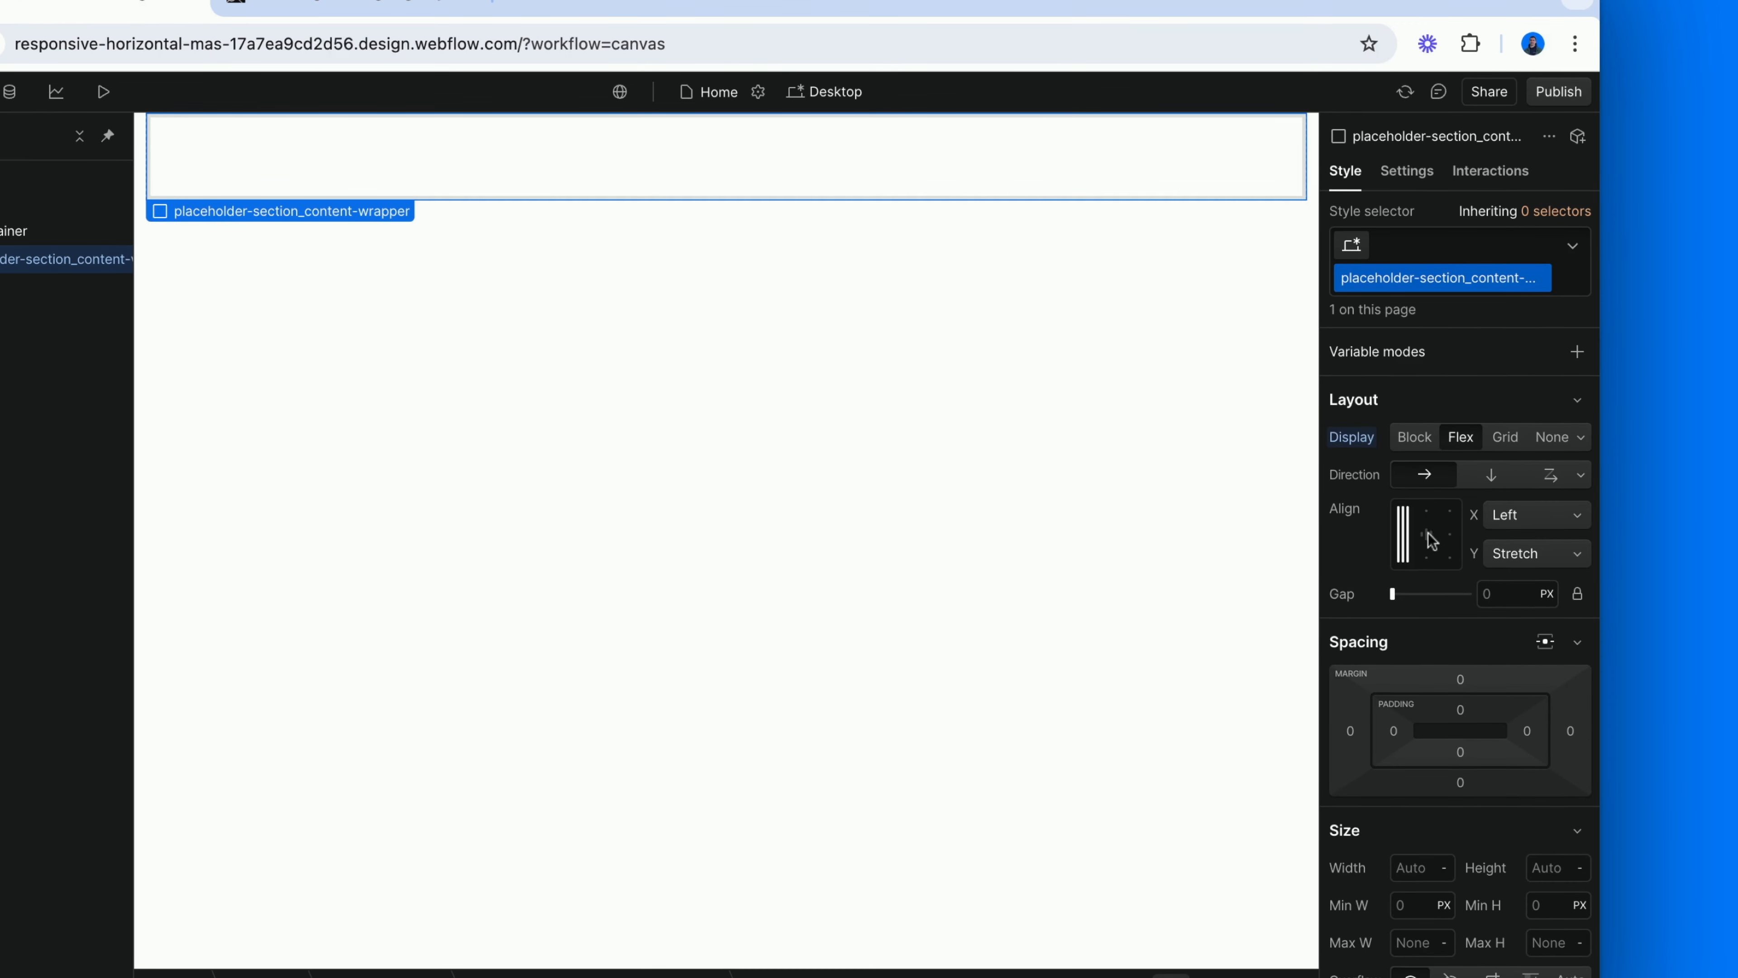
Center the children of placeholder-section_content-wrapper on both axes and set its height to 100vh.
{"action": "left_click", "coordinate": [1428, 534]}
{"action": "scroll", "coordinate": [1429, 539], "scroll_direction": "down", "scroll_amount": 5}
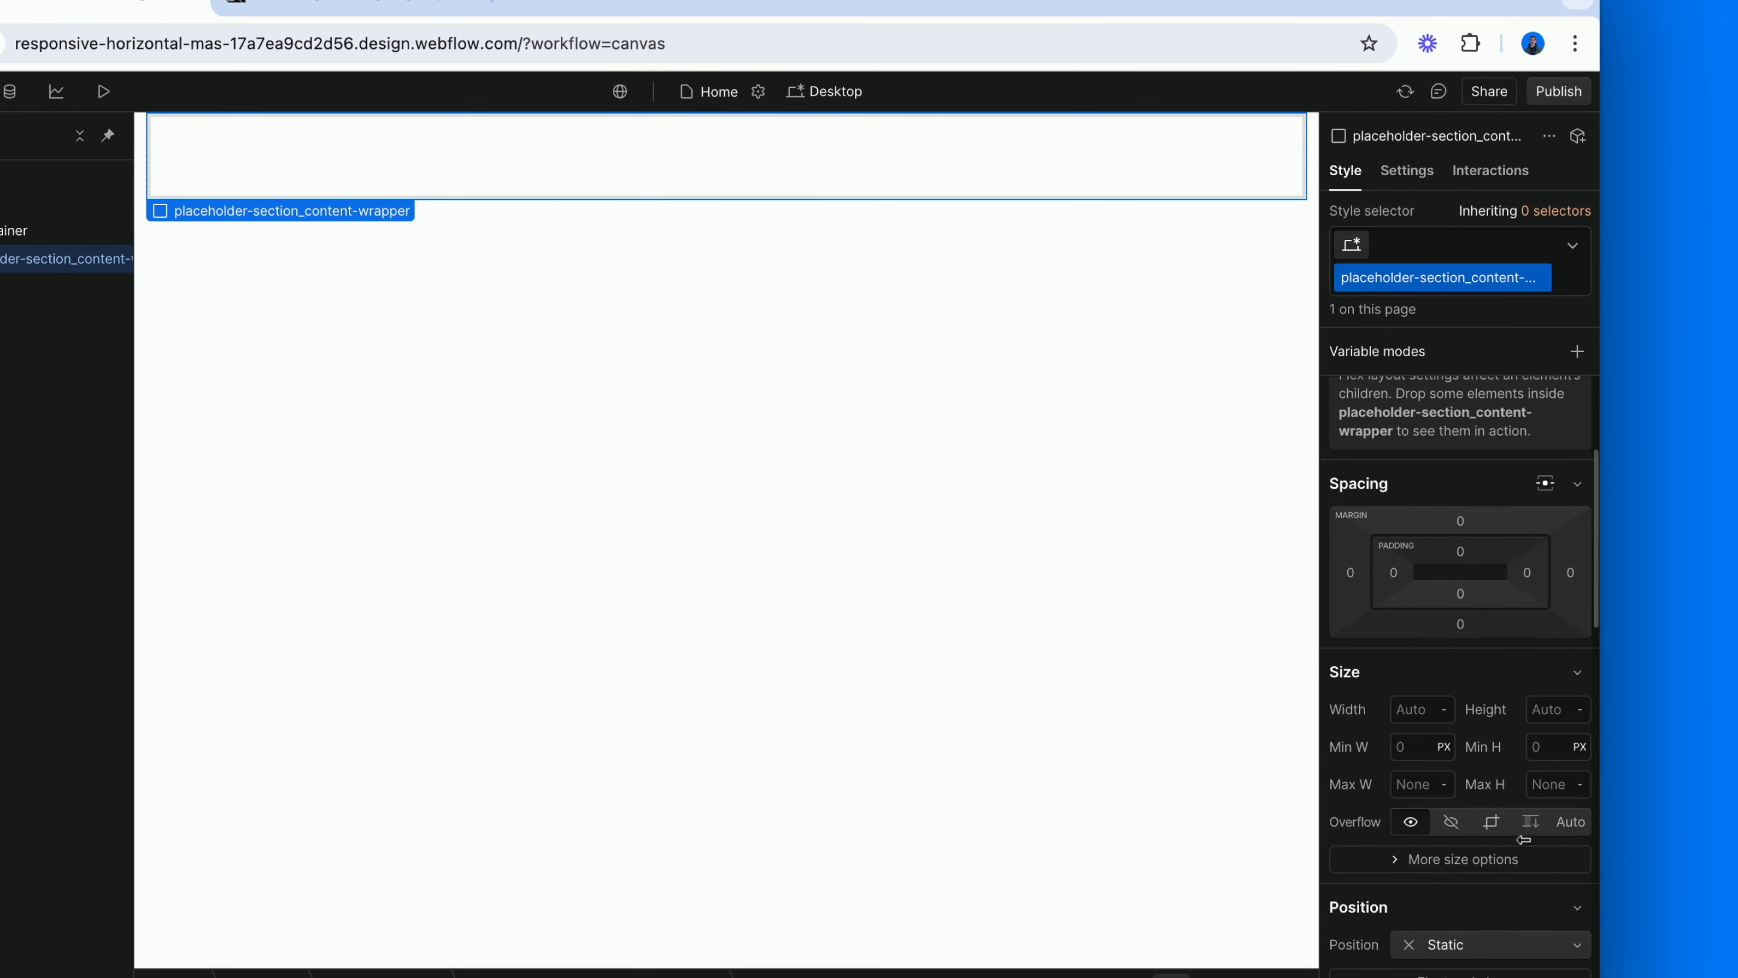
{"action": "left_click", "coordinate": [1550, 649]}
{"action": "type", "text": "100vh"}
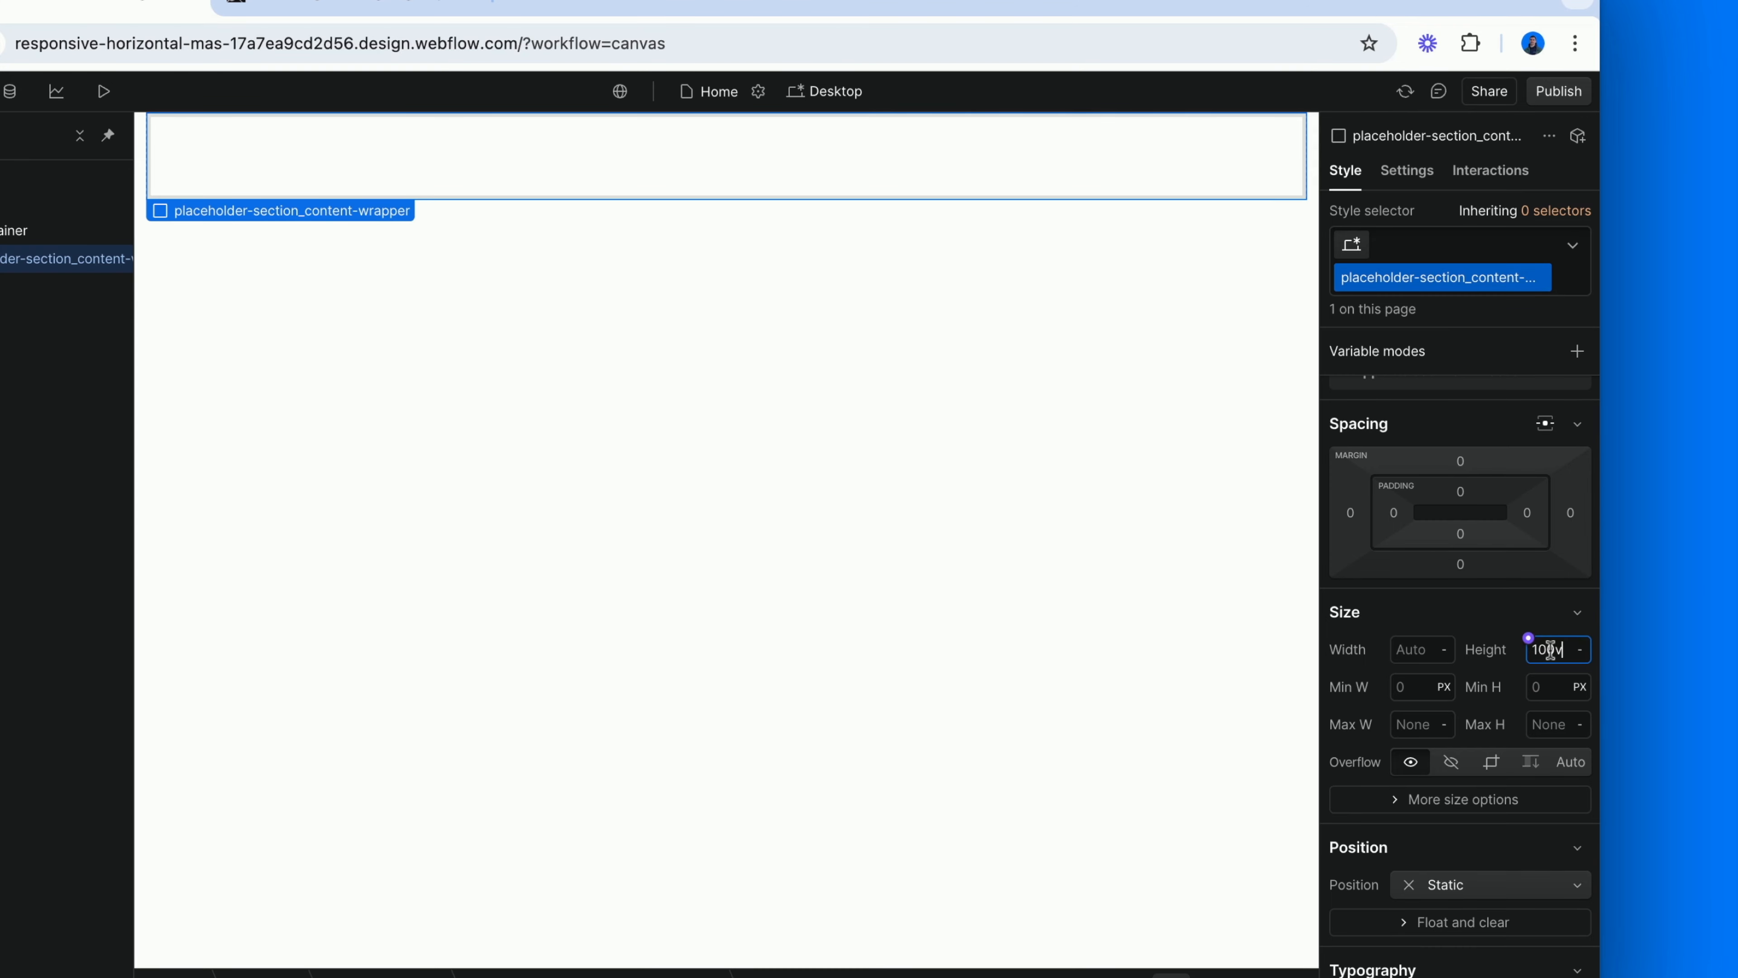
{"action": "key", "text": "Return"}
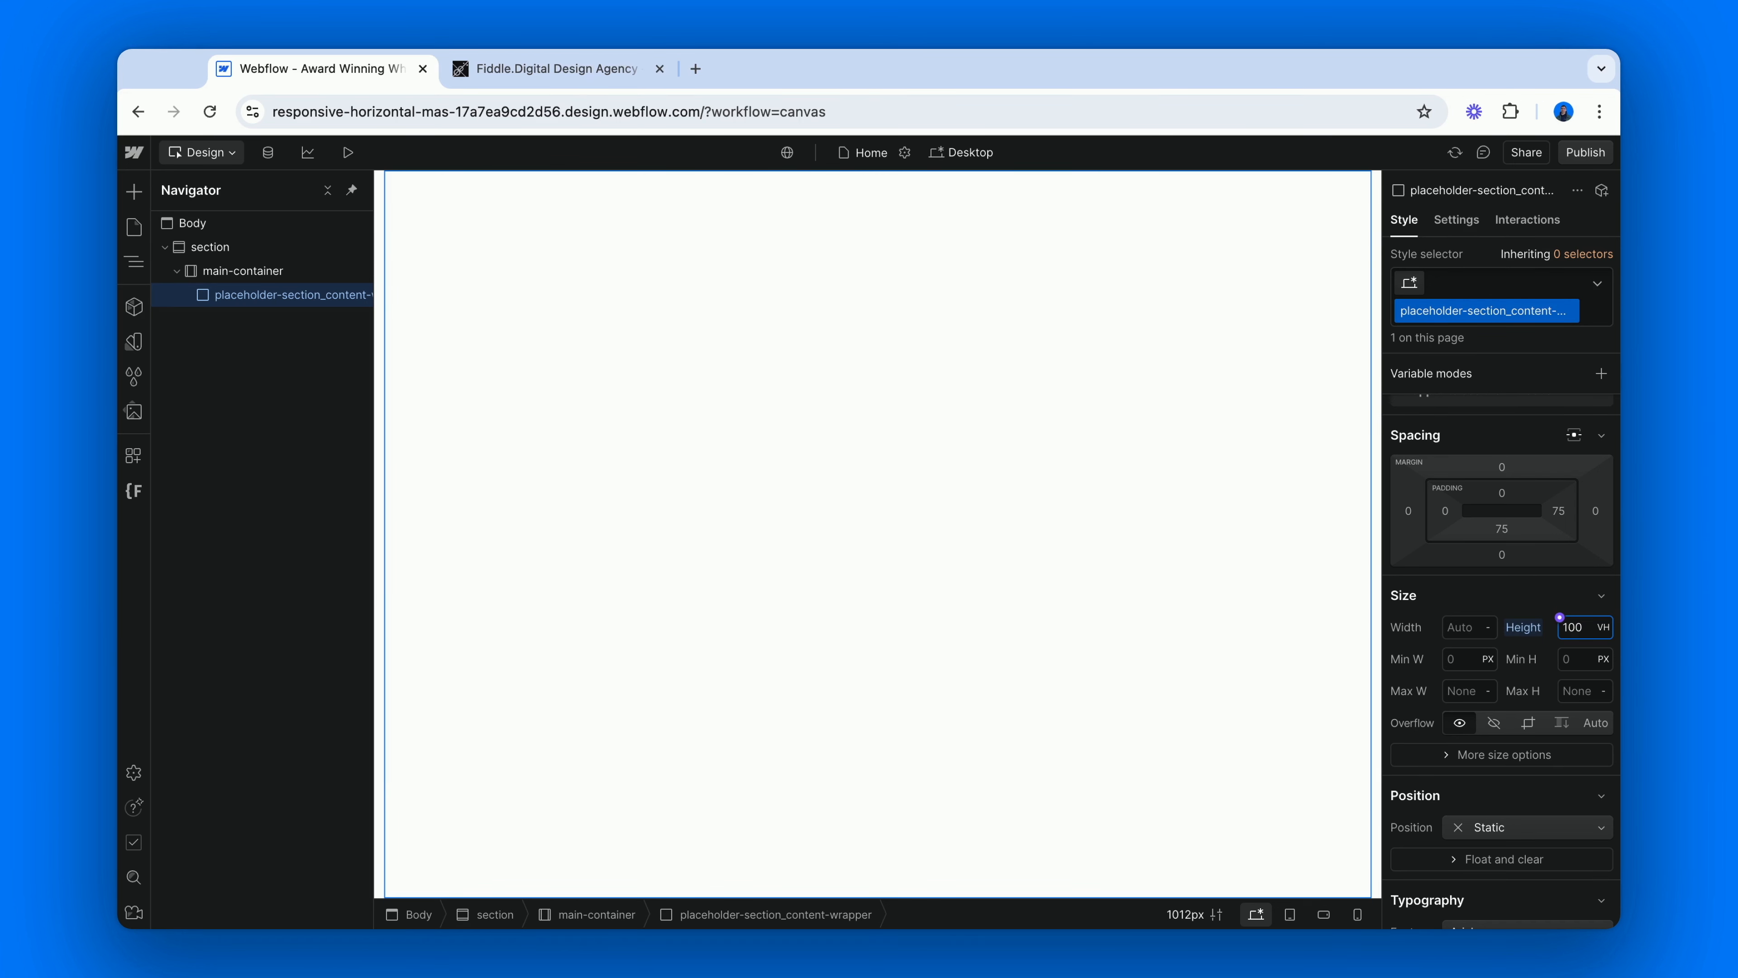
Insert a Code Embed inside placeholder-section_content-wrapper, paste the copied logo SVG code into it and save it.
{"action": "key", "text": "super+k"}
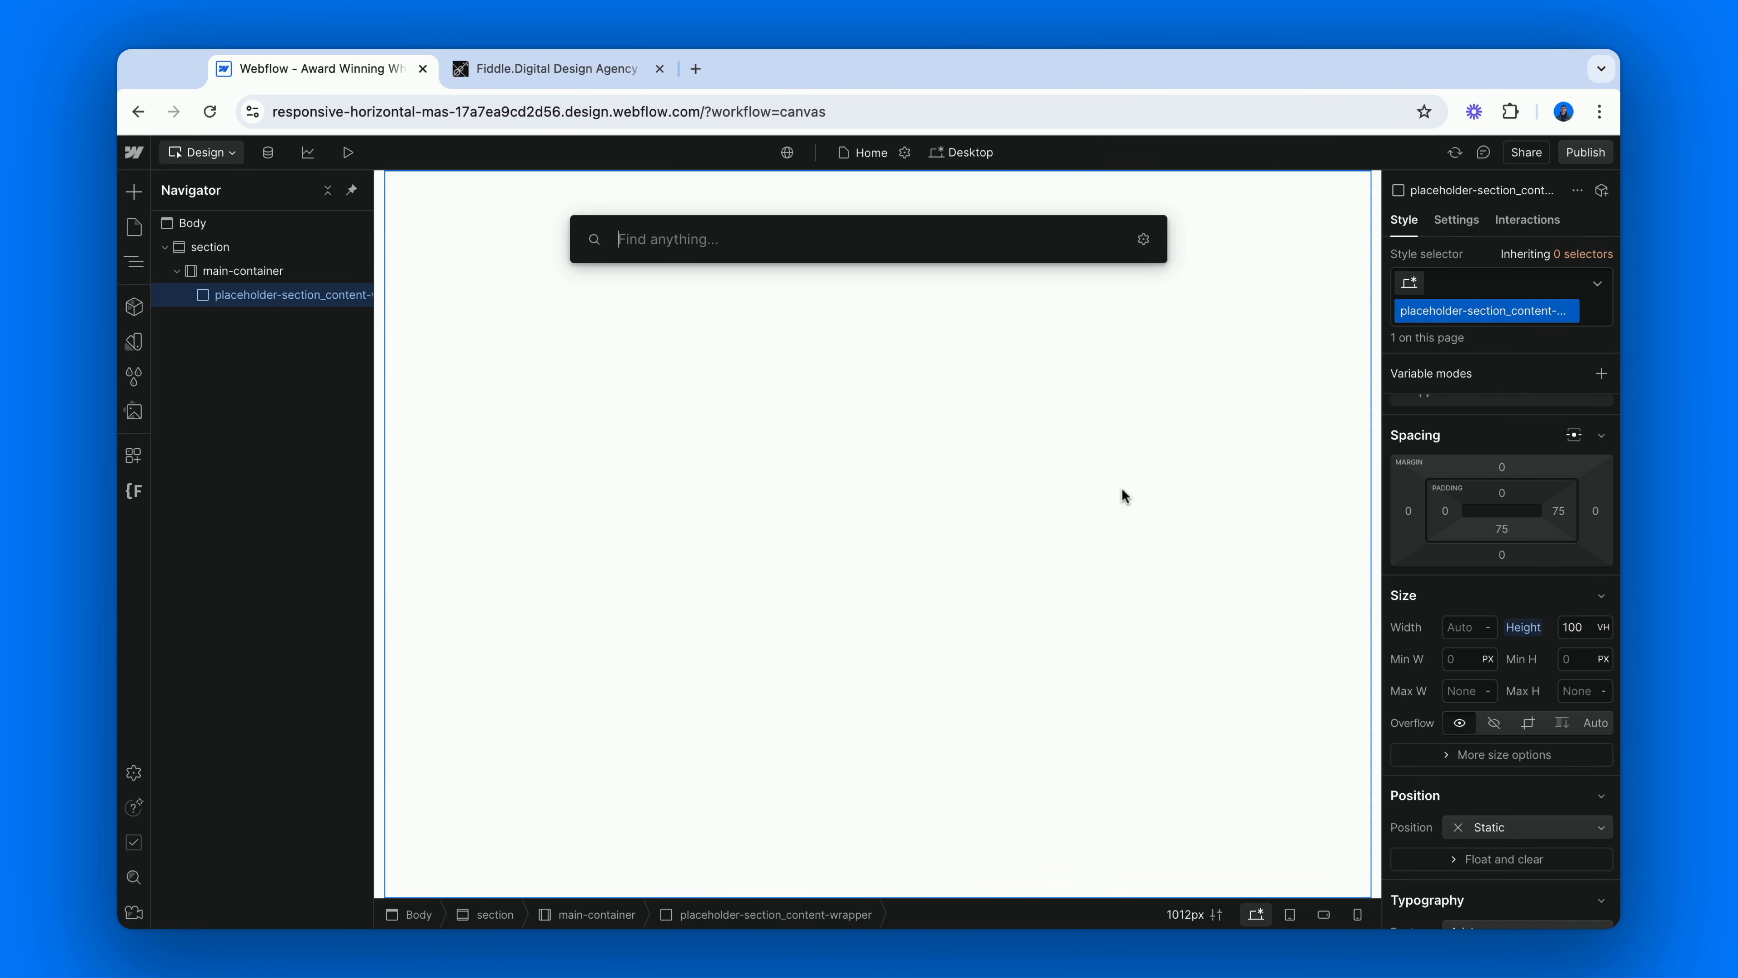
{"action": "type", "text": "embed"}
{"action": "key", "text": "Return"}
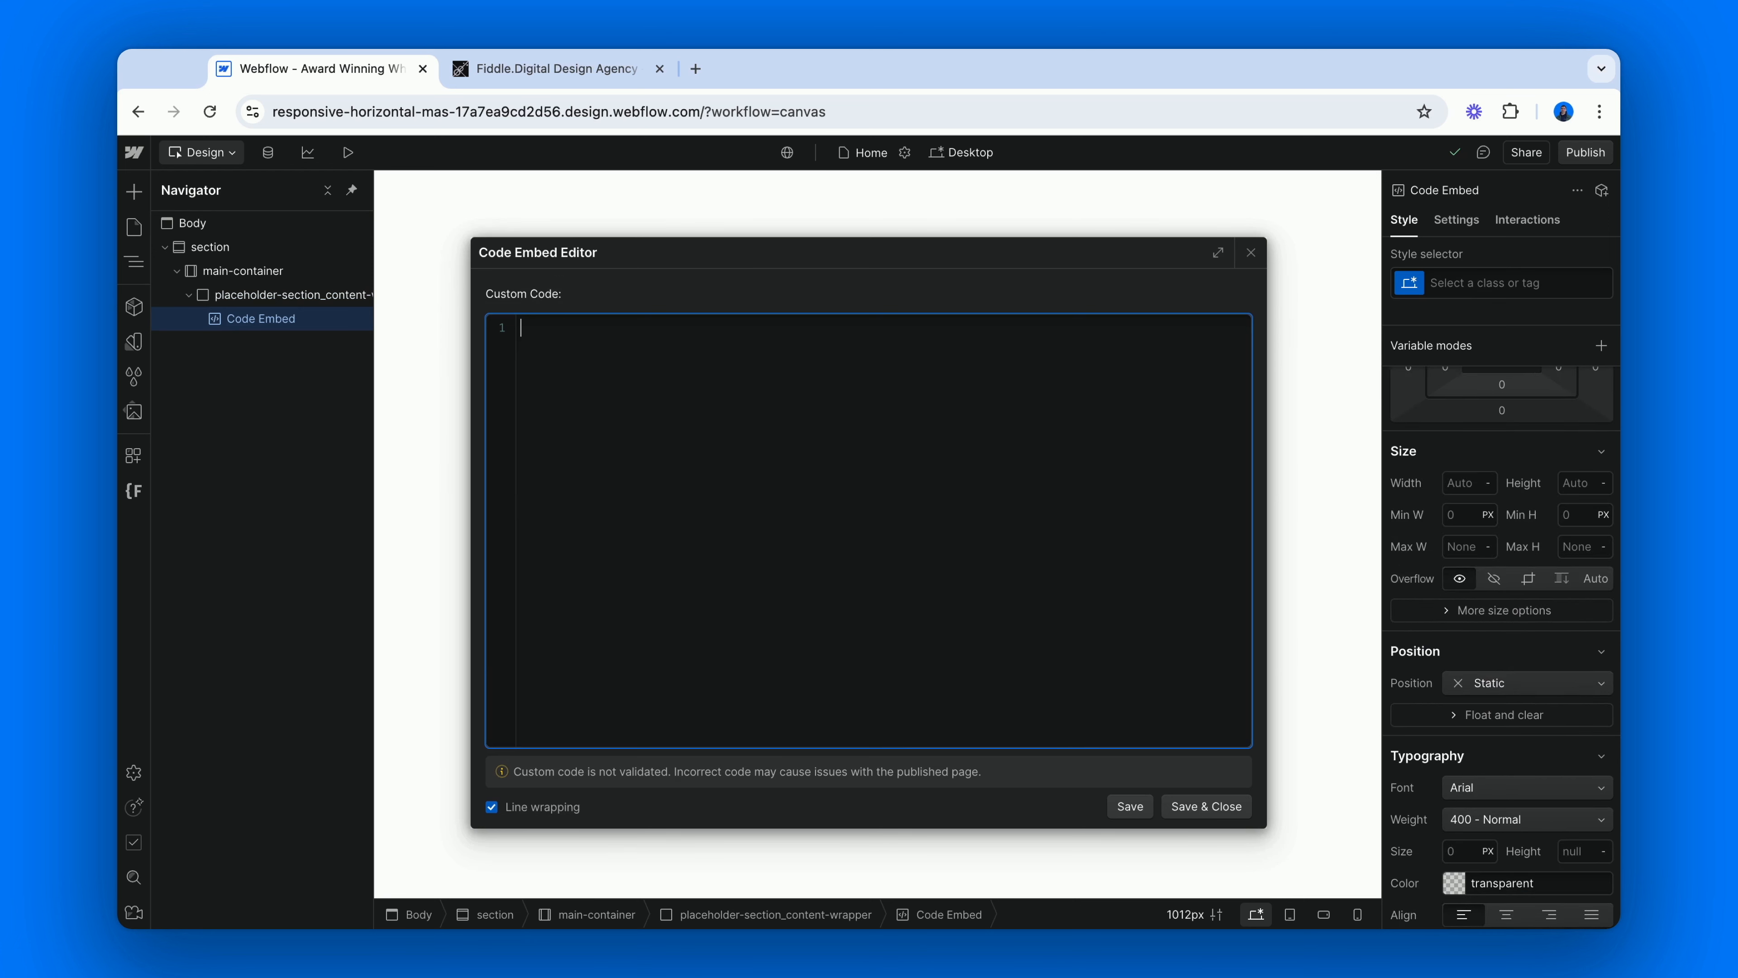
{"action": "left_click", "coordinate": [719, 878]}
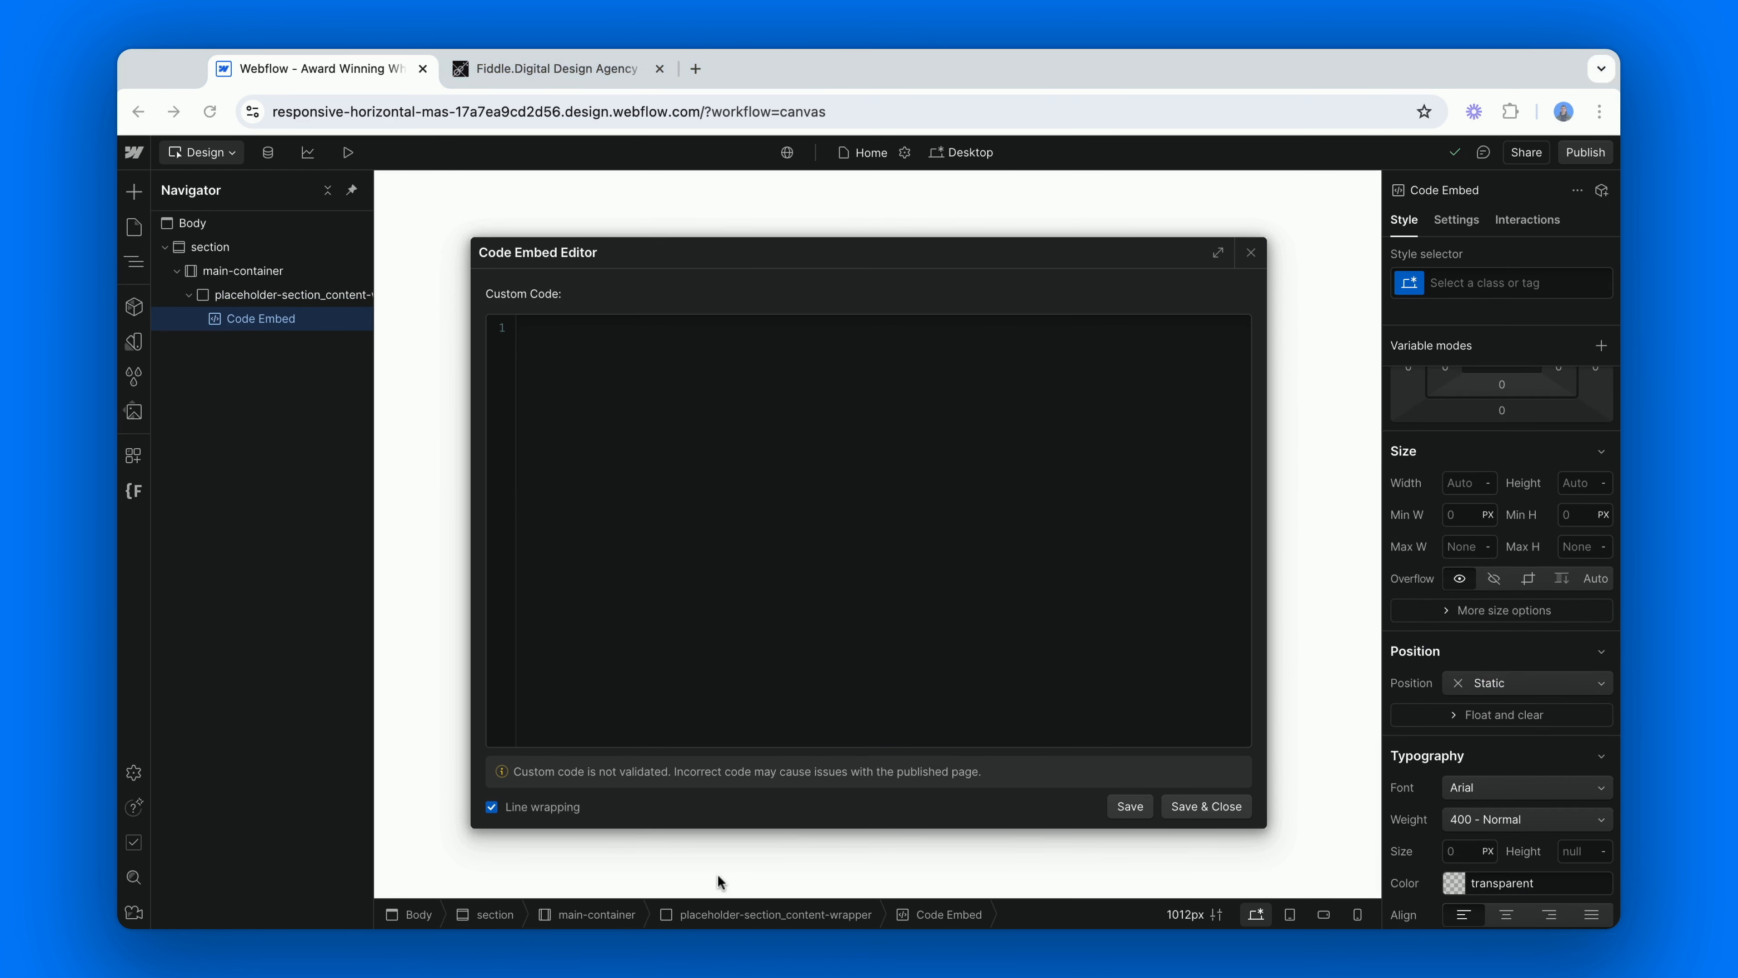
{"action": "key", "text": "super+Tab"}
{"action": "type", "text": "<svg width=\"100%\" height=\"100%\" viewBox=\"0 0 18 18\" fill=\"none\" xmlns=\"http://www.w3.org/2000/svg\"> <path fill-rule=\"evenodd\" clip-rule=\"evenodd\" d=\"M2.16 0C0.967065 0 0 0.967065 0 2.16V15.84C0 17.0329 0.967065 18 2.16 18H15.84C17.0329 18 18 17.0329 18 15.84V2.16C18 0.967065 17.0329 0 15.84 0H2.16ZM14.8461 3.1959C14.9001 3.25415 14.9333 3.32941 14.9391 3.40974C14.9466 3.51444 14.9067 3.61713 14.8303 3.68982L10.5103 7.79781L12.7932 9.42115C12.8928 9.492 12.9487 9.60857 12.9412 9.72994C12.9338 9.85121 12.8639 9.96015 12.7563 10.0183L3.40736 15.0768C3.35341 15.1059 3.29474 15.12 3.23671 15.12C3.1265 15.12 3.01862 15.0694 2.94936 14.976C2.84361 14.8337 2.86041 14.6357 2.98863 14.5127L7.93757 9.76766L5.47387 8.01569C5.37193 7.94318 5.31604 7.82302 5.32644 7.69917C5.33683 7.57533 5.41222 7.46602 5.52475 7.41136L14.3917 3.10417C14.3968 3.1015 14.4019 3.09893 14.4072 3.09653L14.4143 3.09322C14.5676 3.02228 14.7461 3.06884 14.8461 3.1959Z\" fill=\"currentColor\"></path> </svg>"}
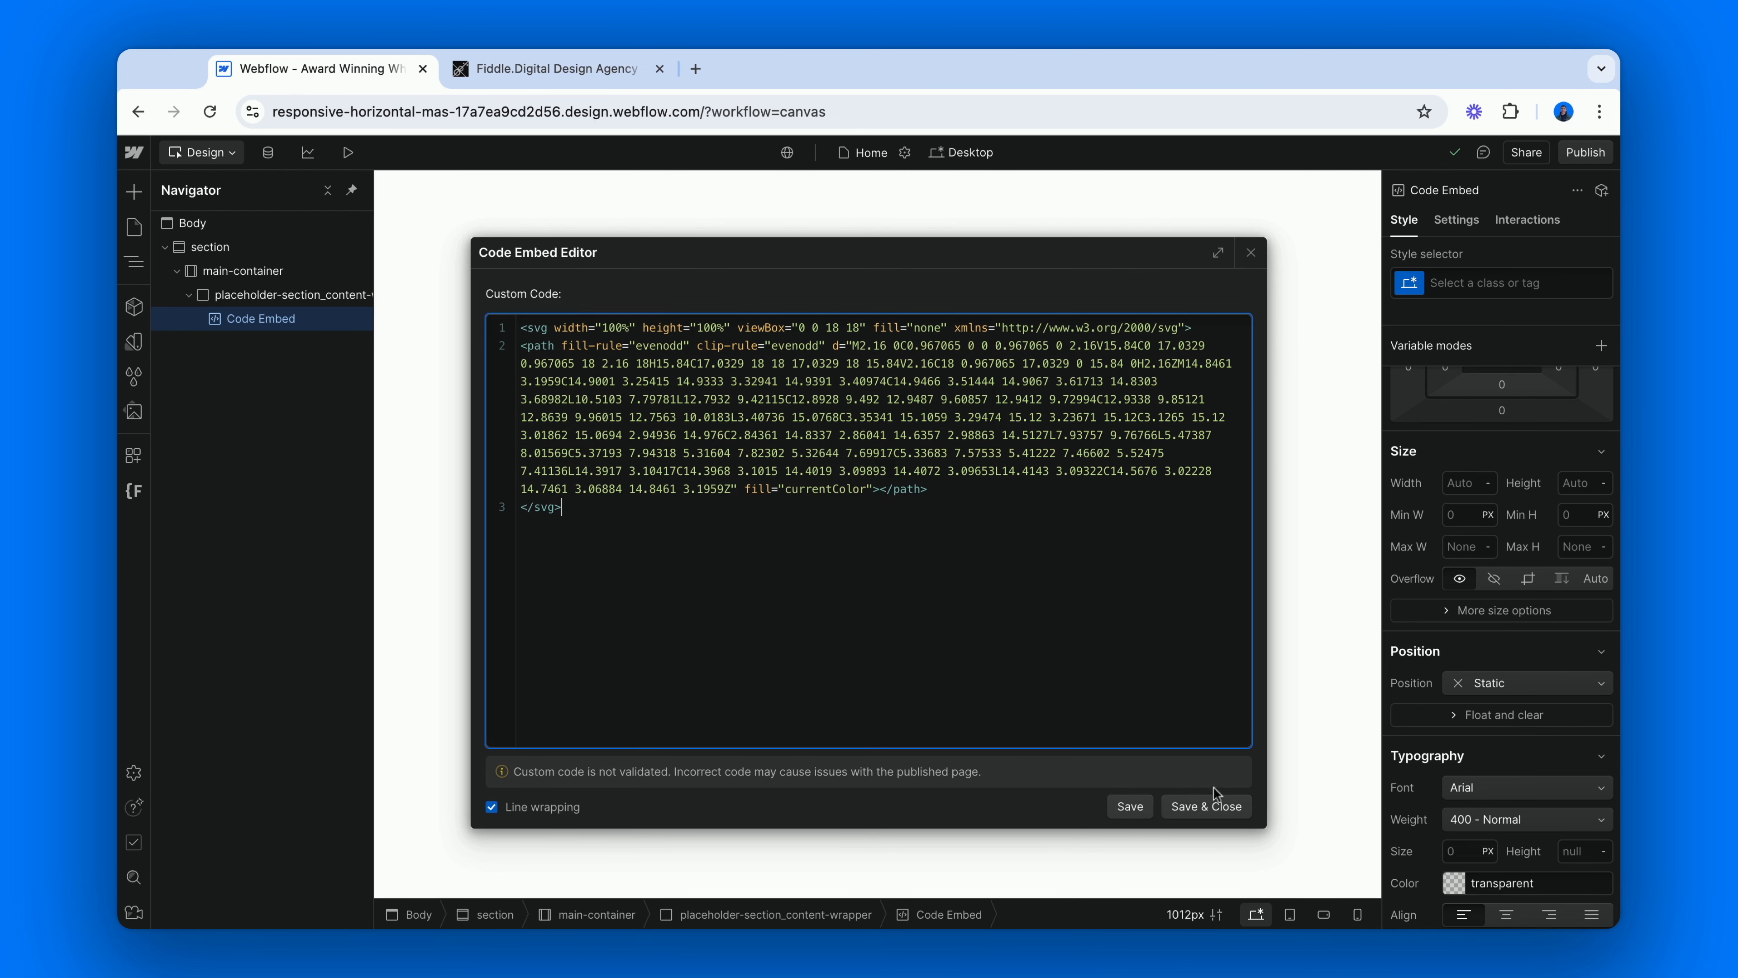
{"action": "left_click", "coordinate": [1216, 805]}
Give the code embed a new class named placeholder-section_logo-embed.
{"action": "key", "text": "super+Return"}
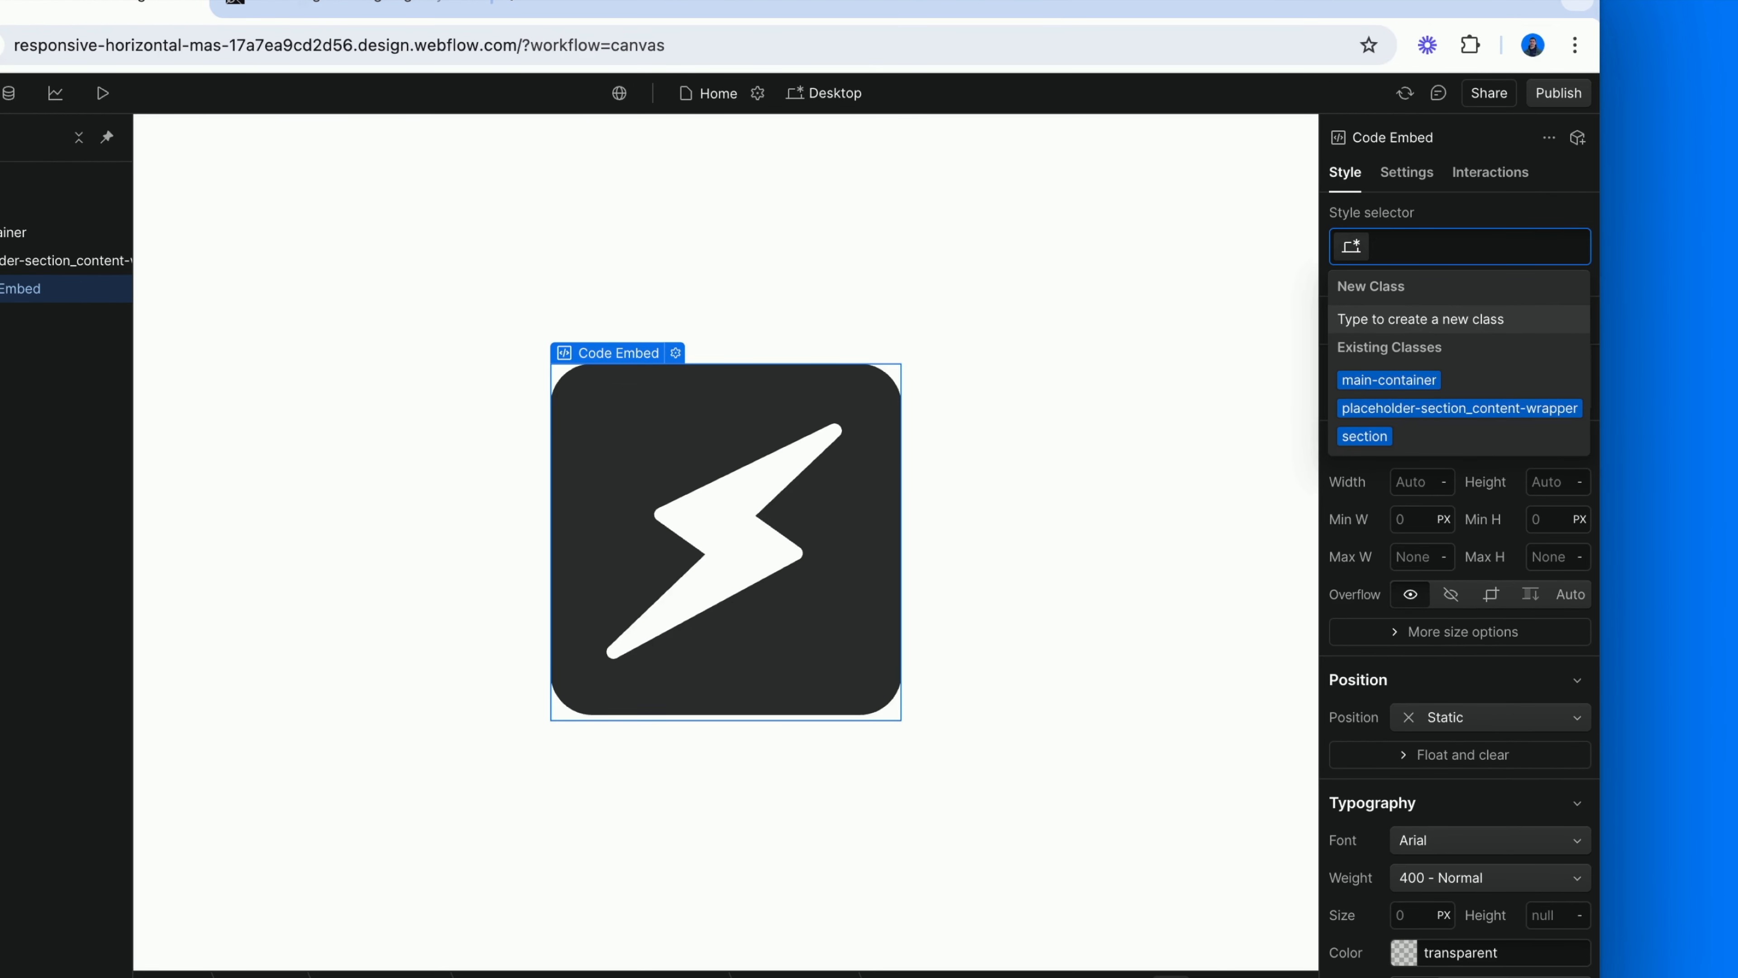
{"action": "type", "text": "placeh"}
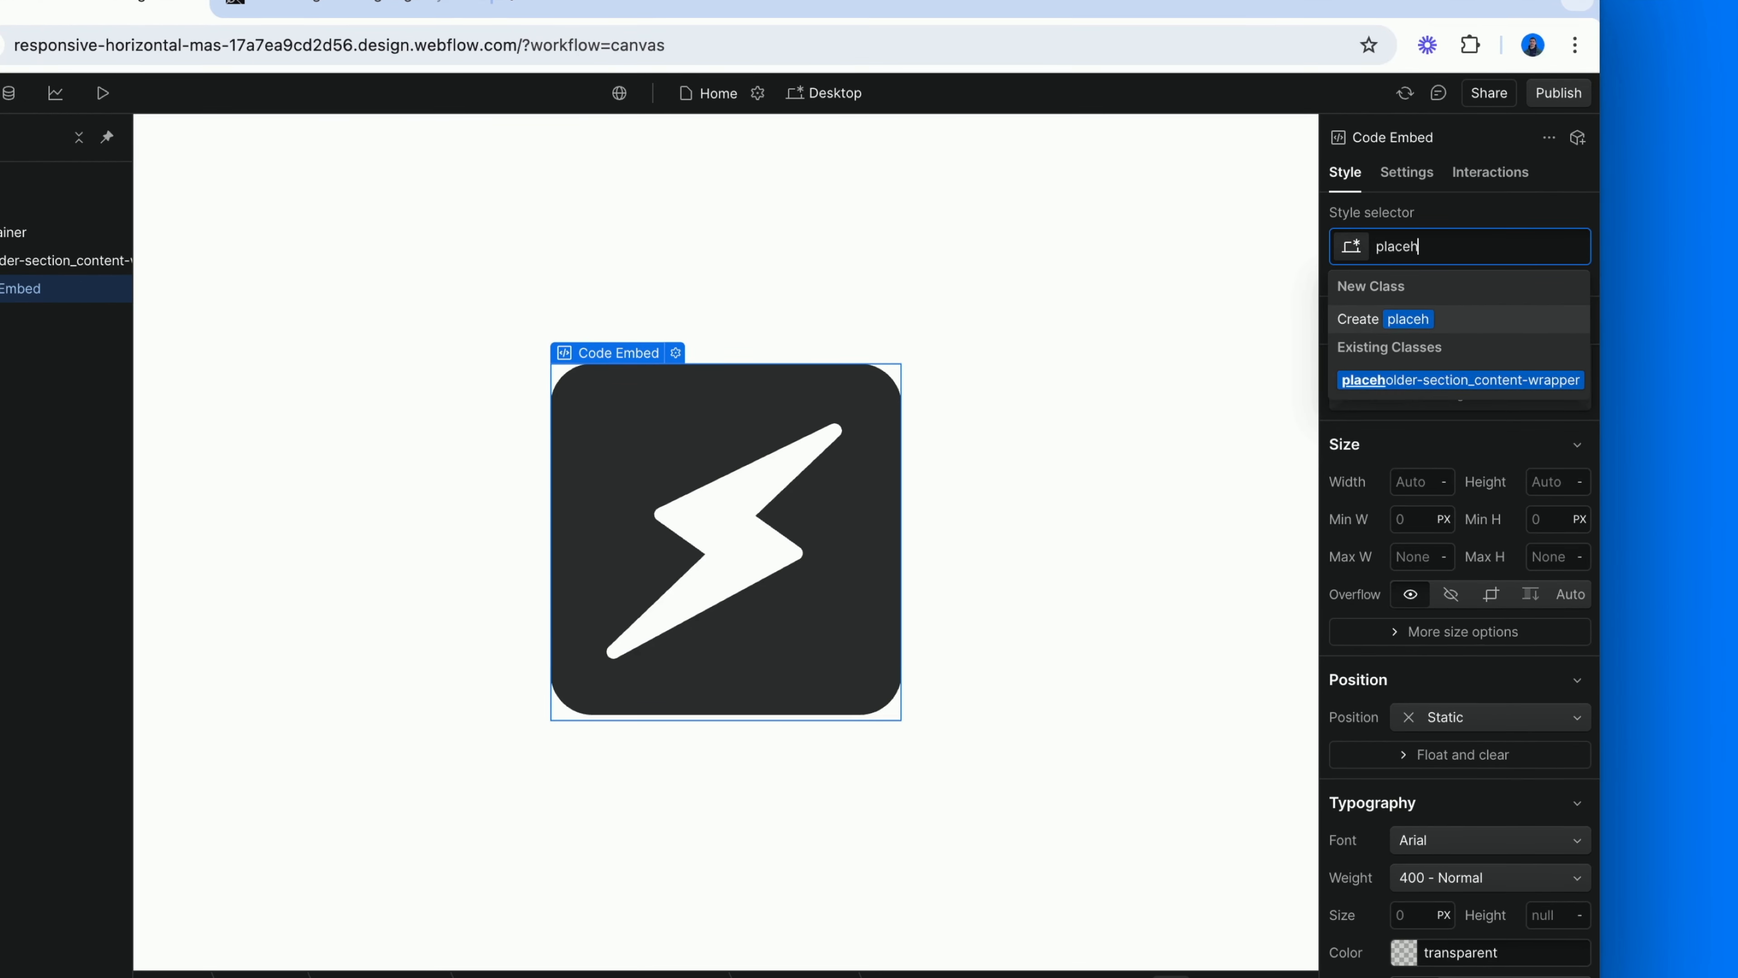
{"action": "type", "text": "older-section"}
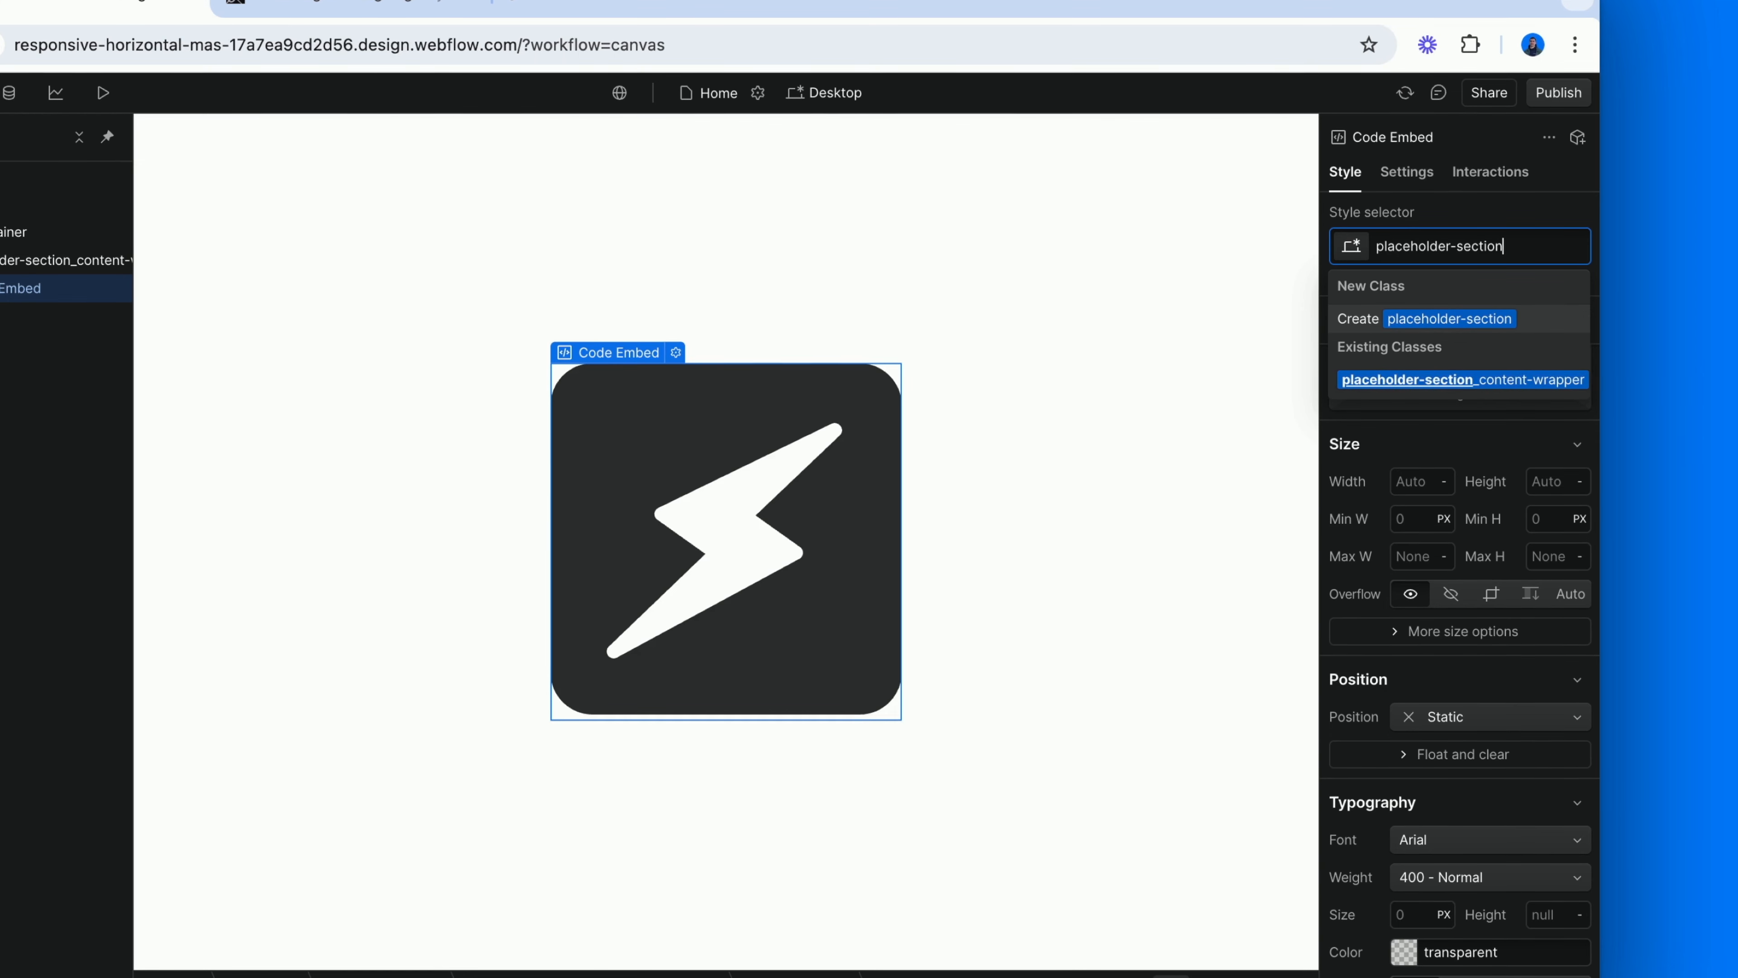
{"action": "type", "text": "_logo-embed"}
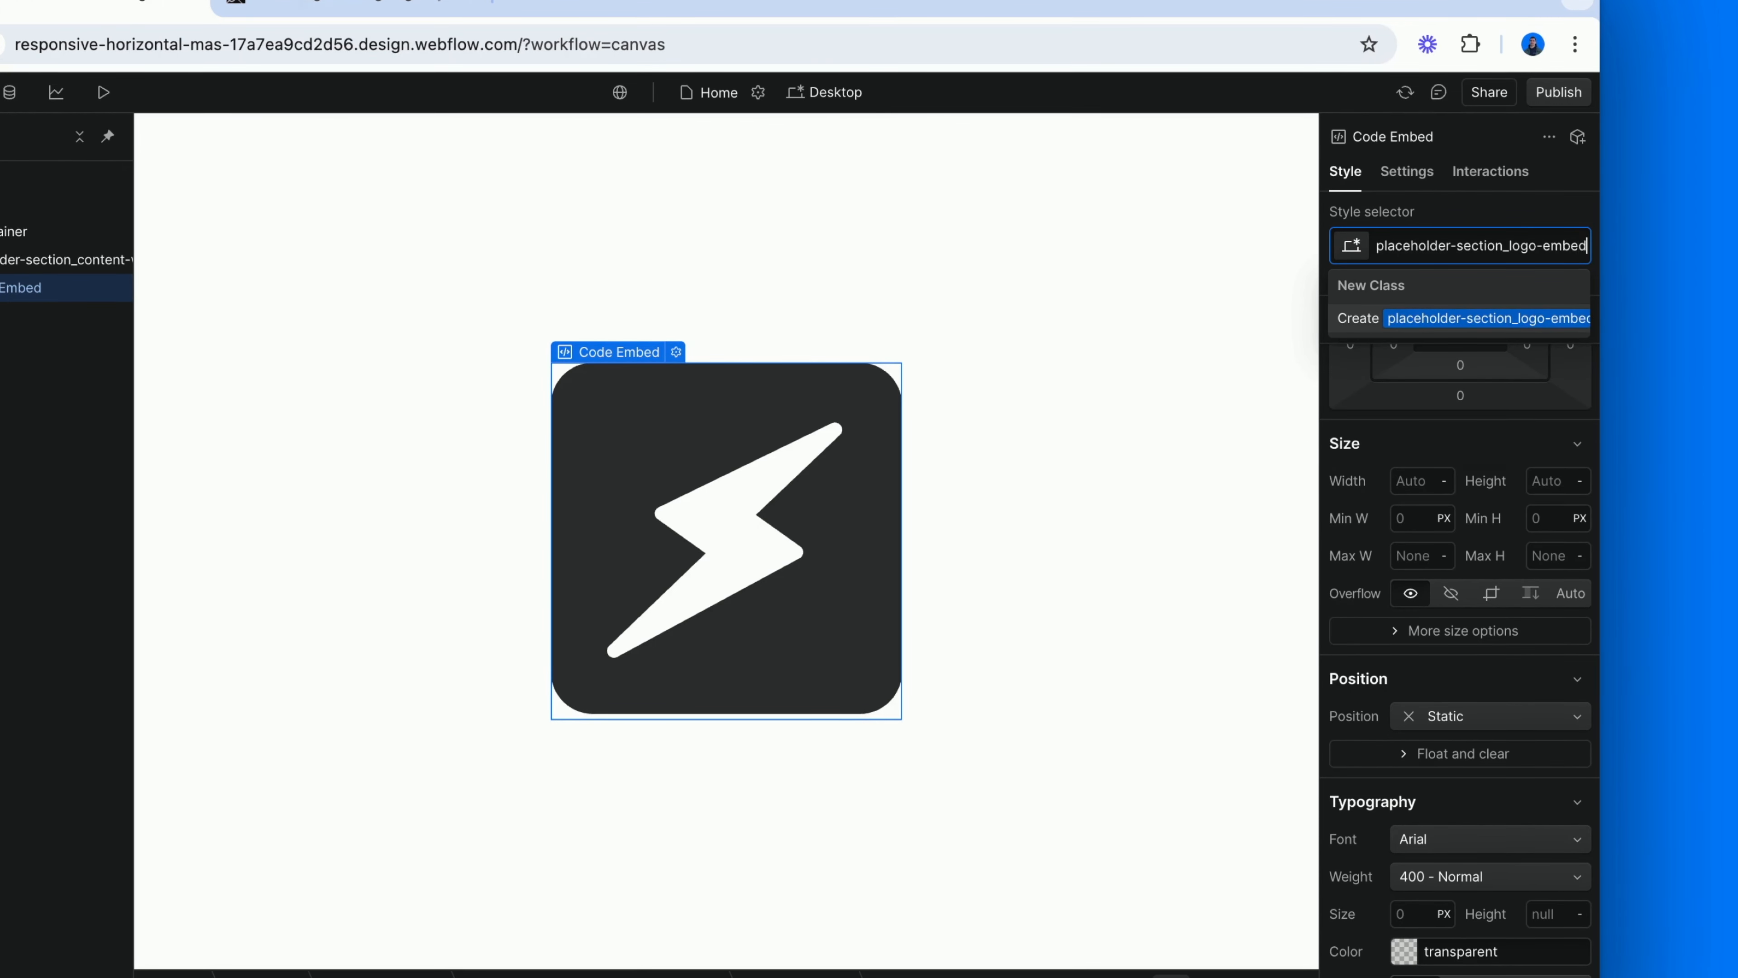
{"action": "key", "text": "Return"}
Set the height of the logo embed to 25vh.
{"action": "left_click", "coordinate": [1559, 515]}
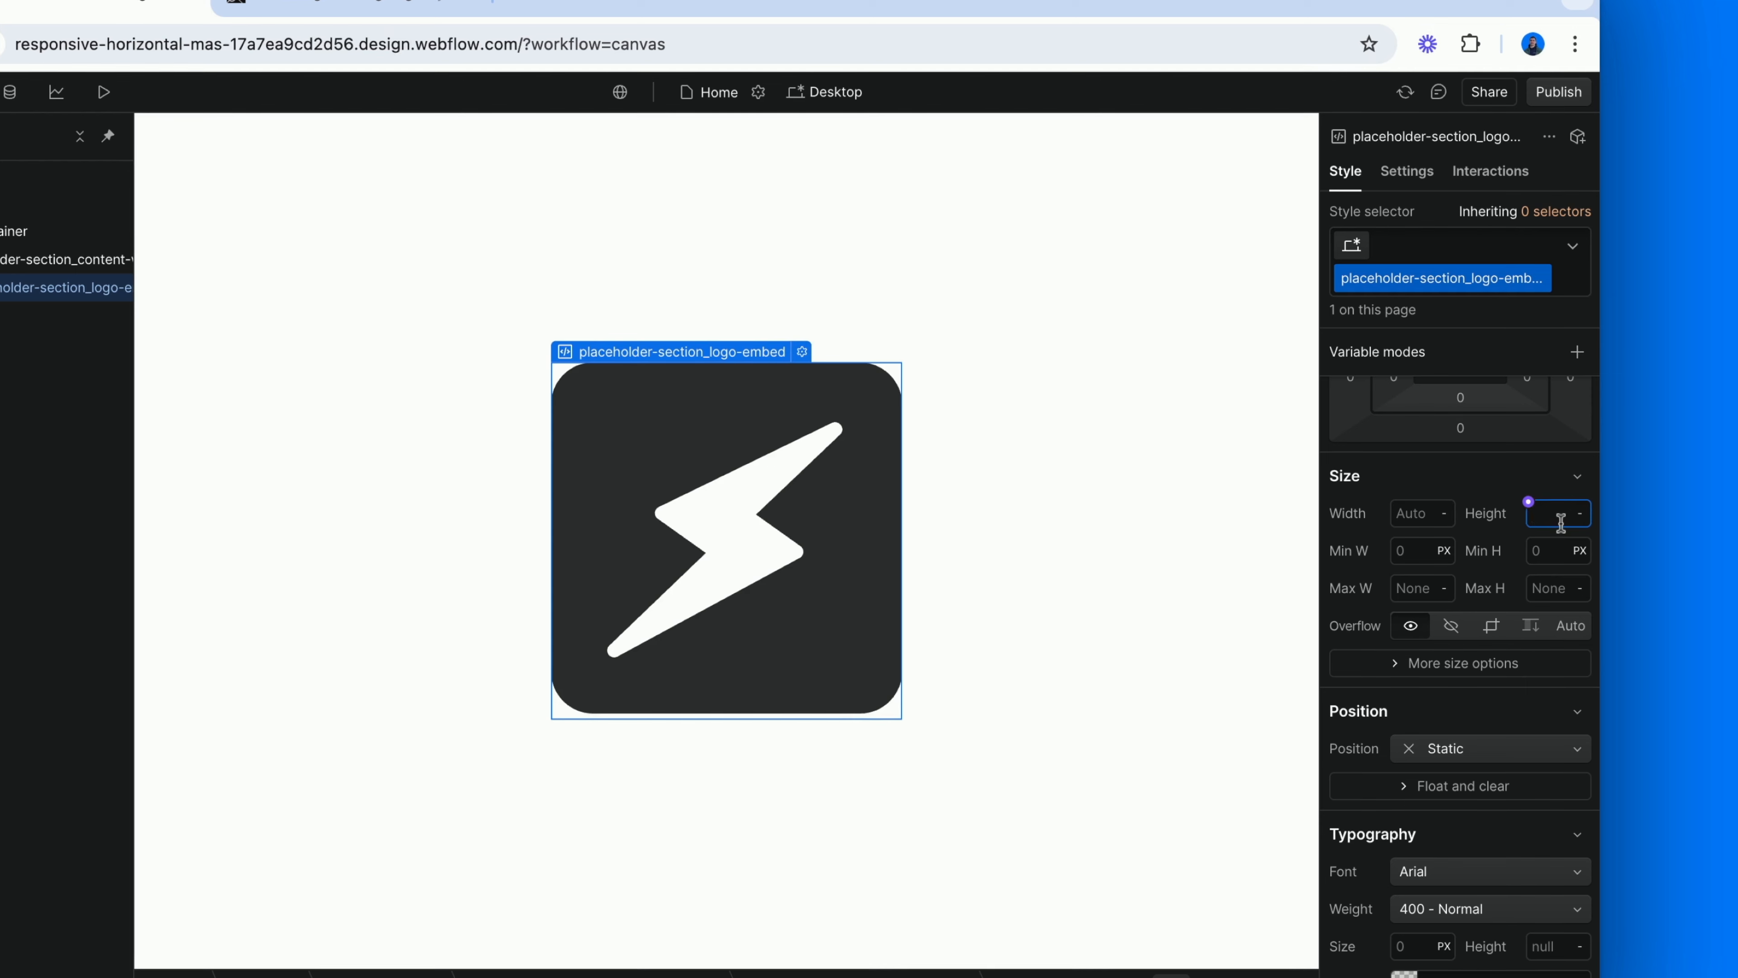
{"action": "type", "text": "25vh"}
{"action": "key", "text": "Return"}
Set the logo embed's typography color to 111.
{"action": "scroll", "coordinate": [1464, 717], "scroll_direction": "down", "scroll_amount": 6}
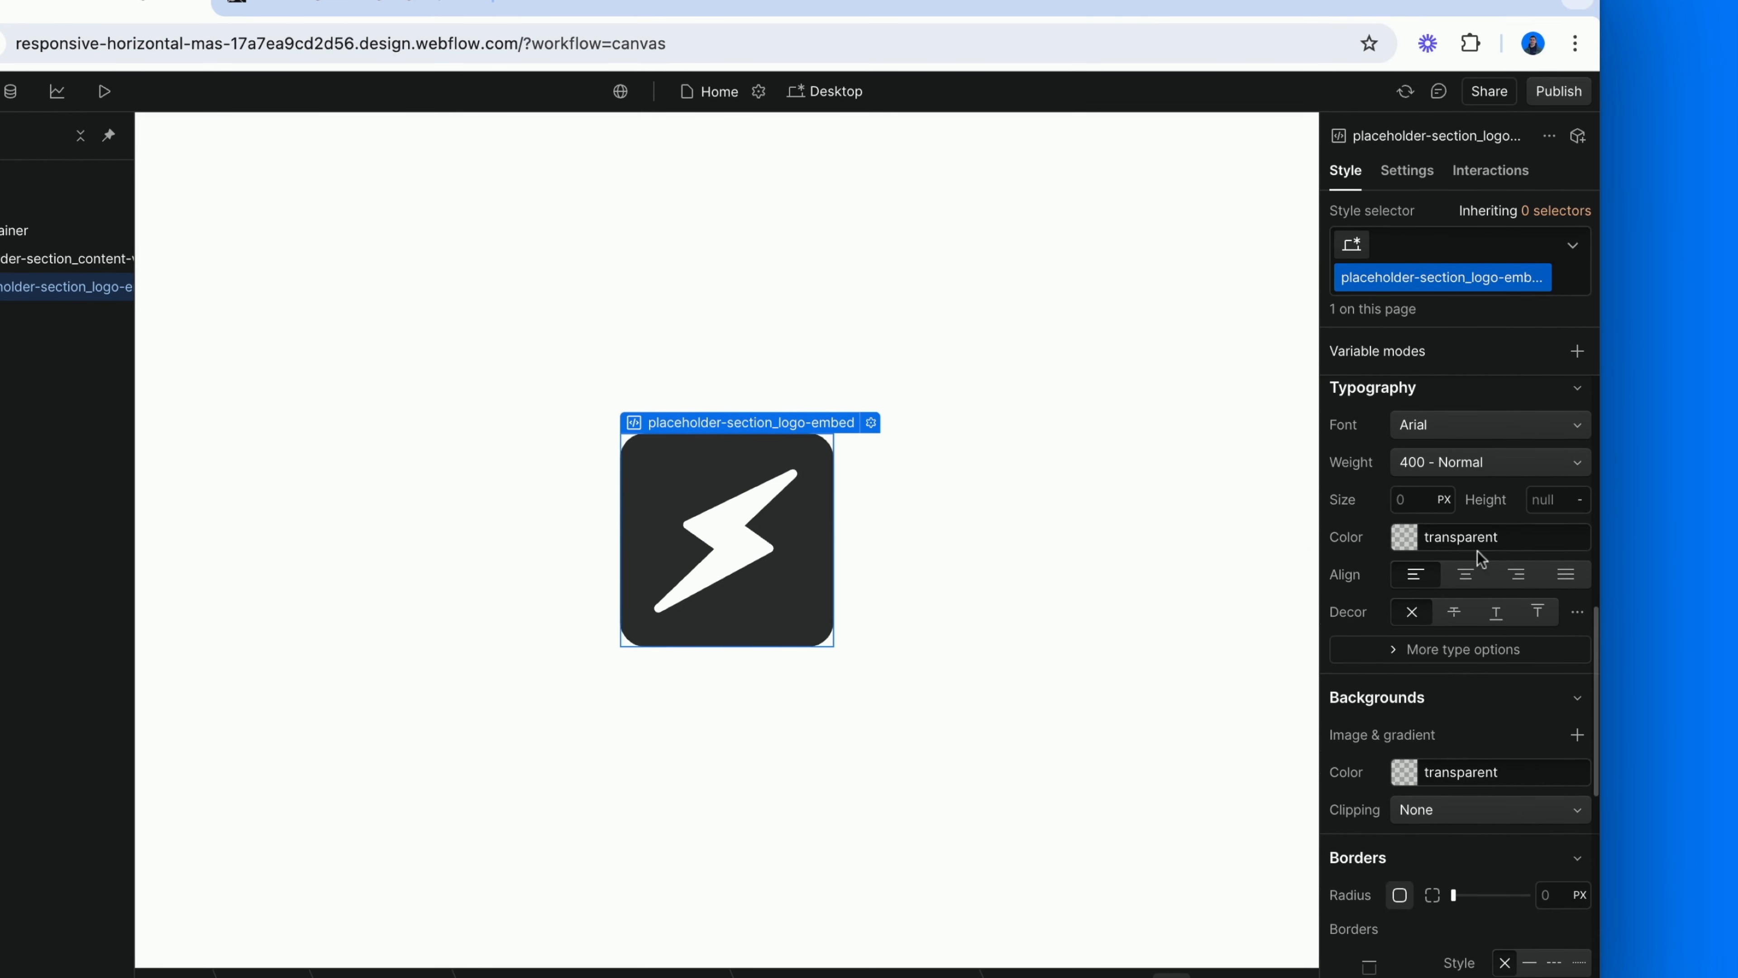
{"action": "left_click", "coordinate": [1479, 537]}
{"action": "type", "text": "111"}
{"action": "key", "text": "Return"}
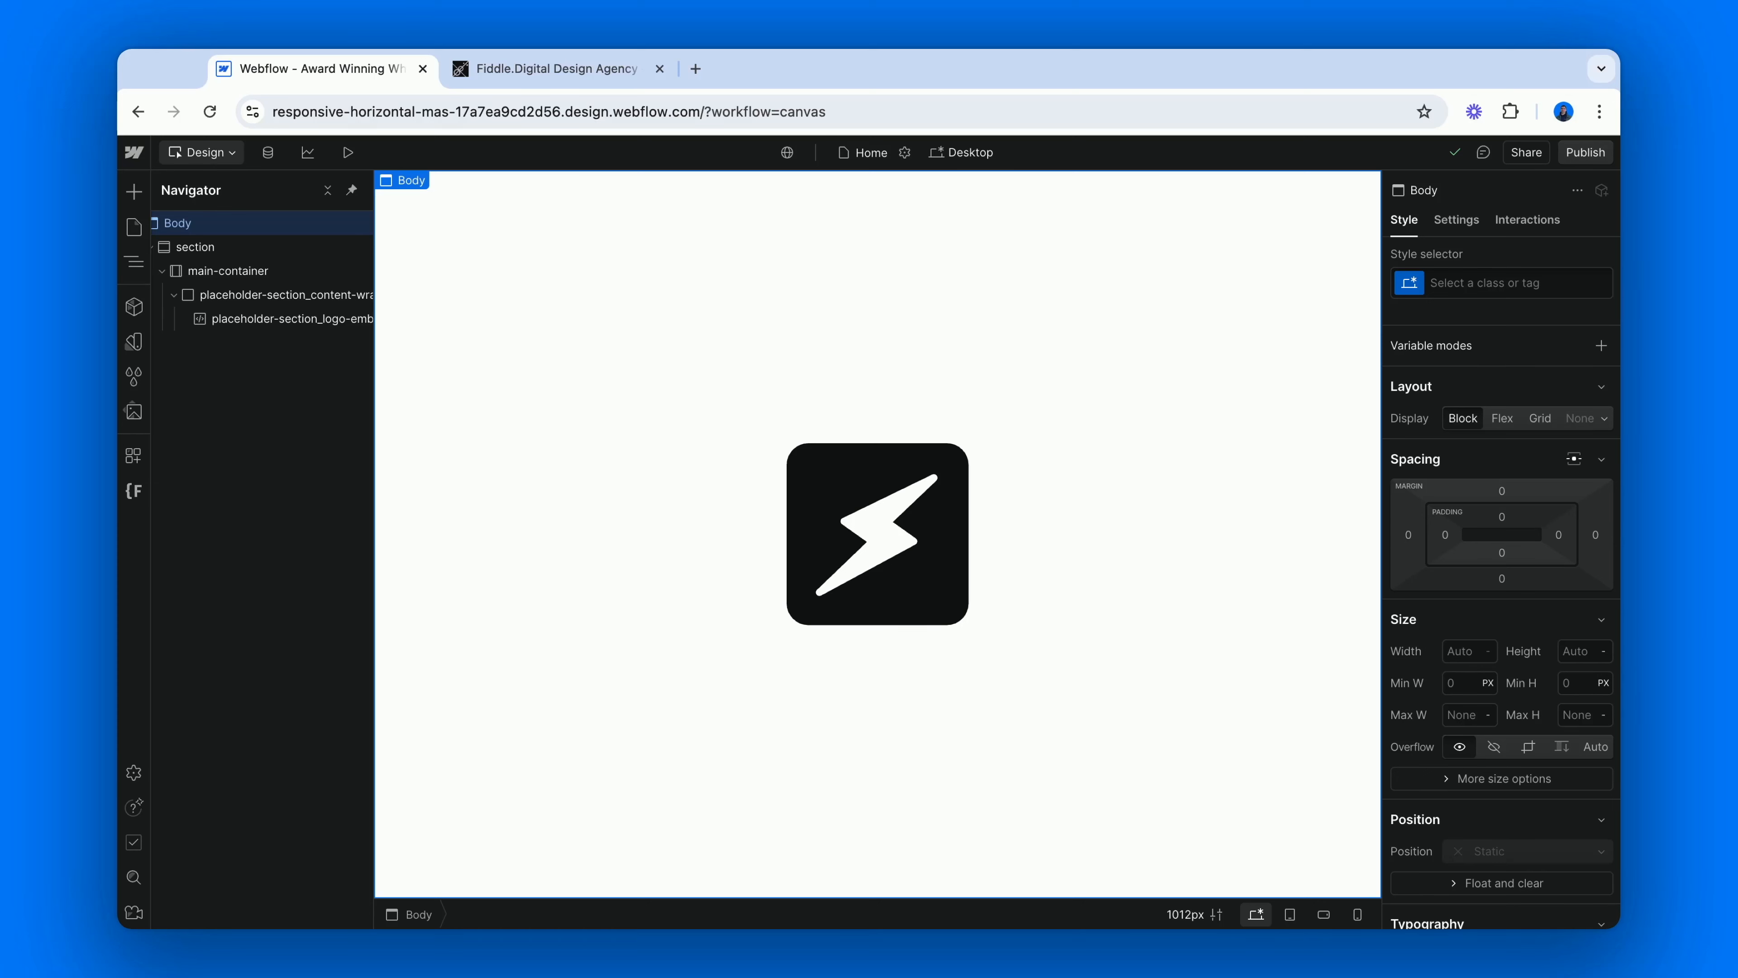
Add a second Section to the Body and assign it the existing section class.
{"action": "key", "text": "super+e"}
{"action": "type", "text": "sec"}
{"action": "key", "text": "Return"}
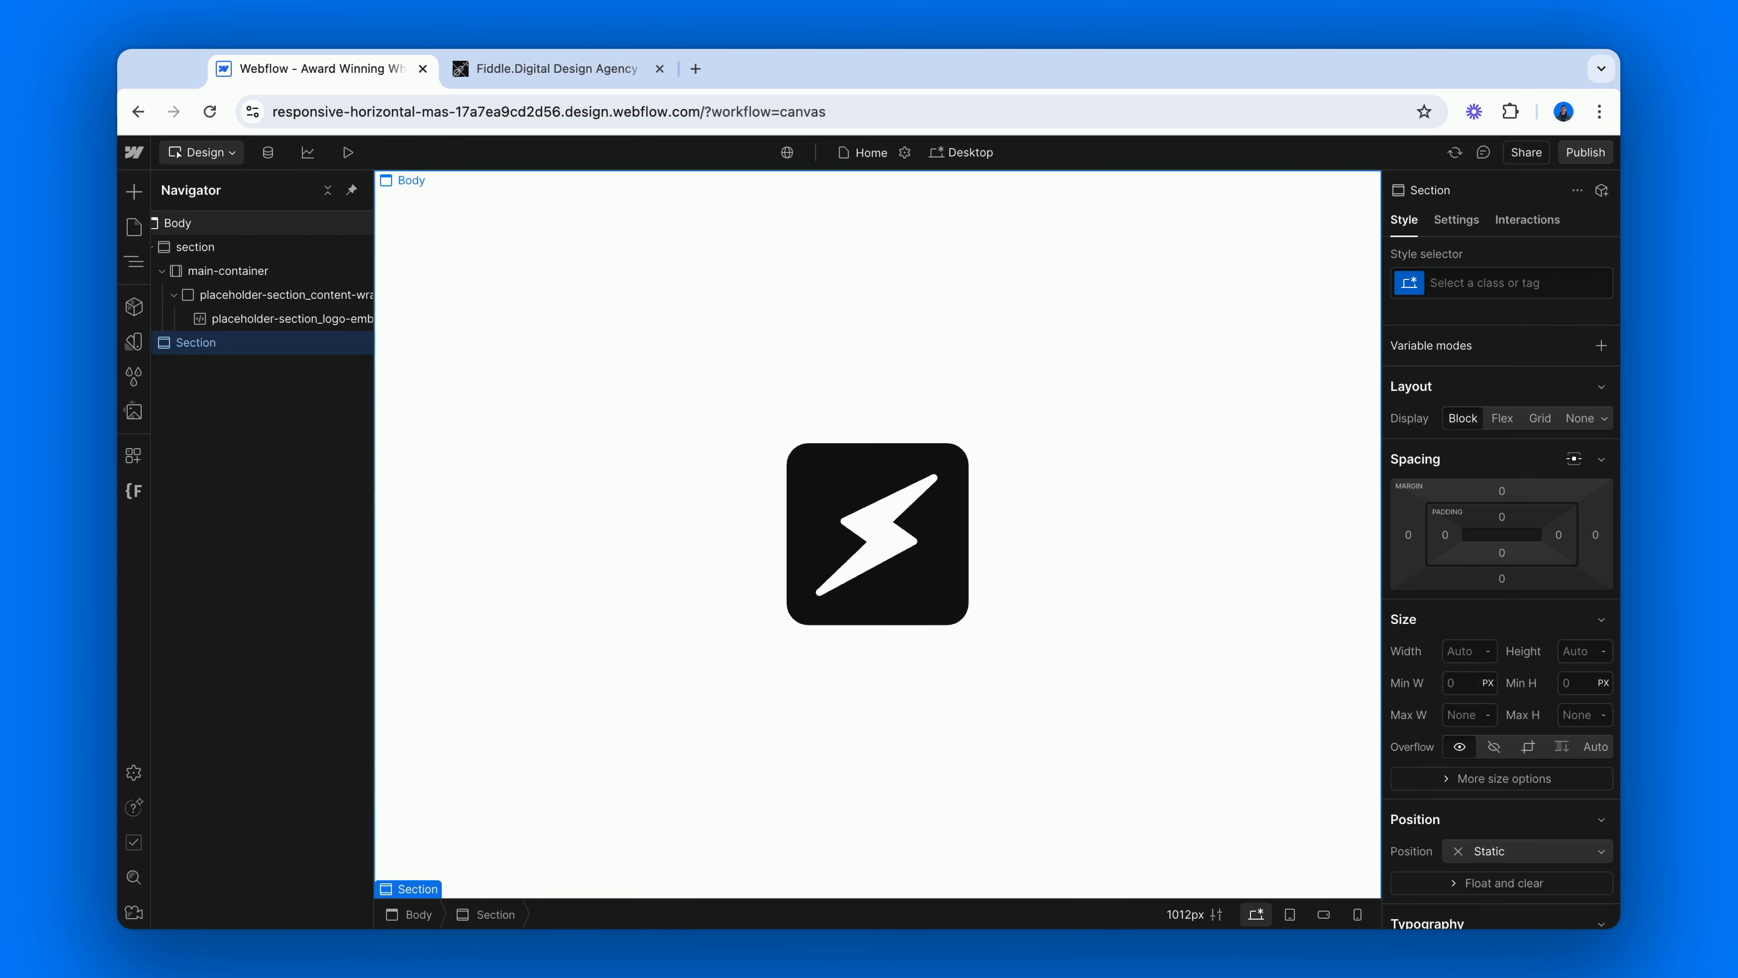
{"action": "key", "text": "super+Return"}
{"action": "type", "text": "sec"}
{"action": "key", "text": "Down"}
{"action": "key", "text": "Down"}
{"action": "key", "text": "Down"}
{"action": "key", "text": "Return"}
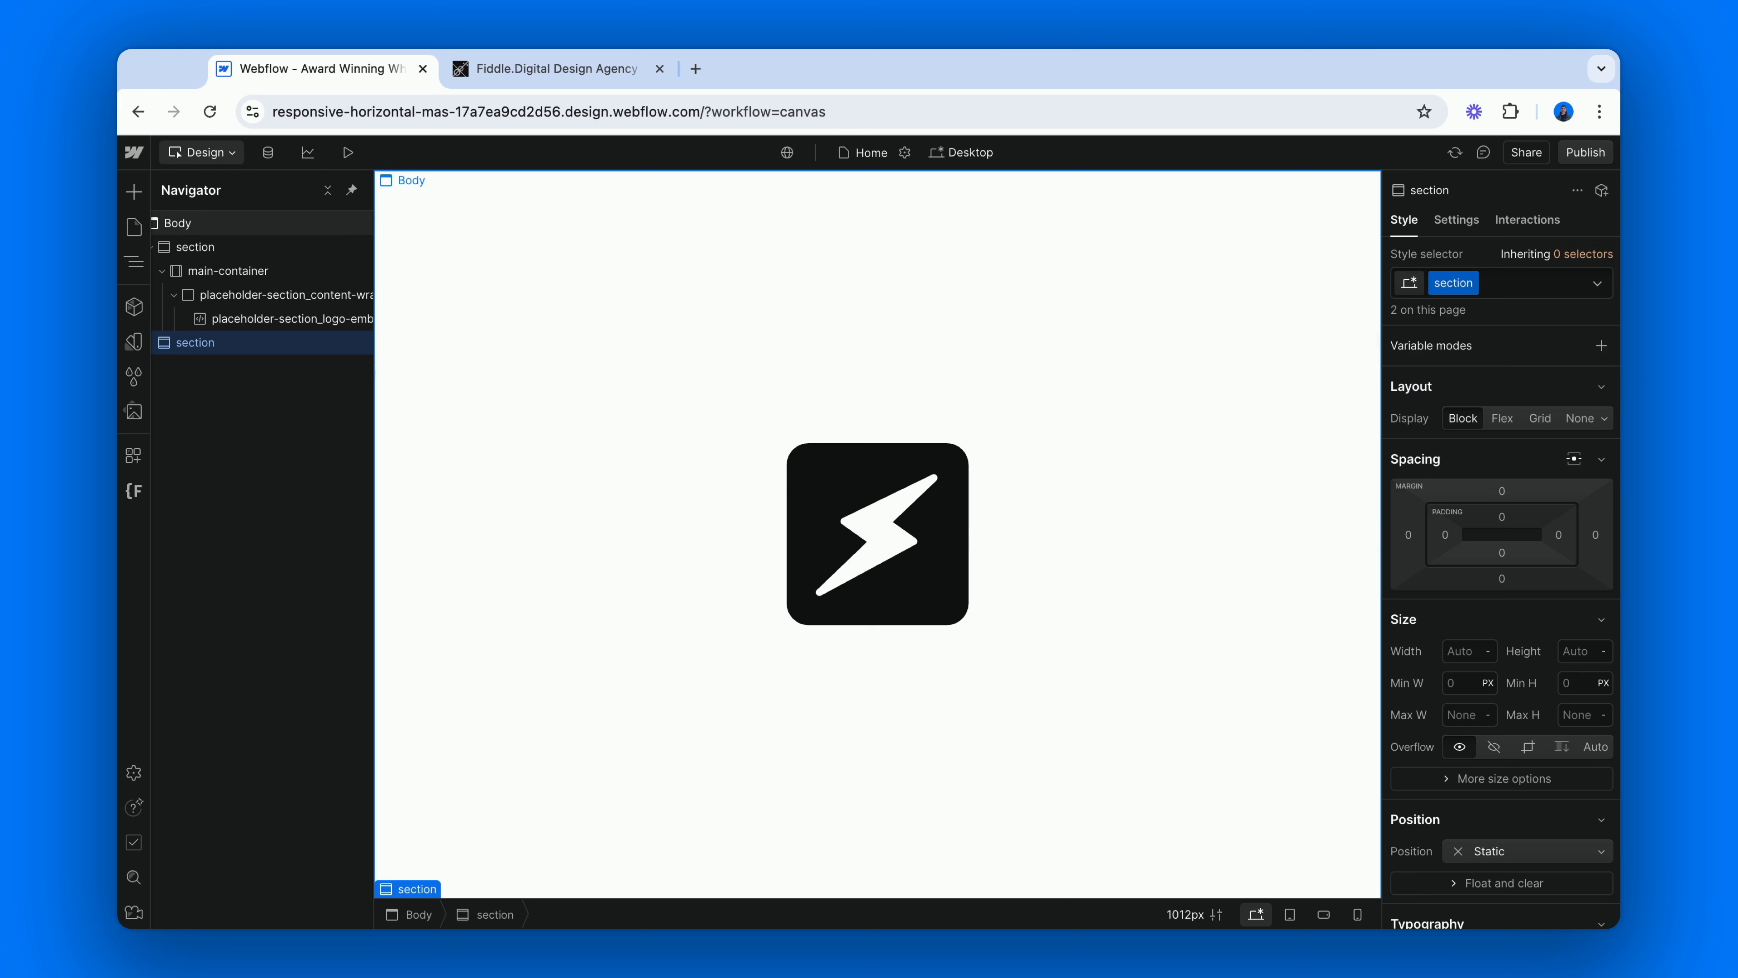
Insert a Container in the new section and assign it the existing main-container class.
{"action": "key", "text": "super+e"}
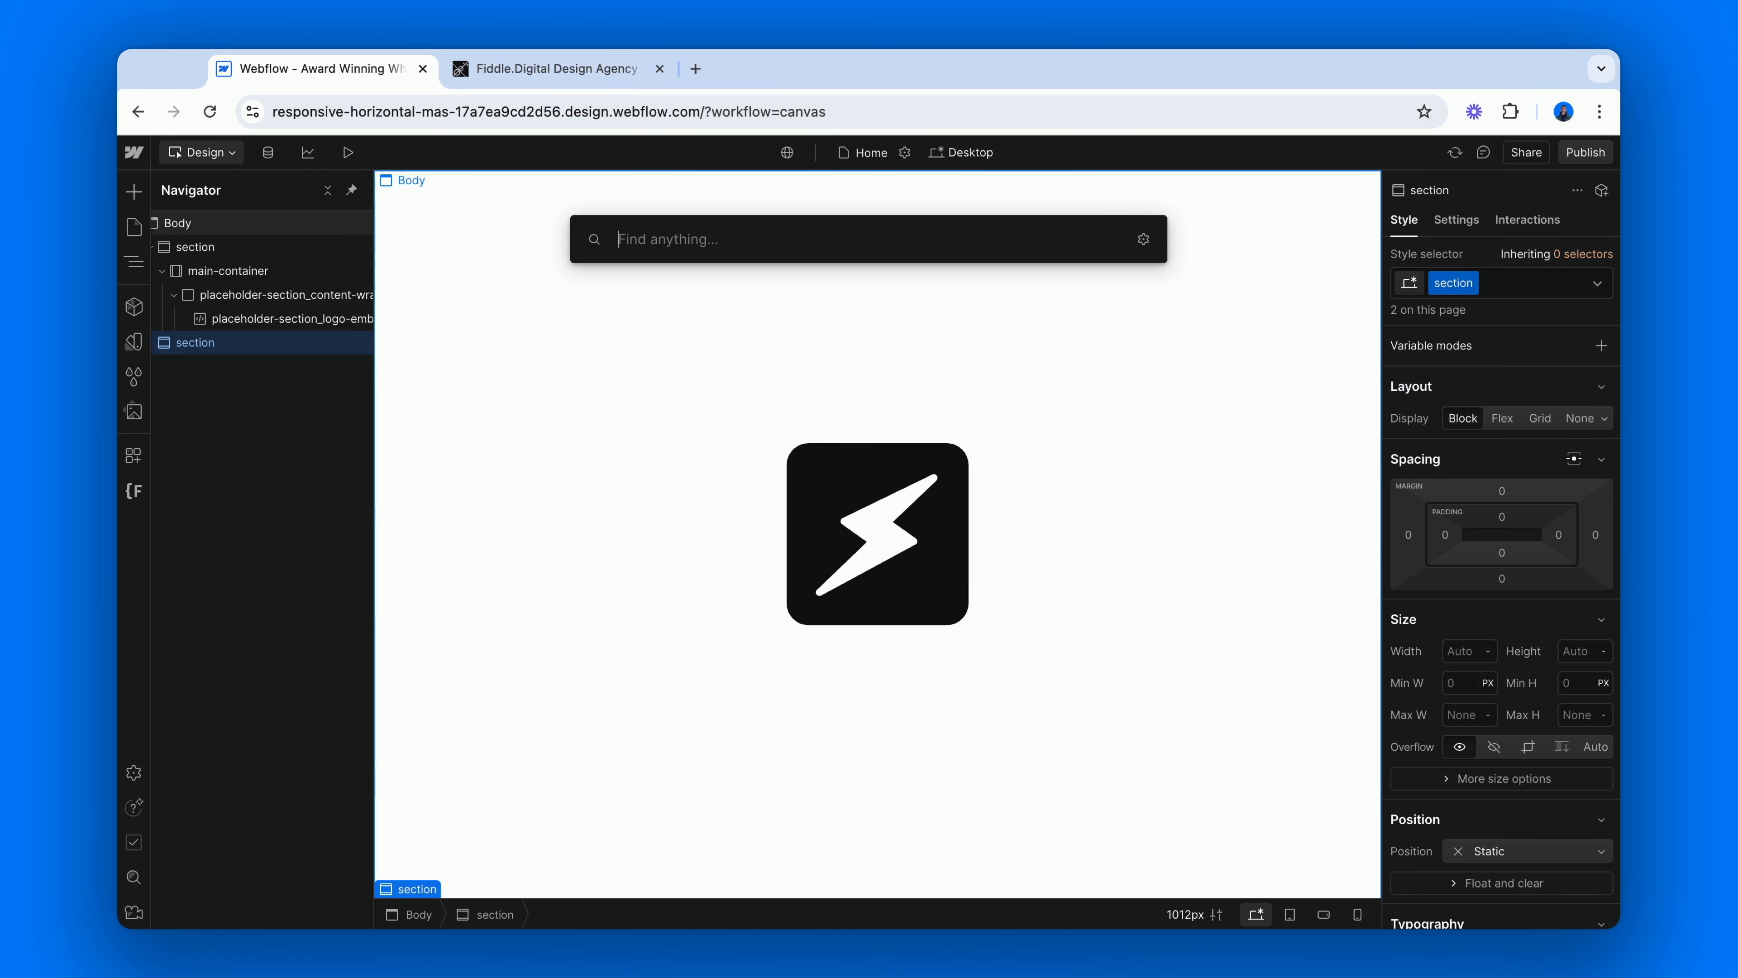
{"action": "type", "text": "cont"}
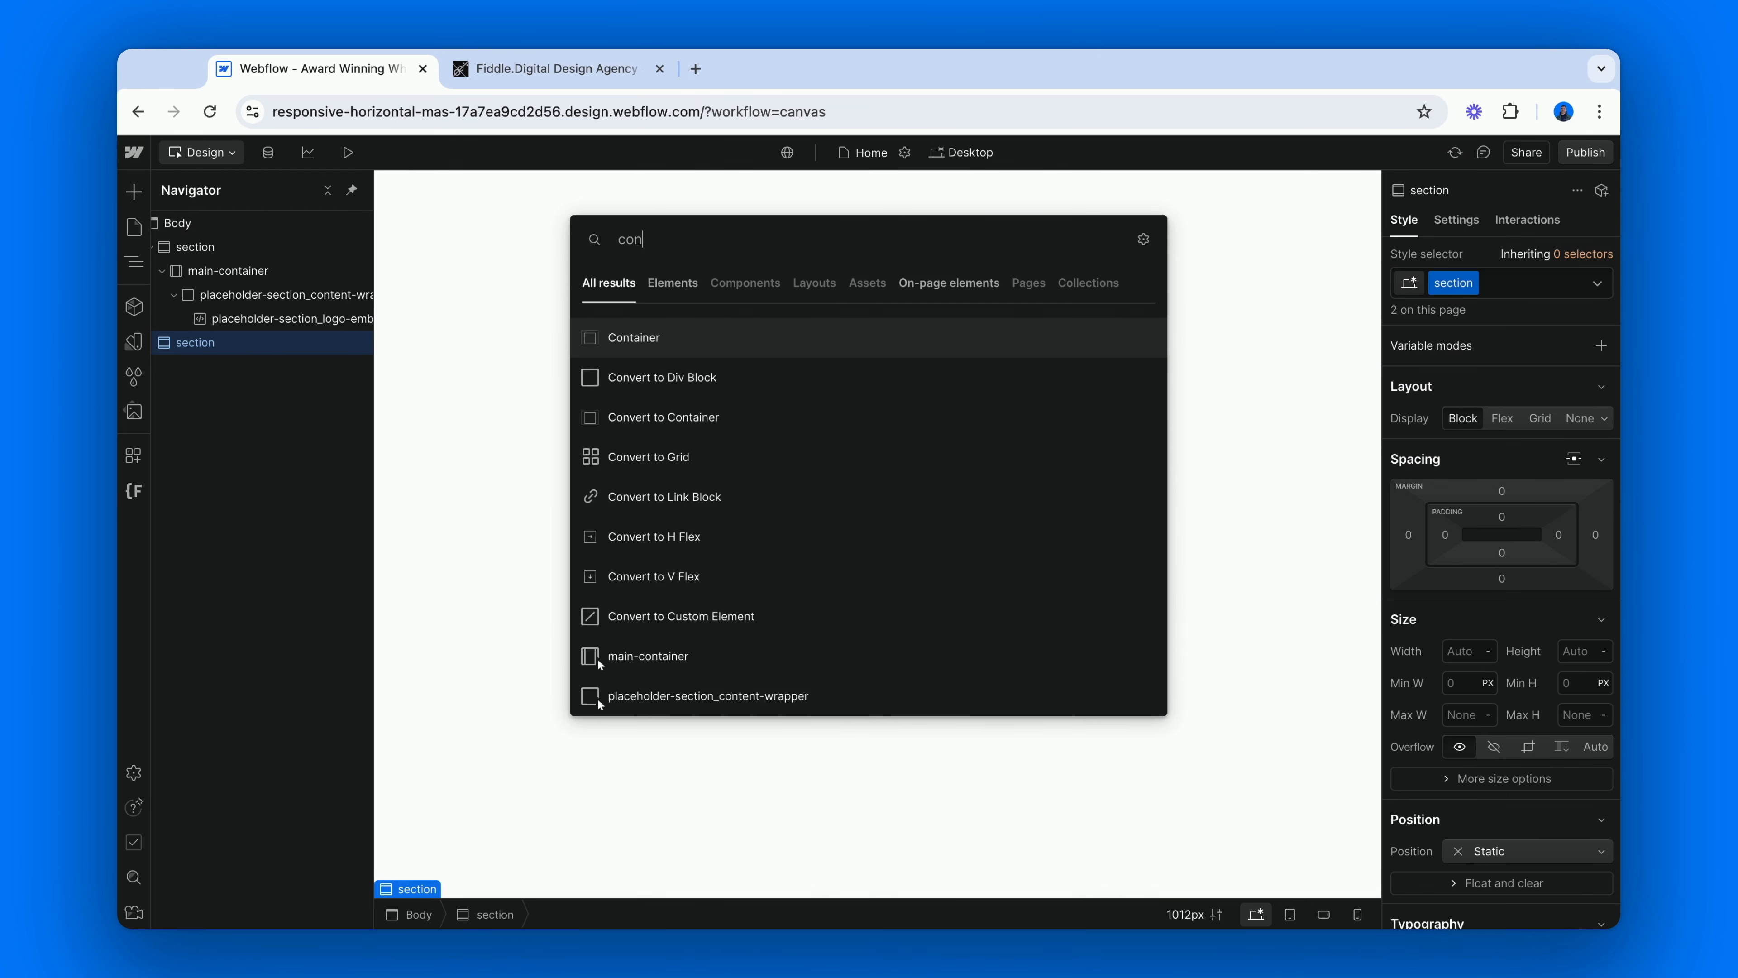
{"action": "key", "text": "Return"}
{"action": "key", "text": "super+Return"}
{"action": "type", "text": "main"}
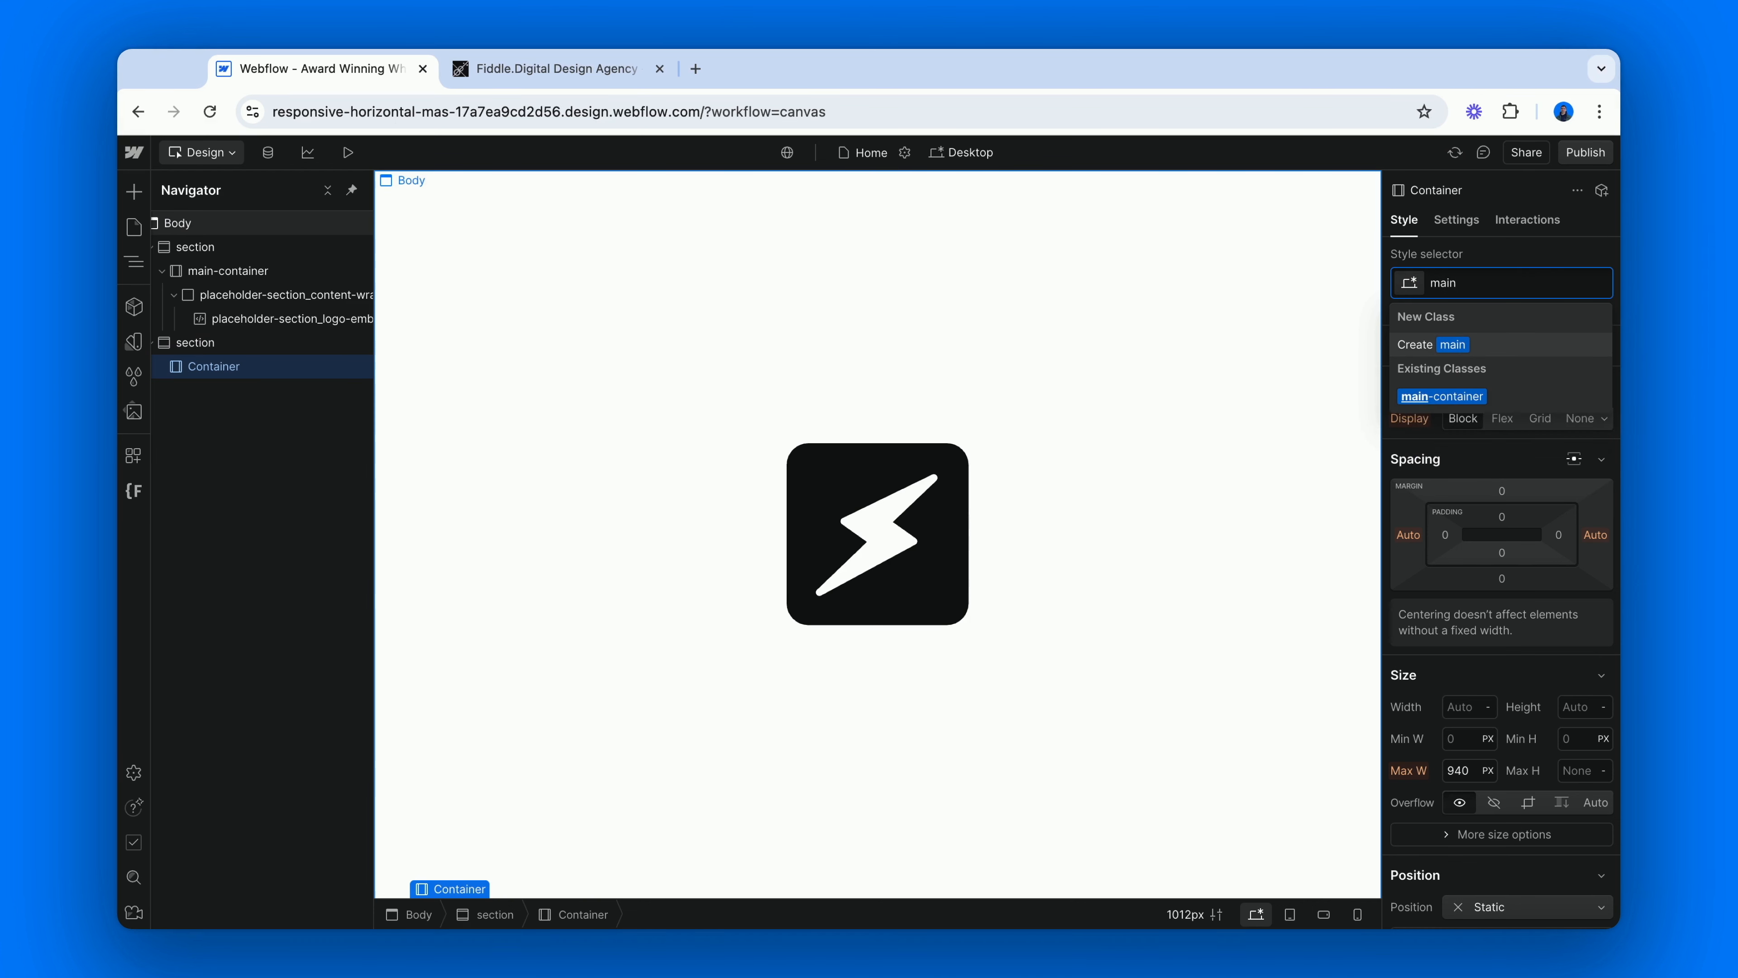
{"action": "key", "text": "Down"}
{"action": "key", "text": "Return"}
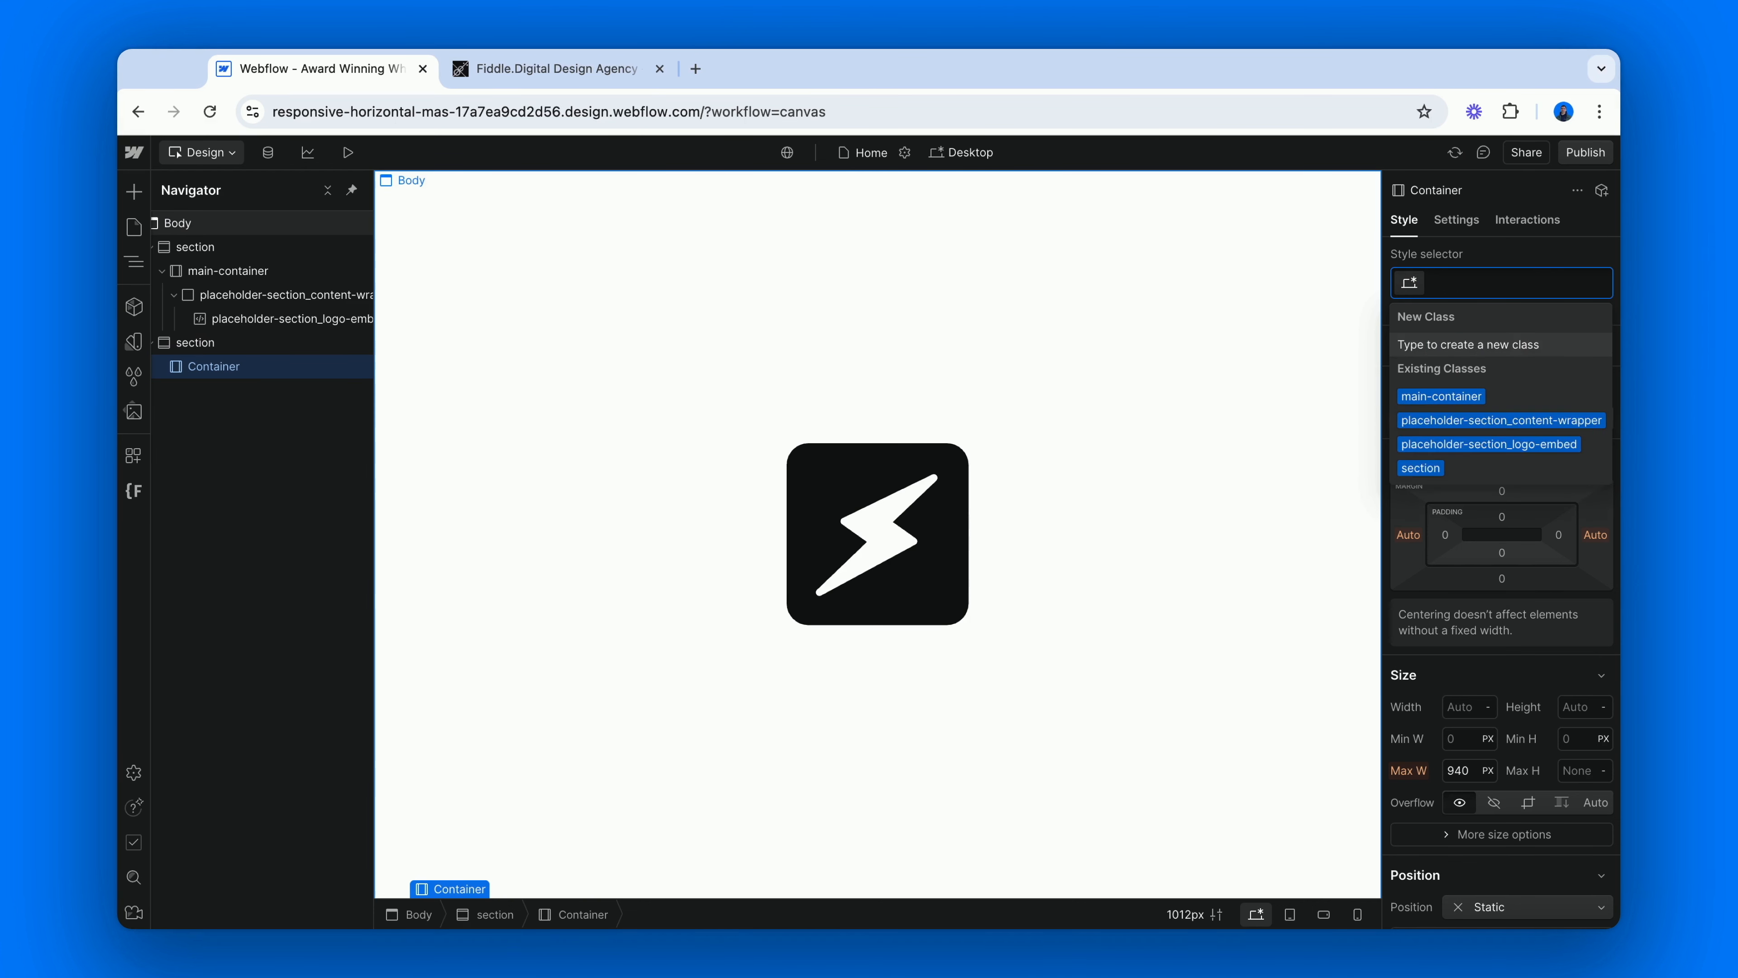
Insert a Div Block in the second main-container and give it the new class gallery-section_content-wrapper.
{"action": "key", "text": "super+e"}
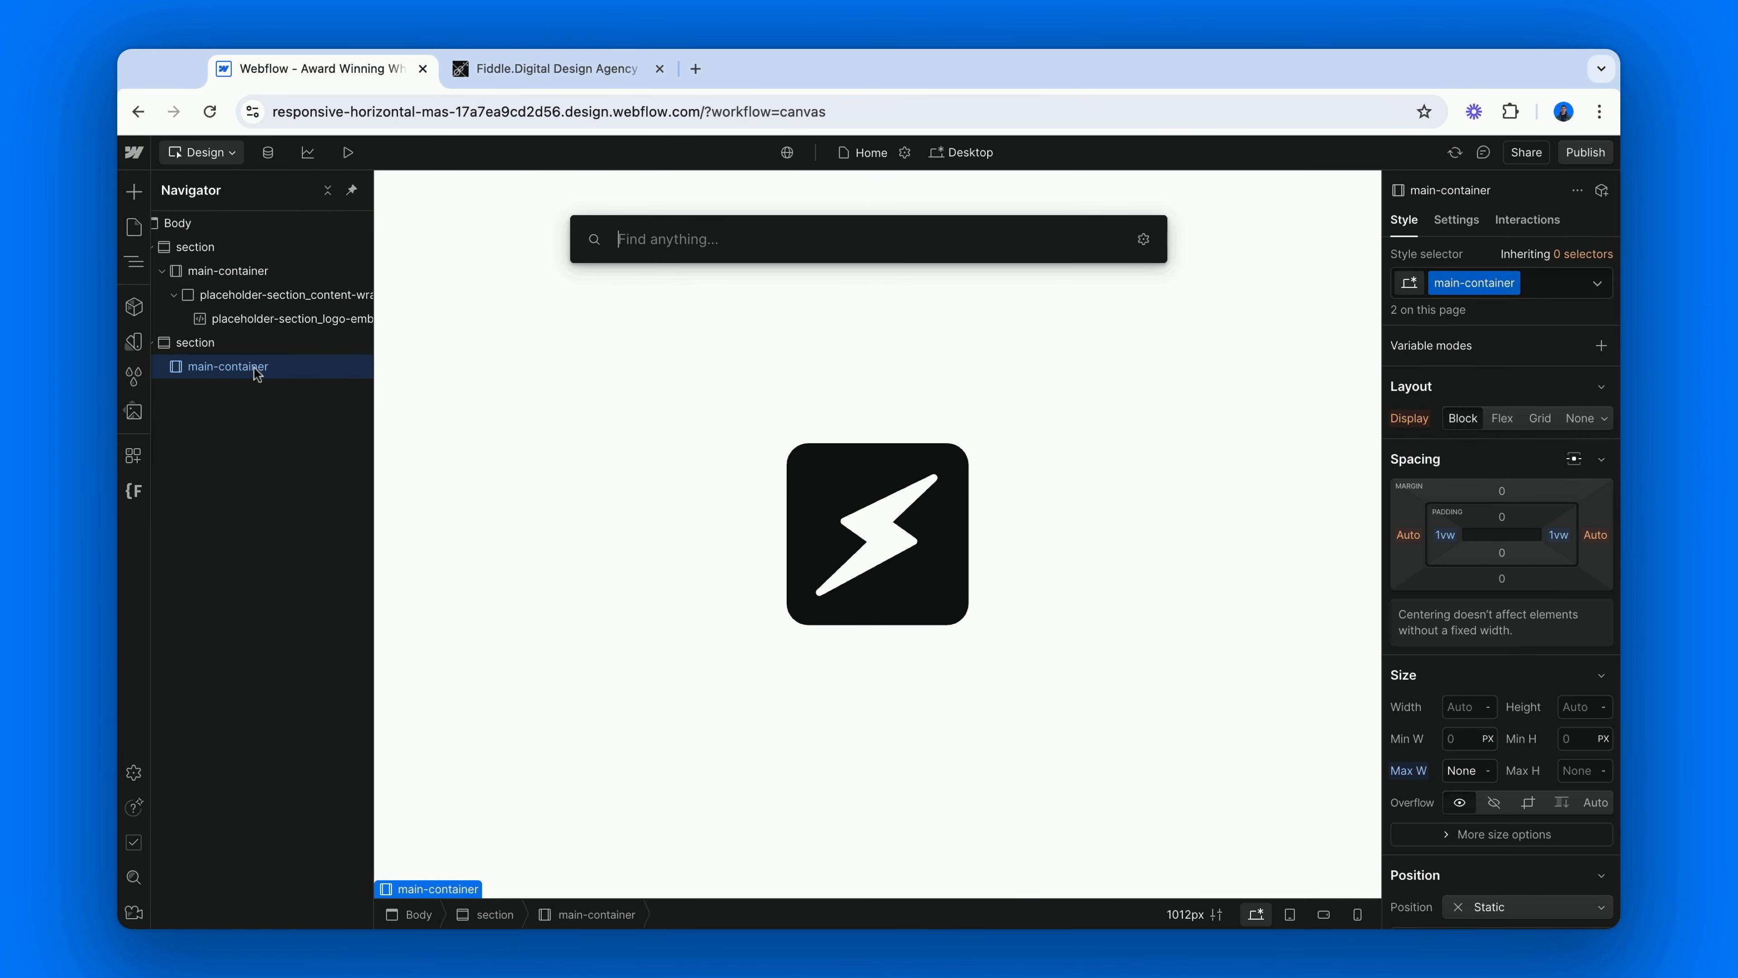
{"action": "type", "text": "div"}
{"action": "key", "text": "Return"}
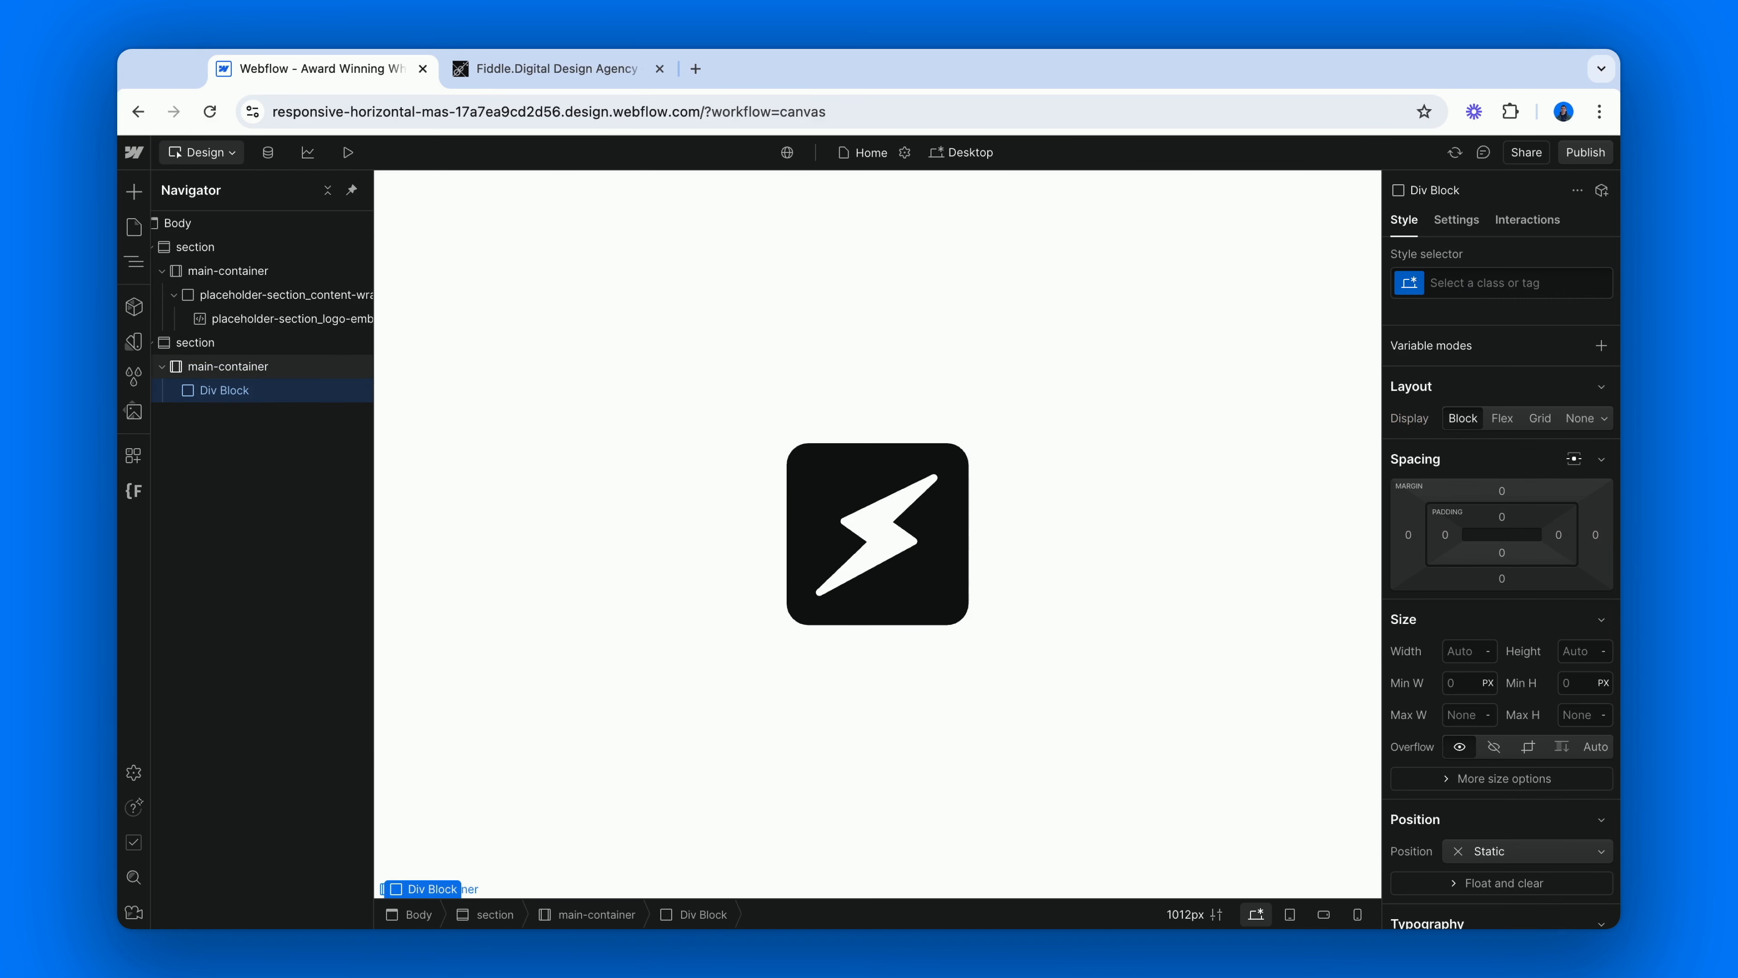
{"action": "key", "text": "super+Return"}
{"action": "type", "text": "ga"}
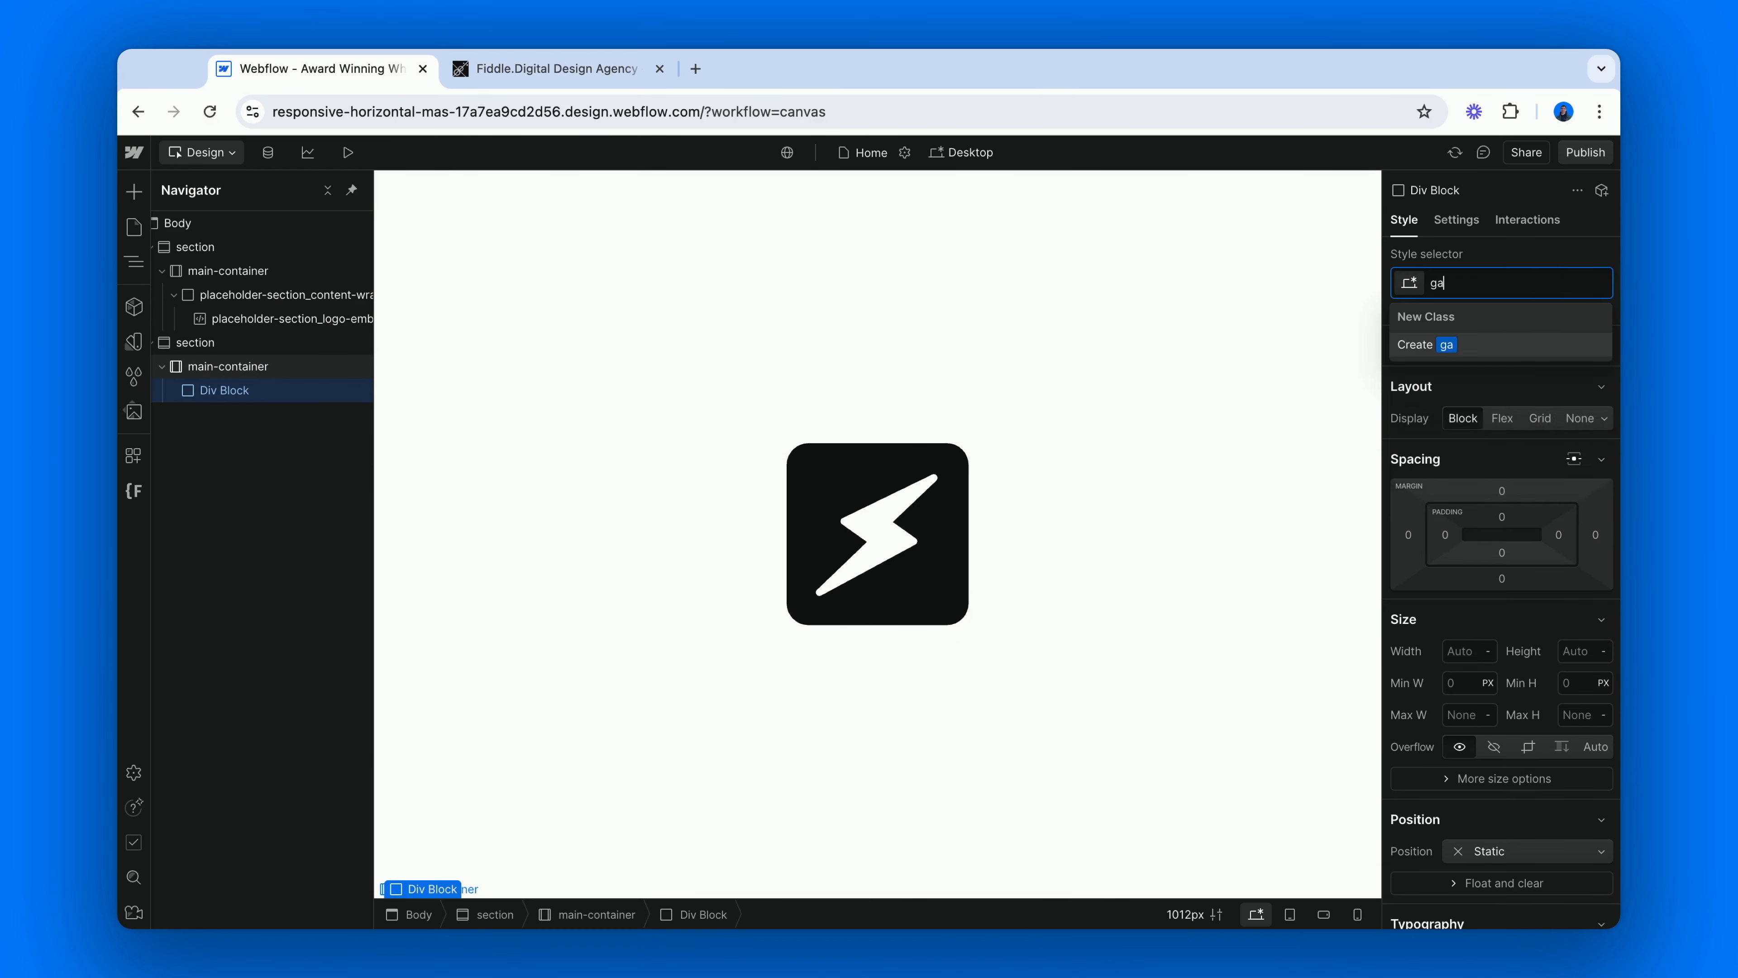
{"action": "type", "text": "llery-section_content-wrapper"}
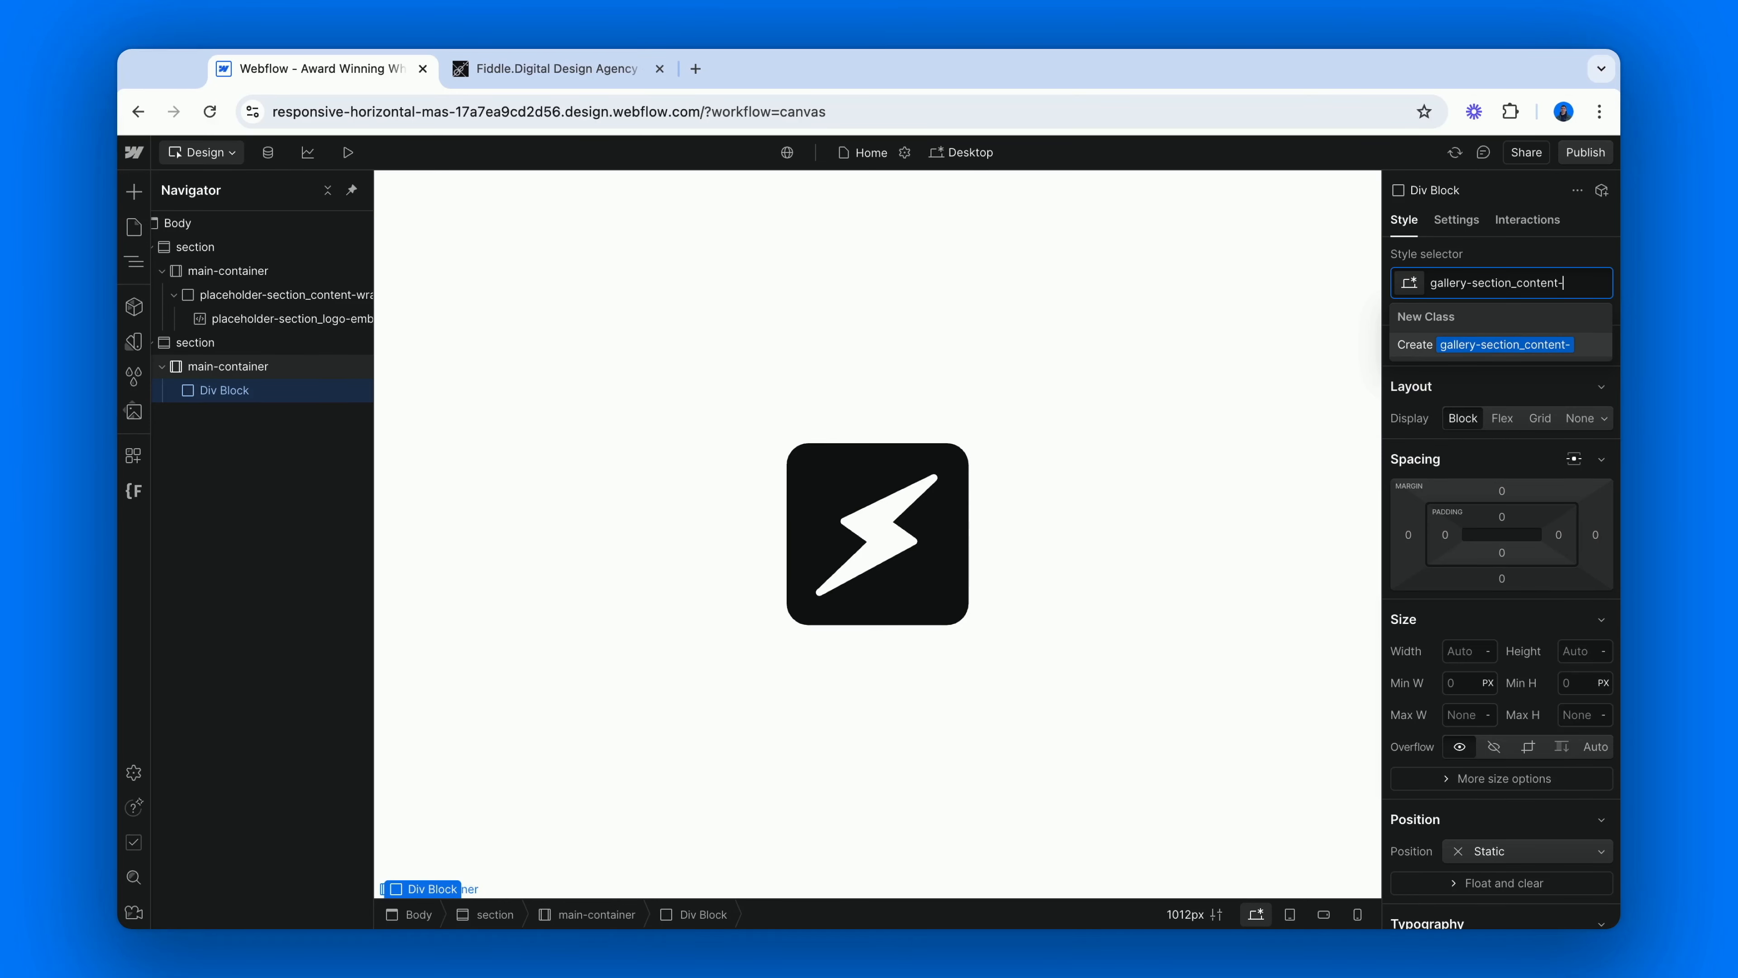
{"action": "key", "text": "Return"}
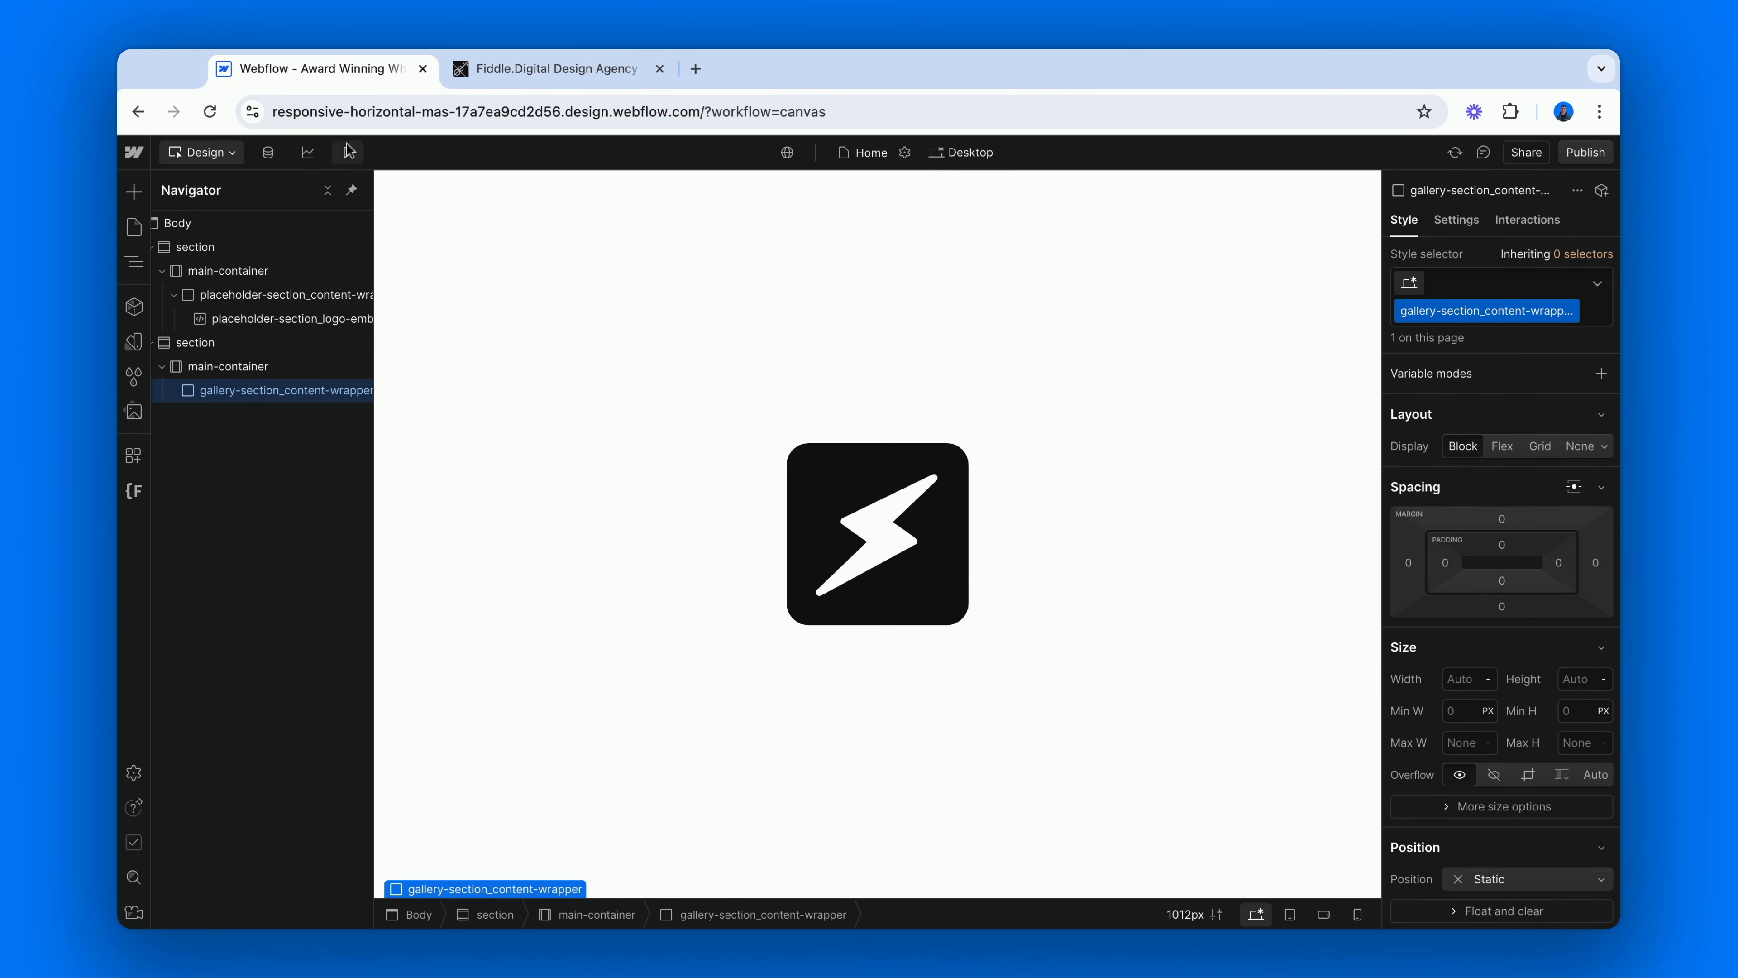
Switch to the Fiddle.Digital site and examine how its image gallery grid is laid out and animates on scroll.
{"action": "left_click", "coordinate": [534, 68]}
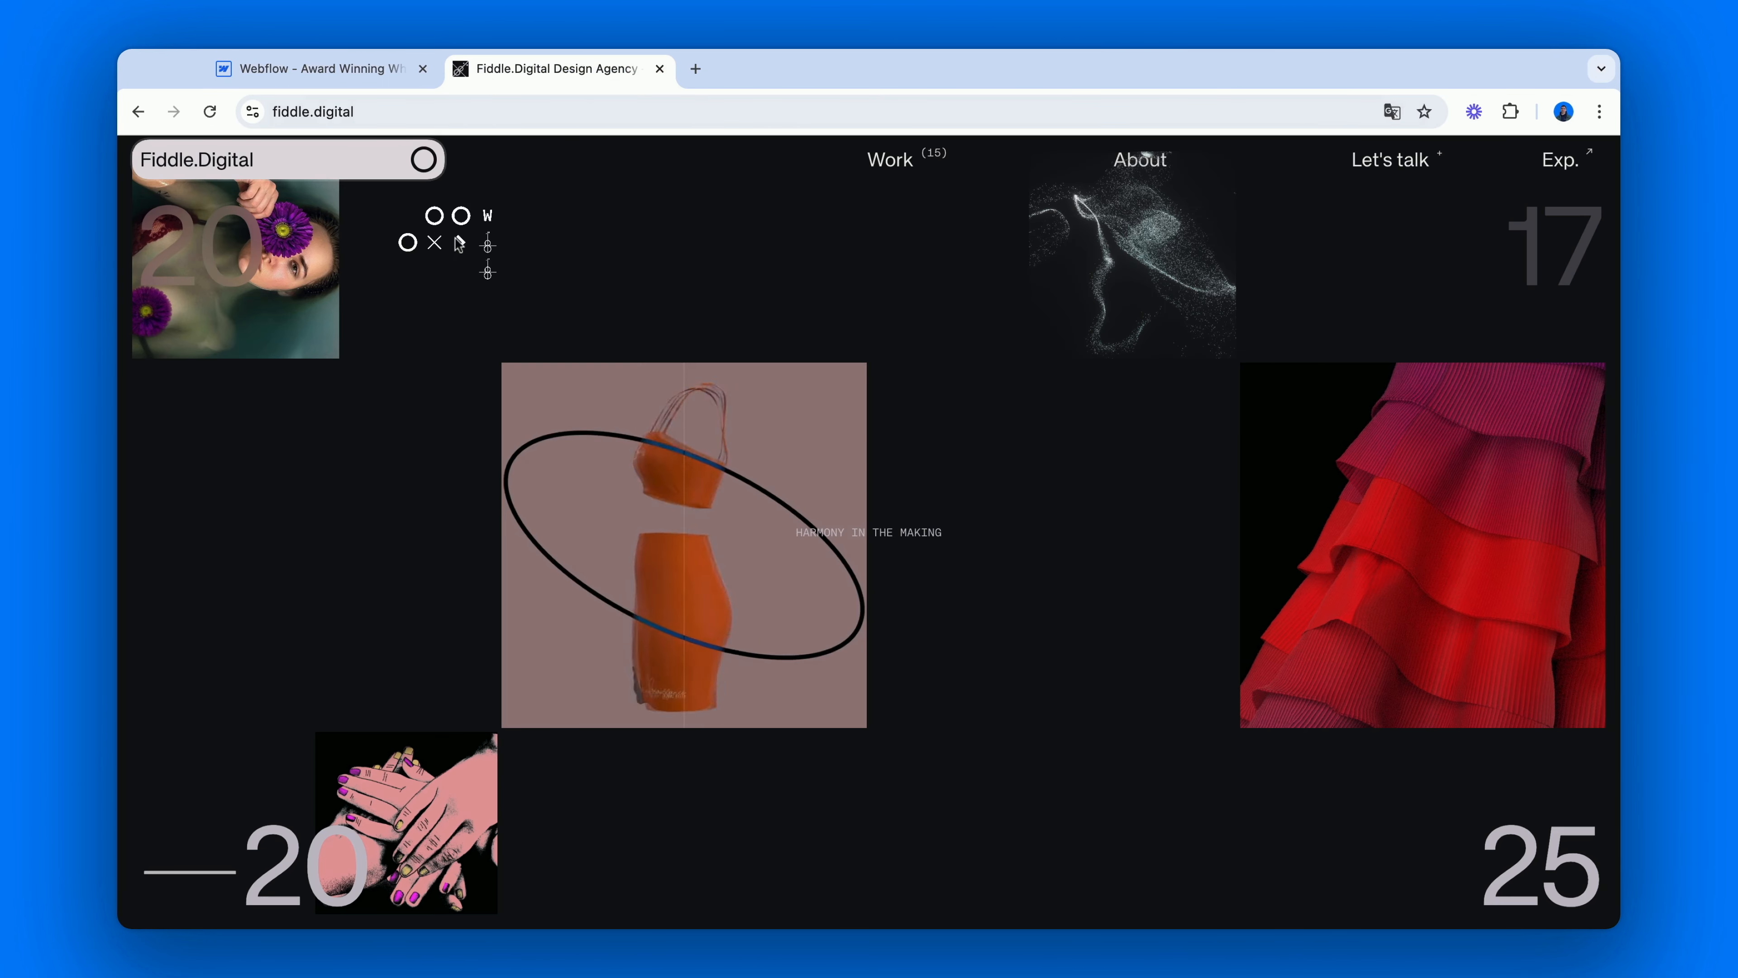
{"action": "scroll", "coordinate": [472, 184], "scroll_direction": "down", "scroll_amount": 3}
{"action": "scroll", "coordinate": [472, 185], "scroll_direction": "down", "scroll_amount": 5}
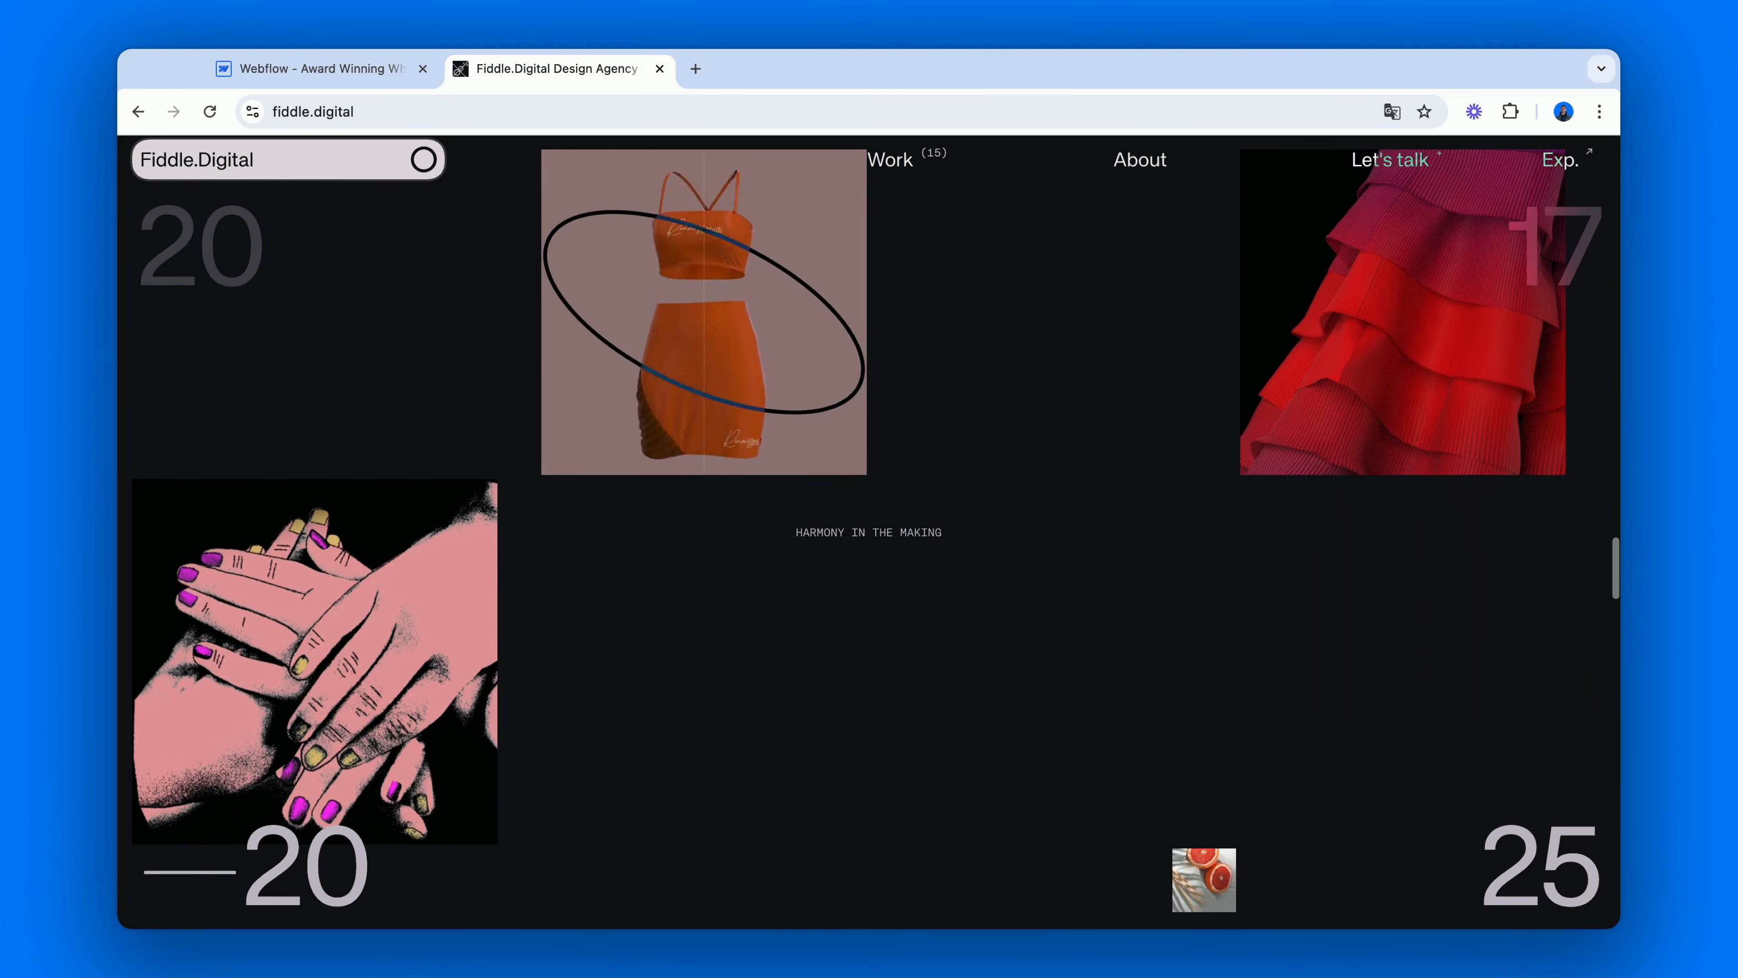
{"action": "scroll", "coordinate": [870, 534], "scroll_direction": "up", "scroll_amount": 5}
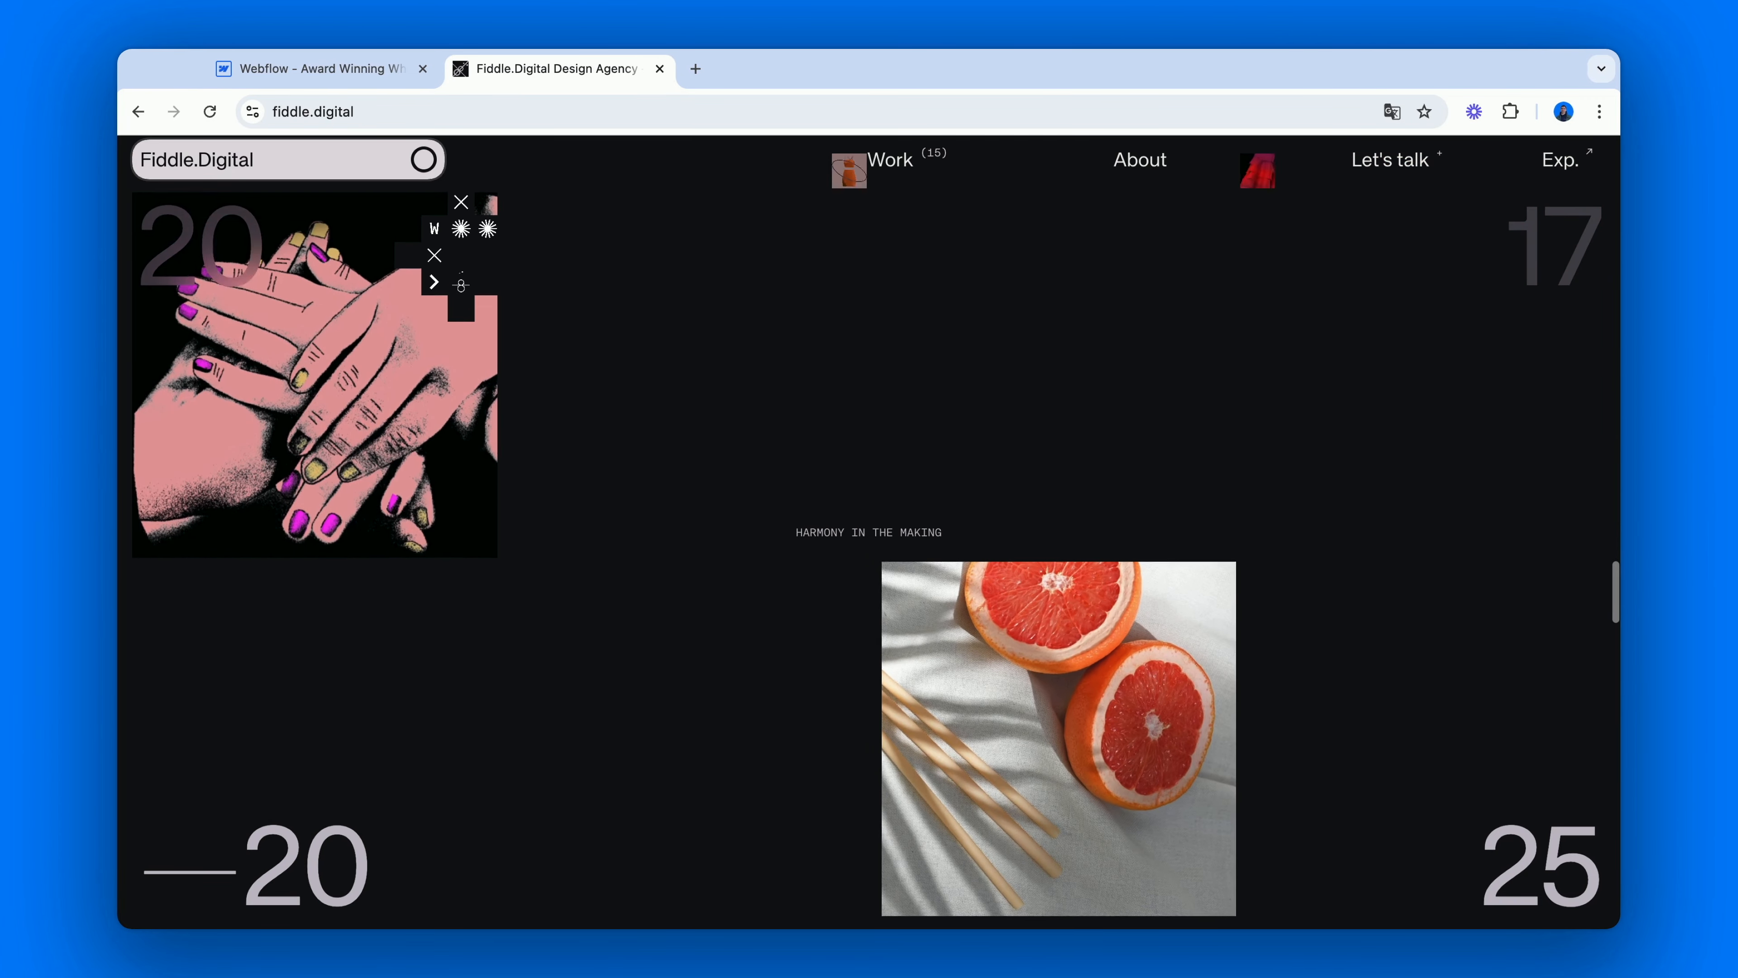
{"action": "scroll", "coordinate": [869, 534], "scroll_direction": "up", "scroll_amount": 5}
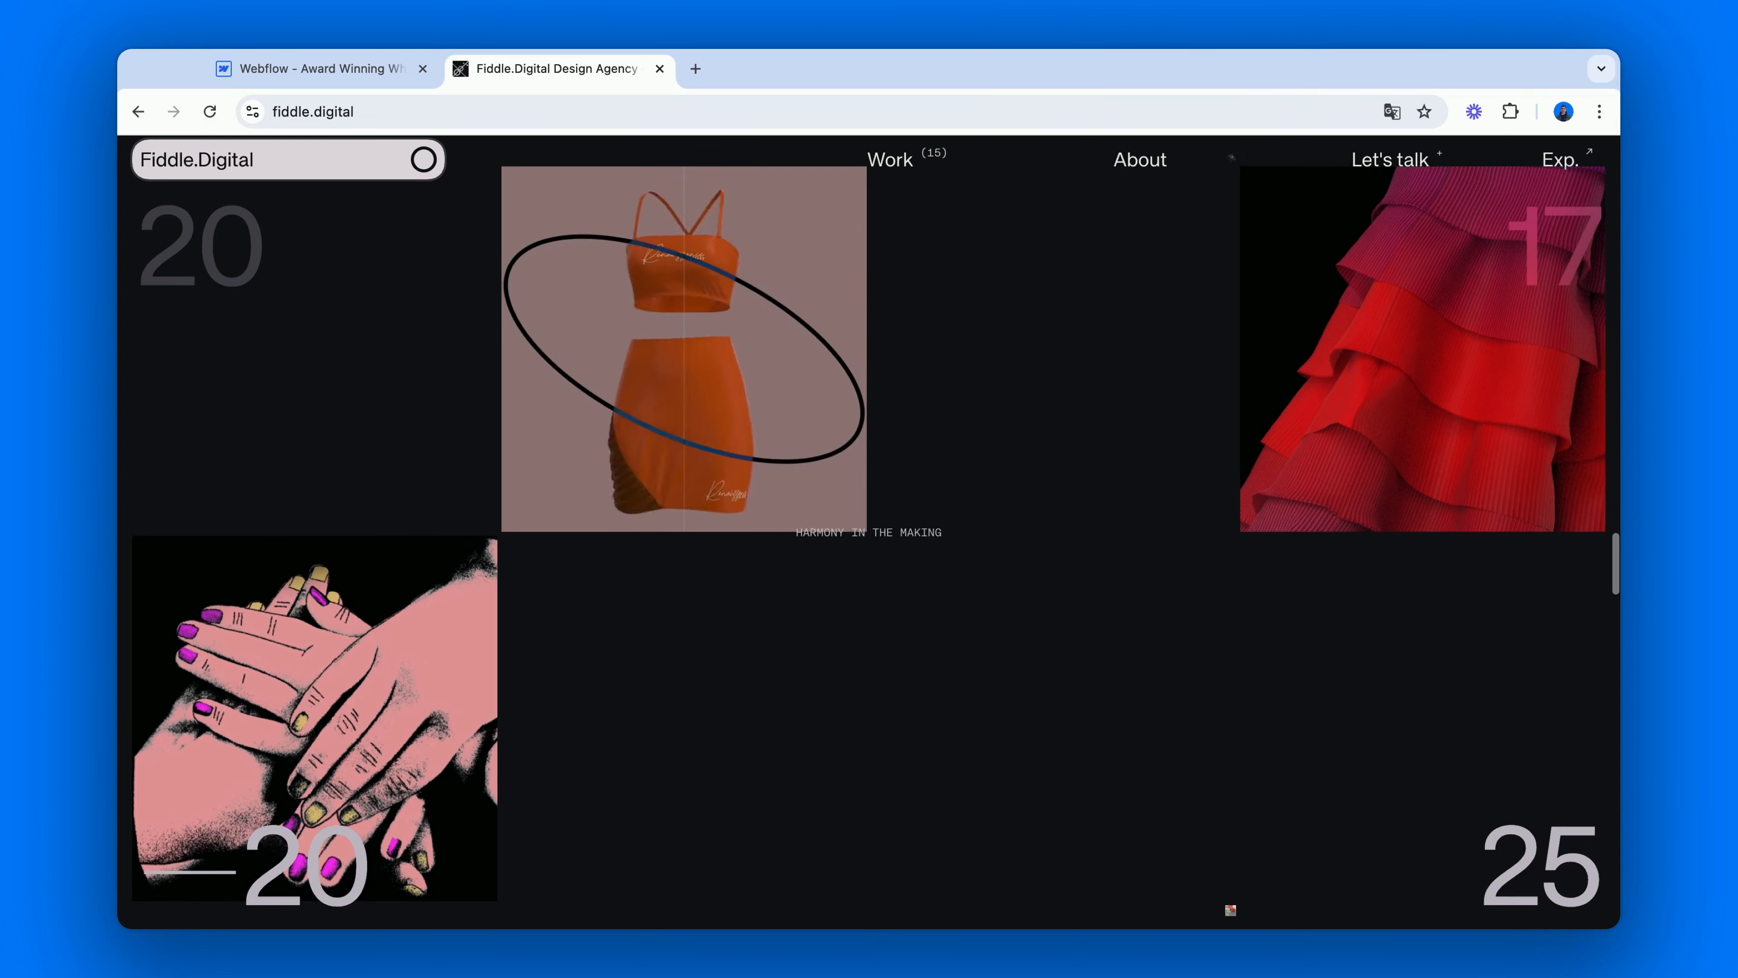
{"action": "scroll", "coordinate": [869, 534], "scroll_direction": "up", "scroll_amount": 8}
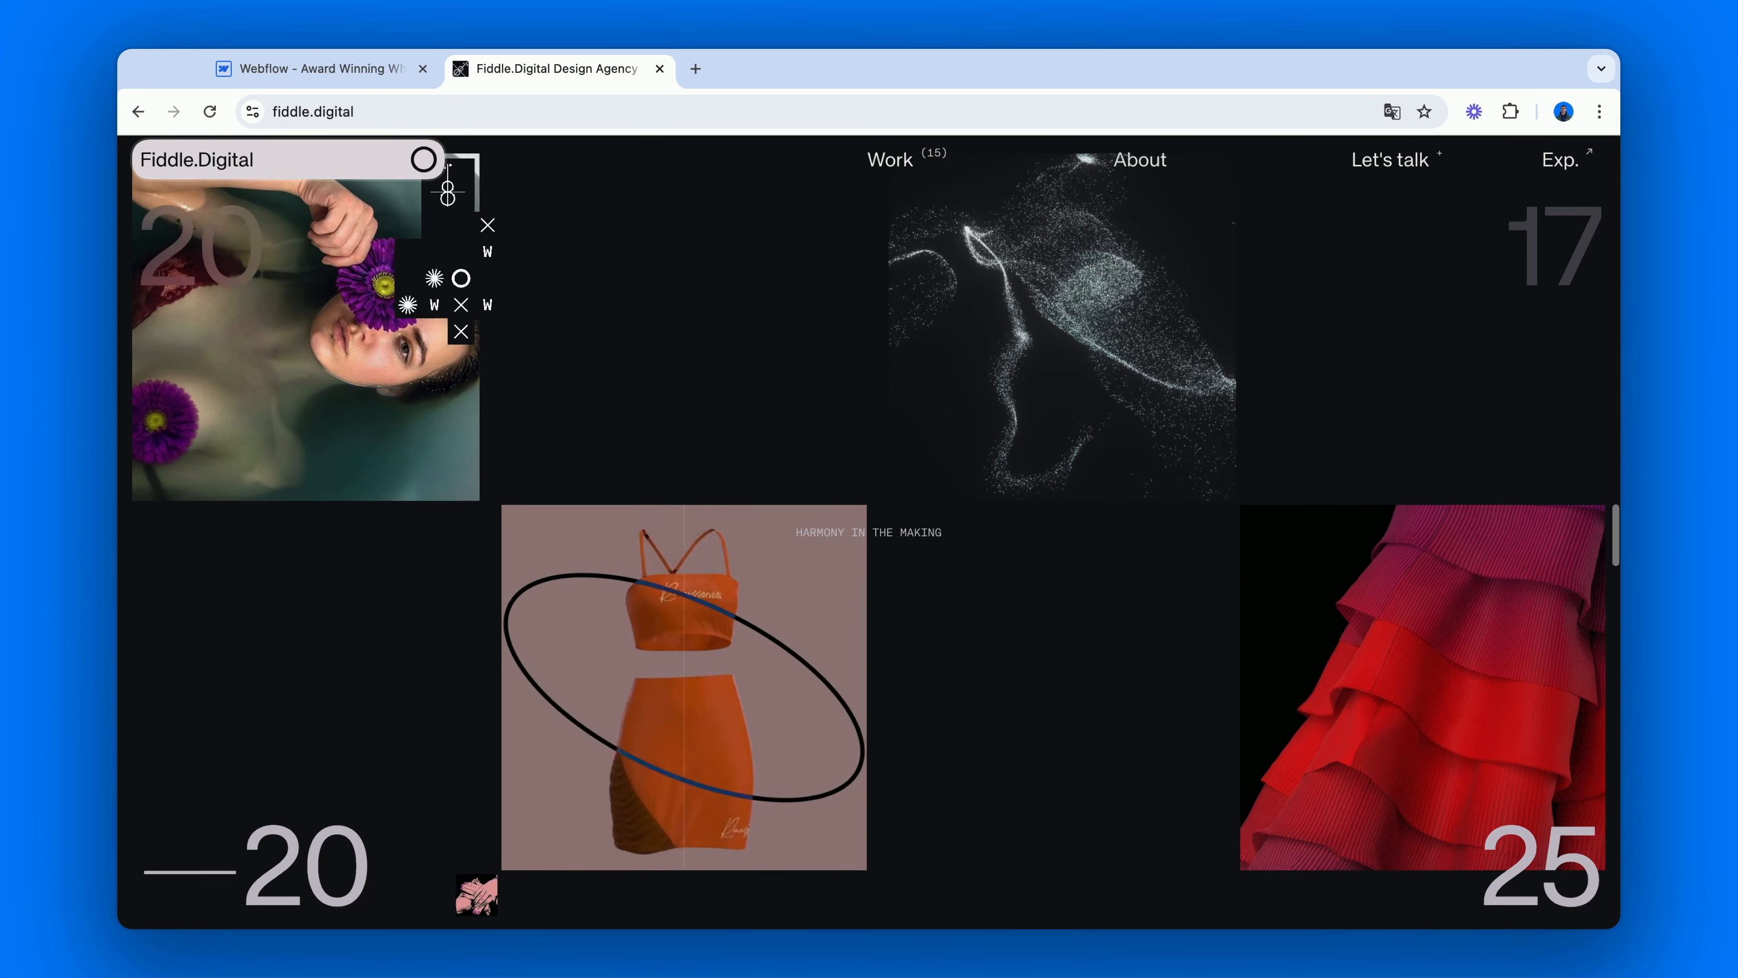
{"action": "scroll", "coordinate": [869, 186], "scroll_direction": "down", "scroll_amount": 5}
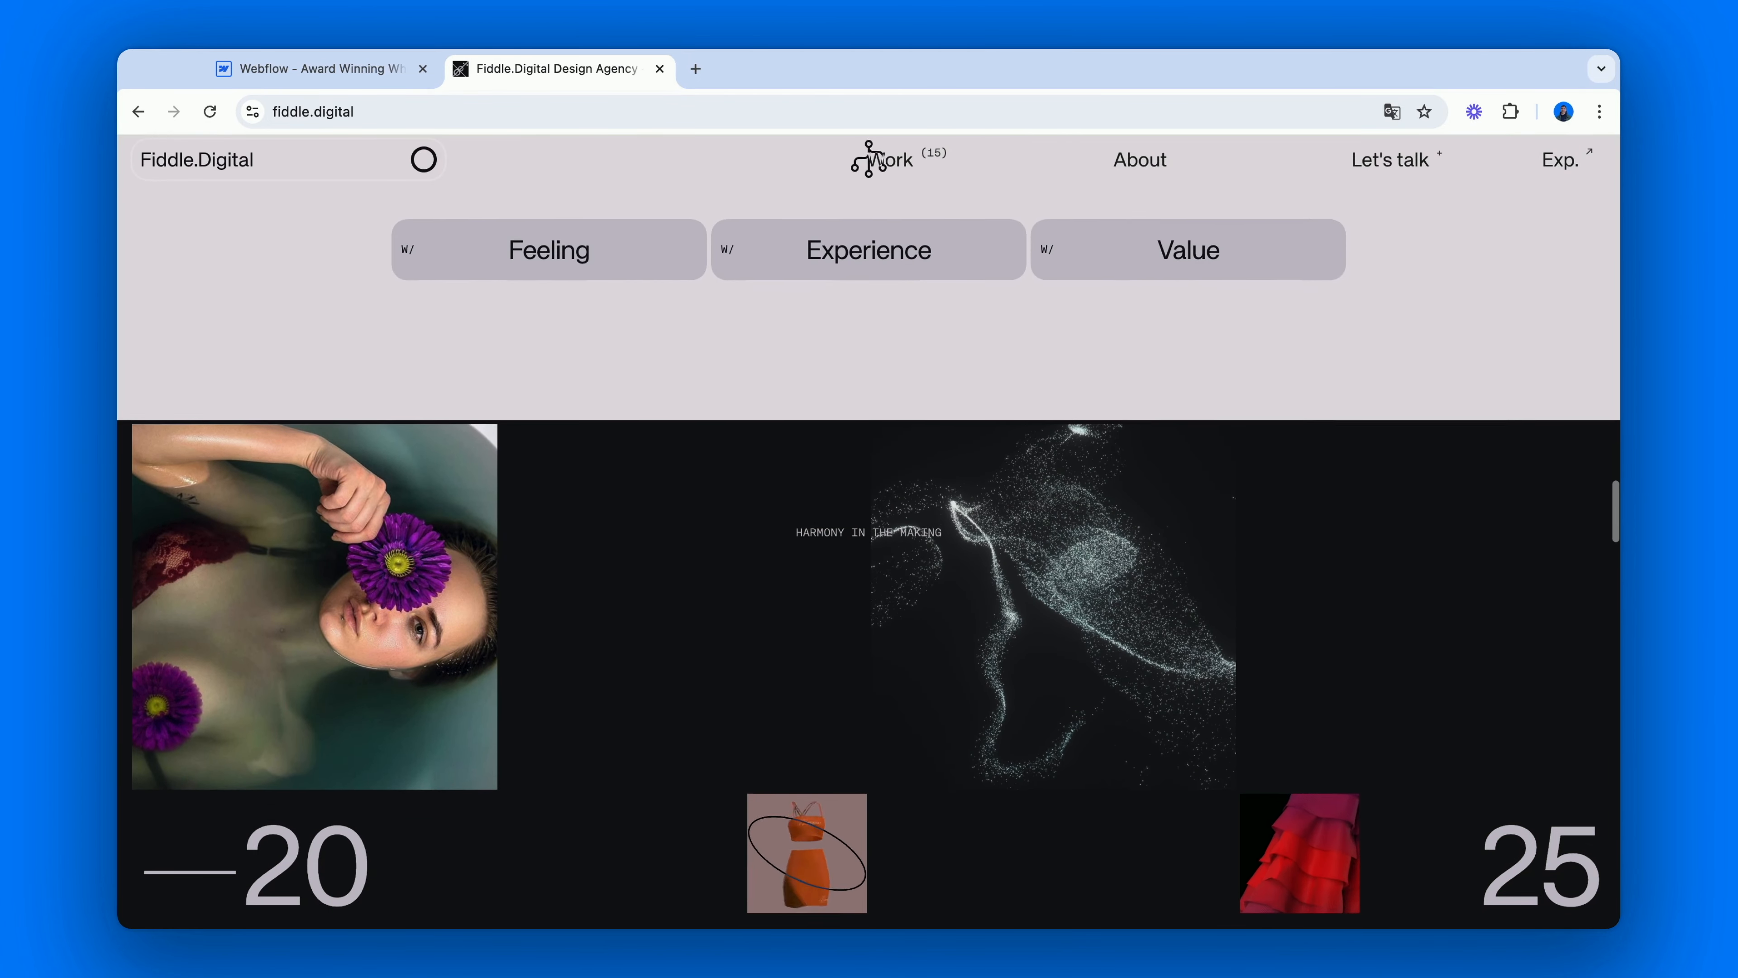
Switch back to Webflow and make gallery-section_content-wrapper a grid with 4 columns.
{"action": "left_click", "coordinate": [280, 71]}
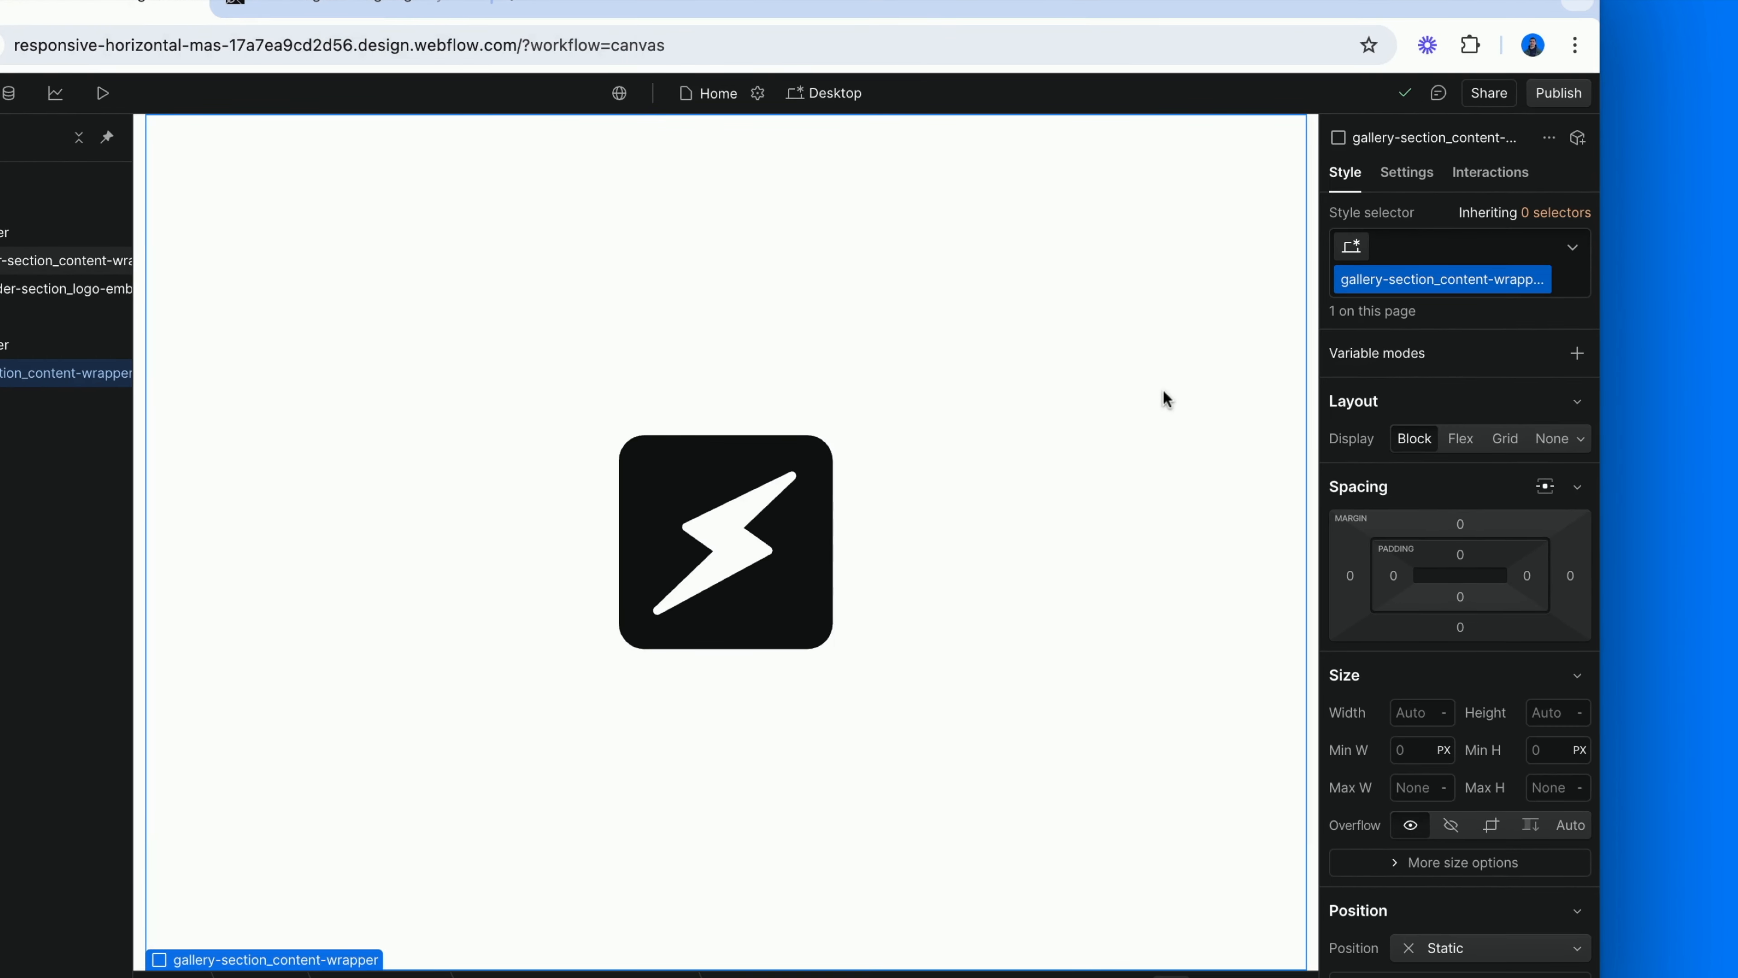
{"action": "left_click", "coordinate": [1516, 443]}
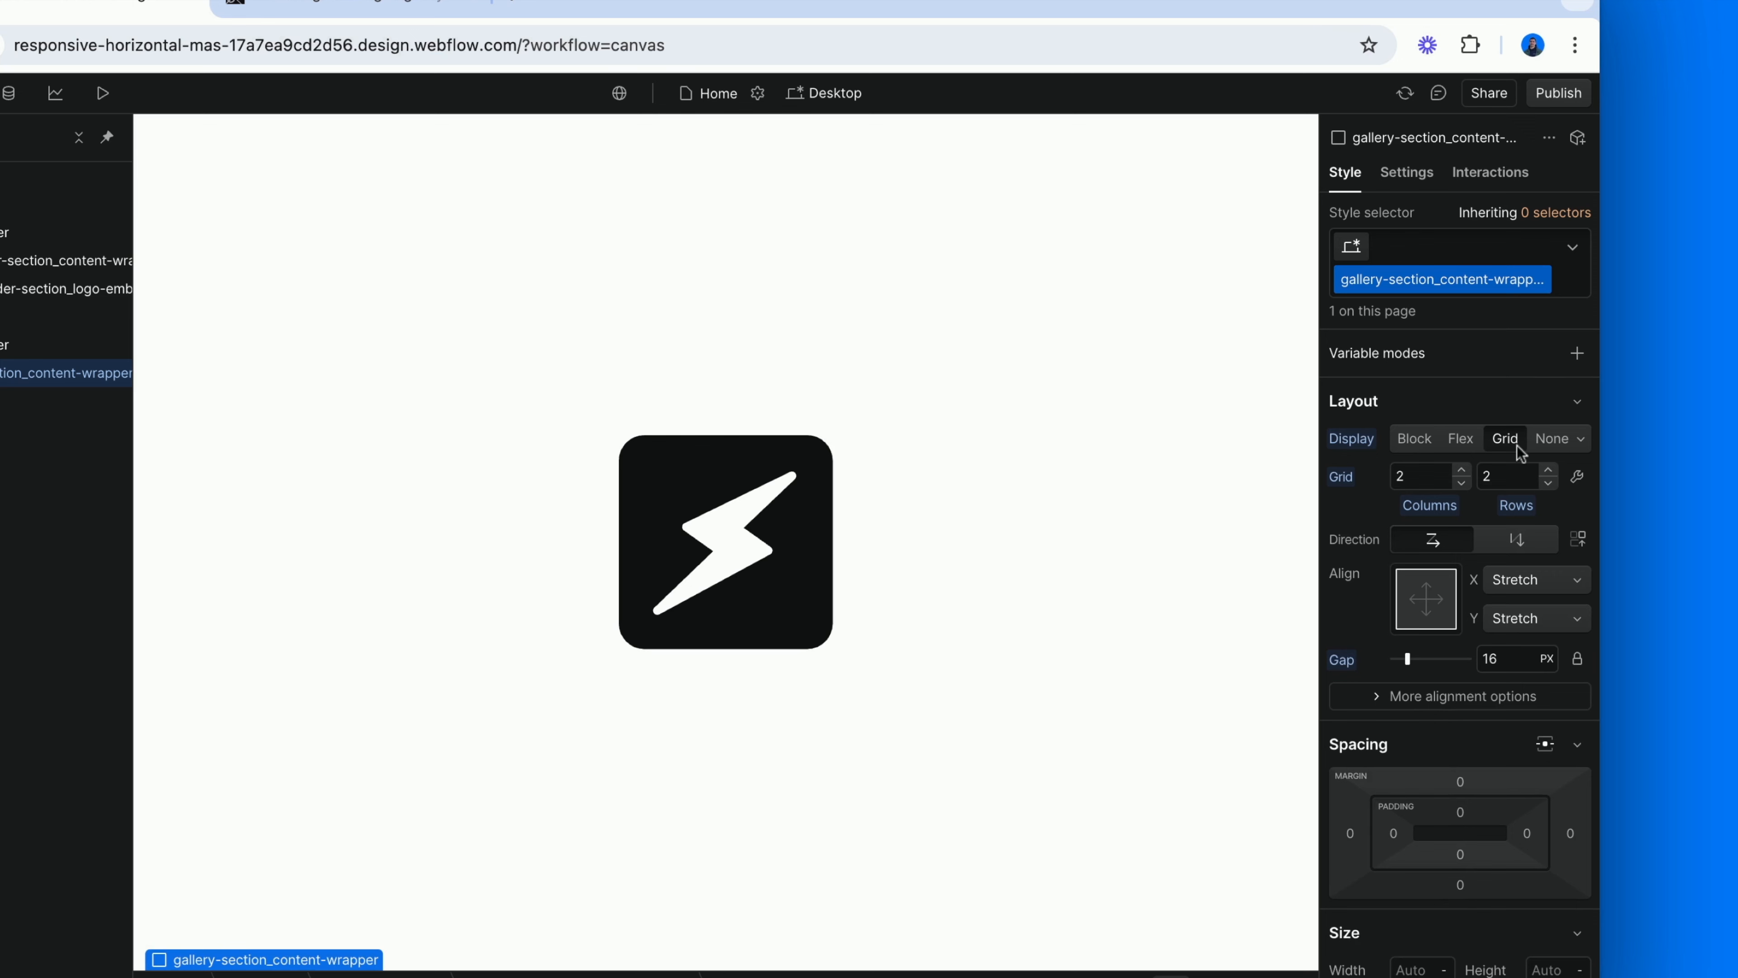
{"action": "scroll", "coordinate": [1191, 668], "scroll_direction": "down", "scroll_amount": 3}
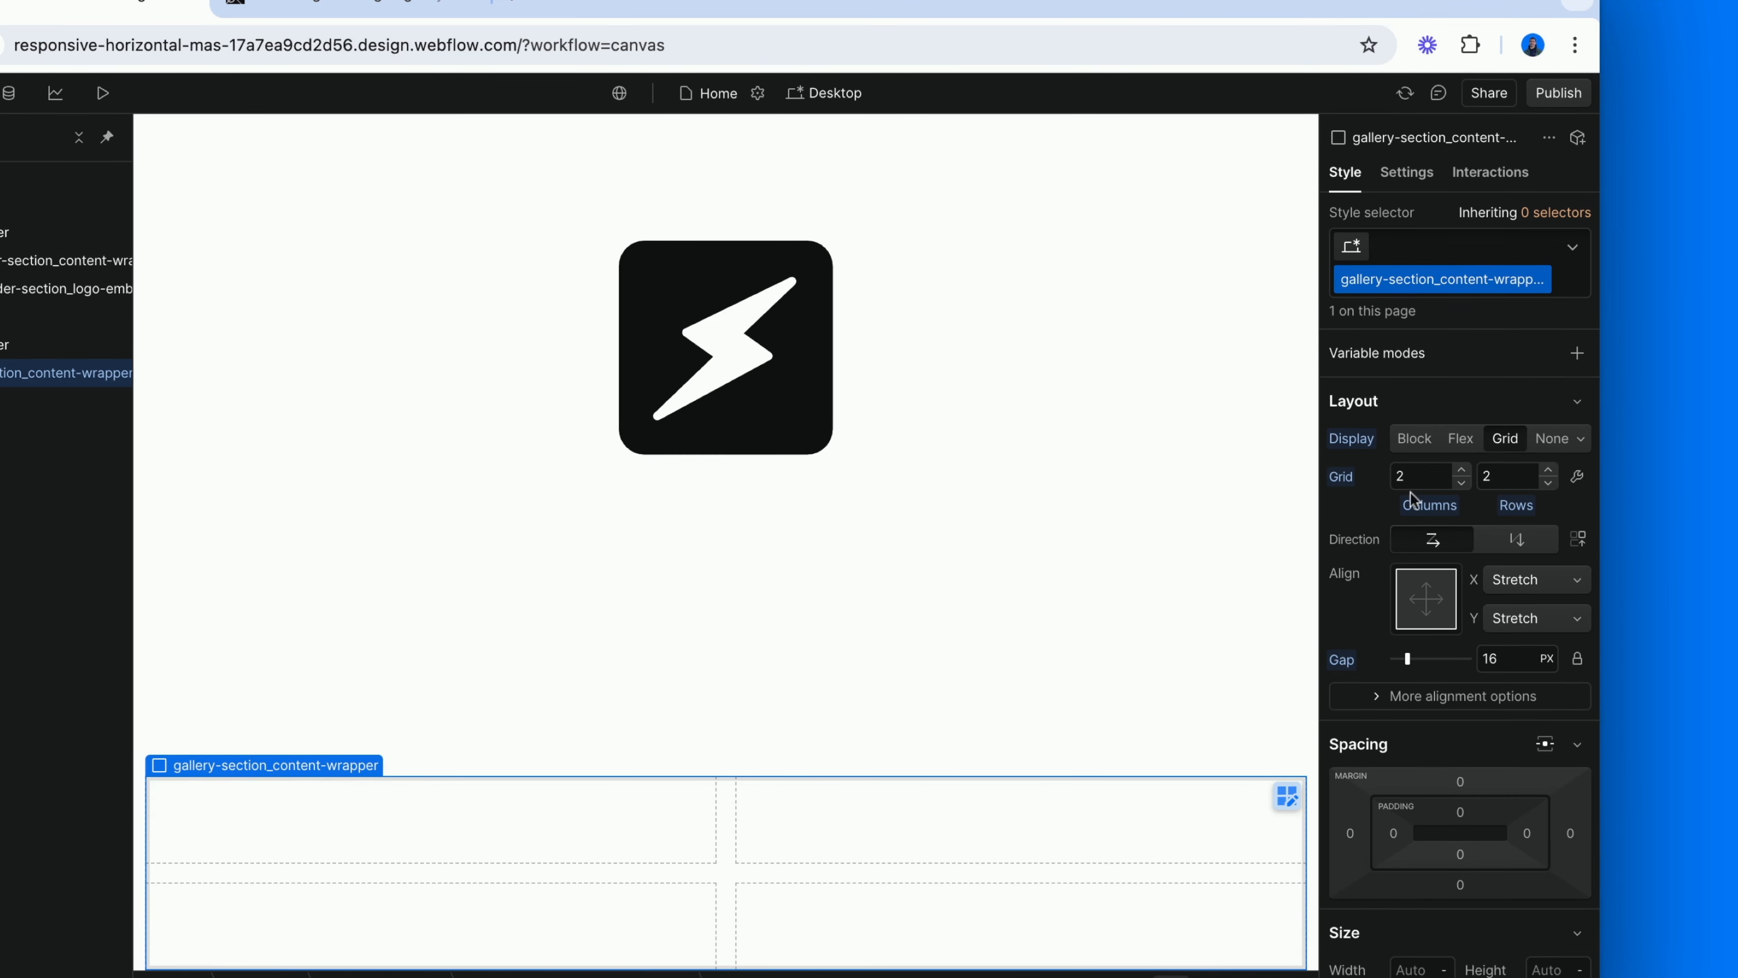
{"action": "left_click", "coordinate": [1415, 476]}
{"action": "type", "text": "4"}
Set the grid gap of gallery-section_content-wrapper to 0.25 VW.
{"action": "left_click", "coordinate": [1496, 659]}
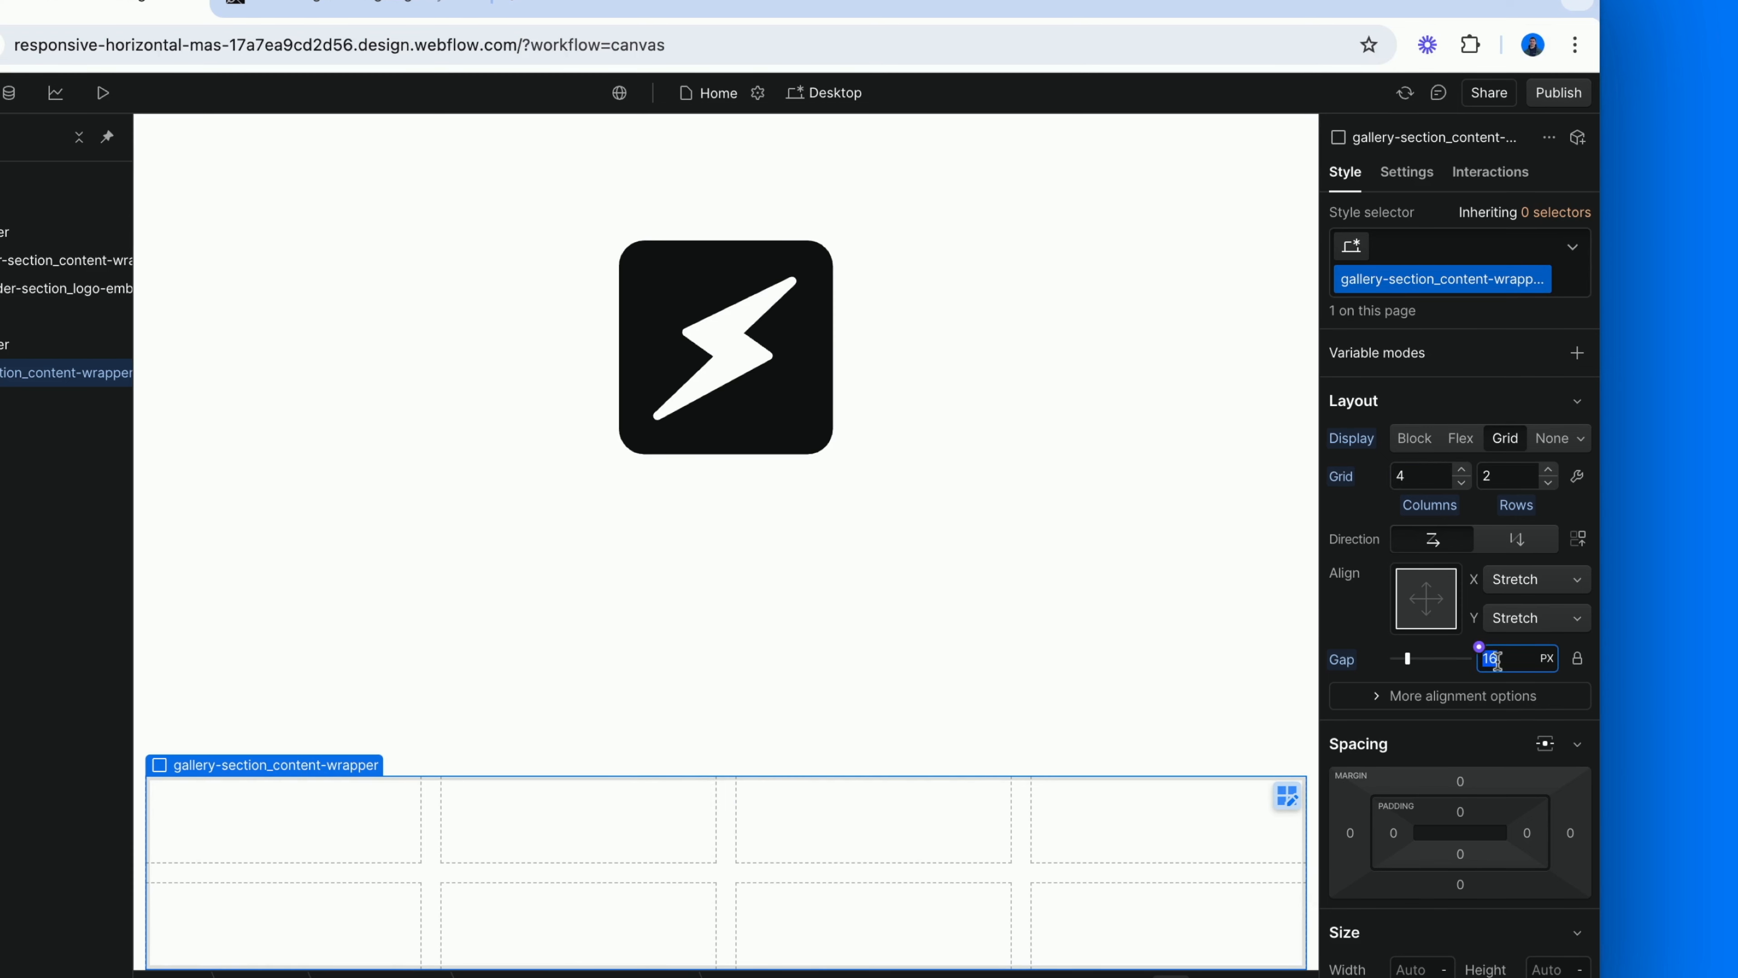
{"action": "type", "text": ".25ve"}
{"action": "key", "text": "BackSpace"}
{"action": "type", "text": "w"}
{"action": "key", "text": "Return"}
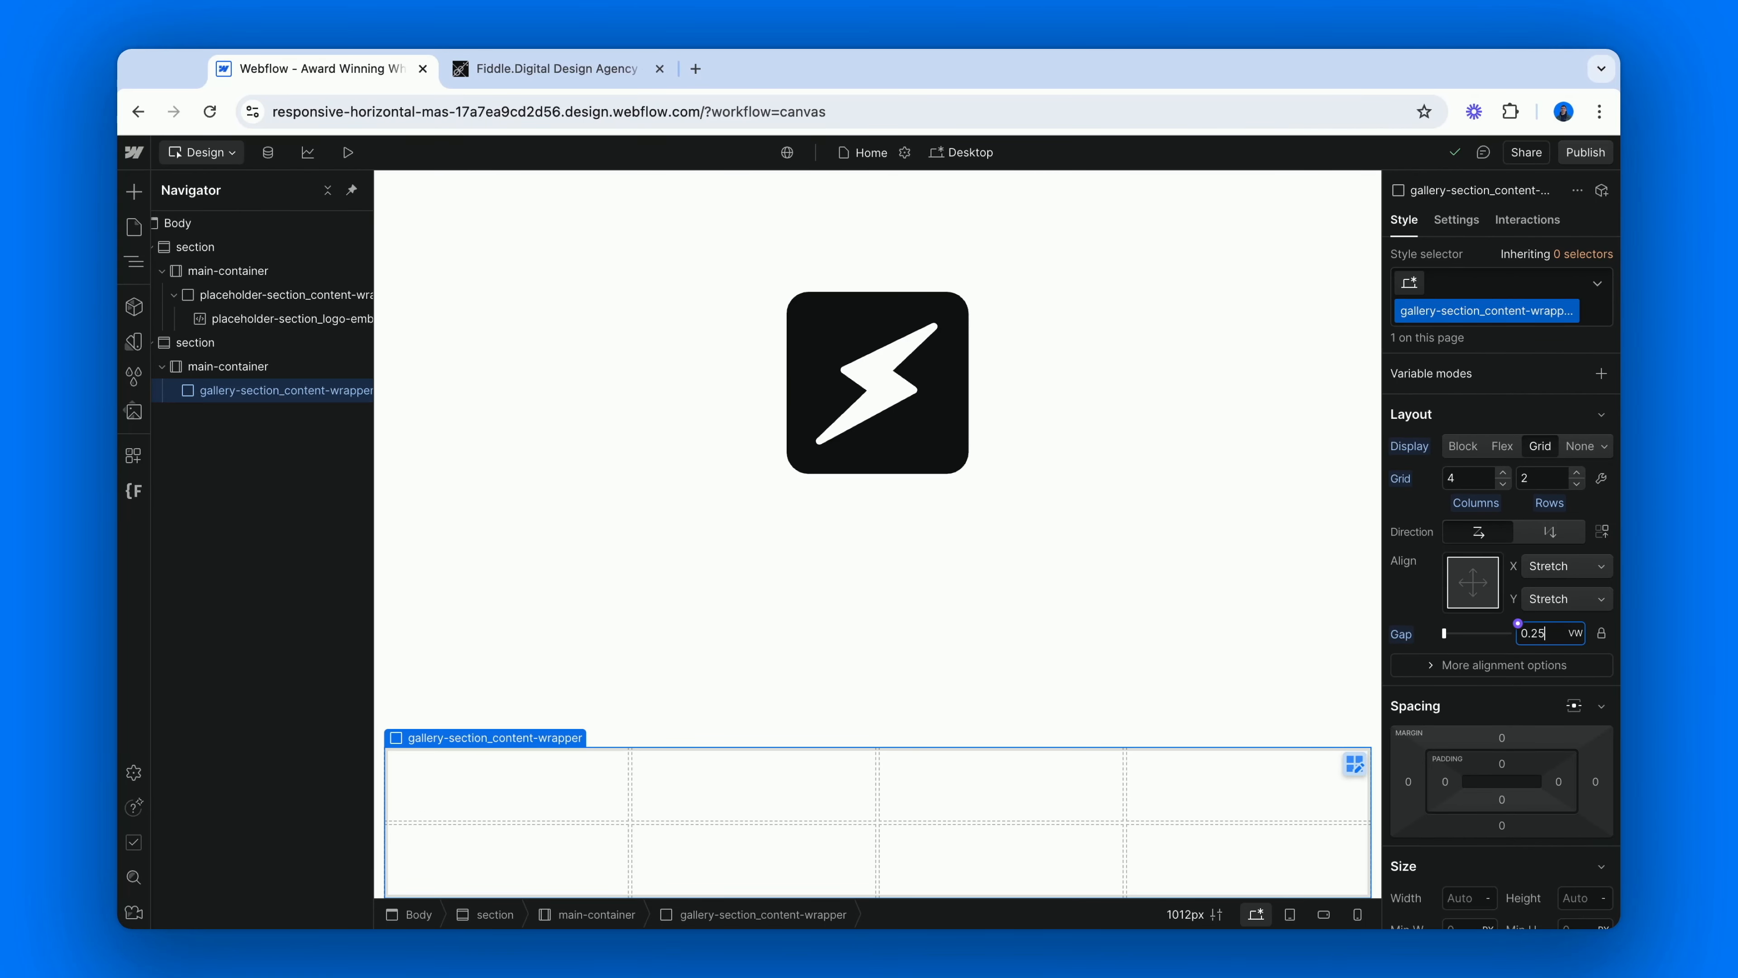
Look over the uploaded image assets, then switch to the Fiddle.Digital site and examine which gallery cells hold images and which stay empty.
{"action": "left_click", "coordinate": [134, 412]}
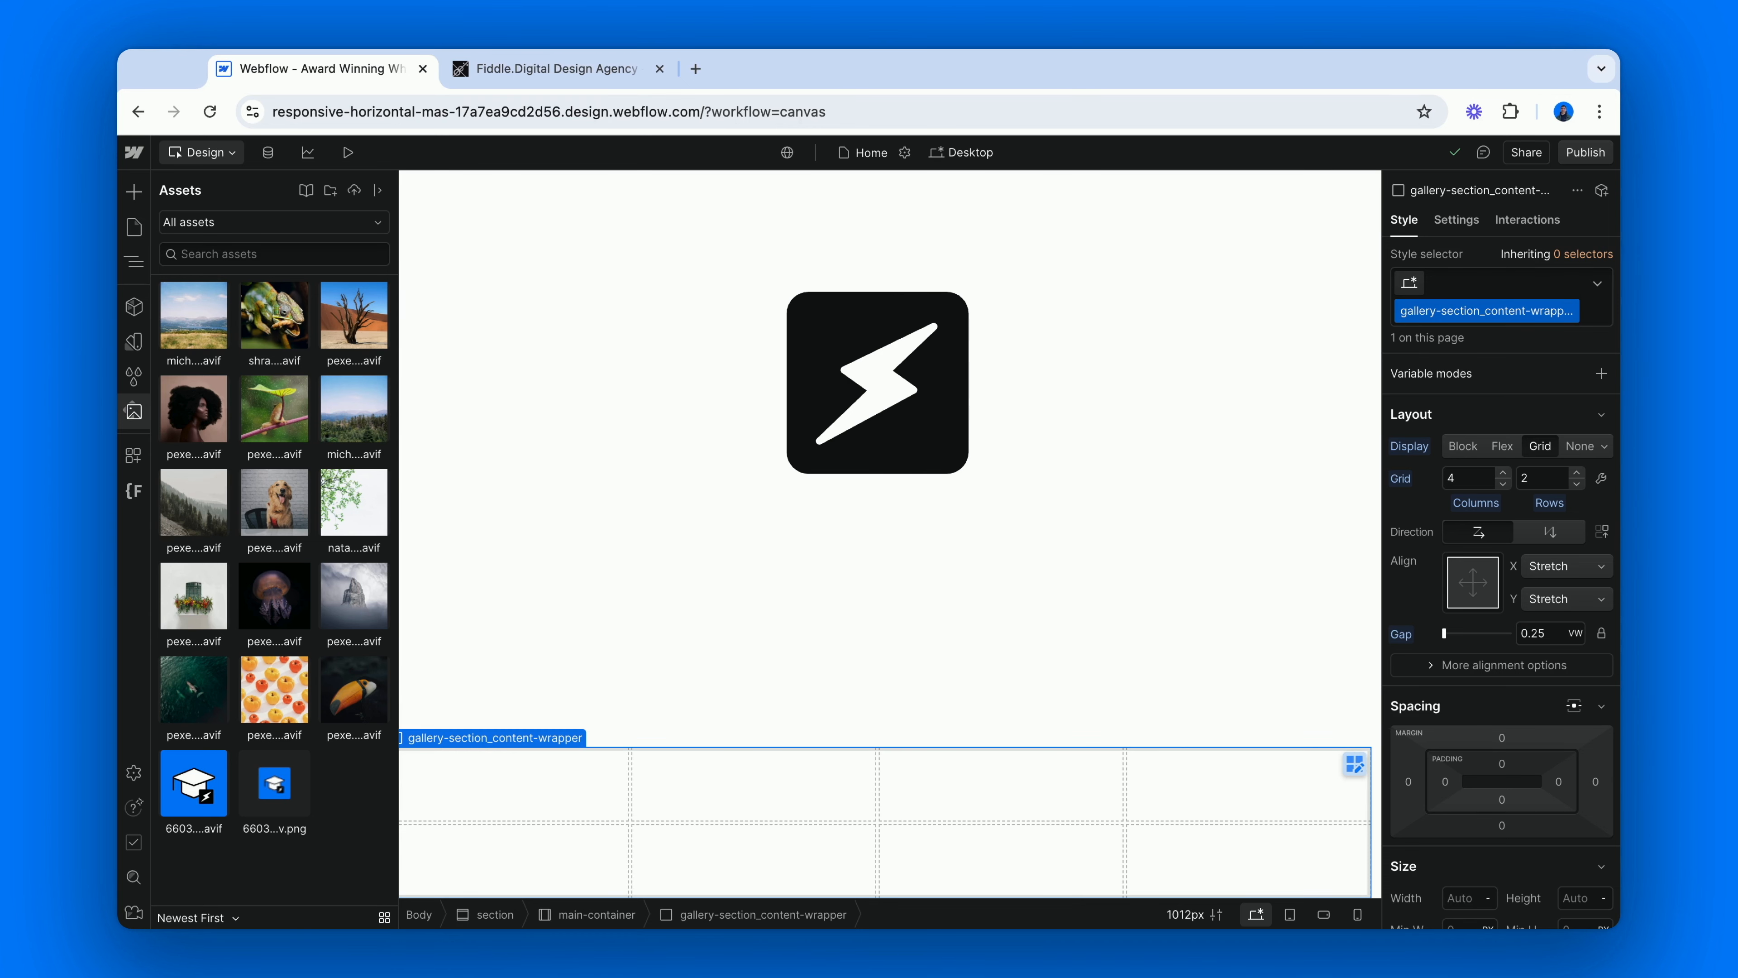
{"action": "left_click", "coordinate": [488, 68]}
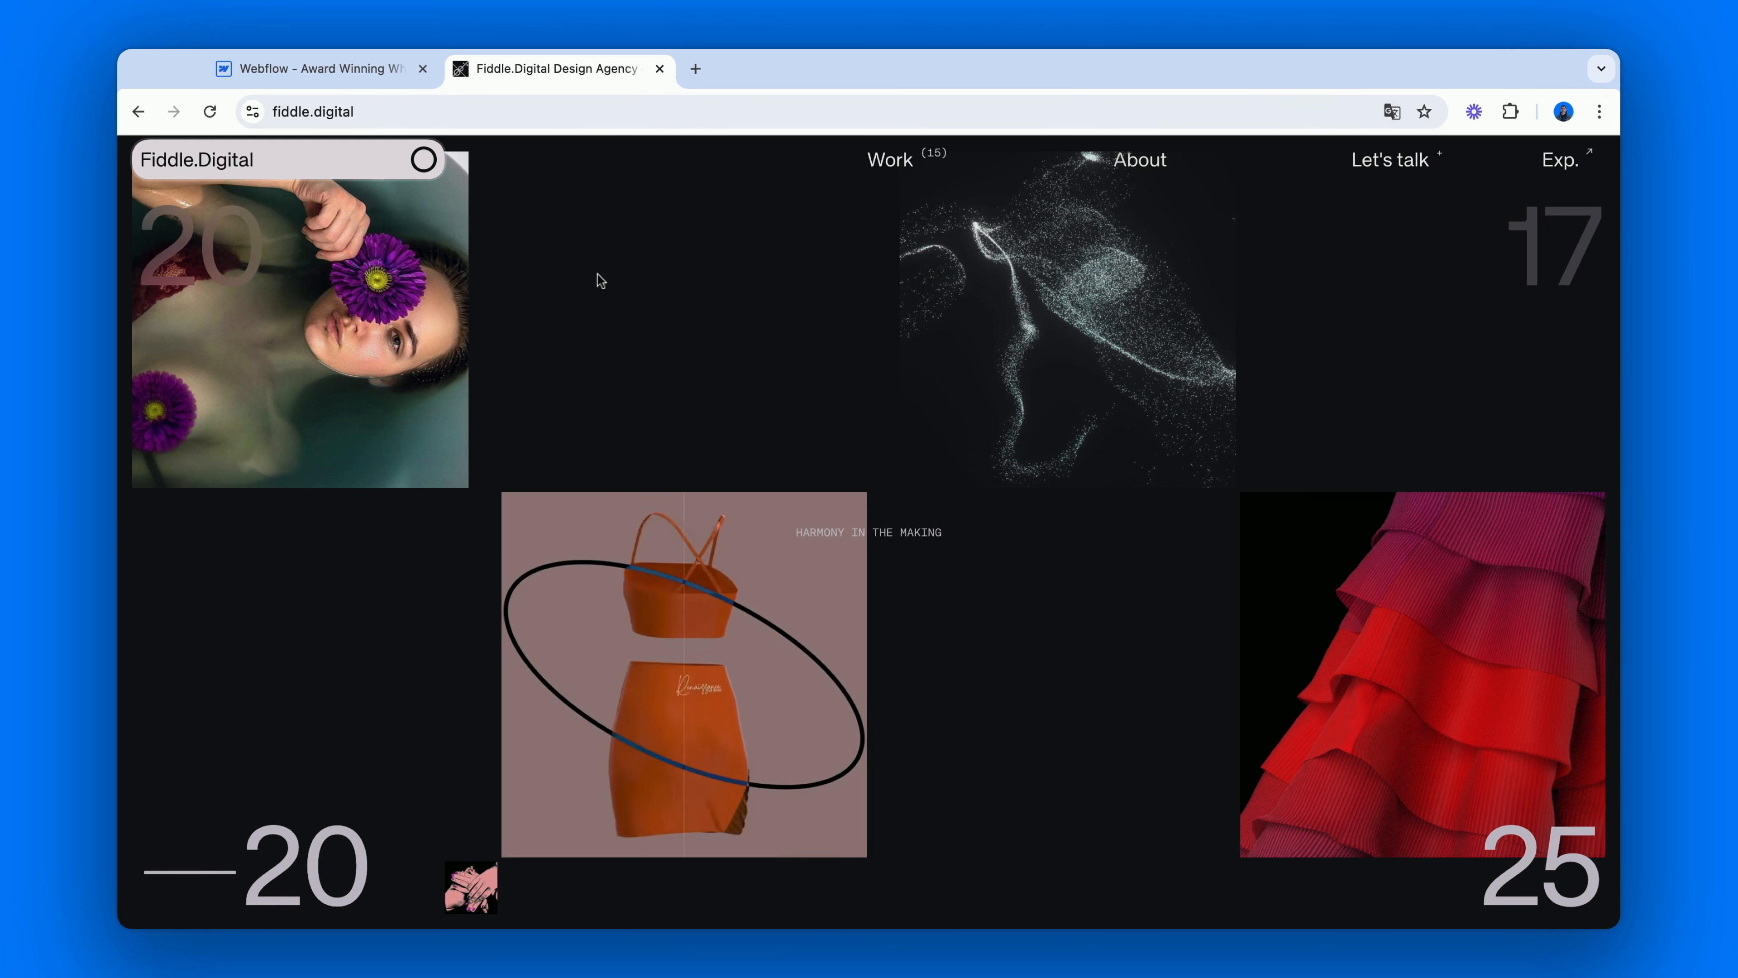
{"action": "scroll", "coordinate": [600, 281], "scroll_direction": "down", "scroll_amount": 5}
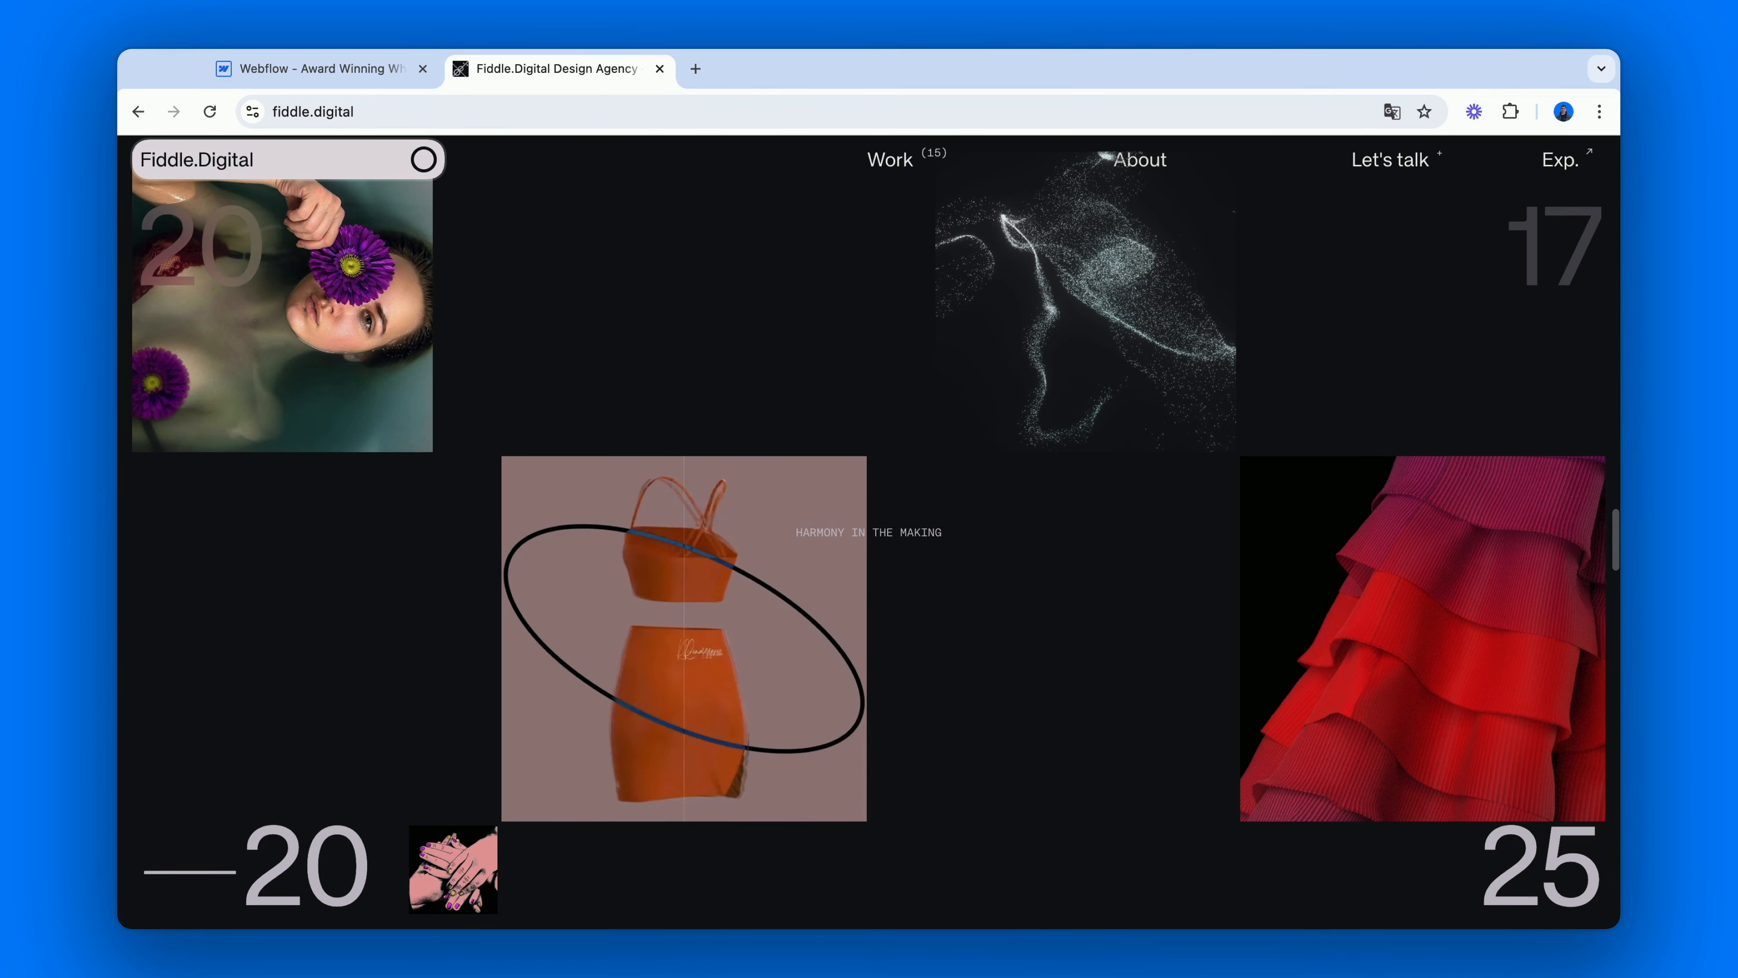
{"action": "scroll", "coordinate": [581, 267], "scroll_direction": "down", "scroll_amount": 5}
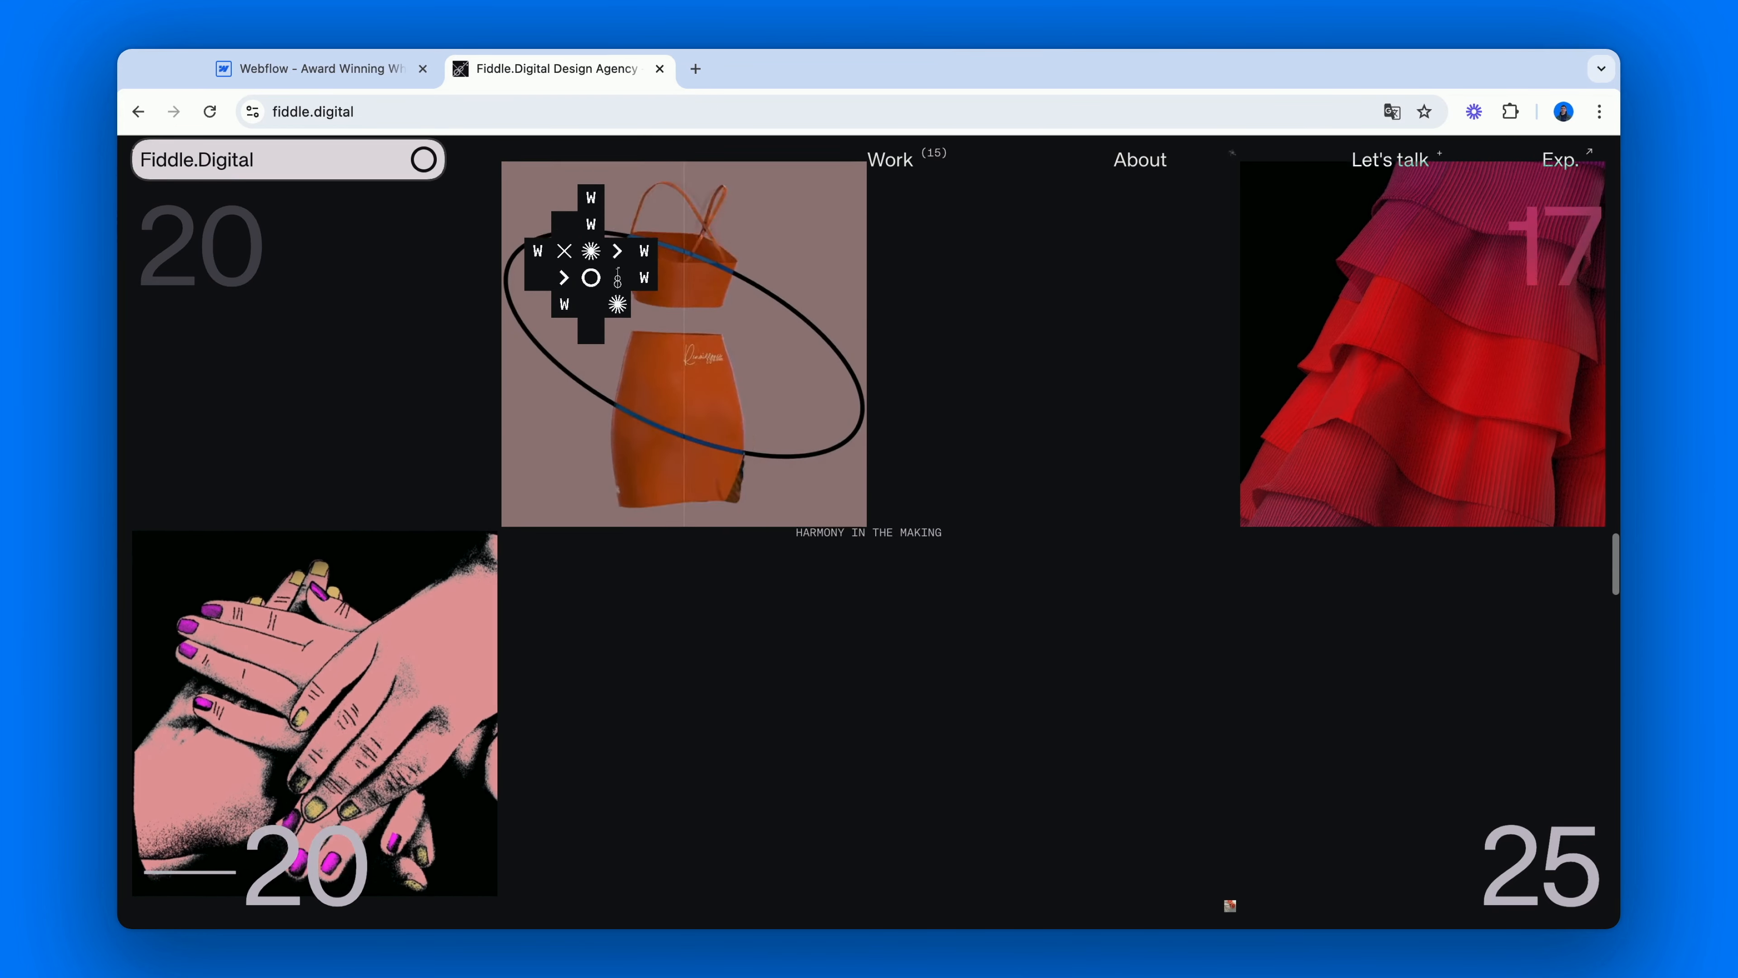
{"action": "scroll", "coordinate": [617, 282], "scroll_direction": "down", "scroll_amount": 2}
{"action": "scroll", "coordinate": [602, 294], "scroll_direction": "up", "scroll_amount": 5}
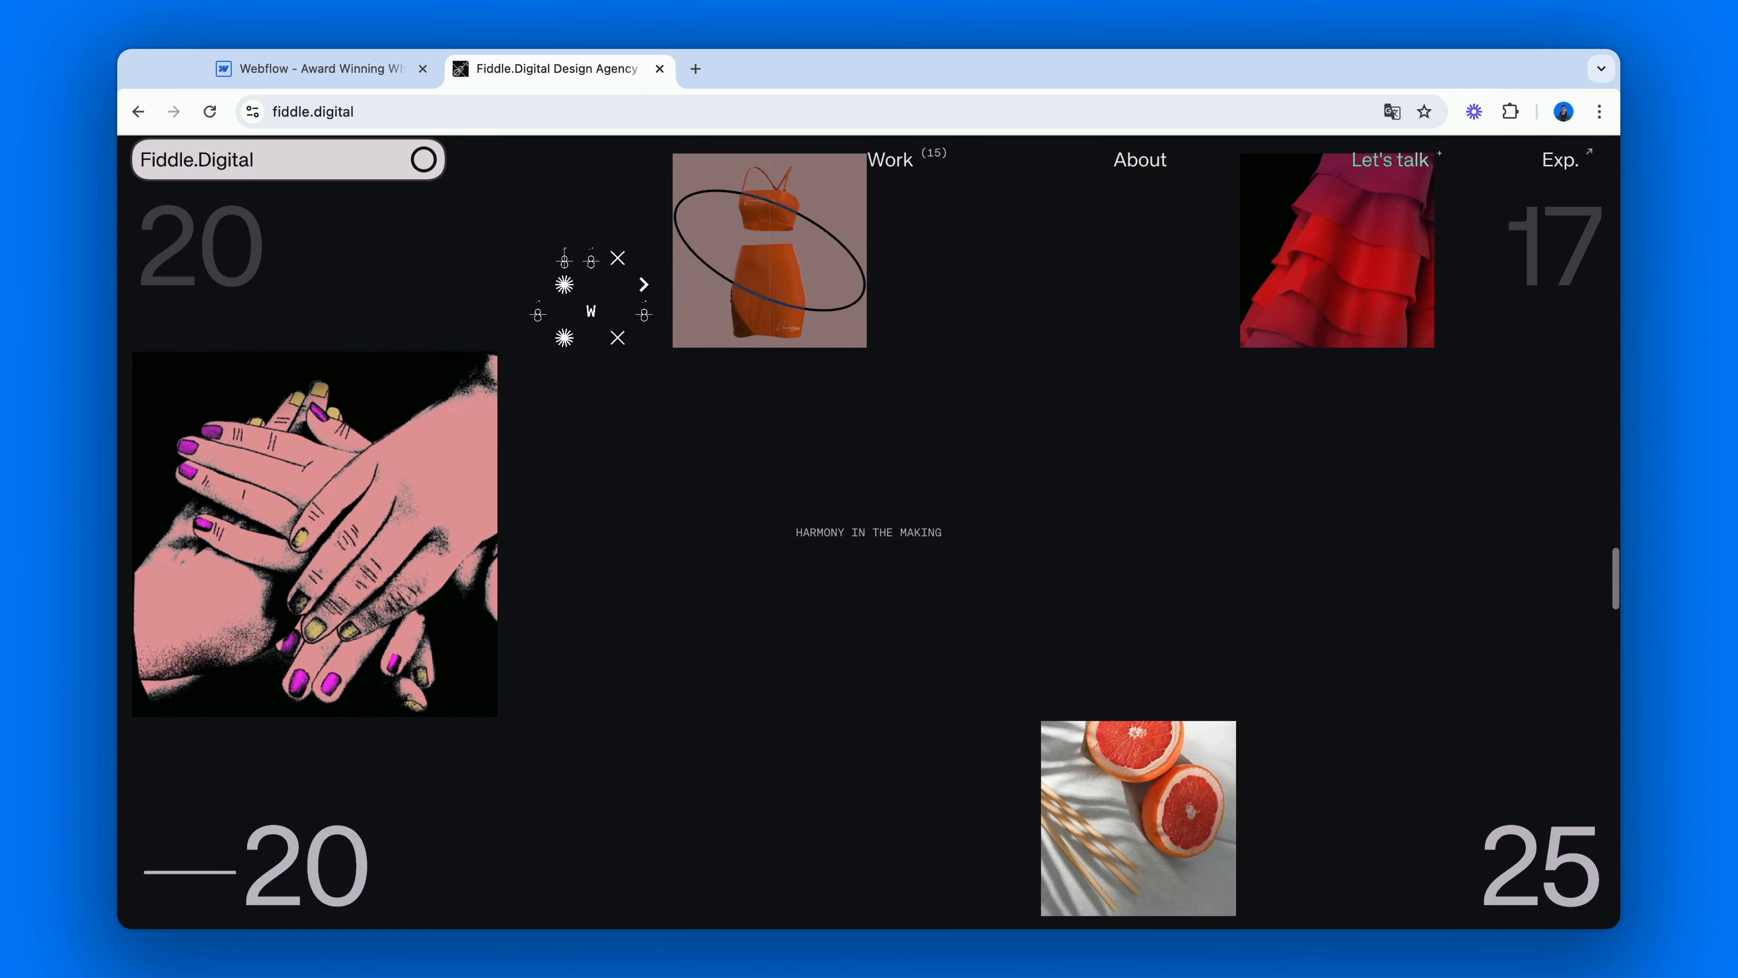
{"action": "scroll", "coordinate": [578, 313], "scroll_direction": "up", "scroll_amount": 5}
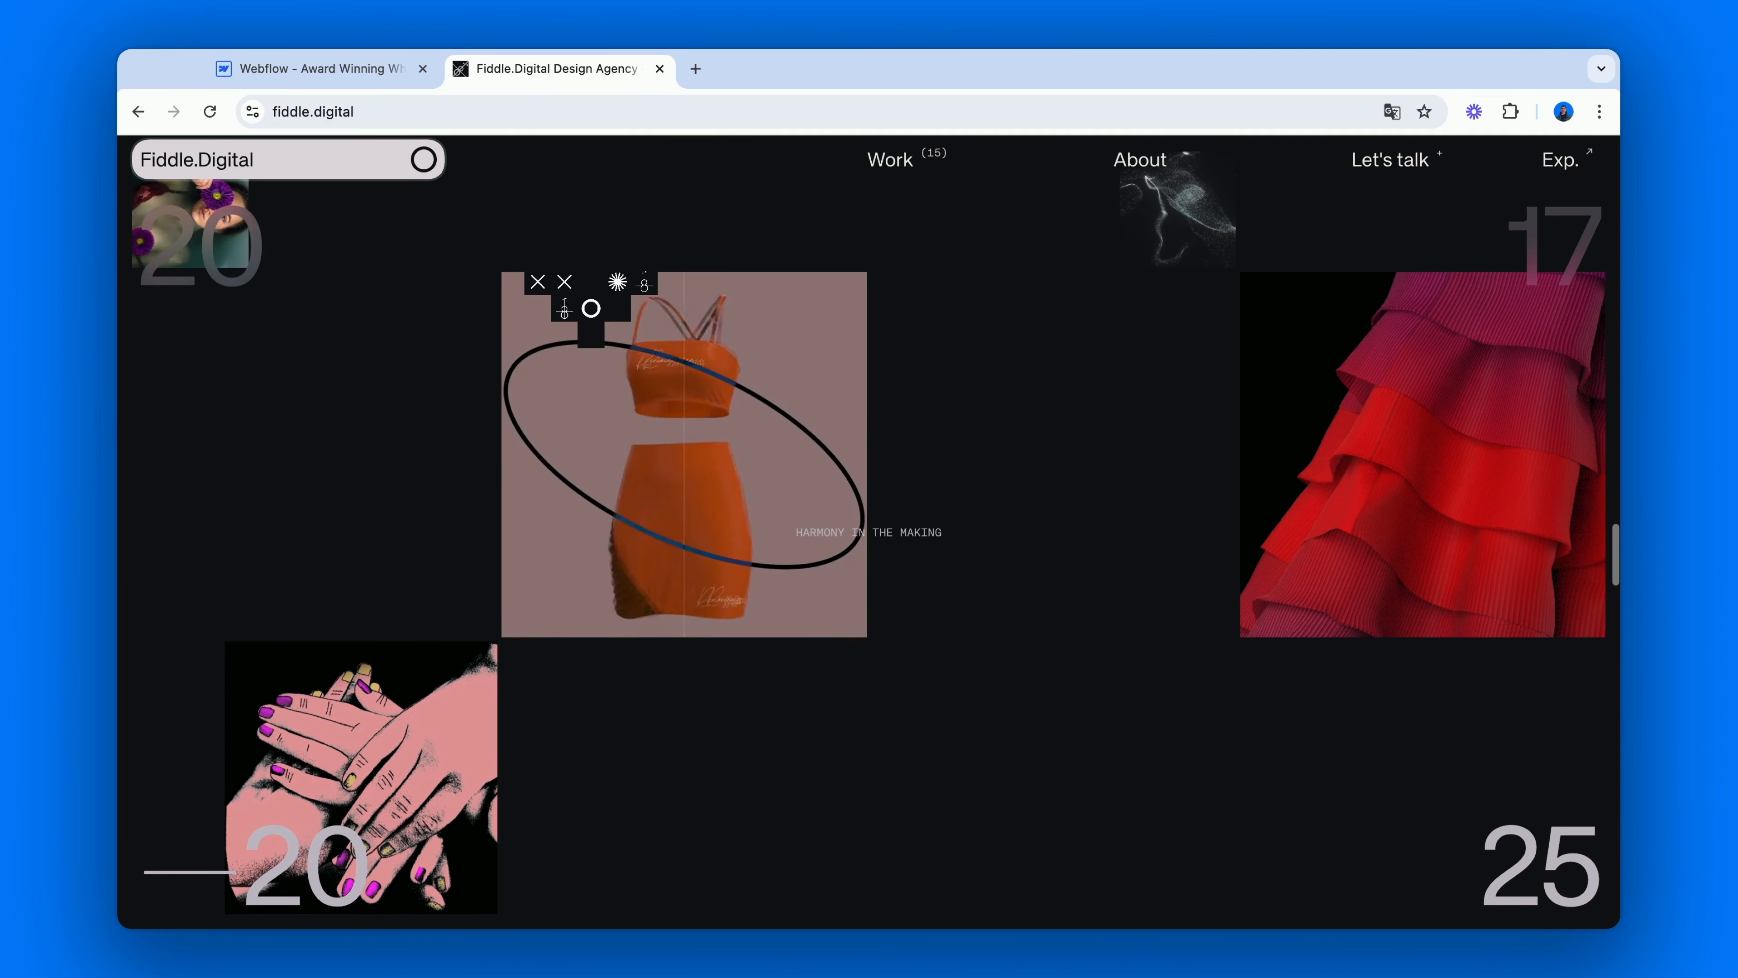
{"action": "scroll", "coordinate": [869, 531], "scroll_direction": "up", "scroll_amount": 2}
{"action": "scroll", "coordinate": [869, 532], "scroll_direction": "down", "scroll_amount": 2}
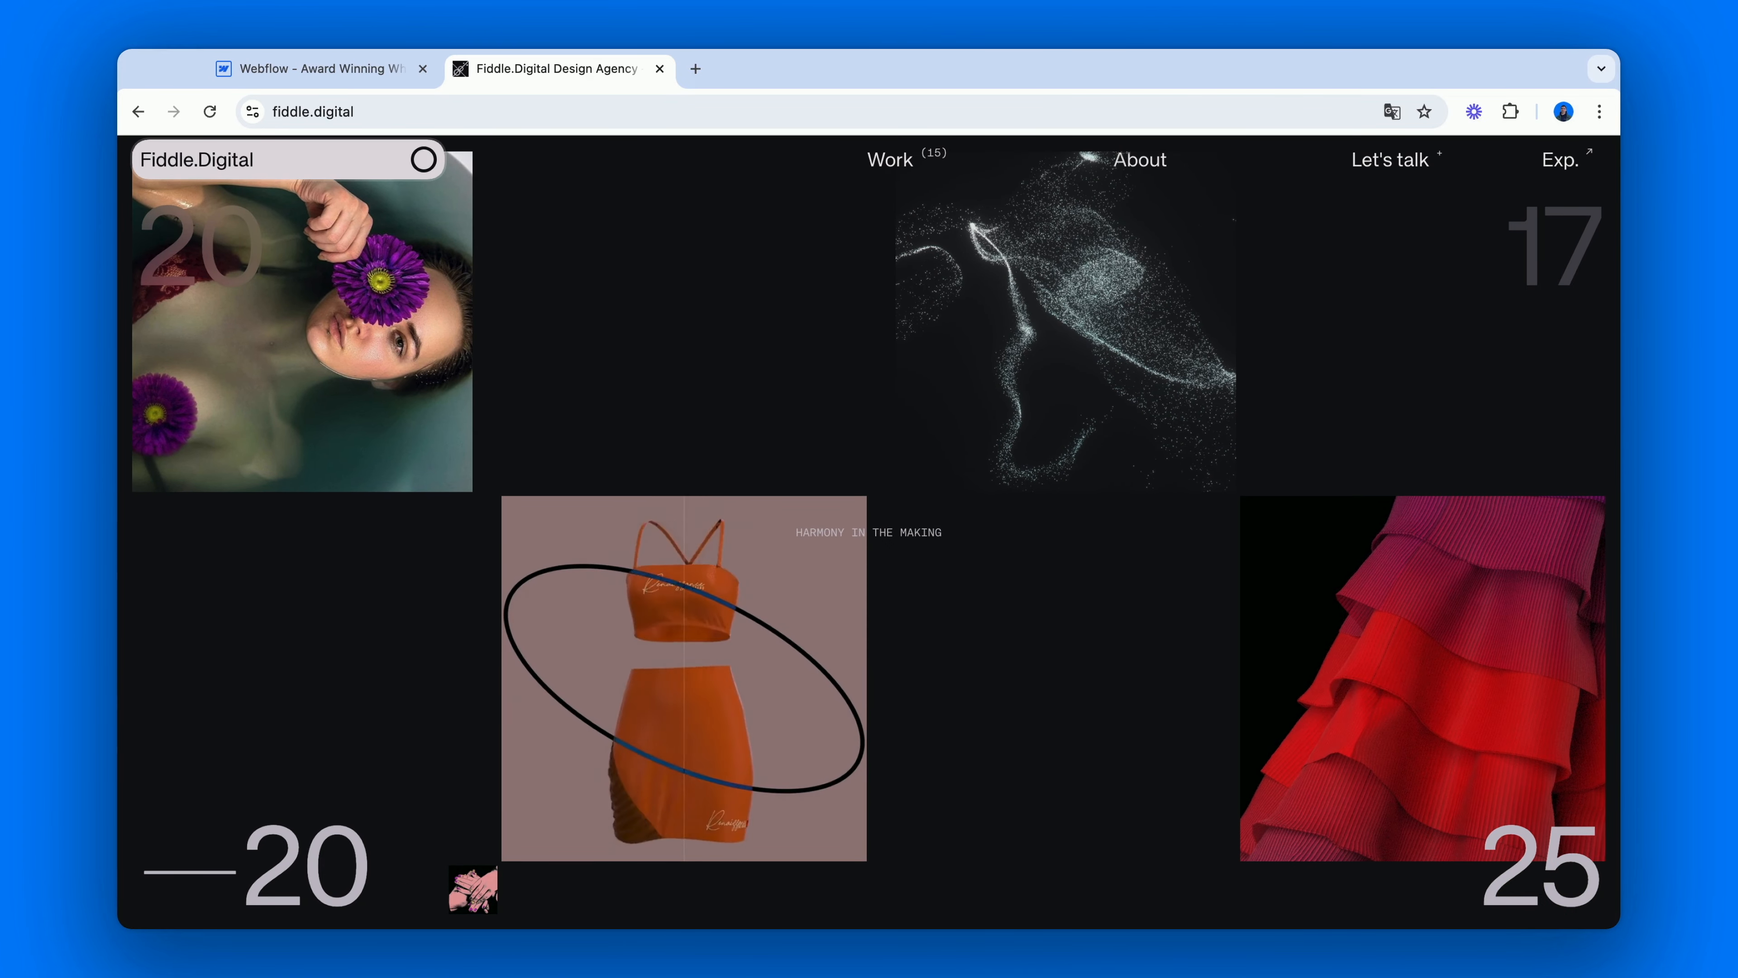
Switch back to Webflow and insert an Image element in gallery-section_content-wrapper.
{"action": "left_click", "coordinate": [361, 70]}
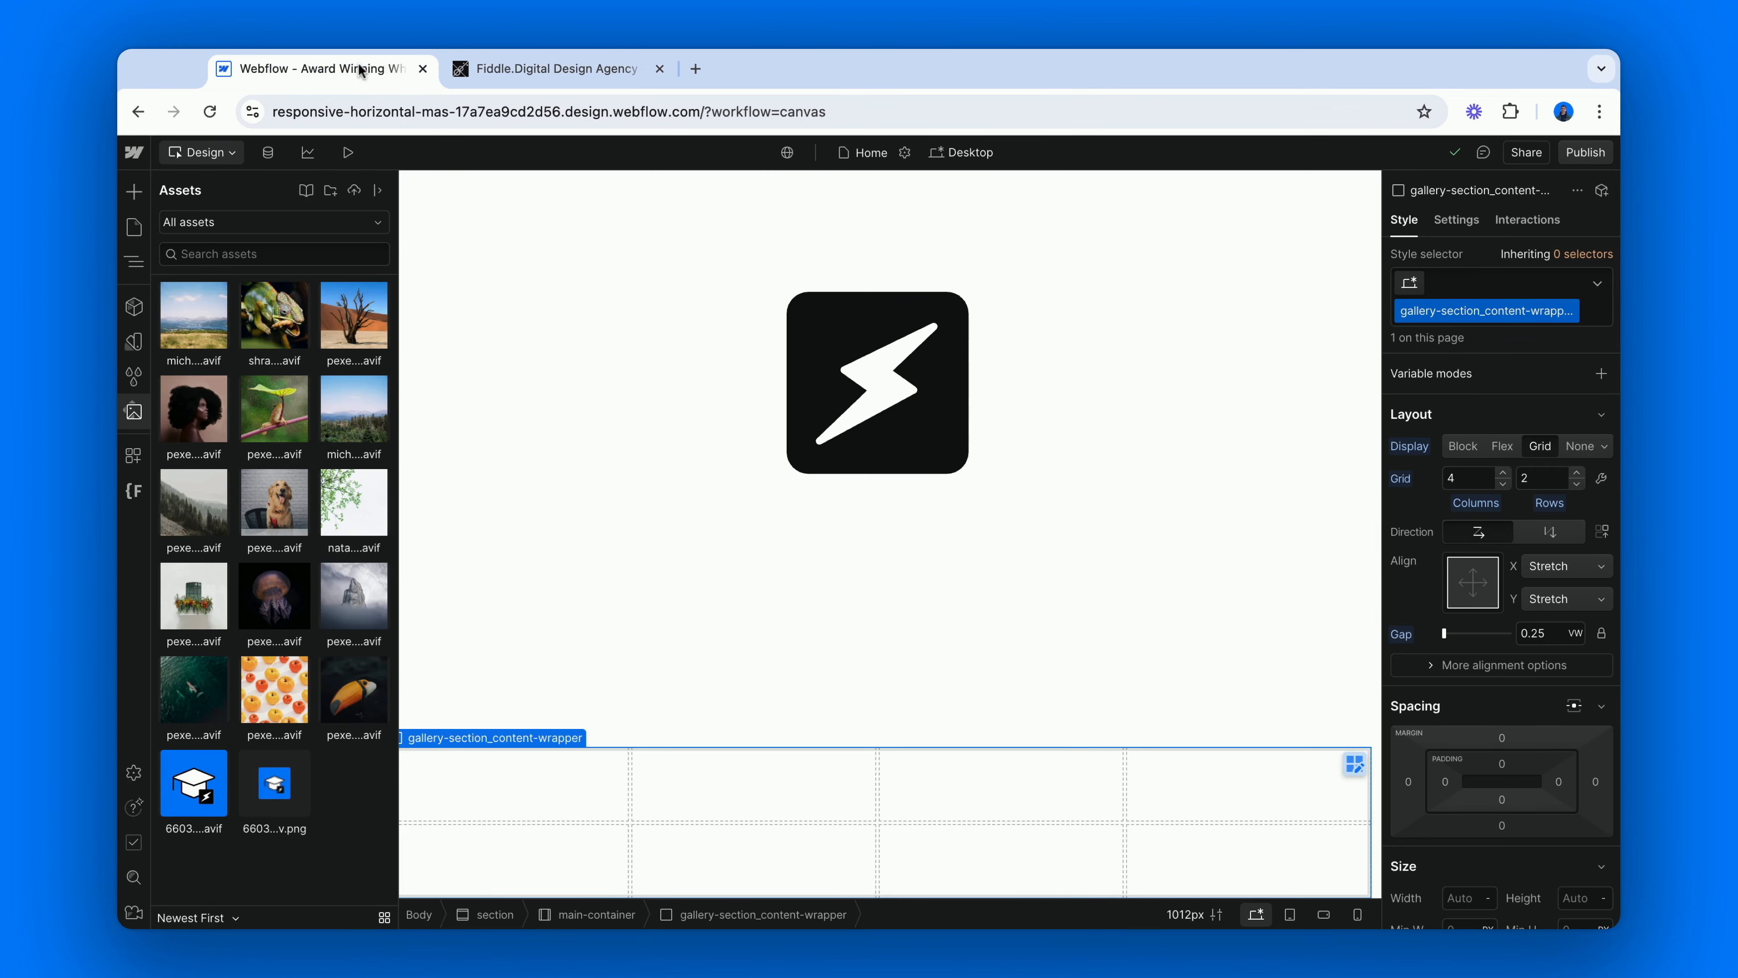
{"action": "key", "text": "z"}
{"action": "left_click", "coordinate": [607, 574]}
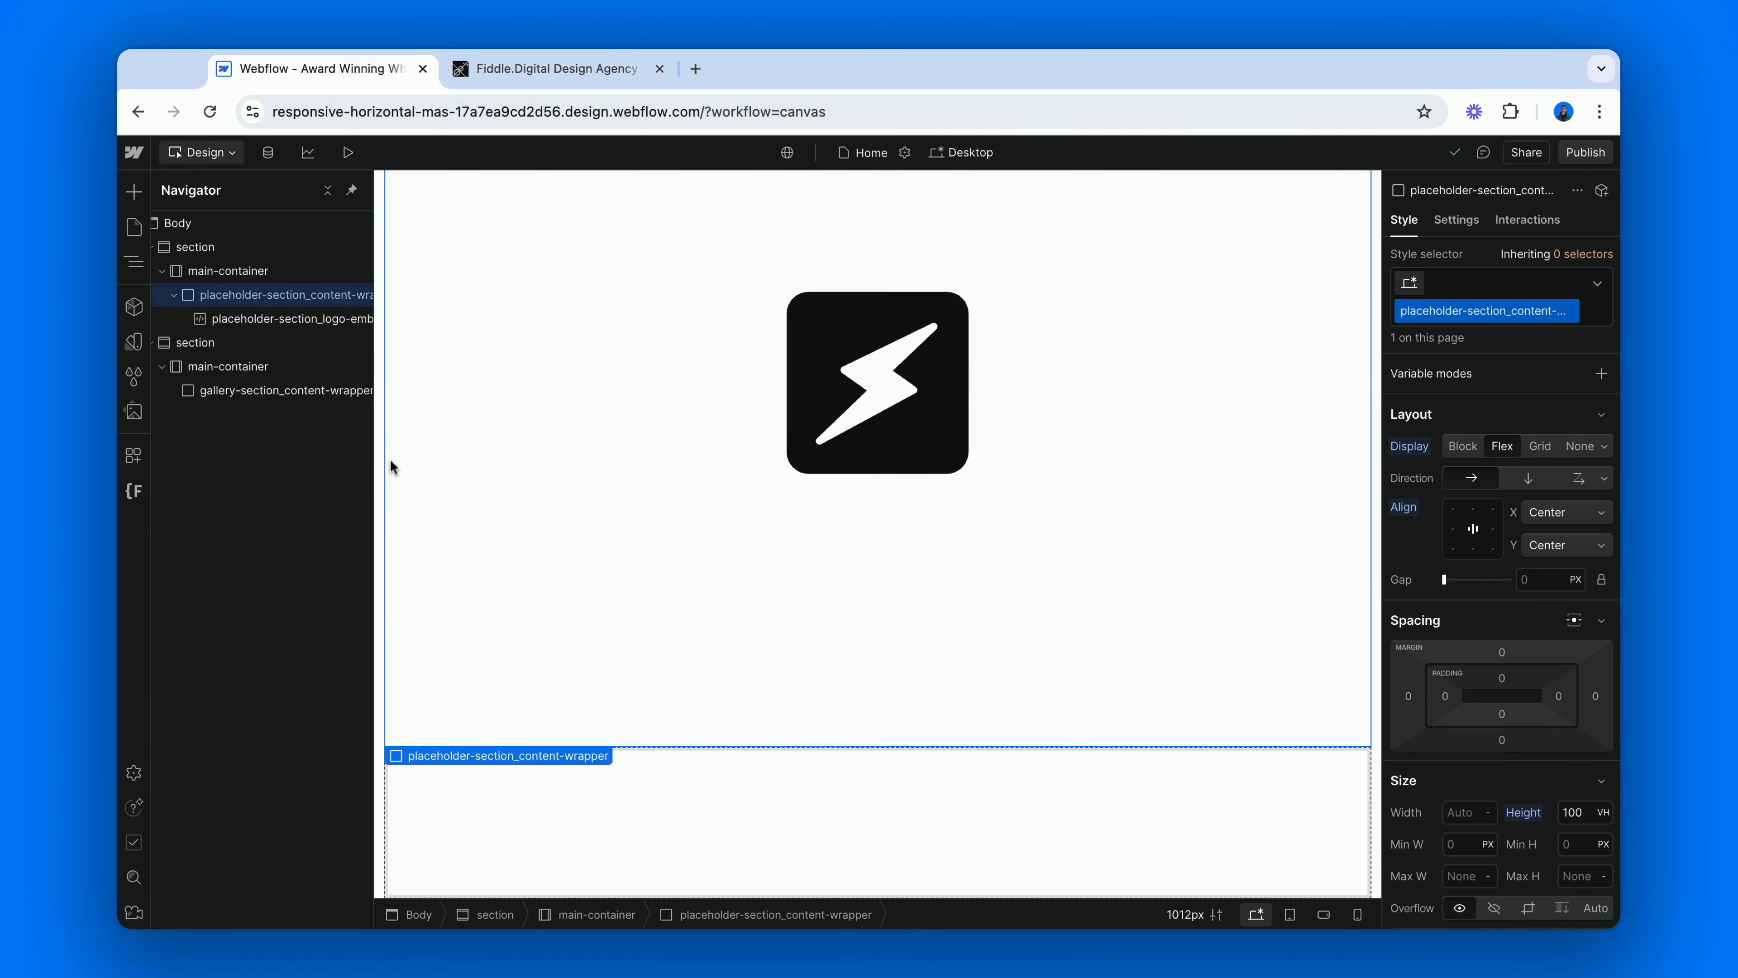
{"action": "left_click", "coordinate": [346, 398]}
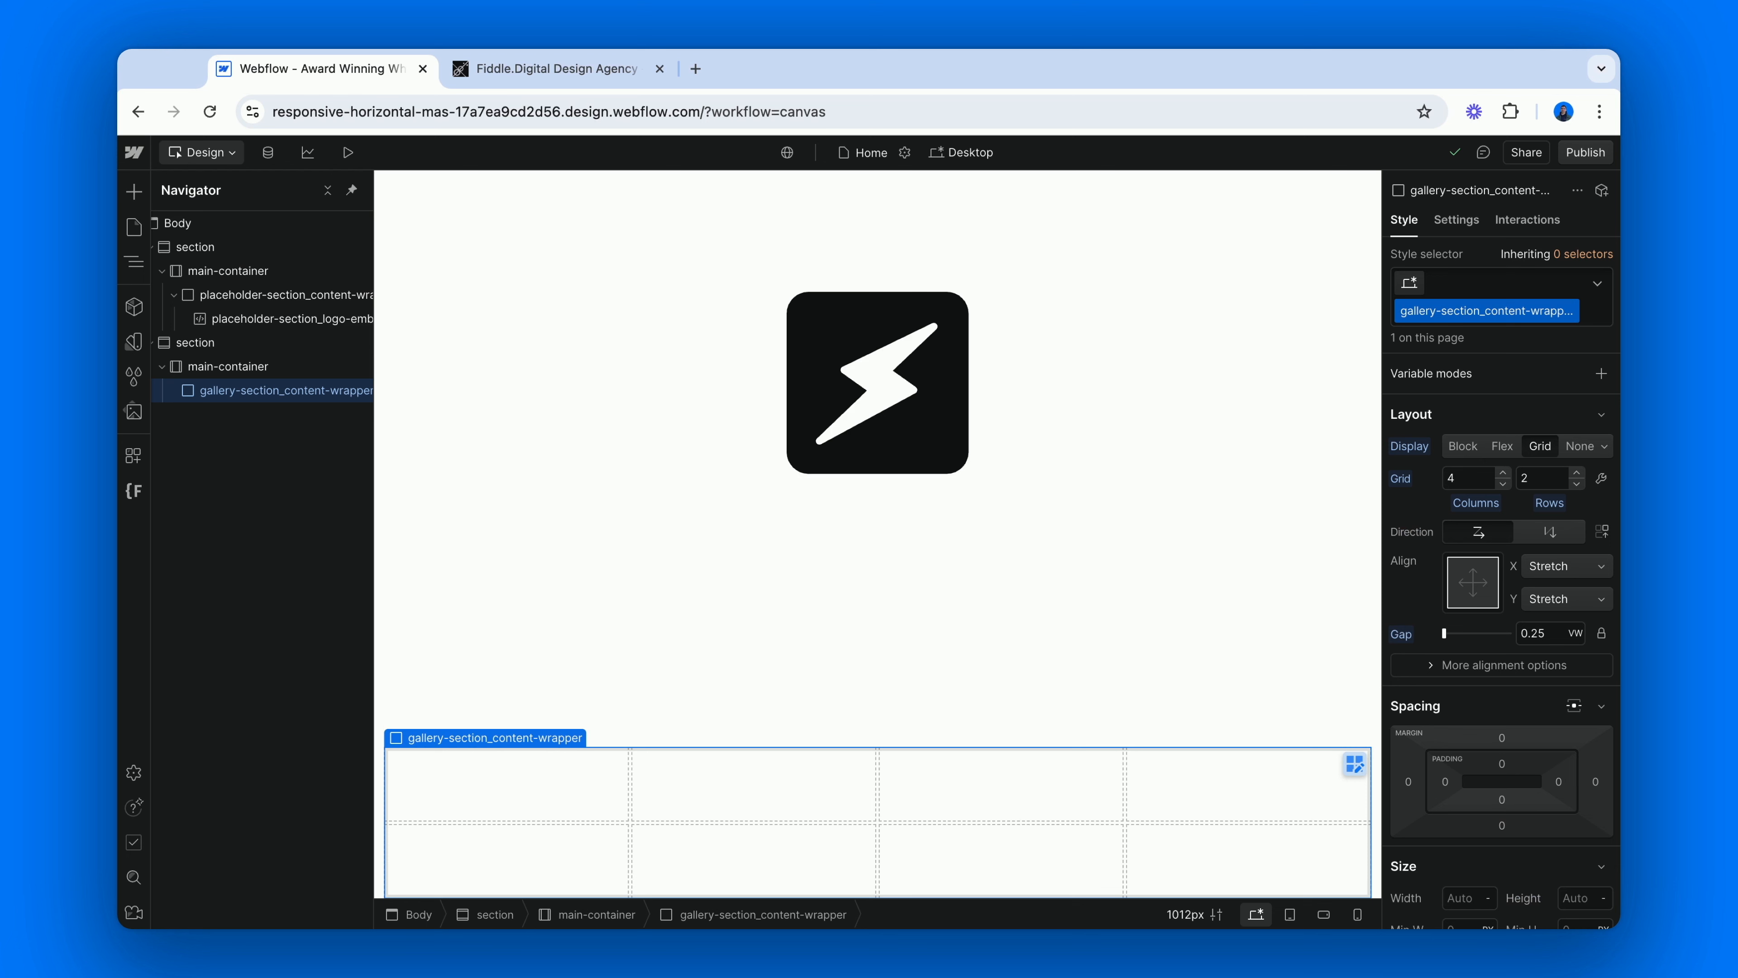
{"action": "key", "text": "super+k"}
{"action": "type", "text": "image"}
{"action": "key", "text": "Return"}
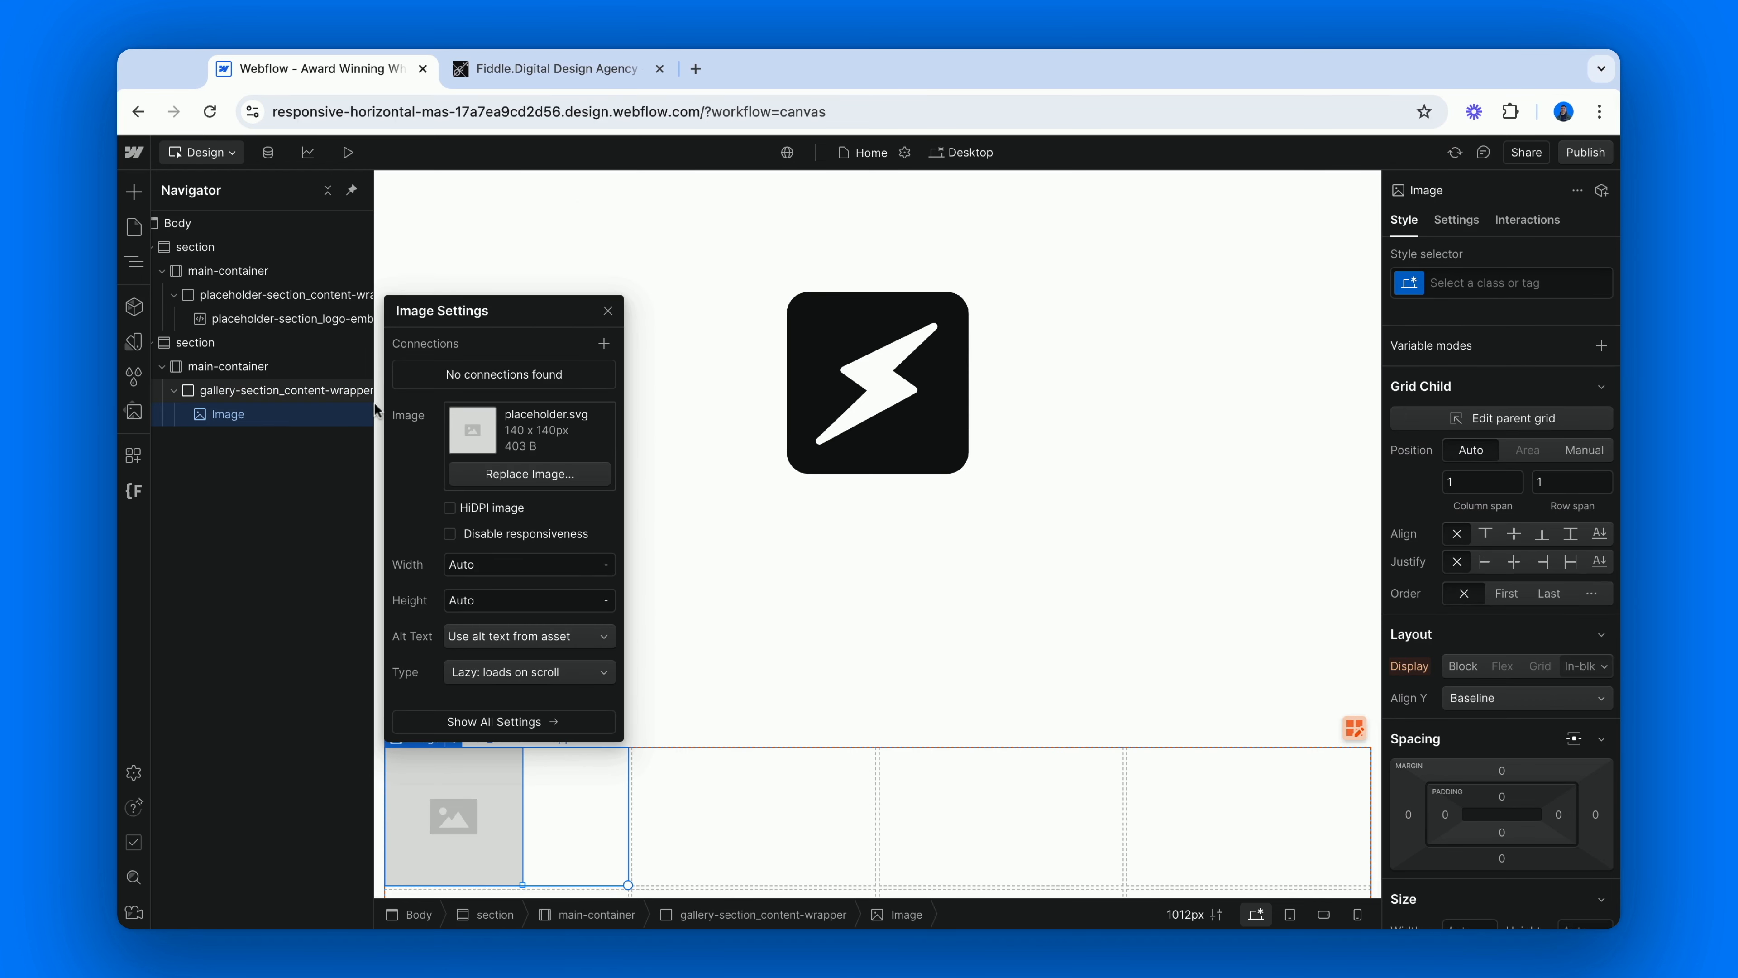
Position the placeholder image manually in the grid, with column start/end 3 and 3 and row start/end 2 and 2.
{"action": "left_click", "coordinate": [1560, 455]}
{"action": "left_click", "coordinate": [1461, 481]}
{"action": "type", "text": "3"}
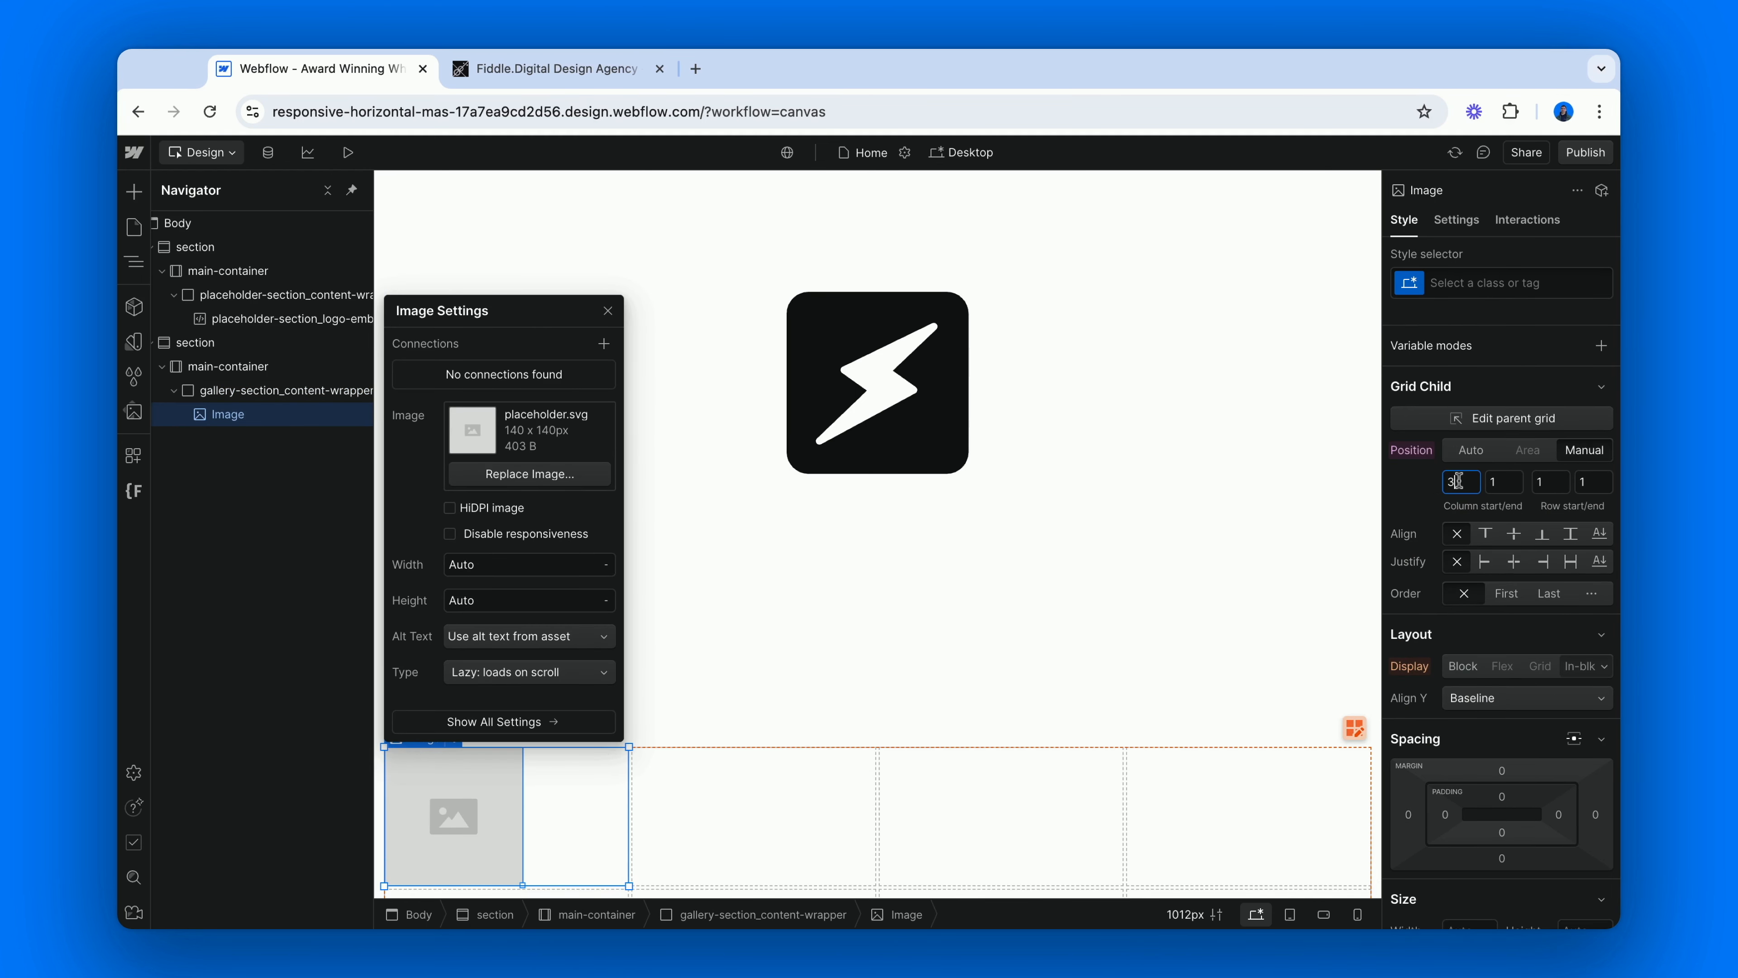
{"action": "left_click", "coordinate": [1512, 482]}
{"action": "type", "text": "3"}
{"action": "key", "text": "Tab"}
{"action": "type", "text": "2"}
{"action": "key", "text": "Tab"}
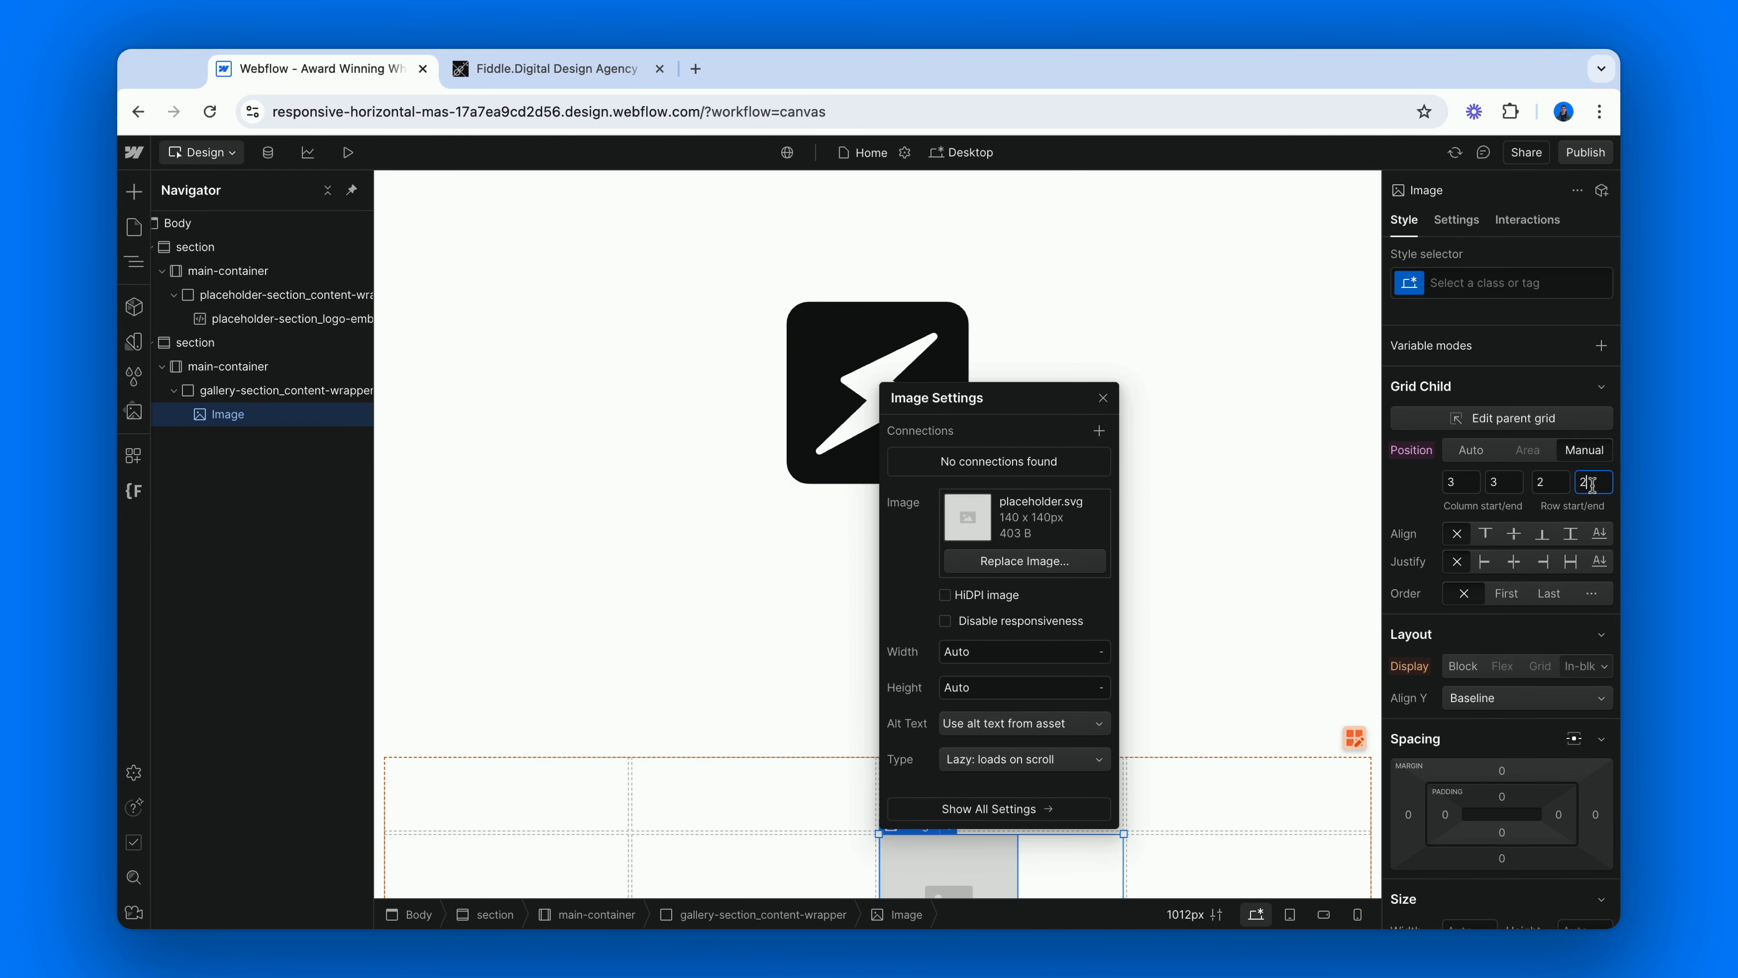
Delete the manually positioned placeholder image from the gallery grid.
{"action": "left_click", "coordinate": [1312, 699]}
{"action": "left_click", "coordinate": [974, 807]}
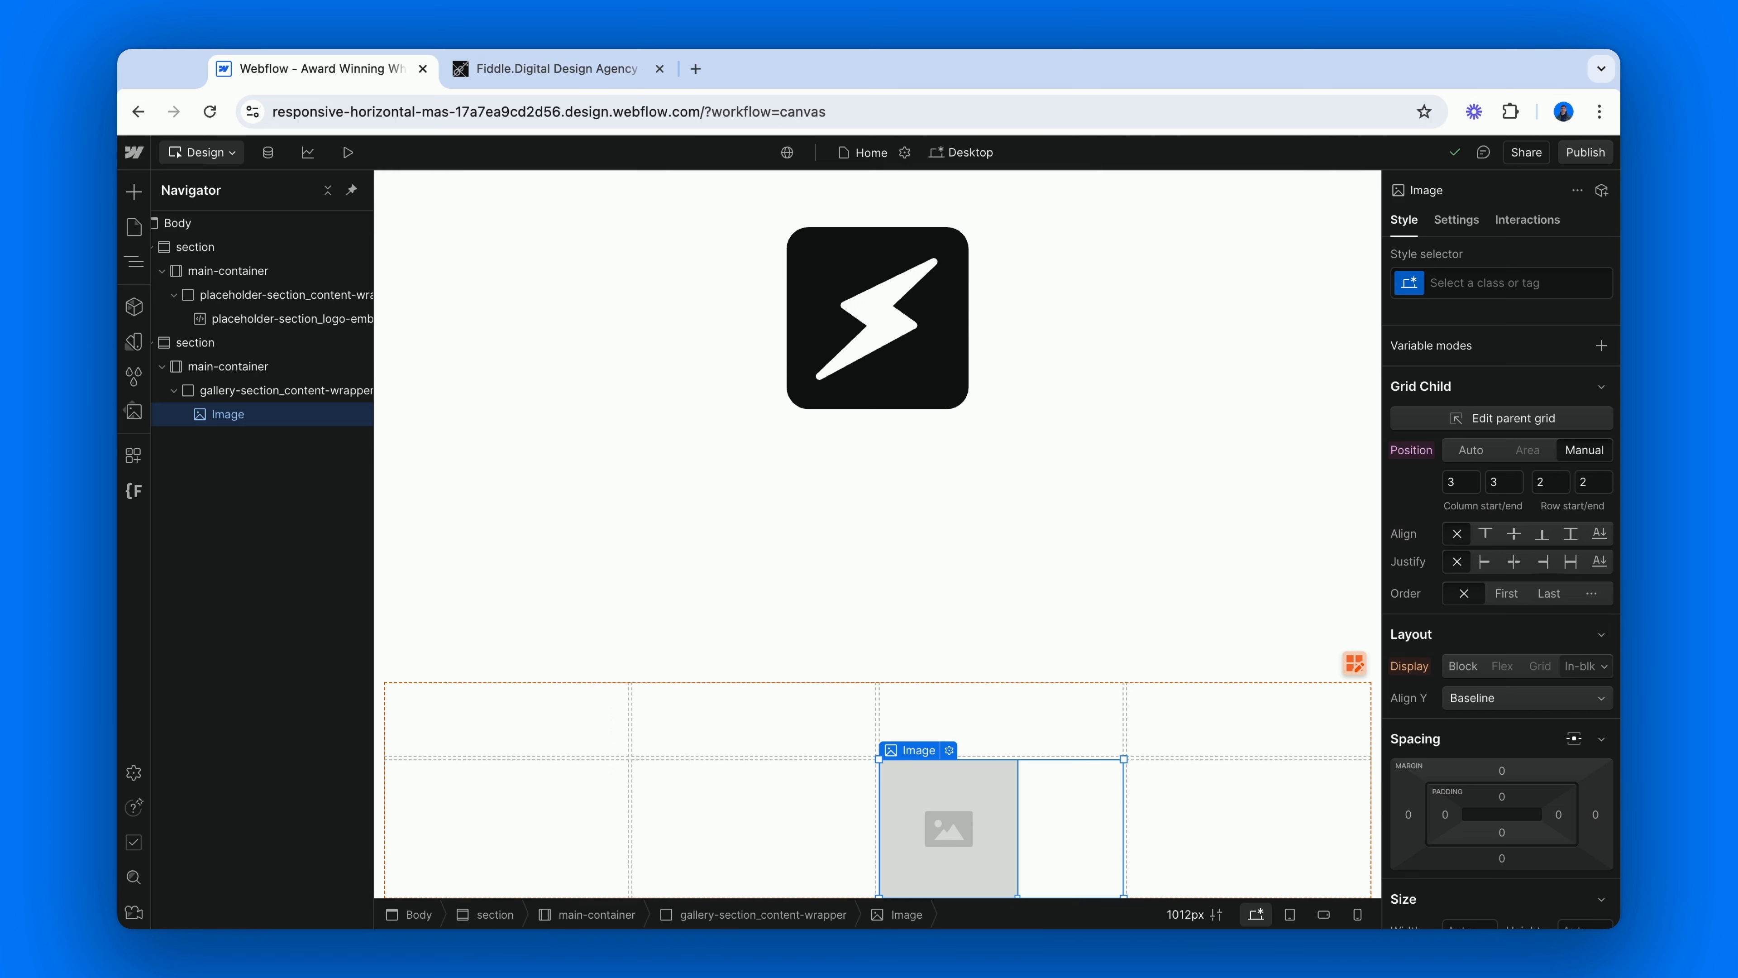
{"action": "key", "text": "Delete"}
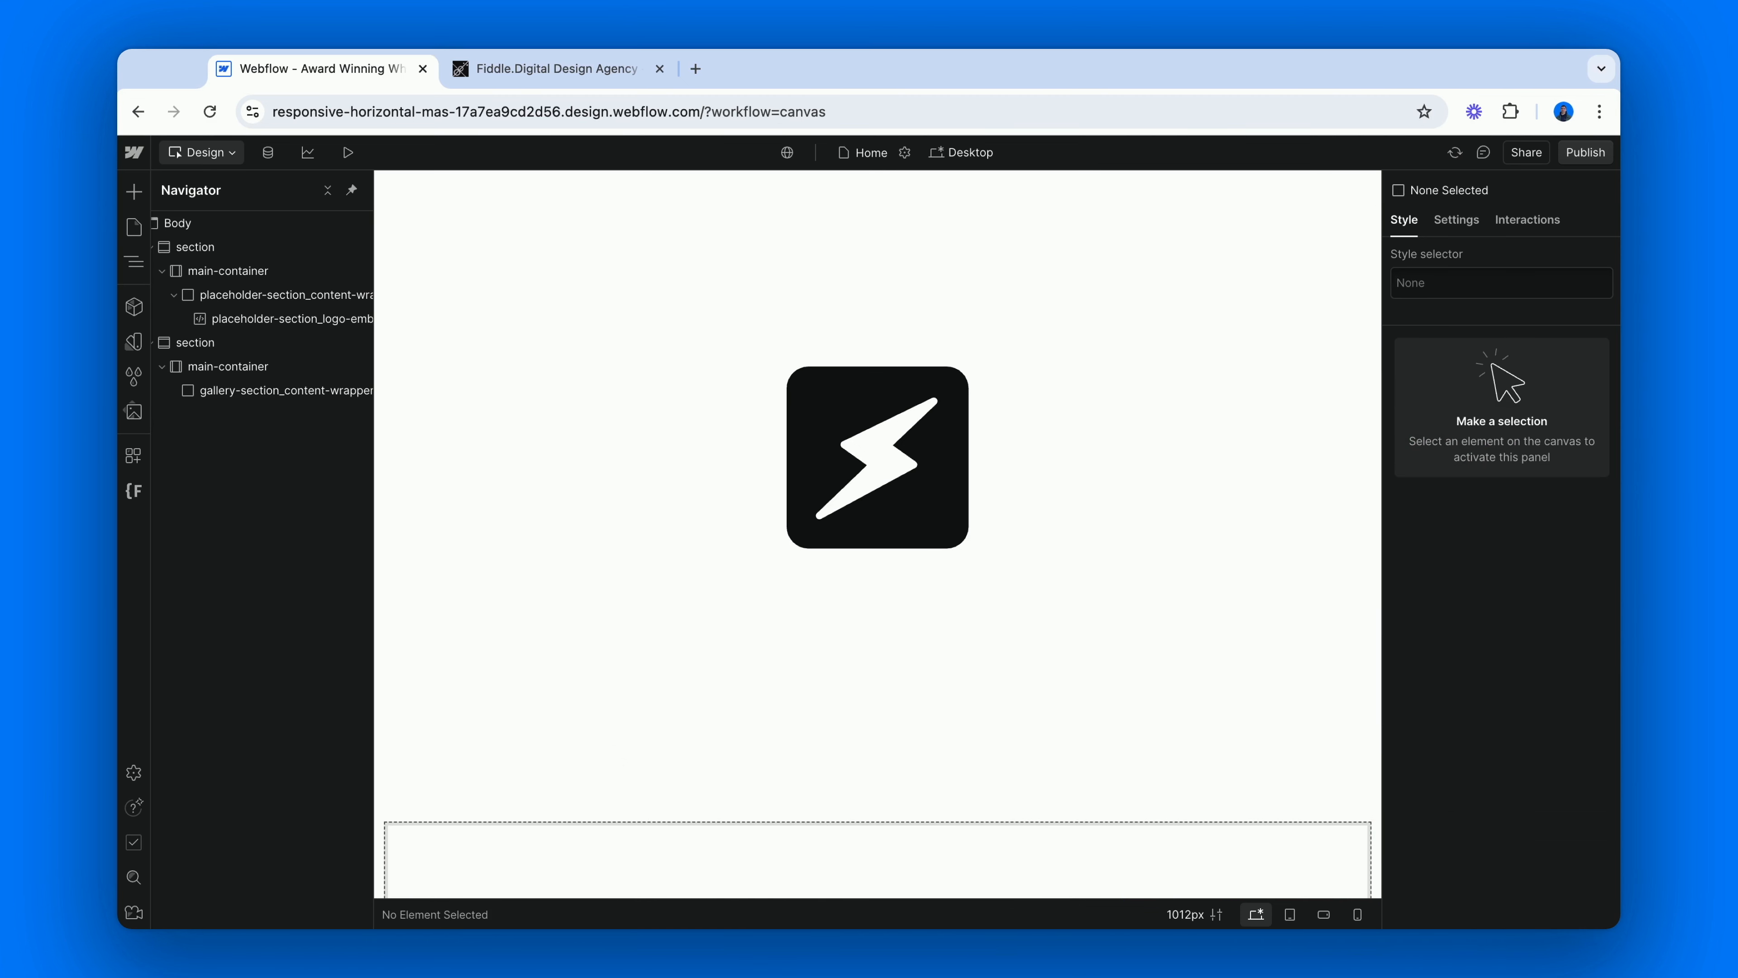
Recheck the Fiddle.Digital gallery, return to Webflow and insert an Image in gallery-section_content-wrapper with the new class gallery-section_image.
{"action": "left_click", "coordinate": [302, 391]}
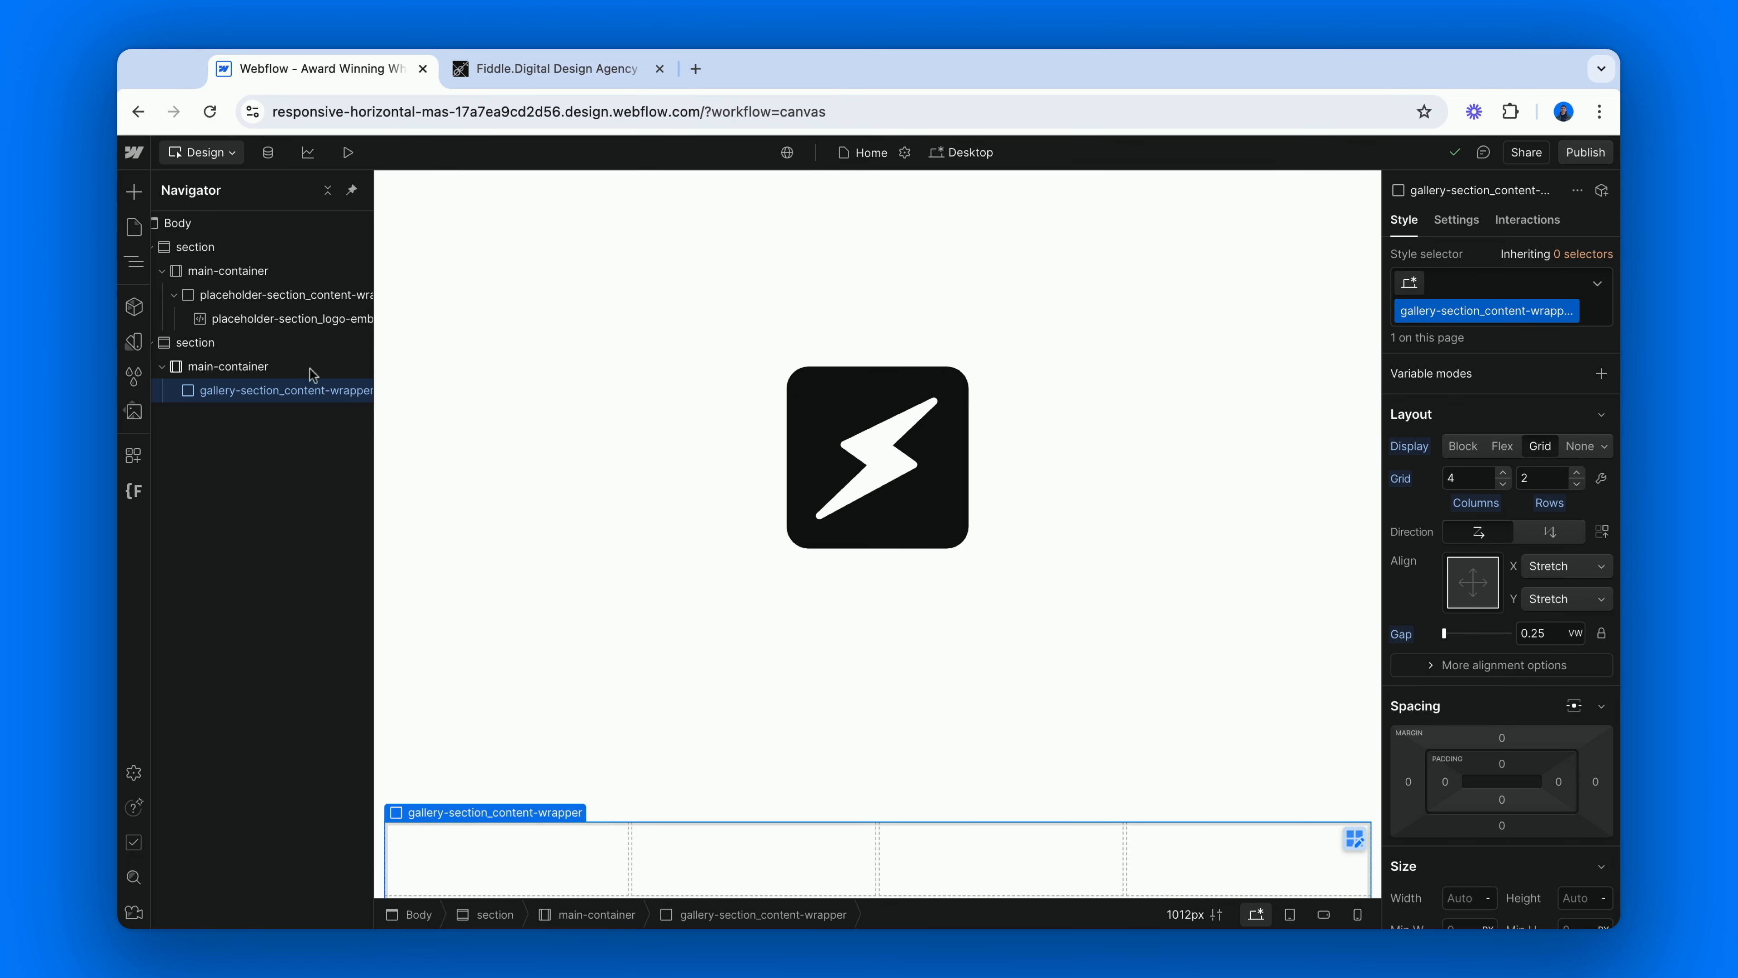
{"action": "left_click", "coordinate": [501, 68]}
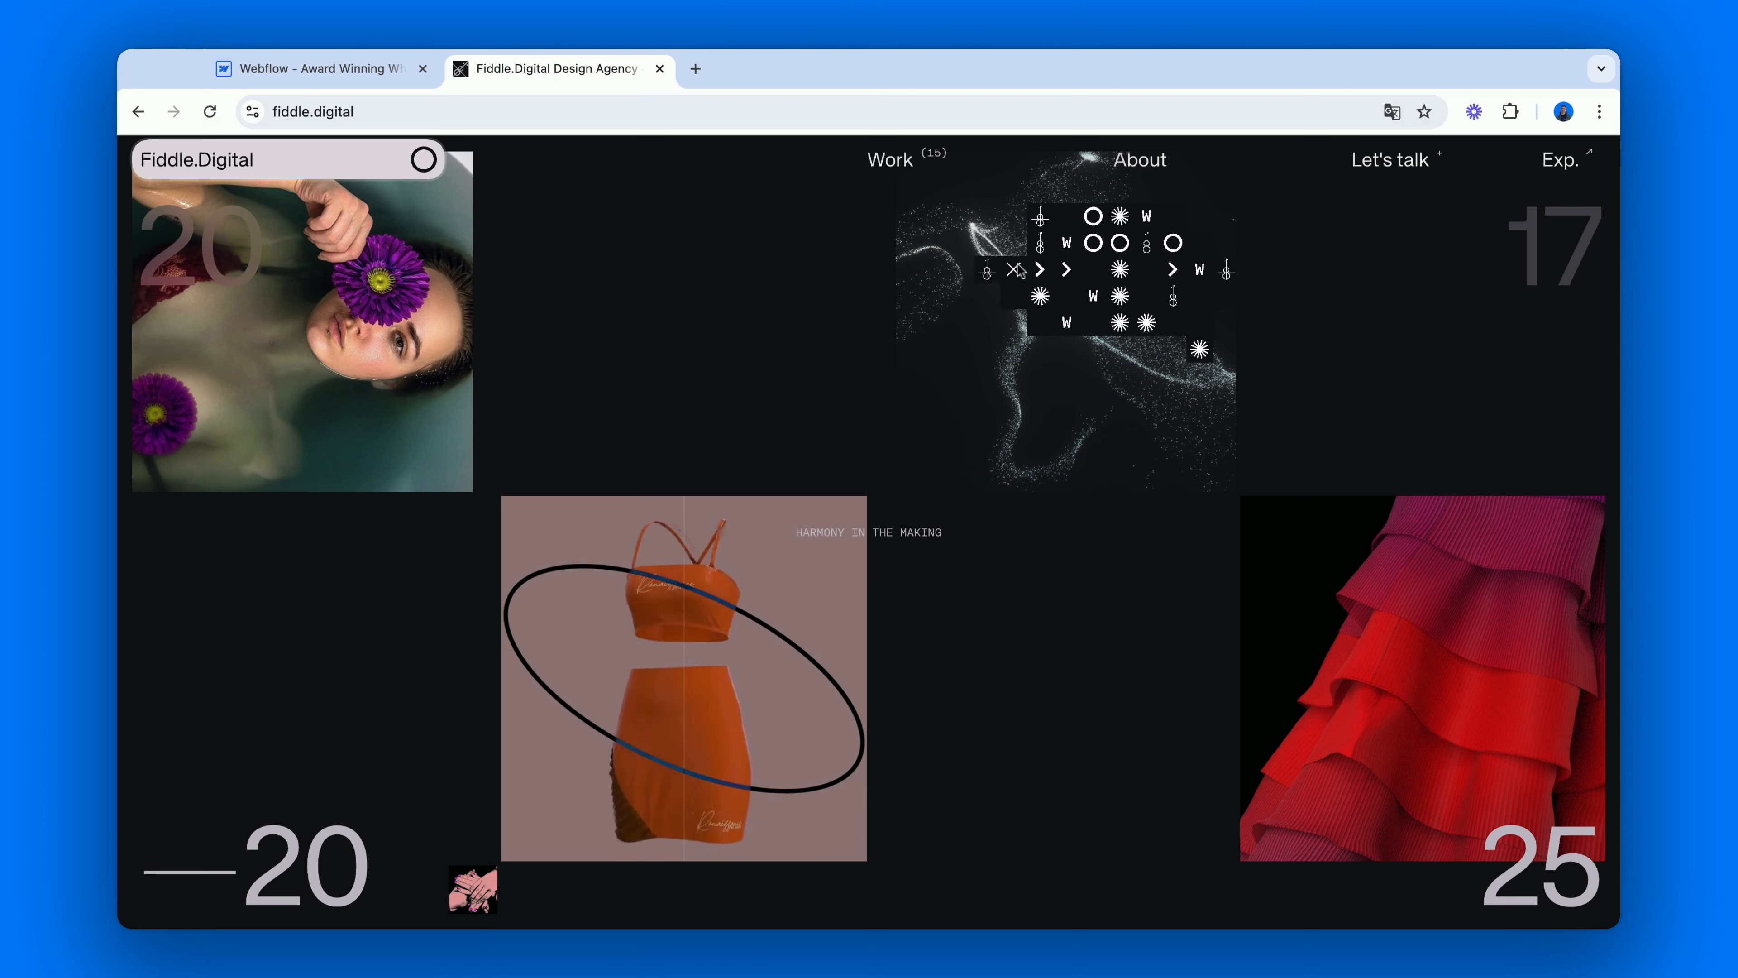
{"action": "scroll", "coordinate": [691, 350], "scroll_direction": "down", "scroll_amount": 3}
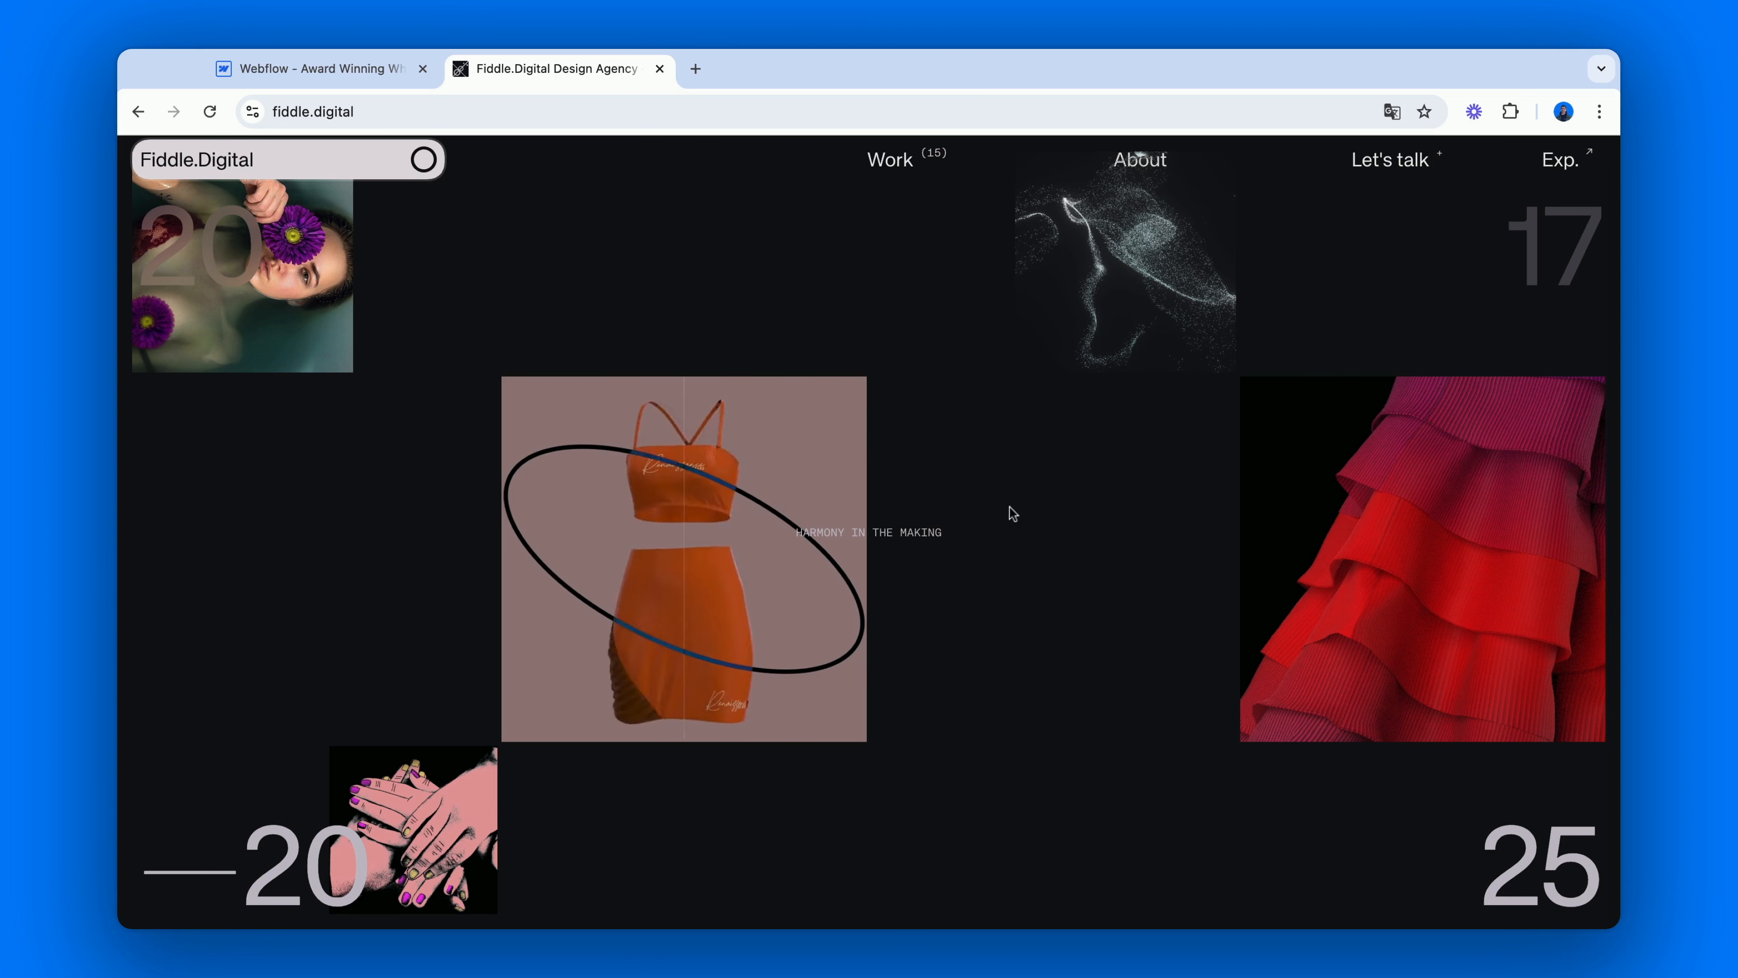
{"action": "scroll", "coordinate": [685, 261], "scroll_direction": "up", "scroll_amount": 3}
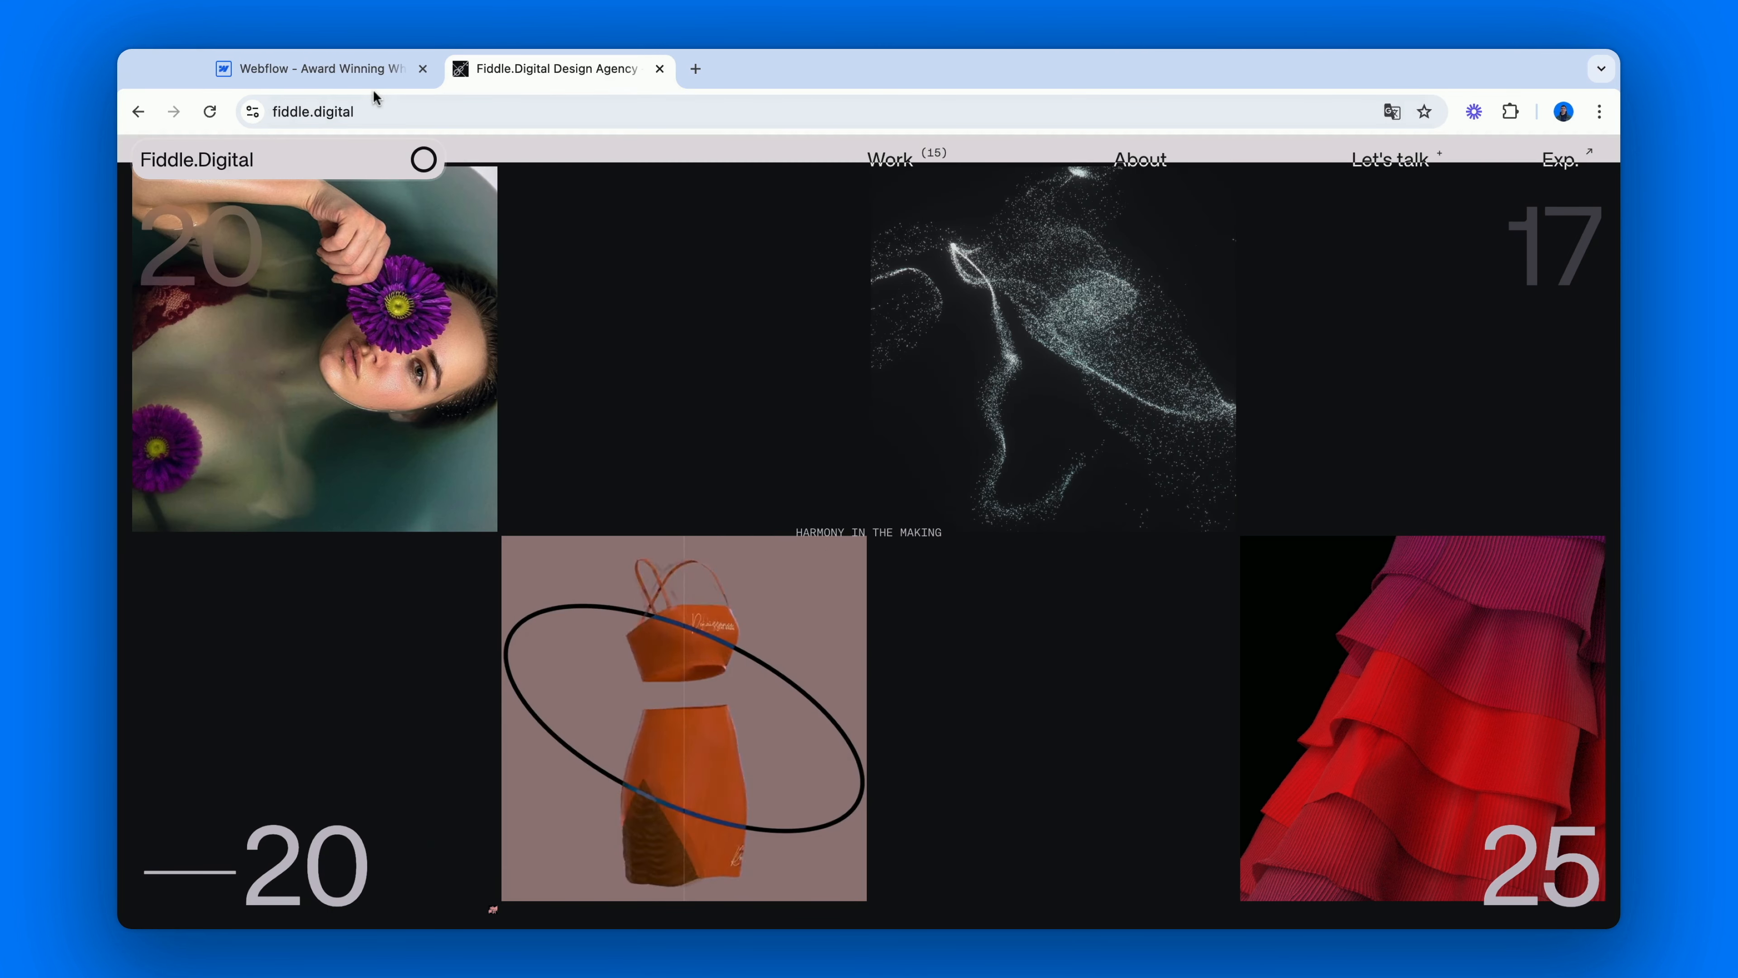
{"action": "left_click", "coordinate": [373, 73]}
{"action": "type", "text": "im"}
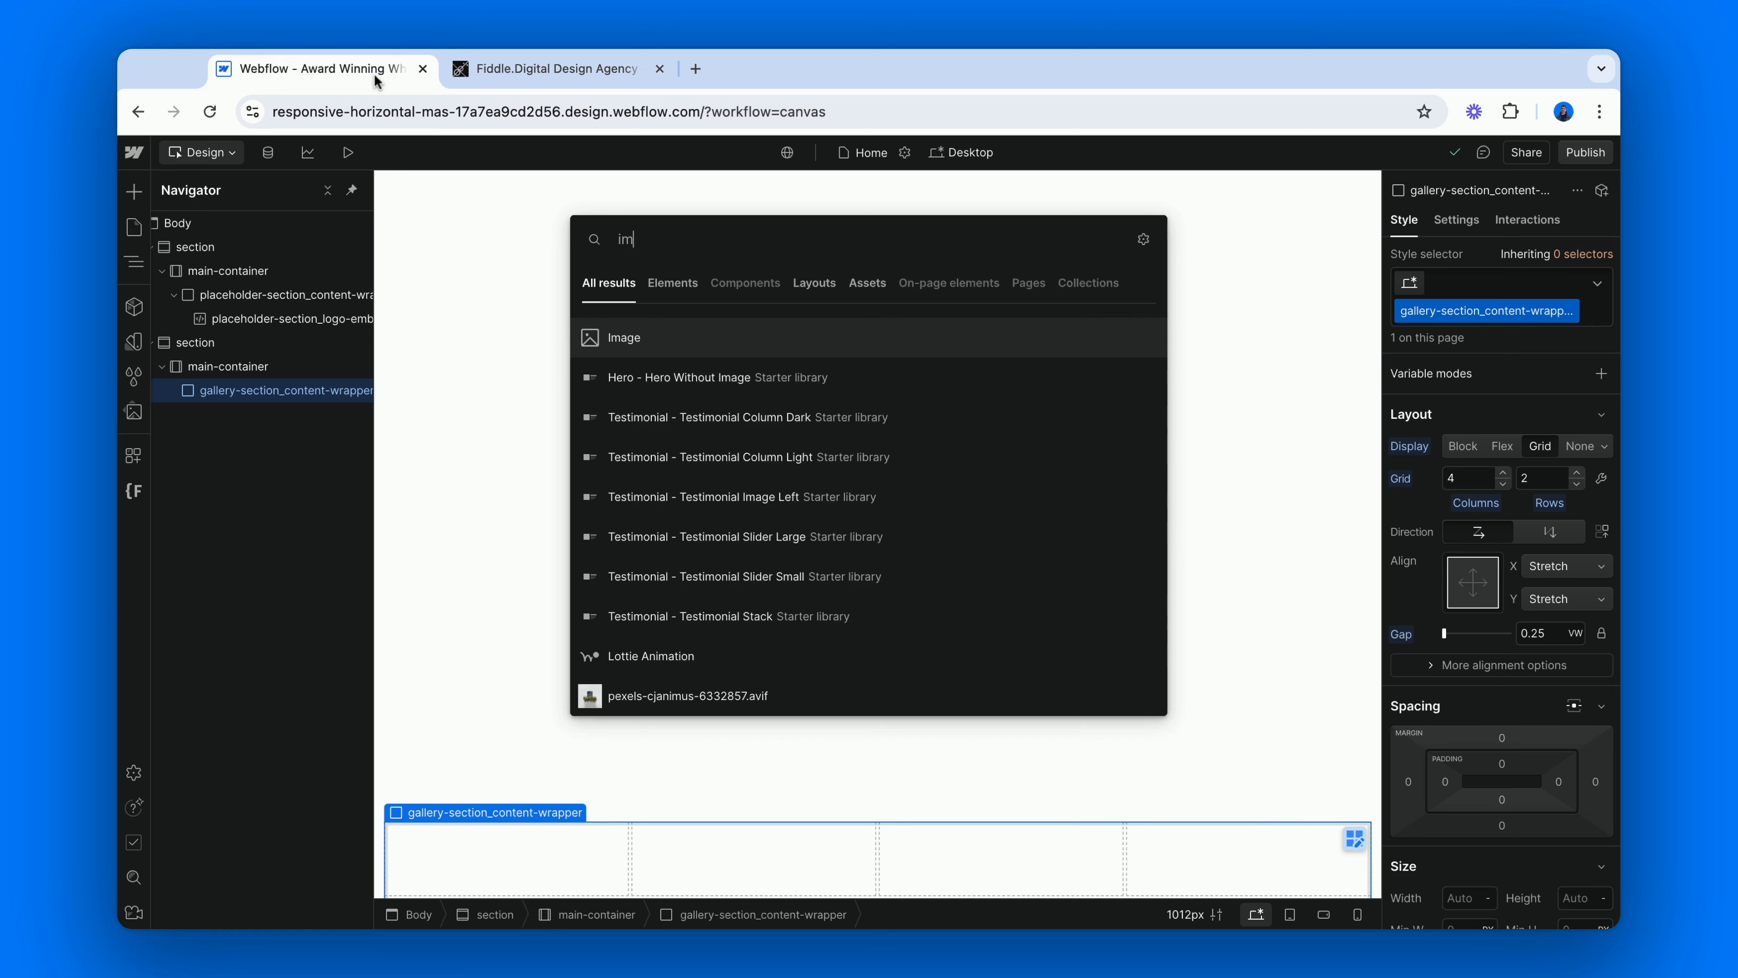
{"action": "key", "text": "Return"}
{"action": "key", "text": "super+Return"}
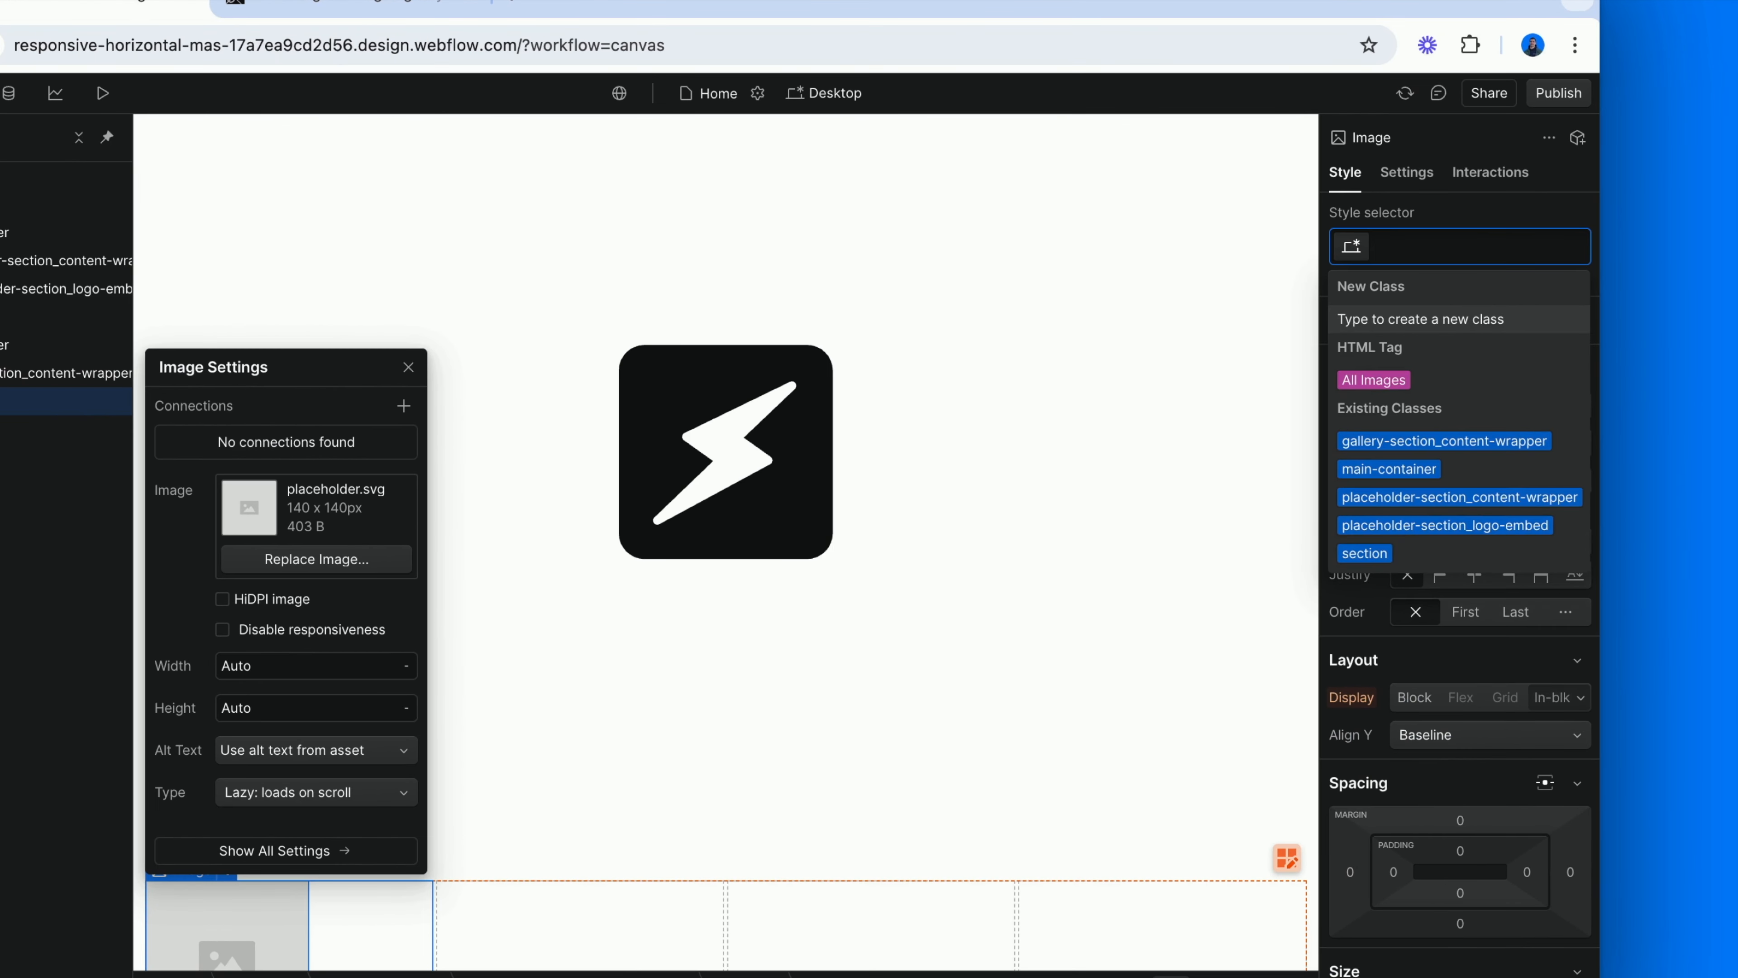
{"action": "type", "text": "gallery-section_image"}
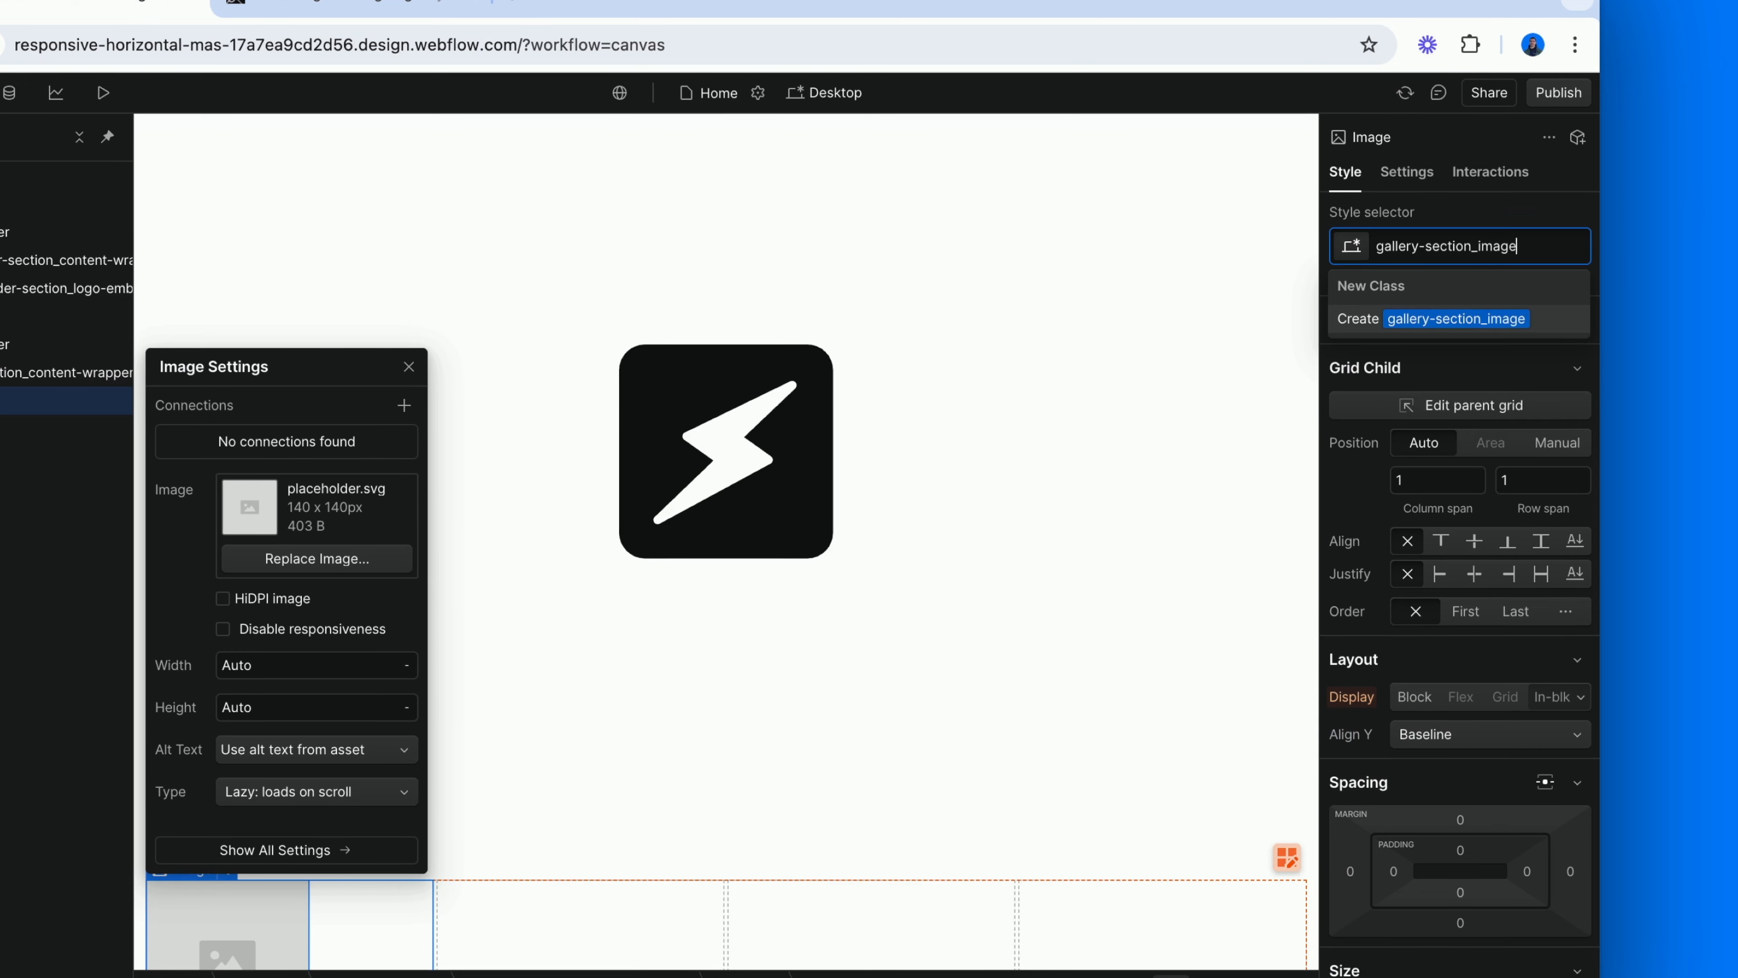
{"action": "key", "text": "Return"}
Set the width of the gallery-section_image class to 100%.
{"action": "scroll", "coordinate": [1551, 686], "scroll_direction": "down", "scroll_amount": 1}
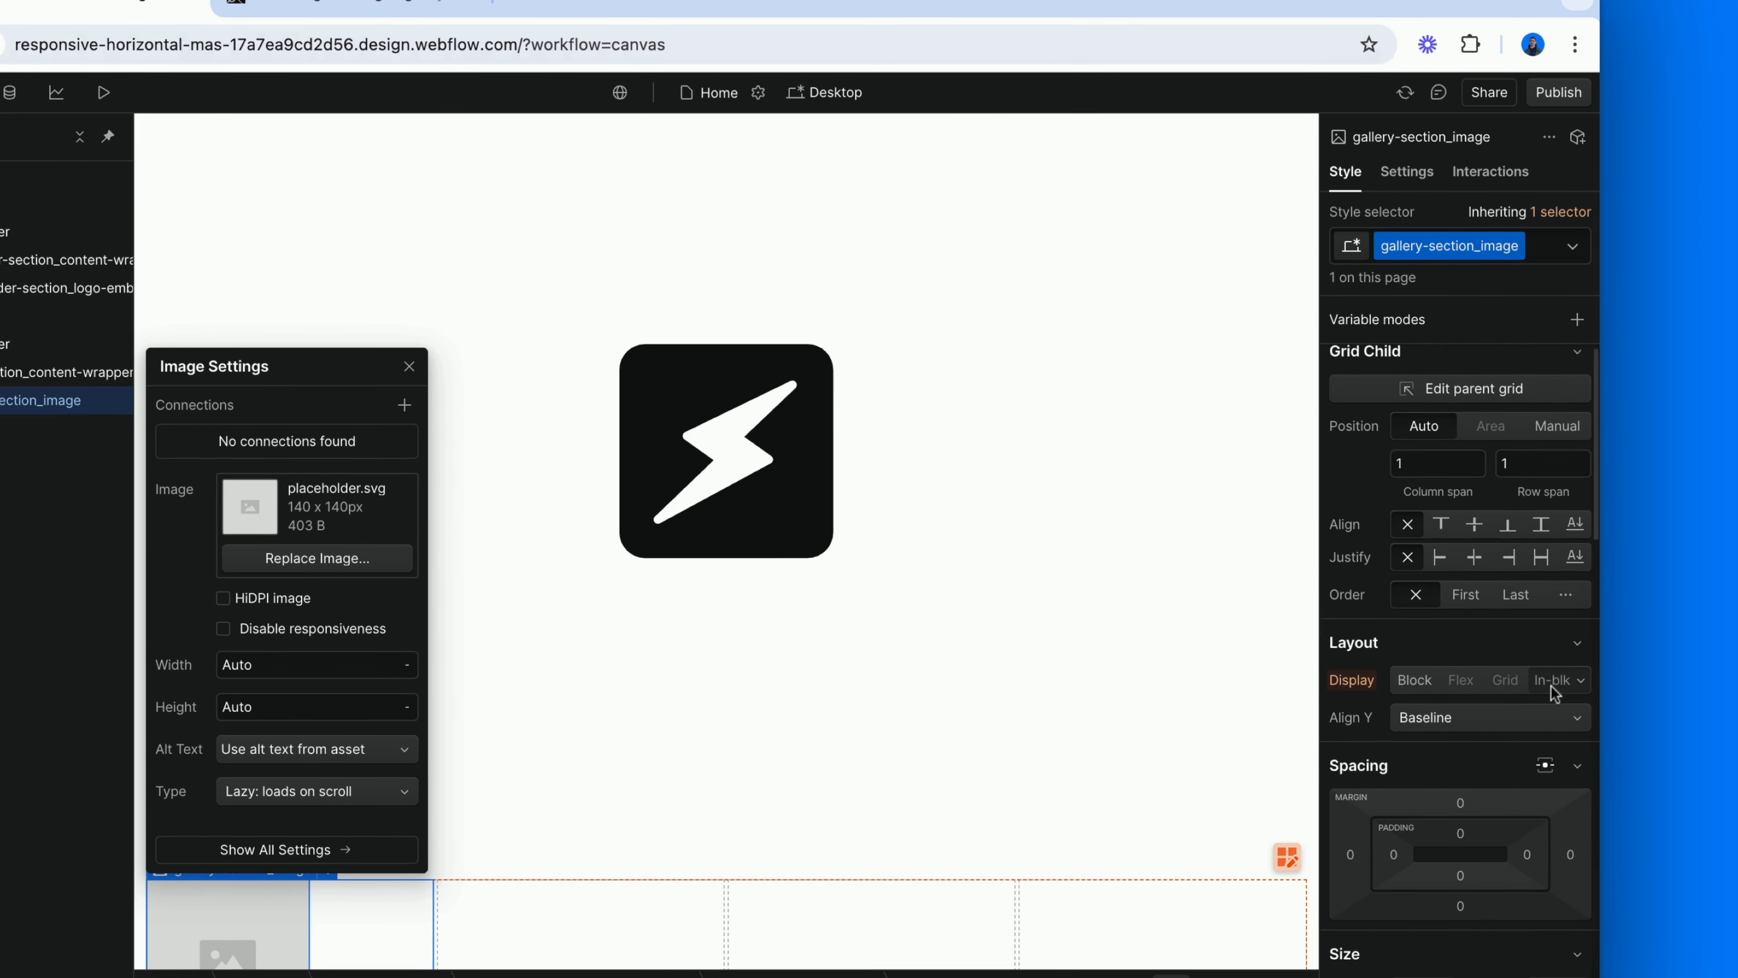
{"action": "scroll", "coordinate": [1551, 687], "scroll_direction": "down", "scroll_amount": 6}
{"action": "left_click", "coordinate": [1411, 589]}
{"action": "type", "text": "10"}
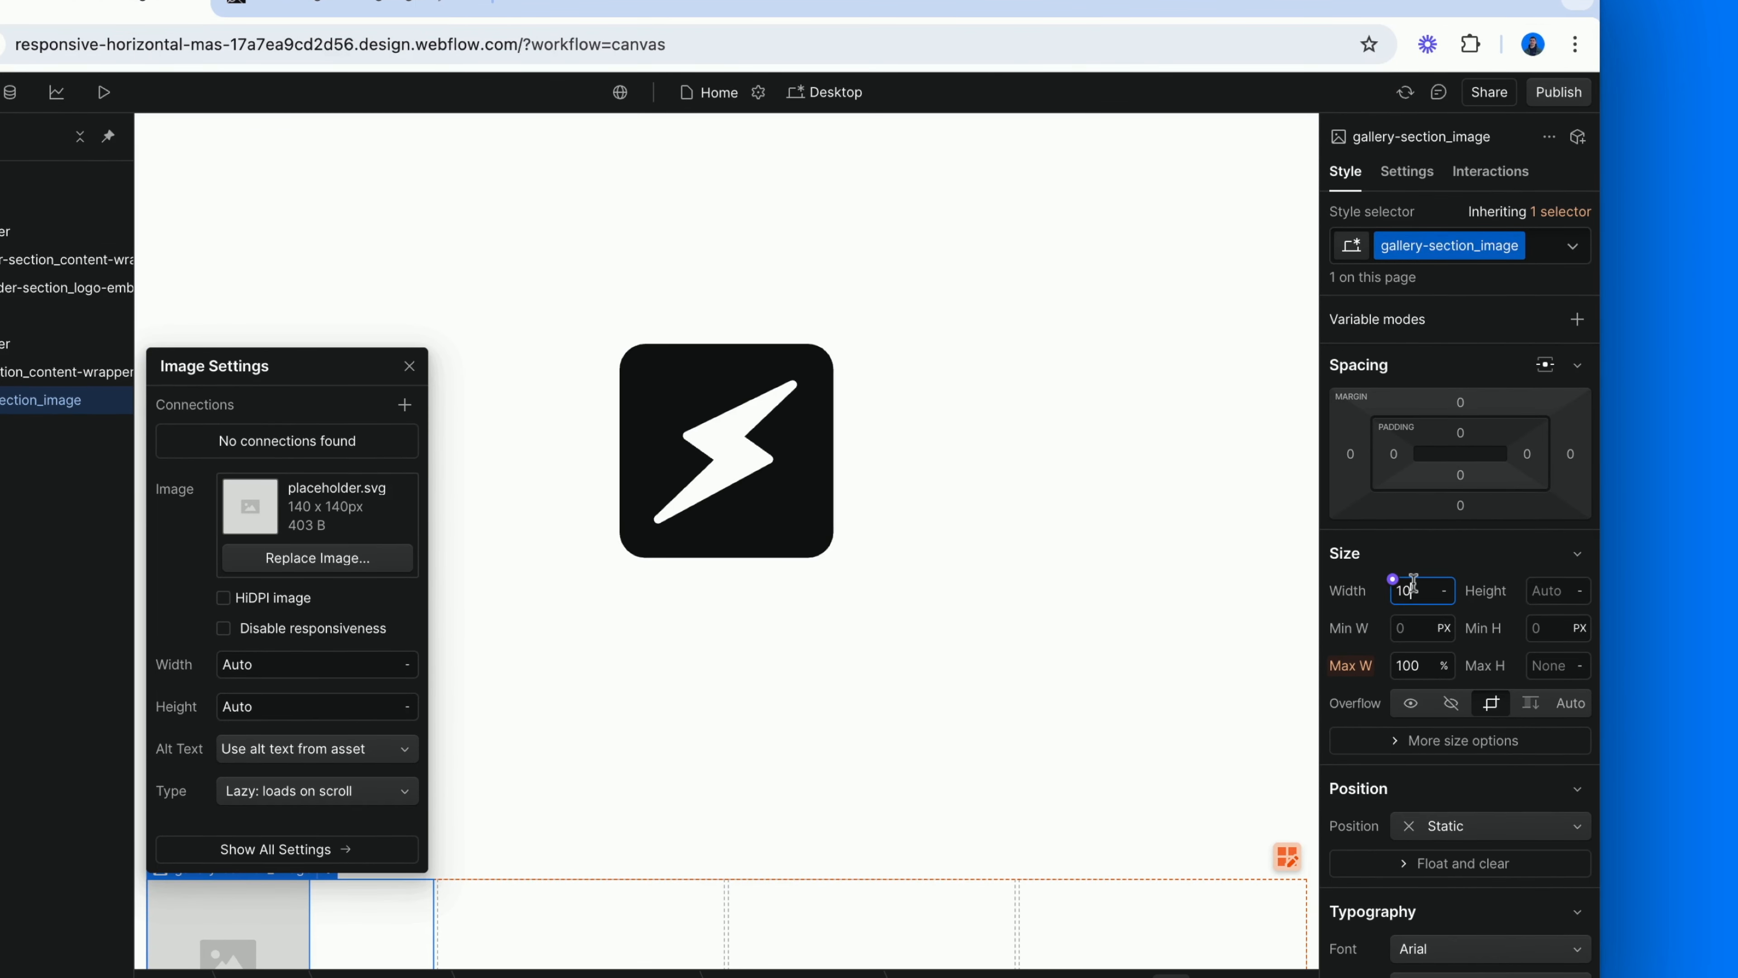
{"action": "type", "text": "0%"}
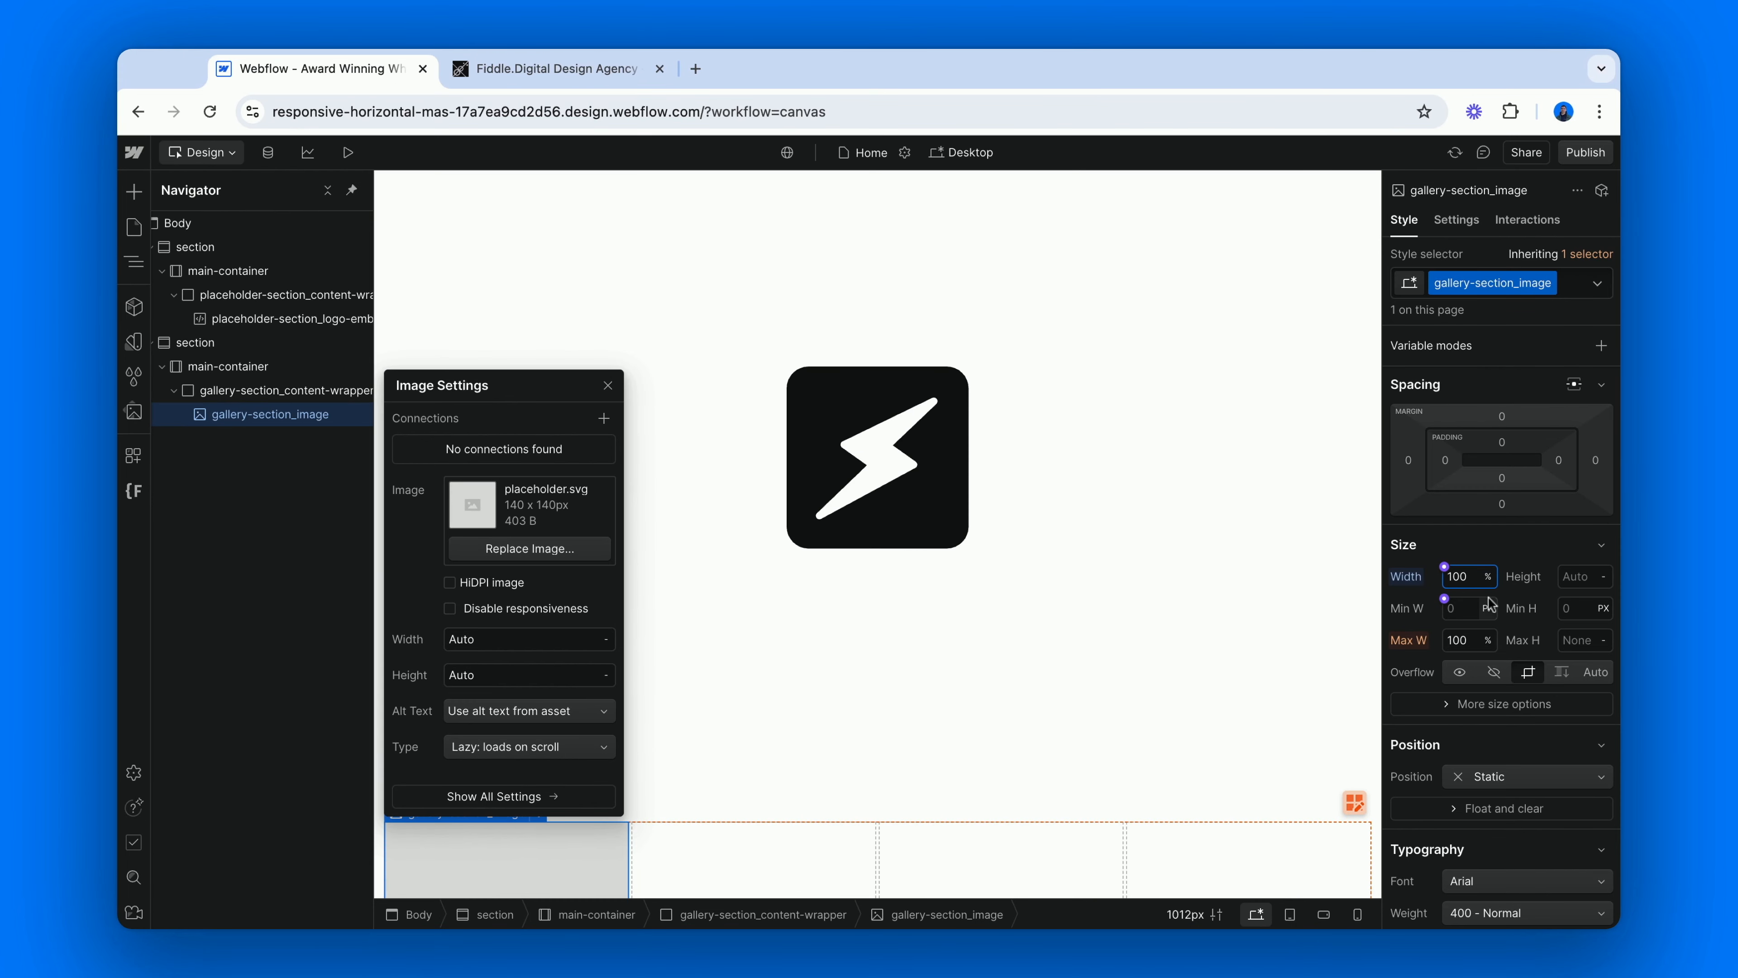
Replace the placeholder picture in gallery-section_image with the first landscape photo from the image assets.
{"action": "left_click", "coordinate": [482, 549]}
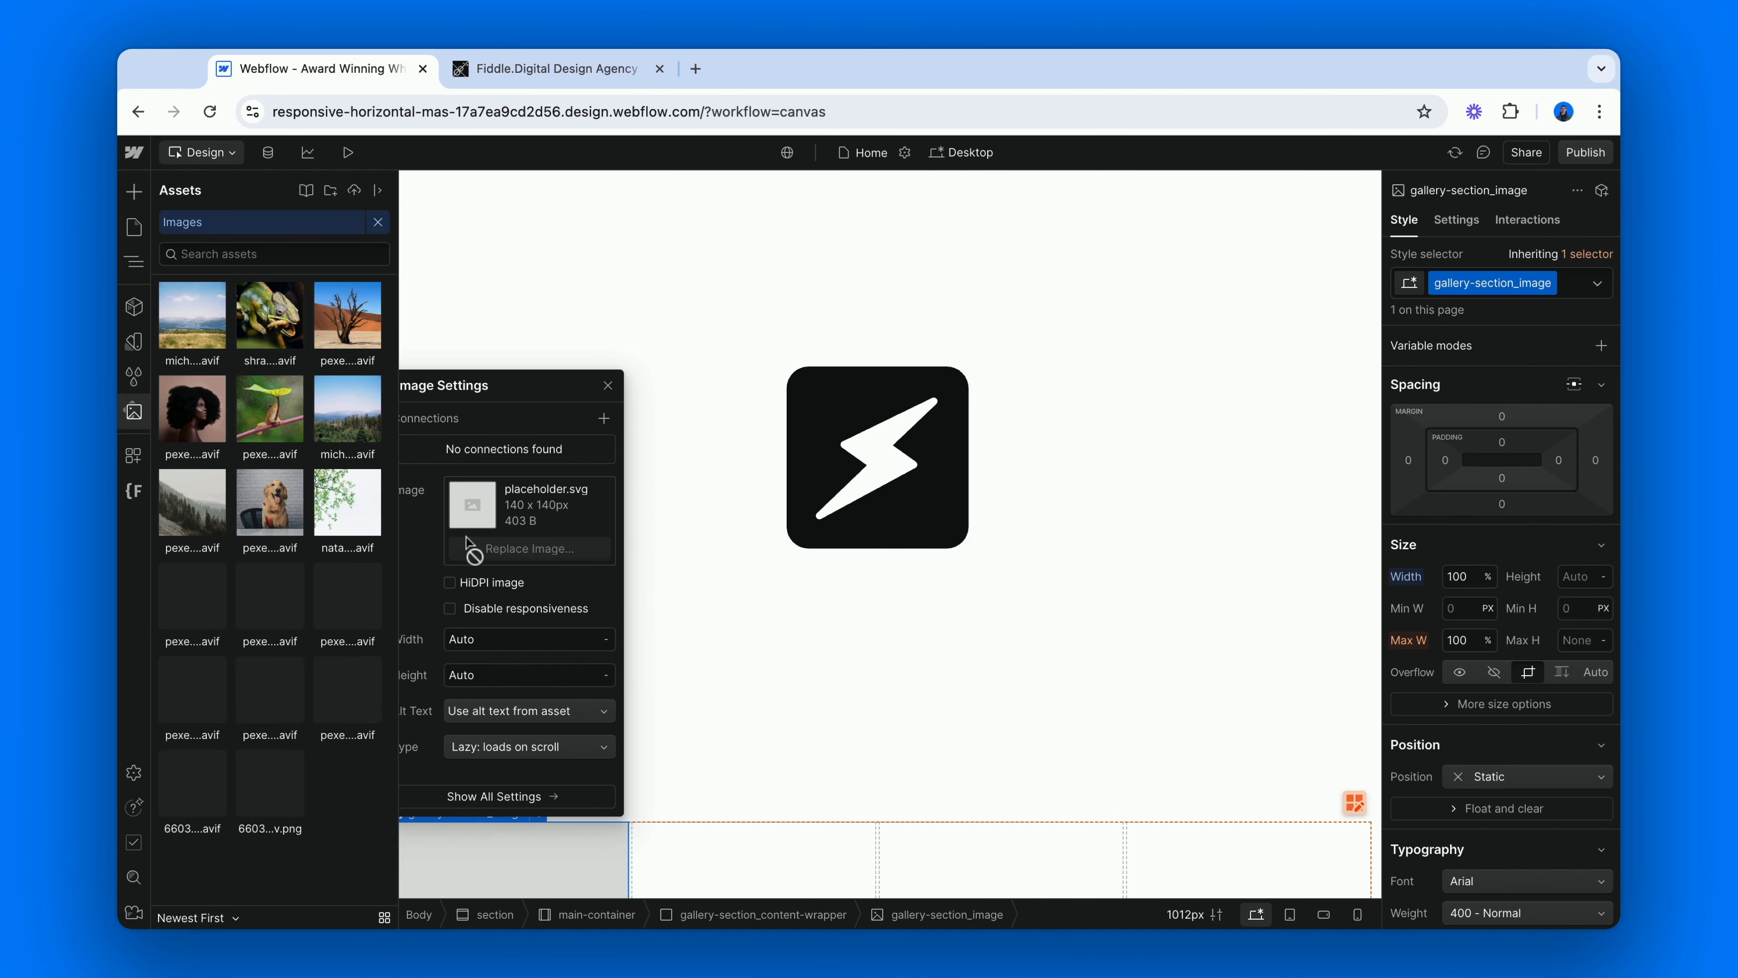
{"action": "left_click", "coordinate": [181, 318]}
{"action": "left_click", "coordinate": [689, 637]}
{"action": "scroll", "coordinate": [688, 637], "scroll_direction": "down", "scroll_amount": 4}
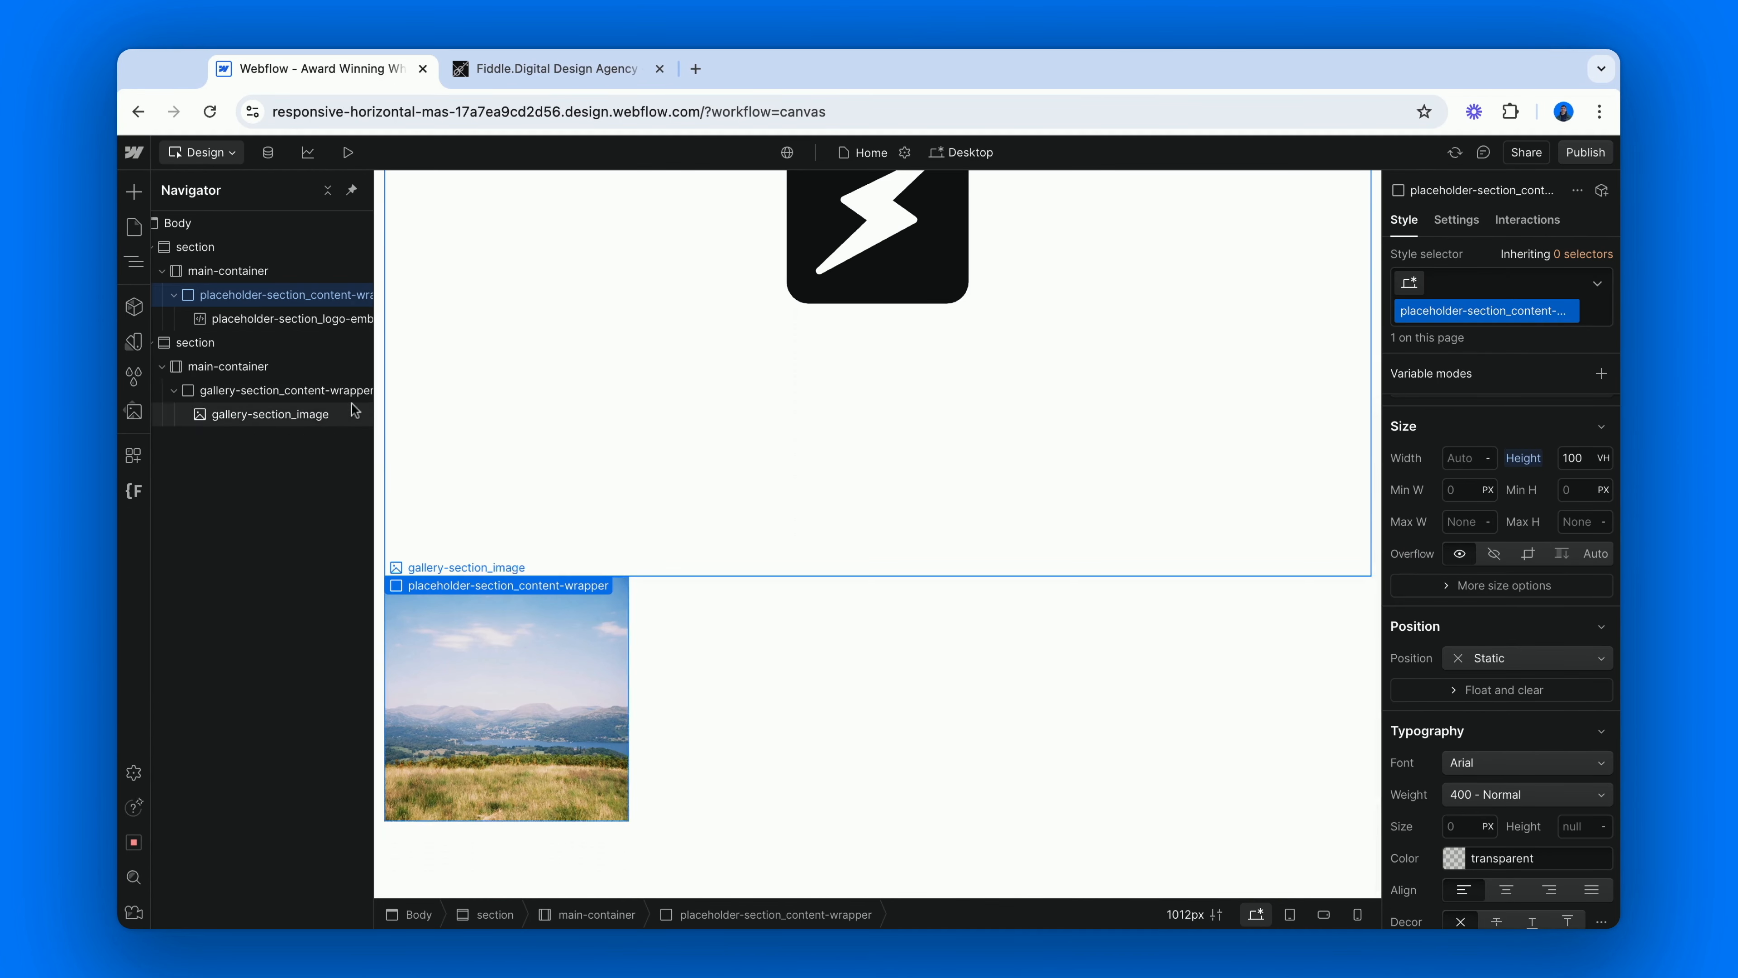
Insert a Div Block in gallery-section_content-wrapper and give it the new class gallery-section_empty-cell.
{"action": "left_click", "coordinate": [316, 390]}
{"action": "key", "text": "super+e"}
{"action": "type", "text": "di"}
{"action": "key", "text": "Return"}
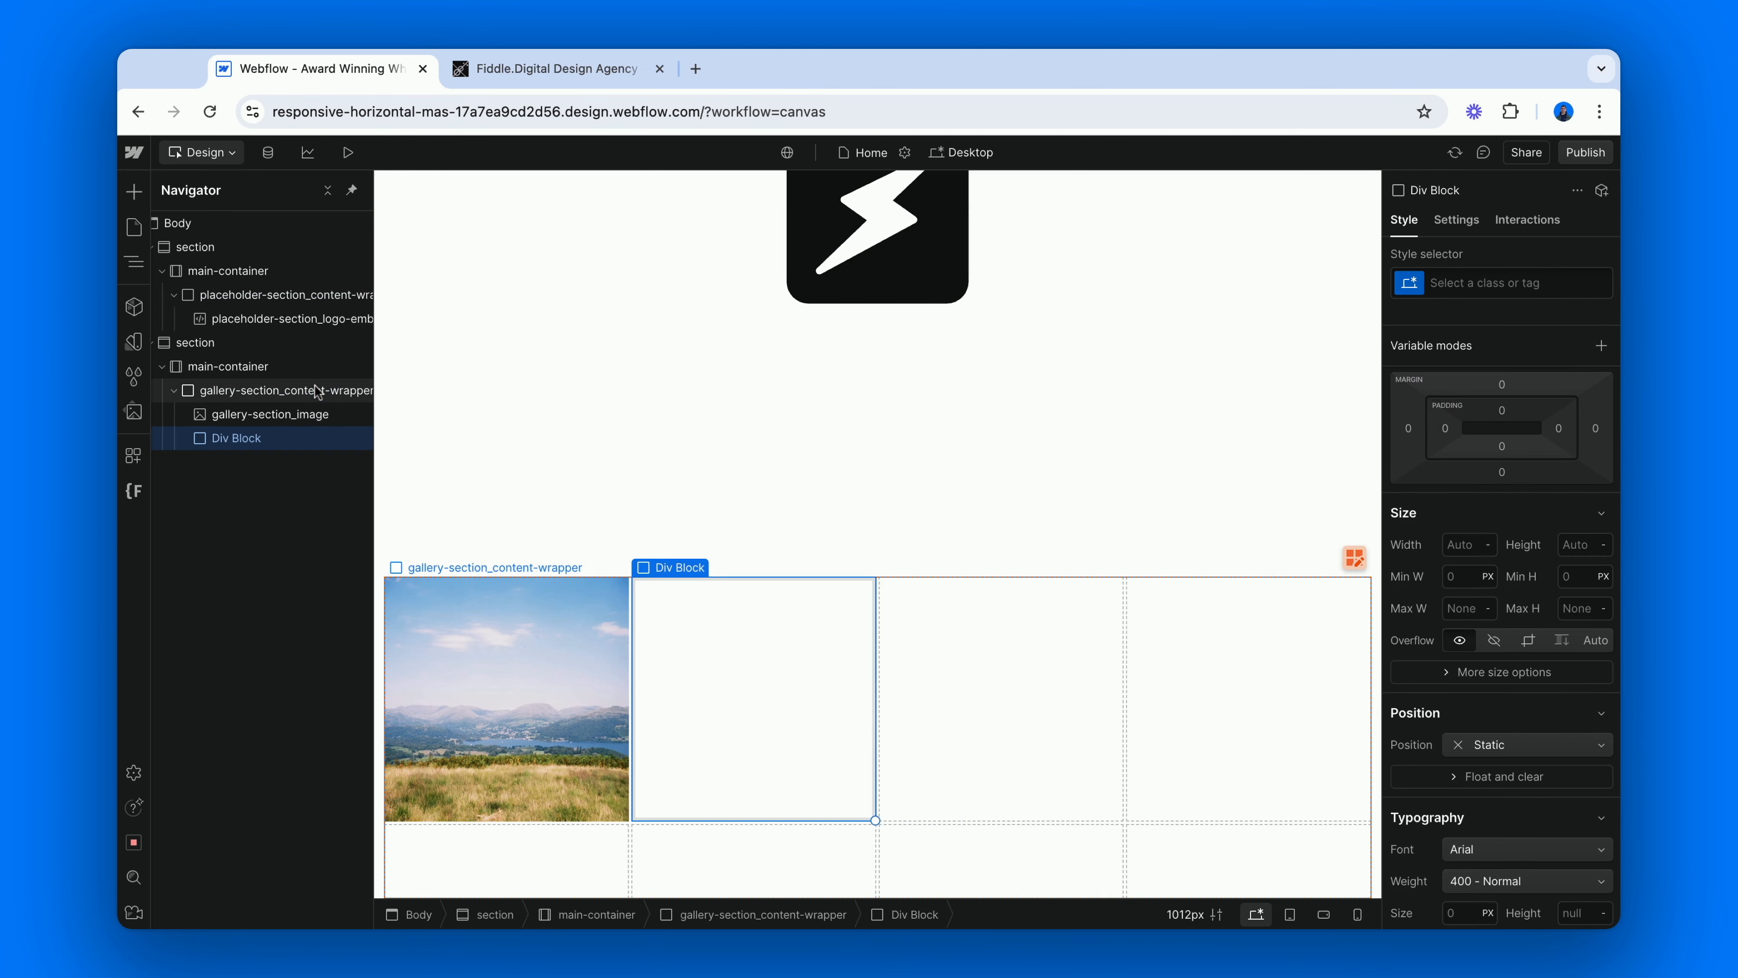
{"action": "key", "text": "super+Return"}
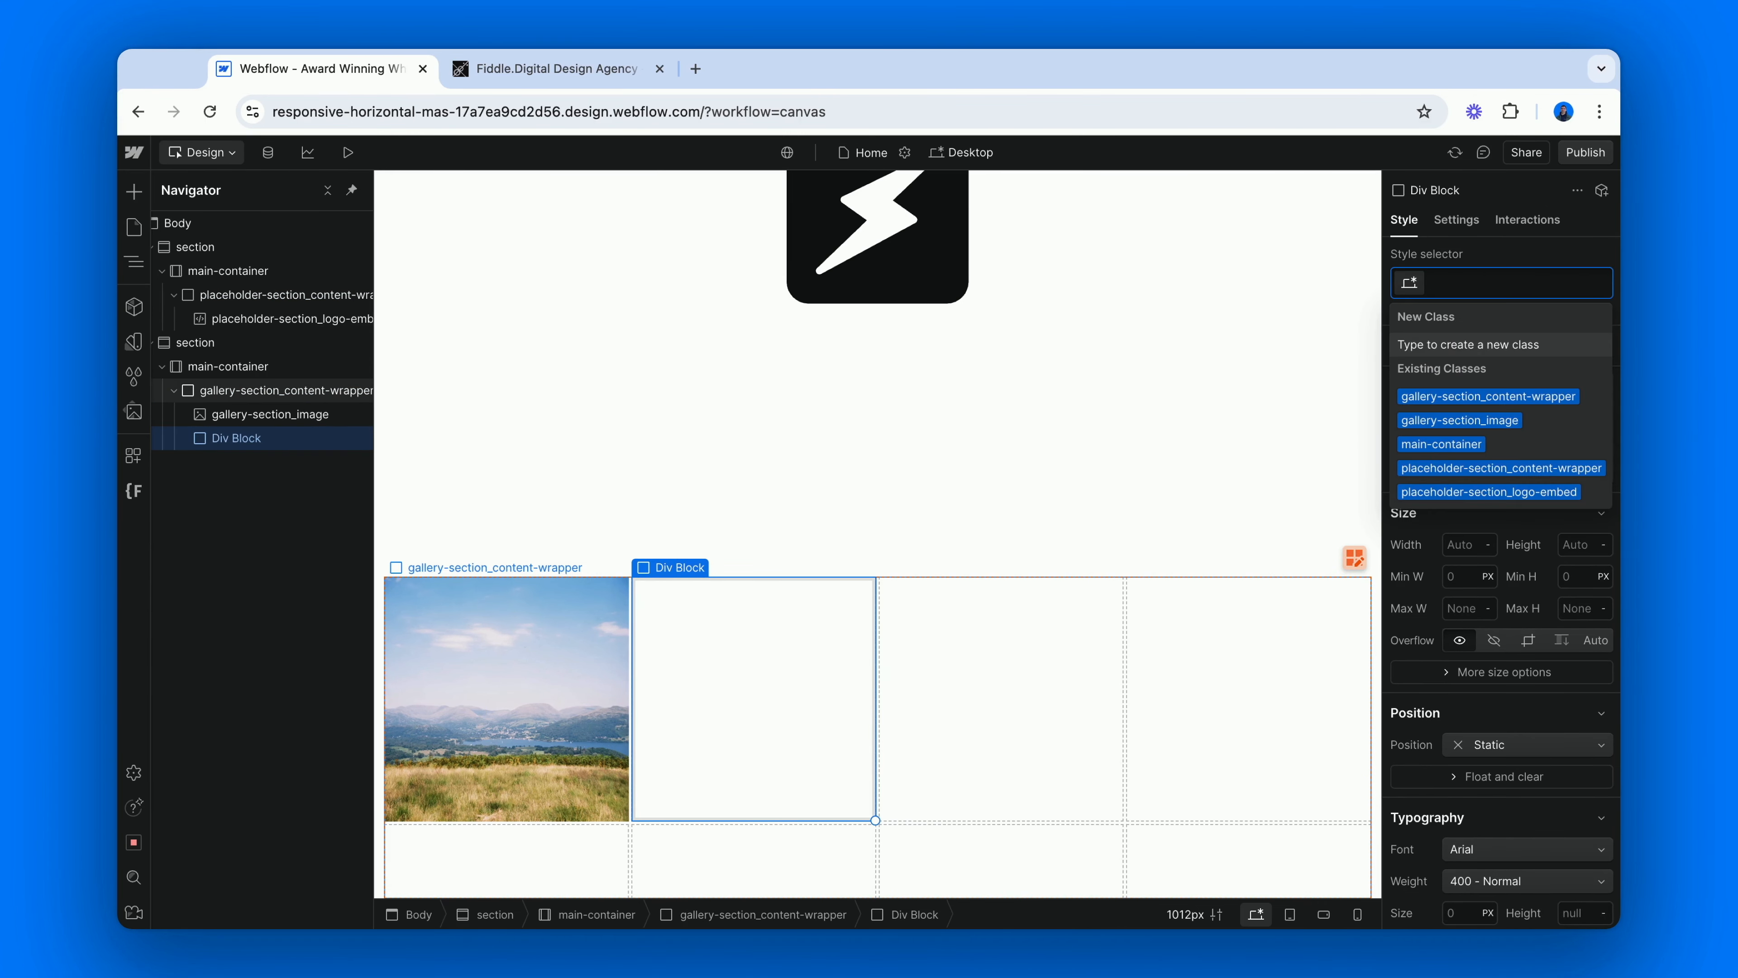
{"action": "type", "text": "gallery"}
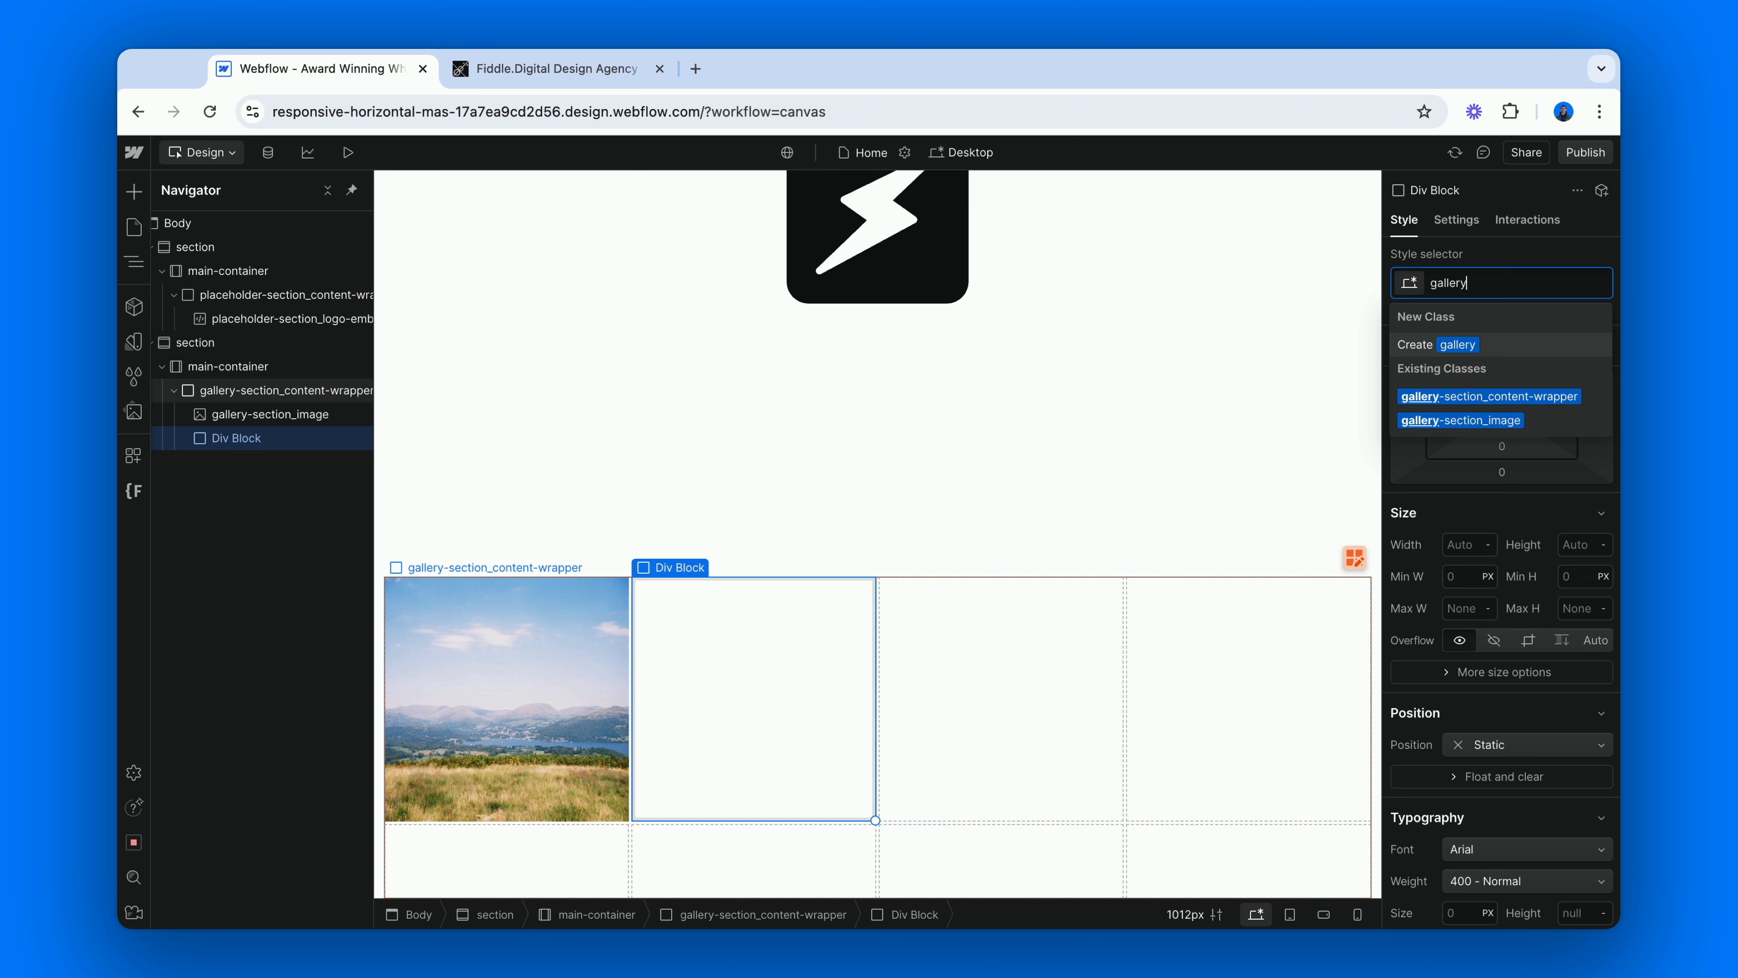
{"action": "type", "text": "-section_"}
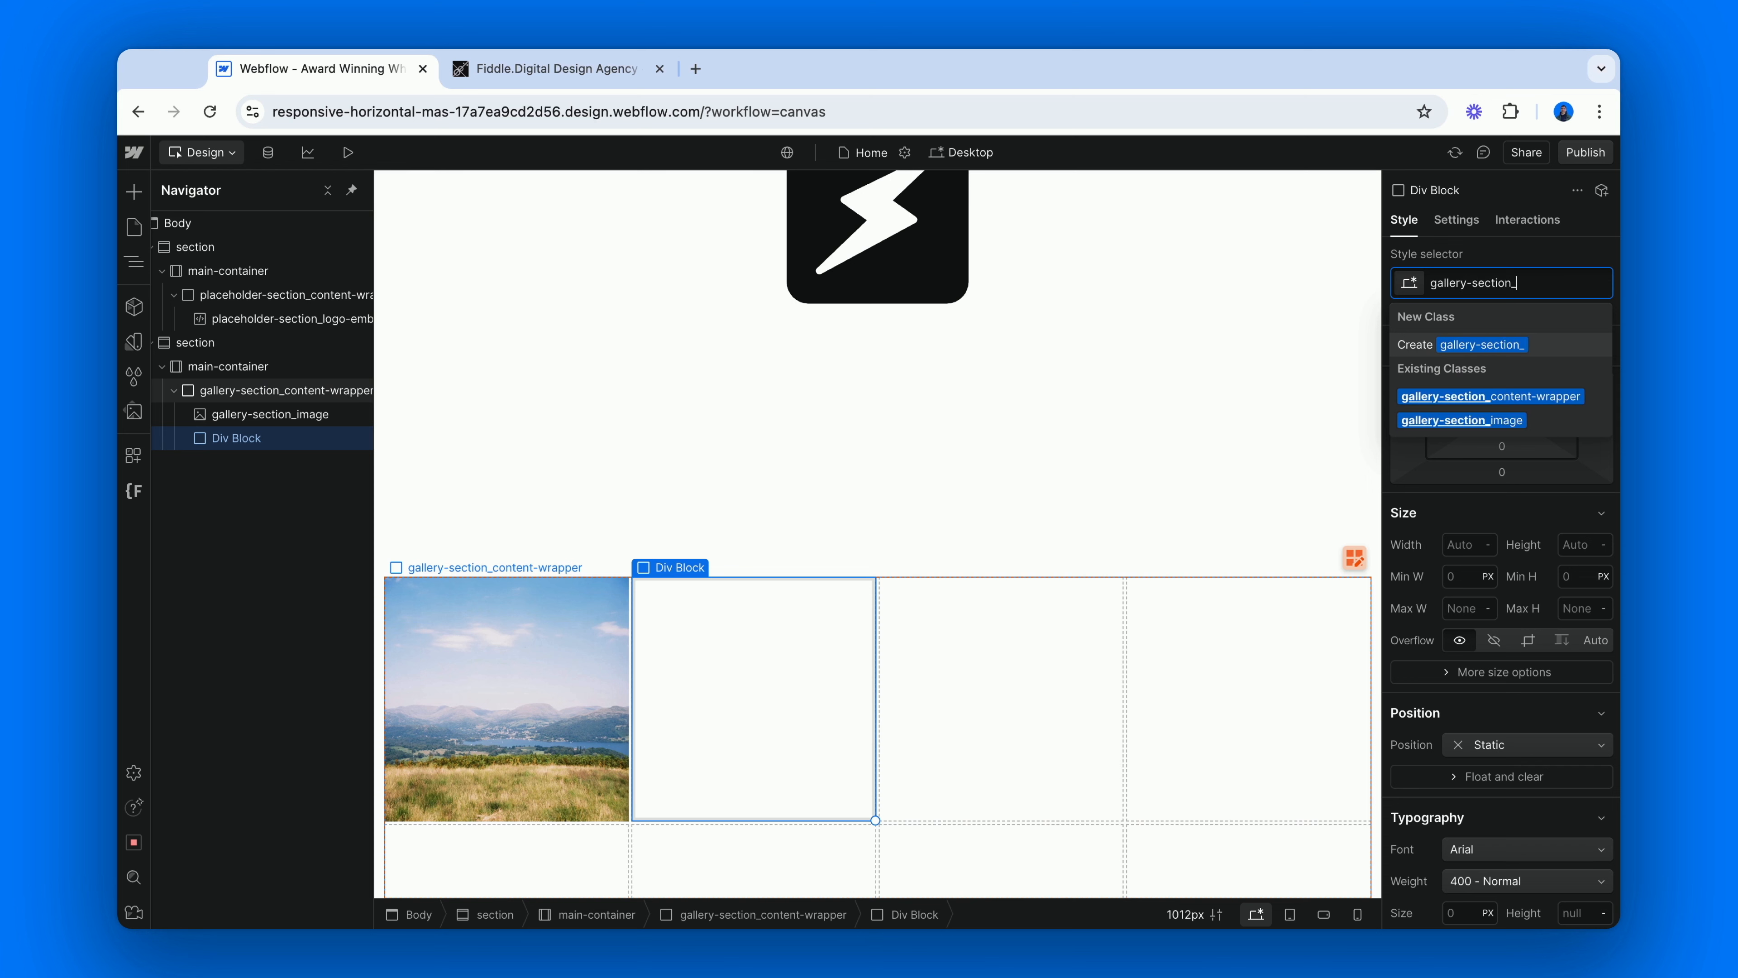
{"action": "type", "text": "empty-cell"}
{"action": "key", "text": "Return"}
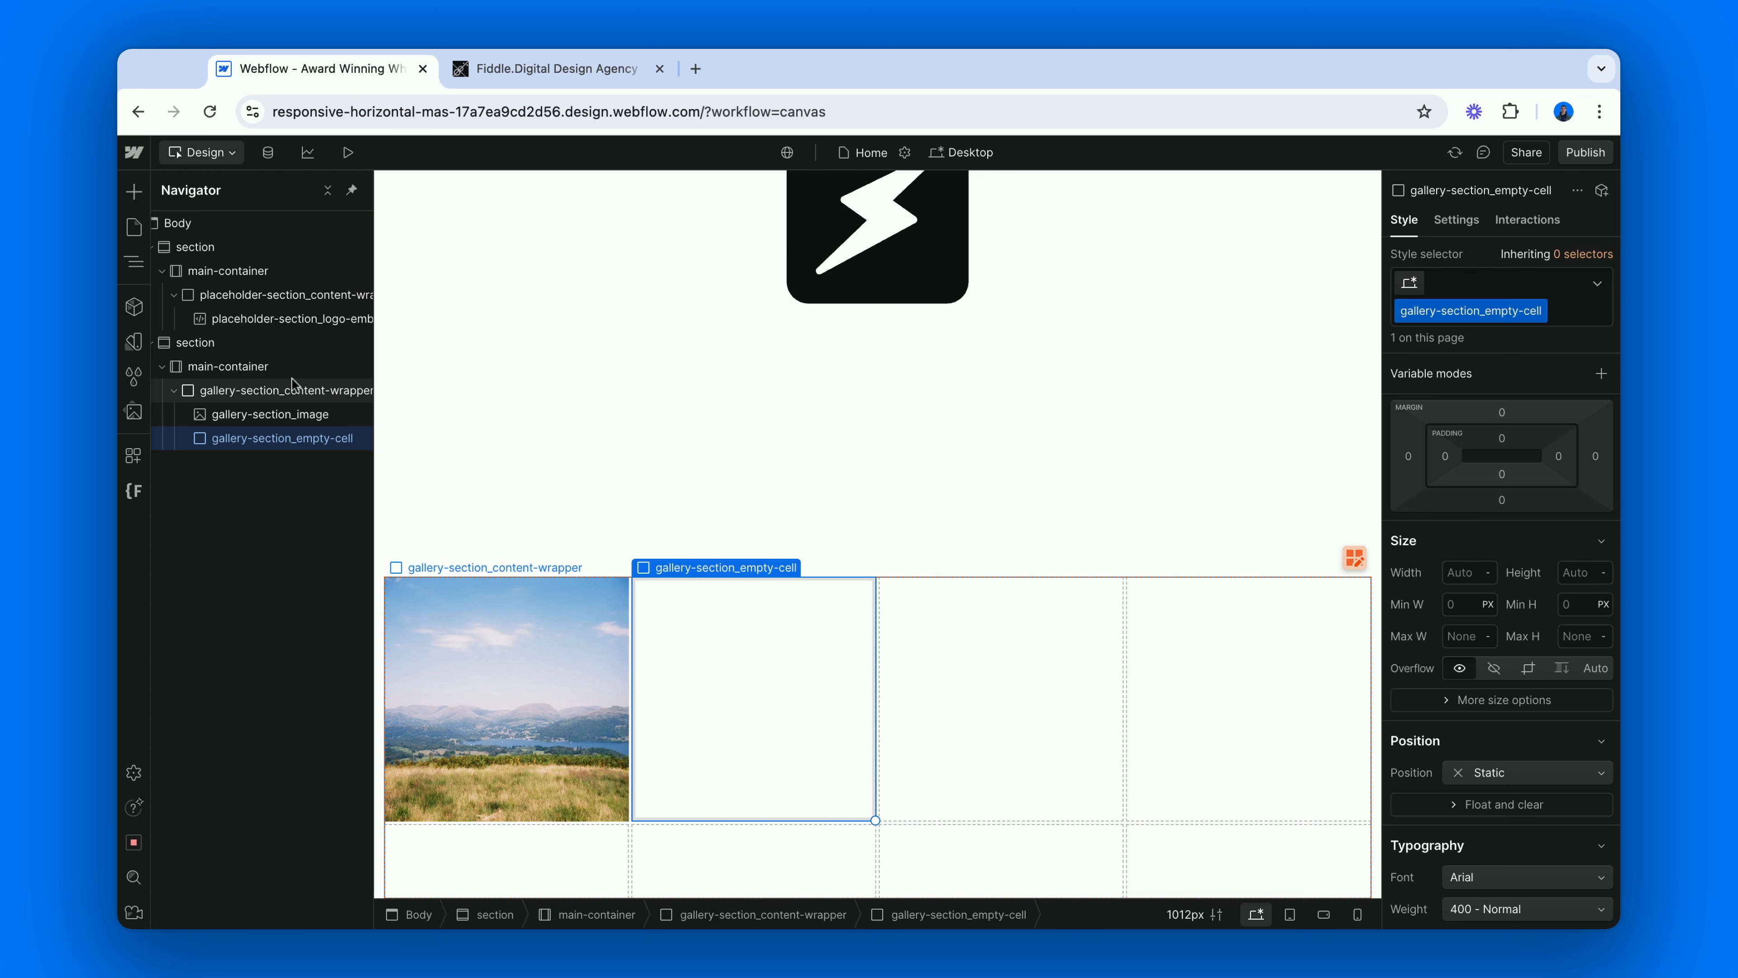
Insert another Image in gallery-section_content-wrapper for the first row's third cell and apply the existing gallery-section_image class.
{"action": "left_click", "coordinate": [226, 397]}
{"action": "key", "text": "super+e"}
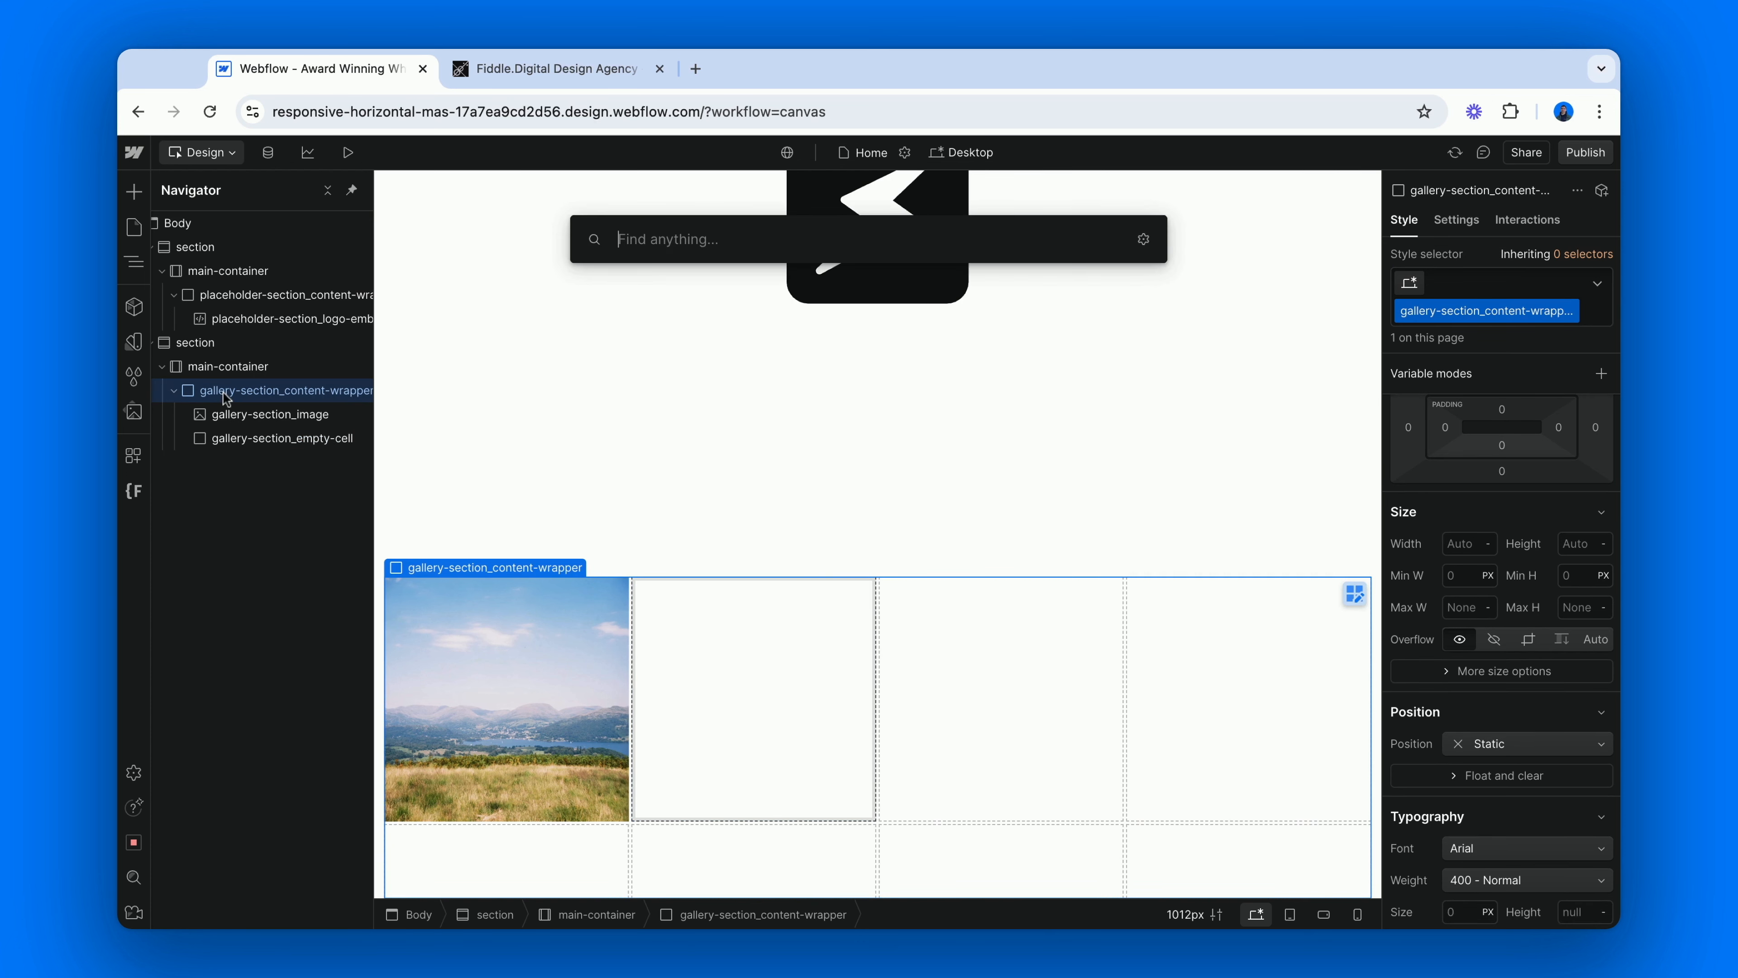
{"action": "type", "text": "img"}
{"action": "key", "text": "Return"}
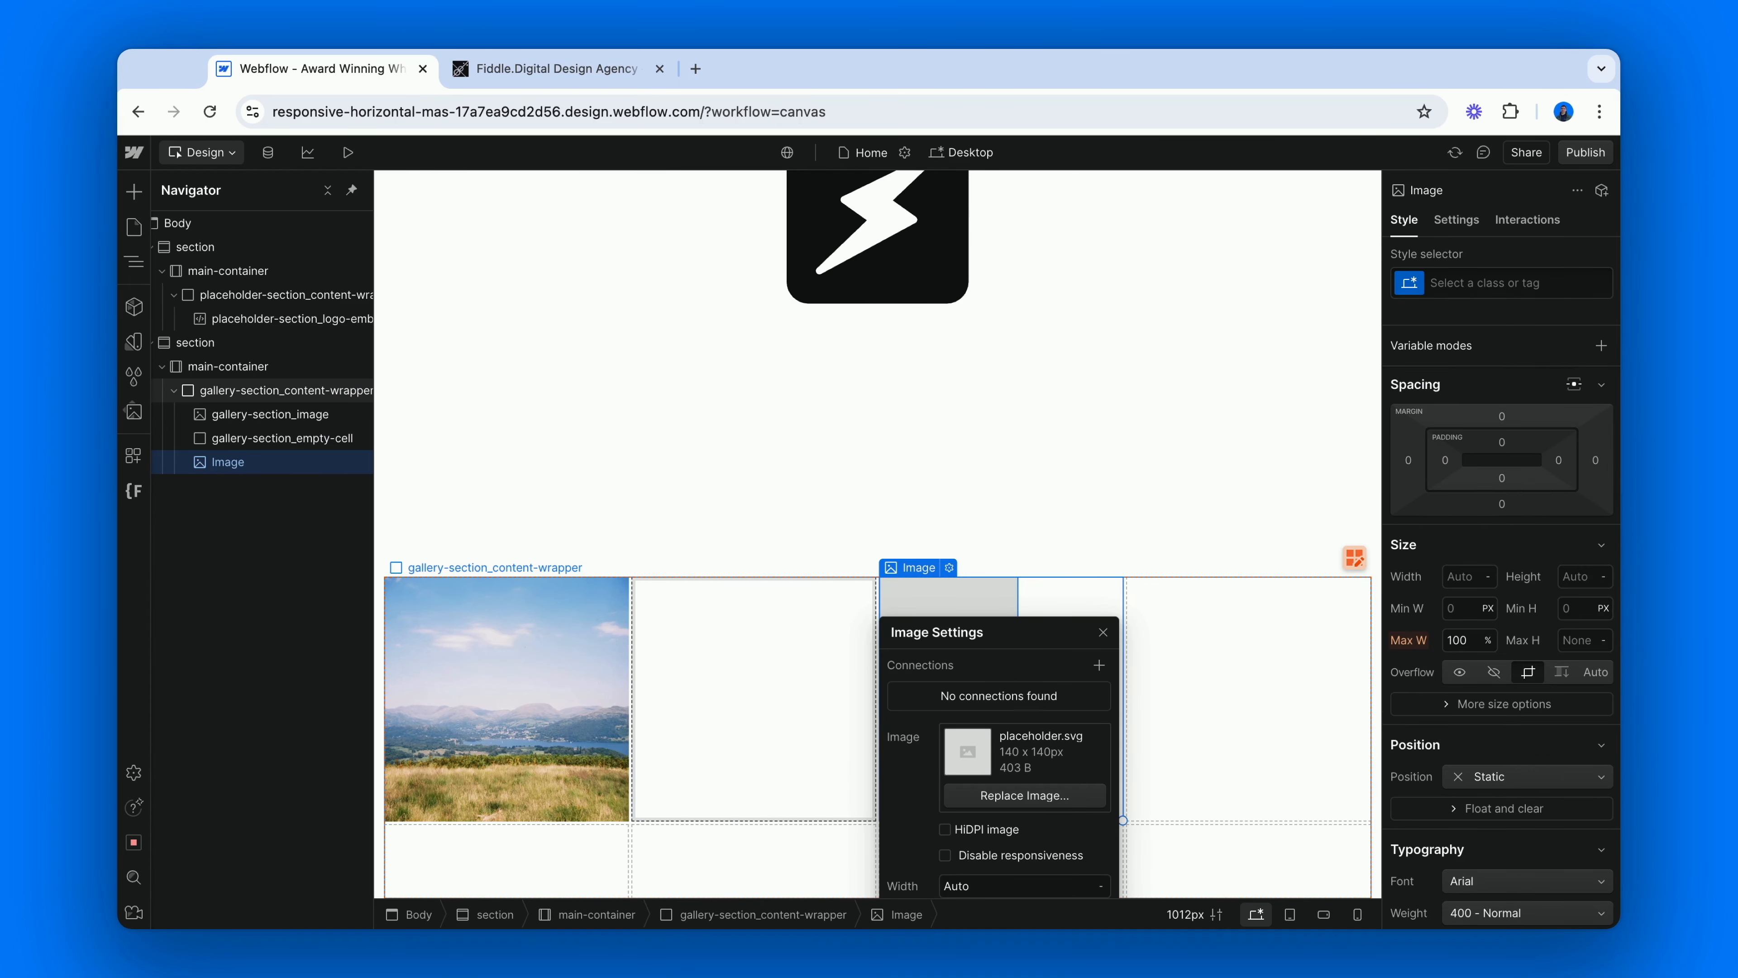
{"action": "key", "text": "super+Return"}
{"action": "type", "text": "image"}
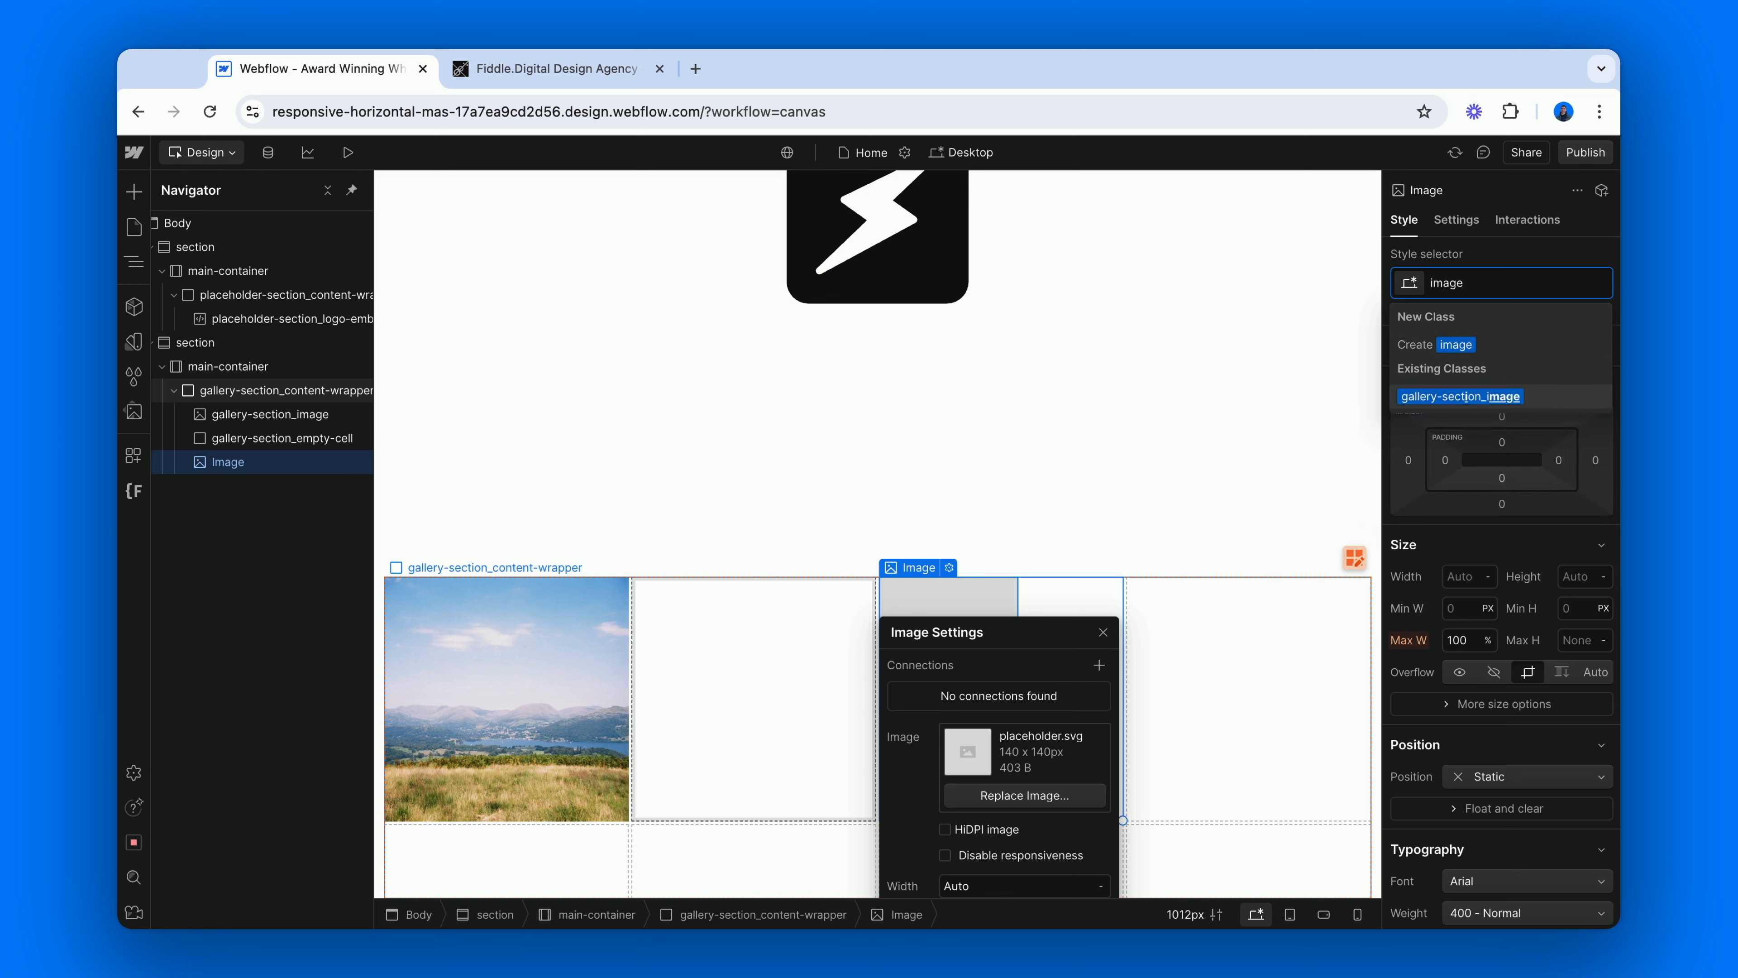
{"action": "key", "text": "Return"}
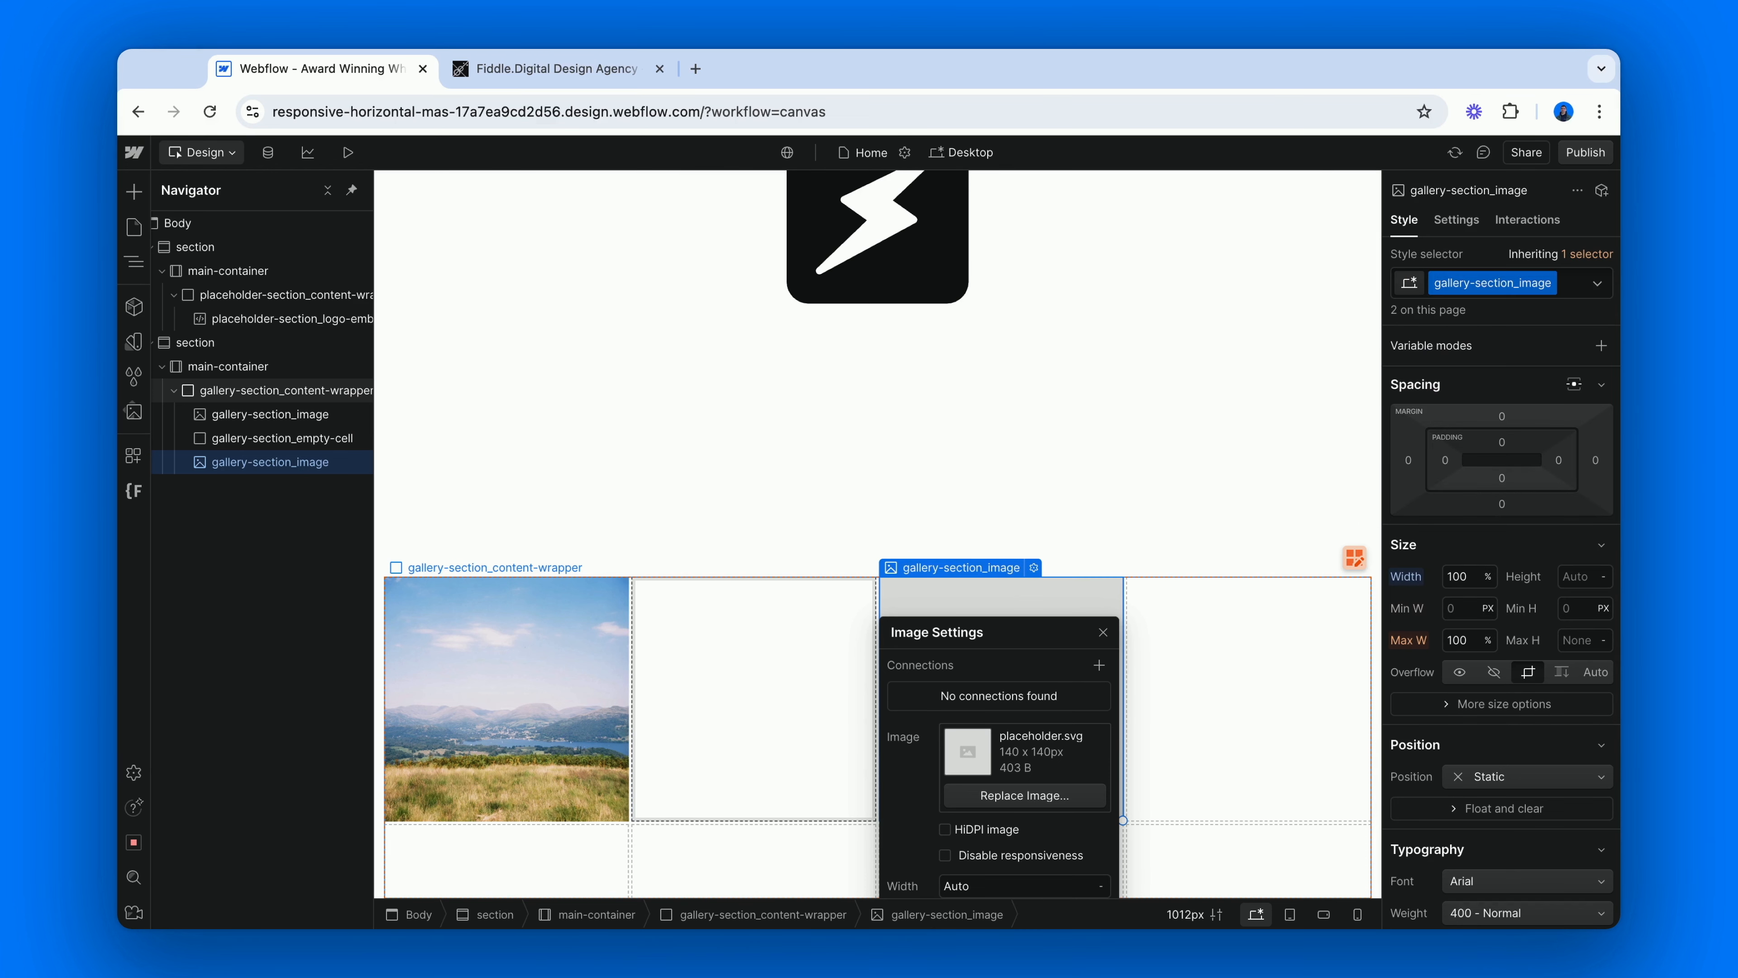
{"action": "key", "text": "Escape"}
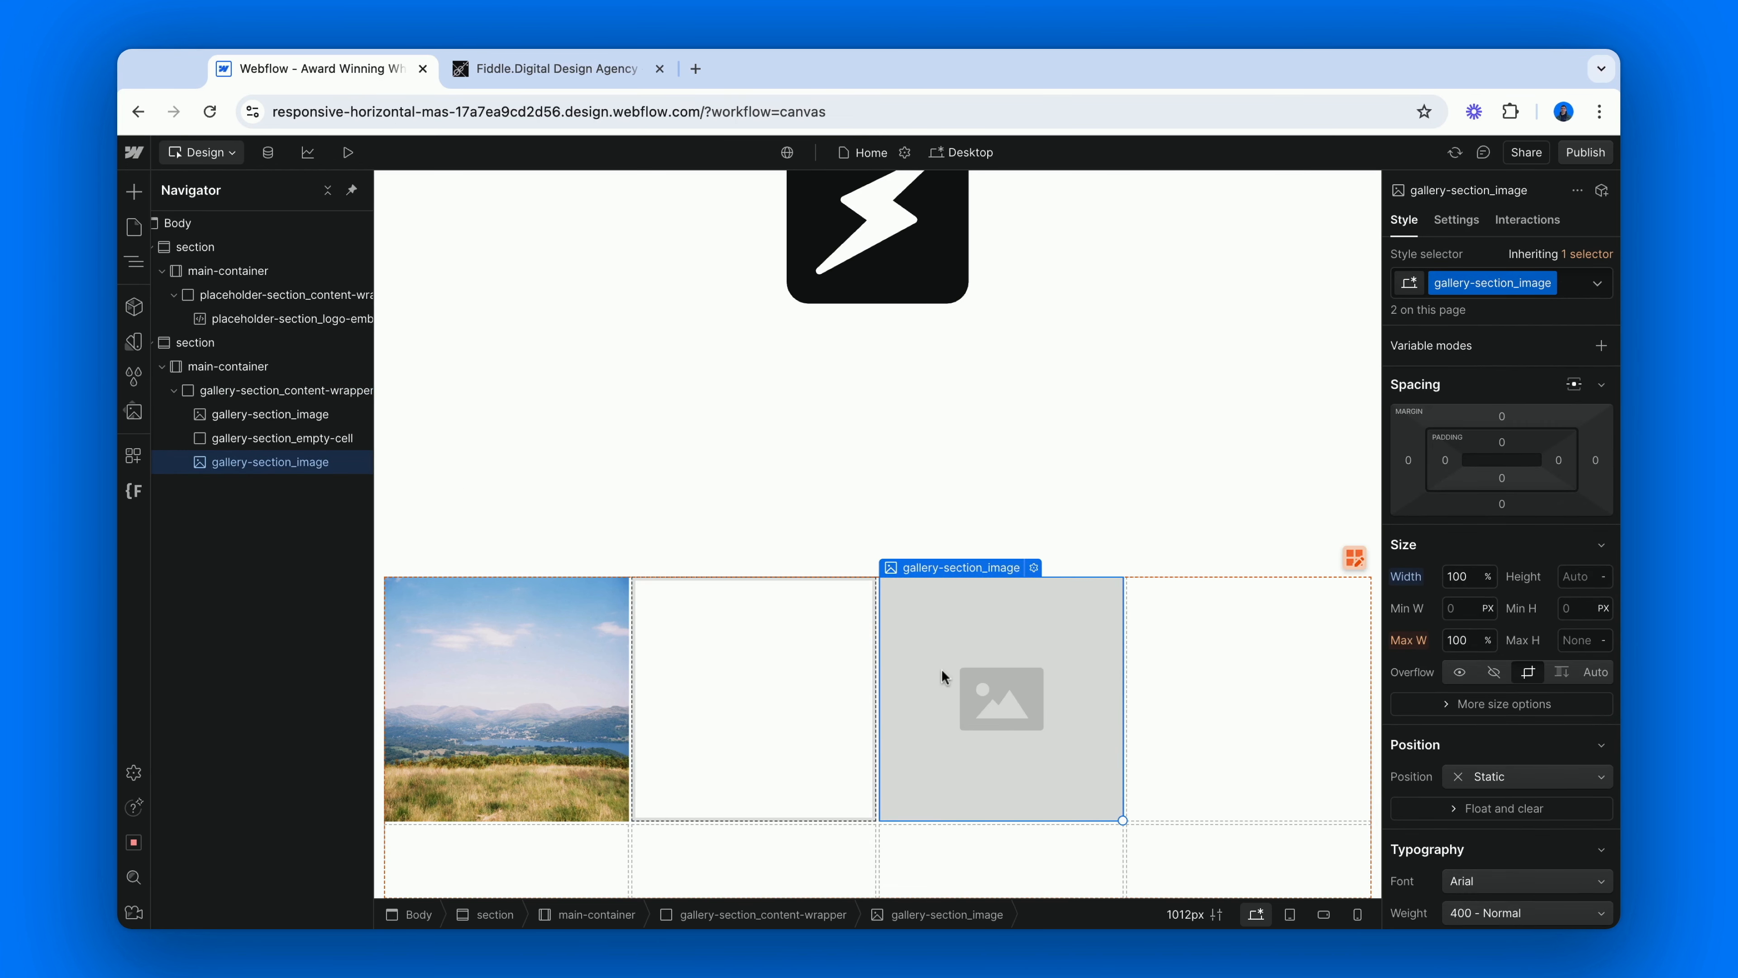
Replace the placeholder picture in the first row's third cell with the chameleon photo from the image assets.
{"action": "left_click", "coordinate": [1034, 566]}
{"action": "left_click", "coordinate": [1004, 793]}
{"action": "left_click", "coordinate": [274, 690]}
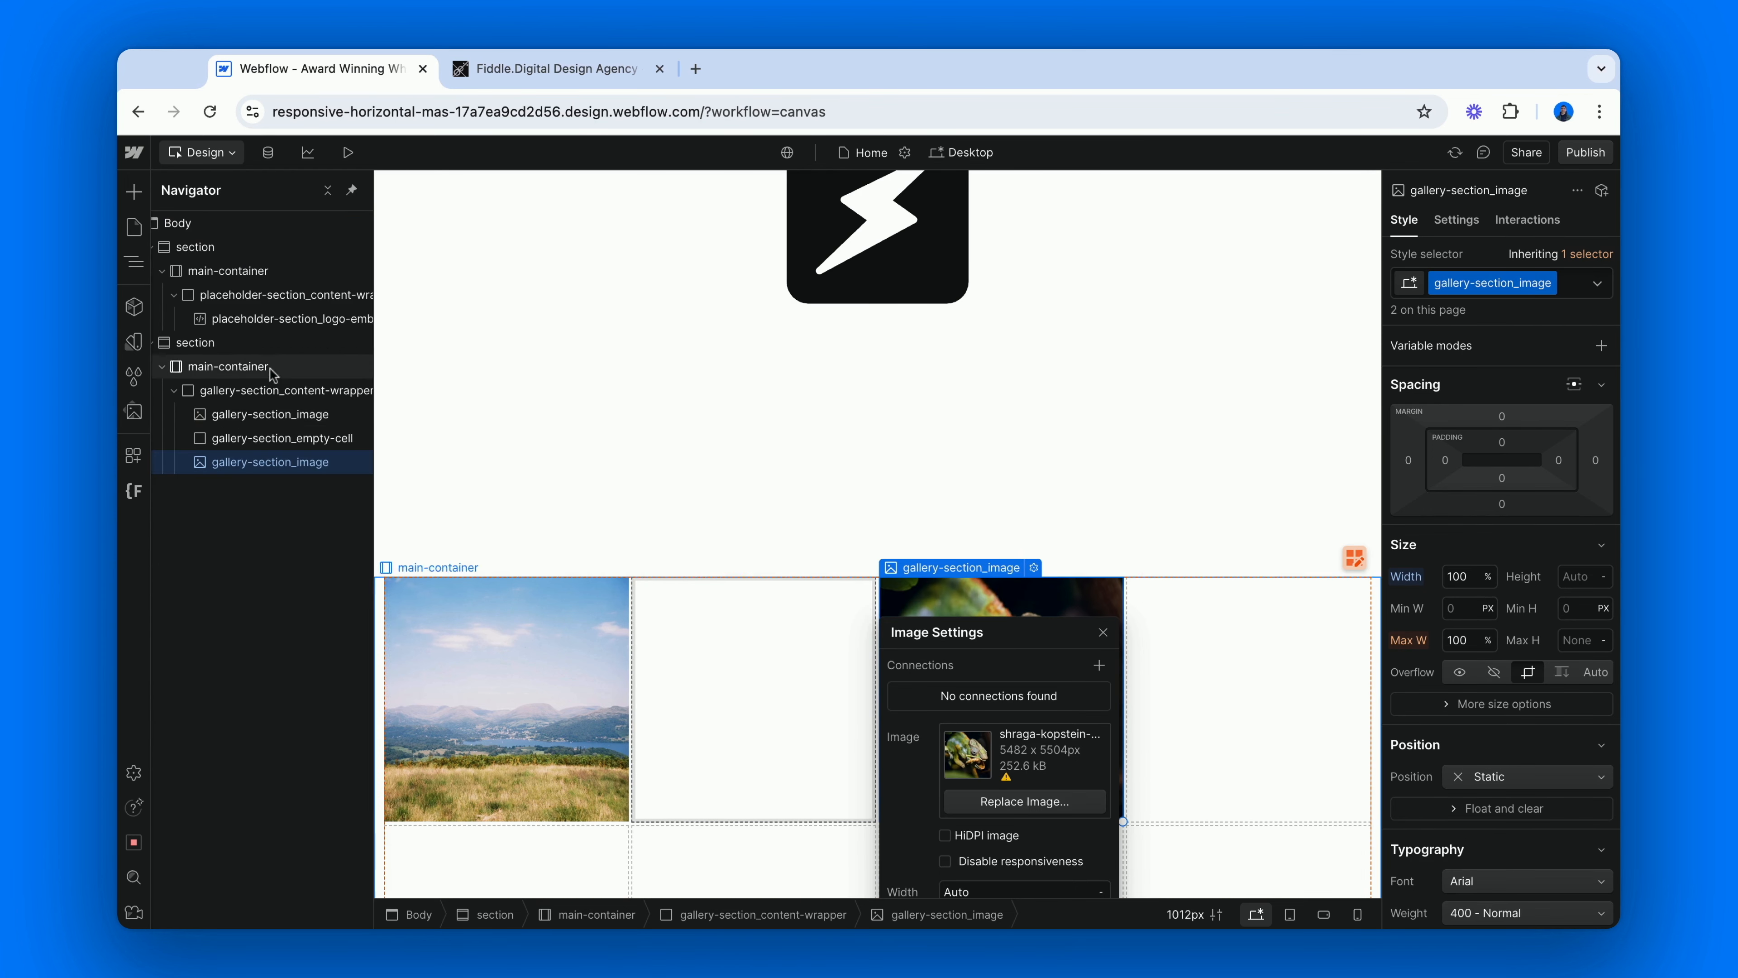
Insert a Div Block in gallery-section_content-wrapper as the first row's fourth cell and apply the gallery-section_empty-cell class.
{"action": "left_click", "coordinate": [257, 397]}
{"action": "key", "text": "super+e"}
{"action": "type", "text": "di"}
{"action": "key", "text": "Return"}
{"action": "key", "text": "super+Return"}
{"action": "type", "text": "empty"}
{"action": "key", "text": "Down"}
{"action": "key", "text": "Return"}
Start the second grid row with a Div Block in gallery-section_content-wrapper that uses the gallery-section_empty-cell class.
{"action": "left_click", "coordinate": [239, 395]}
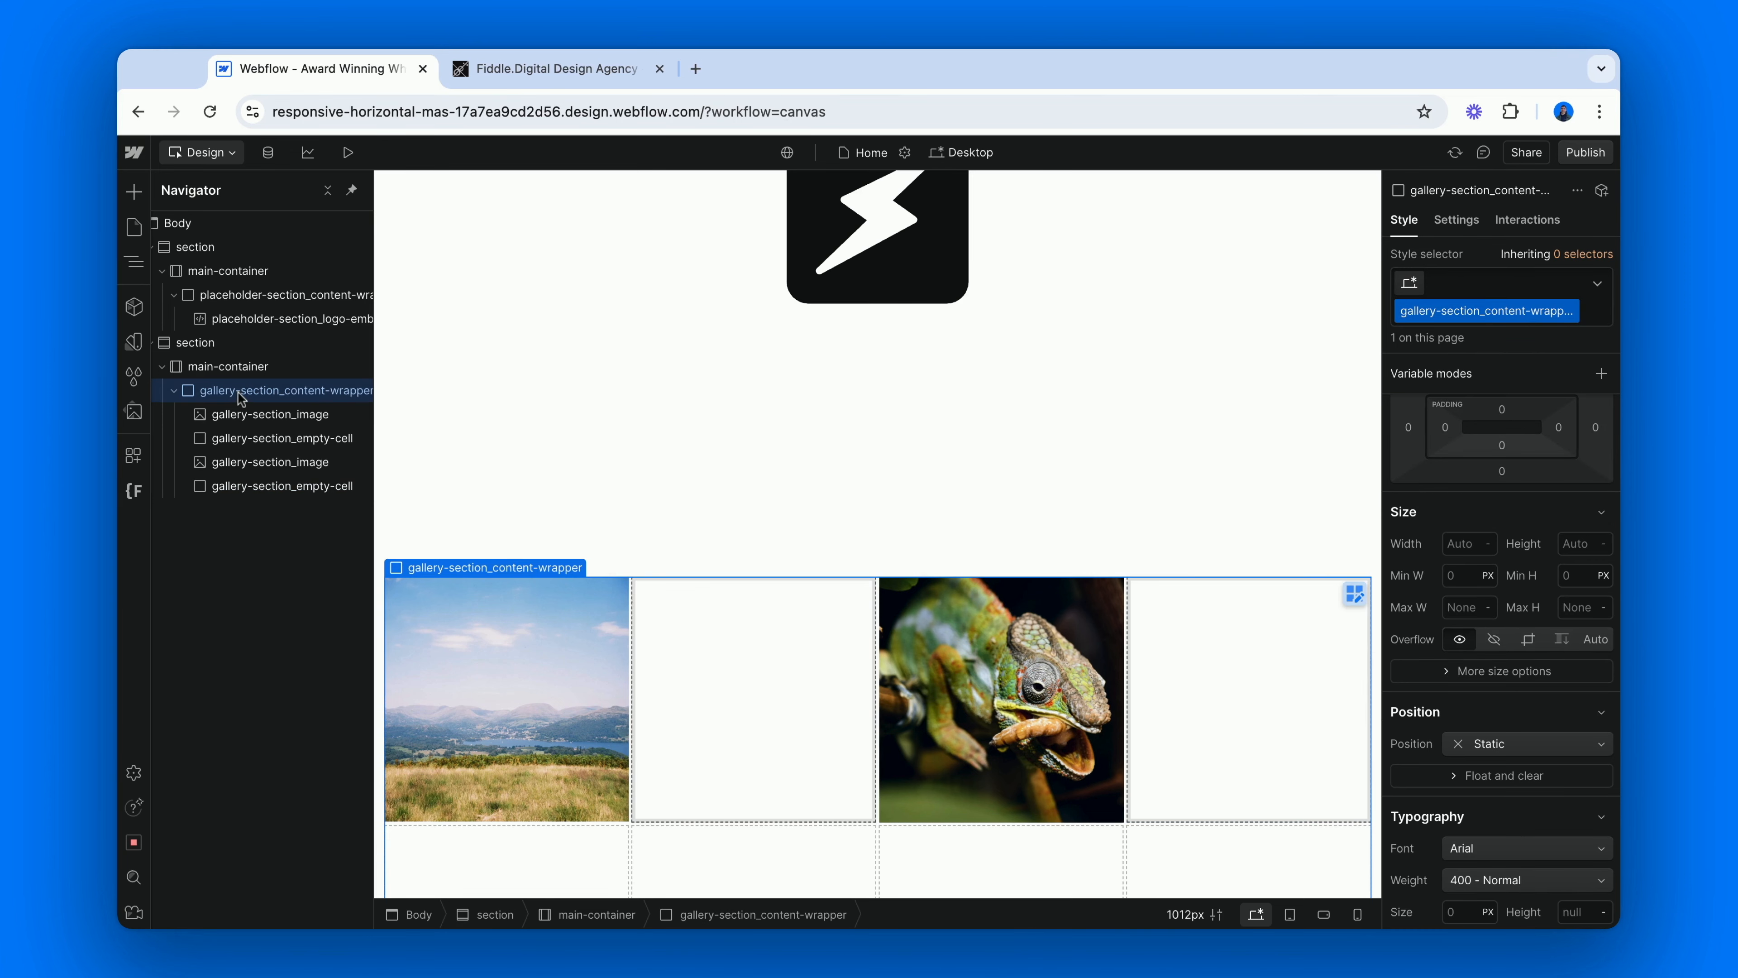
{"action": "key", "text": "super+e"}
{"action": "type", "text": "di"}
{"action": "key", "text": "Return"}
{"action": "key", "text": "super+Return"}
{"action": "type", "text": "empty"}
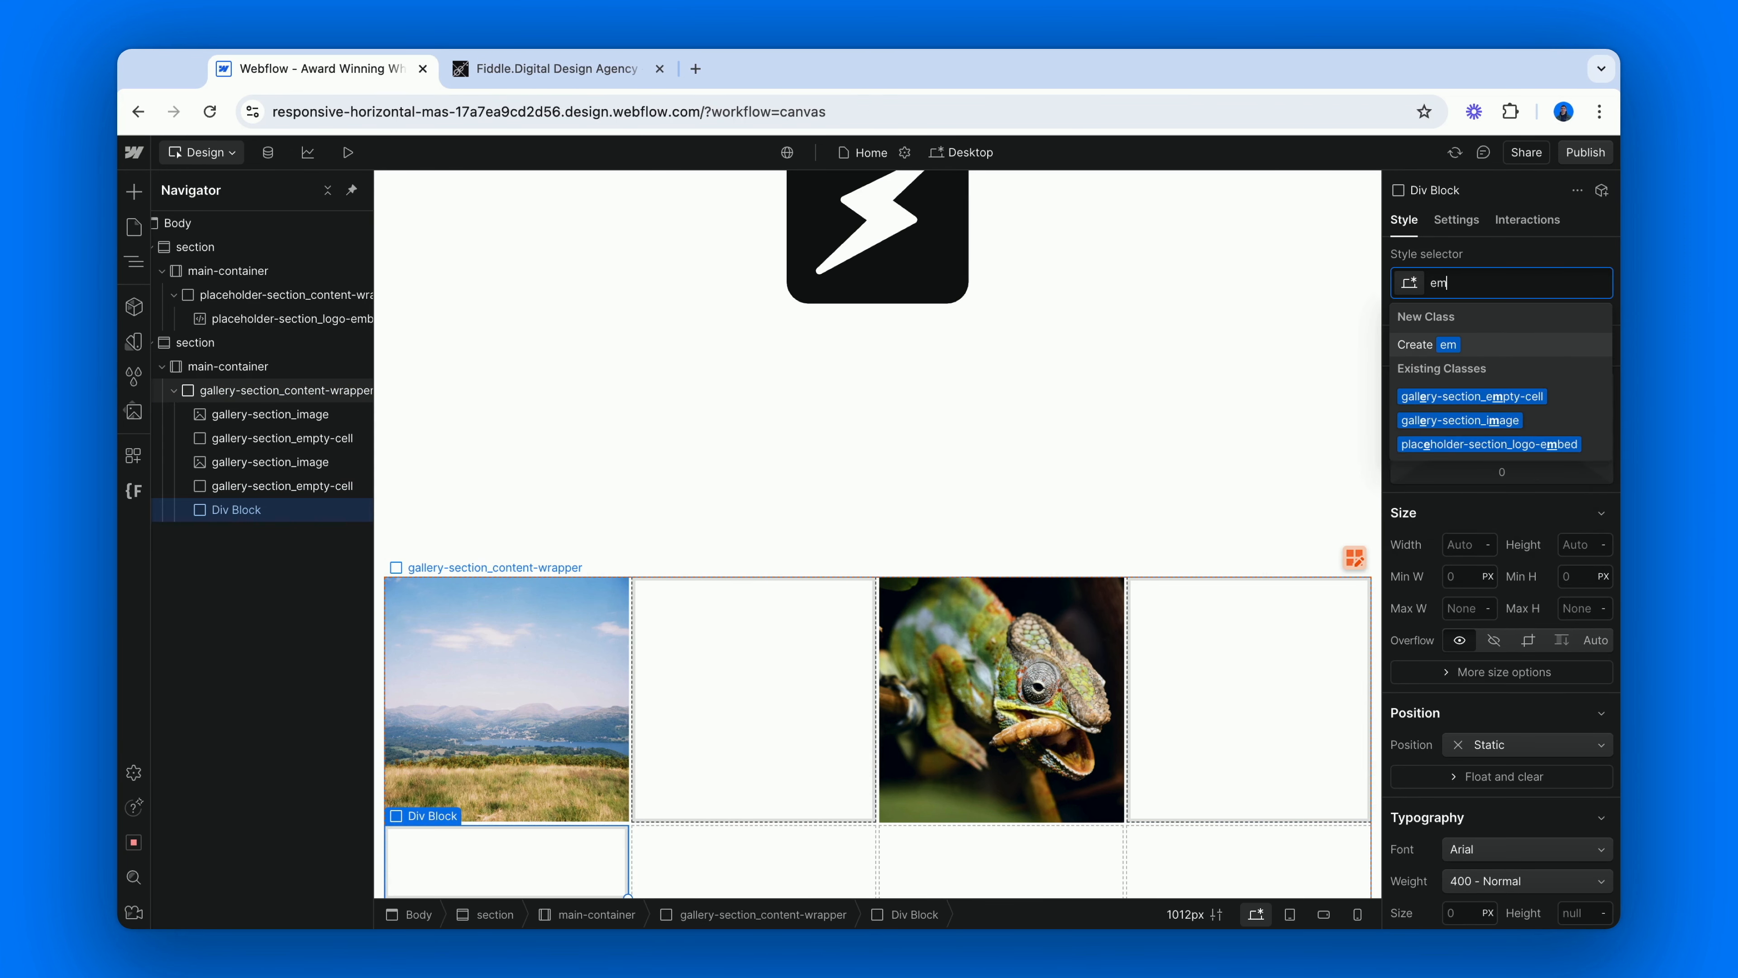
{"action": "key", "text": "Down"}
{"action": "key", "text": "Return"}
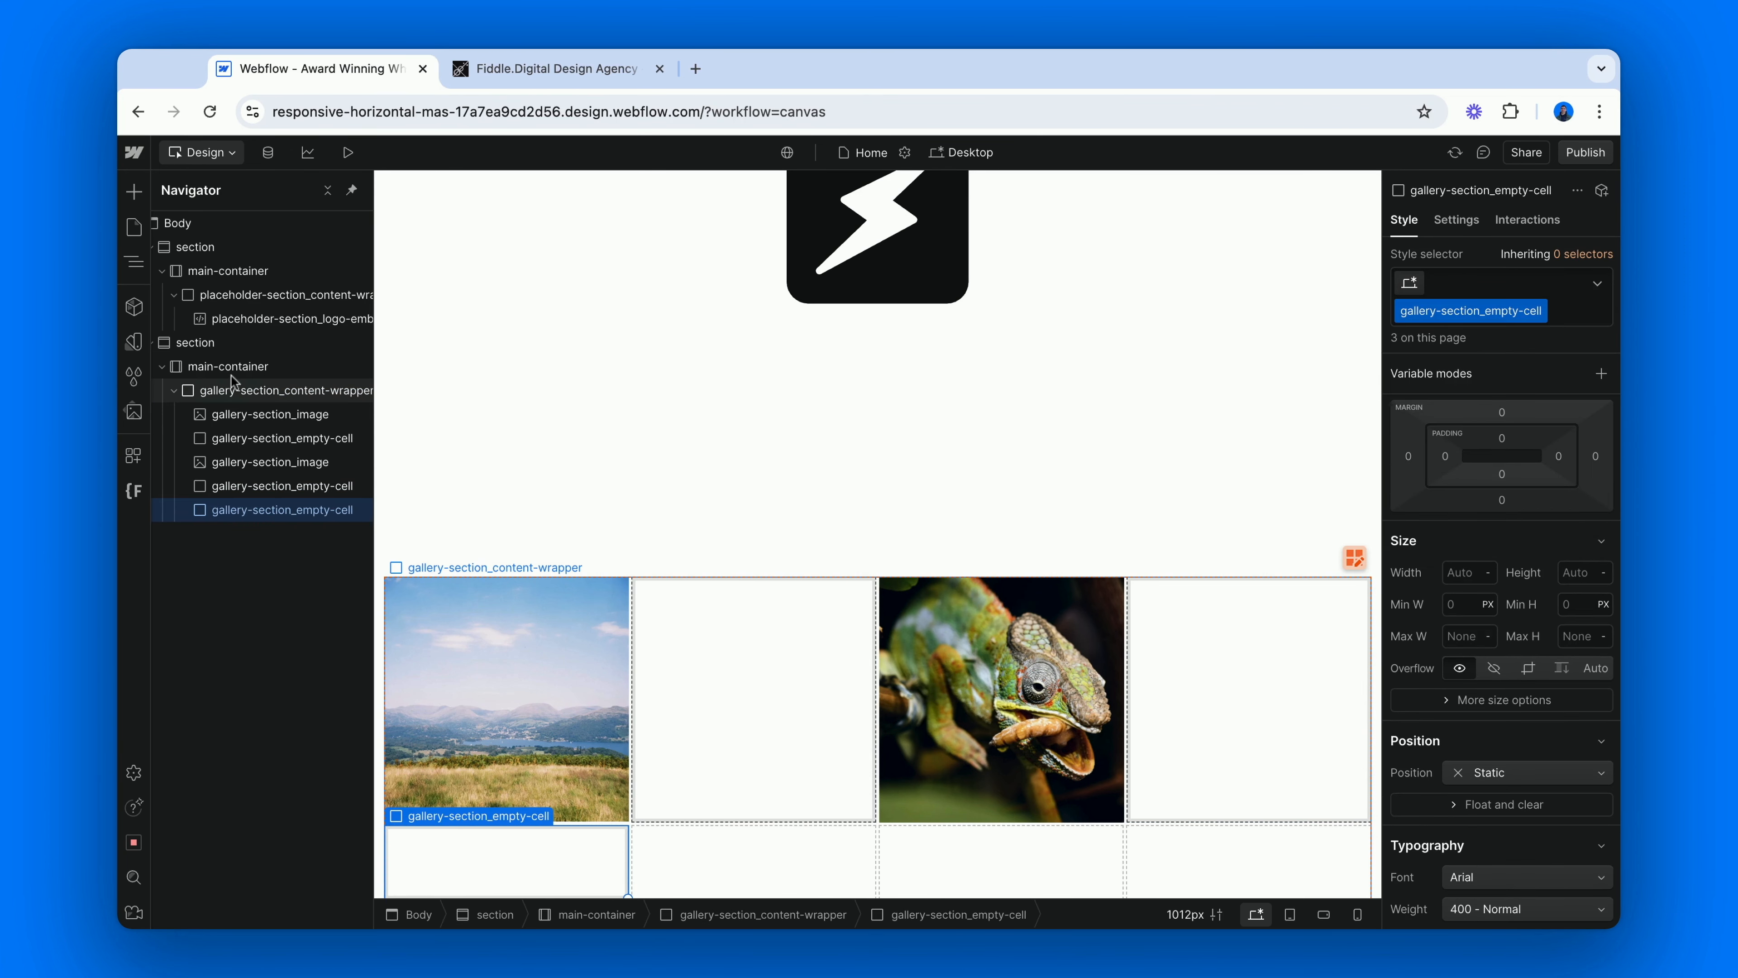
Add an Image with class gallery-section_image, followed by a Div Block with class gallery-section_empty-cell, to the second grid row.
{"action": "left_click", "coordinate": [239, 387]}
{"action": "key", "text": "super+e"}
{"action": "type", "text": "im"}
{"action": "key", "text": "Return"}
{"action": "key", "text": "super+Return"}
{"action": "type", "text": "ima"}
{"action": "key", "text": "Down"}
{"action": "key", "text": "Down"}
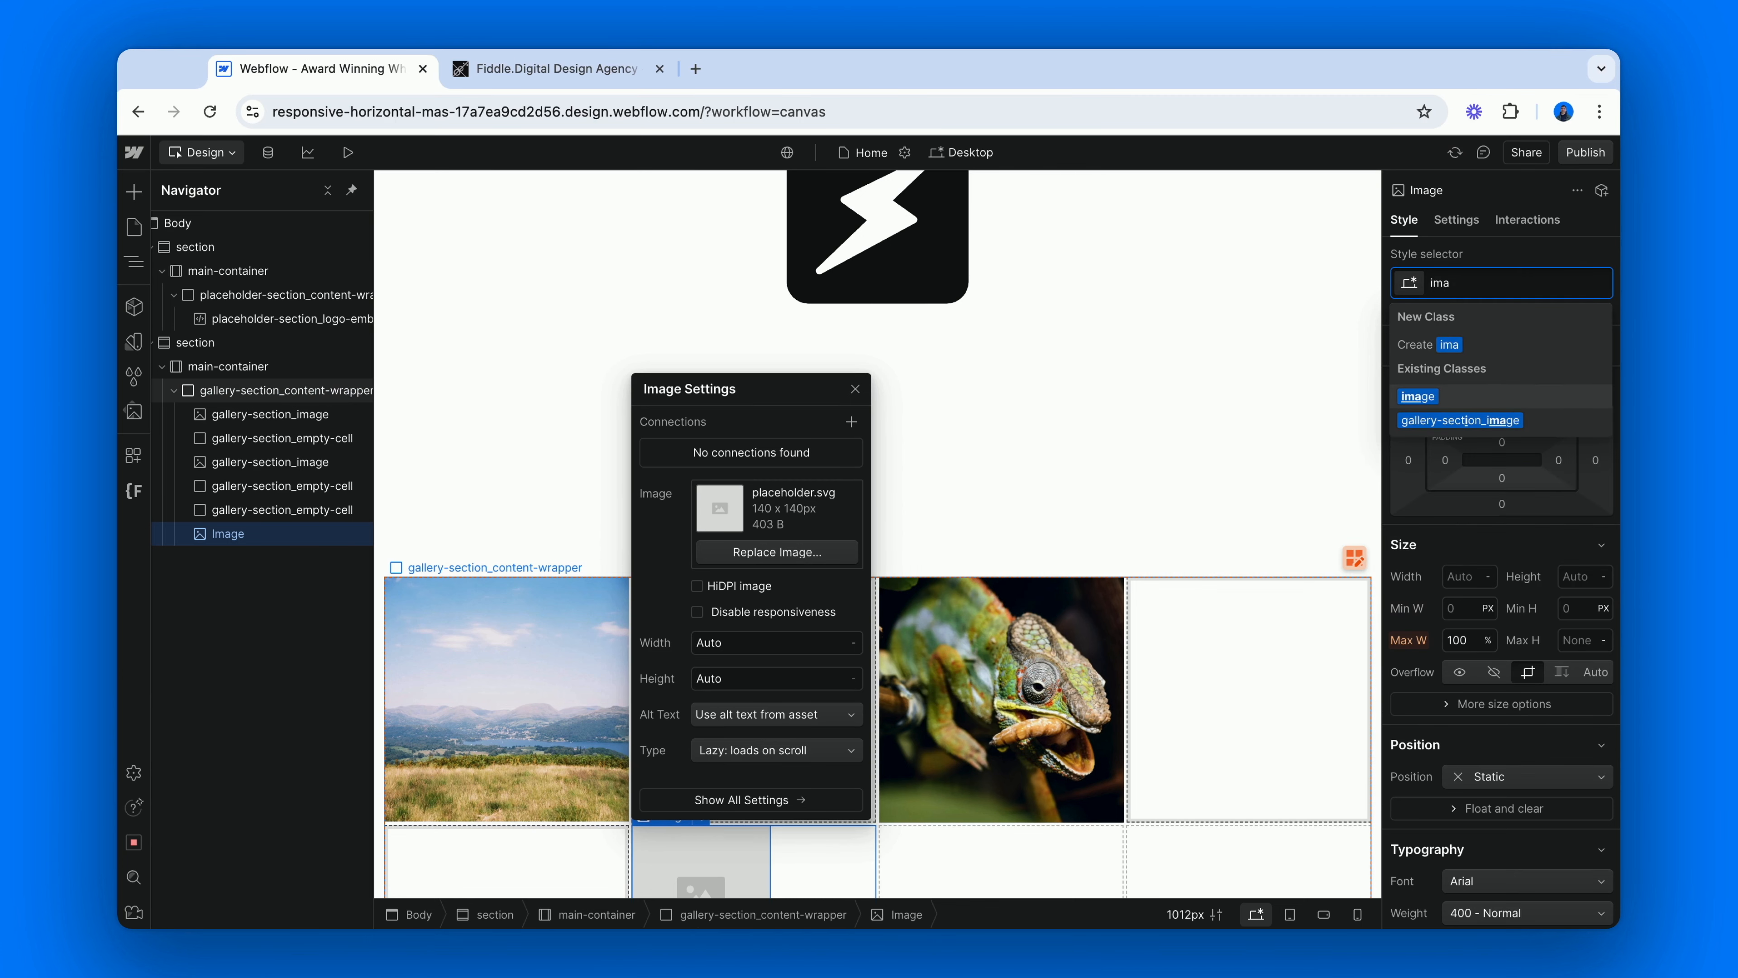
{"action": "key", "text": "Return"}
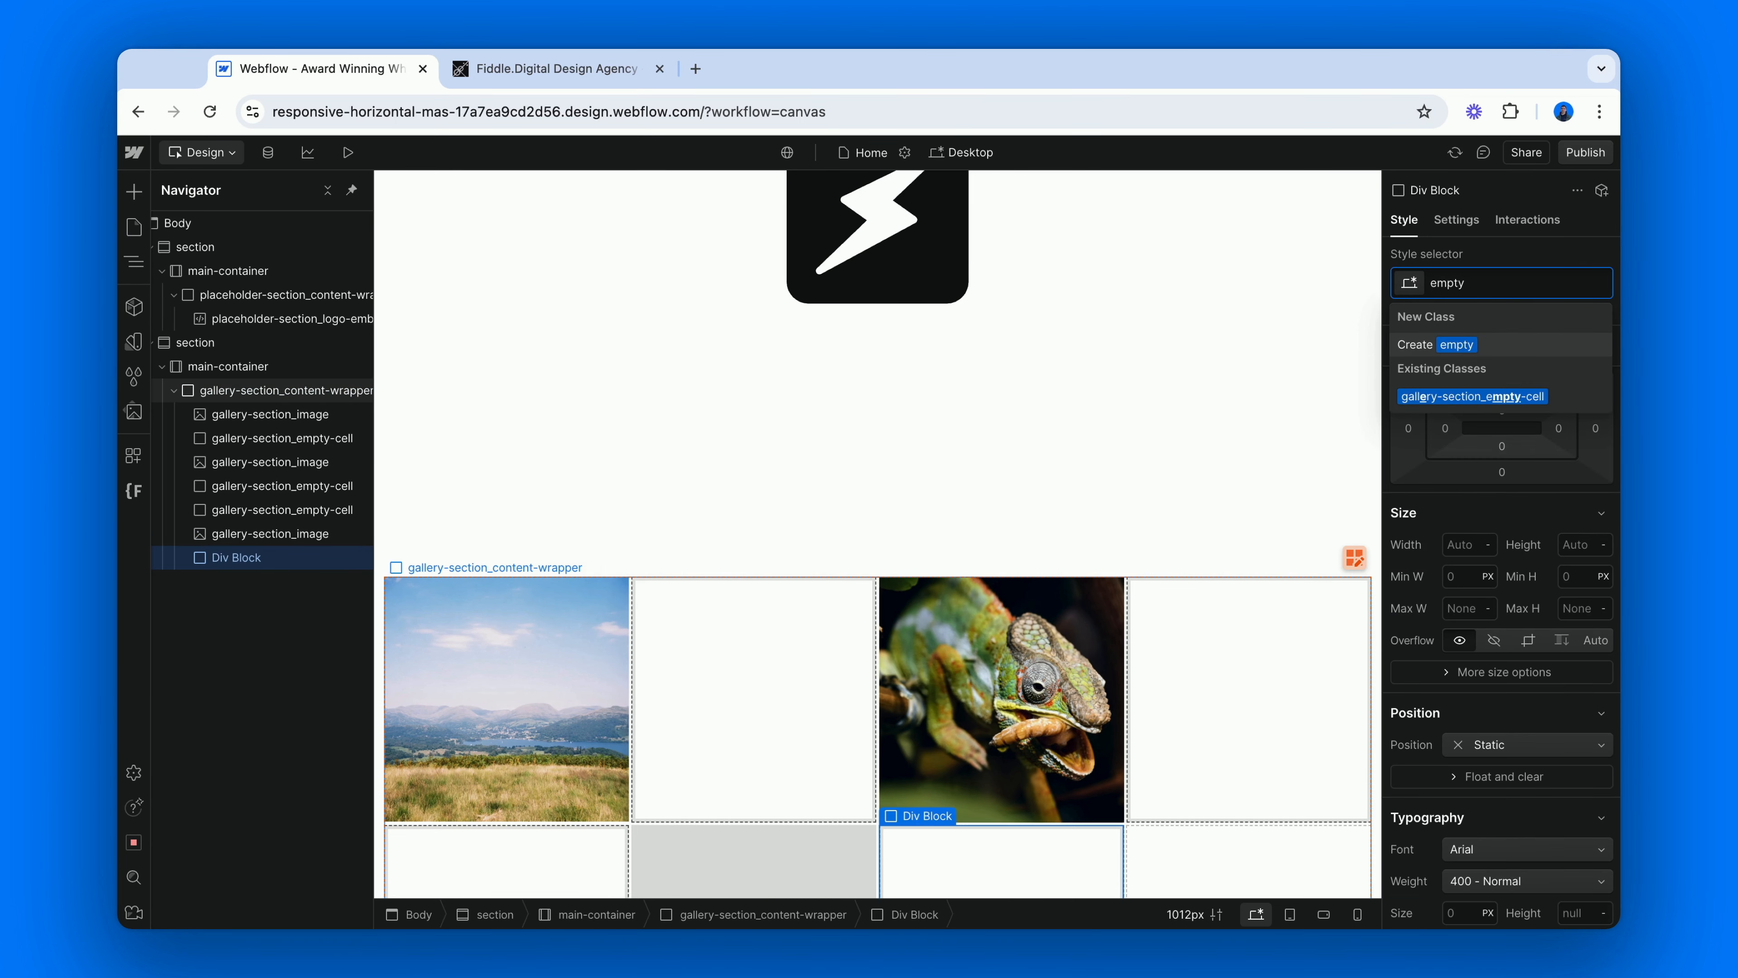
{"action": "key", "text": "Down"}
{"action": "key", "text": "Return"}
{"action": "key", "text": "Escape"}
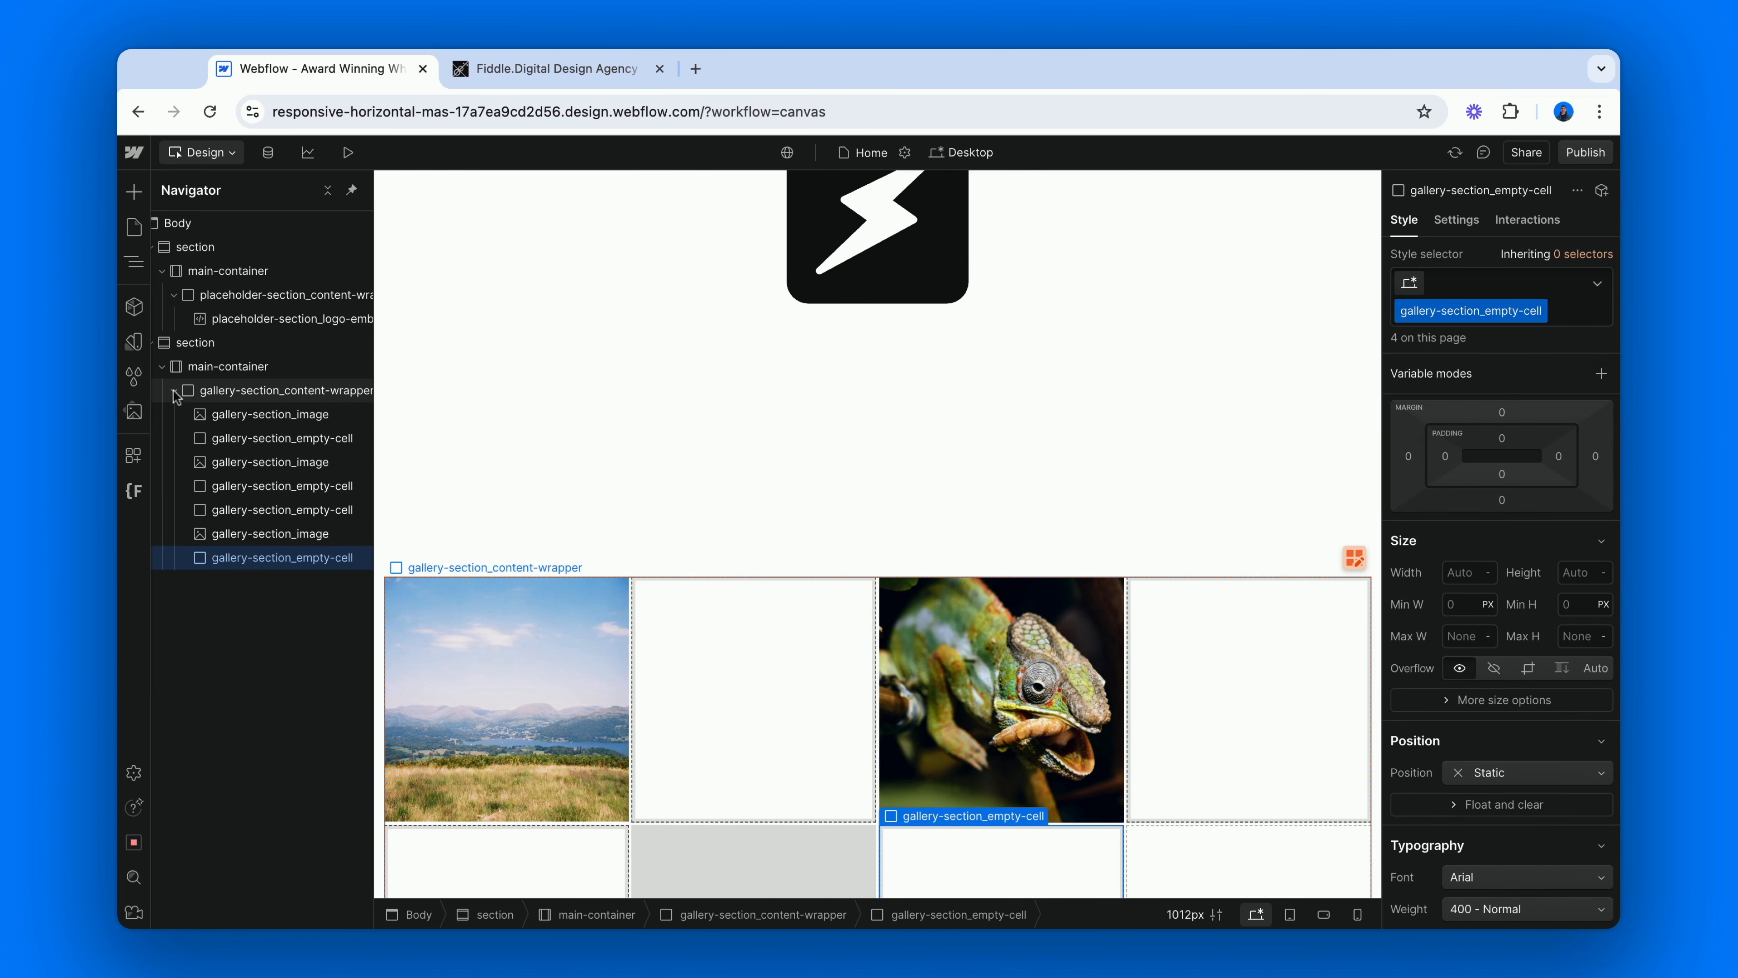
Insert an Image as the second row's fourth cell and give it the gallery-section_image class.
{"action": "left_click", "coordinate": [214, 391]}
{"action": "key", "text": "super+e"}
{"action": "type", "text": "im"}
{"action": "key", "text": "Return"}
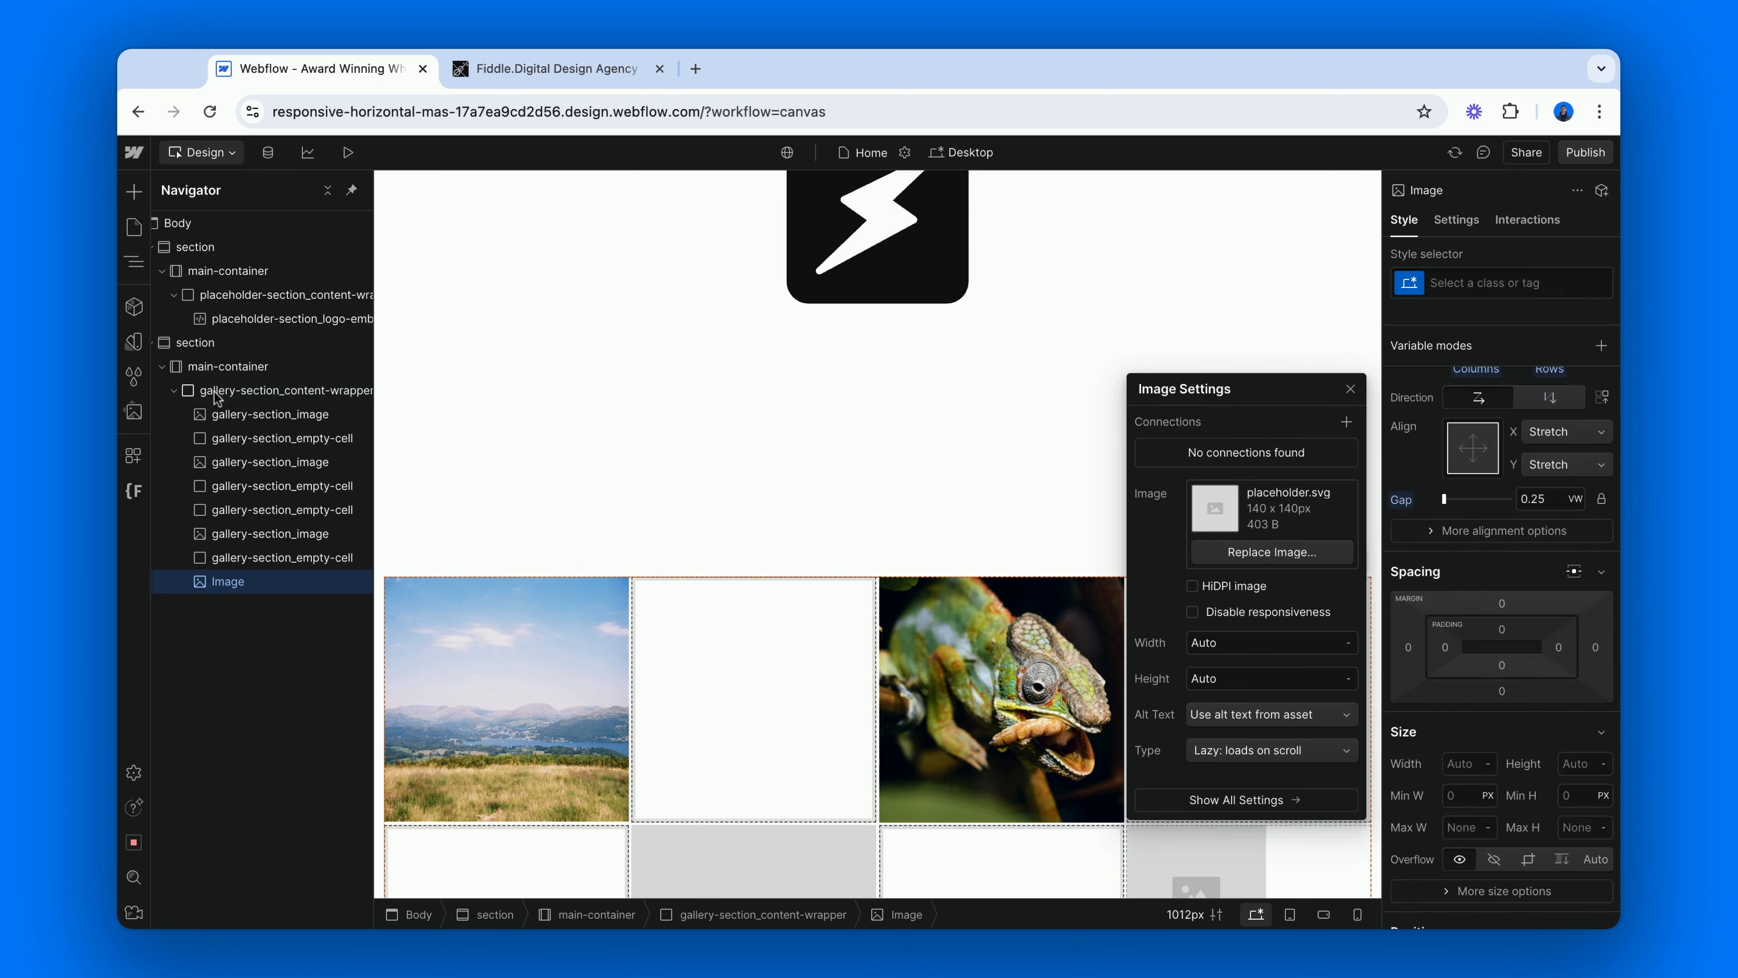
{"action": "key", "text": "super+Return"}
{"action": "type", "text": "ima"}
{"action": "key", "text": "Down"}
{"action": "key", "text": "Down"}
{"action": "key", "text": "Return"}
{"action": "key", "text": "Escape"}
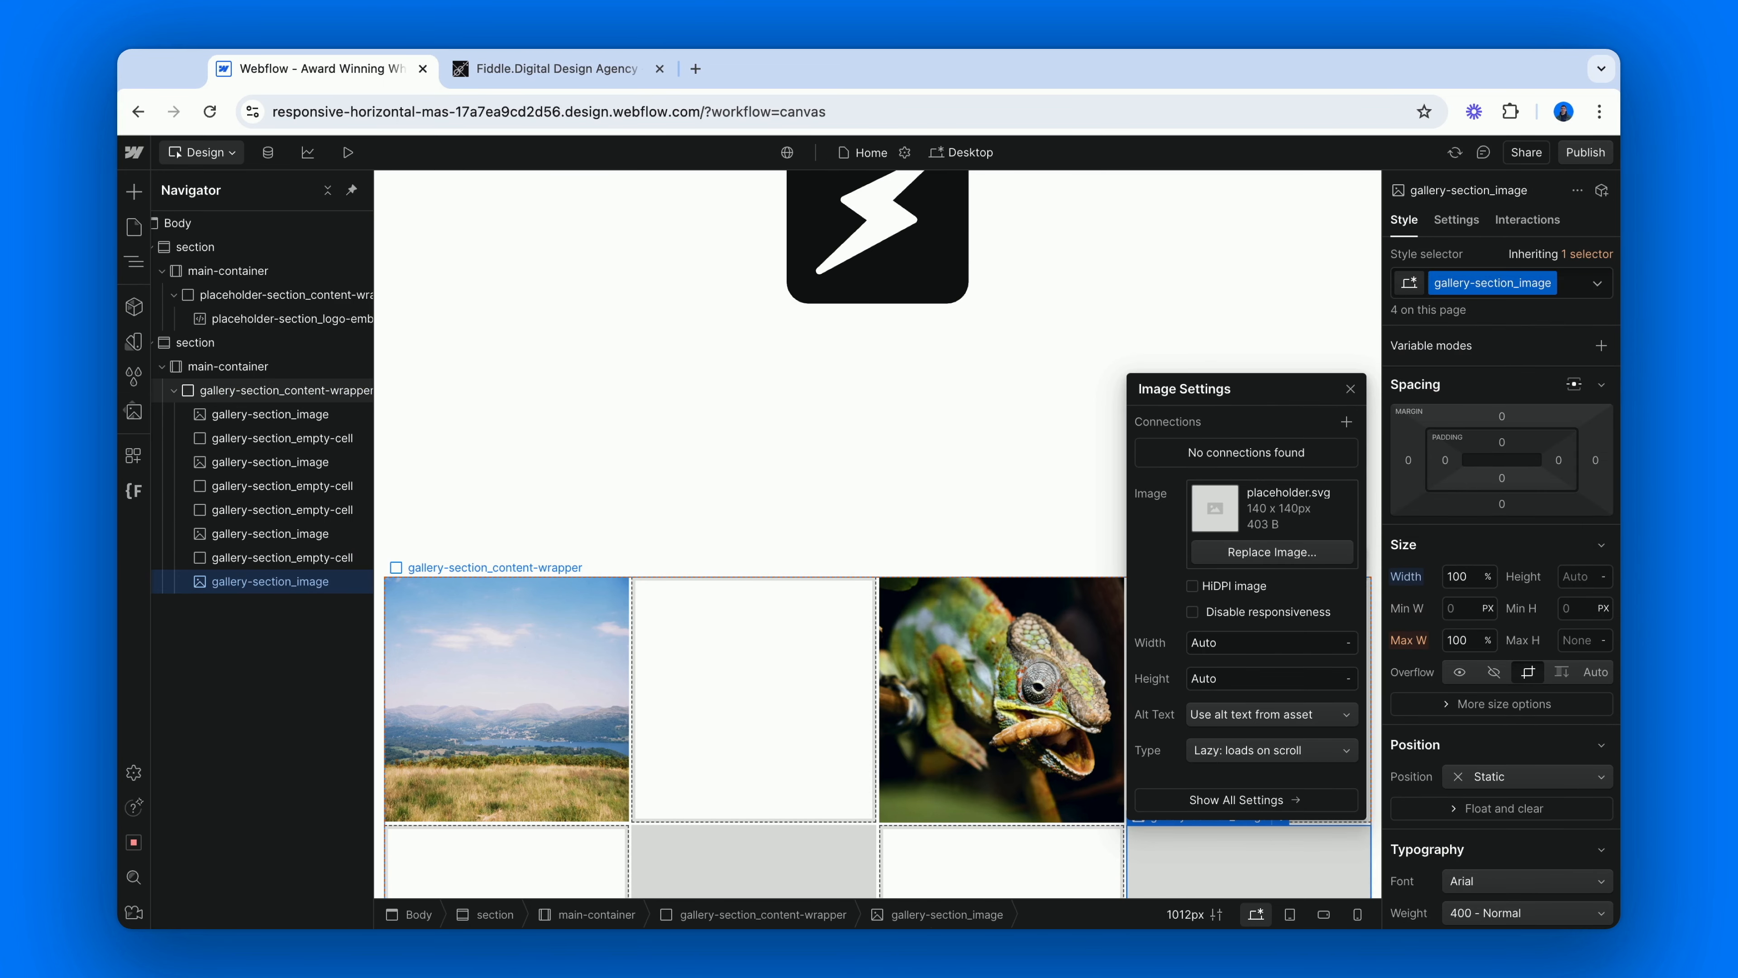
Start the third grid row with an Image in gallery-section_content-wrapper that uses the gallery-section_image class.
{"action": "scroll", "coordinate": [740, 555], "scroll_direction": "down", "scroll_amount": 3}
{"action": "left_click", "coordinate": [327, 389]}
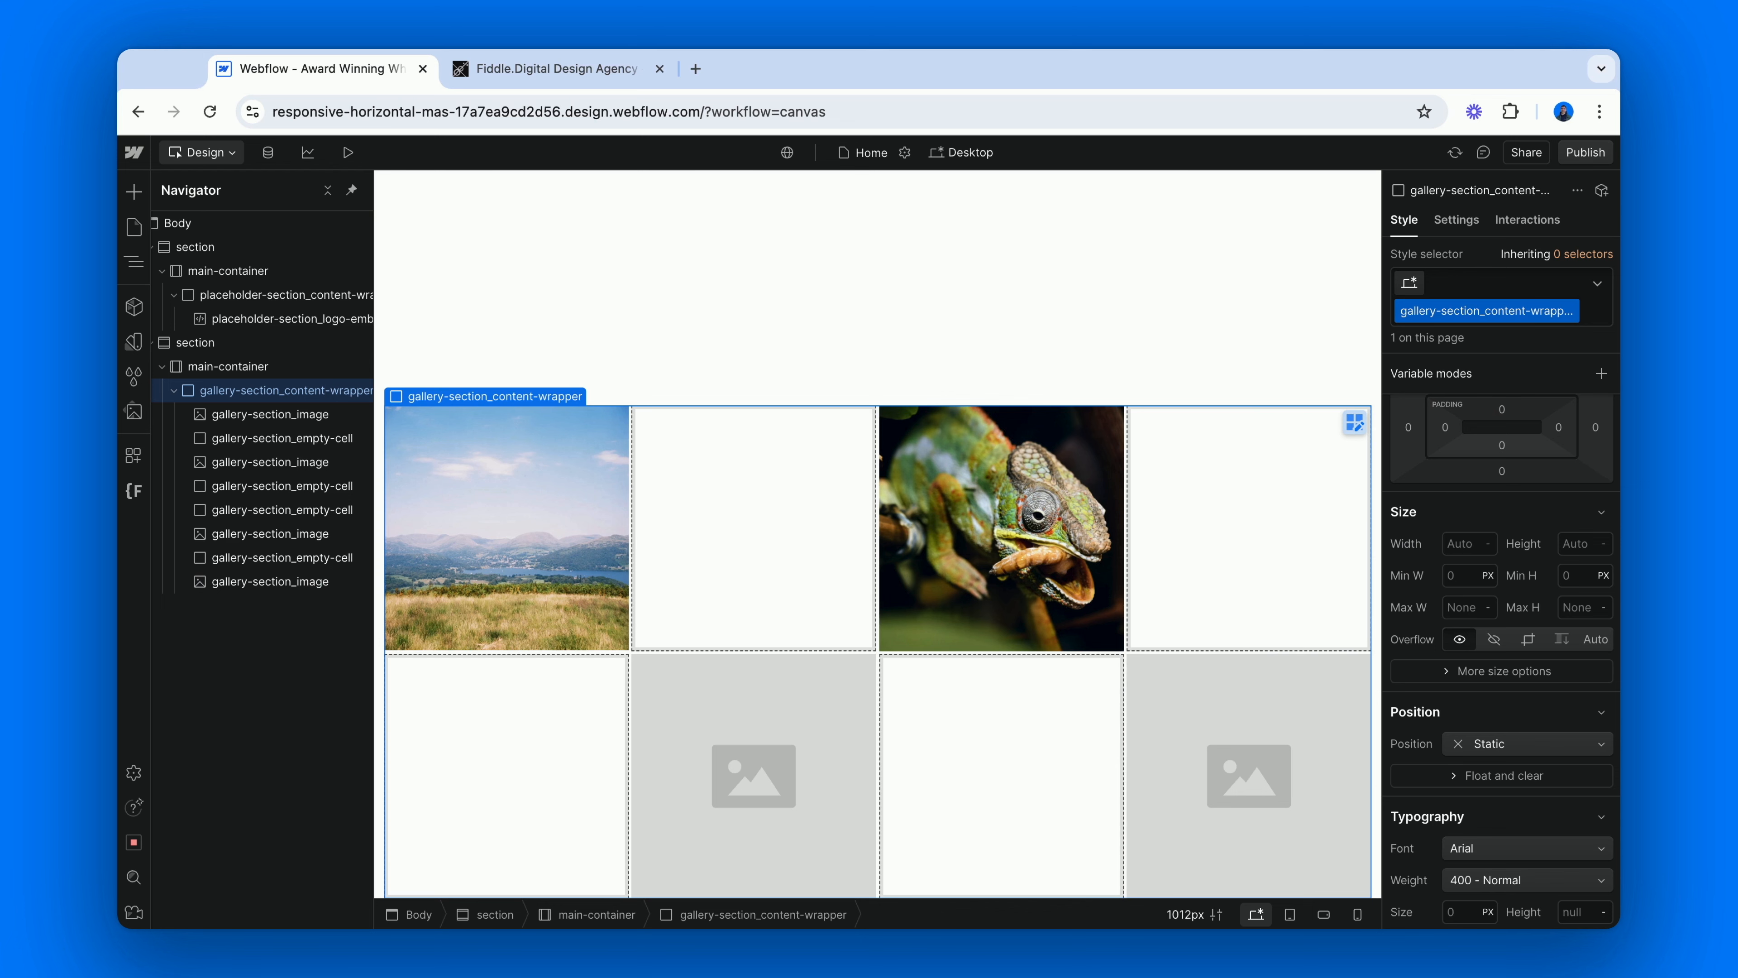
{"action": "key", "text": "super+e"}
{"action": "type", "text": "im"}
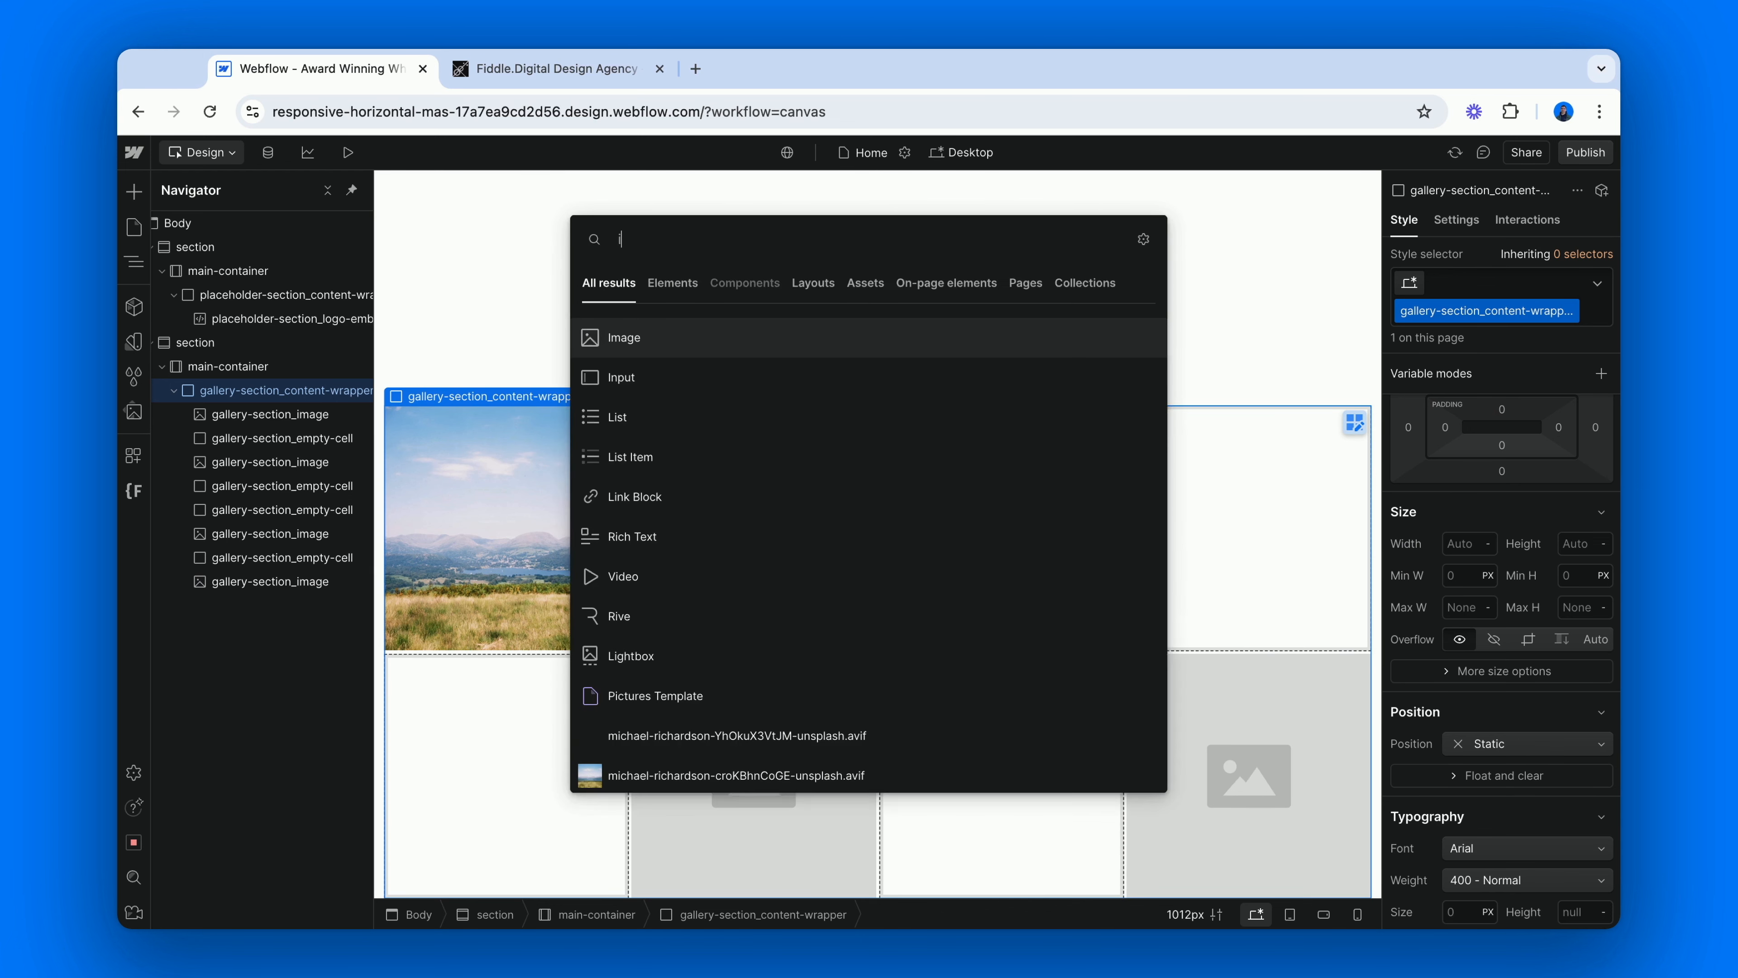
{"action": "key", "text": "Return"}
{"action": "key", "text": "super+Return"}
{"action": "type", "text": "ima"}
{"action": "key", "text": "Down"}
{"action": "key", "text": "Down"}
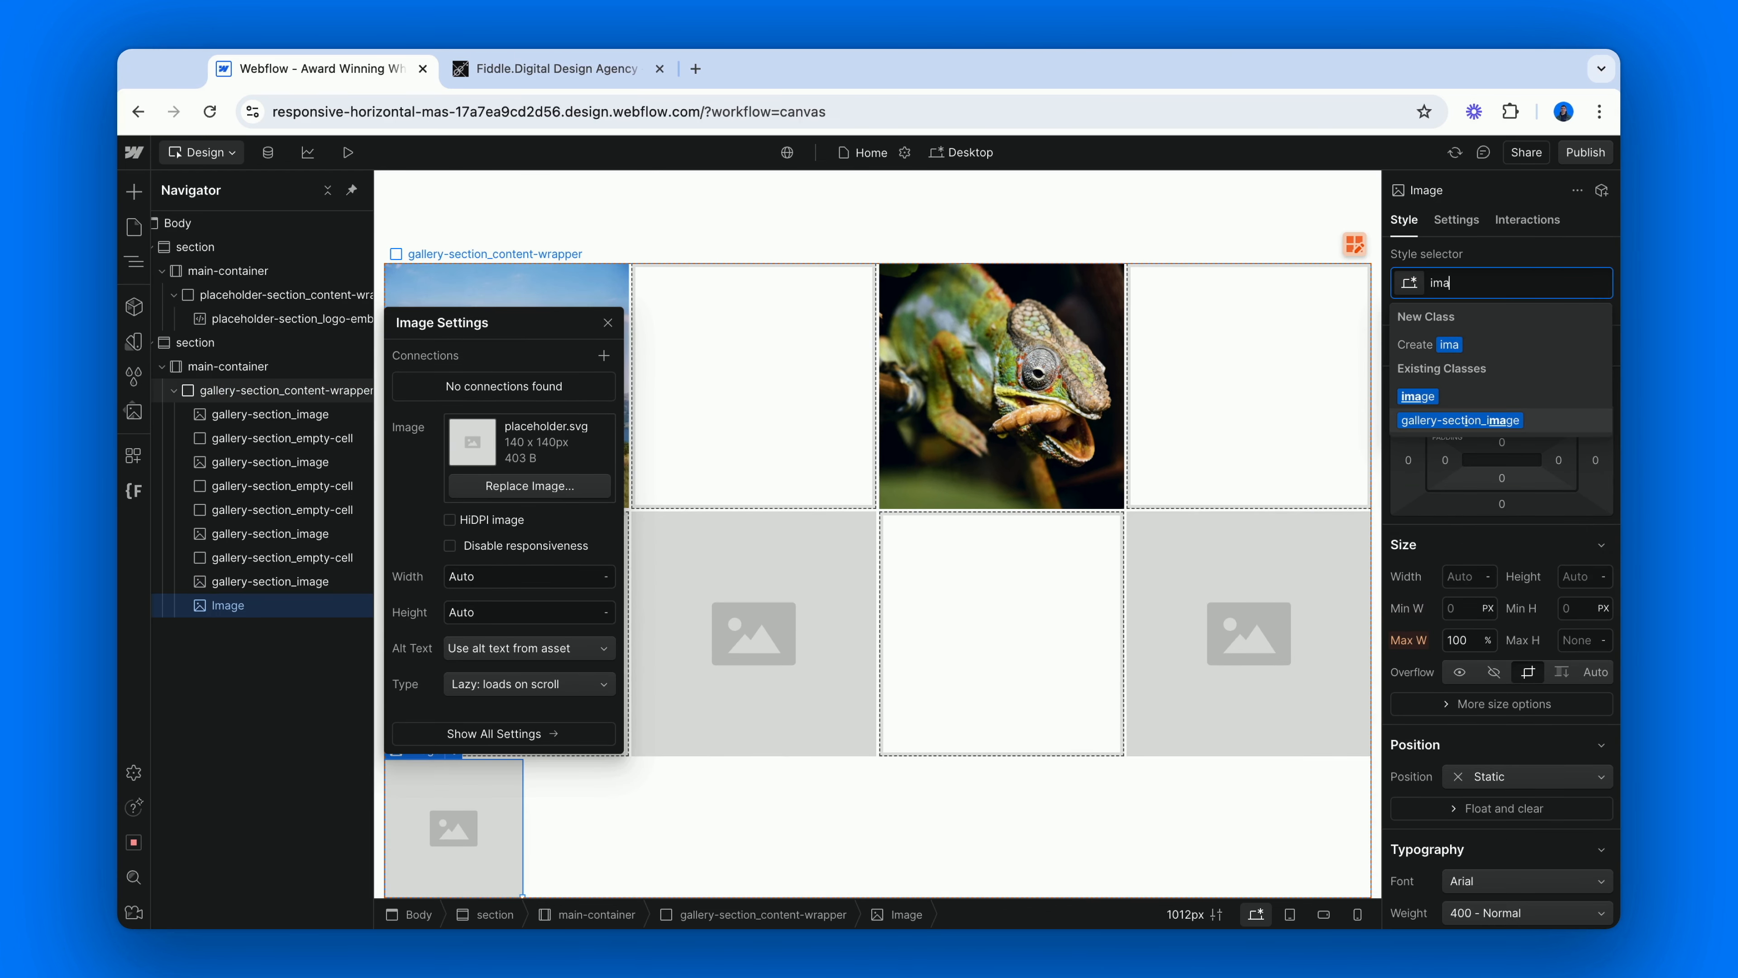
{"action": "key", "text": "Return"}
Insert a Div Block with class gallery-section_empty-cell after the third row's image and duplicate it twice.
{"action": "left_click", "coordinate": [310, 393]}
{"action": "key", "text": "super+e"}
{"action": "type", "text": "div"}
{"action": "key", "text": "Return"}
{"action": "key", "text": "super+Return"}
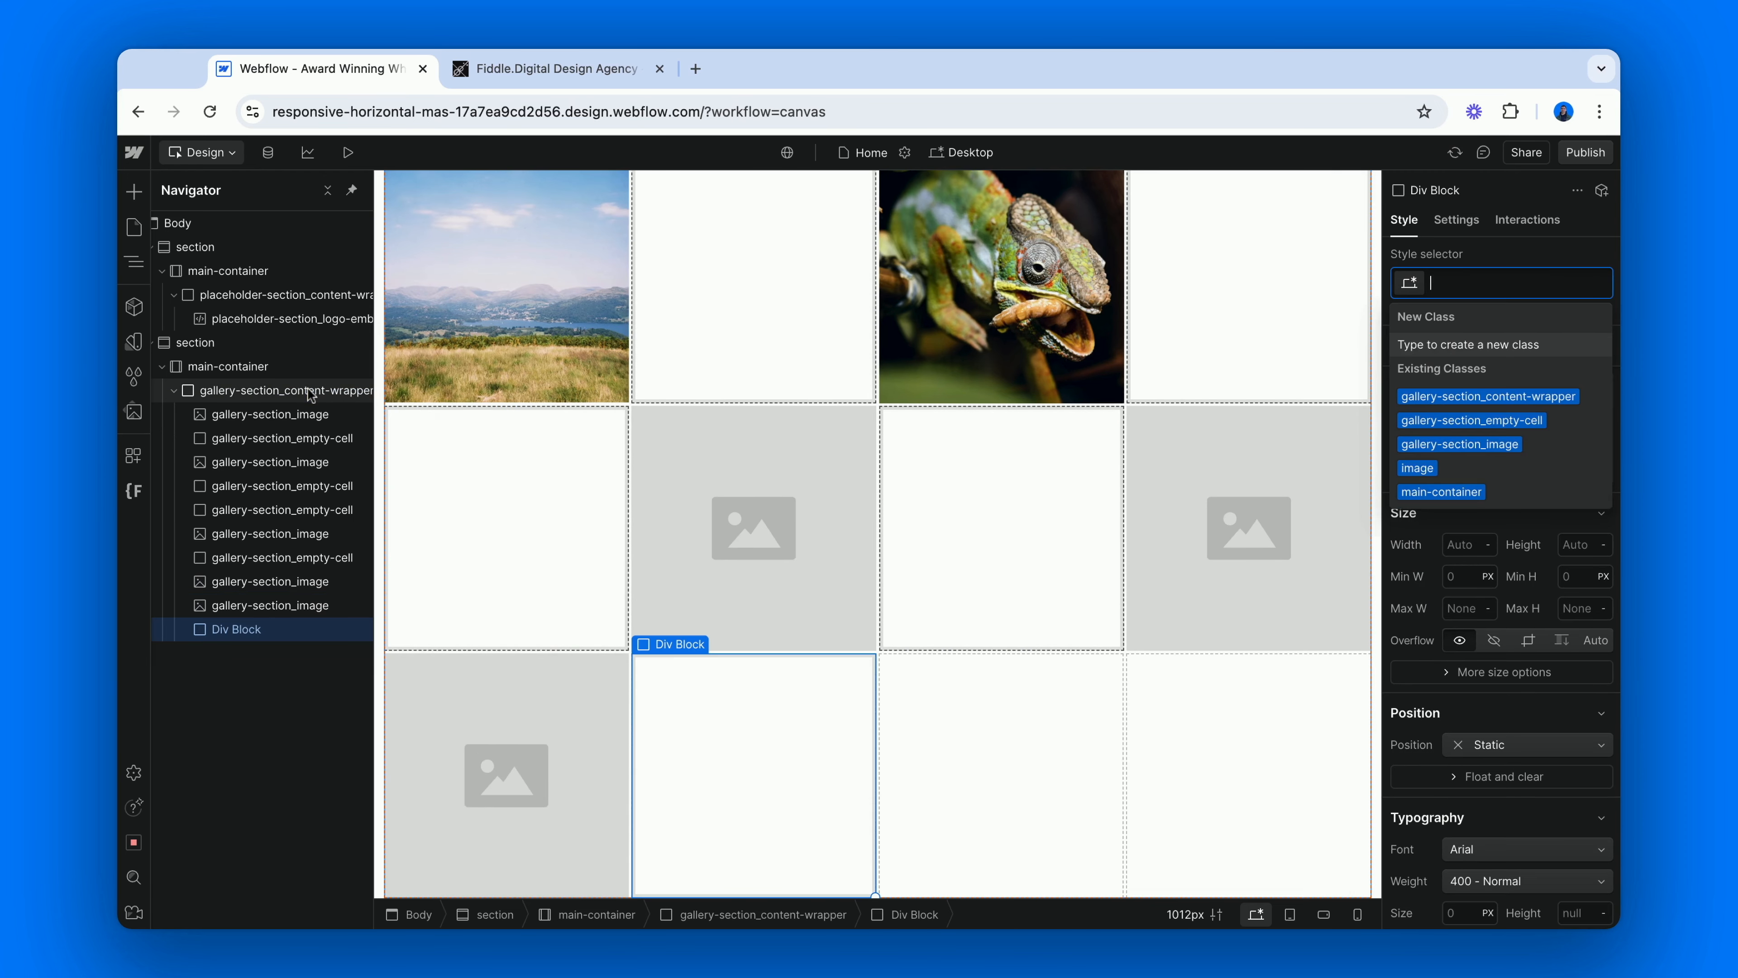
{"action": "type", "text": "emp"}
{"action": "key", "text": "Down"}
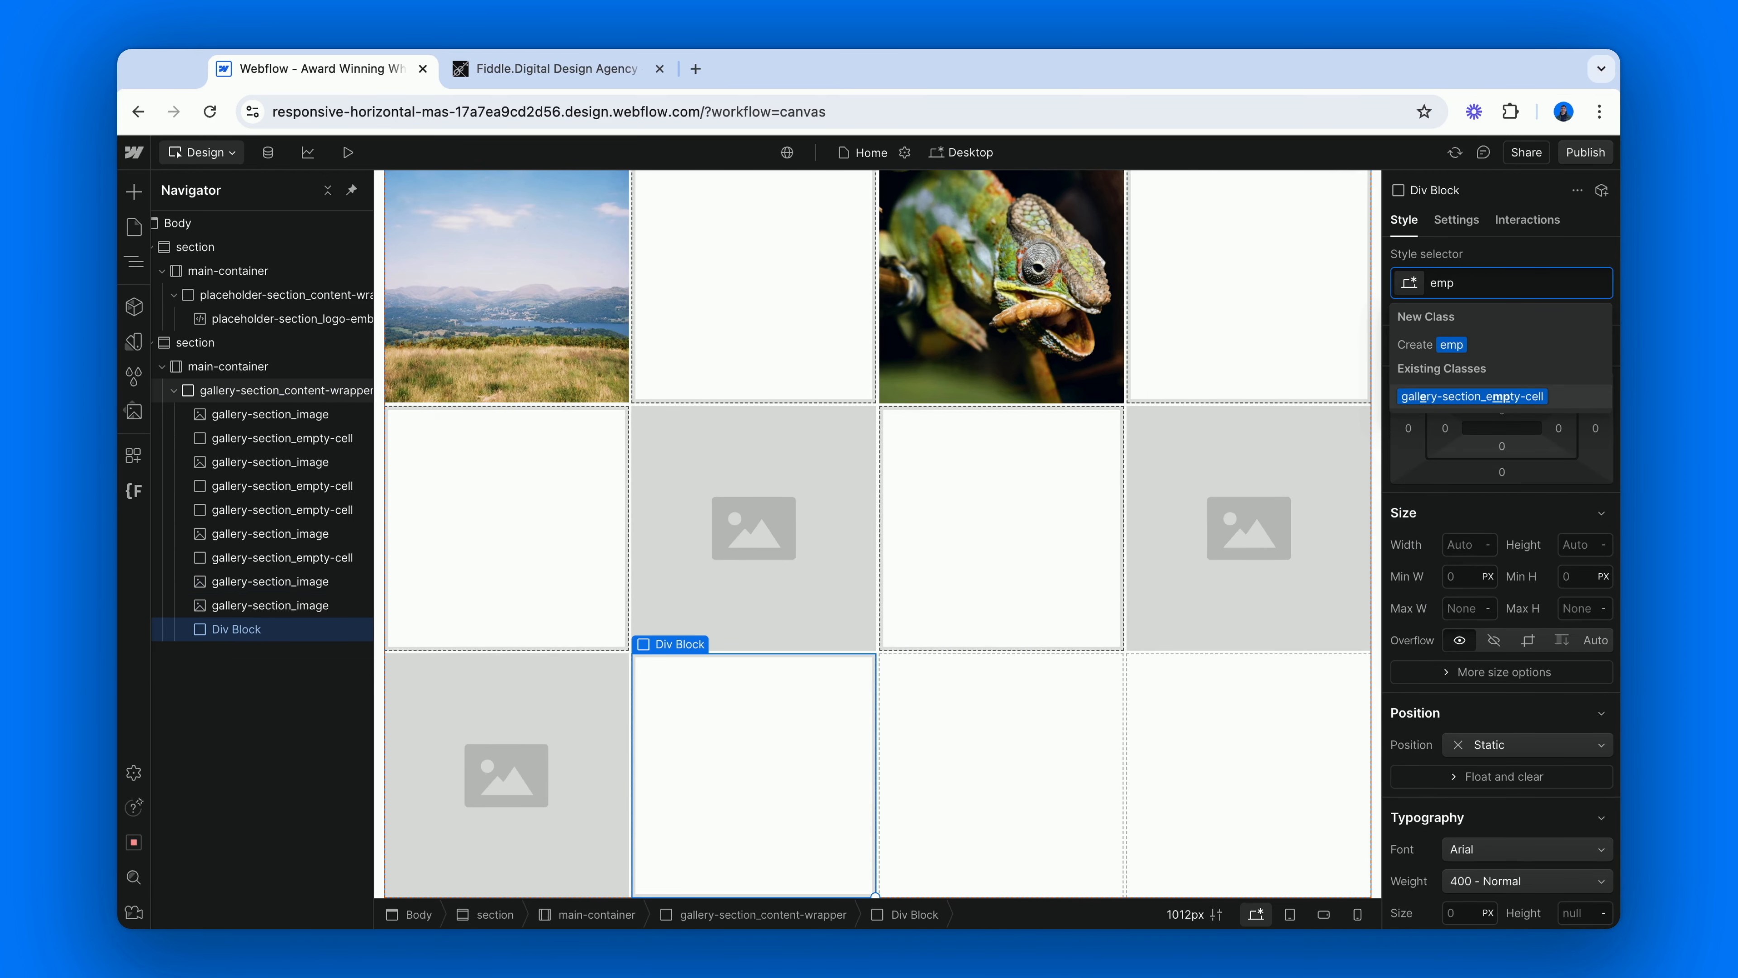
{"action": "key", "text": "Return"}
{"action": "key", "text": "super+d"}
{"action": "key", "text": "super+d"}
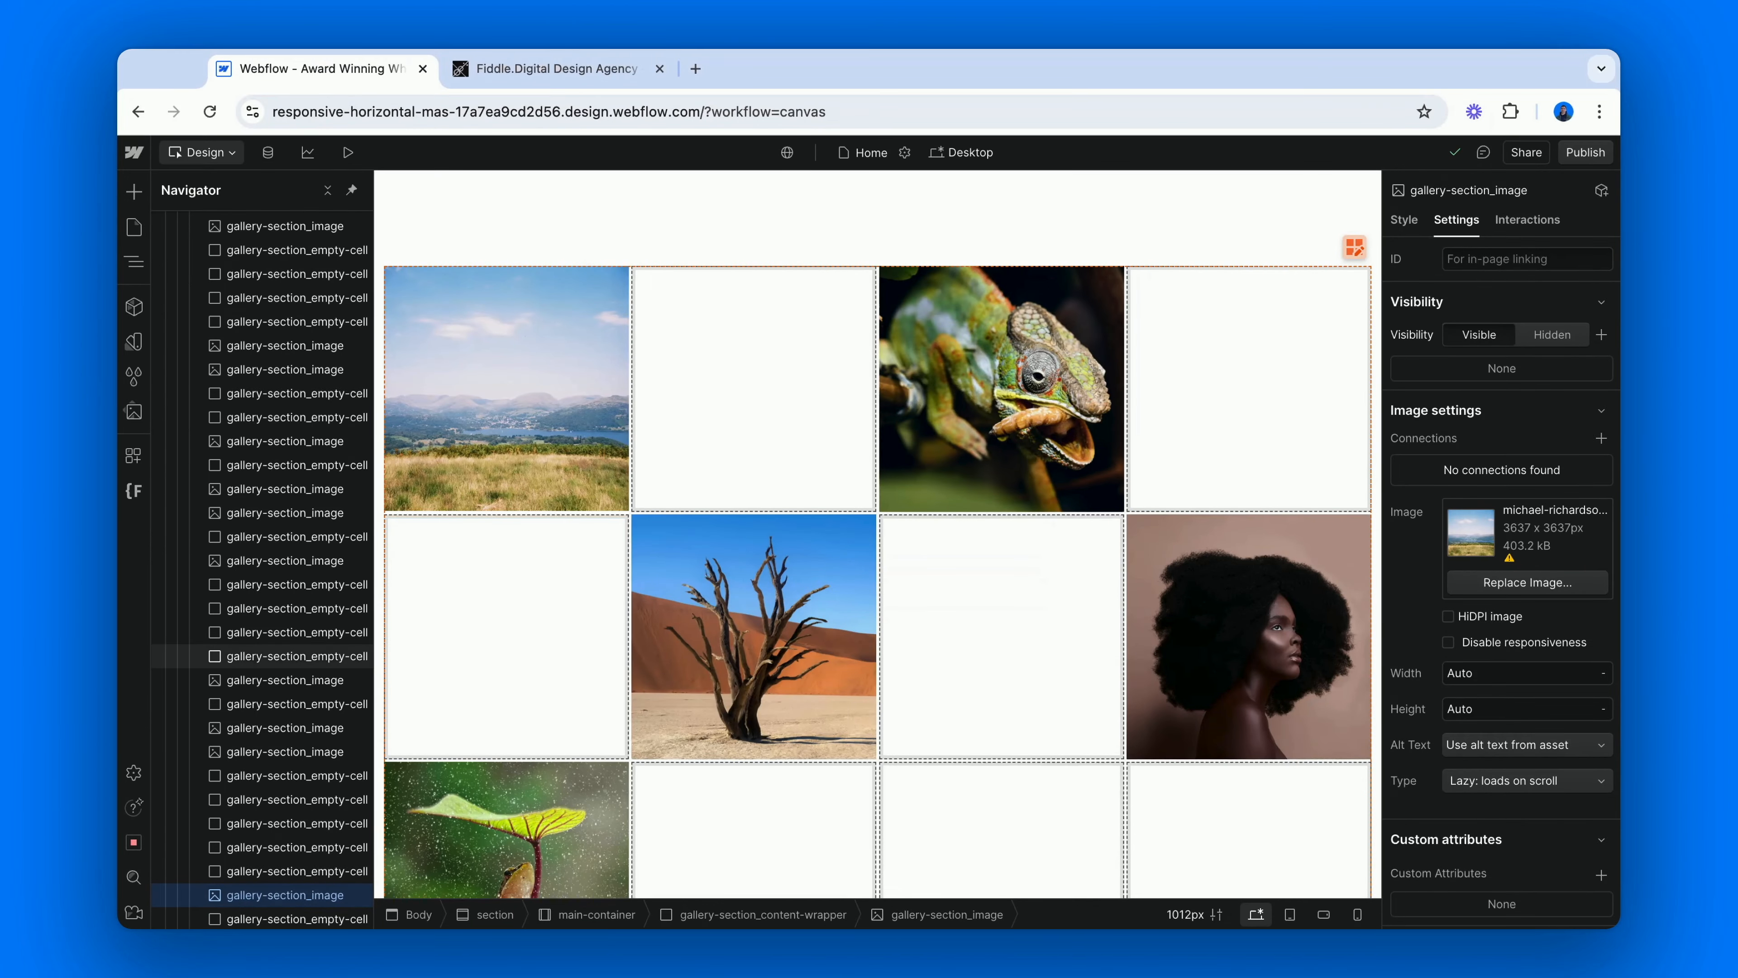
Review the whole gallery grid from the first row down, checking how photos and empty cells are distributed.
{"action": "scroll", "coordinate": [521, 603], "scroll_direction": "down", "scroll_amount": 3}
{"action": "scroll", "coordinate": [522, 602], "scroll_direction": "down", "scroll_amount": 8}
{"action": "scroll", "coordinate": [882, 534], "scroll_direction": "down", "scroll_amount": 12}
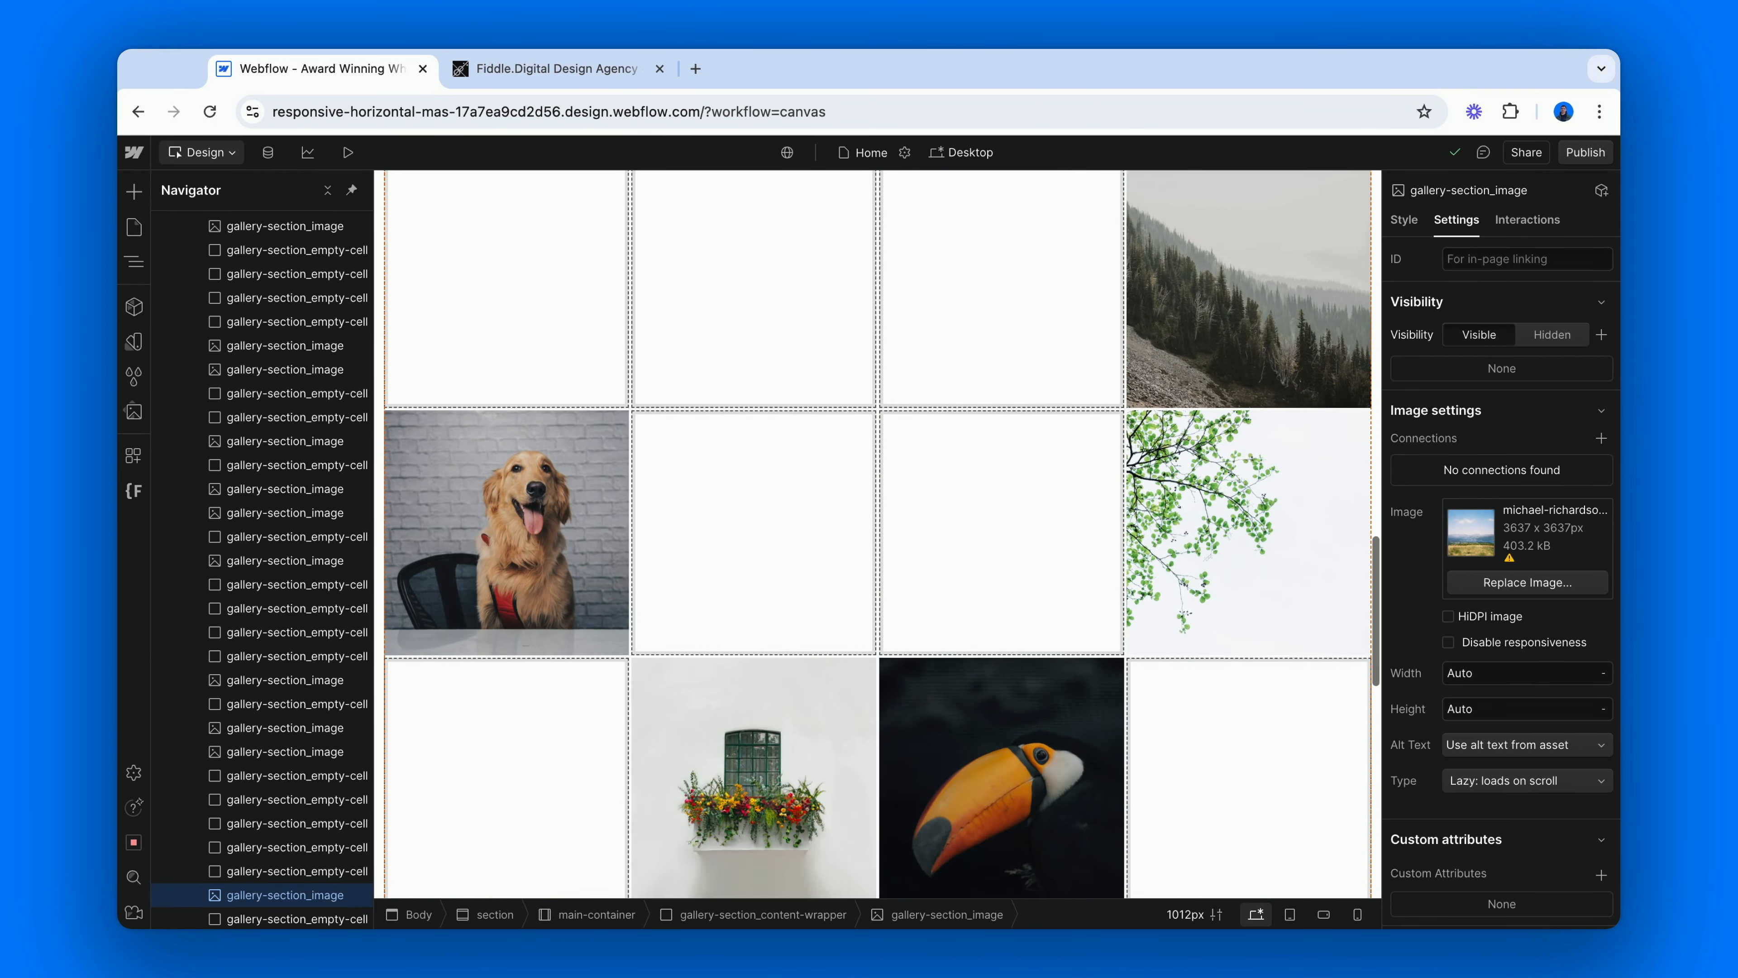
{"action": "scroll", "coordinate": [881, 534], "scroll_direction": "down", "scroll_amount": 12}
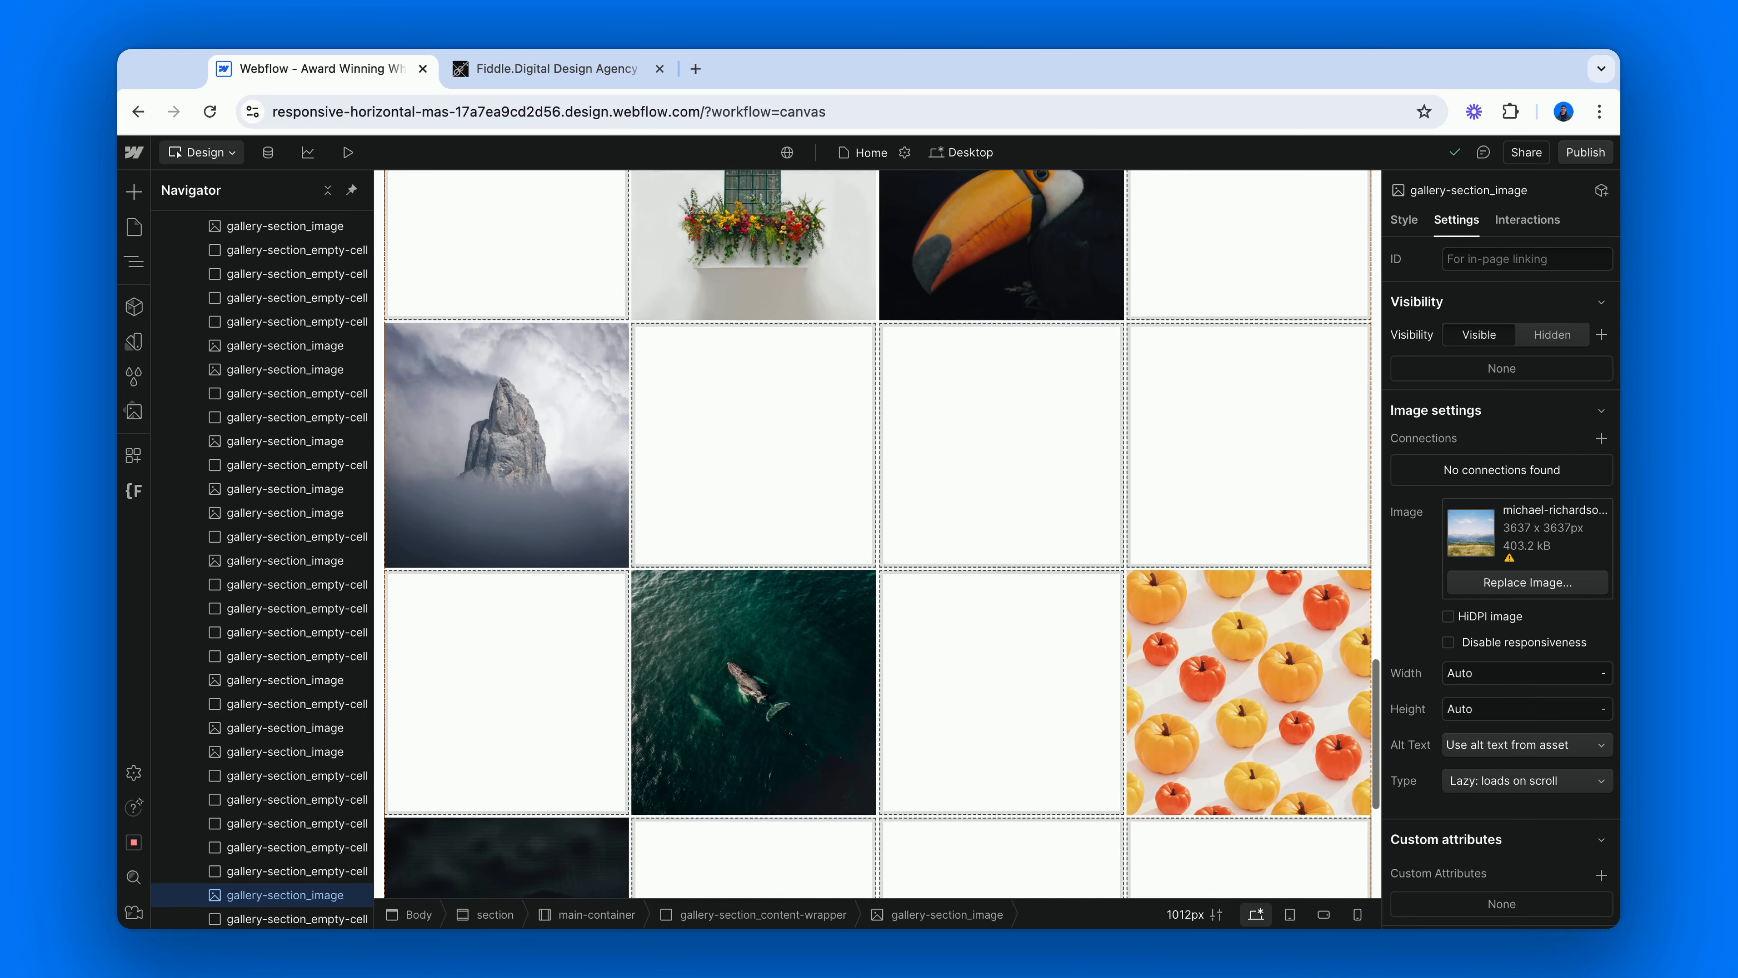
{"action": "scroll", "coordinate": [881, 534], "scroll_direction": "down", "scroll_amount": 8}
{"action": "scroll", "coordinate": [881, 534], "scroll_direction": "up", "scroll_amount": 12}
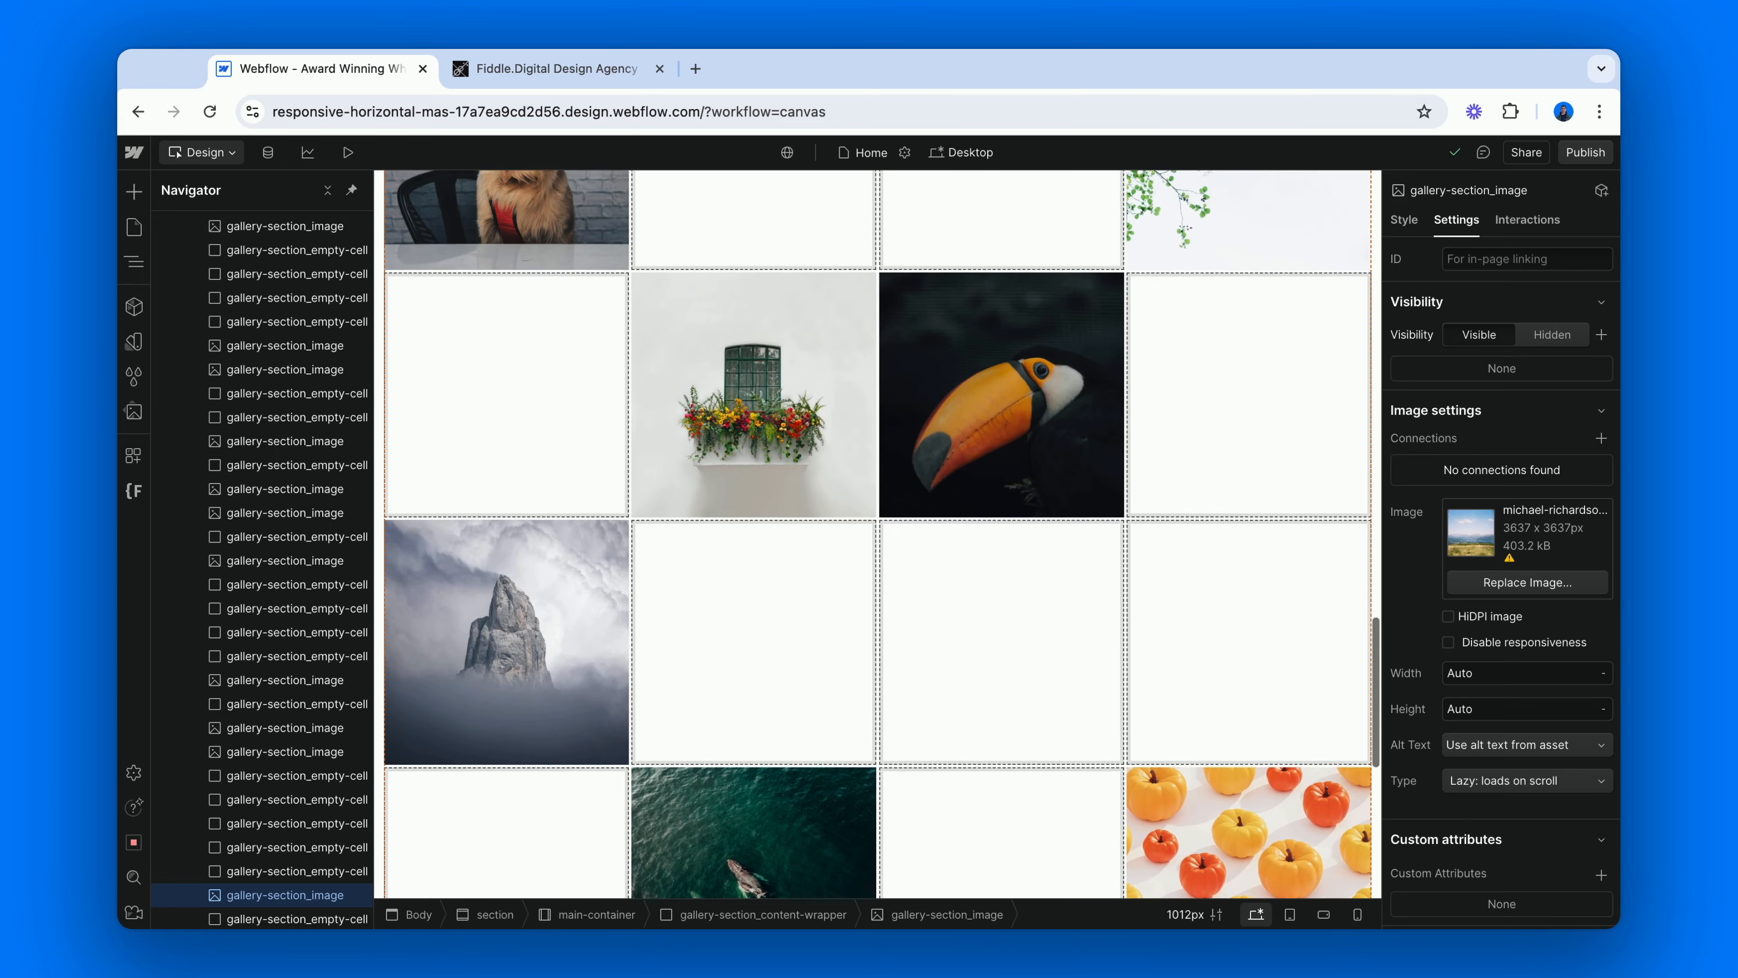
{"action": "scroll", "coordinate": [881, 534], "scroll_direction": "up", "scroll_amount": 15}
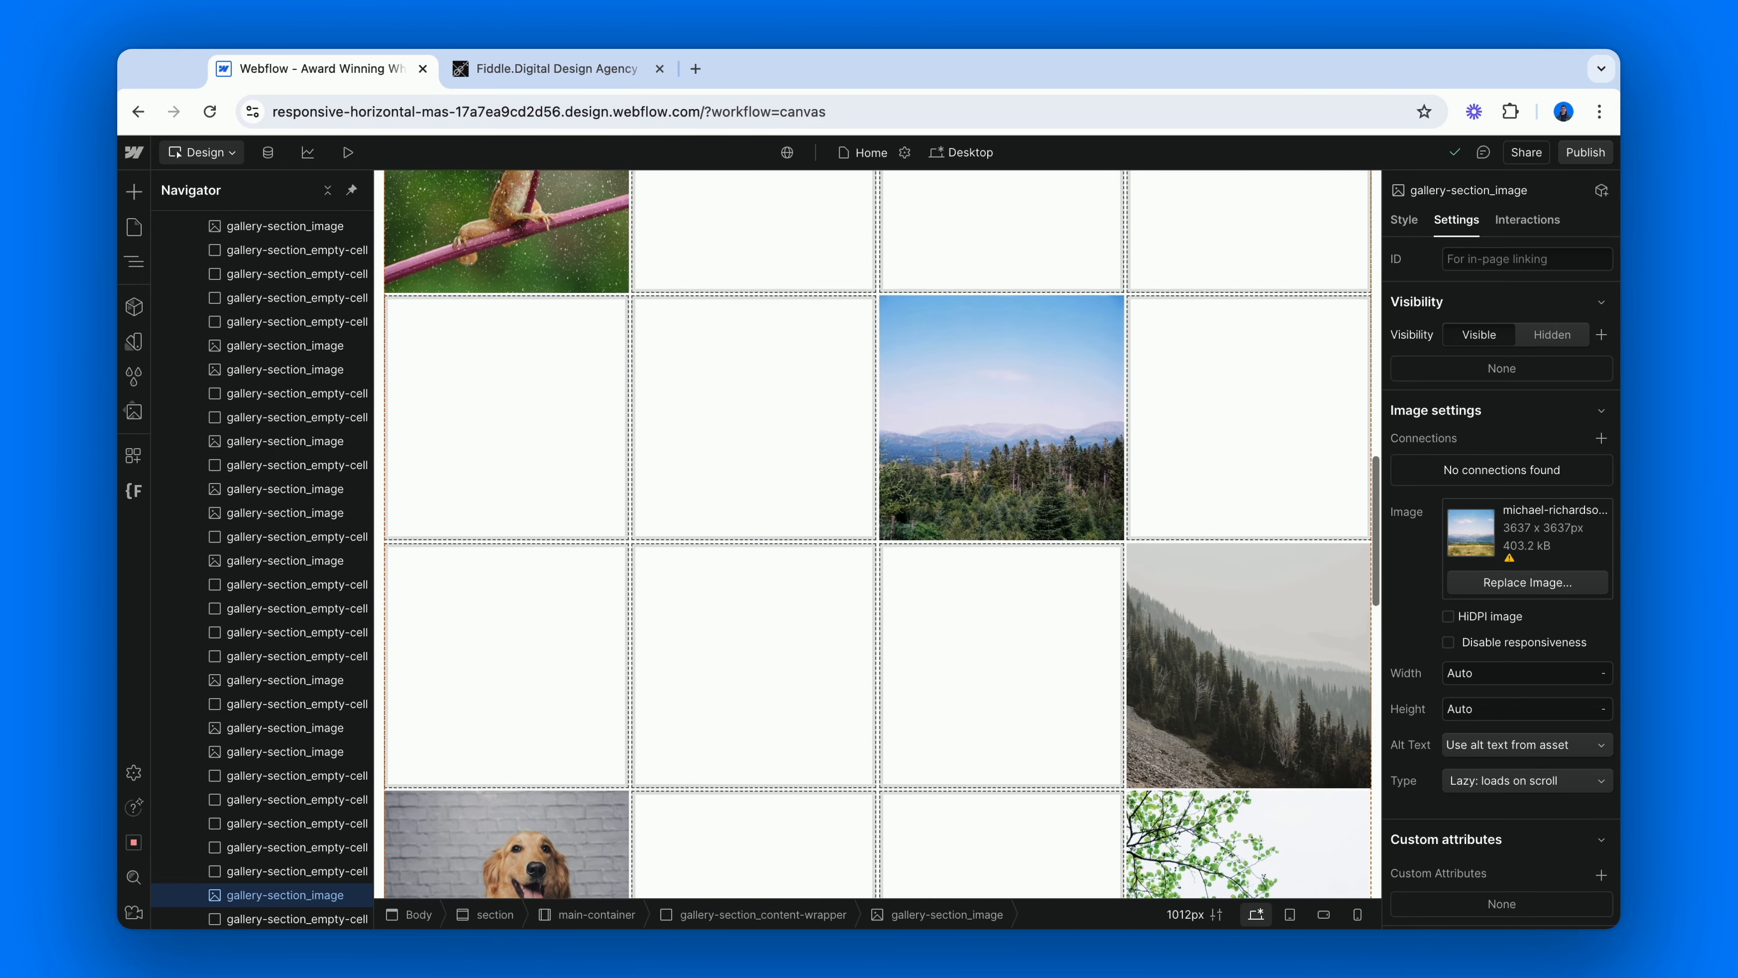
{"action": "scroll", "coordinate": [882, 534], "scroll_direction": "up", "scroll_amount": 12}
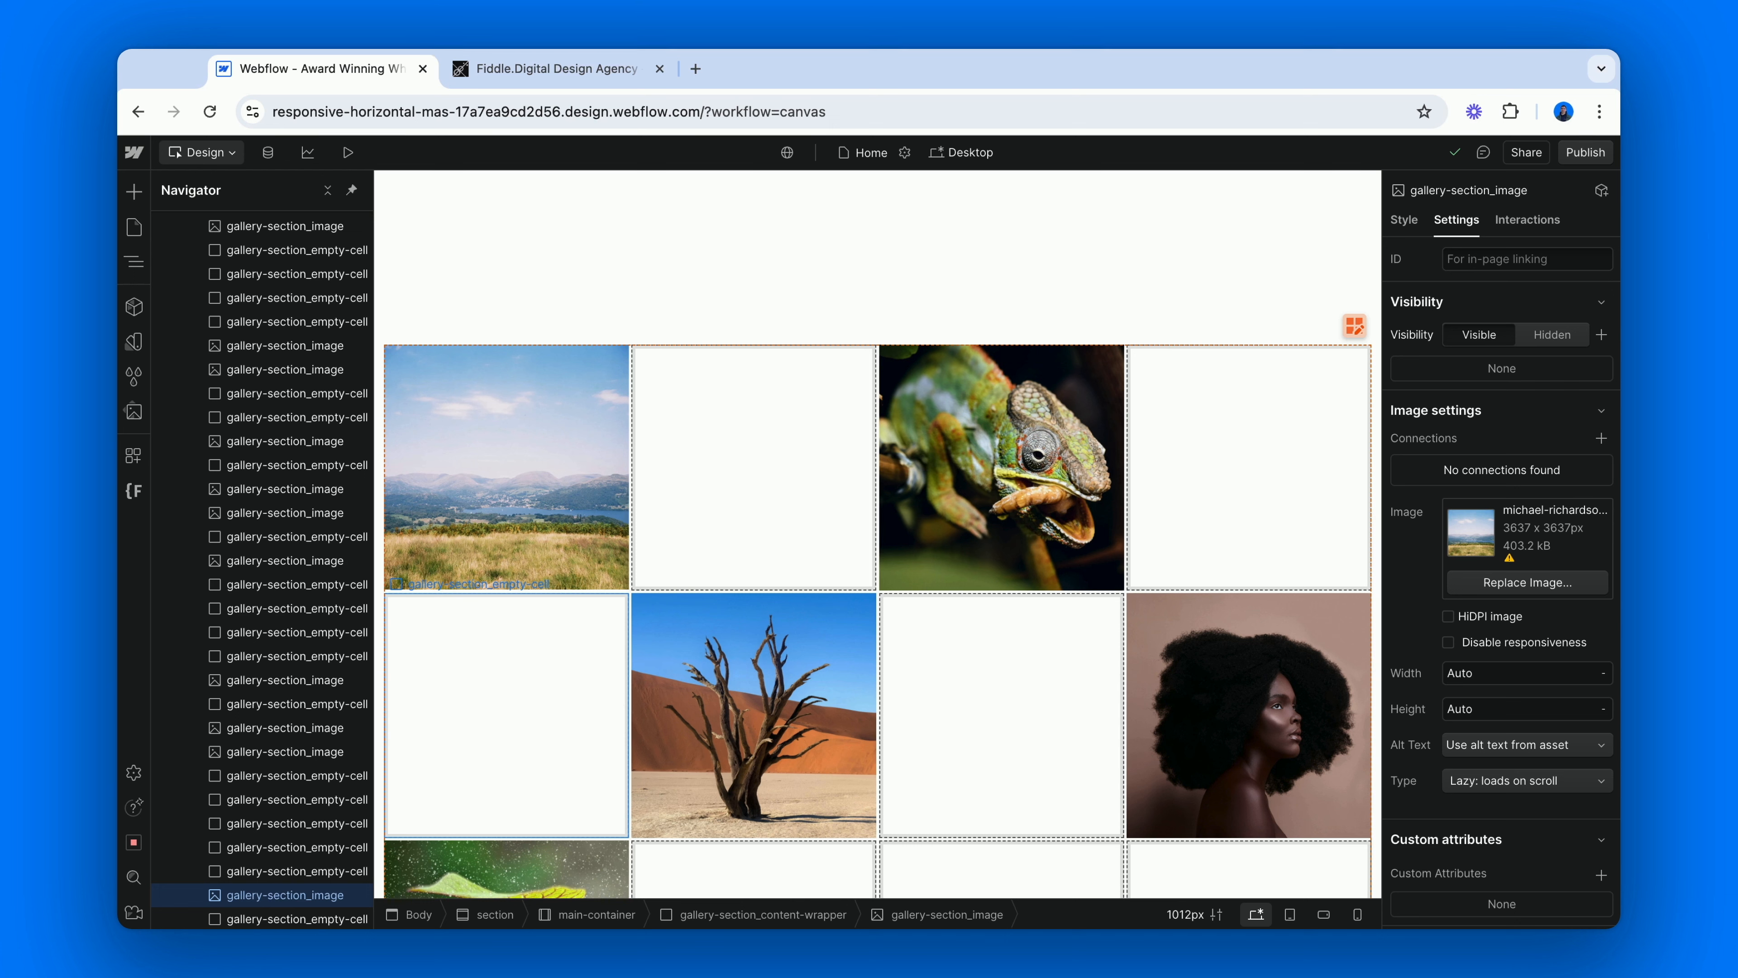
Try duplicating the first landscape image directly in the grid, and undo the duplication.
{"action": "left_click", "coordinate": [520, 529]}
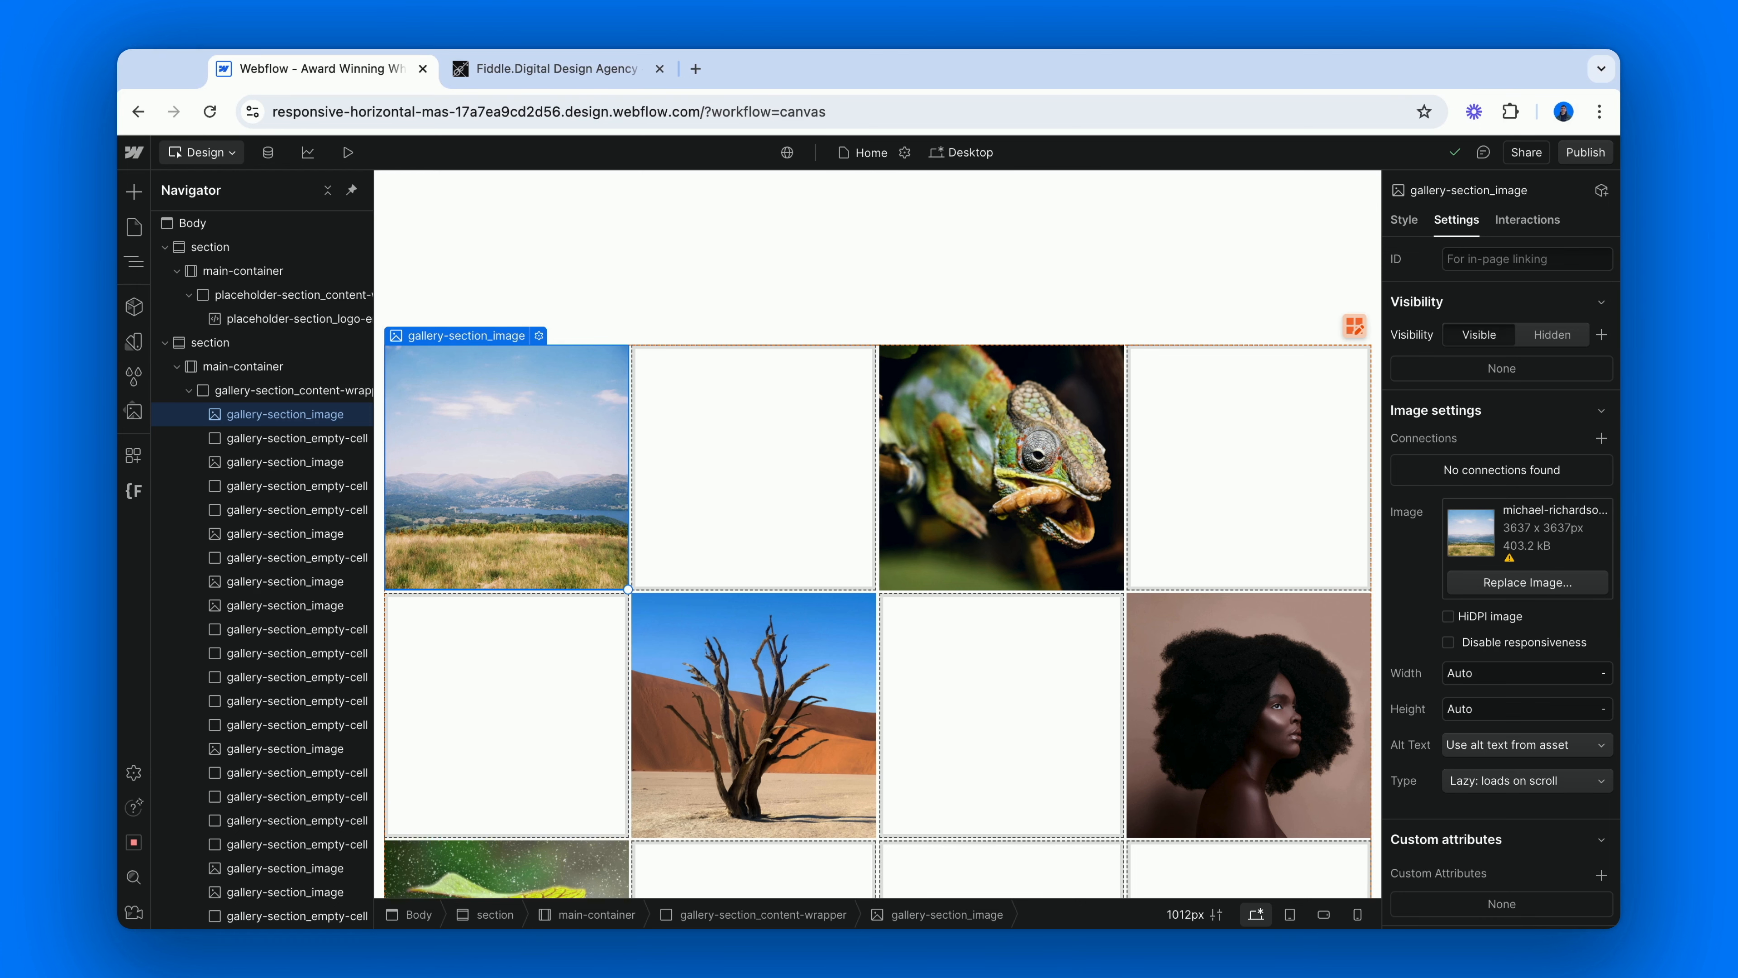
{"action": "key", "text": "super+d"}
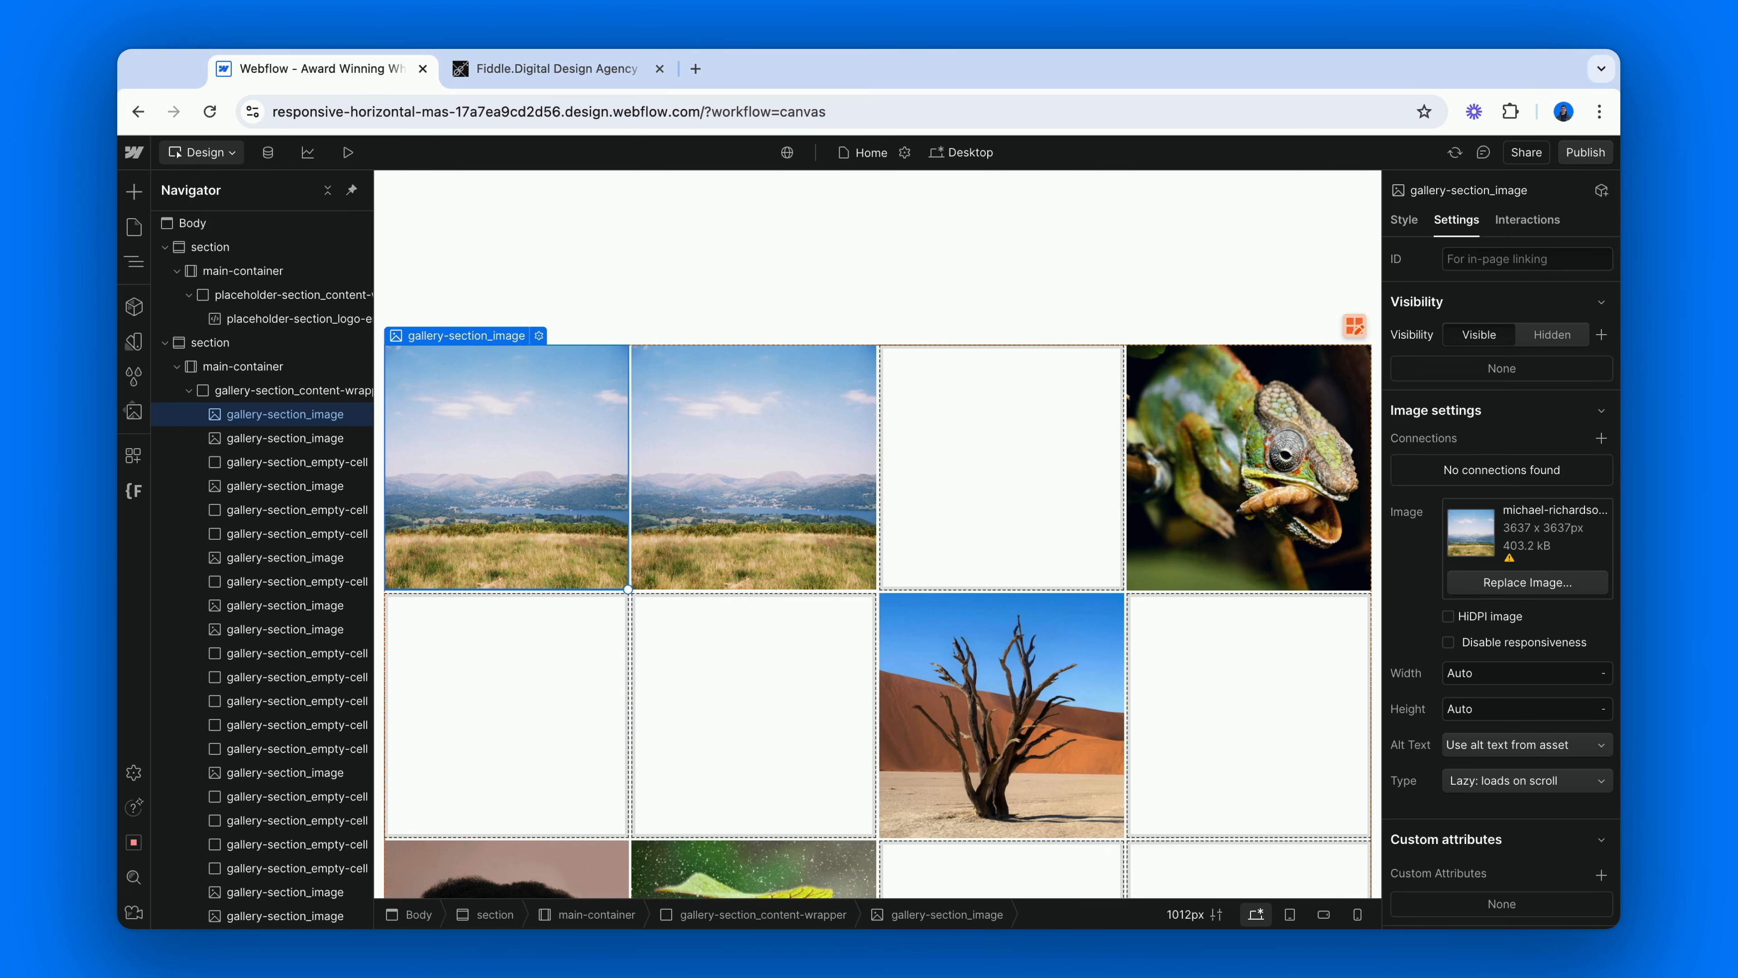
{"action": "key", "text": "super+z"}
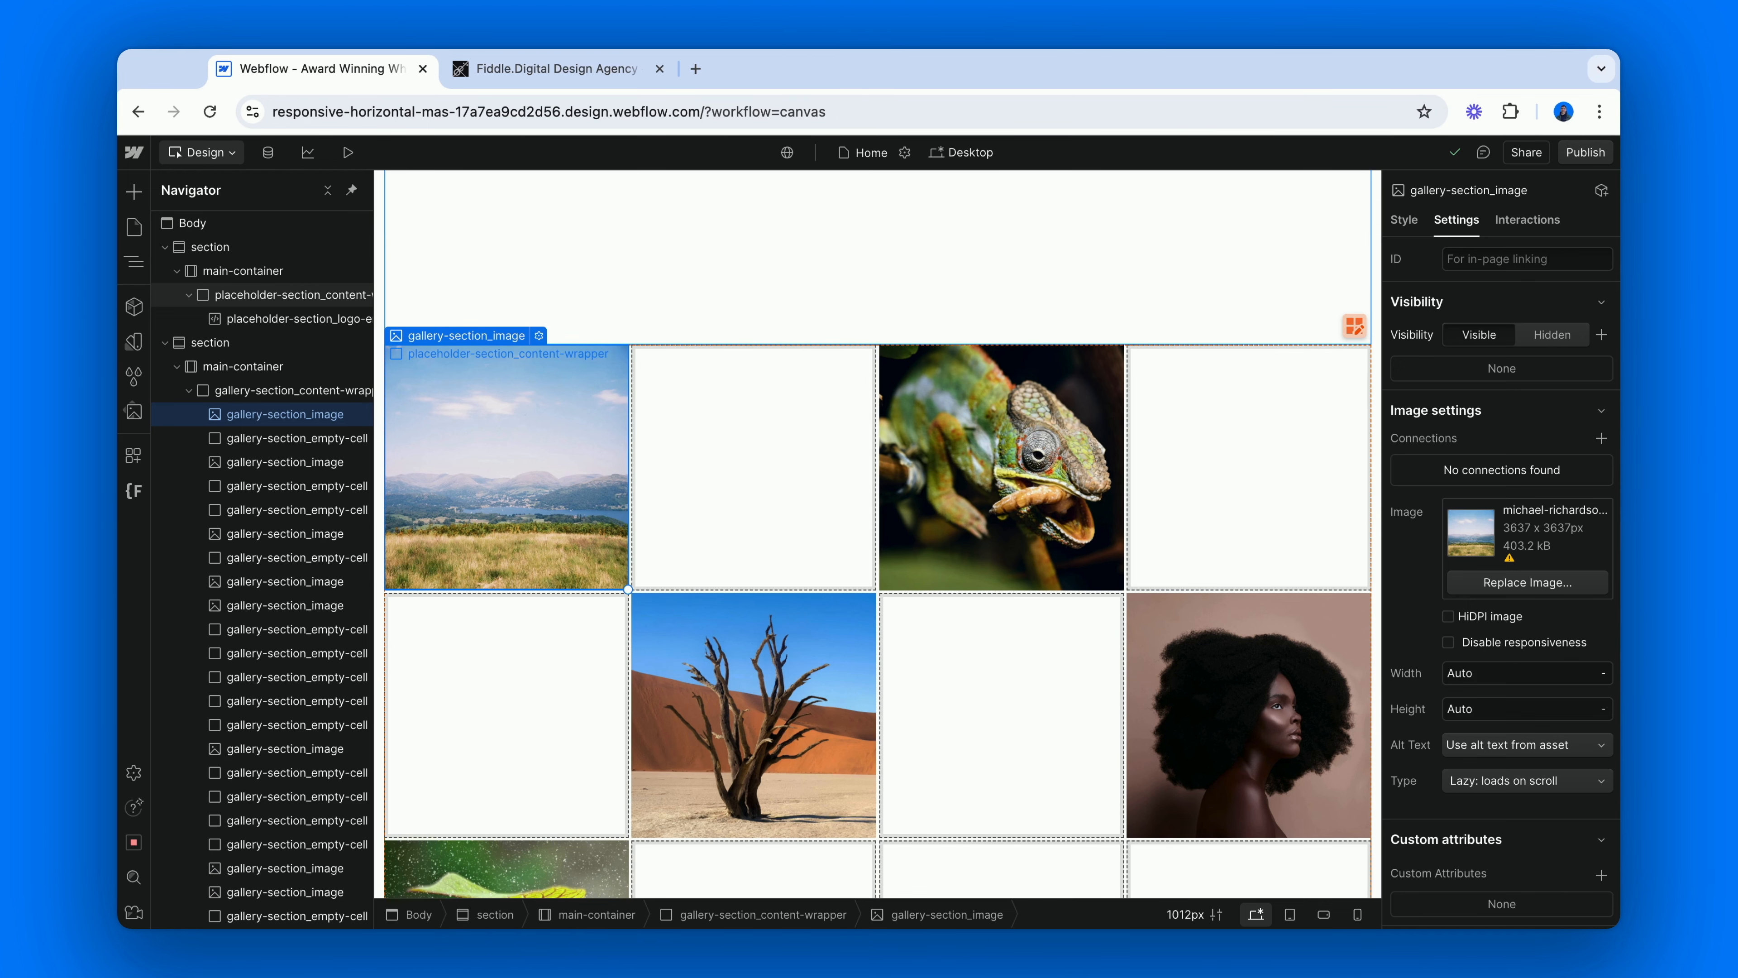
Wrap the first landscape image in a Div Block and give that block the new class gallery-section_image-wrapper.
{"action": "right_click", "coordinate": [552, 464]}
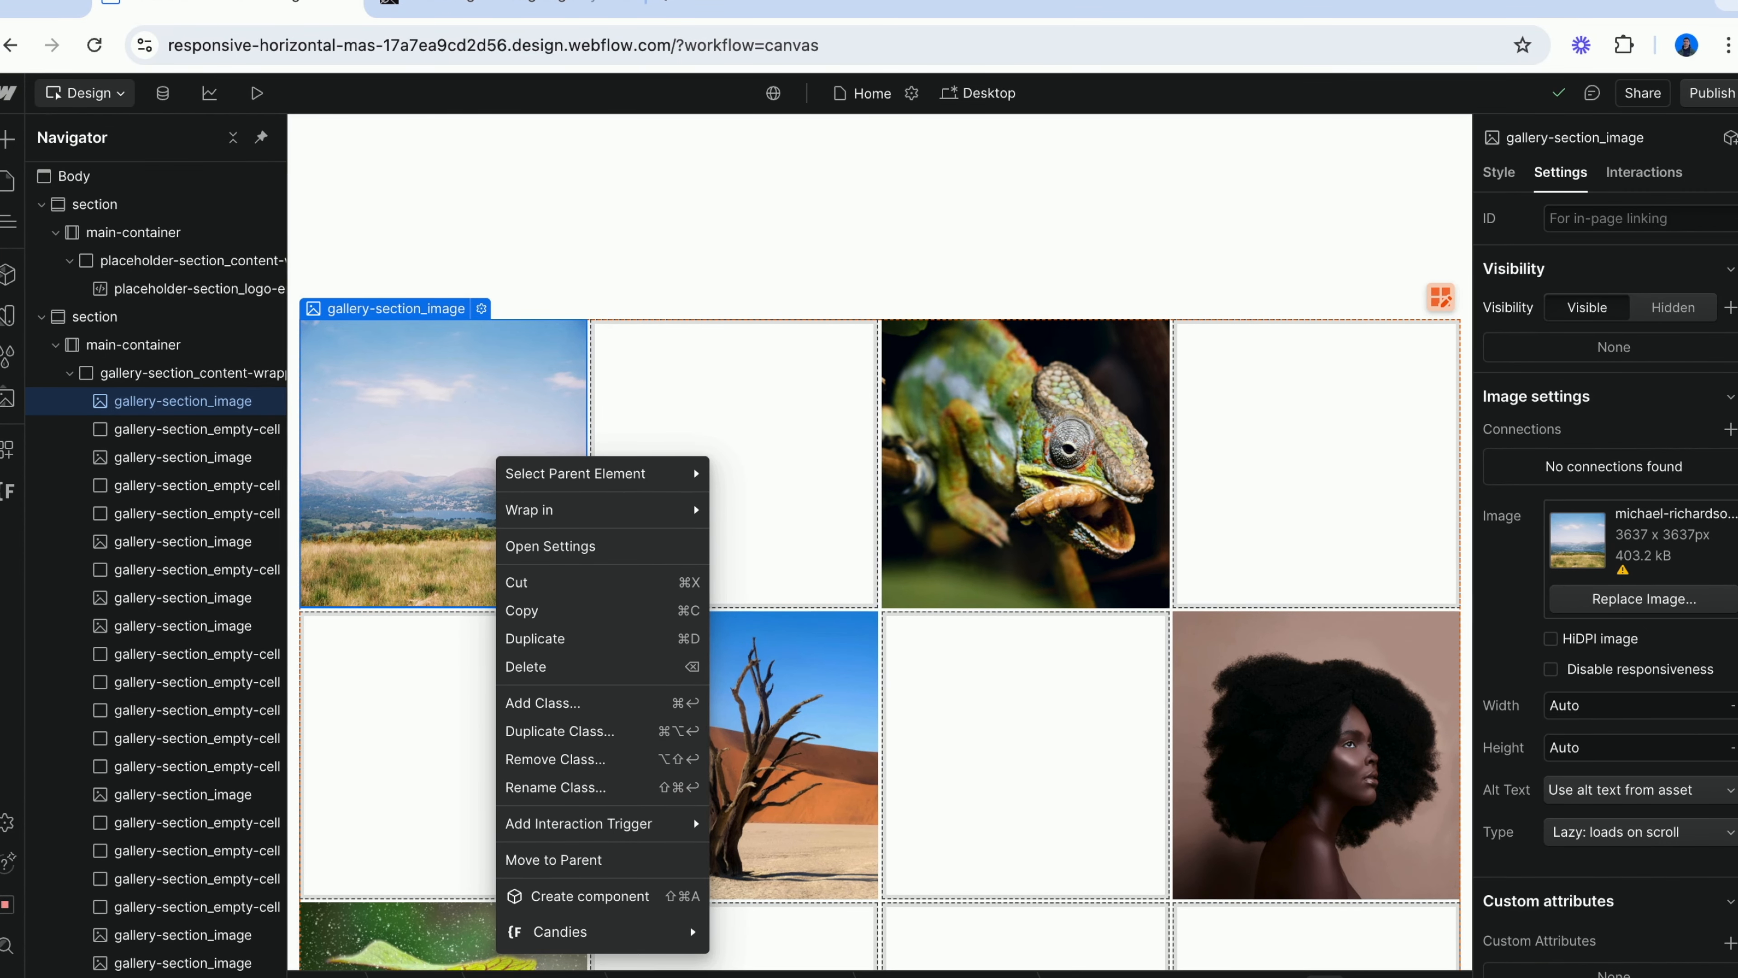
{"action": "mouse_move", "coordinate": [587, 510]}
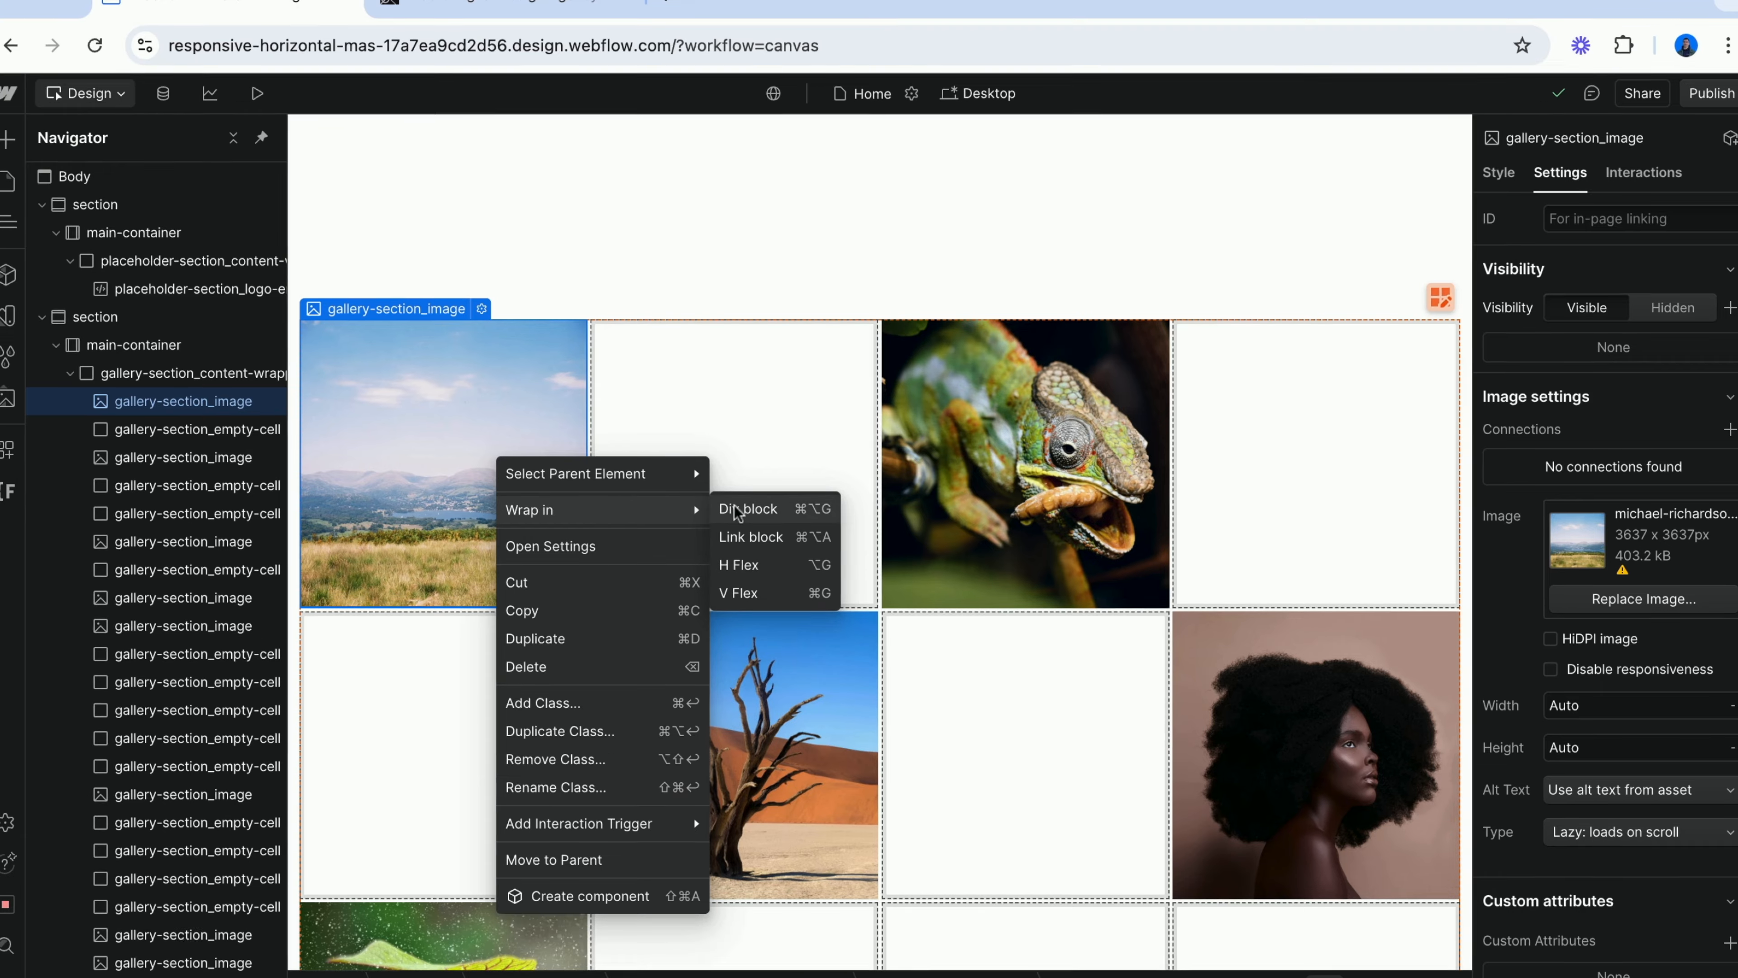
{"action": "left_click", "coordinate": [749, 508]}
{"action": "key", "text": "super+Return"}
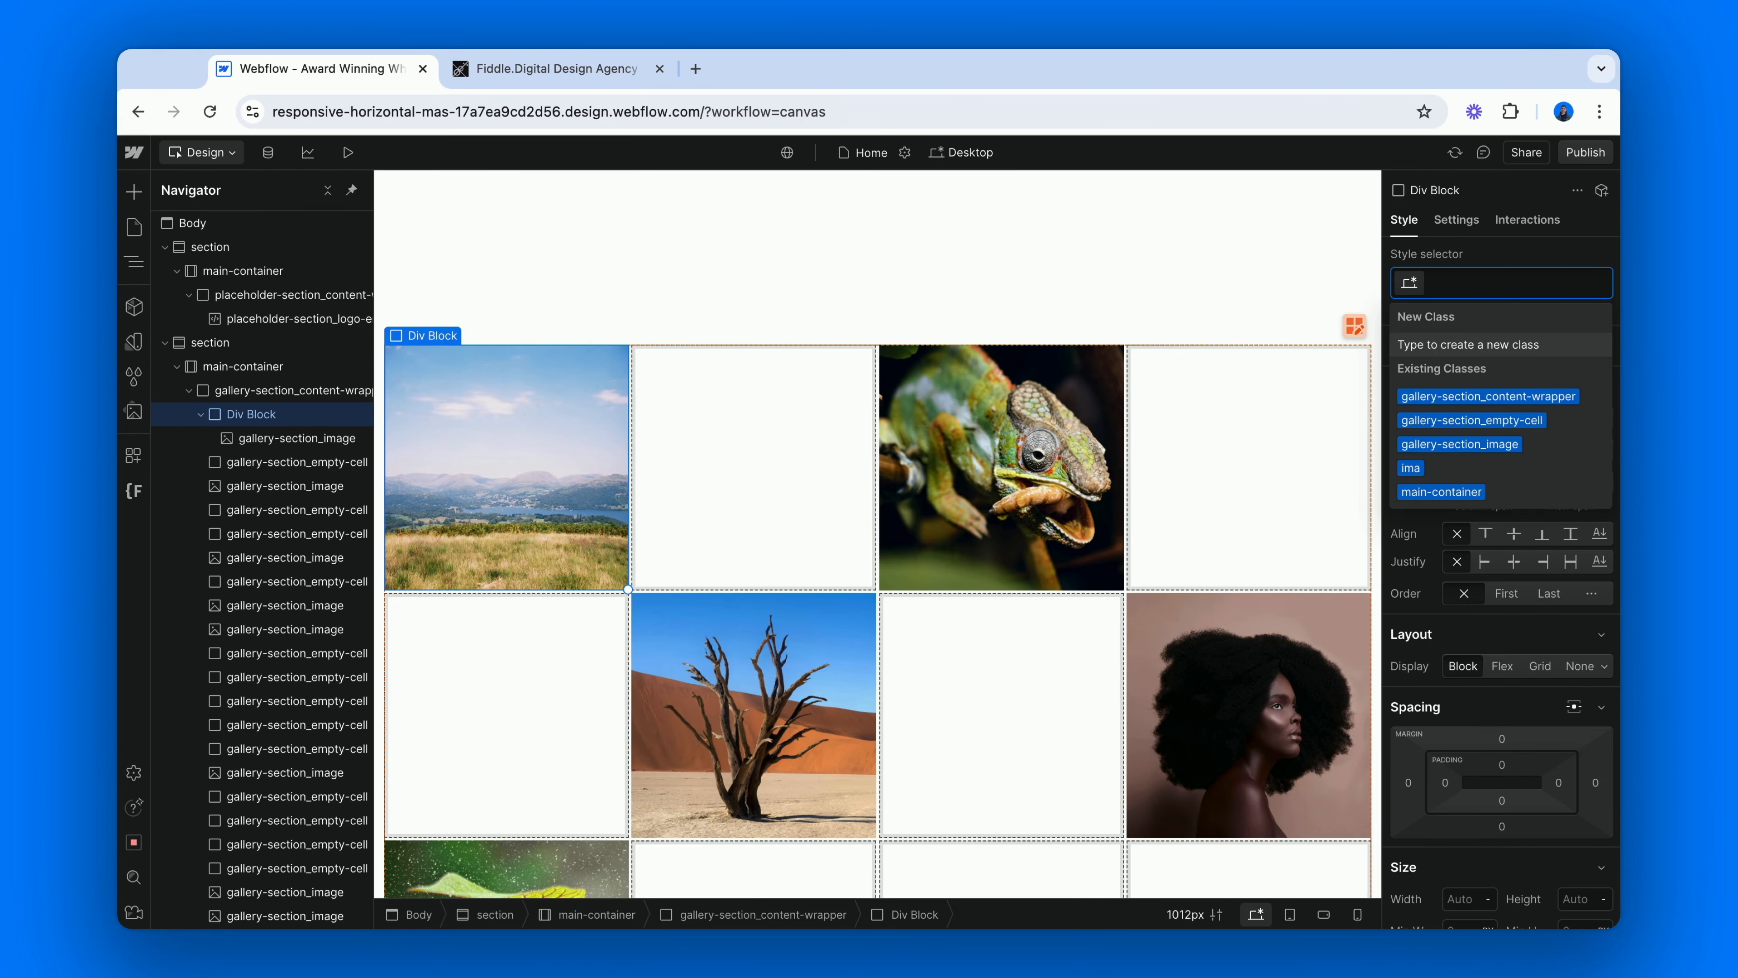
{"action": "type", "text": "gallery-"}
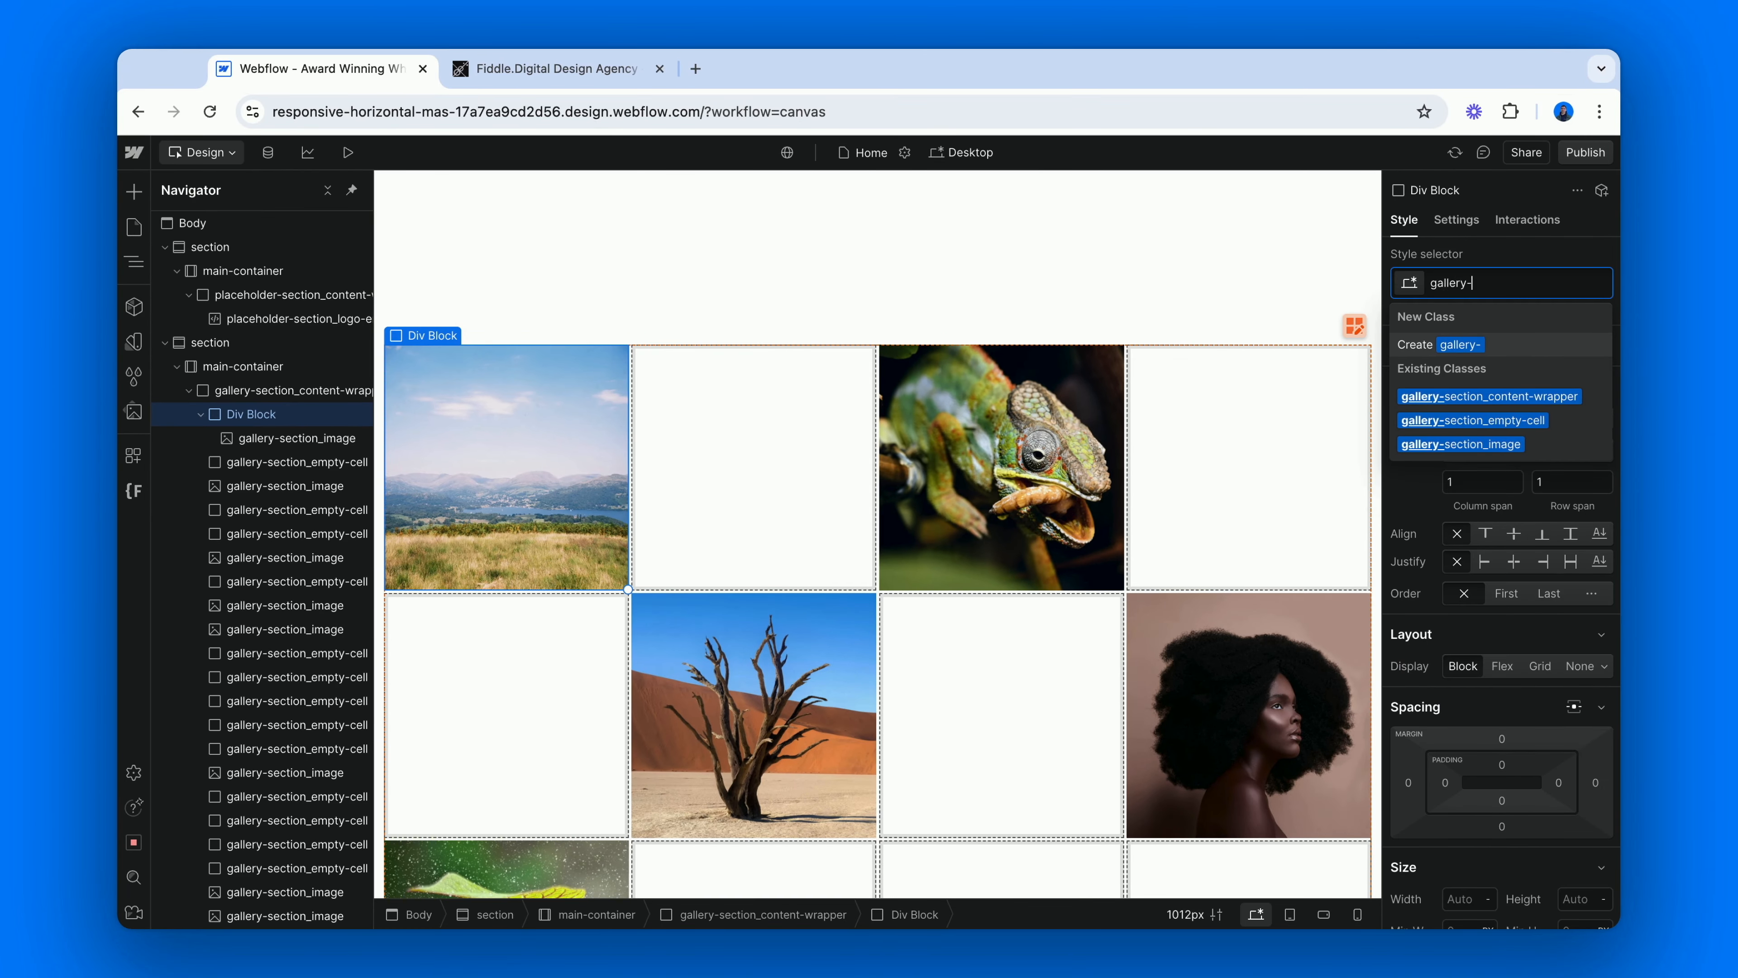
{"action": "type", "text": "section_im"}
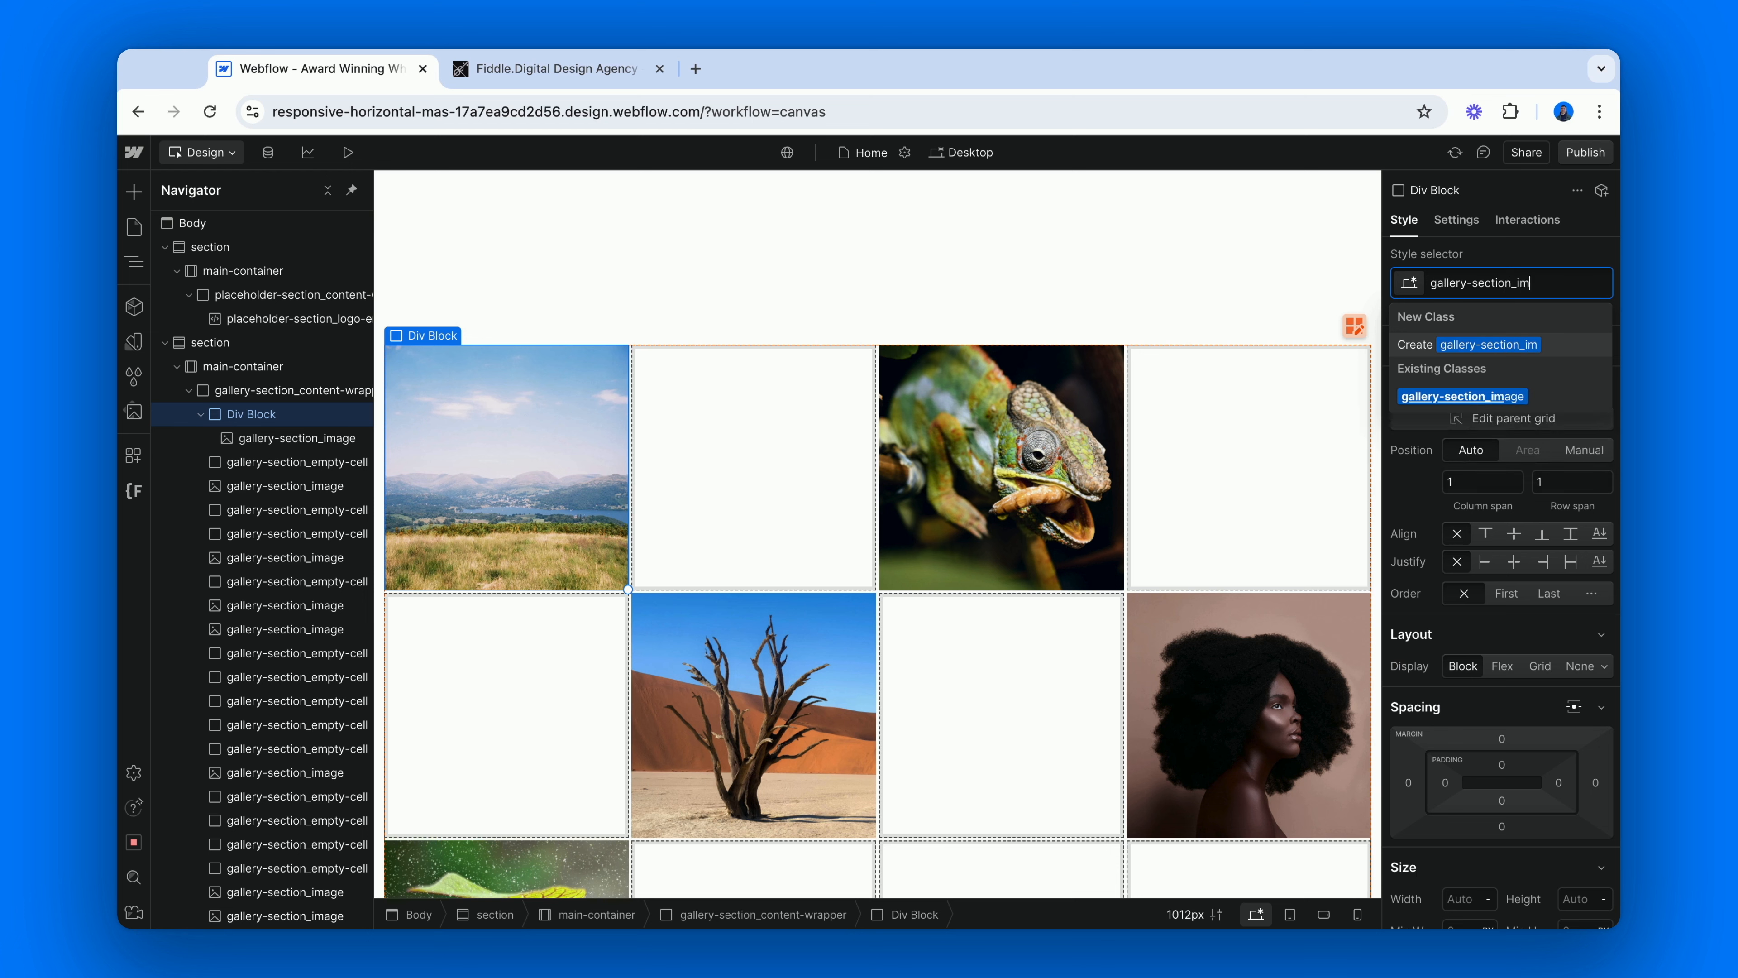
{"action": "type", "text": "age-wrapper"}
{"action": "key", "text": "Return"}
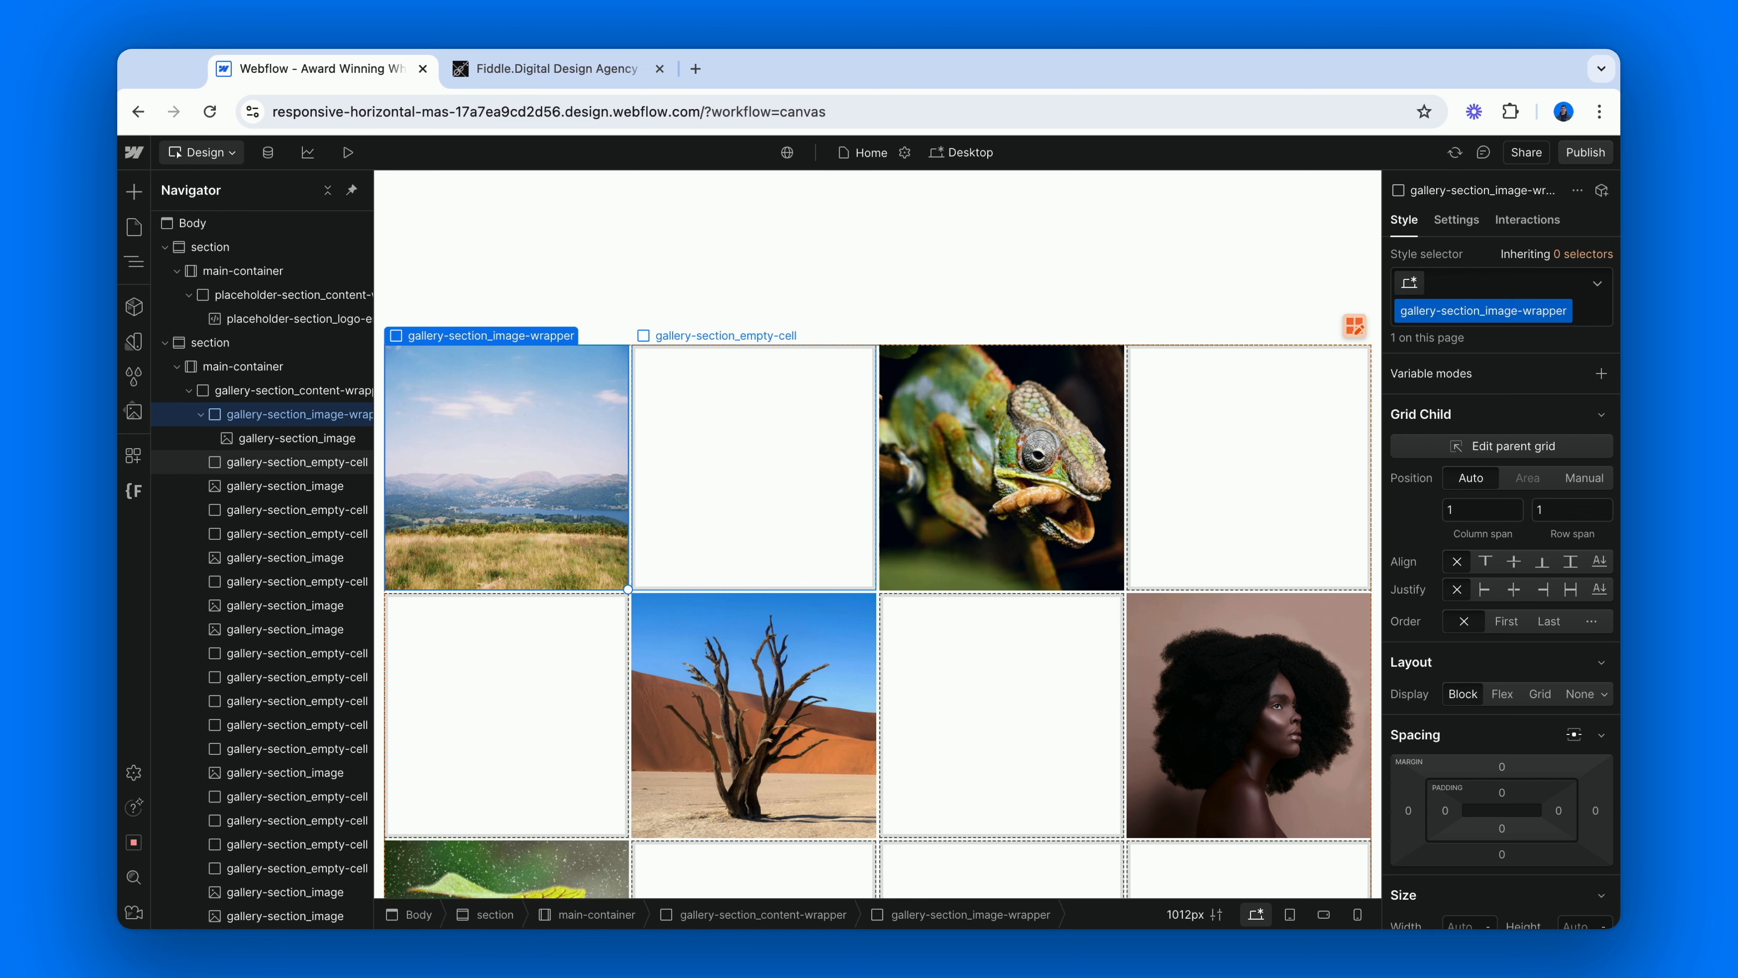
Duplicate the landscape image inside gallery-section_image-wrapper and add the combo class cc-1 to the upper copy.
{"action": "left_click", "coordinate": [297, 438]}
{"action": "key", "text": "super+d"}
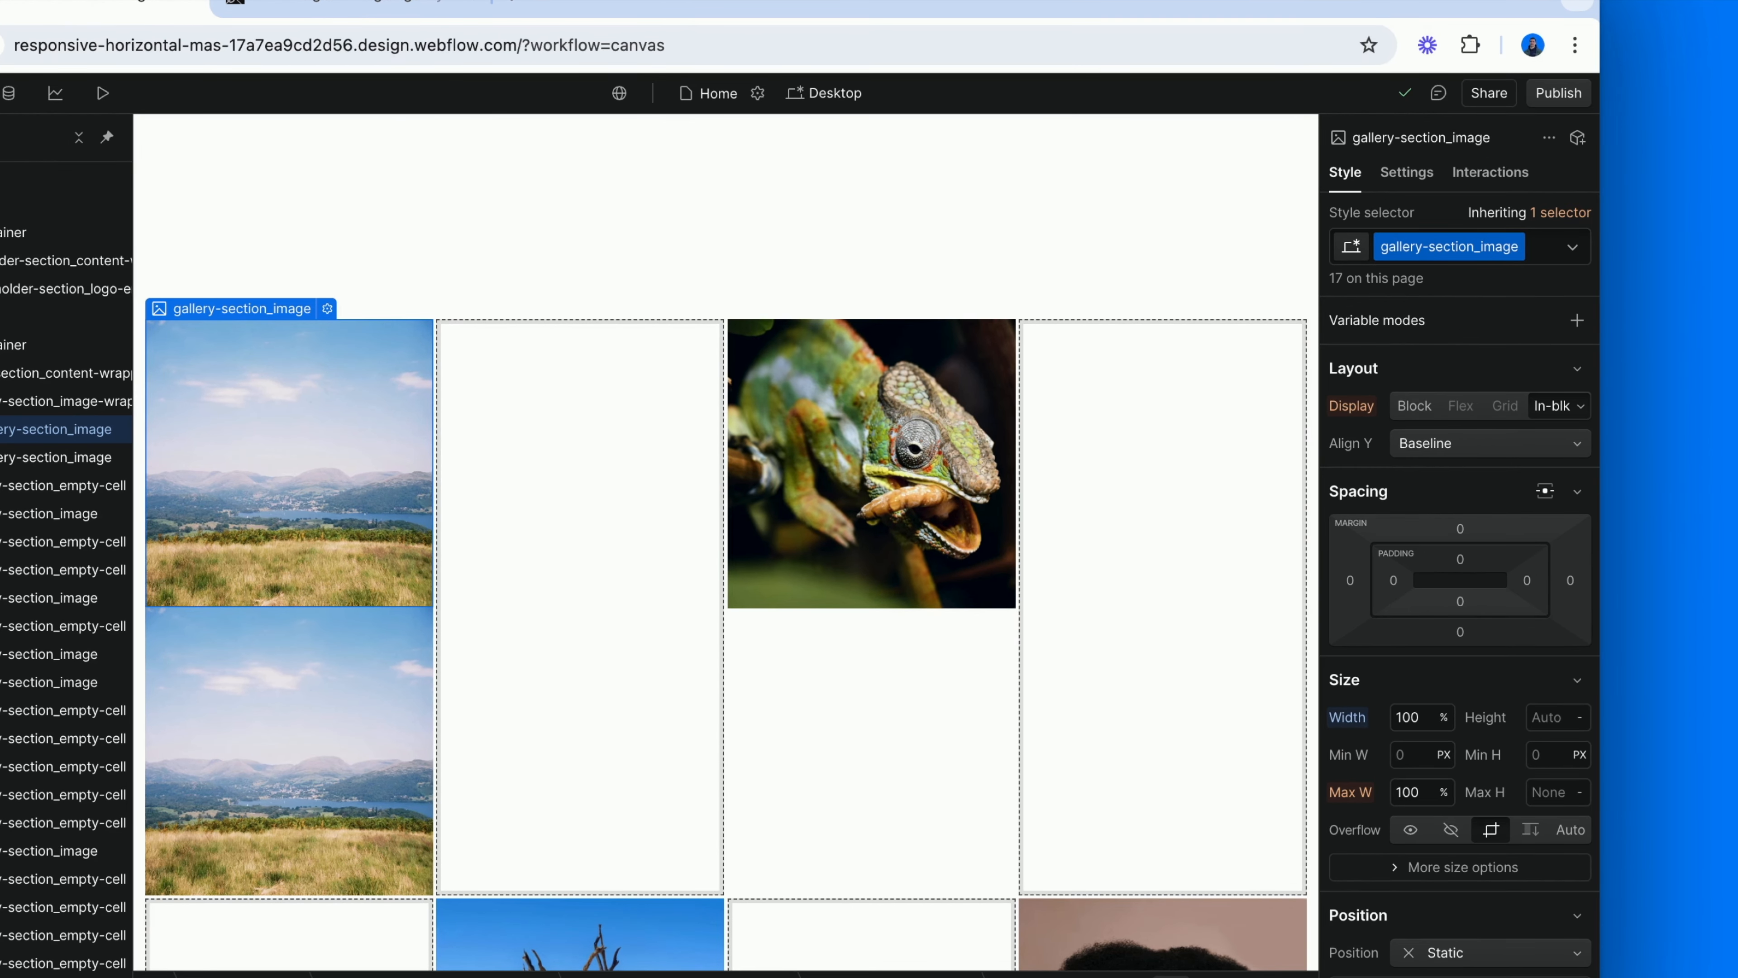
{"action": "key", "text": "super+Return"}
{"action": "type", "text": "cc-1"}
{"action": "key", "text": "Return"}
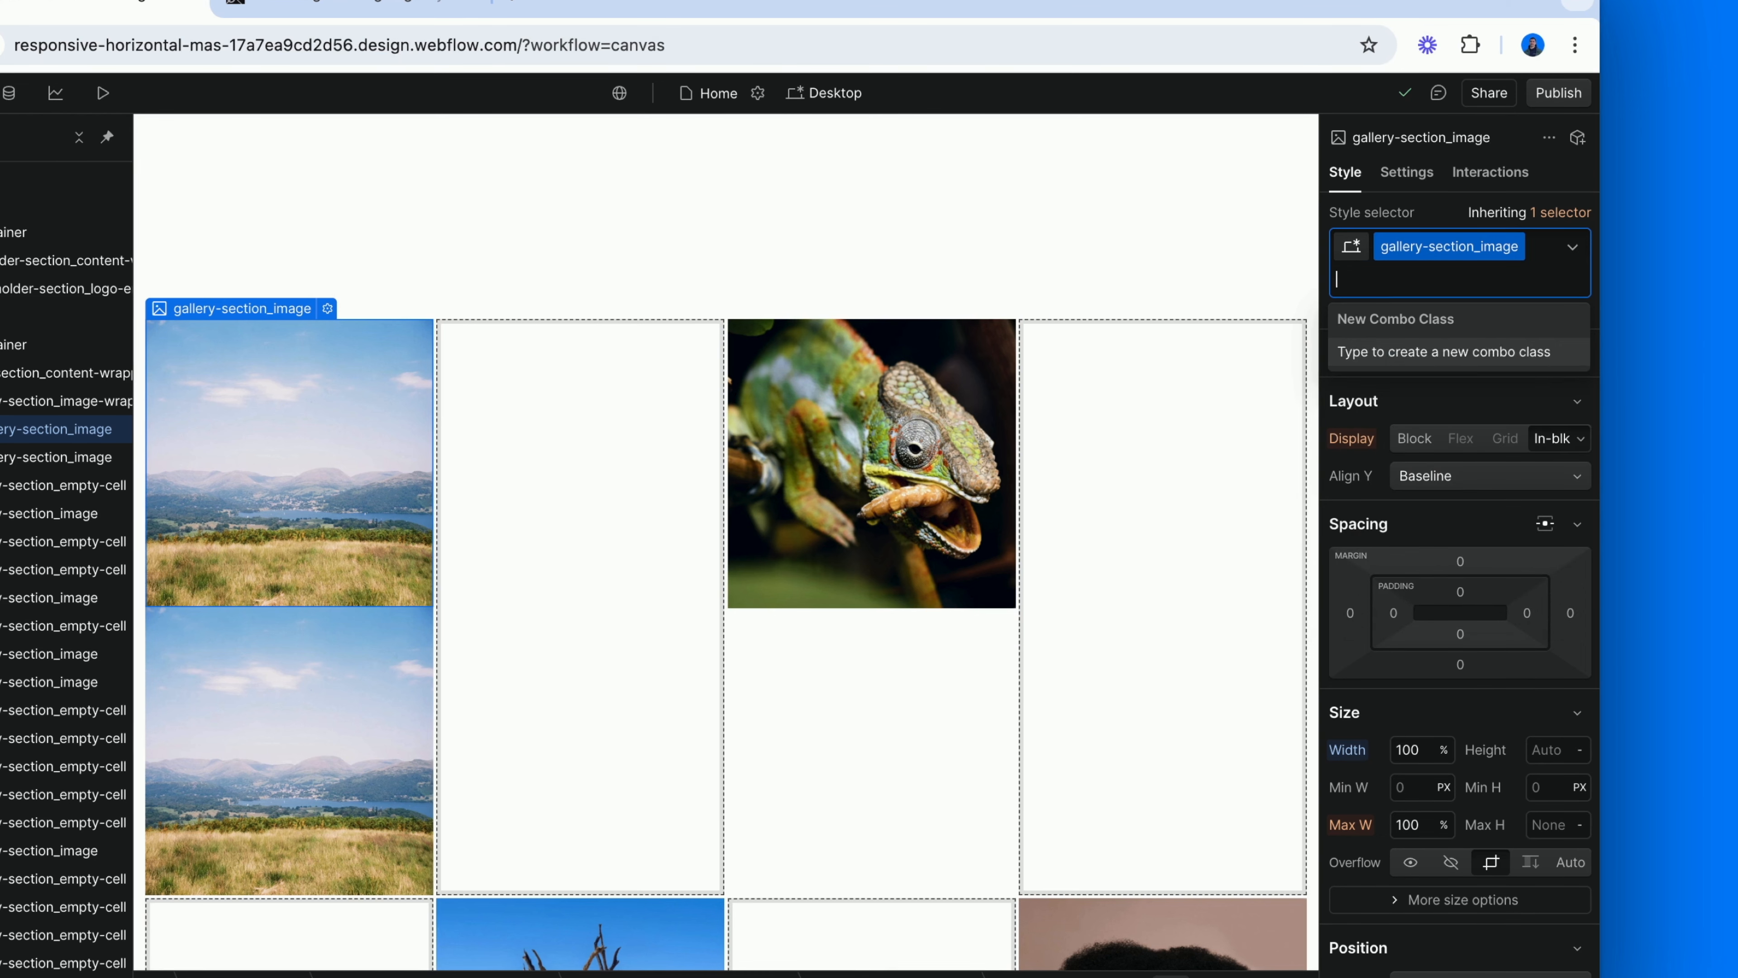
Add the new combo class cc-2 to the lower copy of the landscape image and set its display to None.
{"action": "key", "text": "Escape"}
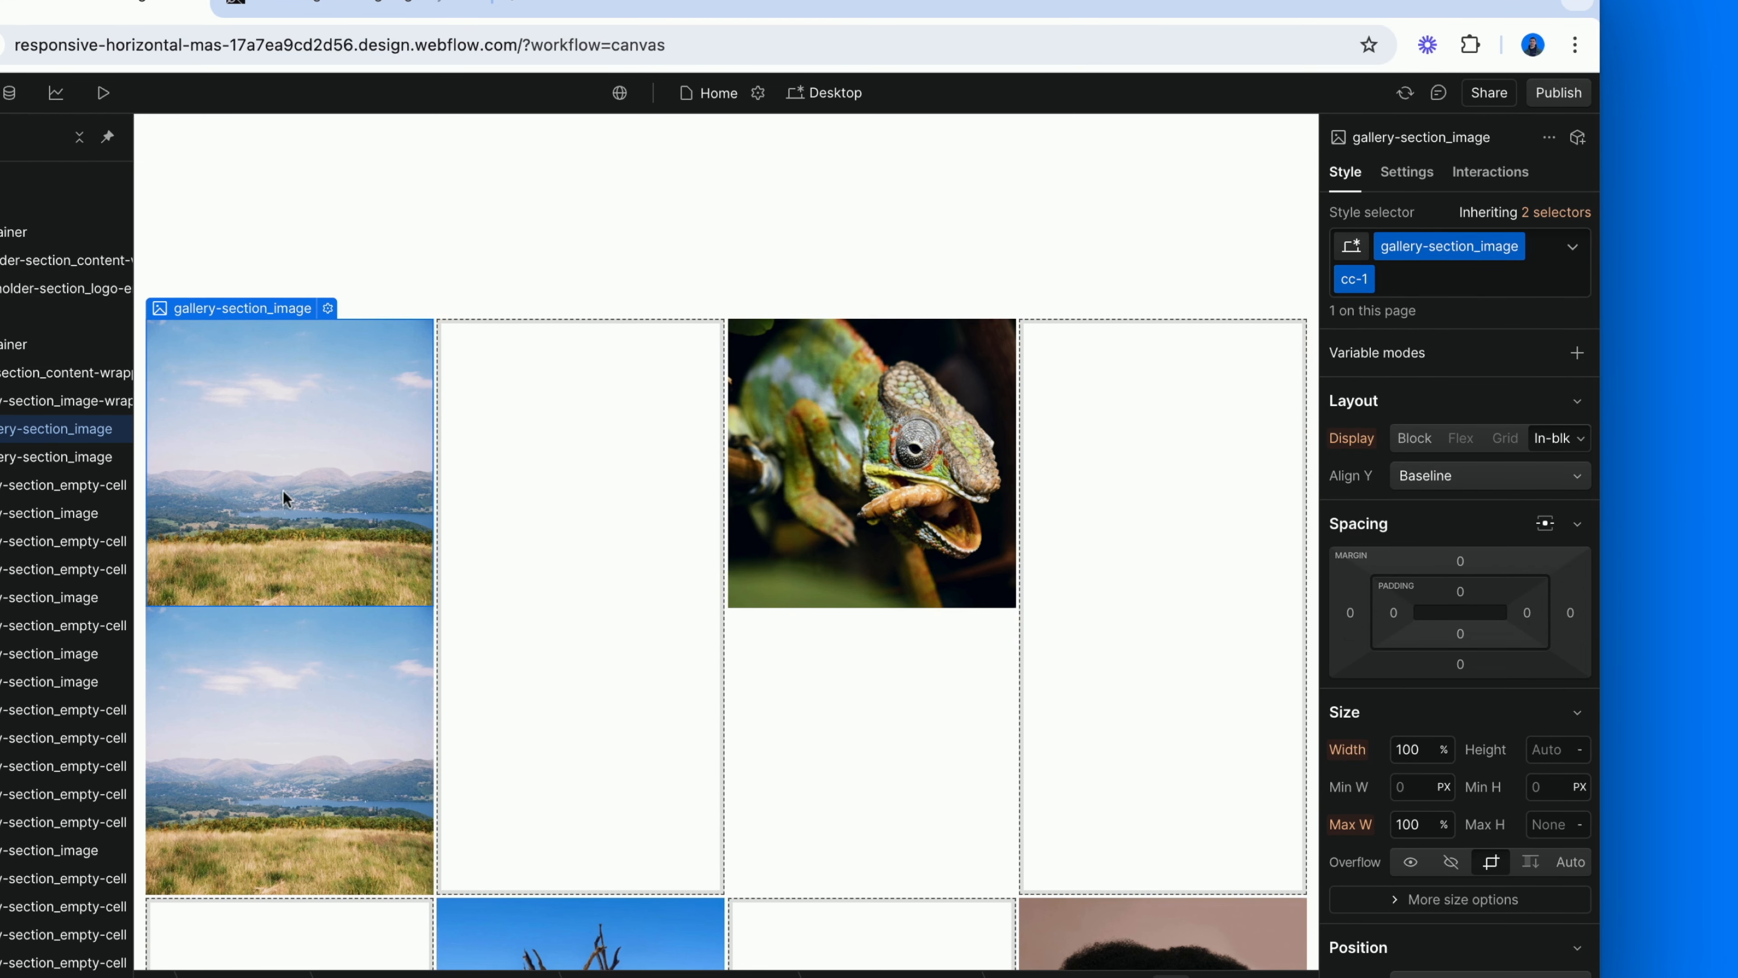
{"action": "left_click", "coordinate": [275, 684]}
{"action": "key", "text": "super+Return"}
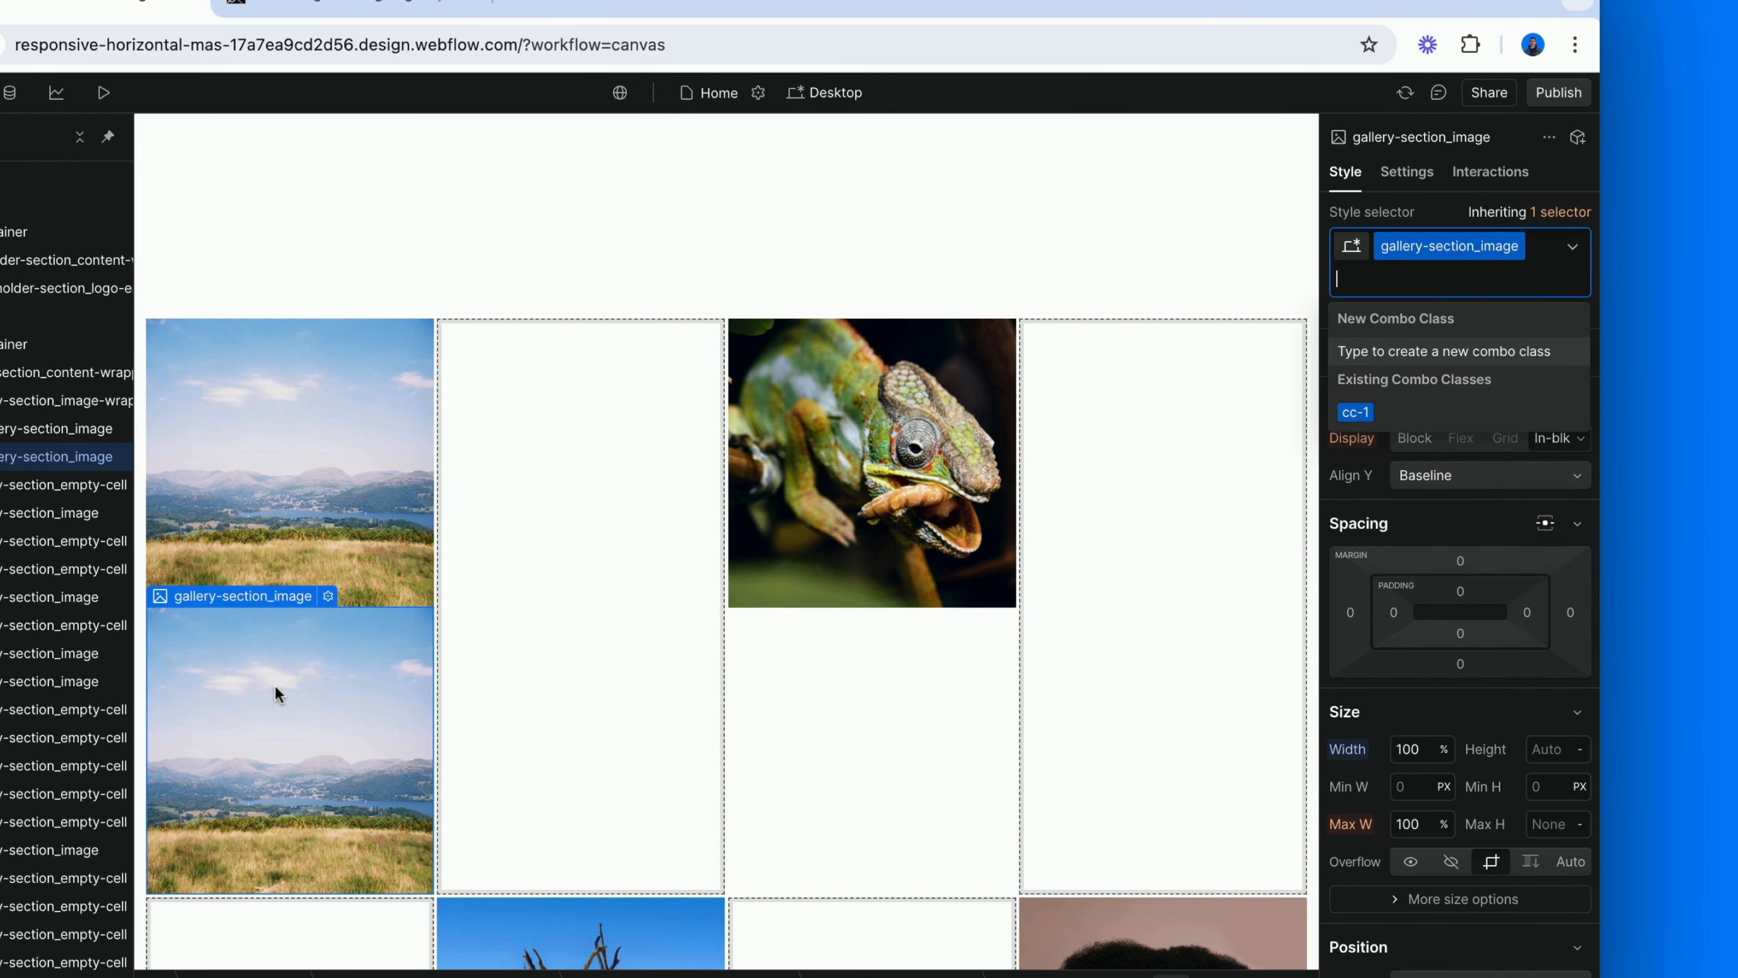
{"action": "type", "text": "cc-2"}
{"action": "key", "text": "Return"}
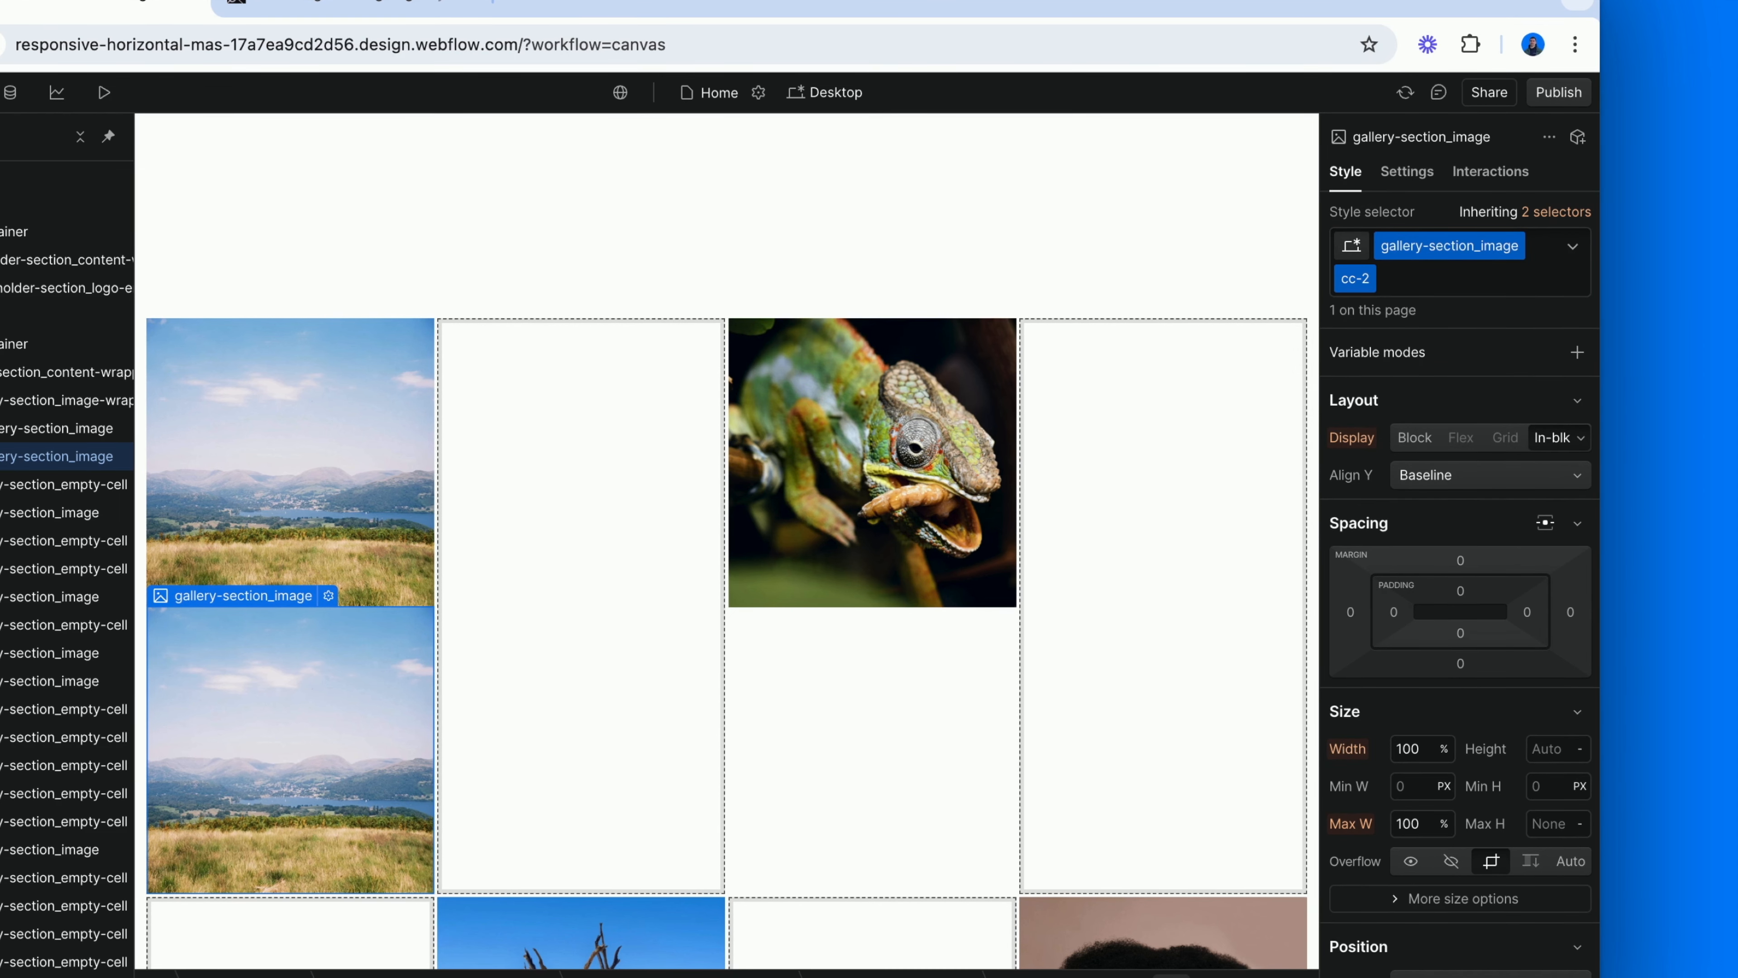
{"action": "left_click", "coordinate": [1581, 439]}
{"action": "left_click", "coordinate": [1486, 602]}
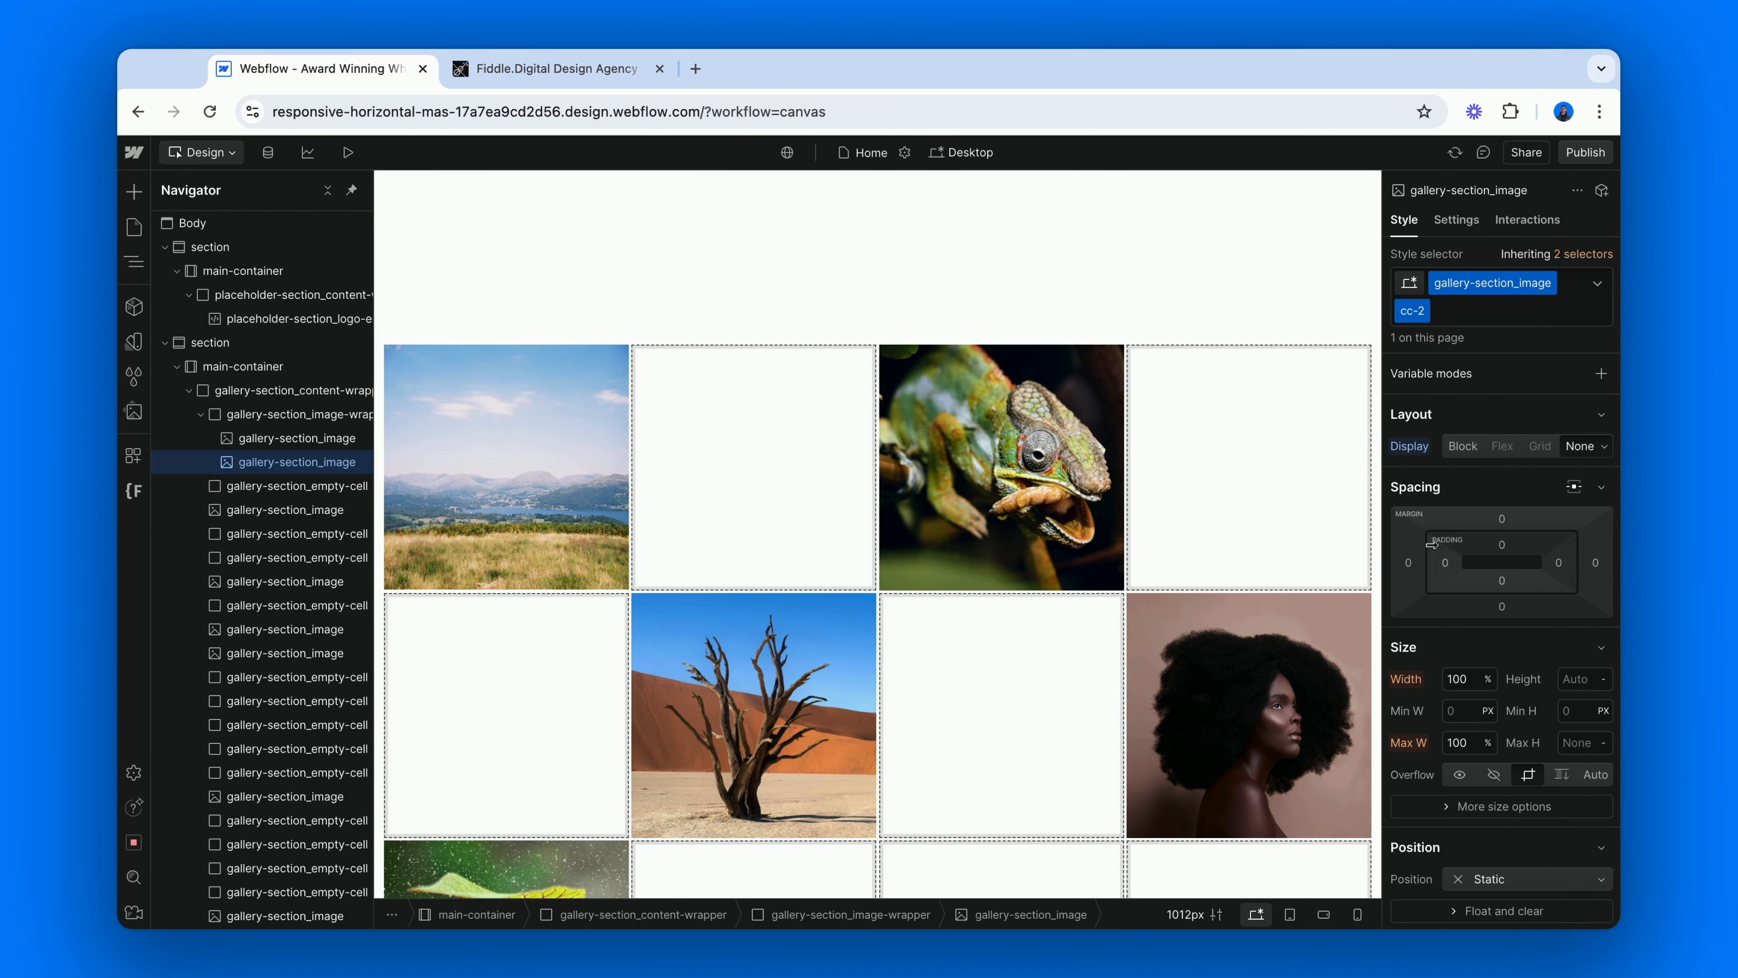
Wrap the chameleon image in a Div Block and assign that block the existing class gallery-section_image-wrapper.
{"action": "left_click", "coordinate": [1027, 510]}
{"action": "right_click", "coordinate": [1028, 510]}
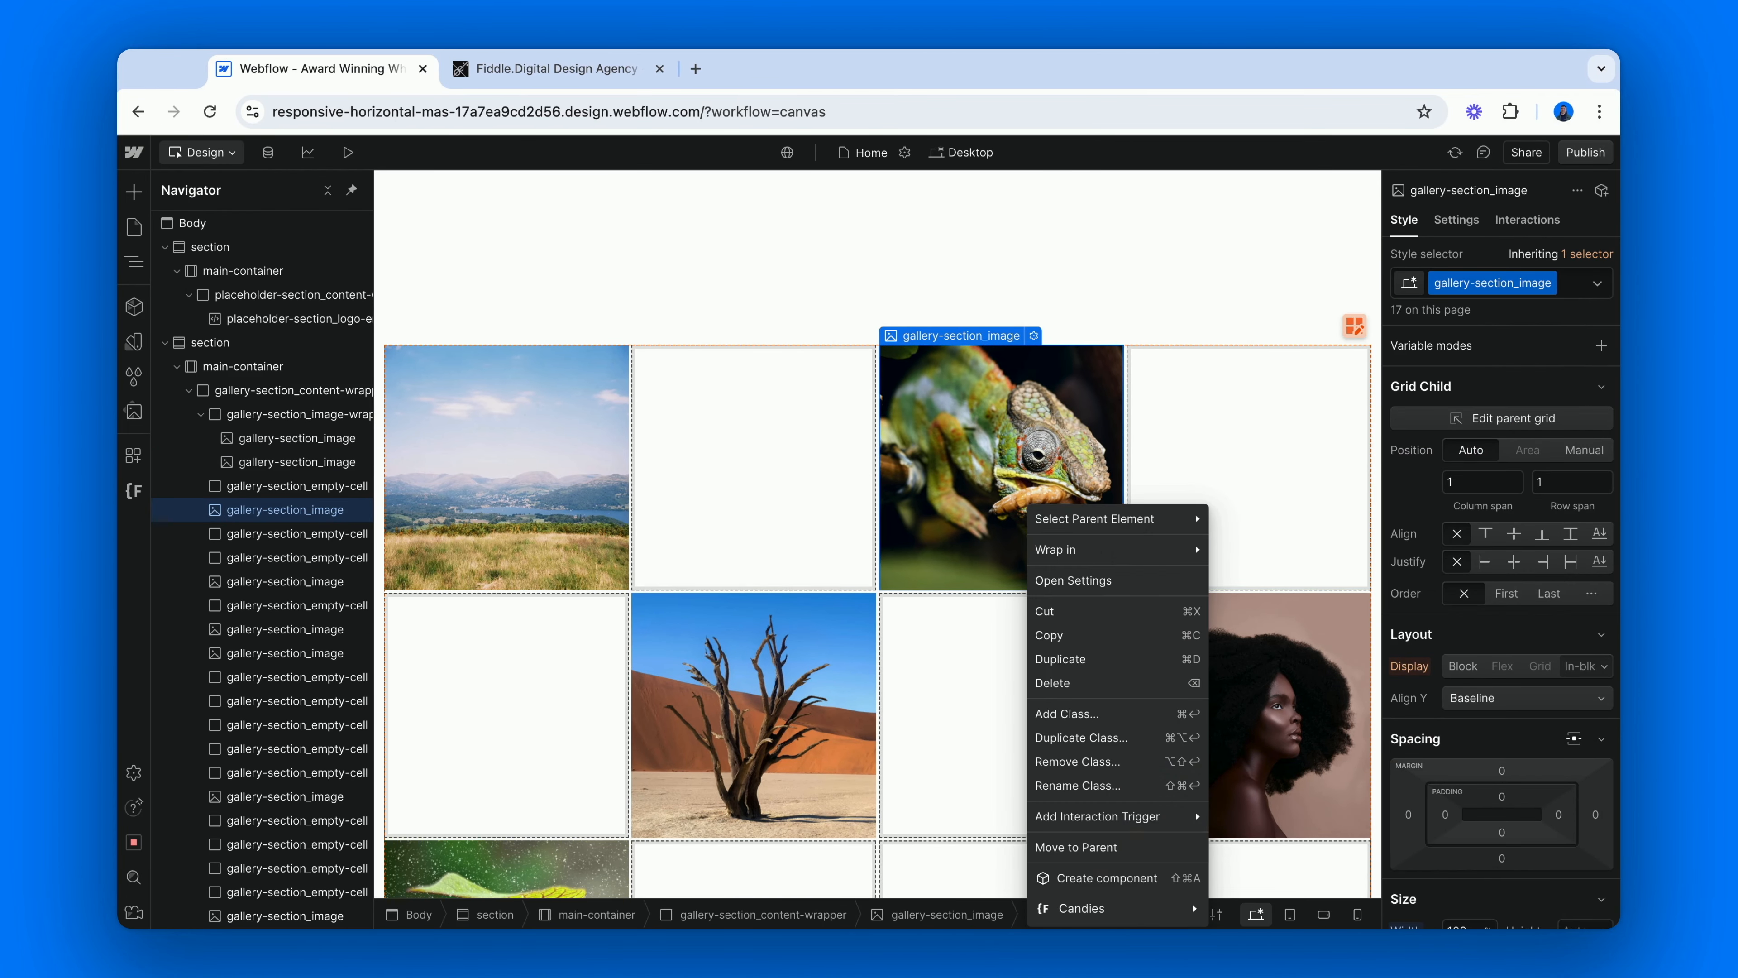
{"action": "mouse_move", "coordinate": [1079, 551]}
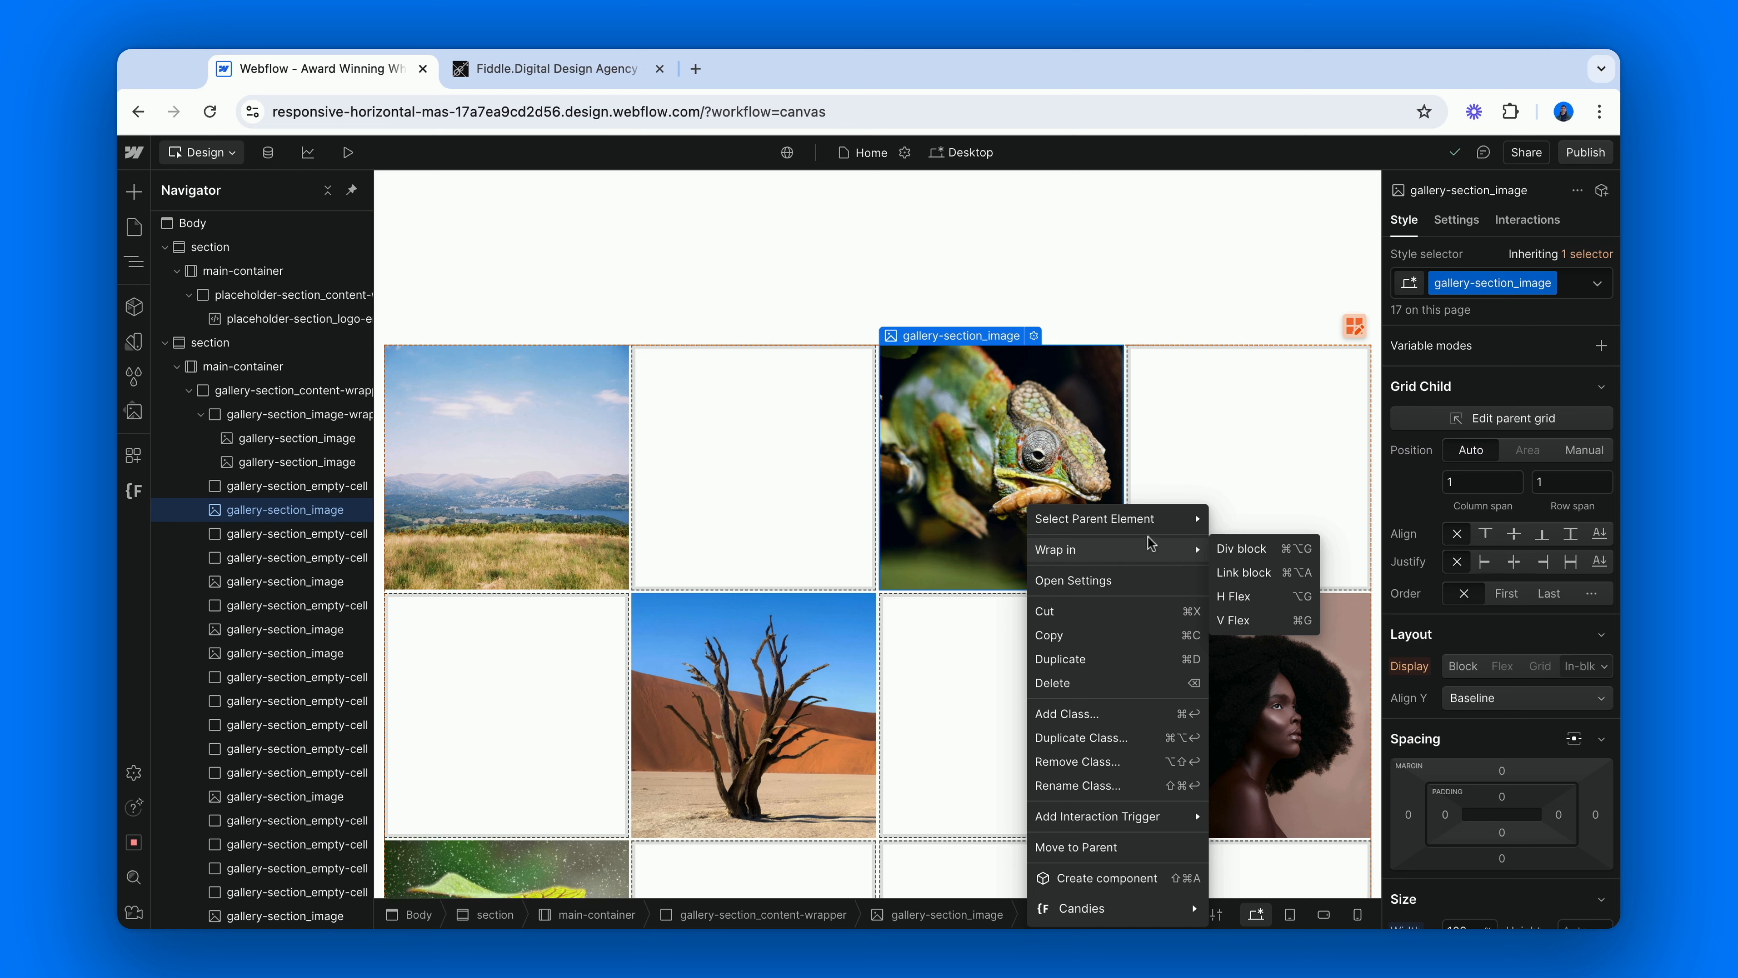
{"action": "left_click", "coordinate": [1223, 550]}
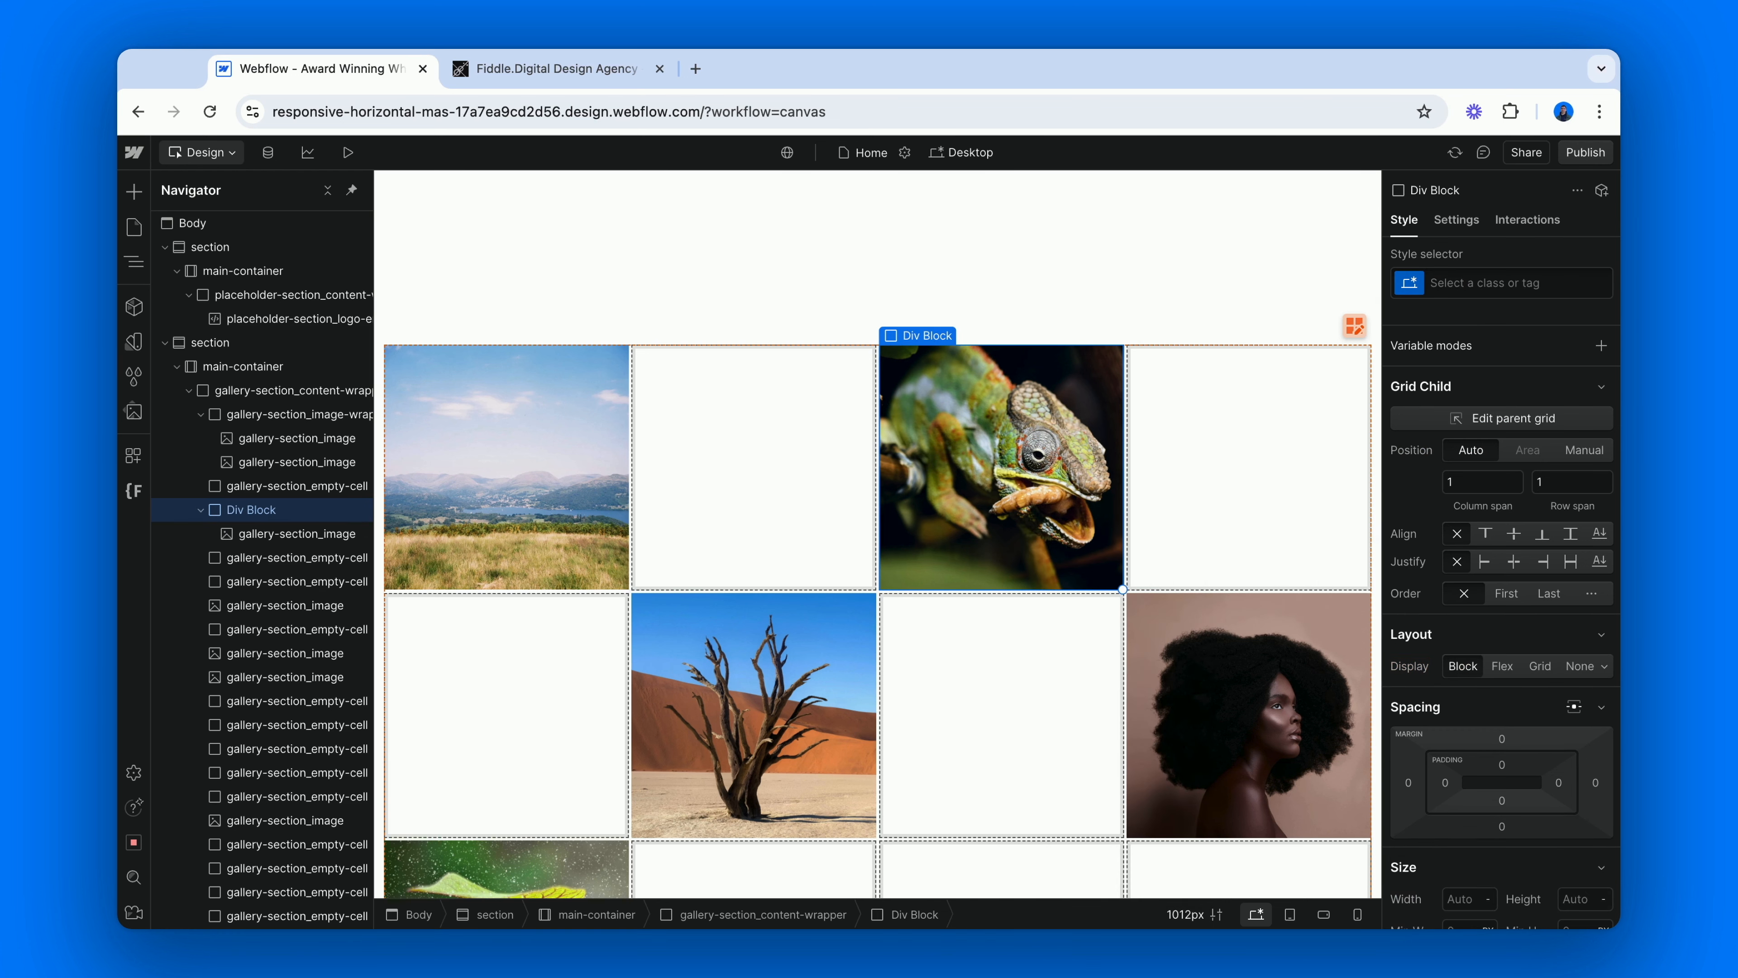
{"action": "key", "text": "super+Return"}
{"action": "type", "text": "gallery-se"}
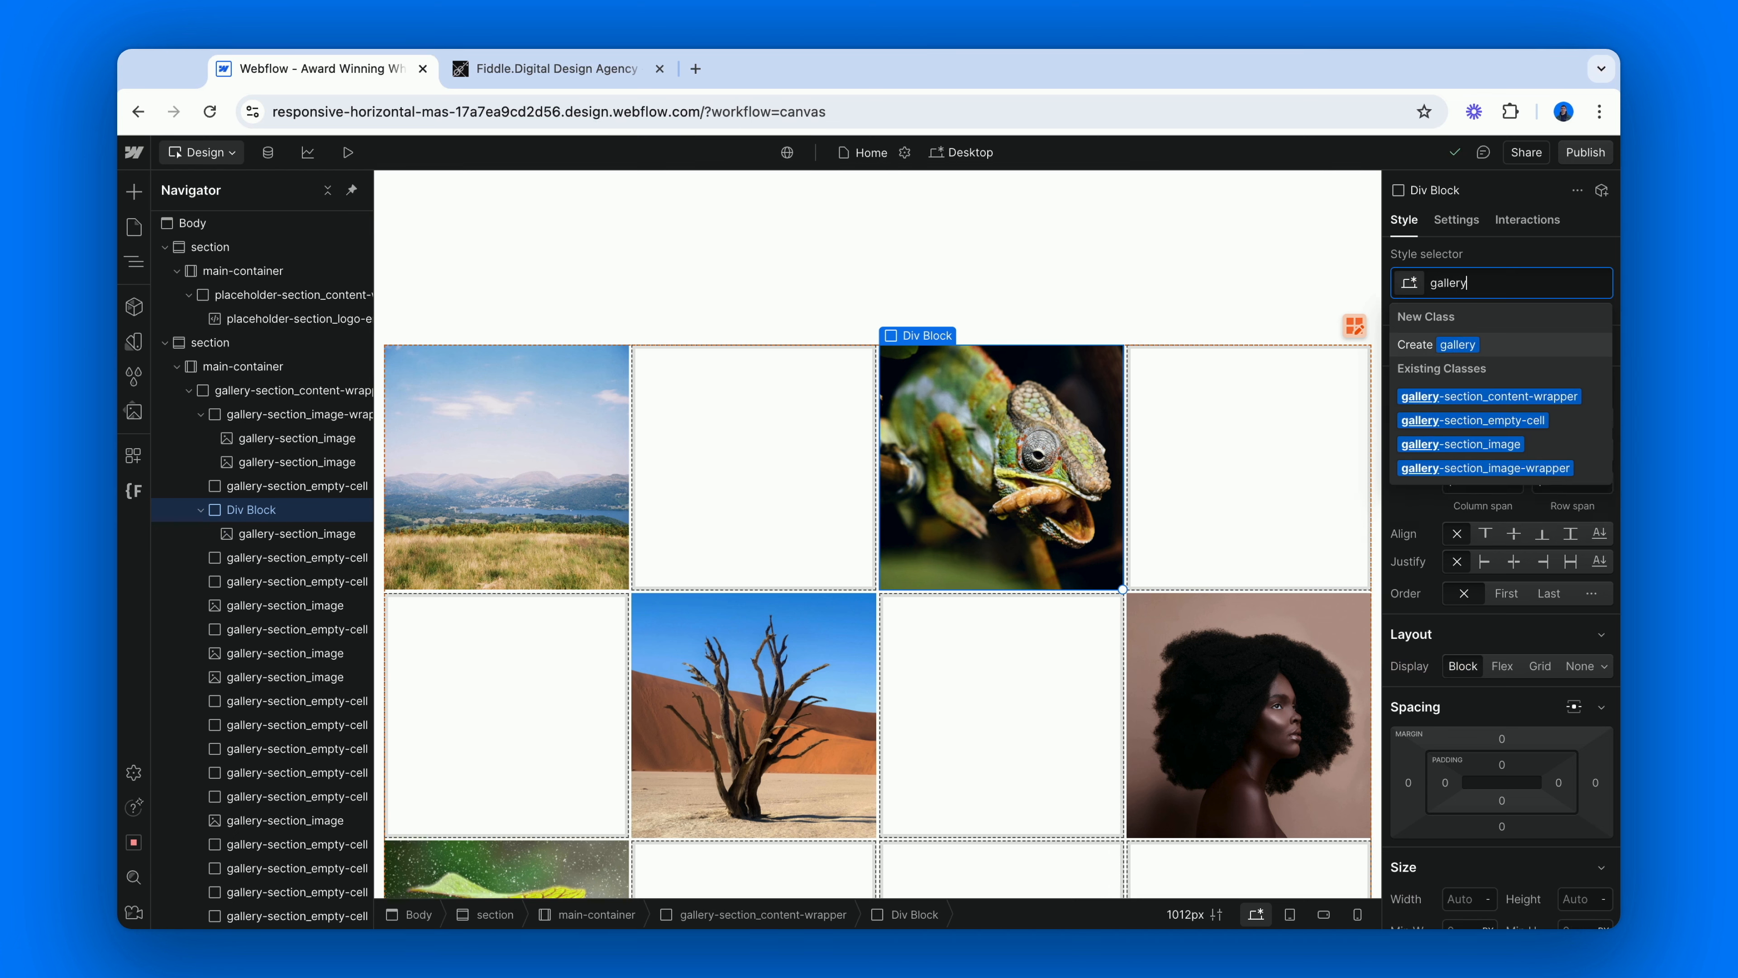
{"action": "key", "text": "Down"}
{"action": "key", "text": "Down"}
{"action": "key", "text": "Down"}
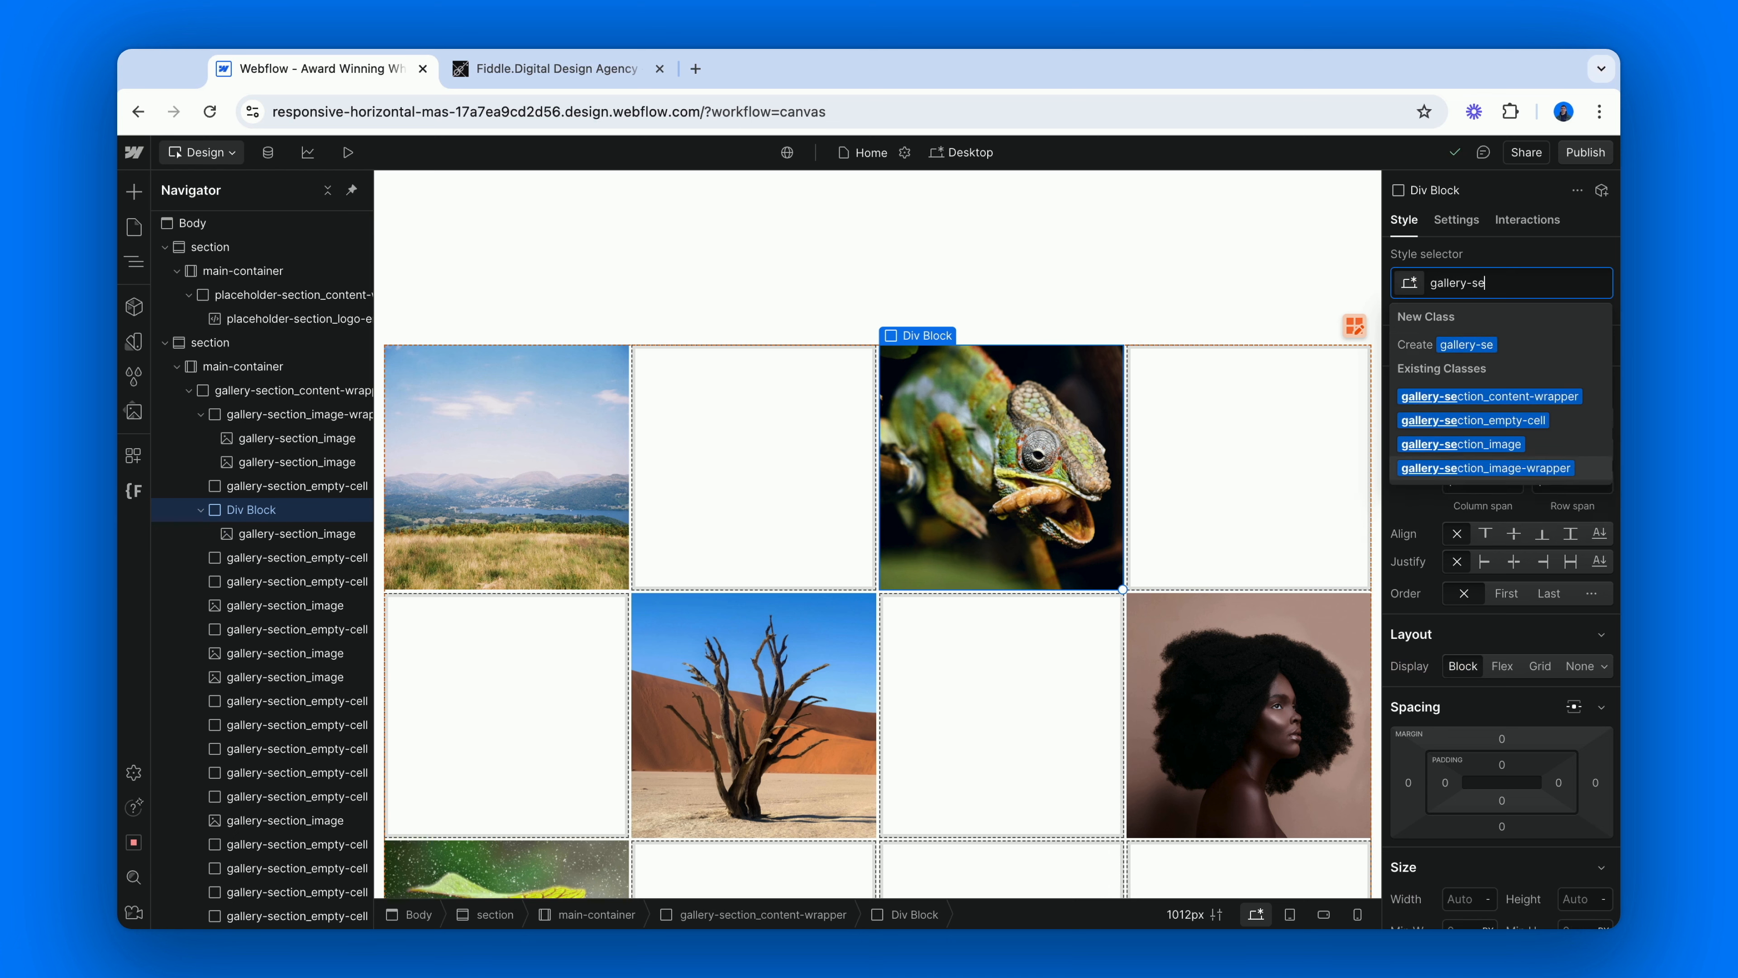
{"action": "key", "text": "Return"}
Duplicate the chameleon image inside its wrapper and add the existing combo class cc-1 to the upper copy.
{"action": "left_click", "coordinate": [1062, 482]}
{"action": "key", "text": "super+d"}
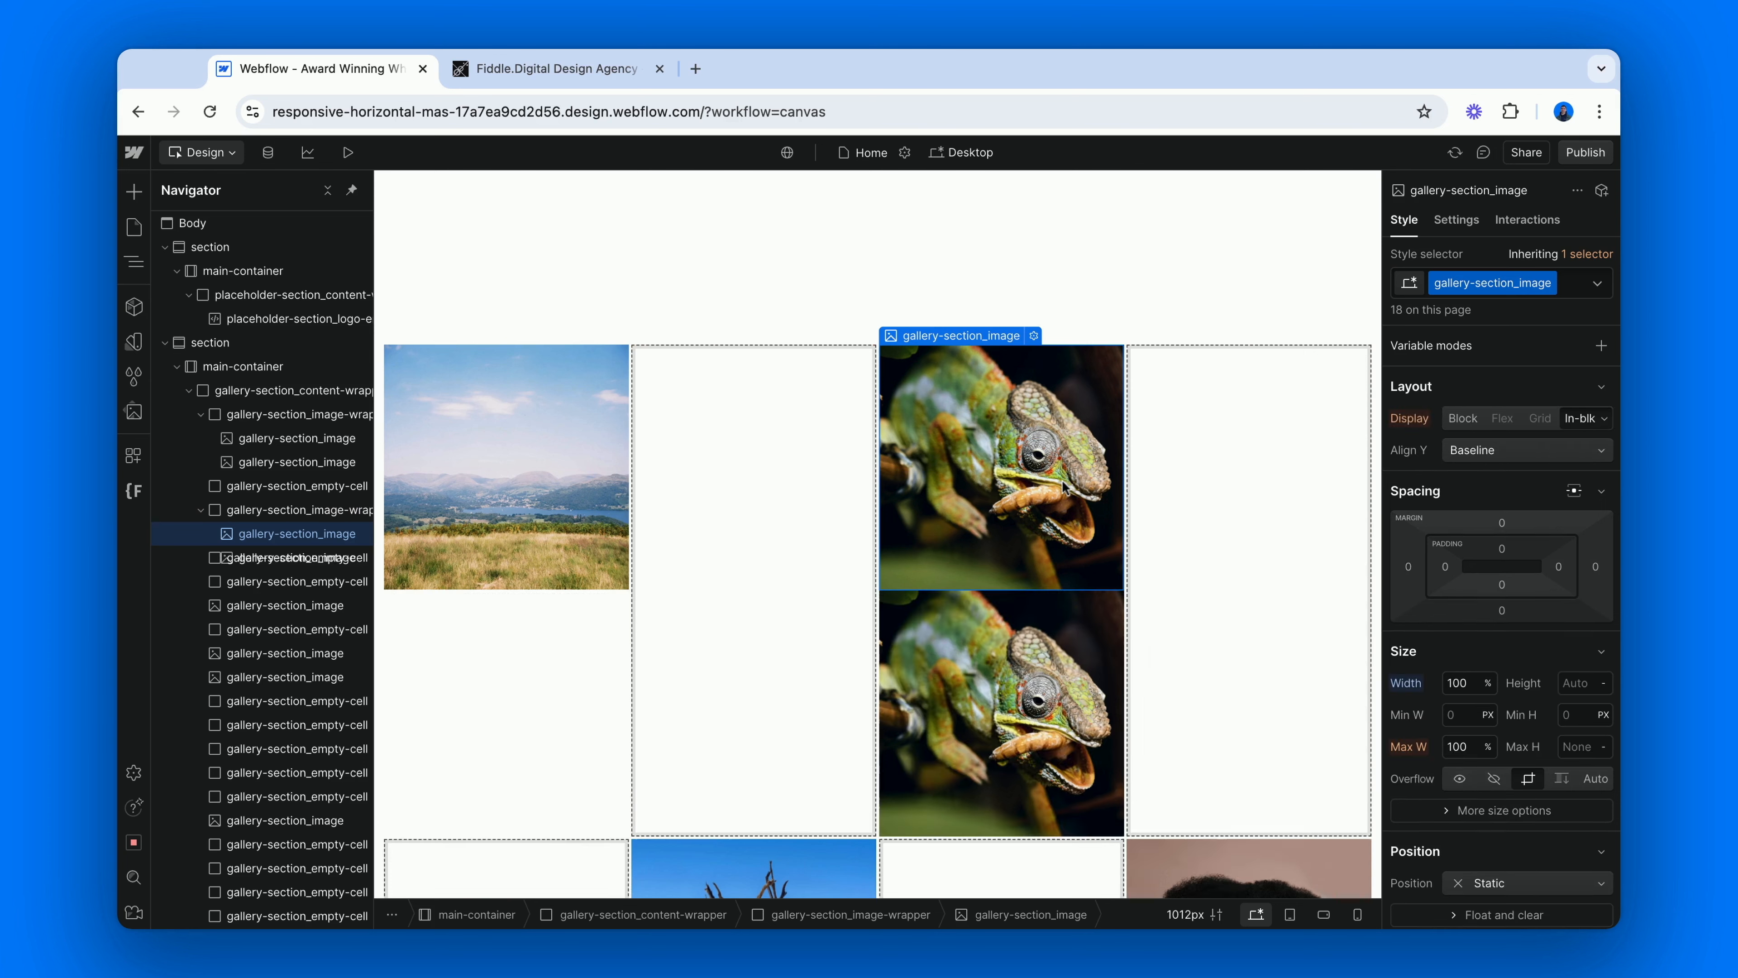
{"action": "key", "text": "super+Return"}
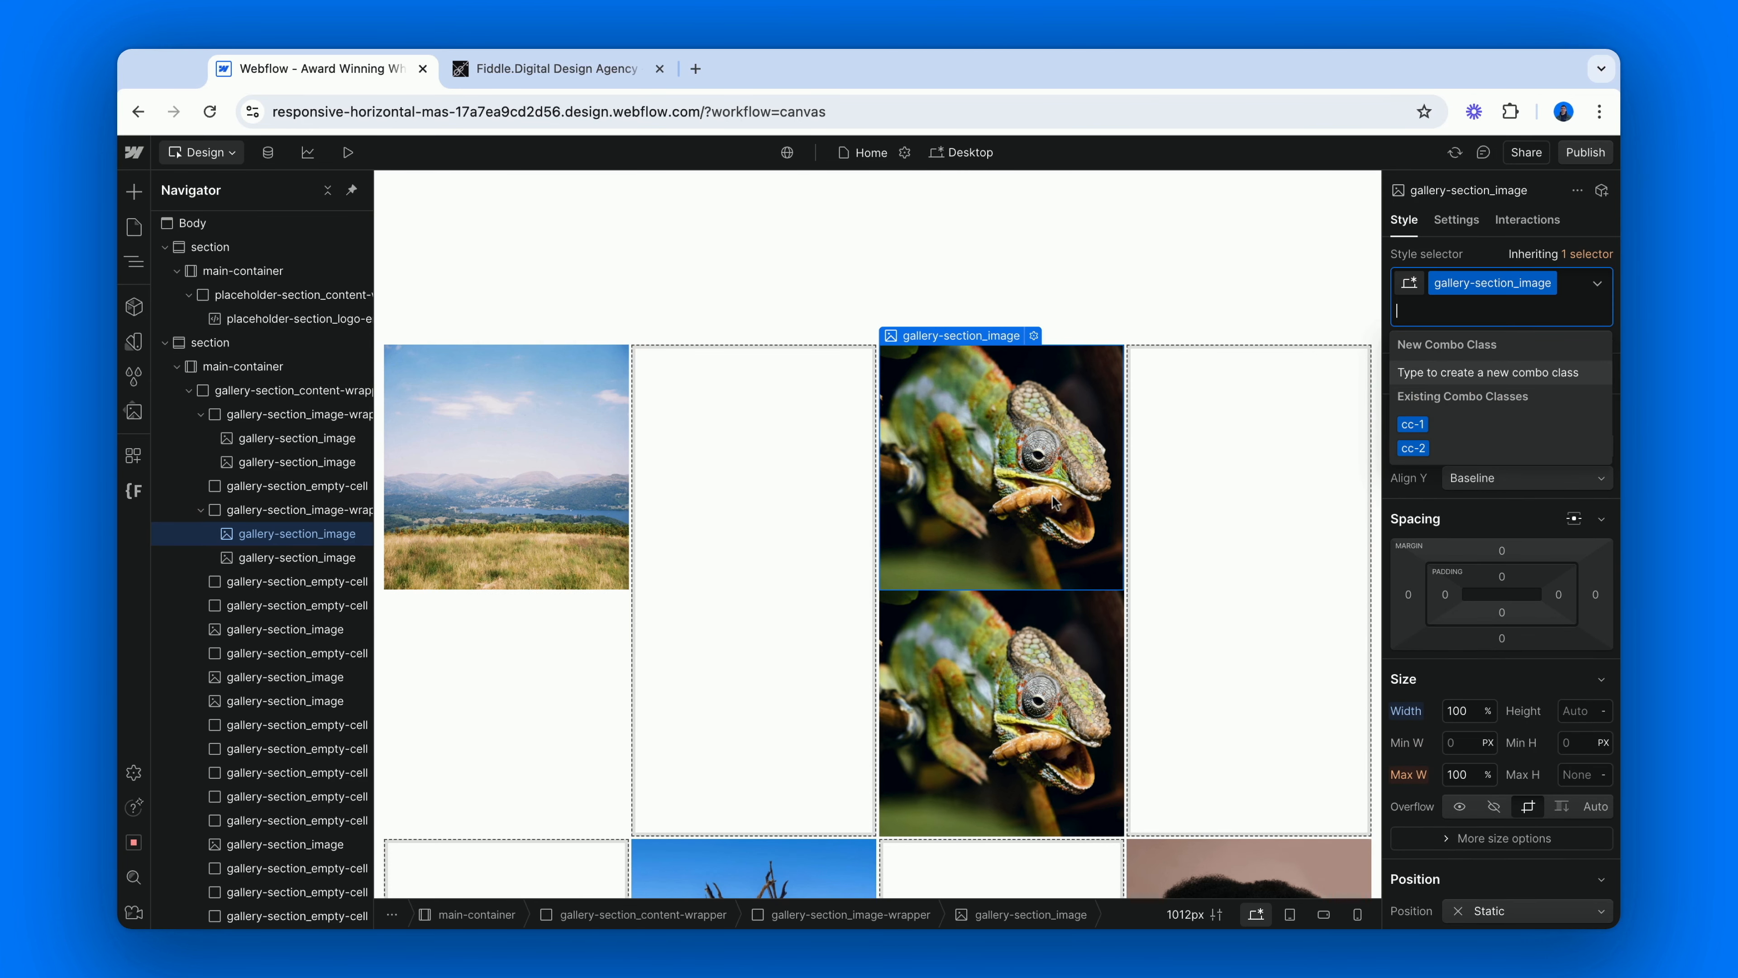
{"action": "key", "text": "Return"}
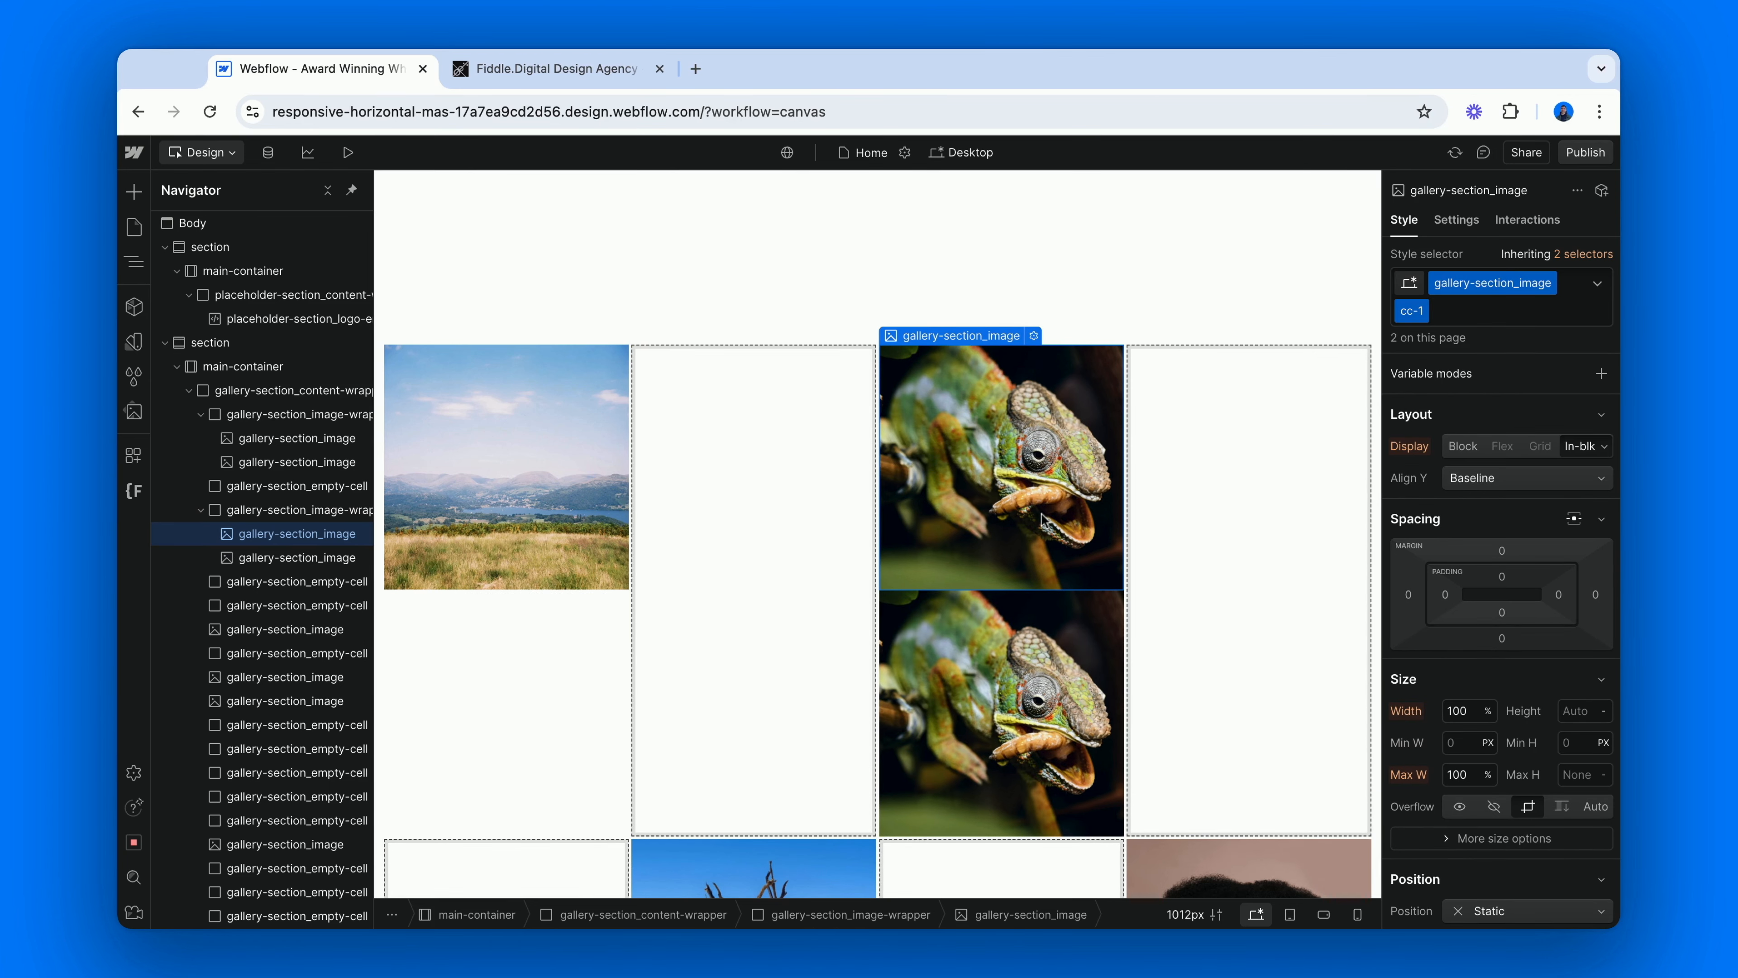
Add the existing combo class cc-2 to the lower copy of the chameleon image.
{"action": "left_click", "coordinate": [998, 692]}
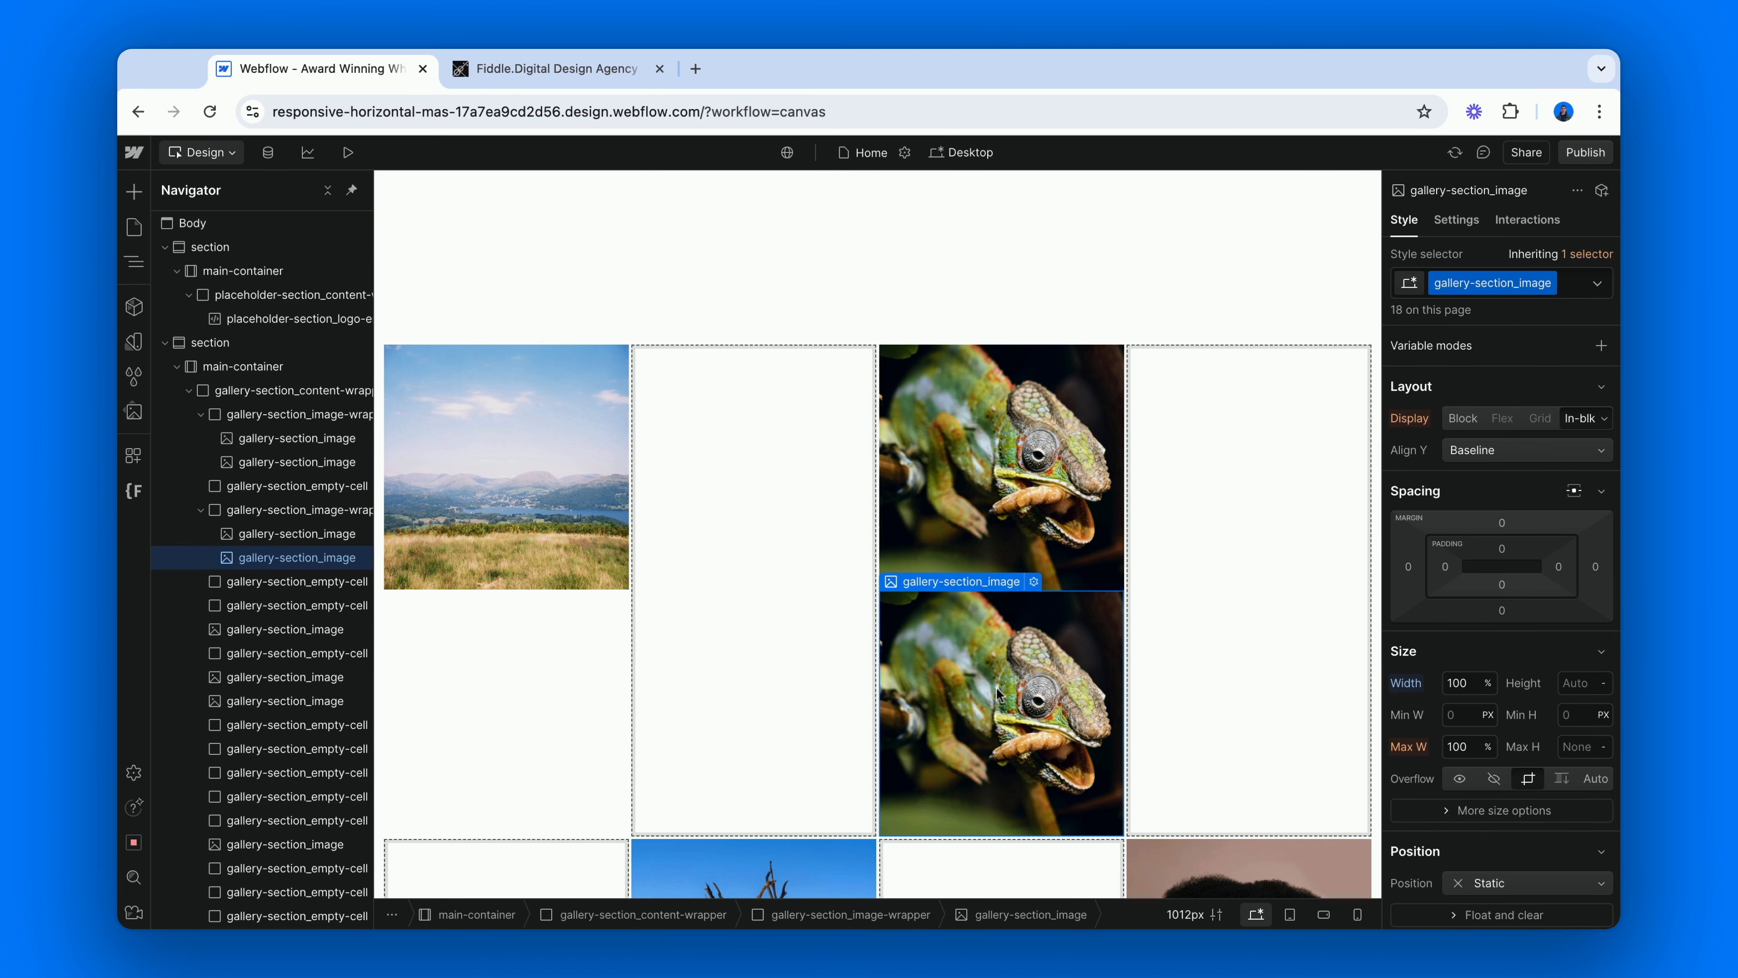
{"action": "key", "text": "super+Return"}
{"action": "key", "text": "Down"}
{"action": "key", "text": "Down"}
{"action": "key", "text": "Return"}
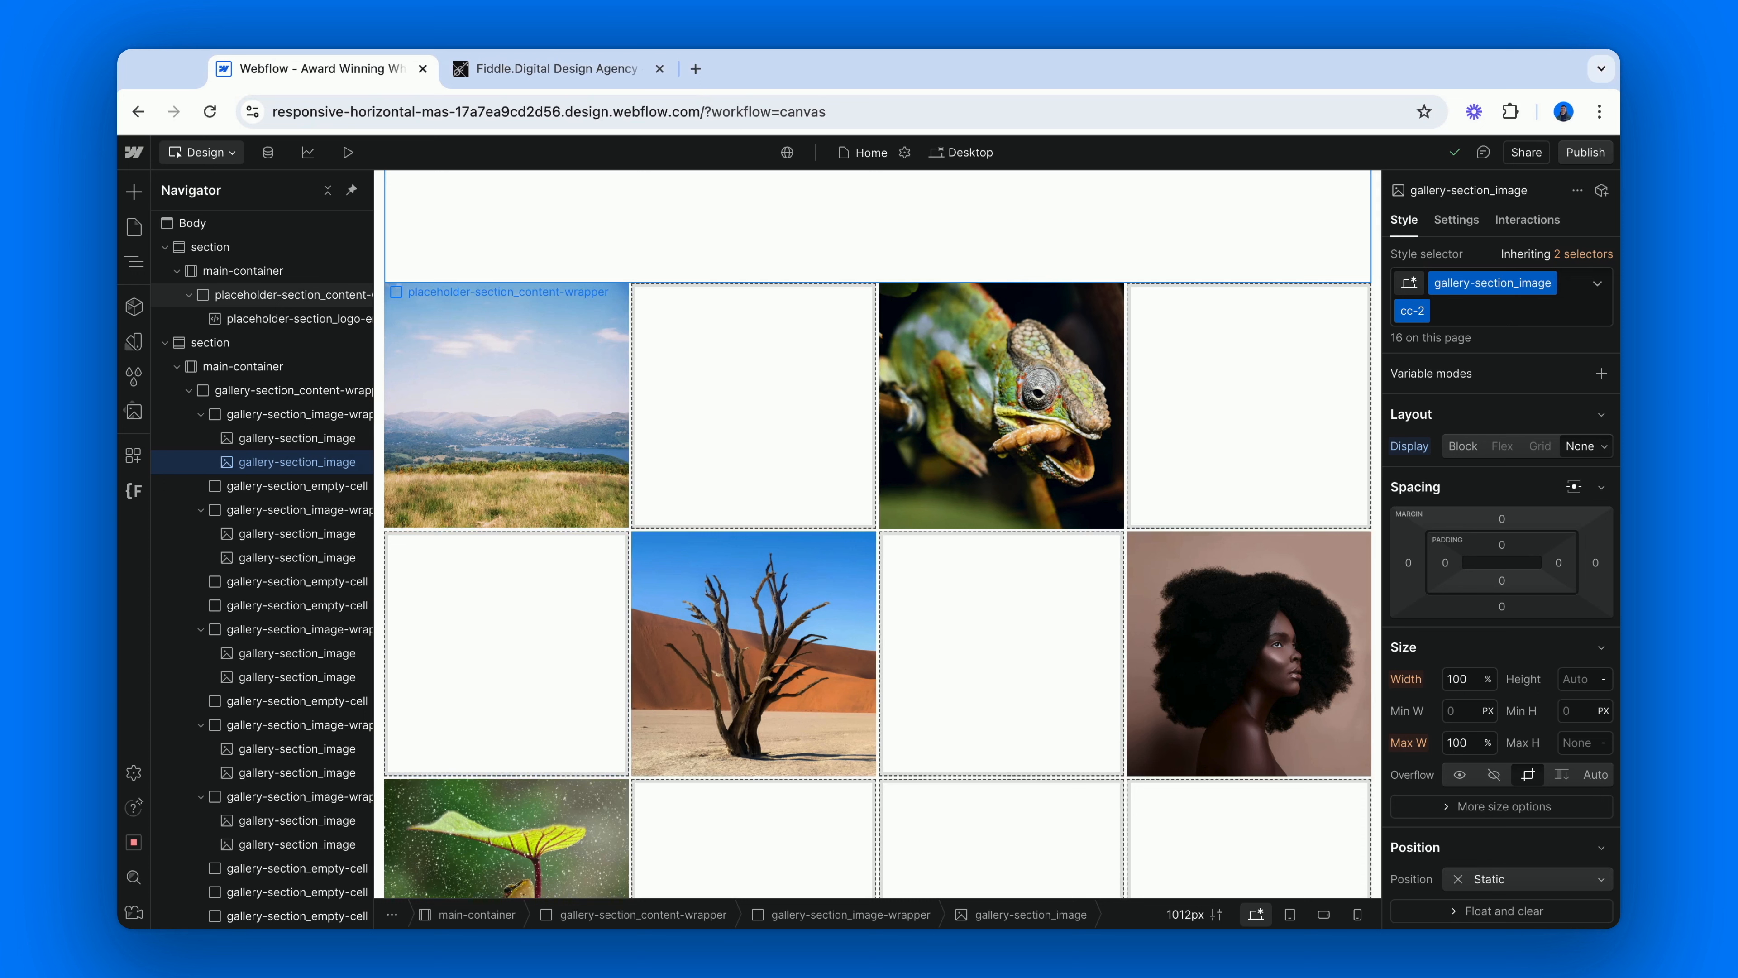
Check both landscape copies, and switch to the Fiddle.Digital site to examine from which corners its gallery images scale on scroll.
{"action": "left_click", "coordinate": [318, 444]}
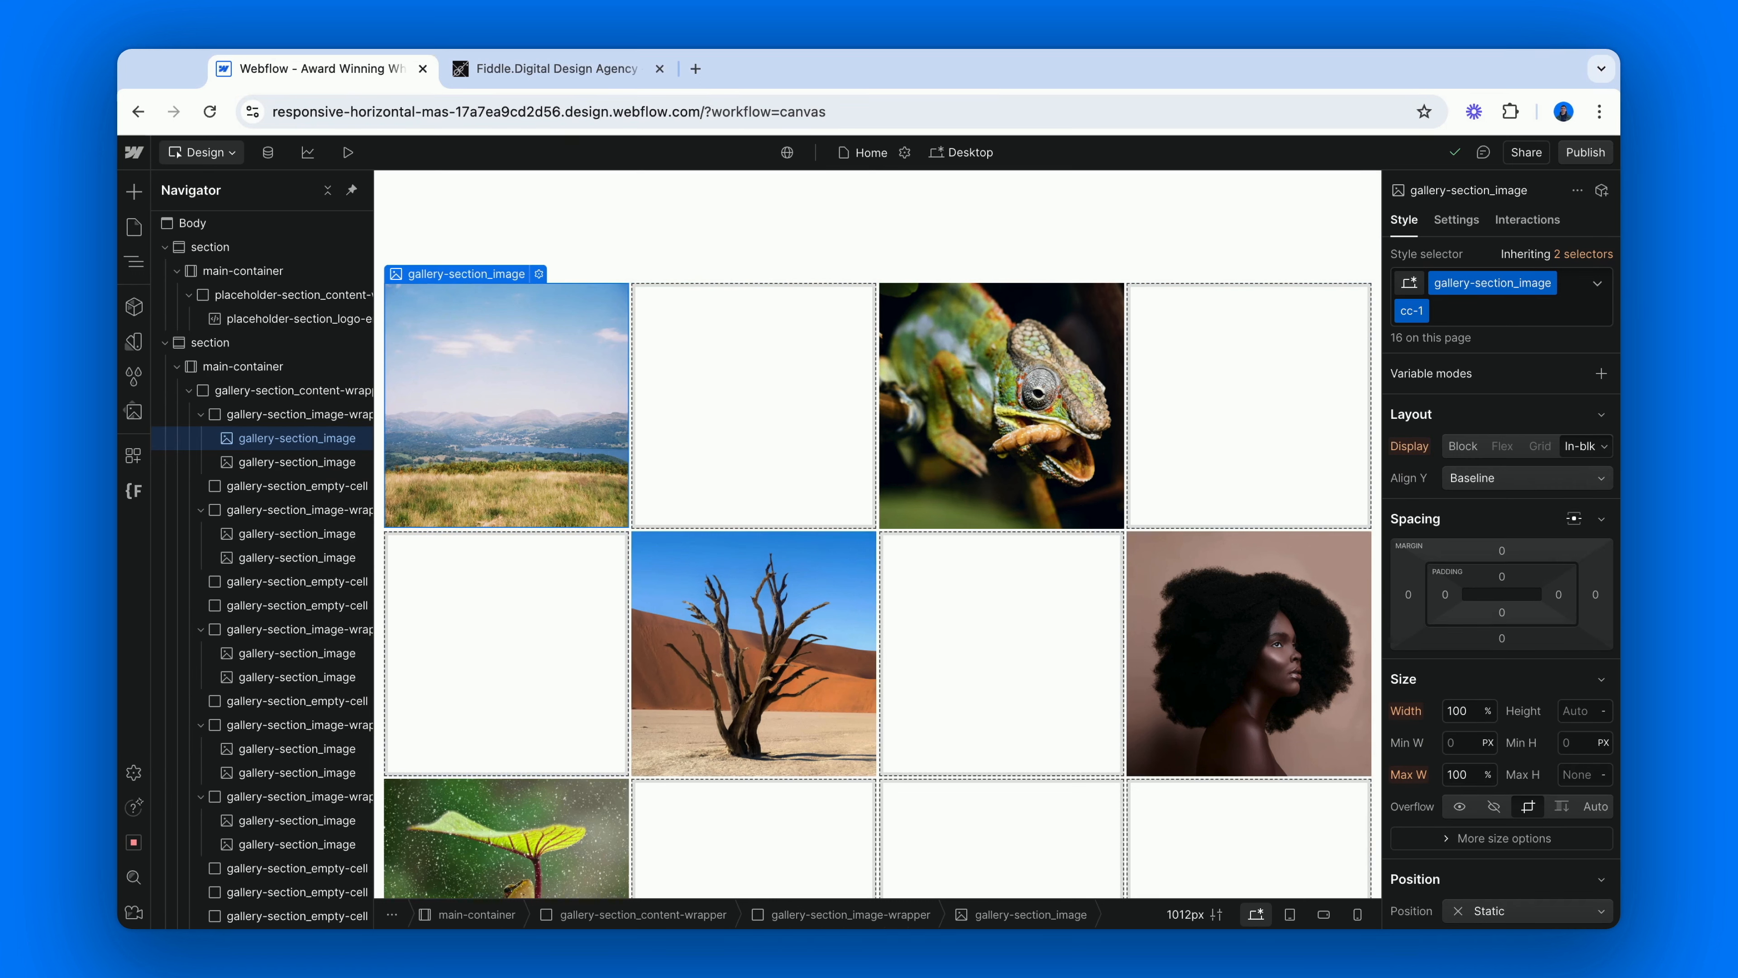
{"action": "left_click", "coordinate": [297, 466]}
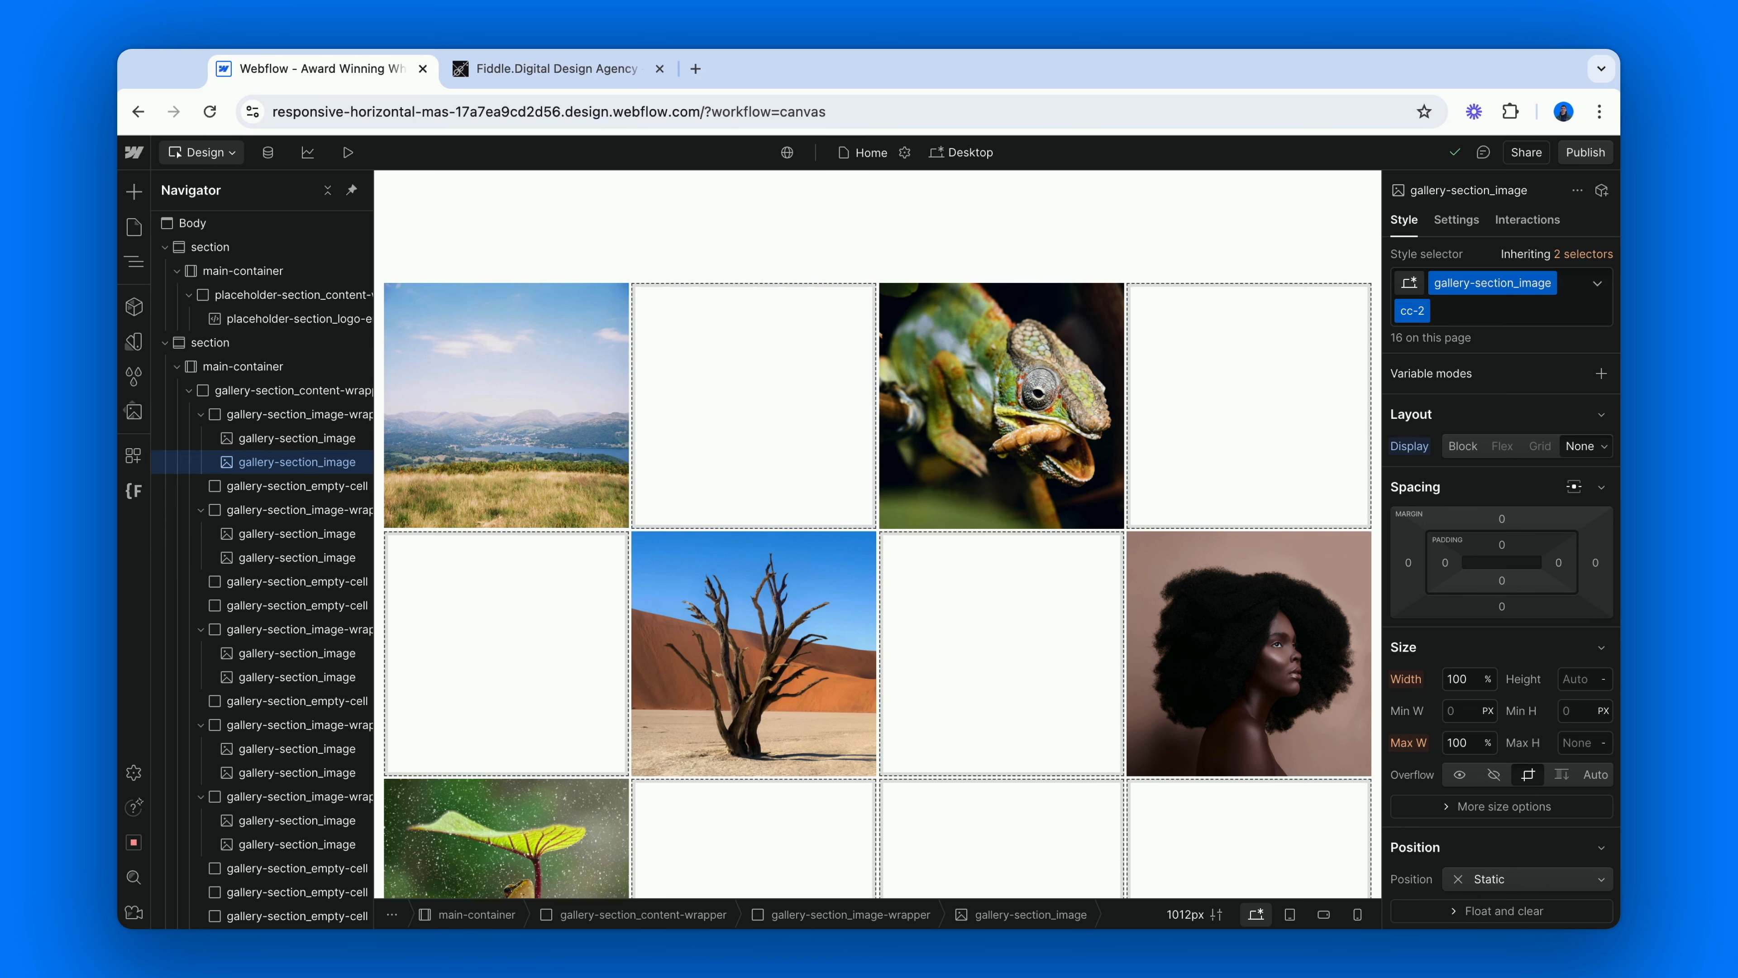
{"action": "left_click", "coordinate": [479, 68]}
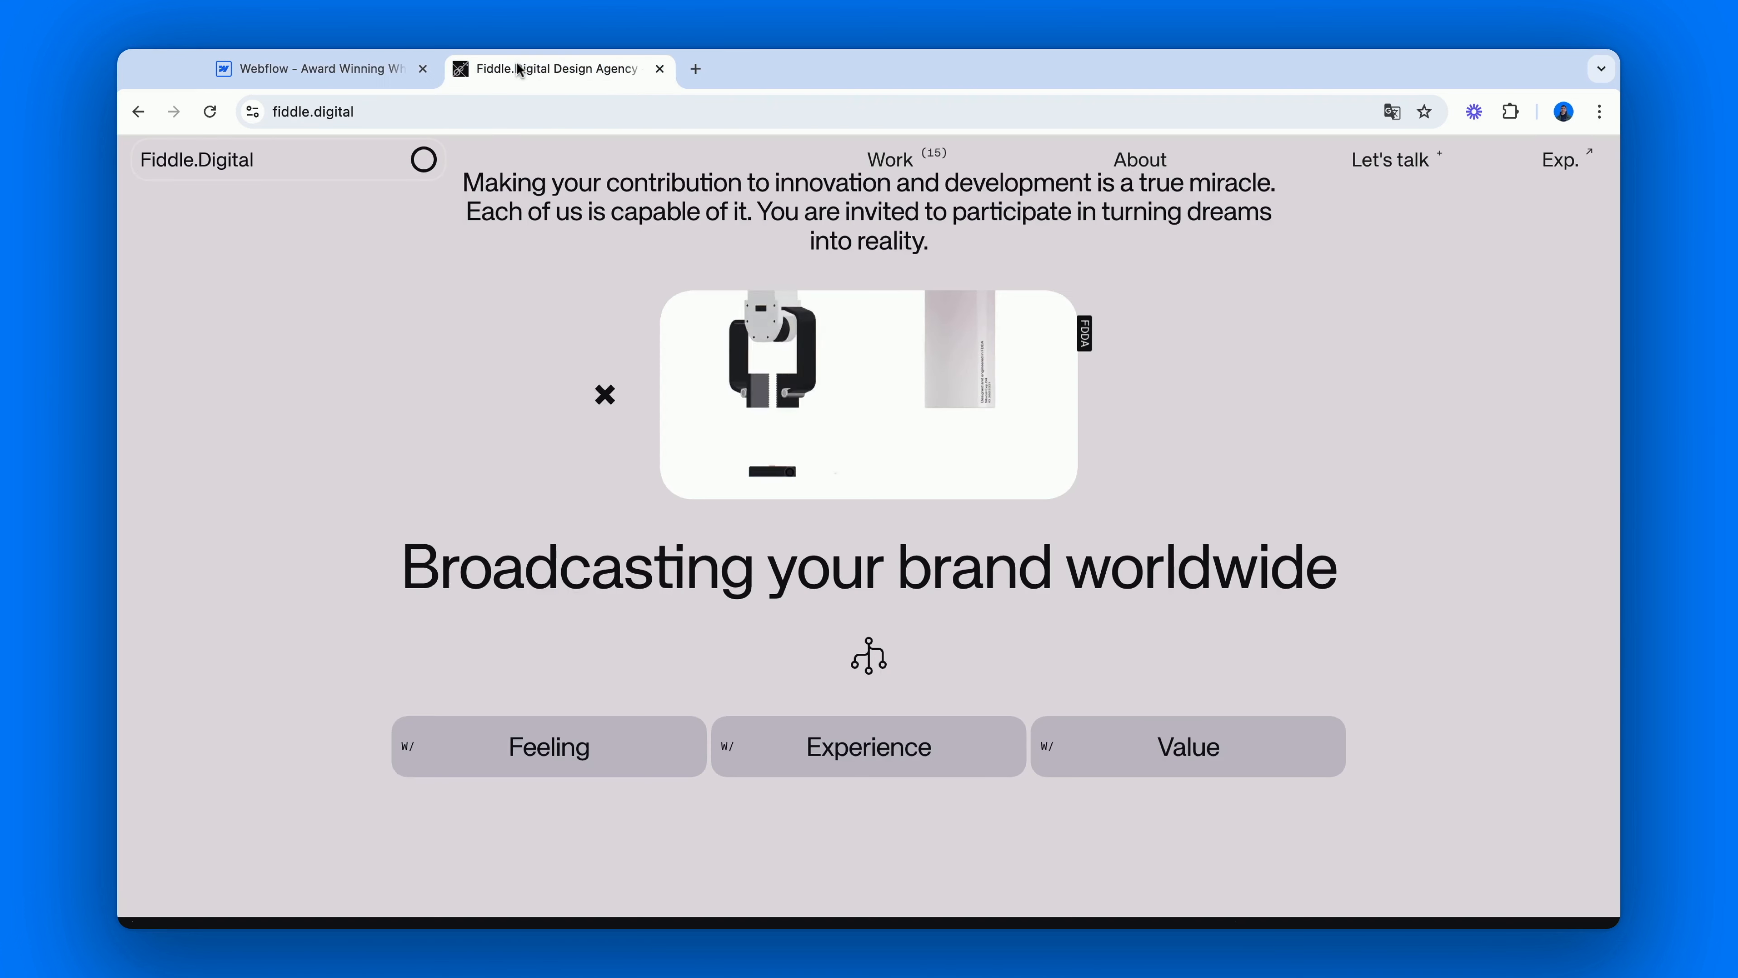
{"action": "scroll", "coordinate": [368, 388], "scroll_direction": "down", "scroll_amount": 3}
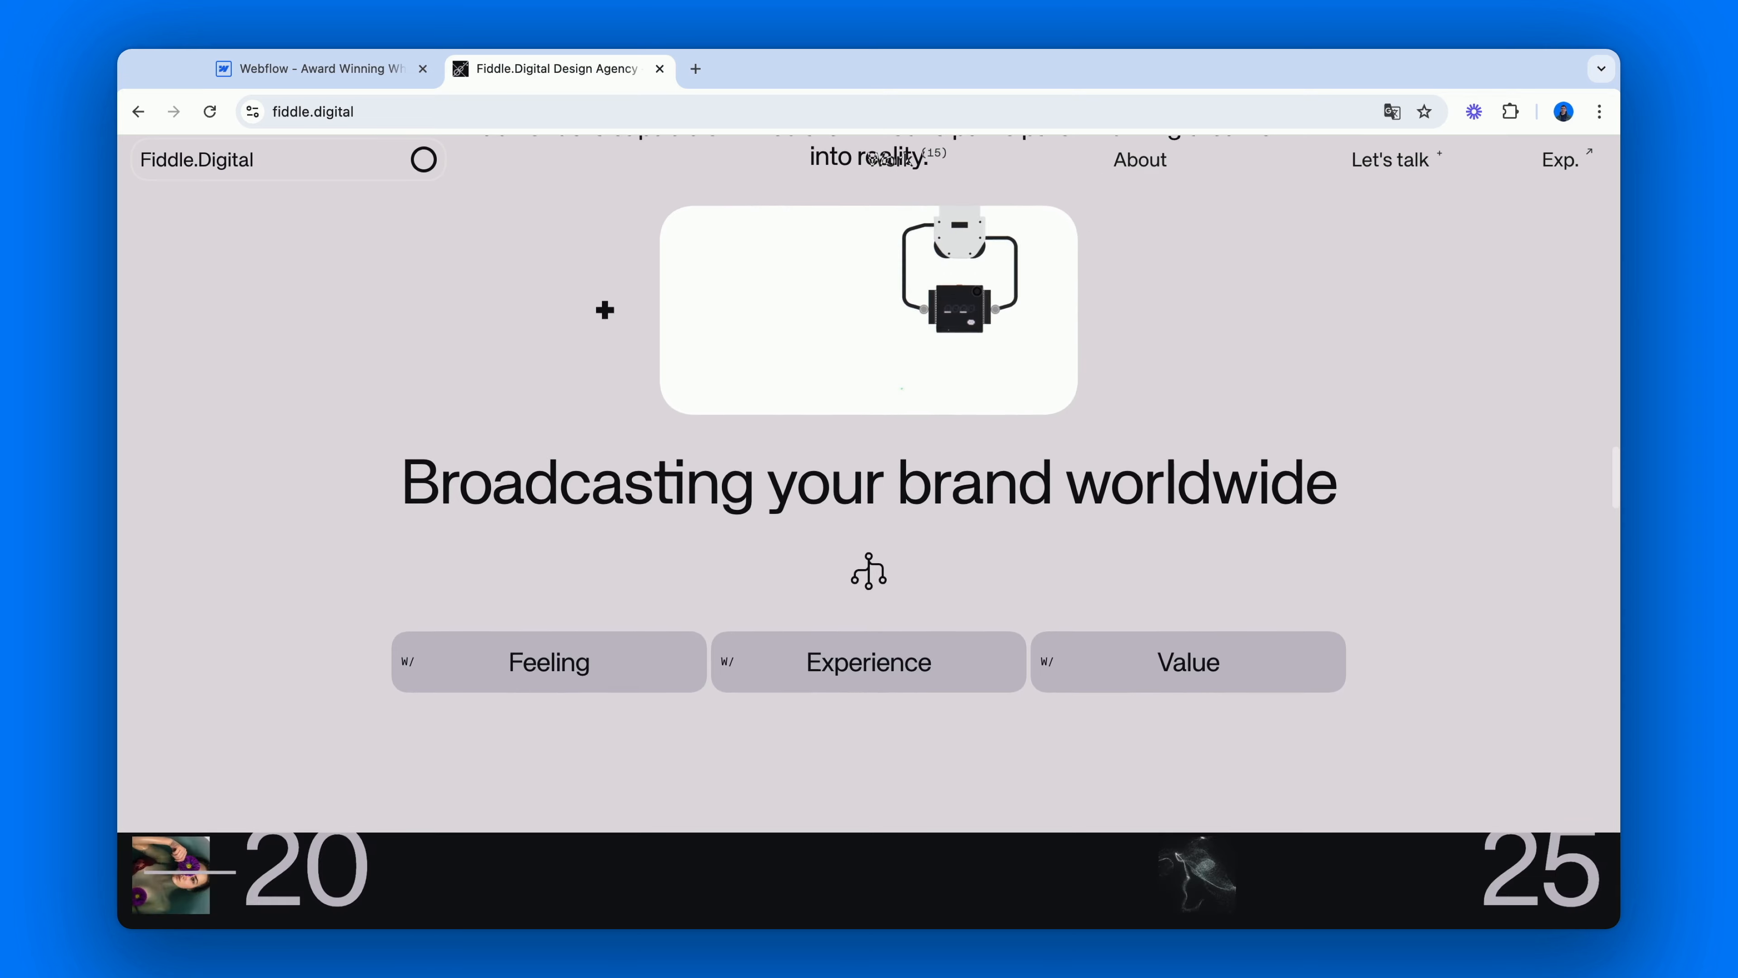
{"action": "scroll", "coordinate": [605, 292], "scroll_direction": "down", "scroll_amount": 2}
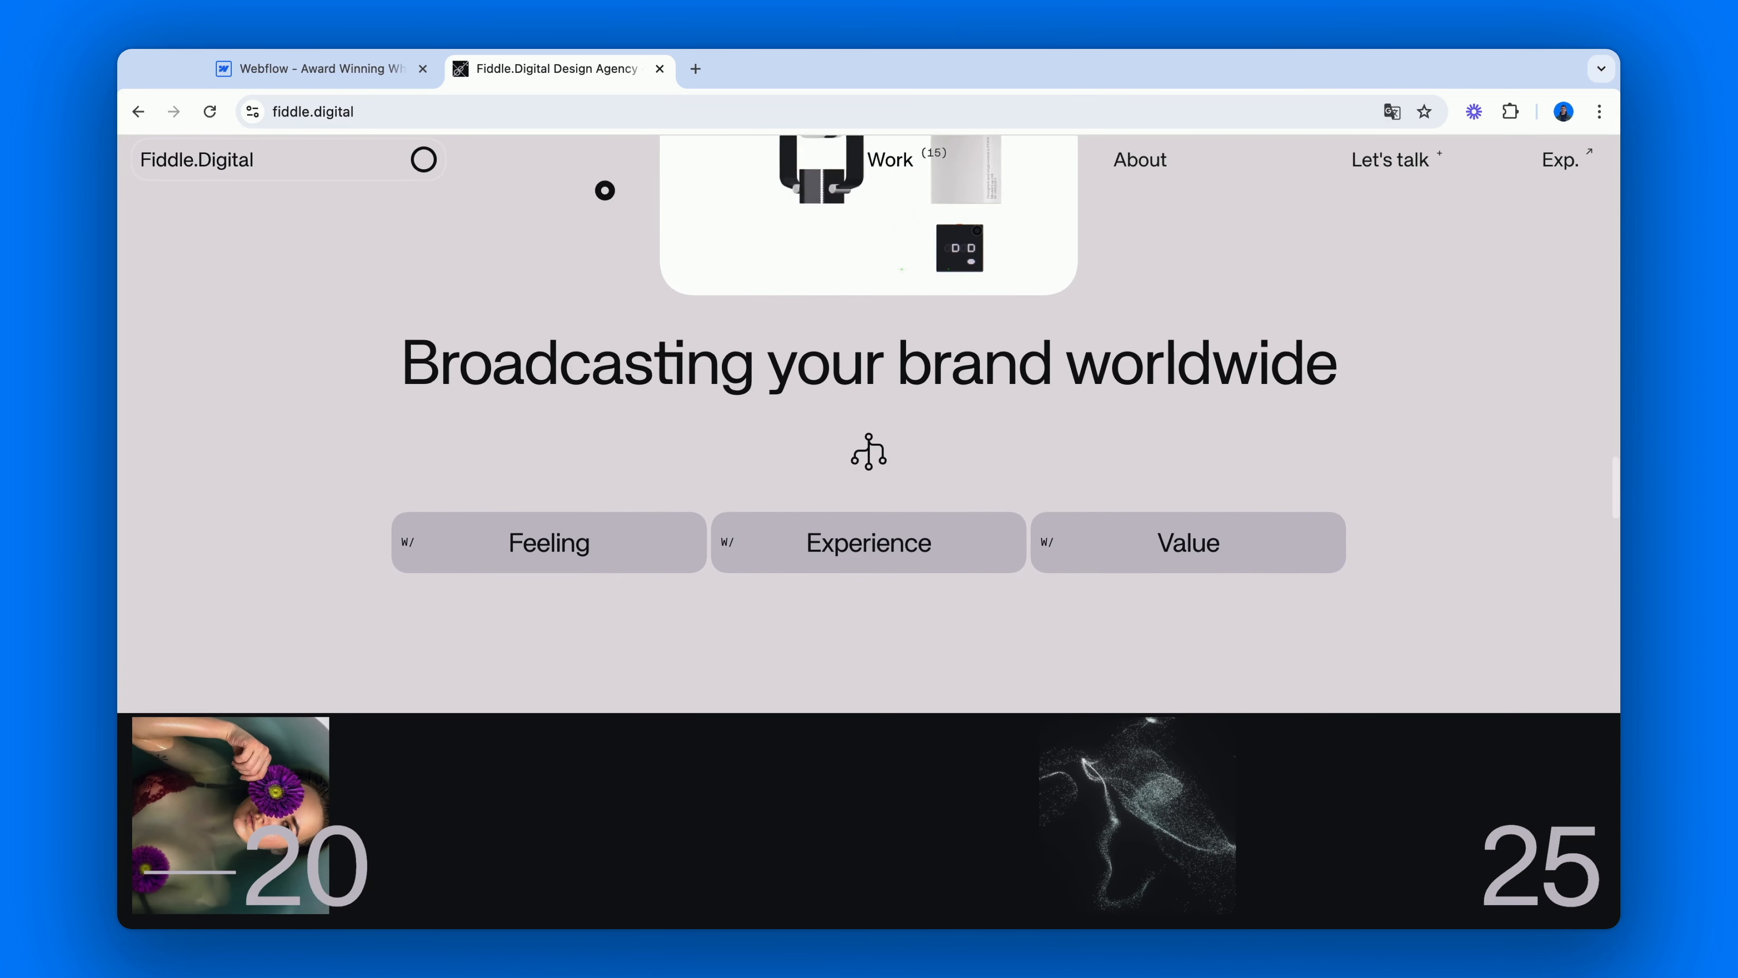
{"action": "scroll", "coordinate": [602, 186], "scroll_direction": "down", "scroll_amount": 2}
{"action": "scroll", "coordinate": [869, 524], "scroll_direction": "down", "scroll_amount": 1}
{"action": "scroll", "coordinate": [869, 524], "scroll_direction": "down", "scroll_amount": 2}
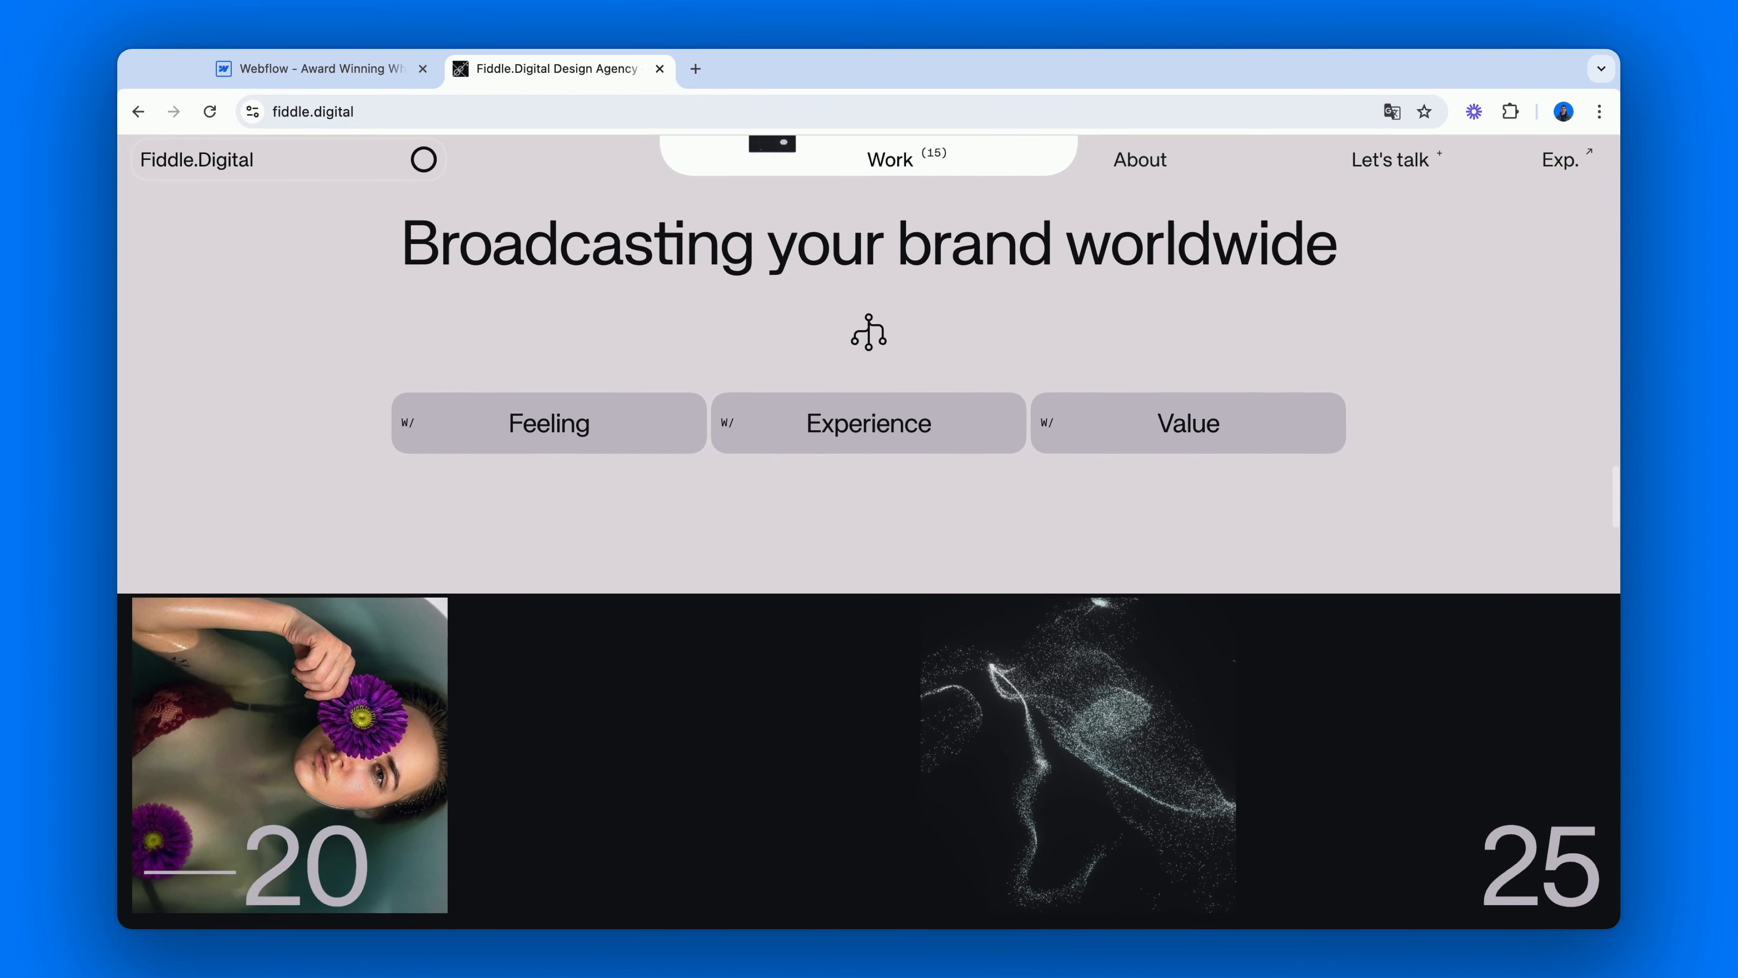
{"action": "scroll", "coordinate": [602, 205], "scroll_direction": "up", "scroll_amount": 3}
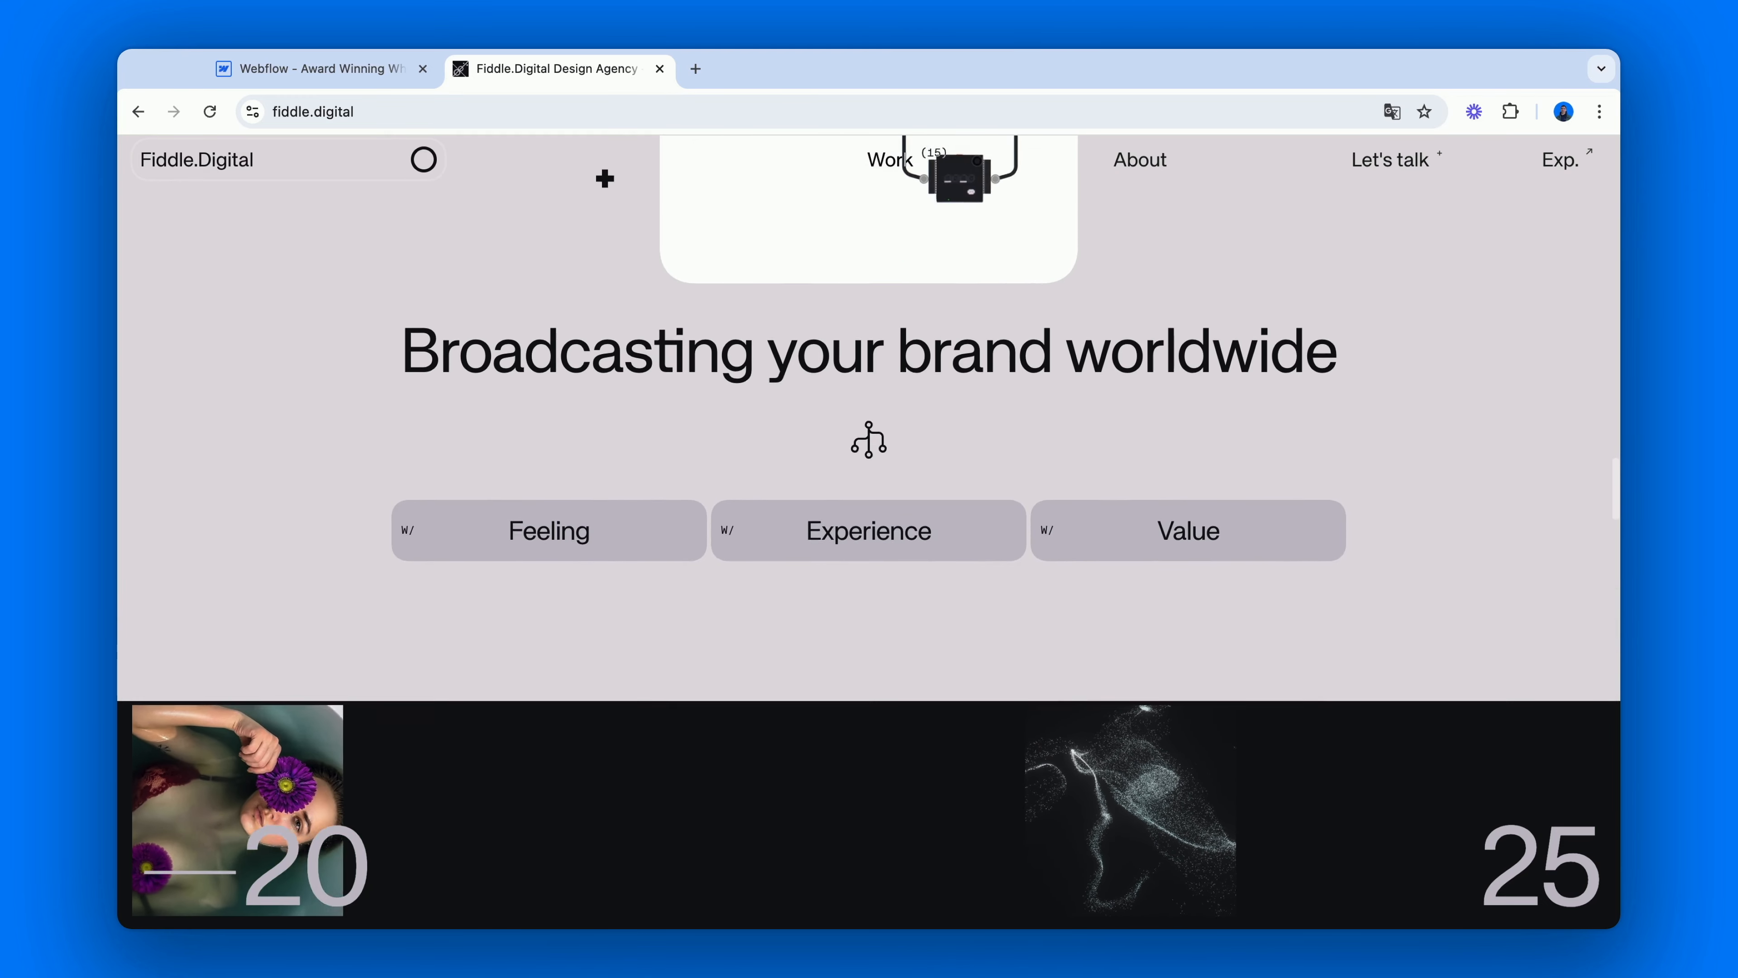
{"action": "scroll", "coordinate": [601, 237], "scroll_direction": "down", "scroll_amount": 2}
{"action": "scroll", "coordinate": [602, 163], "scroll_direction": "up", "scroll_amount": 3}
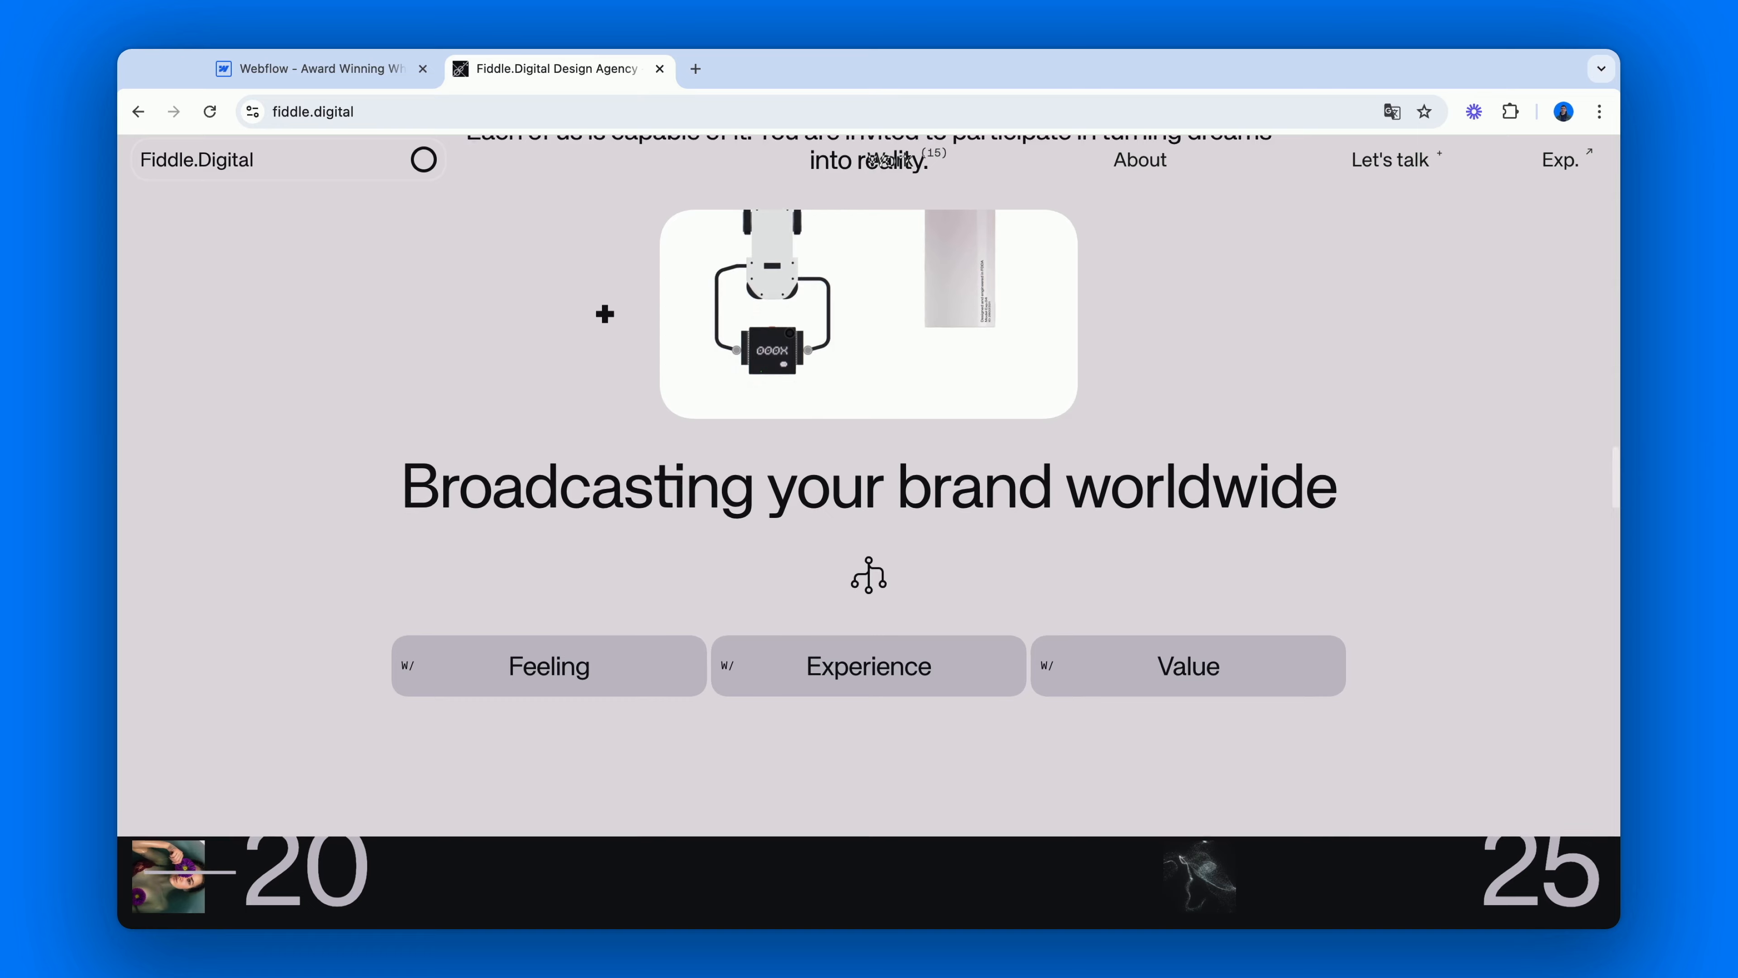
{"action": "scroll", "coordinate": [605, 315], "scroll_direction": "down", "scroll_amount": 3}
{"action": "scroll", "coordinate": [604, 154], "scroll_direction": "down", "scroll_amount": 2}
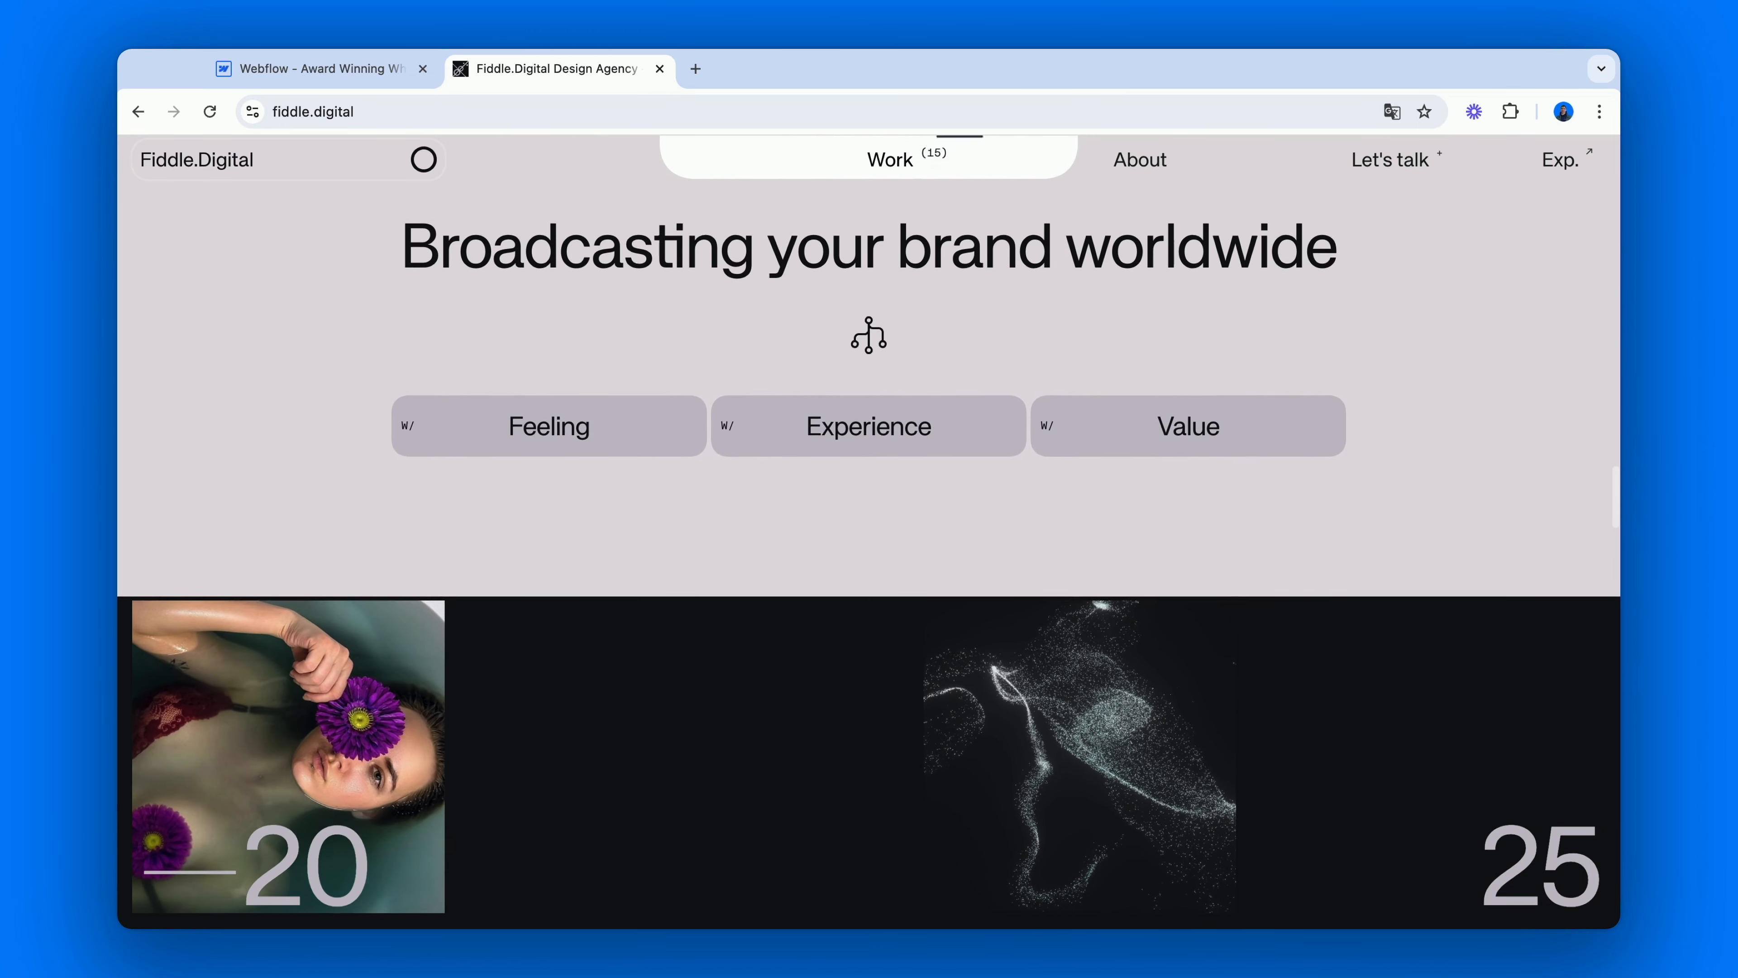
Switch back to the Webflow project and add the new combo class cc-top-left to the cc-1 copy of the landscape image.
{"action": "left_click", "coordinate": [342, 69]}
{"action": "left_click", "coordinate": [322, 438]}
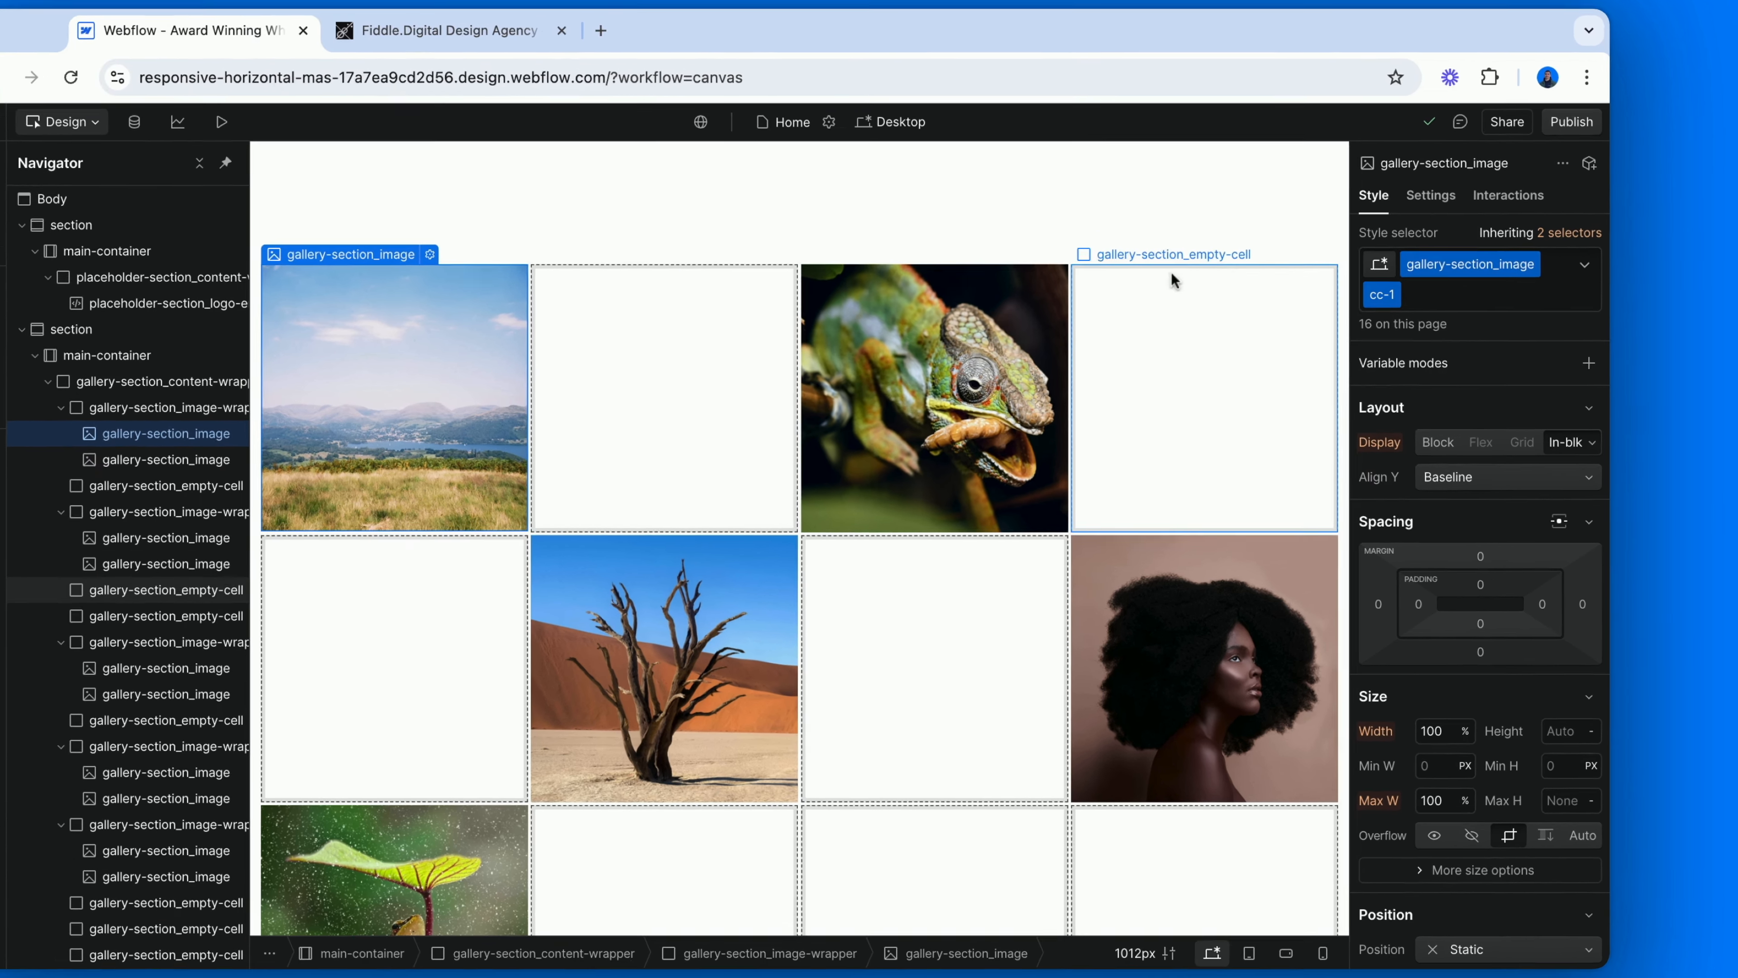
{"action": "left_click", "coordinate": [1465, 311]}
{"action": "type", "text": "cc-t"}
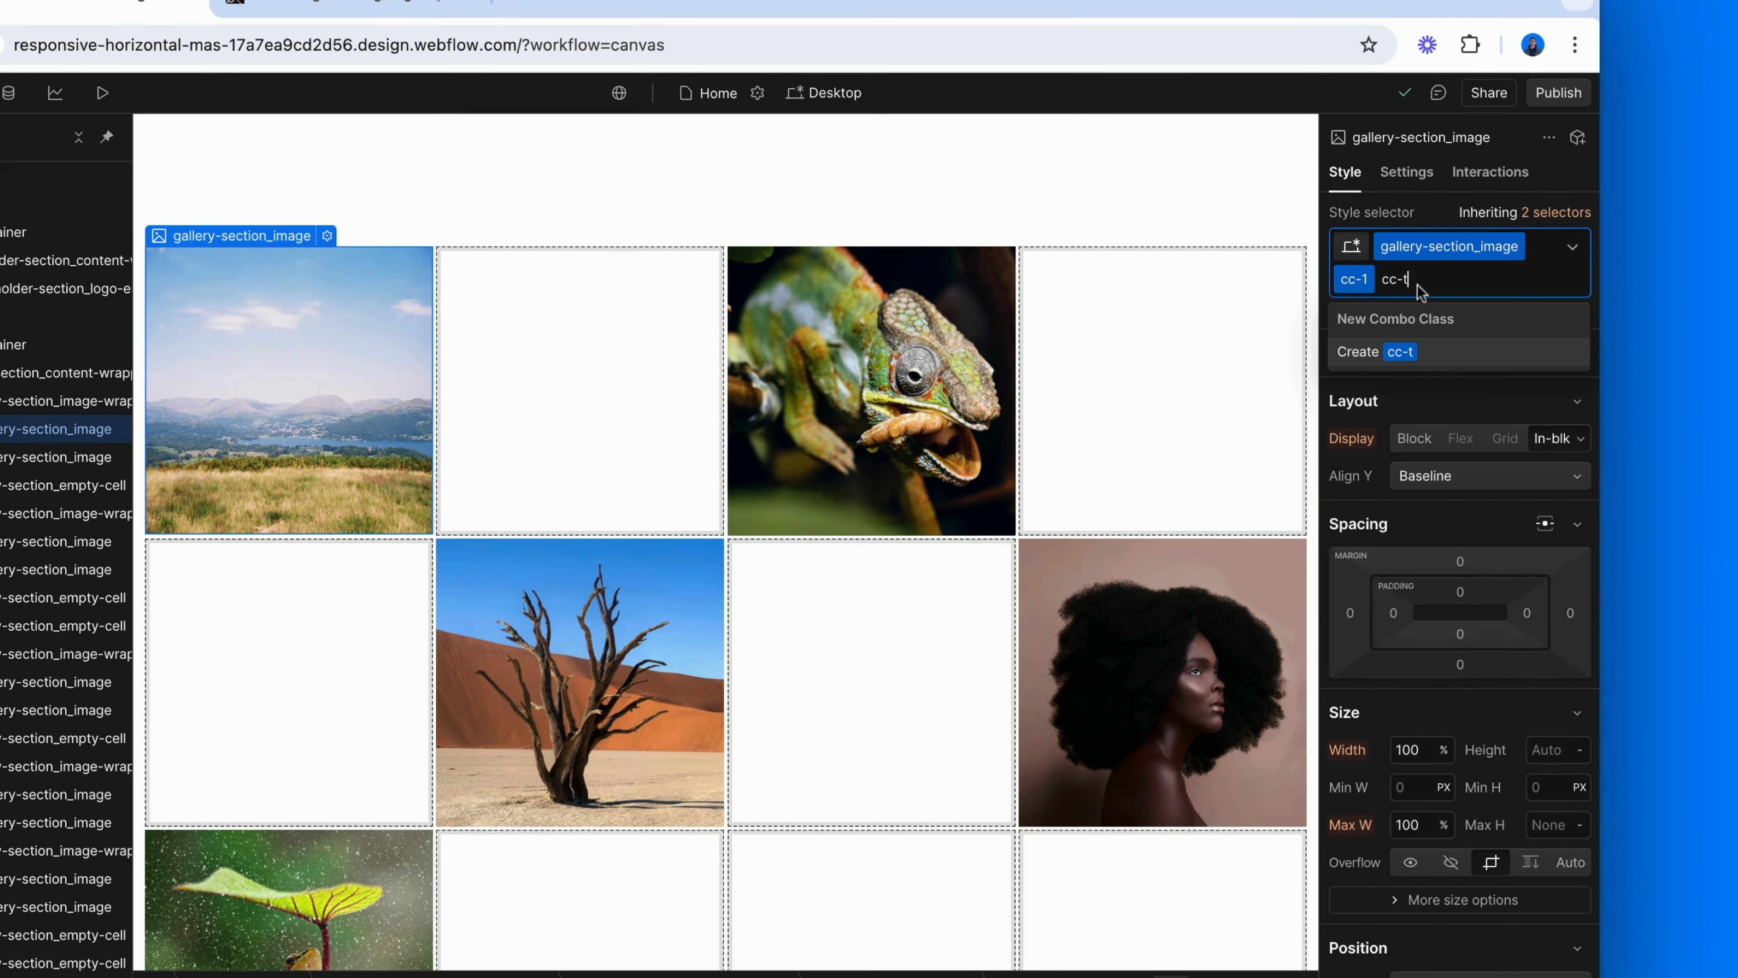
{"action": "type", "text": "op-left"}
{"action": "key", "text": "Return"}
Set the transform origin of the landscape image's cc-top-left class to the top-left corner.
{"action": "scroll", "coordinate": [1453, 595], "scroll_direction": "down", "scroll_amount": 10}
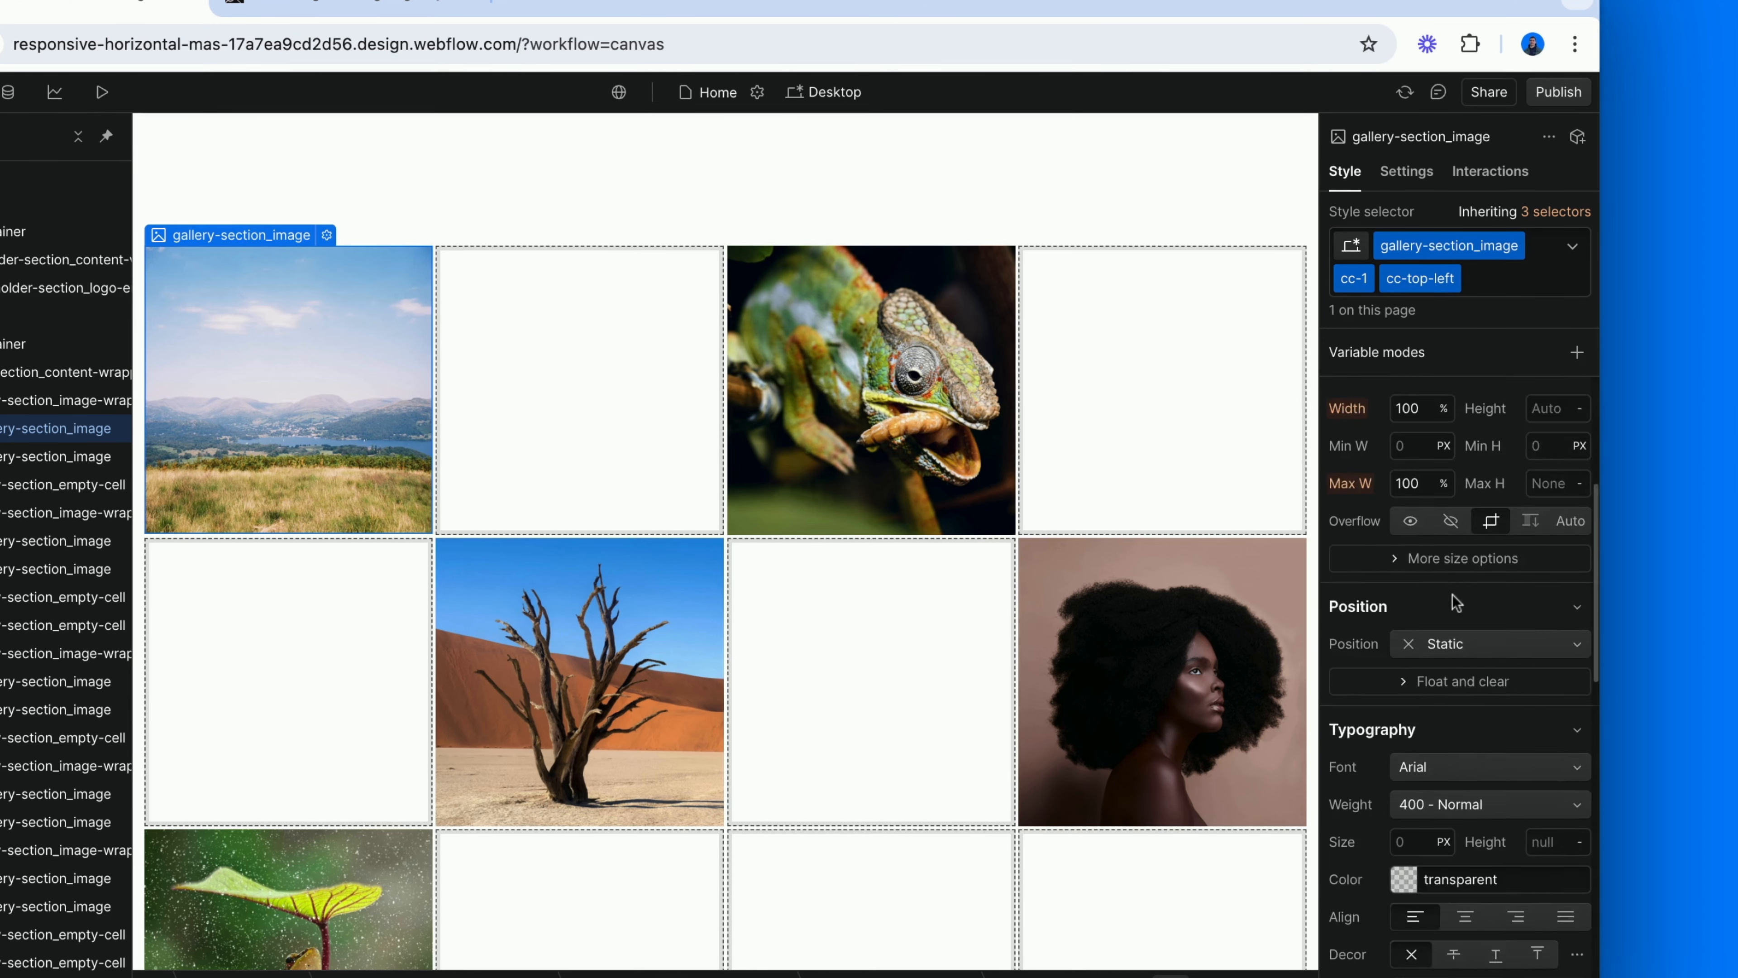
{"action": "scroll", "coordinate": [1453, 595], "scroll_direction": "down", "scroll_amount": 5}
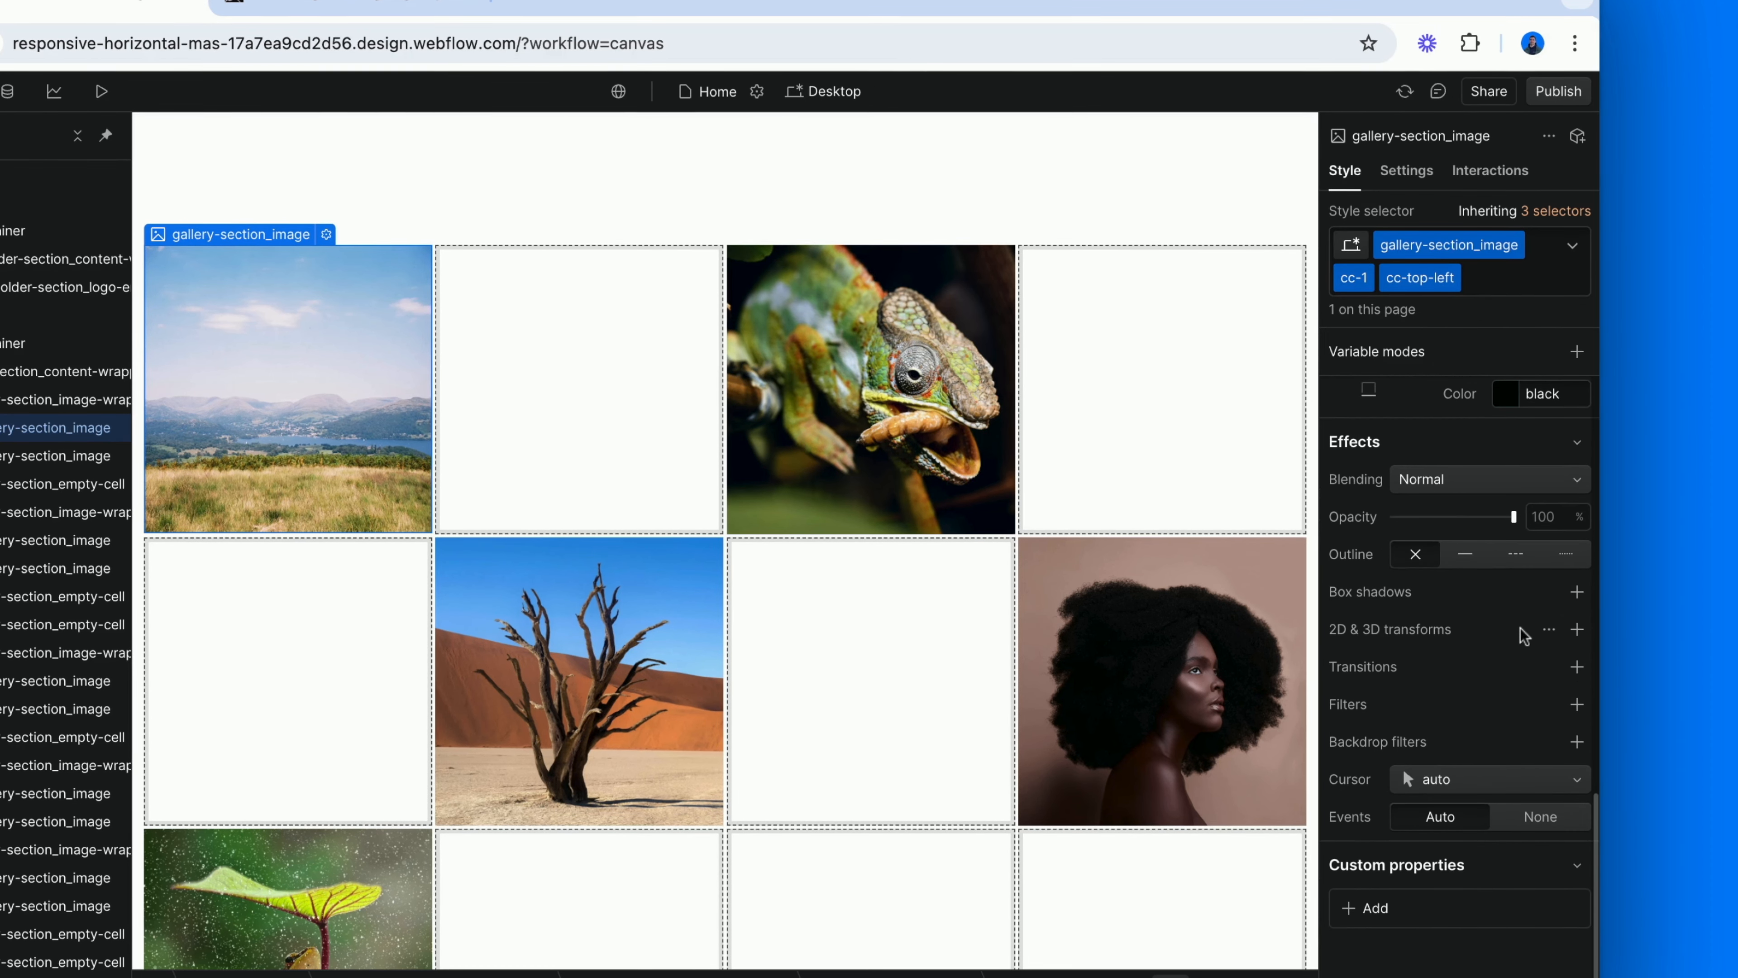
{"action": "left_click", "coordinate": [1548, 629]}
{"action": "left_click", "coordinate": [1402, 258]}
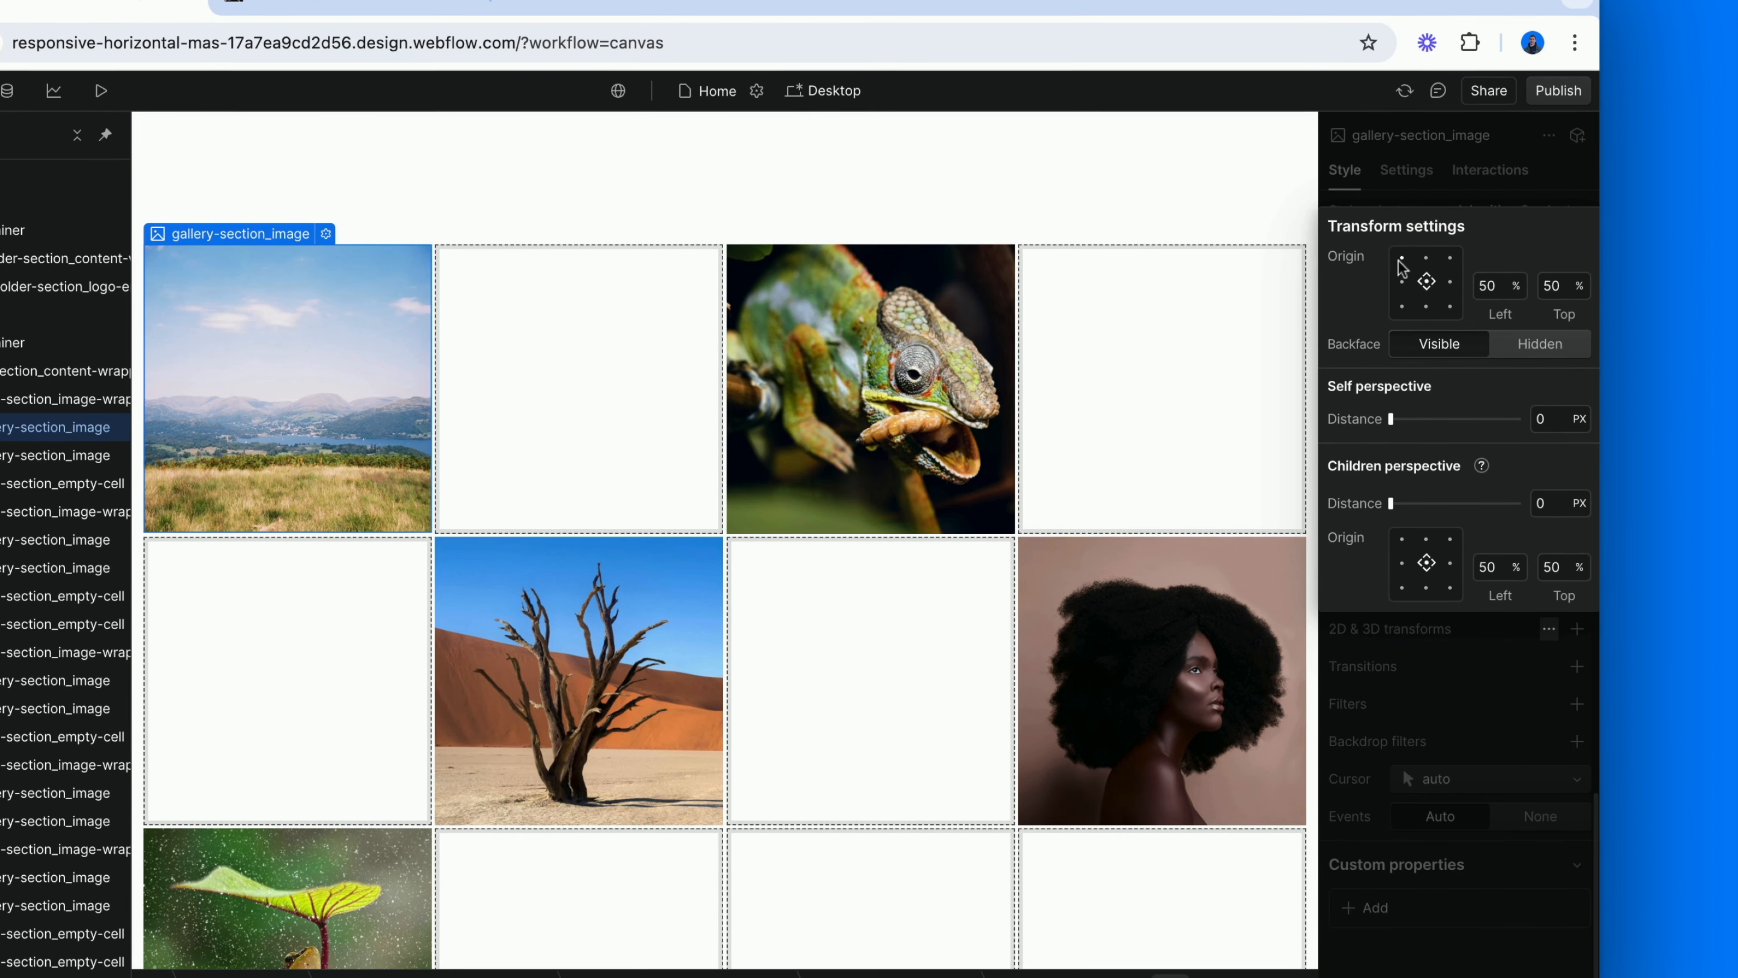
{"action": "left_click", "coordinate": [779, 525]}
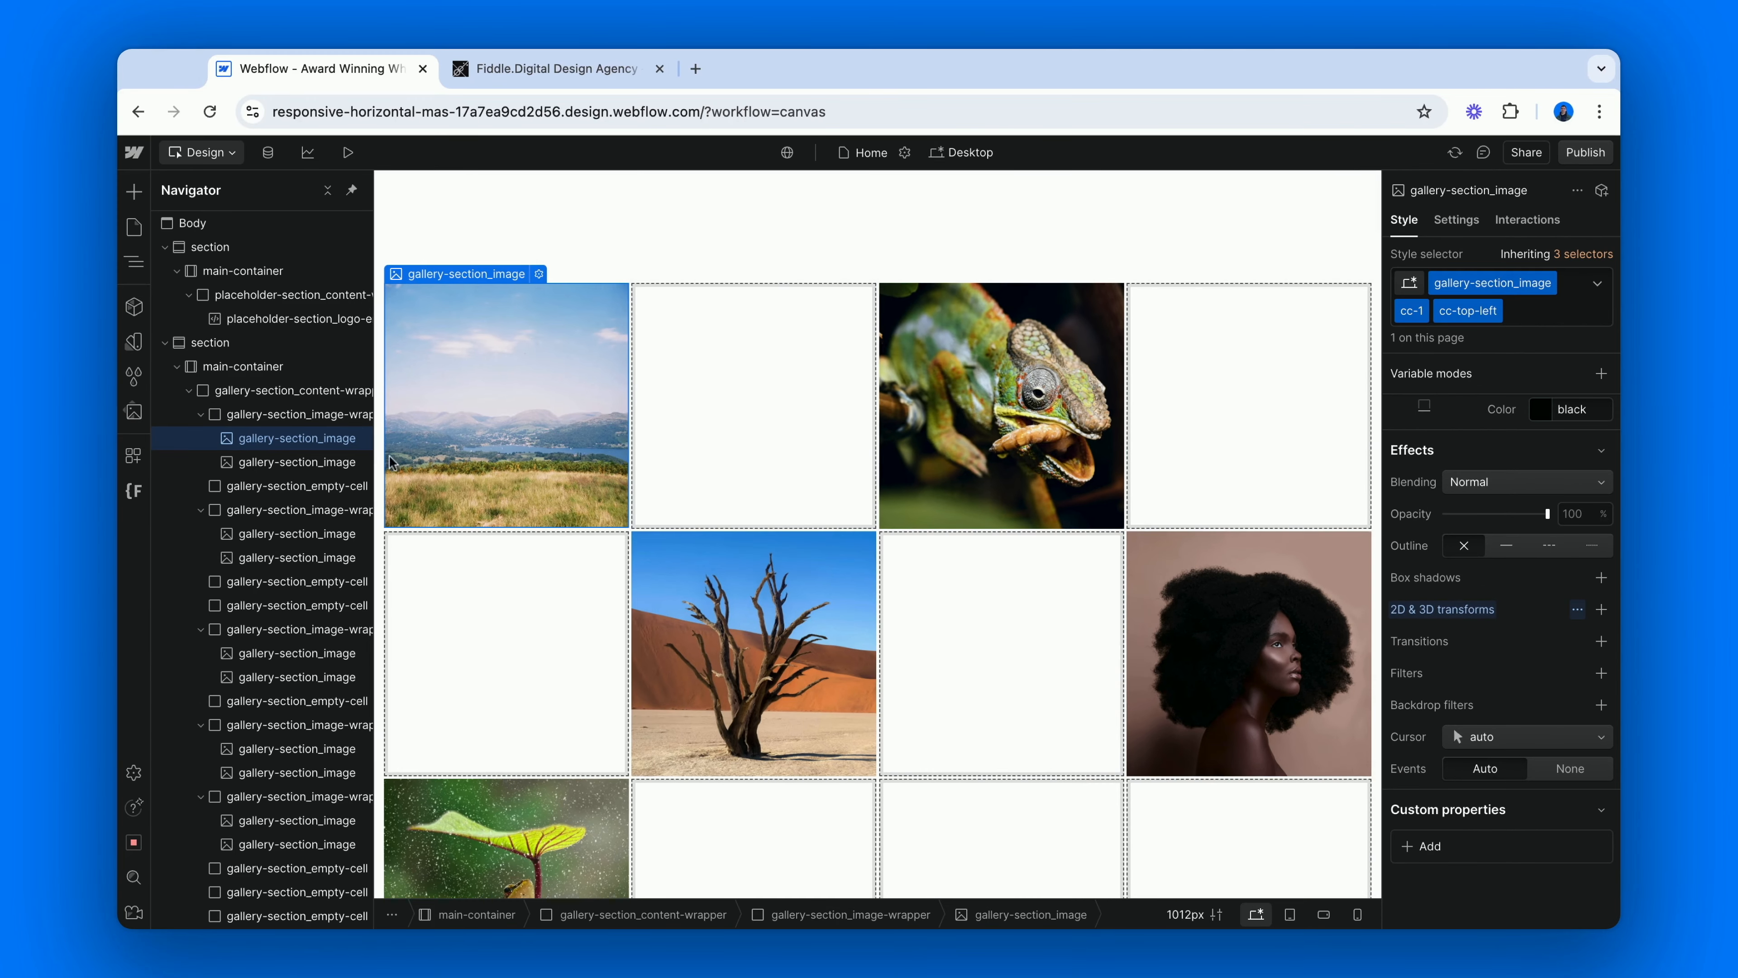
Add the new combo class cc-top-right to the cc-1 copy of the chameleon image.
{"action": "left_click", "coordinate": [889, 349]}
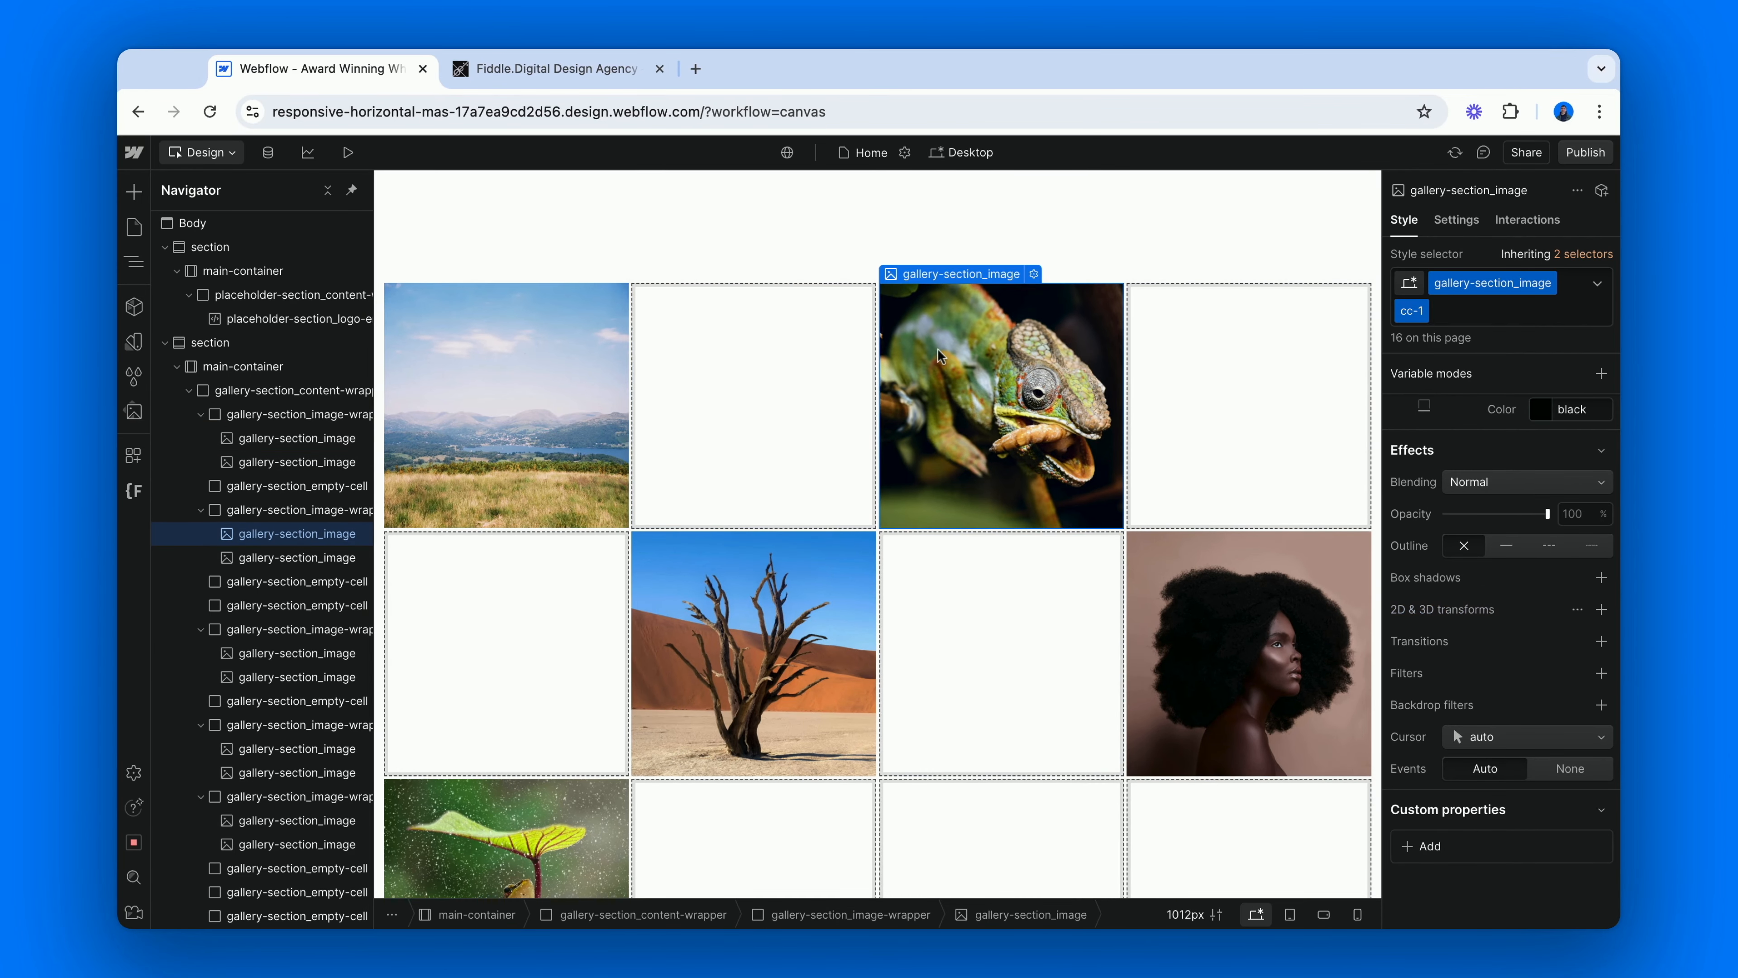
{"action": "left_click", "coordinate": [1459, 312]}
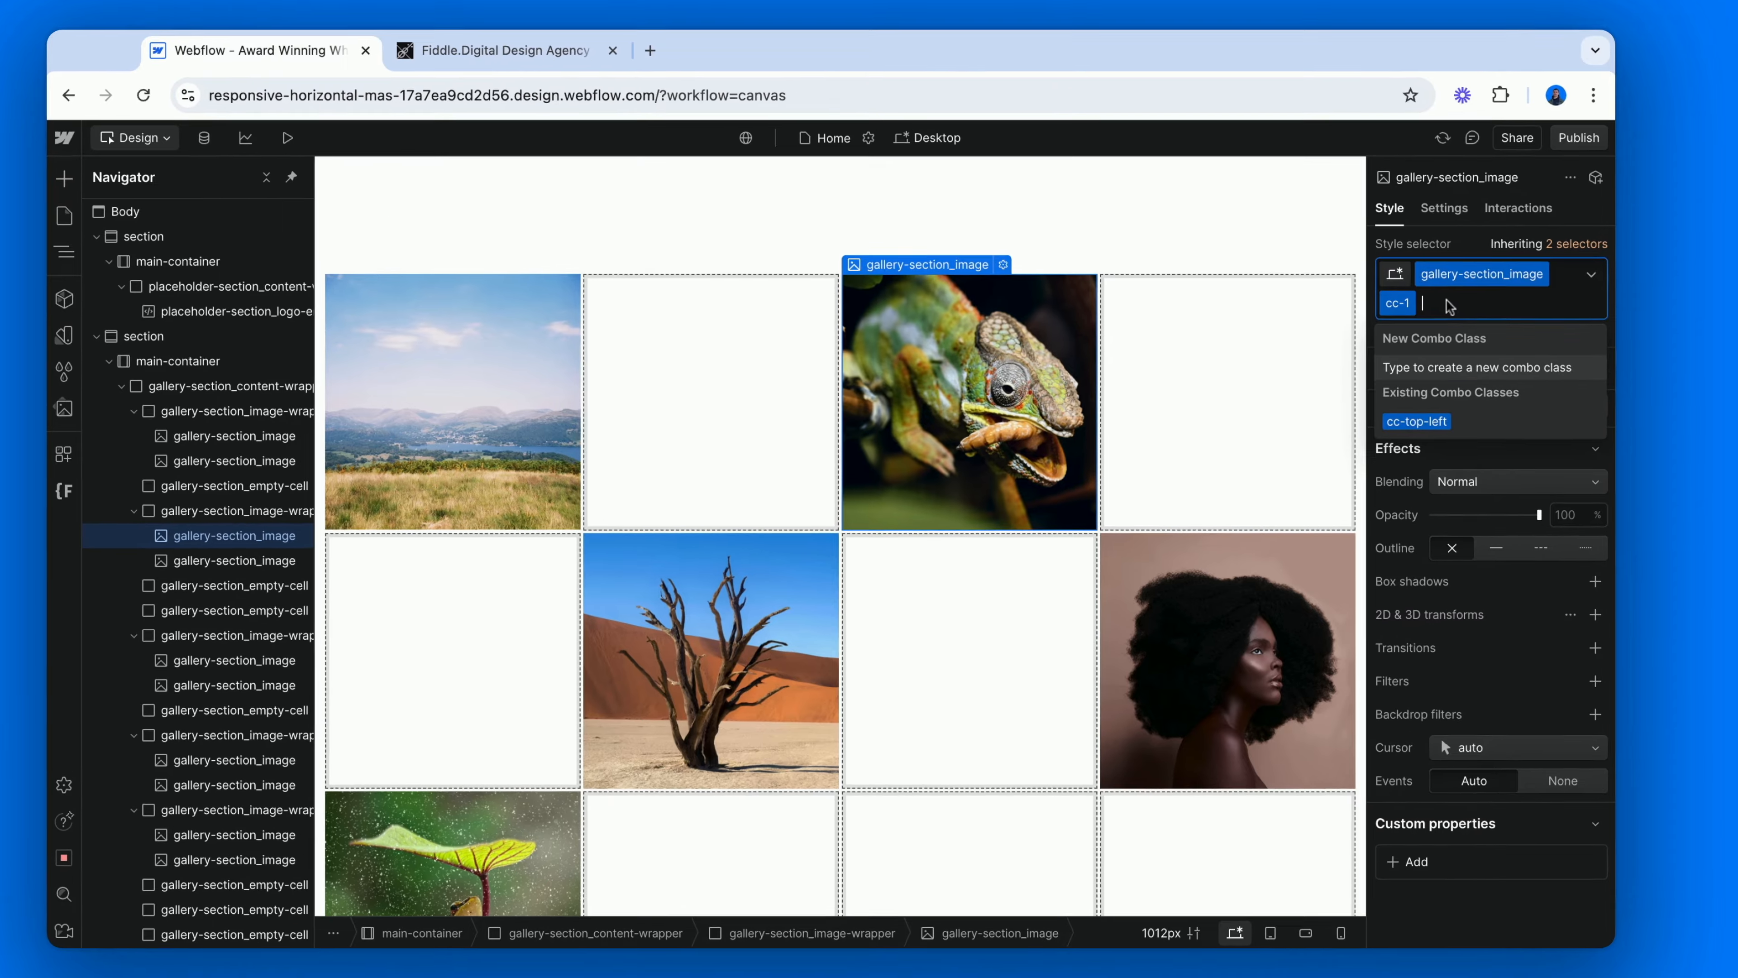
{"action": "type", "text": "cc-top-right"}
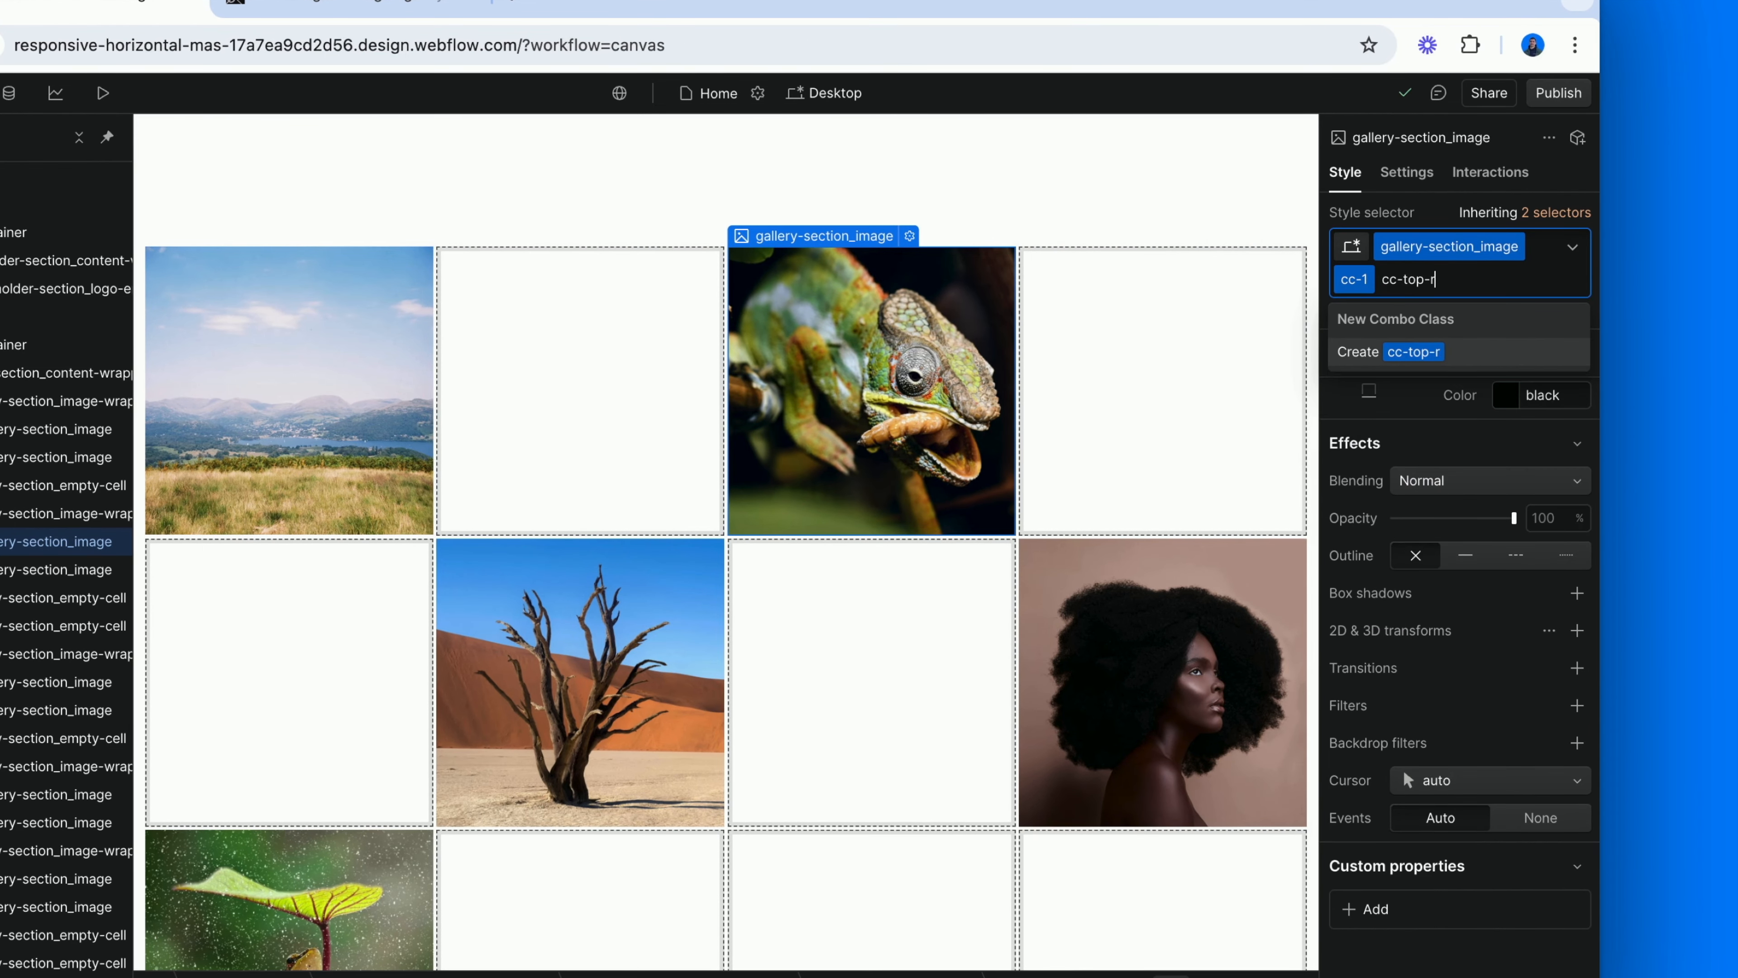
{"action": "key", "text": "Return"}
Set the transform origin of the chameleon image's cc-top-right class to the top-right corner.
{"action": "left_click", "coordinate": [1550, 632]}
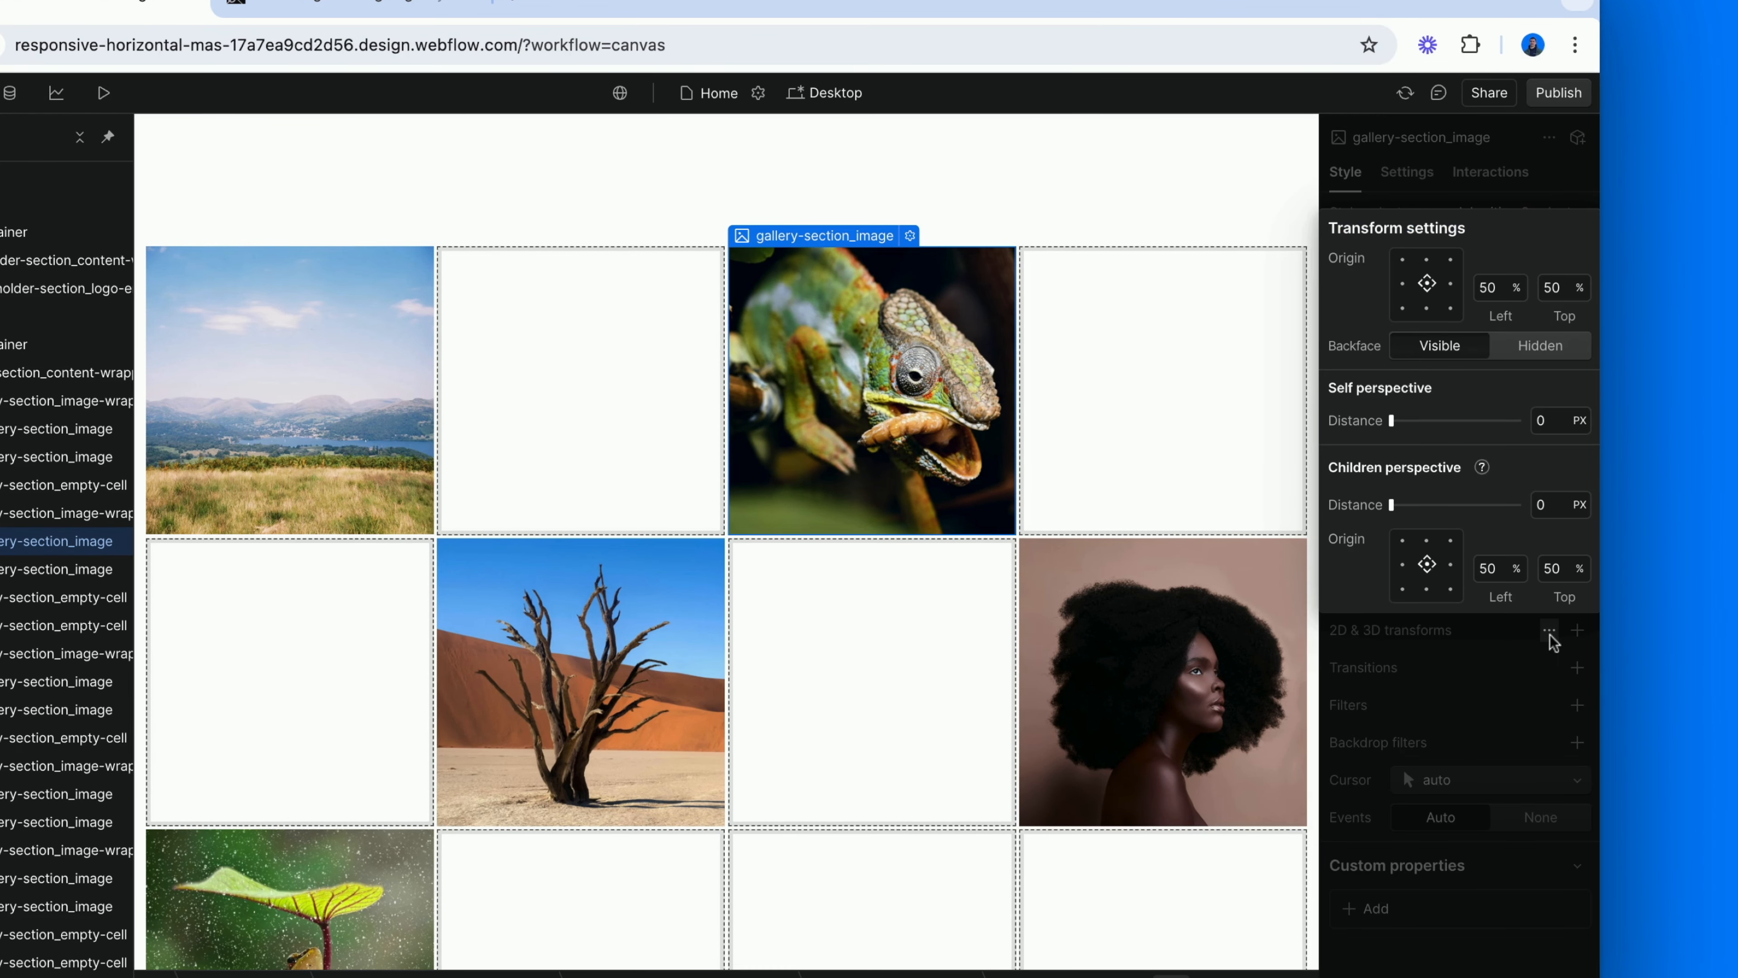
{"action": "left_click", "coordinate": [1450, 261]}
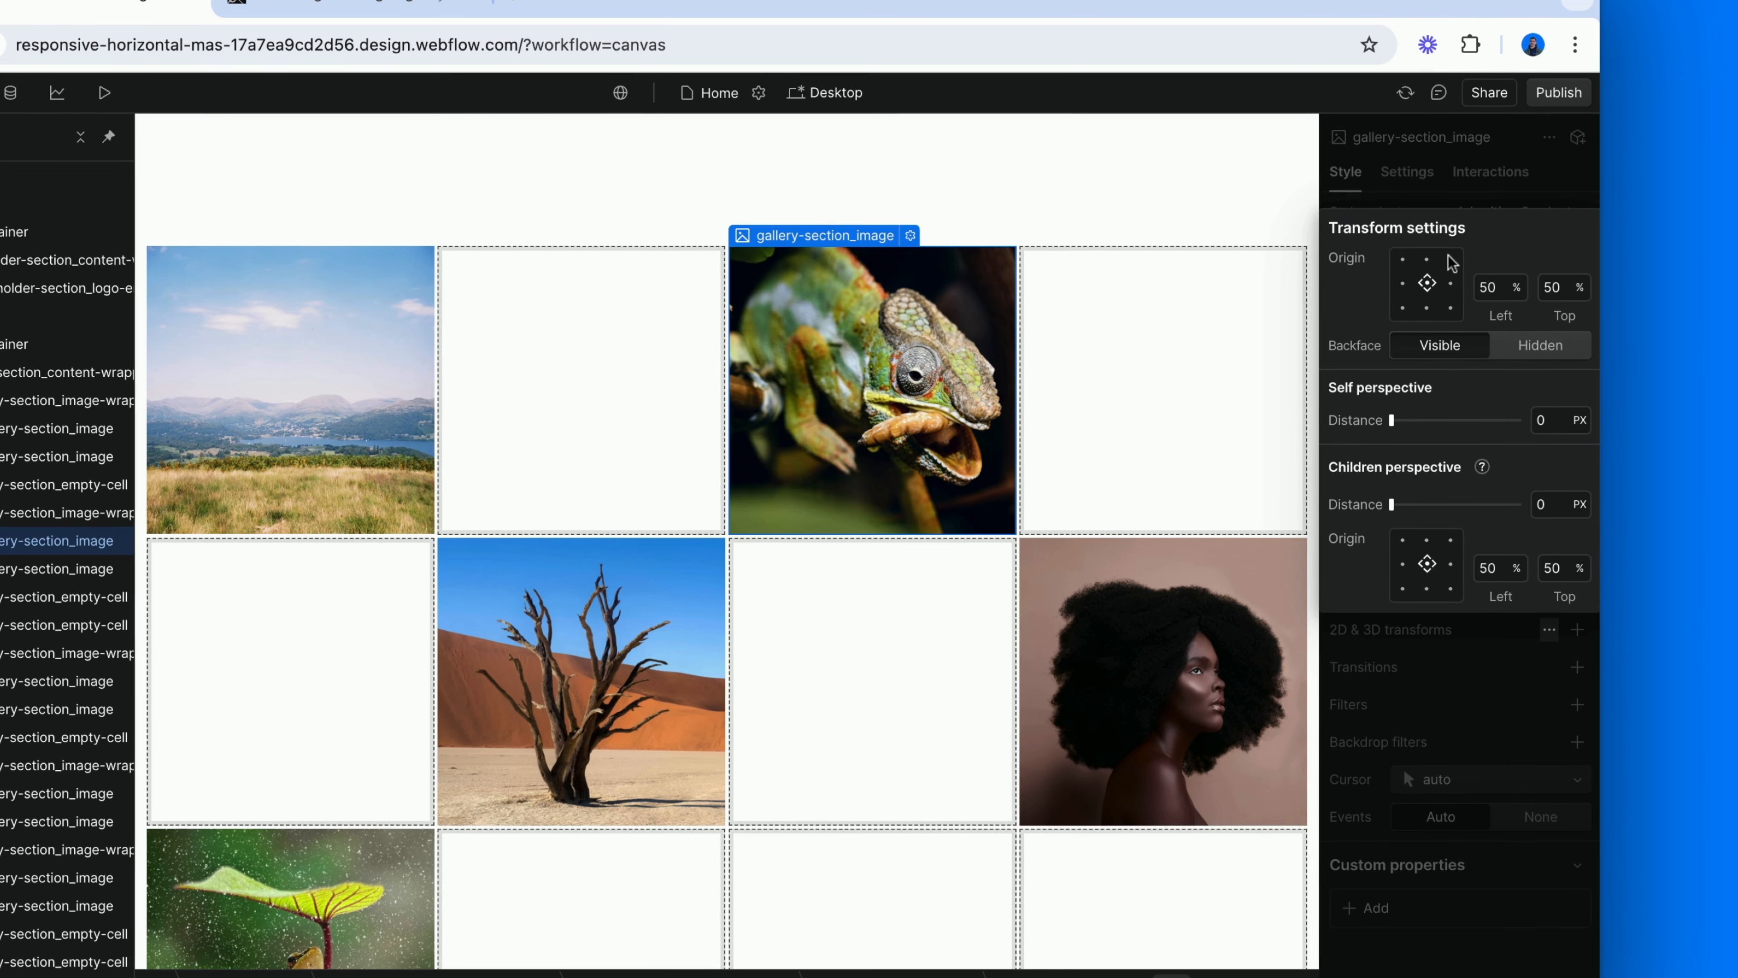
{"action": "left_click", "coordinate": [1459, 177]}
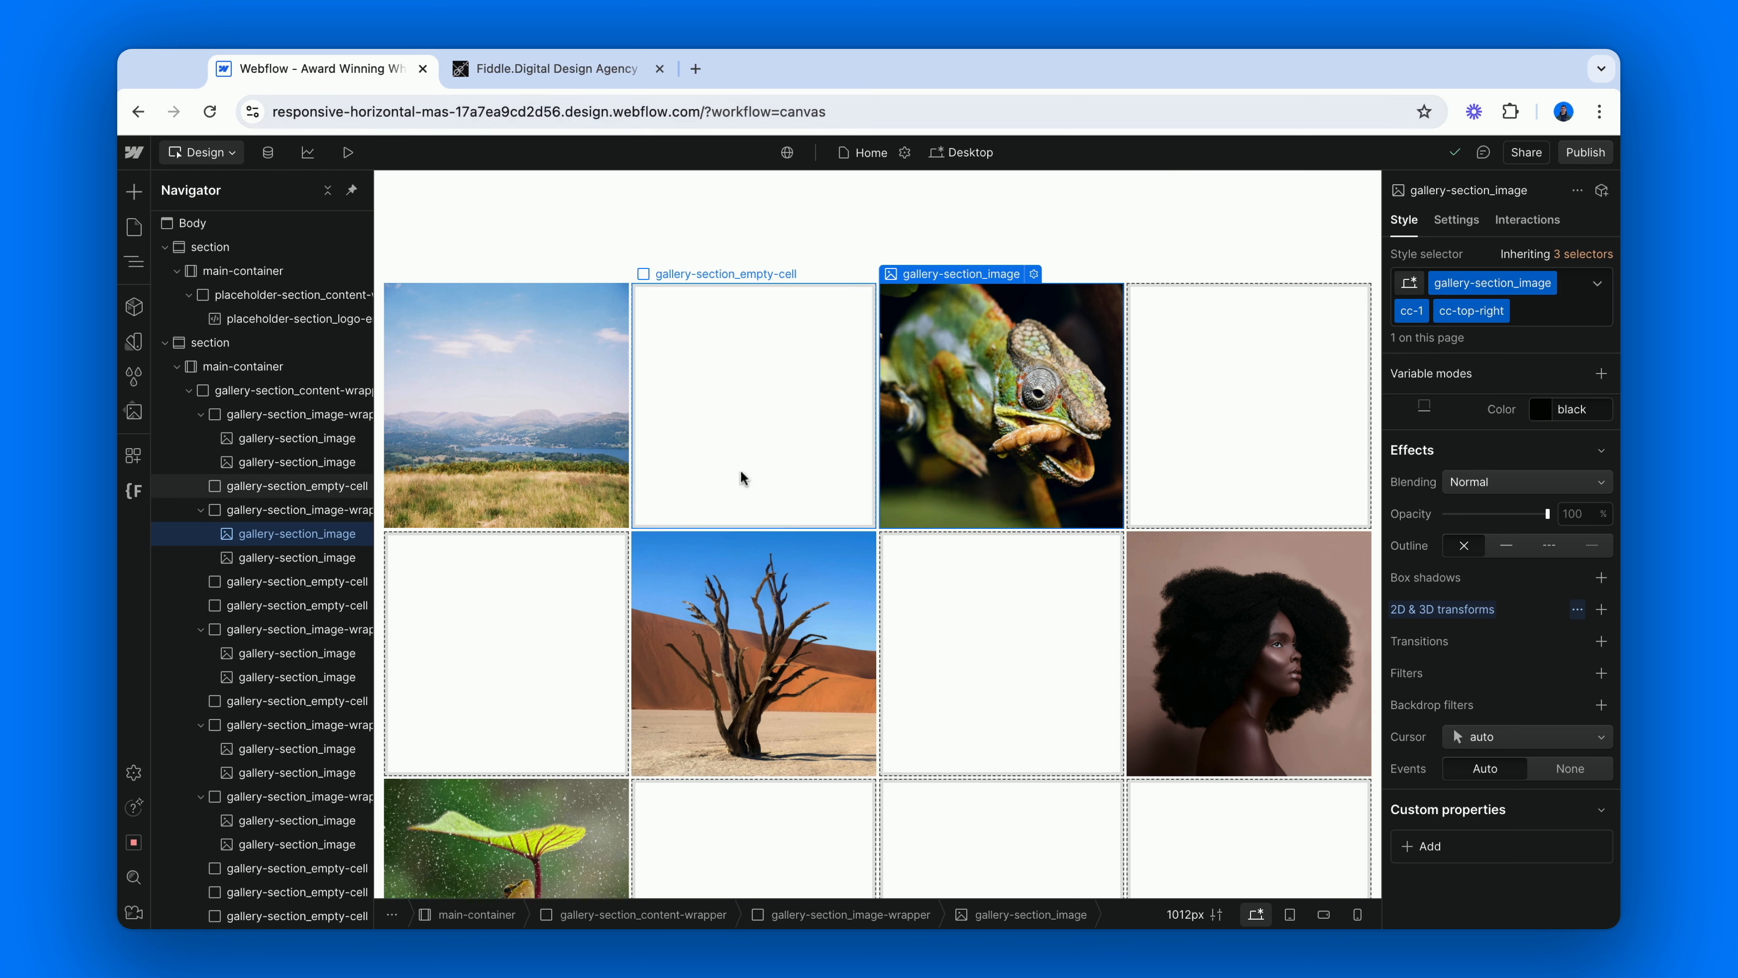
Apply the existing combo class cc-top-left to the cc-1 copy of the desert tree image.
{"action": "left_click", "coordinate": [769, 567]}
{"action": "left_click", "coordinate": [1468, 317]}
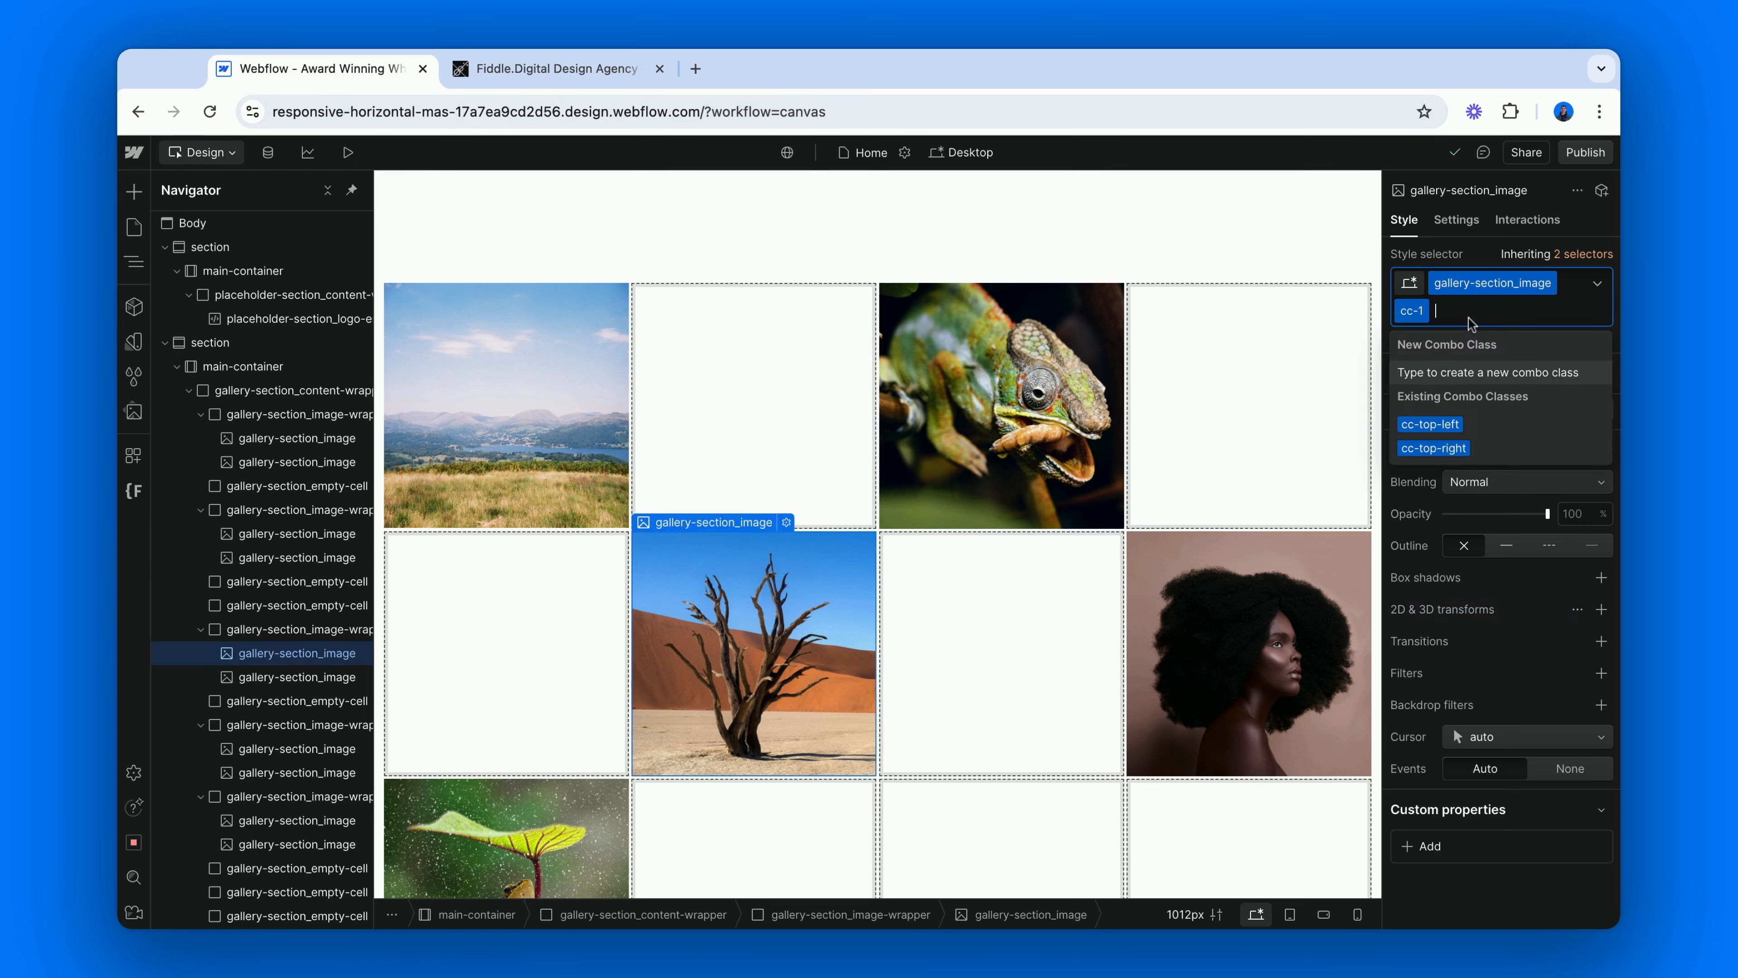
{"action": "left_click", "coordinate": [1470, 420]}
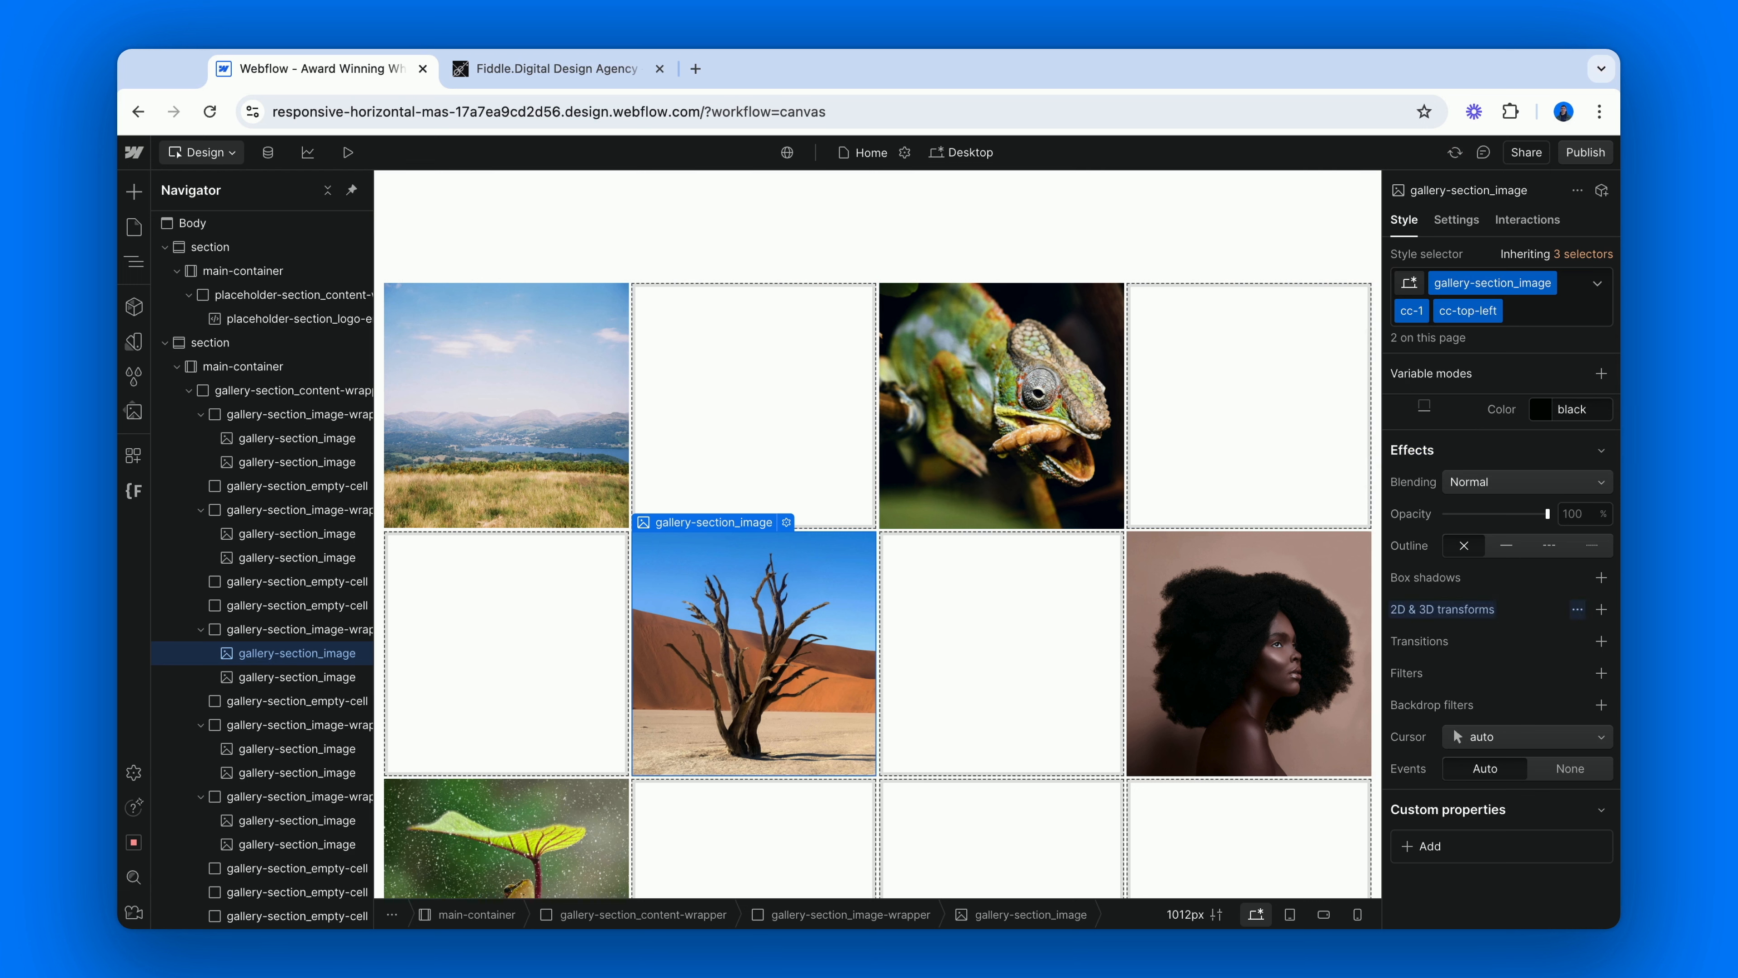
Apply the existing combo class cc-top-right to the cc-1 copy of the portrait image.
{"action": "left_click", "coordinate": [1249, 616]}
{"action": "left_click", "coordinate": [1453, 319]}
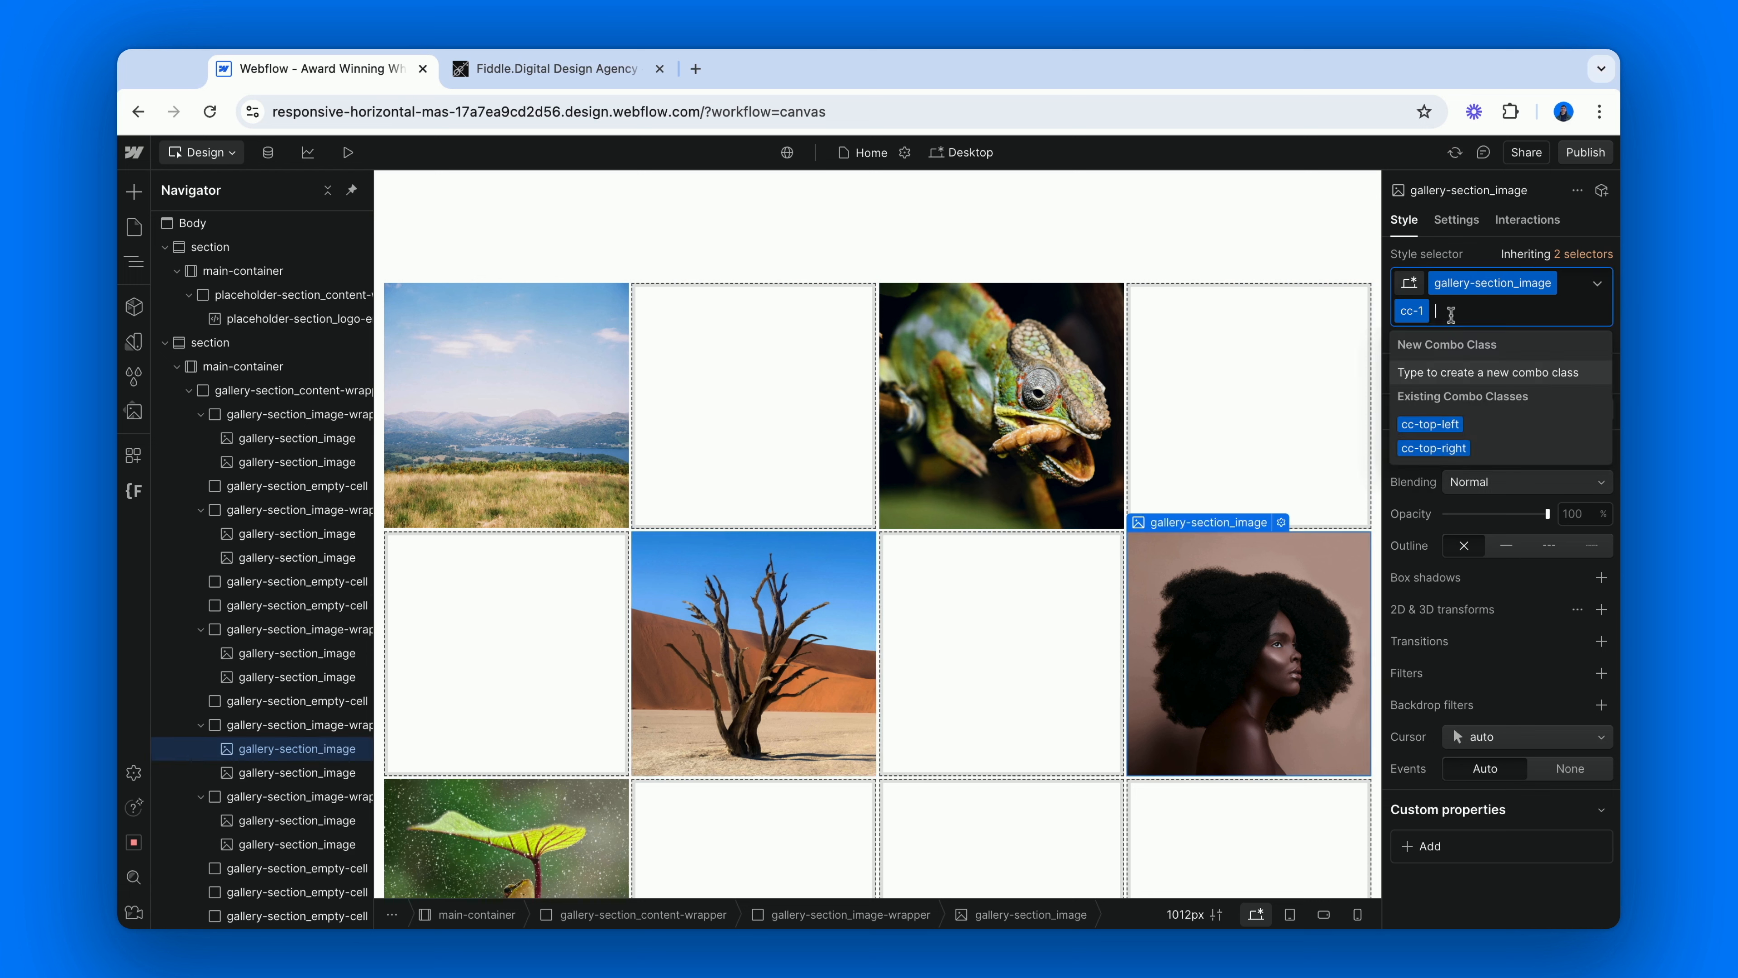
{"action": "left_click", "coordinate": [1452, 449]}
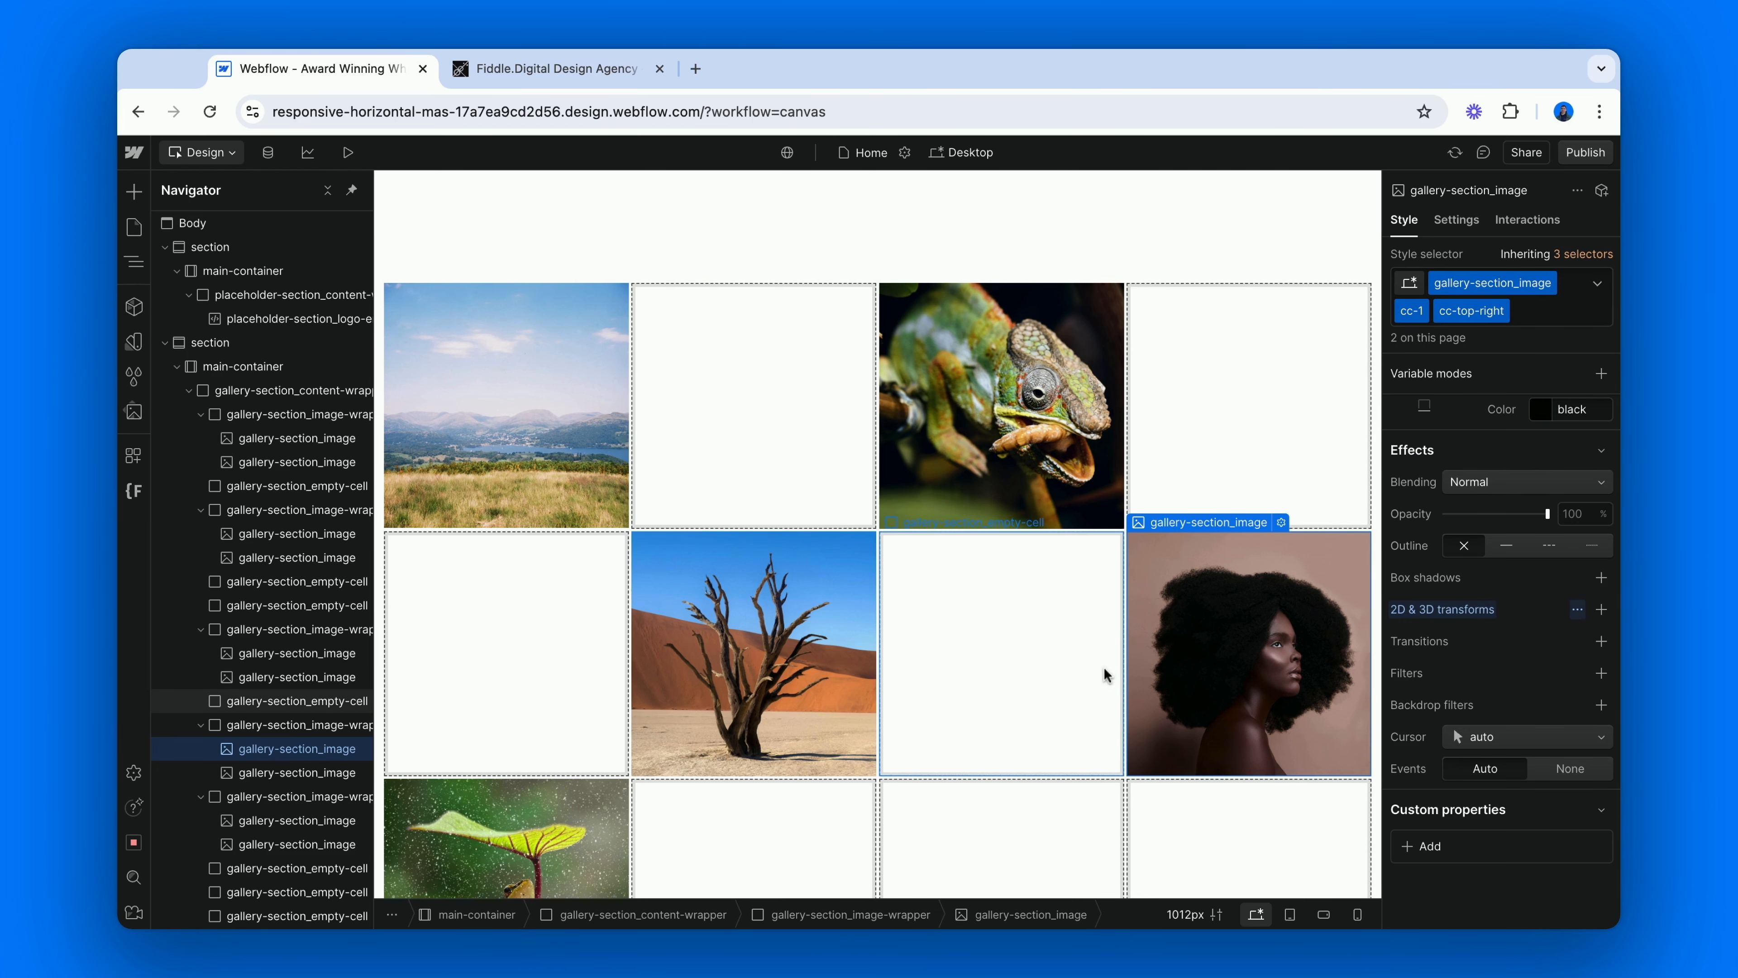
{"action": "scroll", "coordinate": [1106, 674], "scroll_direction": "down", "scroll_amount": 5}
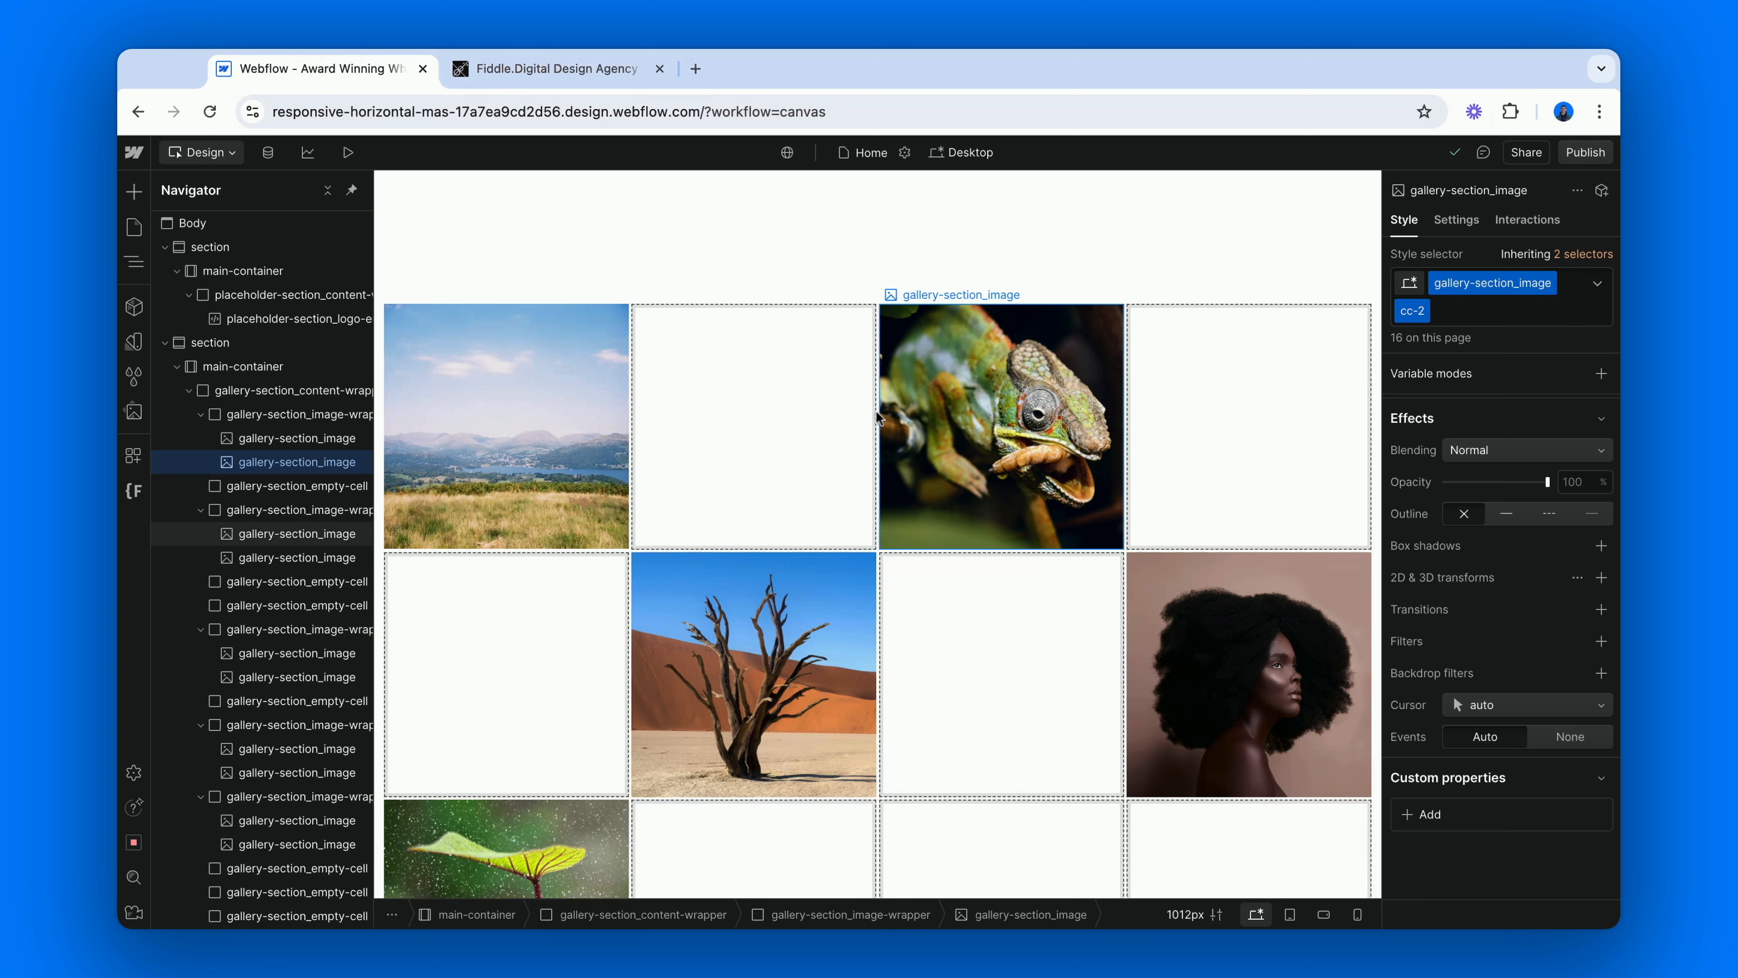
Switch to the Fiddle.Digital page and examine towards which corners the gallery images scale as they scroll out at the top.
{"action": "left_click", "coordinate": [609, 73]}
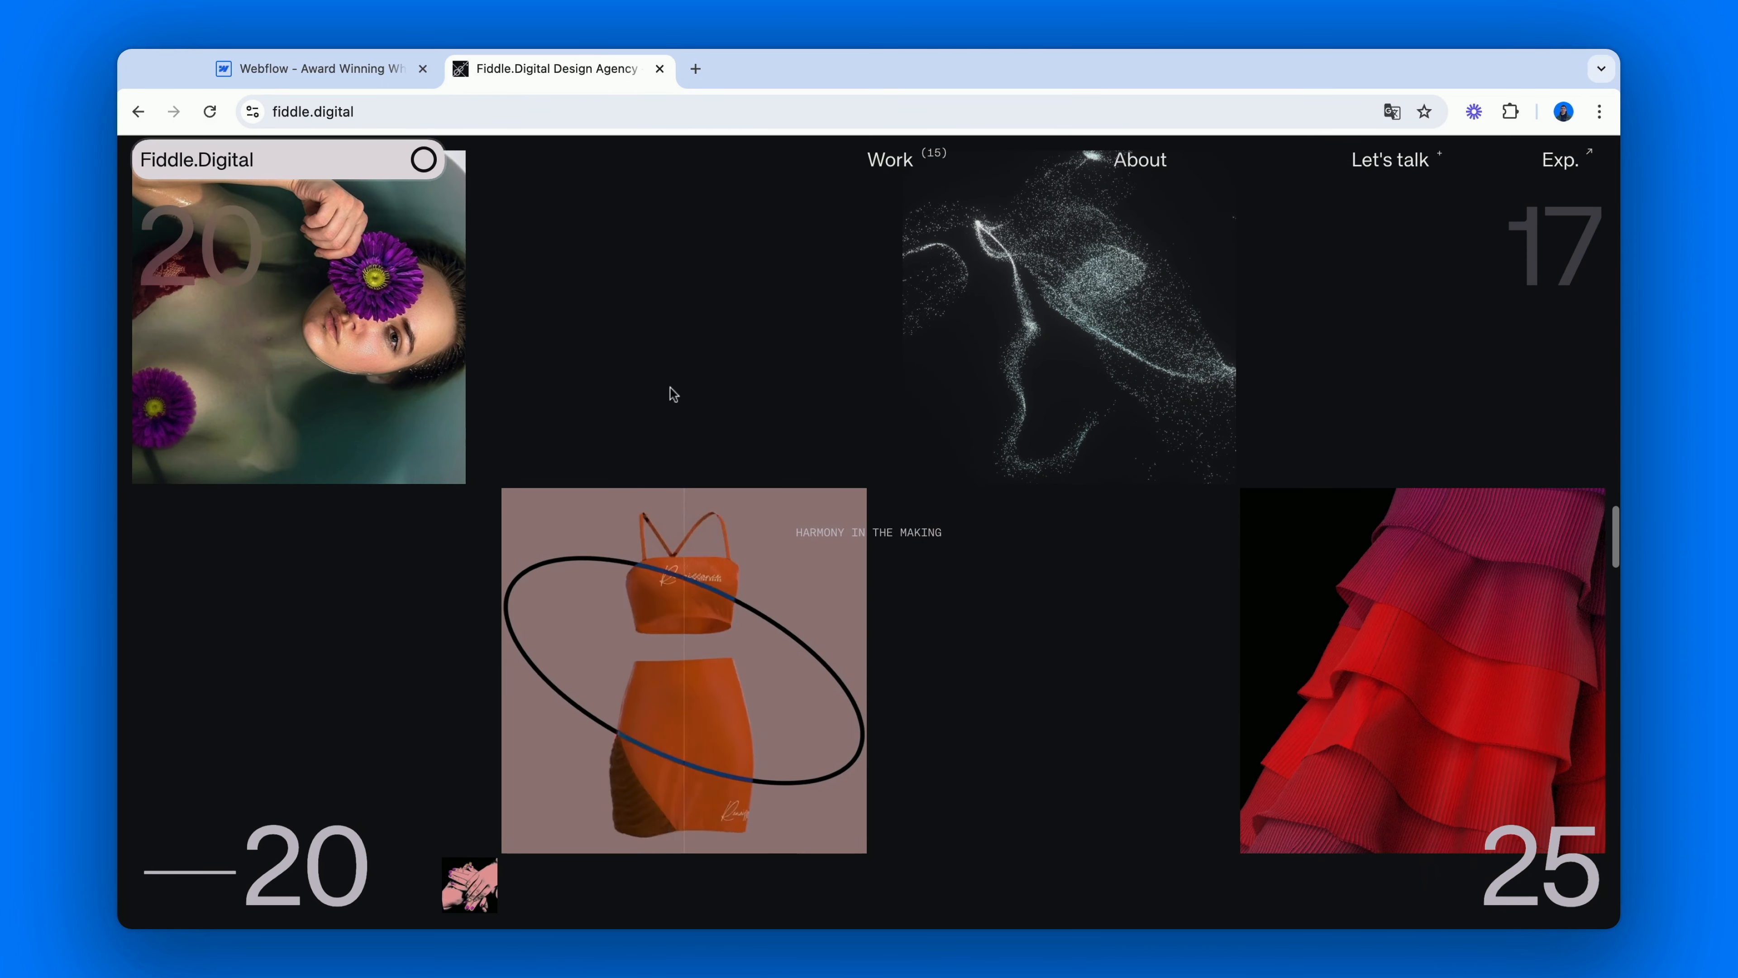
{"action": "scroll", "coordinate": [671, 380], "scroll_direction": "down", "scroll_amount": 5}
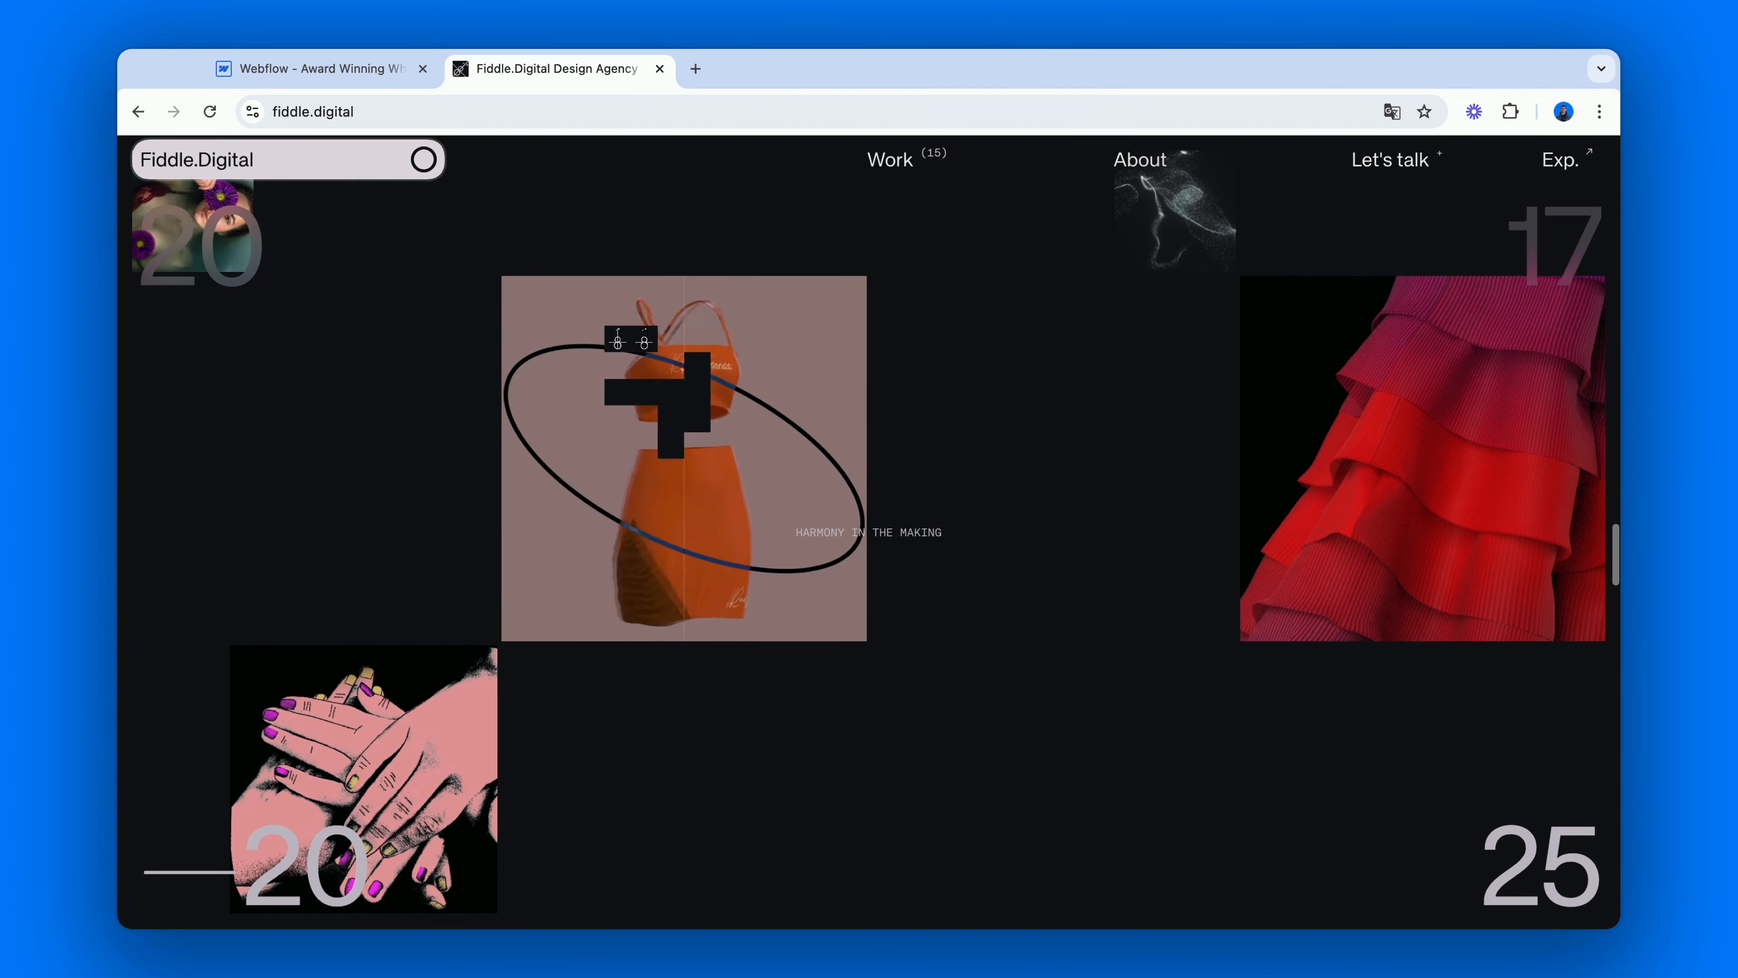
{"action": "scroll", "coordinate": [671, 370], "scroll_direction": "down", "scroll_amount": 2}
{"action": "scroll", "coordinate": [671, 367], "scroll_direction": "up", "scroll_amount": 6}
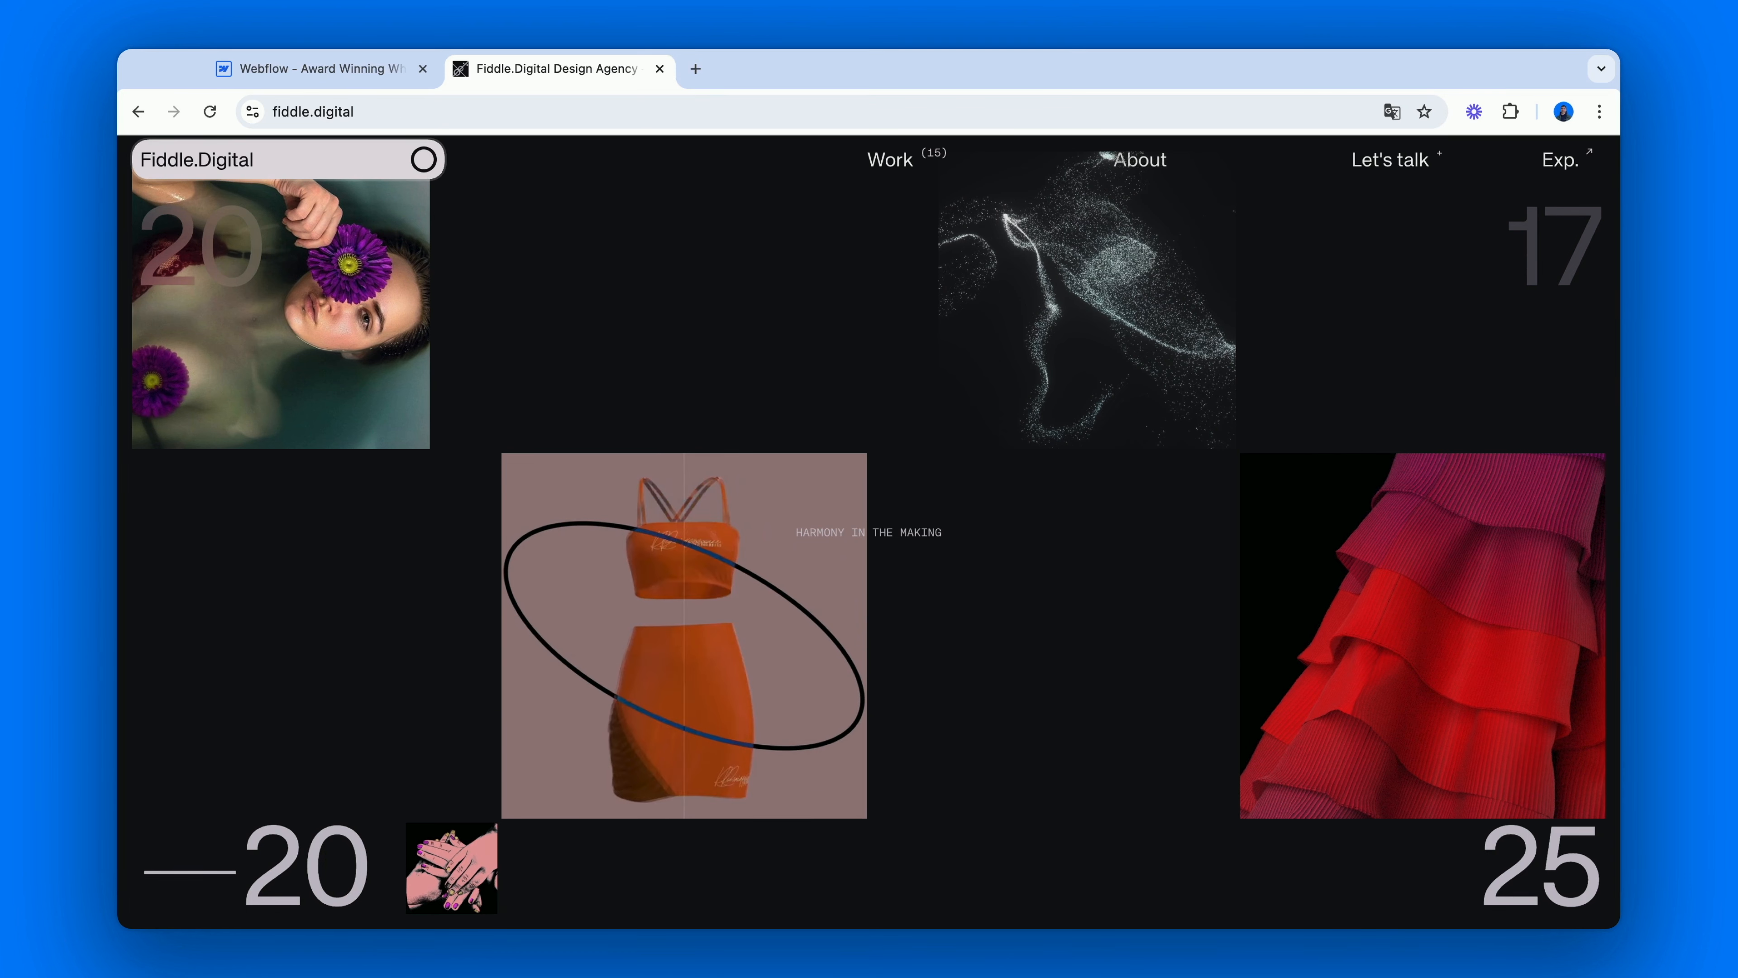
{"action": "scroll", "coordinate": [685, 411], "scroll_direction": "down", "scroll_amount": 3}
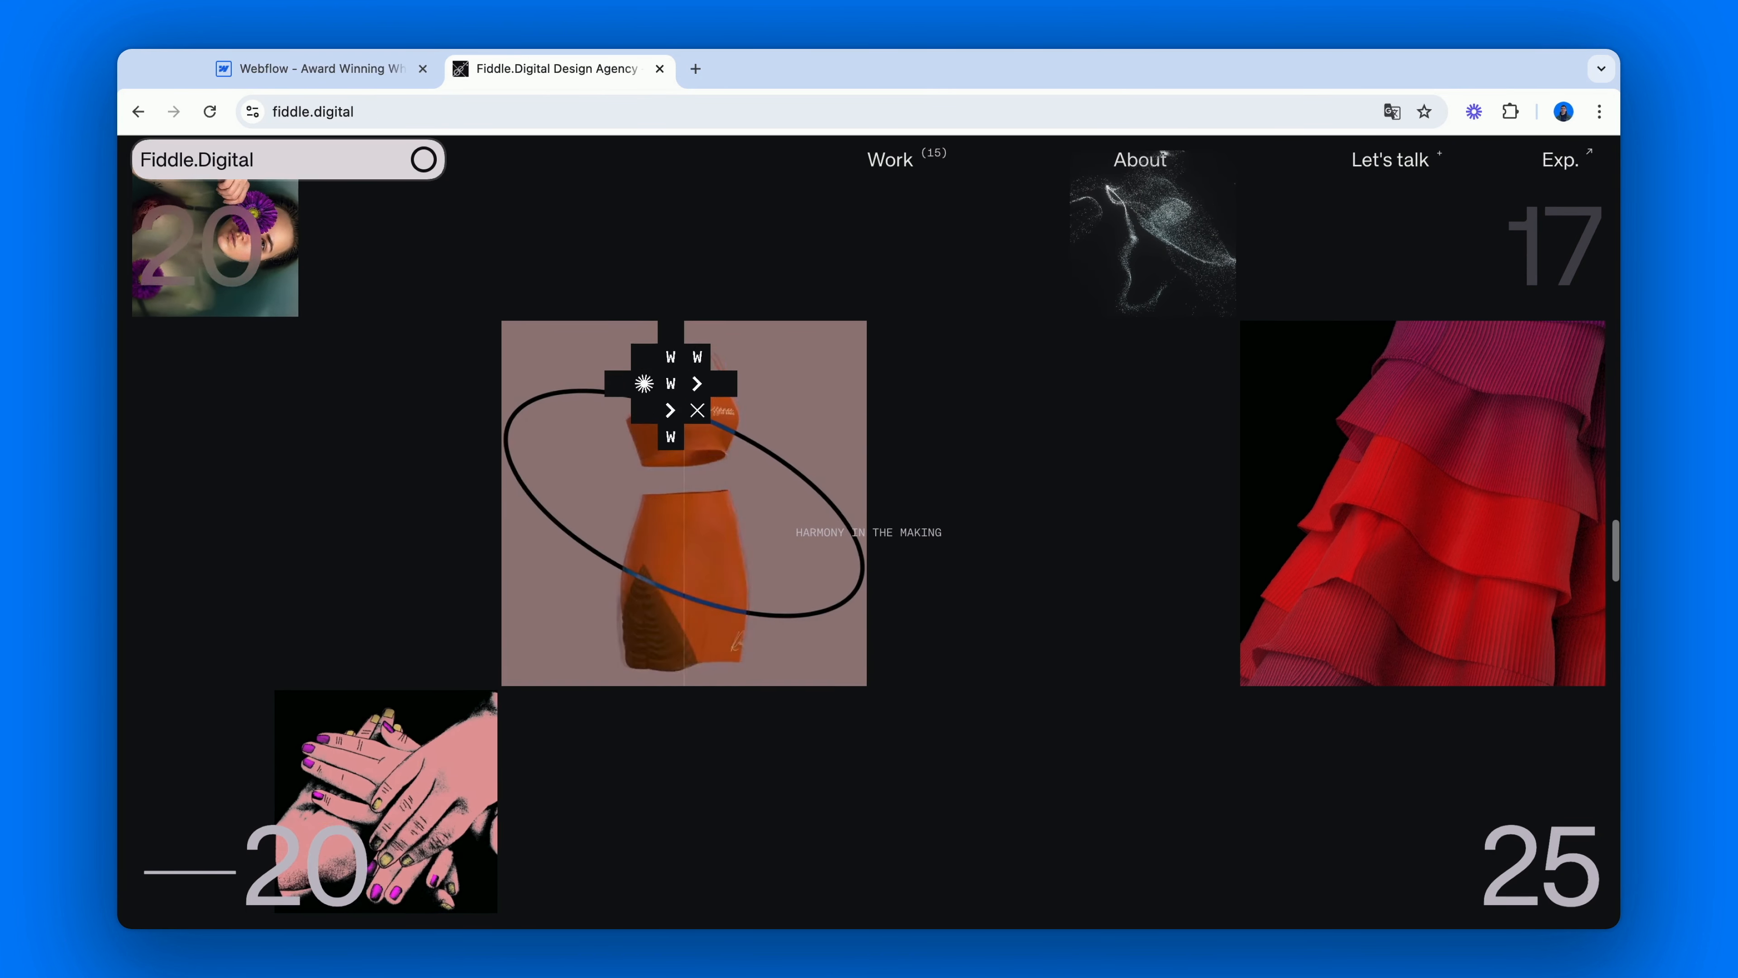
{"action": "scroll", "coordinate": [671, 411], "scroll_direction": "down", "scroll_amount": 4}
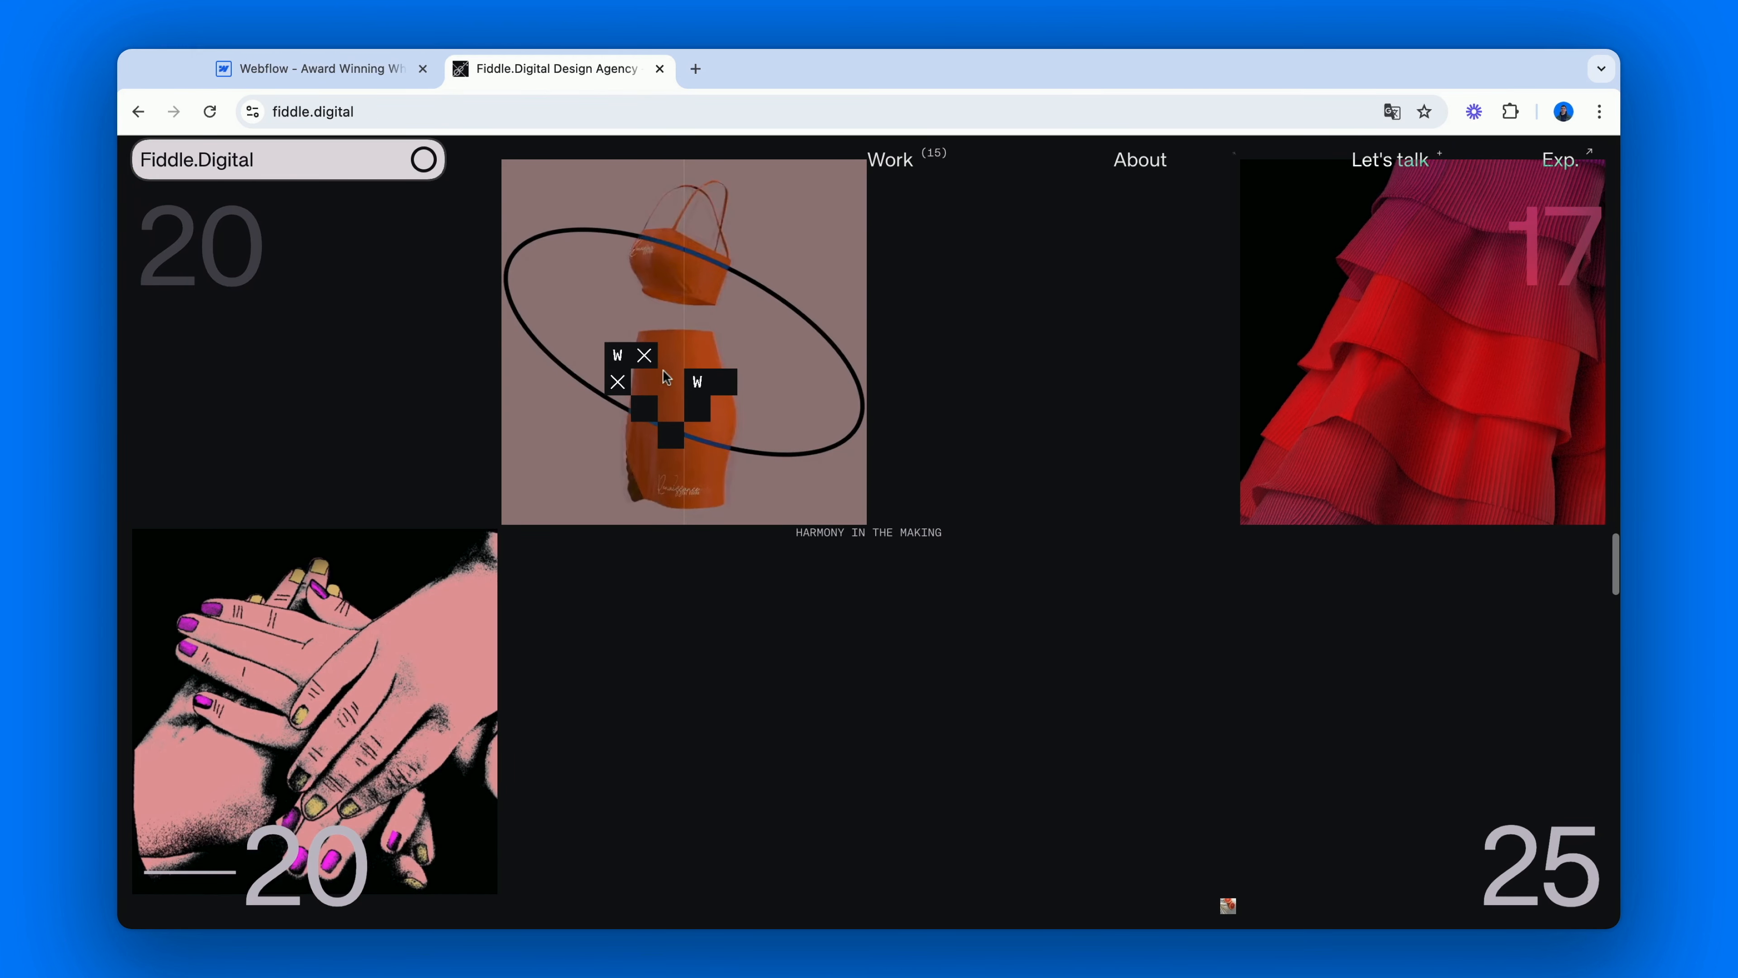
Return to the Webflow project, add the new combo class cc-bottom-left to the landscape image's cc-2 copy and set its transform origin to the bottom-left corner.
{"action": "left_click", "coordinate": [312, 68]}
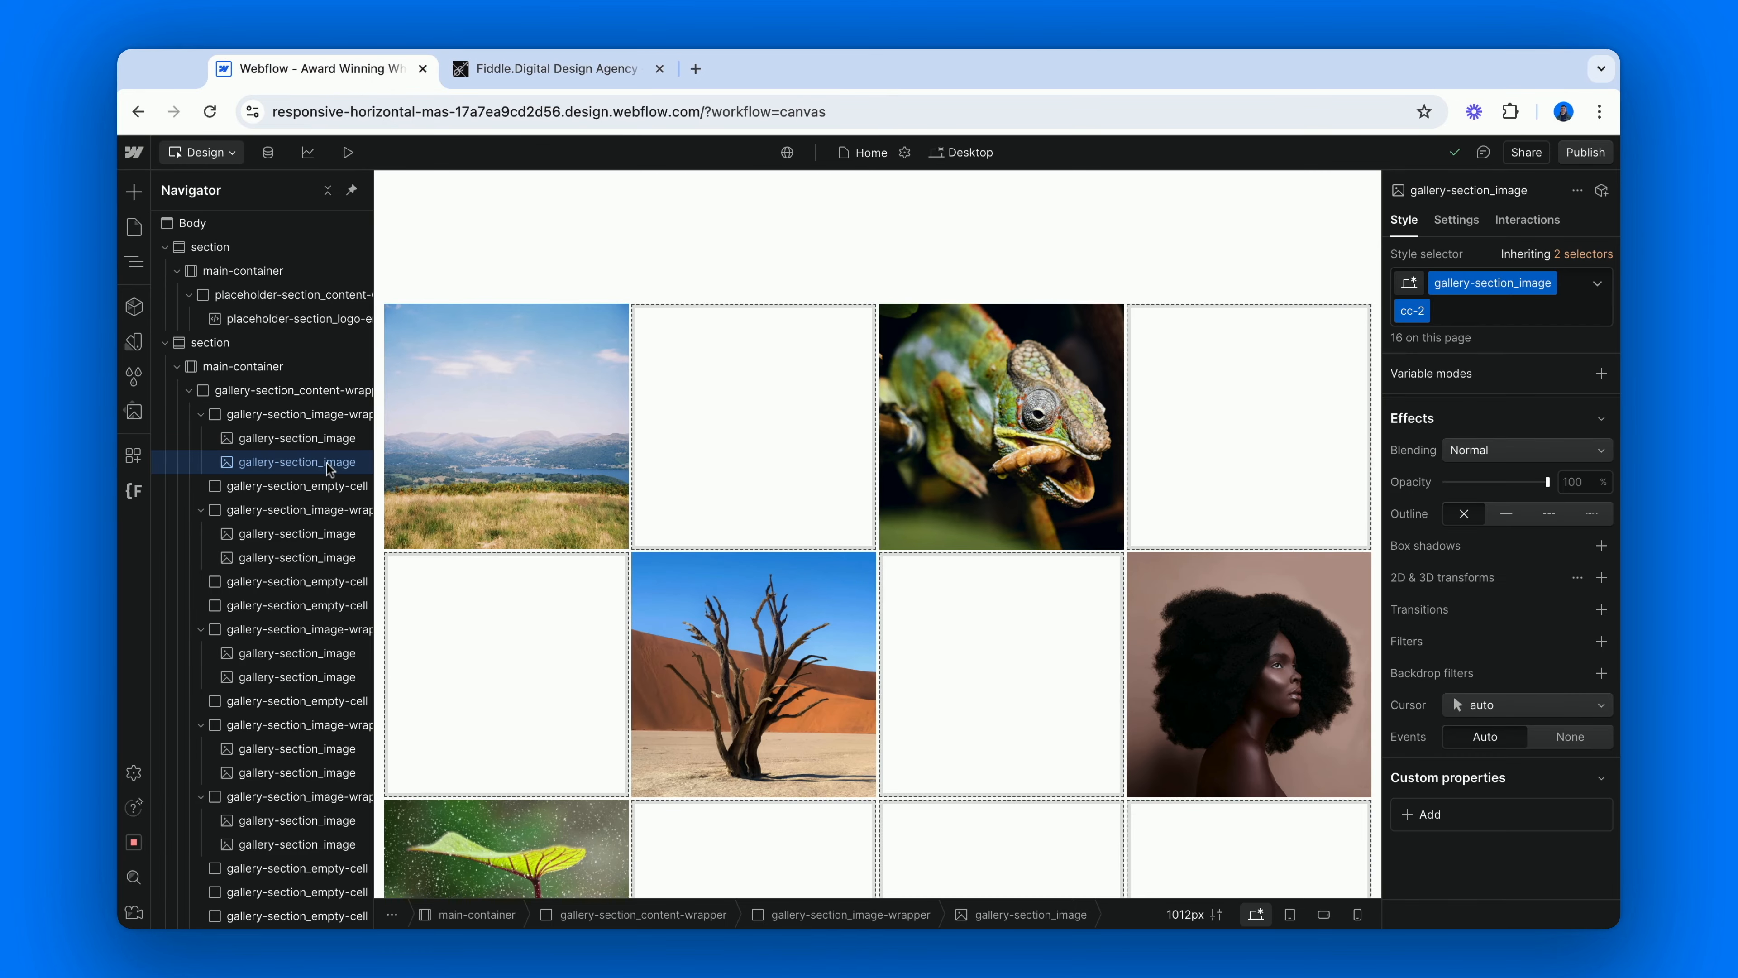
{"action": "left_click", "coordinate": [1471, 310]}
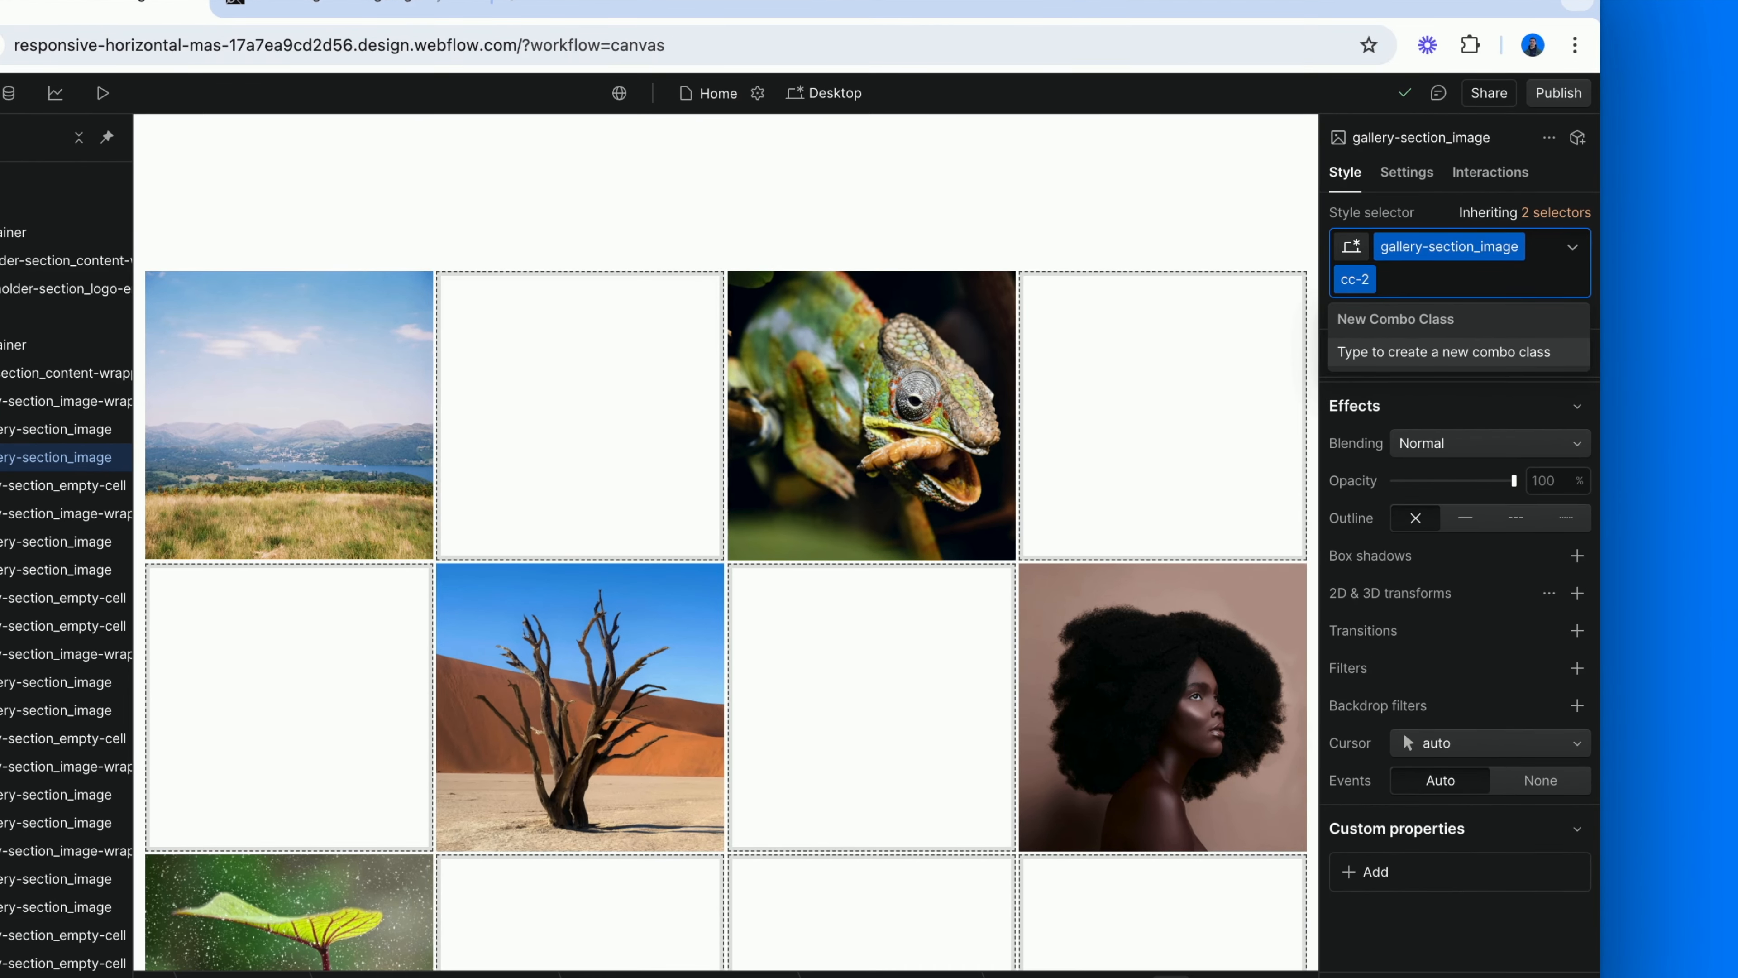
{"action": "type", "text": "cc-botto"}
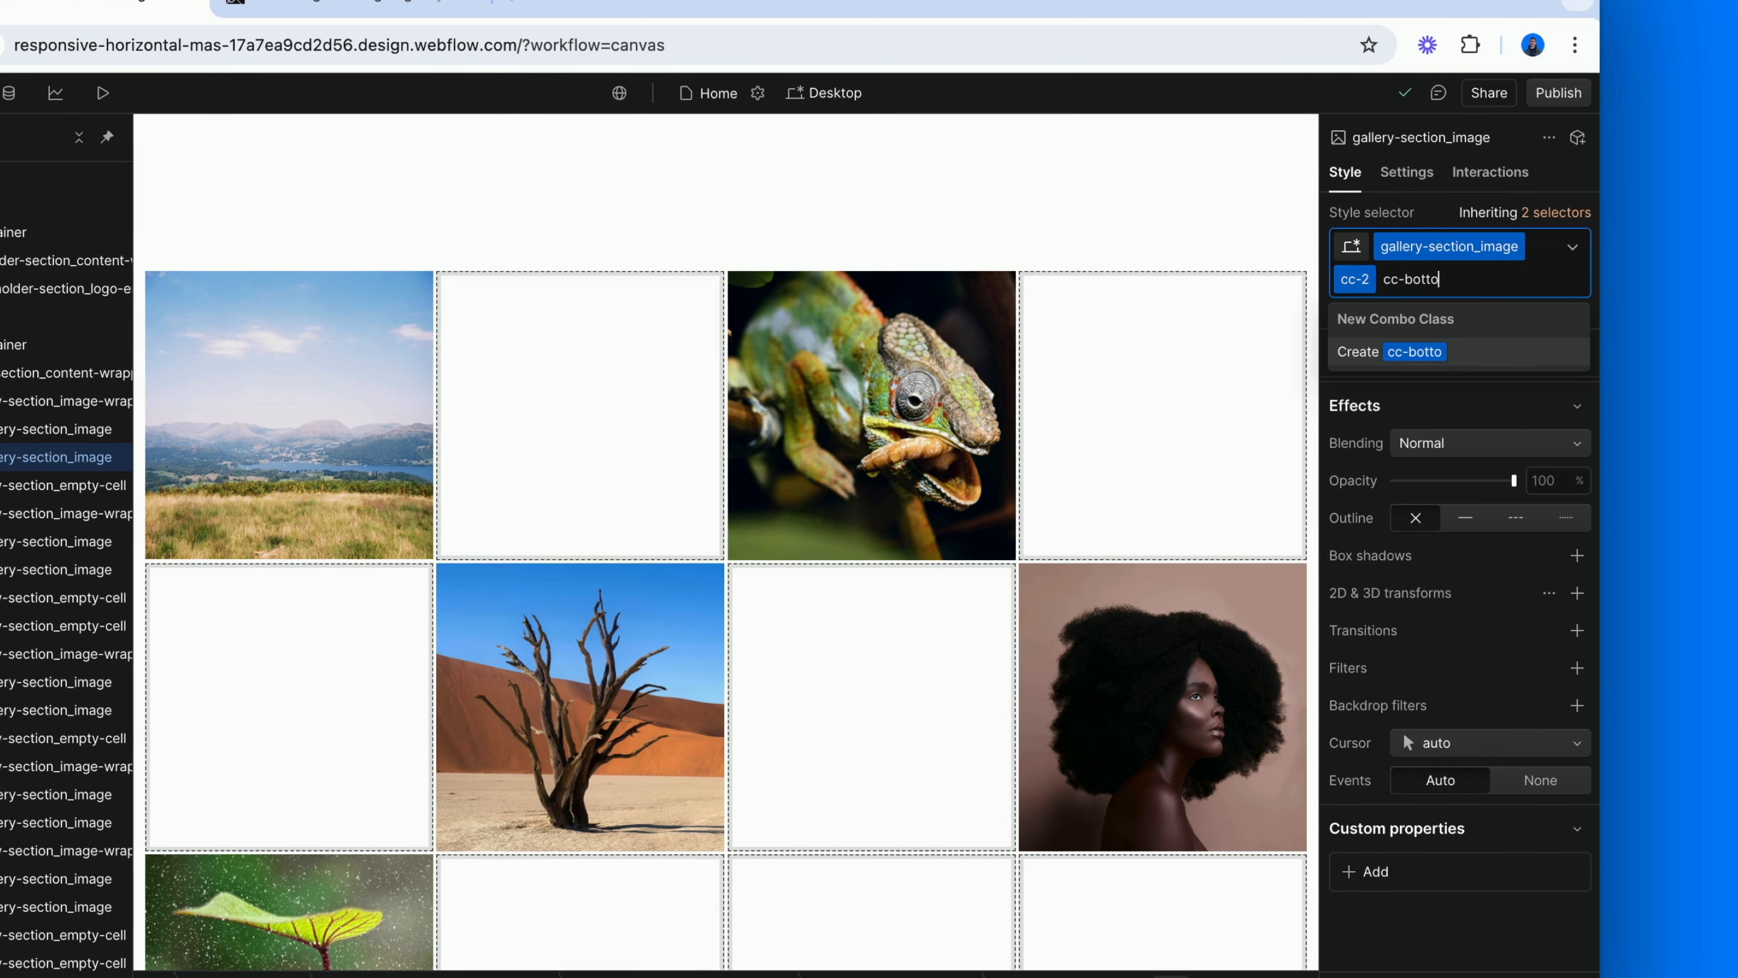
{"action": "type", "text": "m-left"}
{"action": "key", "text": "Return"}
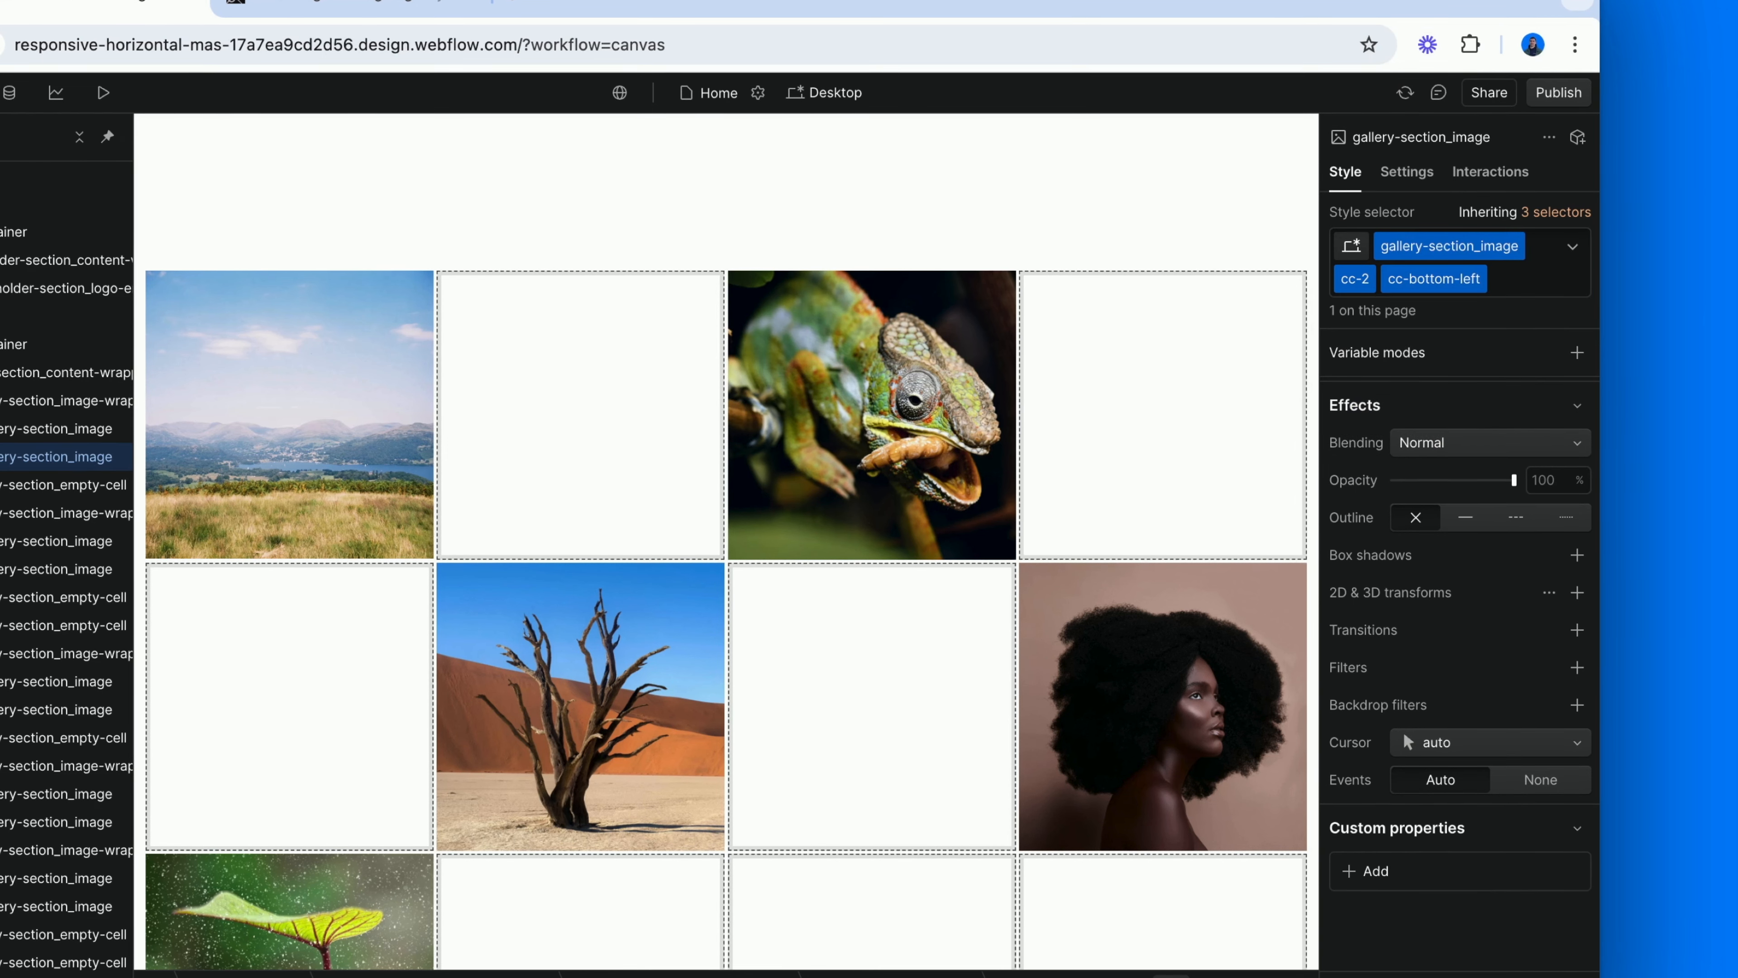
{"action": "left_click", "coordinate": [1550, 592]}
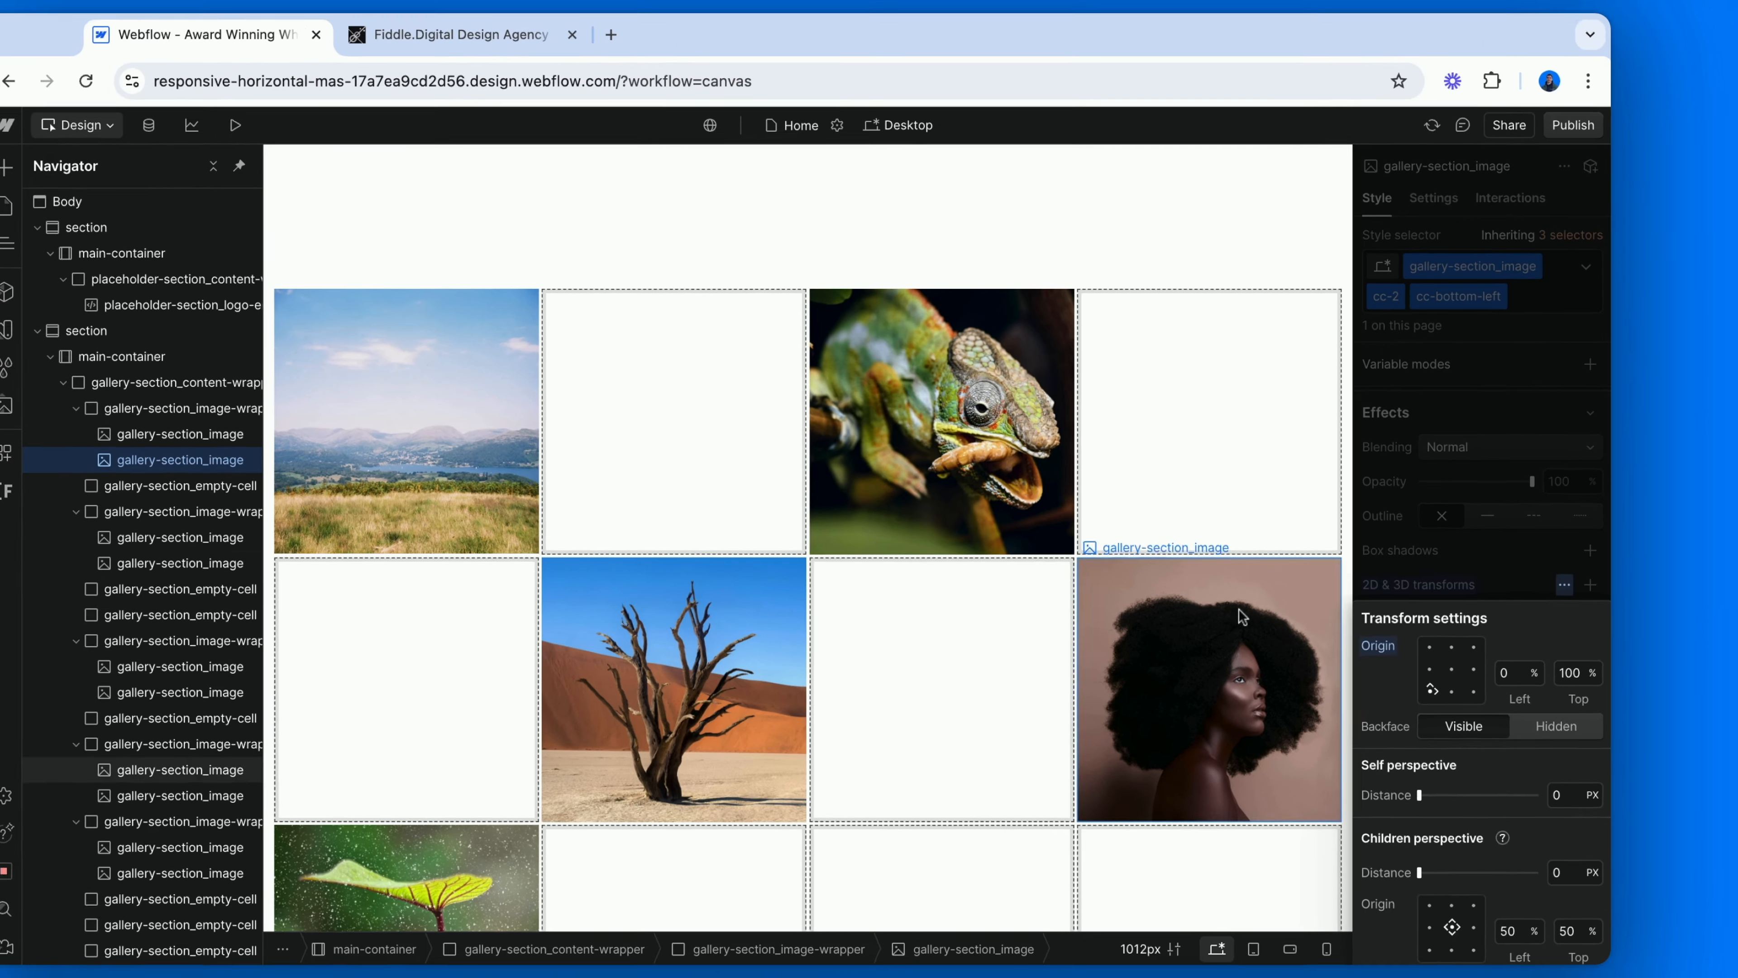
{"action": "left_click", "coordinate": [934, 453]}
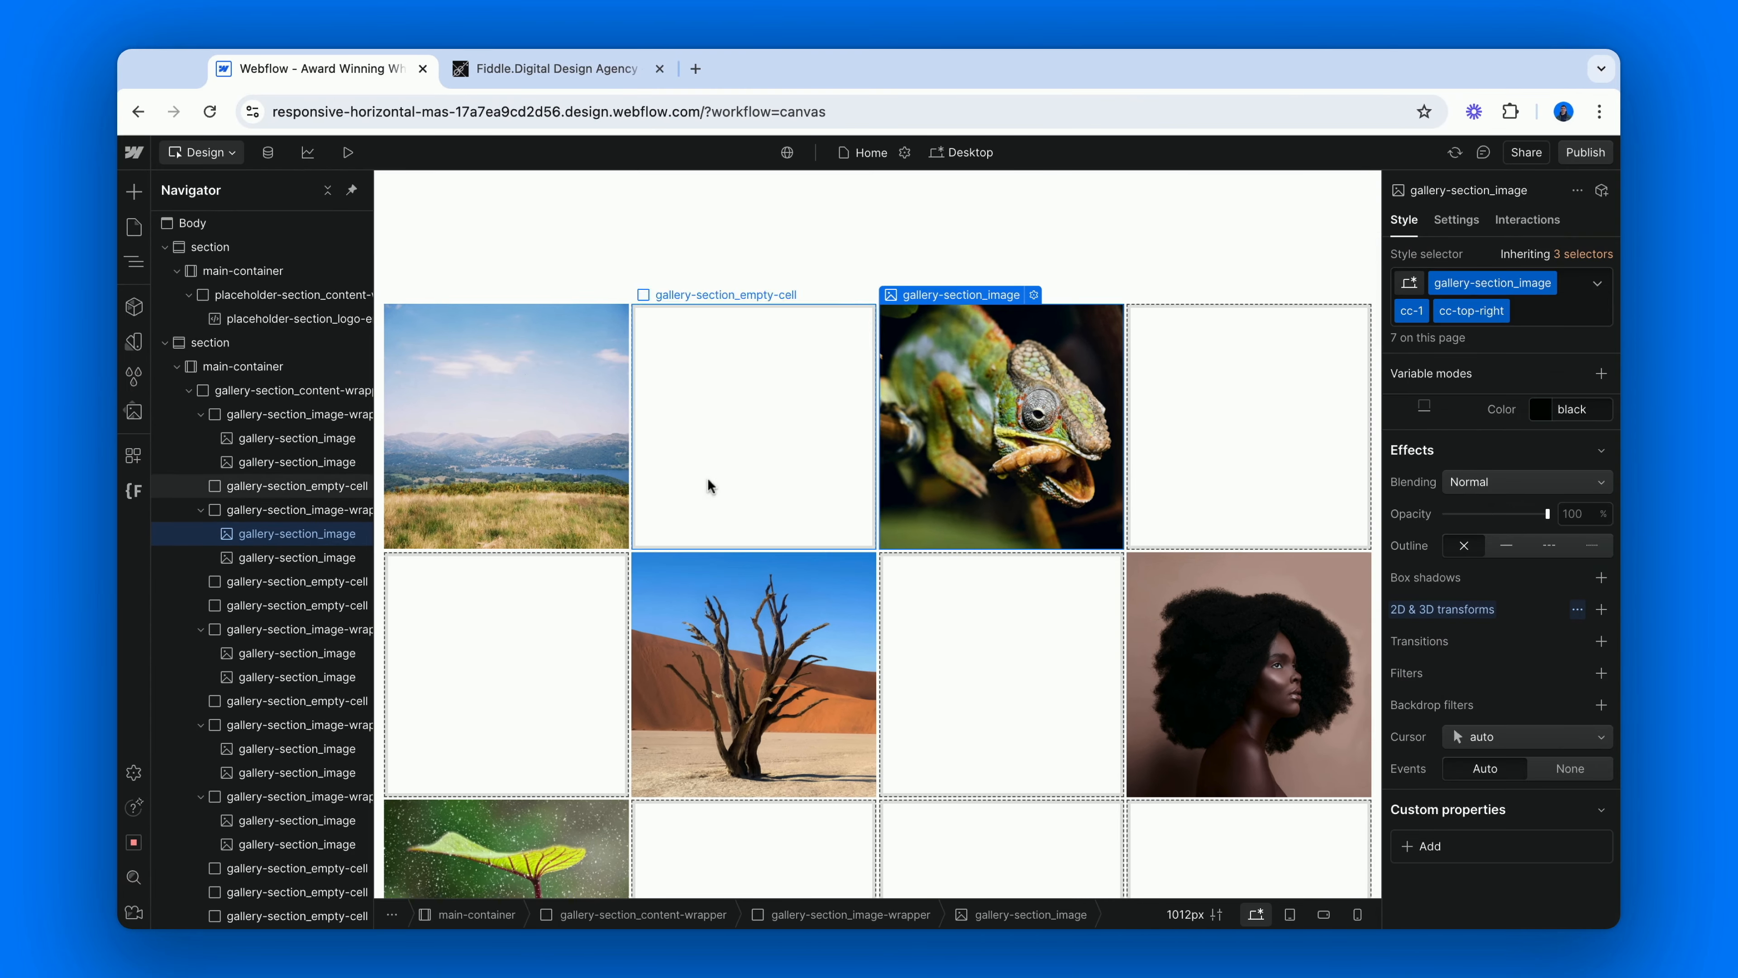
Add the new combo class cc-bottom-right to the cc-2 copy of the chameleon image.
{"action": "left_click", "coordinate": [326, 558]}
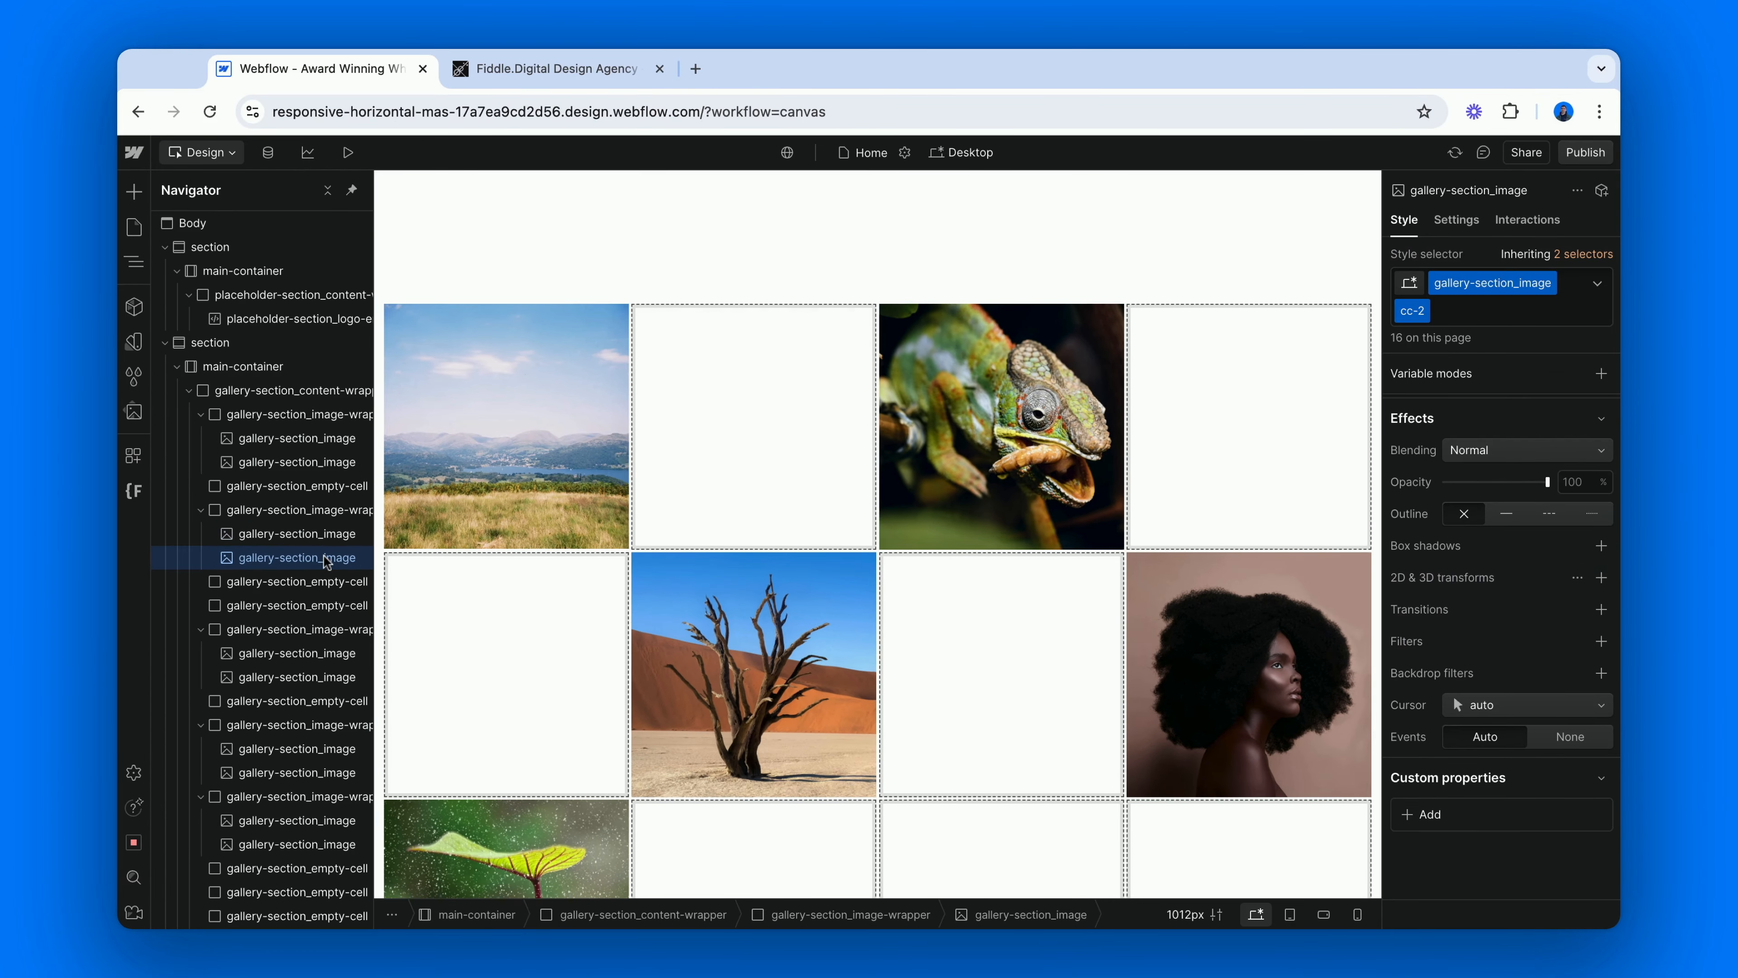
{"action": "left_click", "coordinate": [1471, 312]}
{"action": "type", "text": "c"}
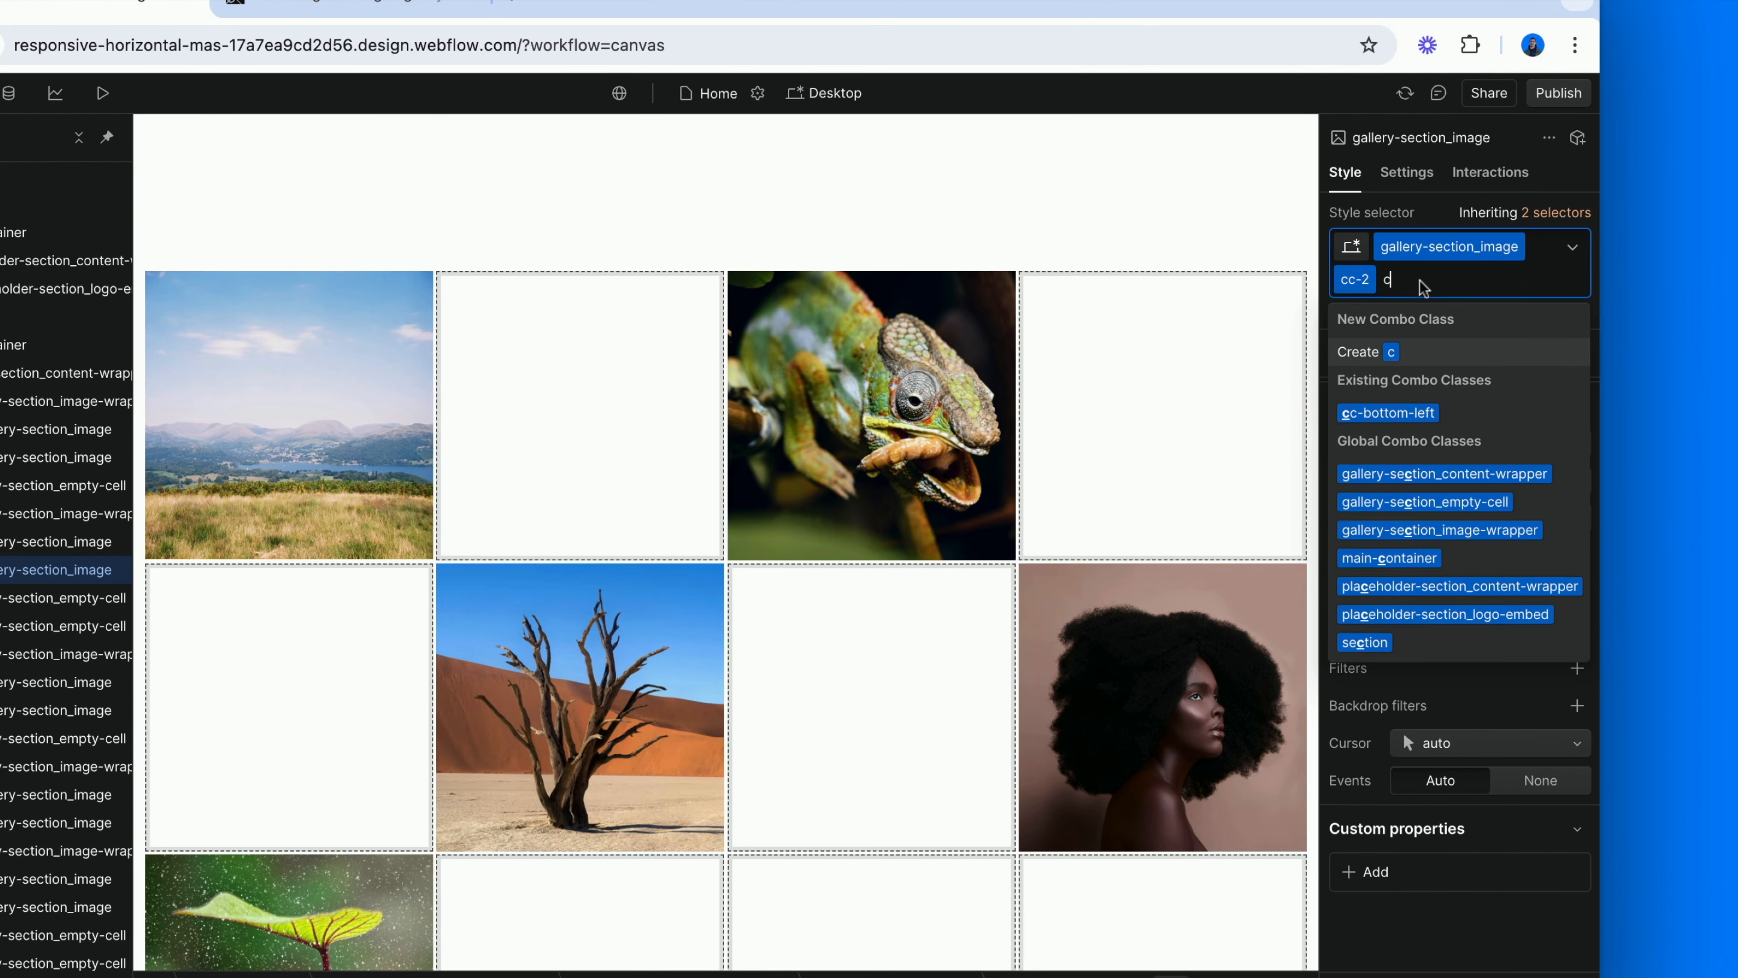
{"action": "type", "text": "c-b"}
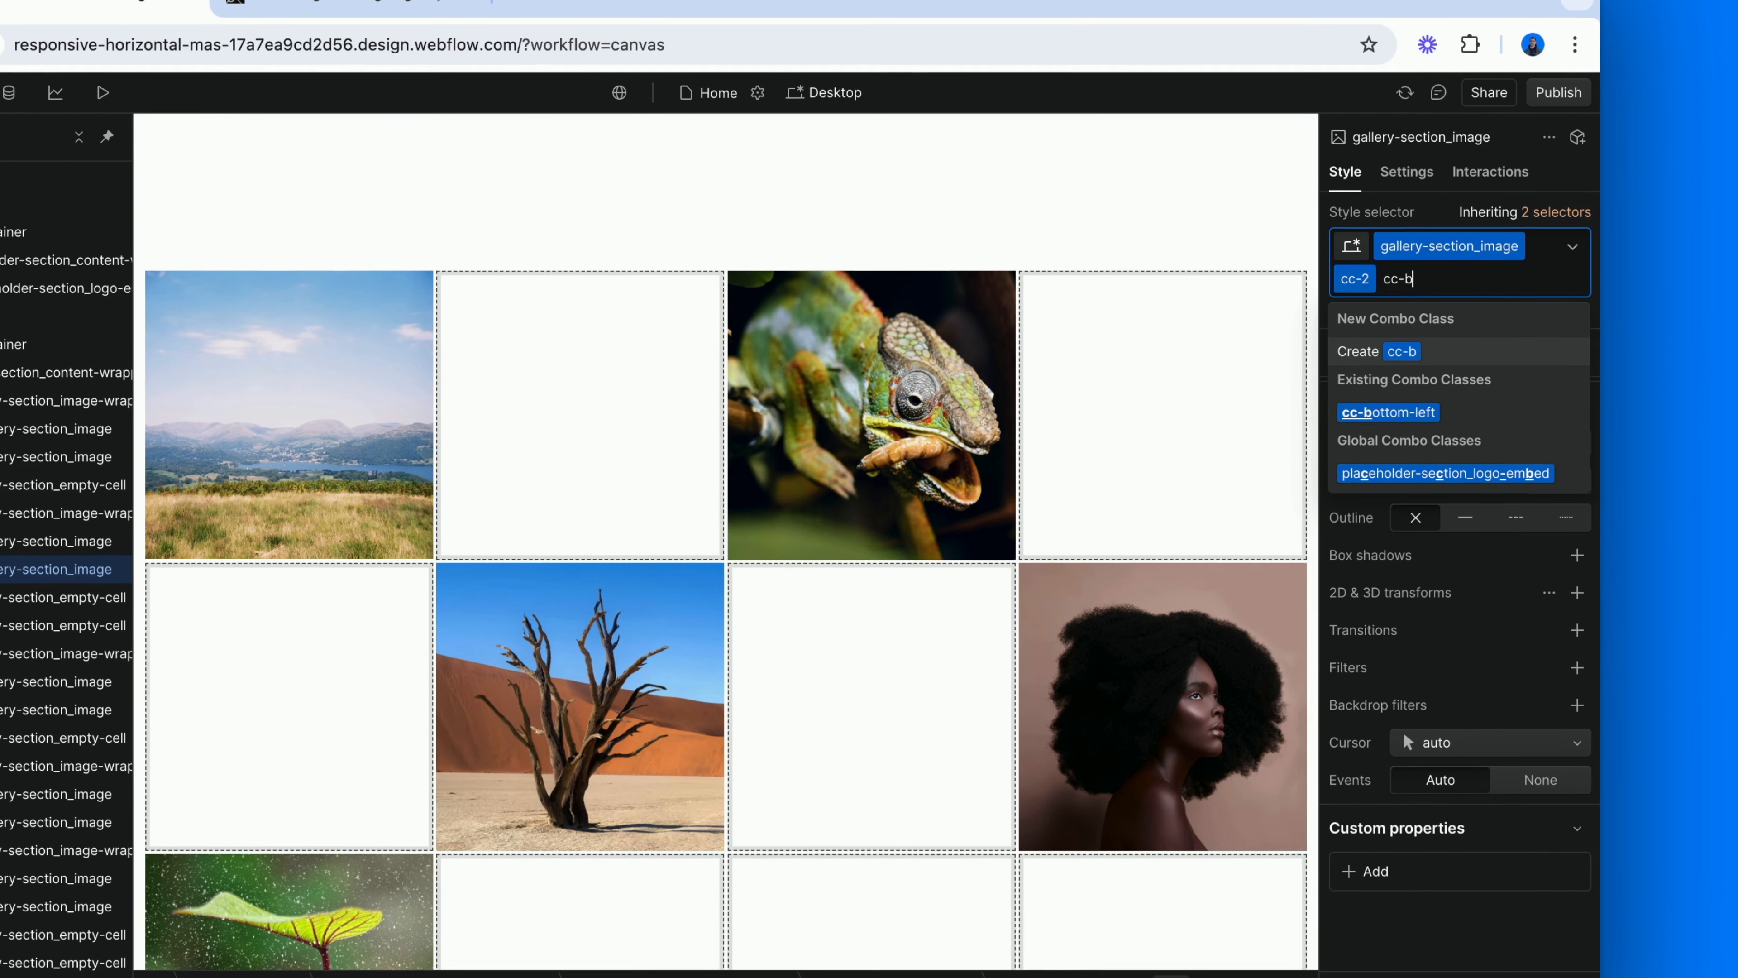
{"action": "type", "text": "ottom-right"}
{"action": "key", "text": "Return"}
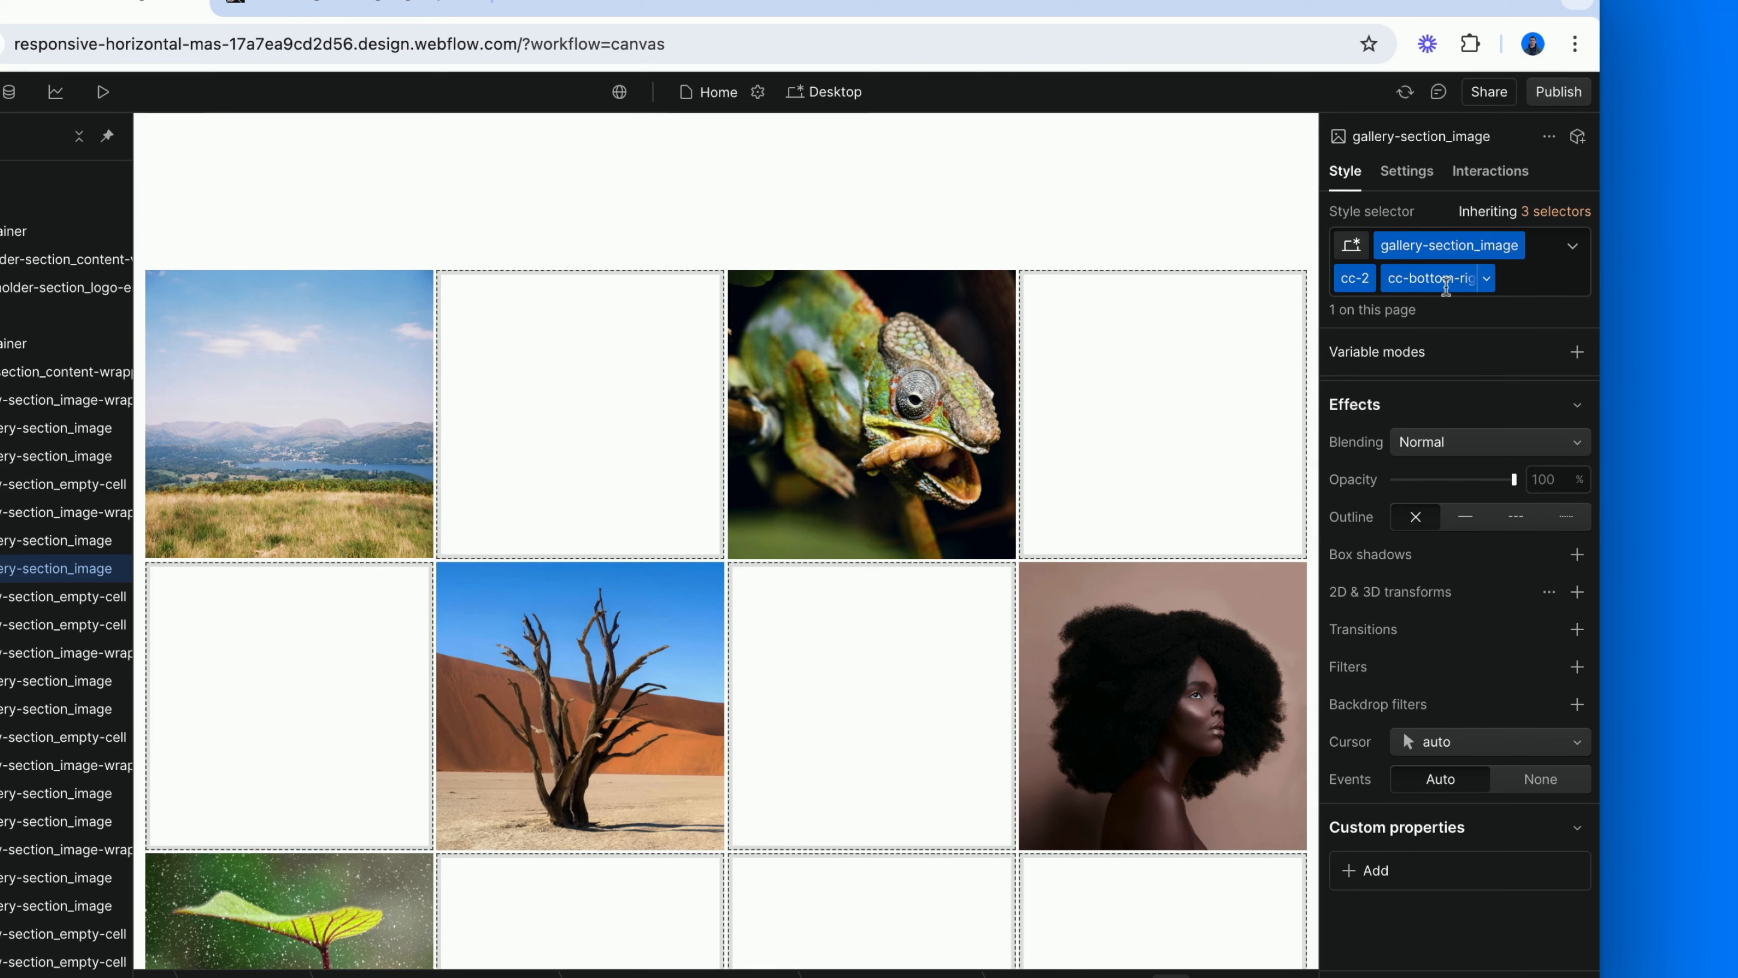
Set the transform origin of the chameleon image's cc-bottom-right class to the bottom-right corner.
{"action": "left_click", "coordinate": [1548, 591]}
{"action": "left_click", "coordinate": [1475, 685]}
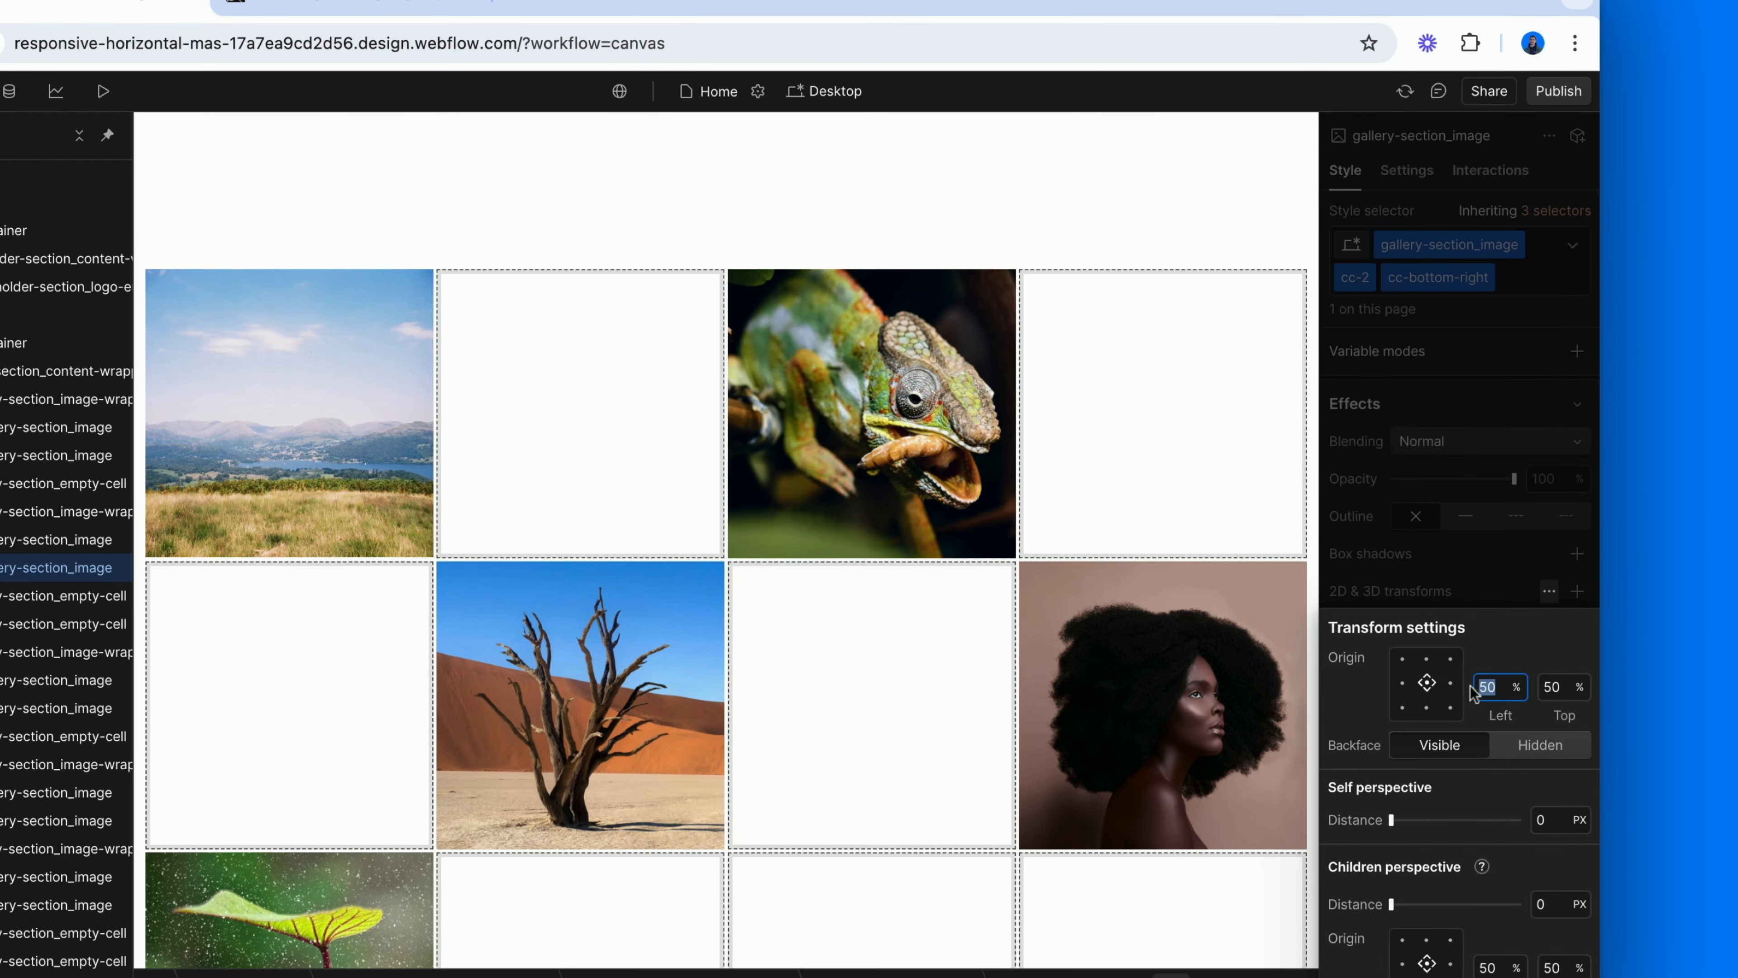
{"action": "left_click", "coordinate": [1451, 709]}
{"action": "left_click", "coordinate": [1439, 534]}
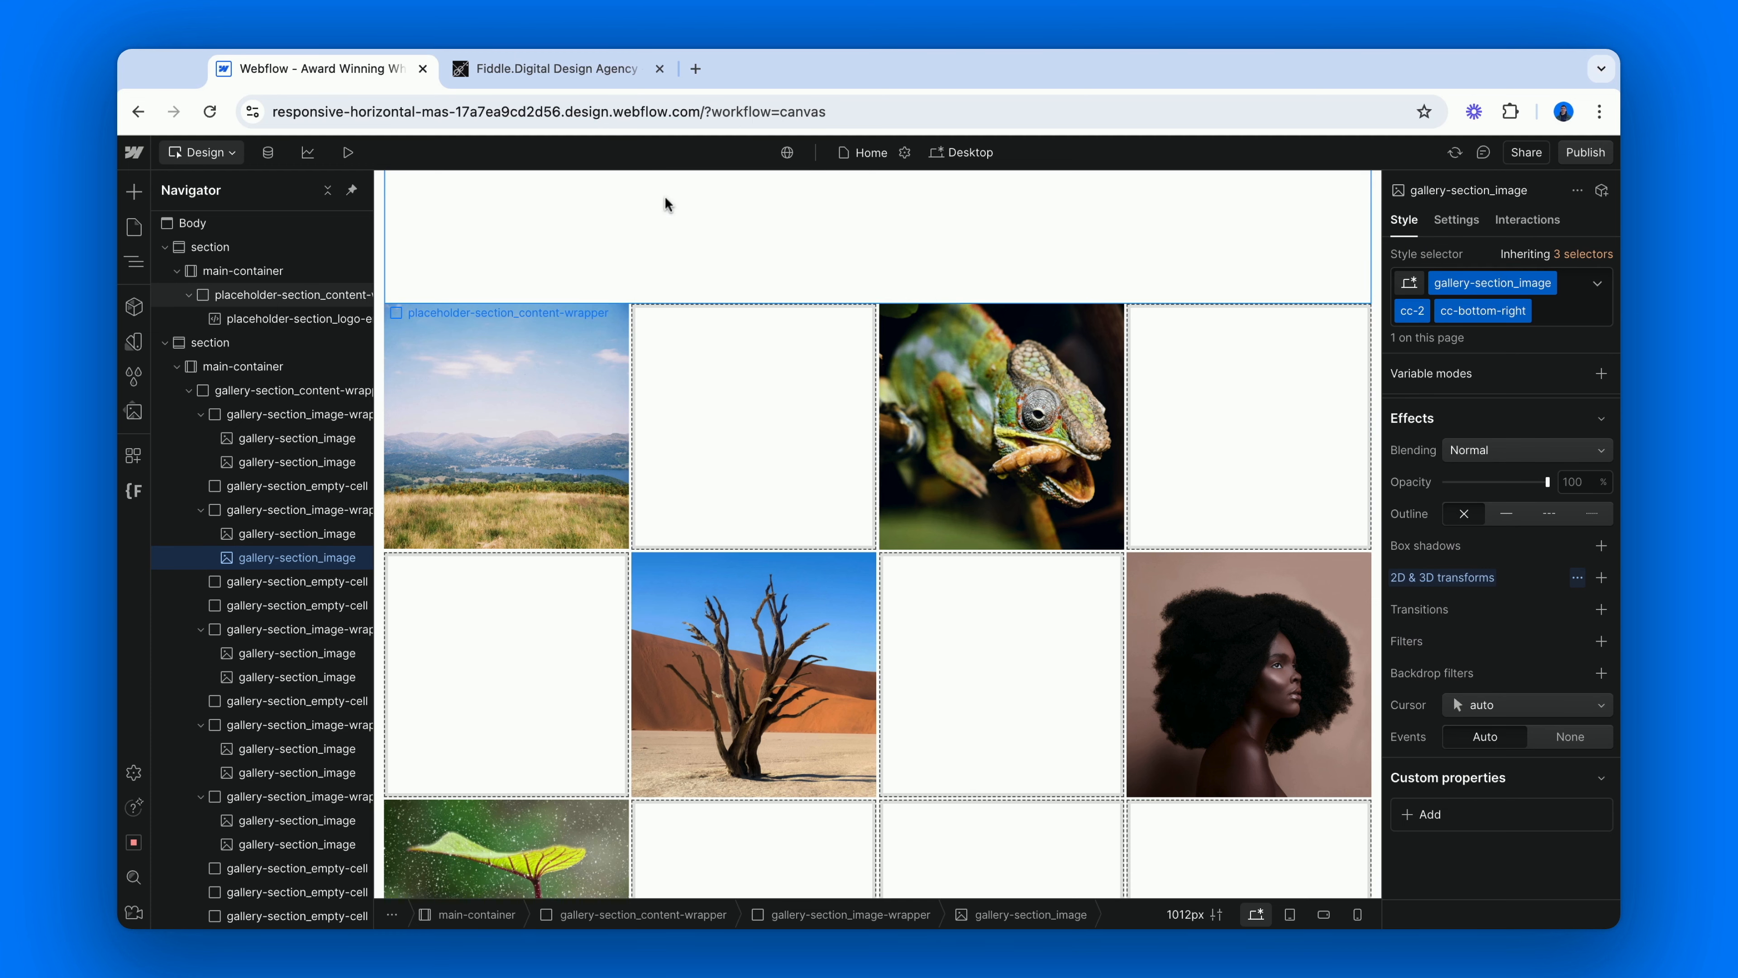
Switch to the Fiddle.Digital page and examine the shrink corners of the second-row images in columns two and four.
{"action": "key", "text": "ctrl+Tab"}
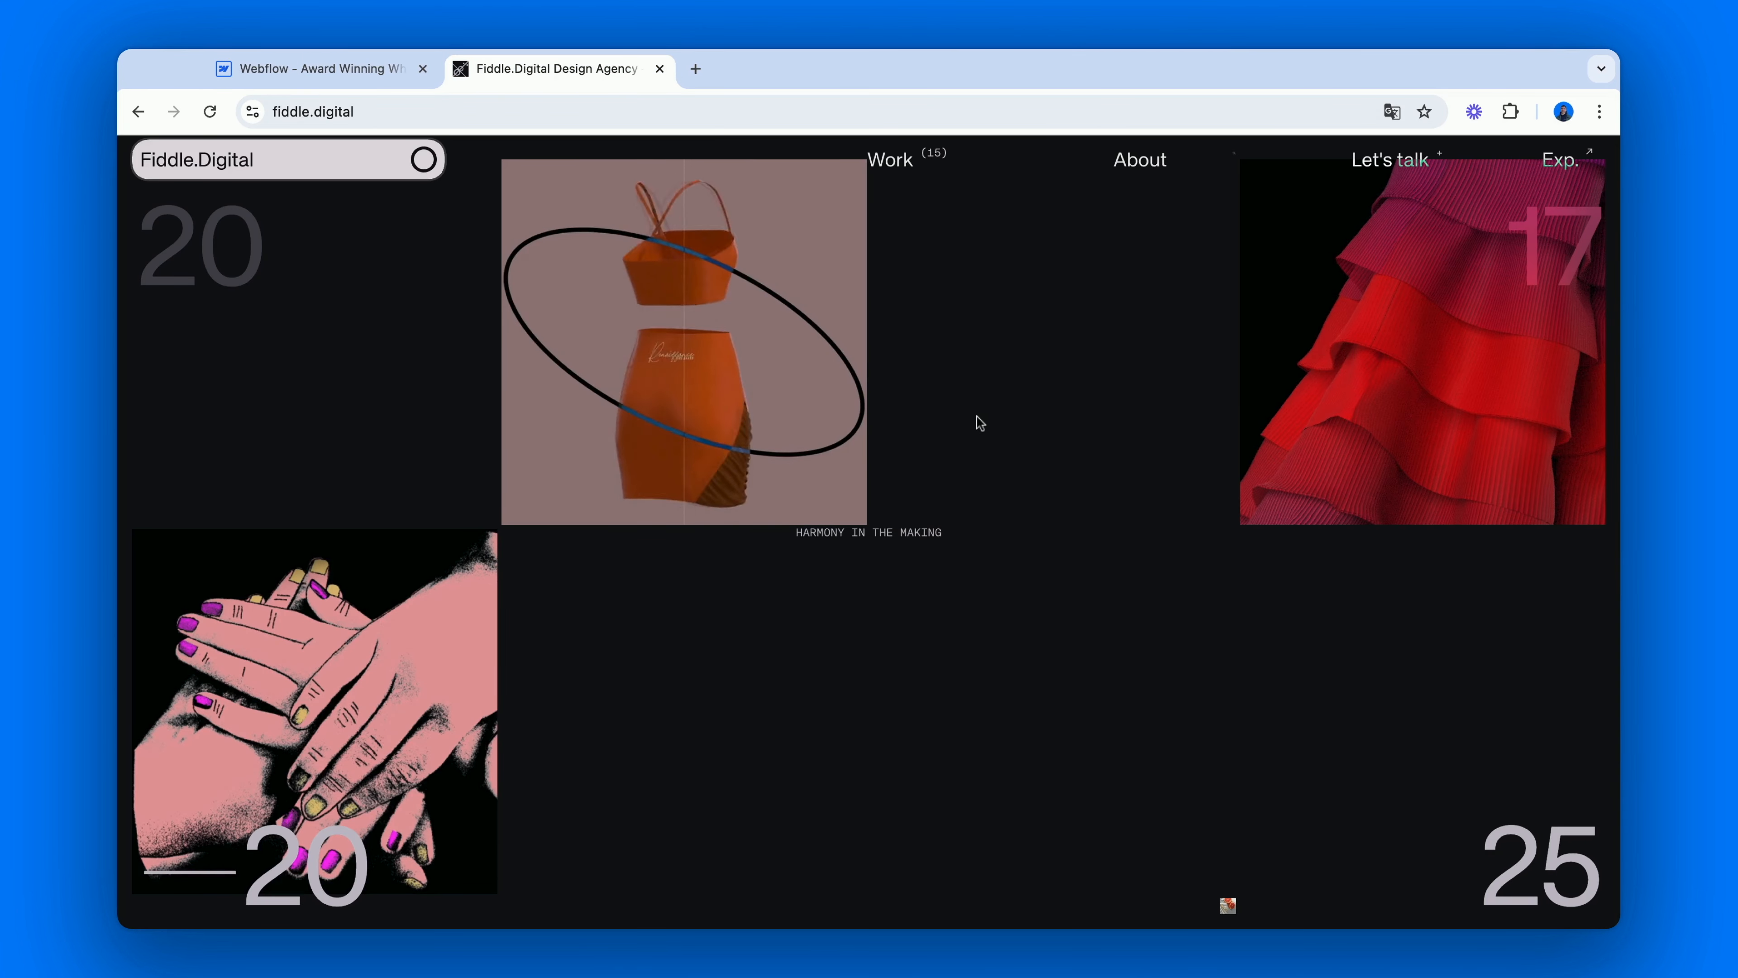
{"action": "scroll", "coordinate": [980, 422], "scroll_direction": "down", "scroll_amount": 5}
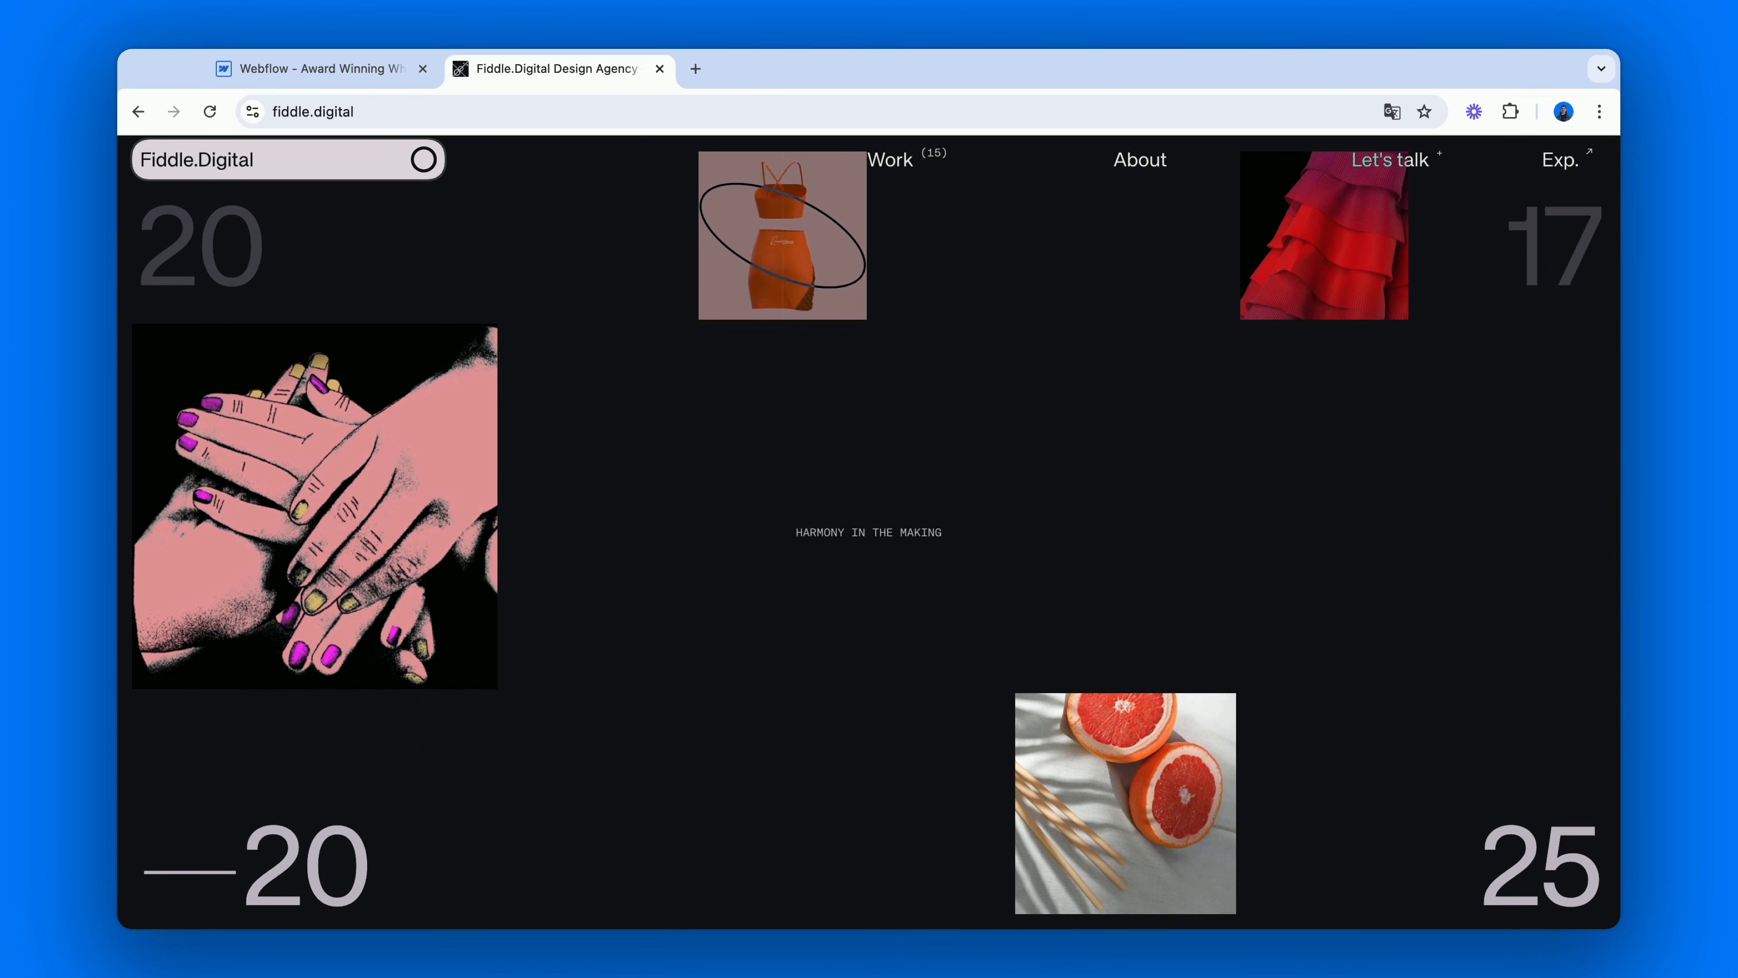
{"action": "scroll", "coordinate": [869, 532], "scroll_direction": "down", "scroll_amount": 2}
{"action": "scroll", "coordinate": [870, 532], "scroll_direction": "down", "scroll_amount": 1}
{"action": "scroll", "coordinate": [869, 532], "scroll_direction": "up", "scroll_amount": 3}
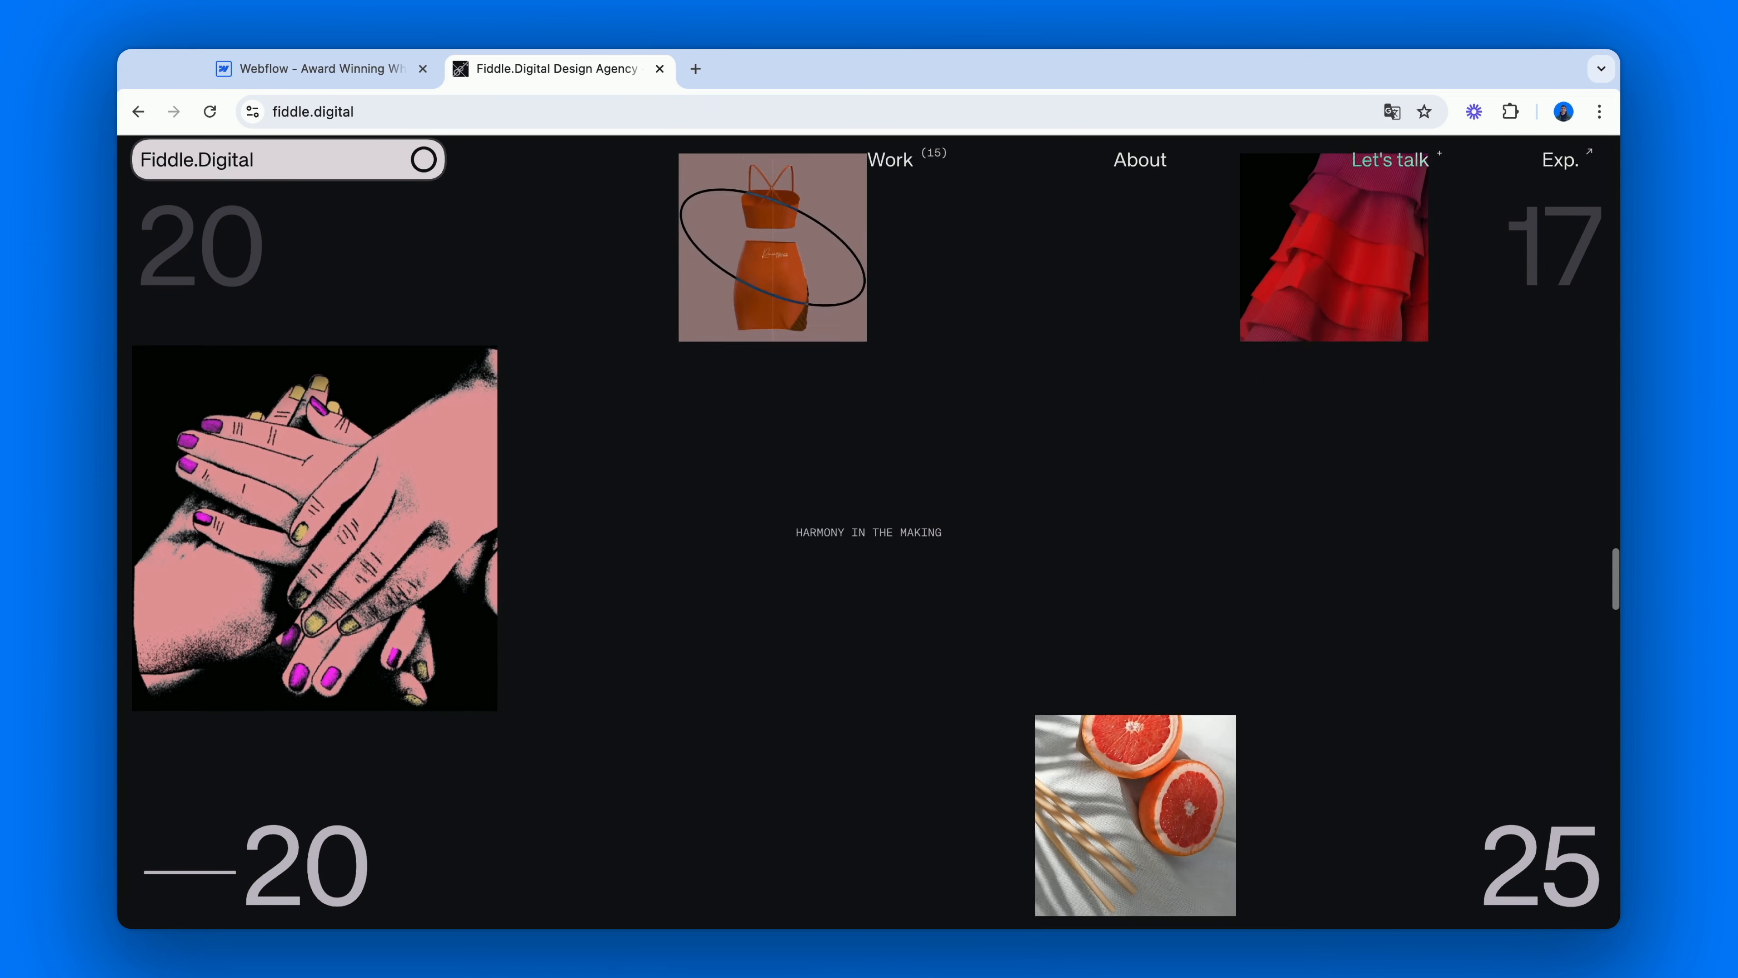
{"action": "scroll", "coordinate": [870, 532], "scroll_direction": "down", "scroll_amount": 3}
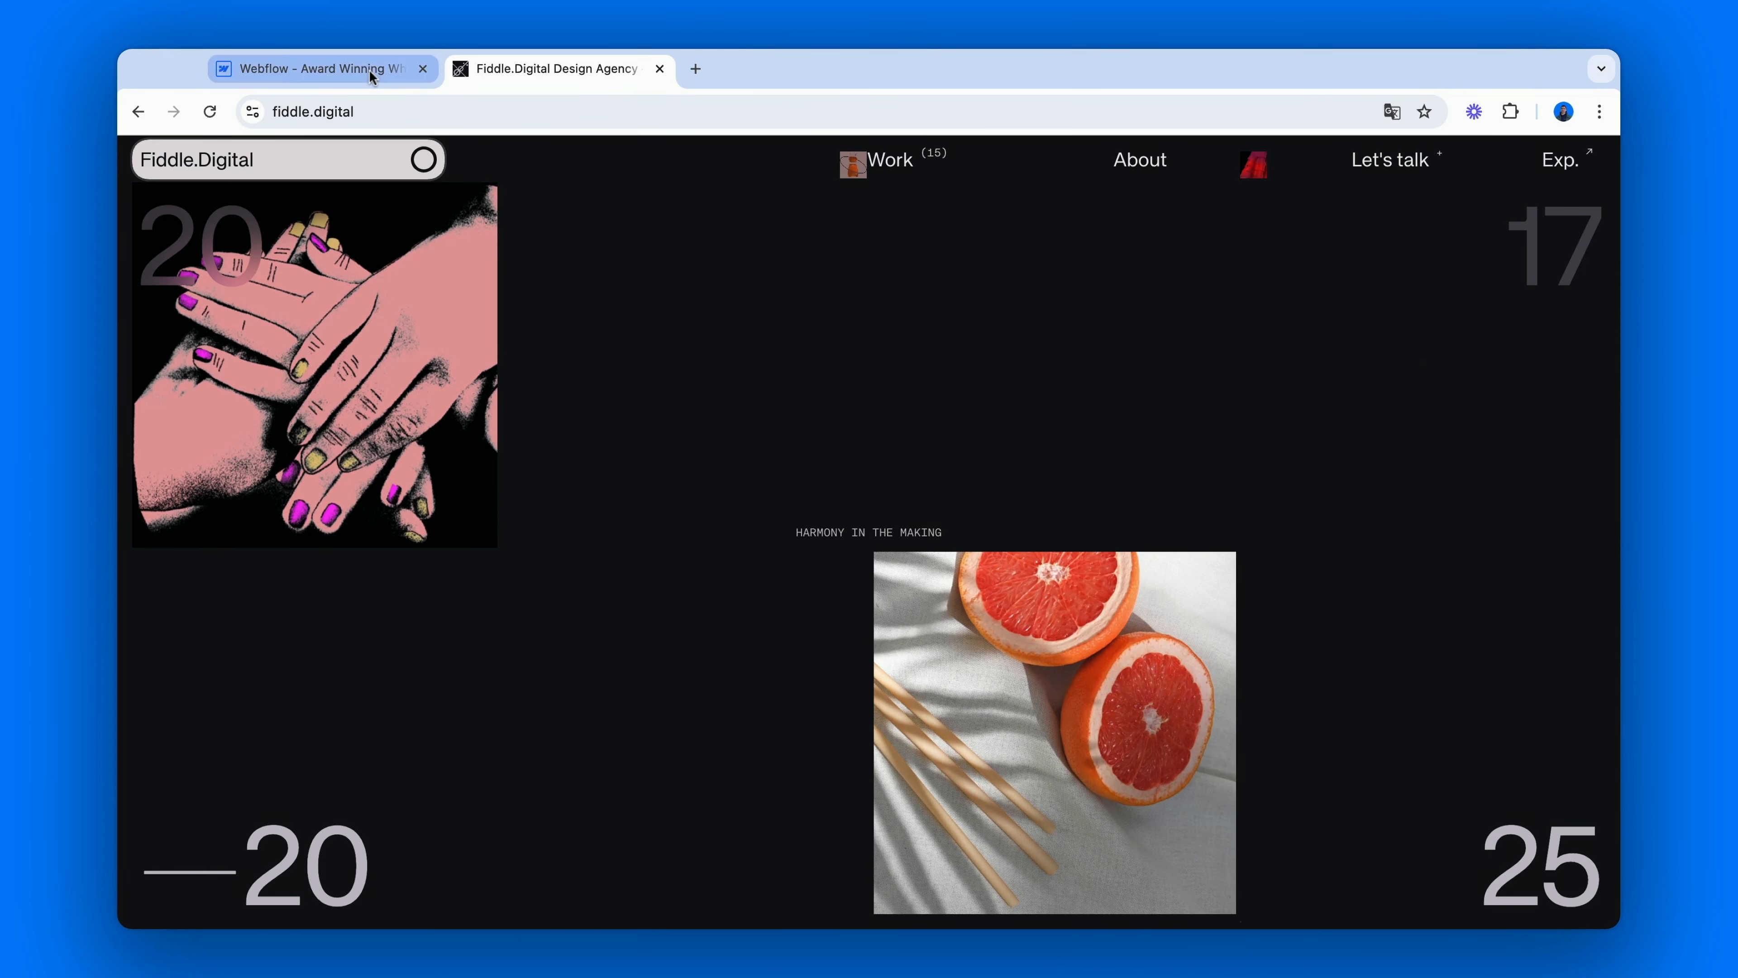
Return to the Webflow project and apply the existing combo class cc-bottom-right to the cc-2 copy of the desert tree image.
{"action": "left_click", "coordinate": [369, 69]}
{"action": "left_click", "coordinate": [297, 653]}
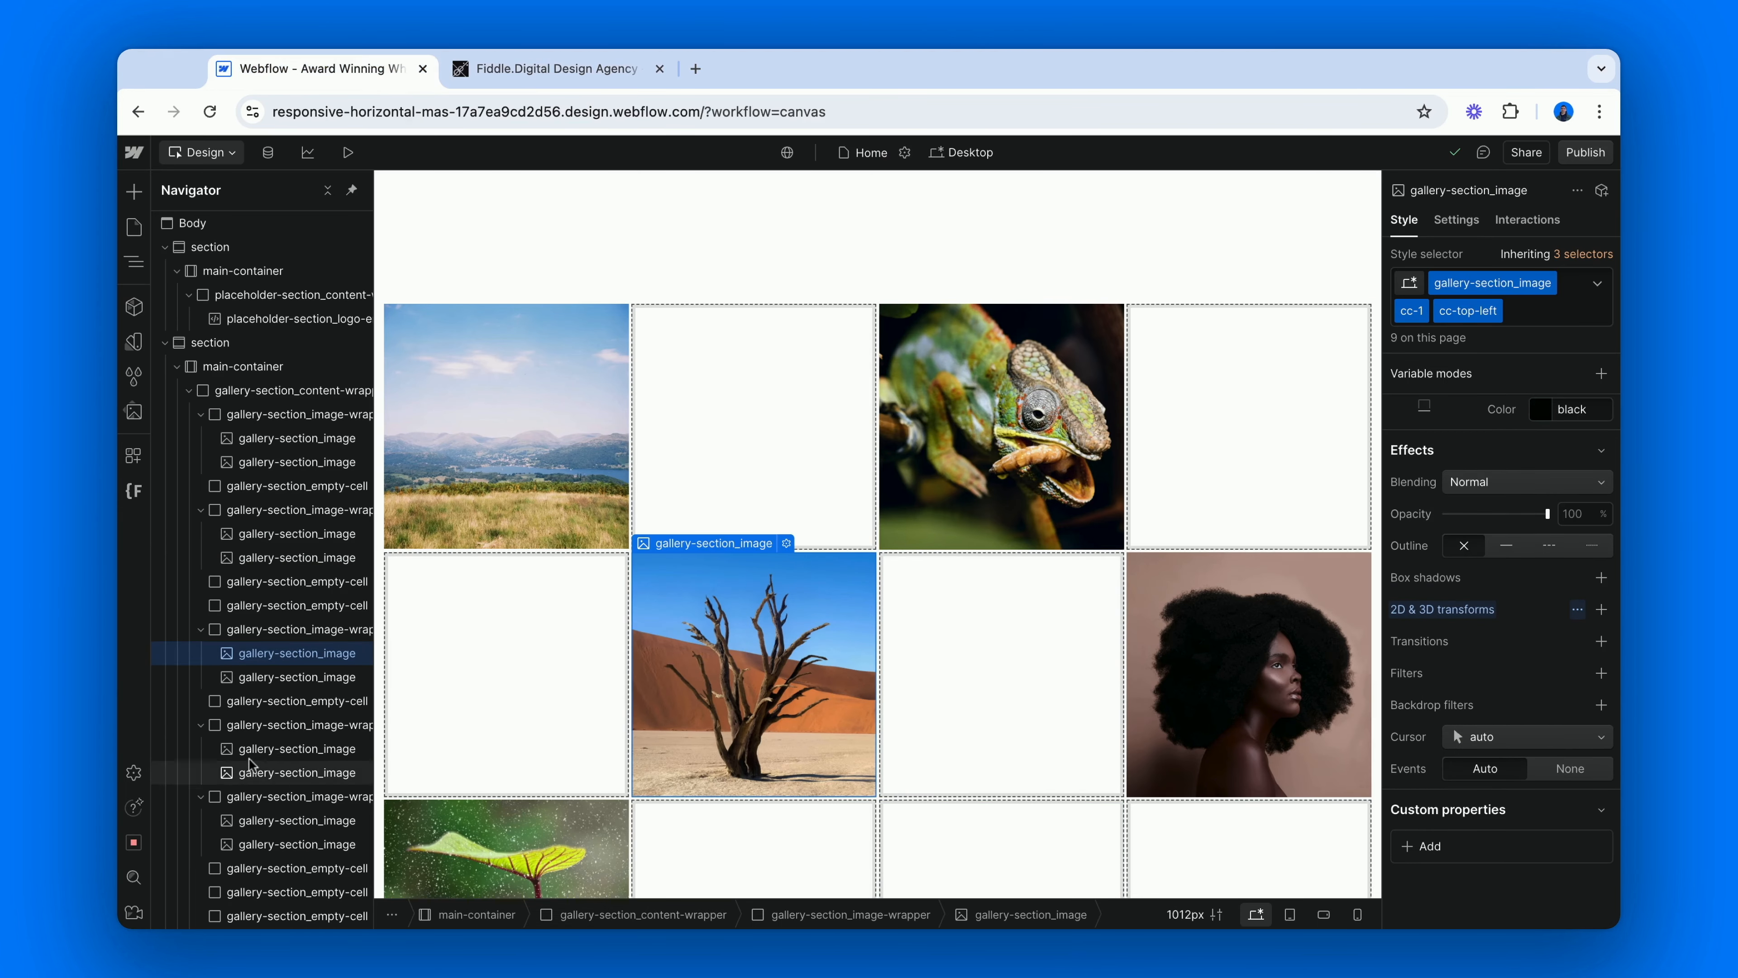
{"action": "left_click", "coordinate": [266, 678]}
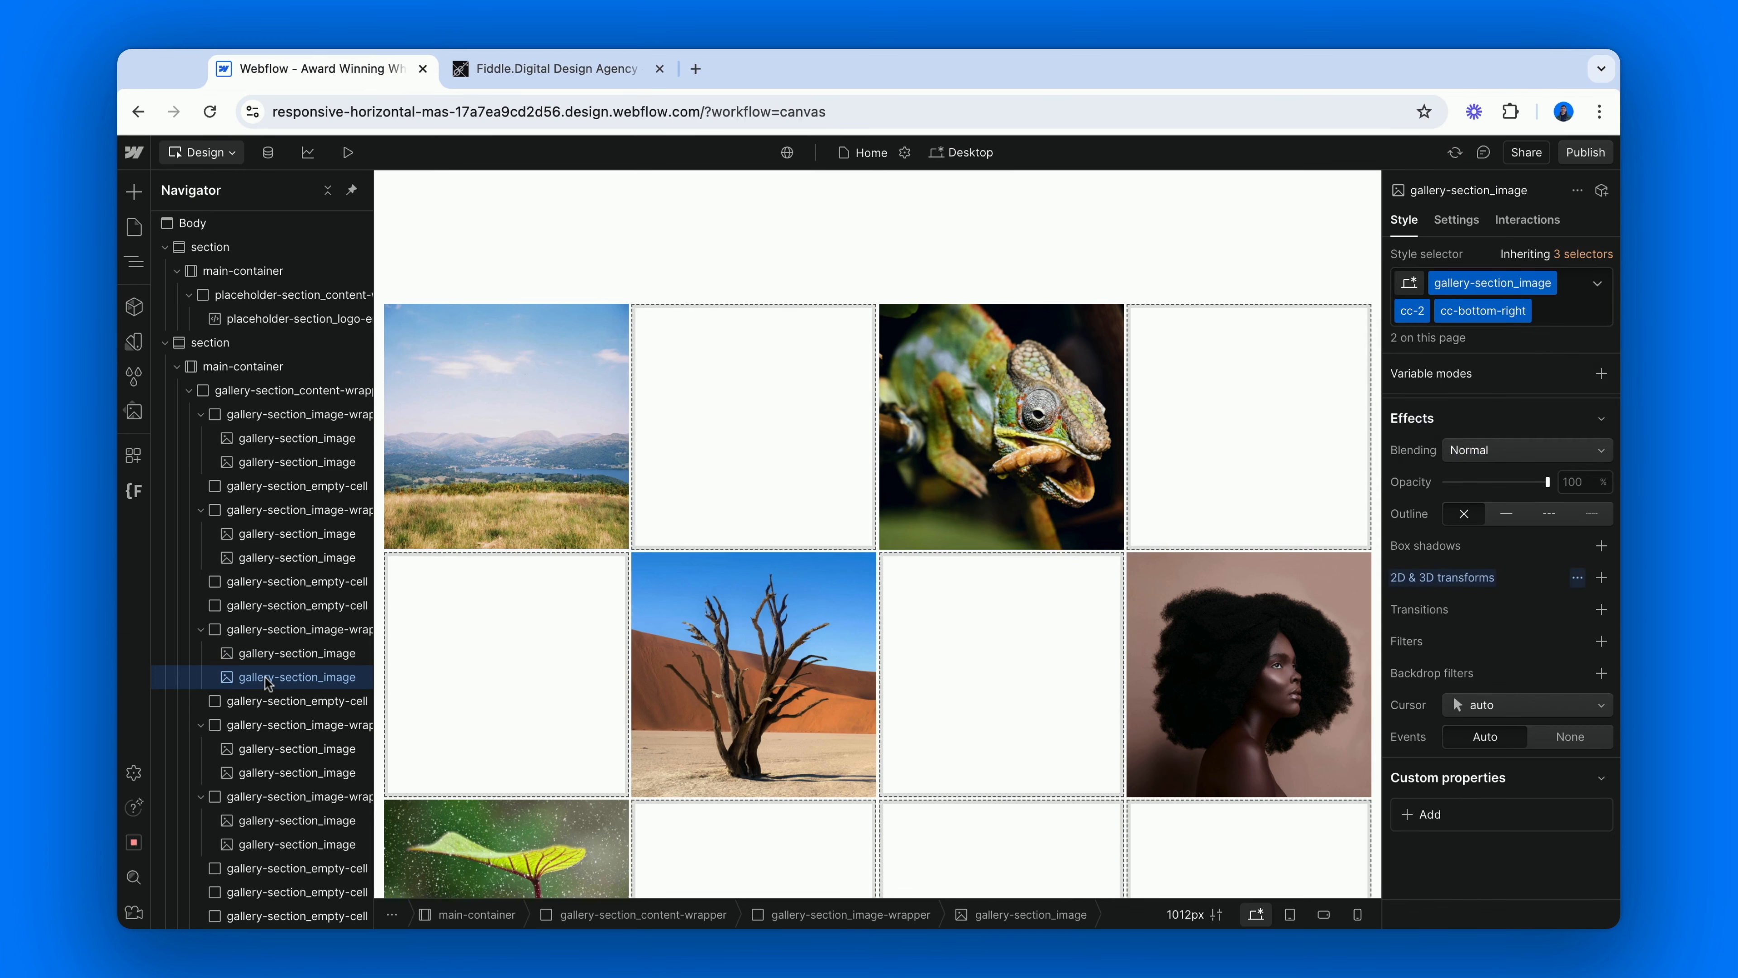
Apply the existing combo class cc-bottom-left to the cc-2 copy of the portrait image.
{"action": "left_click", "coordinate": [1232, 684]}
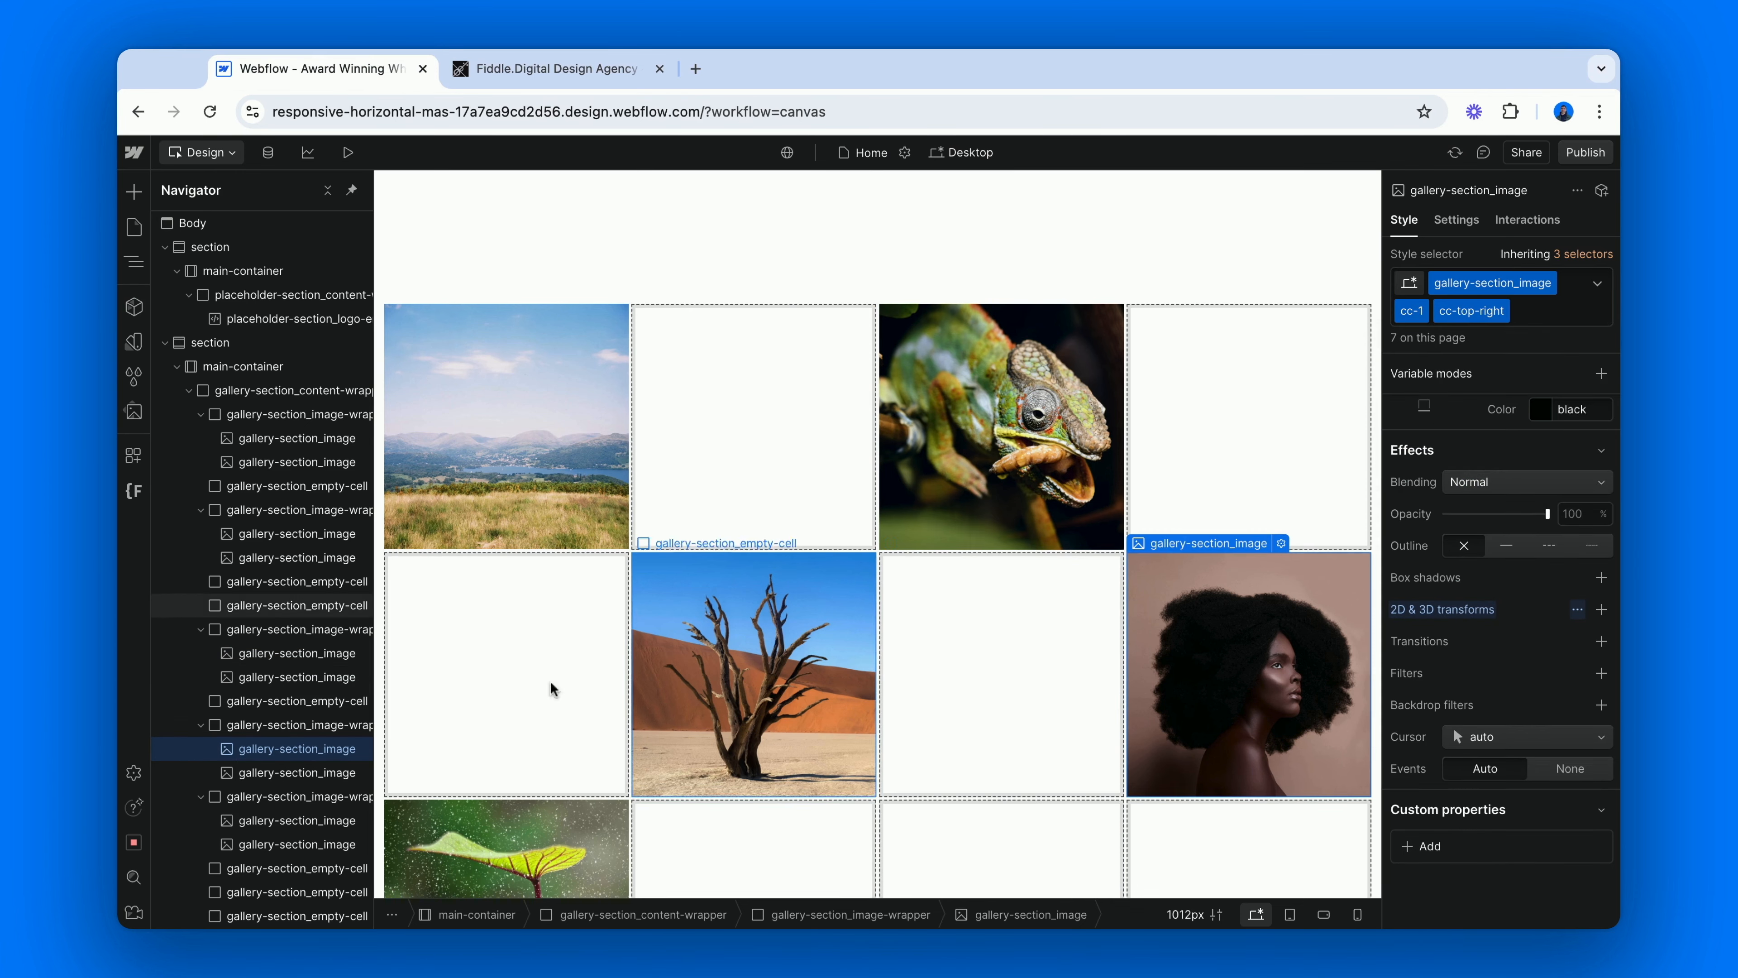
{"action": "left_click", "coordinate": [318, 772]}
{"action": "key", "text": "super+Return"}
{"action": "key", "text": "Return"}
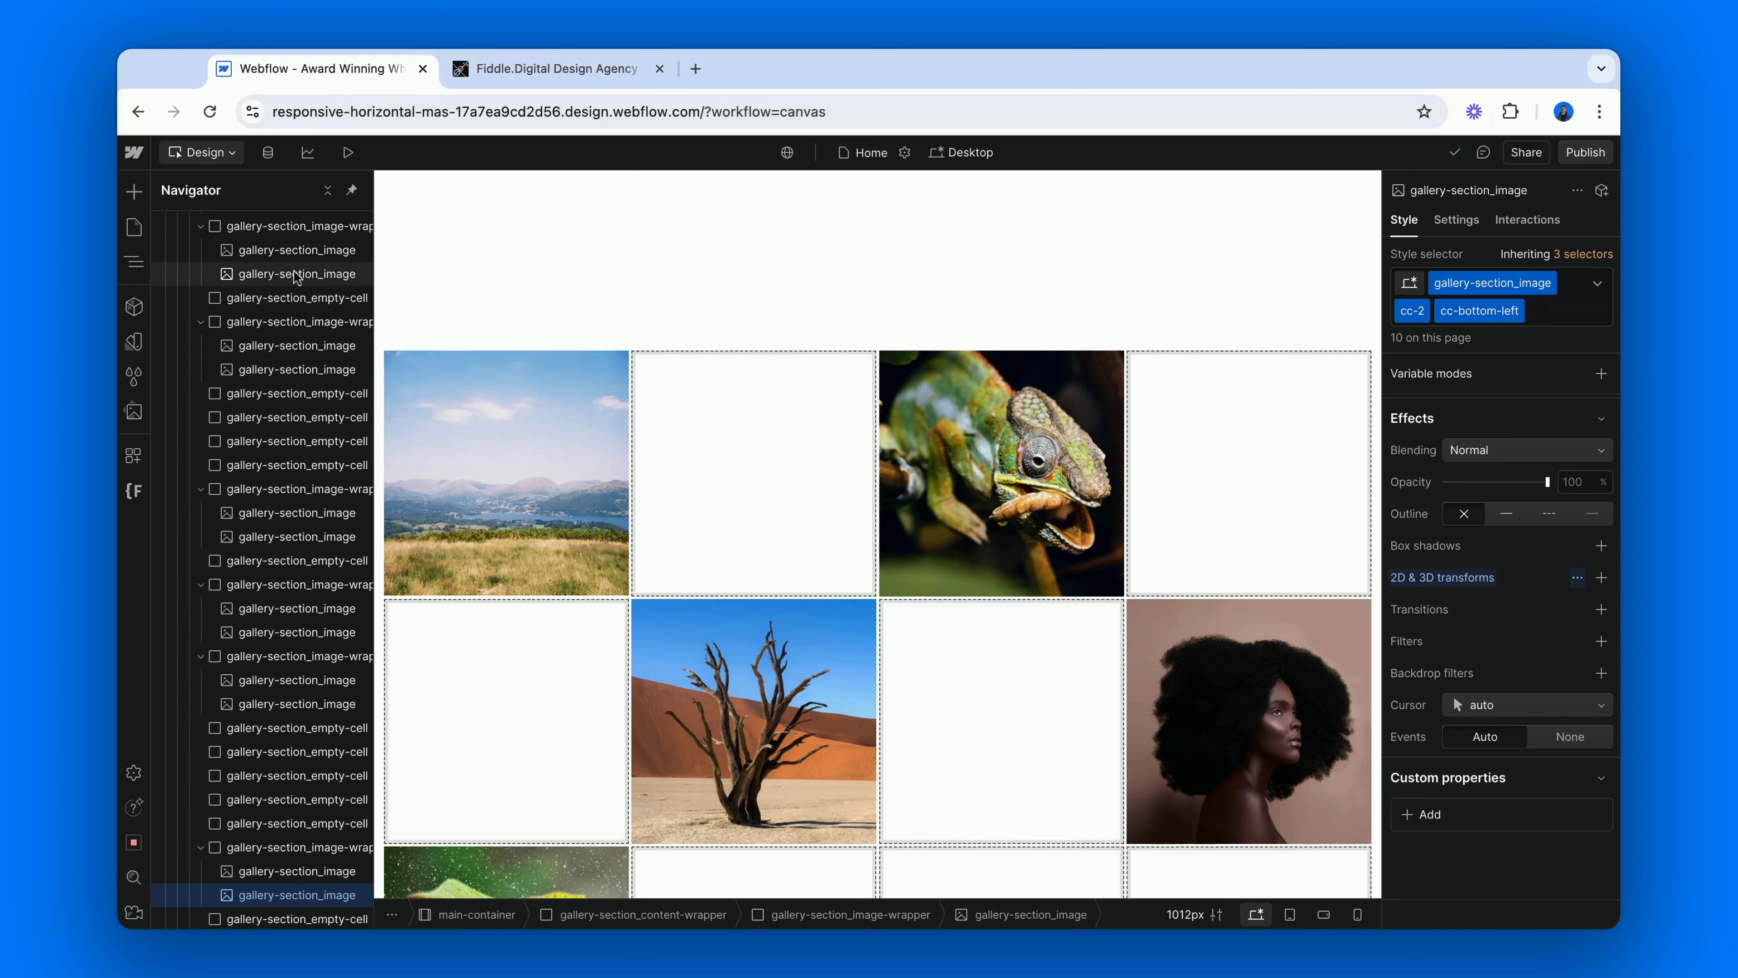
Check the bottom-corner combo classes on the cc-2 image copies further down the gallery.
{"action": "left_click", "coordinate": [294, 274]}
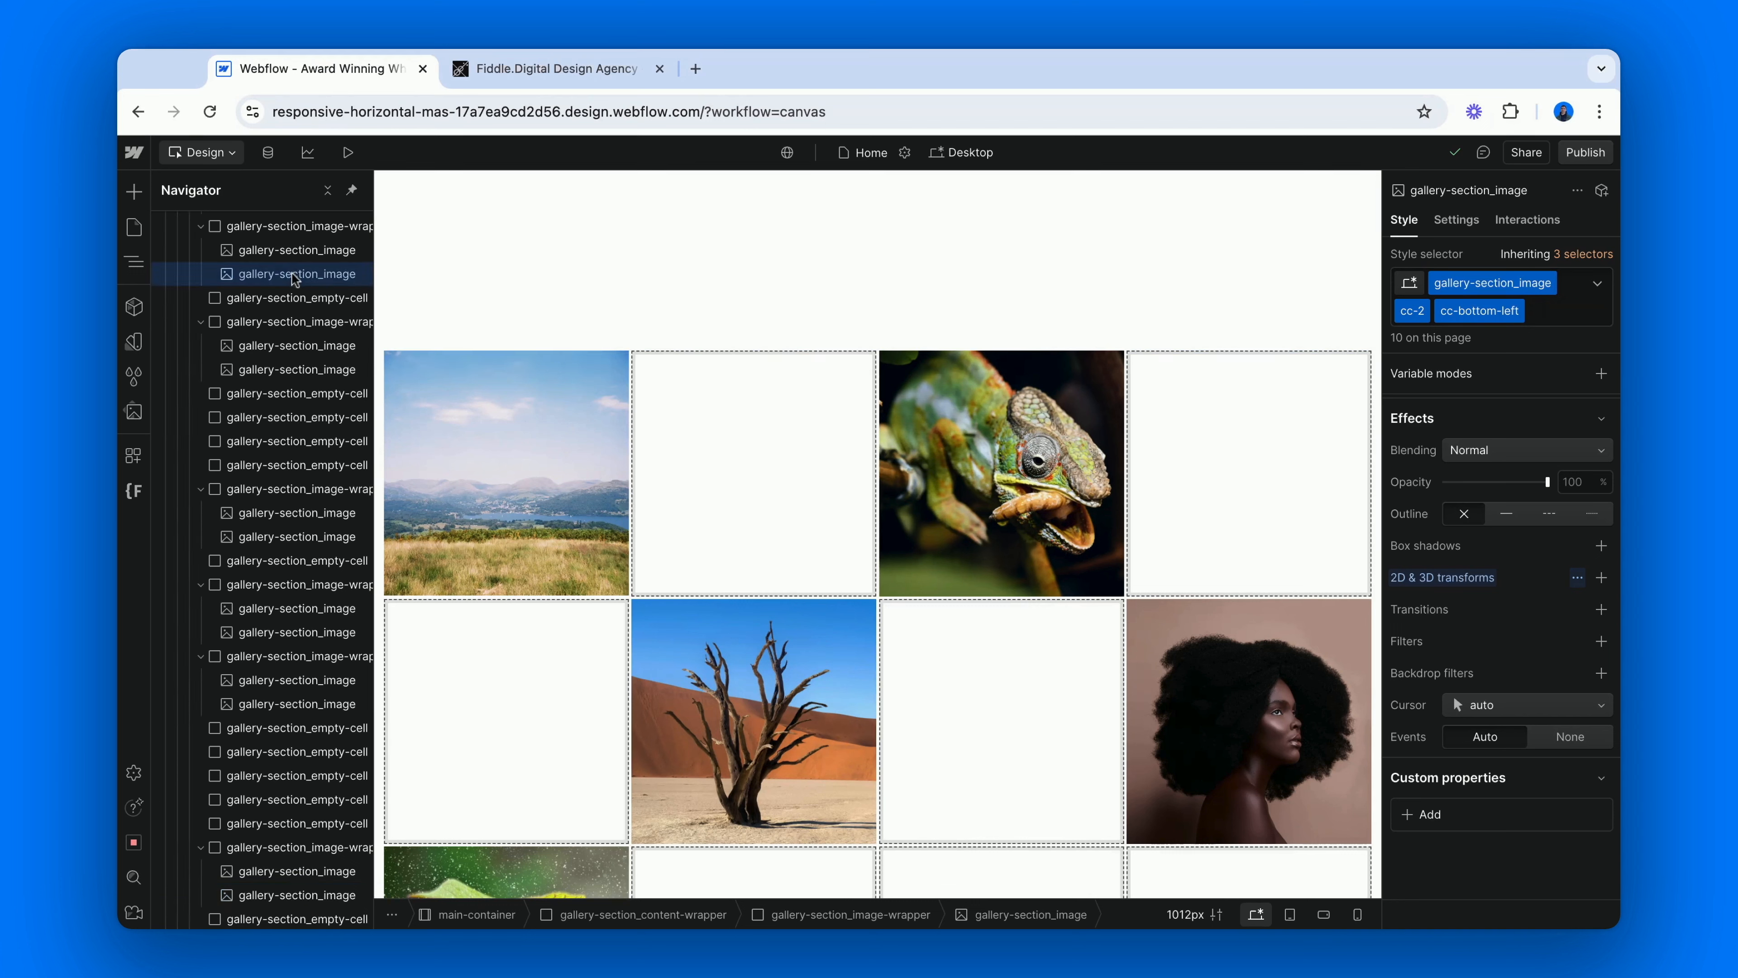
{"action": "left_click", "coordinate": [300, 369]}
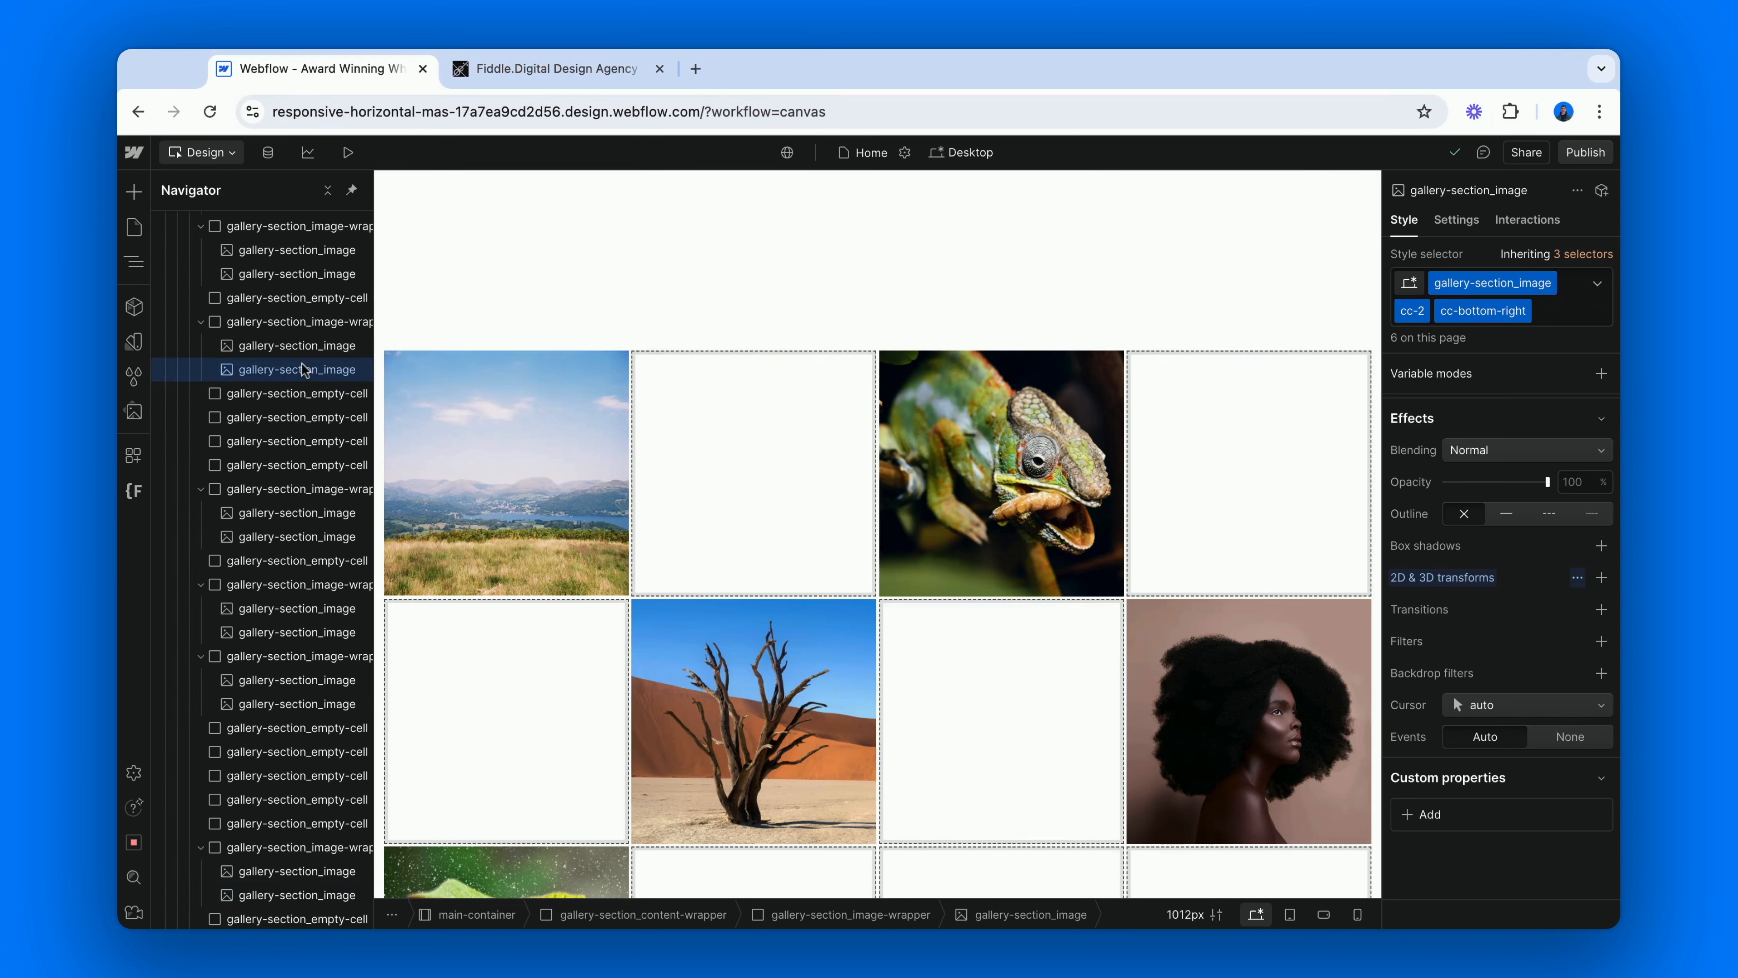
{"action": "left_click", "coordinate": [295, 536]}
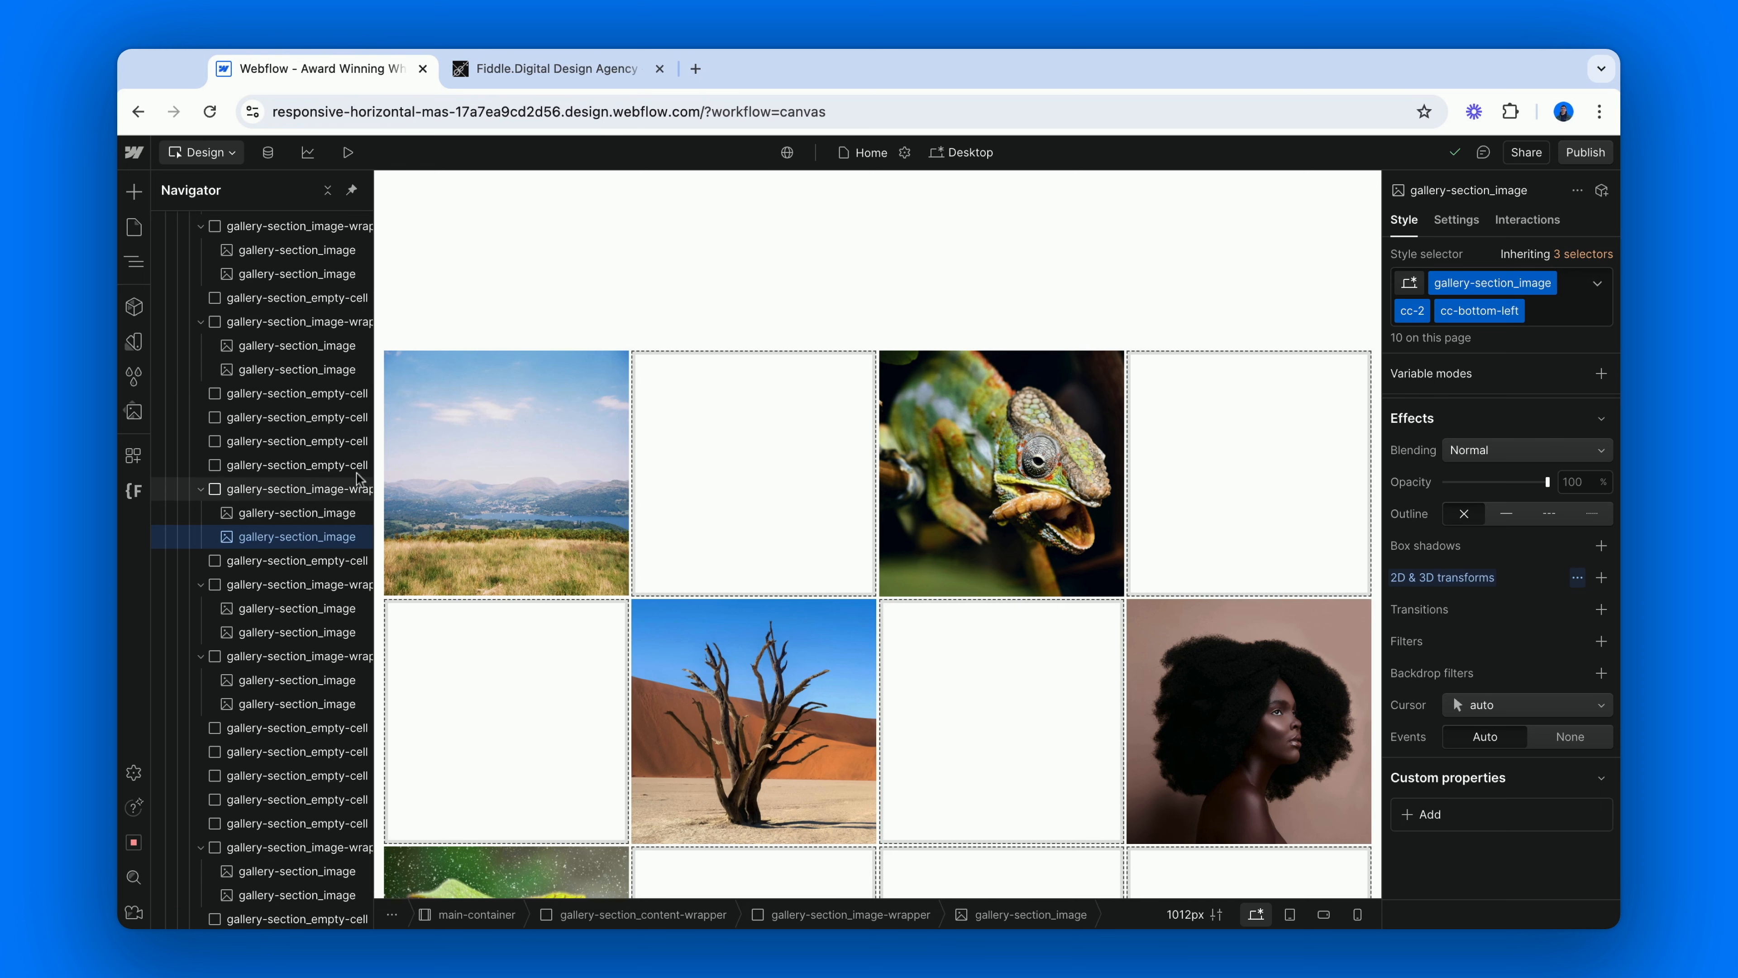
{"action": "scroll", "coordinate": [272, 361], "scroll_direction": "down", "scroll_amount": 10}
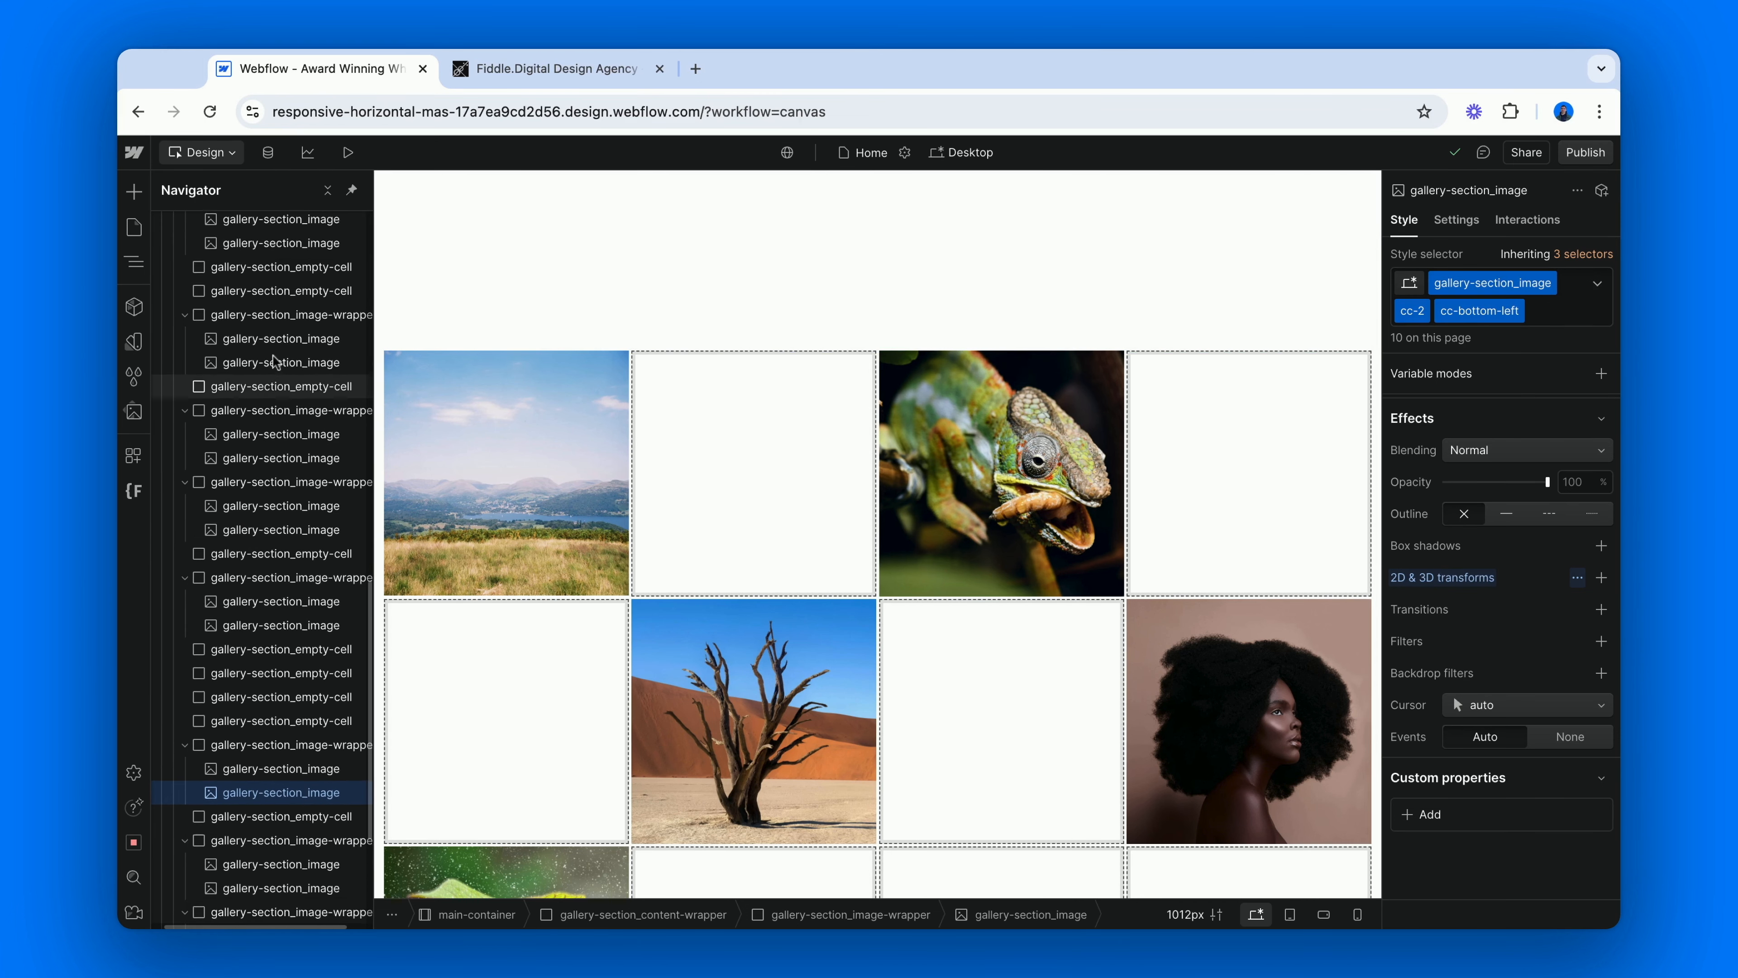
{"action": "scroll", "coordinate": [273, 357], "scroll_direction": "up", "scroll_amount": 10}
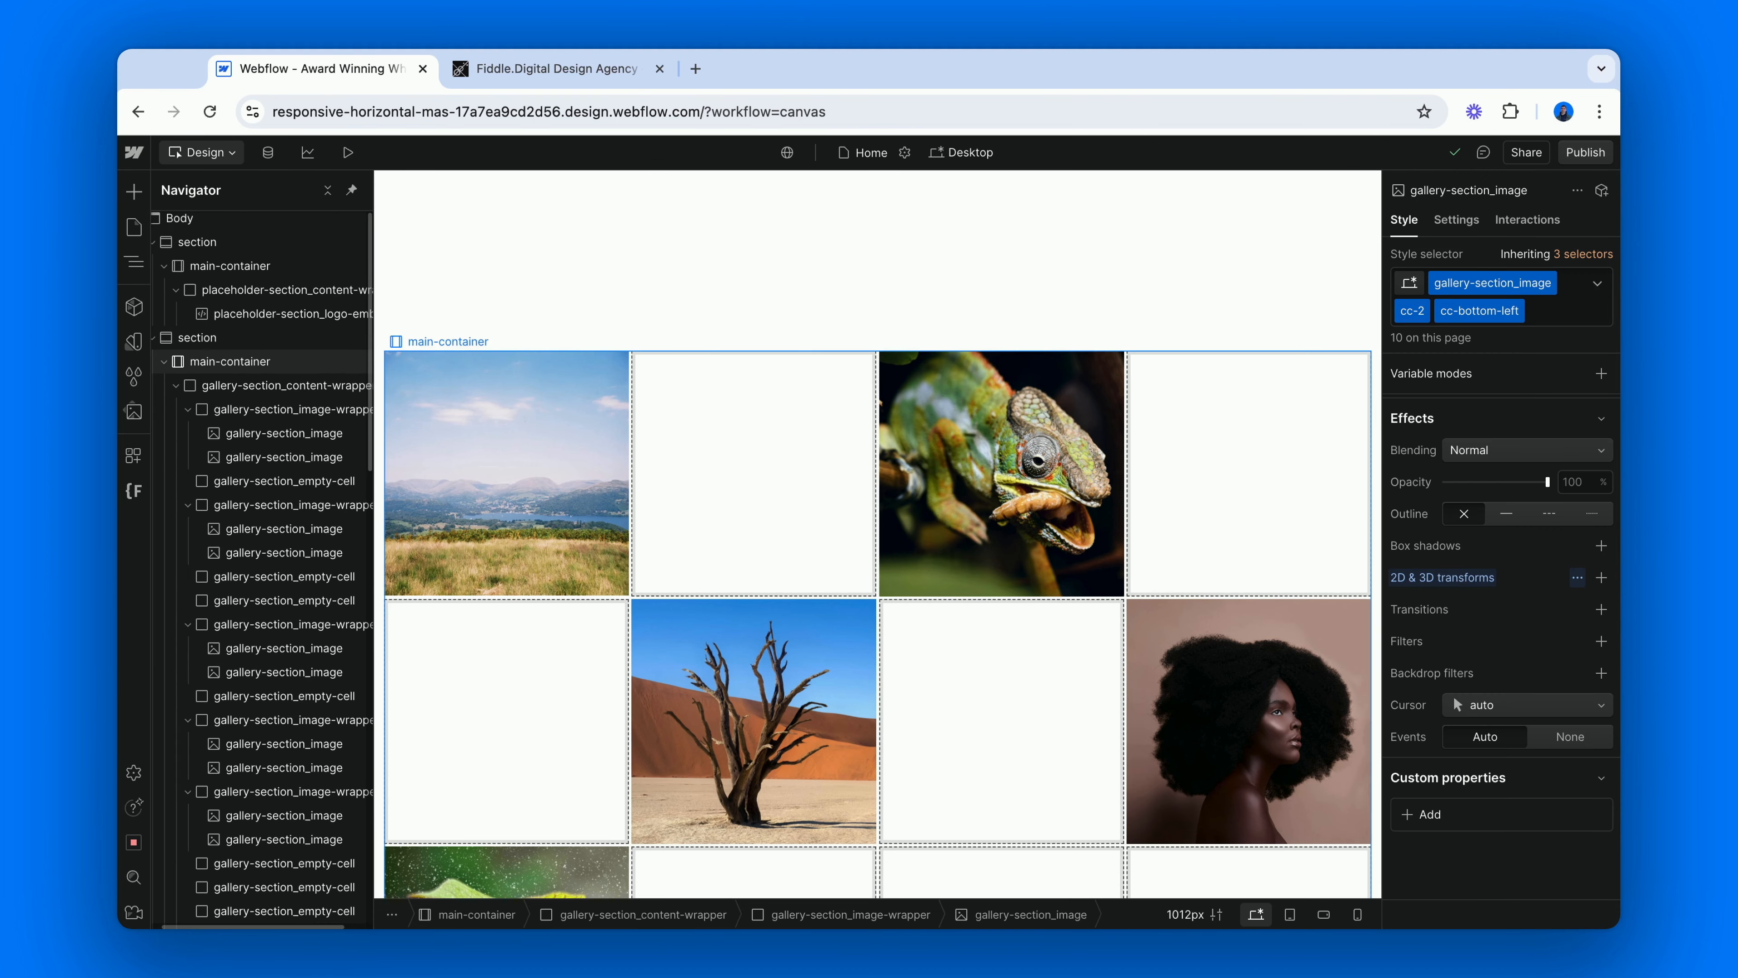
Add the combo class cc-gallery to the second section that holds the image gallery.
{"action": "left_click", "coordinate": [260, 342]}
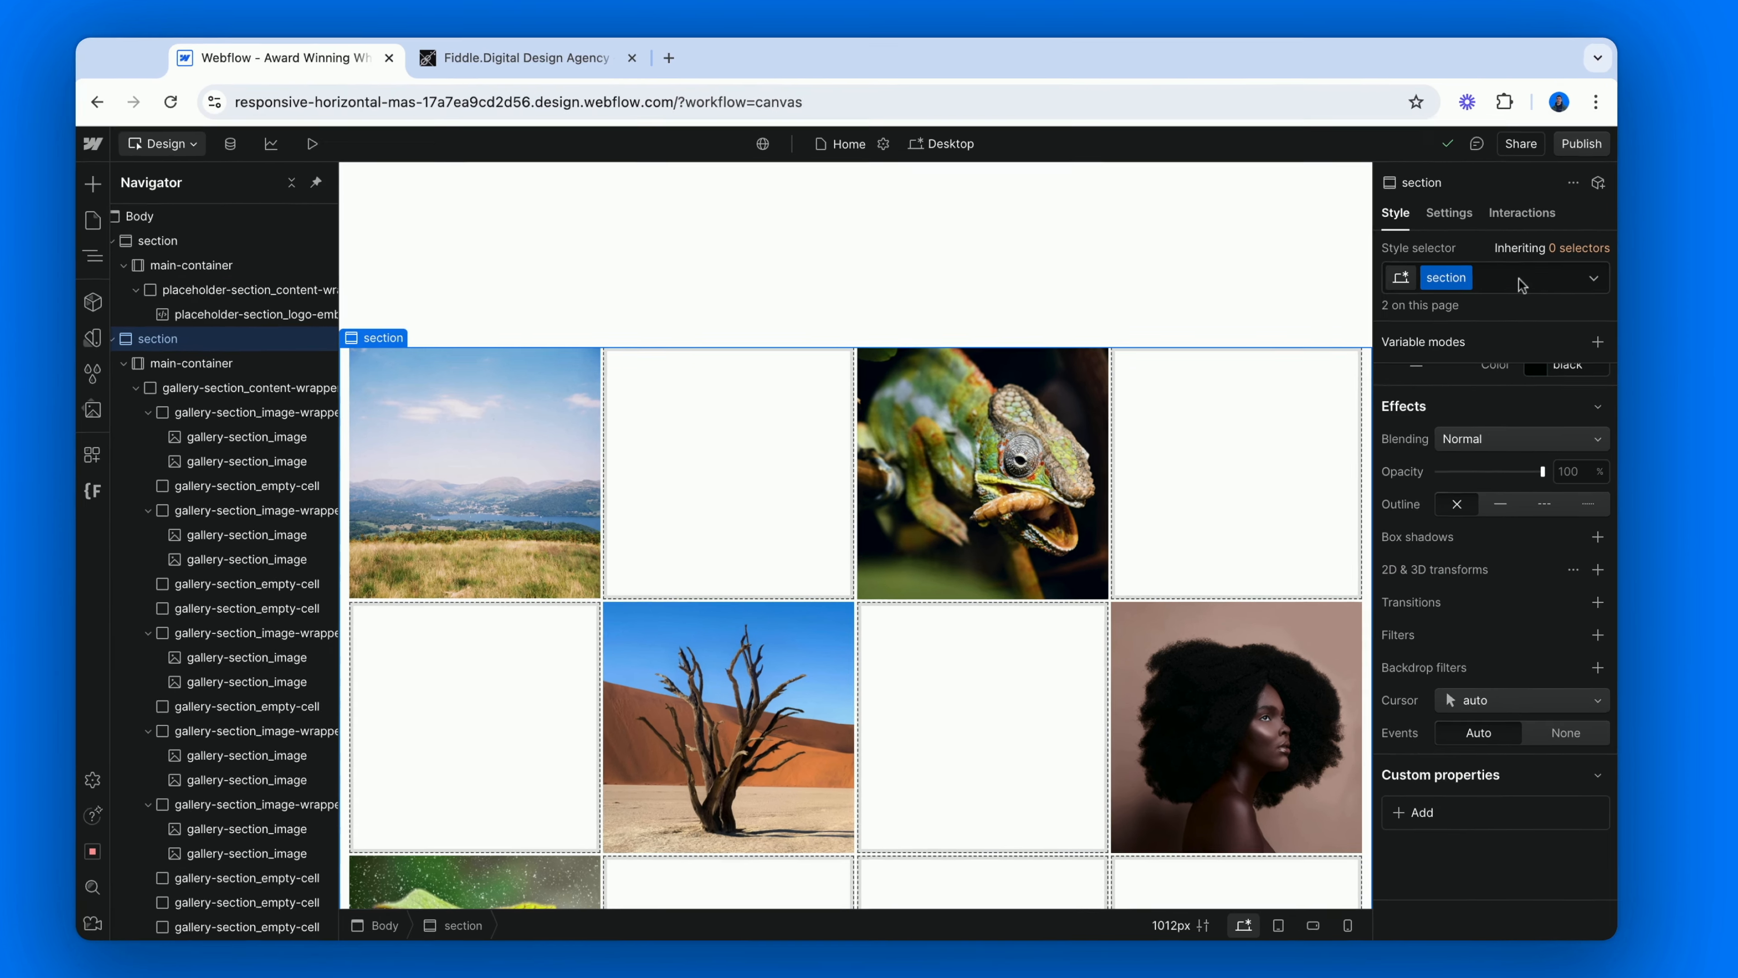
{"action": "left_click", "coordinate": [1527, 282]}
{"action": "type", "text": "c"}
{"action": "type", "text": "c"}
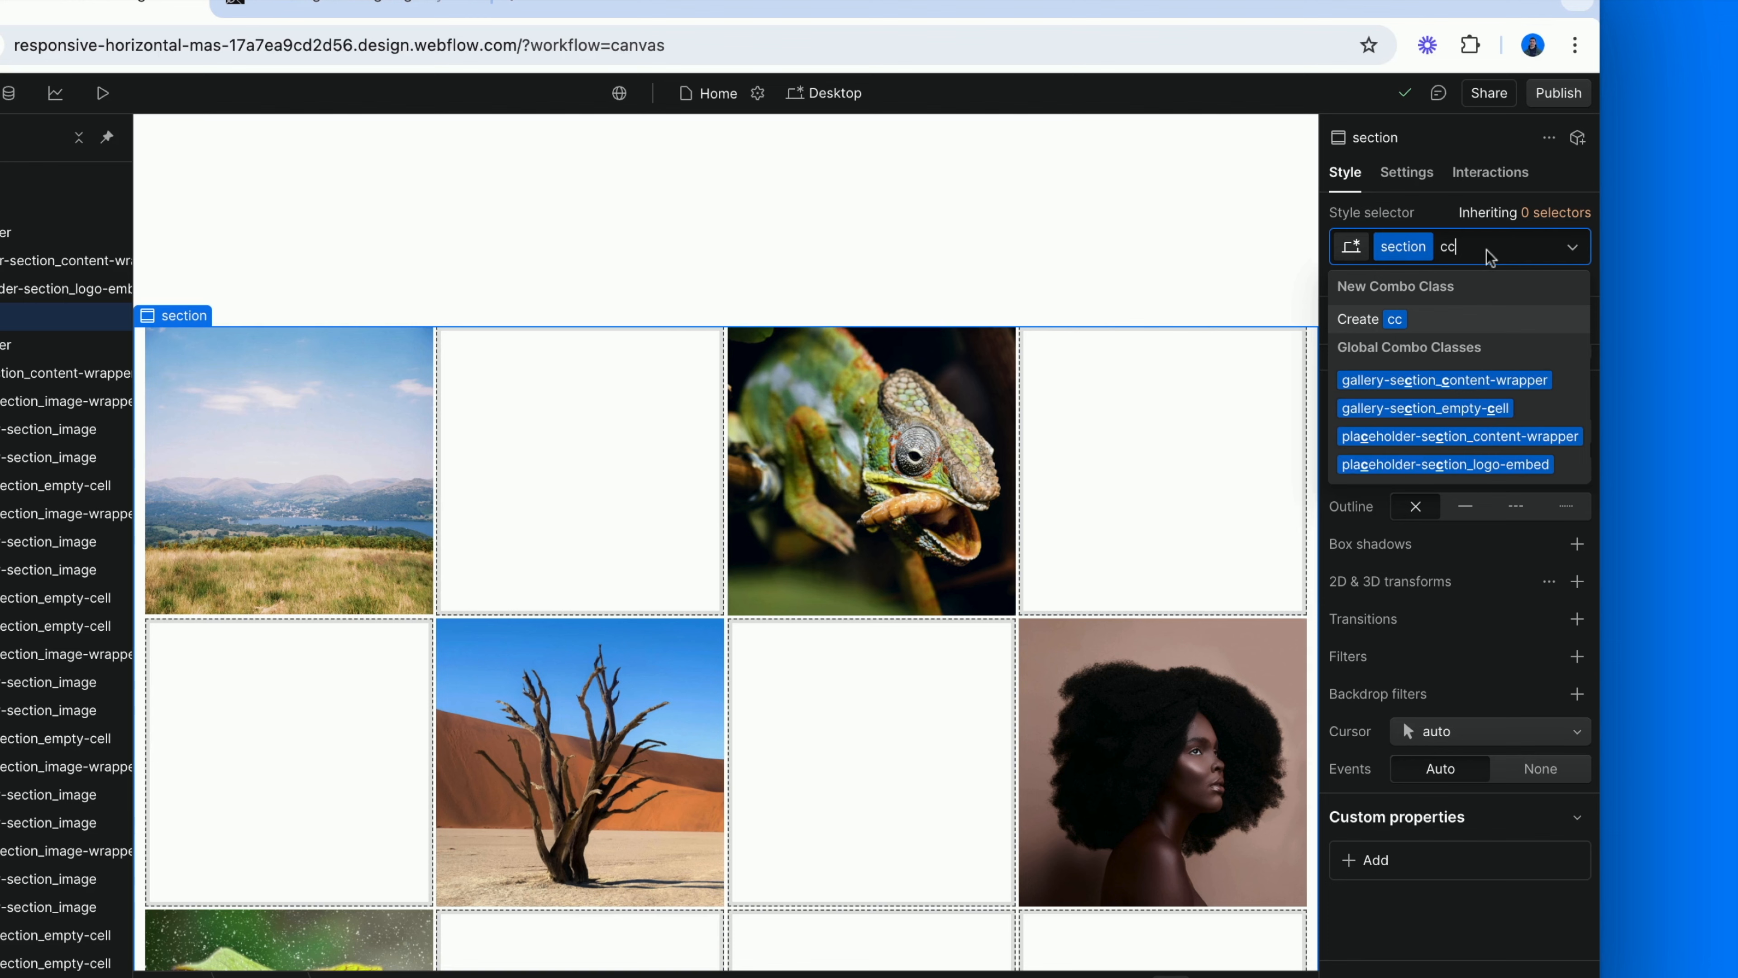
{"action": "type", "text": "-gallery"}
{"action": "key", "text": "Return"}
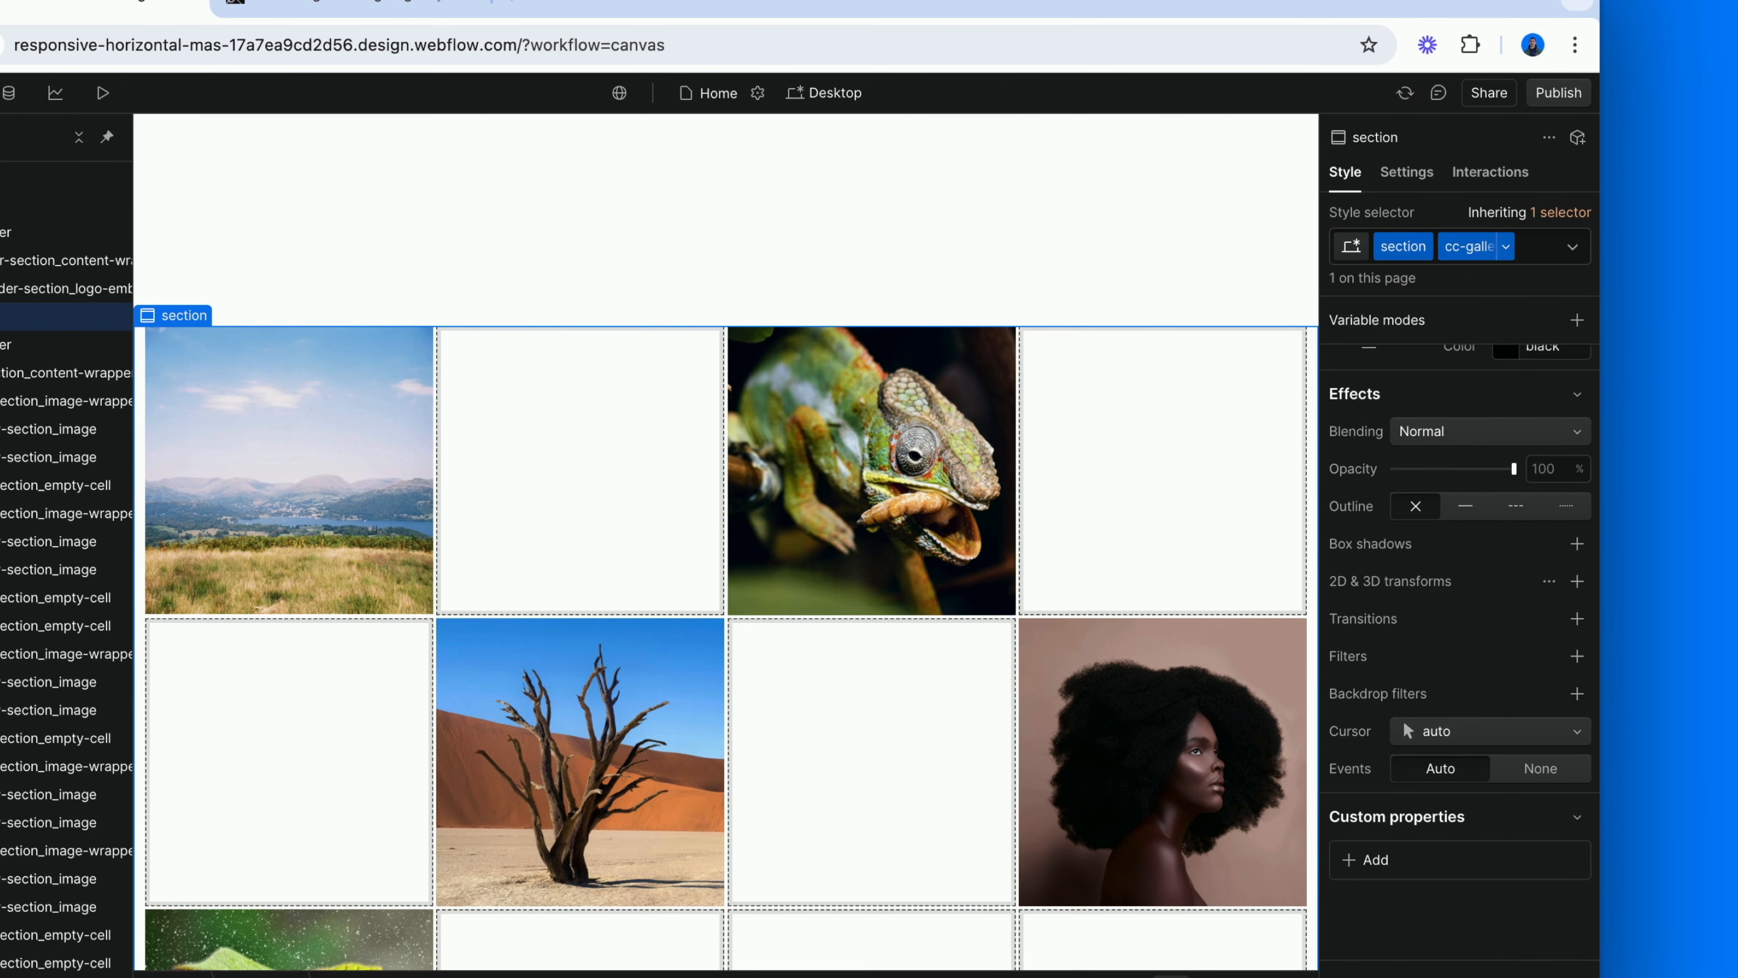
Set the background colour of the gallery section's cc-gallery class to 111.
{"action": "scroll", "coordinate": [1450, 542], "scroll_direction": "down", "scroll_amount": 3}
{"action": "scroll", "coordinate": [1451, 542], "scroll_direction": "down", "scroll_amount": 2}
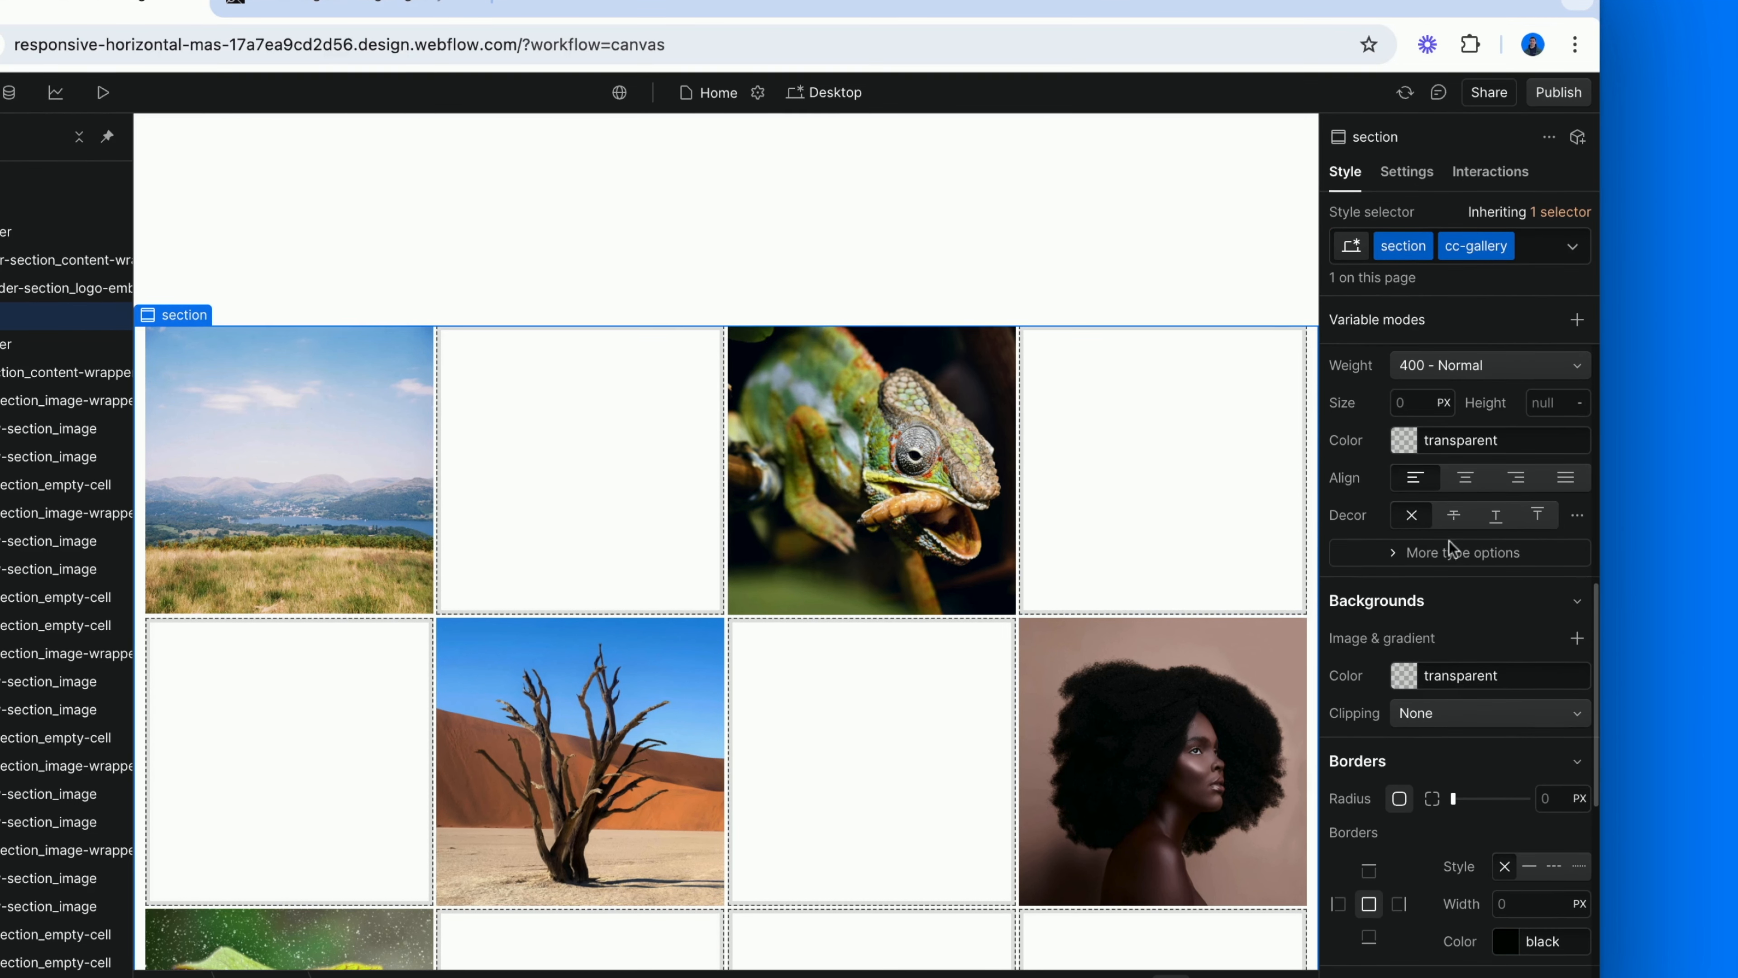
{"action": "left_click", "coordinate": [1456, 675]}
{"action": "type", "text": "111"}
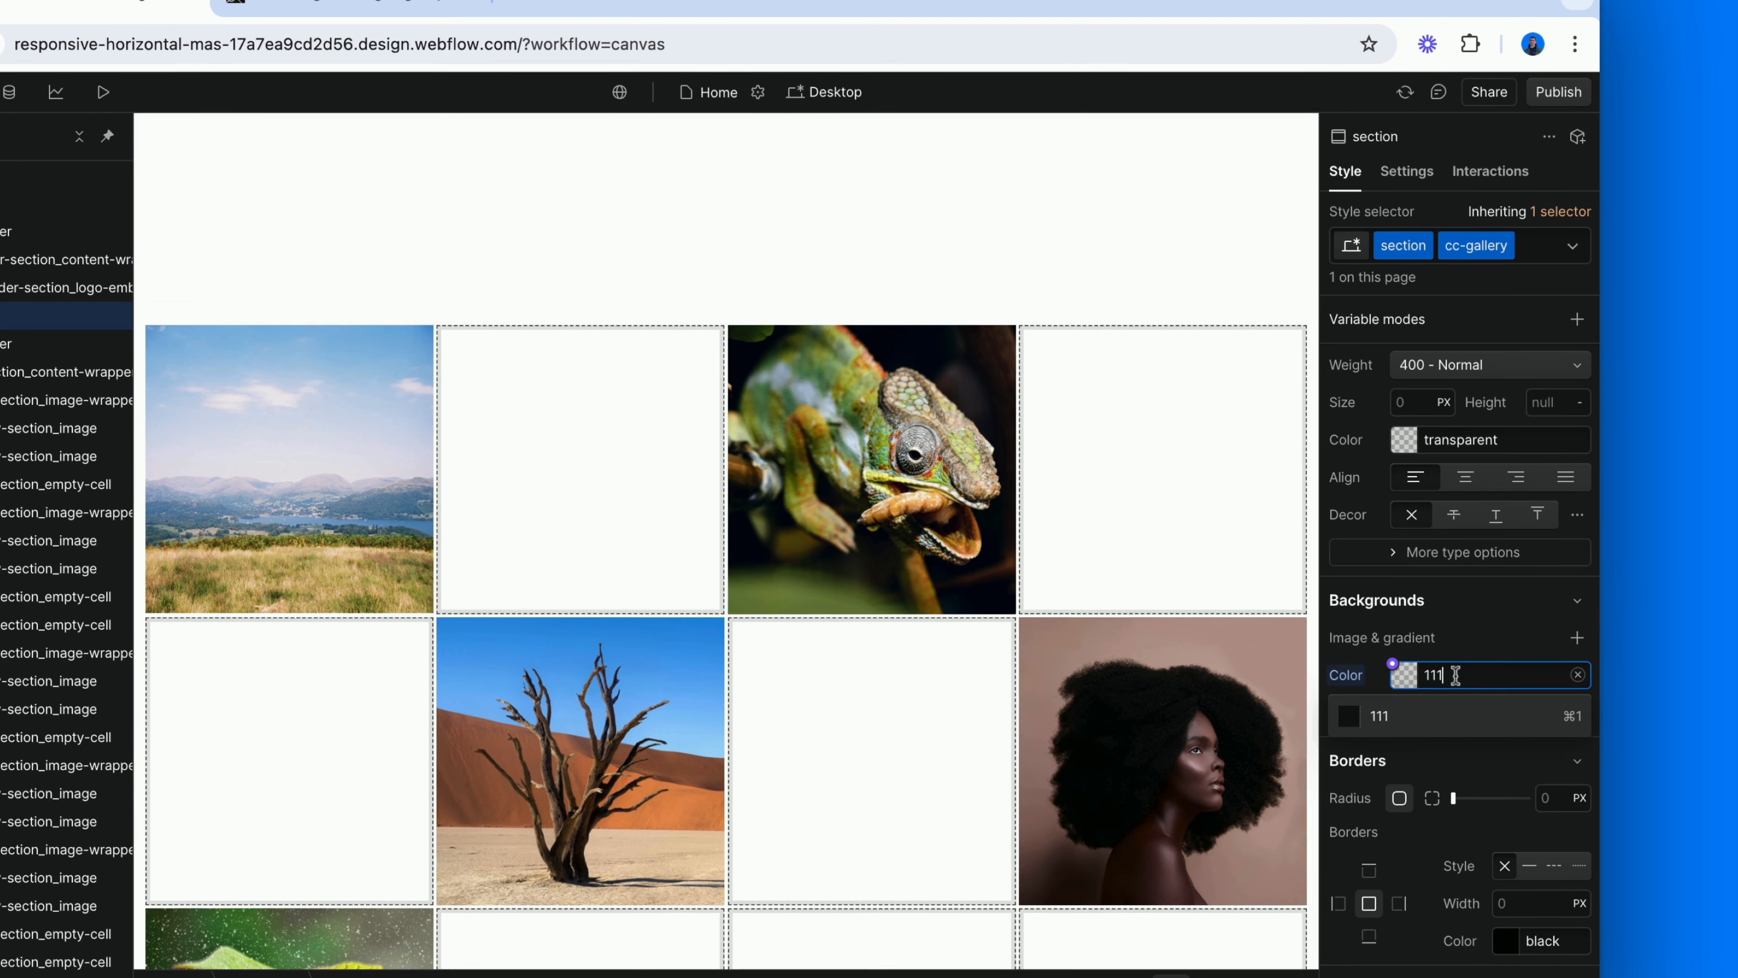
{"action": "key", "text": "Return"}
Set the top and bottom padding of the gallery section to 1vw.
{"action": "scroll", "coordinate": [1459, 511], "scroll_direction": "up", "scroll_amount": 5}
{"action": "left_click", "coordinate": [1463, 524], "text": "alt"}
{"action": "type", "text": "1vw"}
{"action": "key", "text": "Return"}
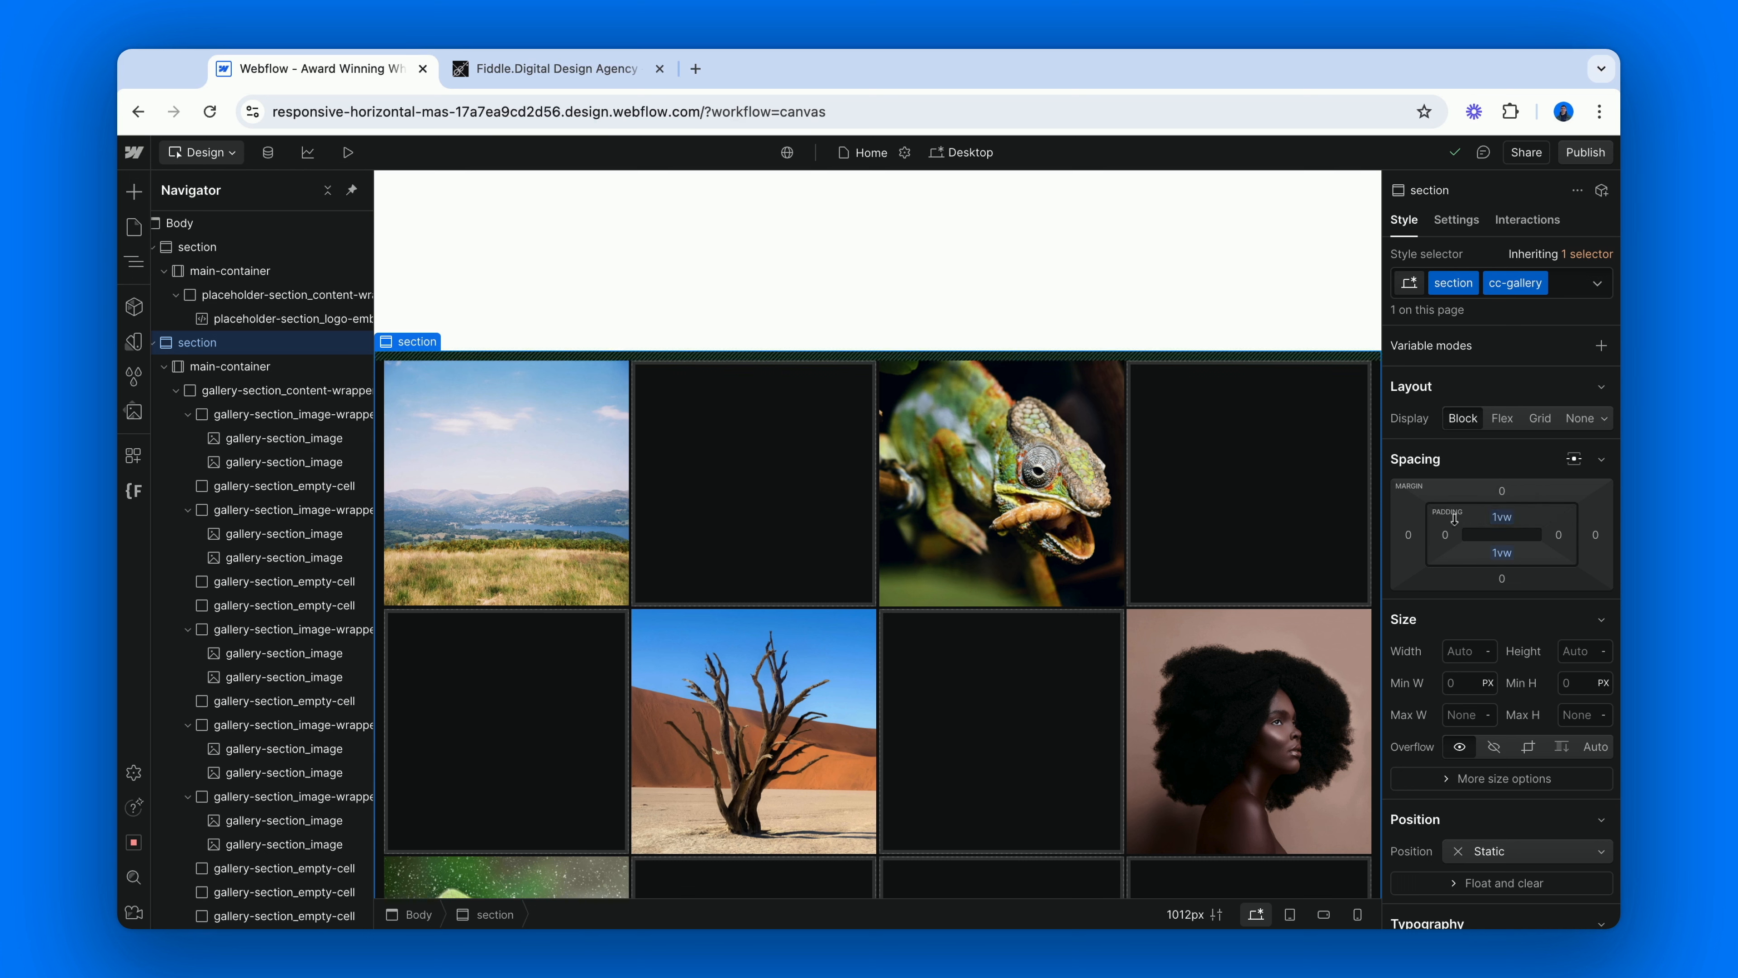
Try to add a While scrolling in view trigger with a new Play scroll animation action to the chameleon image.
{"action": "left_click", "coordinate": [1015, 524]}
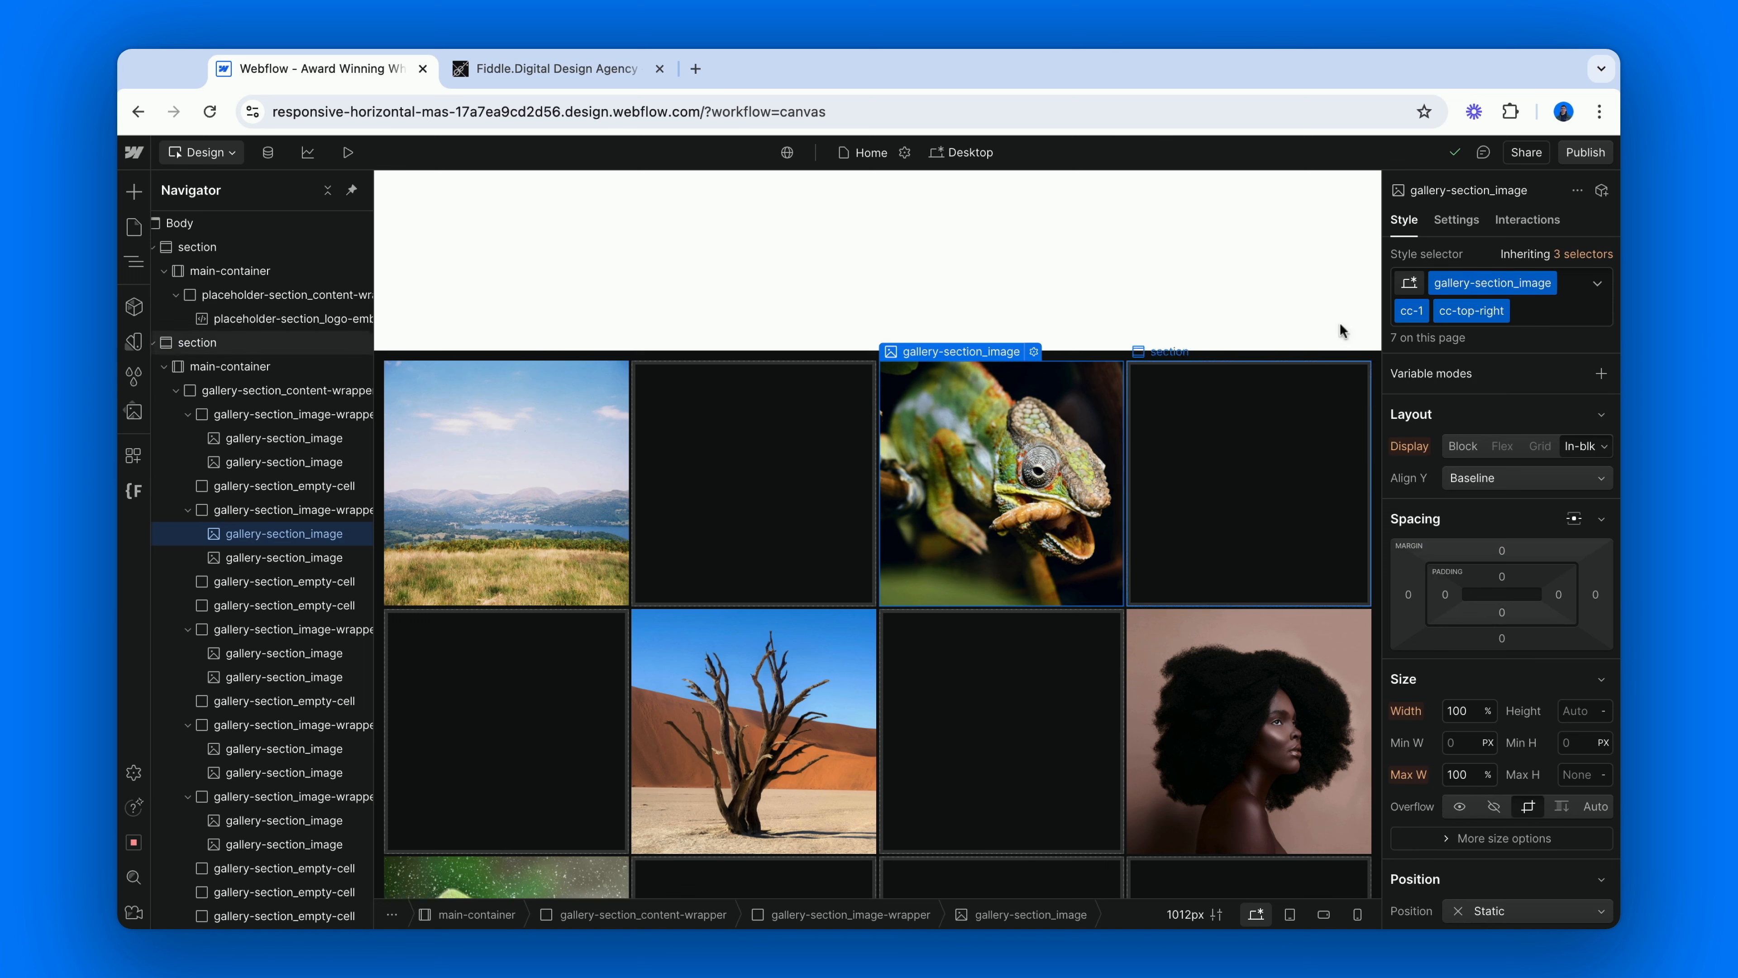
{"action": "left_click", "coordinate": [1528, 219]}
{"action": "left_click", "coordinate": [1602, 291]}
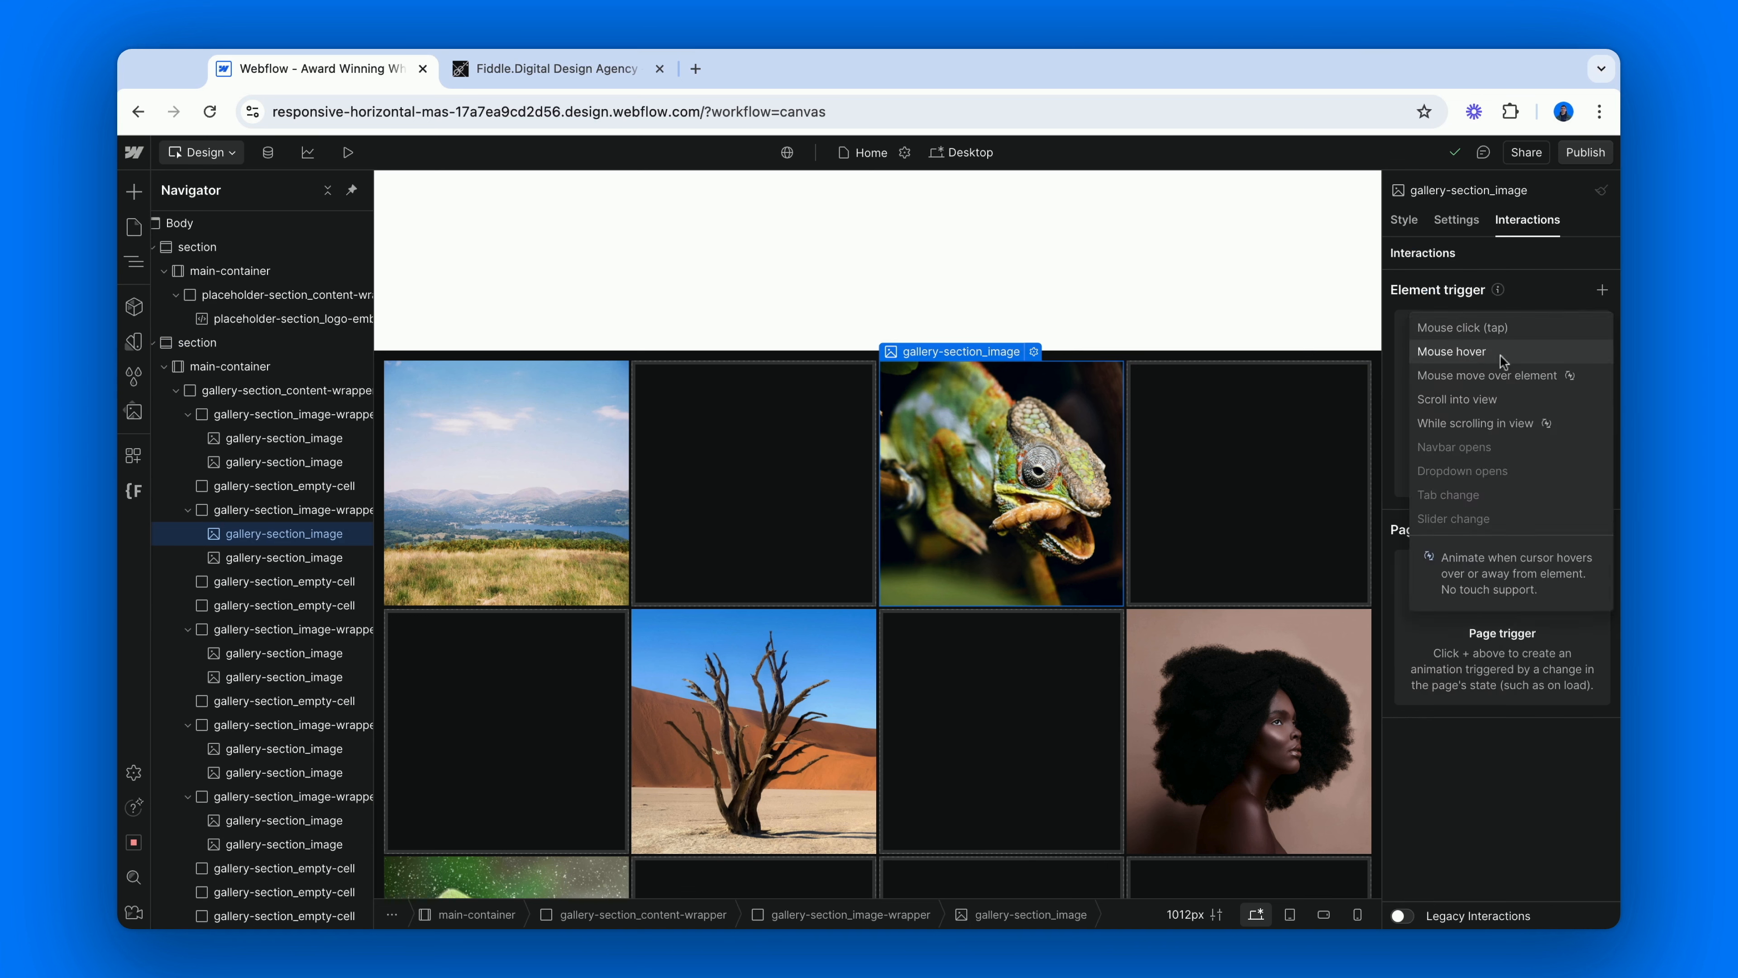
{"action": "left_click", "coordinate": [1475, 423]}
{"action": "left_click", "coordinate": [1511, 395]}
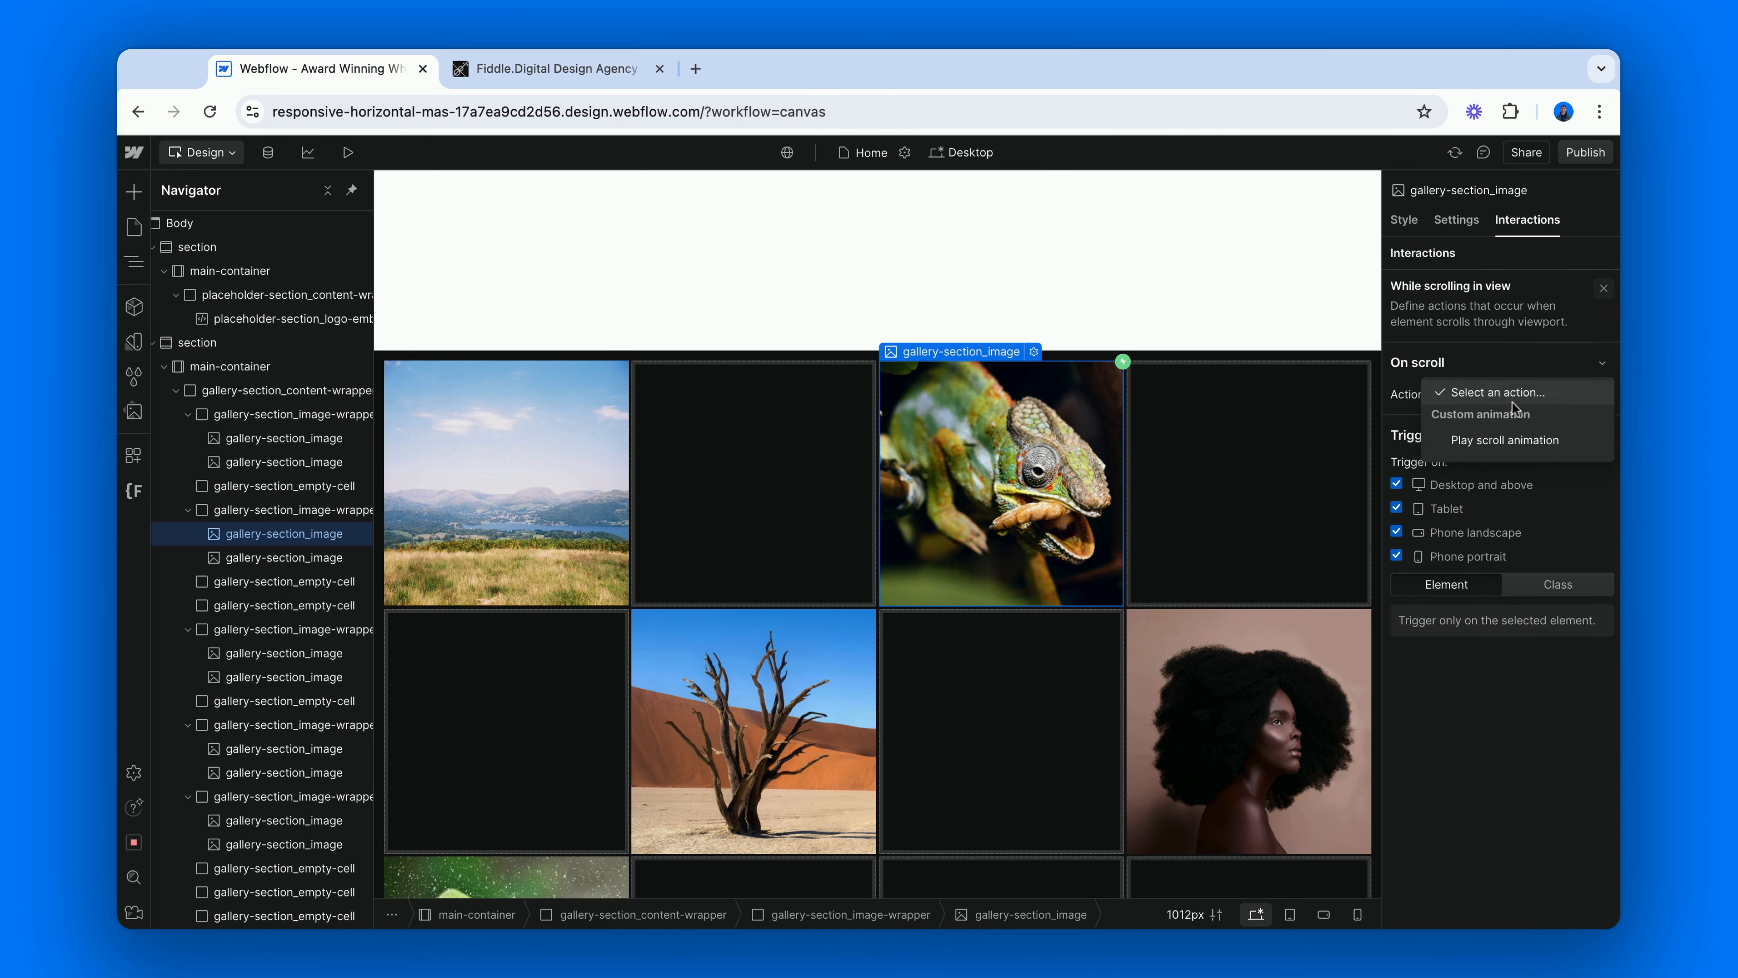
{"action": "left_click", "coordinate": [1548, 441]}
{"action": "left_click", "coordinate": [1604, 510]}
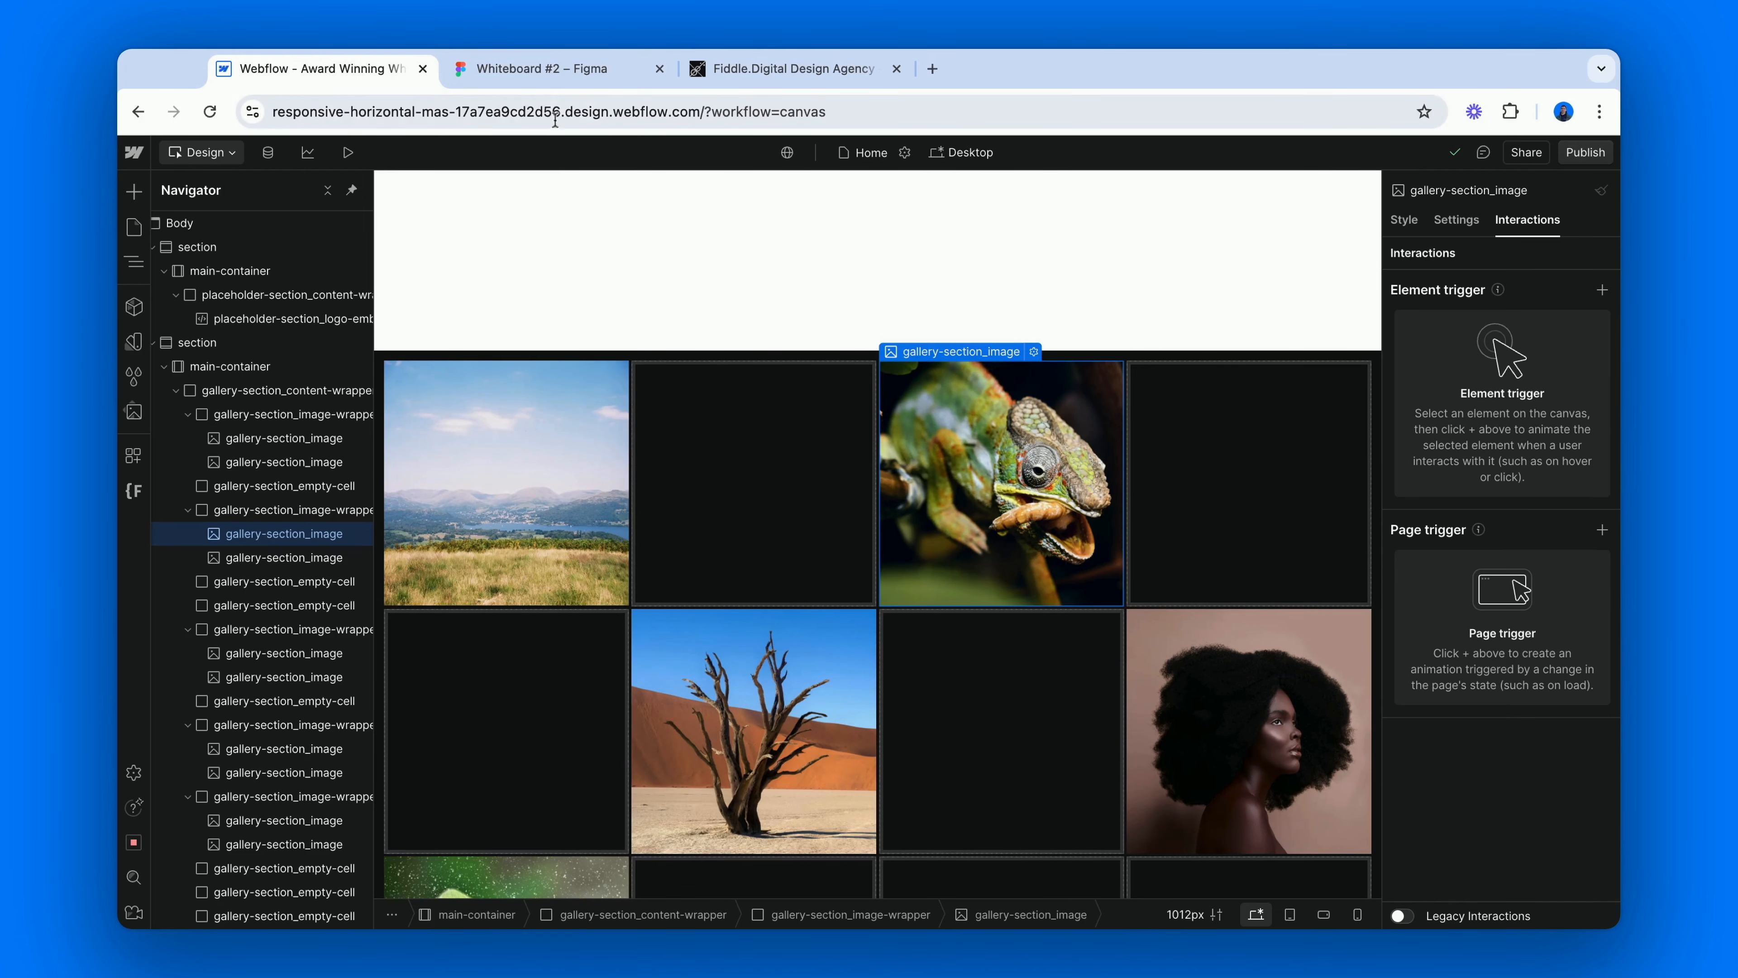
Switch to the Whiteboard #2 file in Figma and place the toucan image in it.
{"action": "left_click", "coordinate": [558, 71]}
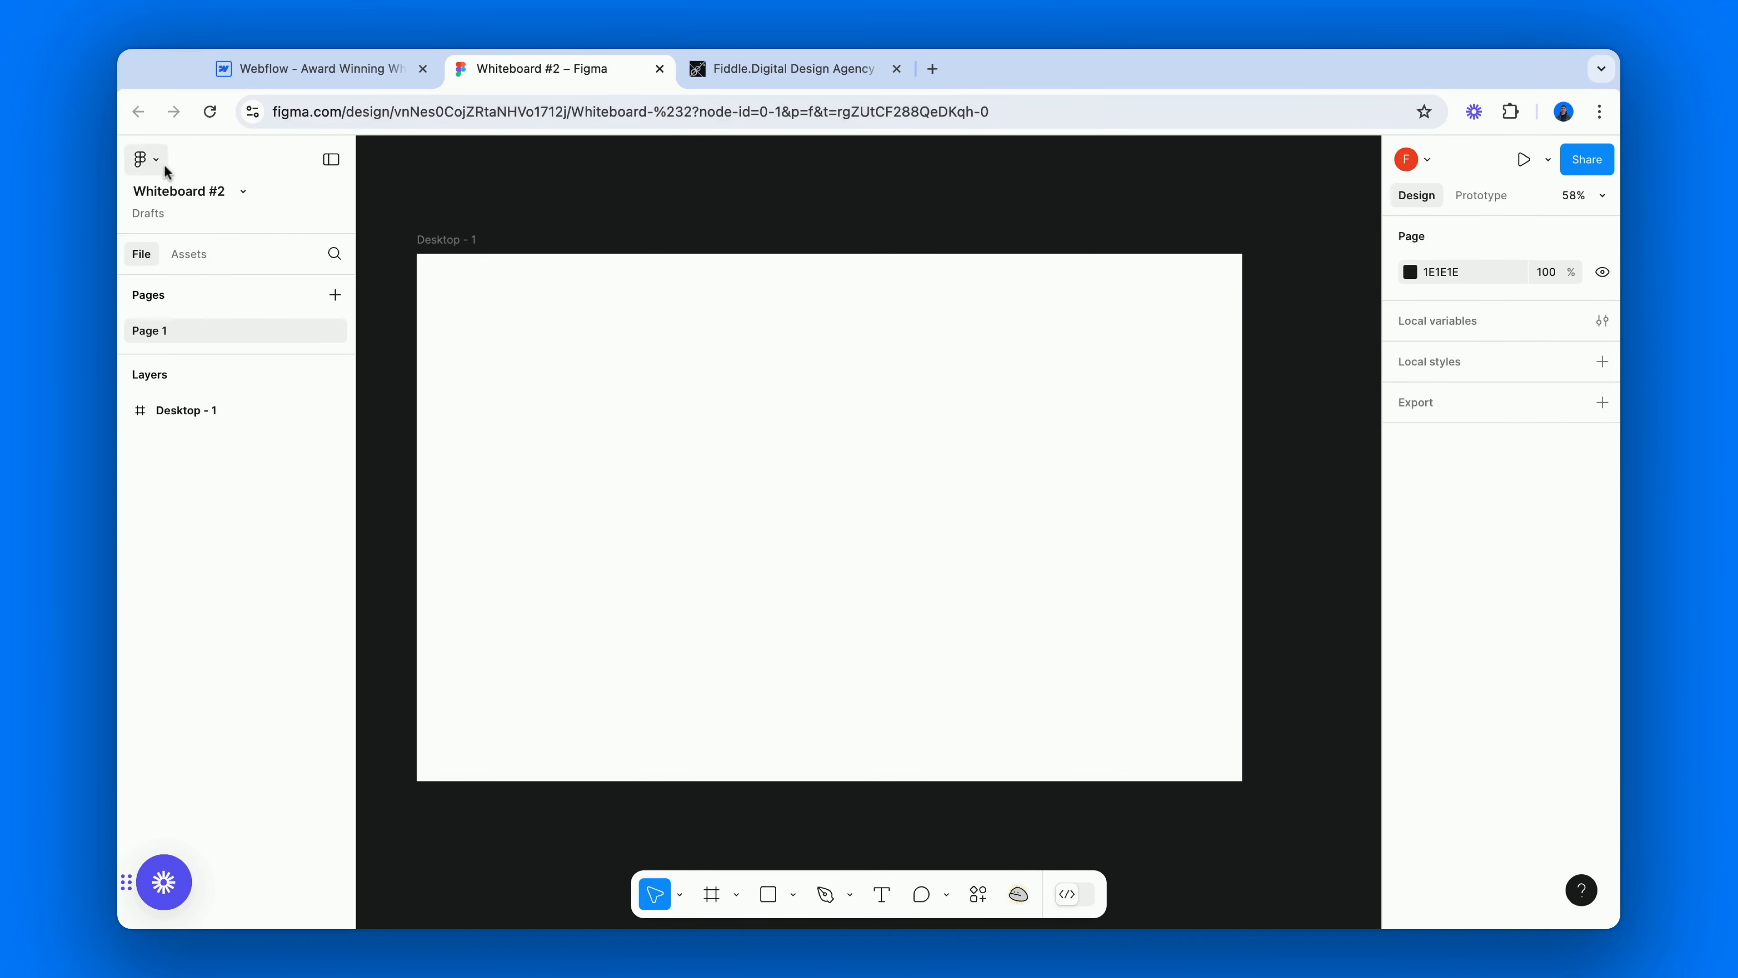
{"action": "left_click", "coordinate": [151, 162]}
{"action": "mouse_move", "coordinate": [228, 286]}
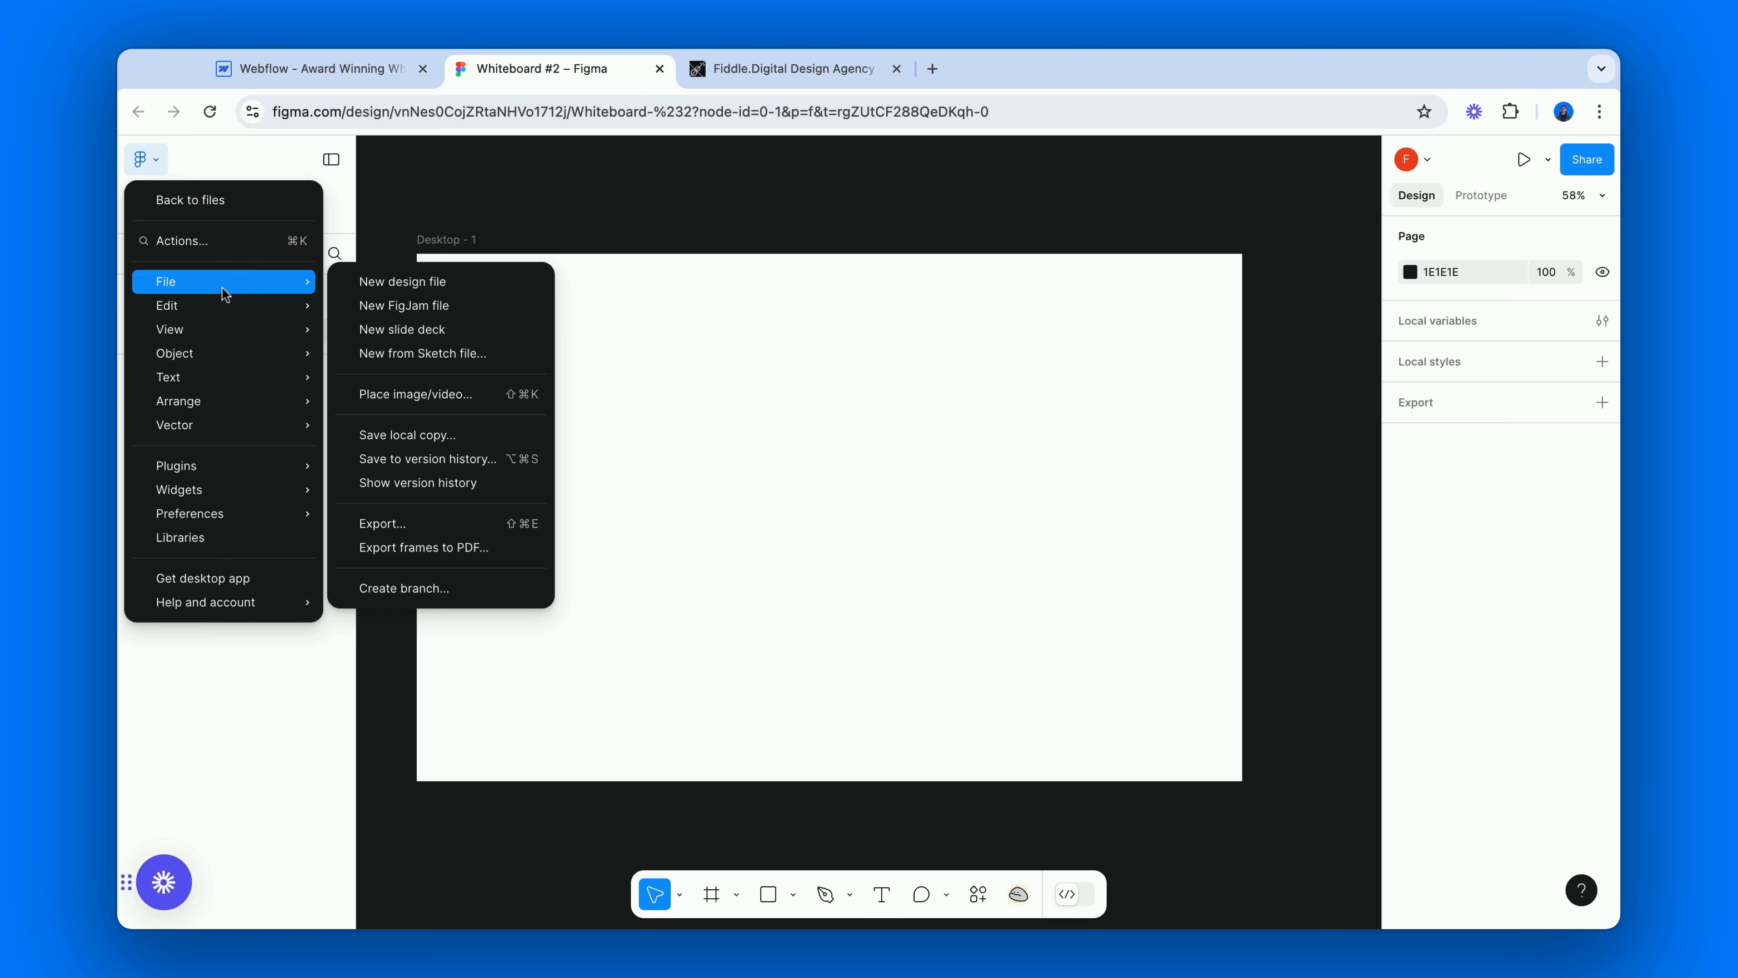
{"action": "left_click", "coordinate": [447, 394]}
{"action": "left_click", "coordinate": [986, 523]}
Set the toucan image's width to 400 and move it into the bottom-left corner of the Desktop - 1 frame.
{"action": "left_click", "coordinate": [1441, 536]}
{"action": "type", "text": "400"}
{"action": "key", "text": "Return"}
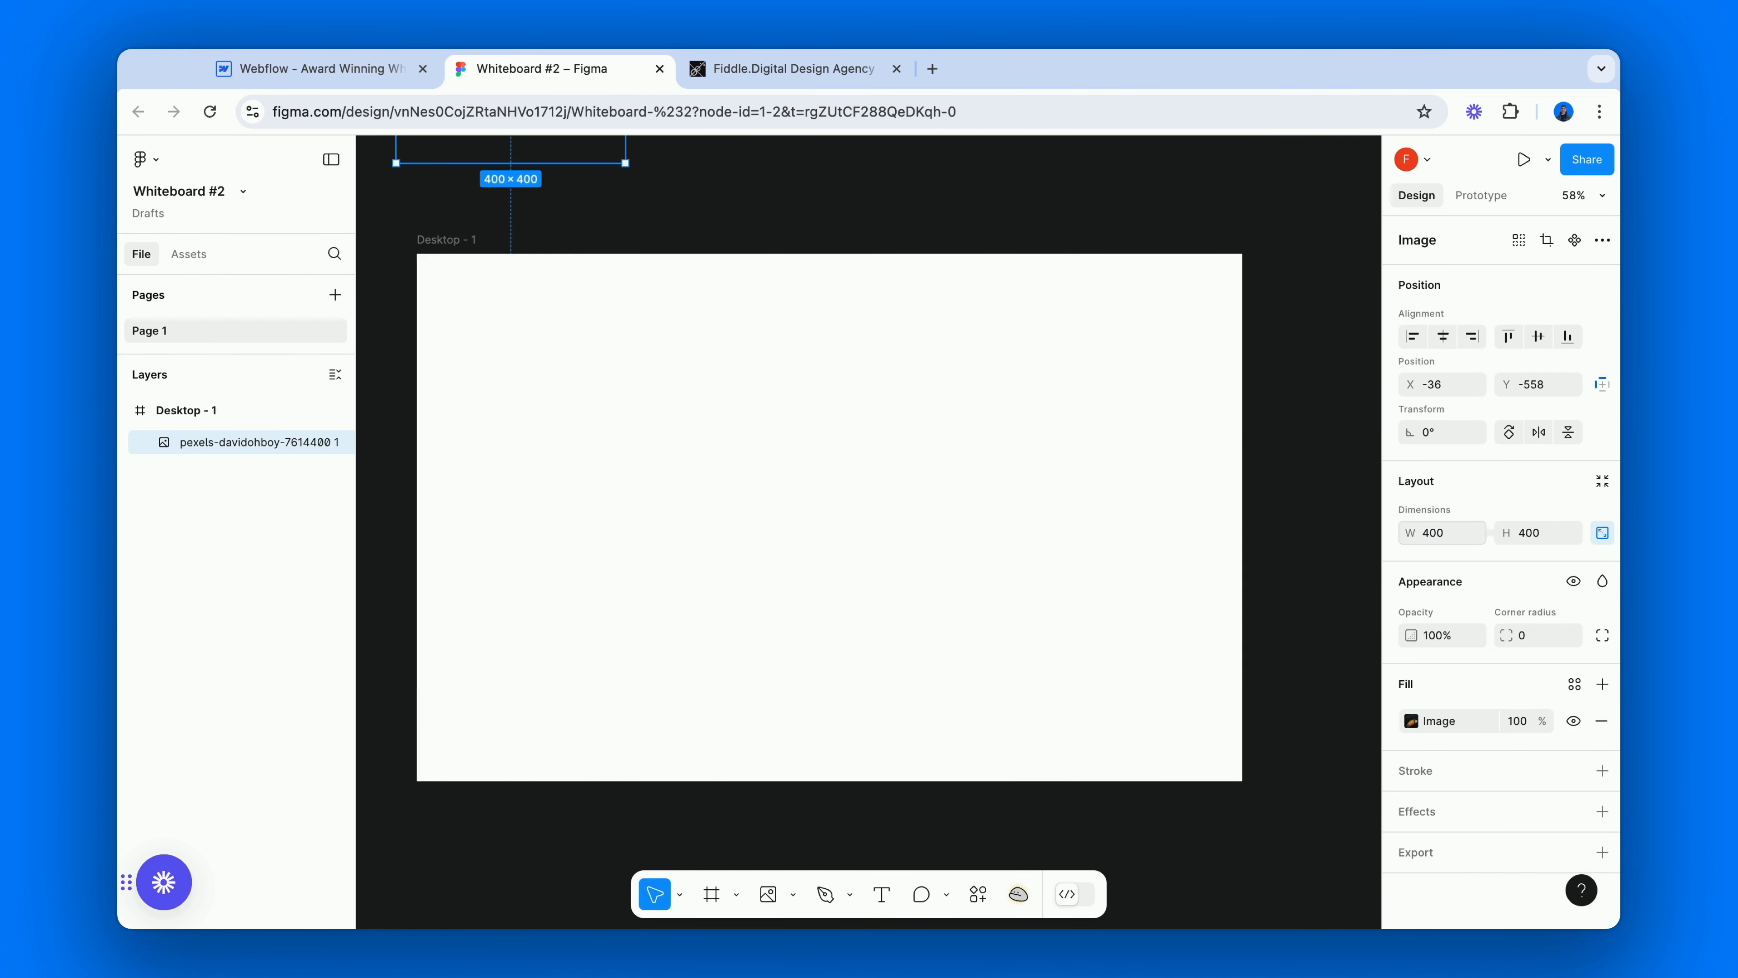
{"action": "left_click_drag", "start_coordinate": [576, 152], "coordinate": [631, 610]}
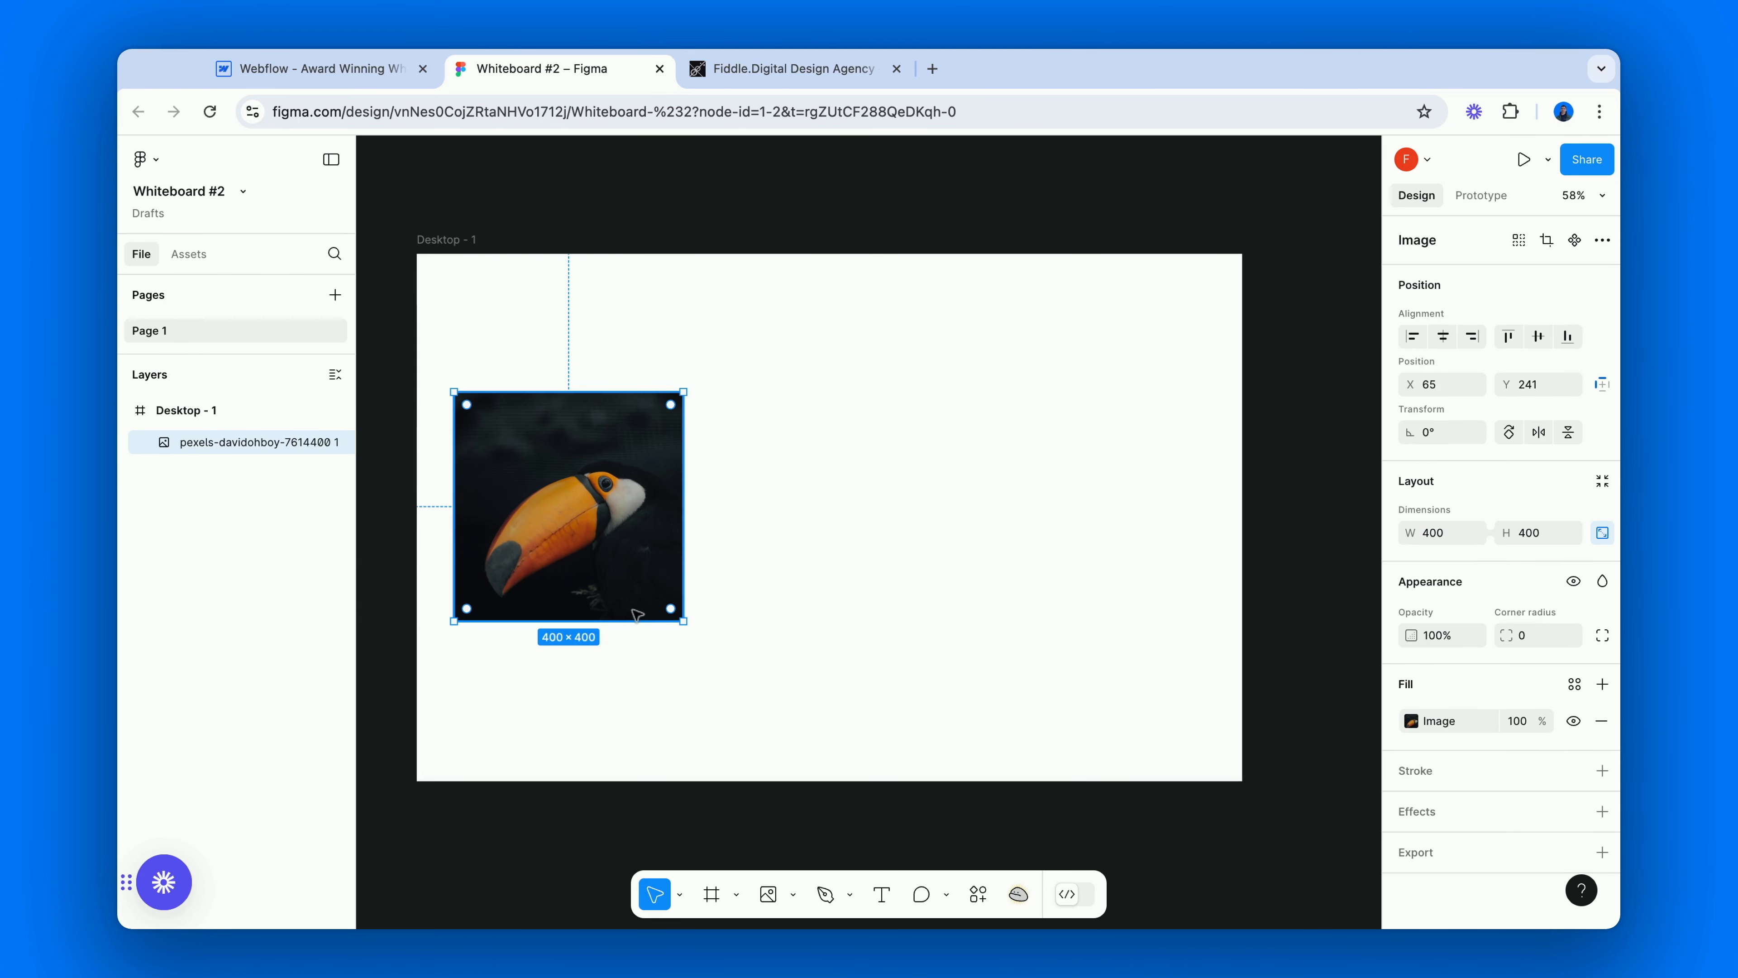
{"action": "left_click_drag", "start_coordinate": [602, 509], "coordinate": [590, 518]}
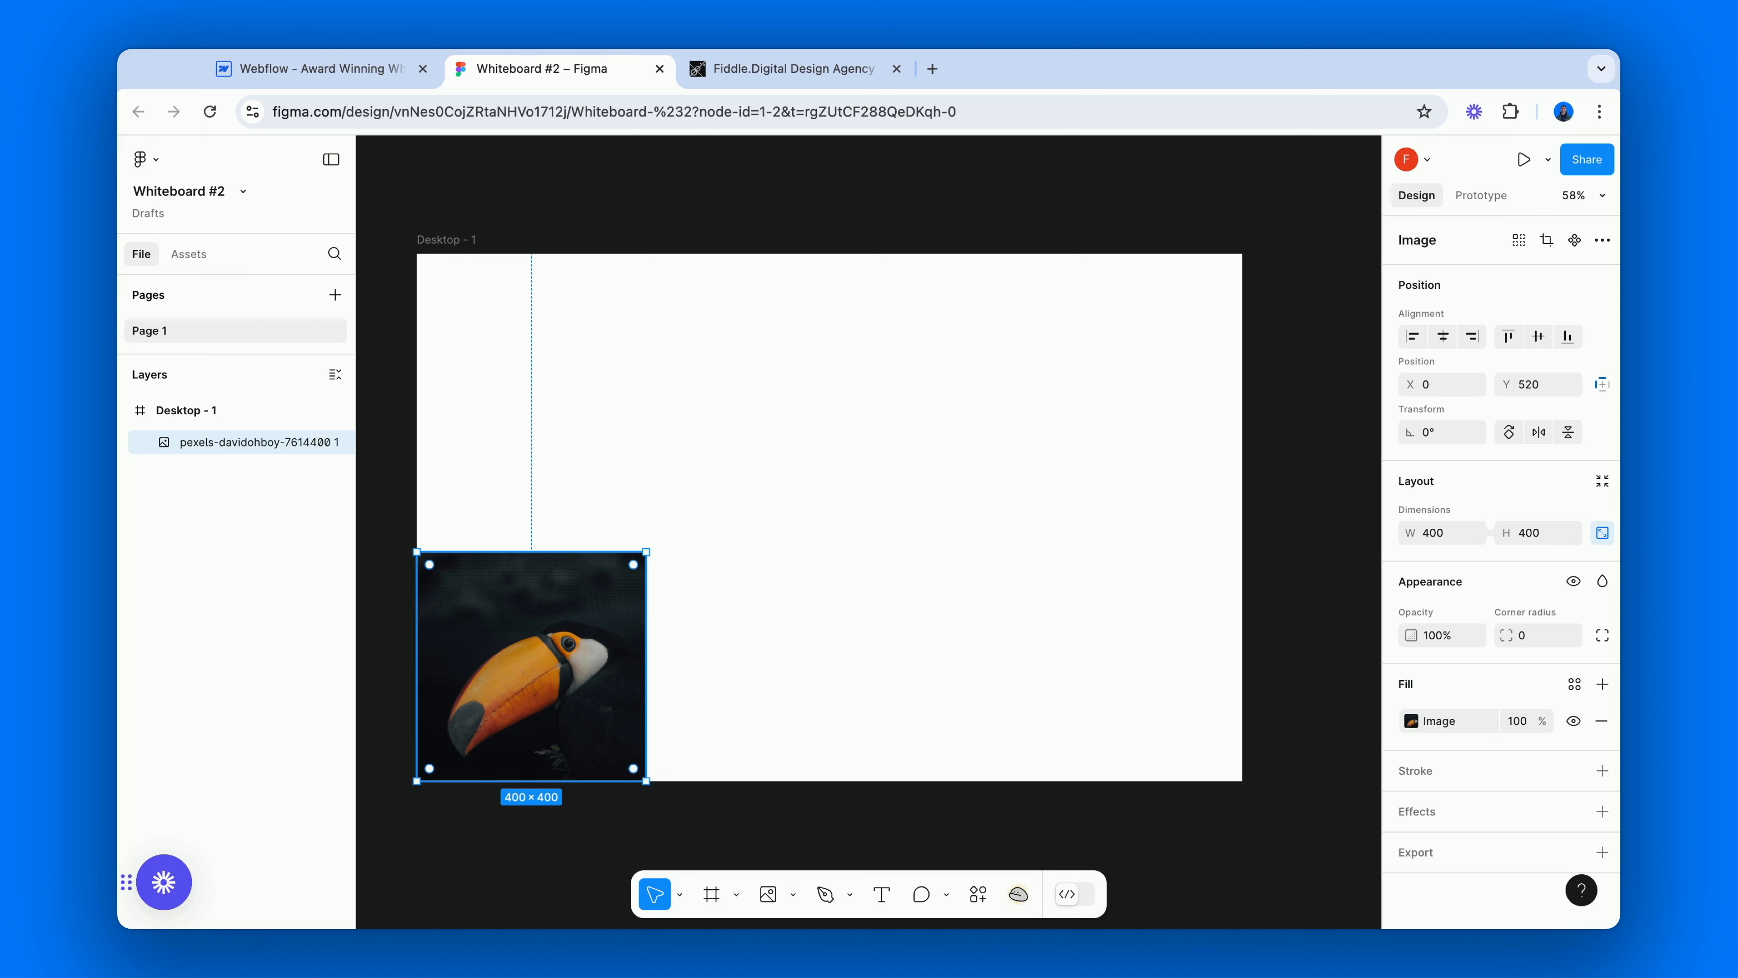
Draw a rectangle about 400 by 520 above the toucan image, reaching up to the frame's top edge.
{"action": "left_click", "coordinate": [793, 894]}
{"action": "left_click", "coordinate": [809, 701]}
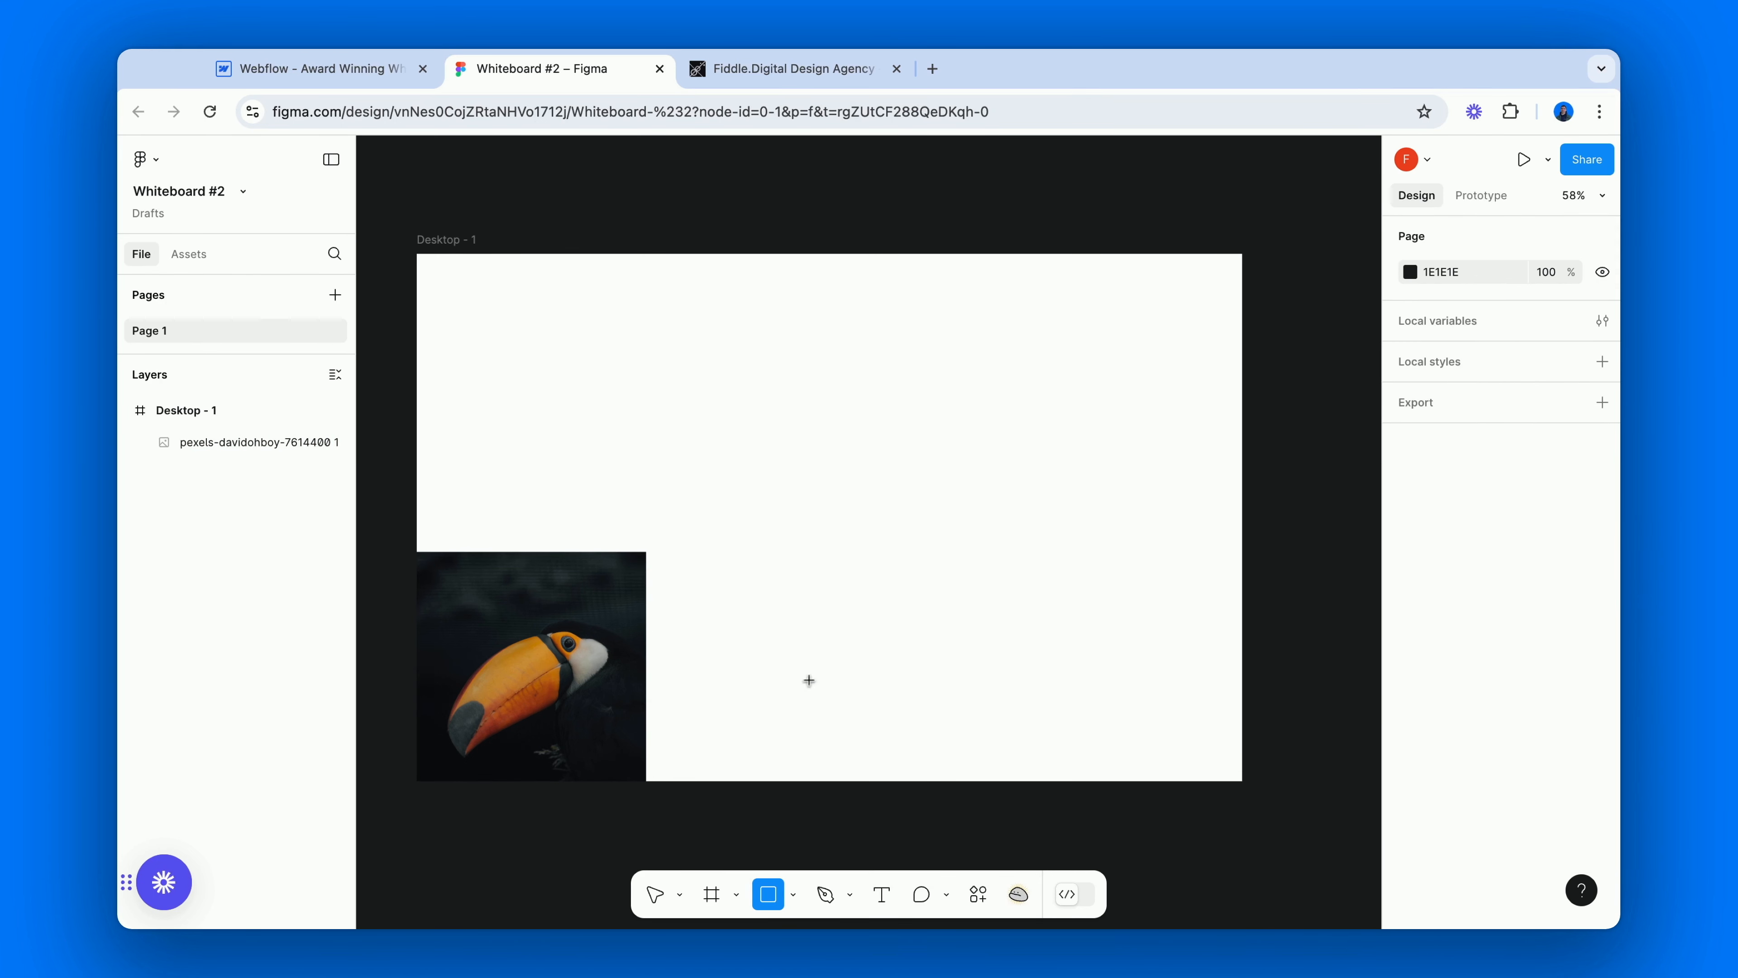
{"action": "mouse_move", "coordinate": [614, 353]}
{"action": "left_mouse_down"}
{"action": "mouse_move", "coordinate": [830, 528]}
{"action": "mouse_move", "coordinate": [756, 472]}
{"action": "mouse_move", "coordinate": [564, 500]}
{"action": "left_mouse_up"}
{"action": "left_click_drag", "start_coordinate": [546, 382], "coordinate": [548, 261]}
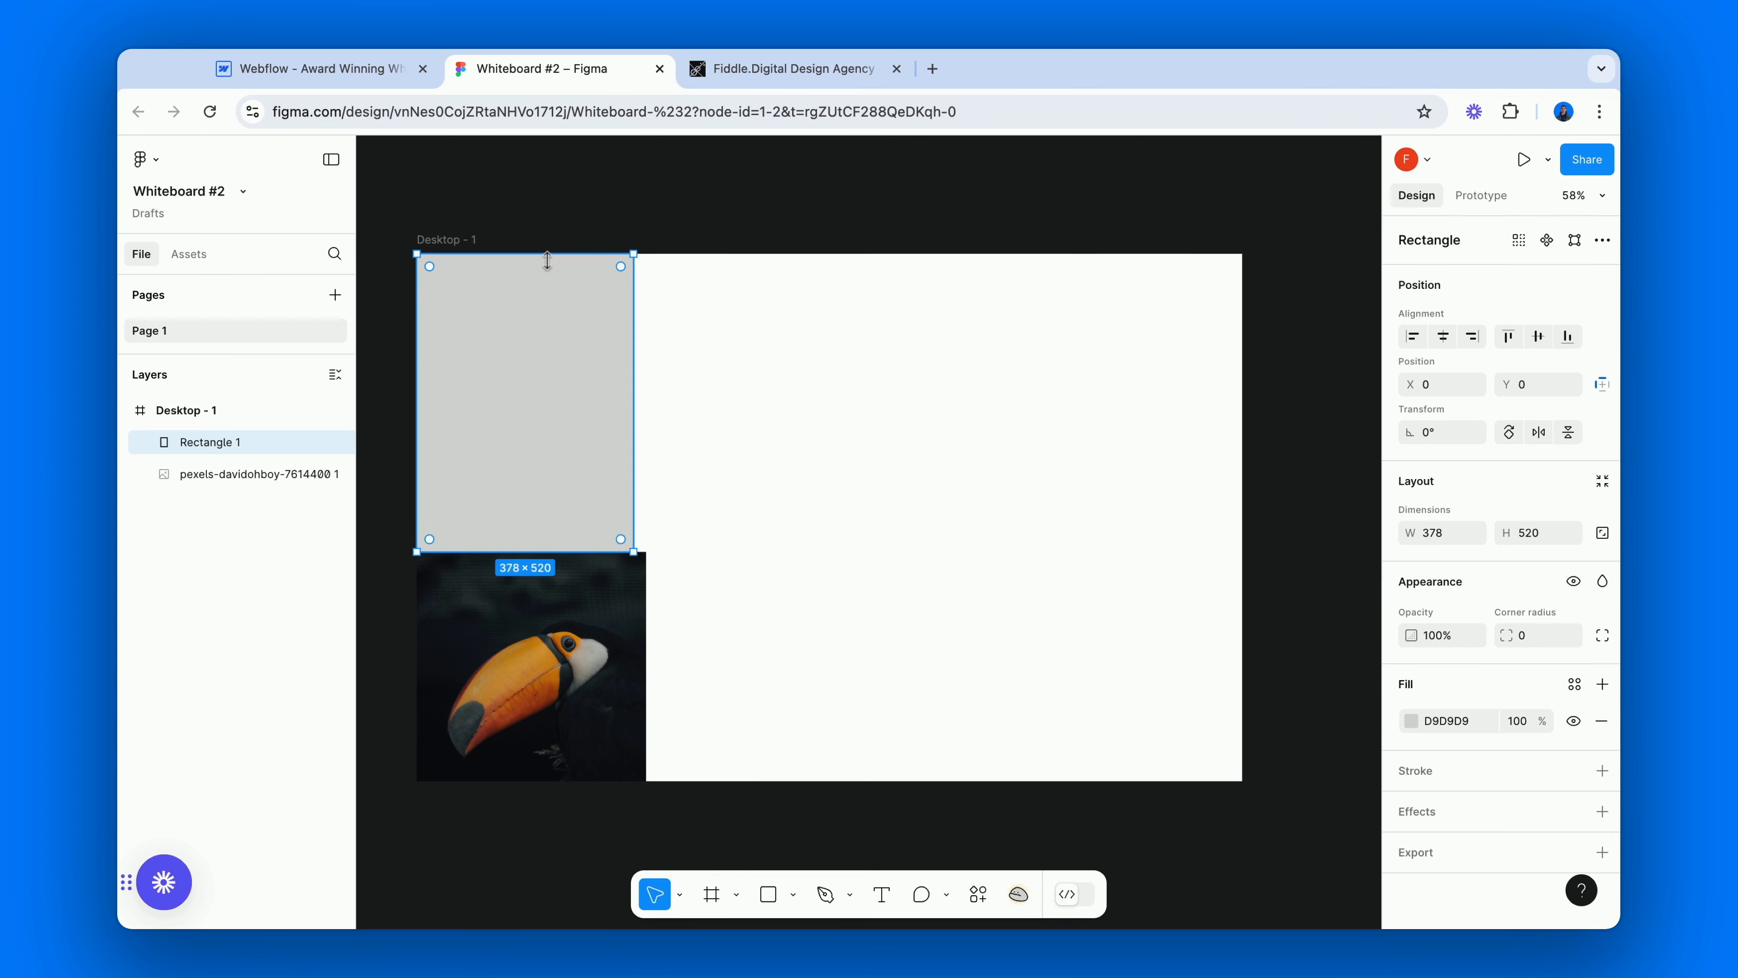
{"action": "left_click", "coordinate": [732, 391]}
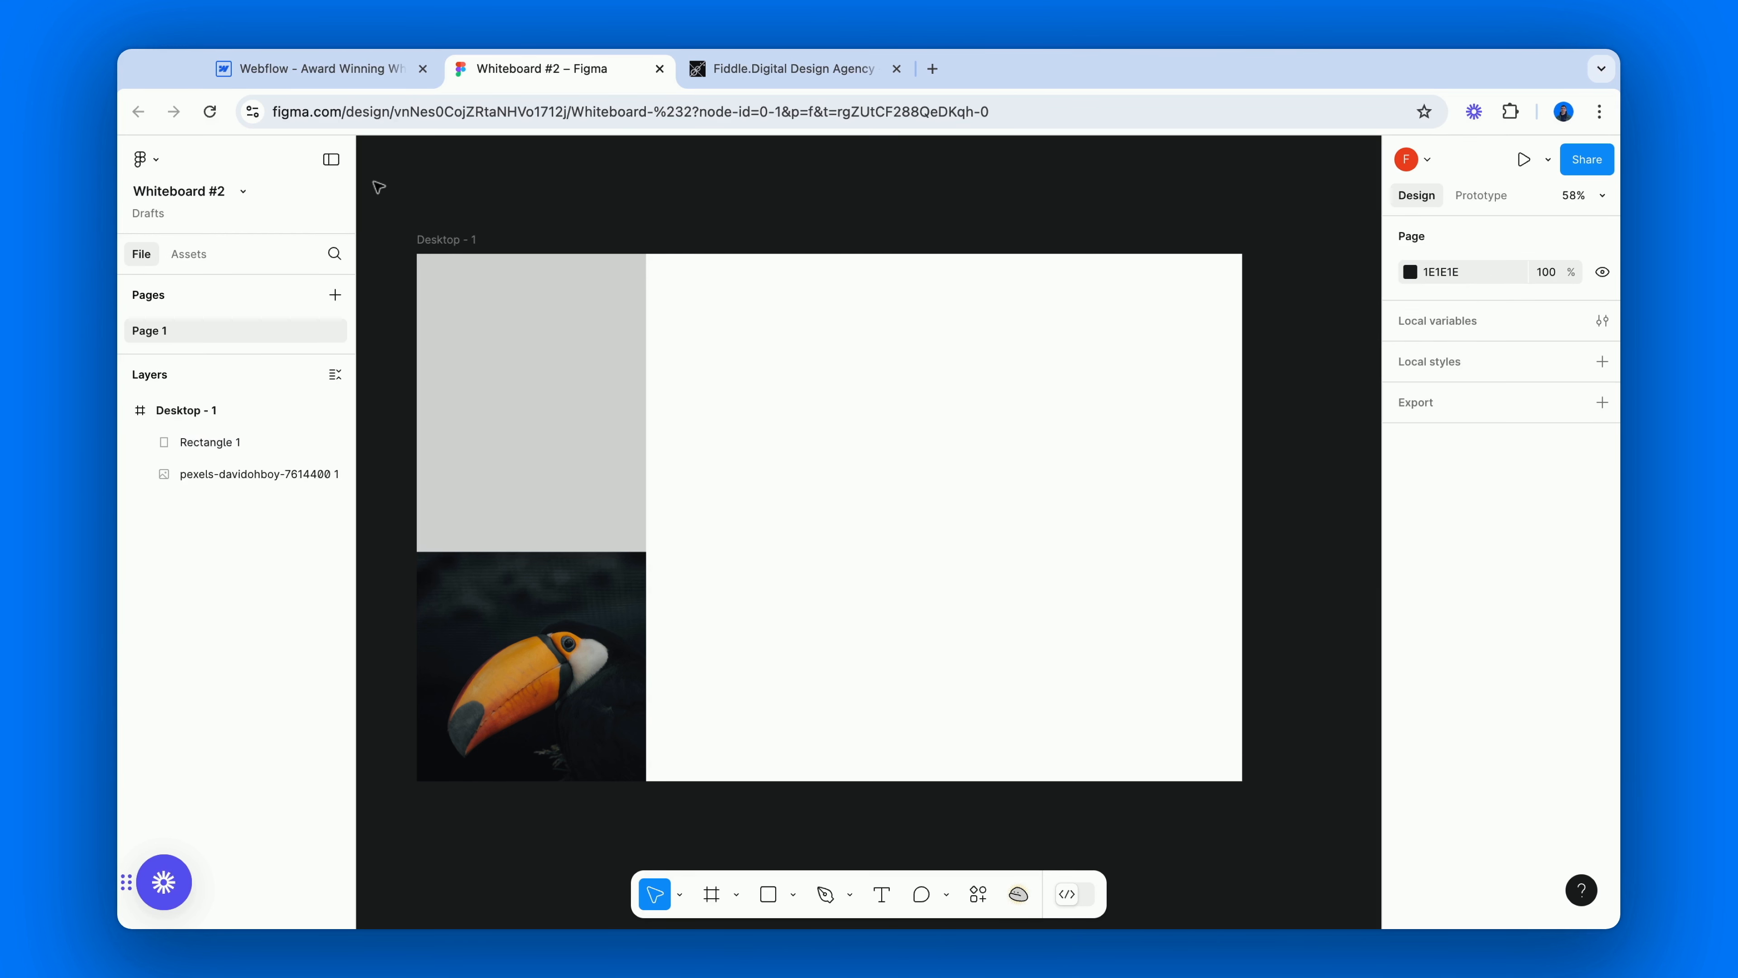
Group the grey rectangle and the toucan image in the Desktop - 1 frame.
{"action": "left_click_drag", "start_coordinate": [379, 187], "coordinate": [695, 724]}
{"action": "key", "text": "ctrl+g"}
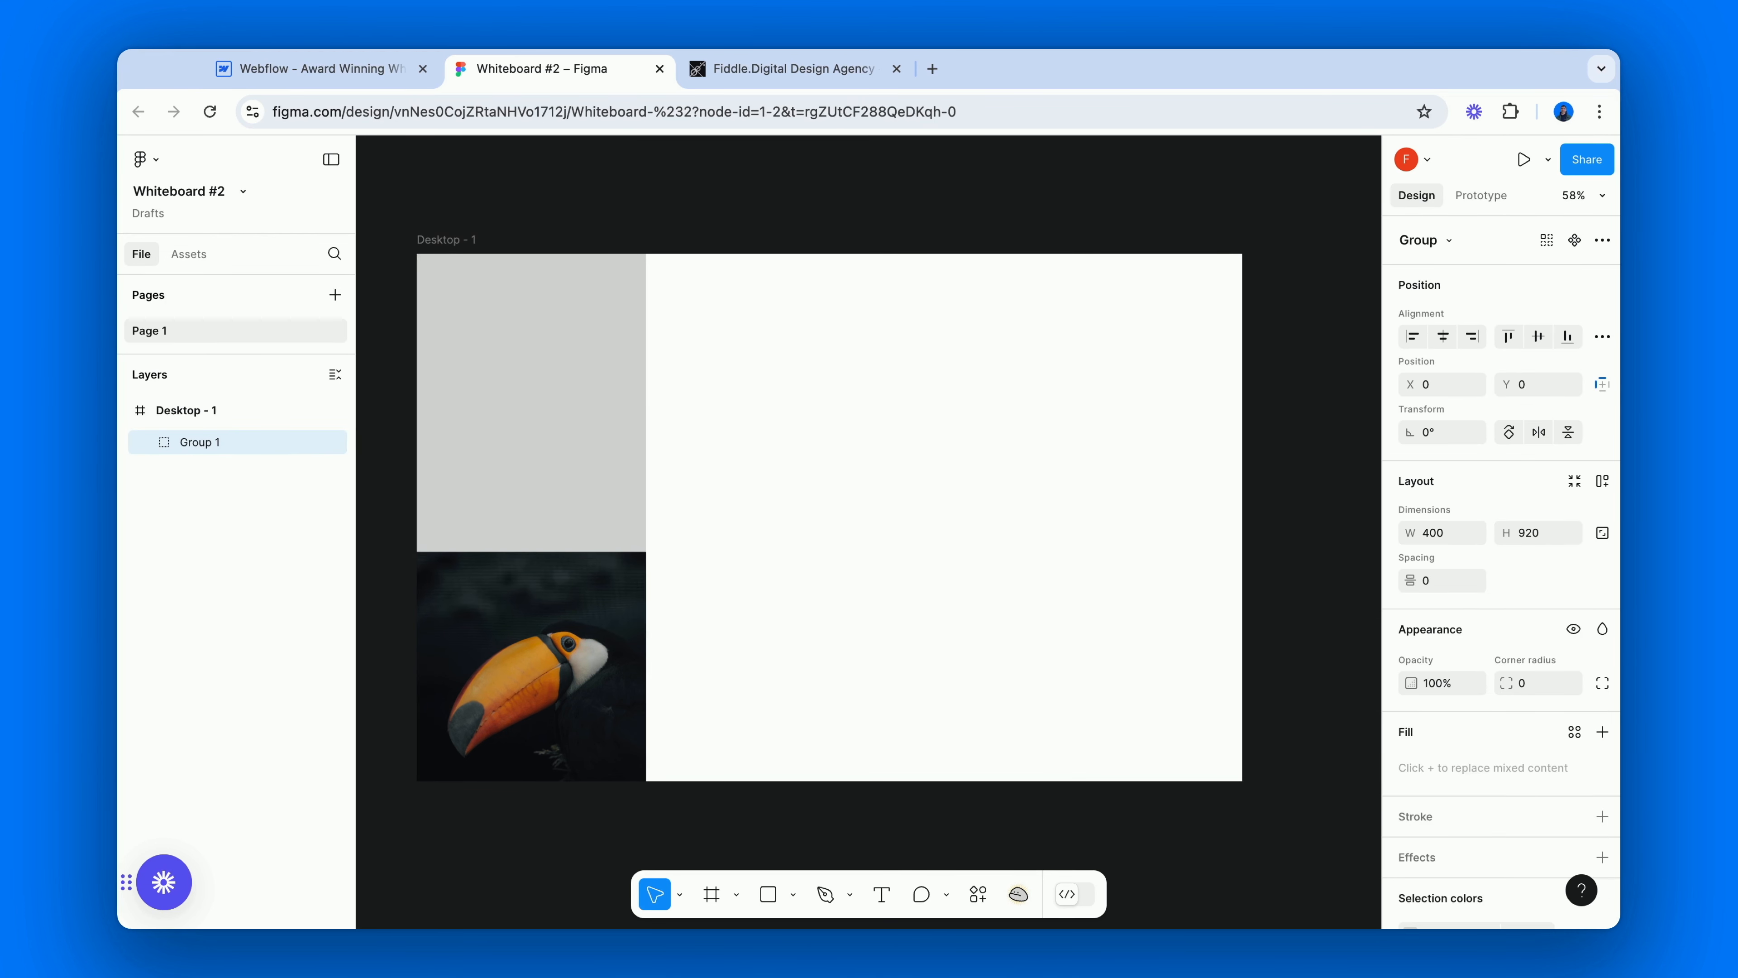
{"action": "left_click_drag", "start_coordinate": [495, 447], "coordinate": [532, 403]}
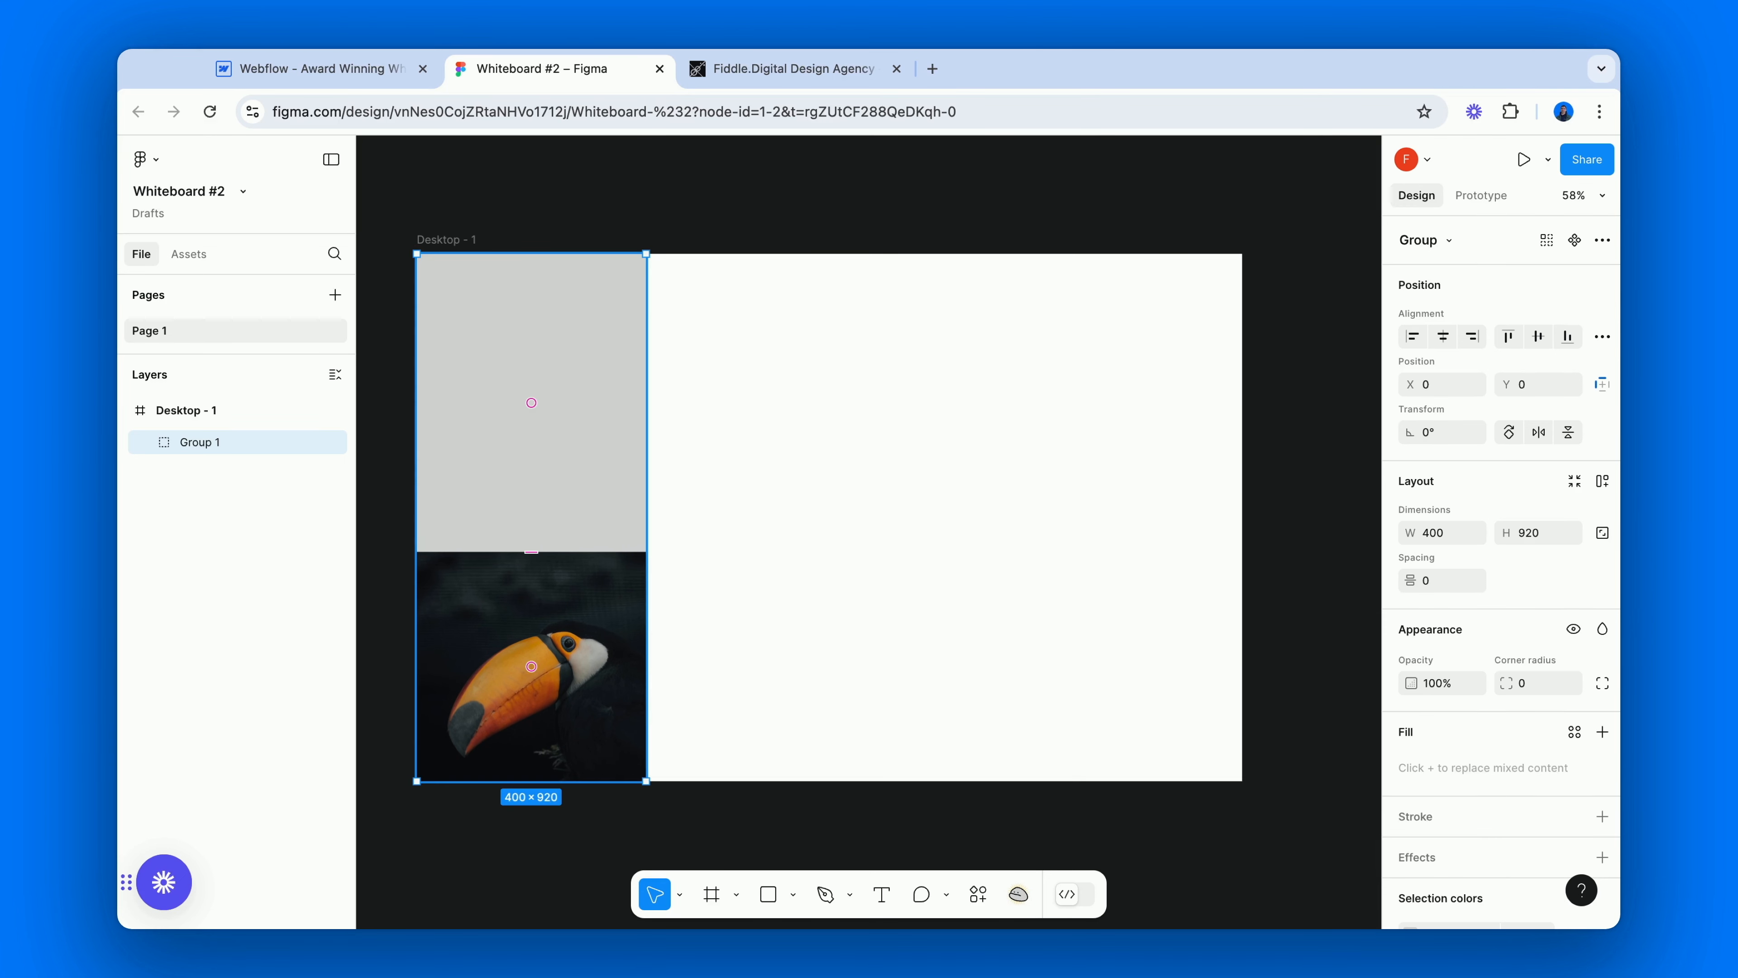
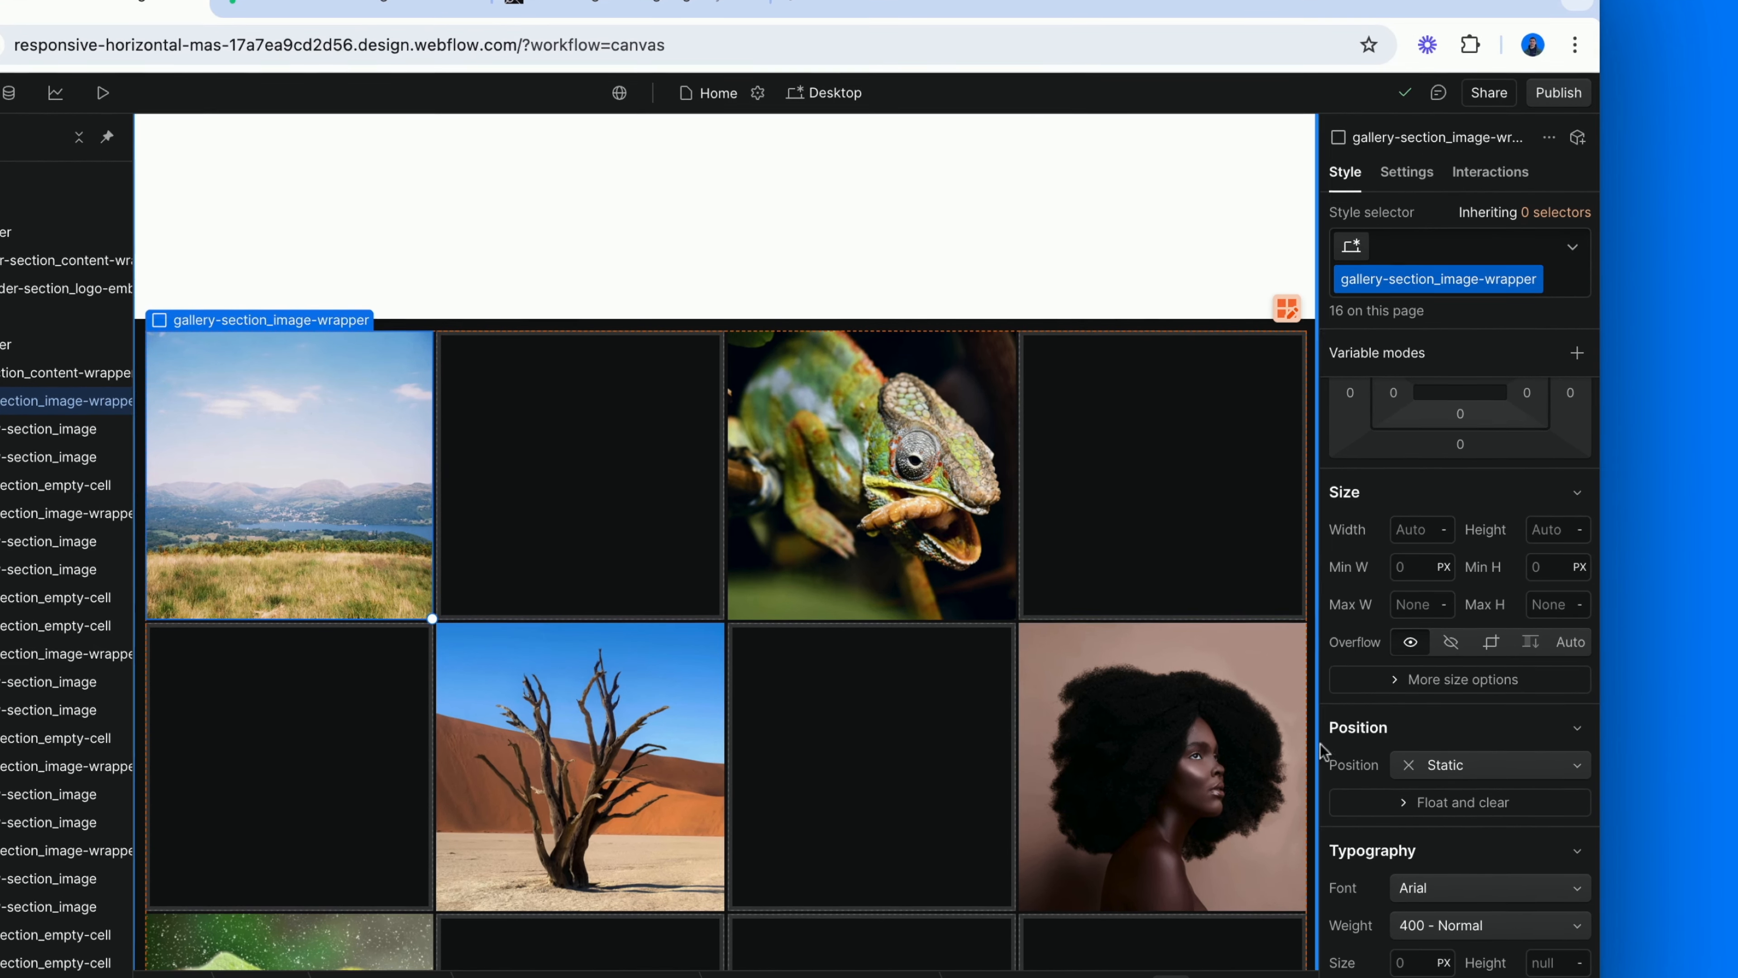
Set the gallery-section_image-wrapper's position to relative and add a div block inside the first wrapper.
{"action": "left_click", "coordinate": [1408, 771]}
{"action": "left_click", "coordinate": [1435, 791]}
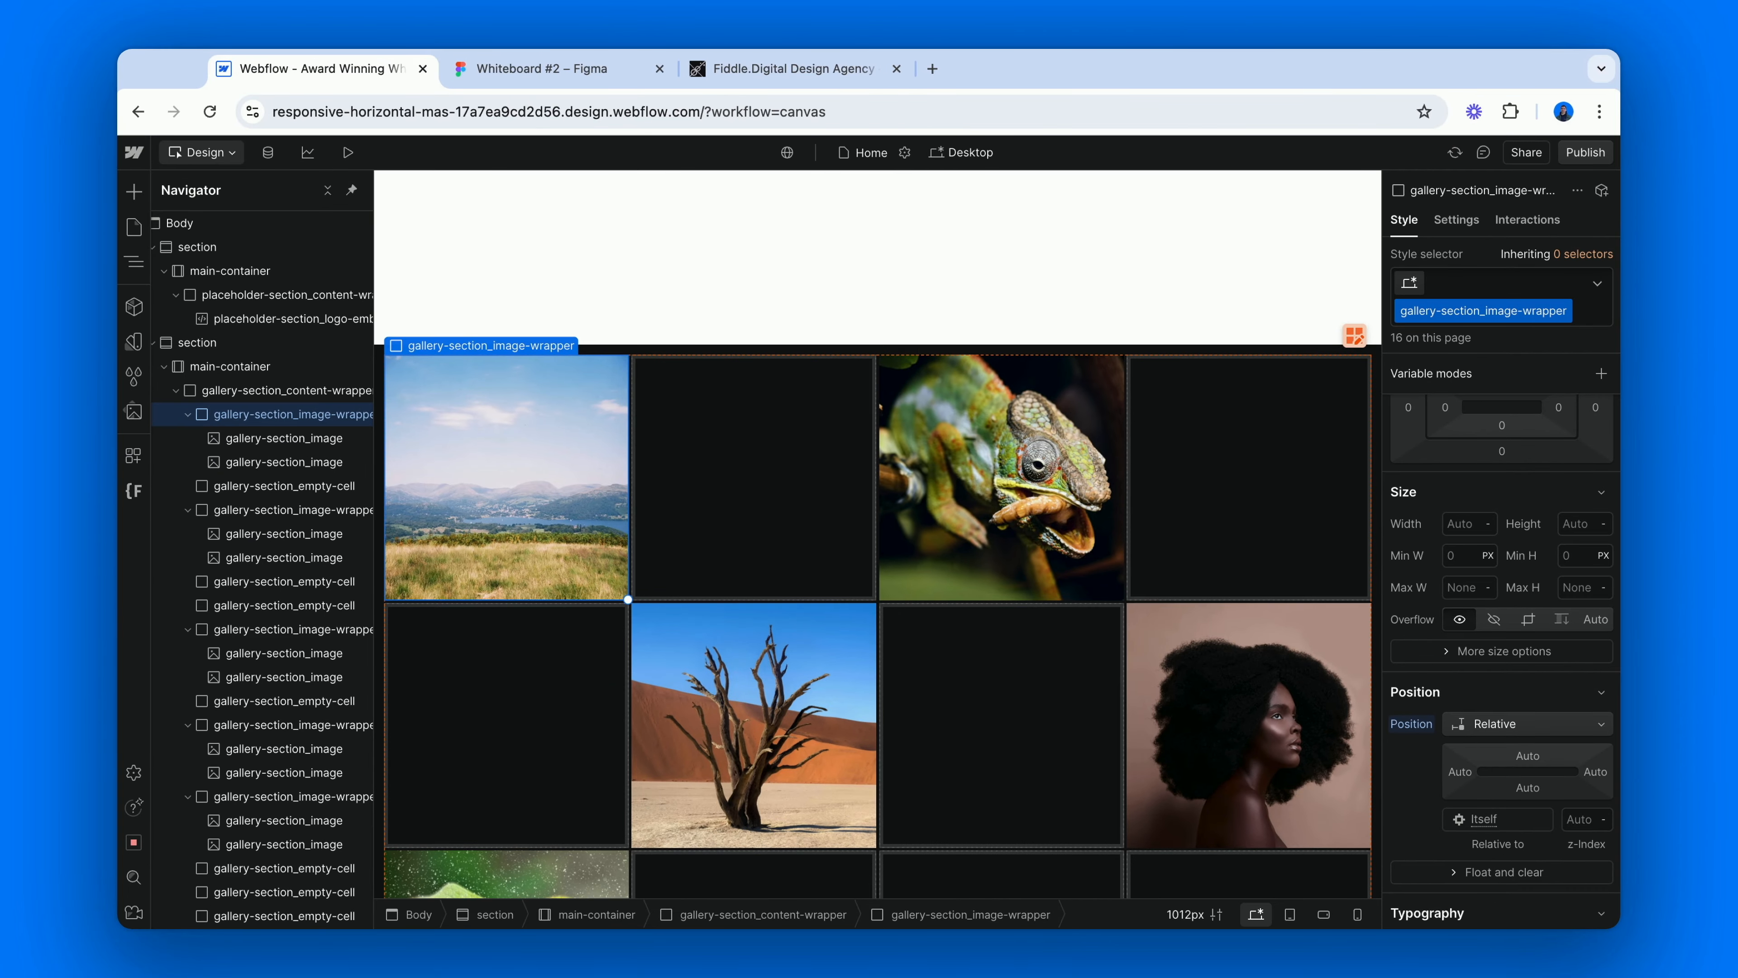
{"action": "key", "text": "super+e"}
{"action": "type", "text": "div"}
{"action": "key", "text": "Return"}
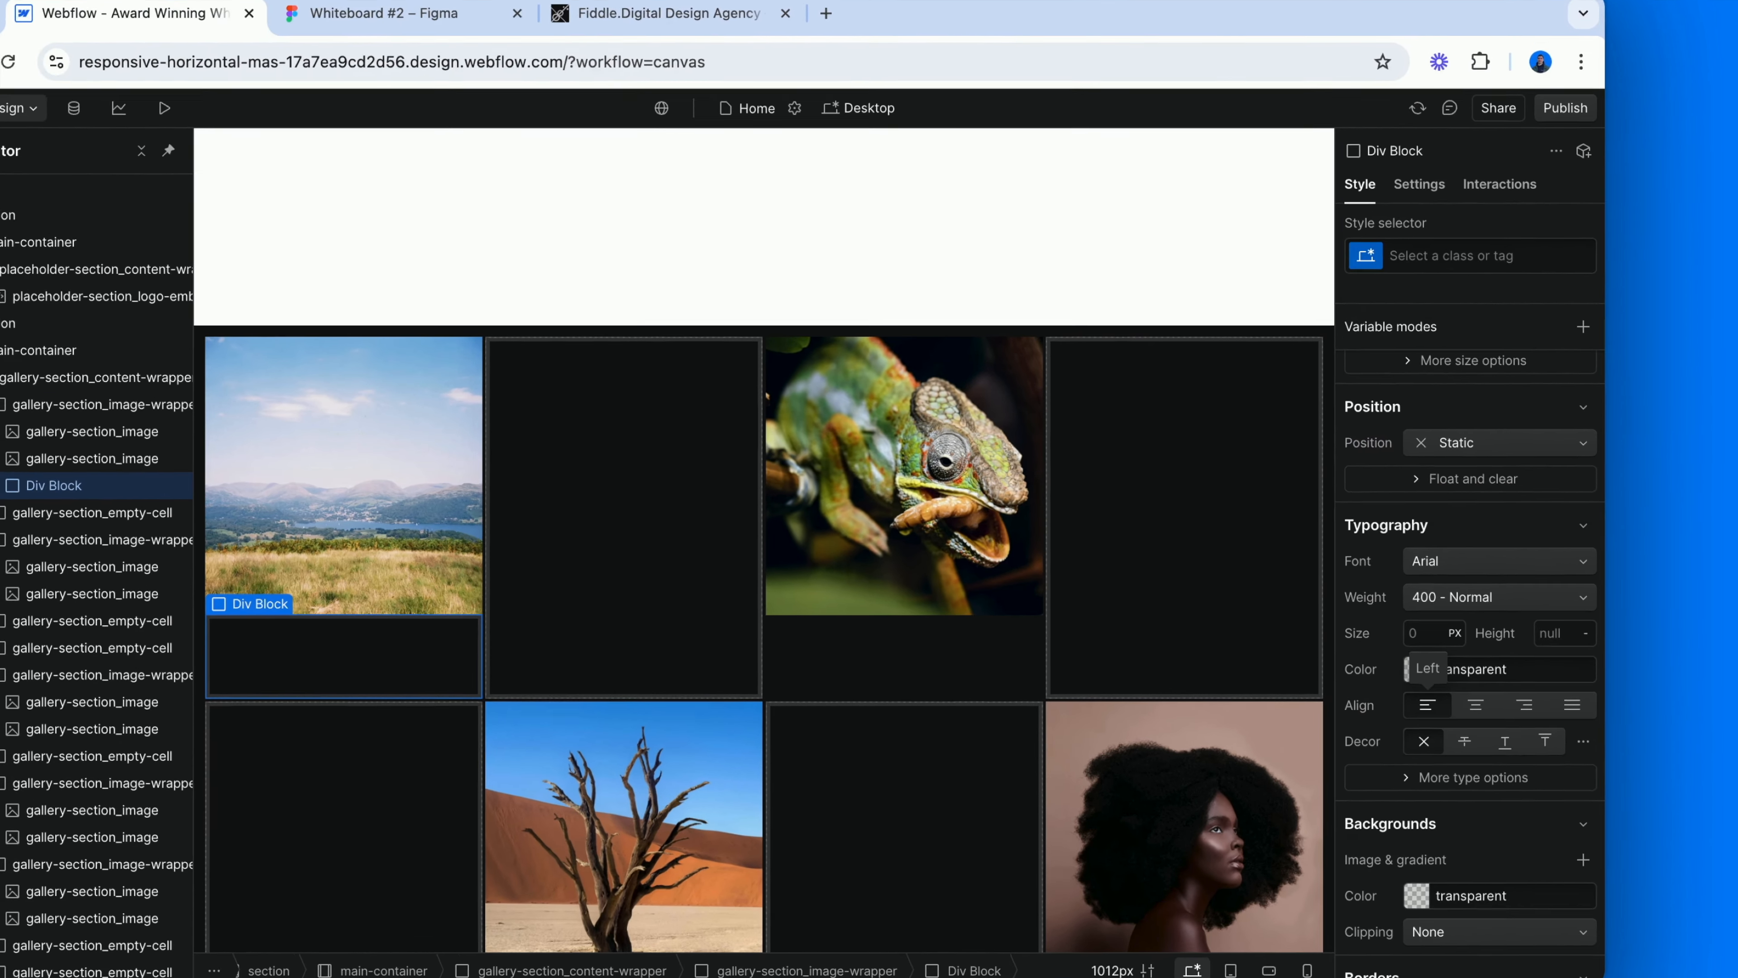
Give the new div block the class gallery-section_animation-trigger.
{"action": "key", "text": "super+Return"}
{"action": "type", "text": "gallery"}
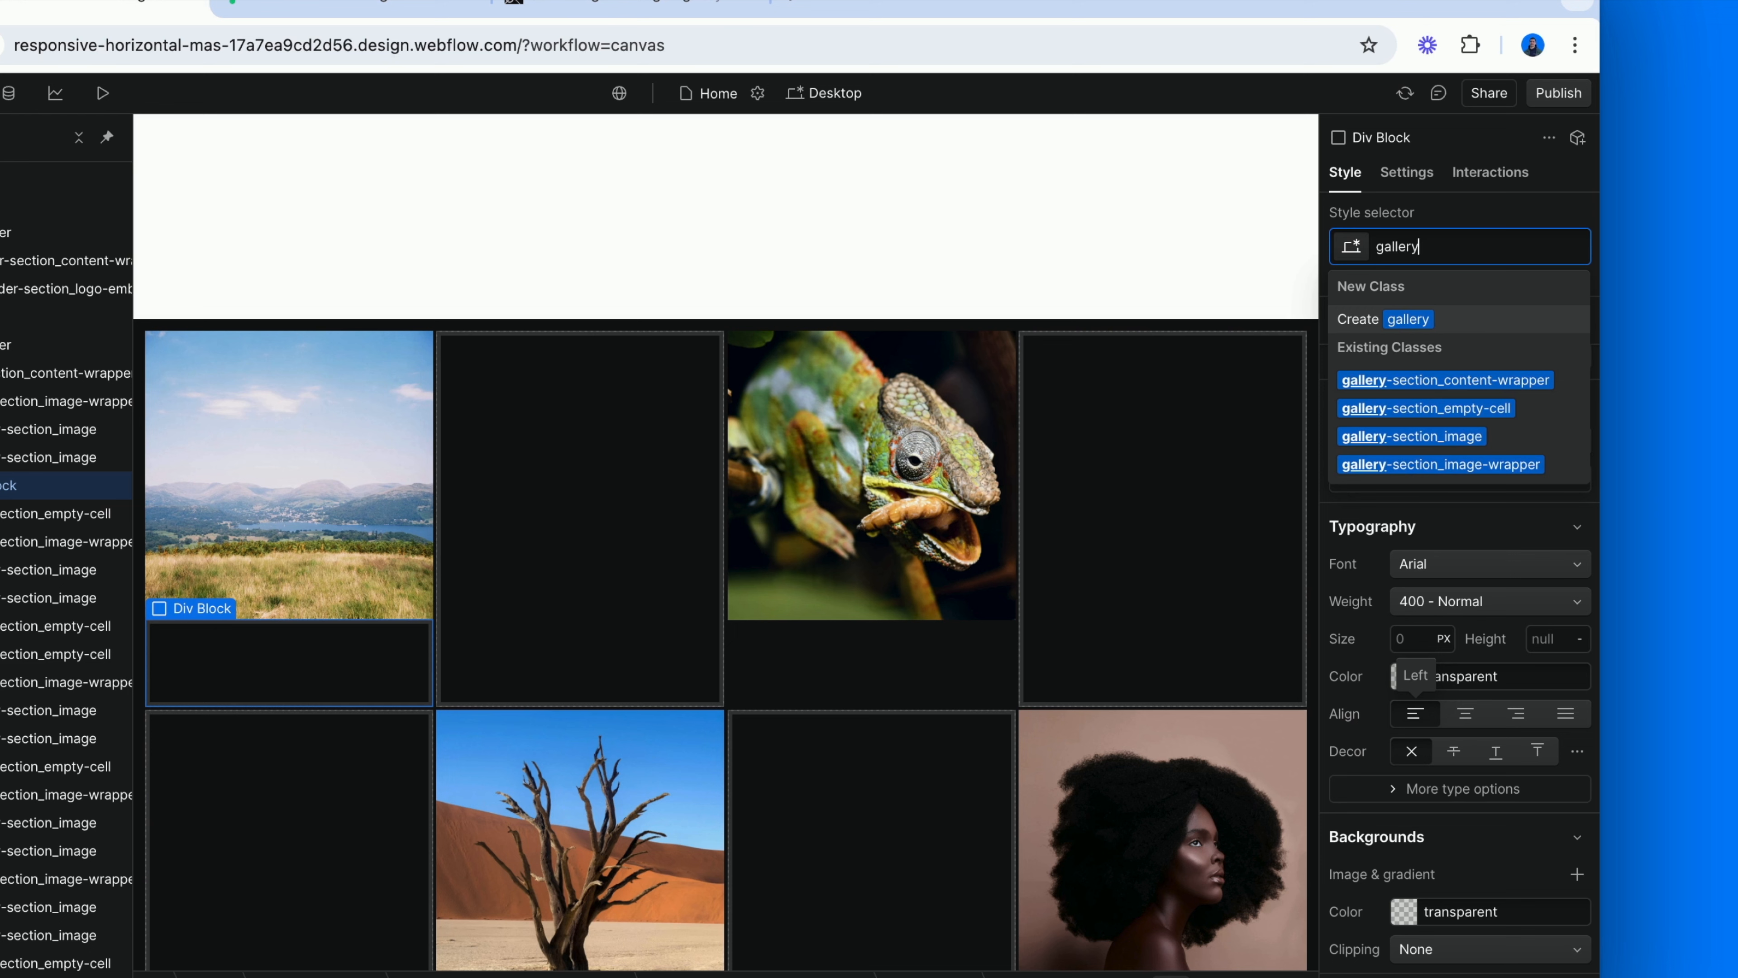
{"action": "type", "text": "-section_a"}
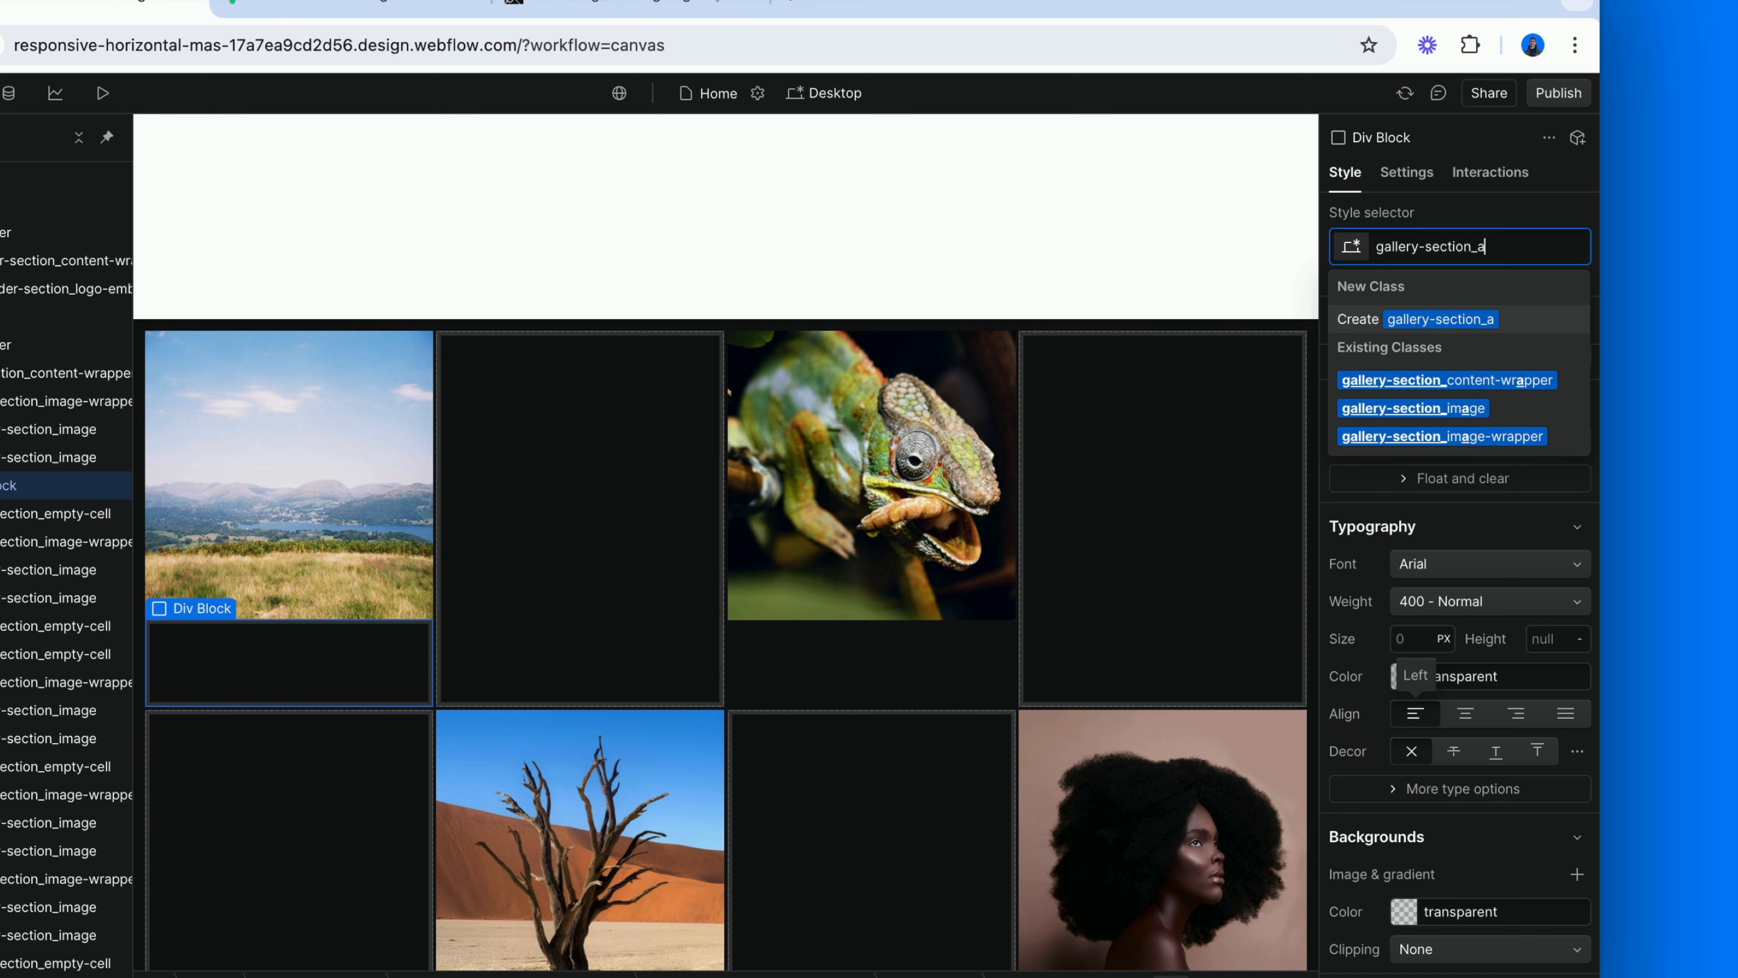
{"action": "type", "text": "nimation-trigger"}
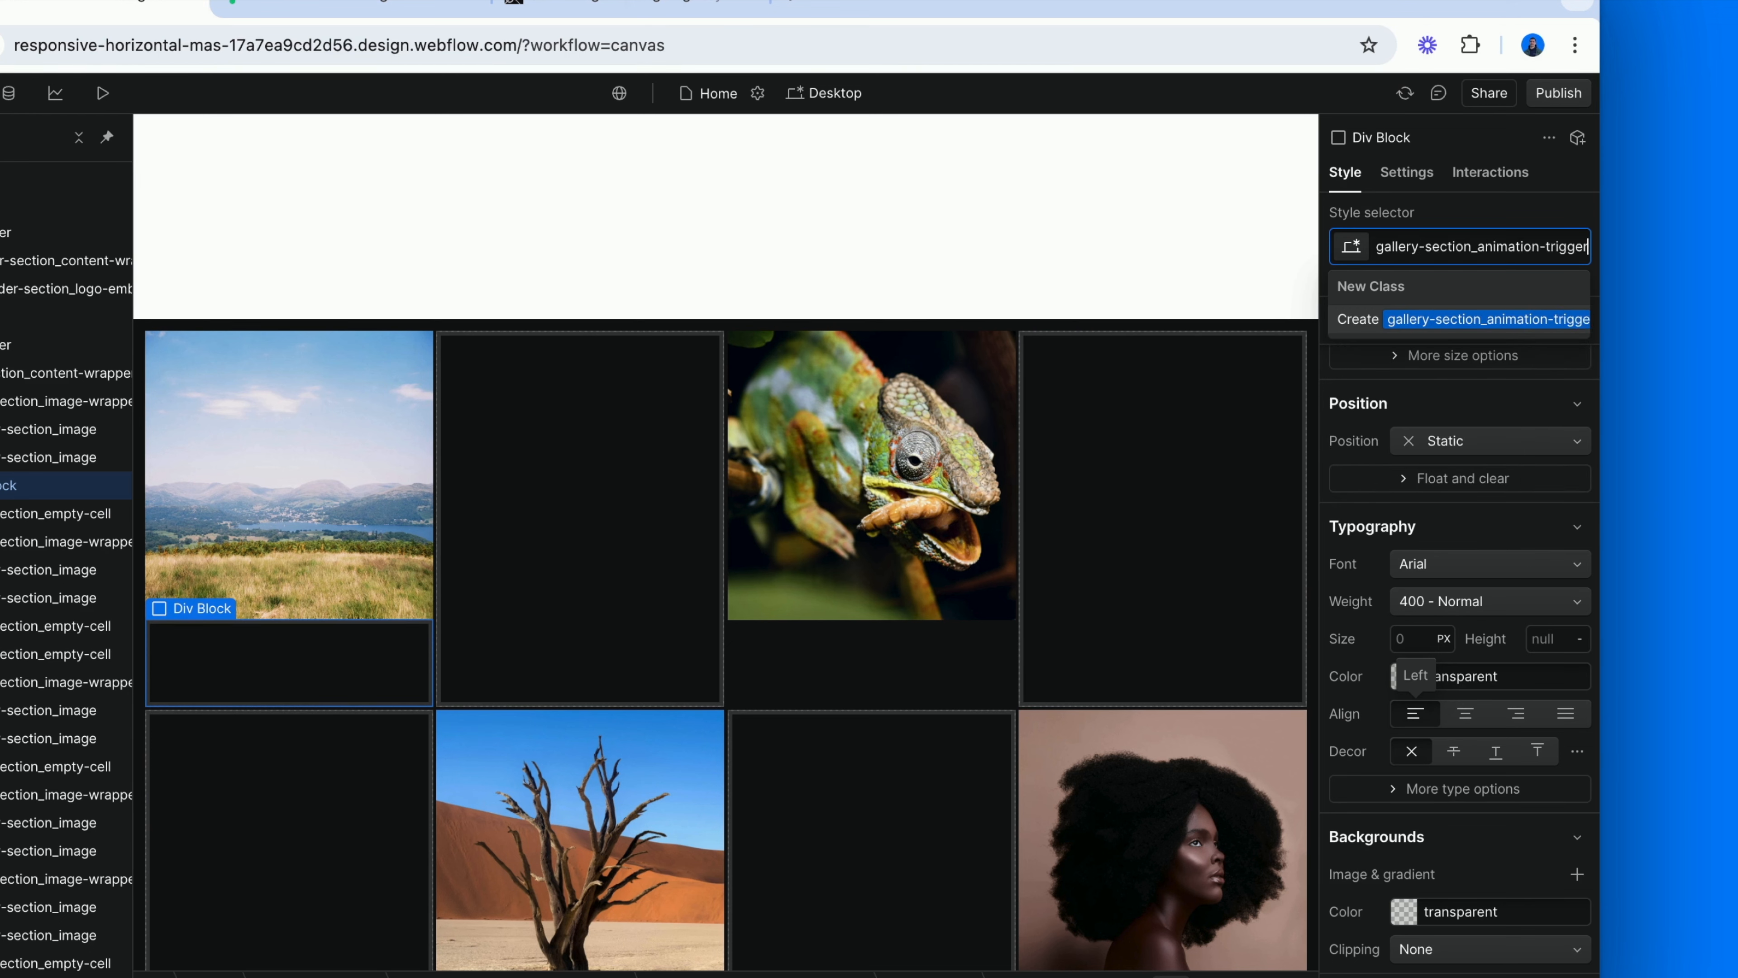
{"action": "key", "text": "Return"}
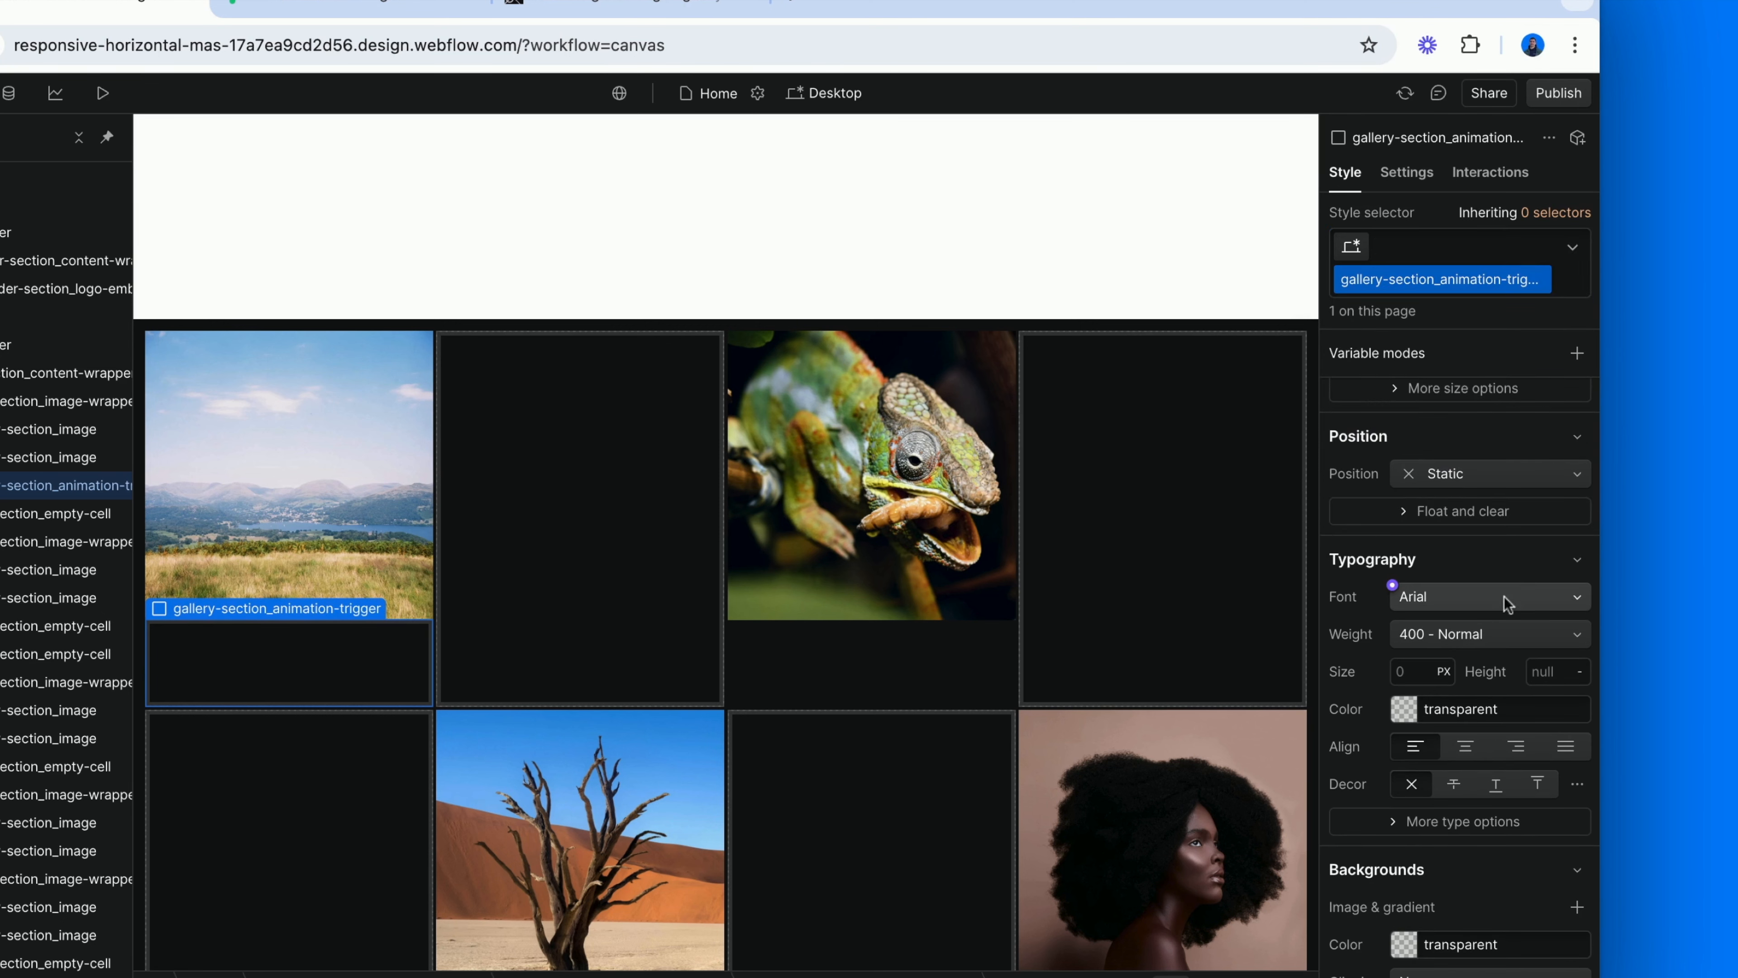
Set the animation trigger's position to absolute and its height to 100%.
{"action": "left_click", "coordinate": [1476, 472]}
{"action": "left_click", "coordinate": [1454, 527]}
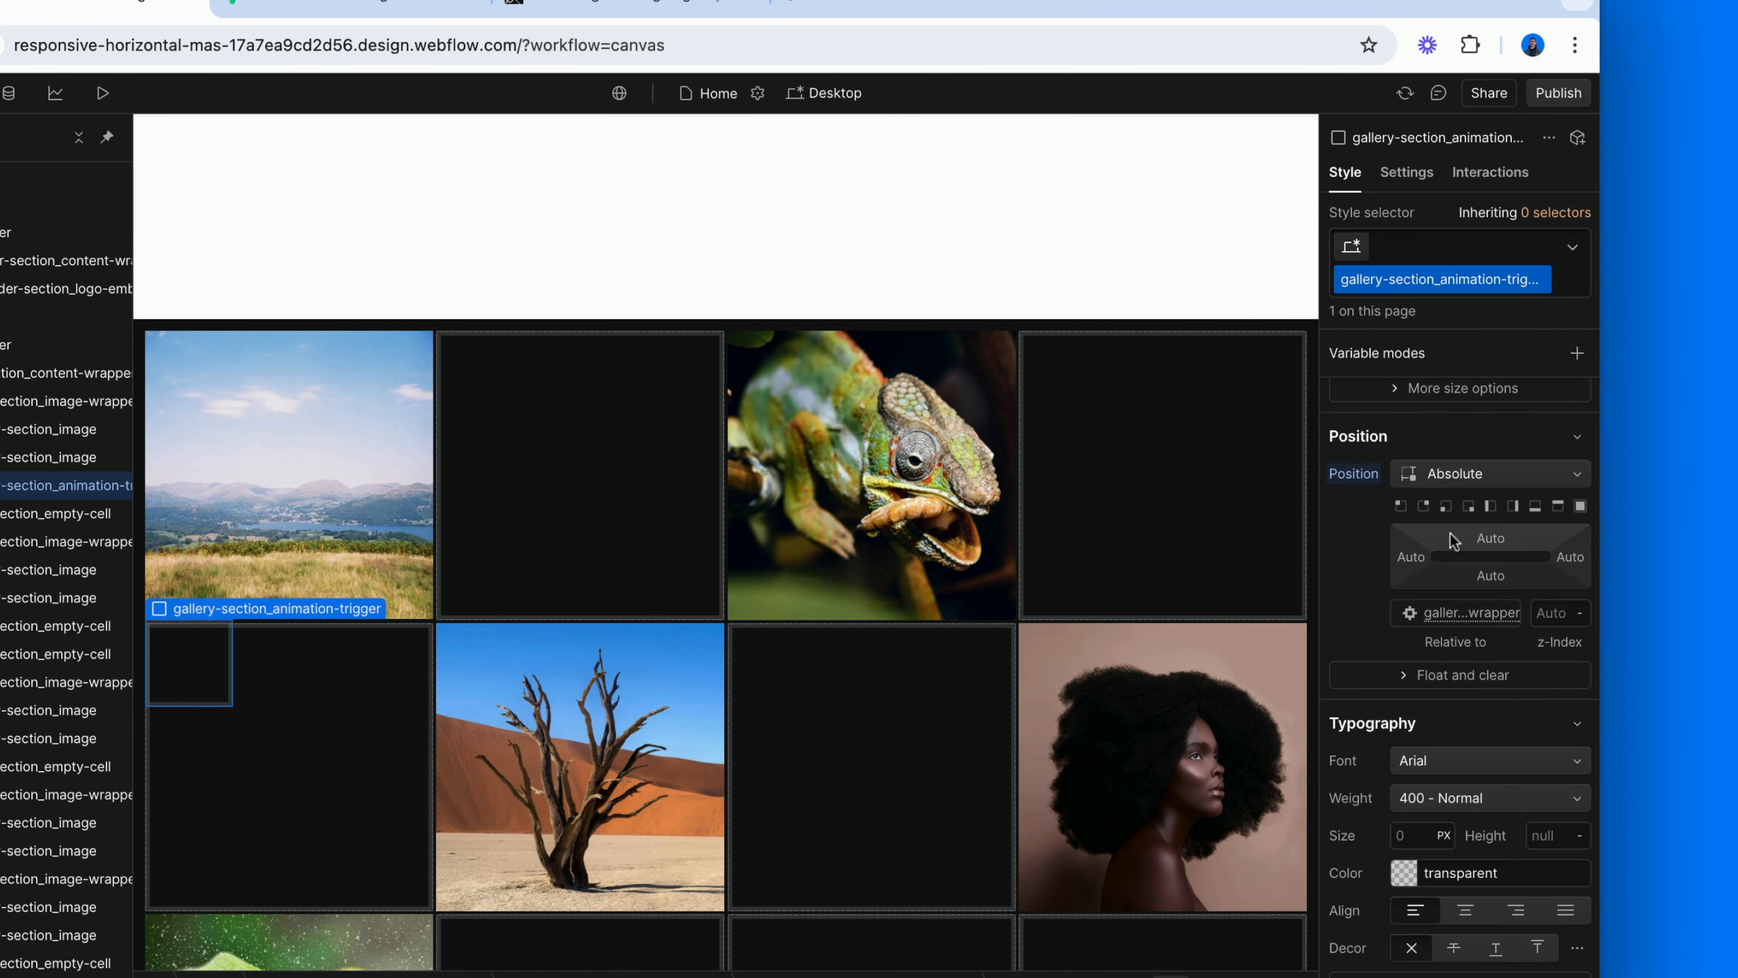
{"action": "scroll", "coordinate": [1454, 541], "scroll_direction": "up", "scroll_amount": 5}
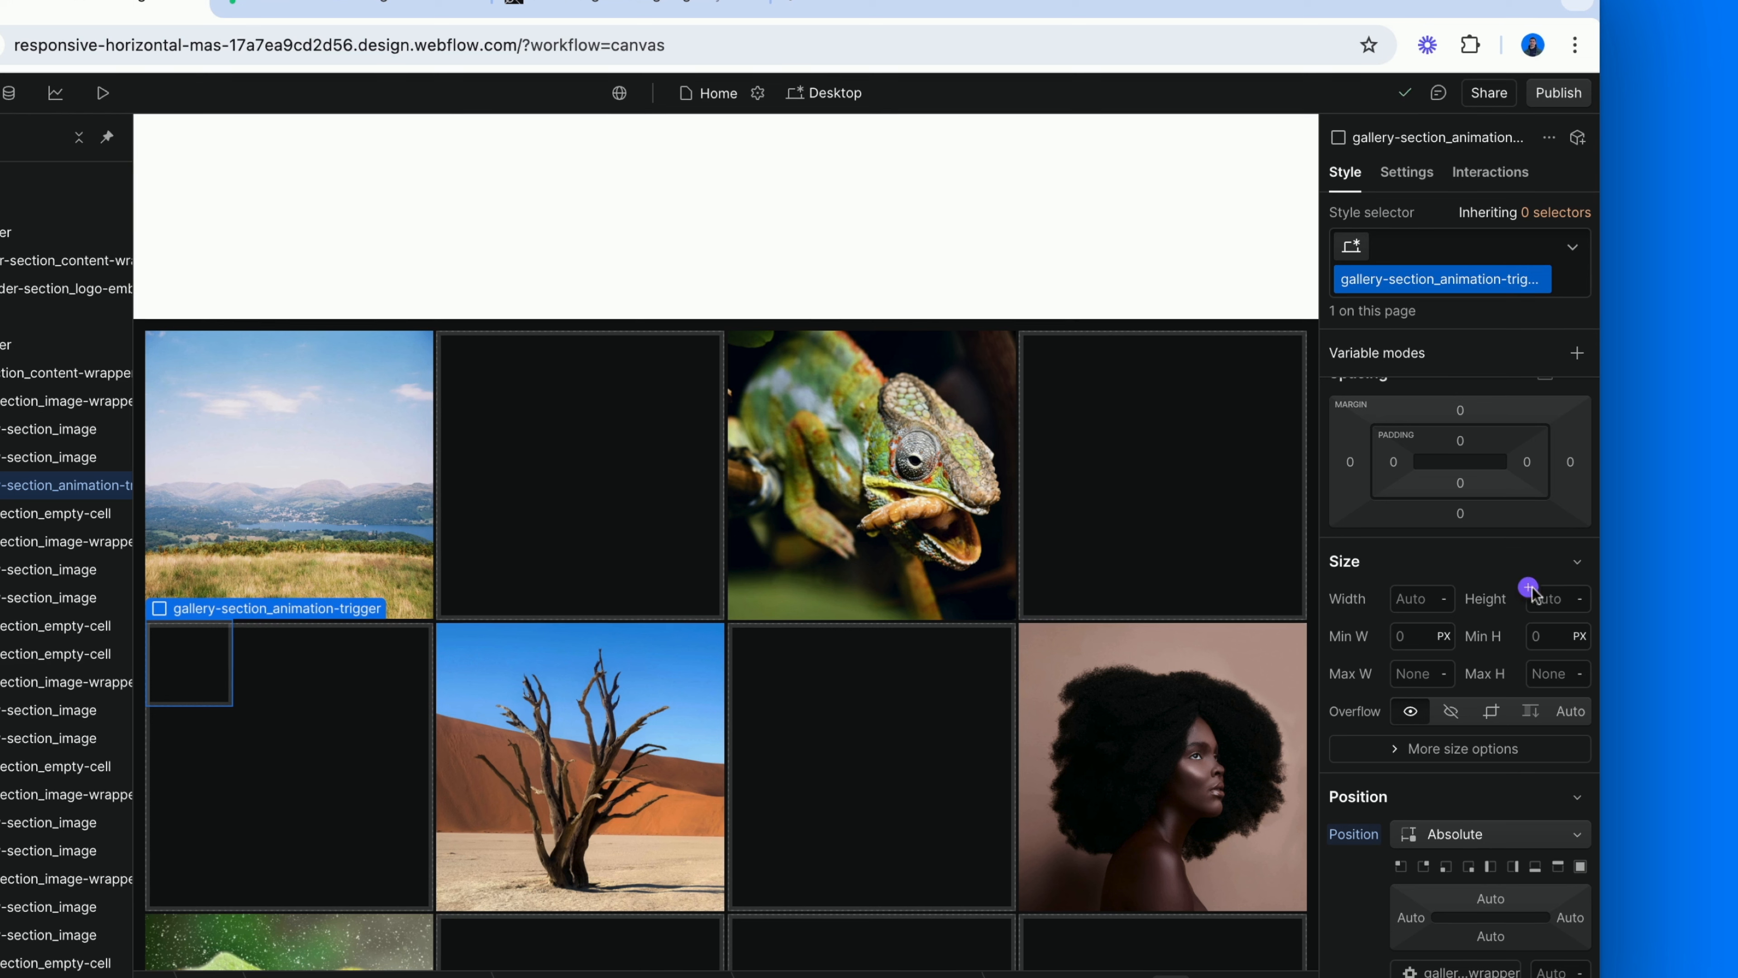
{"action": "left_click", "coordinate": [1550, 596]}
{"action": "type", "text": "100%"}
{"action": "key", "text": "Return"}
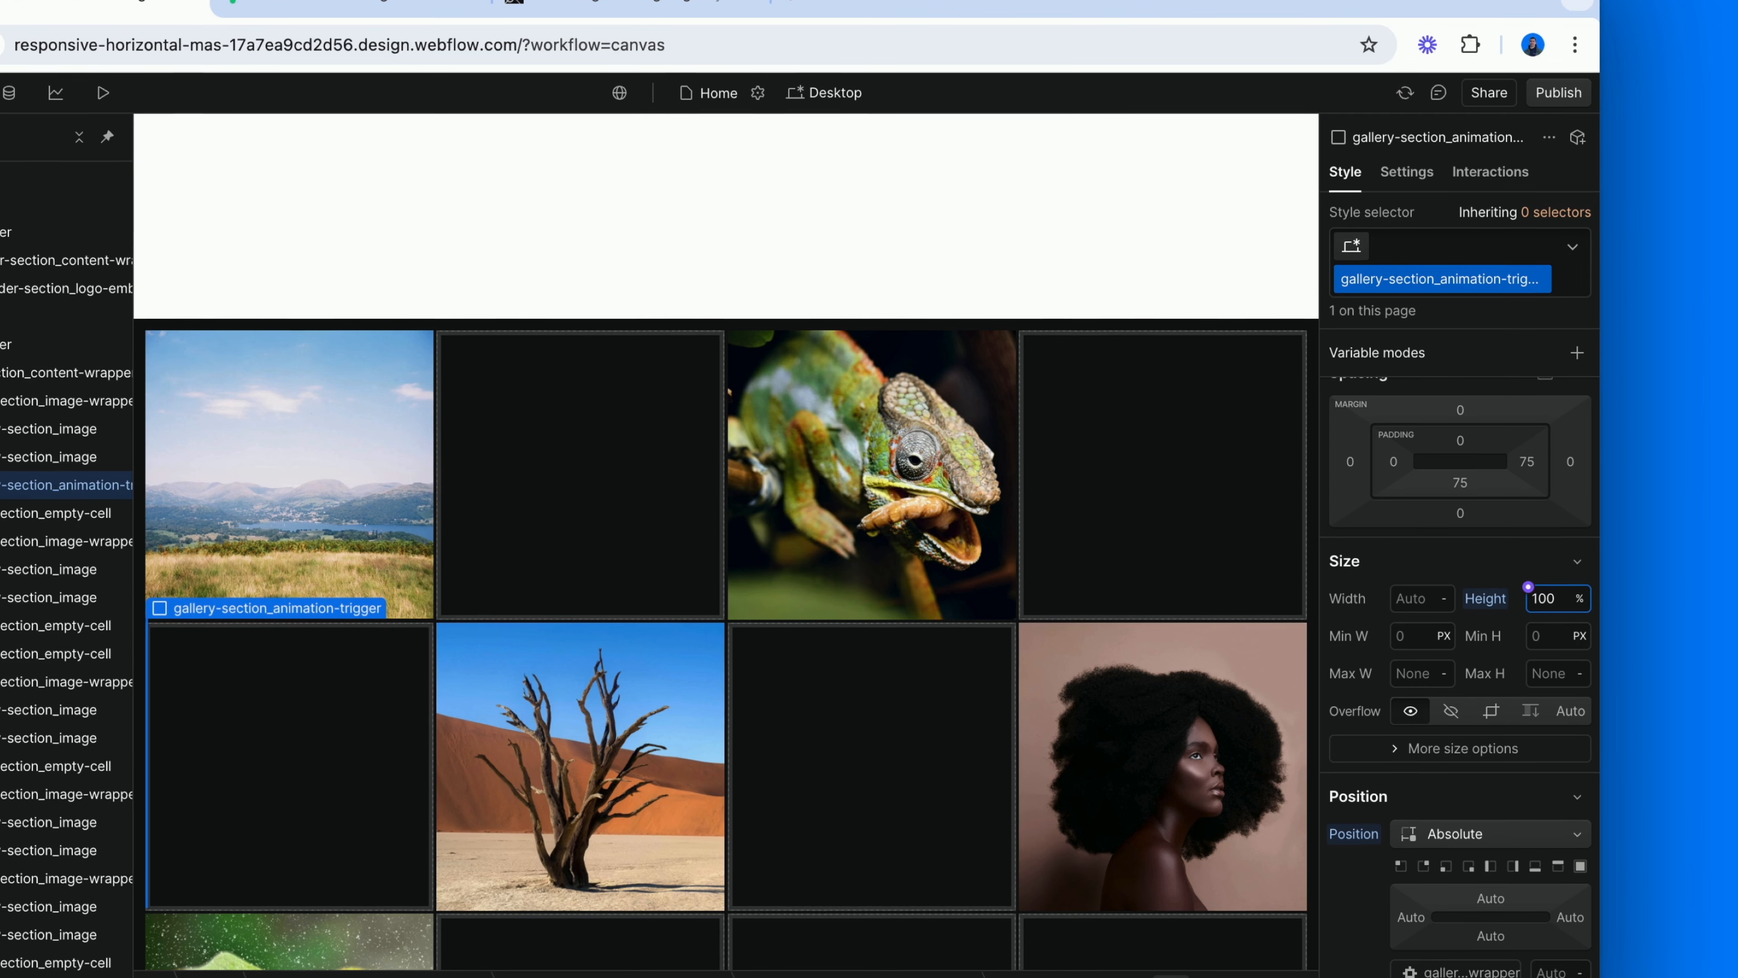
Replace the animation trigger's height with the custom value calc(100vh - 100%).
{"action": "left_click", "coordinate": [1529, 586]}
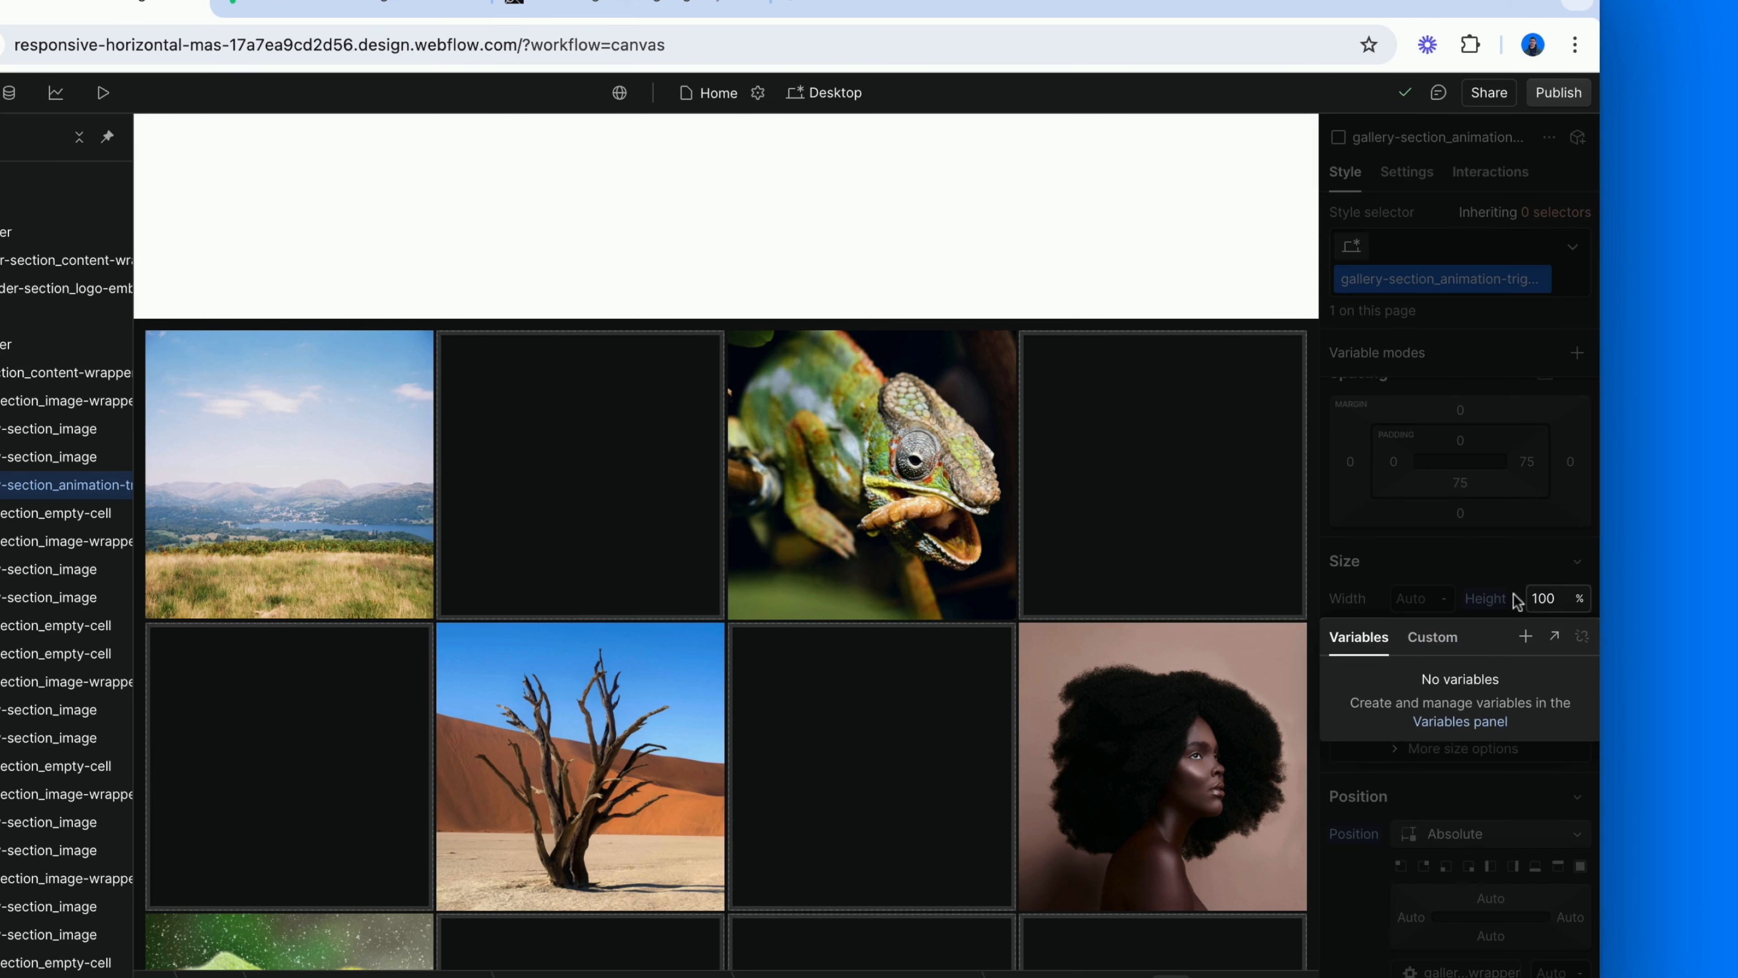
{"action": "left_click", "coordinate": [1447, 626]}
{"action": "type", "text": "calc()"}
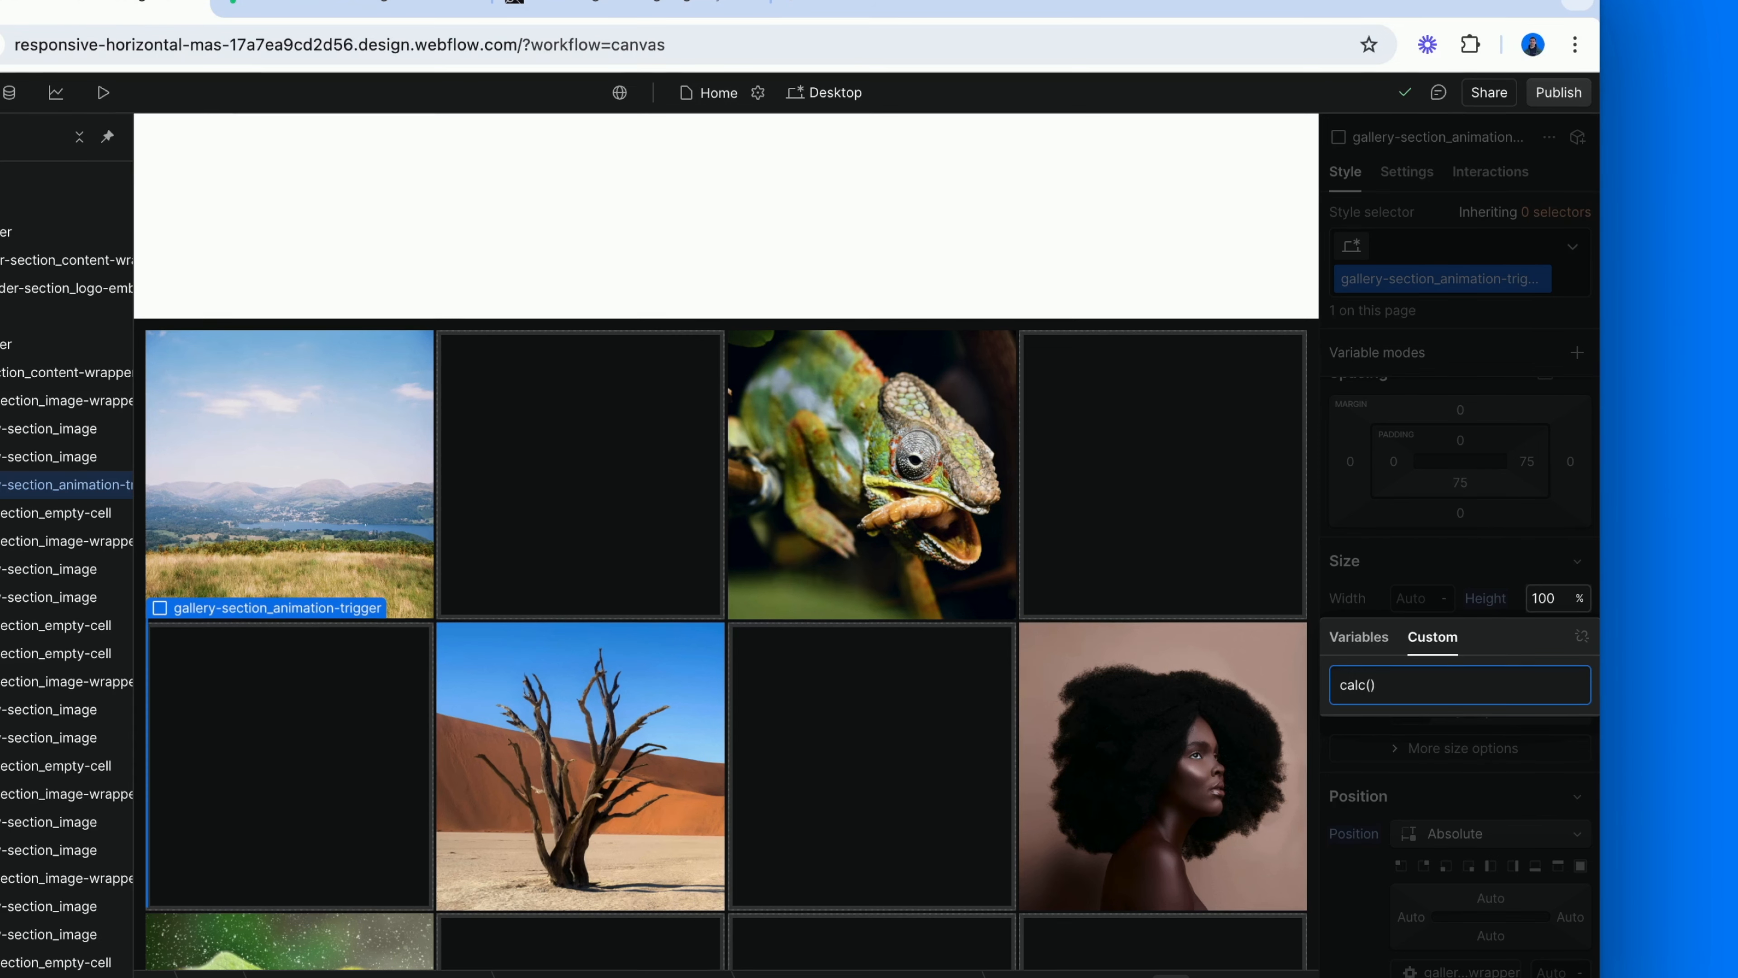
{"action": "type", "text": "100vh - 100%"}
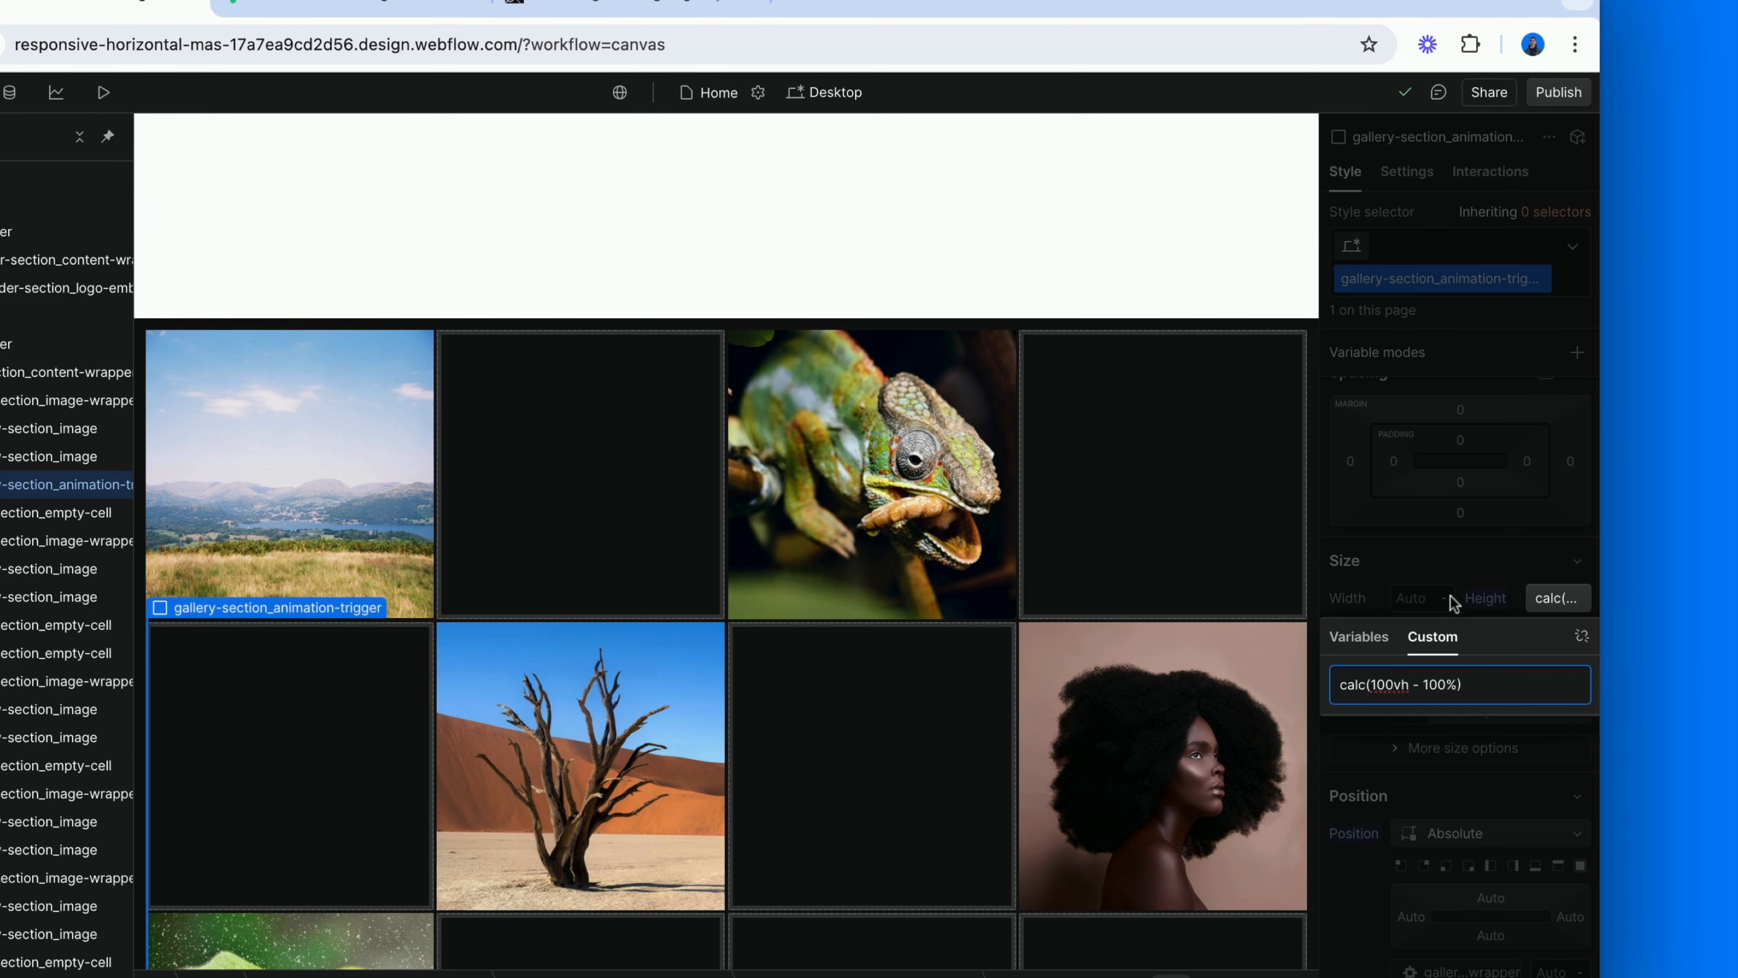
{"action": "left_click", "coordinate": [1449, 571]}
{"action": "left_click", "coordinate": [1452, 577]}
Set the animation trigger's background color to red (#ff0000).
{"action": "scroll", "coordinate": [1451, 616], "scroll_direction": "down", "scroll_amount": 8}
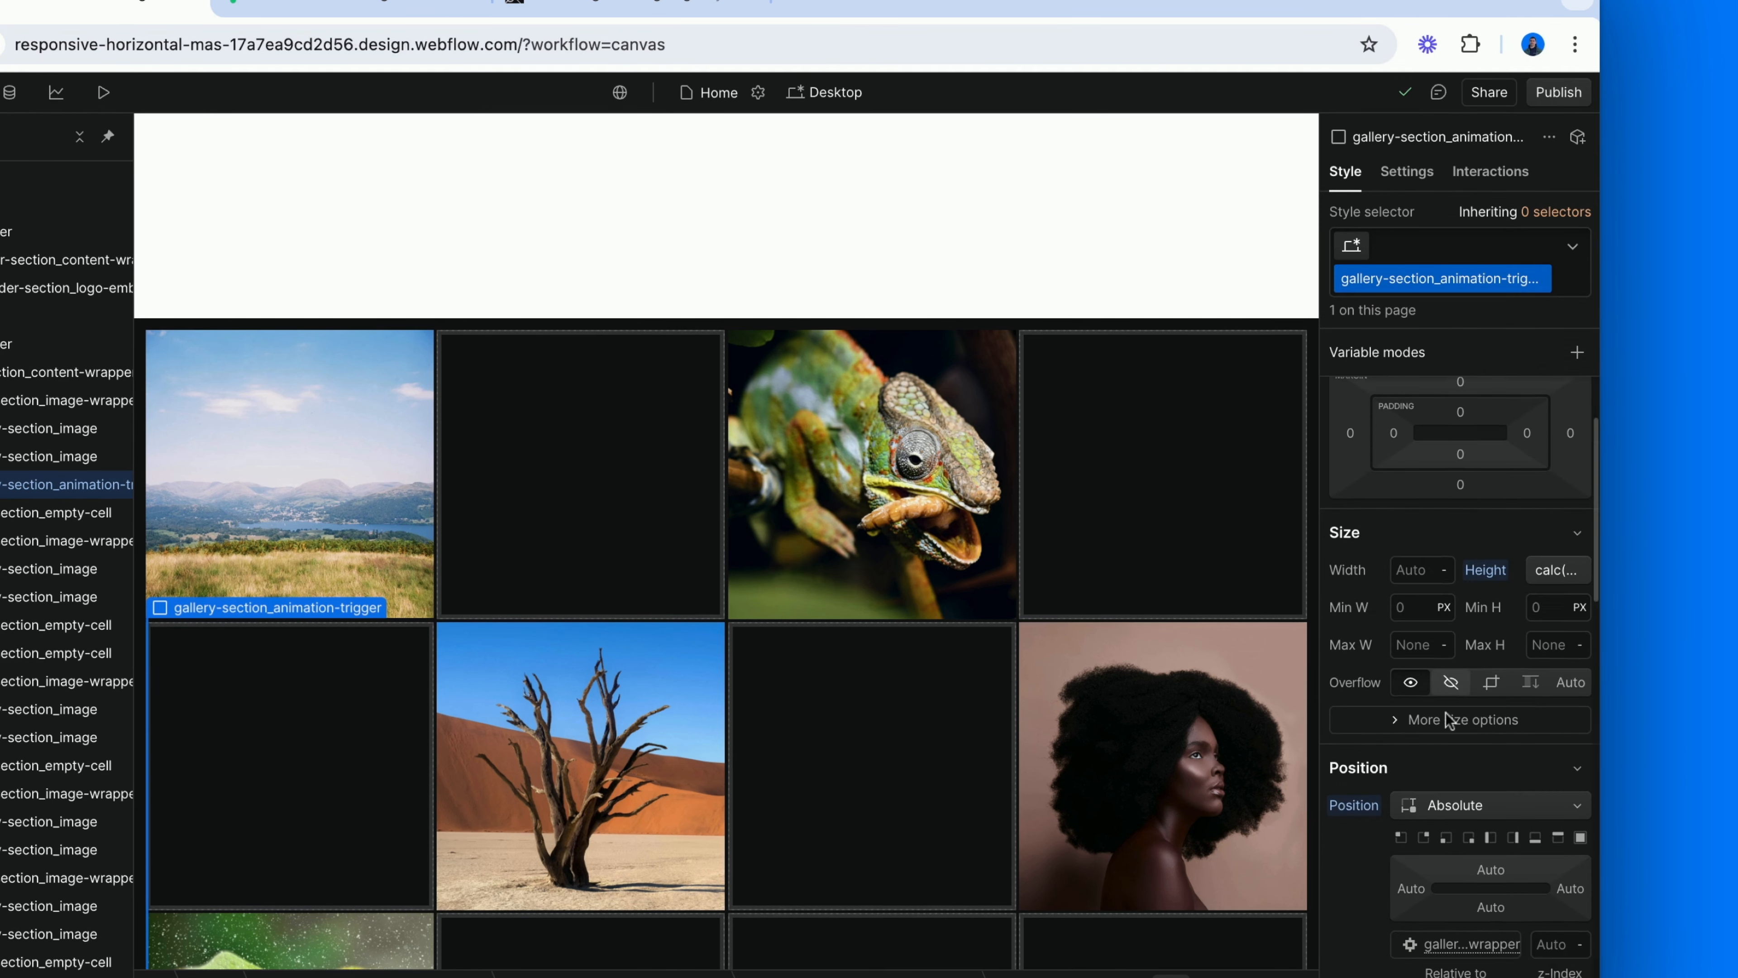
{"action": "scroll", "coordinate": [1446, 719], "scroll_direction": "down", "scroll_amount": 4}
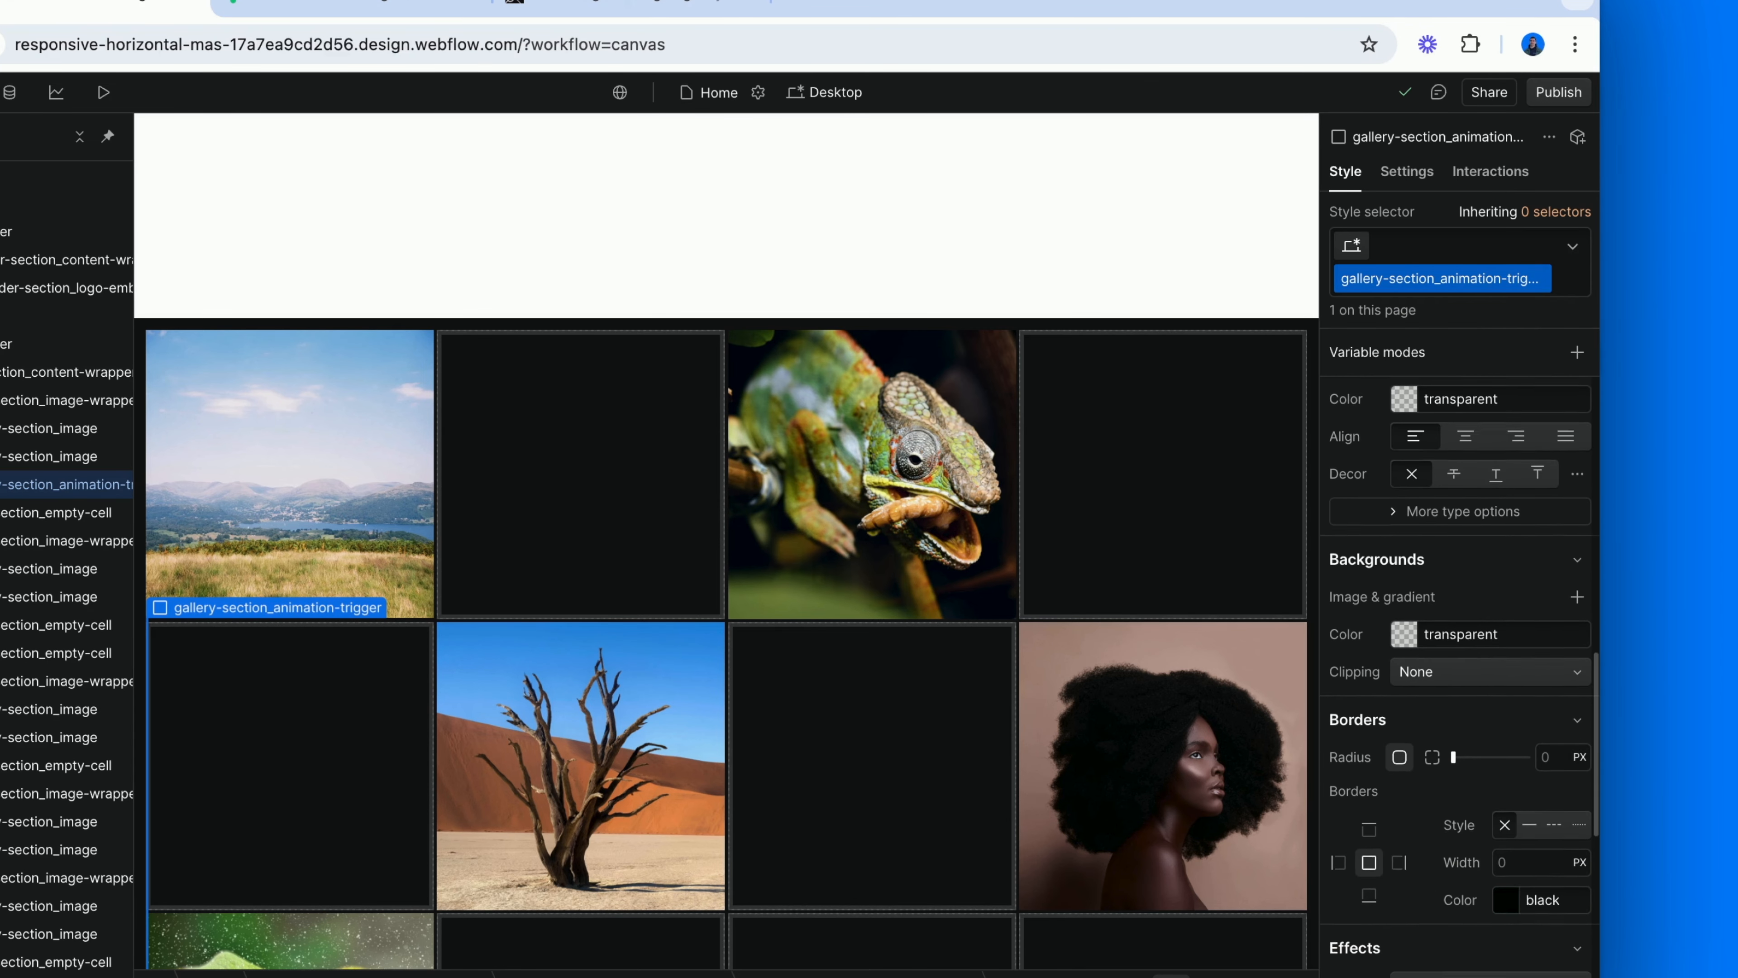
{"action": "left_click", "coordinate": [1405, 633]}
{"action": "left_click", "coordinate": [1451, 720]}
{"action": "left_click_drag", "start_coordinate": [1452, 721], "coordinate": [1594, 598]}
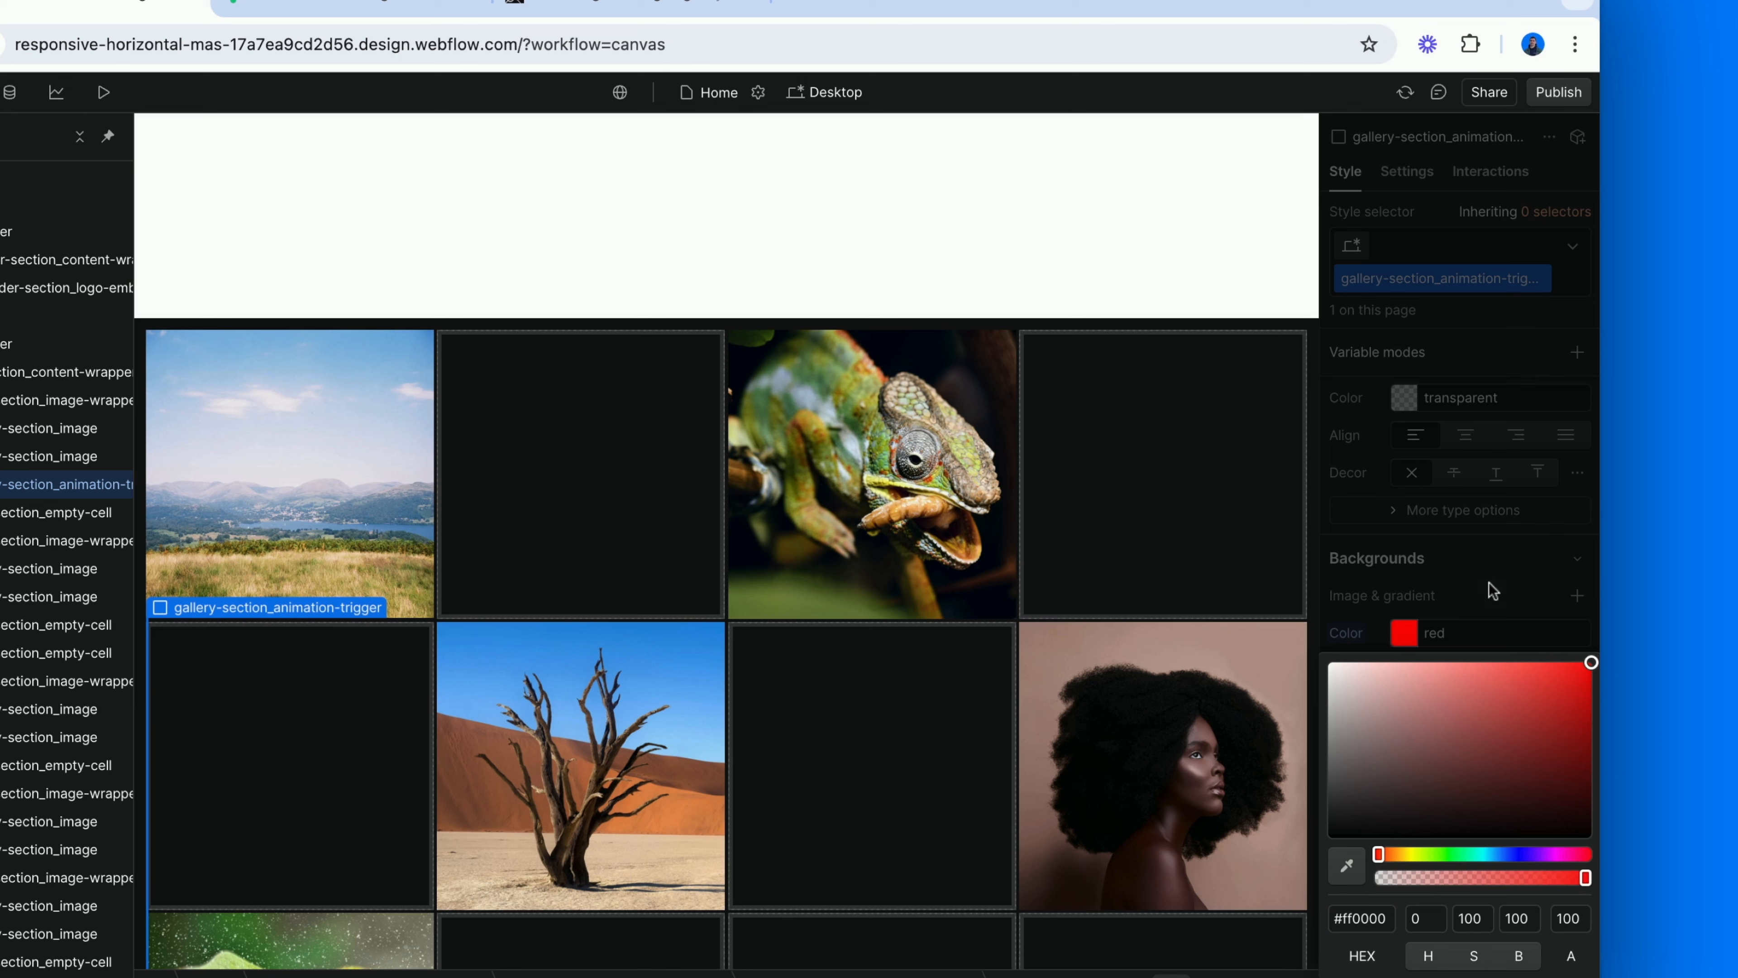
{"action": "left_click", "coordinate": [1489, 582]}
Set the animation trigger's width to 100%.
{"action": "scroll", "coordinate": [1489, 582], "scroll_direction": "up", "scroll_amount": 3}
{"action": "scroll", "coordinate": [1493, 589], "scroll_direction": "up", "scroll_amount": 6}
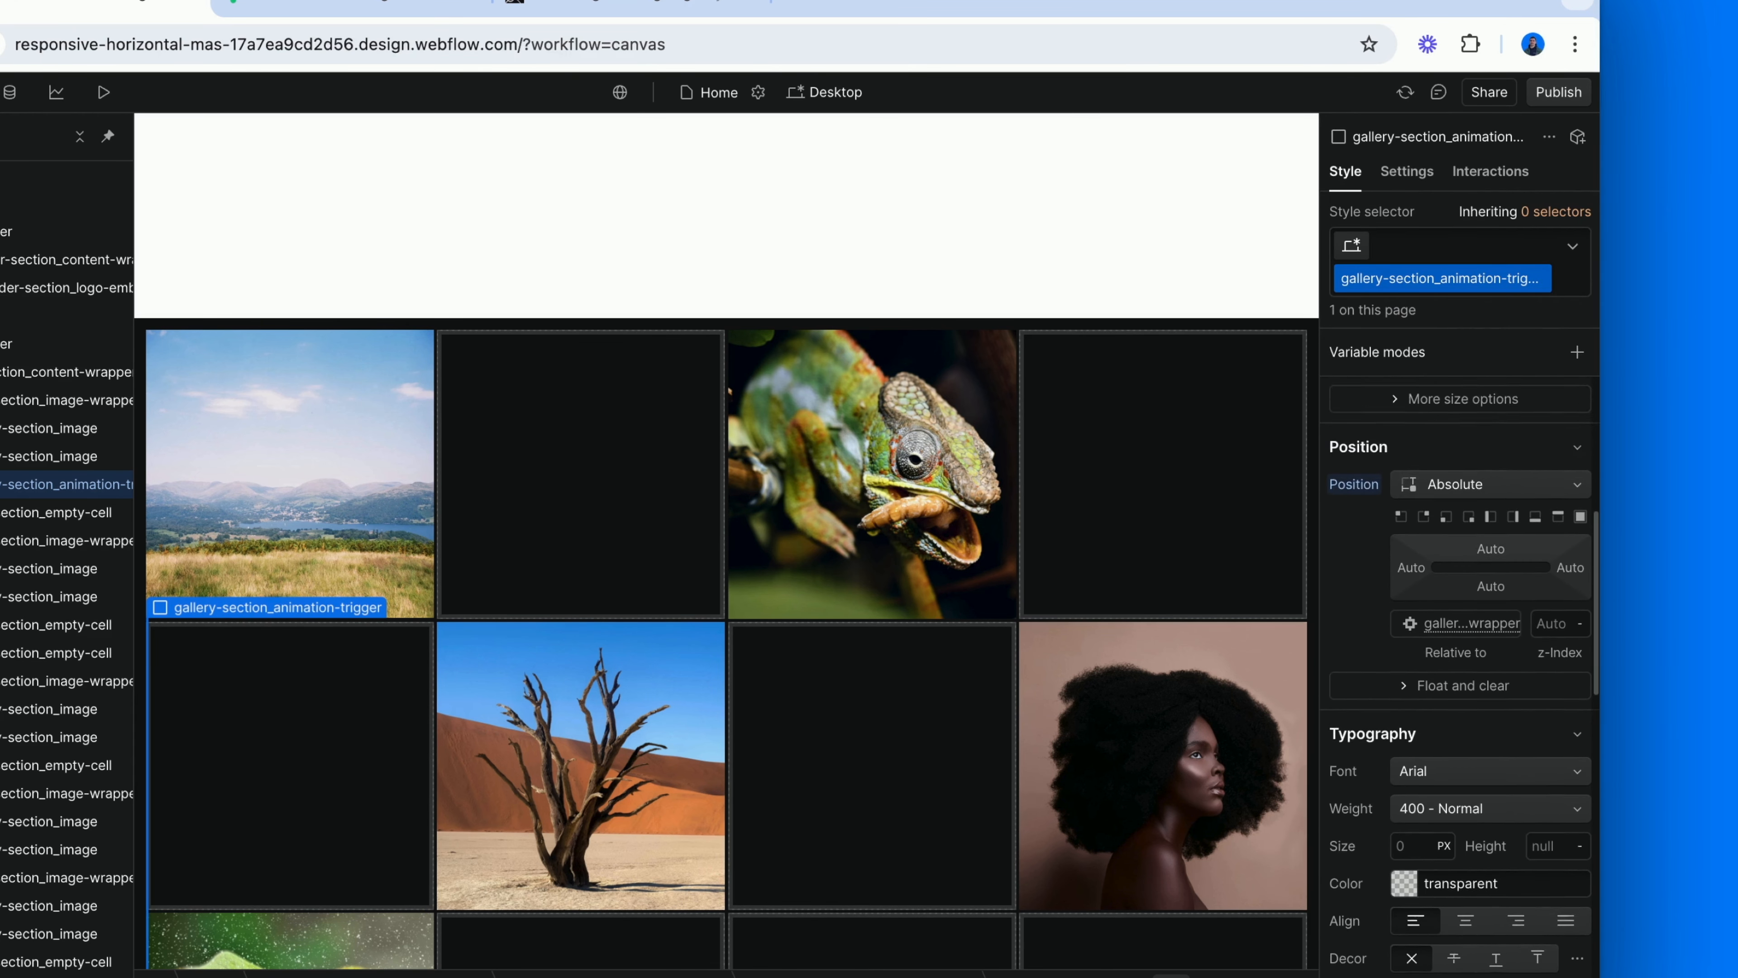
{"action": "left_click", "coordinate": [1418, 530]}
{"action": "type", "text": "1"}
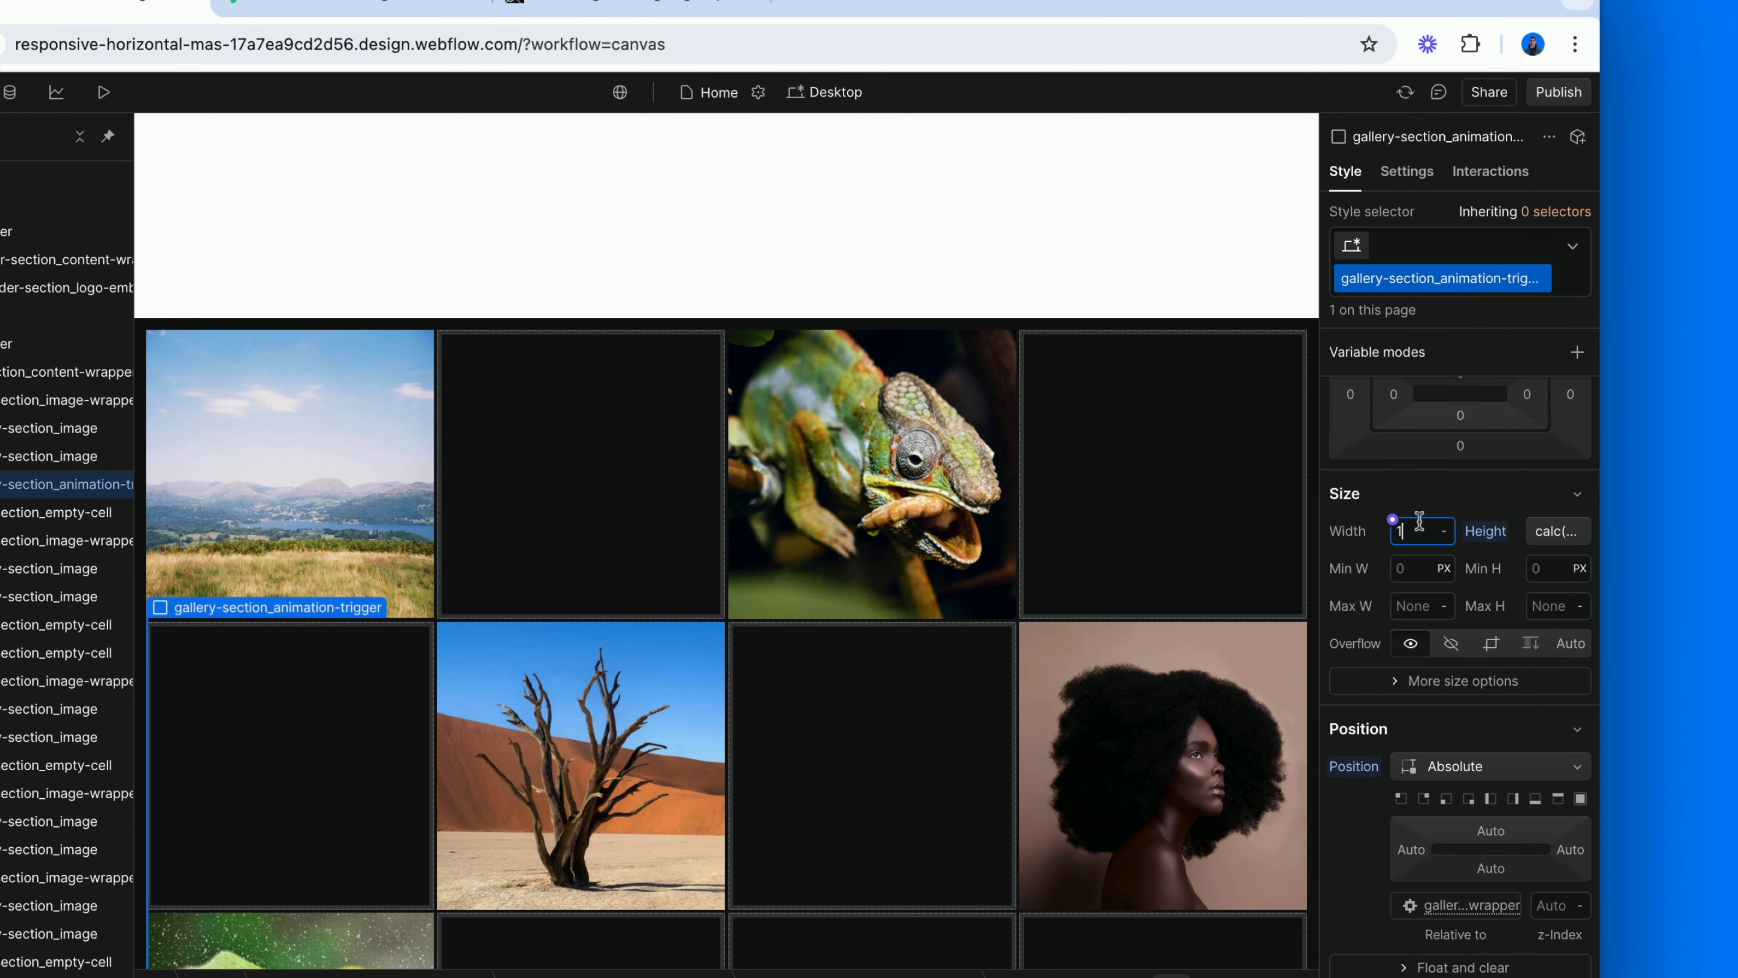
{"action": "type", "text": "00%"}
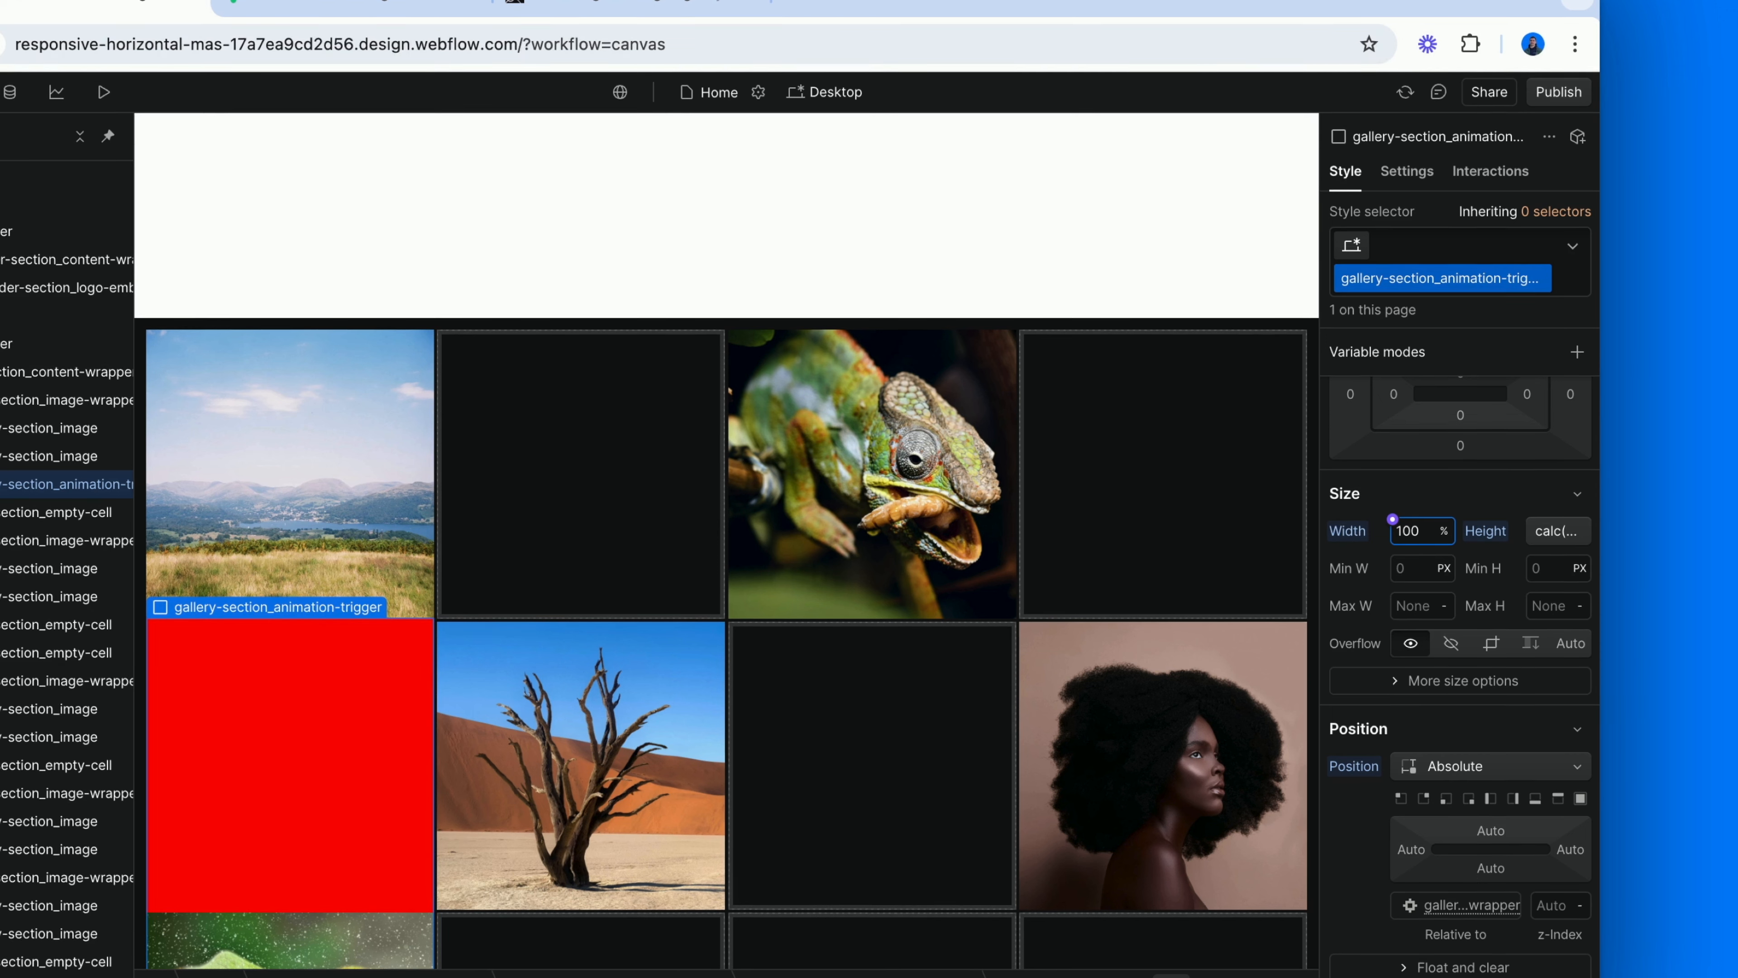
{"action": "scroll", "coordinate": [1164, 616], "scroll_direction": "down", "scroll_amount": 3}
{"action": "scroll", "coordinate": [1164, 616], "scroll_direction": "up", "scroll_amount": 1}
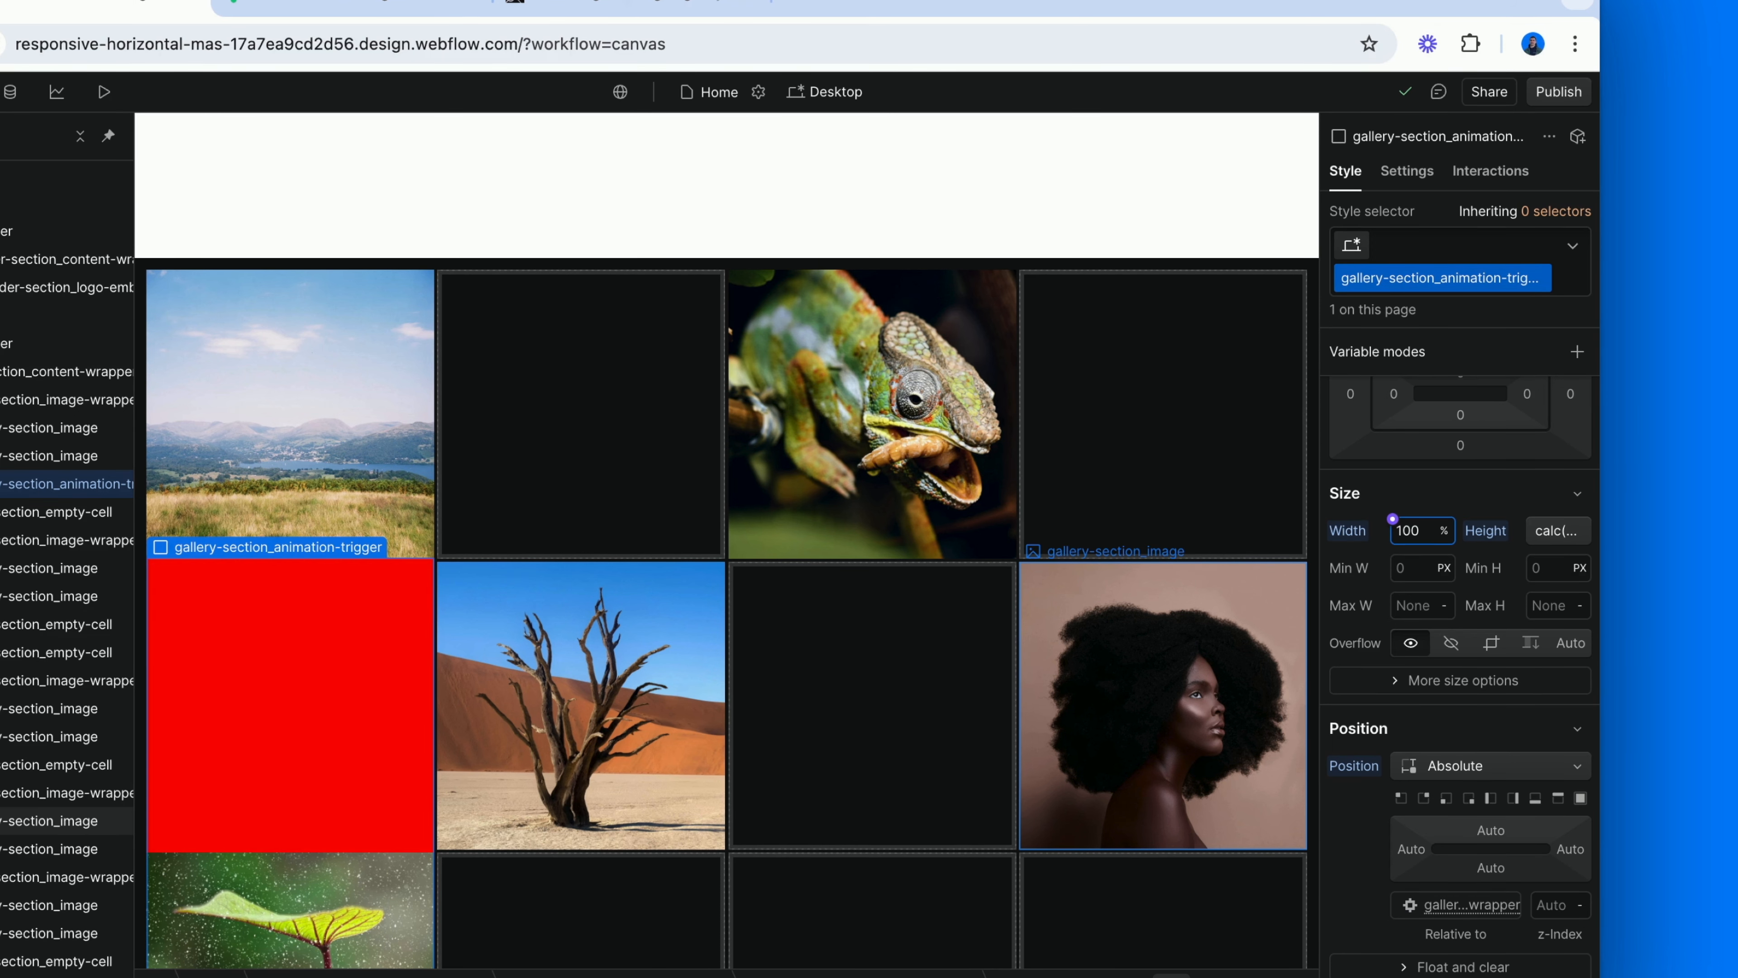
Add the combo class cc-above to the animation trigger and apply the bottom preset to its absolute position.
{"action": "left_click", "coordinate": [1428, 255]}
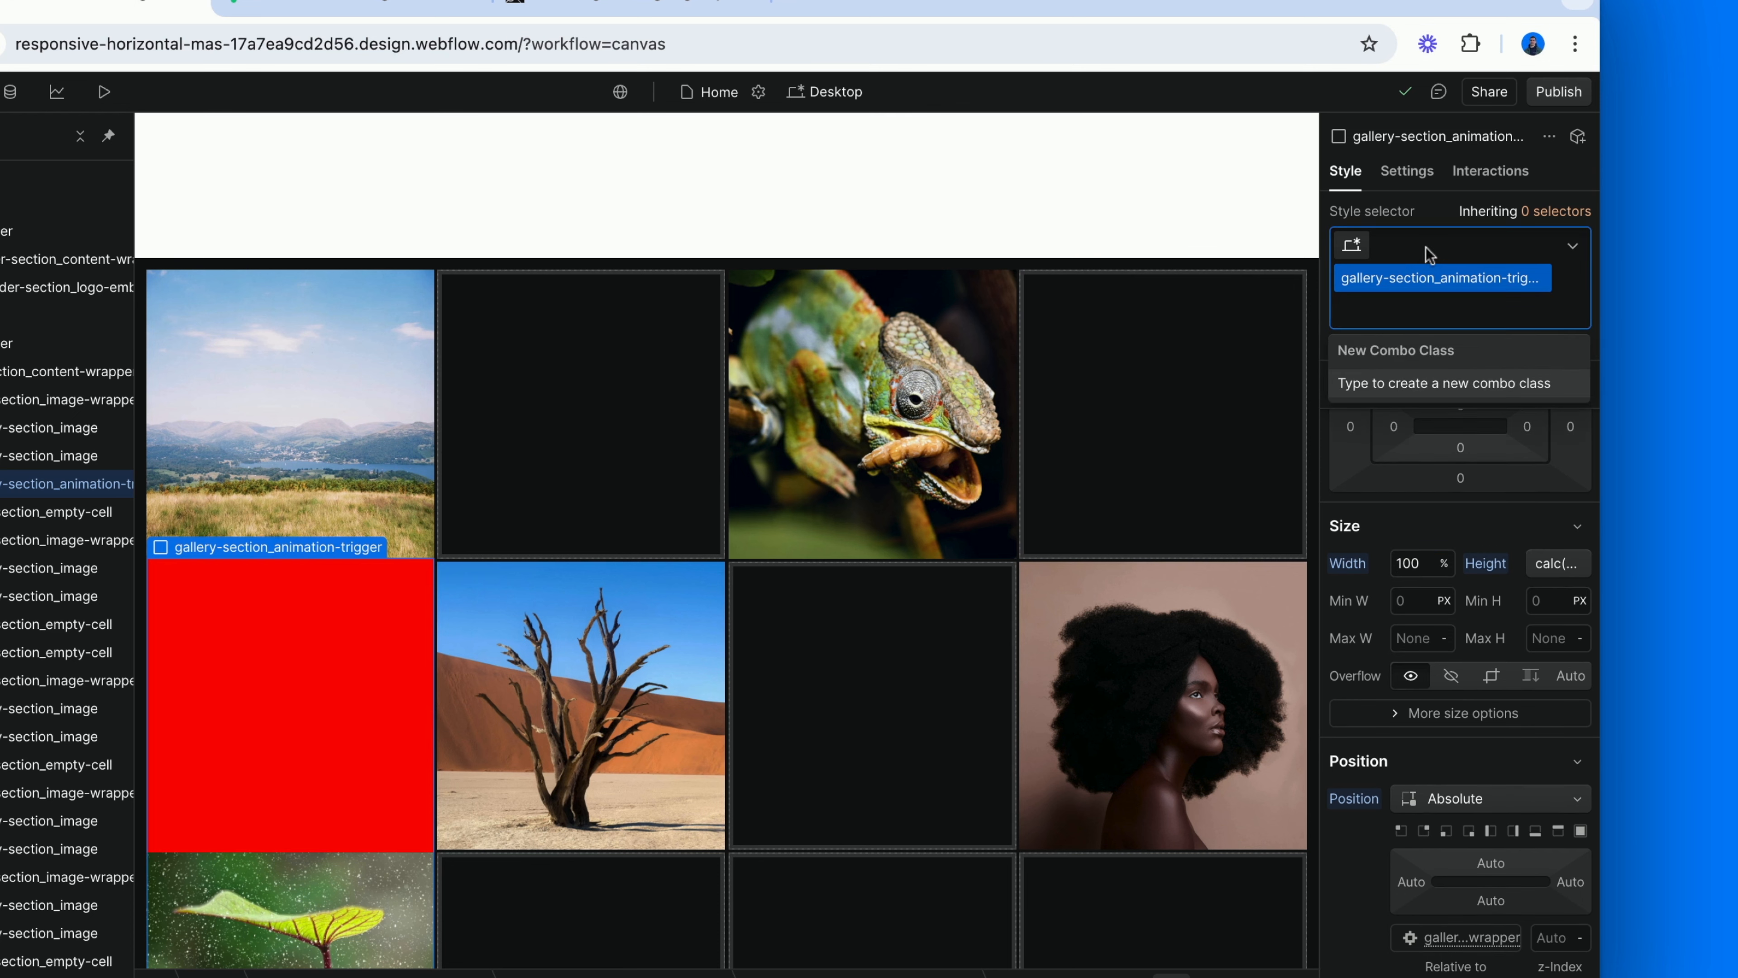
{"action": "type", "text": "cc-above"}
{"action": "key", "text": "Return"}
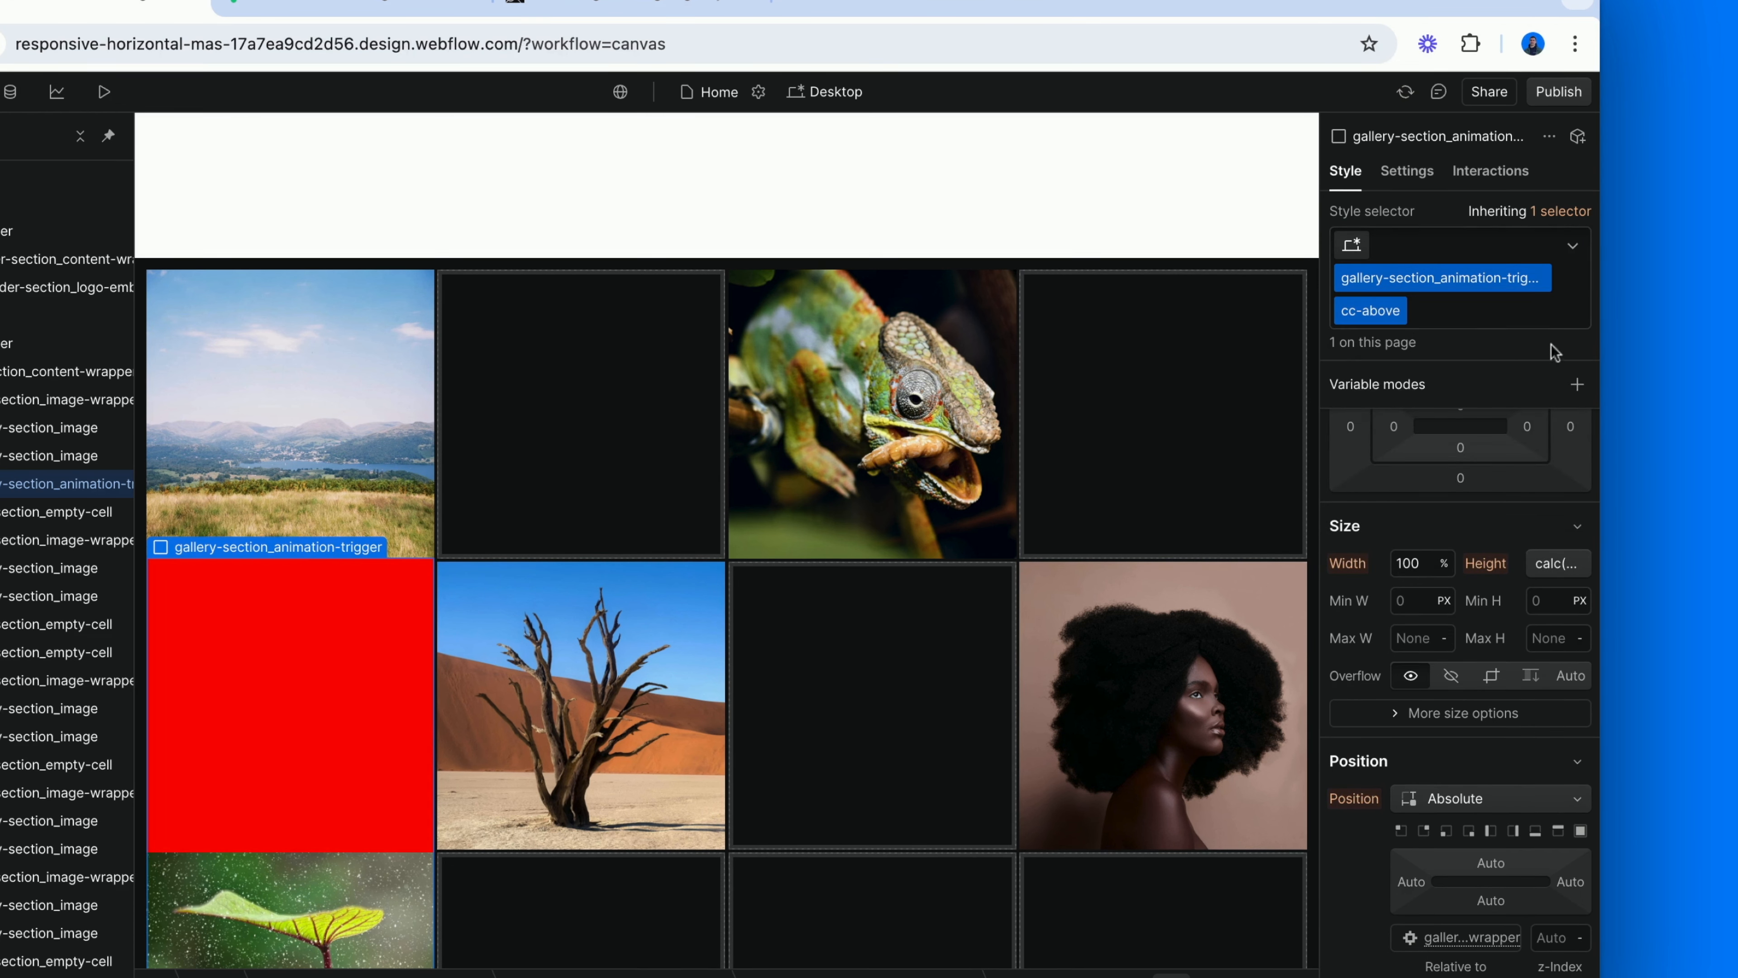
{"action": "scroll", "coordinate": [1518, 603], "scroll_direction": "down", "scroll_amount": 3}
{"action": "left_click", "coordinate": [1535, 713]}
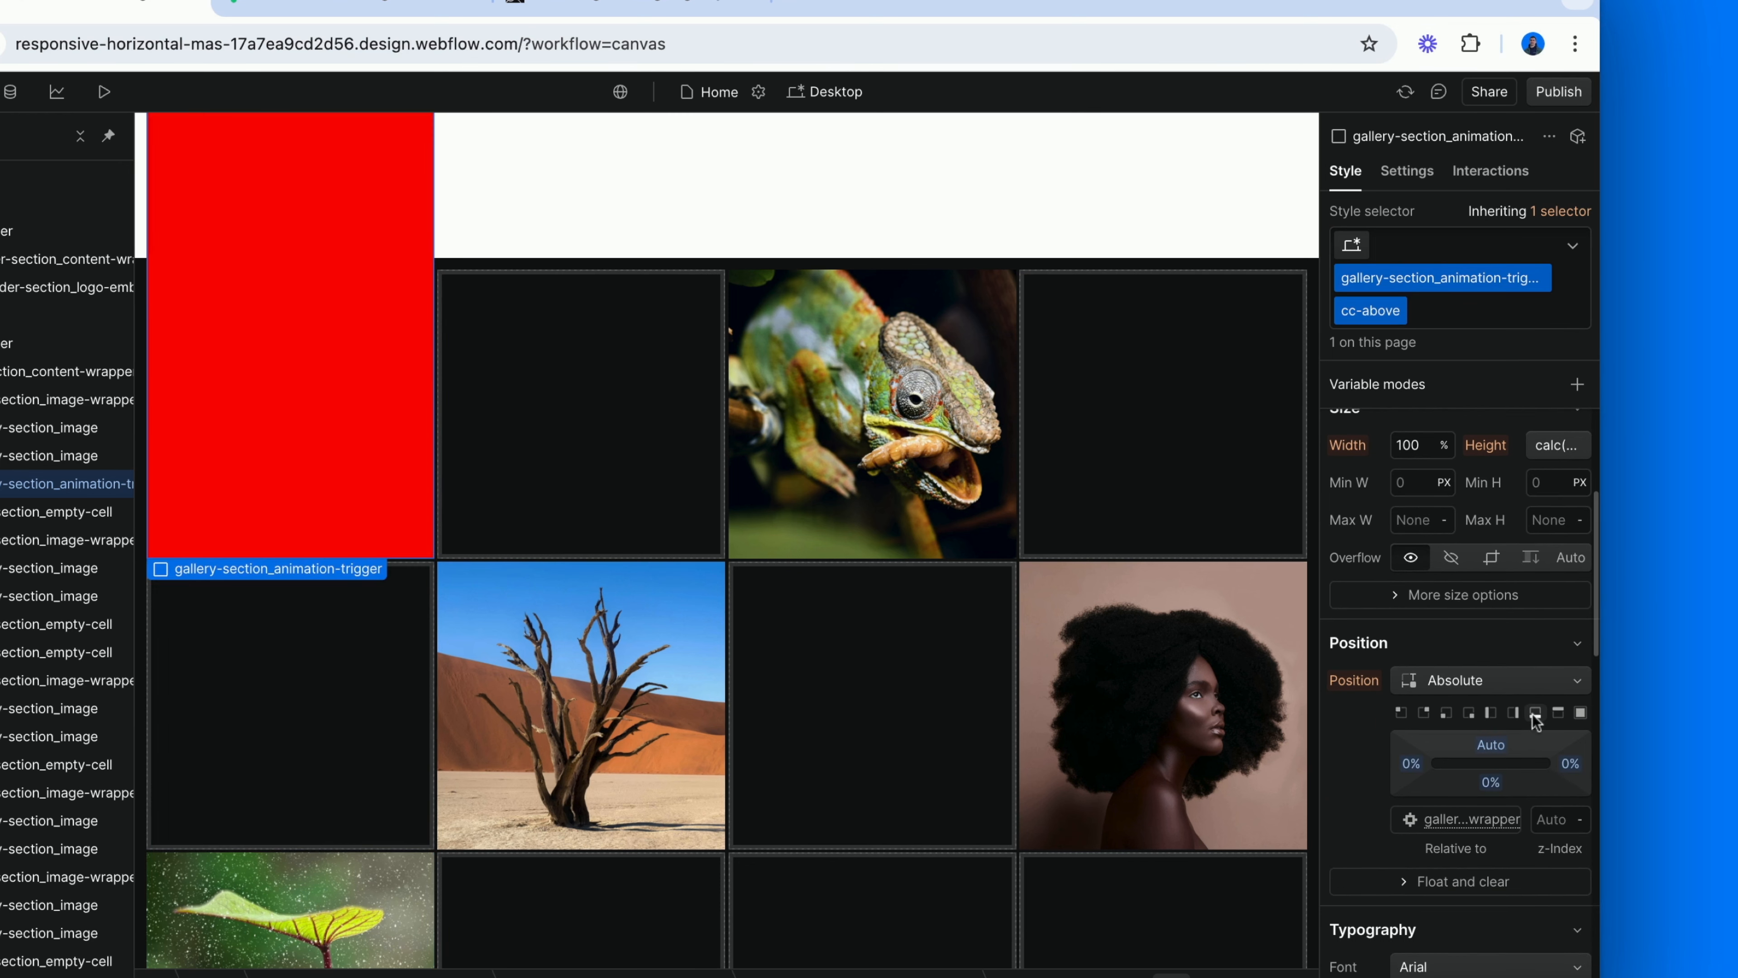
Set the cc-above trigger's bottom offset to 100% so that it sits directly above the image.
{"action": "scroll", "coordinate": [1174, 671], "scroll_direction": "up", "scroll_amount": 3}
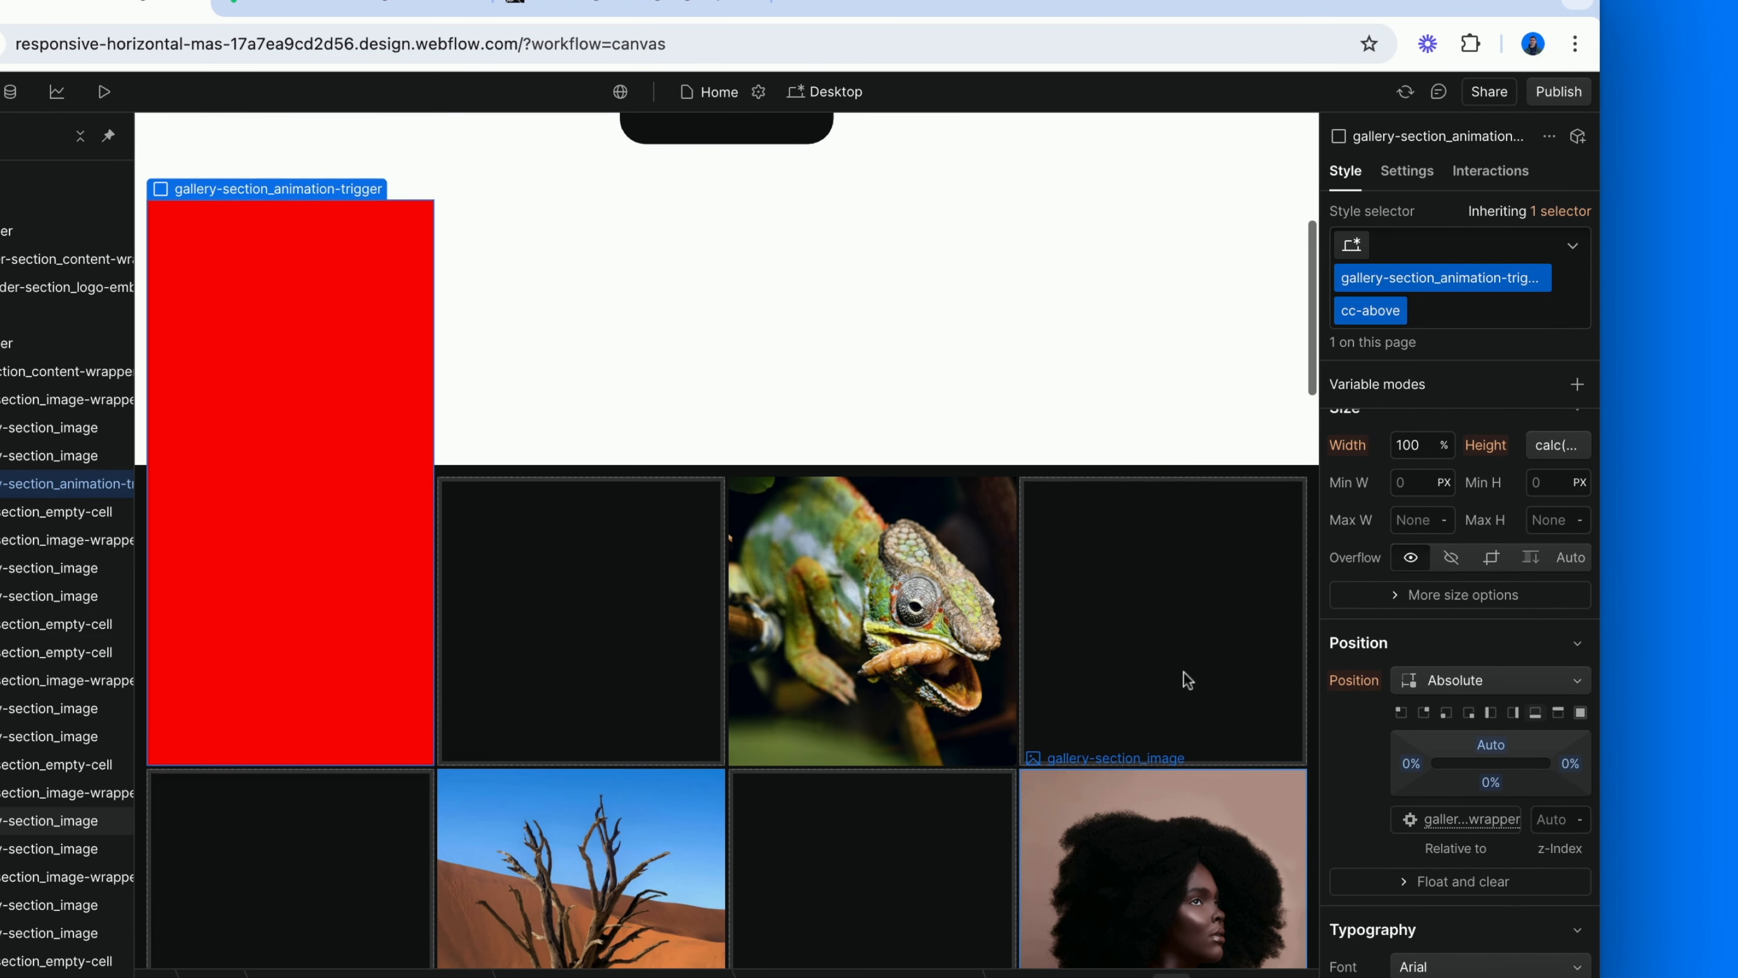
{"action": "left_click", "coordinate": [1496, 782]}
{"action": "type", "text": "100"}
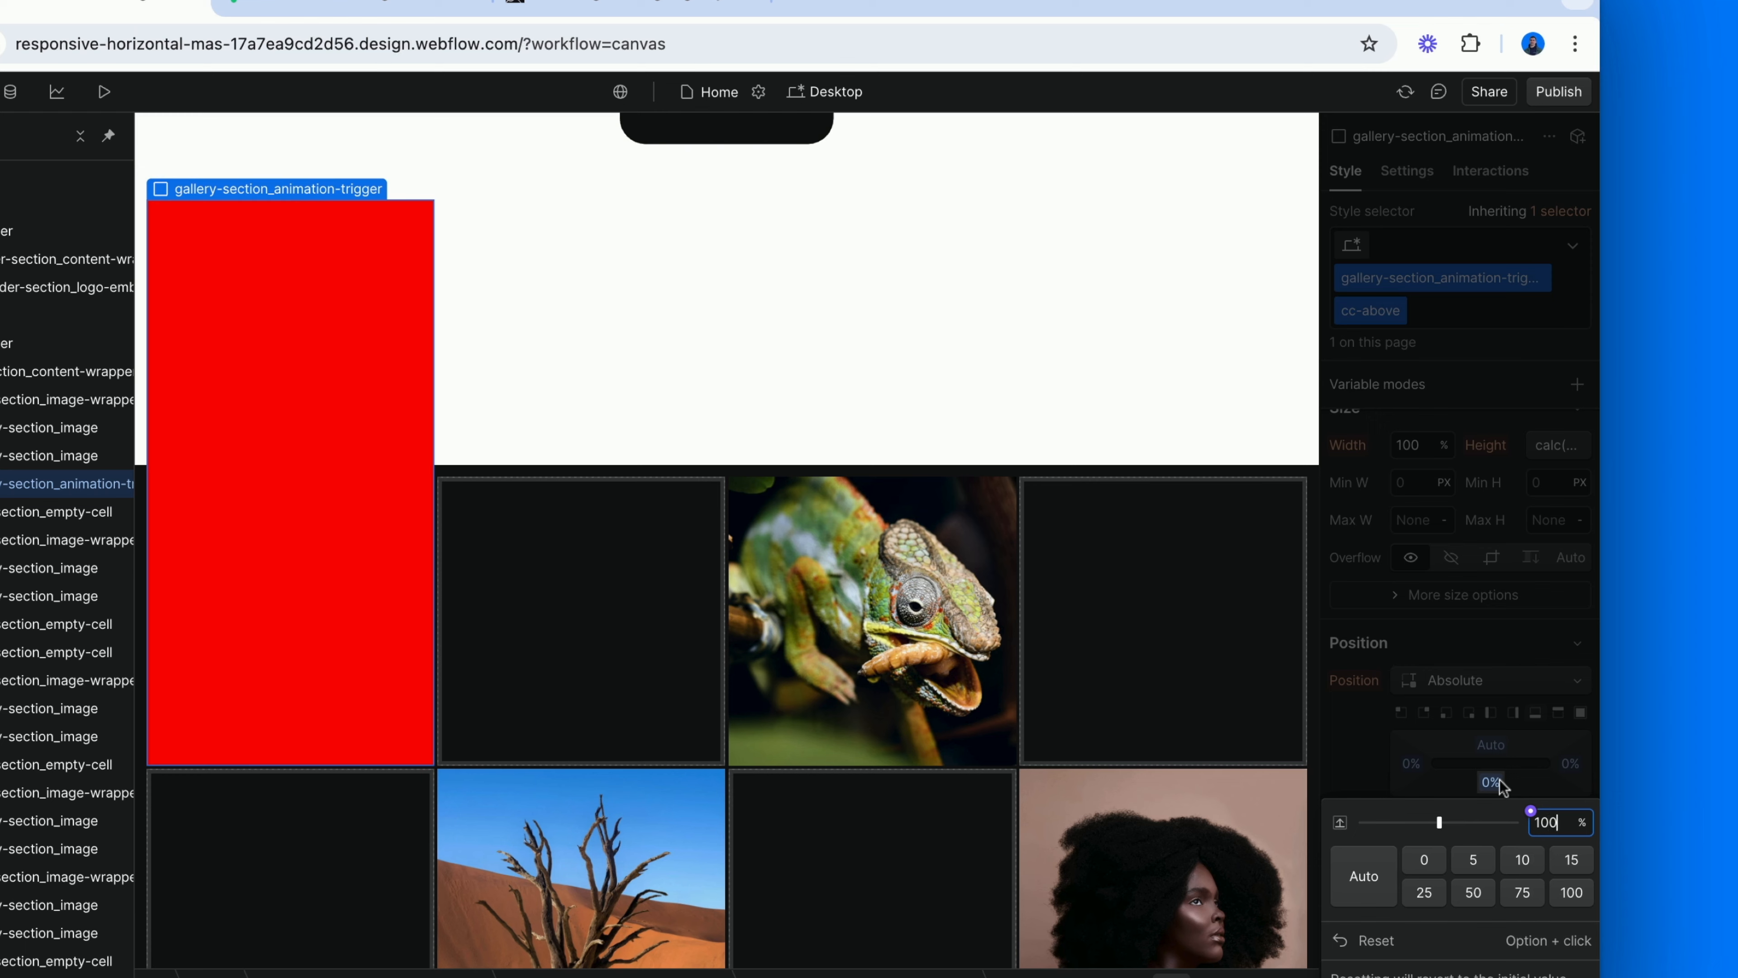
{"action": "key", "text": "Return"}
{"action": "scroll", "coordinate": [912, 622], "scroll_direction": "up", "scroll_amount": 2}
{"action": "scroll", "coordinate": [912, 623], "scroll_direction": "up", "scroll_amount": 2}
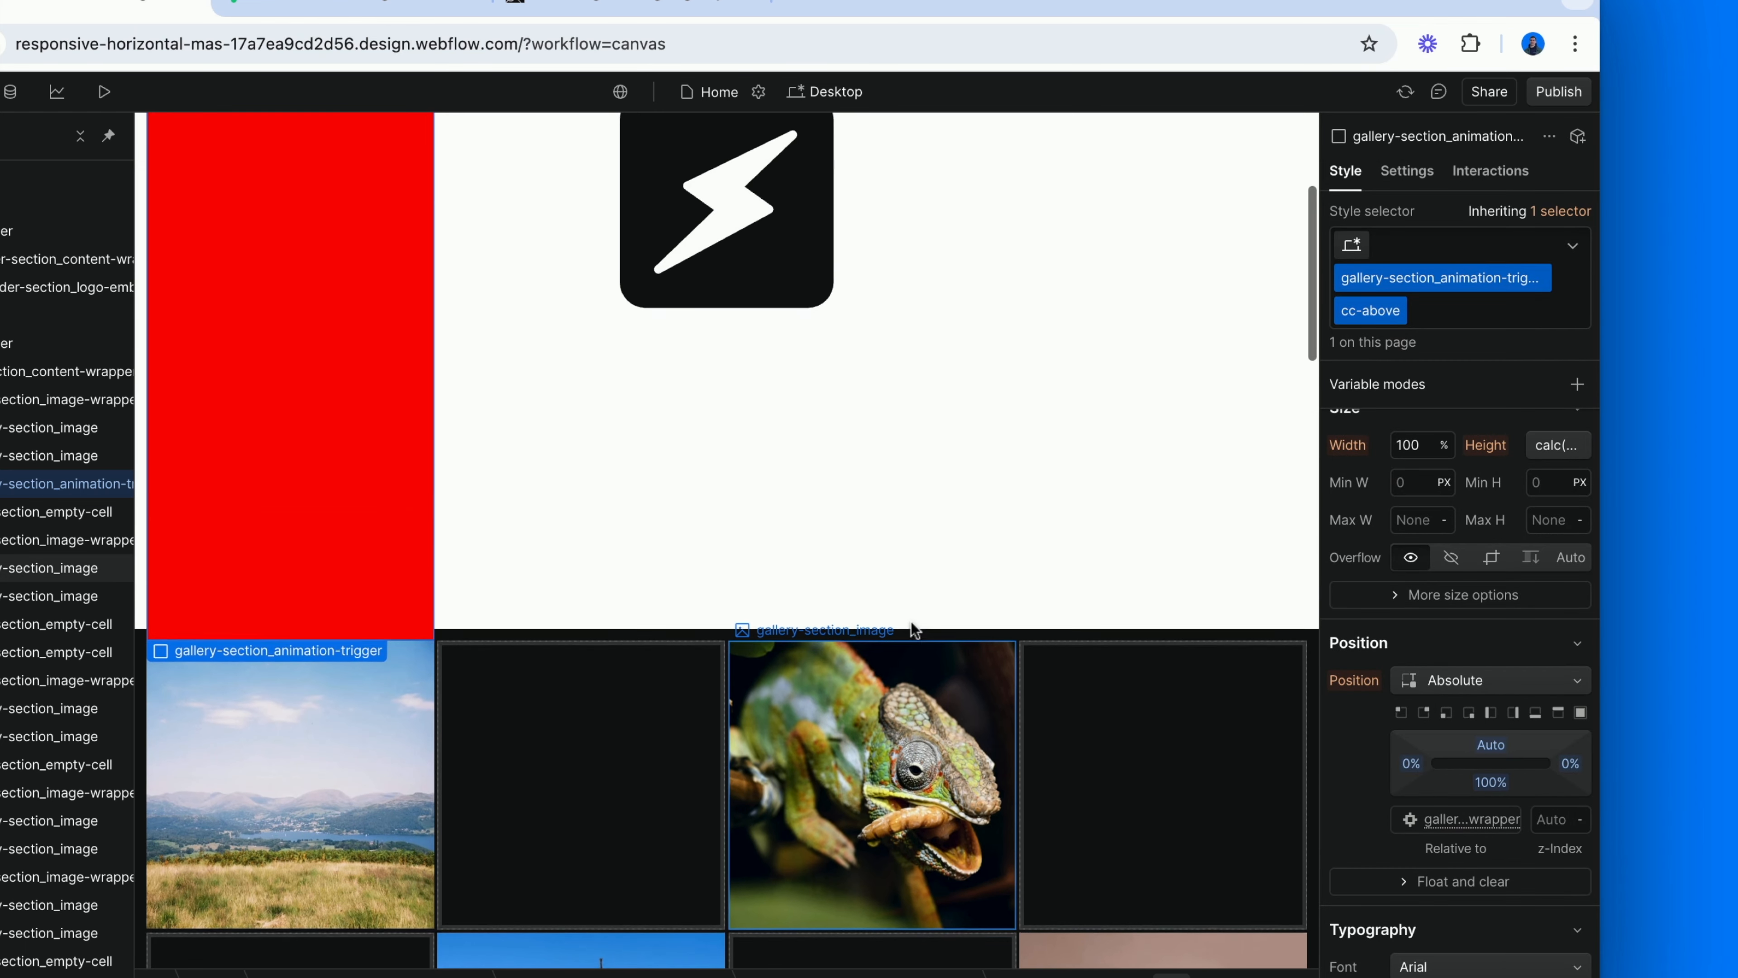
{"action": "scroll", "coordinate": [873, 821], "scroll_direction": "down", "scroll_amount": 1}
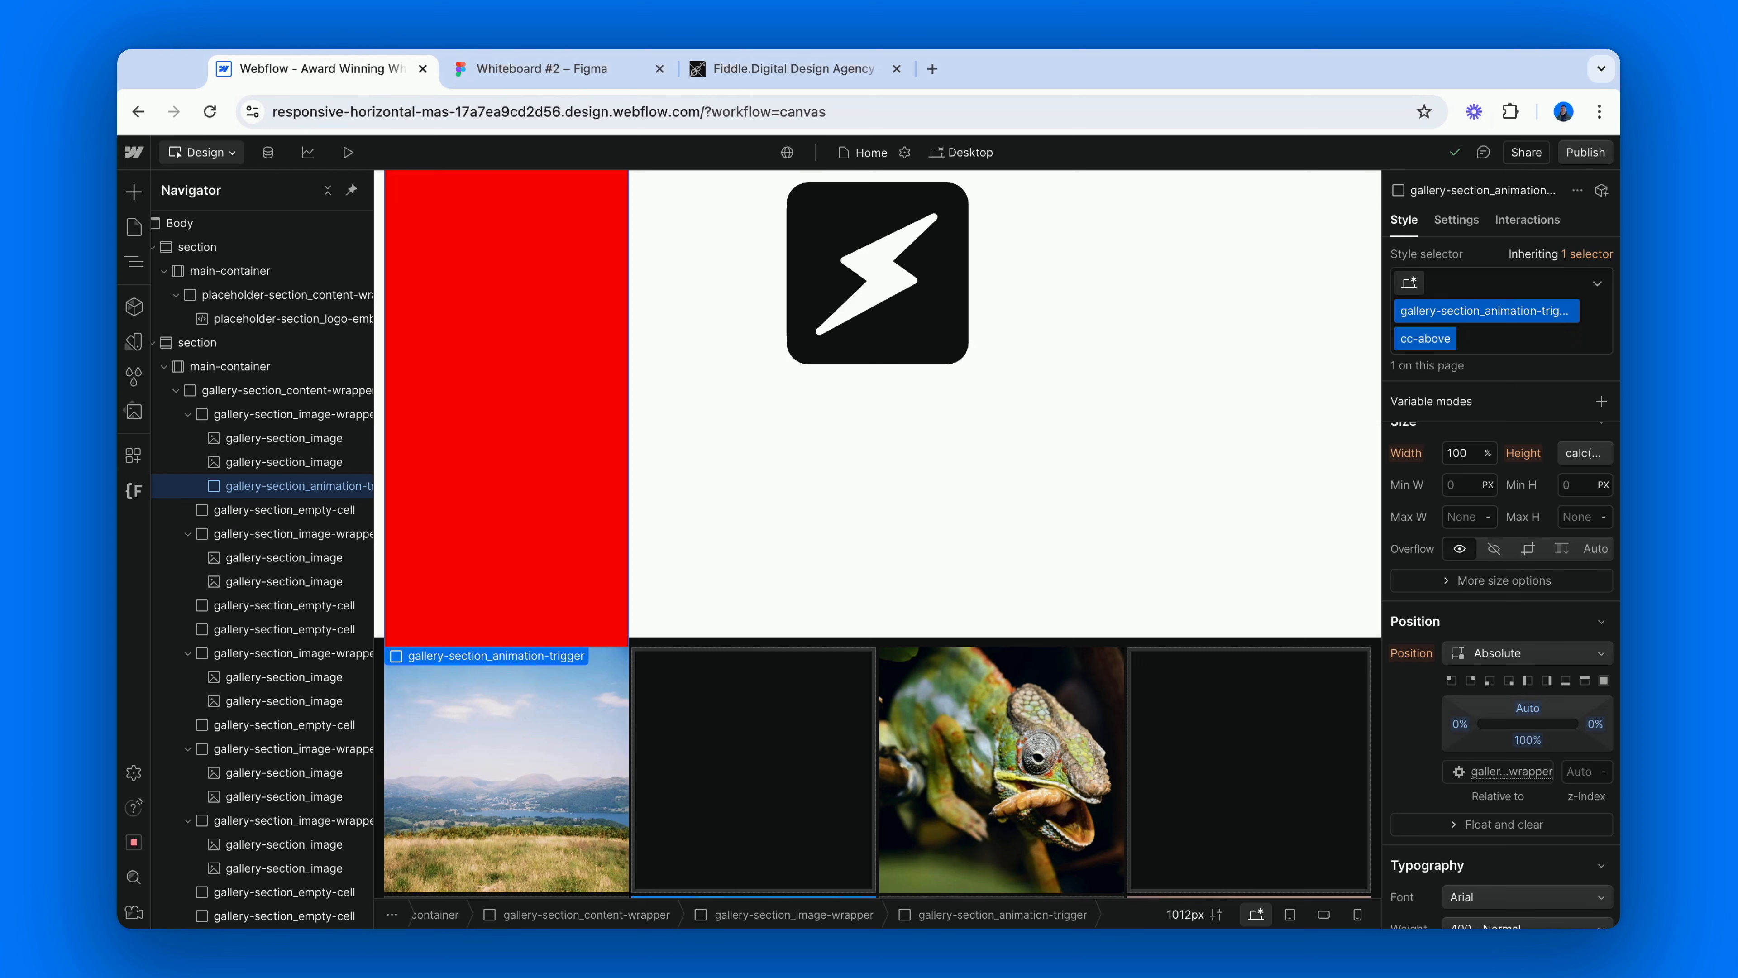
Switch to the Whiteboard #2 file in Figma and slide Group 1 up to about Y -234, returning it to Y 0.
{"action": "left_click", "coordinate": [576, 67]}
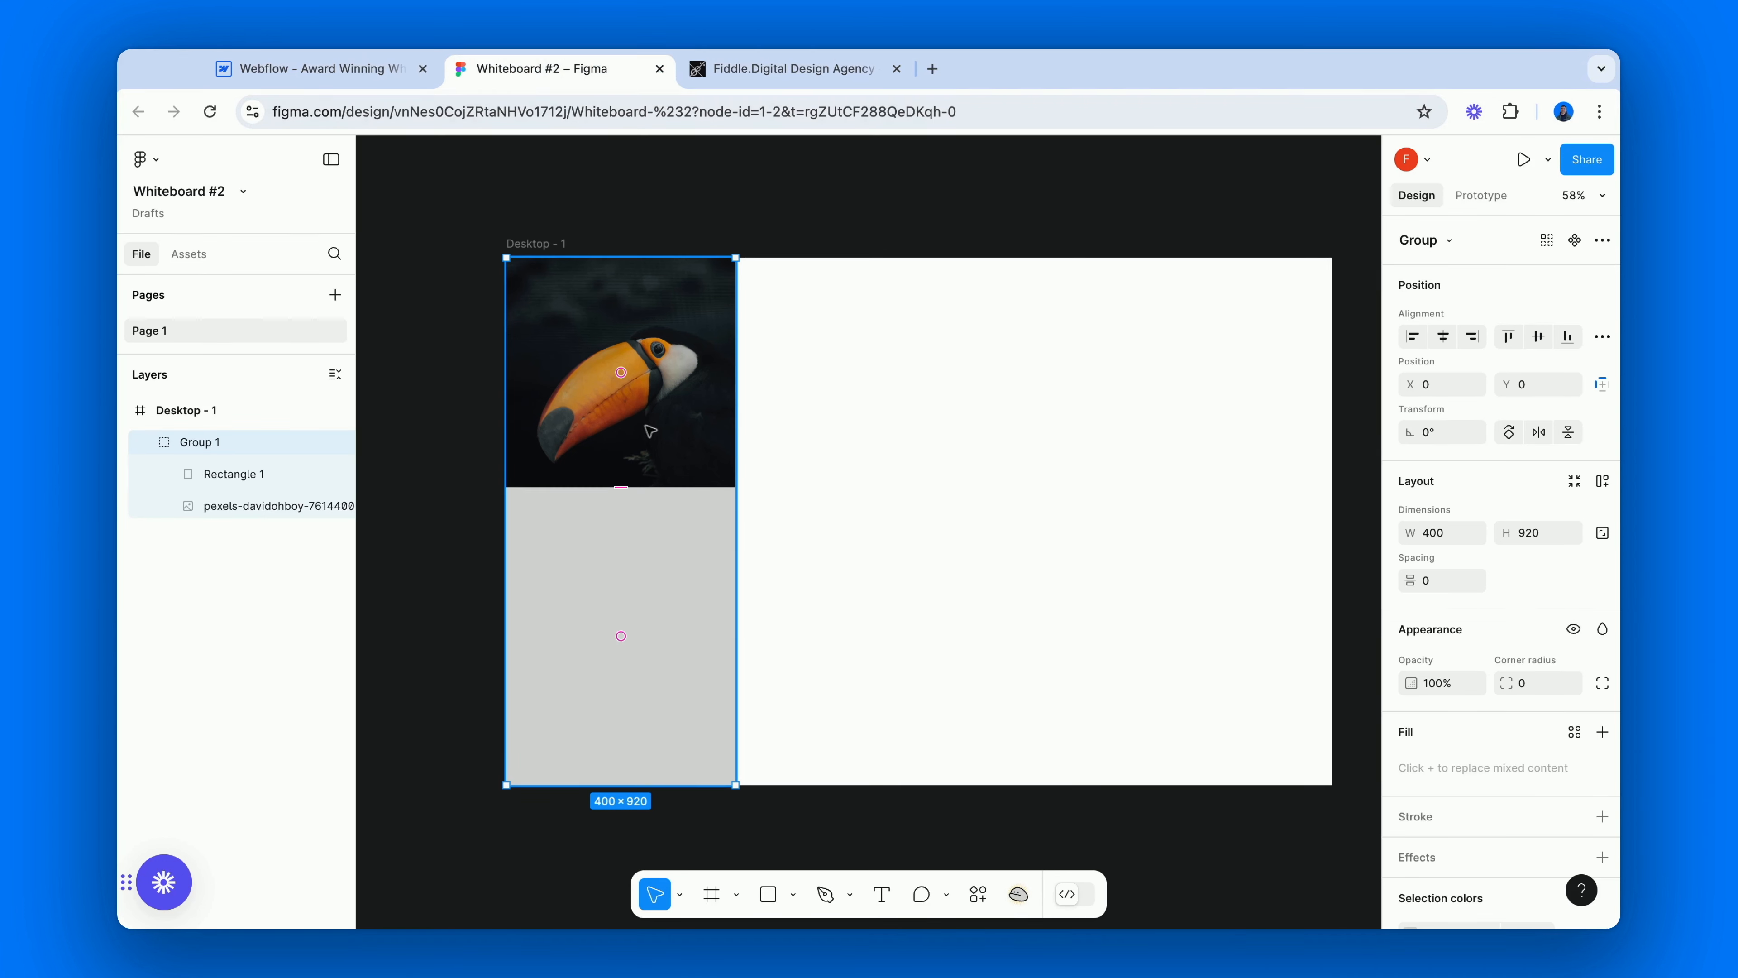
{"action": "left_click_drag", "start_coordinate": [651, 430], "coordinate": [650, 296]}
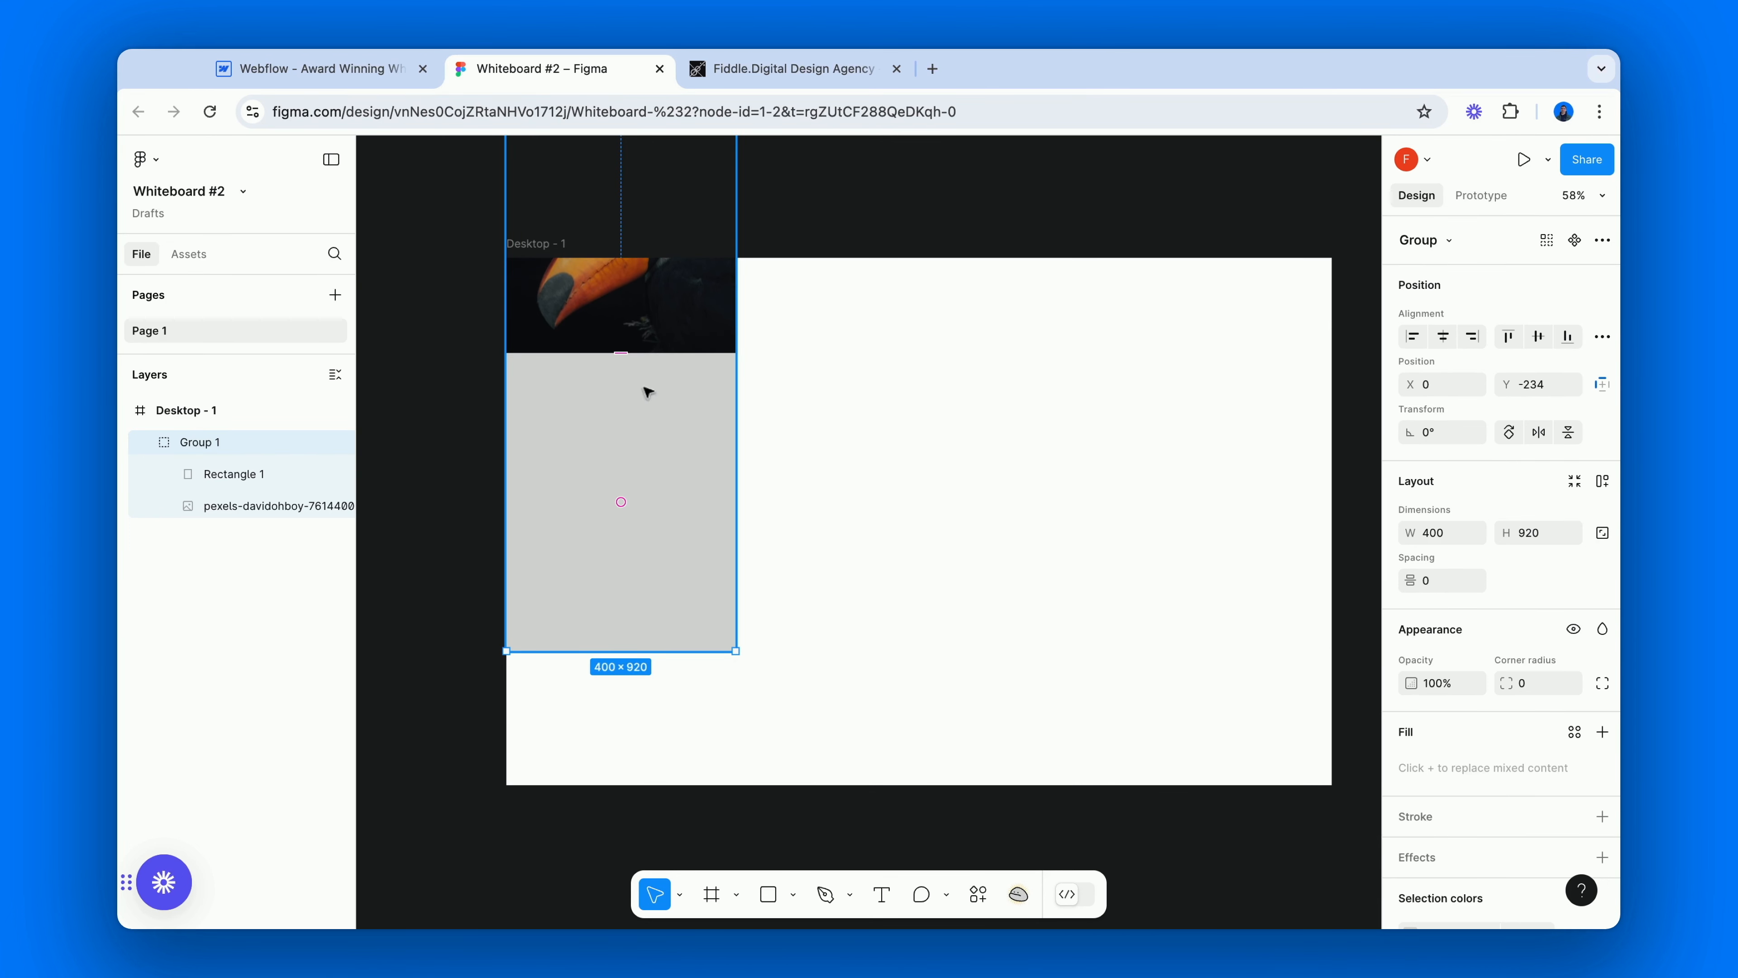
{"action": "left_click_drag", "start_coordinate": [645, 457], "coordinate": [621, 637]}
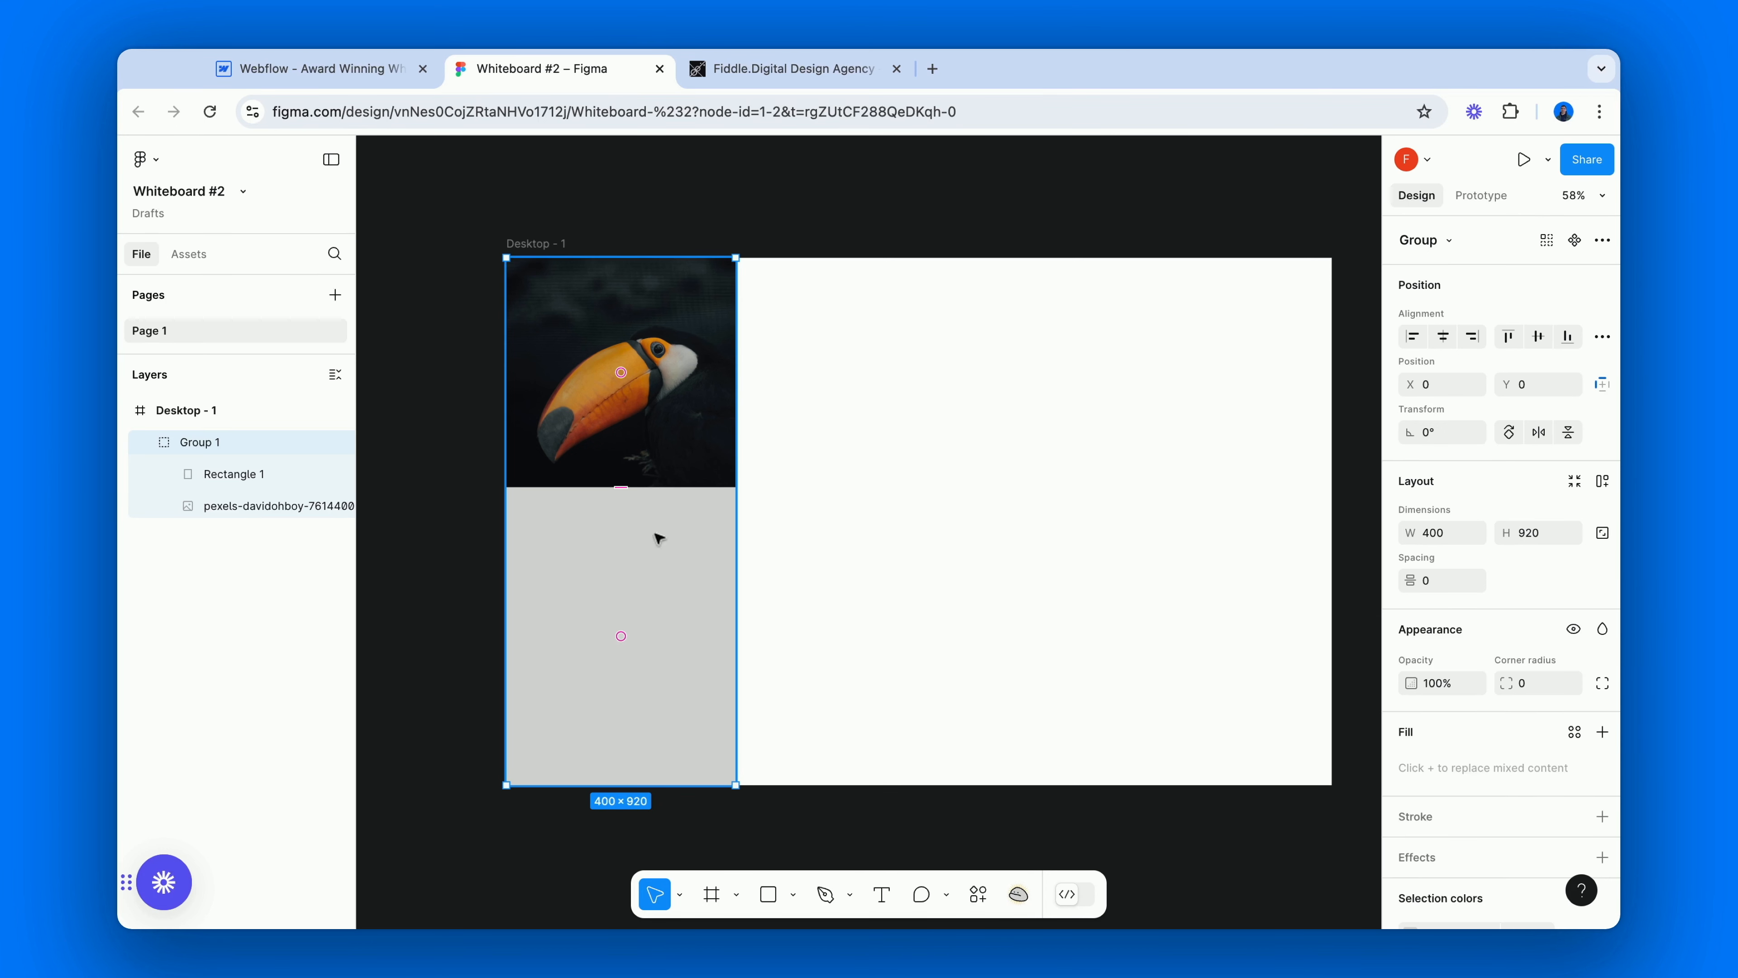
Move Group 1 gradually up in the Desktop - 1 frame to Y -401, past the frame's upper edge.
{"action": "key", "text": "shift+Up"}
{"action": "key", "text": "shift+Up"}
{"action": "key", "text": "shift+Up"}
{"action": "key", "text": "shift+Up"}
{"action": "key", "text": "shift+Up"}
{"action": "key", "text": "shift+Up"}
{"action": "key", "text": "shift+Up"}
{"action": "key", "text": "shift+Up"}
{"action": "key", "text": "shift+Up"}
{"action": "key", "text": "shift+Up"}
{"action": "key", "text": "shift+Up"}
{"action": "key", "text": "shift+Up"}
{"action": "key", "text": "shift+Up"}
{"action": "key", "text": "shift+Up"}
{"action": "key", "text": "shift+Up"}
{"action": "key", "text": "shift+Up"}
{"action": "key", "text": "shift+Up"}
{"action": "key", "text": "shift+Up"}
{"action": "key", "text": "shift+Up"}
{"action": "key", "text": "shift+Up"}
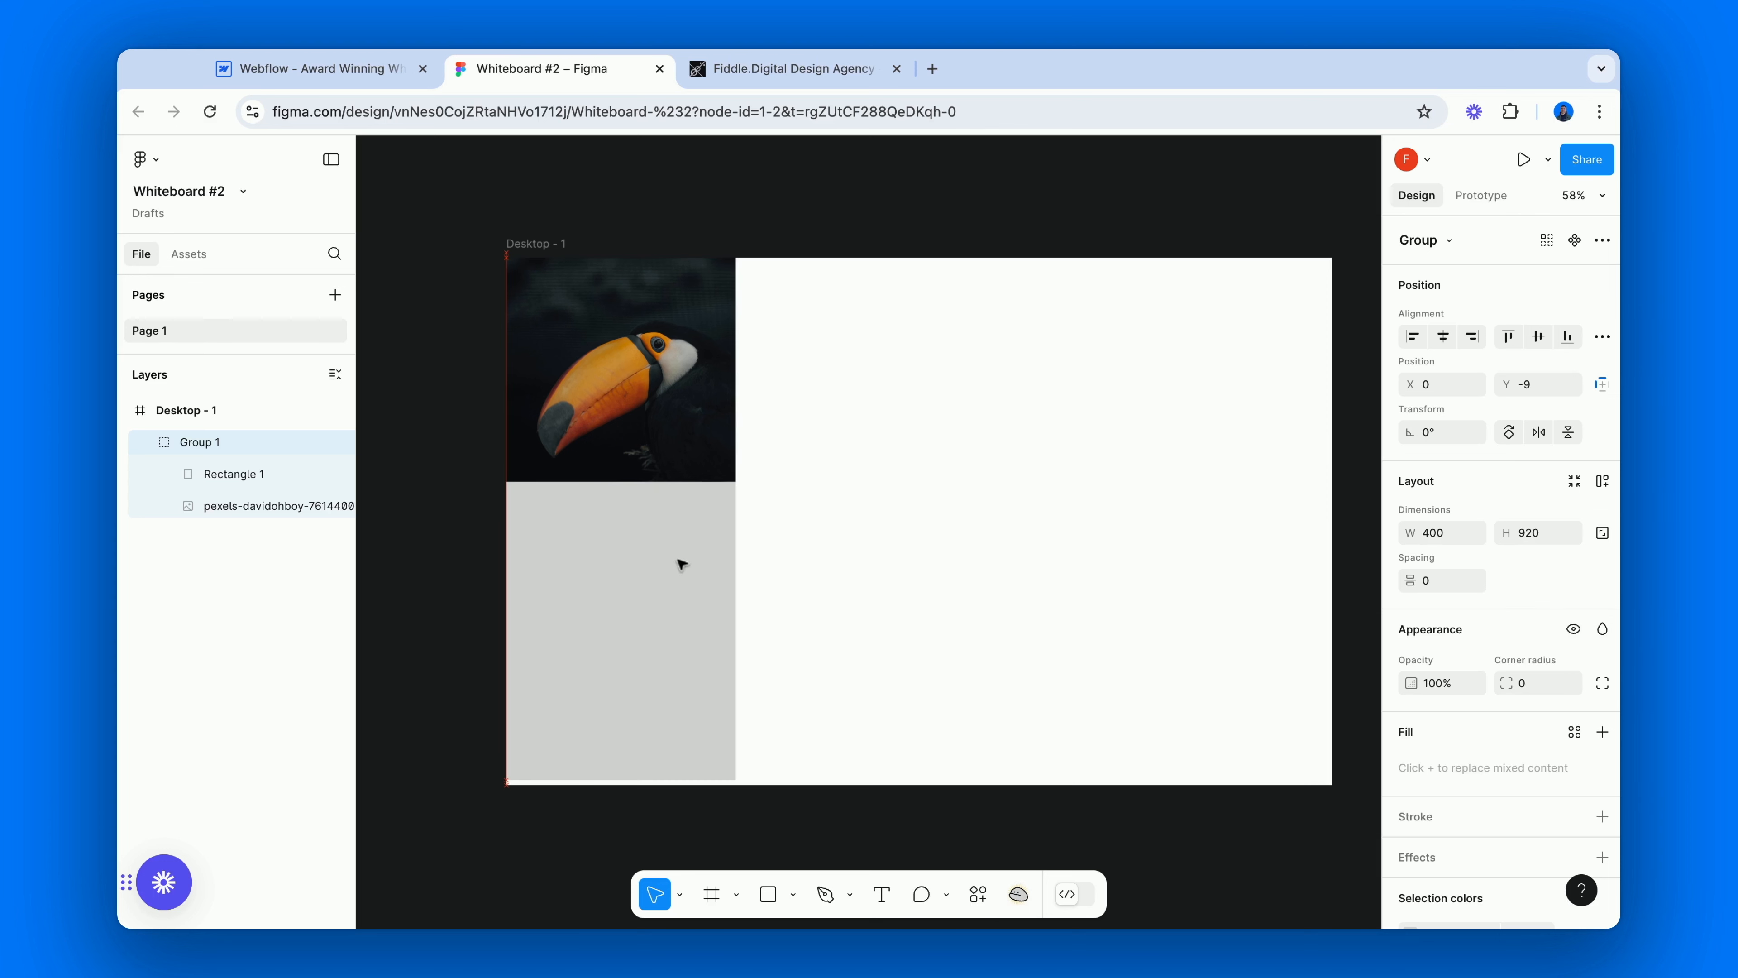
{"action": "key", "text": "shift+Up"}
{"action": "key", "text": "shift+Up"}
{"action": "key", "text": "shift+Up"}
{"action": "key", "text": "shift+Up"}
{"action": "key", "text": "shift+Up"}
{"action": "key", "text": "shift+Up"}
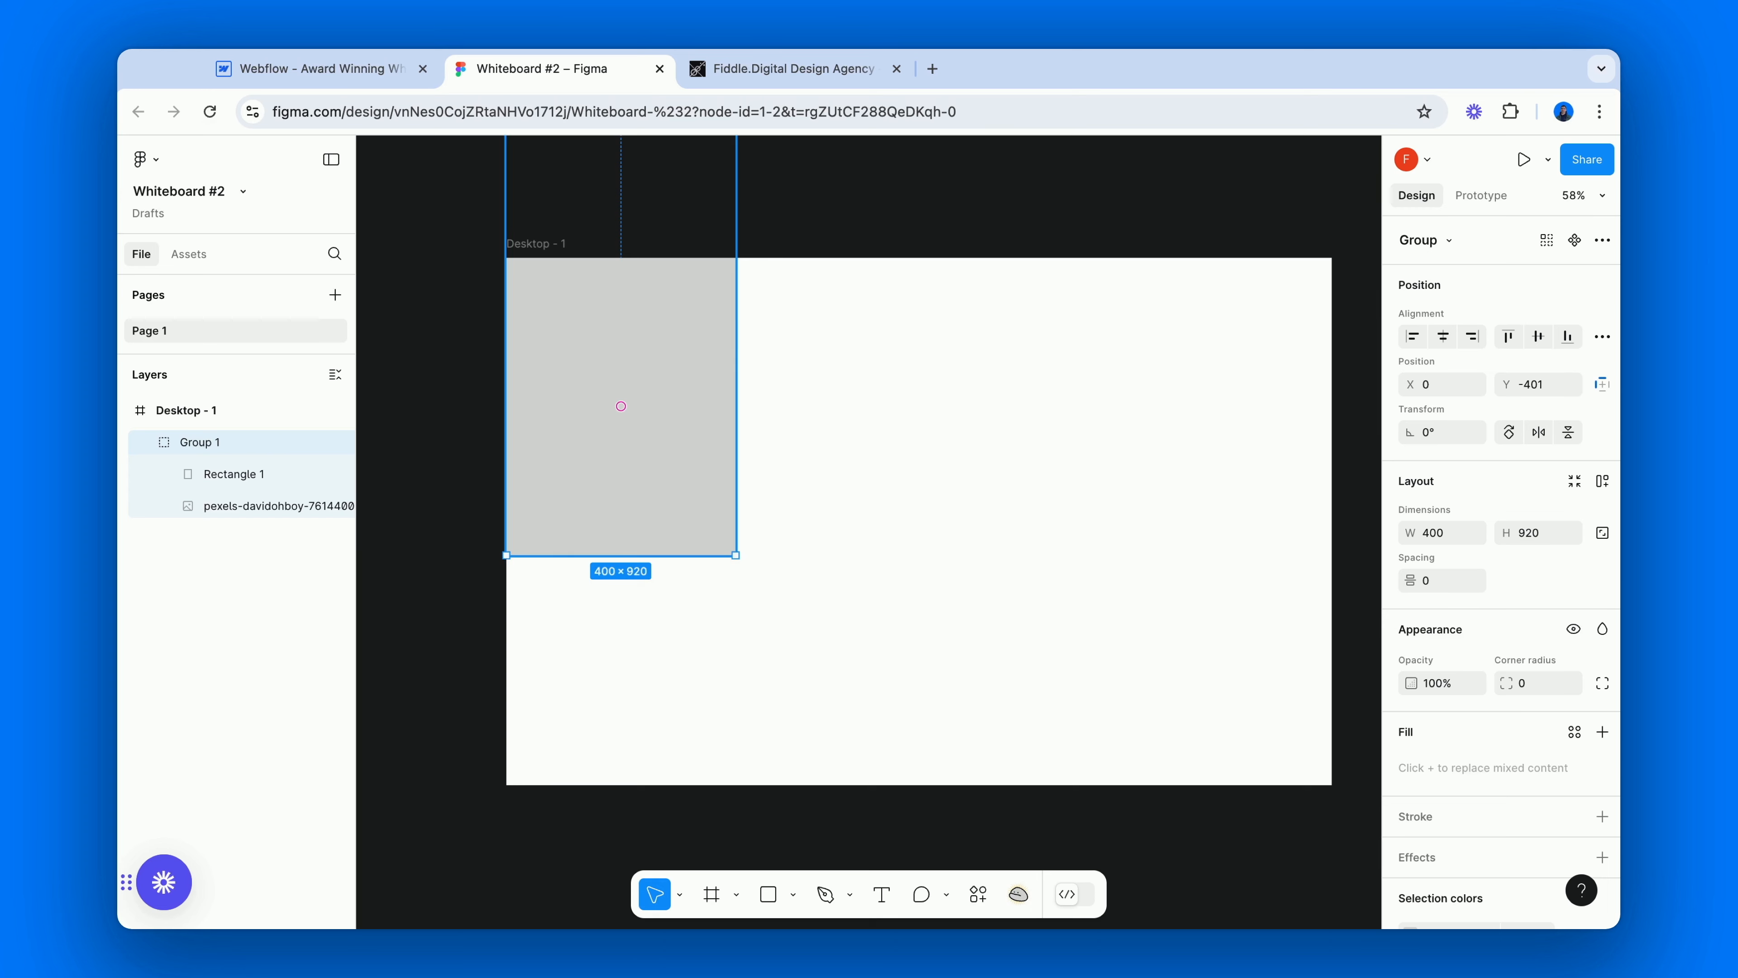
Switch back to Webflow, duplicate the cc-above animation trigger and give the copy a duplicated combo class renamed cc-below.
{"action": "key", "text": "ctrl+shift+Tab"}
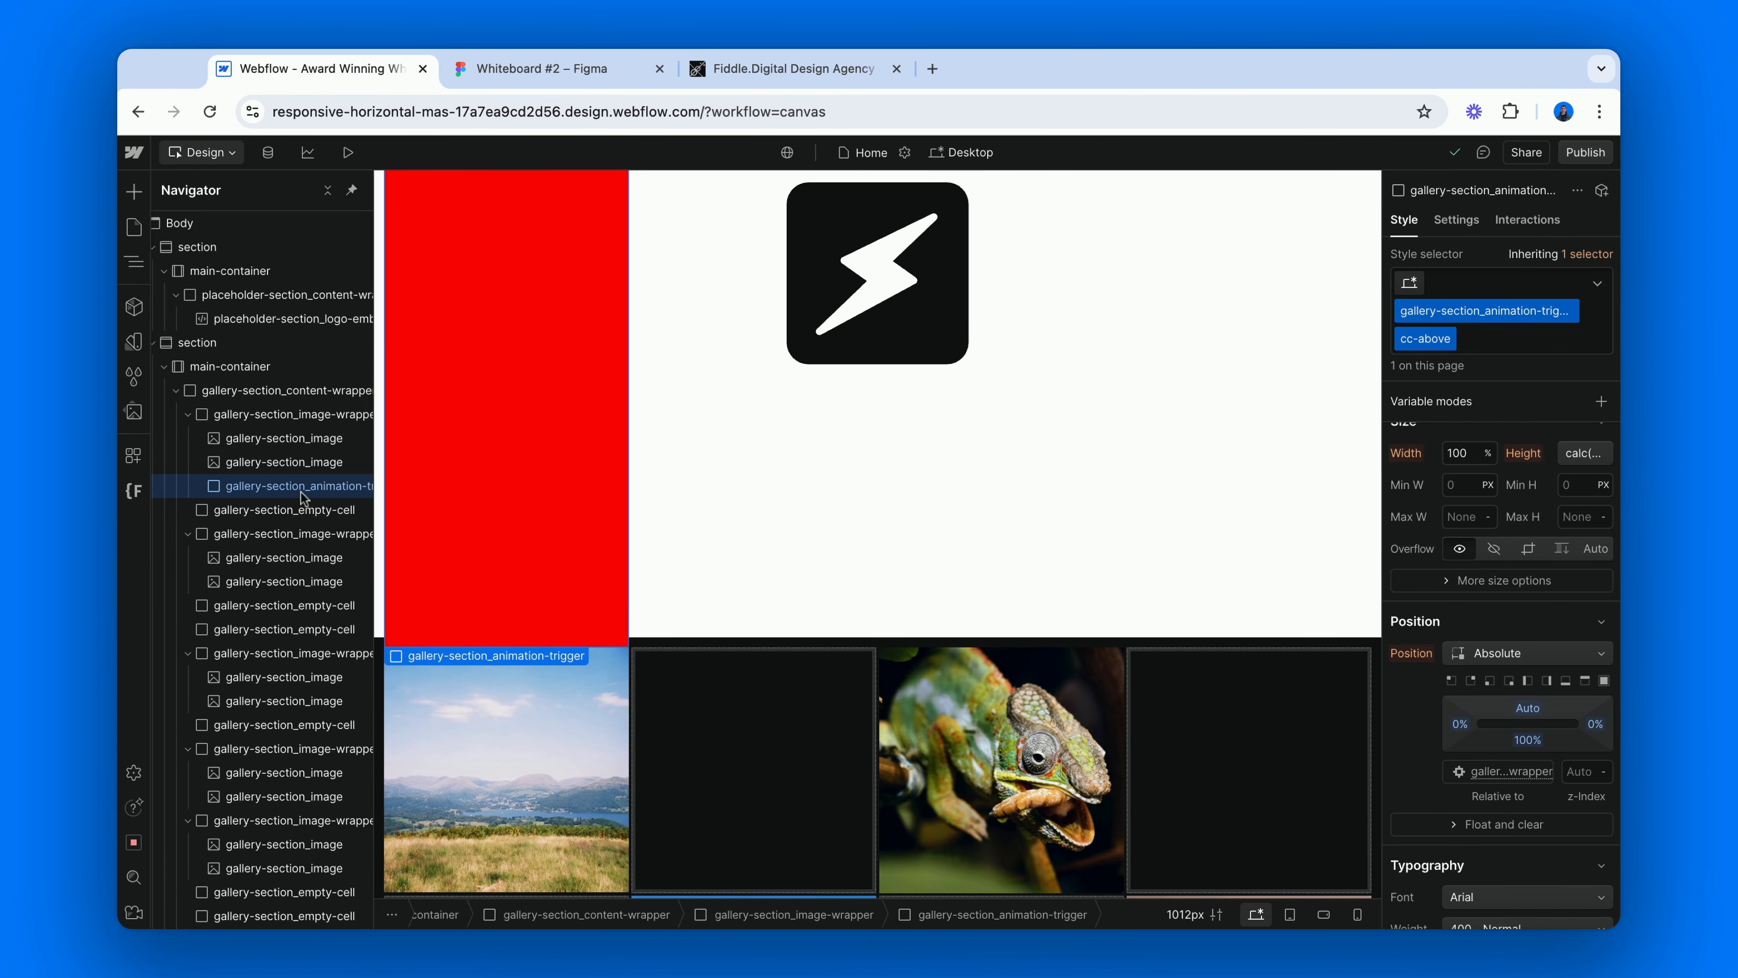
{"action": "key", "text": "super+d"}
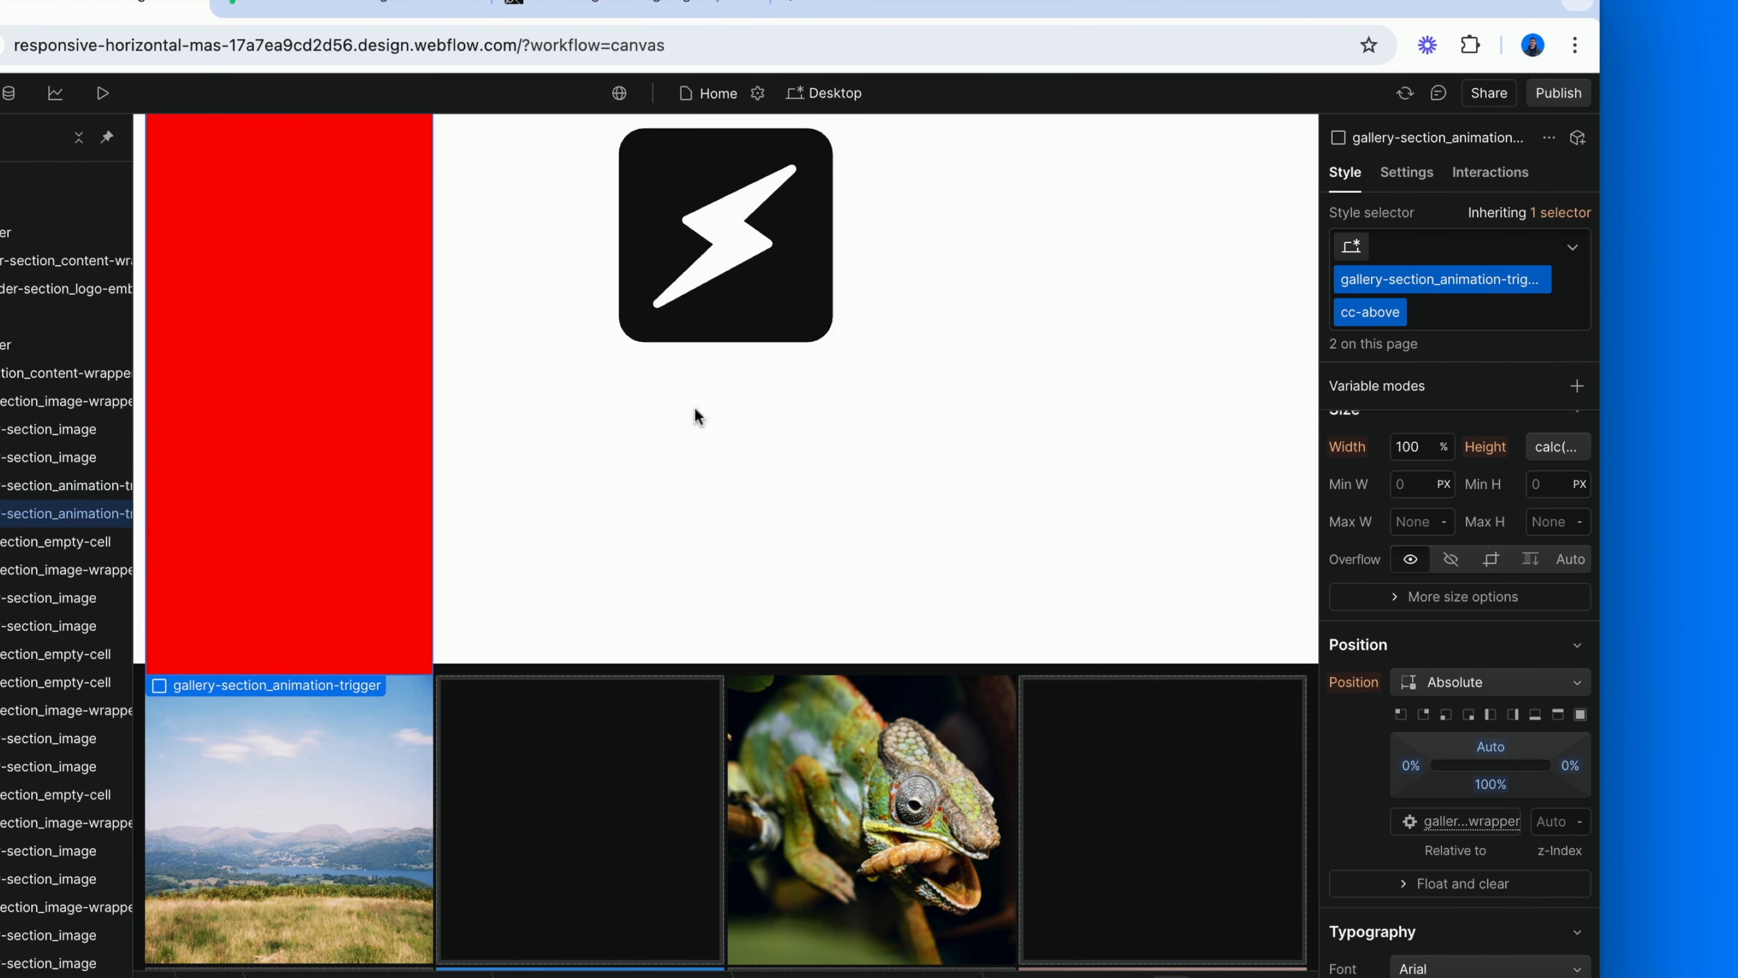
{"action": "left_click", "coordinate": [1399, 312]}
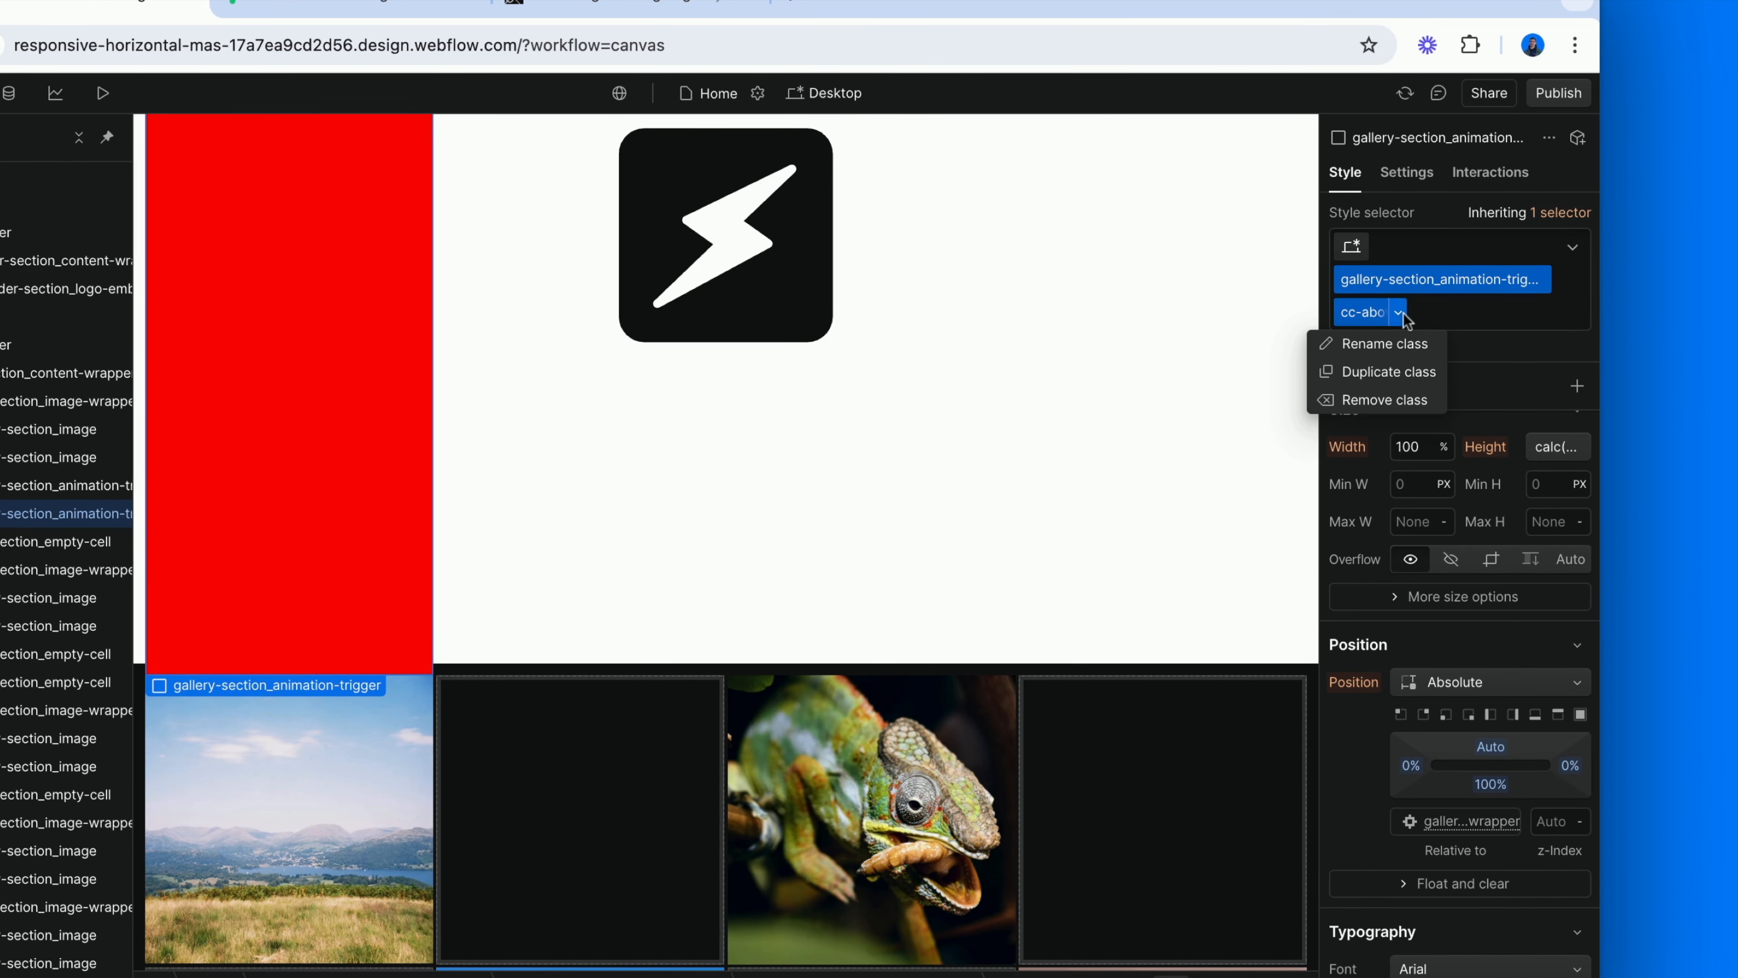
{"action": "left_click", "coordinate": [1389, 372]}
{"action": "key", "text": "BackSpace"}
{"action": "key", "text": "BackSpace"}
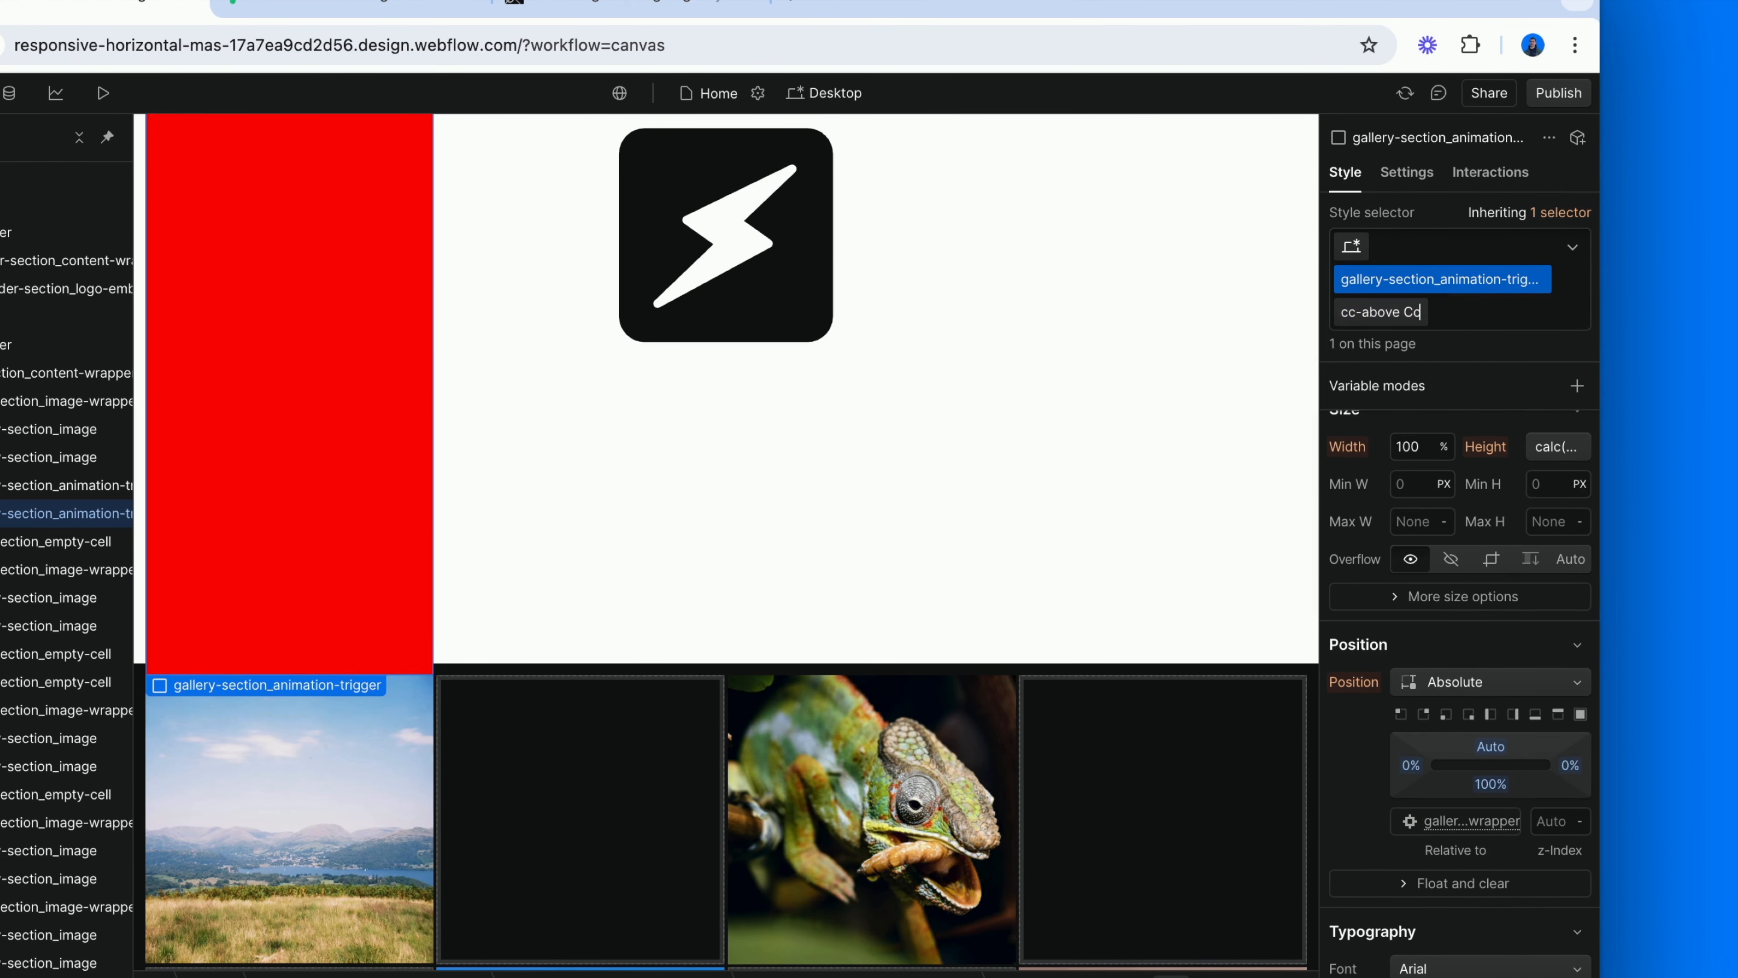
{"action": "key", "text": "BackSpace"}
{"action": "key", "text": "BackSpace"}
{"action": "key", "text": "BackSpace"}
{"action": "key", "text": "BackSpace"}
{"action": "key", "text": "BackSpace"}
{"action": "key", "text": "BackSpace"}
{"action": "type", "text": "-below"}
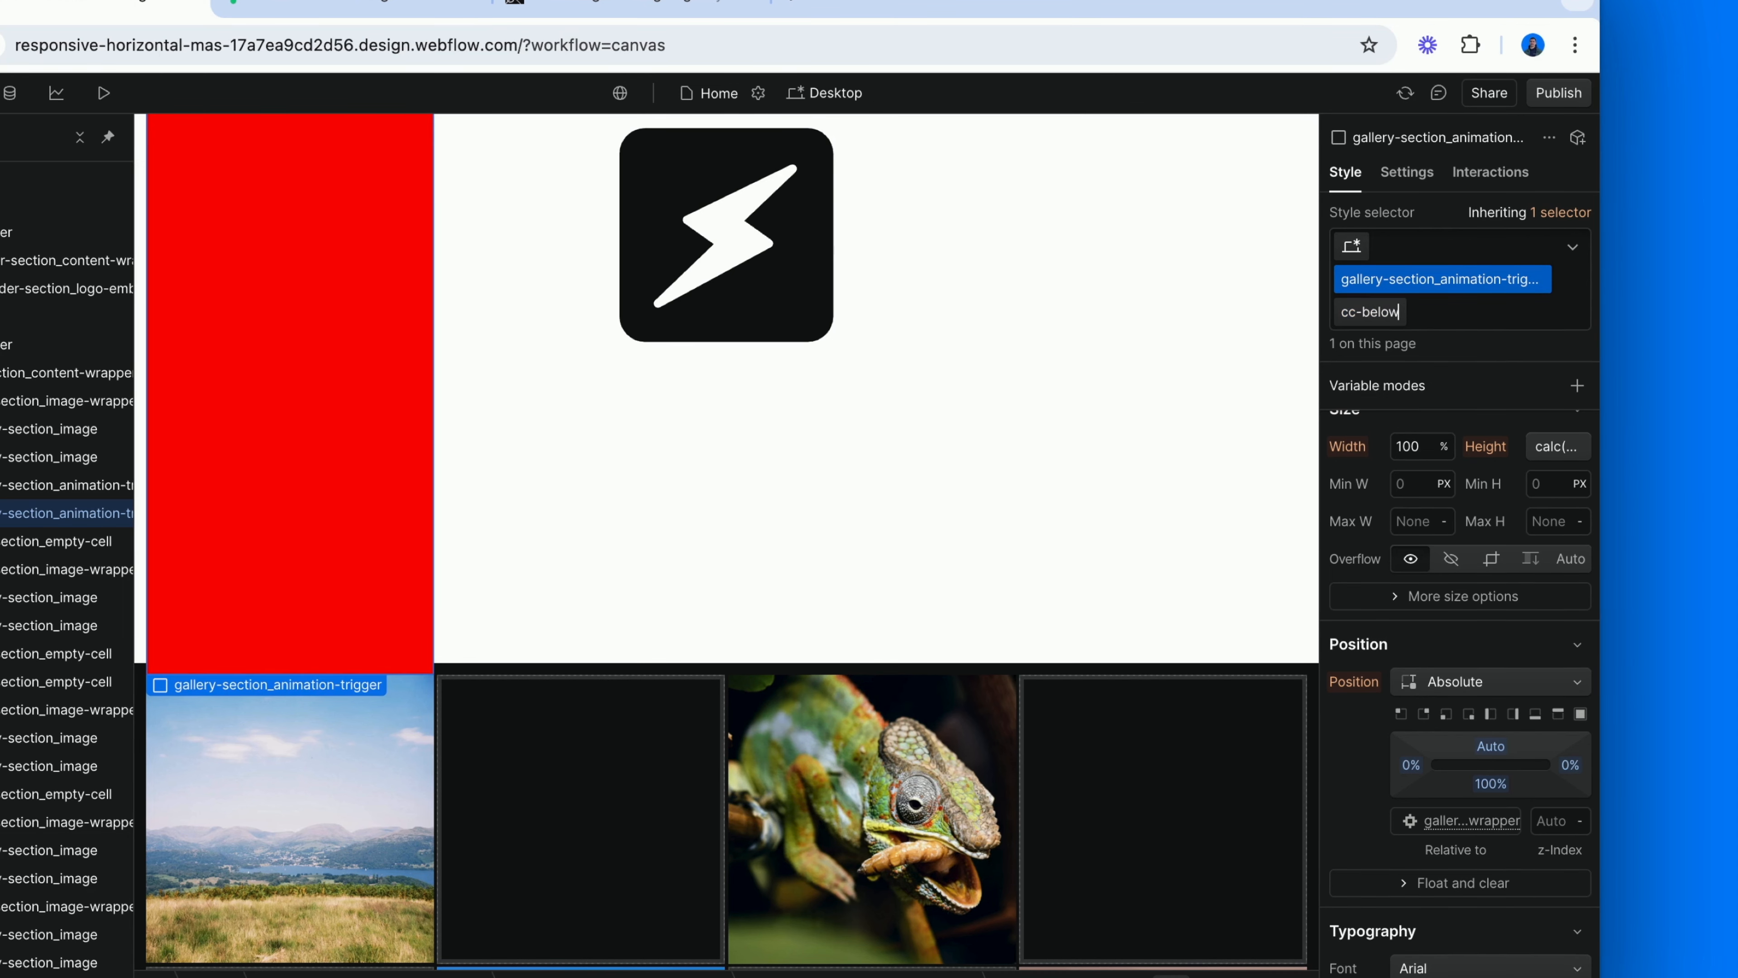
{"action": "key", "text": "Return"}
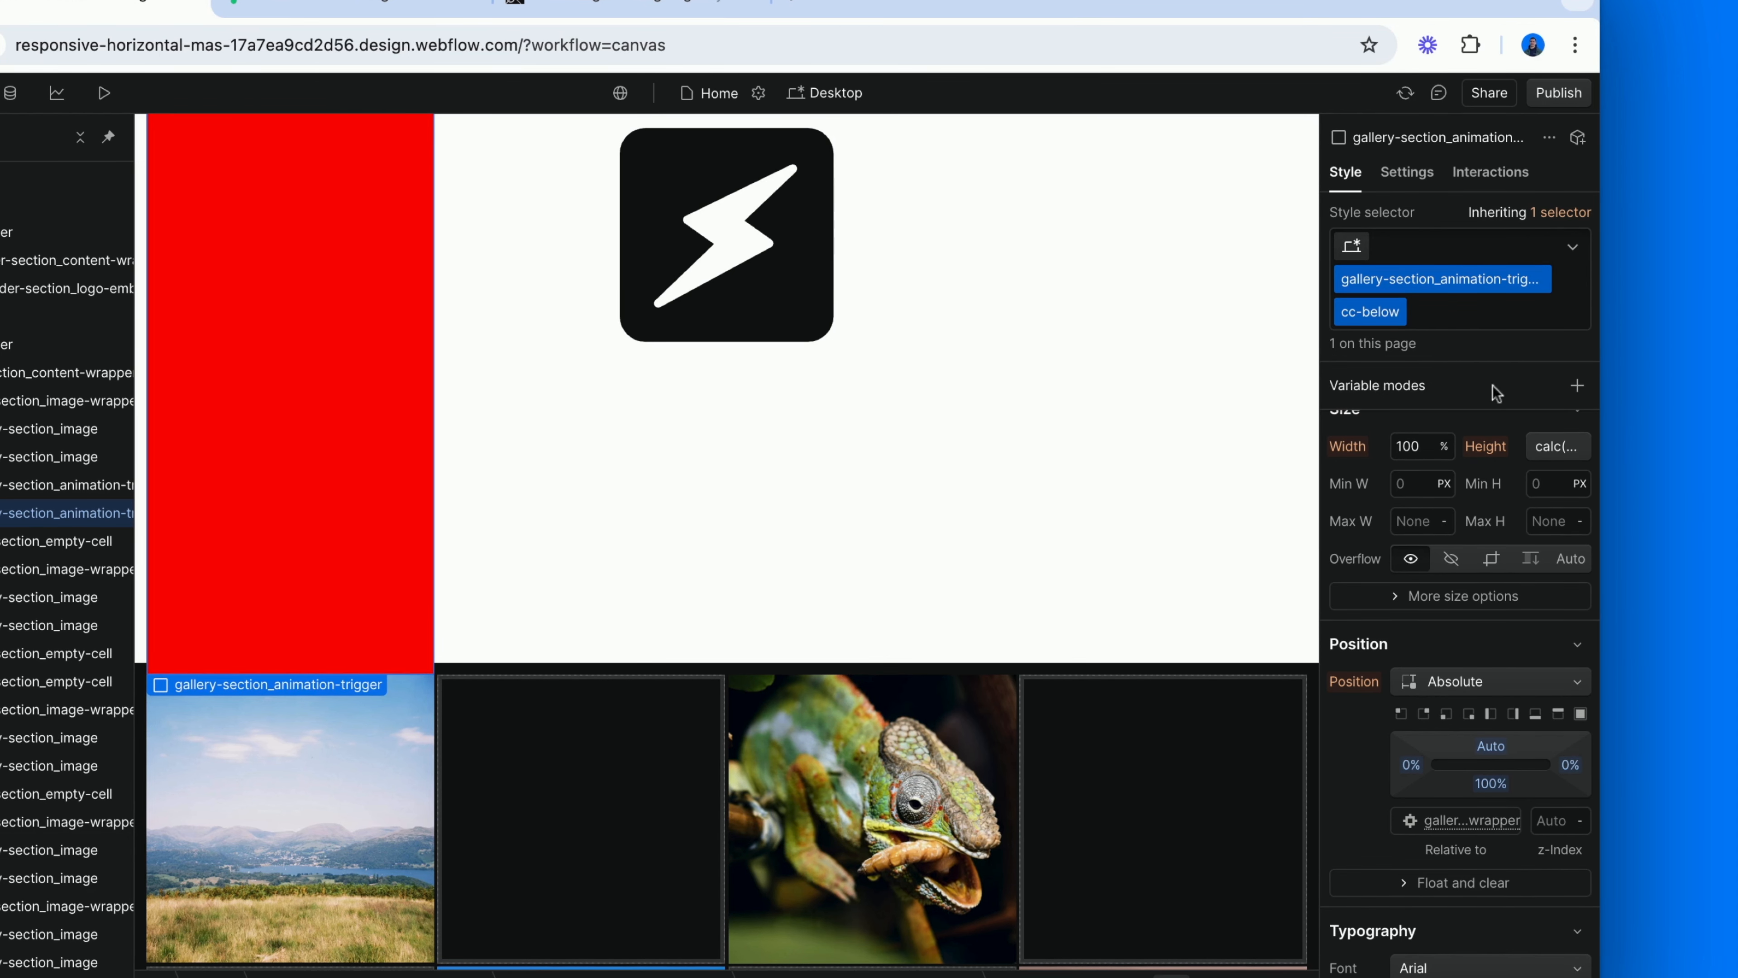
Apply the top preset to the cc-below trigger's absolute position and set its top offset to 100%.
{"action": "scroll", "coordinate": [1491, 670], "scroll_direction": "down", "scroll_amount": 1}
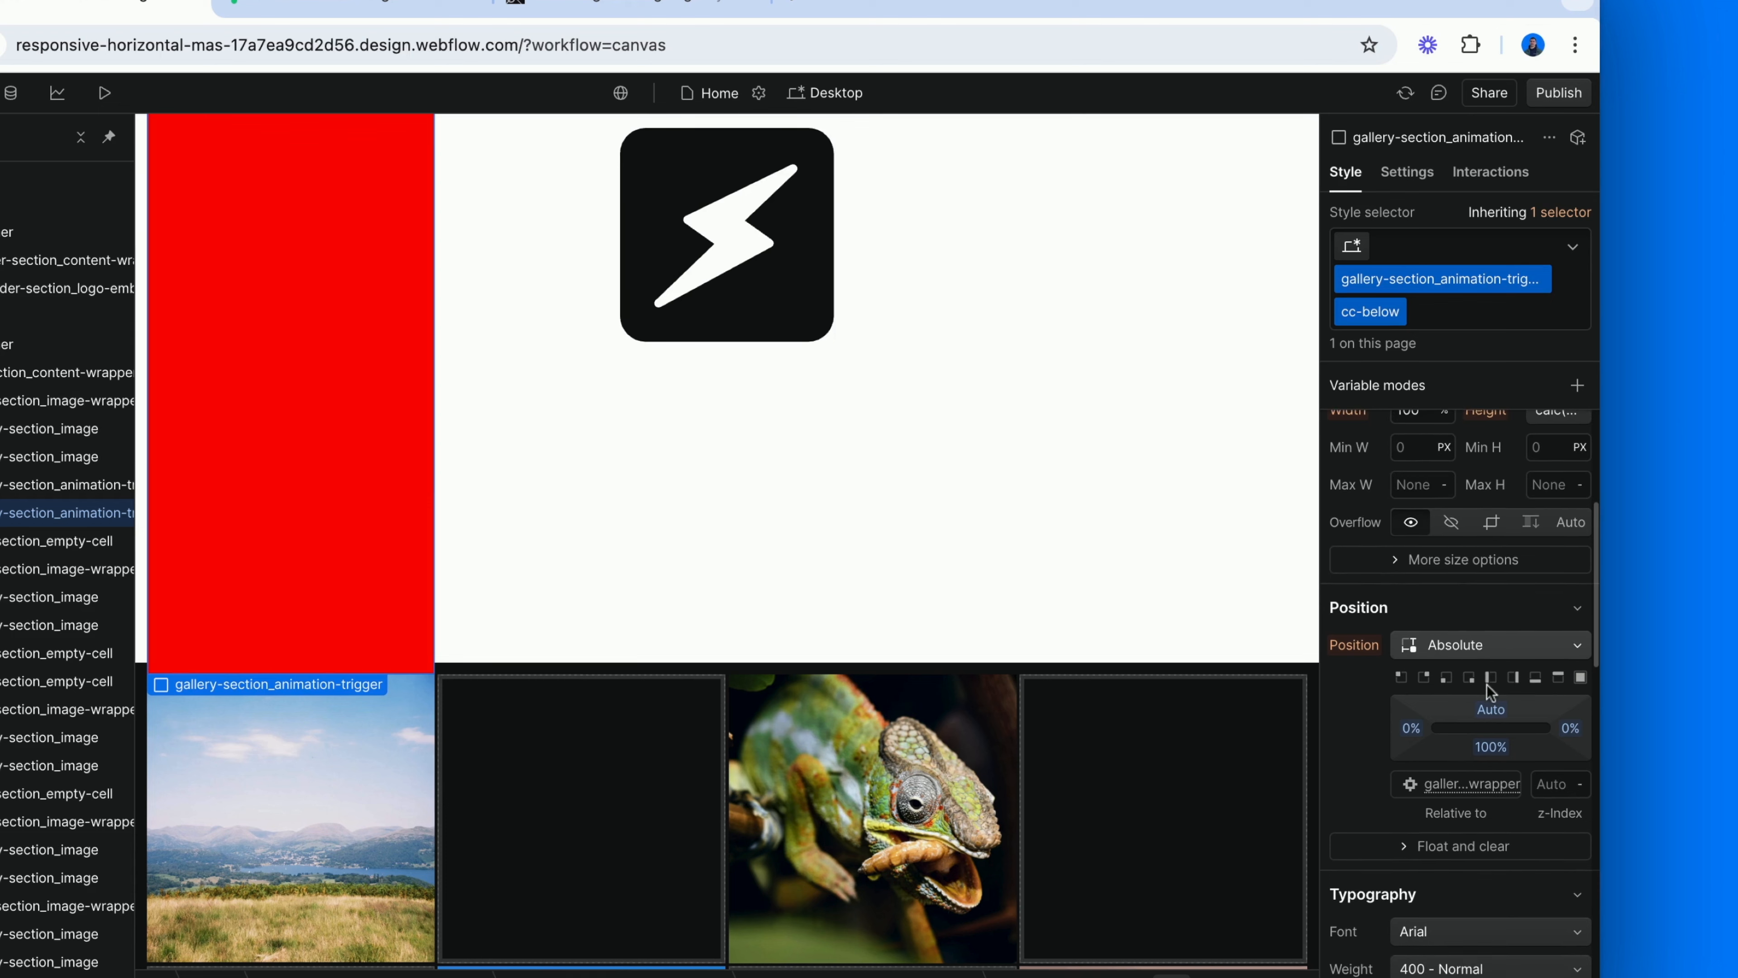
{"action": "left_click", "coordinate": [1558, 675]}
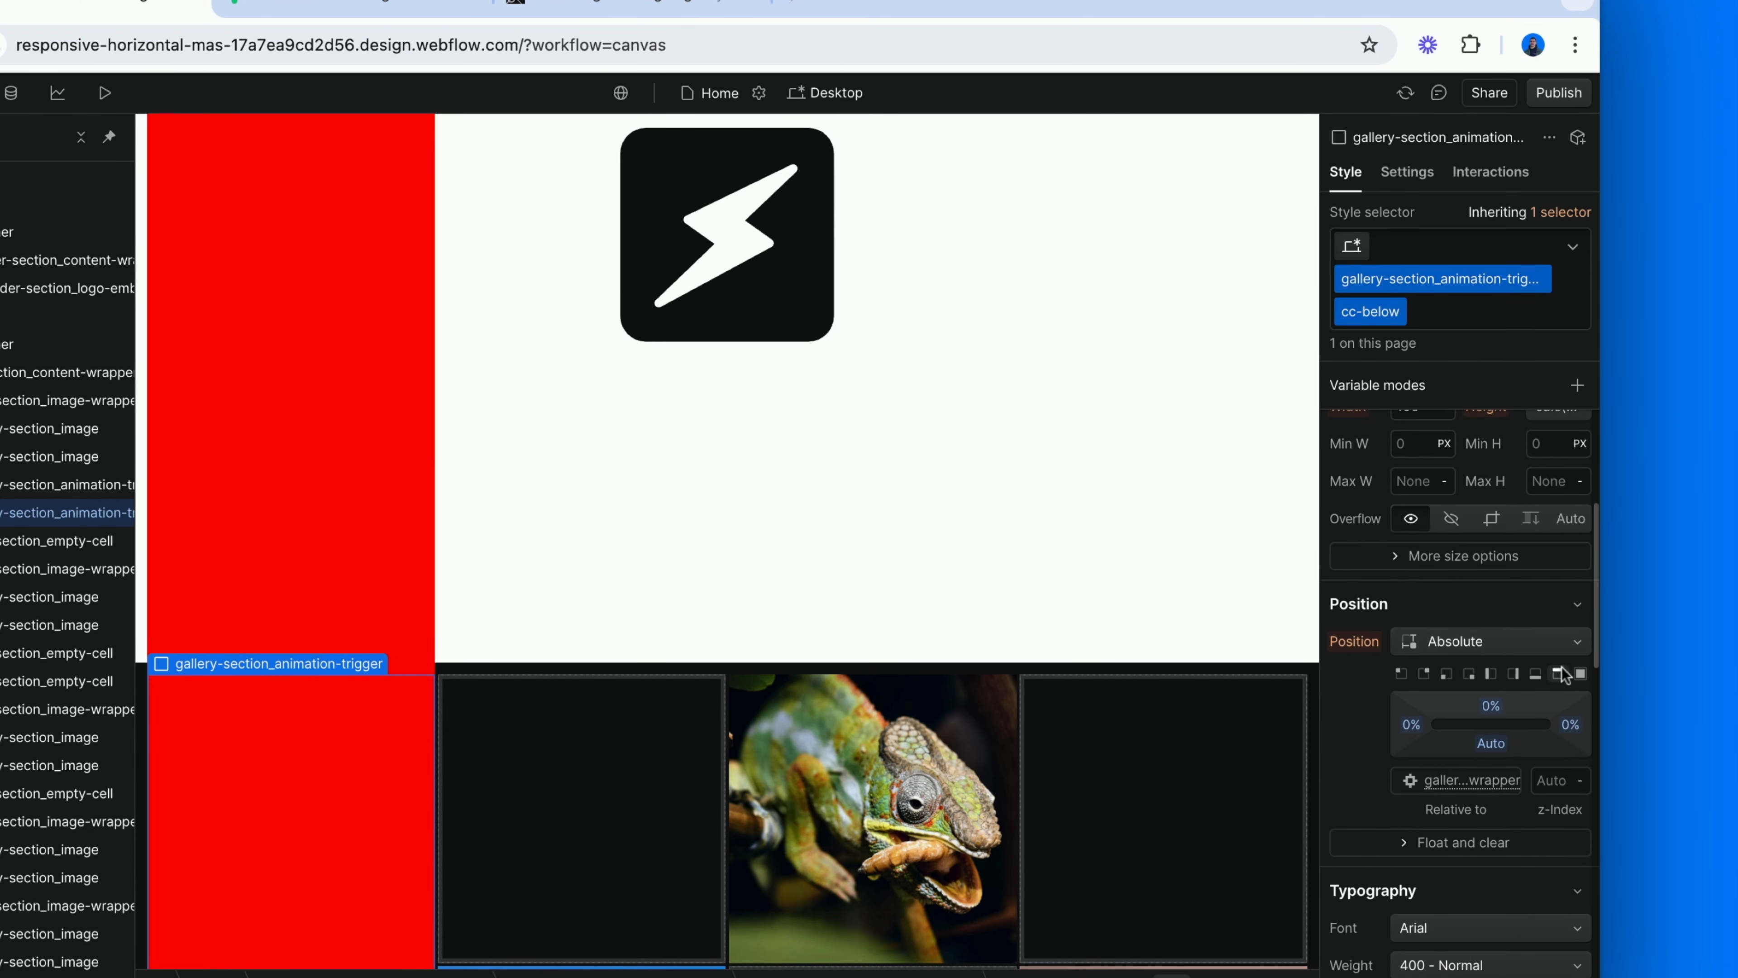
{"action": "left_click", "coordinate": [1492, 707]}
{"action": "type", "text": "100"}
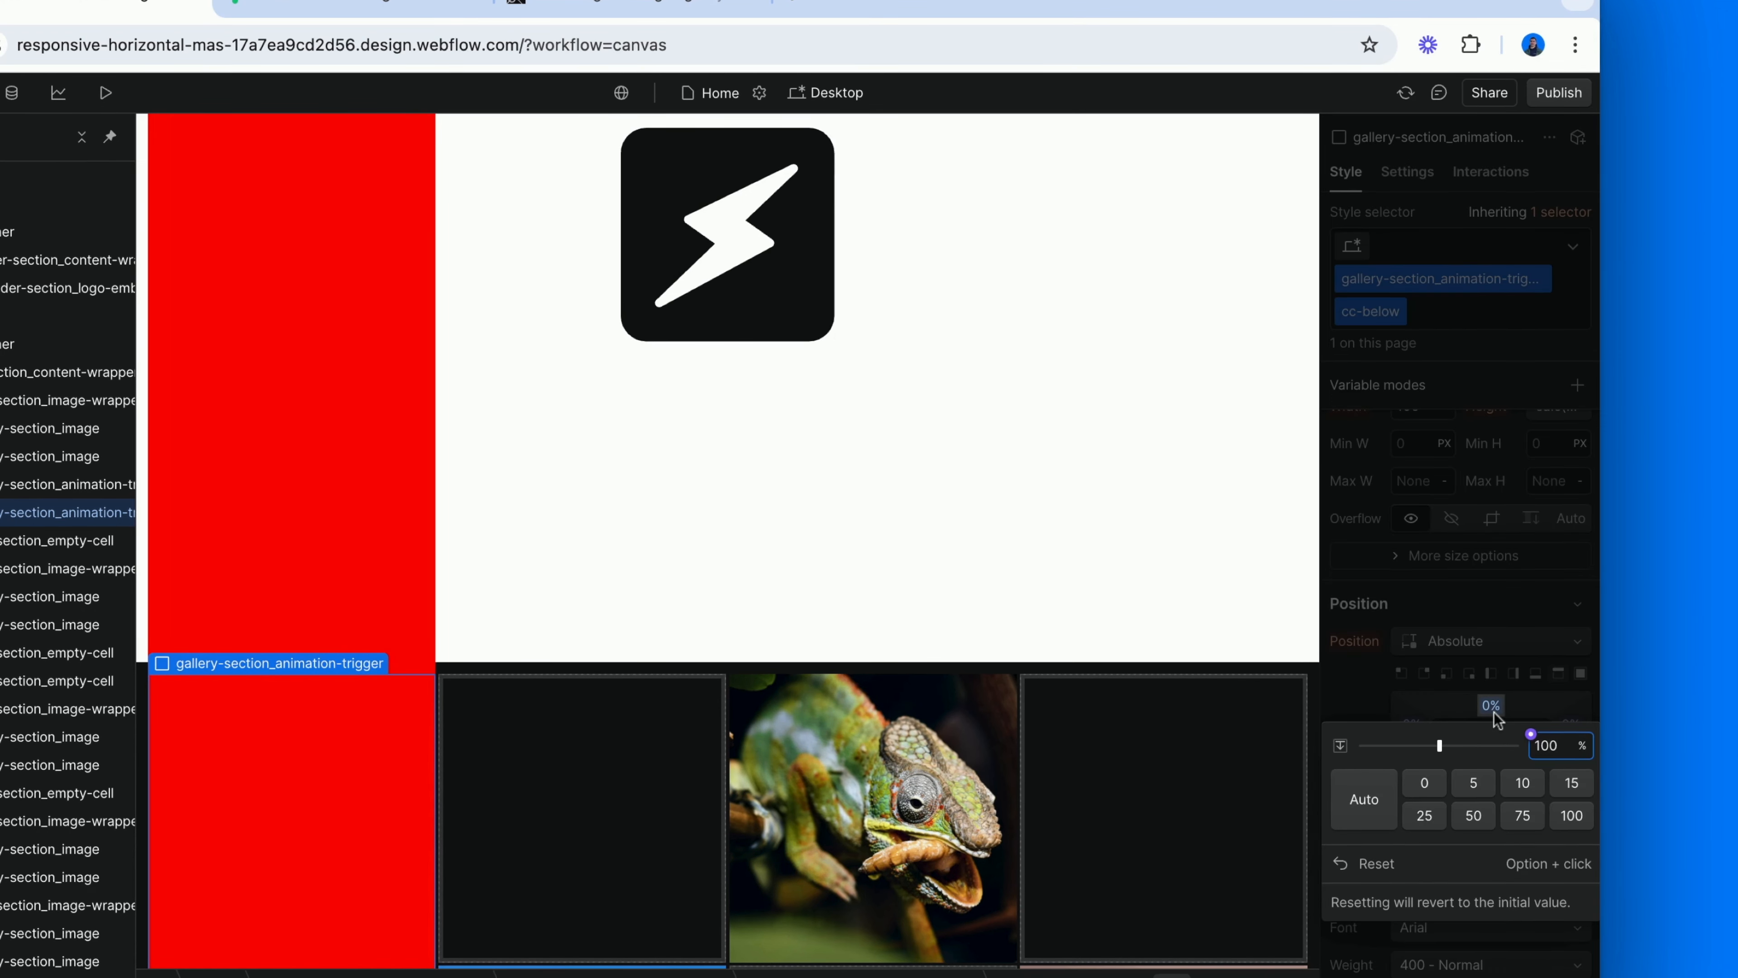
{"action": "key", "text": "Return"}
Change the cc-below trigger's background color to dark blue #200f83.
{"action": "scroll", "coordinate": [1492, 718], "scroll_direction": "down", "scroll_amount": 3}
{"action": "scroll", "coordinate": [756, 788], "scroll_direction": "down", "scroll_amount": 3}
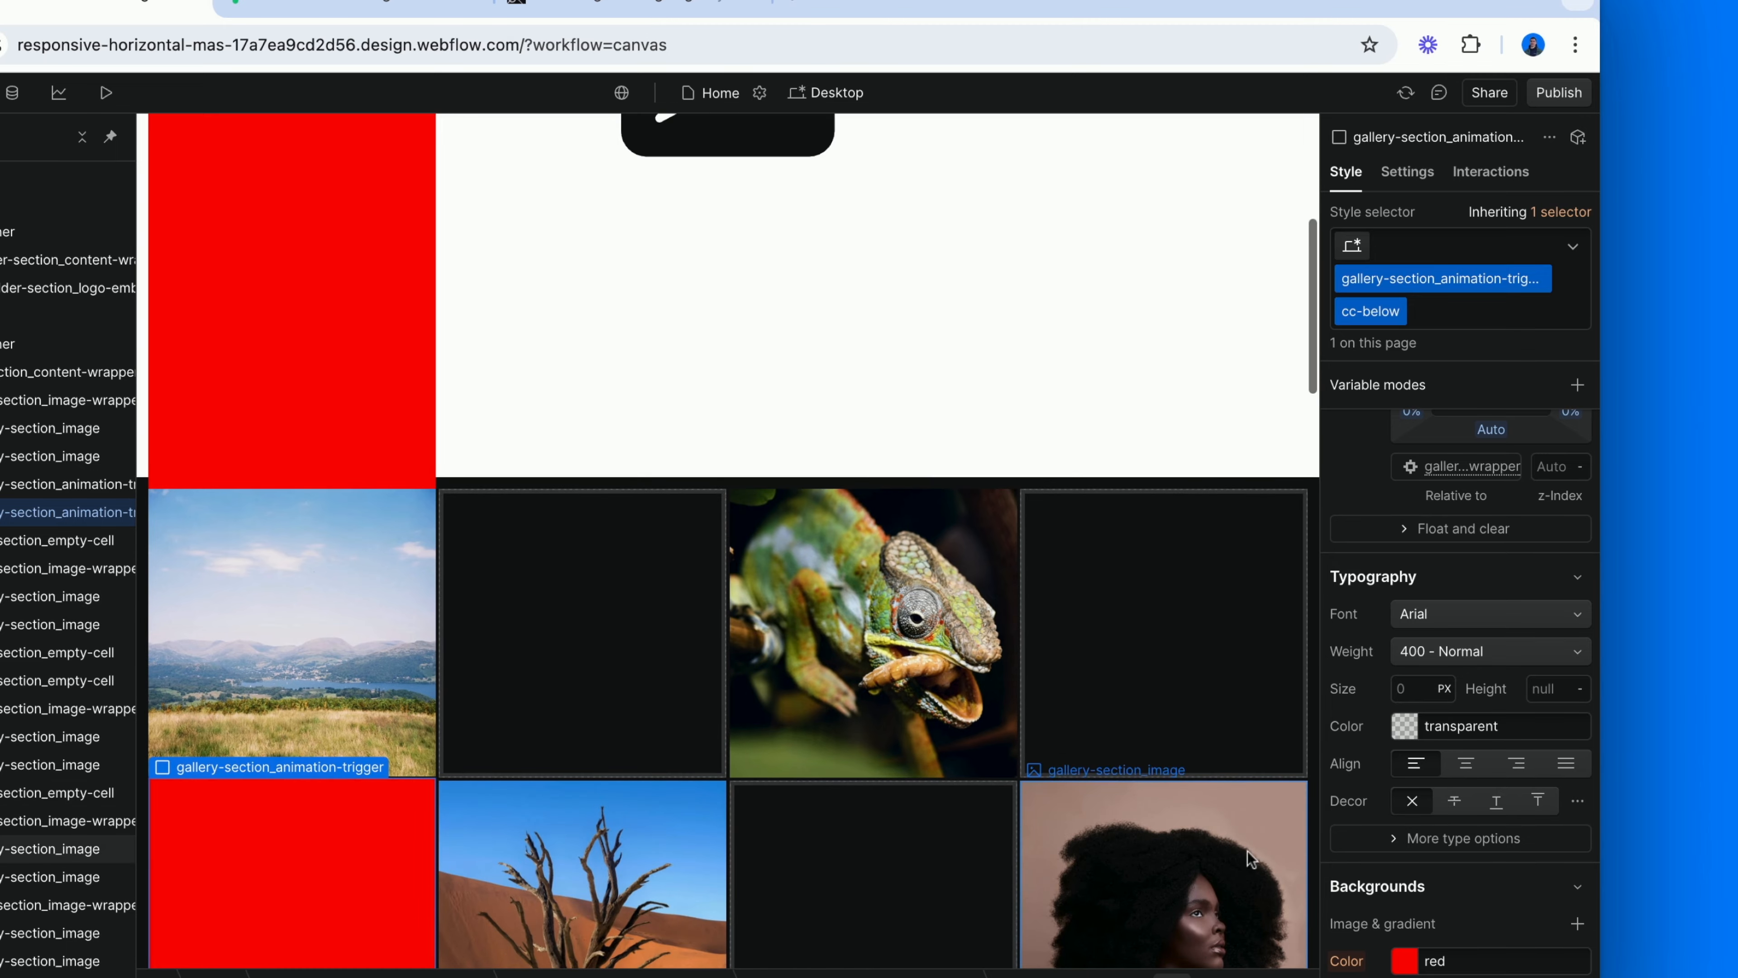
{"action": "scroll", "coordinate": [1386, 834], "scroll_direction": "down", "scroll_amount": 3}
{"action": "left_click", "coordinate": [1405, 755]}
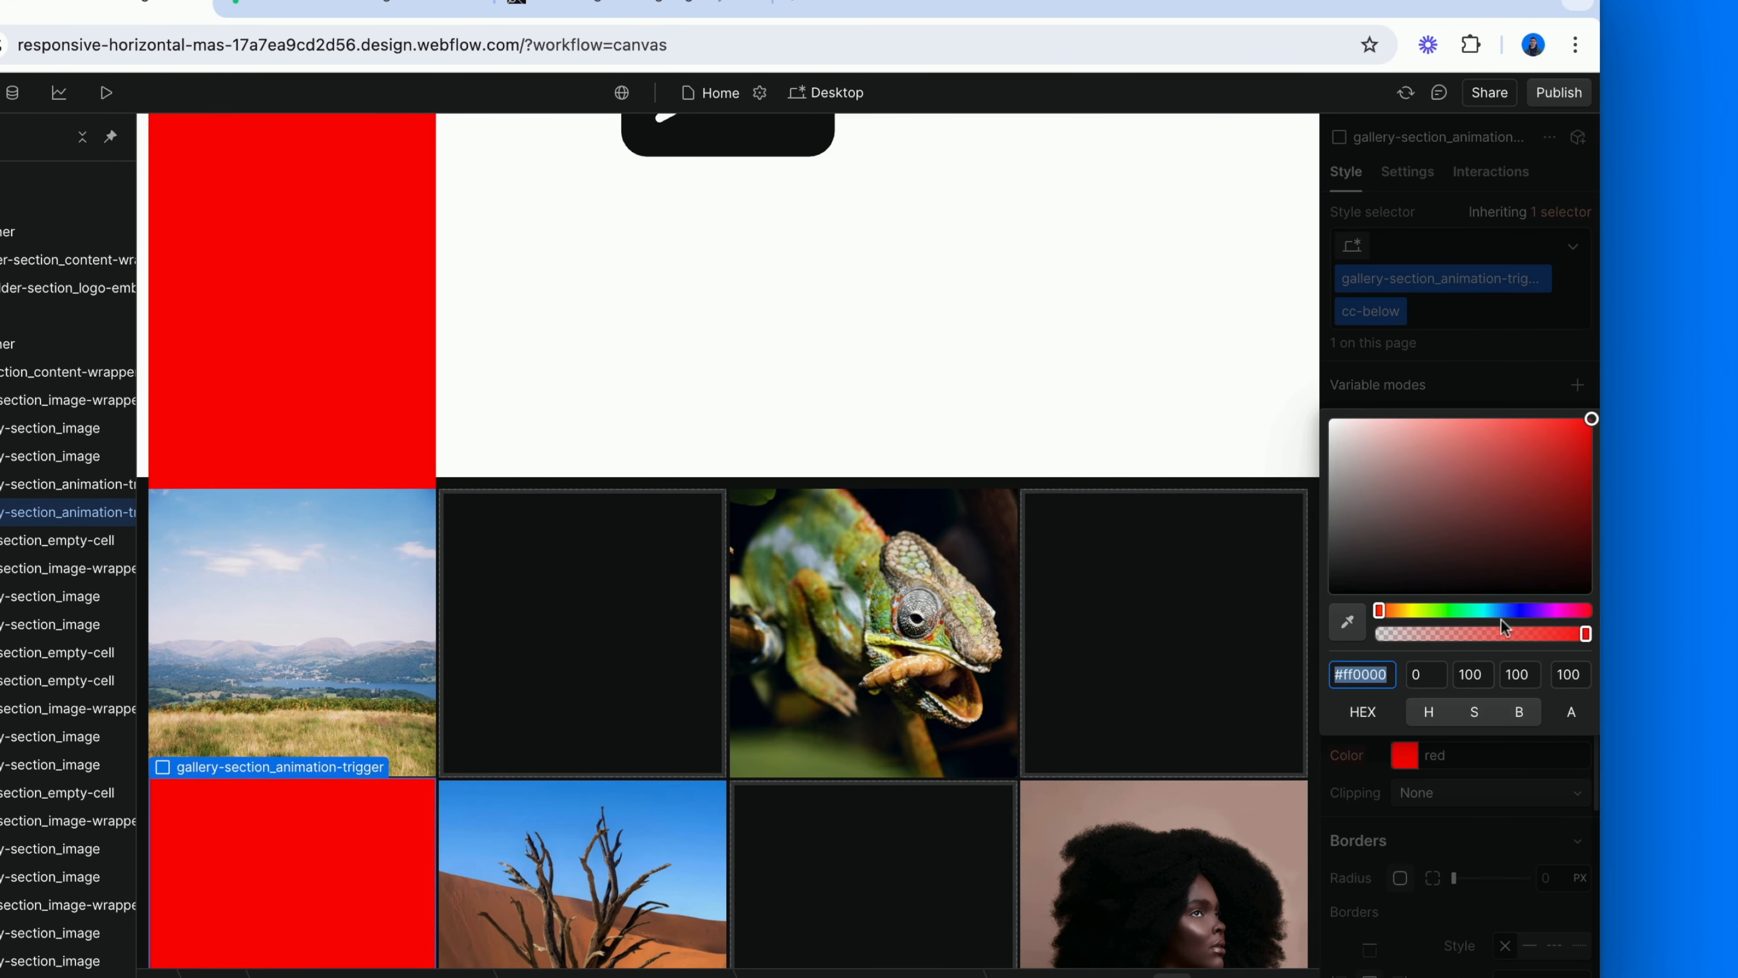
{"action": "left_click", "coordinate": [1522, 611]}
{"action": "left_click", "coordinate": [1562, 503]}
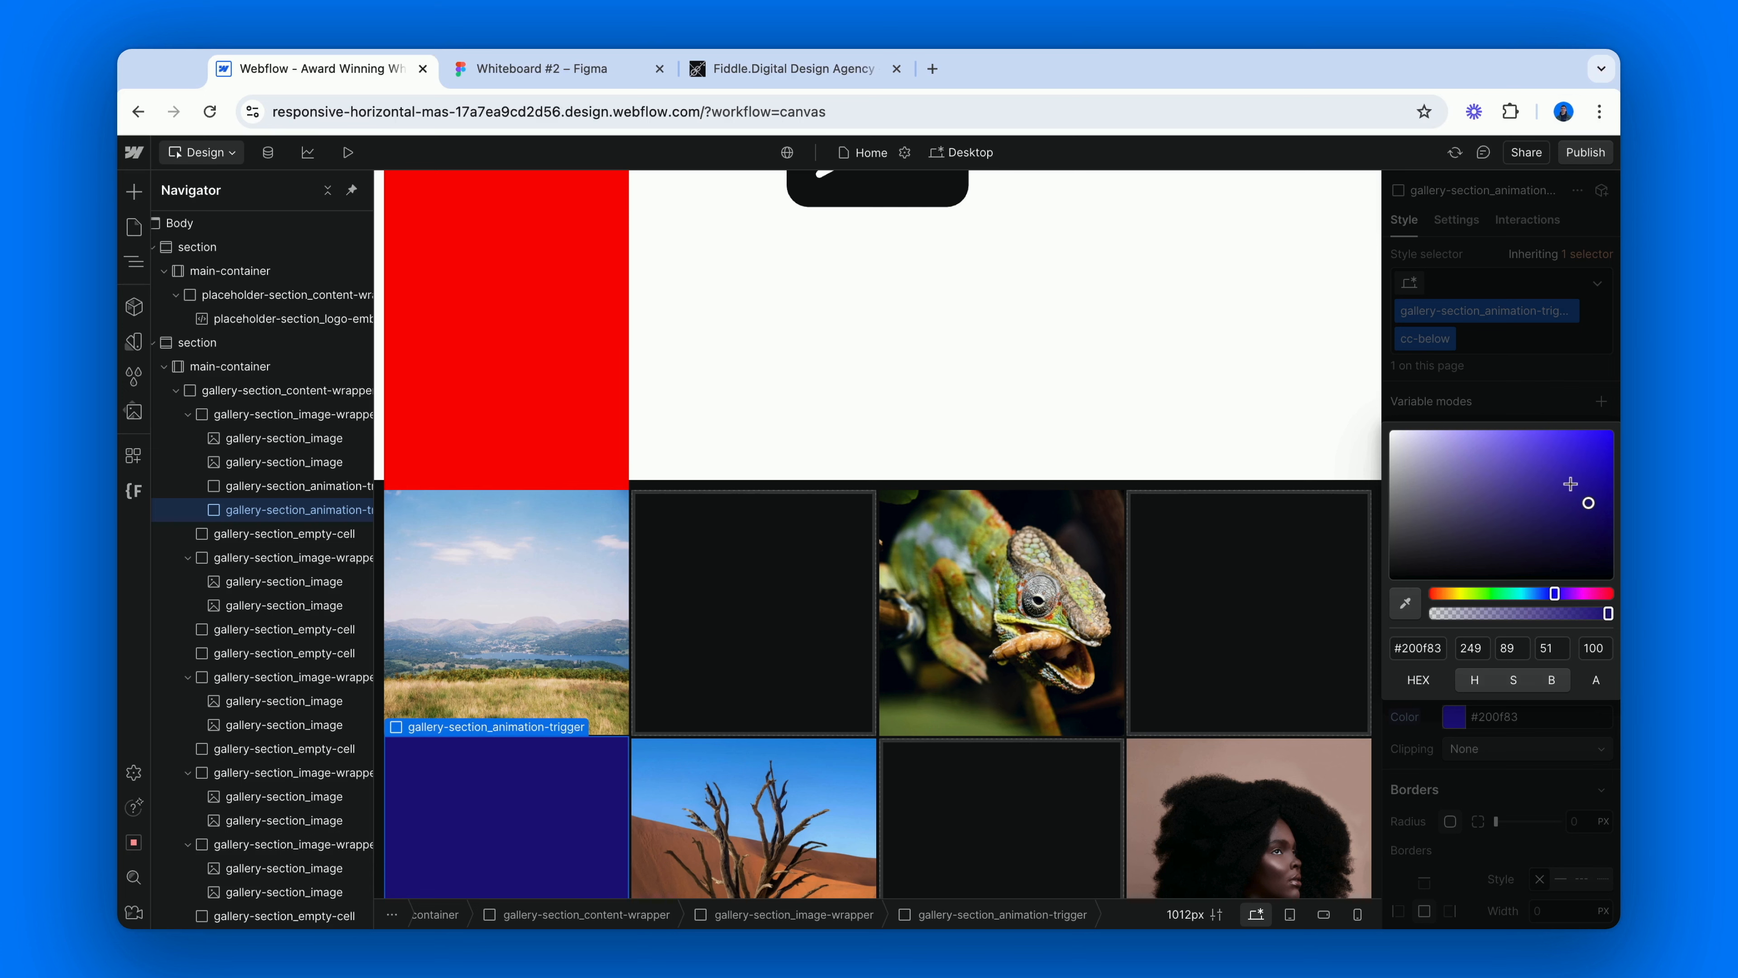
{"action": "left_click", "coordinate": [1512, 411]}
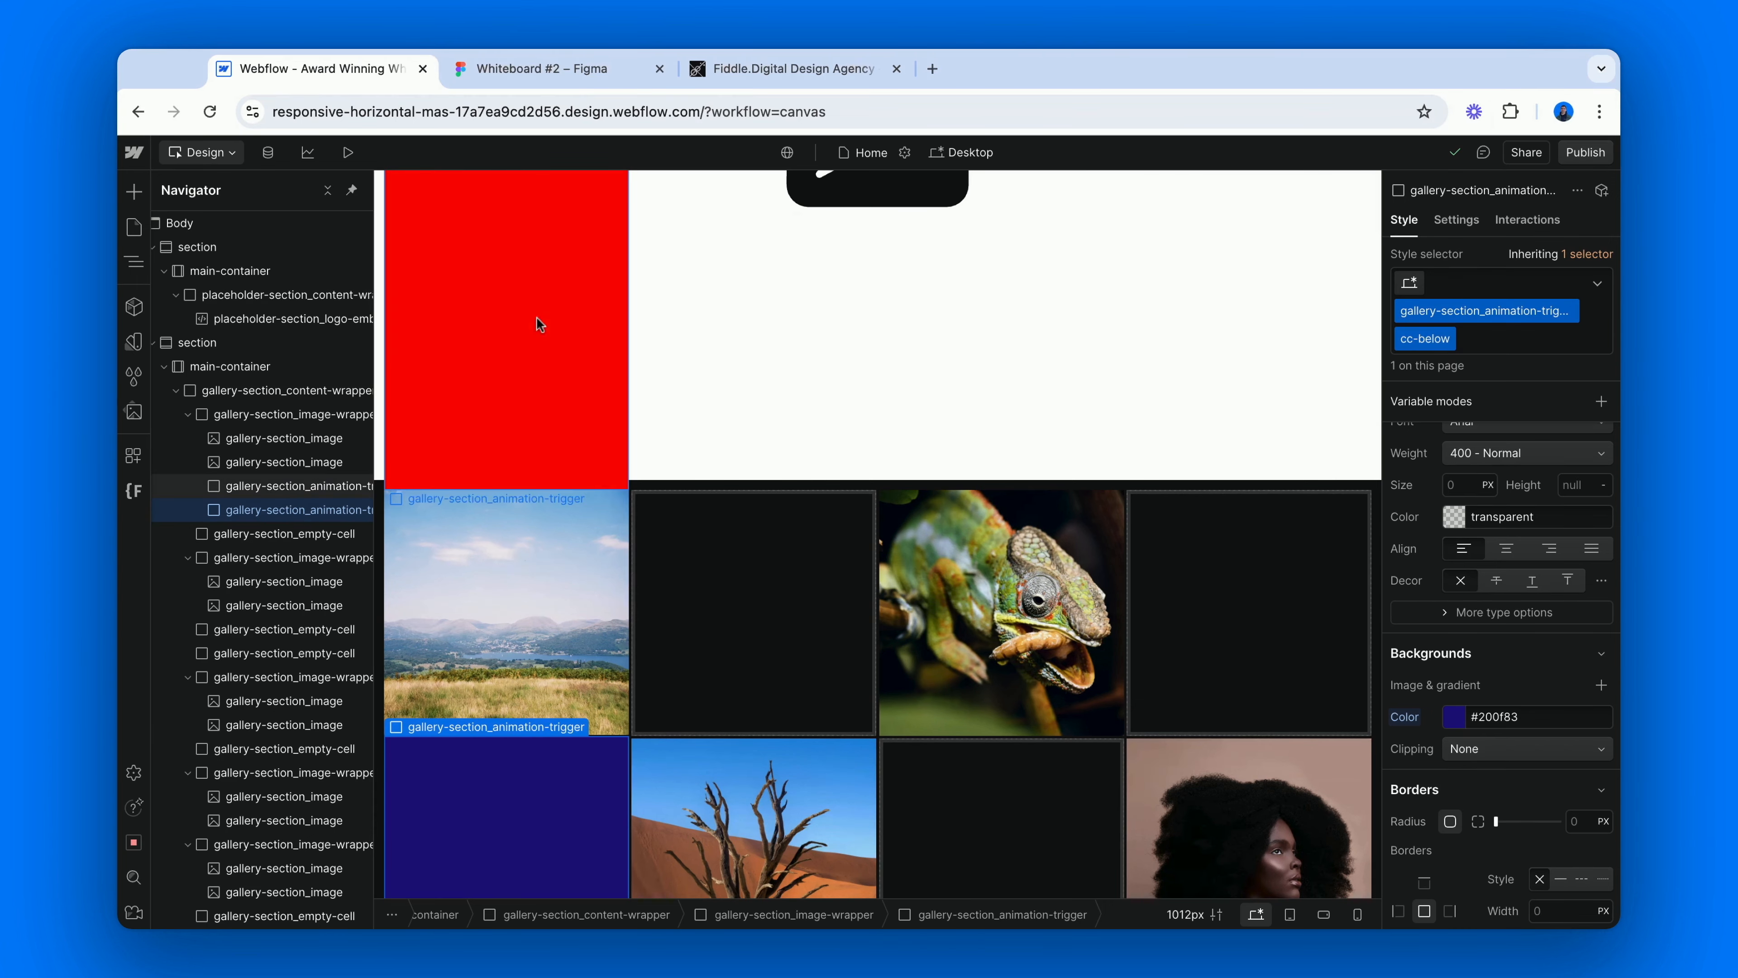
Give the cc-above animation trigger a While scrolling in view element trigger with the Play scroll animation action.
{"action": "left_click", "coordinate": [286, 493]}
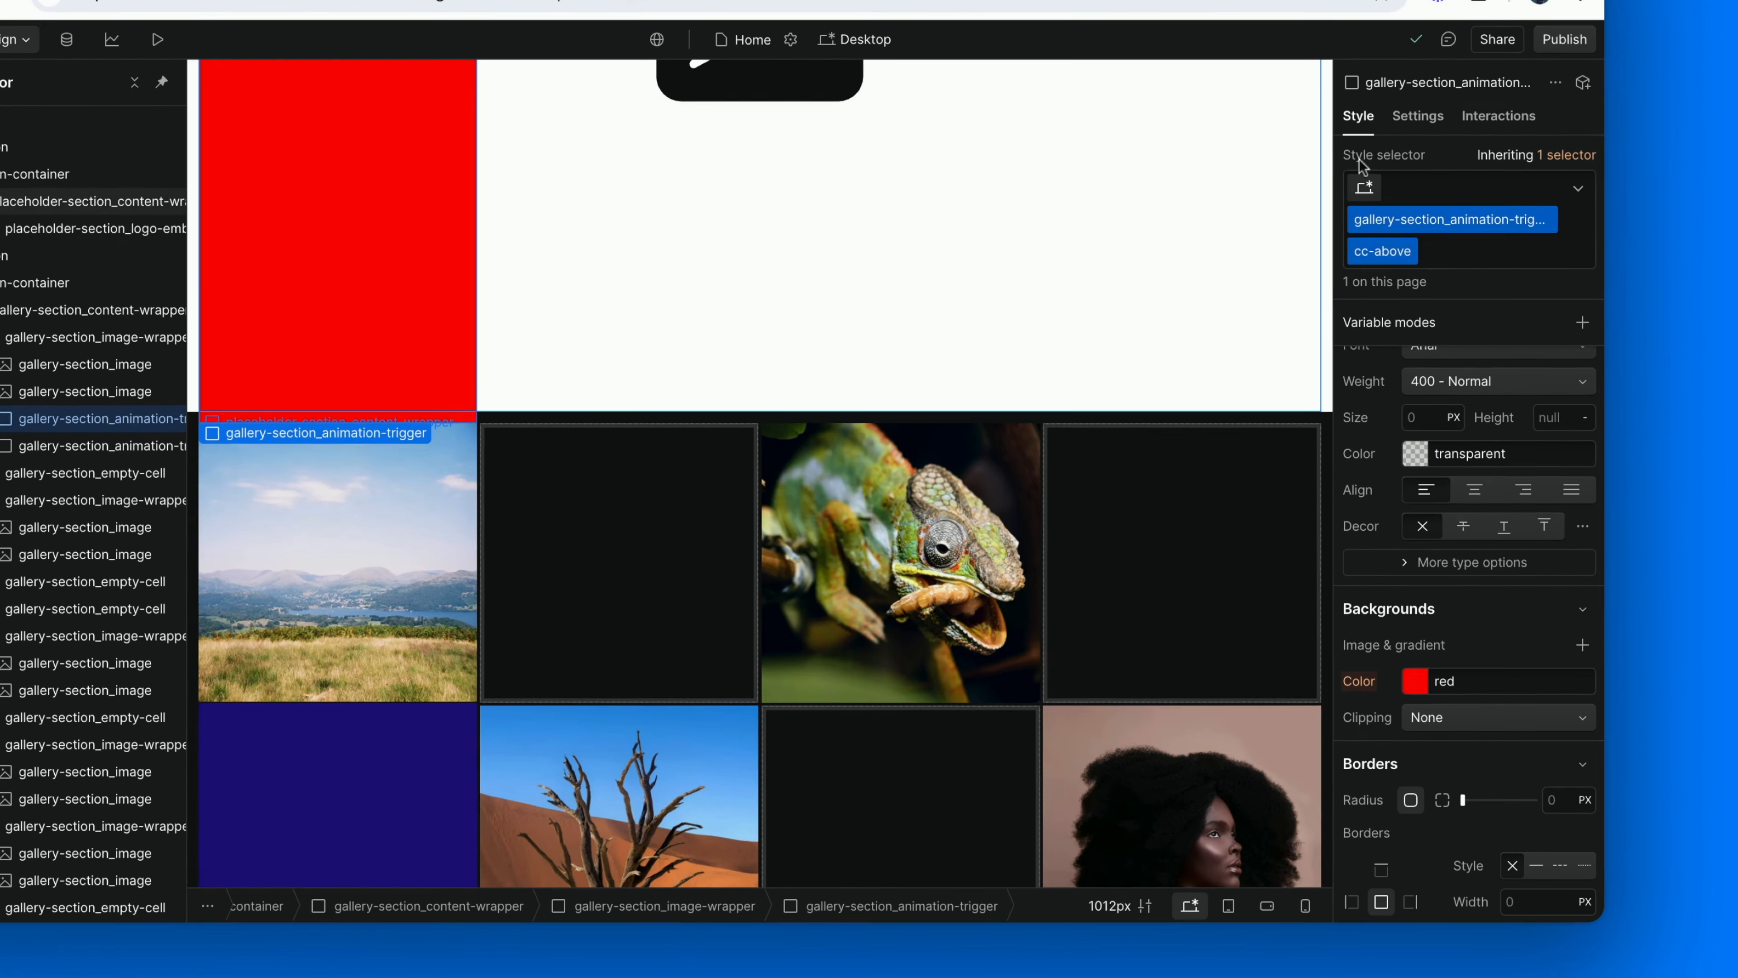
{"action": "left_click", "coordinate": [1528, 219]}
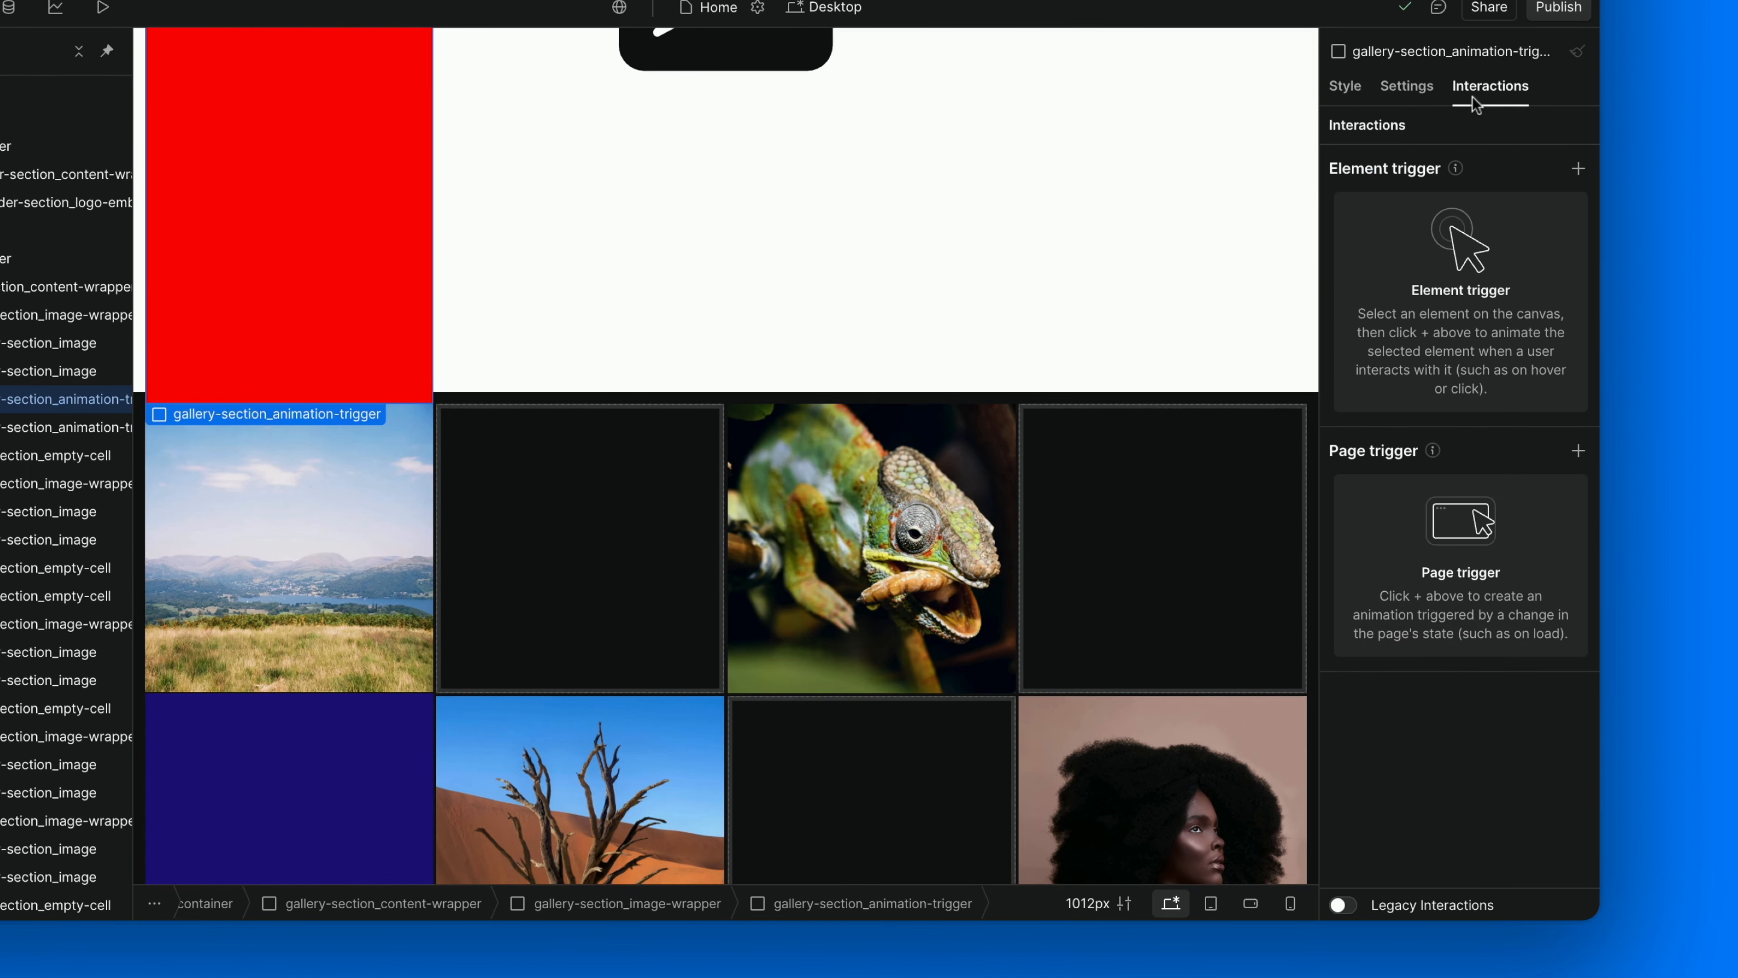
{"action": "left_click", "coordinate": [1578, 169]}
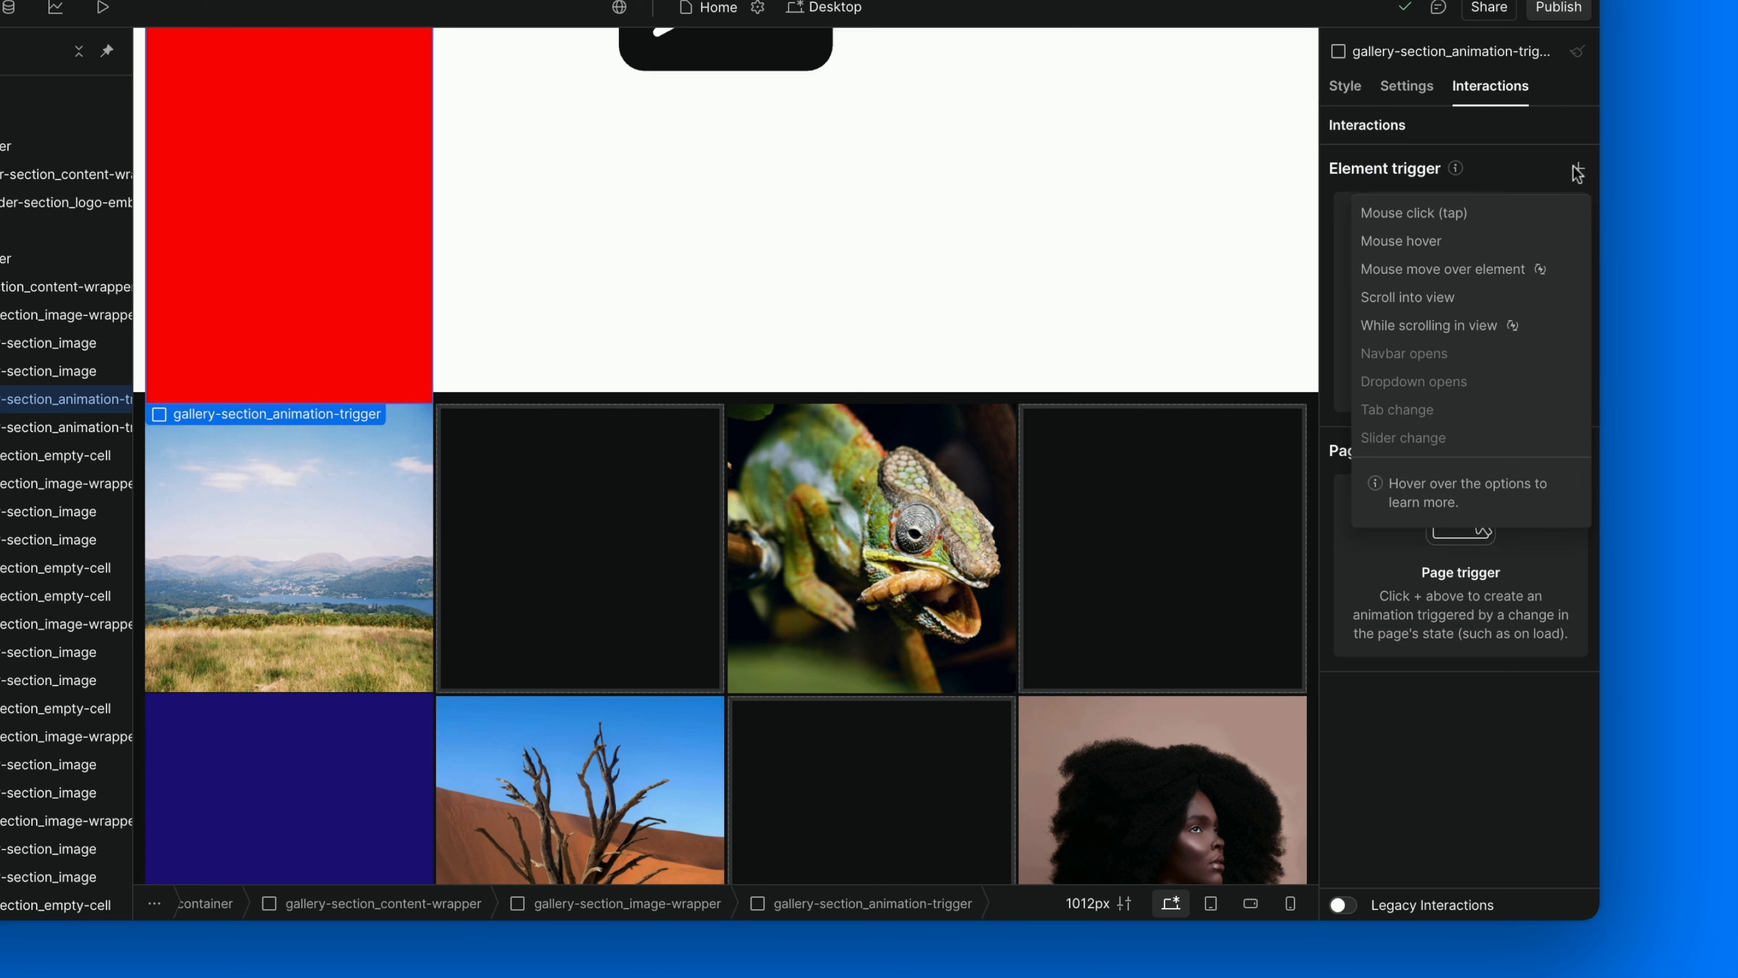
{"action": "left_click", "coordinate": [1436, 327]}
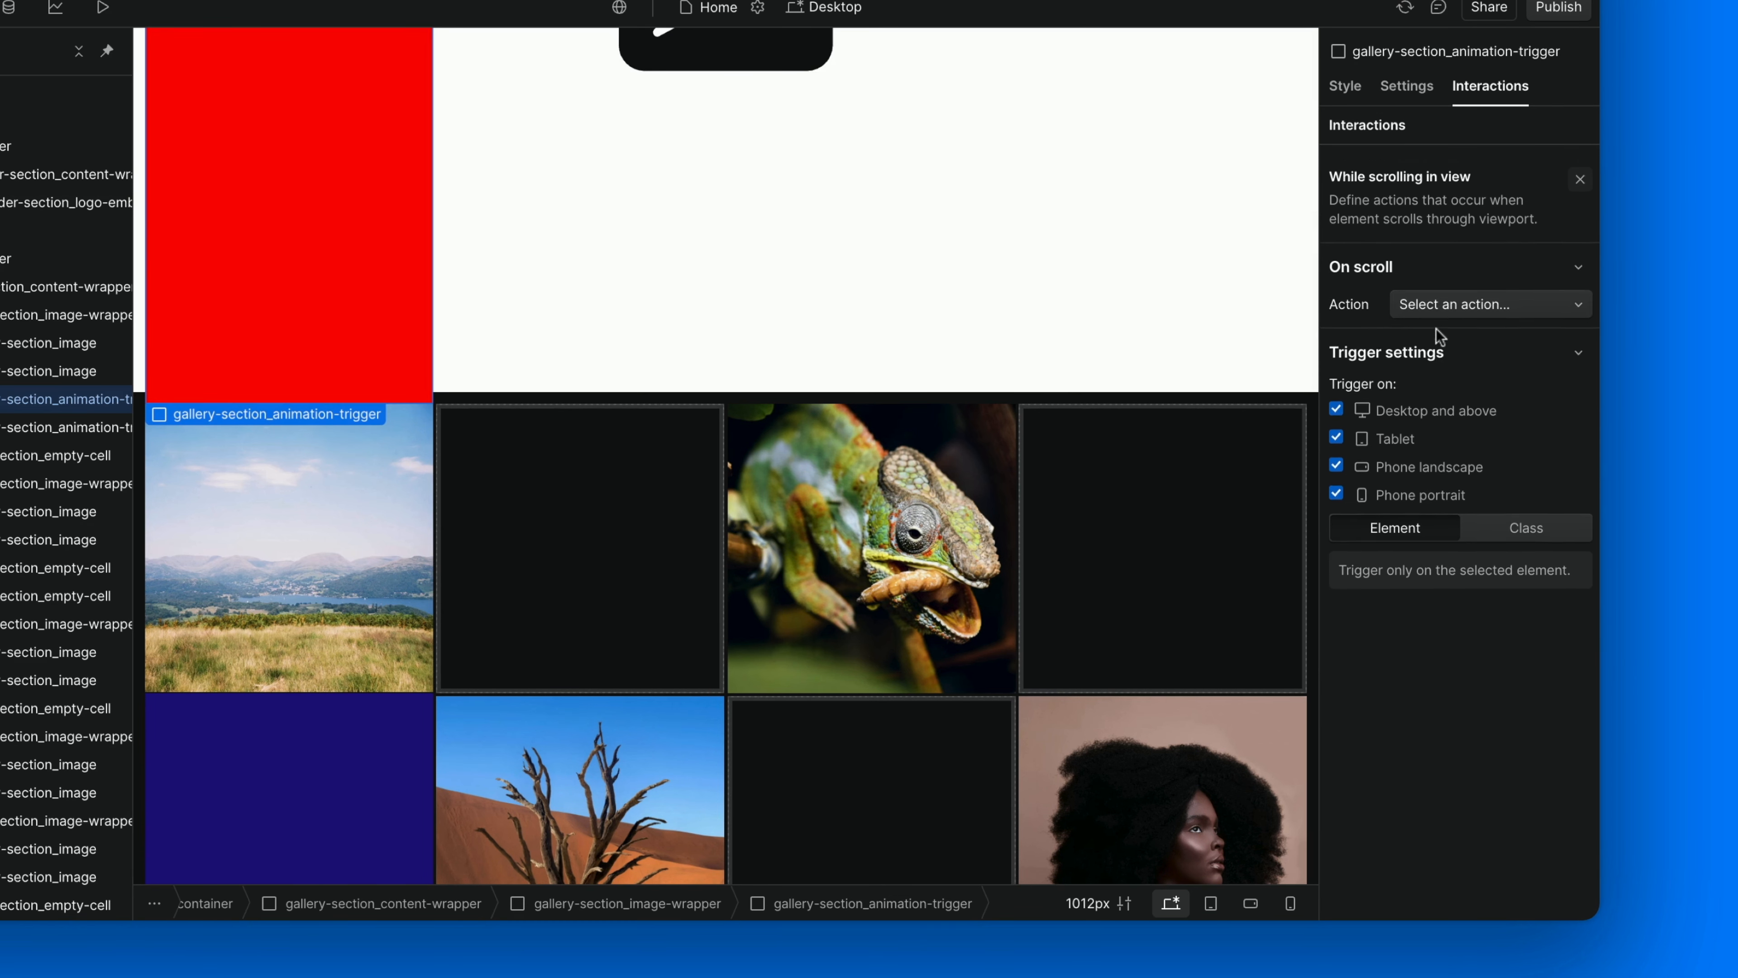
{"action": "left_click", "coordinate": [1457, 292]}
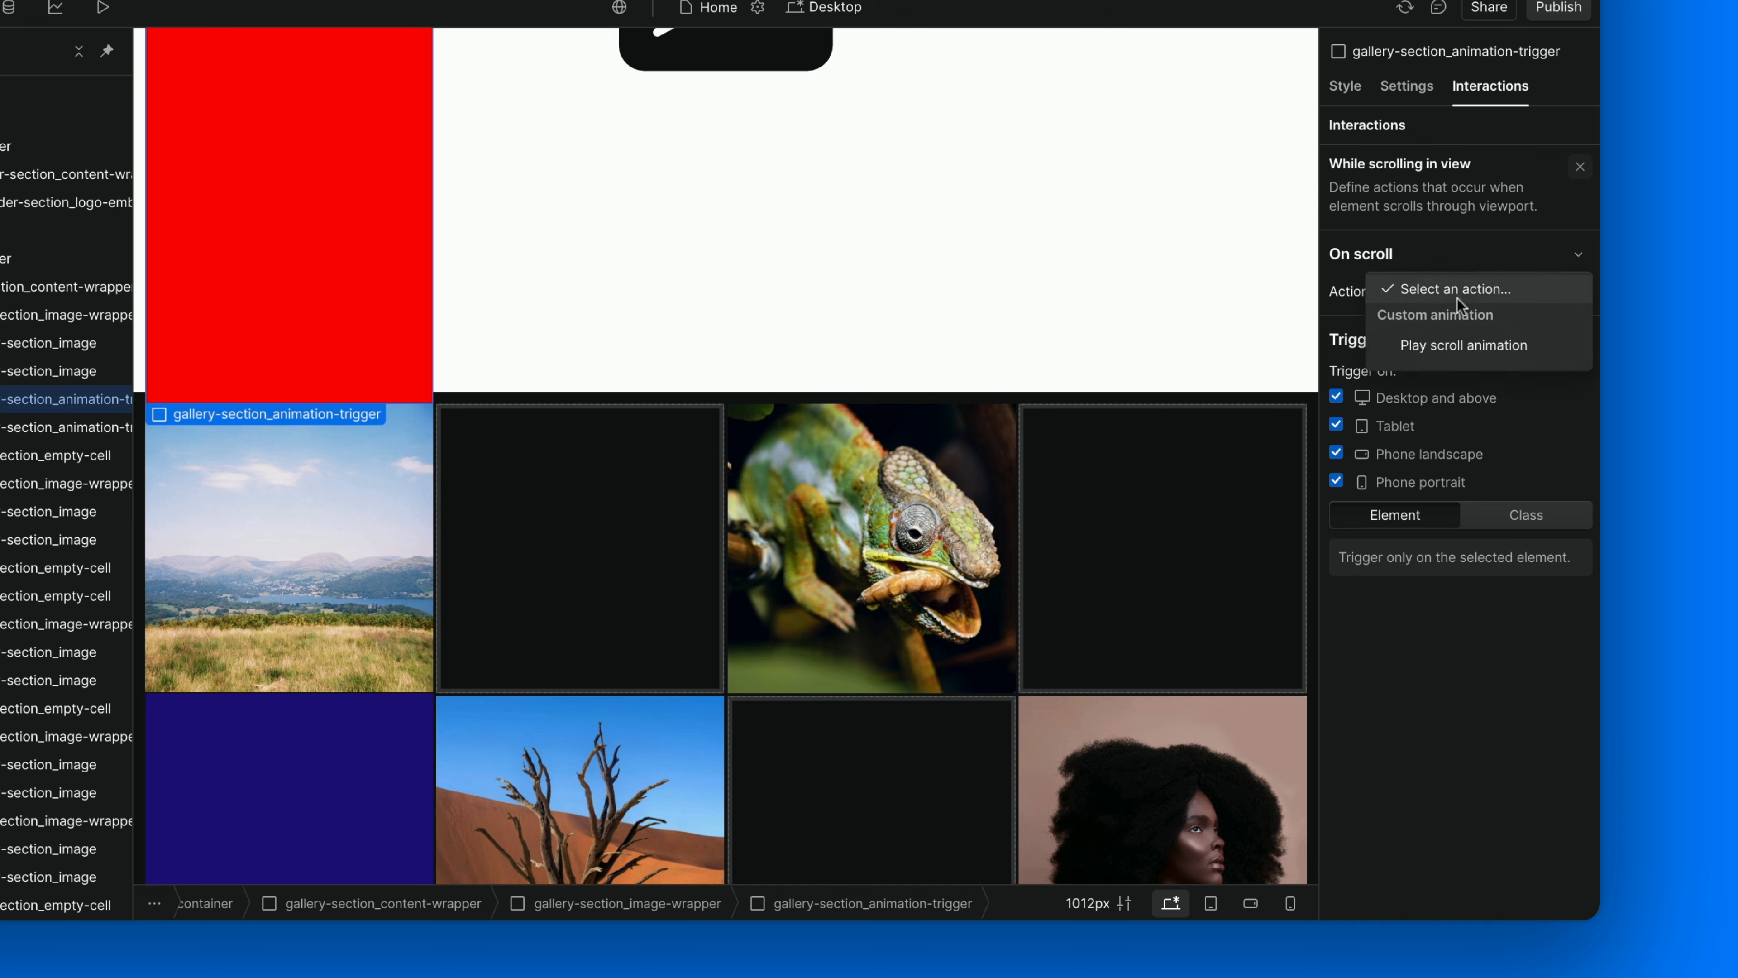
{"action": "left_click", "coordinate": [1456, 343]}
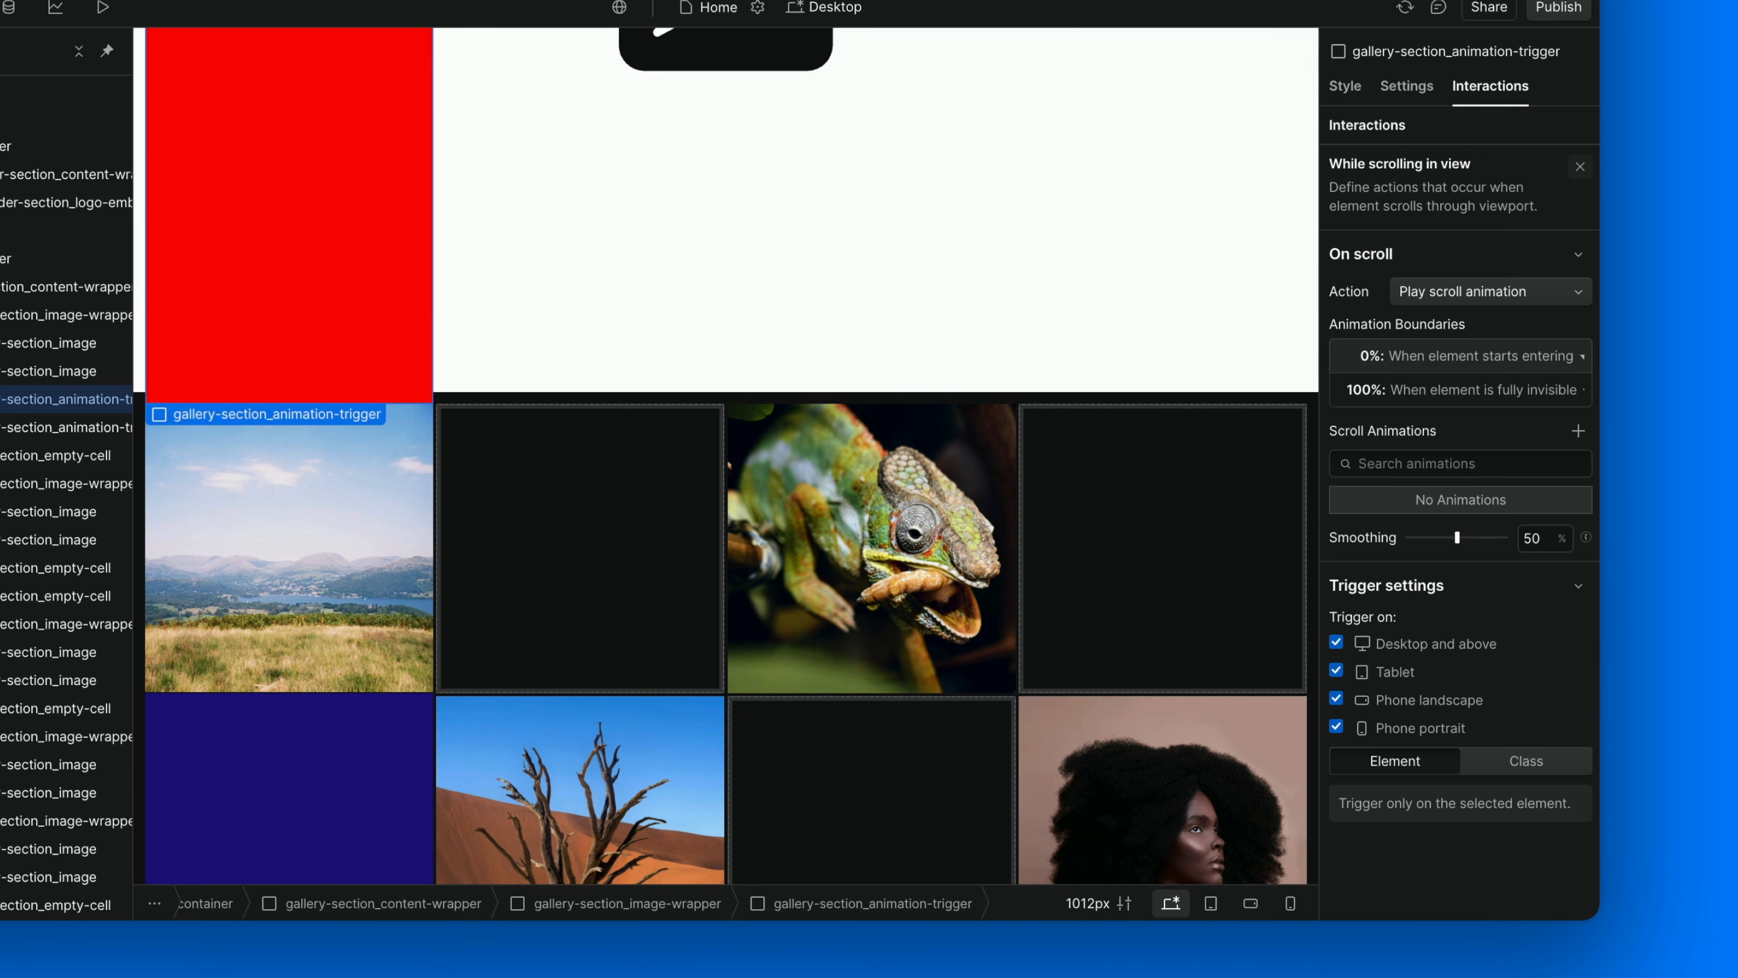
Set the scroll animation boundaries to start when the element is fully visible and end when it starts exiting.
{"action": "left_click", "coordinate": [1465, 355]}
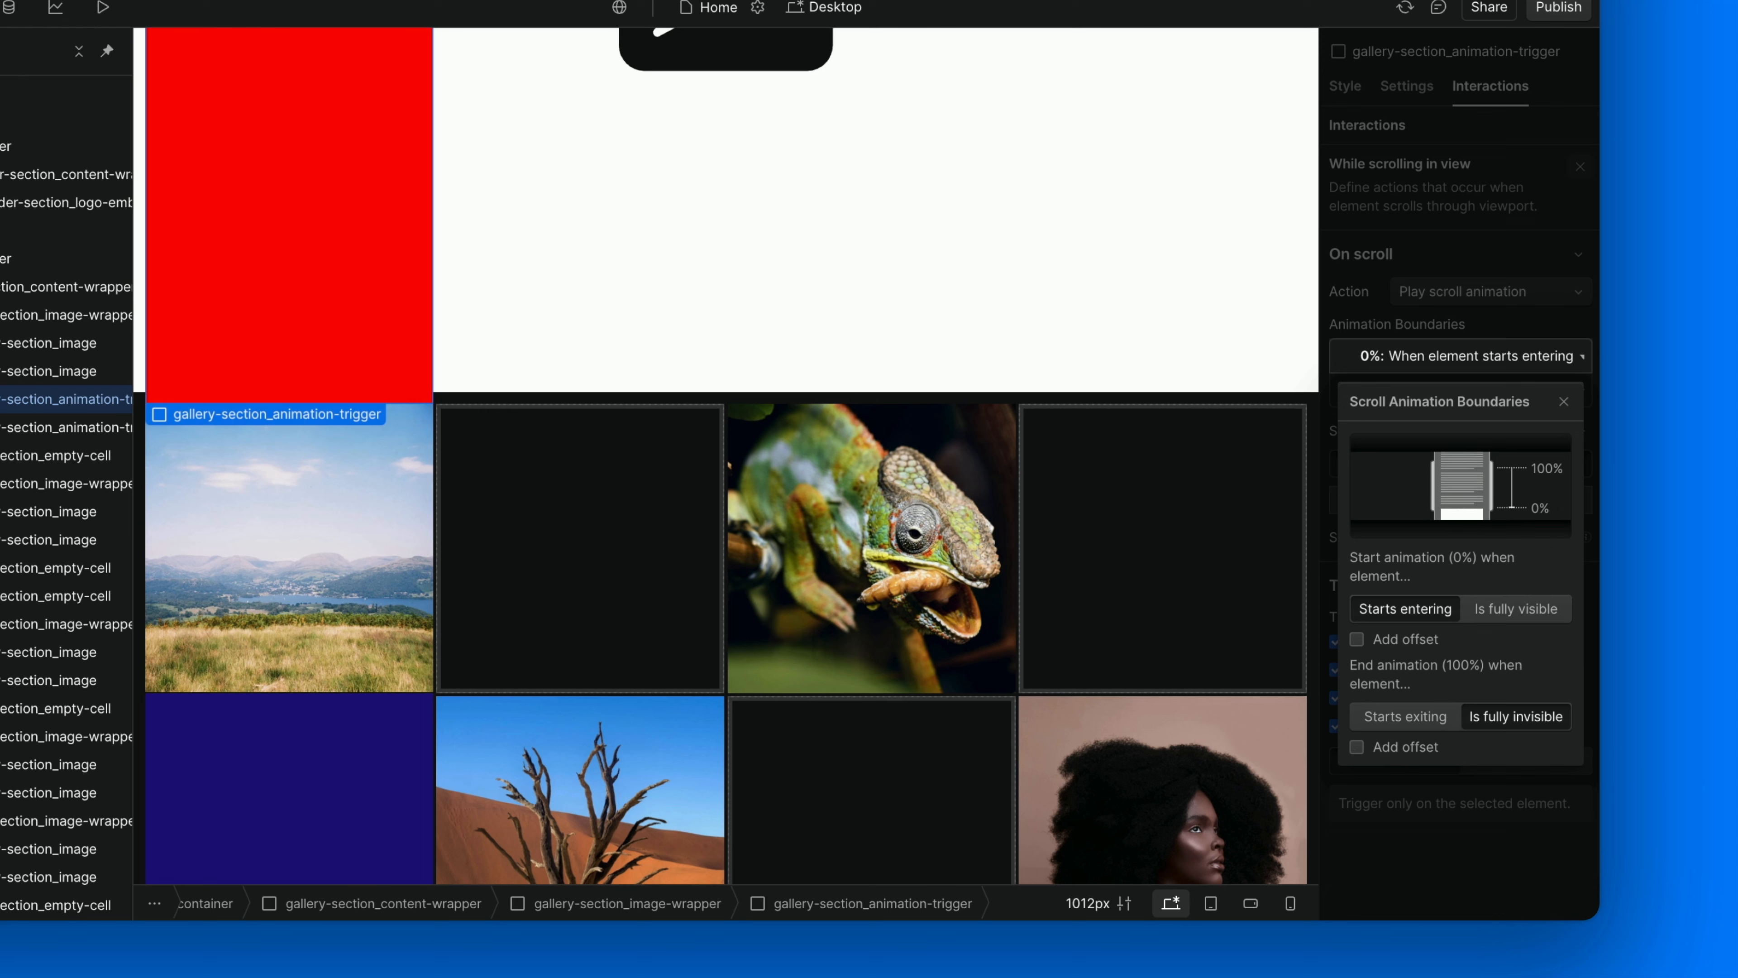
{"action": "left_click", "coordinate": [1508, 607]}
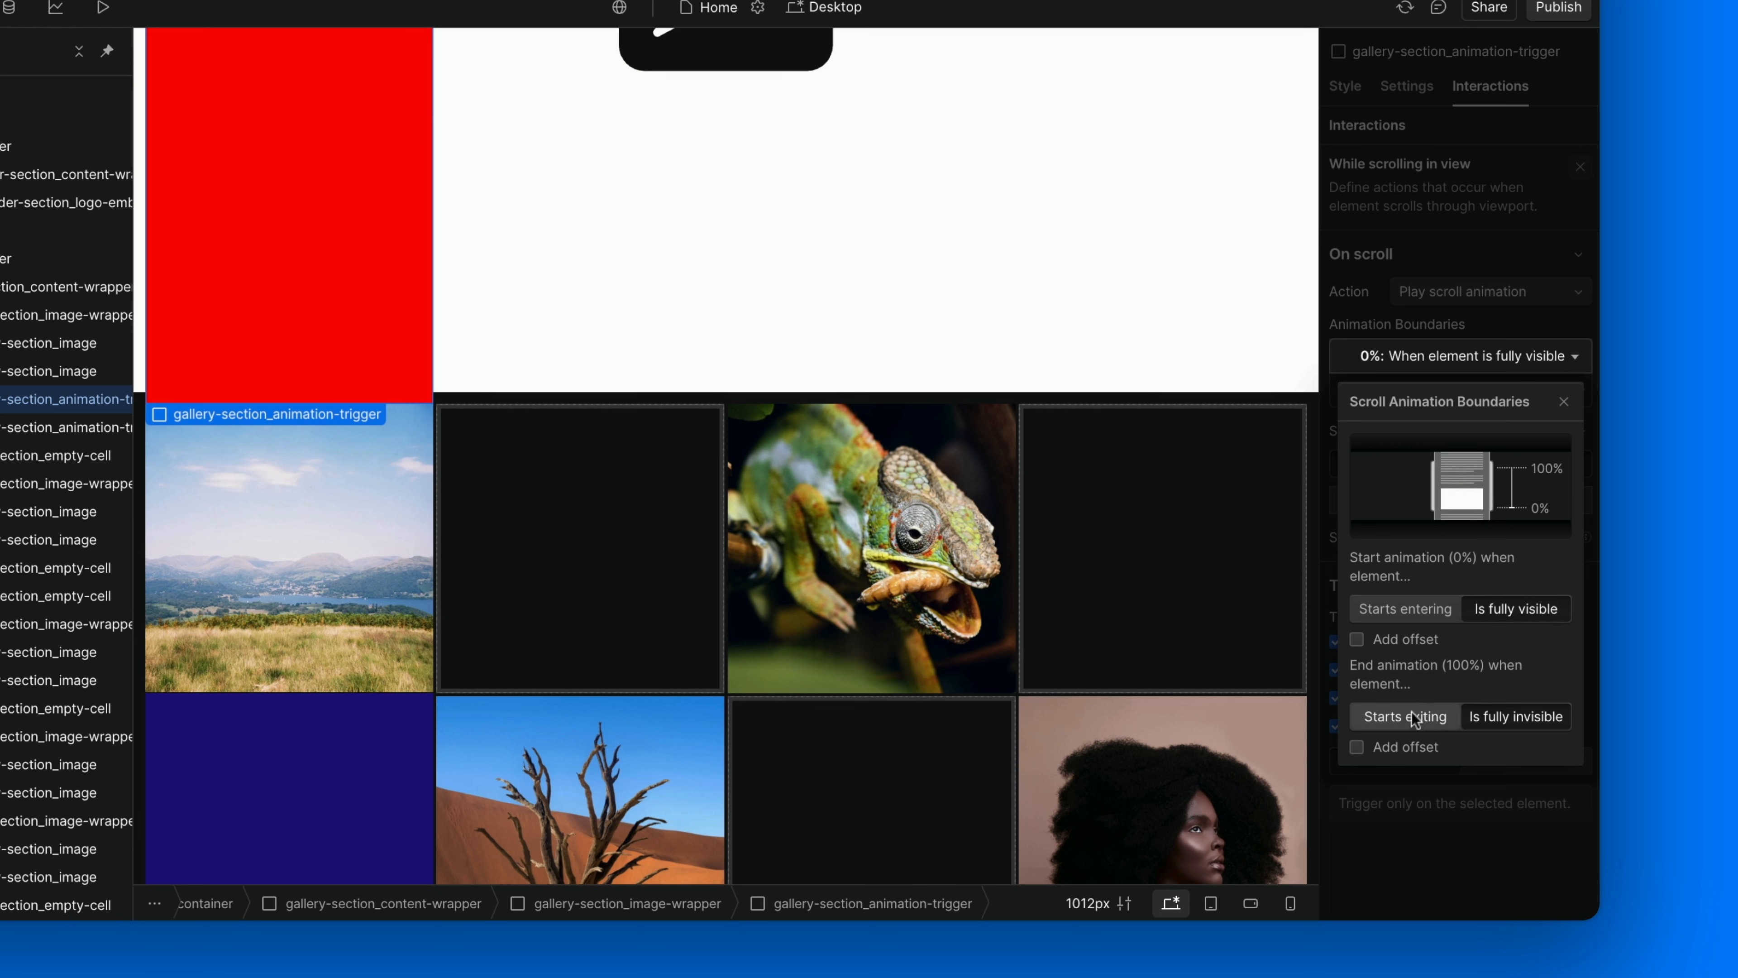
{"action": "left_click", "coordinate": [1402, 724]}
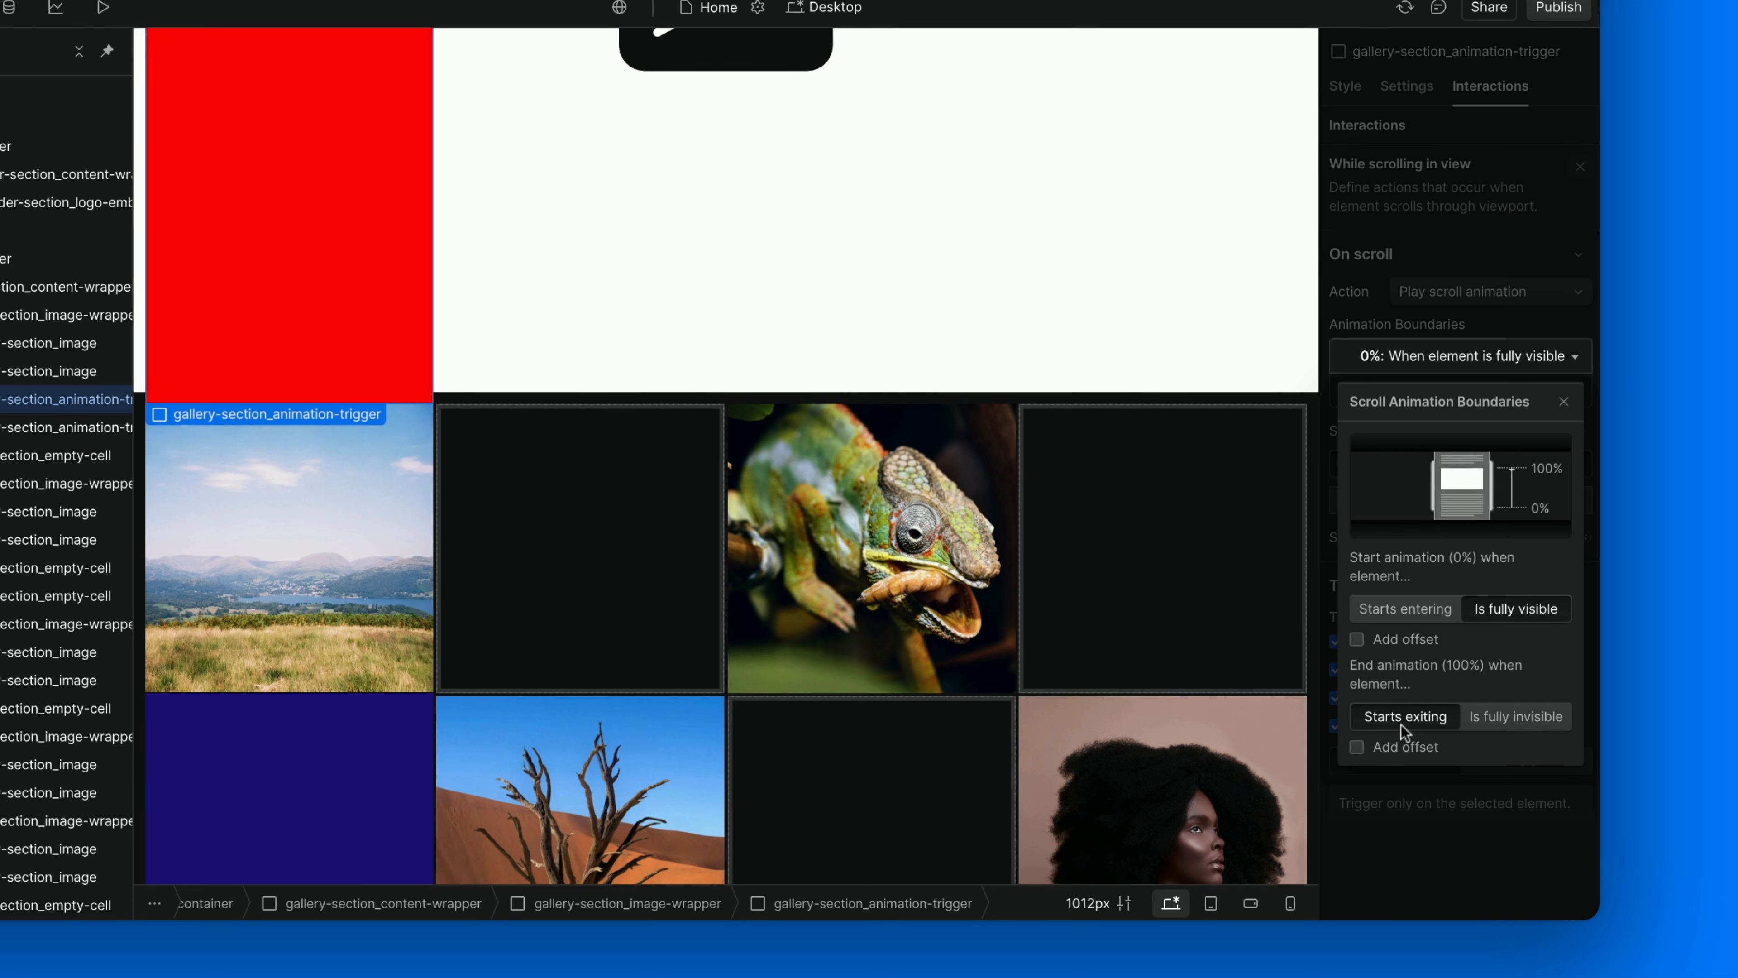
{"action": "left_click", "coordinate": [1403, 791]}
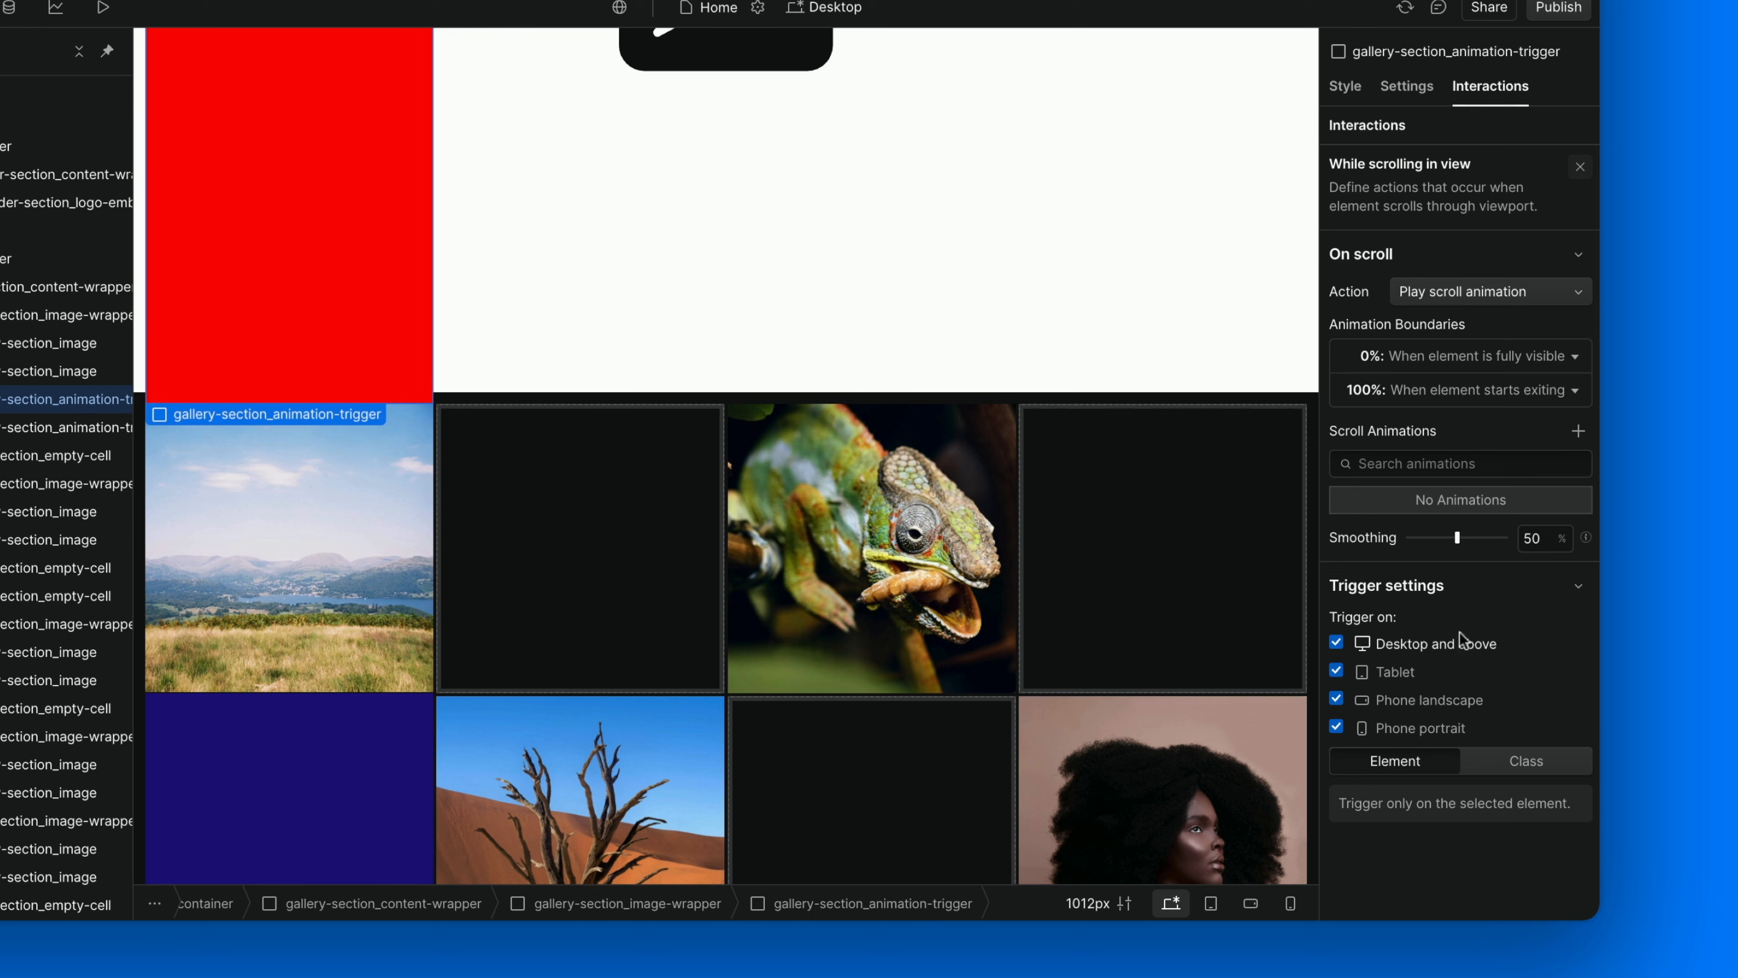
Create a new scroll animation named "(ABOVE TRIGGER) Image Scaling".
{"action": "left_click", "coordinate": [1578, 431]}
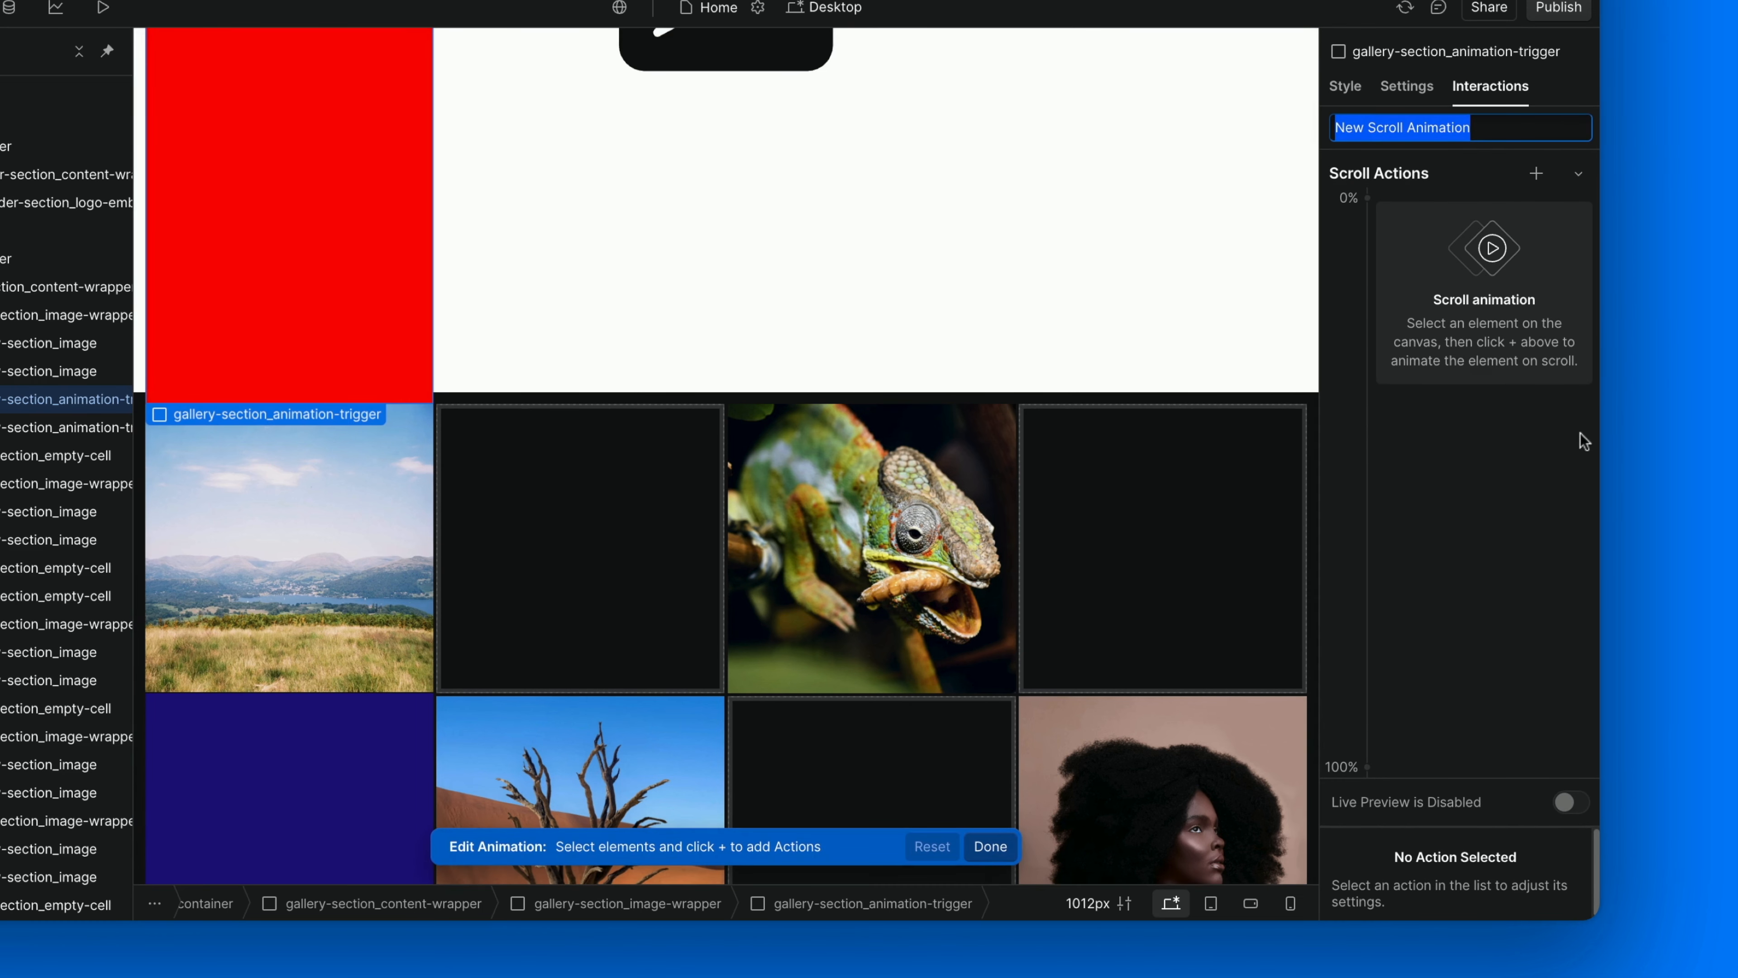
{"action": "key", "text": "BackSpace"}
{"action": "type", "text": "(ABOVE"}
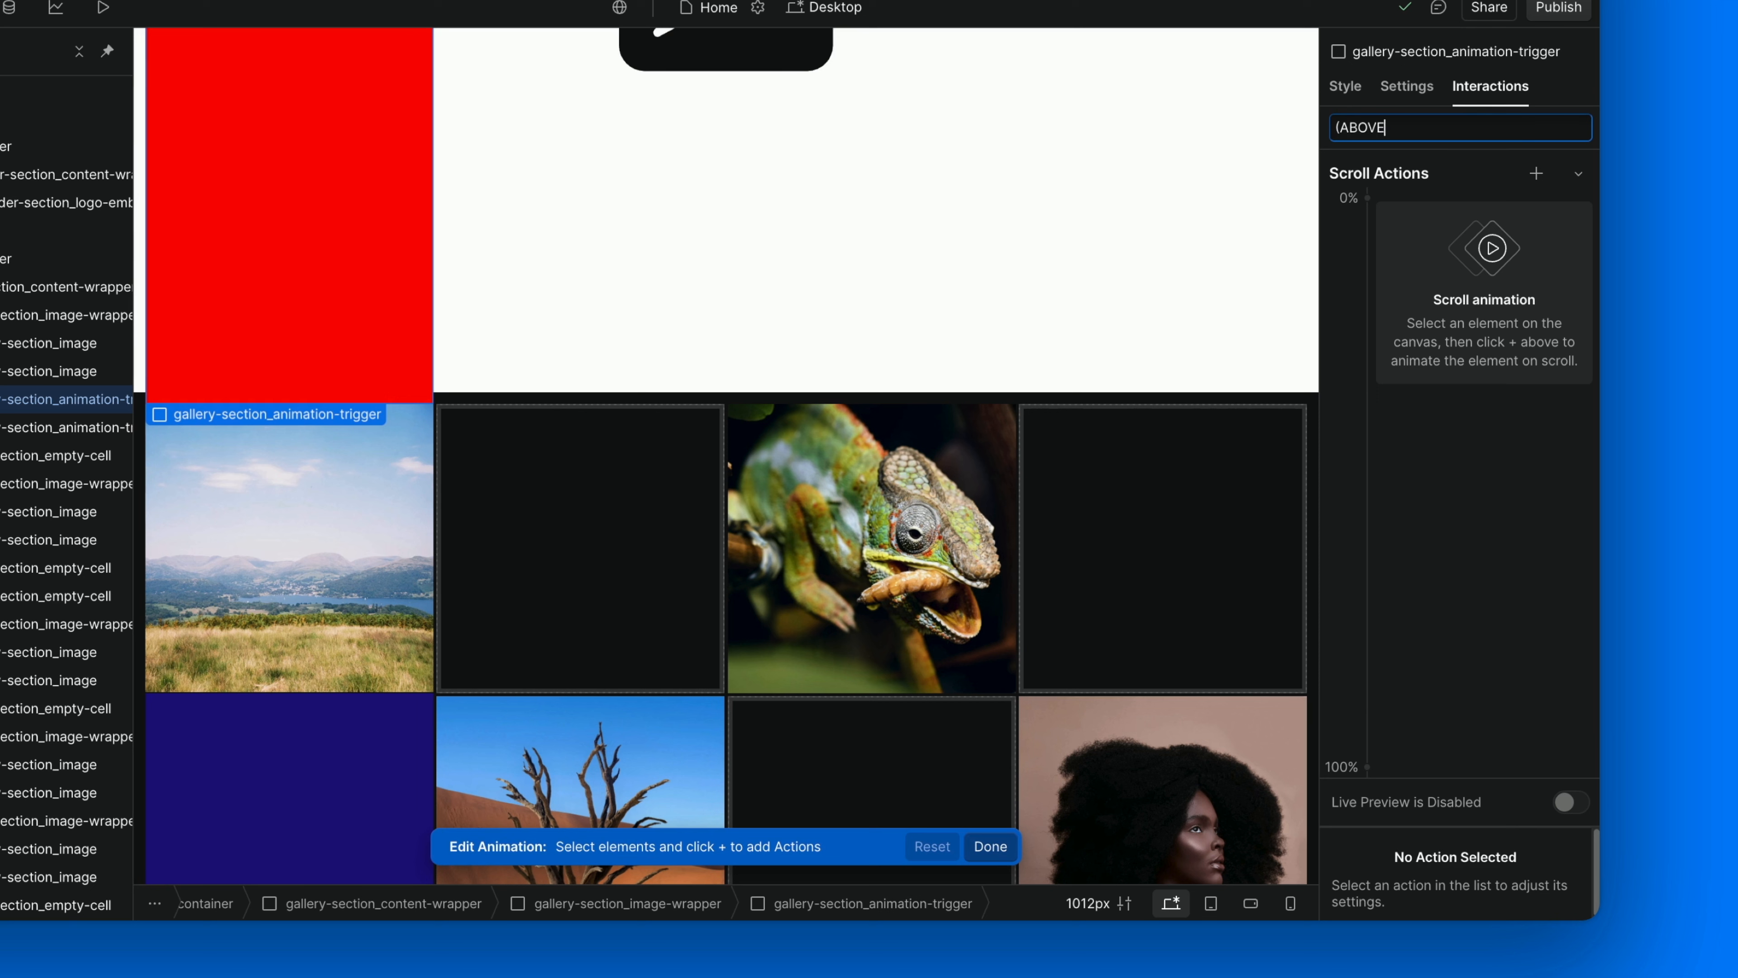
{"action": "type", "text": " TRIGGER) Image S"}
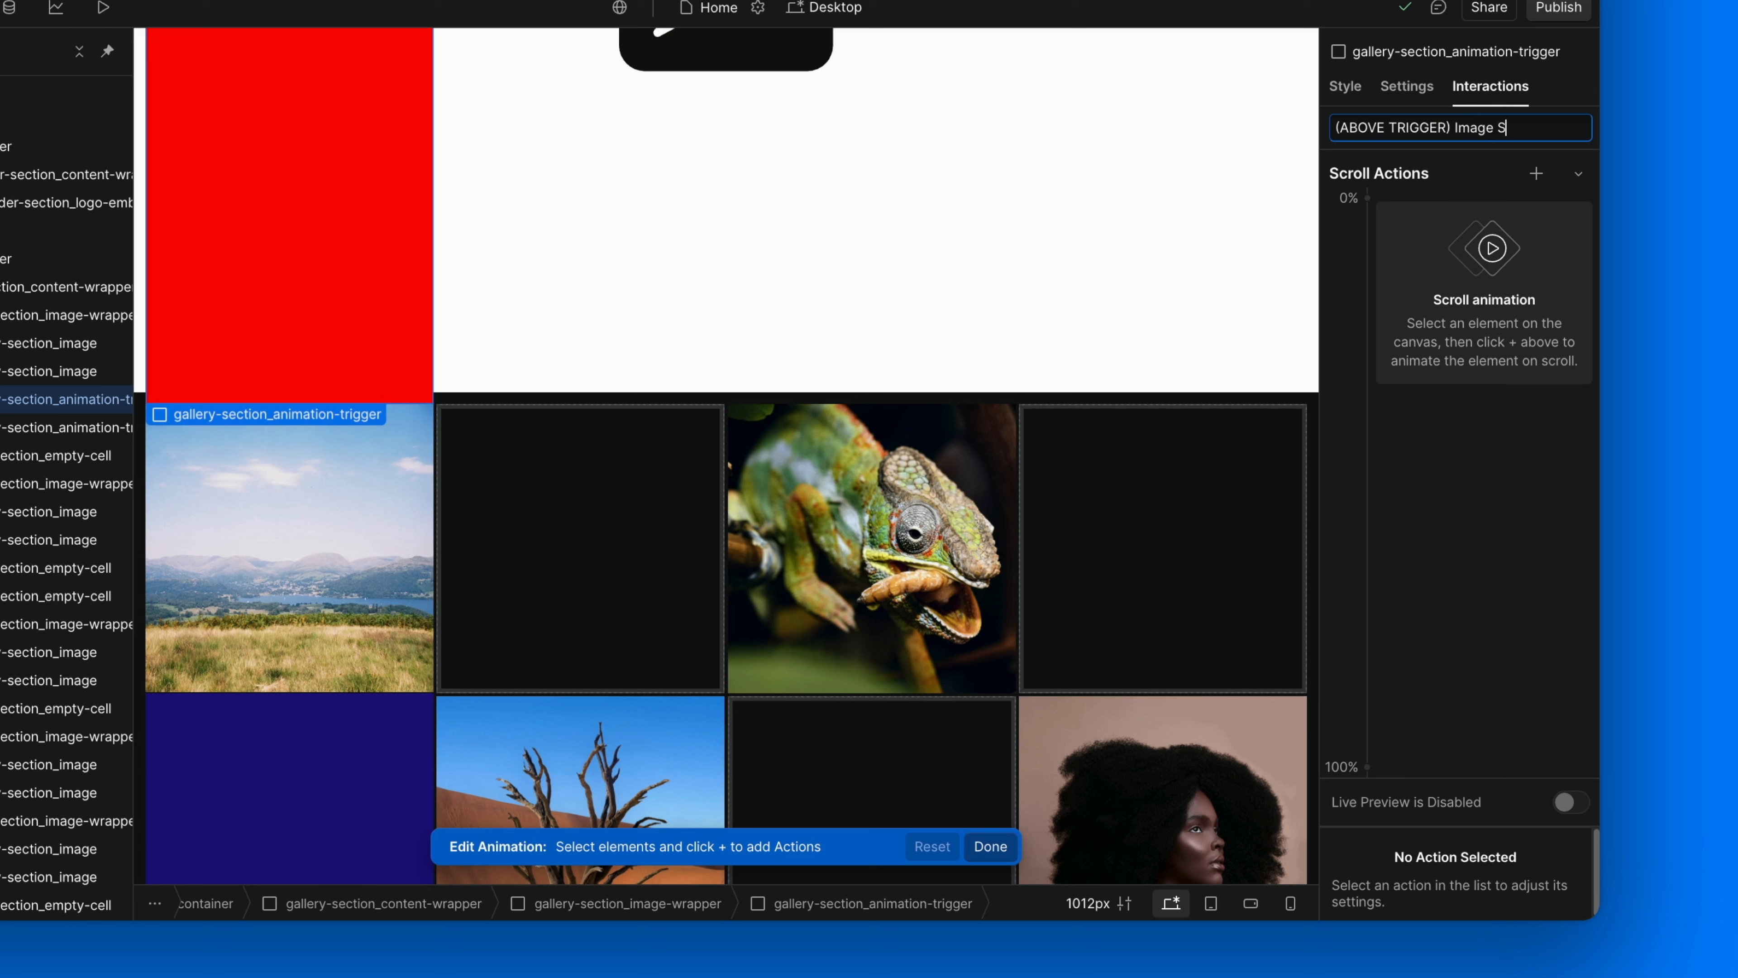
{"action": "type", "text": "caling"}
{"action": "key", "text": "Return"}
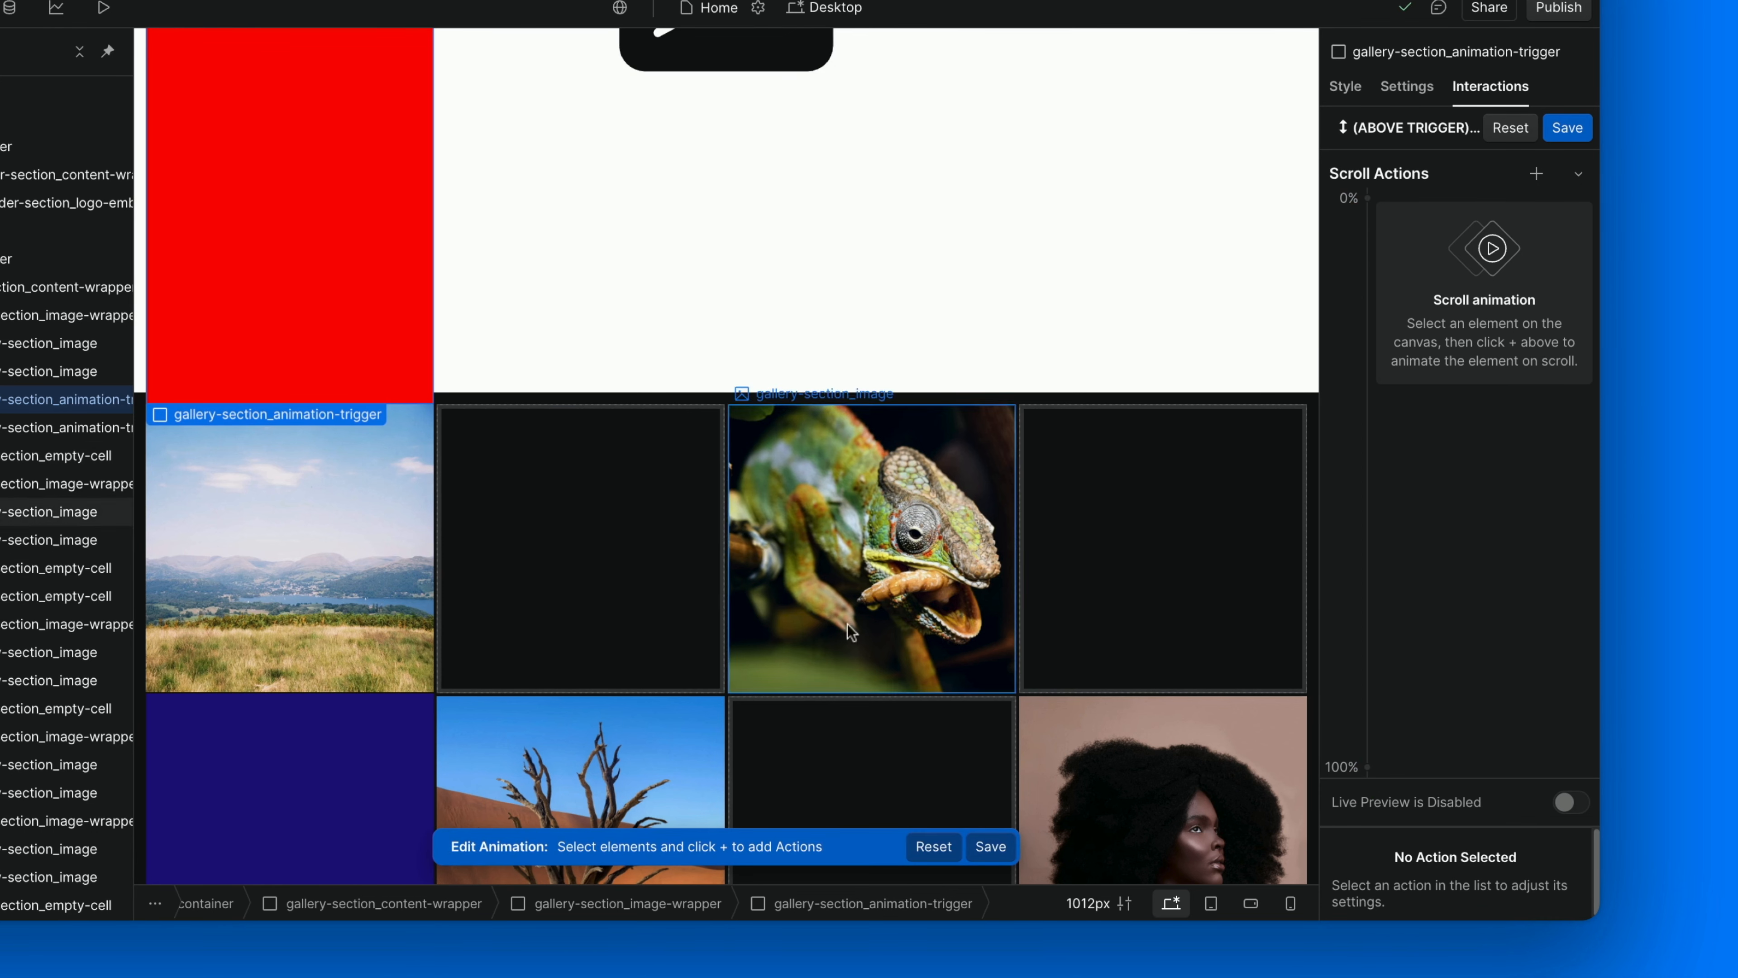
Add a Scale action for the first gallery-section_image in the first wrapper and set its 0% keyframe scale to 0.
{"action": "left_click", "coordinate": [75, 343]}
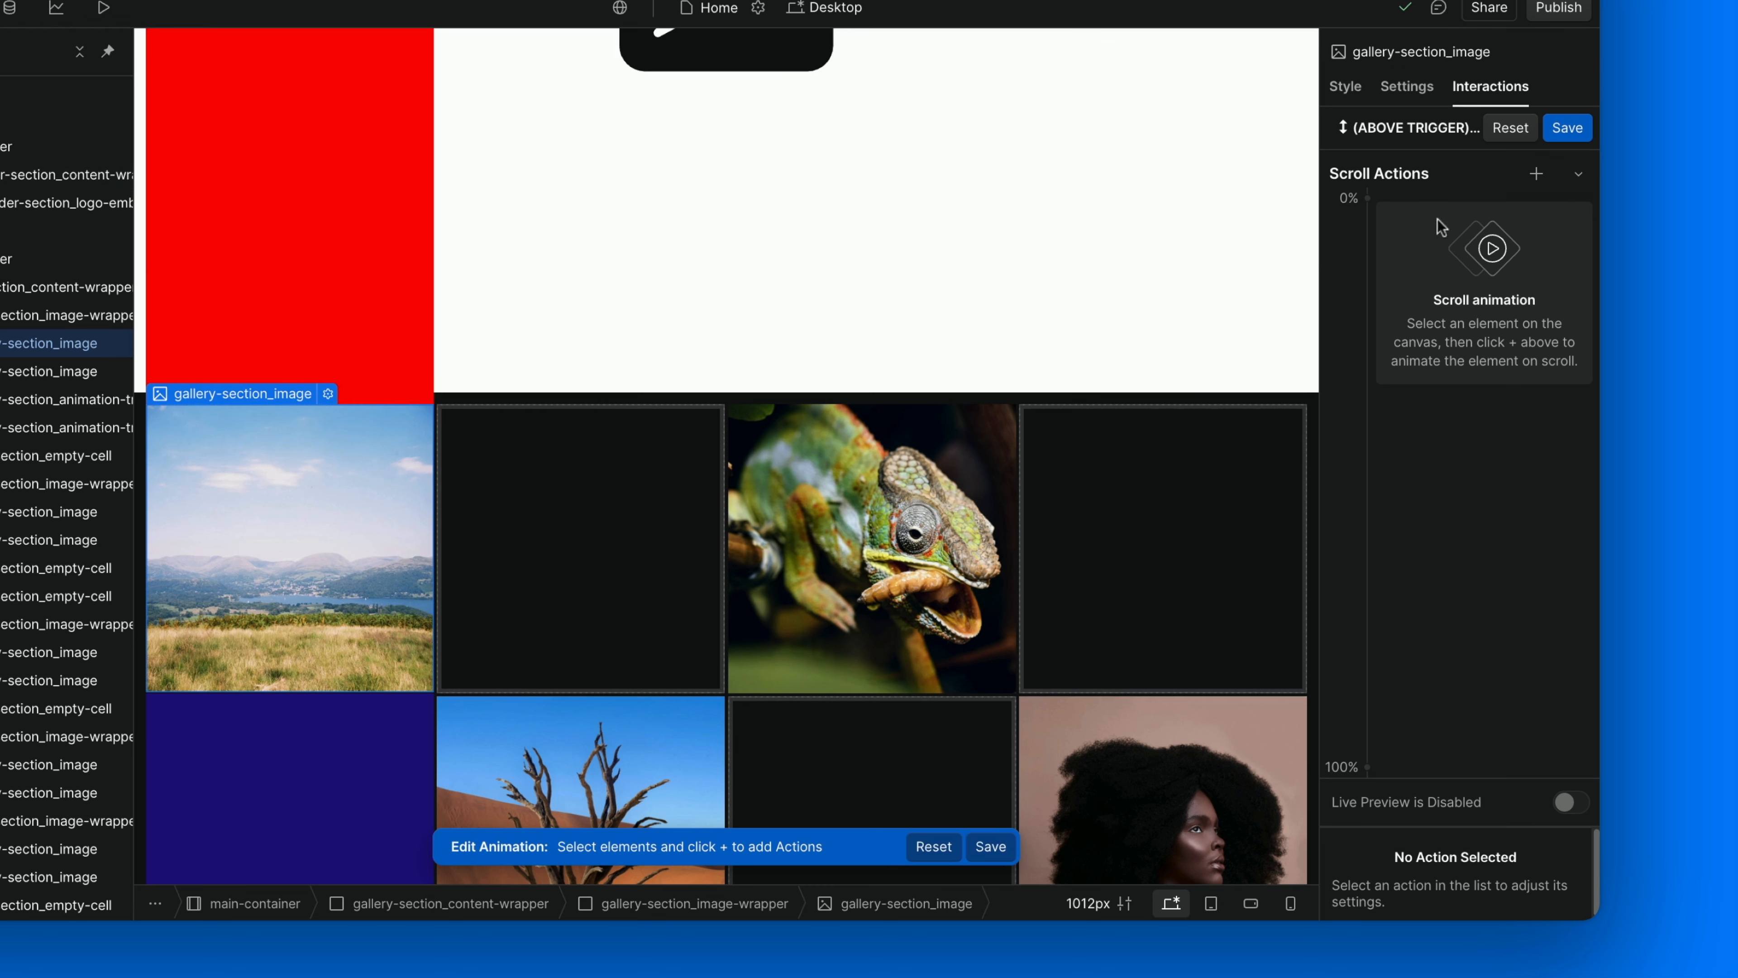
{"action": "left_click", "coordinate": [1532, 175]}
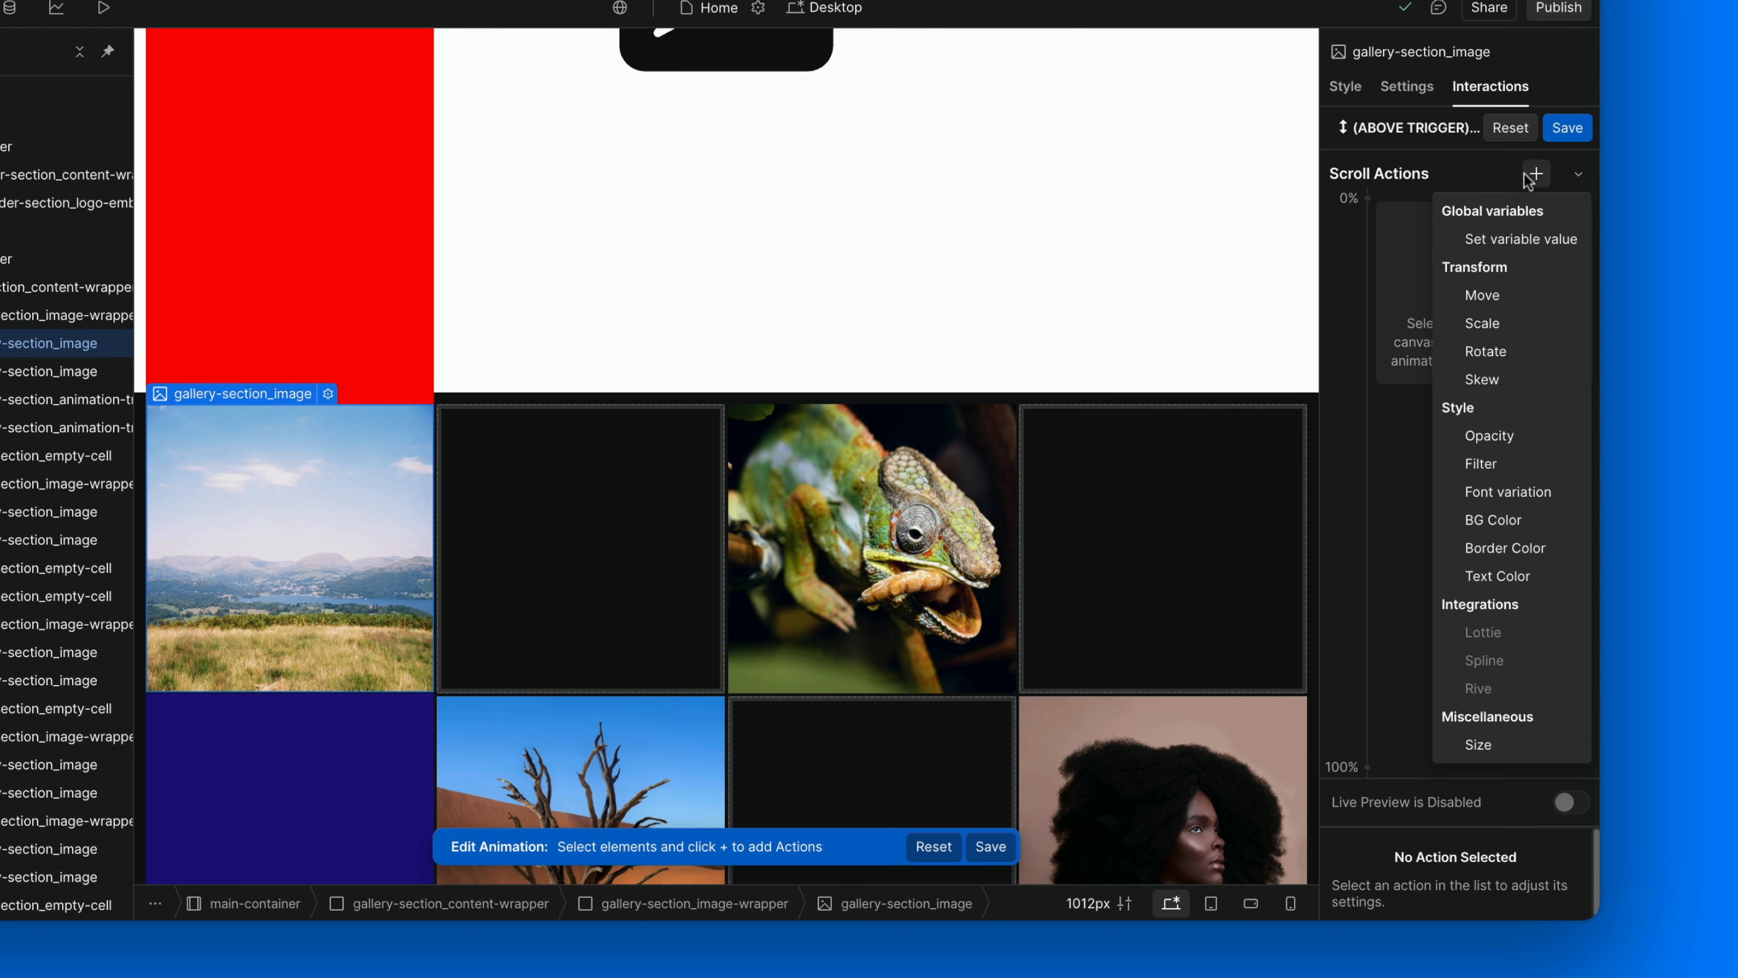
{"action": "left_click", "coordinate": [1490, 321]}
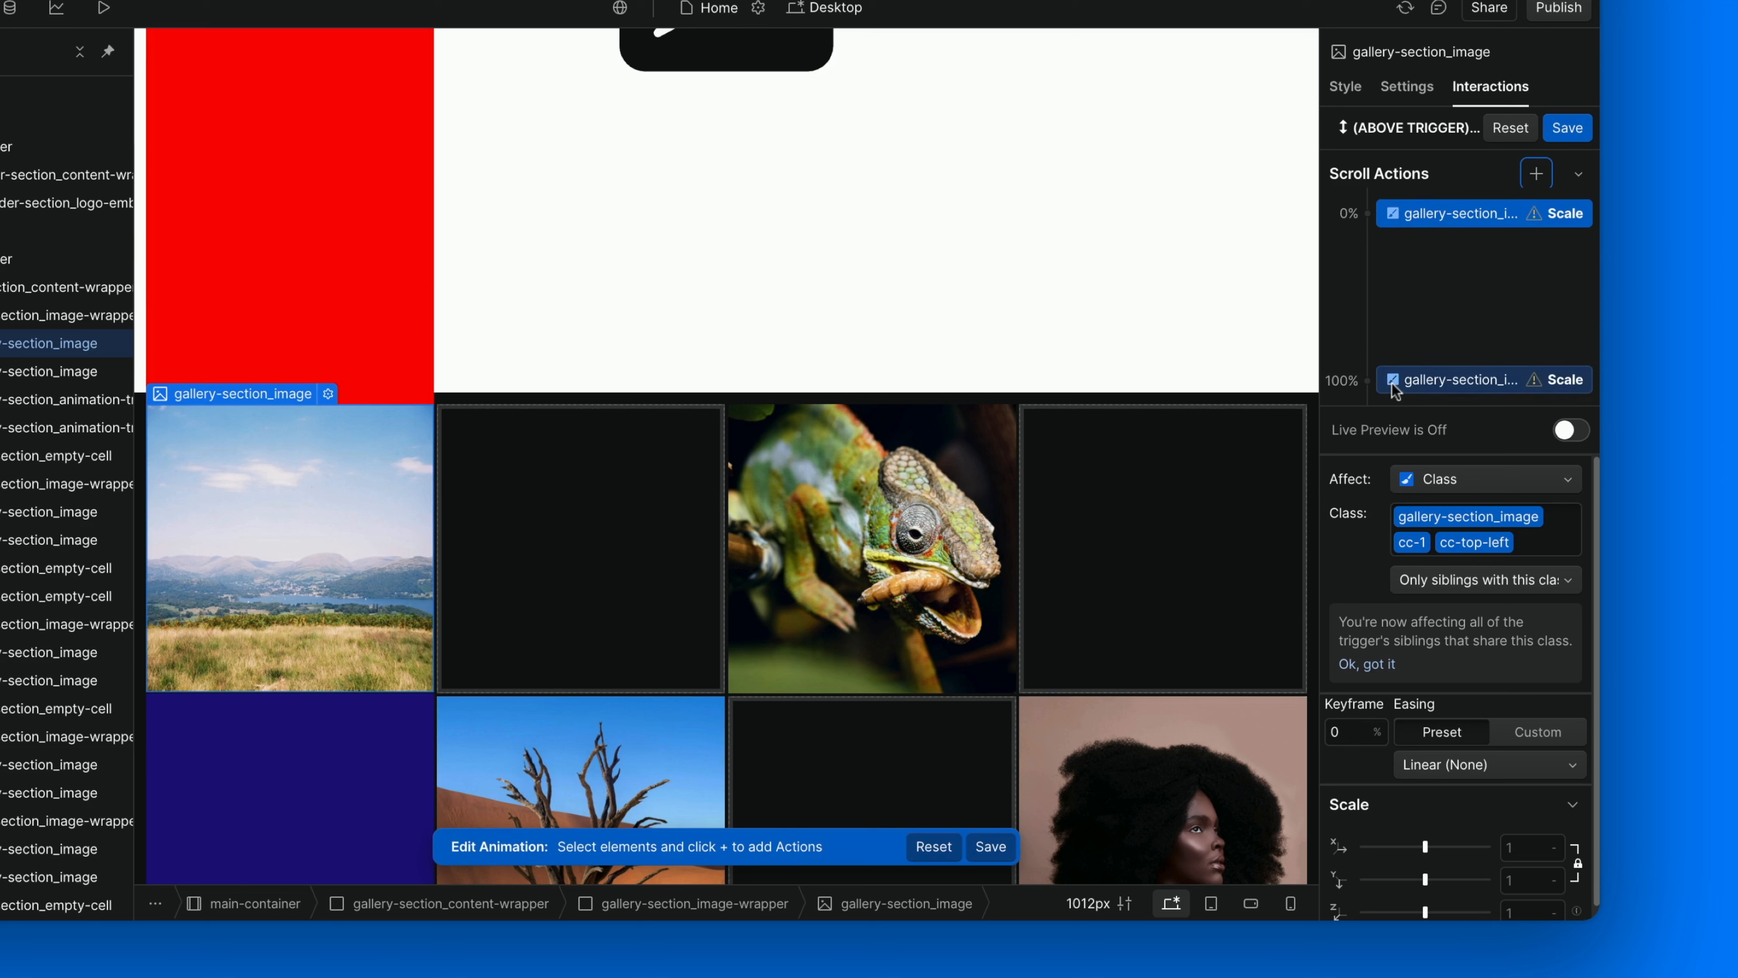
{"action": "left_click", "coordinate": [1455, 225]}
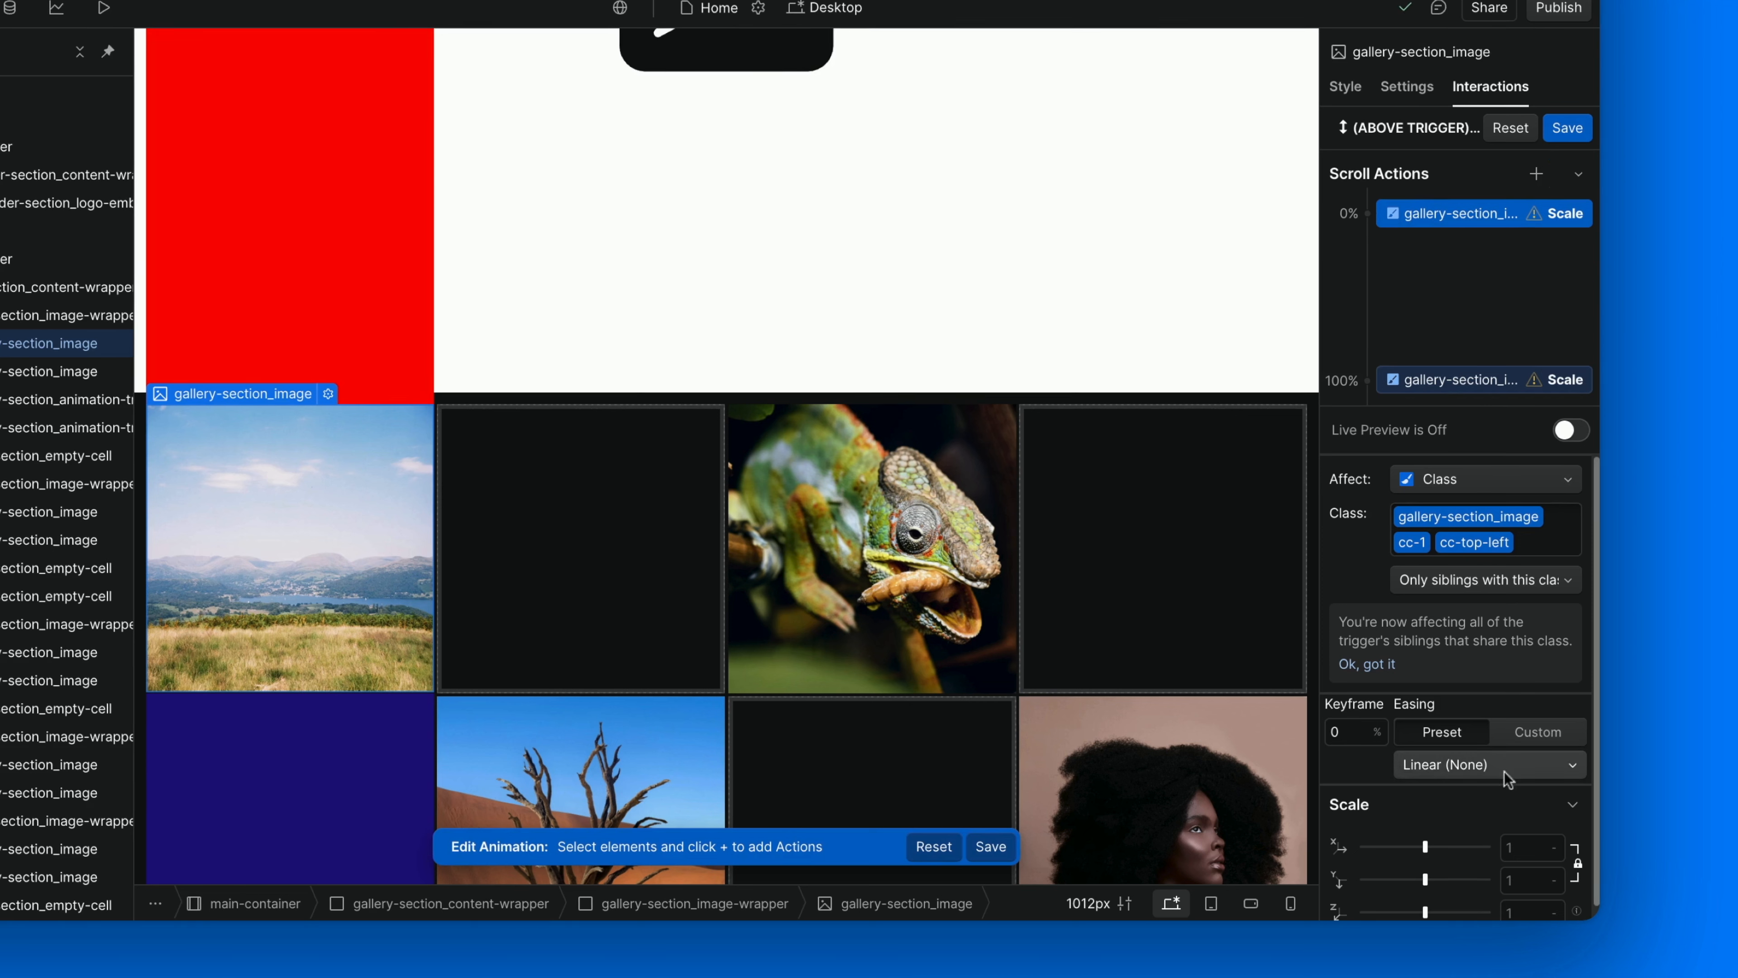
{"action": "scroll", "coordinate": [1499, 767], "scroll_direction": "down", "scroll_amount": 1}
{"action": "left_click", "coordinate": [1521, 842]}
{"action": "type", "text": "0"}
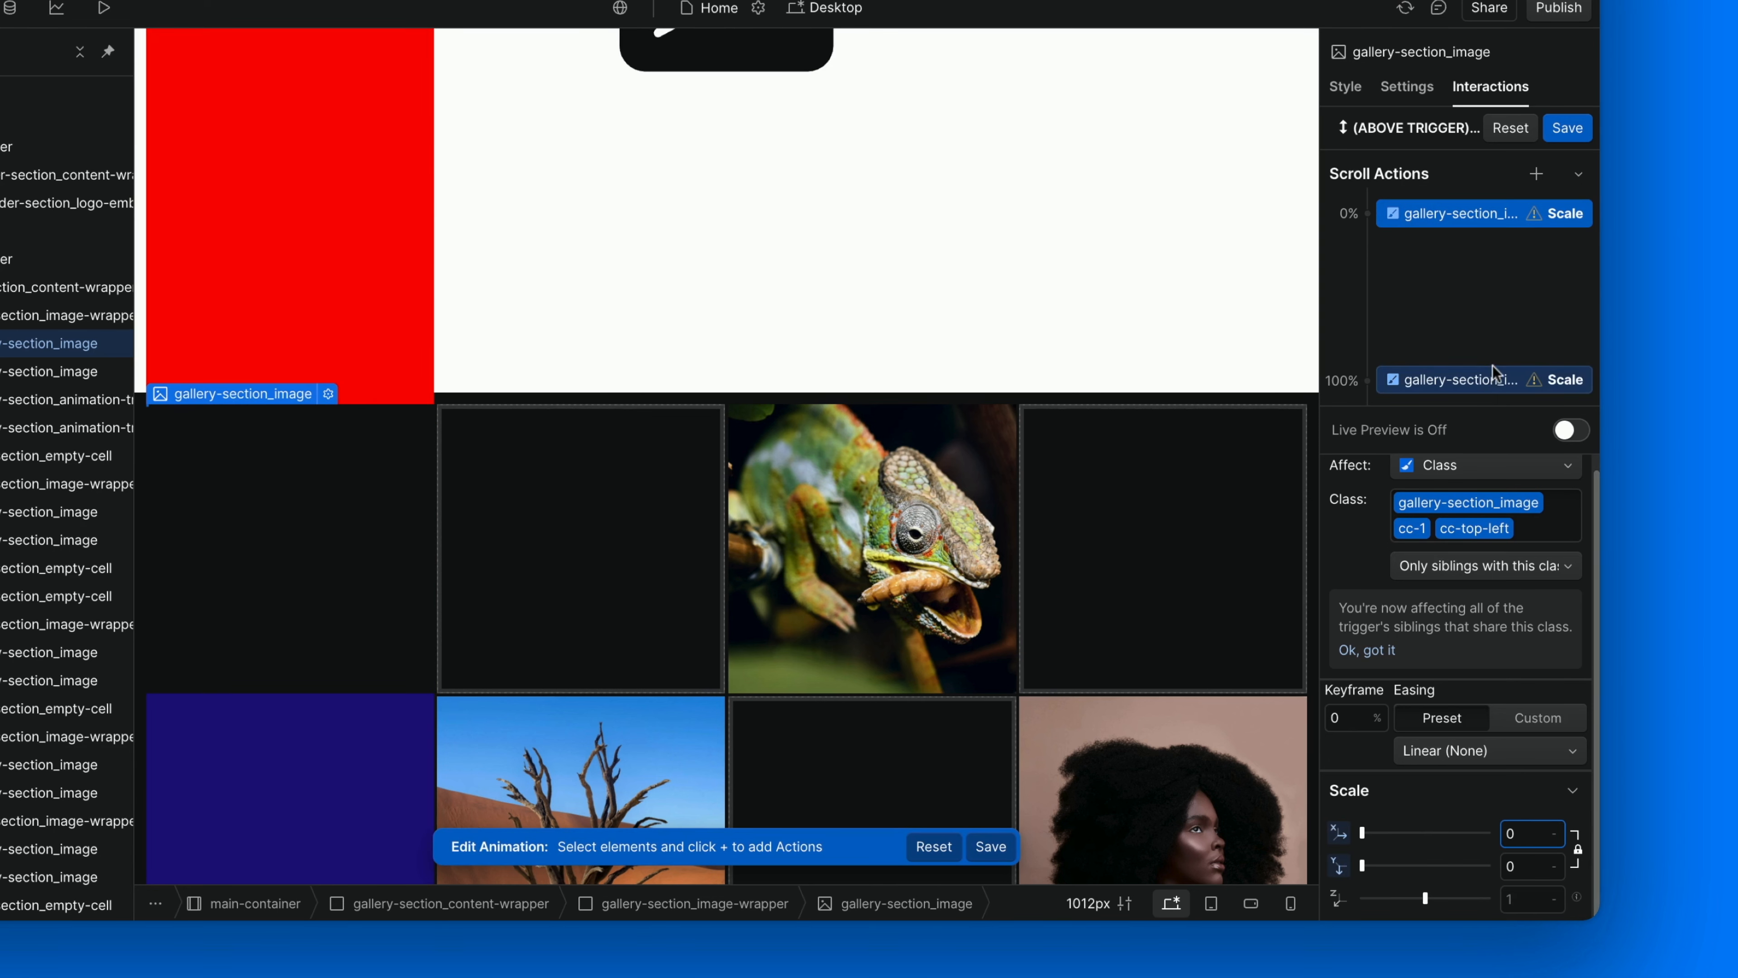
Set the gallery image's Scale action at the 100% keyframe to 1.
{"action": "left_click", "coordinate": [1498, 375]}
{"action": "left_click", "coordinate": [1515, 837]}
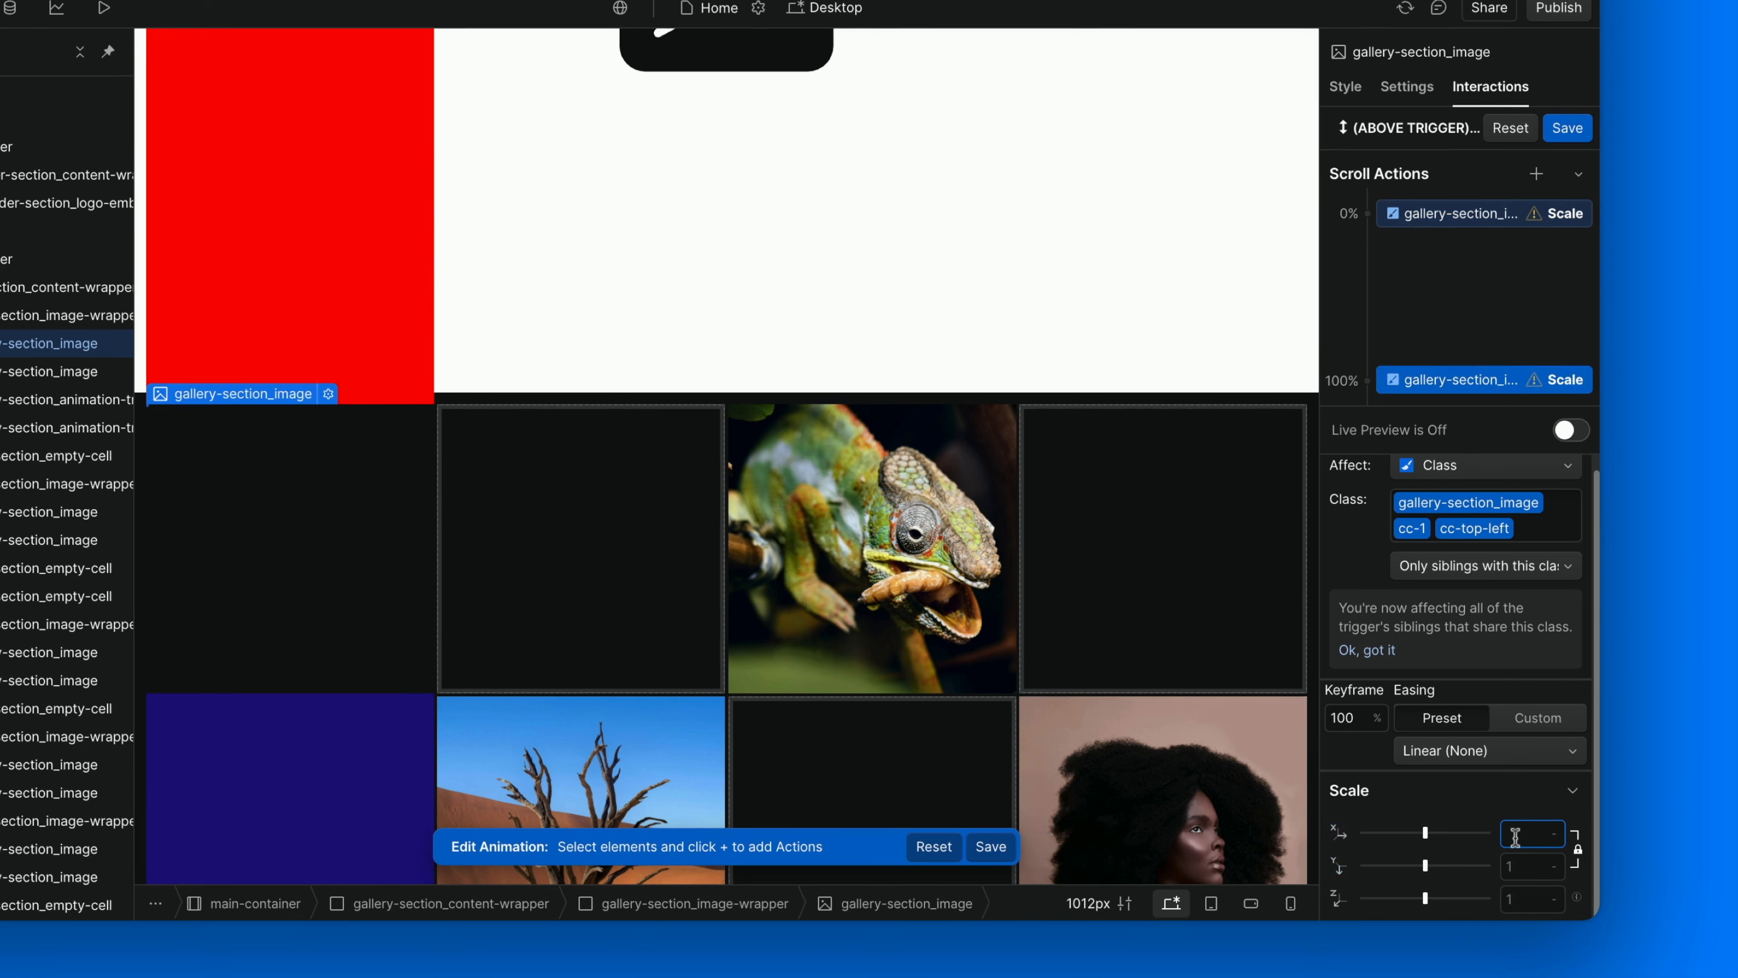
{"action": "type", "text": "1"}
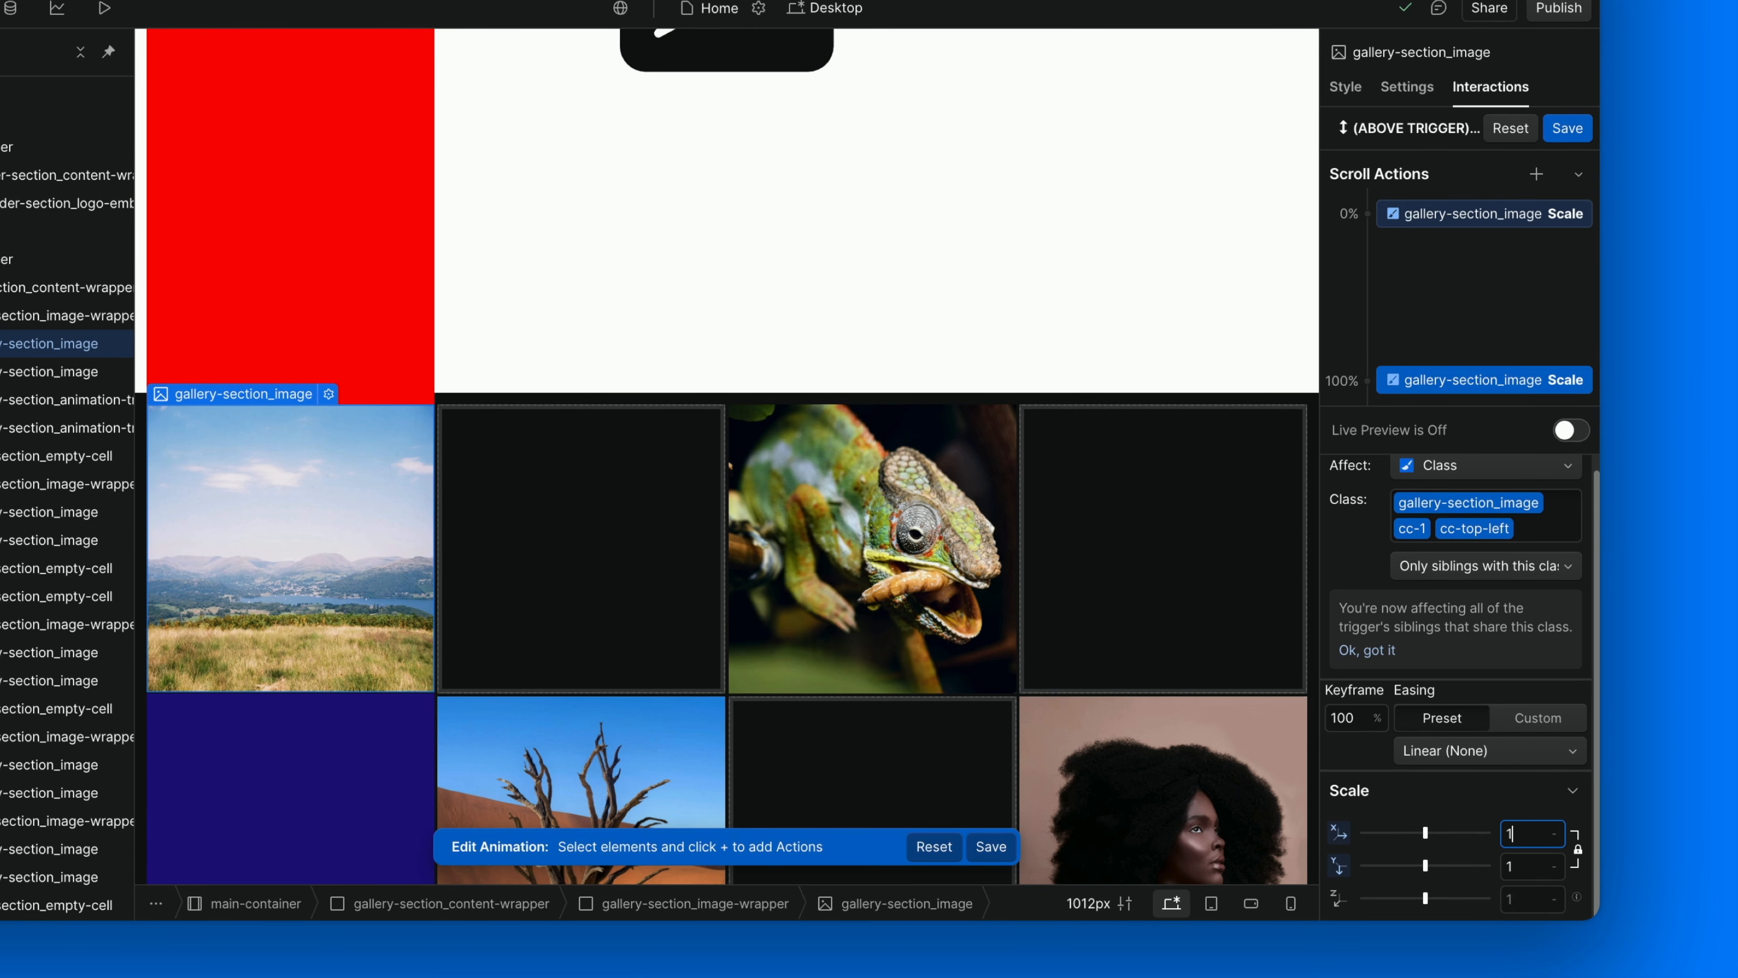
Make the 100% Scale action affect sibling elements with the gallery-section_image class and save the scroll animation.
{"action": "left_click", "coordinate": [1548, 525]}
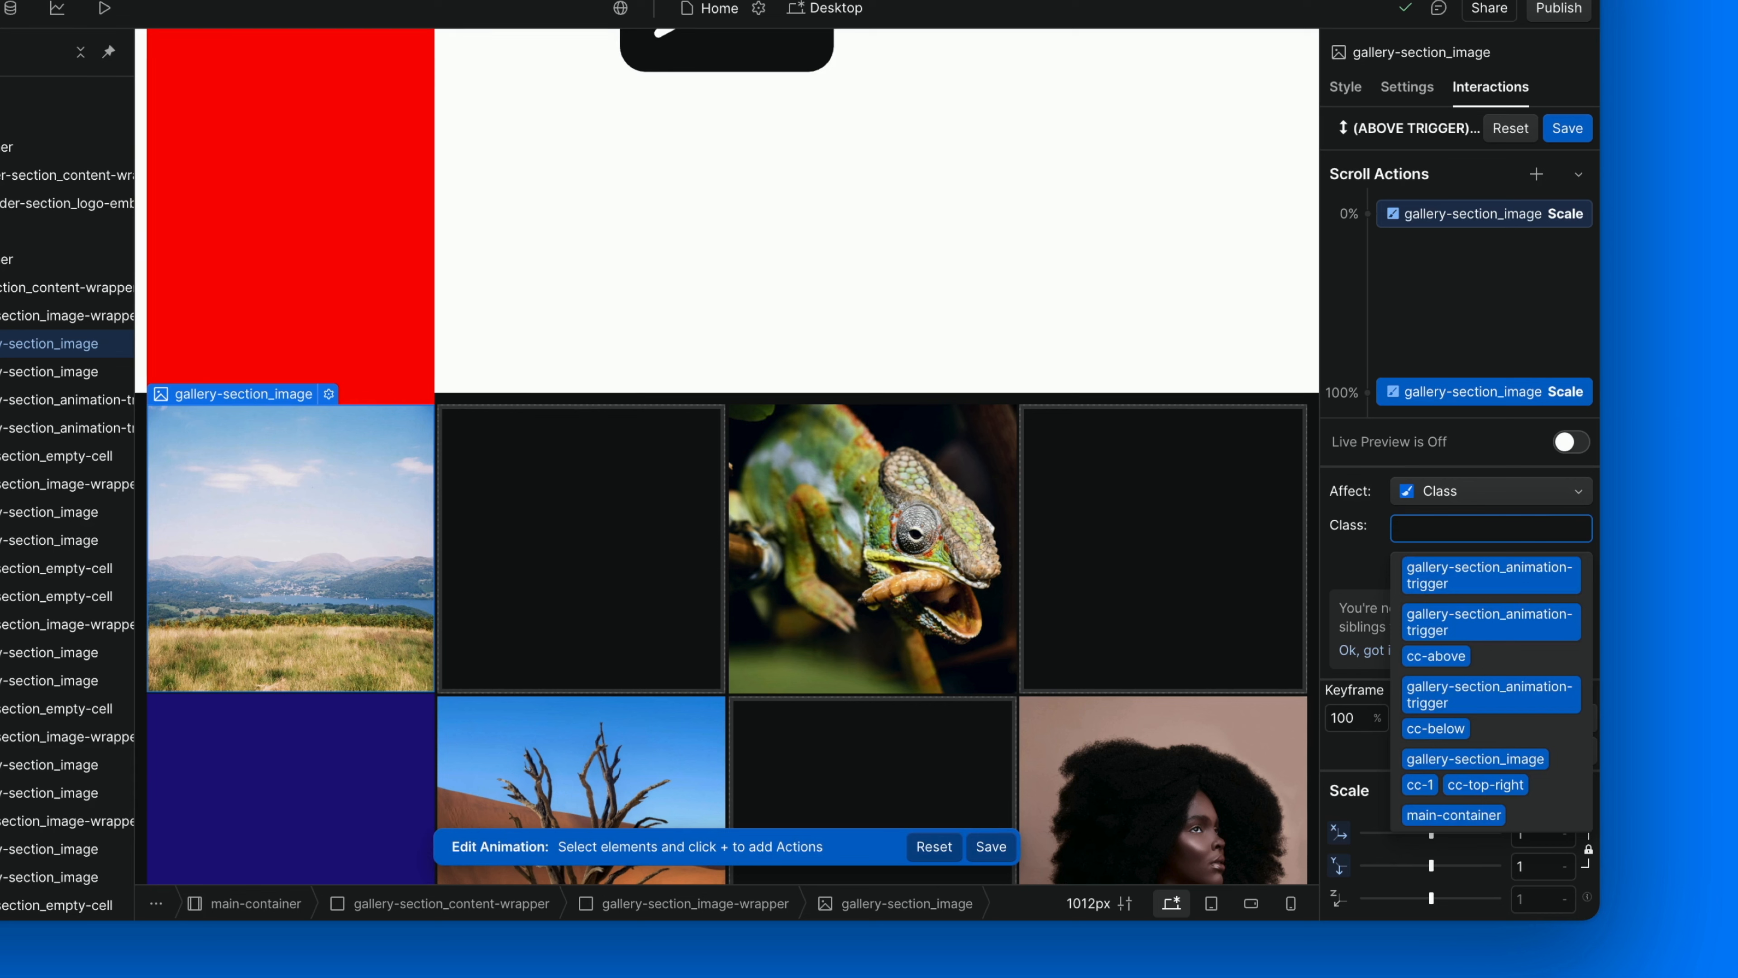
{"action": "type", "text": "image"}
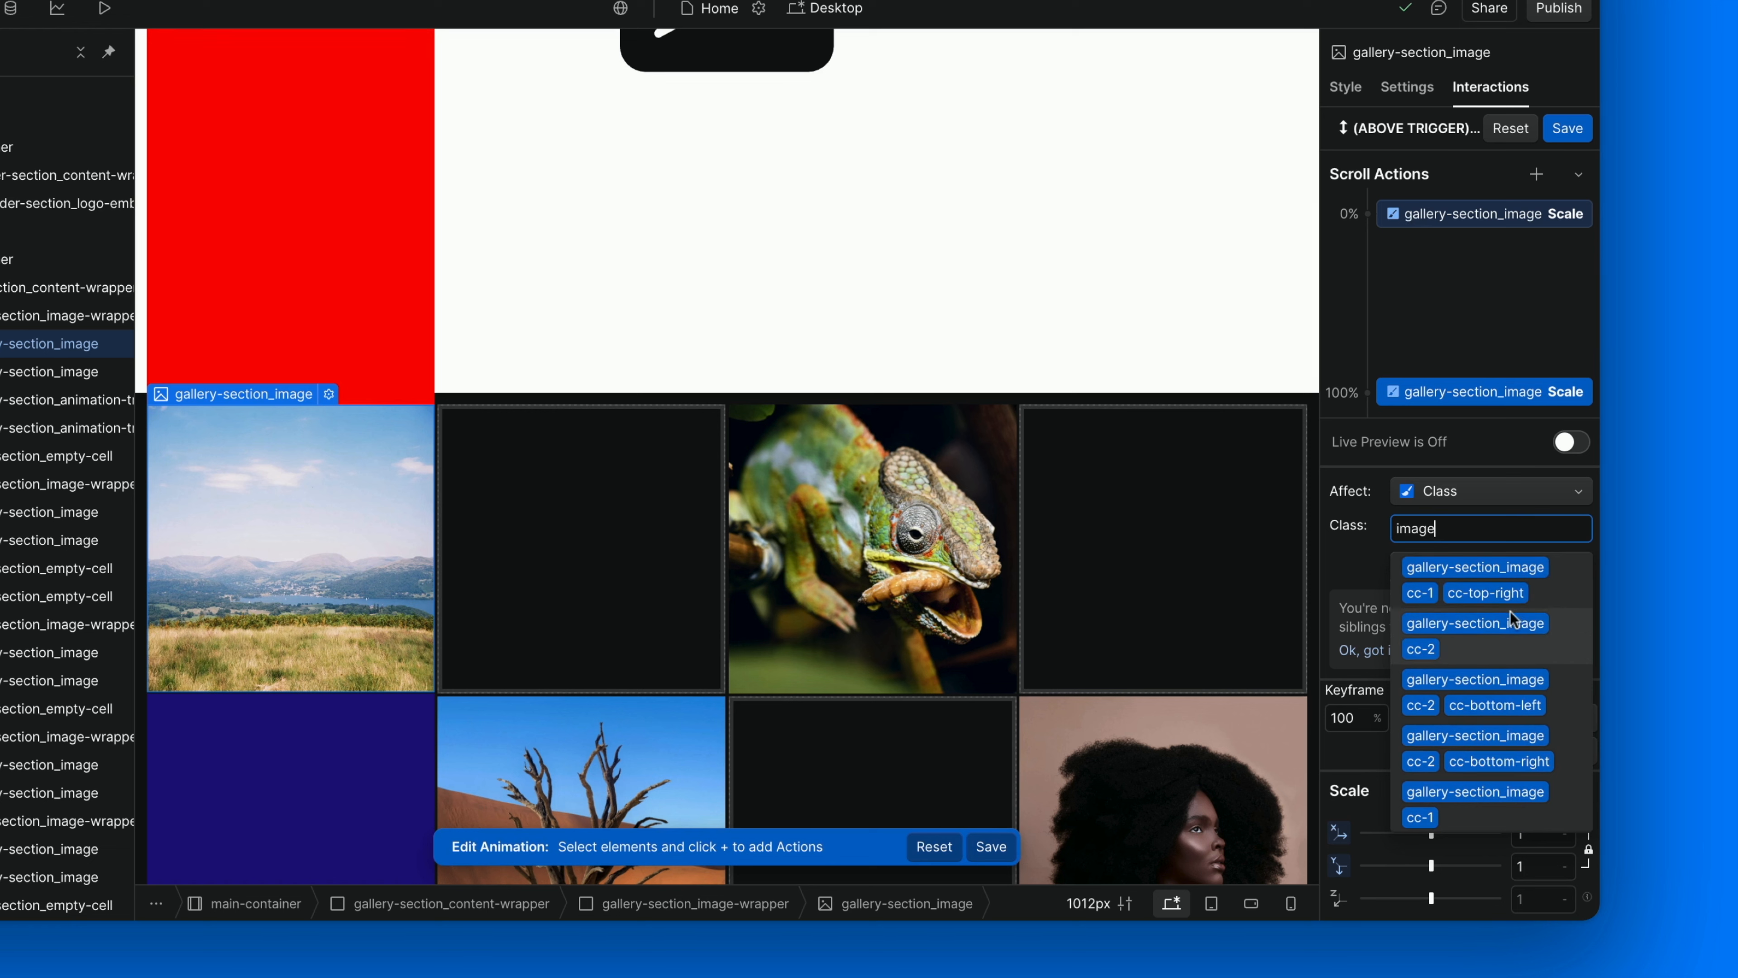
{"action": "scroll", "coordinate": [1511, 612], "scroll_direction": "down", "scroll_amount": 3}
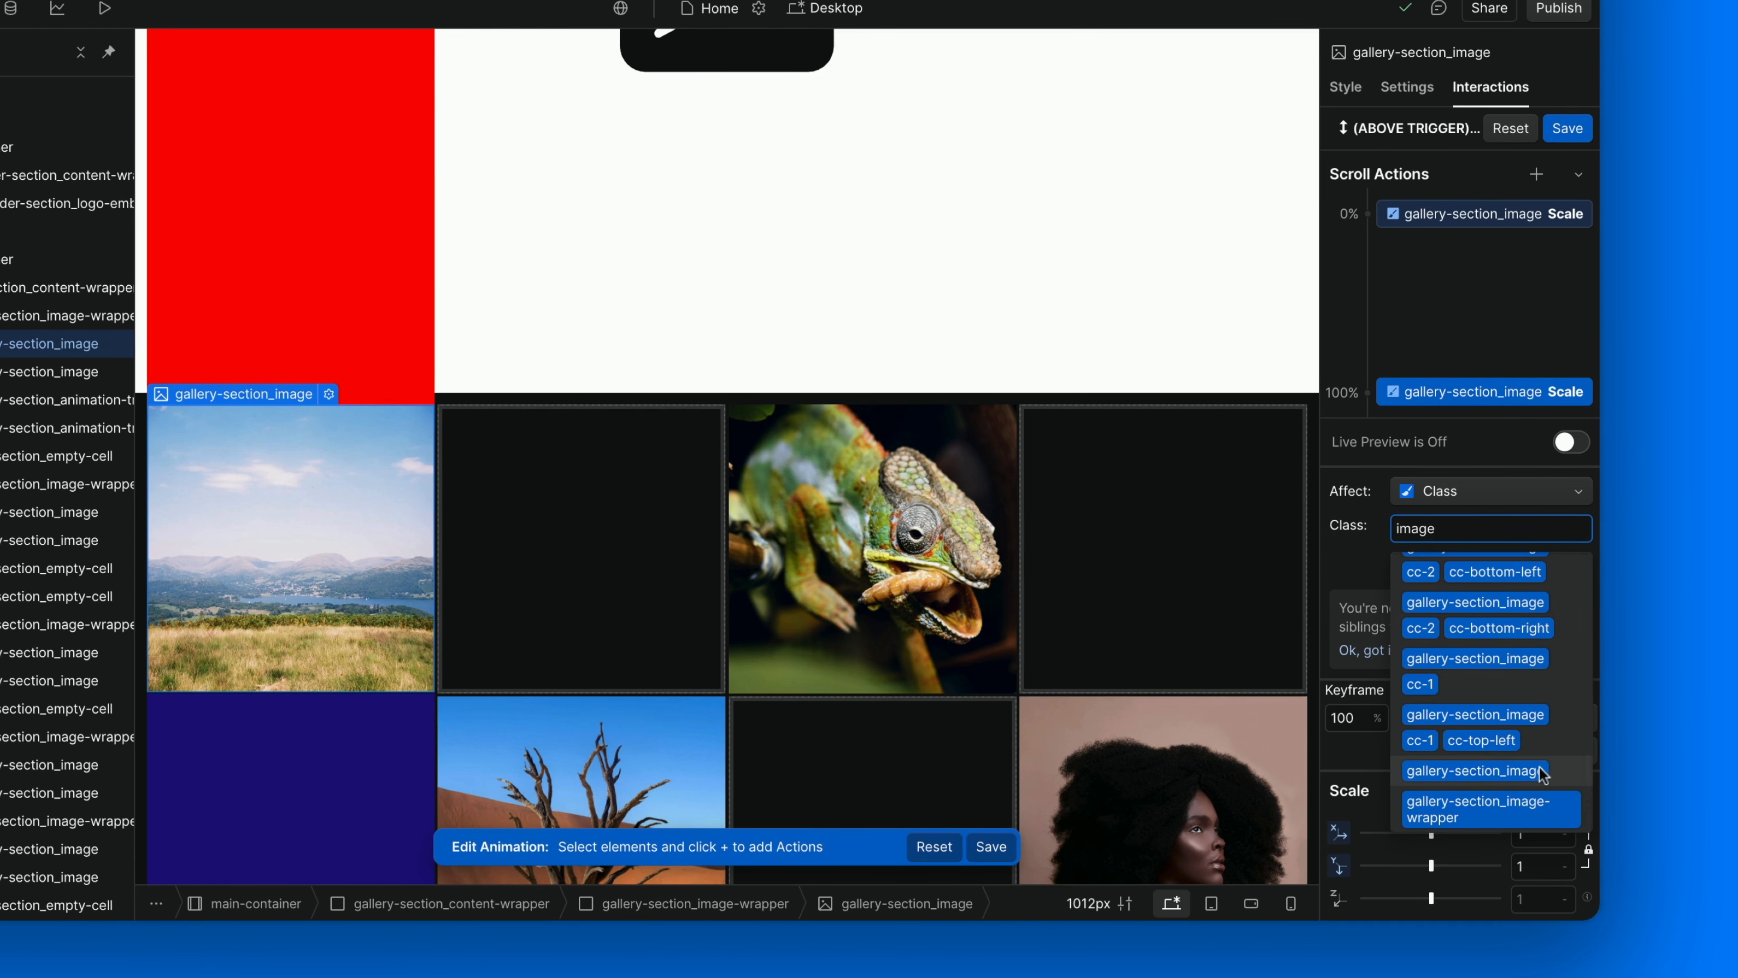
{"action": "left_click", "coordinate": [1500, 767]}
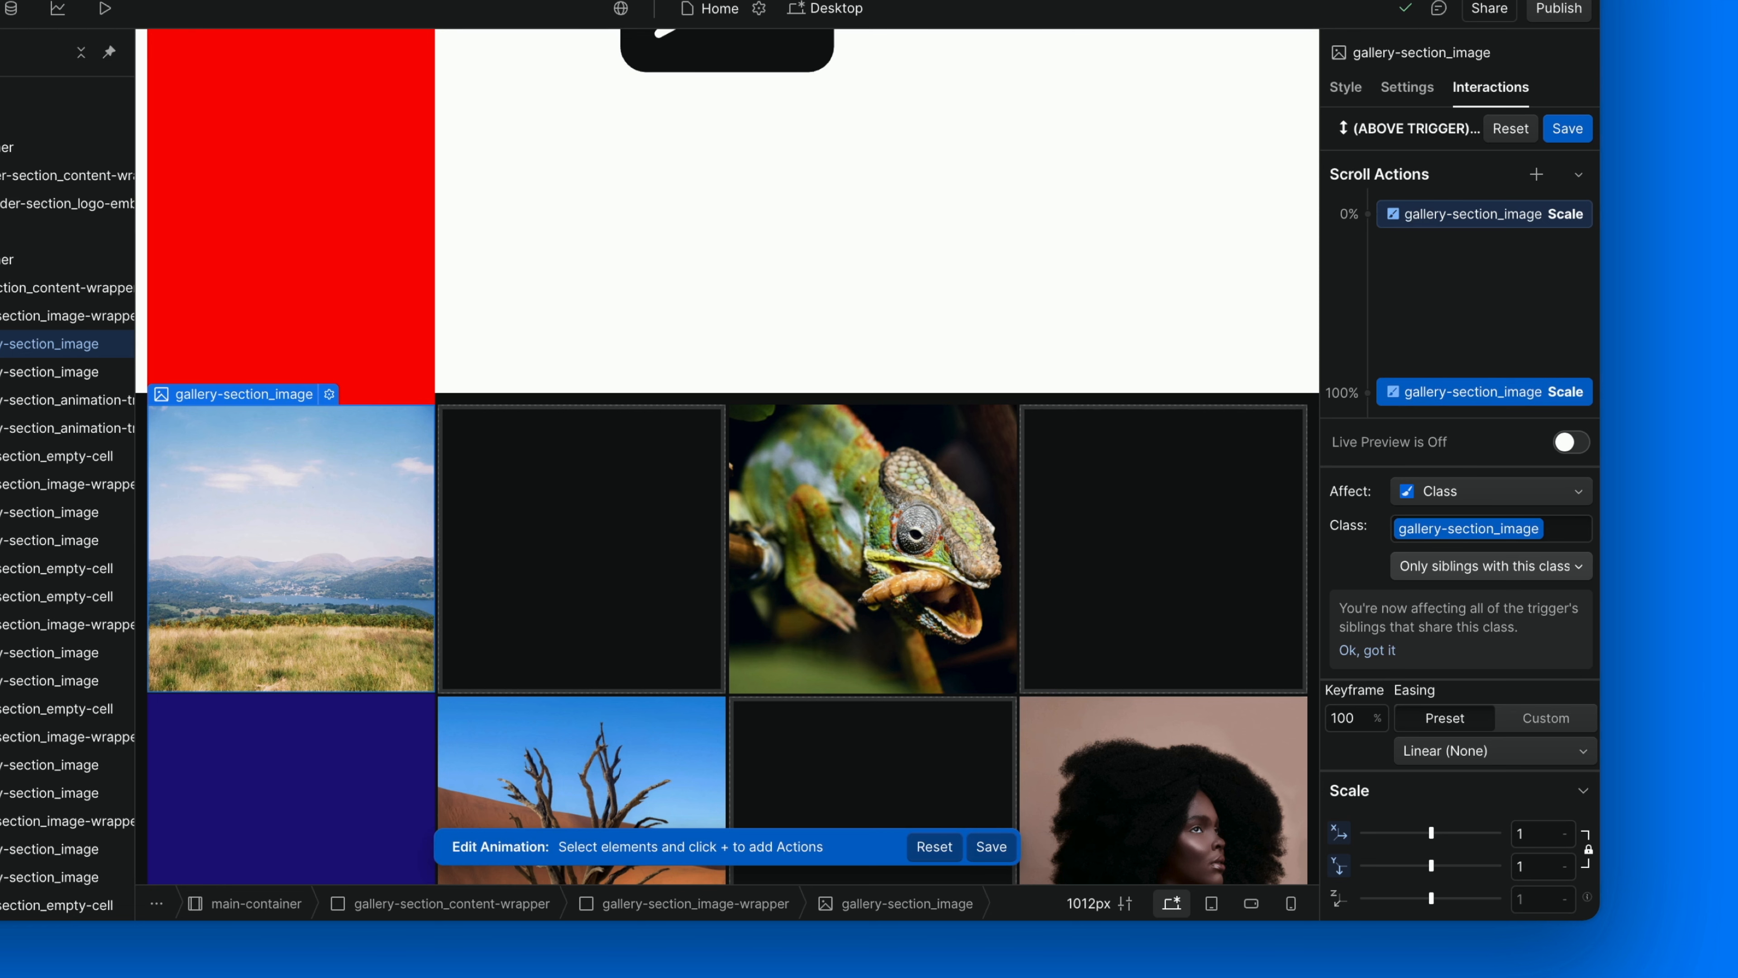
{"action": "left_click", "coordinate": [1567, 129]}
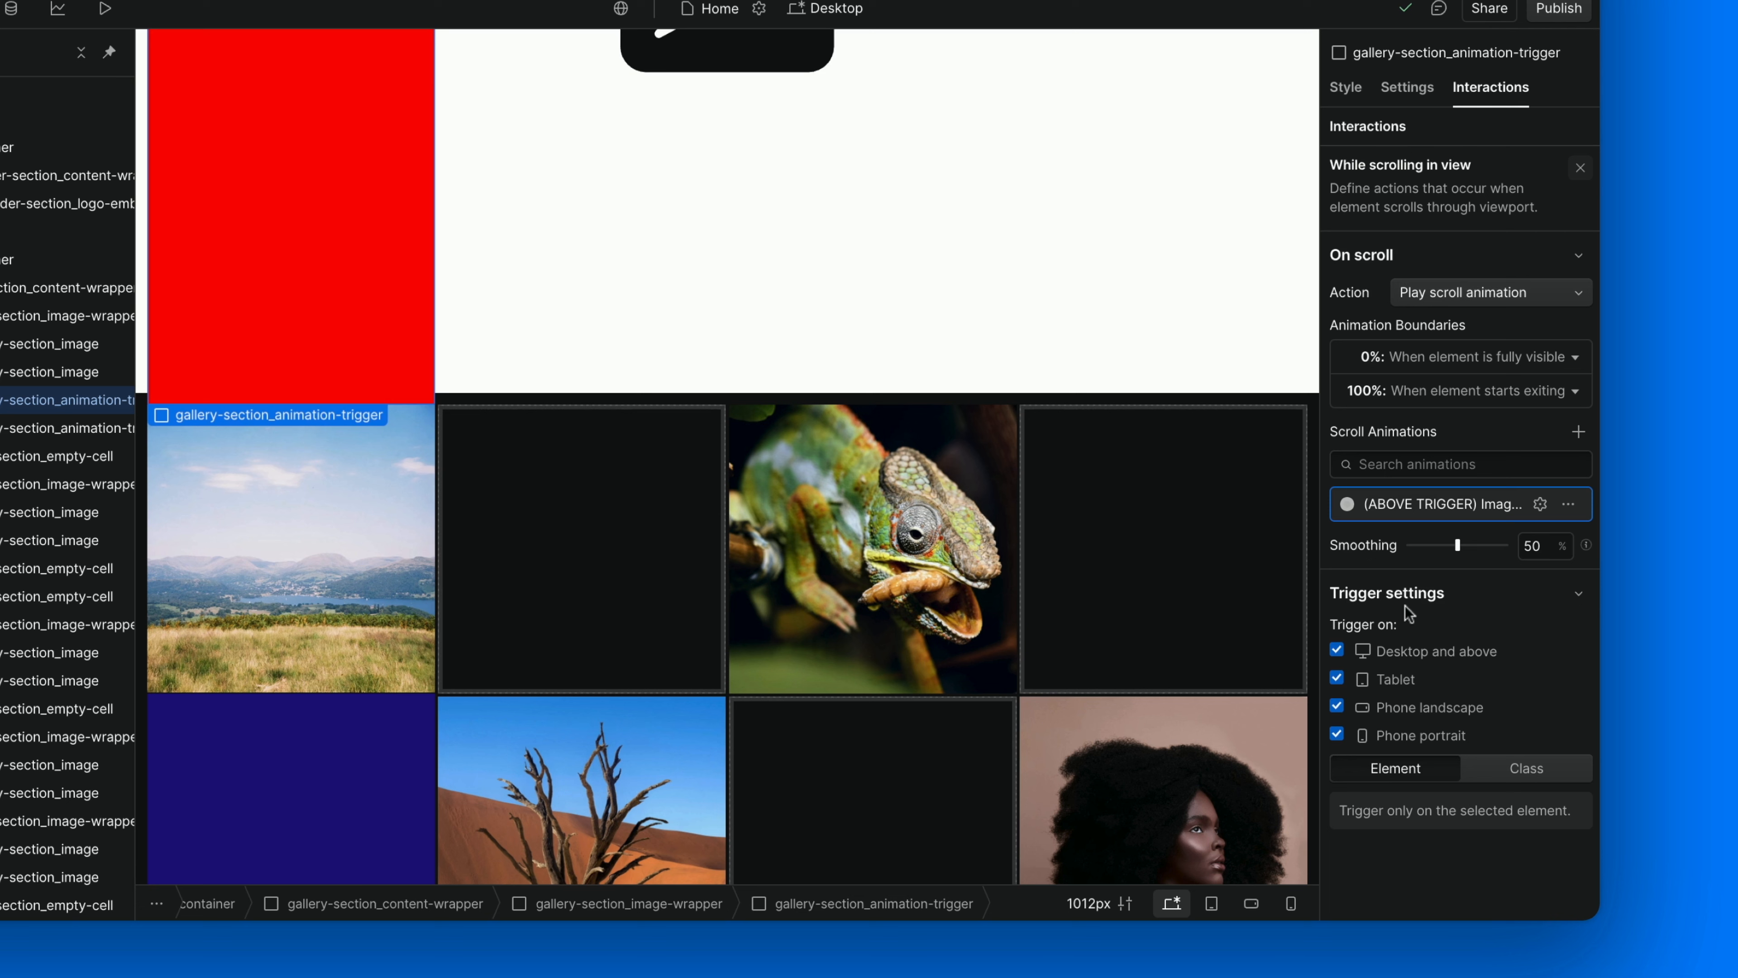
Apply the scroll trigger to all elements sharing the above animation trigger's class instead of only the selected element.
{"action": "left_click", "coordinate": [1514, 765]}
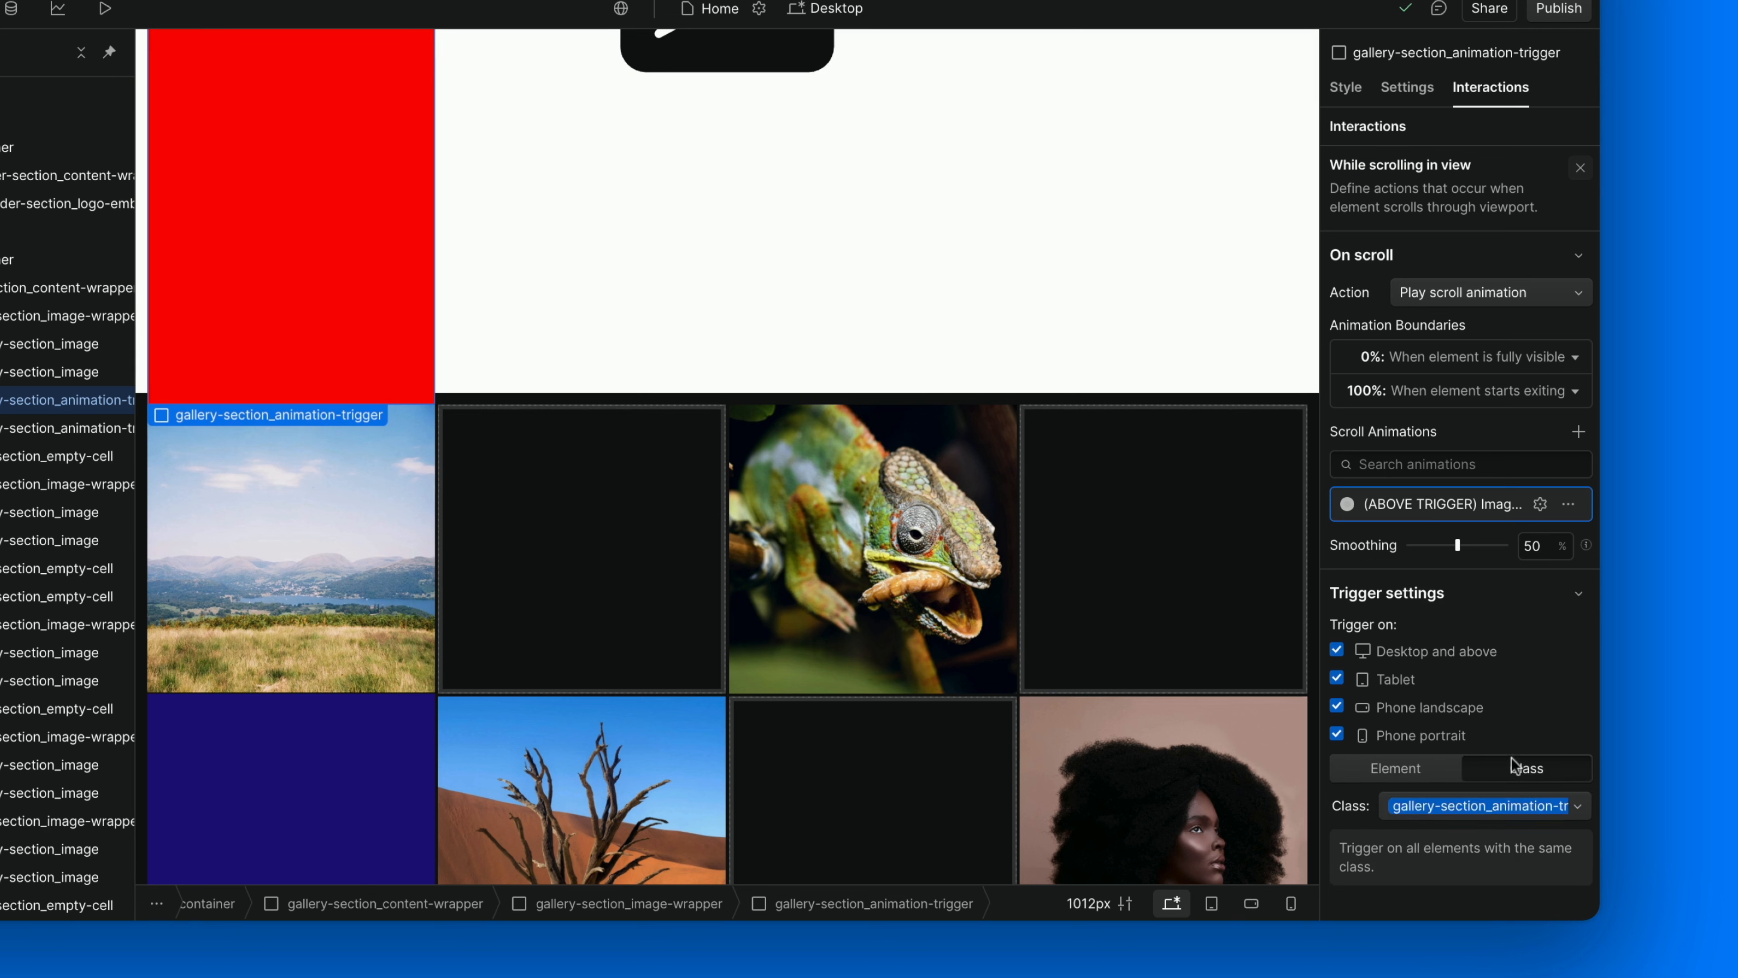
{"action": "left_click", "coordinate": [1481, 810]}
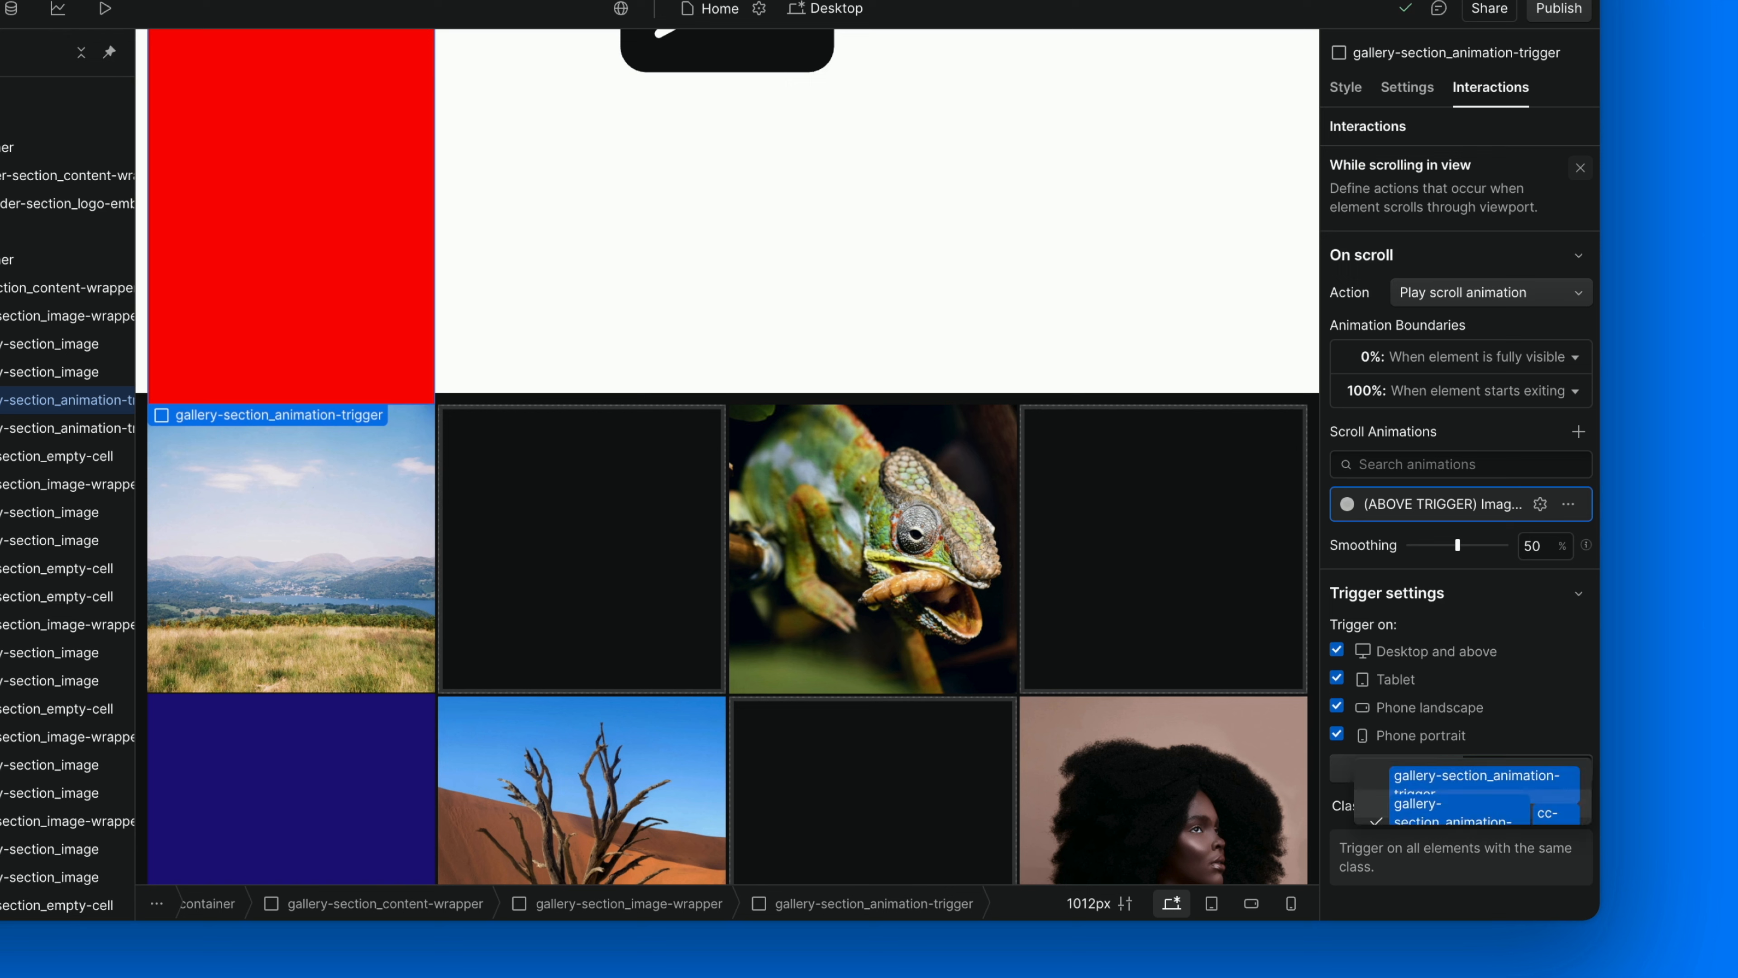
{"action": "left_click", "coordinate": [1470, 792]}
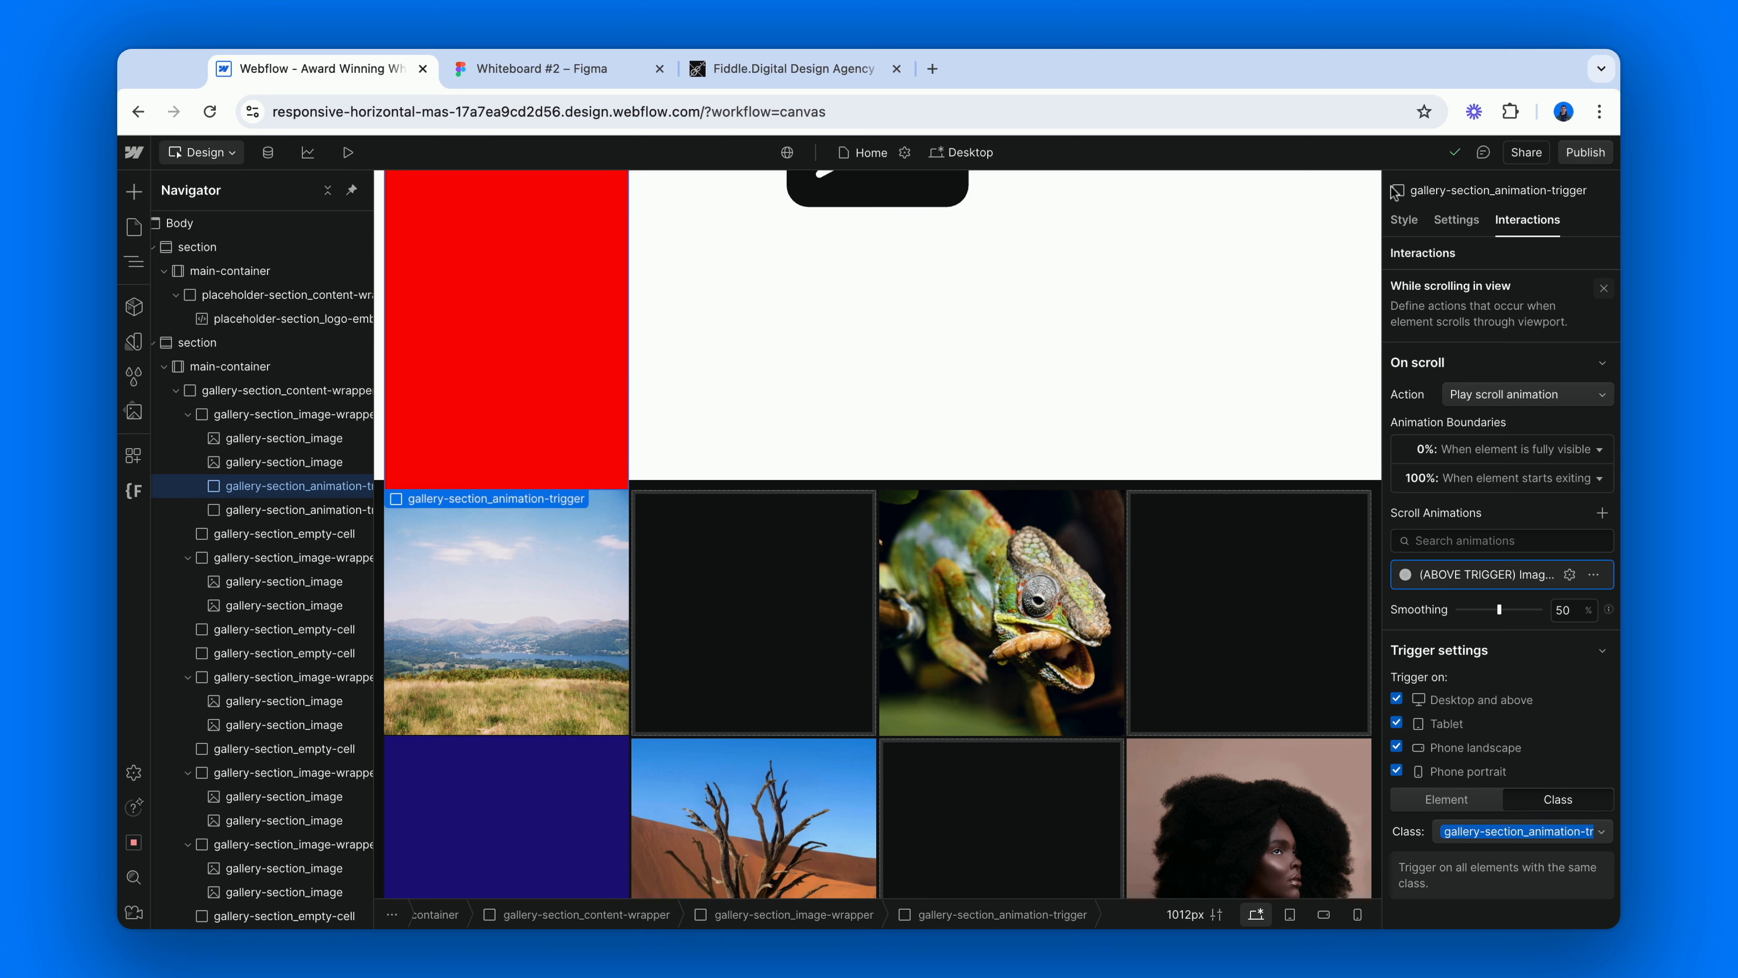
Set the opacity of the cc-above gallery-section_animation-trigger to 10%.
{"action": "left_click", "coordinate": [1403, 221]}
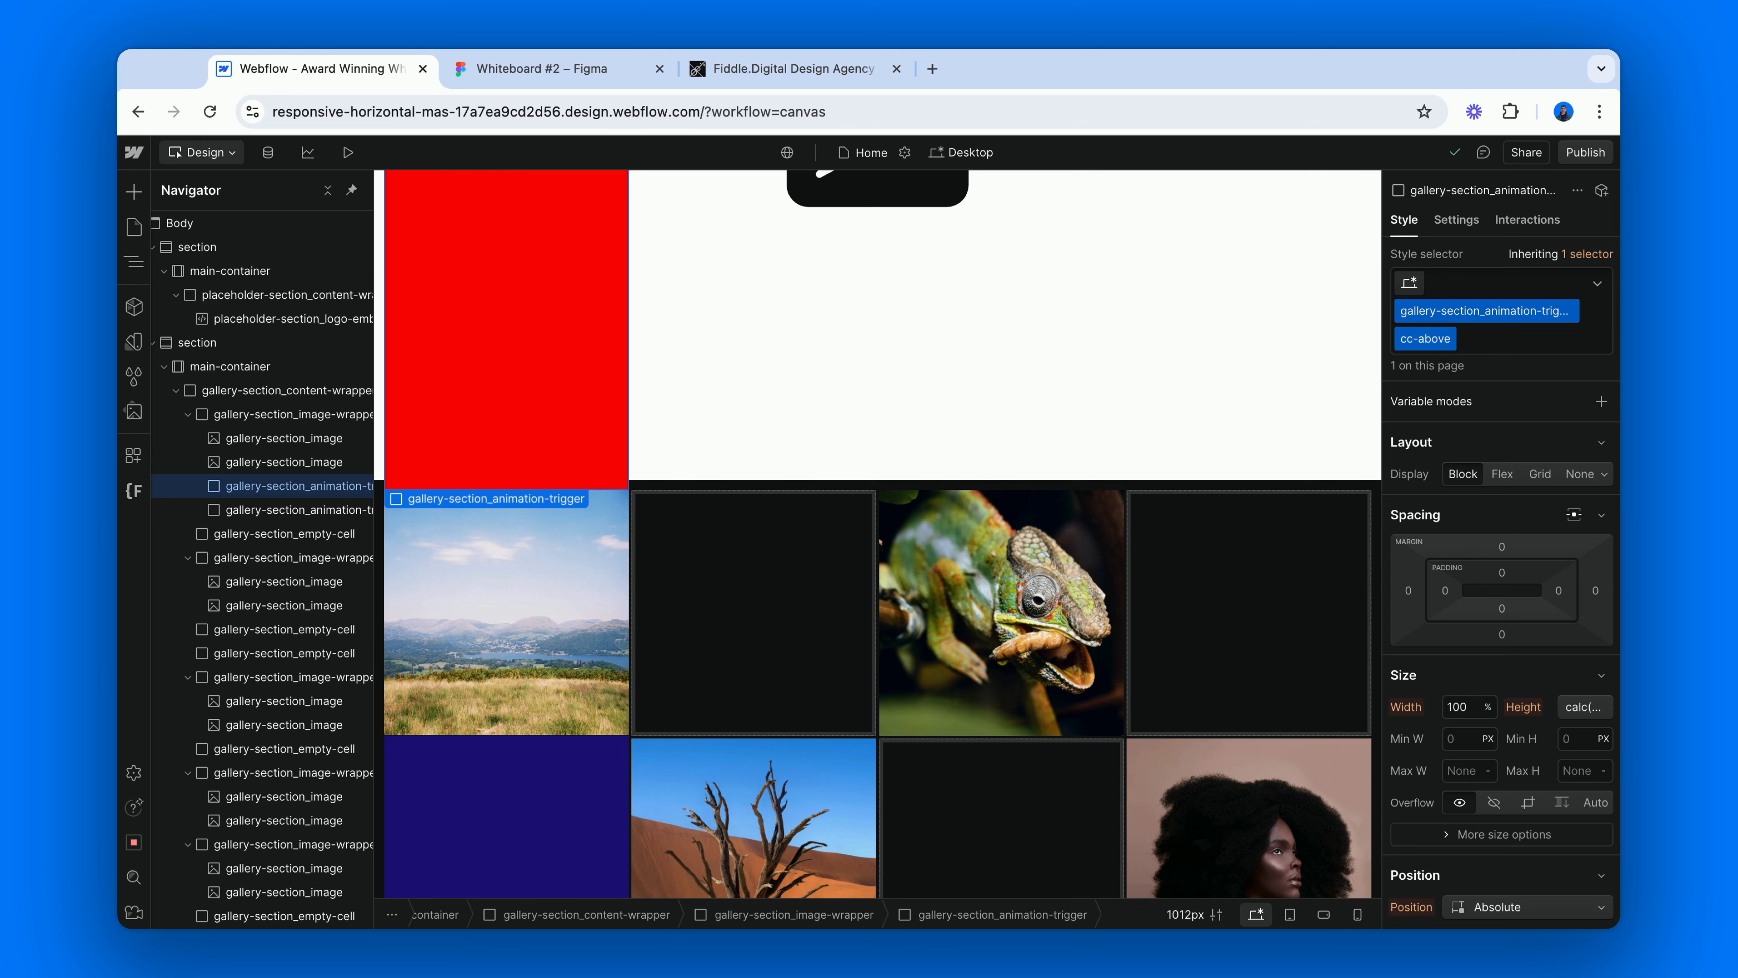
{"action": "scroll", "coordinate": [1502, 671], "scroll_direction": "down", "scroll_amount": 15}
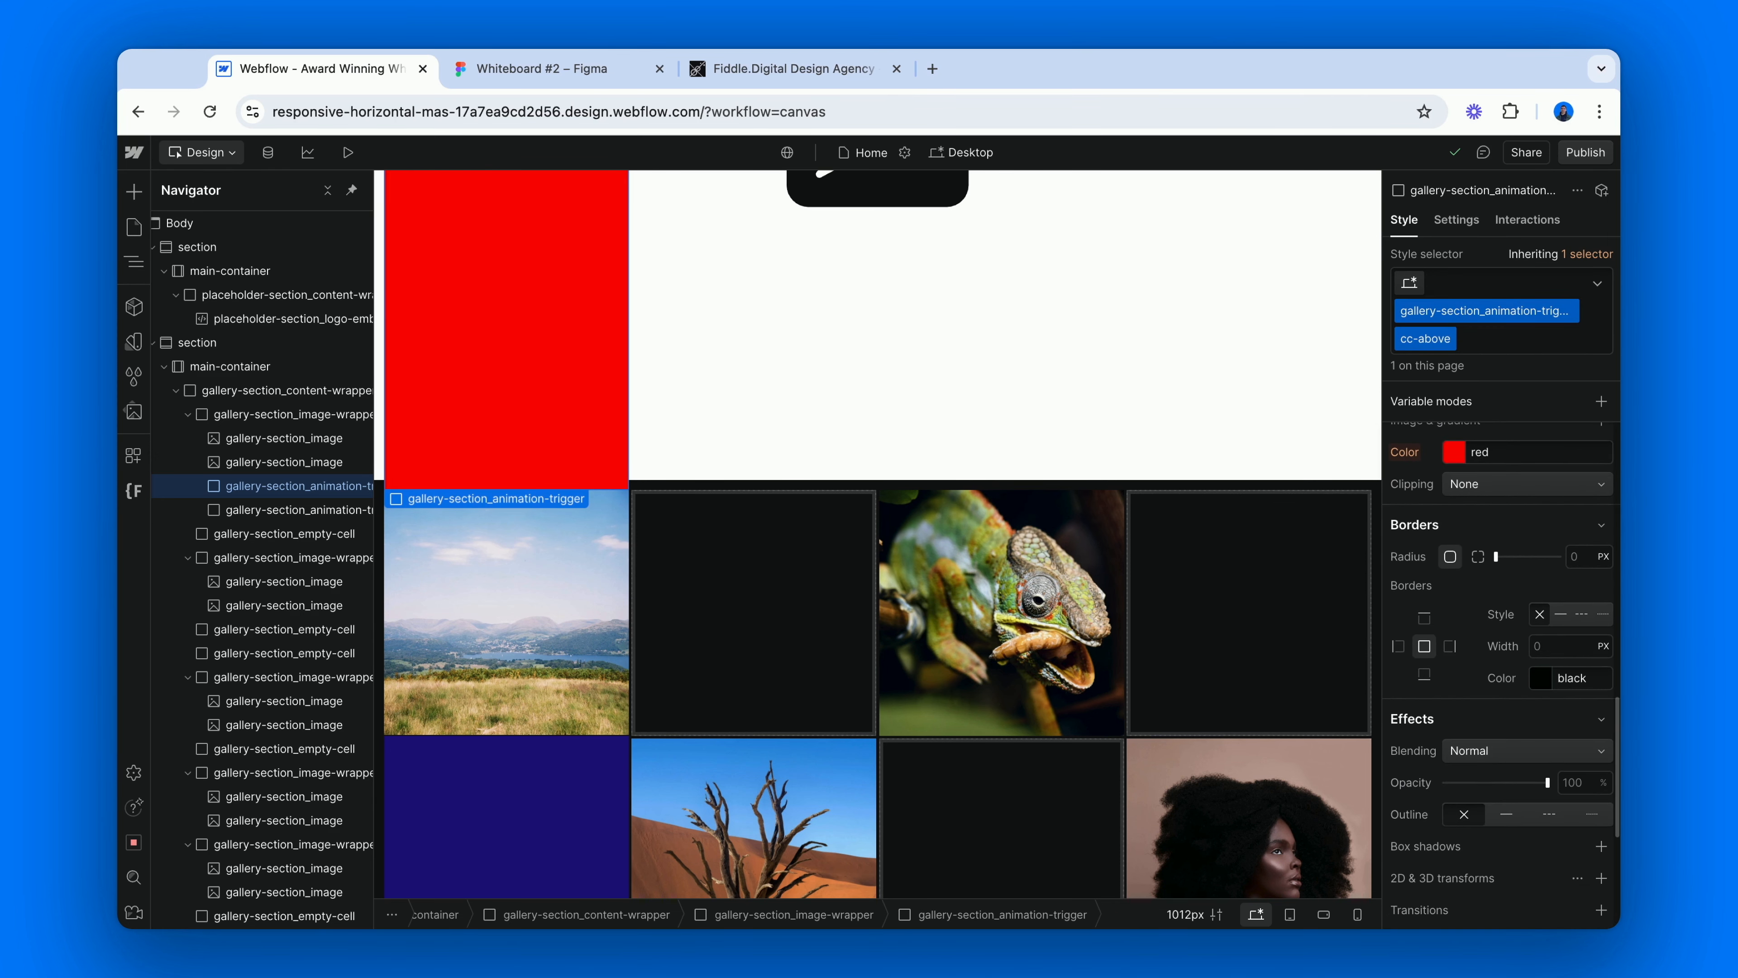
{"action": "left_click", "coordinate": [1589, 769]}
{"action": "type", "text": "10"}
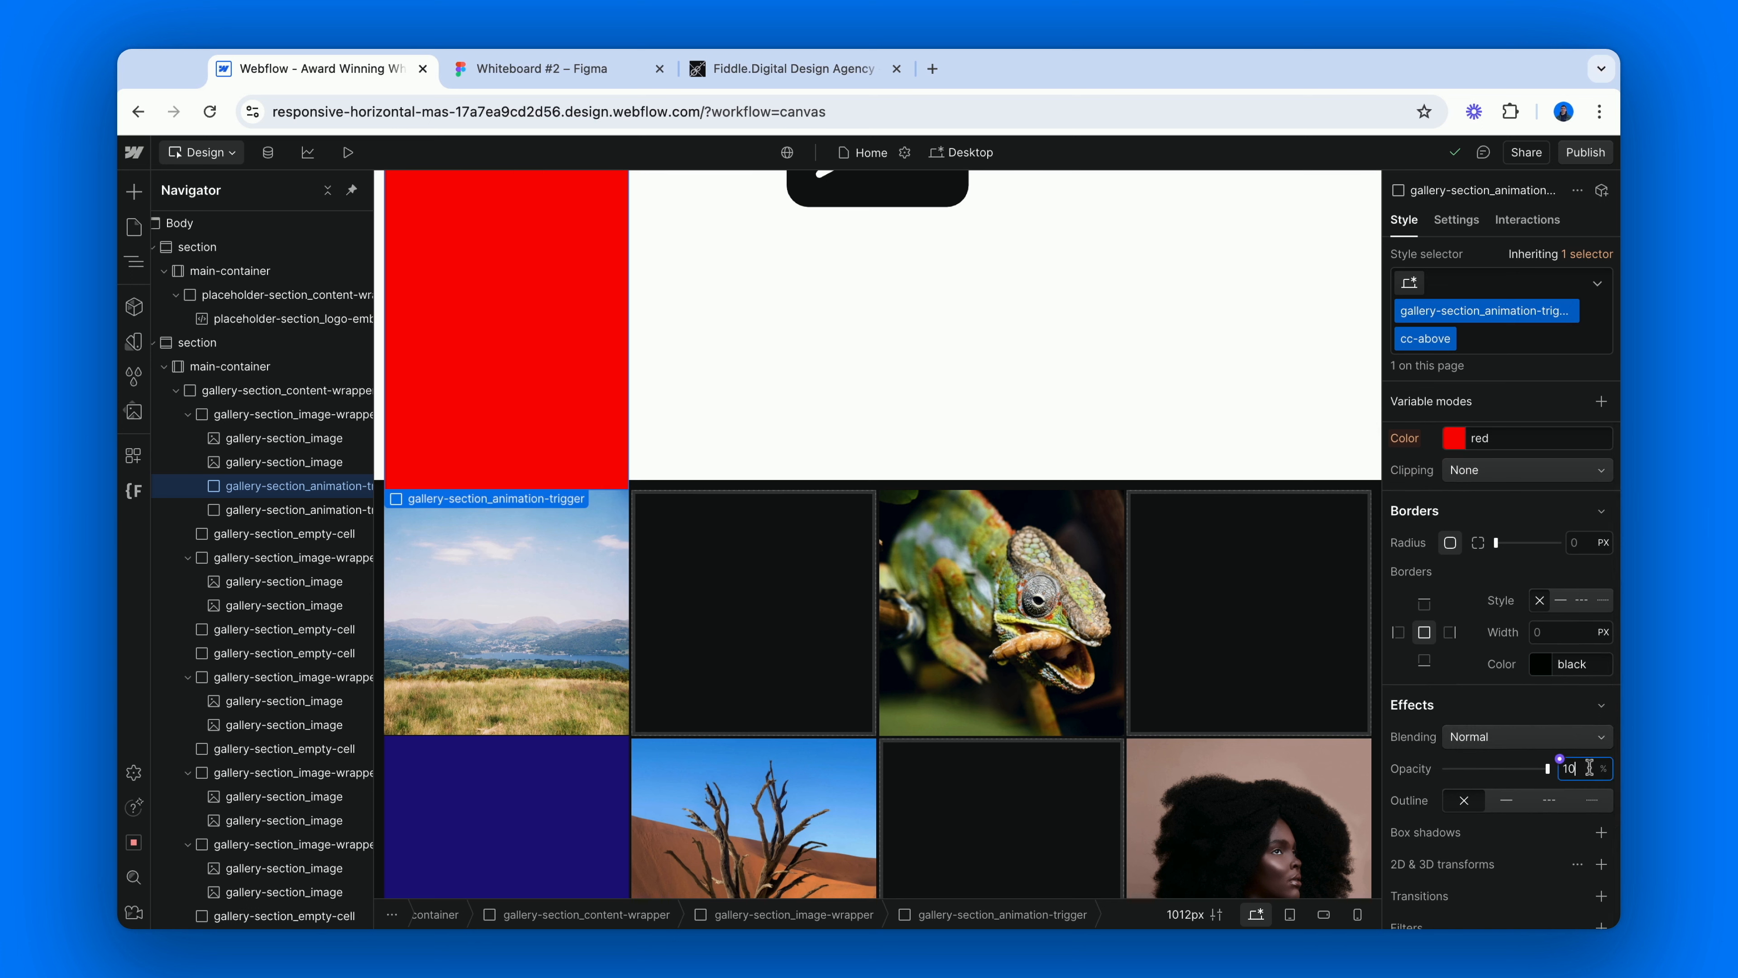
{"action": "key", "text": "Return"}
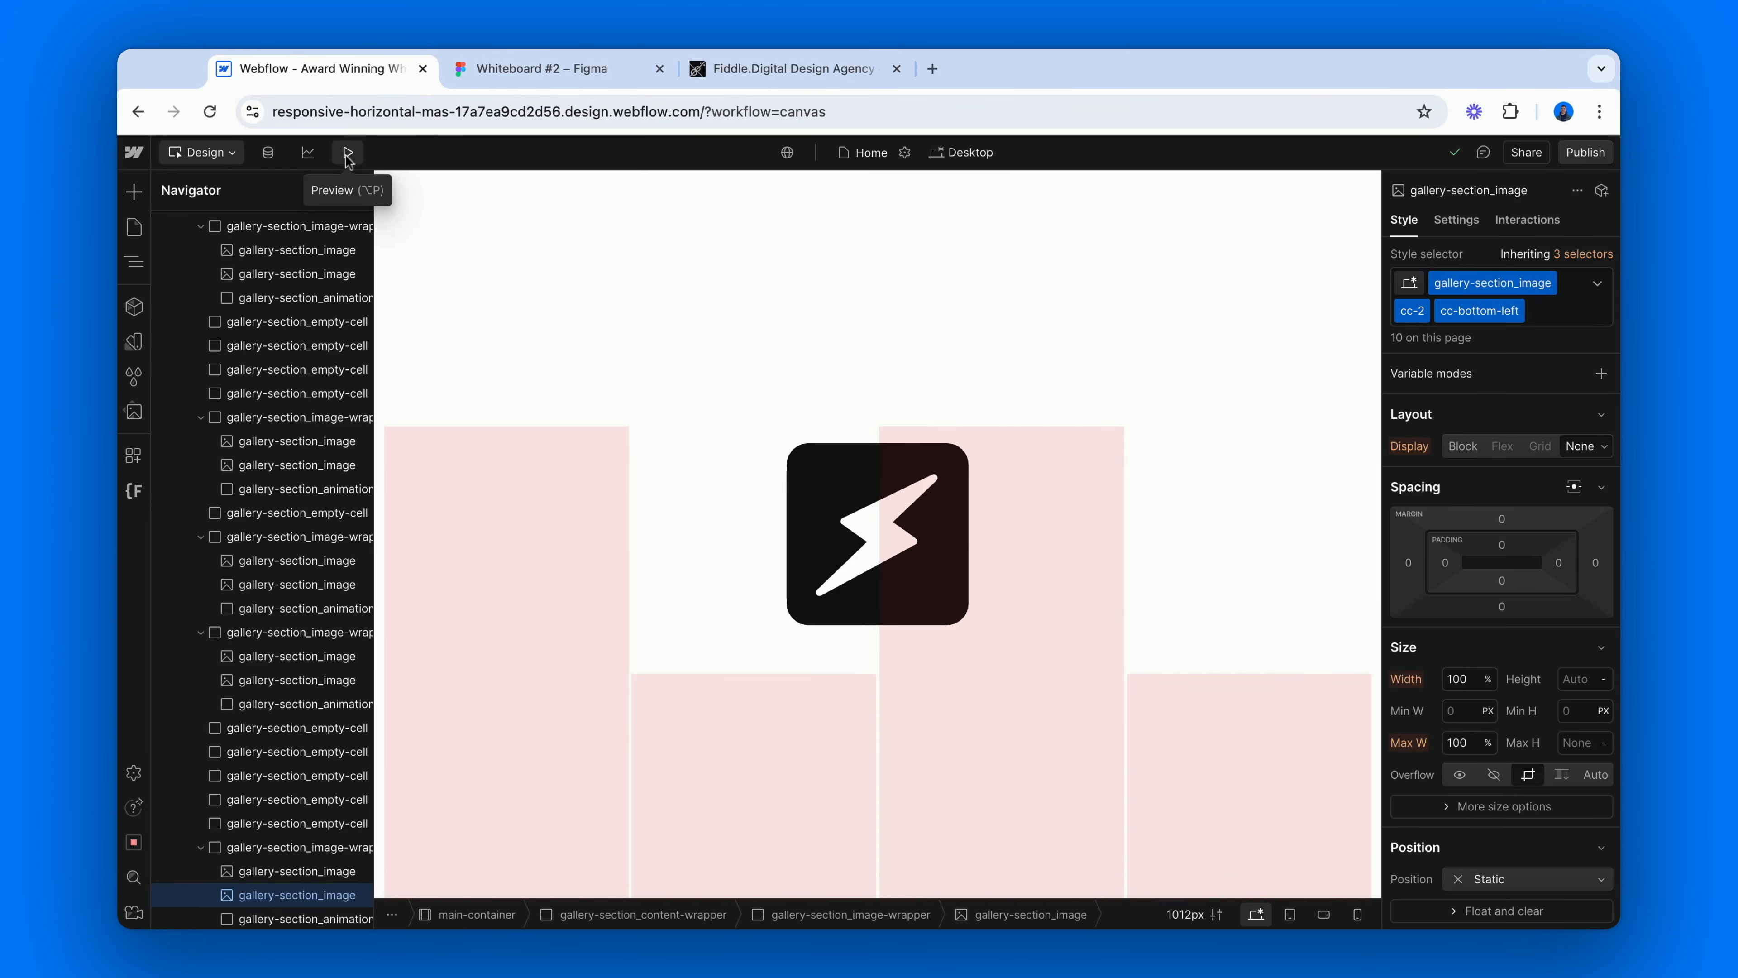
Preview the page and examine how the gallery images scale while scrolling down and back up, and return to the canvas.
{"action": "left_click", "coordinate": [348, 153]}
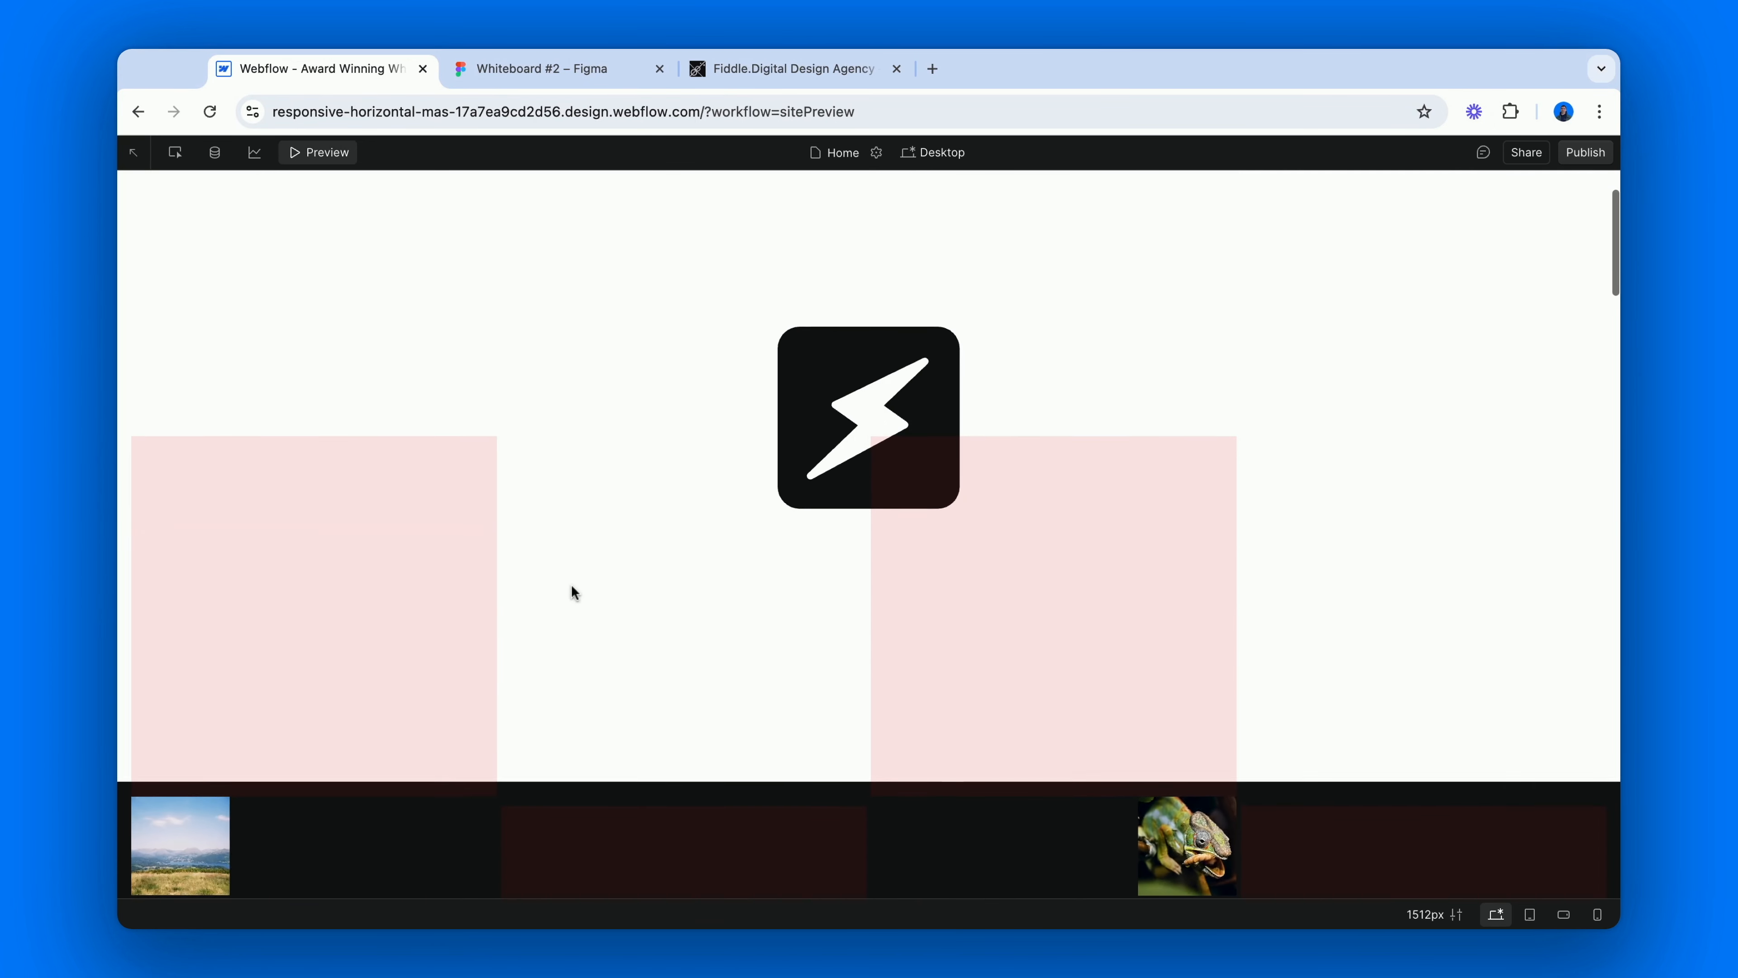
{"action": "scroll", "coordinate": [572, 590], "scroll_direction": "down", "scroll_amount": 5}
{"action": "scroll", "coordinate": [870, 534], "scroll_direction": "down", "scroll_amount": 6}
{"action": "scroll", "coordinate": [869, 533], "scroll_direction": "down", "scroll_amount": 4}
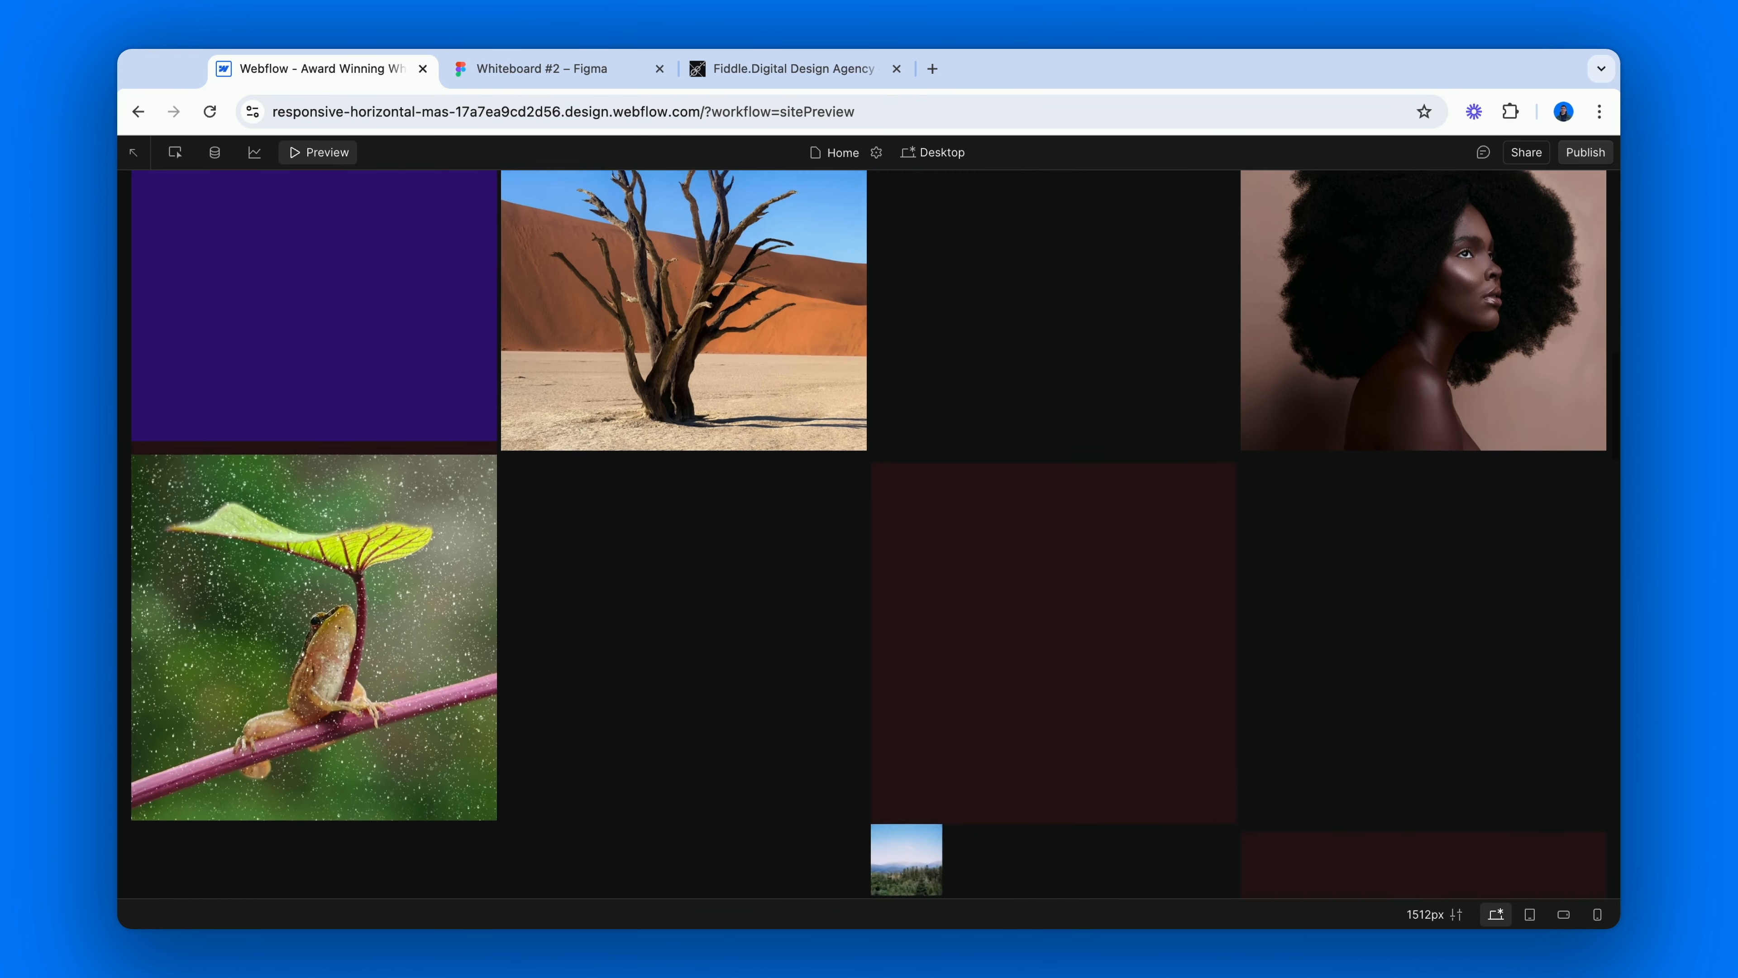
{"action": "scroll", "coordinate": [869, 533], "scroll_direction": "down", "scroll_amount": 5}
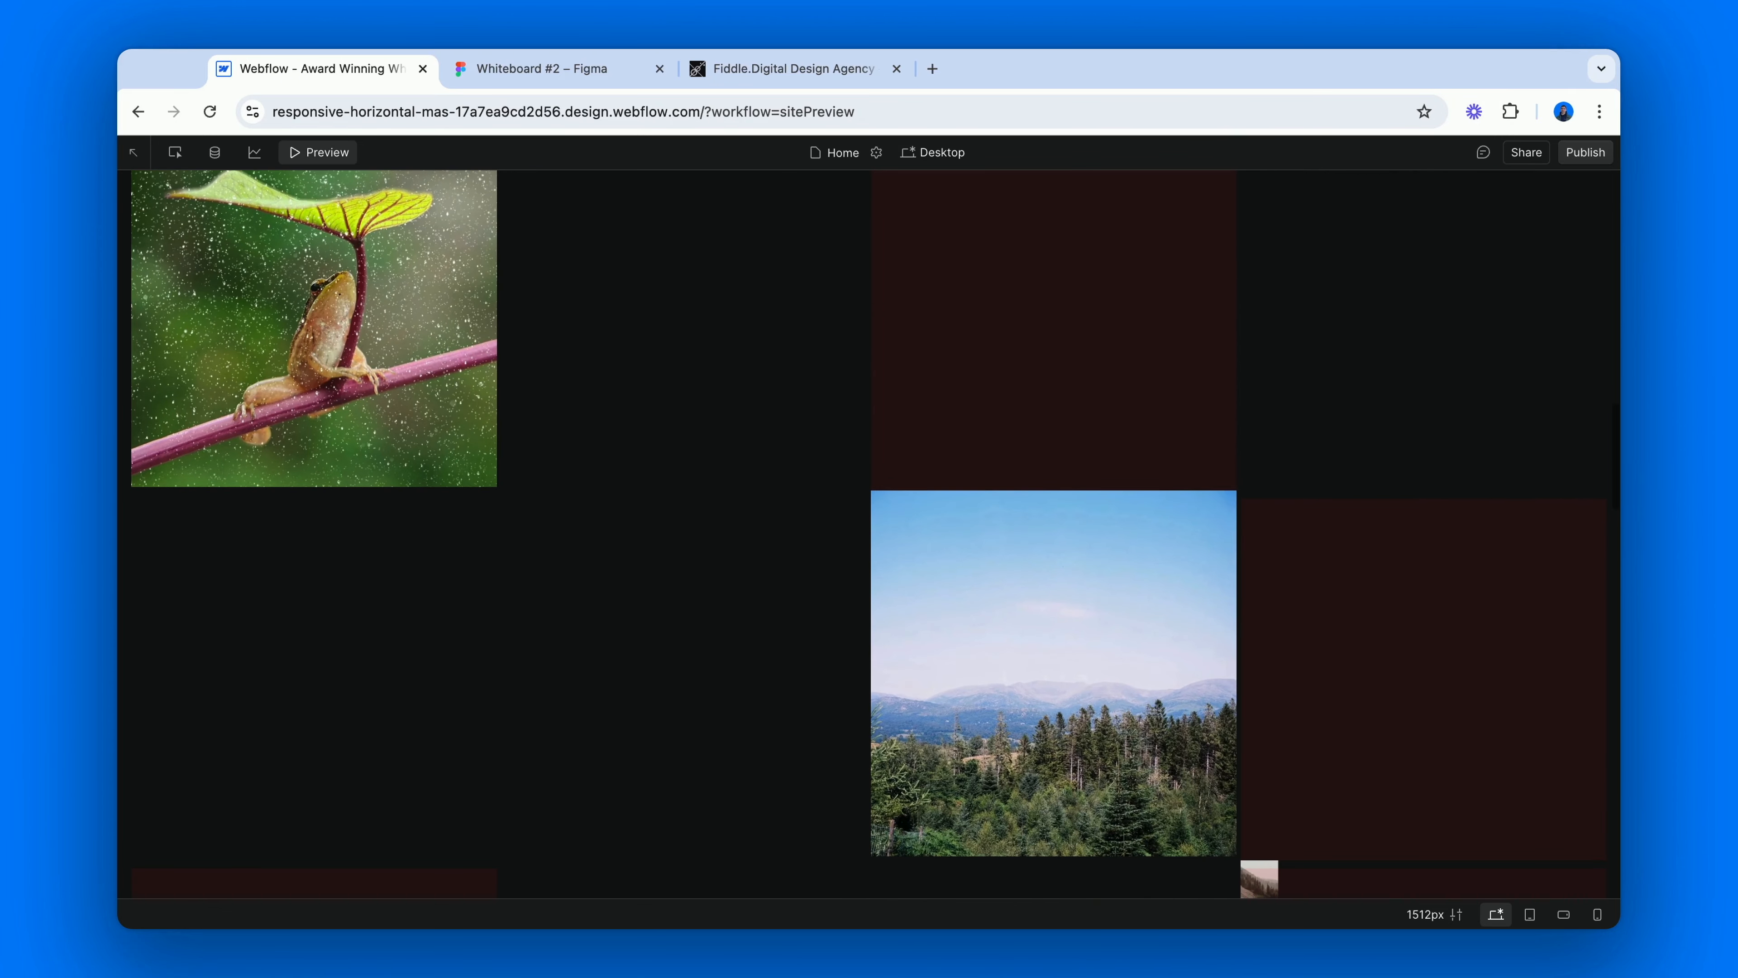
{"action": "scroll", "coordinate": [870, 533], "scroll_direction": "down", "scroll_amount": 6}
{"action": "scroll", "coordinate": [869, 533], "scroll_direction": "down", "scroll_amount": 10}
{"action": "scroll", "coordinate": [870, 533], "scroll_direction": "up", "scroll_amount": 10}
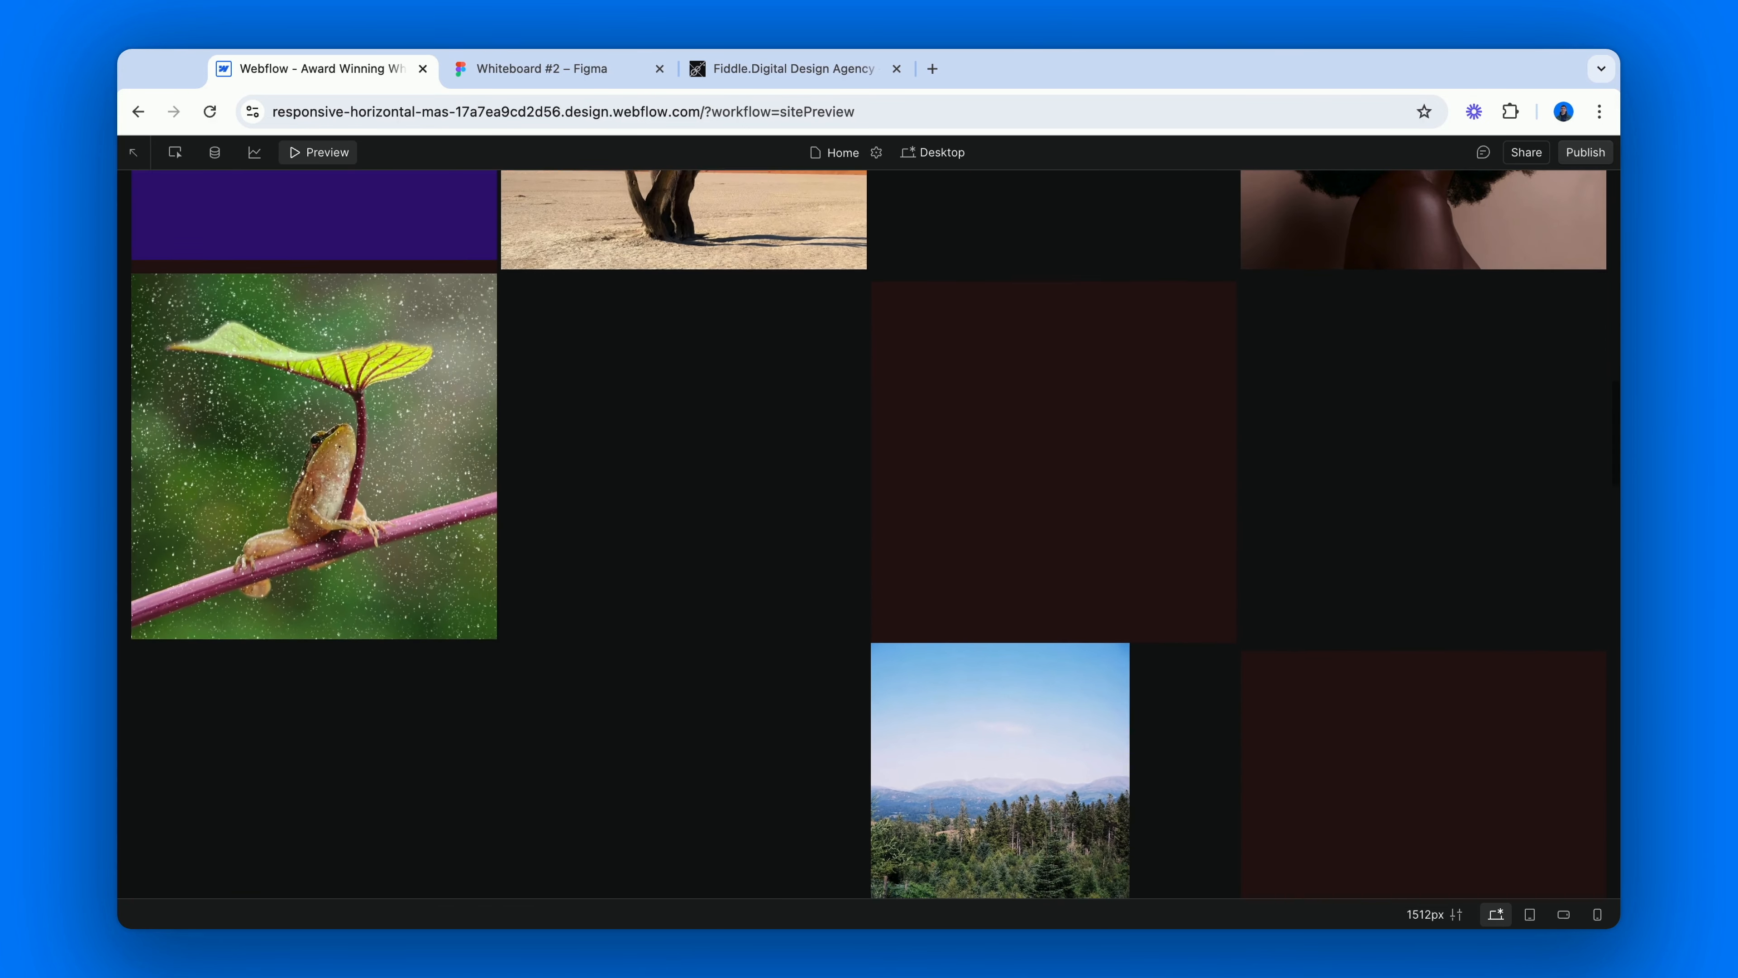
{"action": "scroll", "coordinate": [869, 533], "scroll_direction": "up", "scroll_amount": 10}
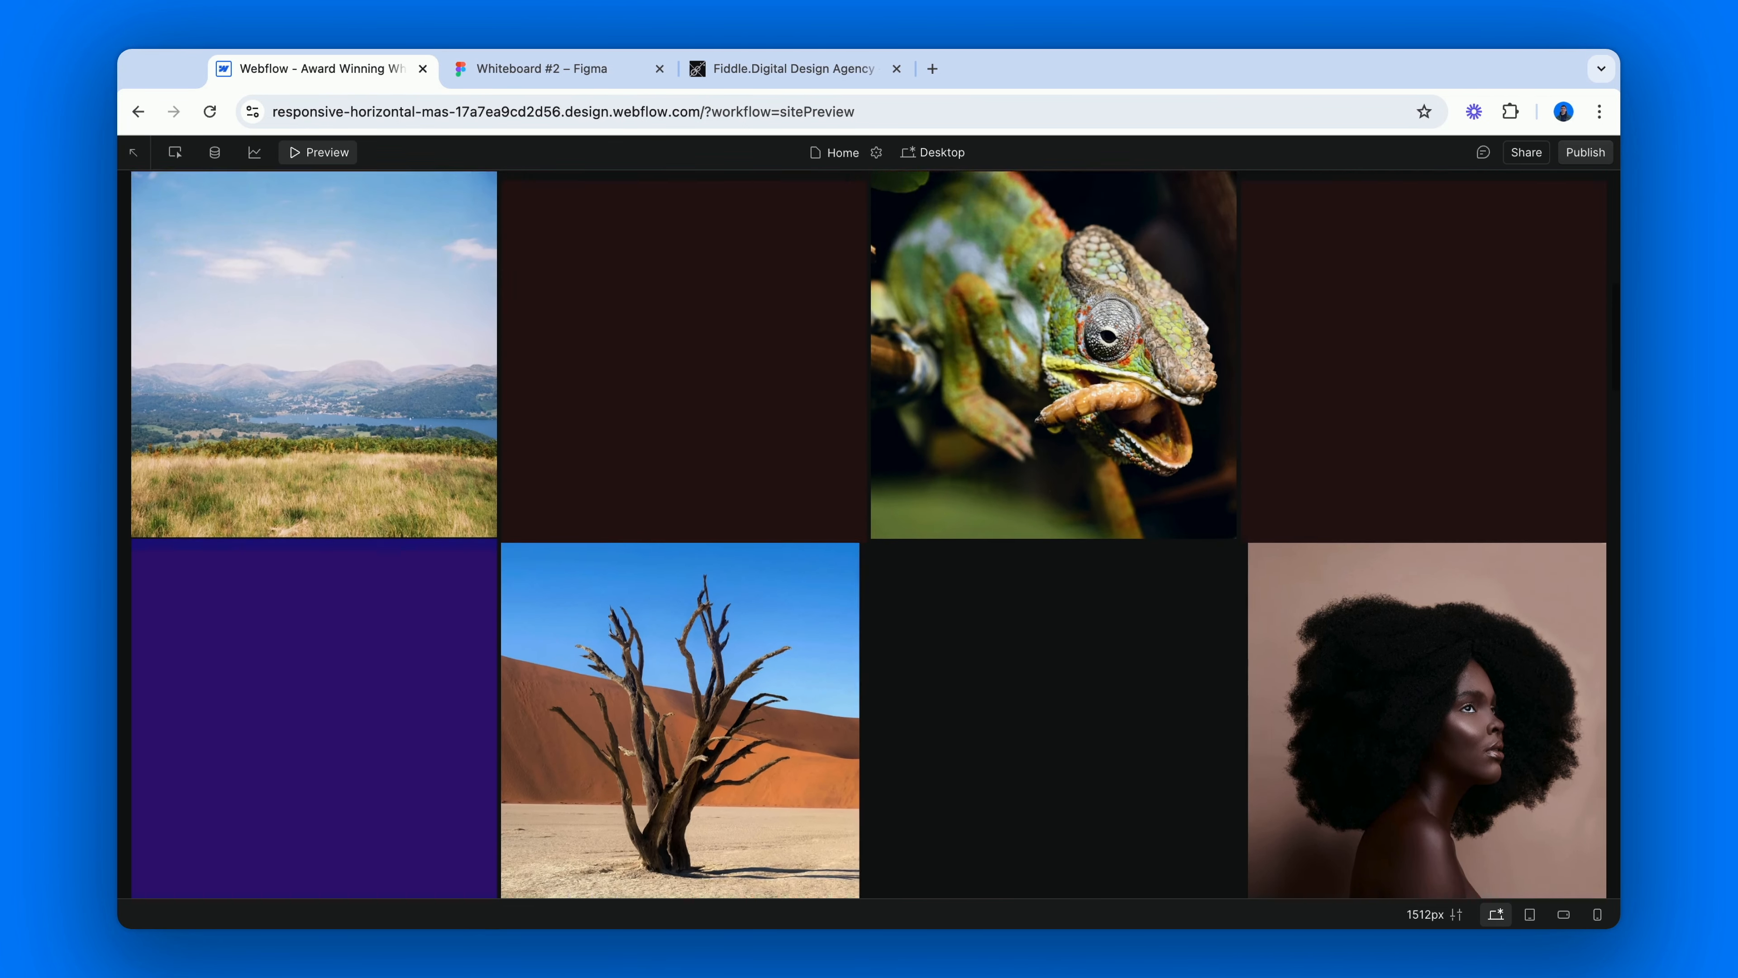
{"action": "scroll", "coordinate": [869, 533], "scroll_direction": "up", "scroll_amount": 9}
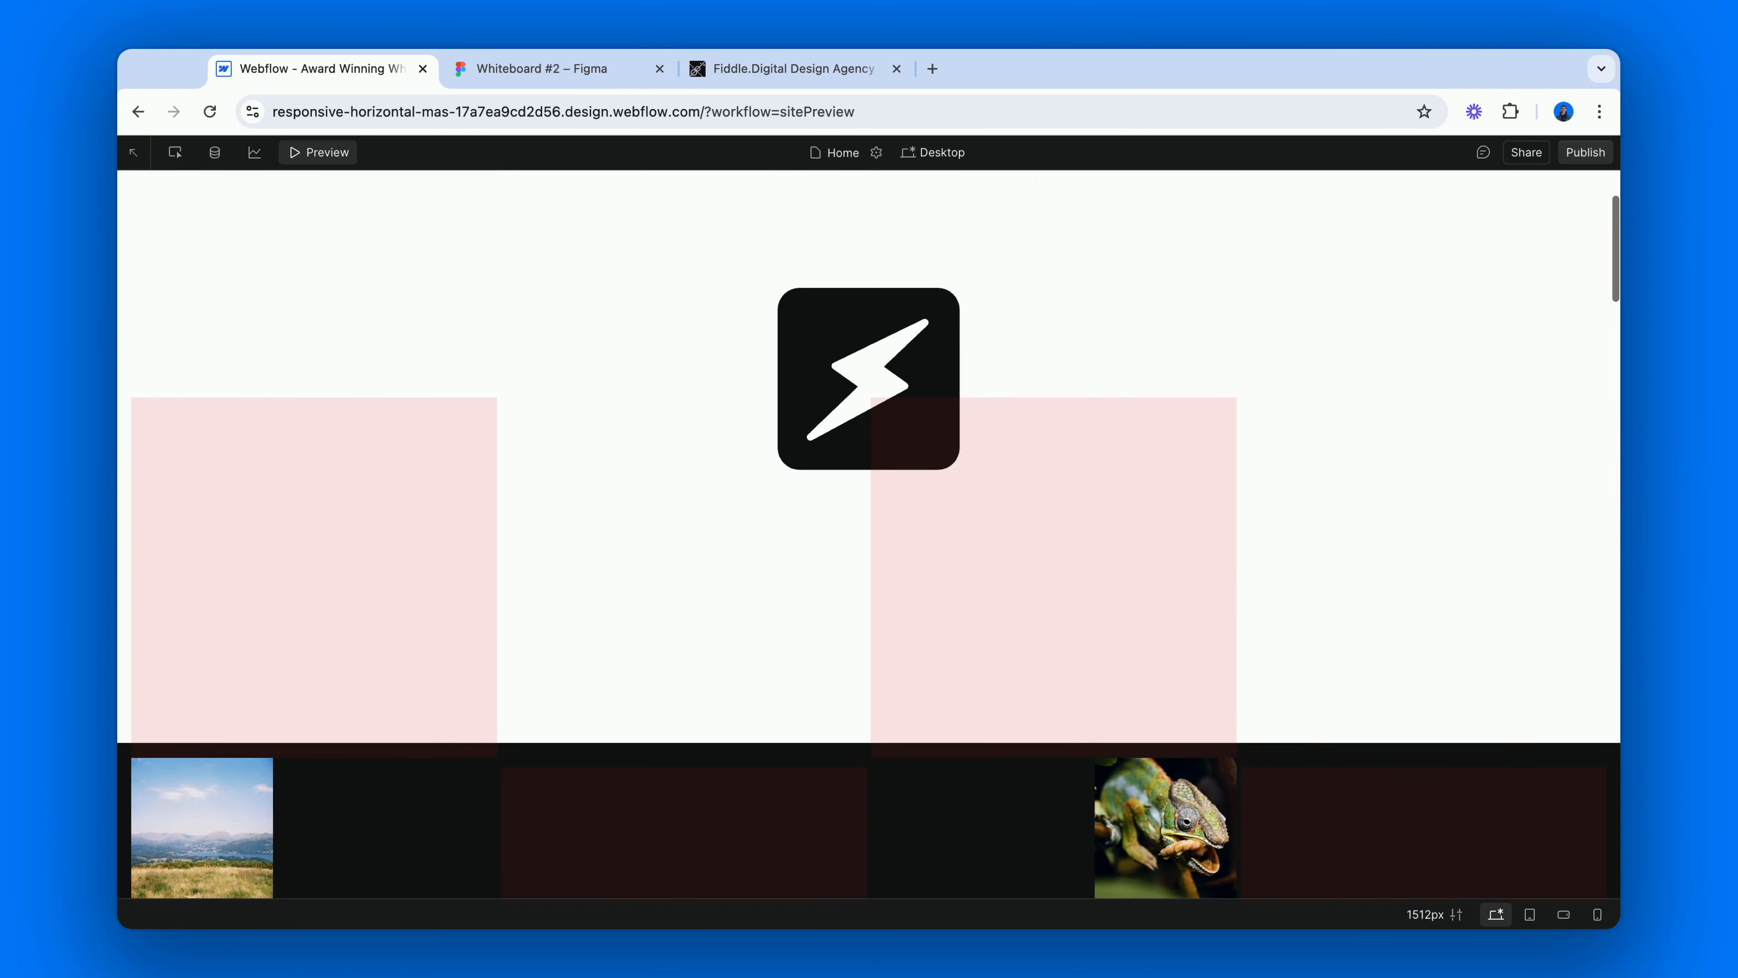
{"action": "scroll", "coordinate": [528, 519], "scroll_direction": "up", "scroll_amount": 2}
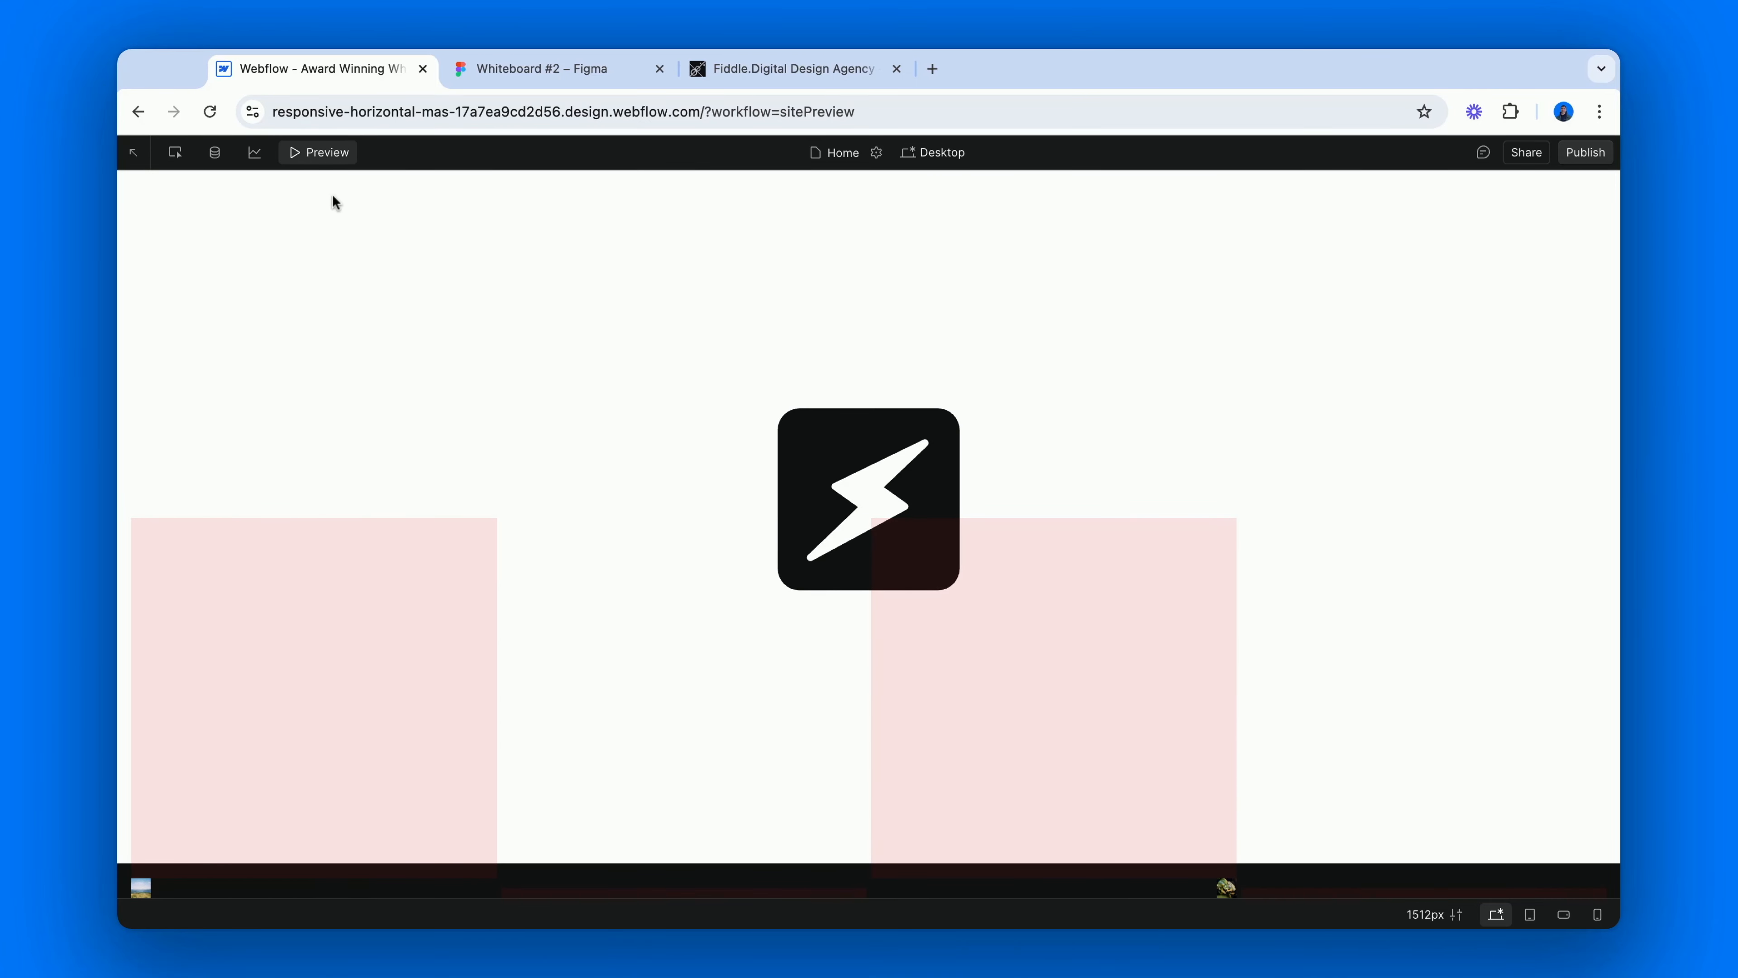
{"action": "left_click", "coordinate": [325, 154]}
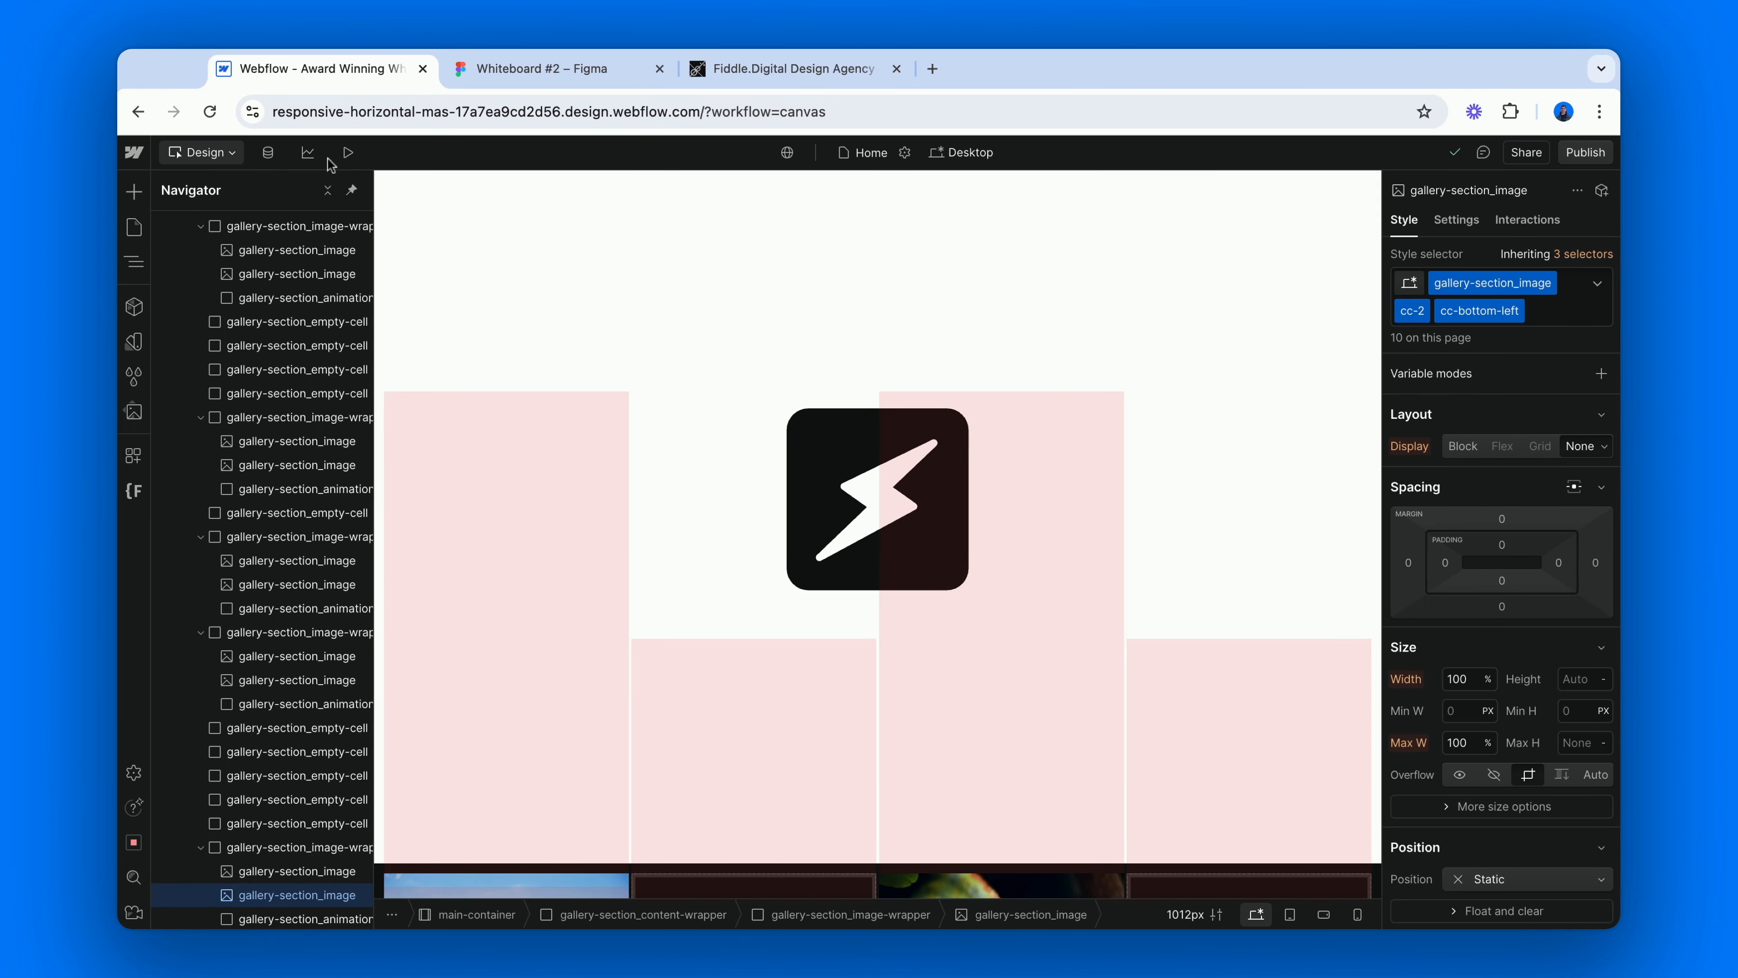
Add a While scrolling in view trigger to the first wrapper's cc-below gallery-section_animation-trigger, with Play scroll animation as its action.
{"action": "scroll", "coordinate": [297, 331], "scroll_direction": "up", "scroll_amount": 5}
{"action": "scroll", "coordinate": [297, 331], "scroll_direction": "up", "scroll_amount": 8}
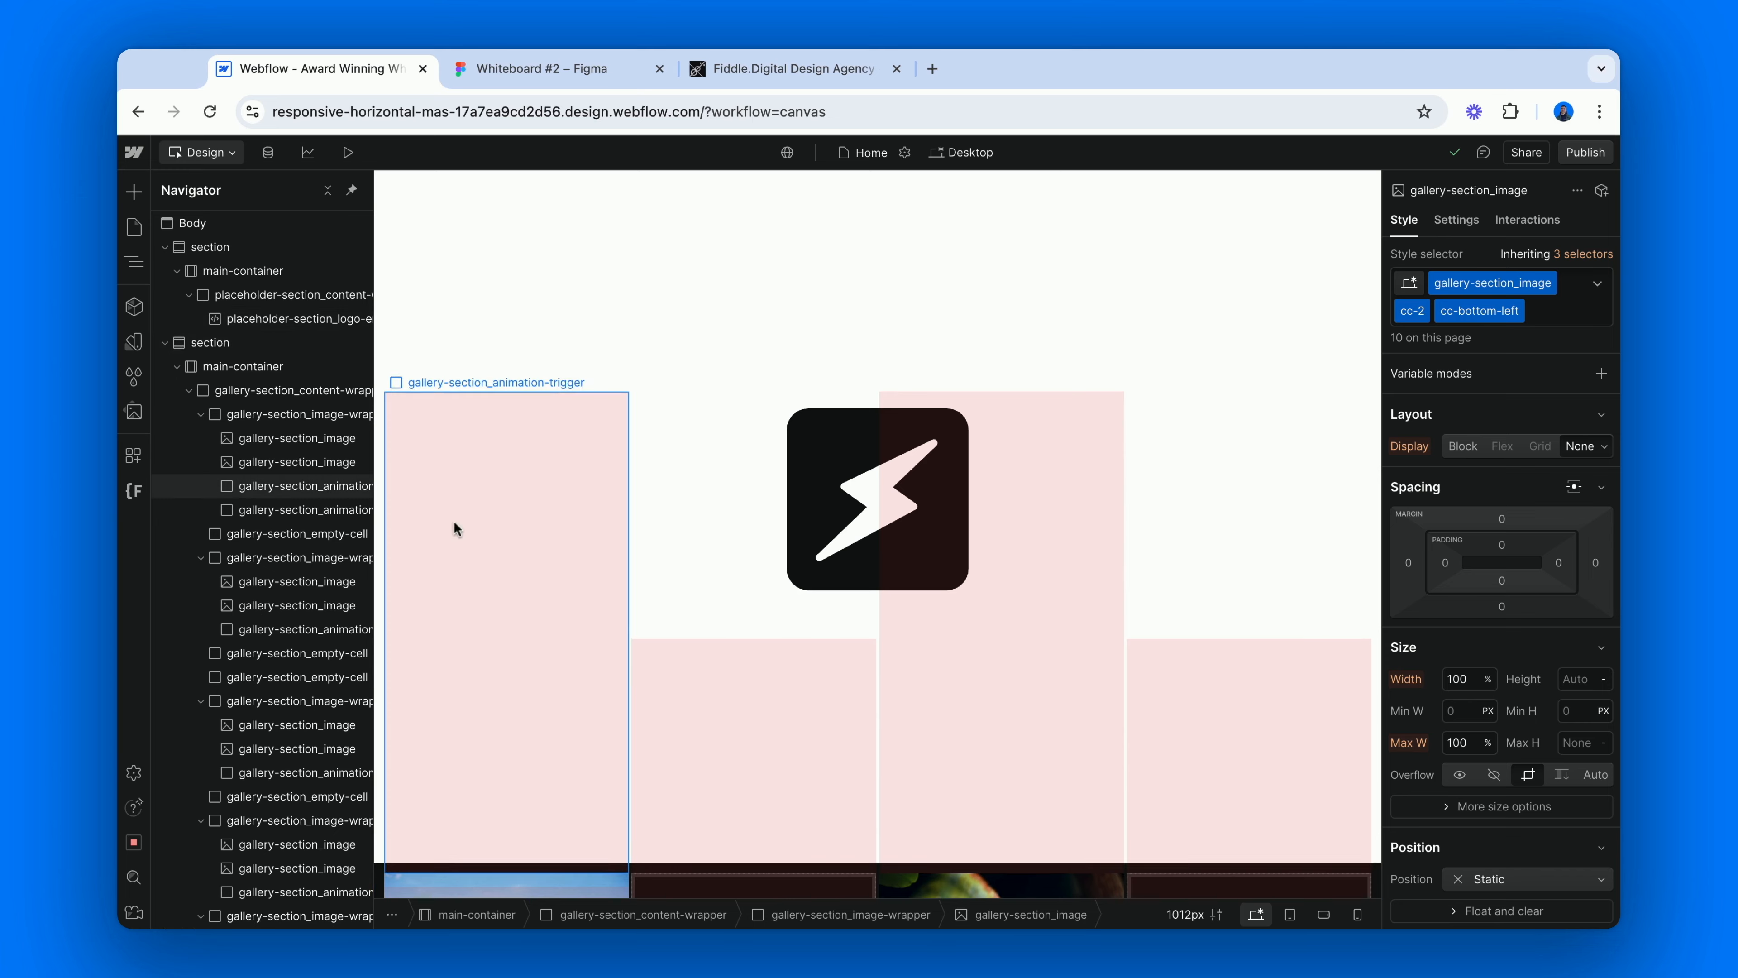
{"action": "scroll", "coordinate": [458, 524], "scroll_direction": "down", "scroll_amount": 10}
{"action": "scroll", "coordinate": [460, 535], "scroll_direction": "down", "scroll_amount": 1}
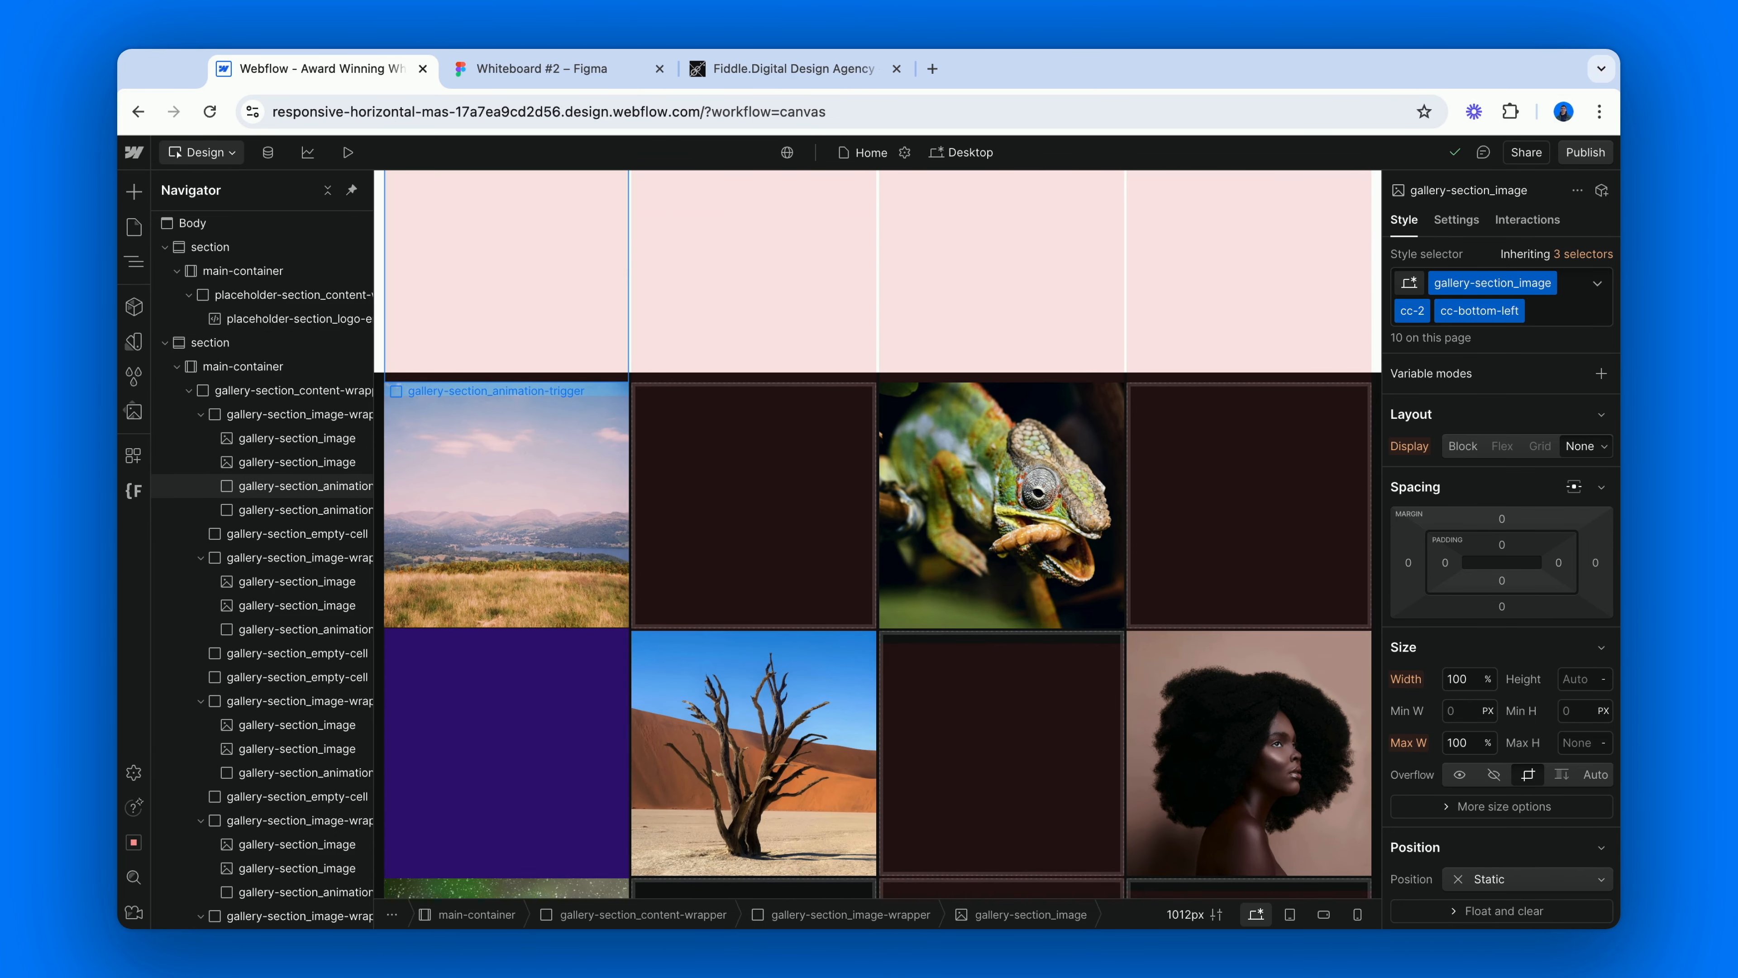
{"action": "left_click", "coordinate": [328, 510]}
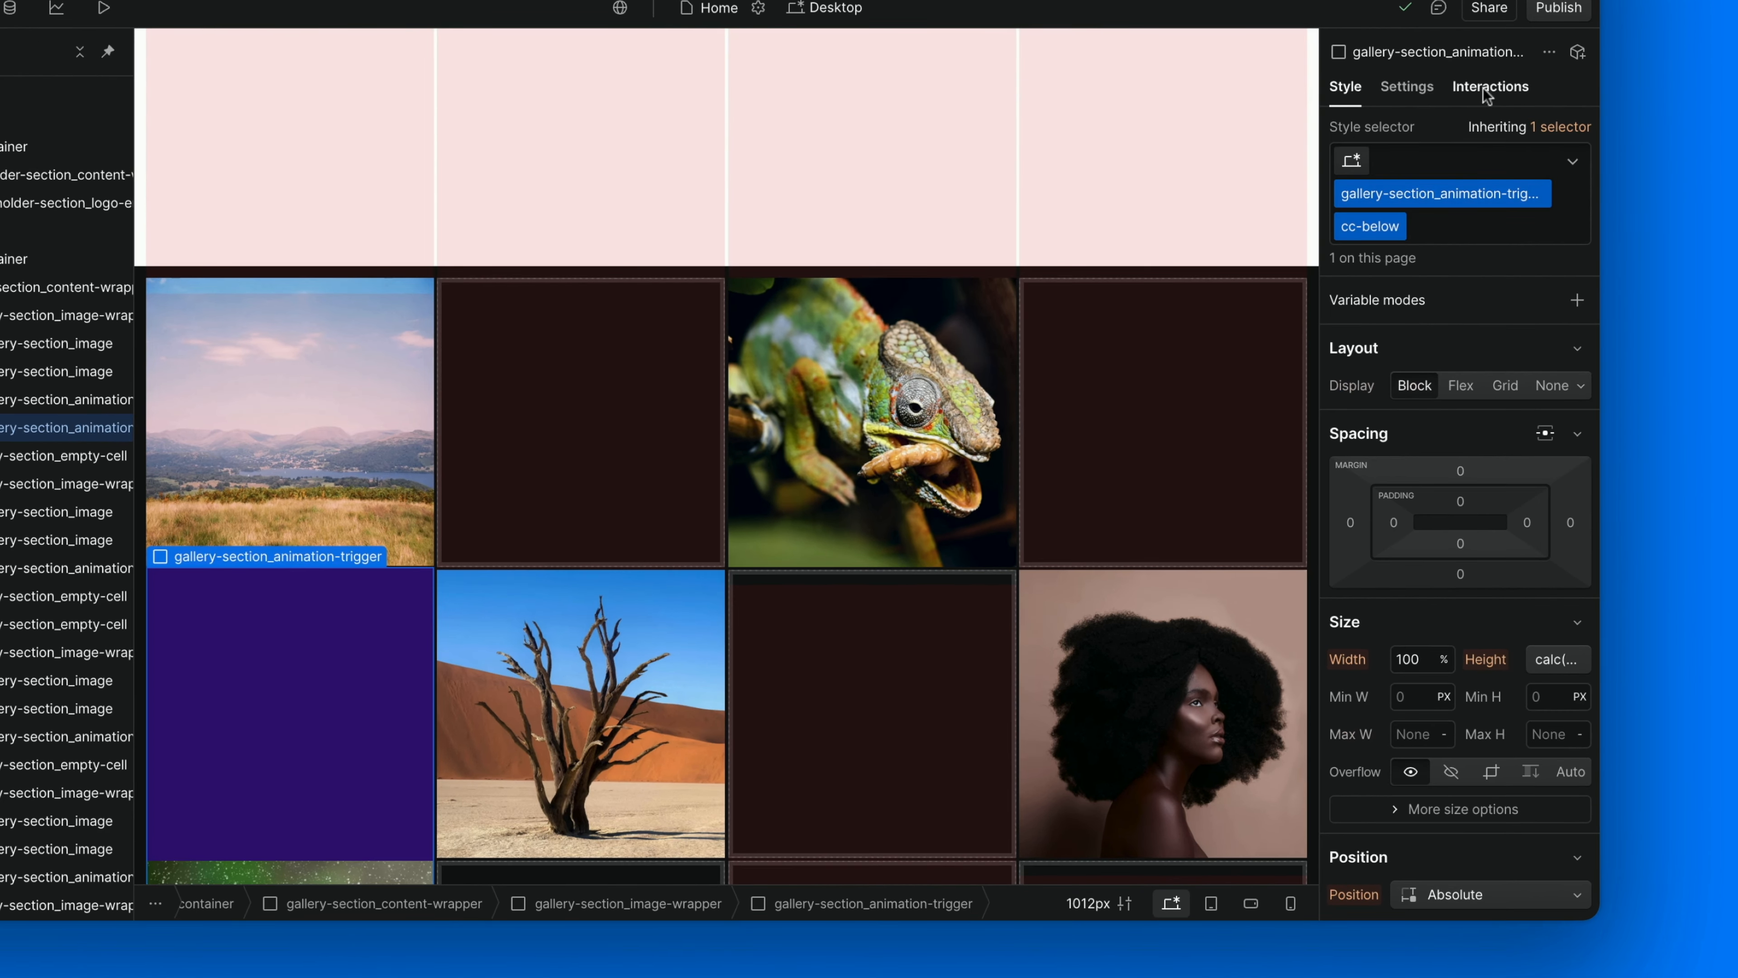
{"action": "left_click", "coordinate": [1485, 87]}
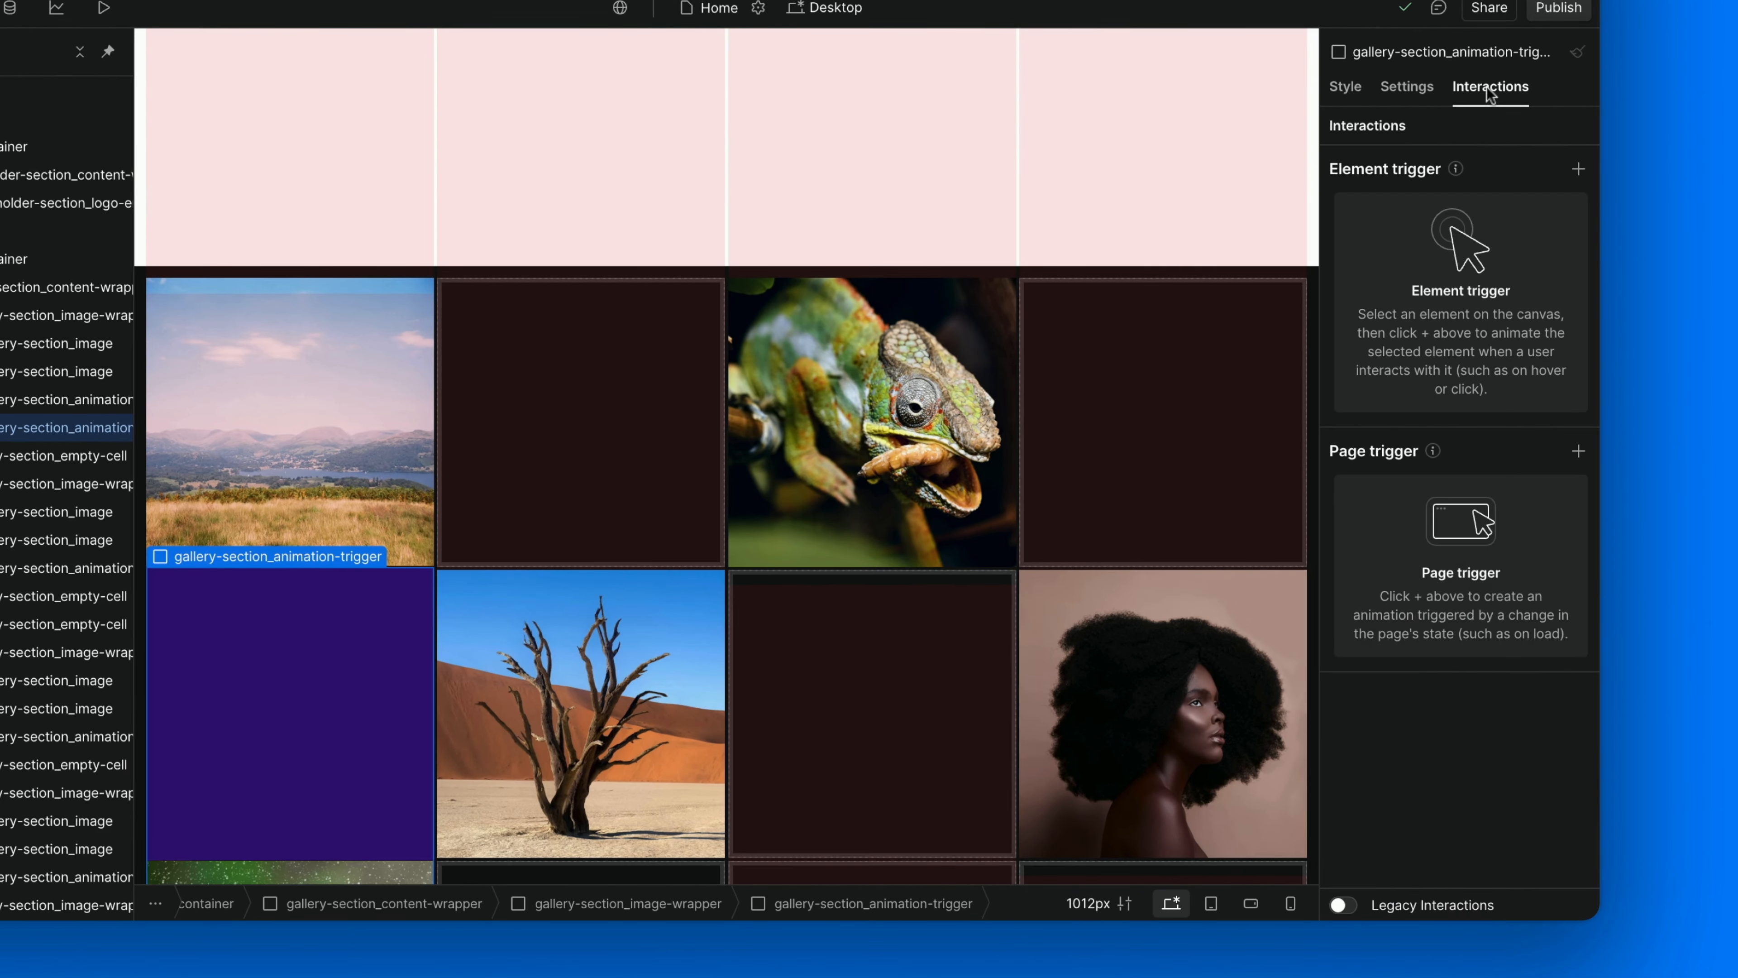
{"action": "left_click", "coordinate": [1579, 170]}
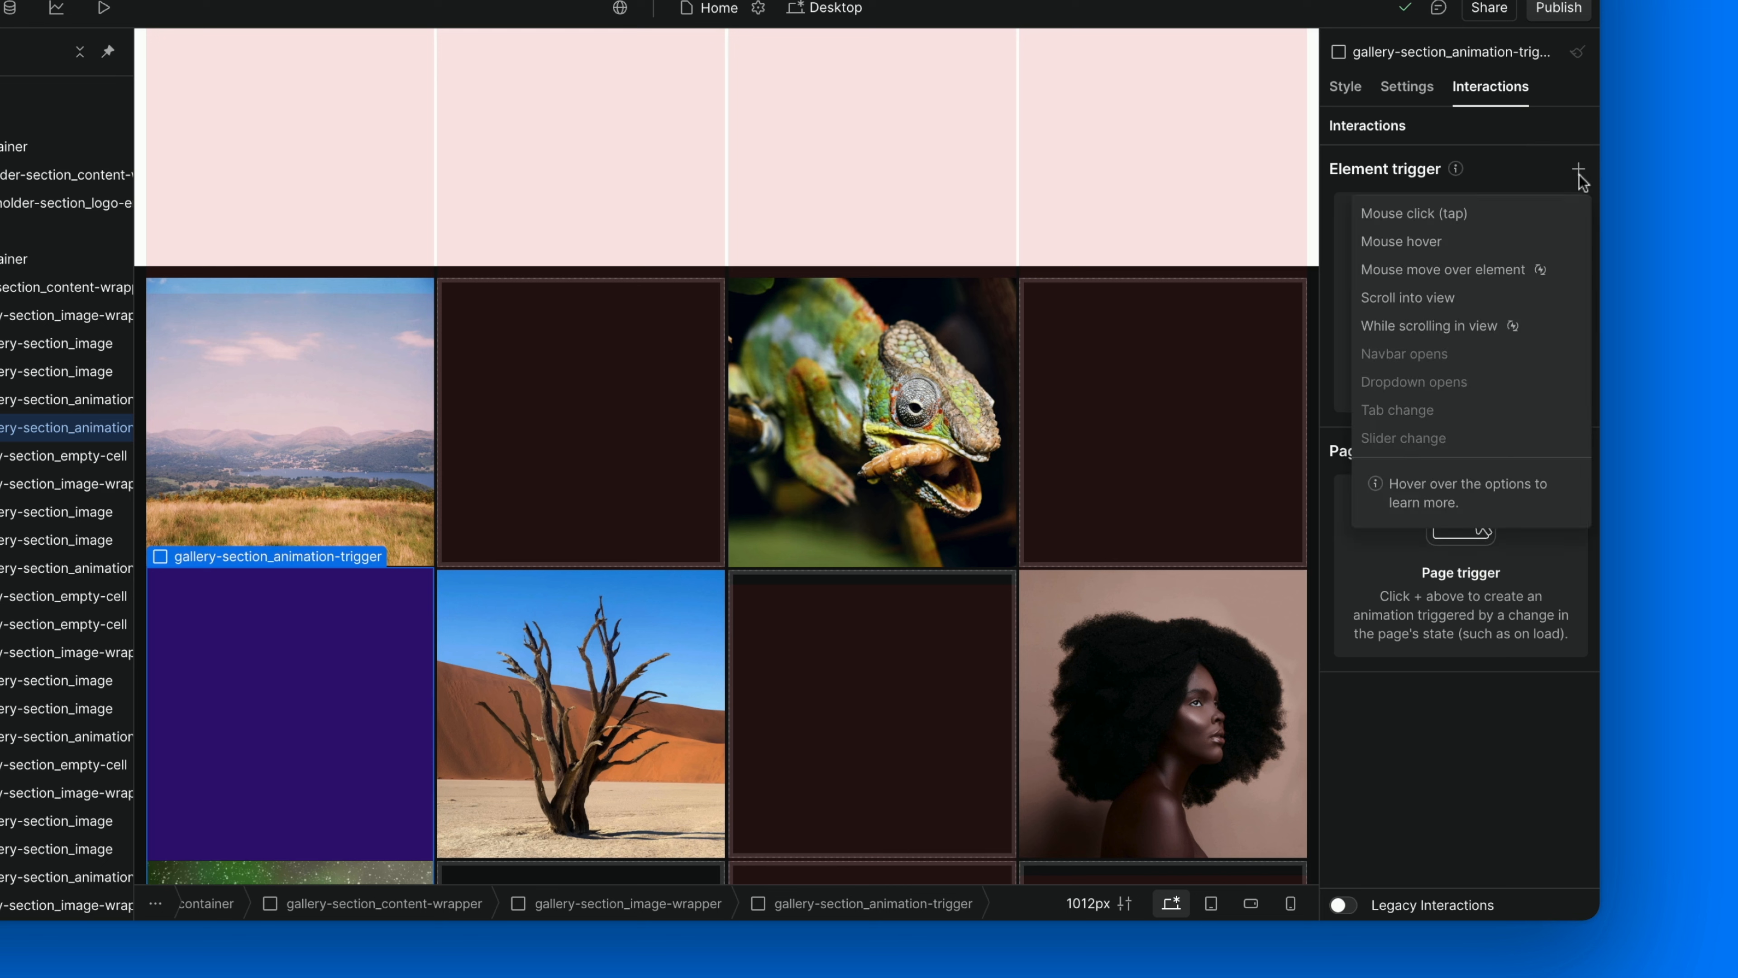
{"action": "left_click", "coordinate": [1446, 325]}
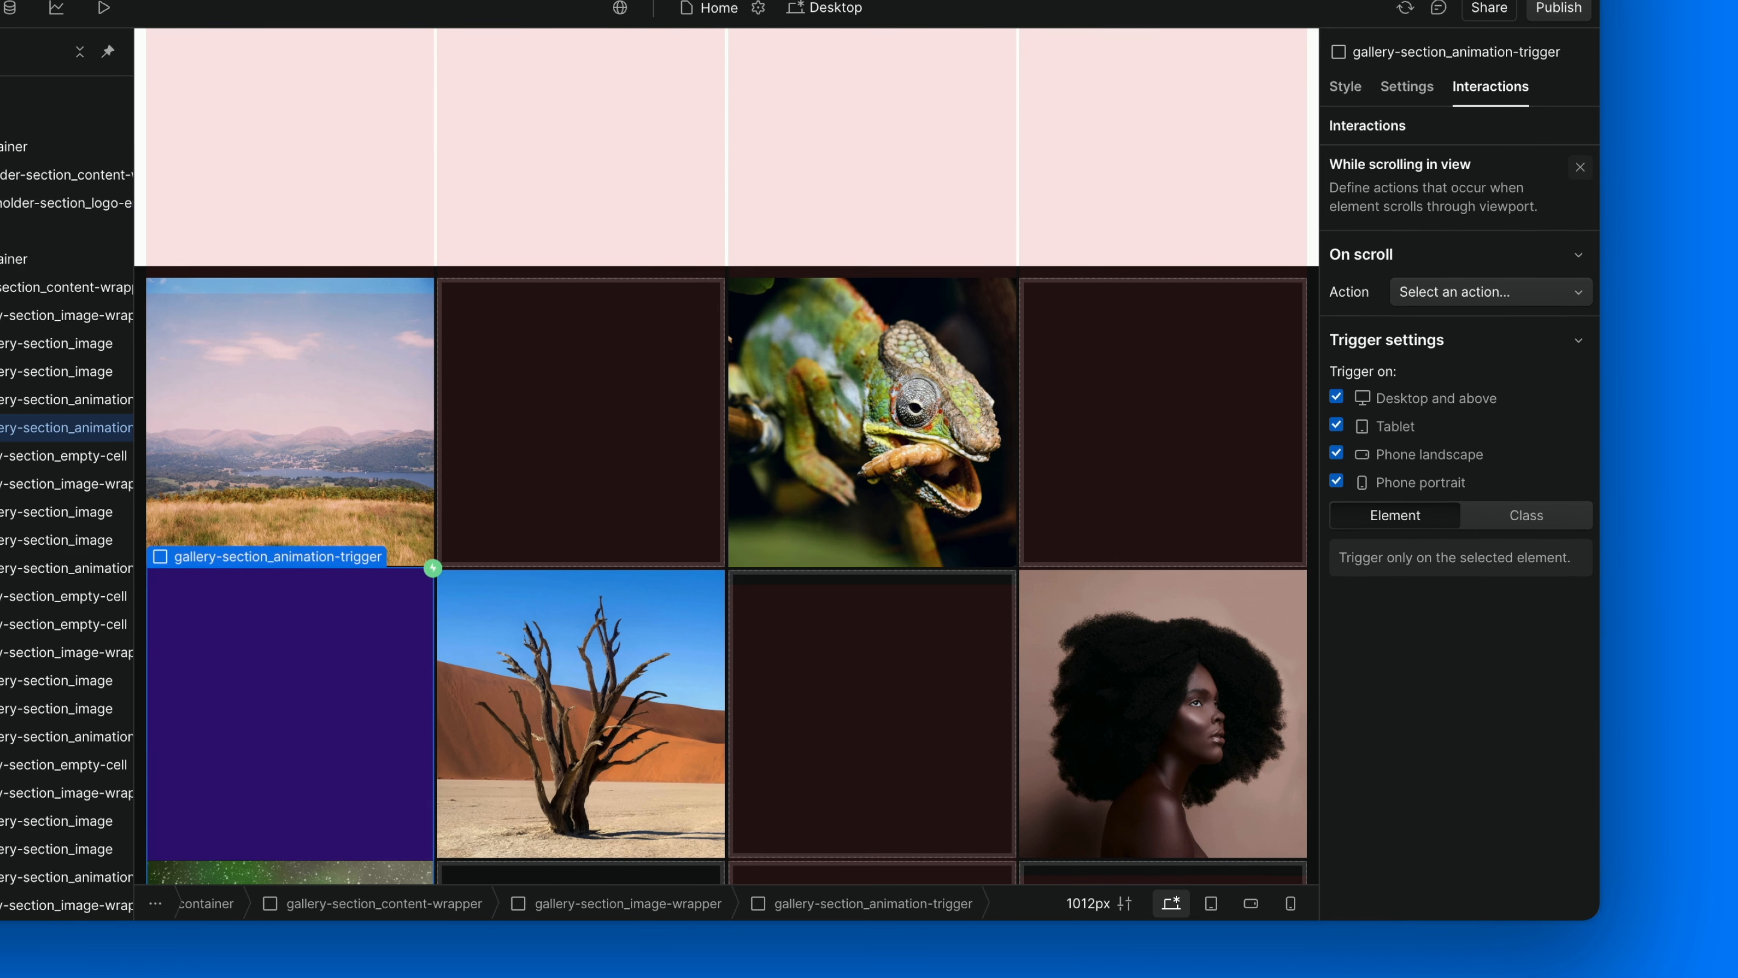
{"action": "left_click", "coordinate": [1455, 294]}
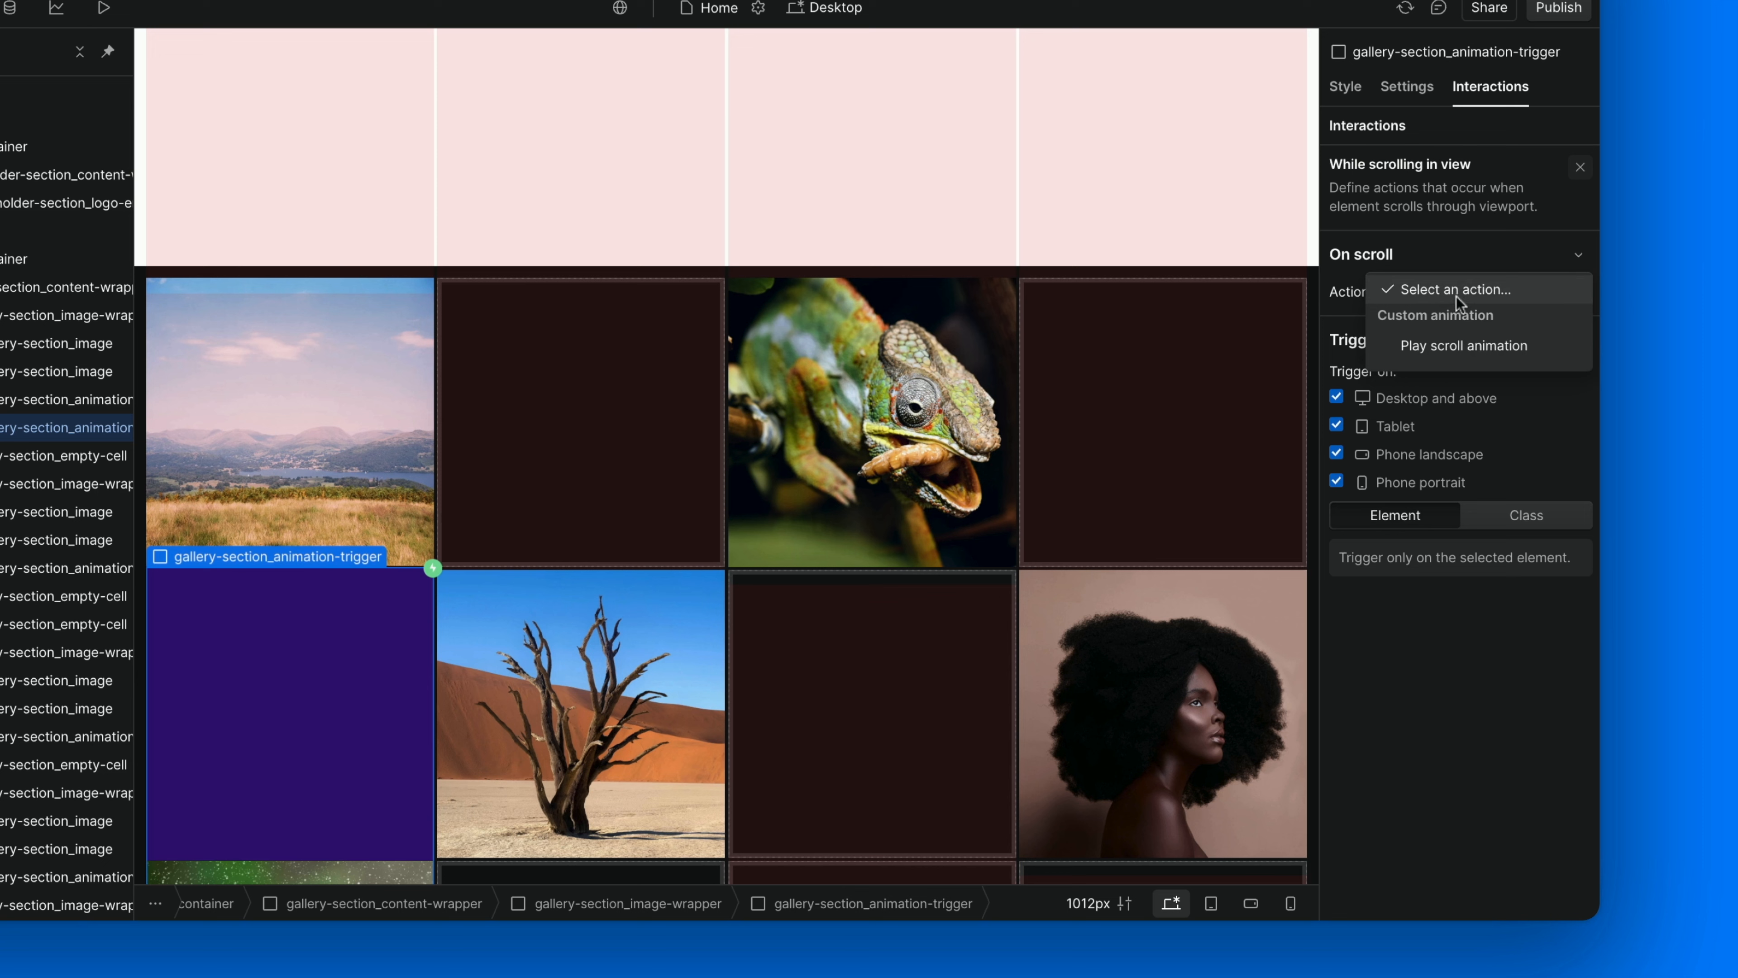
{"action": "left_click", "coordinate": [1461, 336]}
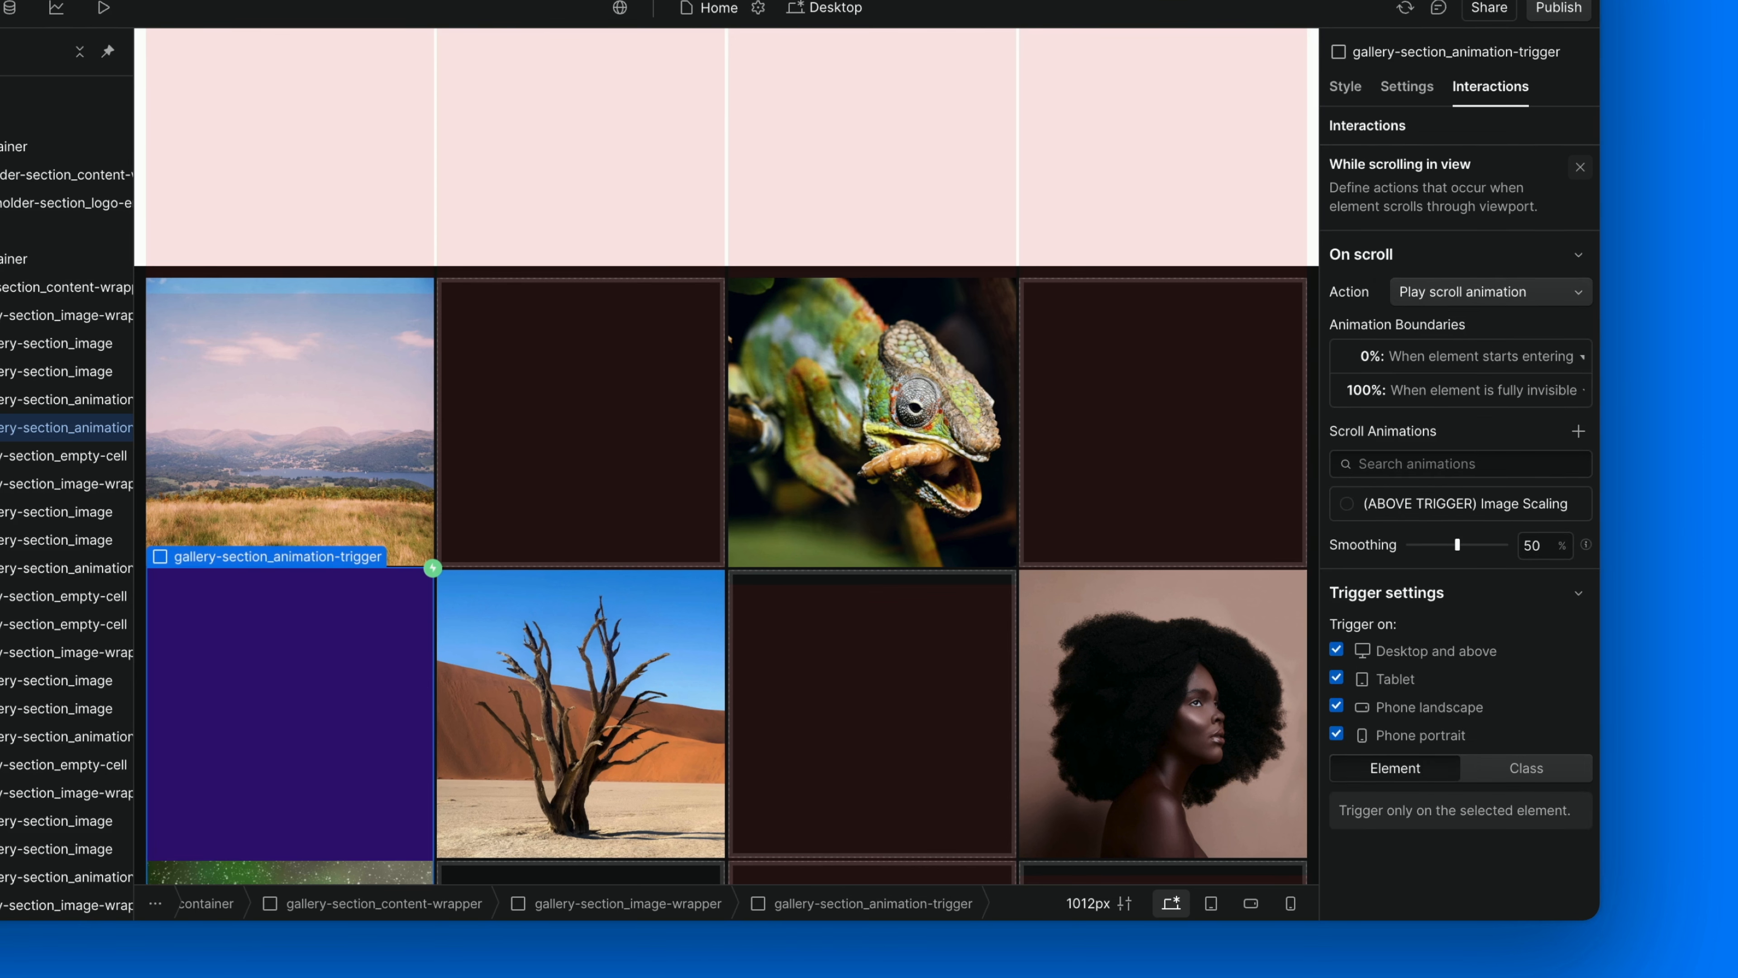
Set the below trigger's animation boundaries to start when the element is fully visible and end when it starts exiting.
{"action": "left_click", "coordinate": [1464, 356]}
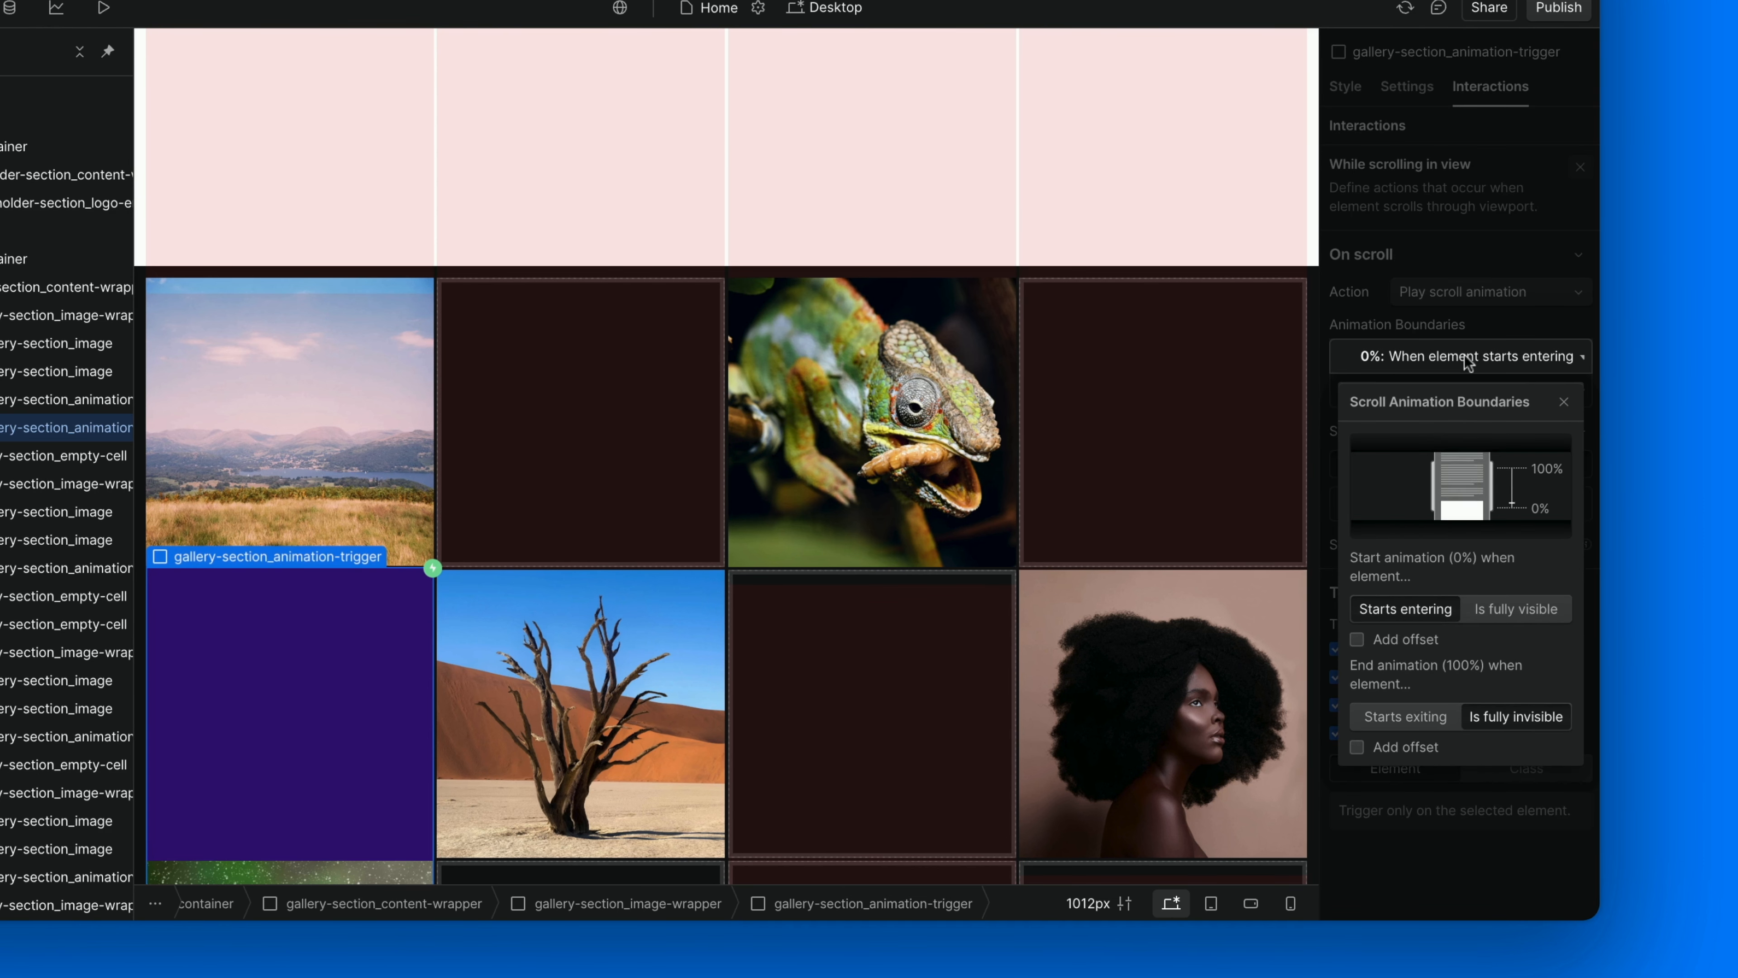
{"action": "left_click", "coordinate": [1501, 606]}
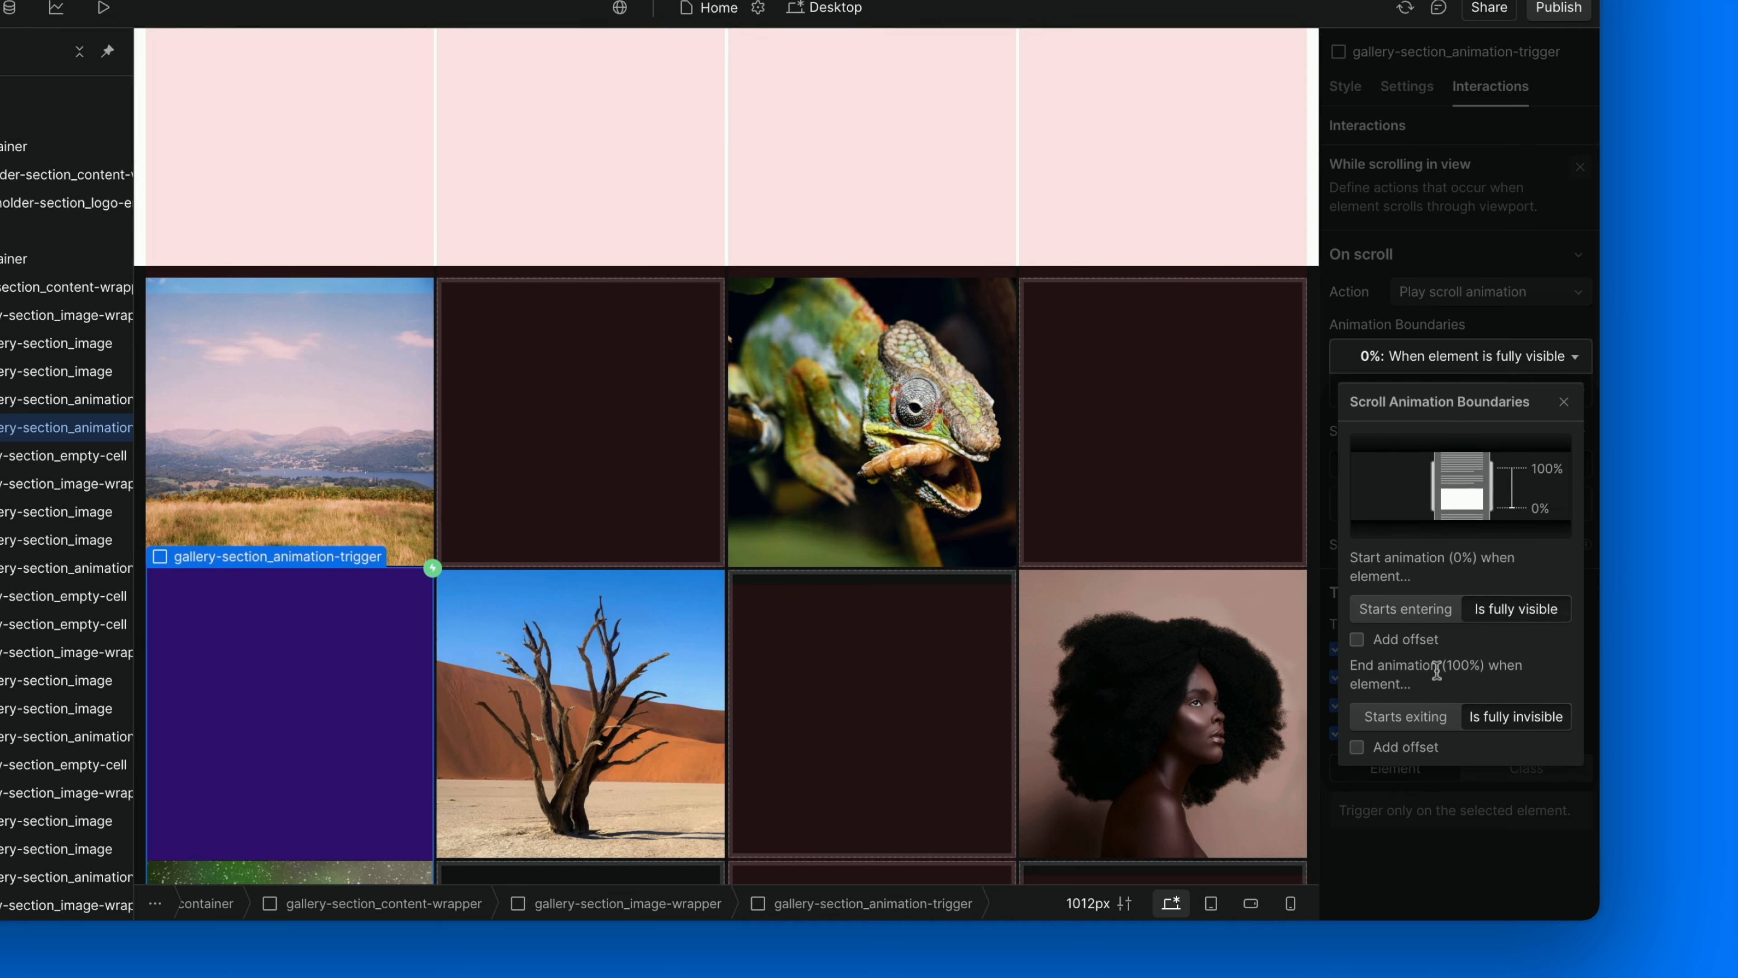
{"action": "left_click", "coordinate": [1402, 716]}
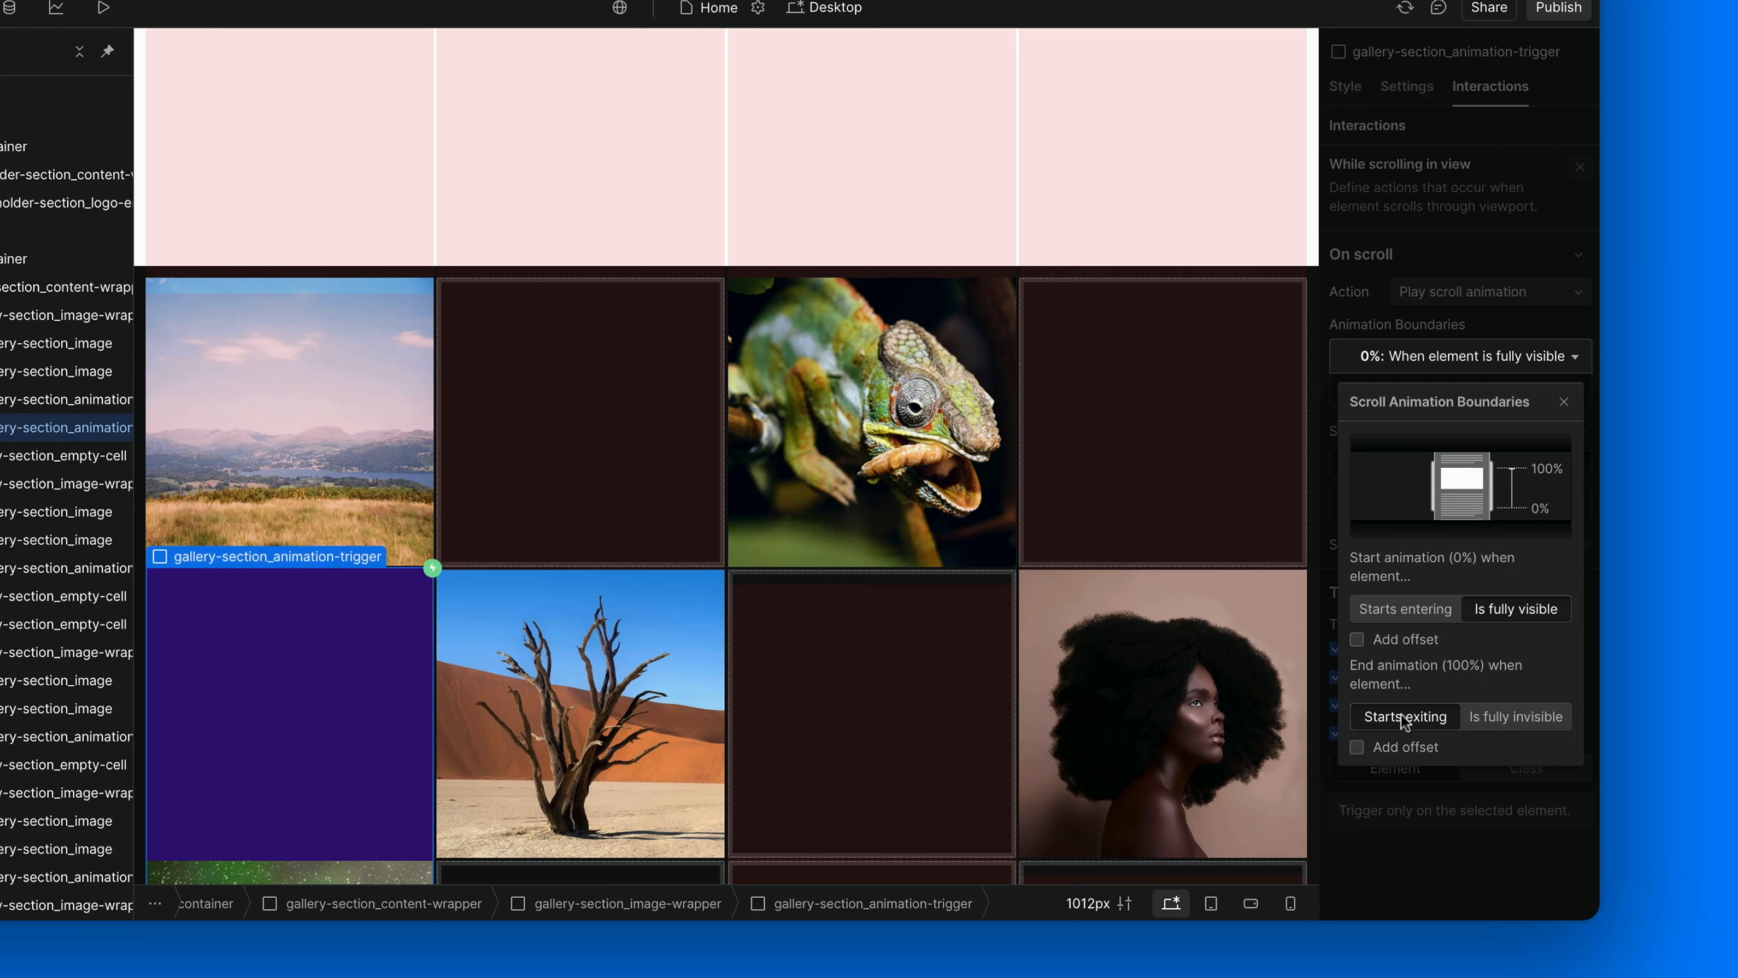
{"action": "left_click", "coordinate": [1442, 382]}
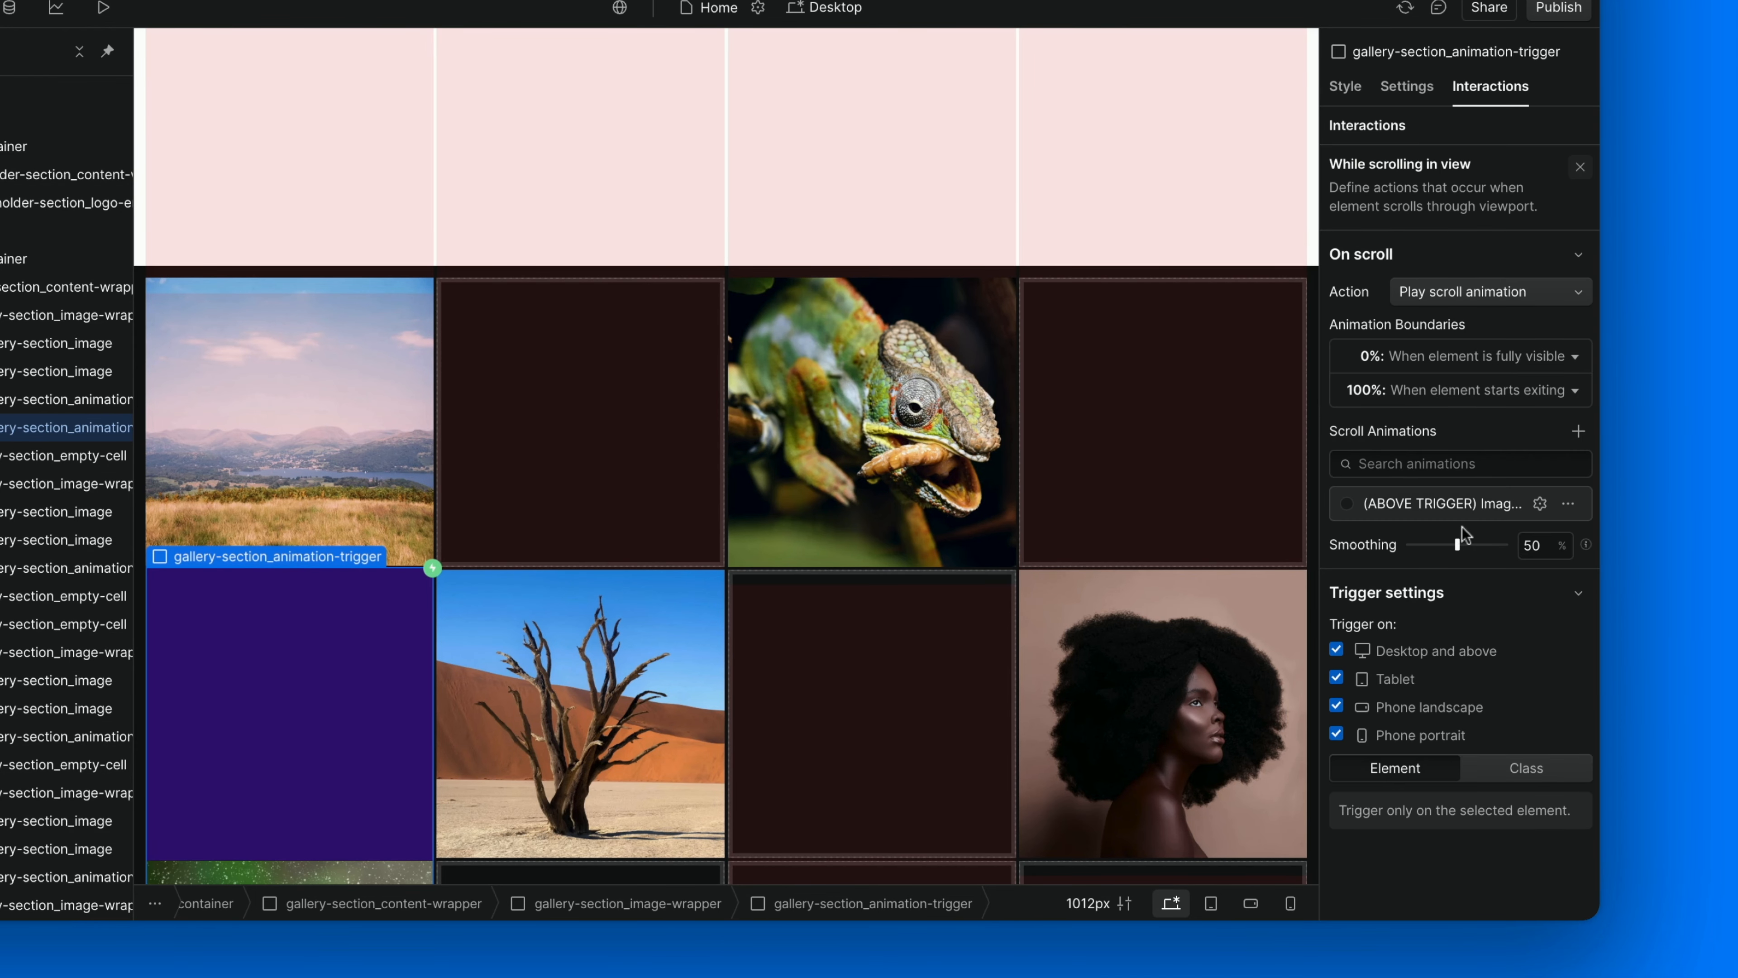
Duplicate the (ABOVE TRIGGER) Image Scaling scroll animation and rename the copy to (BELOW TRIGGER) Image Scaling.
{"action": "left_click", "coordinate": [1568, 503]}
{"action": "left_click", "coordinate": [1530, 605]}
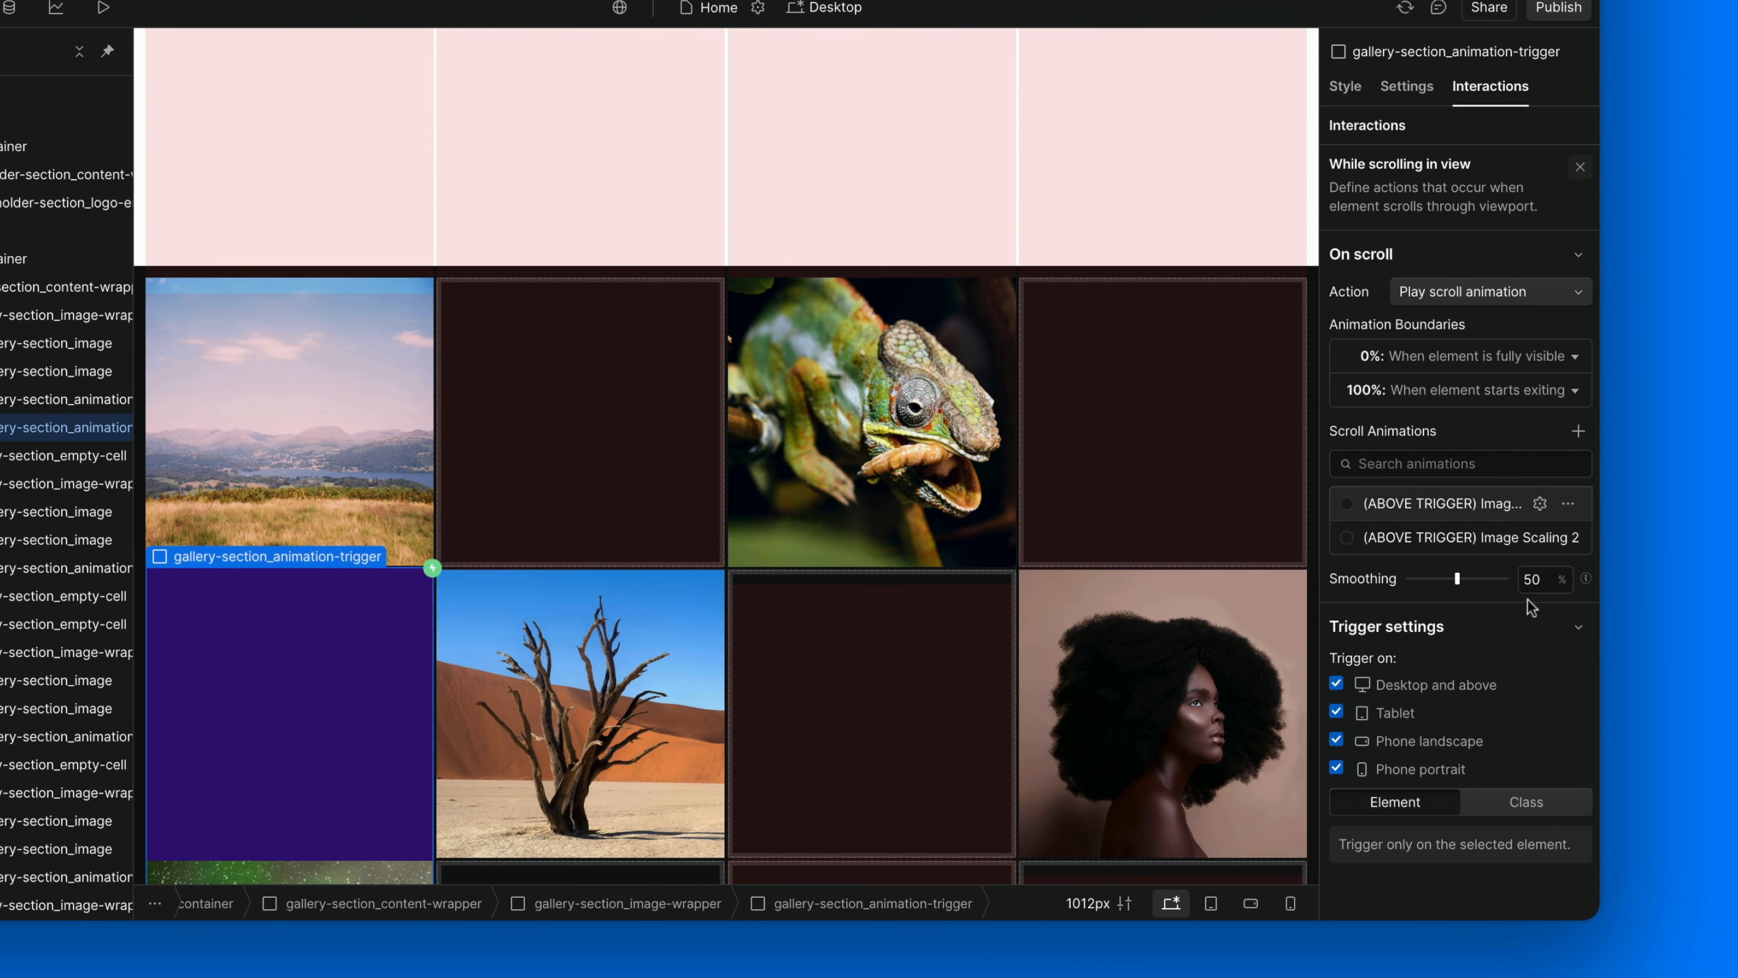
{"action": "left_click", "coordinate": [1570, 539]}
{"action": "left_click", "coordinate": [1548, 596]}
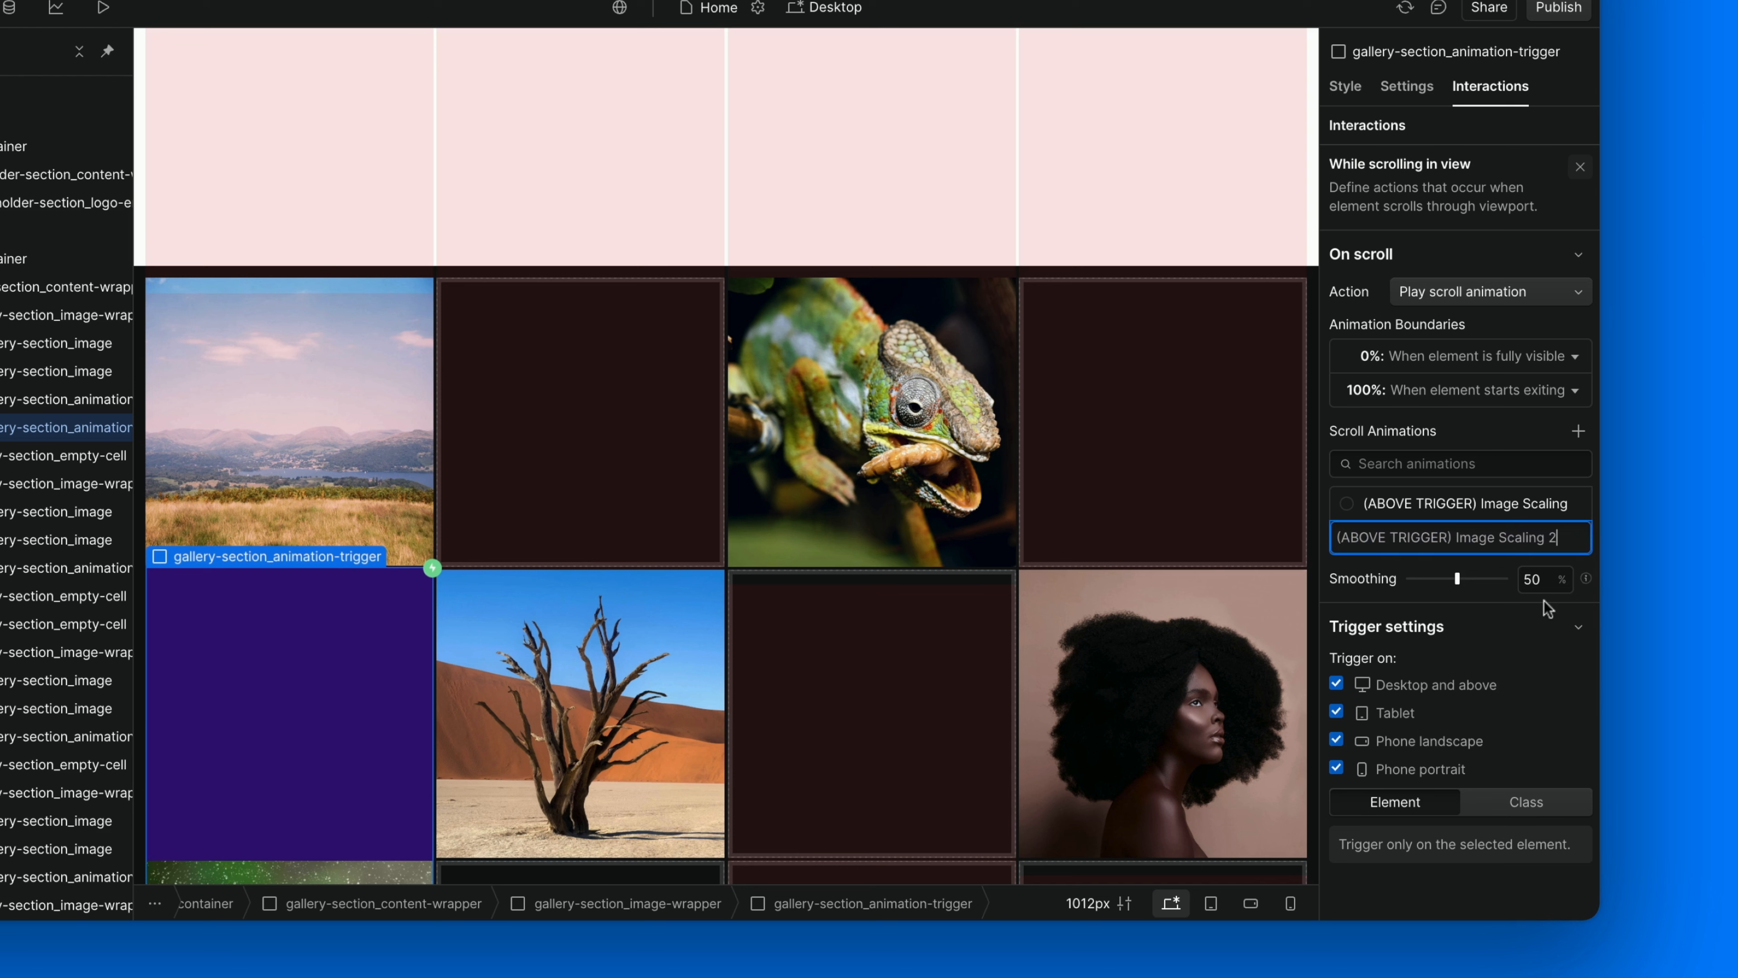
{"action": "left_click", "coordinate": [1397, 537]}
{"action": "key", "text": "BackSpace"}
{"action": "key", "text": "BackSpace"}
{"action": "key", "text": "BackSpace"}
{"action": "key", "text": "BackSpace"}
{"action": "key", "text": "BackSpace"}
{"action": "key", "text": "BackSpace"}
{"action": "type", "text": "BELOW"}
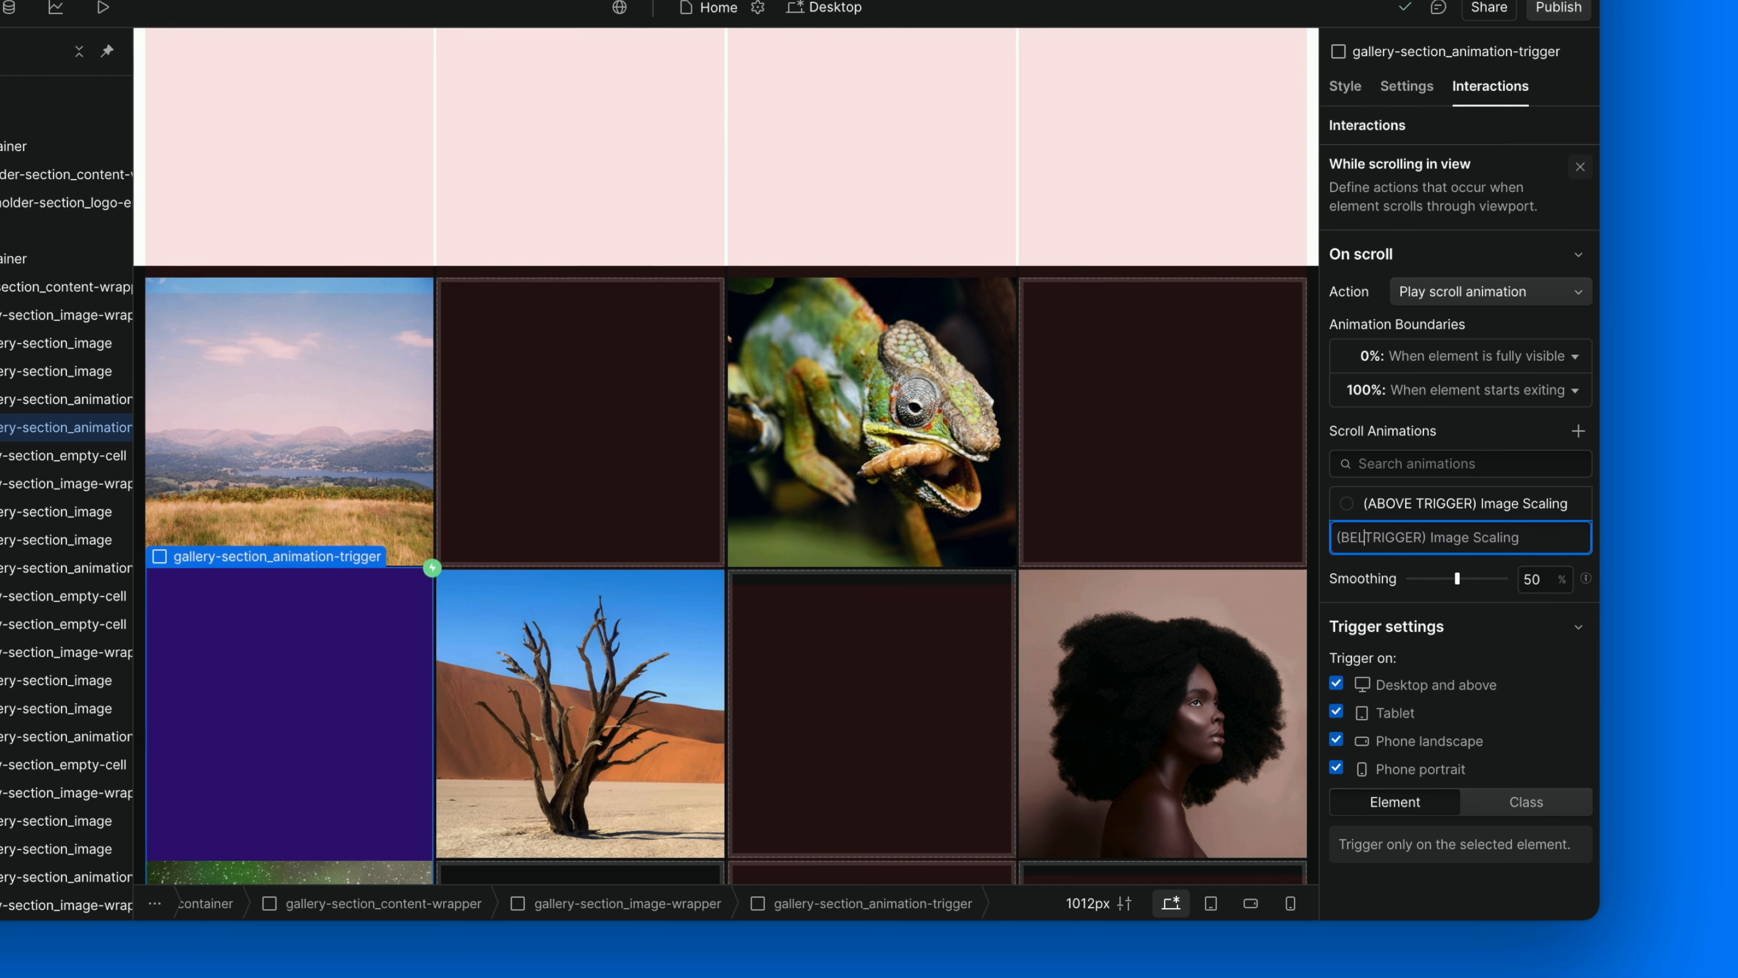
{"action": "key", "text": "Return"}
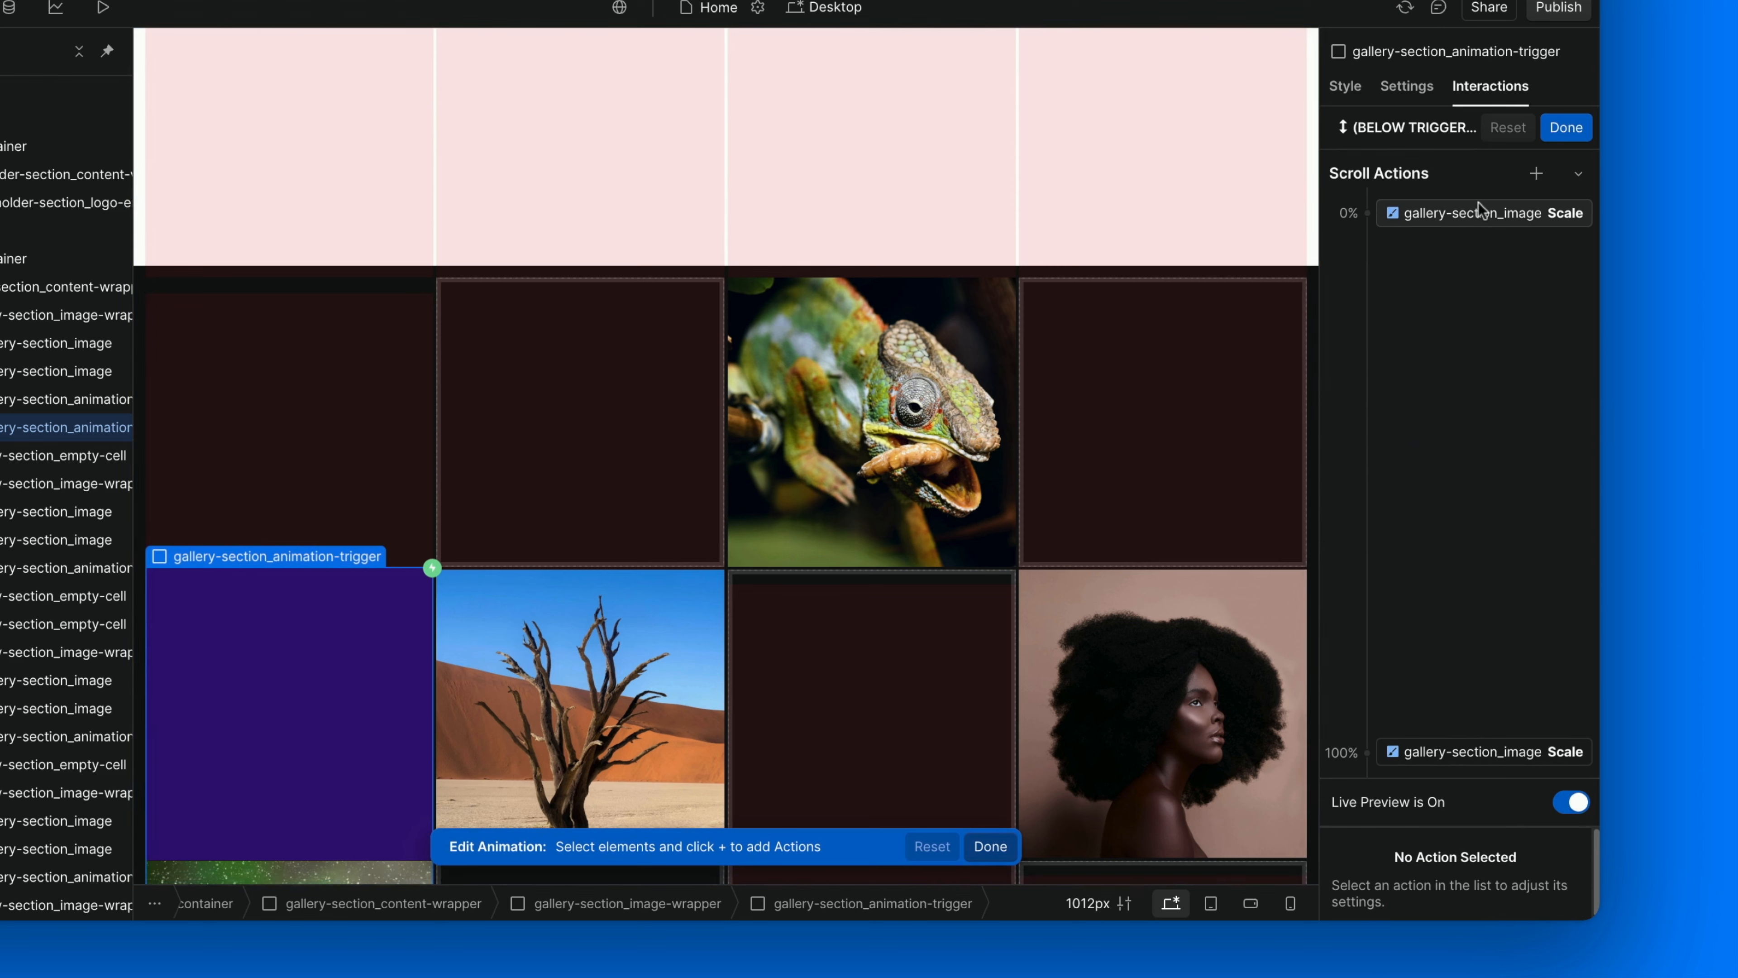
In the (BELOW TRIGGER) animation, set the image scale to 1 at 0% and 0 at 100%, save it, and apply the trigger to the class.
{"action": "left_click", "coordinate": [1479, 206]}
{"action": "left_click", "coordinate": [1551, 833]}
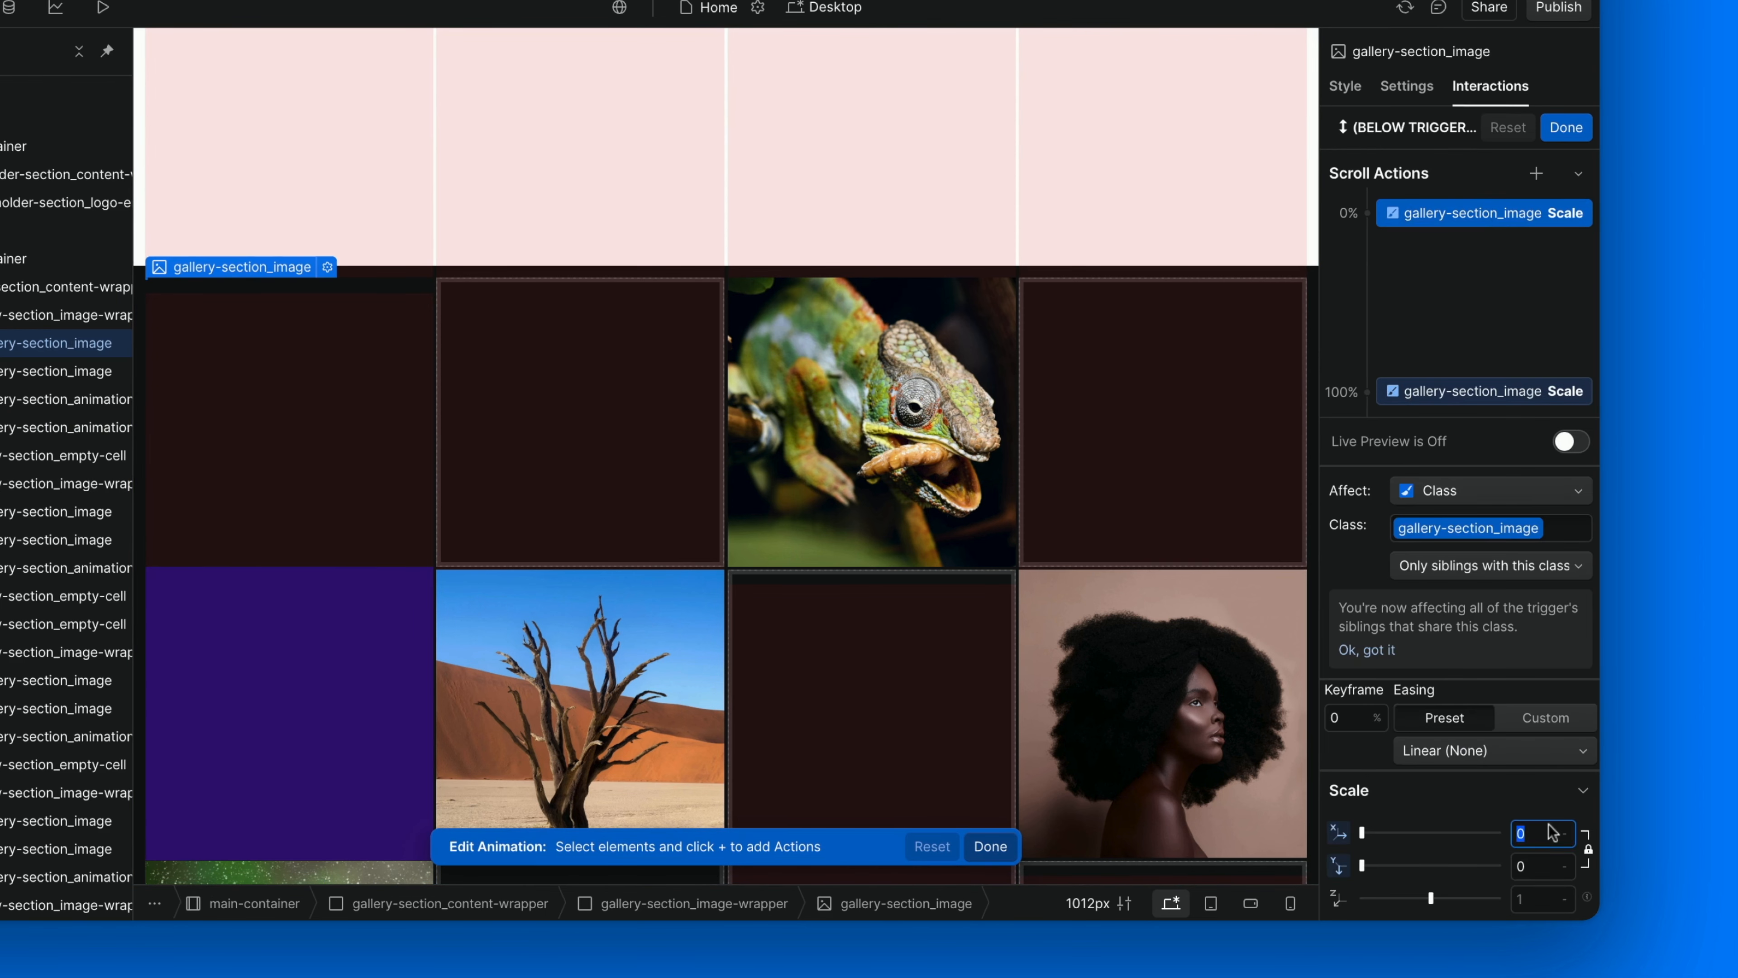
{"action": "key", "text": "Return"}
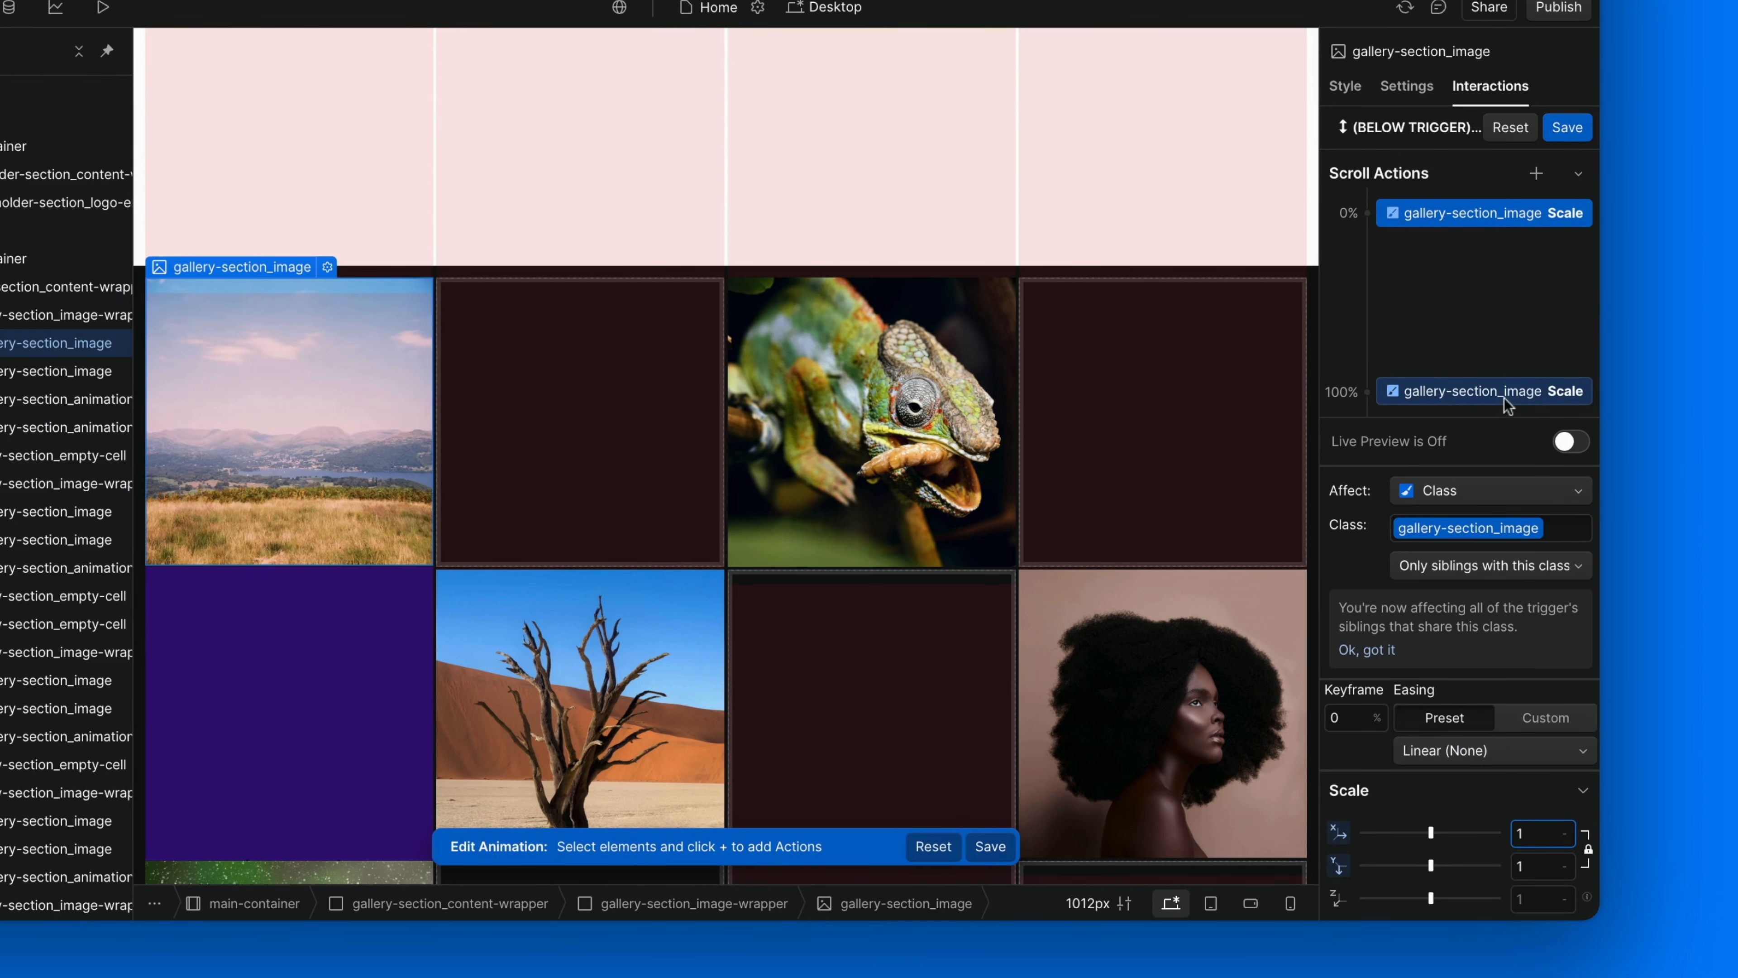
{"action": "left_click", "coordinate": [1504, 400]}
{"action": "left_click", "coordinate": [1545, 834]}
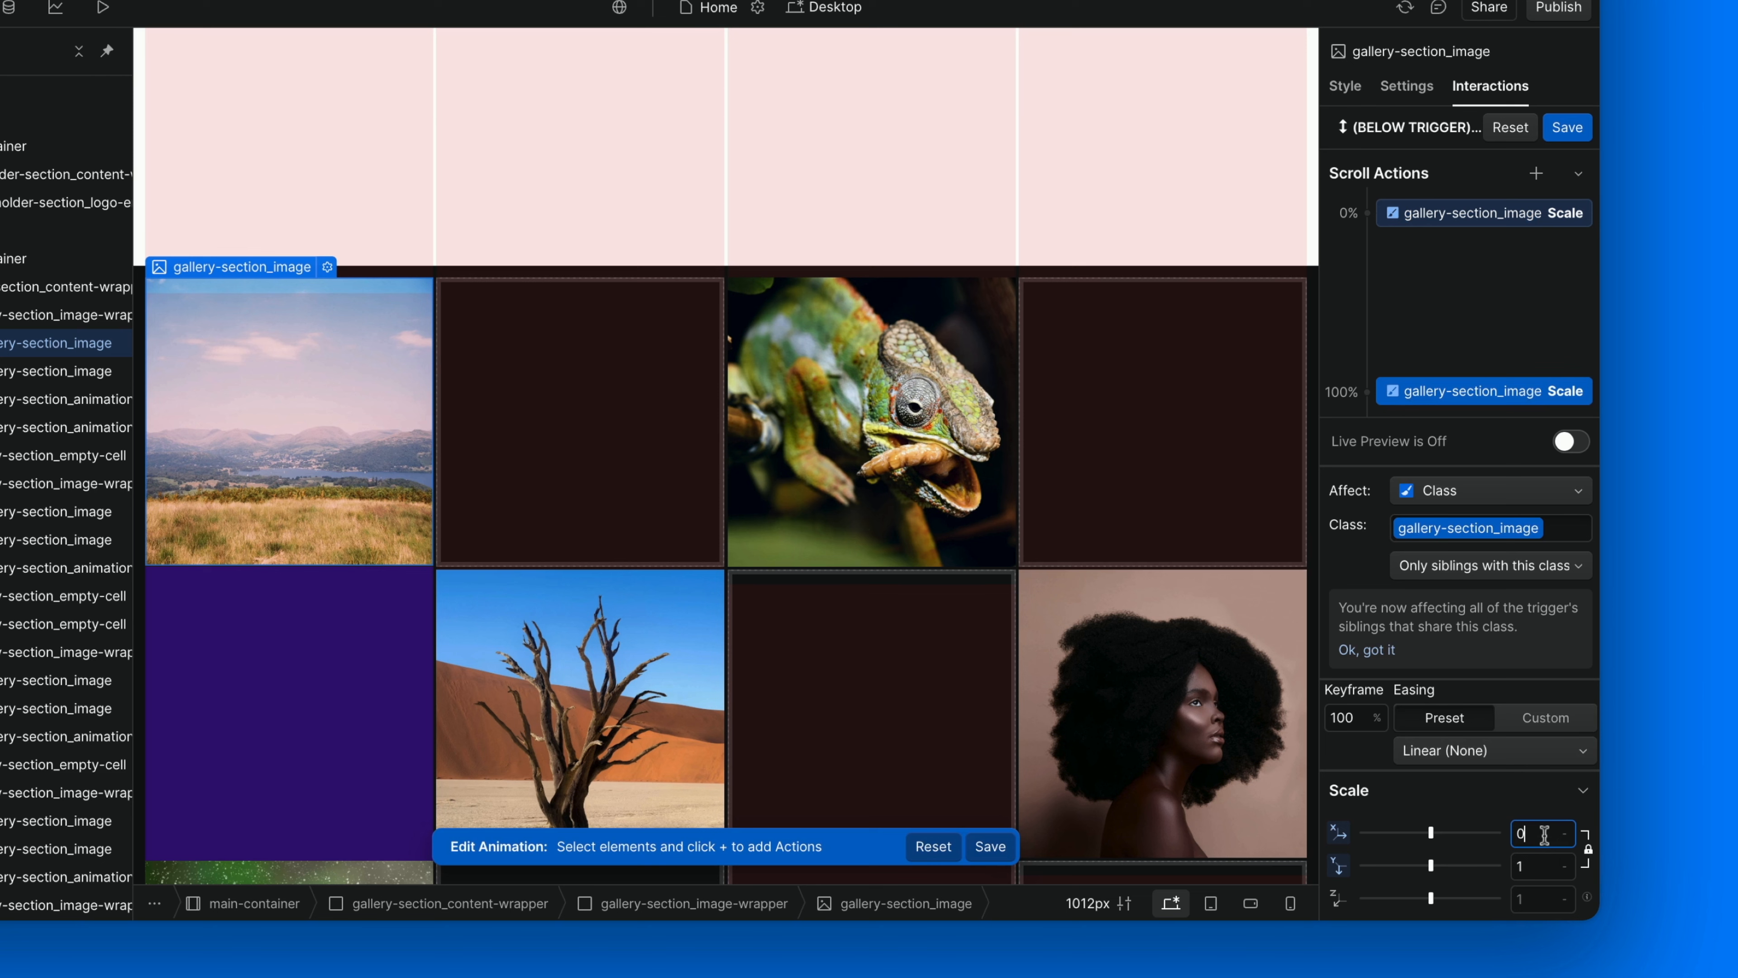
{"action": "key", "text": "Return"}
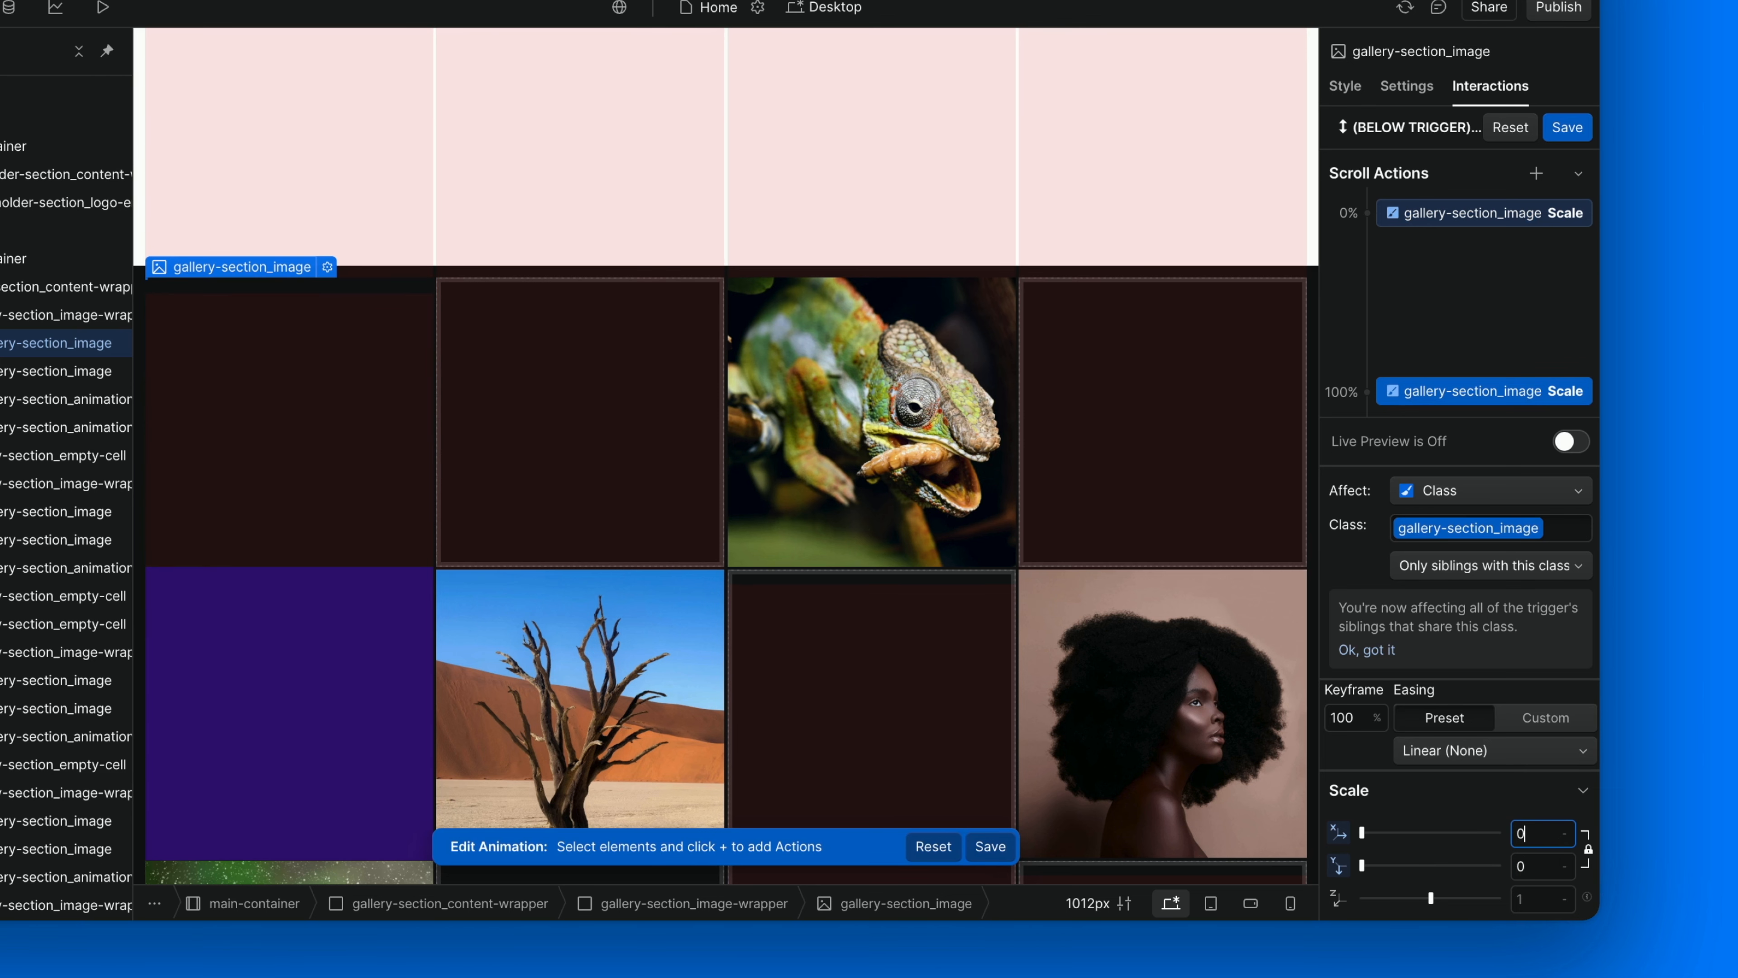
{"action": "left_click", "coordinate": [1567, 128]}
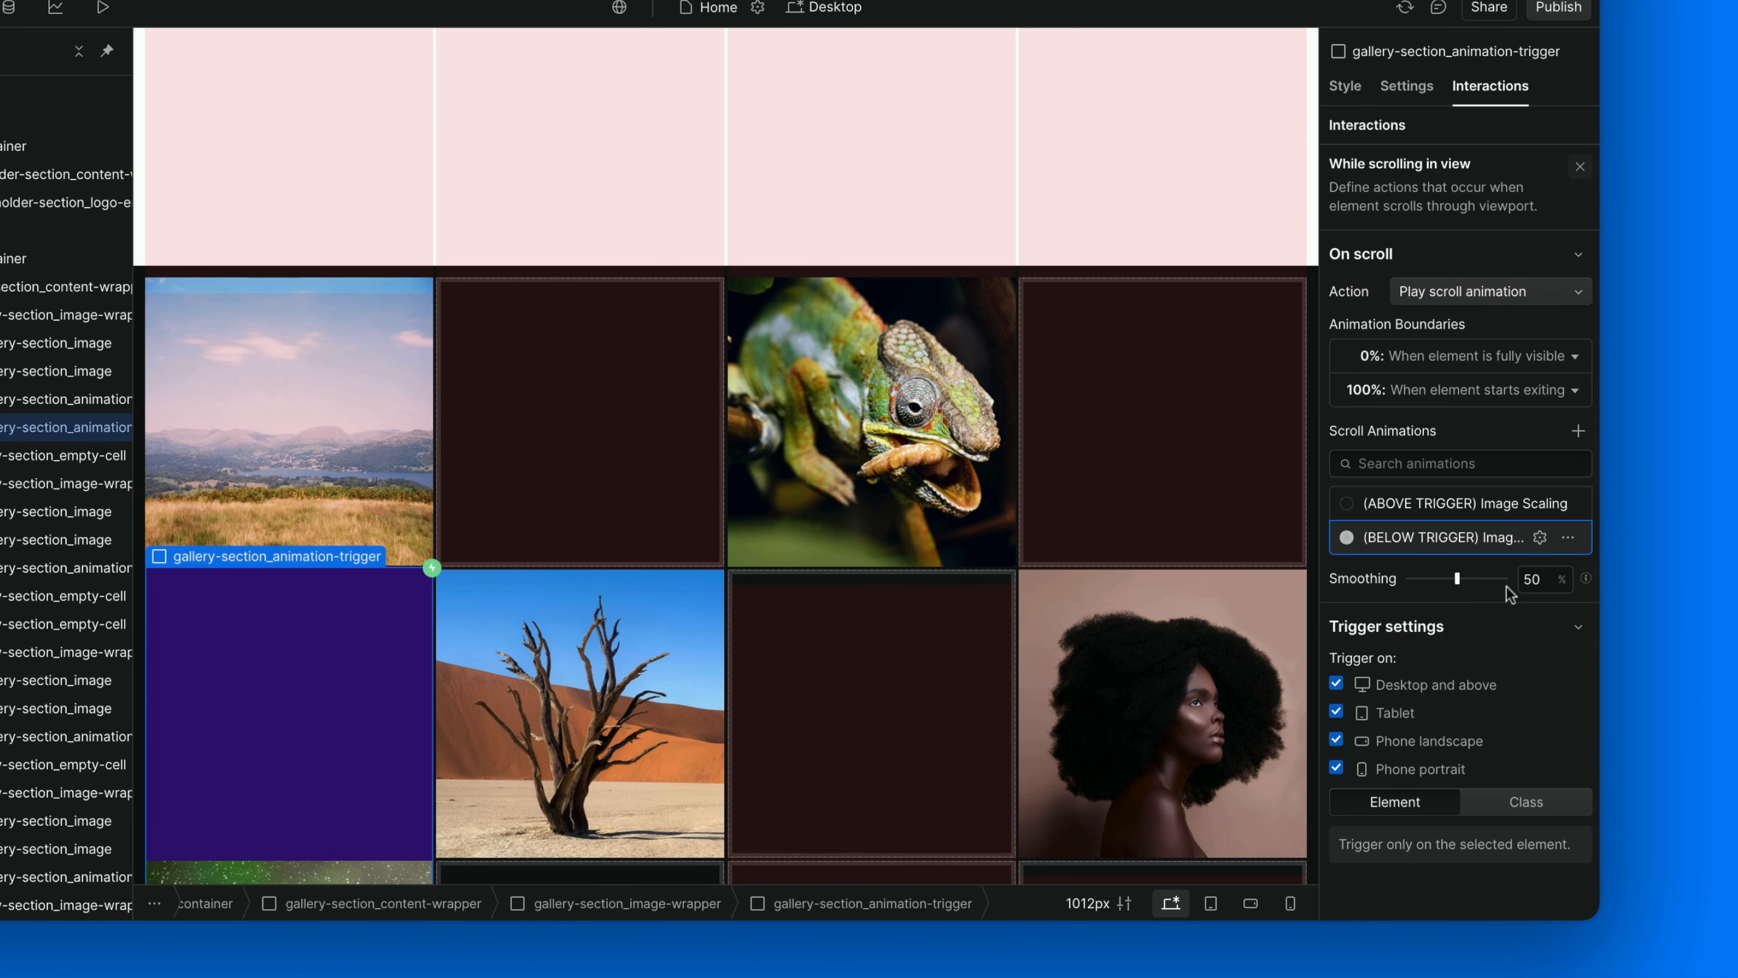
{"action": "left_click", "coordinate": [1526, 801]}
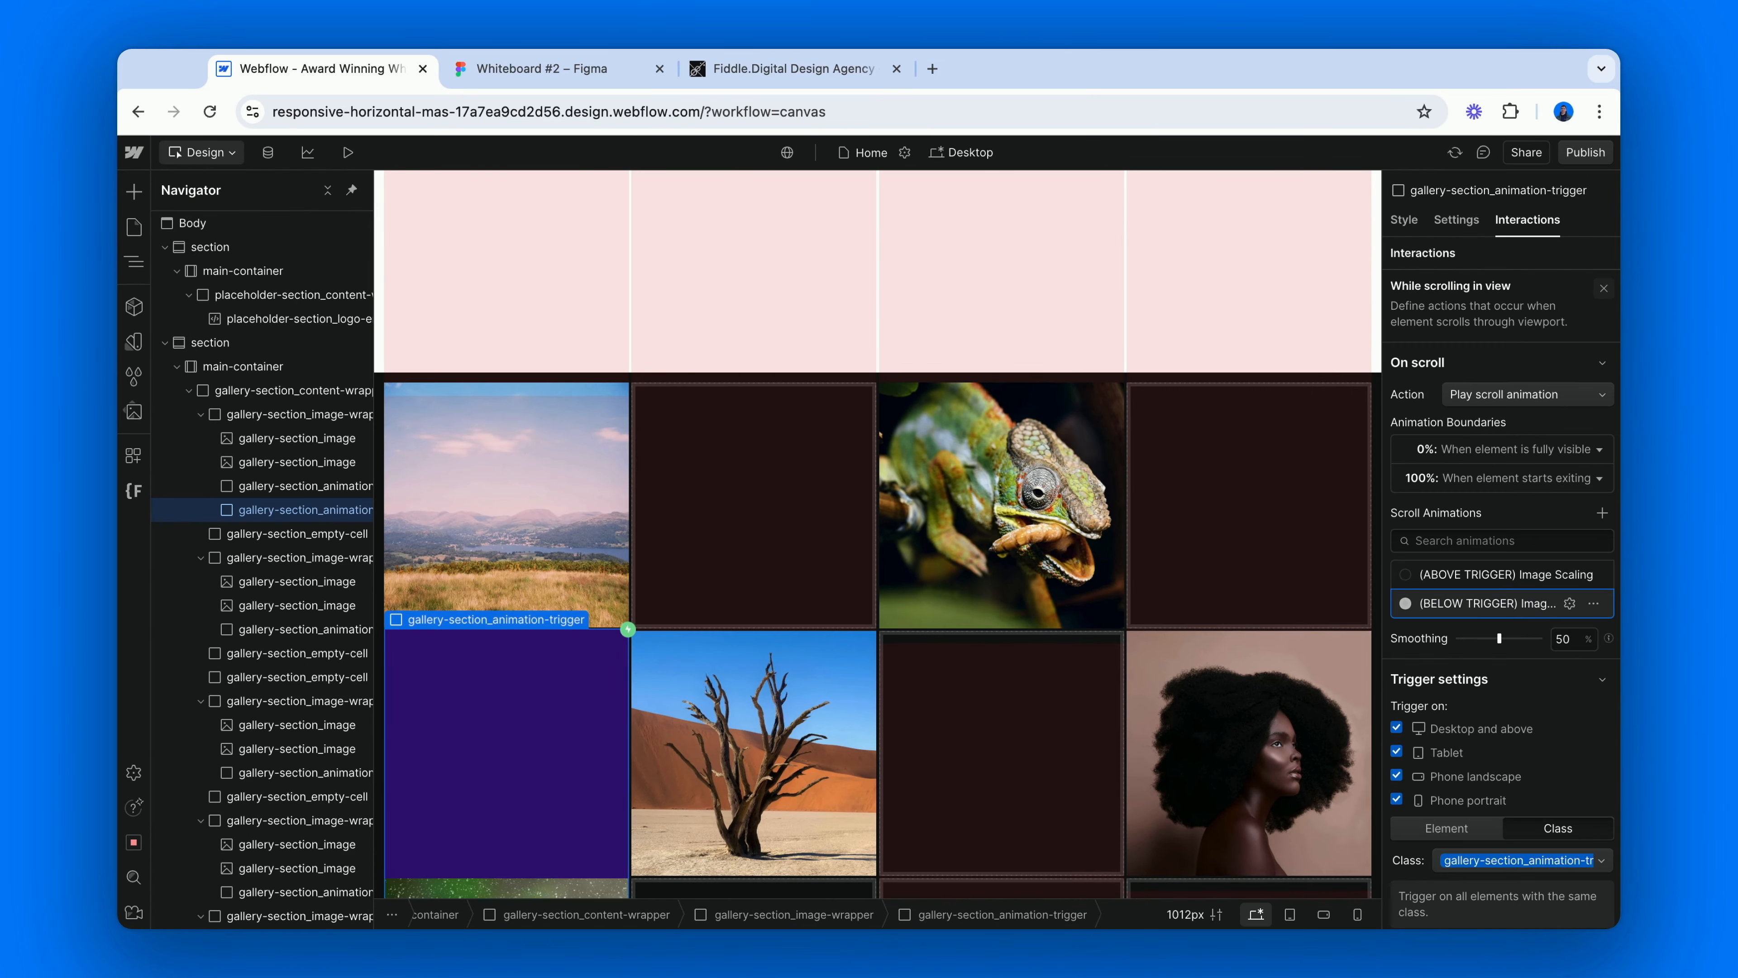
Lower the opacity of the cc-below gallery-section_animation-trigger so that its purple fill is only a faint tint.
{"action": "left_click", "coordinate": [1406, 220]}
{"action": "scroll", "coordinate": [1521, 812], "scroll_direction": "down", "scroll_amount": 10}
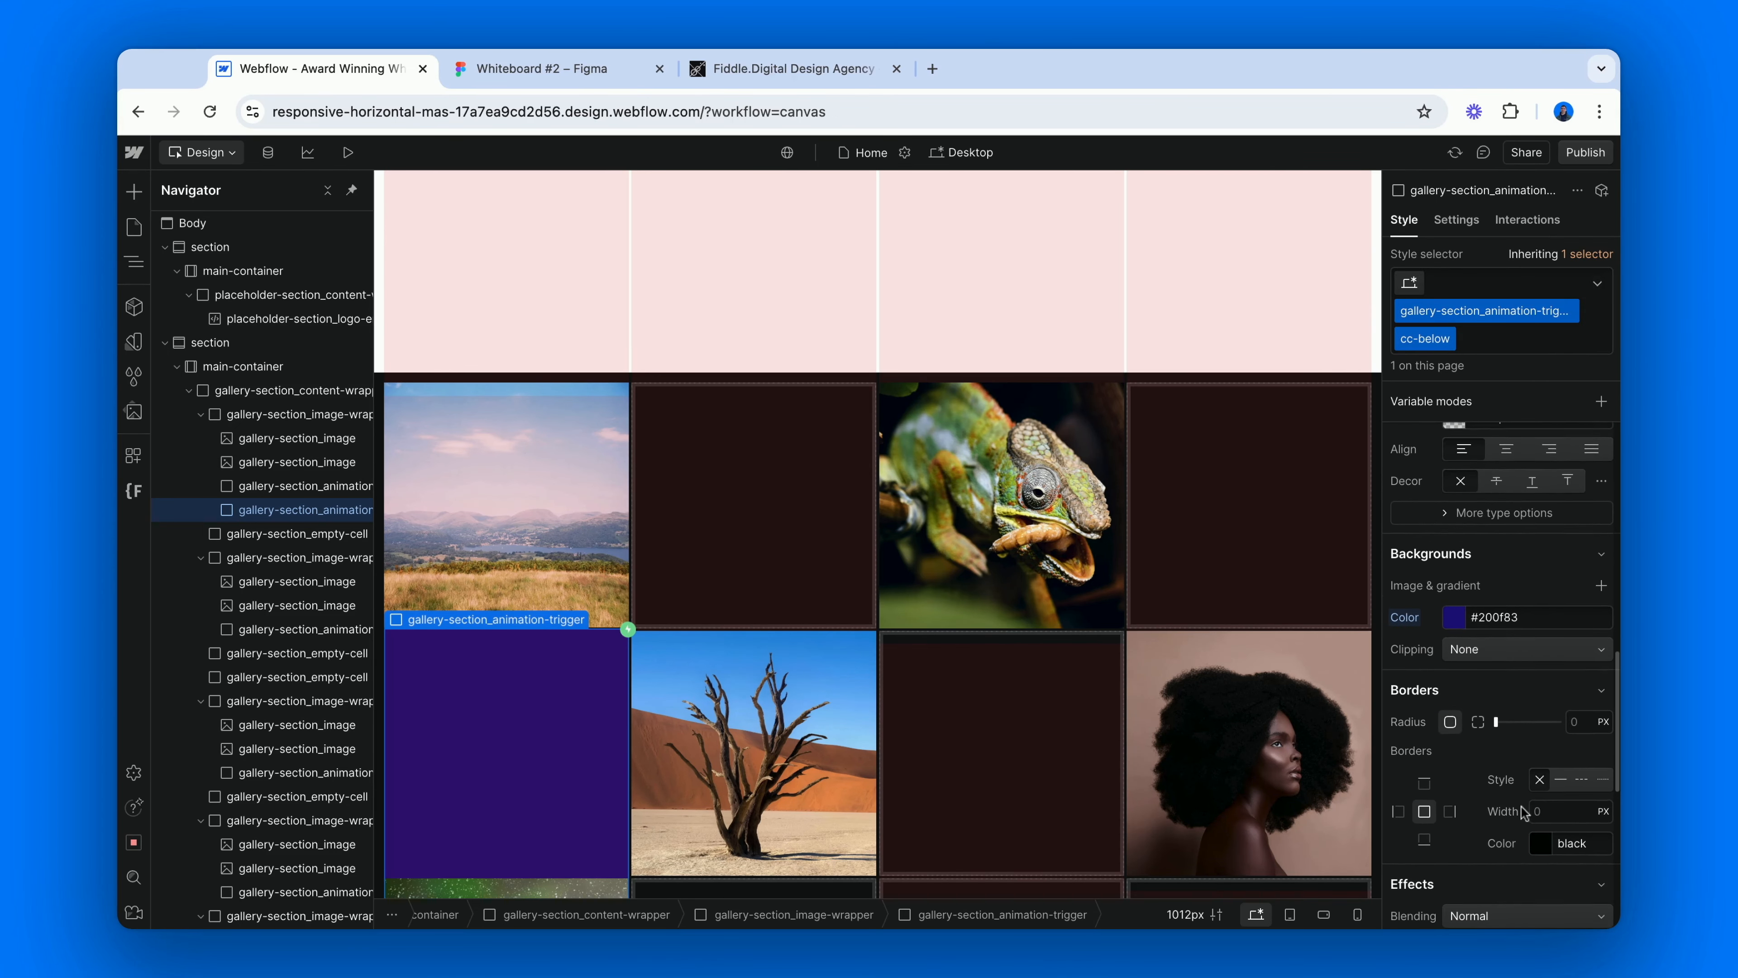
{"action": "left_click", "coordinate": [1584, 749]}
{"action": "type", "text": "0"}
{"action": "key", "text": "Return"}
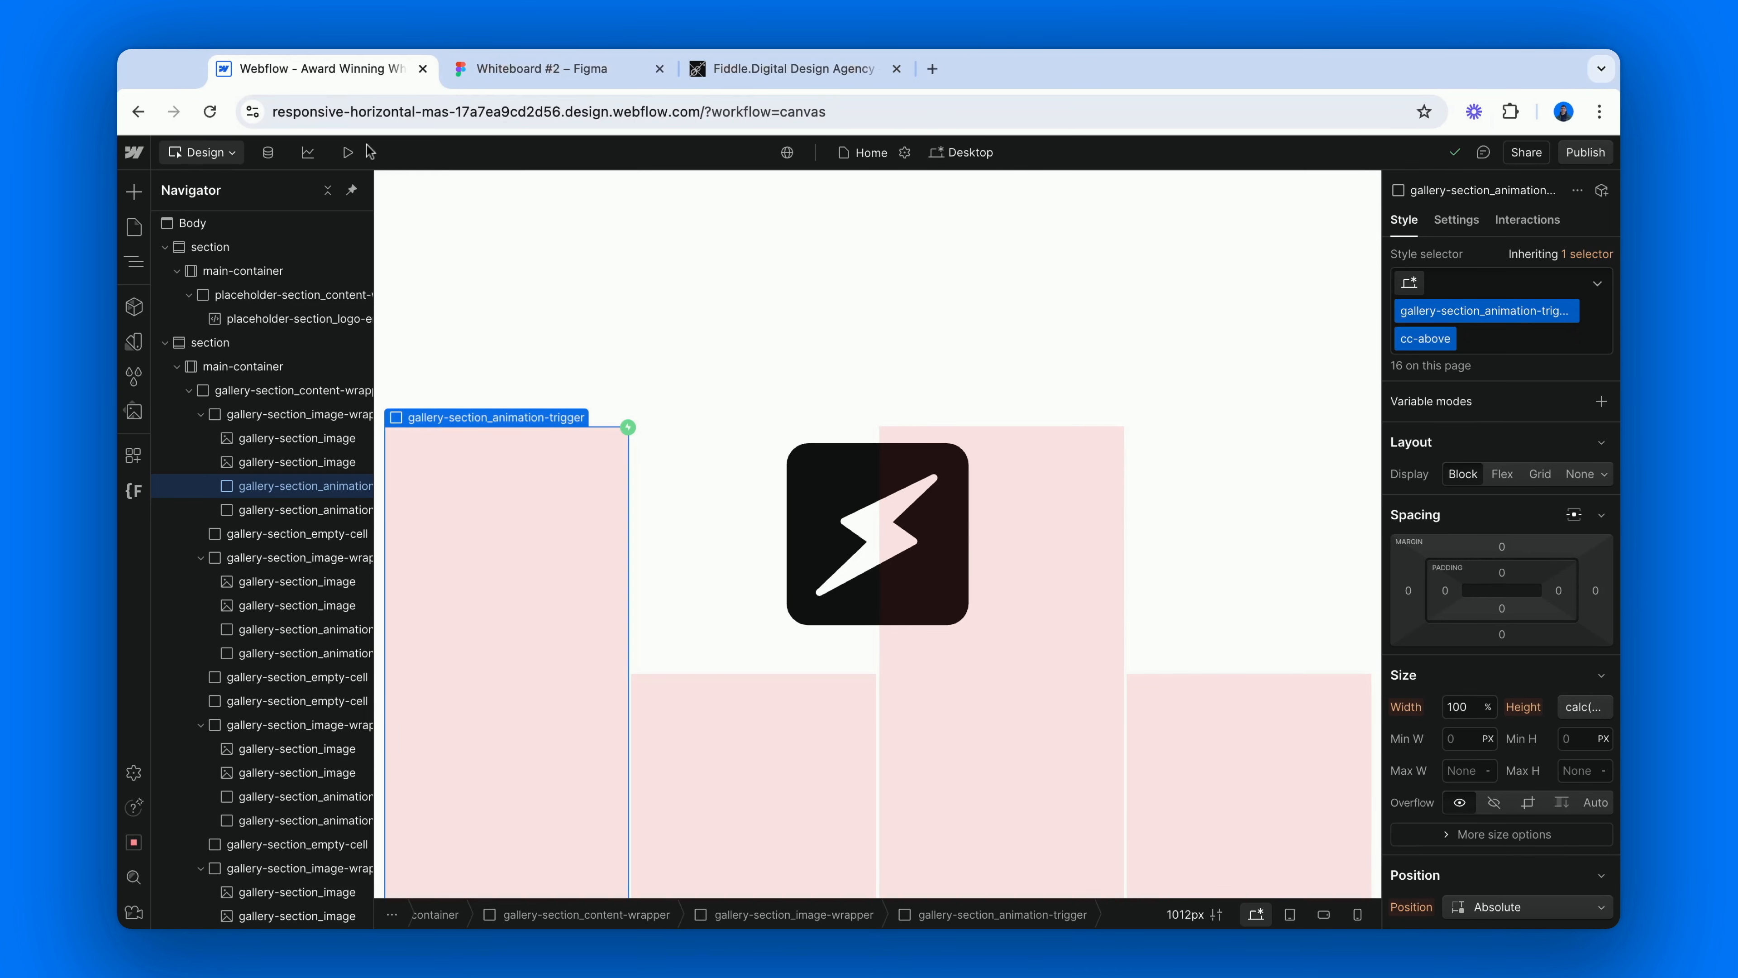
Preview the page and examine how all gallery images grow and shrink while scrolling down and back up, and return to the canvas.
{"action": "left_click", "coordinate": [350, 152]}
{"action": "scroll", "coordinate": [493, 342], "scroll_direction": "down", "scroll_amount": 3}
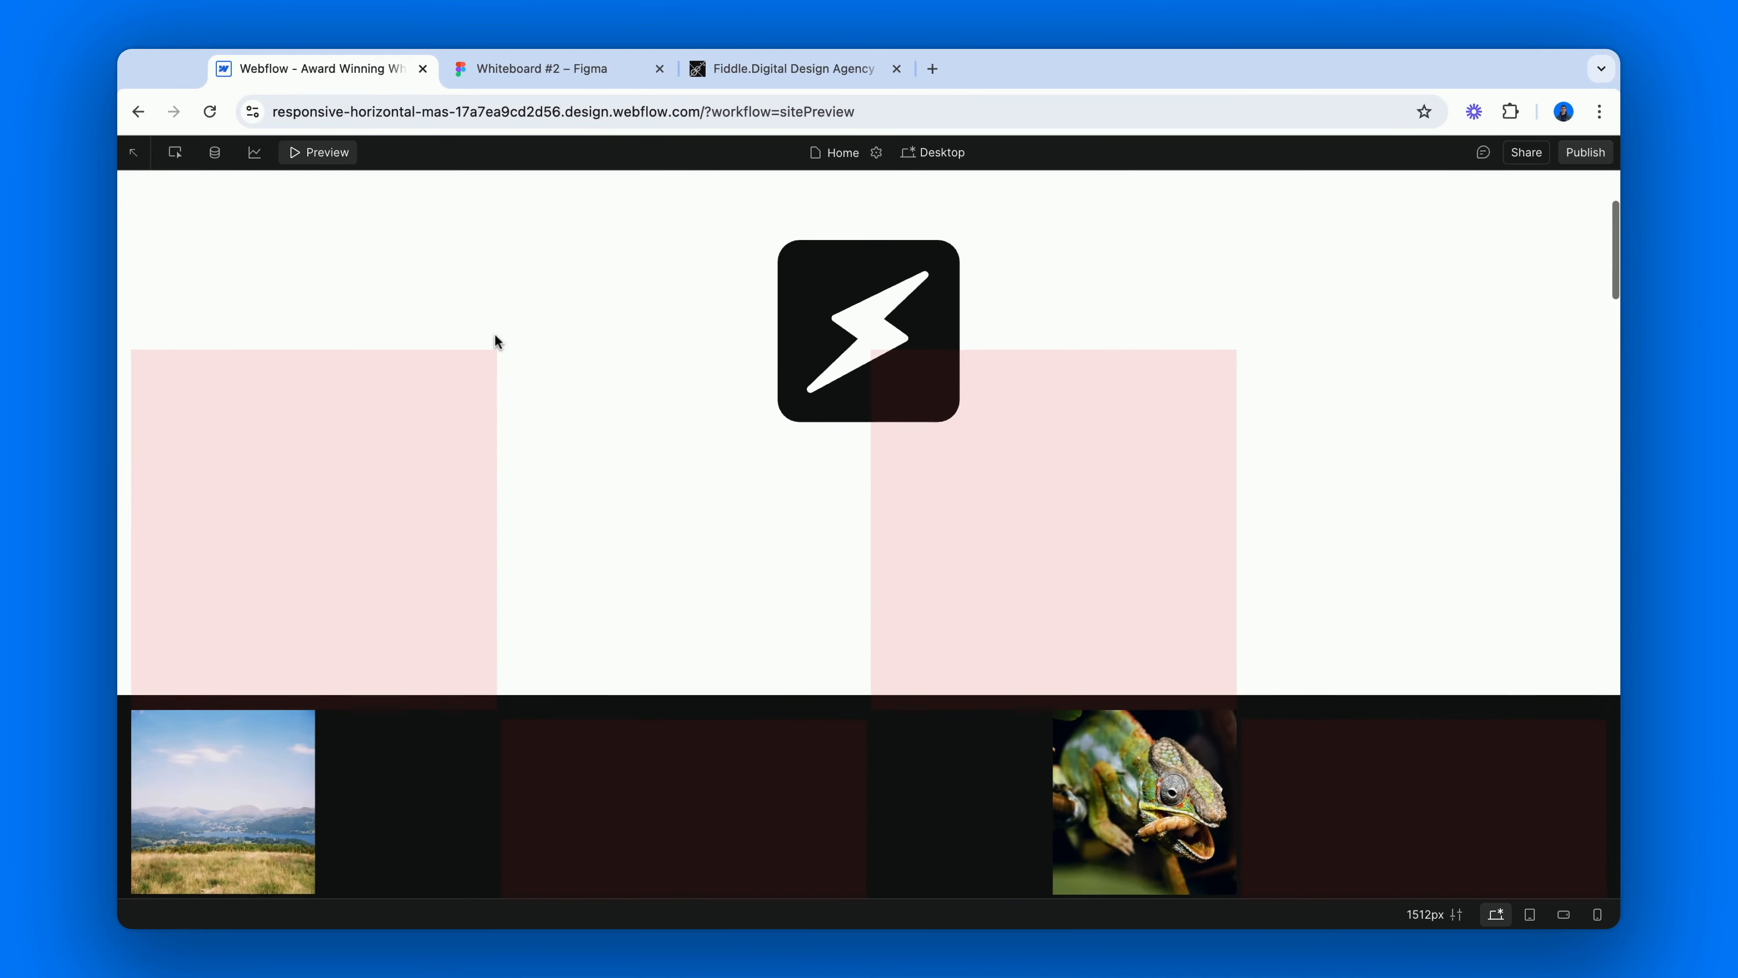
{"action": "scroll", "coordinate": [494, 341], "scroll_direction": "down", "scroll_amount": 5}
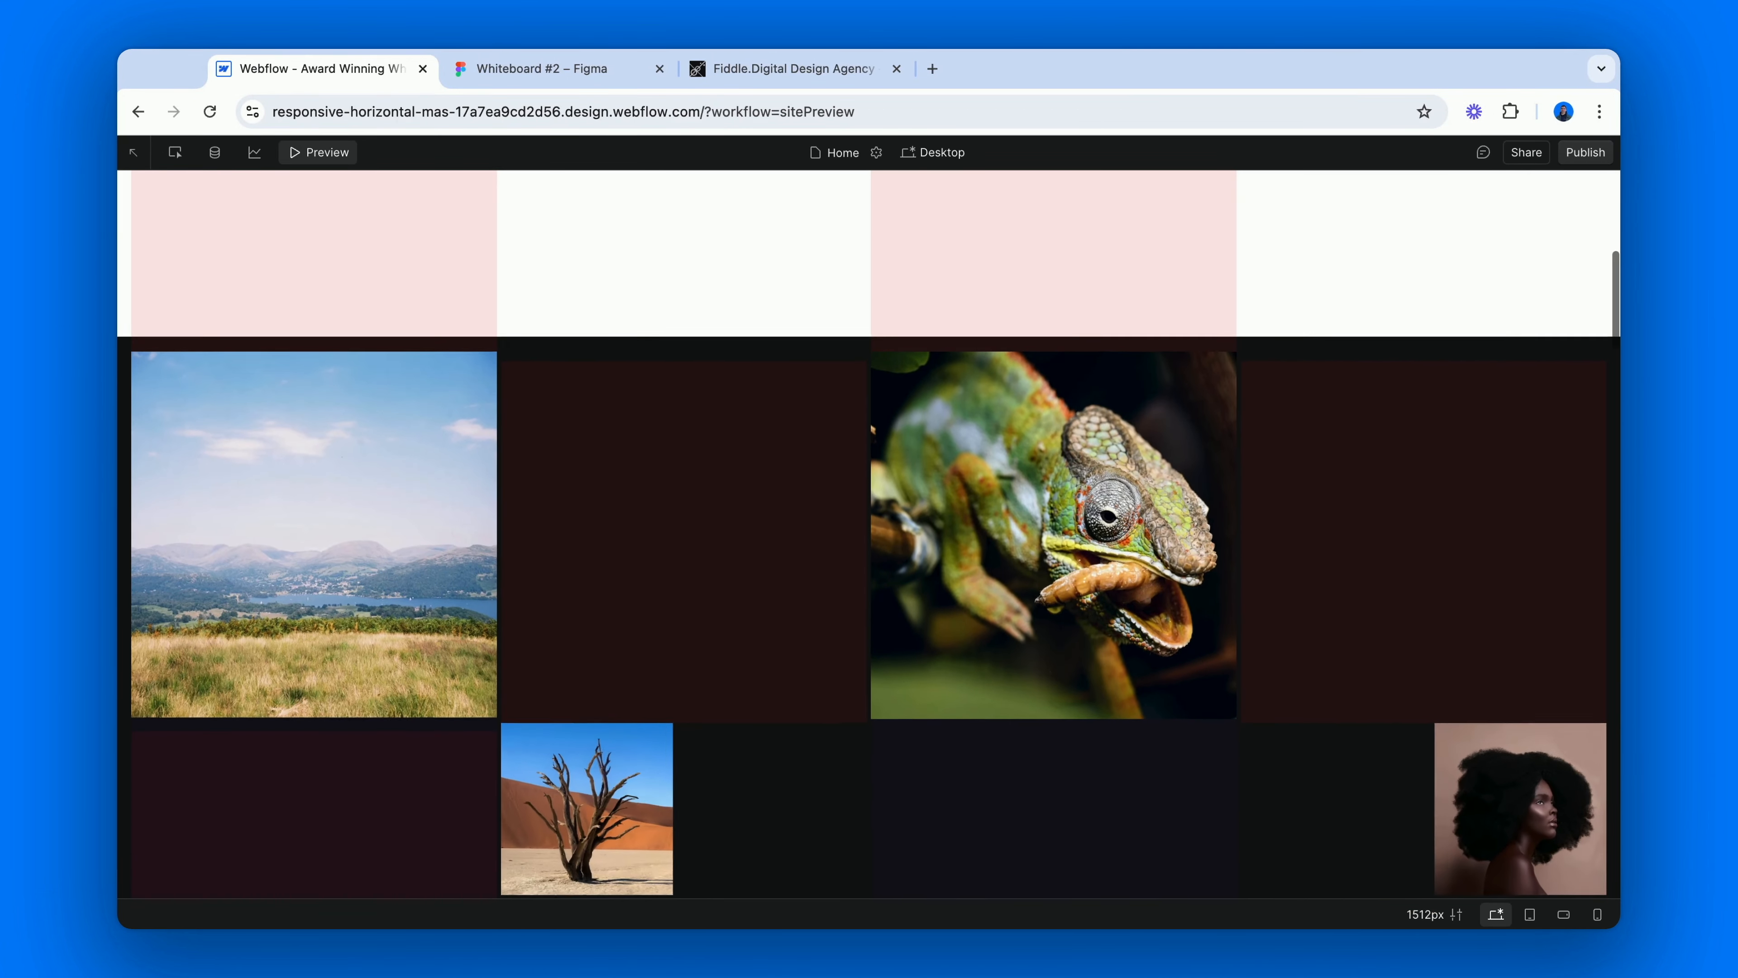
{"action": "scroll", "coordinate": [870, 534], "scroll_direction": "down", "scroll_amount": 6}
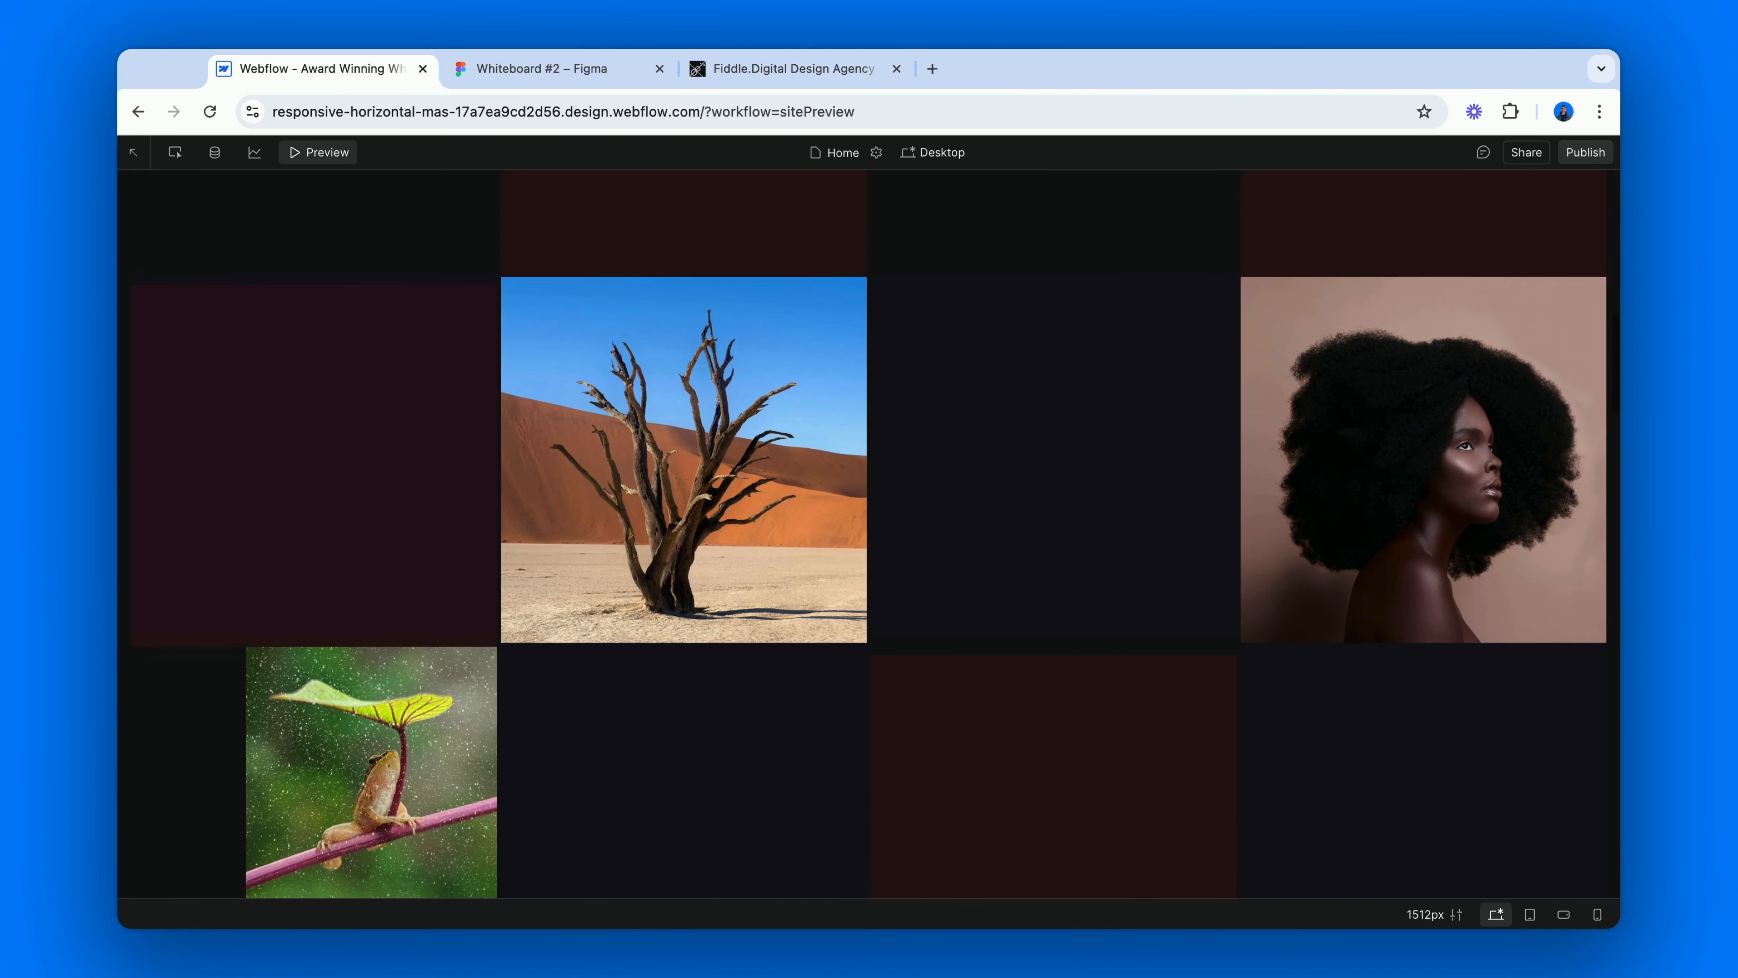
{"action": "scroll", "coordinate": [869, 535], "scroll_direction": "down", "scroll_amount": 5}
{"action": "scroll", "coordinate": [869, 534], "scroll_direction": "down", "scroll_amount": 5}
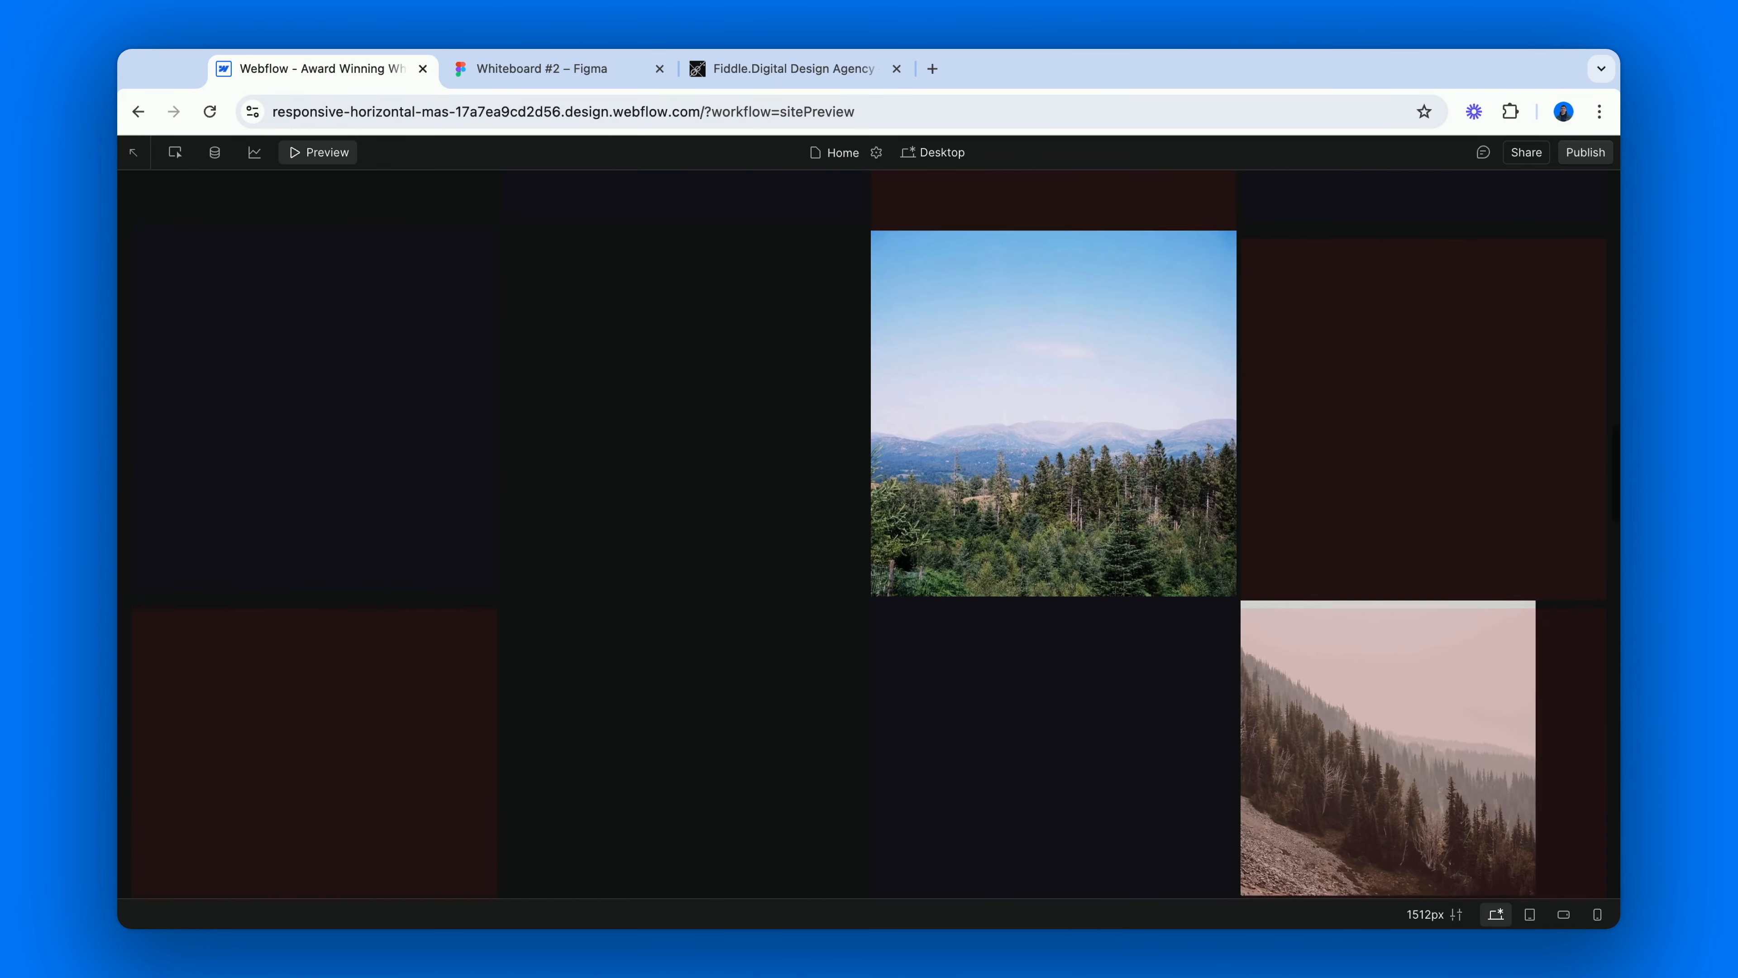
{"action": "scroll", "coordinate": [869, 534], "scroll_direction": "down", "scroll_amount": 3}
{"action": "scroll", "coordinate": [869, 534], "scroll_direction": "up", "scroll_amount": 3}
{"action": "scroll", "coordinate": [869, 534], "scroll_direction": "up", "scroll_amount": 5}
{"action": "scroll", "coordinate": [869, 534], "scroll_direction": "up", "scroll_amount": 5}
{"action": "scroll", "coordinate": [869, 534], "scroll_direction": "up", "scroll_amount": 5}
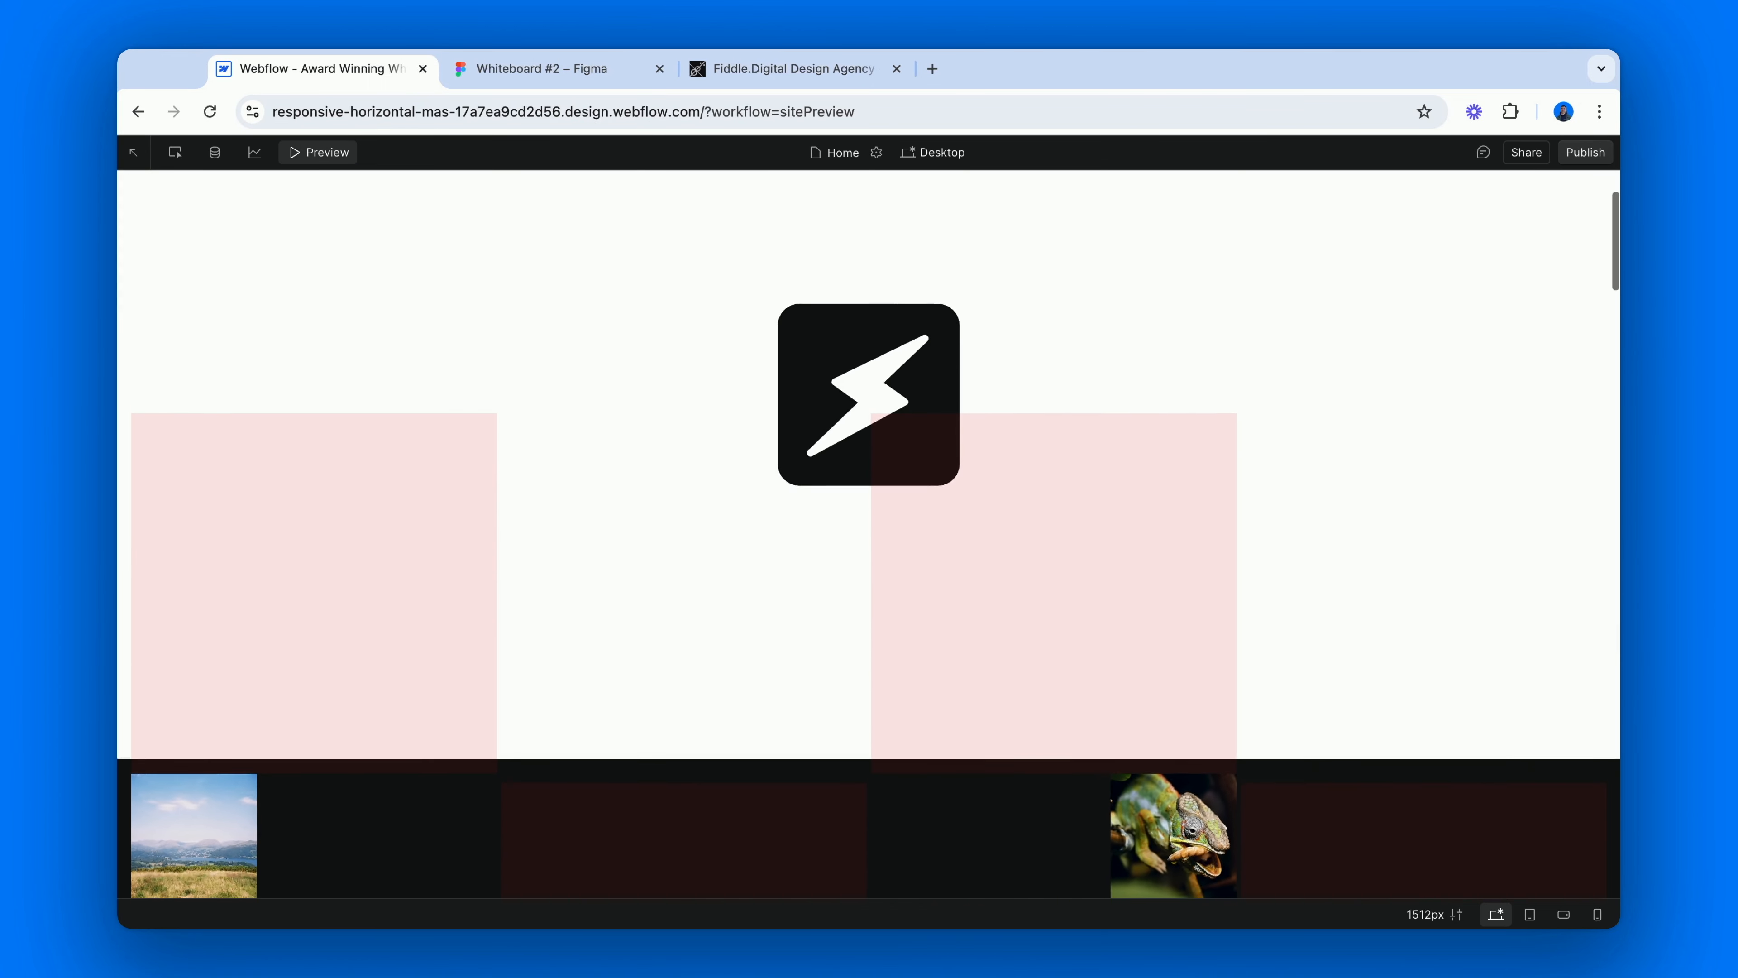
{"action": "scroll", "coordinate": [481, 337], "scroll_direction": "up", "scroll_amount": 2}
{"action": "left_click", "coordinate": [301, 152]}
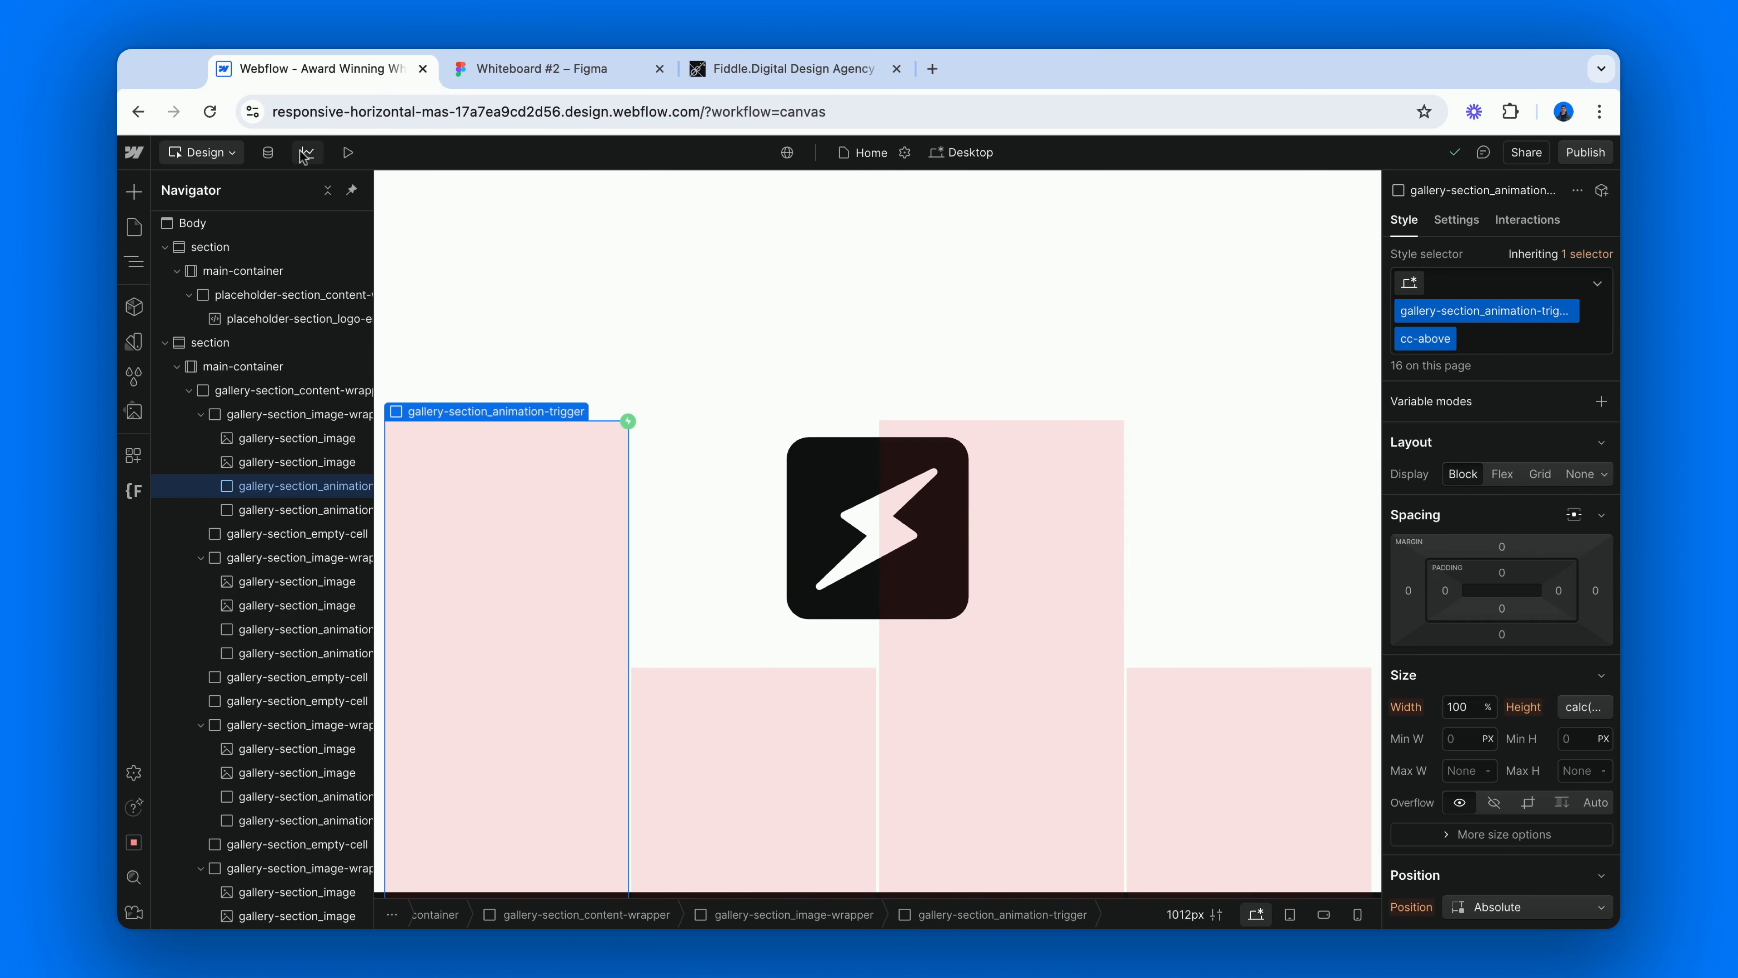
Preview the page again and examine how each gallery row scales down as the next row scales up, in both scroll directions, and return to the canvas.
{"action": "left_click", "coordinate": [291, 466]}
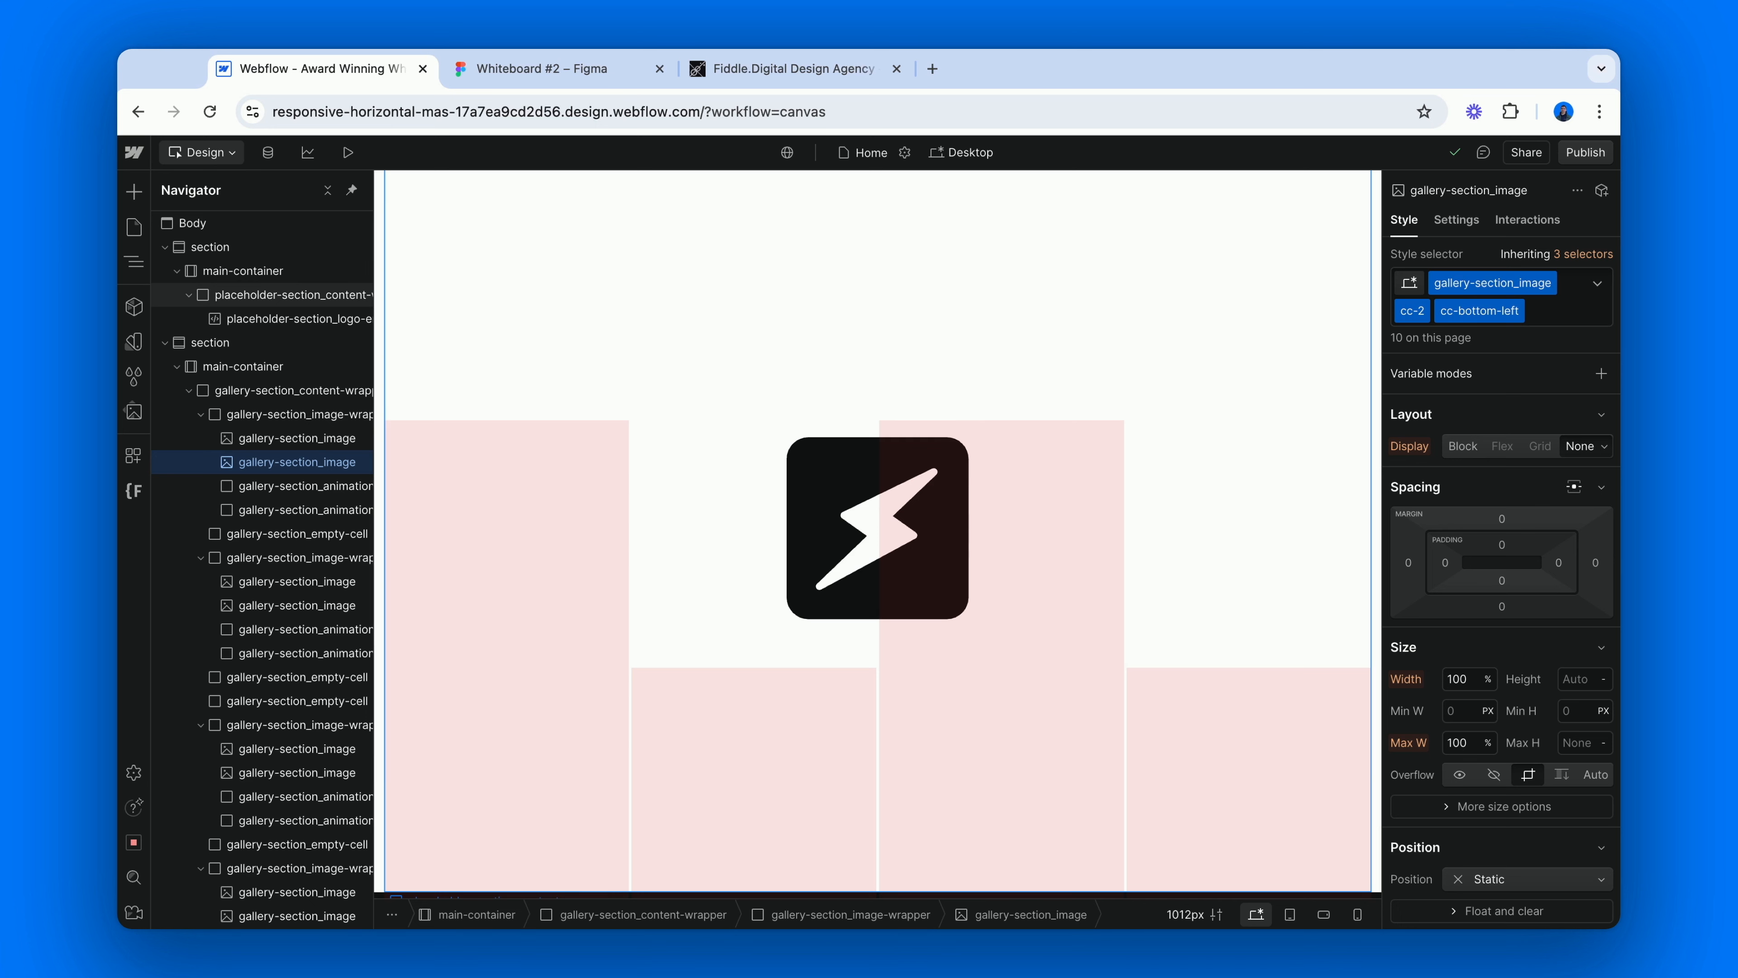
{"action": "key", "text": "super+shift+p"}
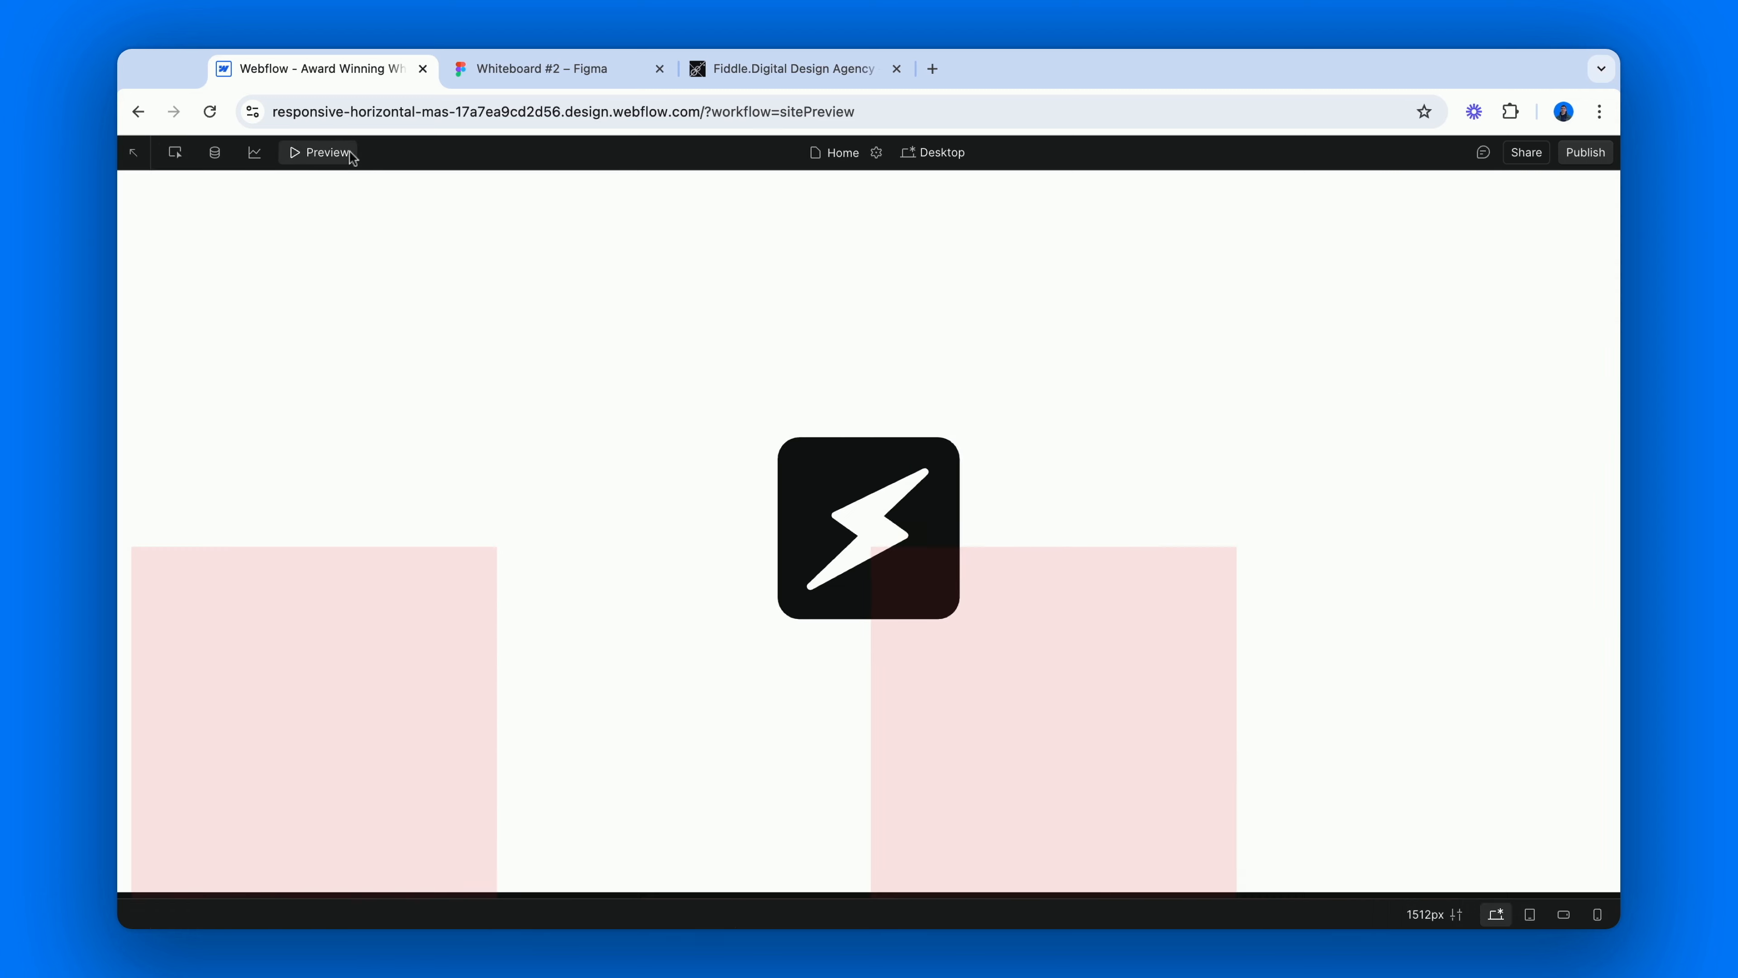
{"action": "scroll", "coordinate": [493, 366], "scroll_direction": "down", "scroll_amount": 5}
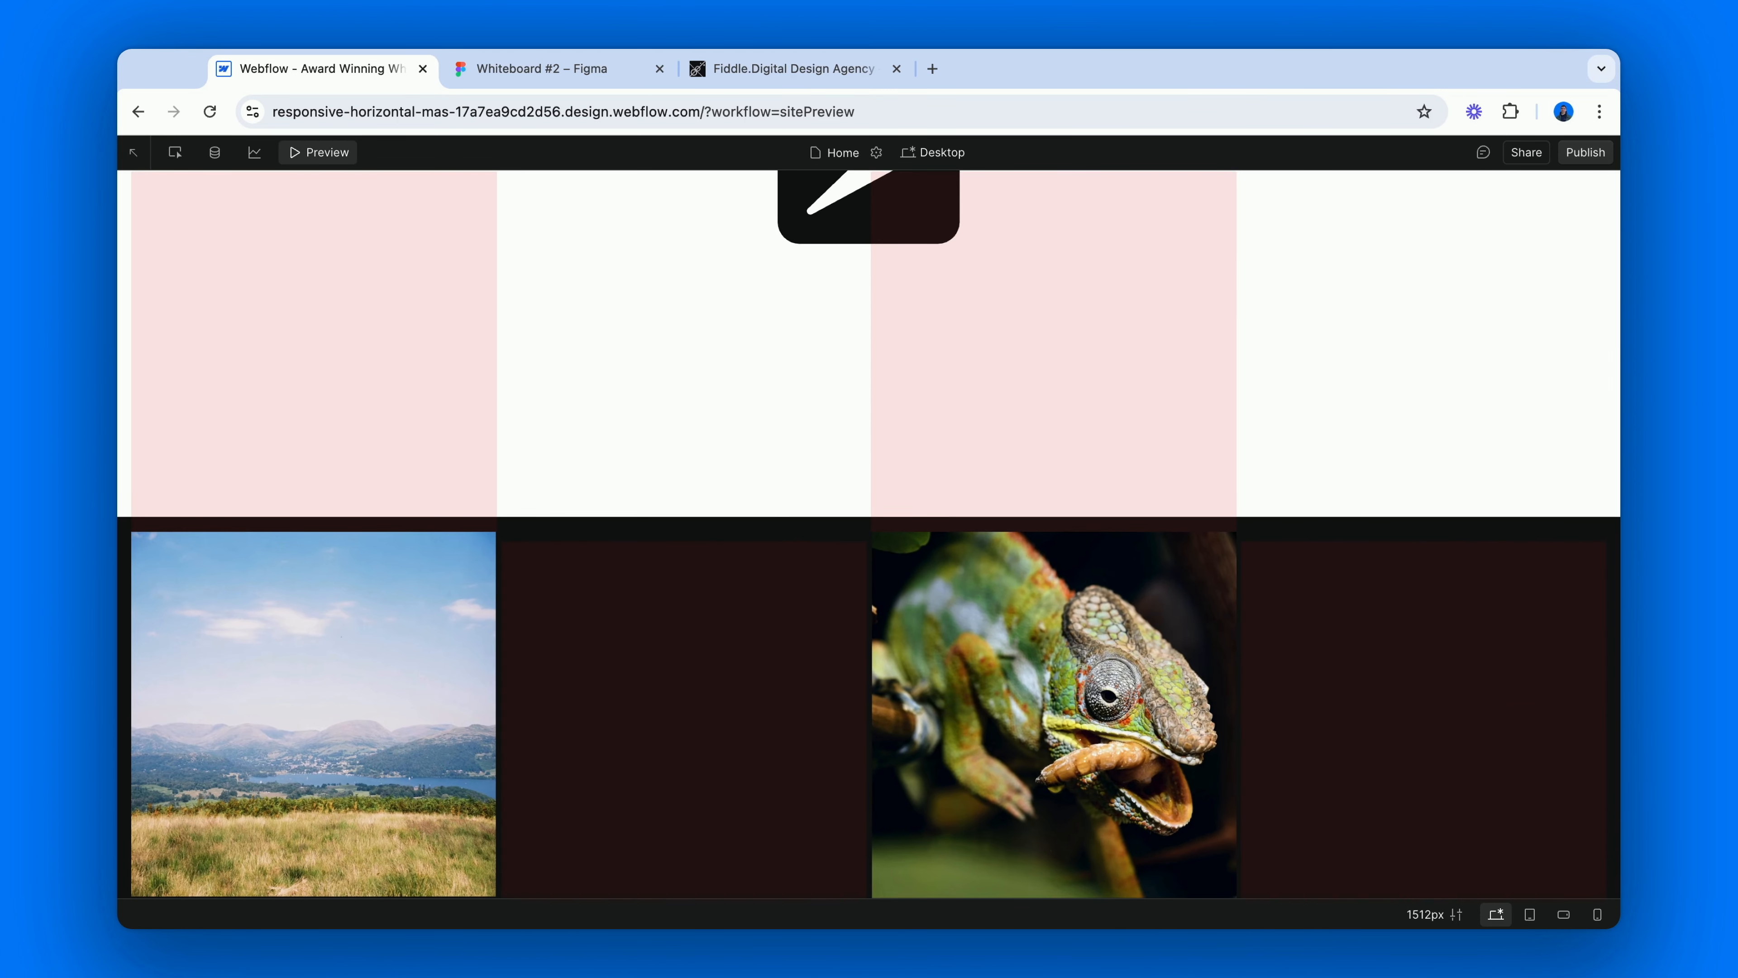
{"action": "scroll", "coordinate": [869, 534], "scroll_direction": "down", "scroll_amount": 1}
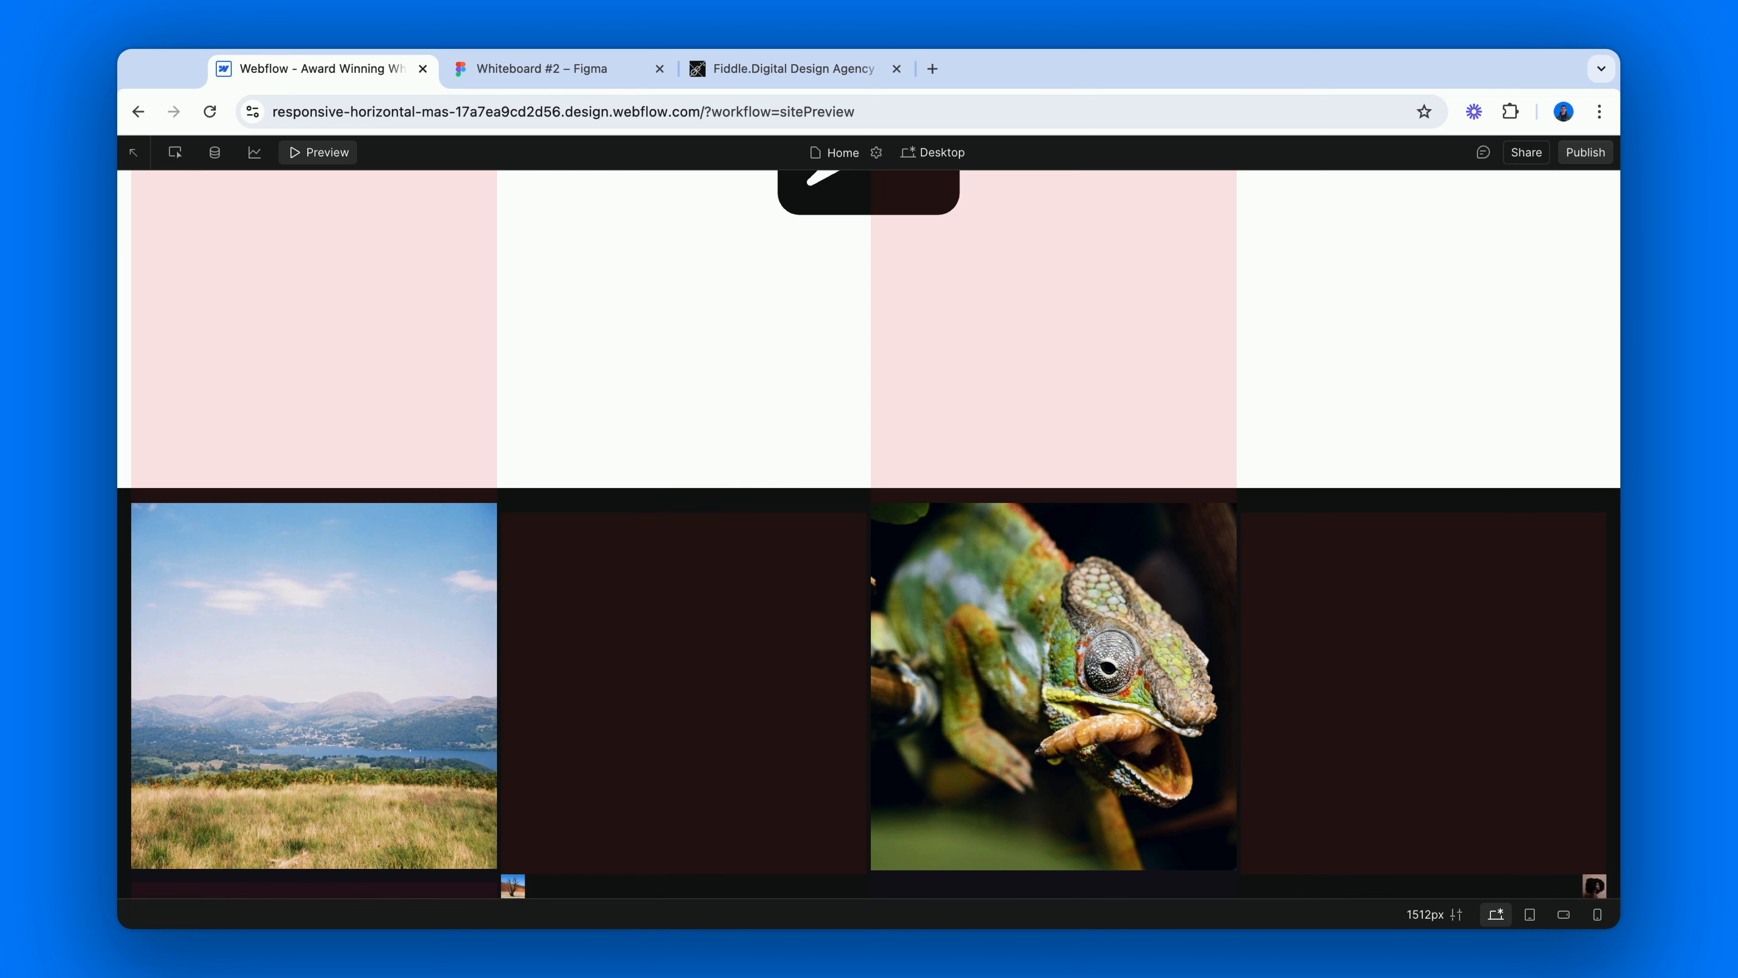
{"action": "scroll", "coordinate": [869, 535], "scroll_direction": "down", "scroll_amount": 5}
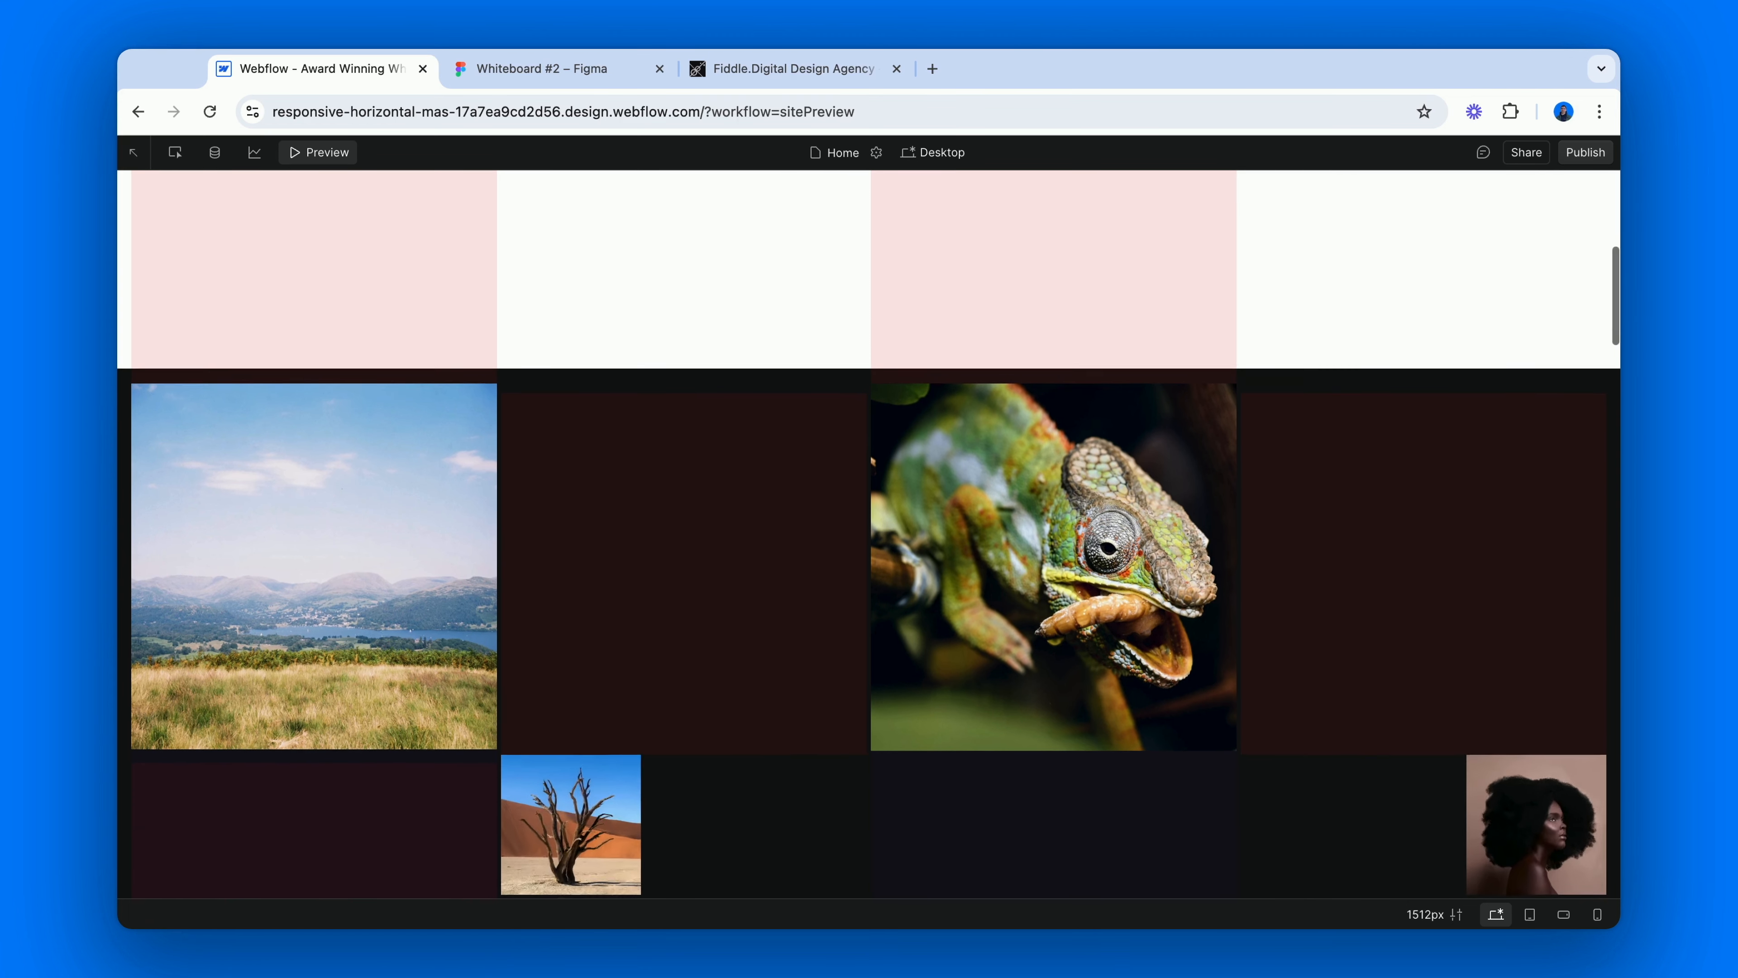
{"action": "scroll", "coordinate": [869, 535], "scroll_direction": "down", "scroll_amount": 6}
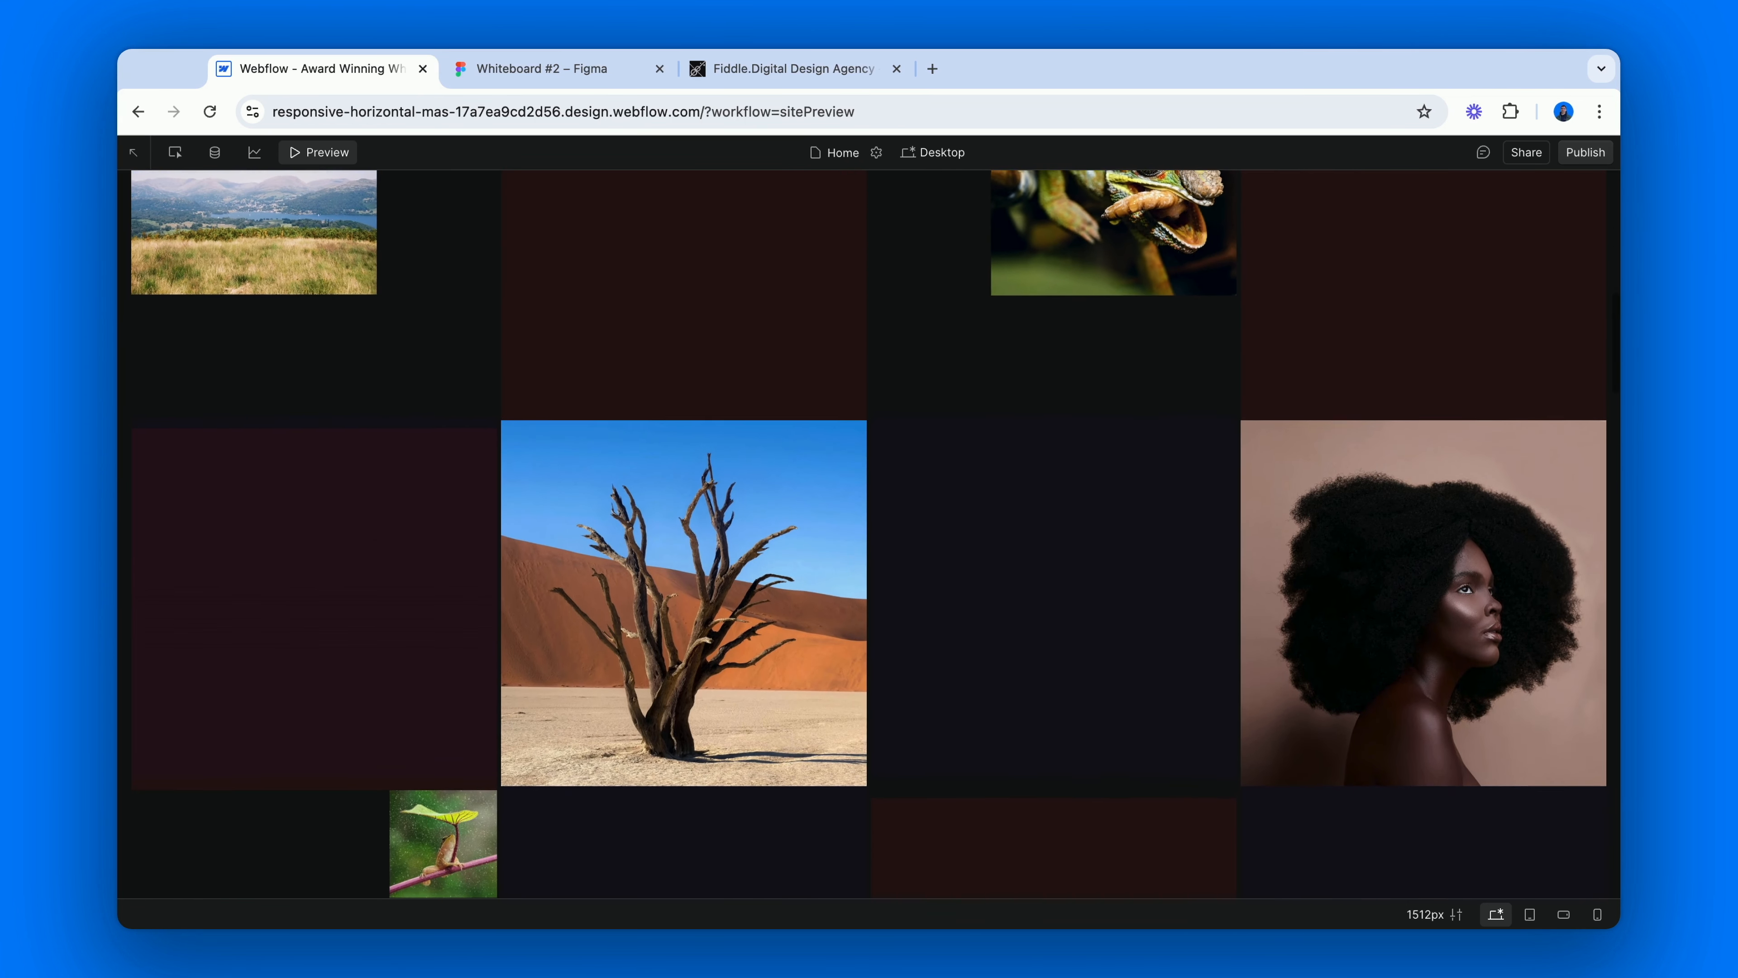
{"action": "scroll", "coordinate": [870, 535], "scroll_direction": "down", "scroll_amount": 4}
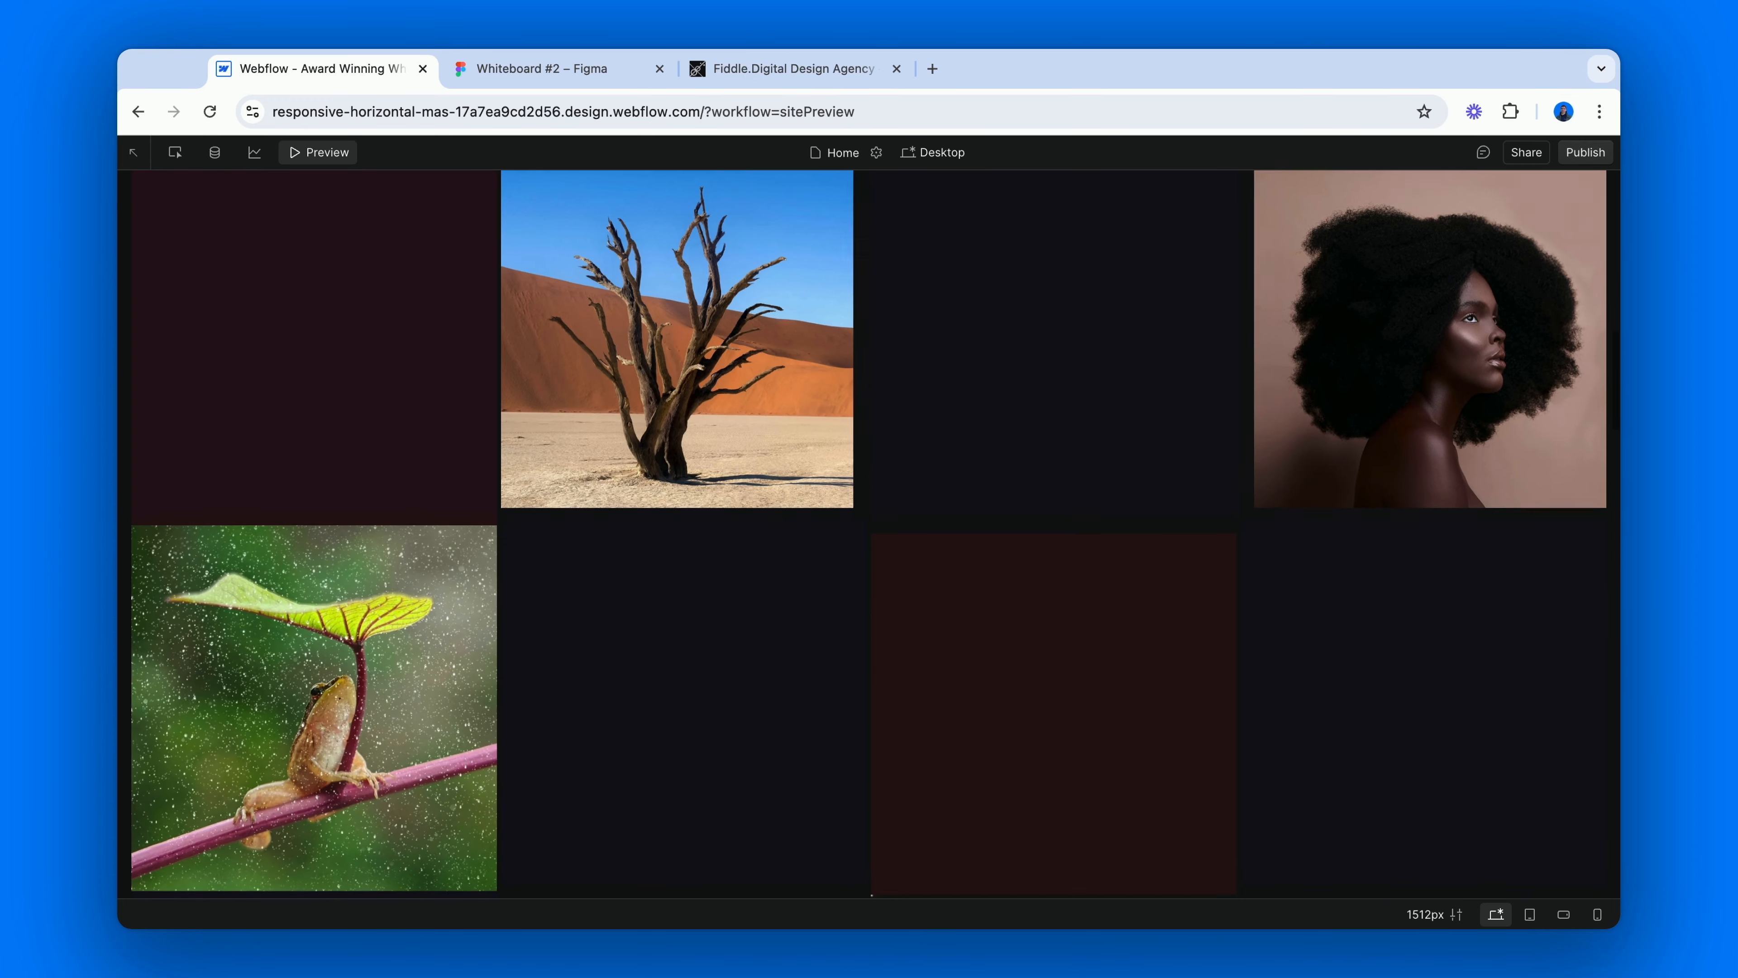
{"action": "scroll", "coordinate": [869, 534], "scroll_direction": "down", "scroll_amount": 5}
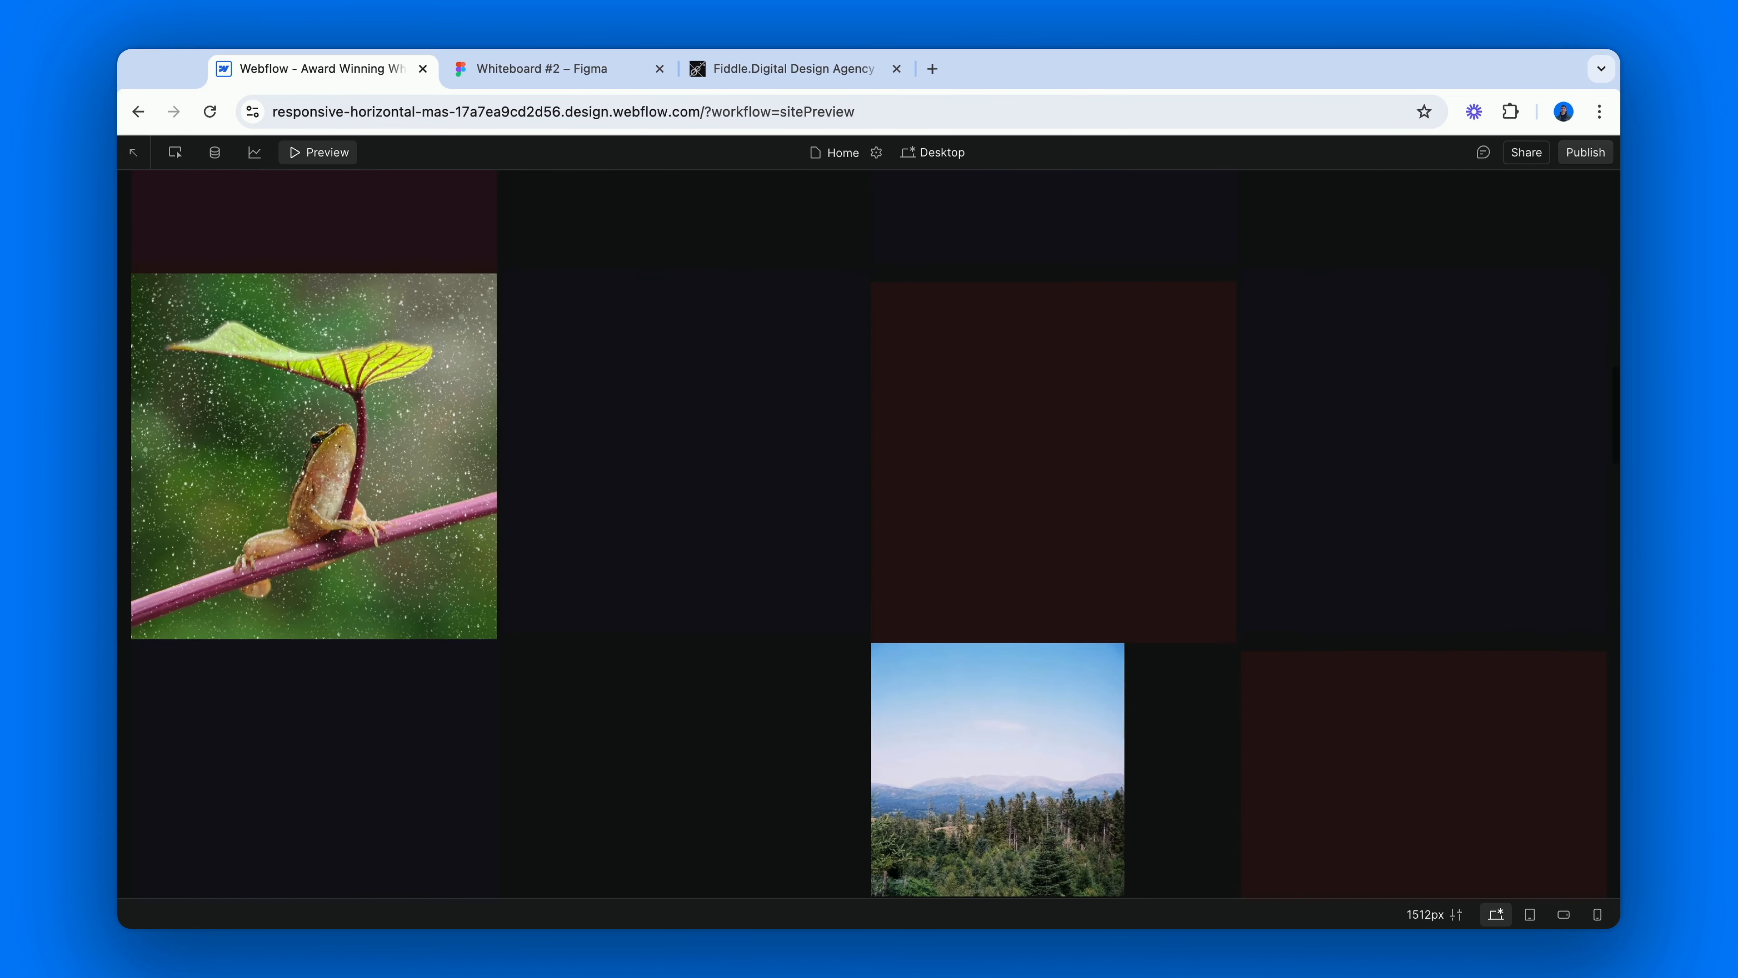
{"action": "scroll", "coordinate": [870, 534], "scroll_direction": "up", "scroll_amount": 8}
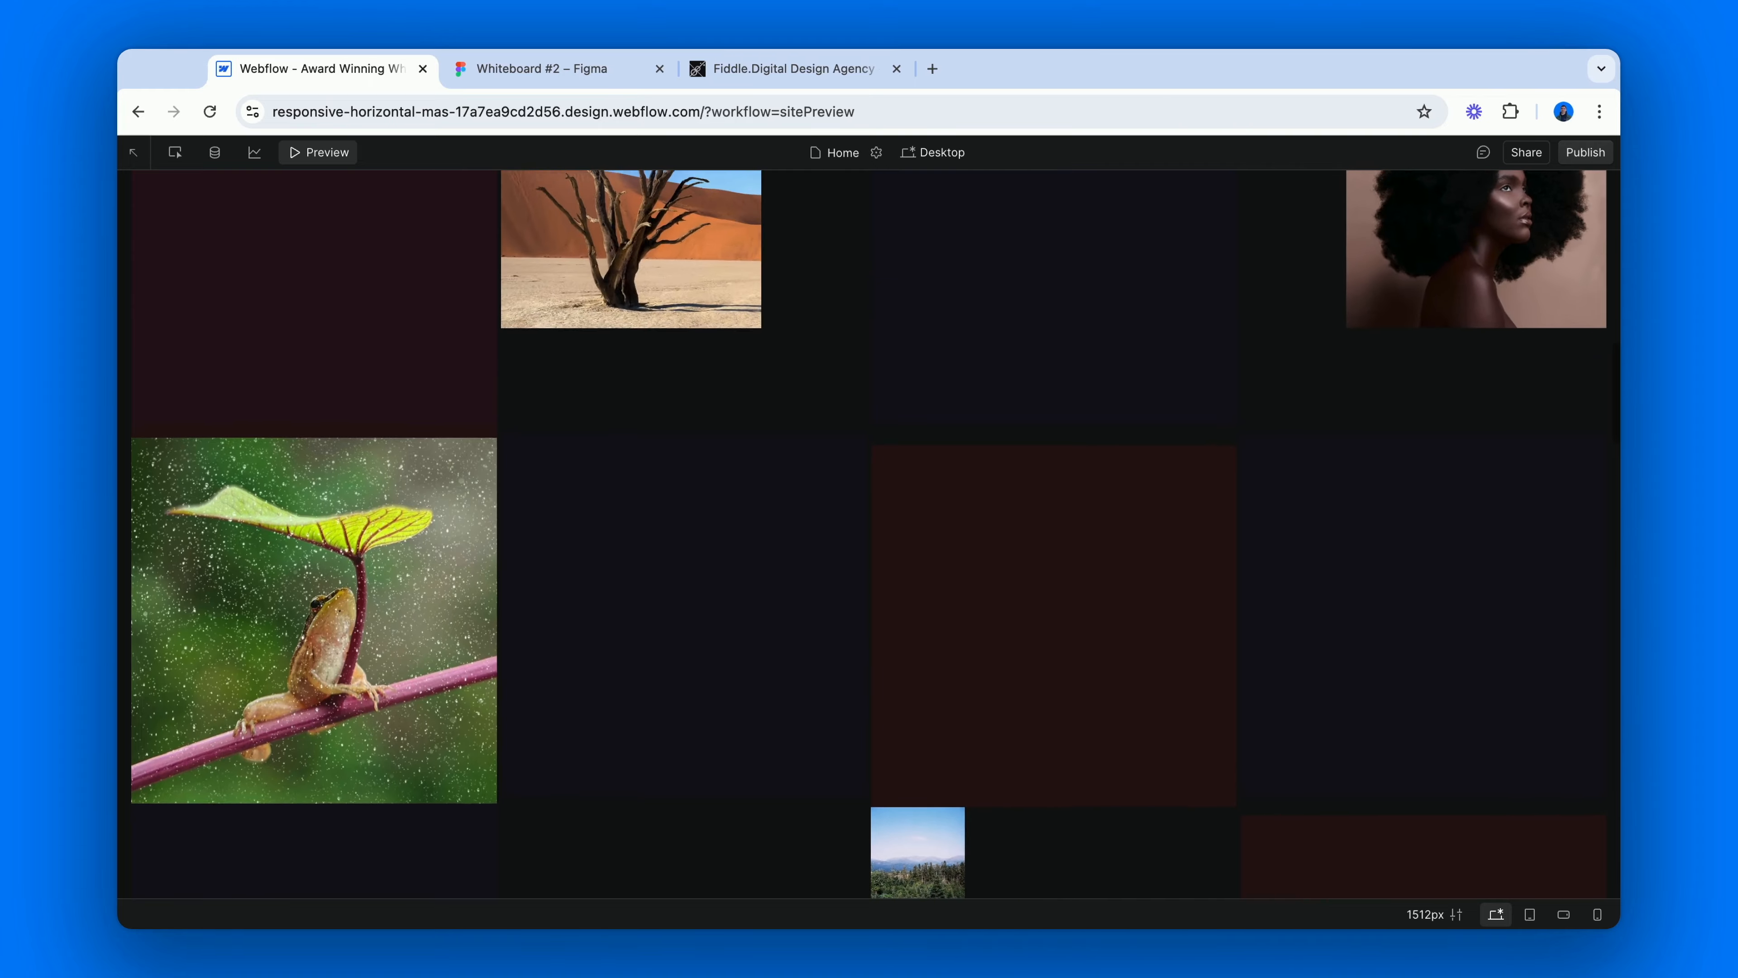
{"action": "scroll", "coordinate": [870, 534], "scroll_direction": "up", "scroll_amount": 8}
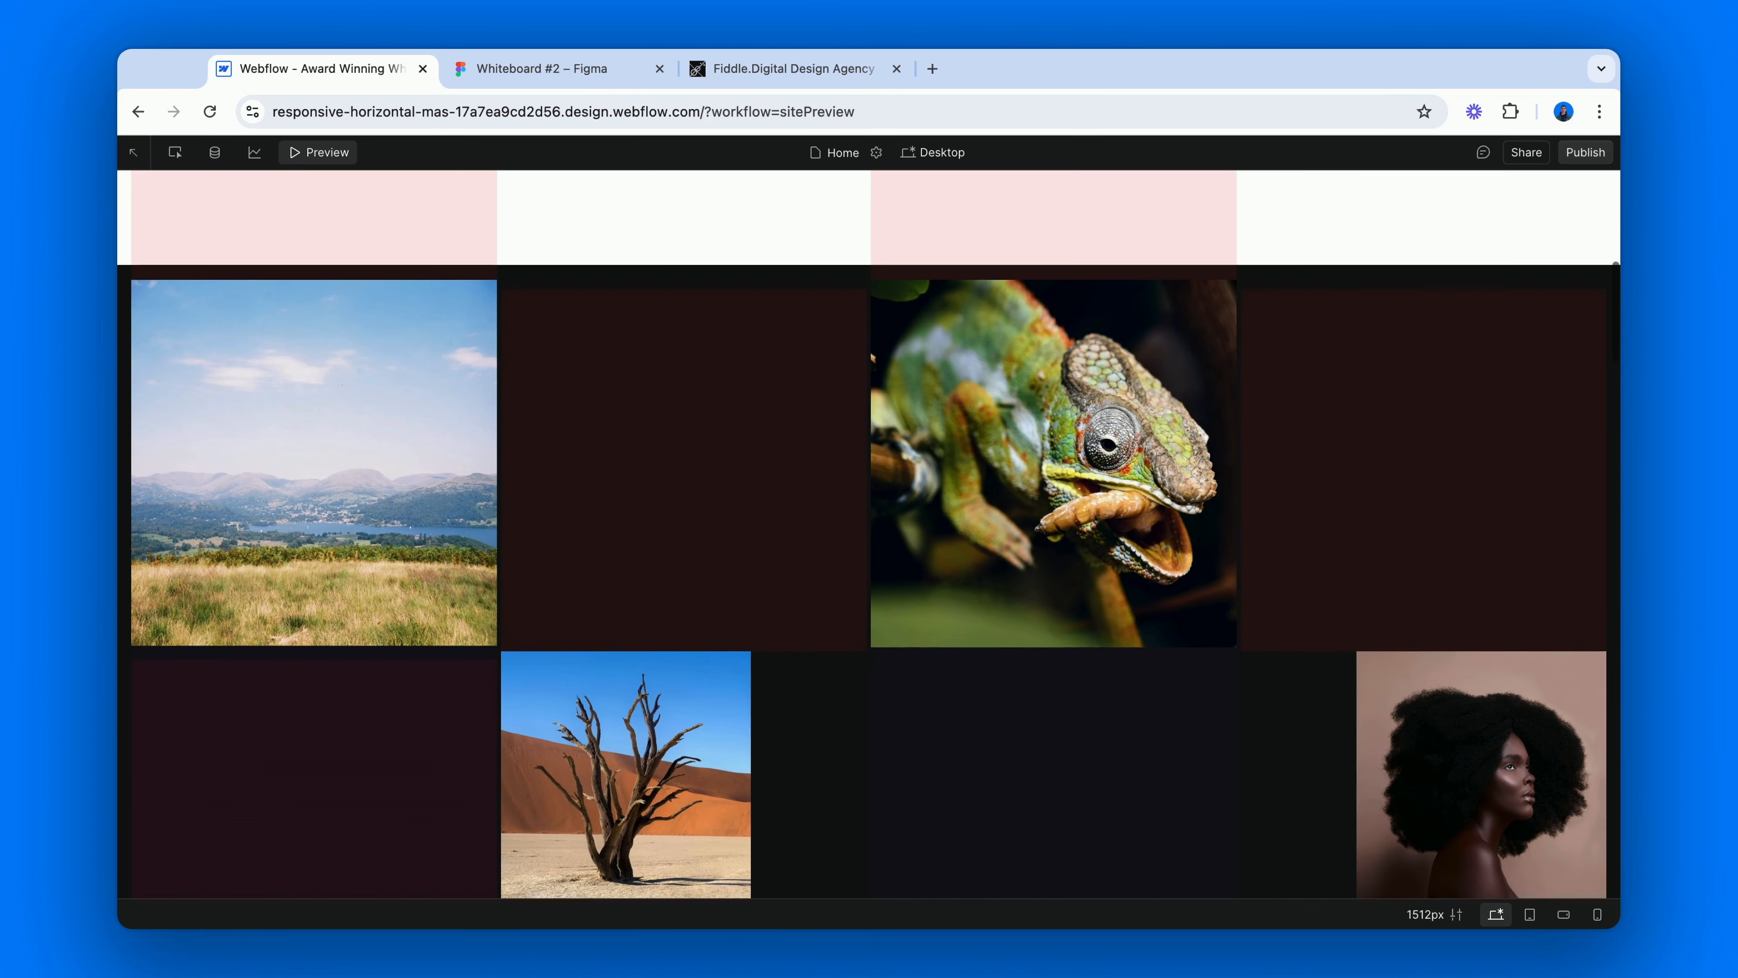
{"action": "scroll", "coordinate": [870, 534], "scroll_direction": "up", "scroll_amount": 8}
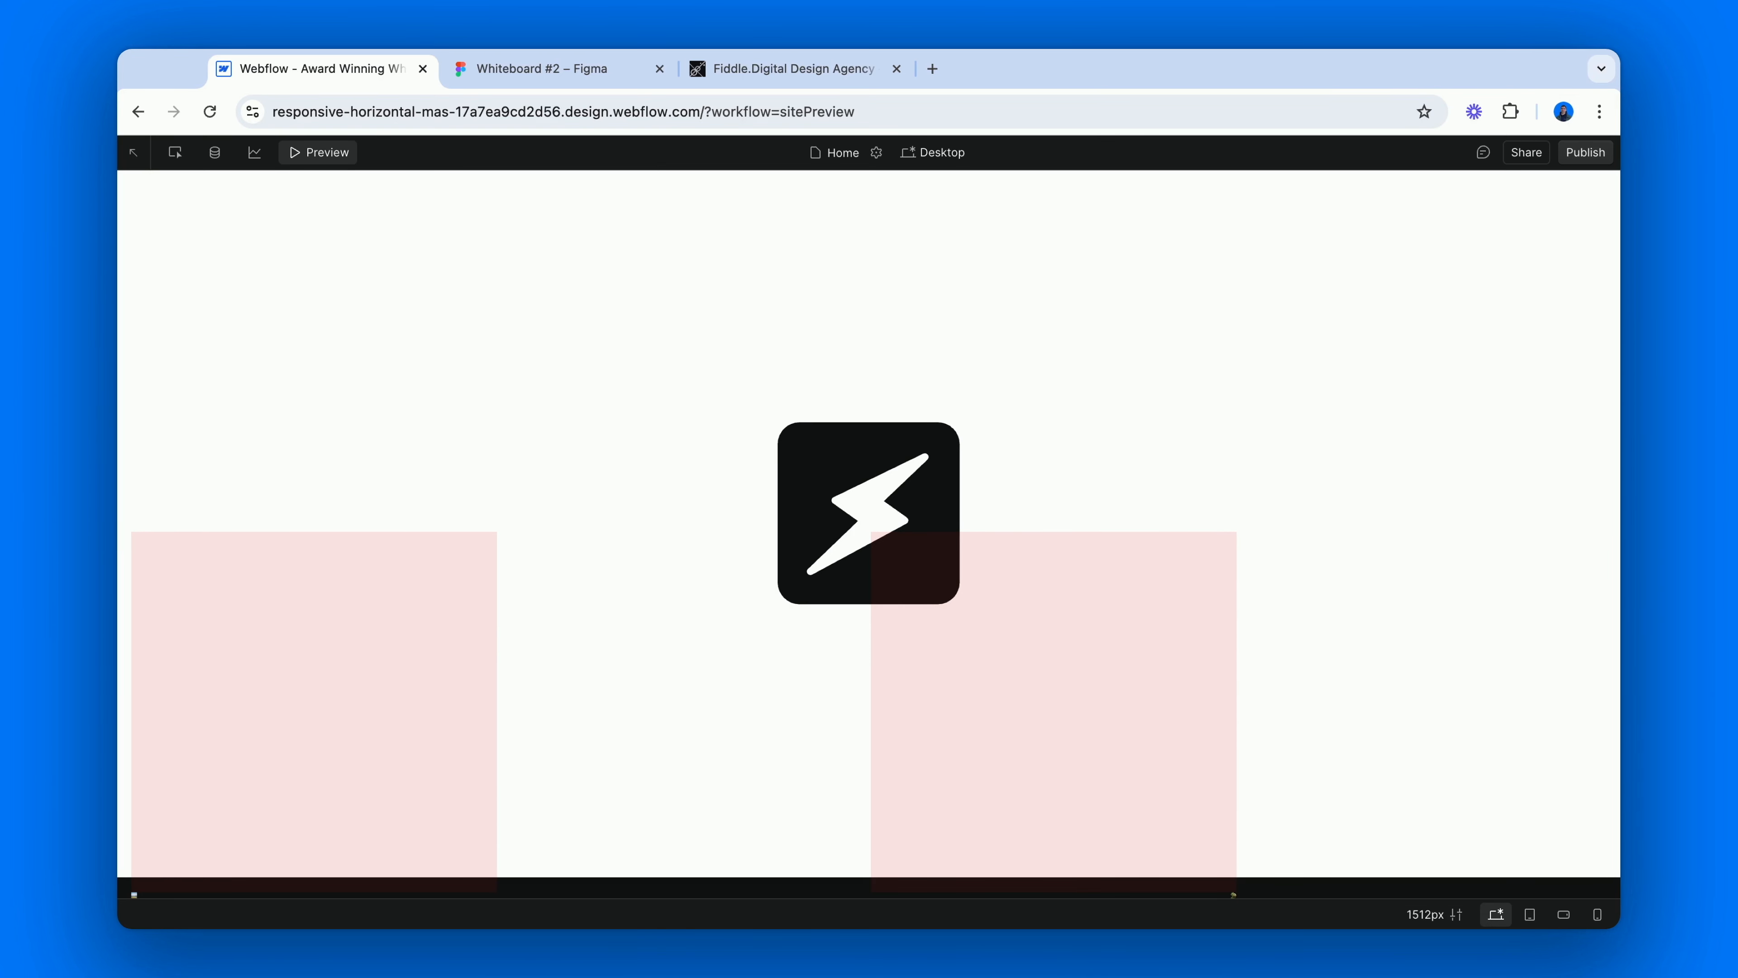
{"action": "left_click", "coordinate": [328, 155]}
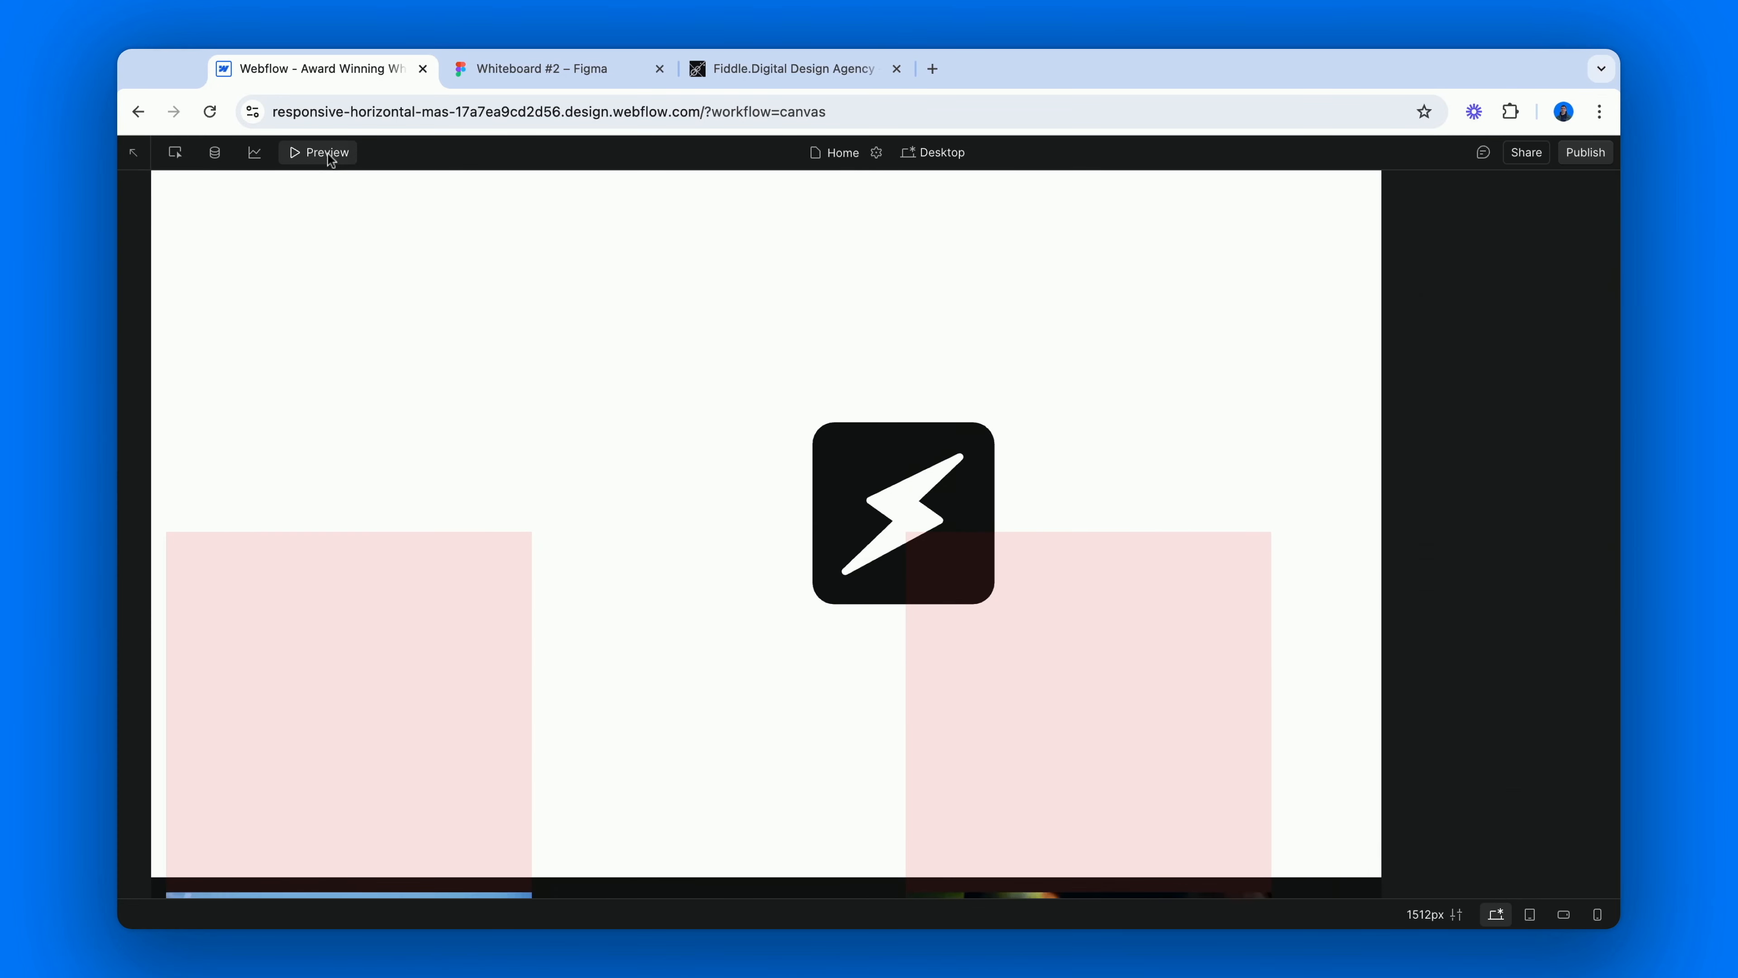
Preview the page and examine the first two gallery rows while scrolling slowly past the above triggers, and return to the canvas.
{"action": "left_click", "coordinate": [321, 486]}
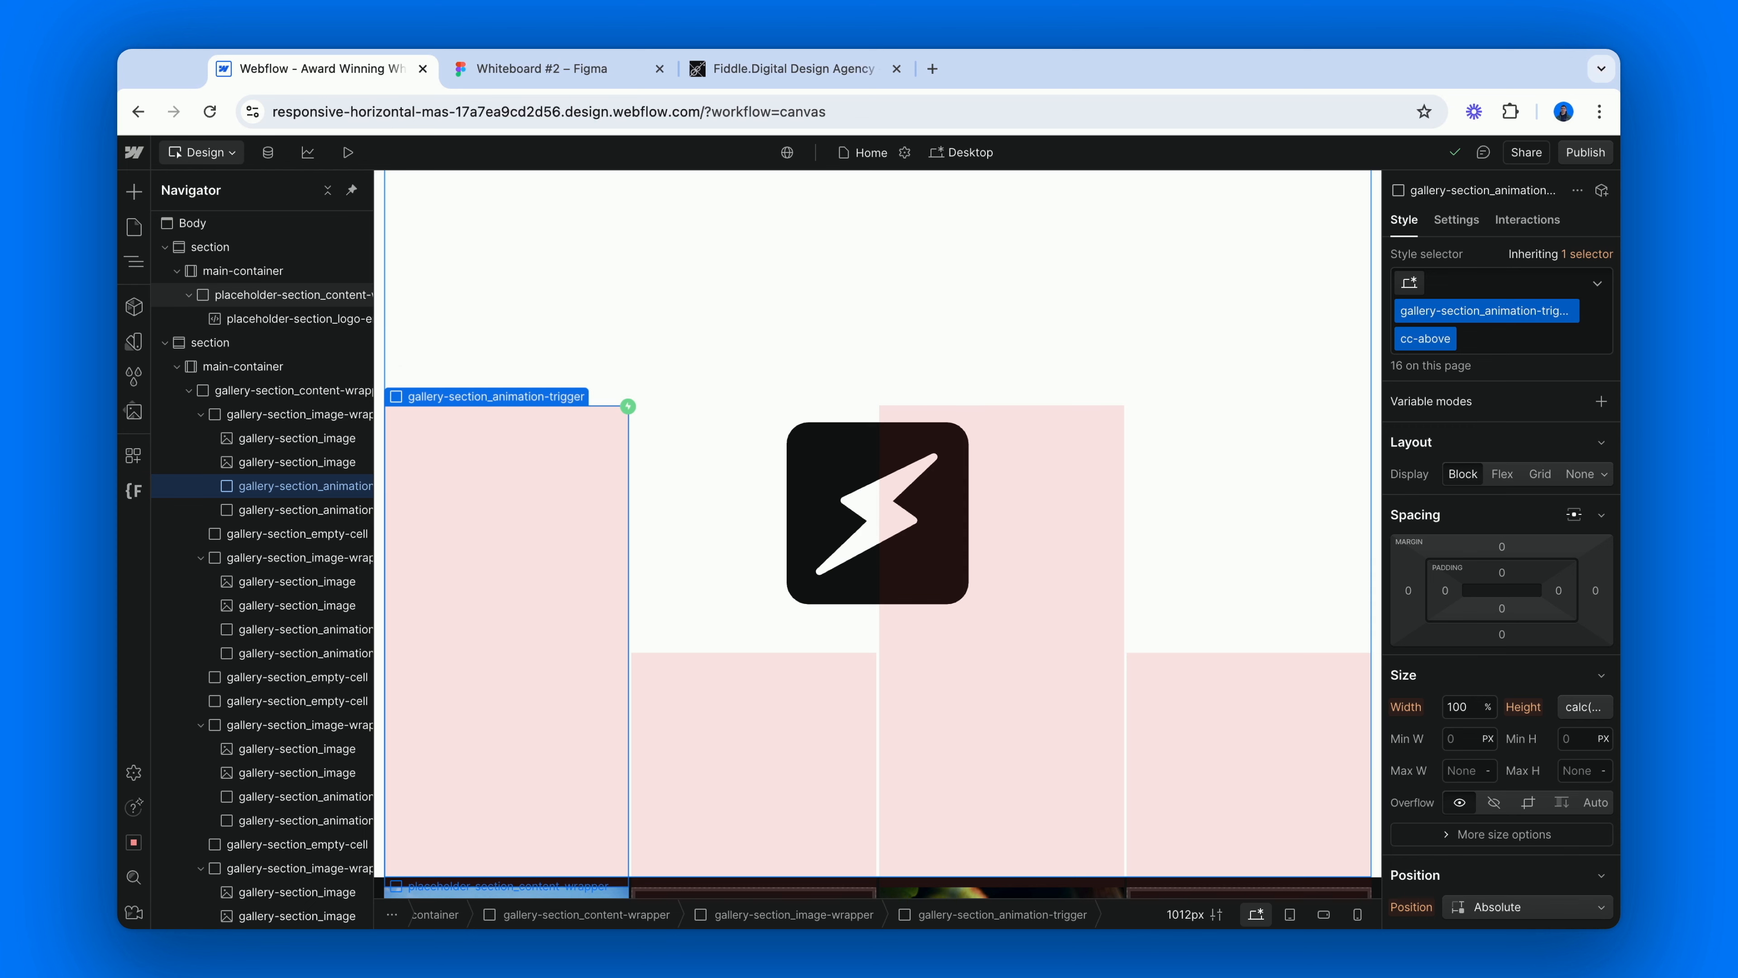
{"action": "left_click", "coordinate": [348, 152]}
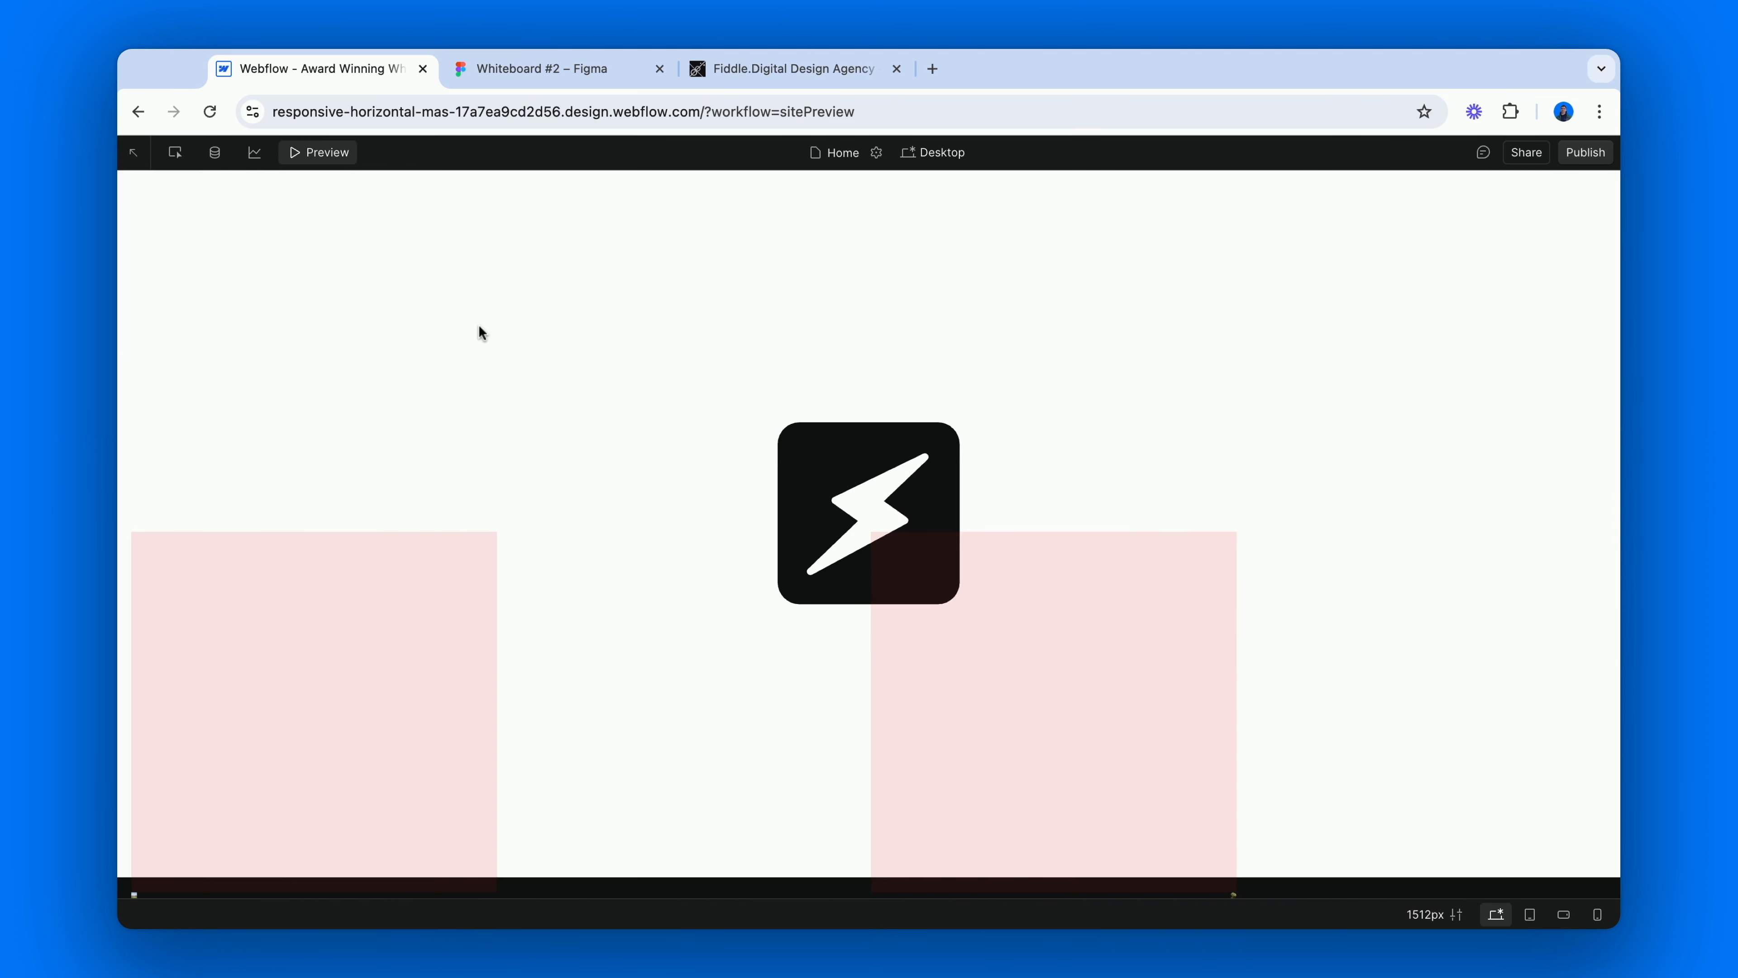
{"action": "scroll", "coordinate": [477, 324], "scroll_direction": "down", "scroll_amount": 5}
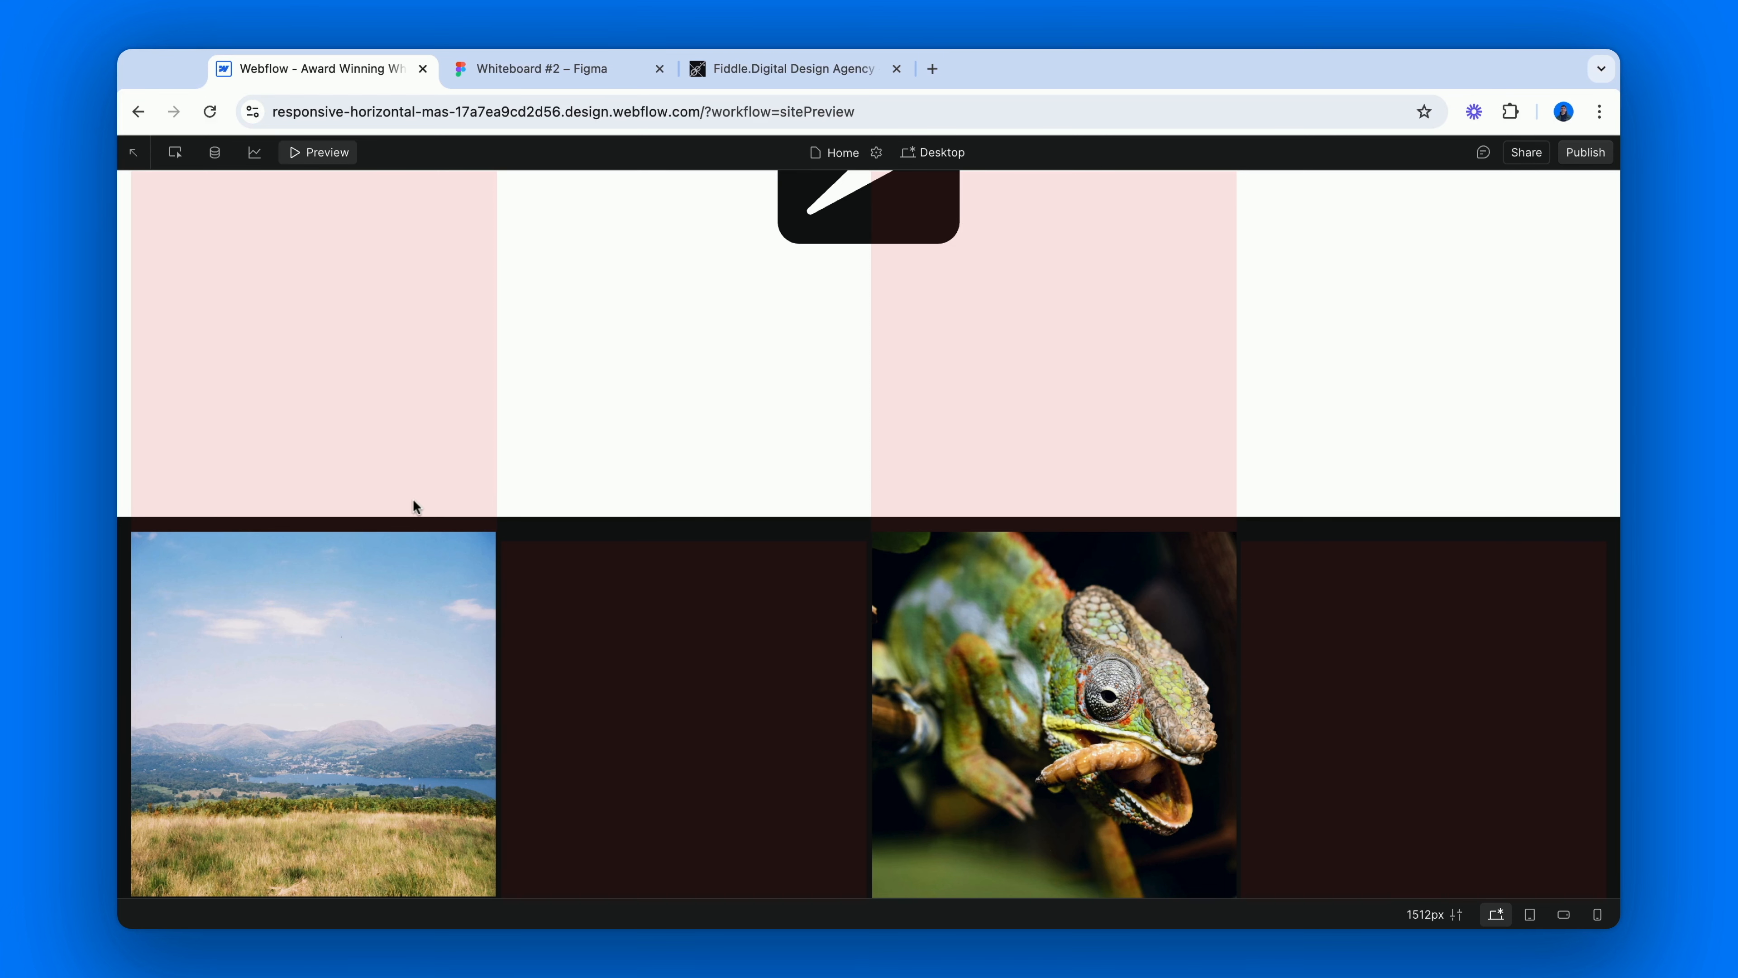
{"action": "scroll", "coordinate": [415, 507], "scroll_direction": "down", "scroll_amount": 2}
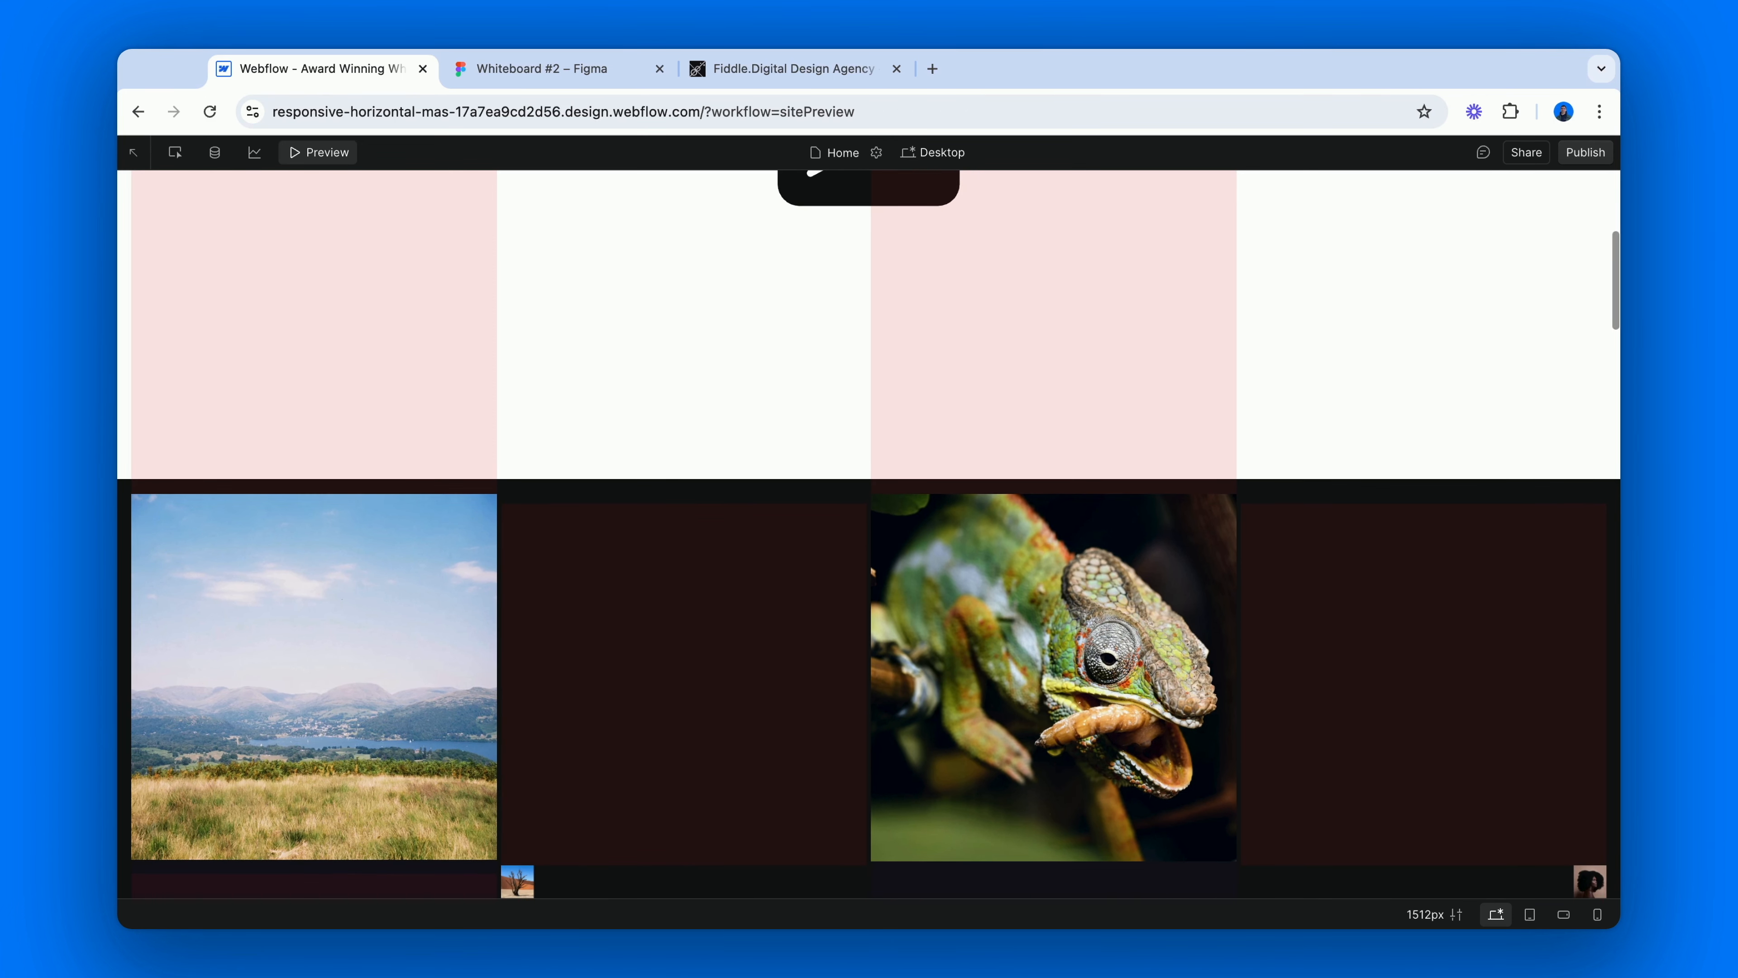
{"action": "scroll", "coordinate": [869, 534], "scroll_direction": "down", "scroll_amount": 1}
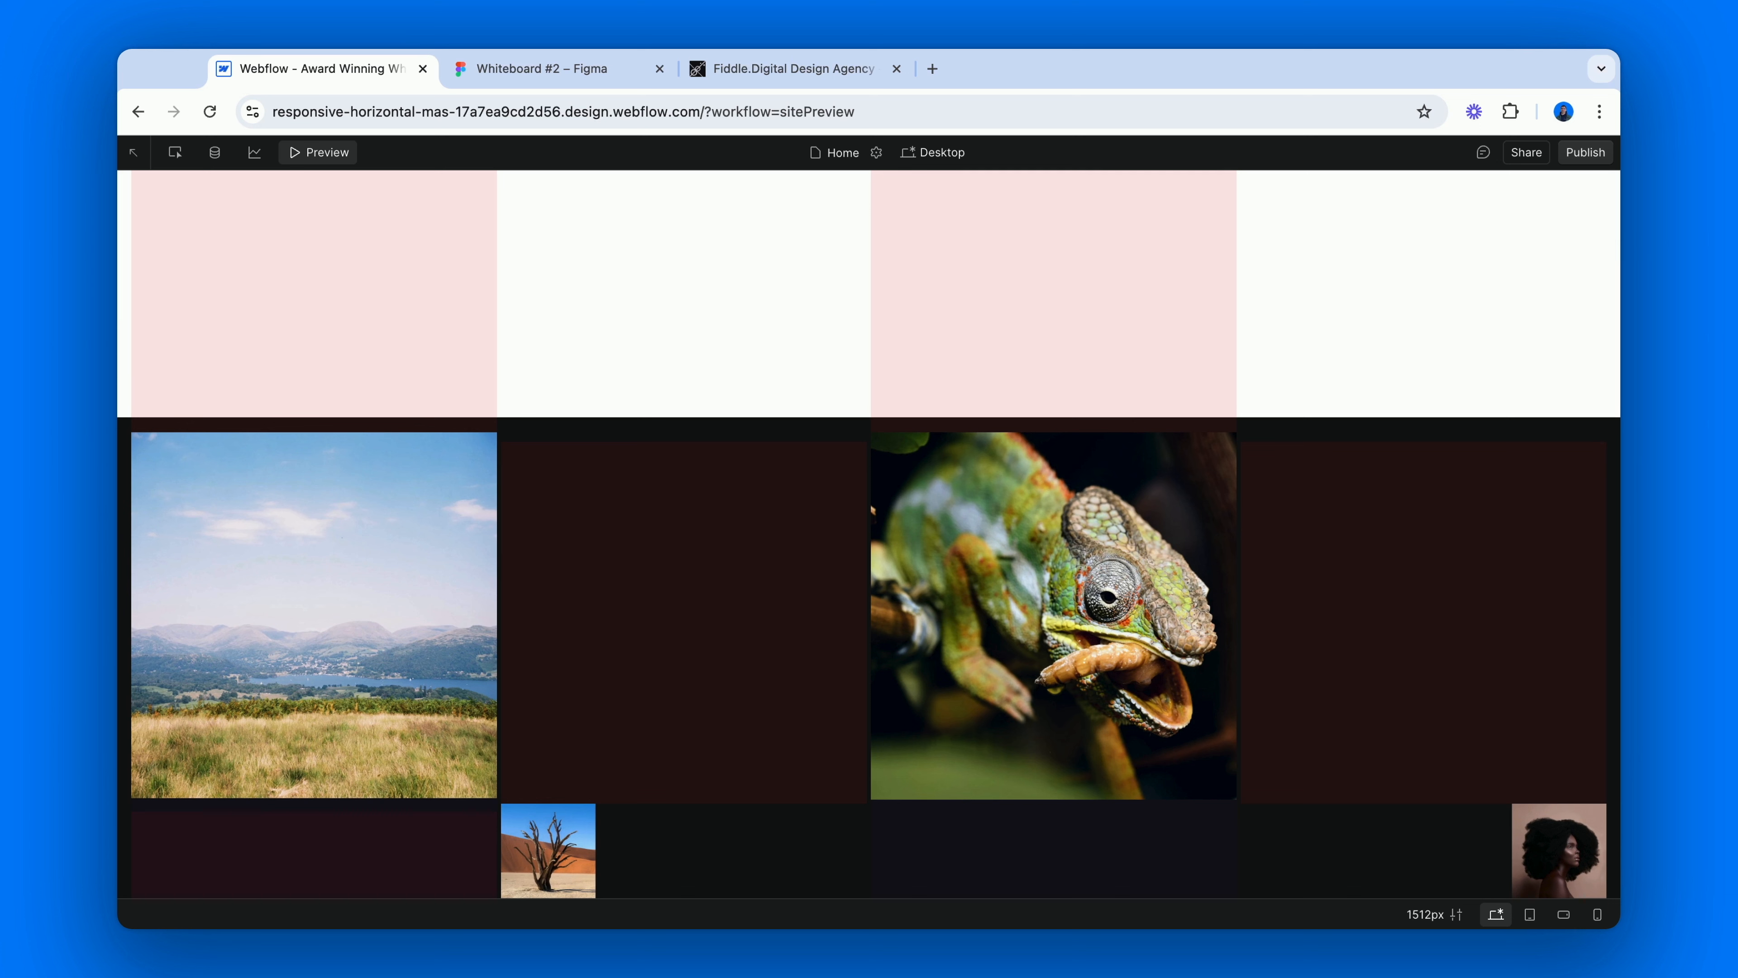
{"action": "left_click", "coordinate": [342, 154]}
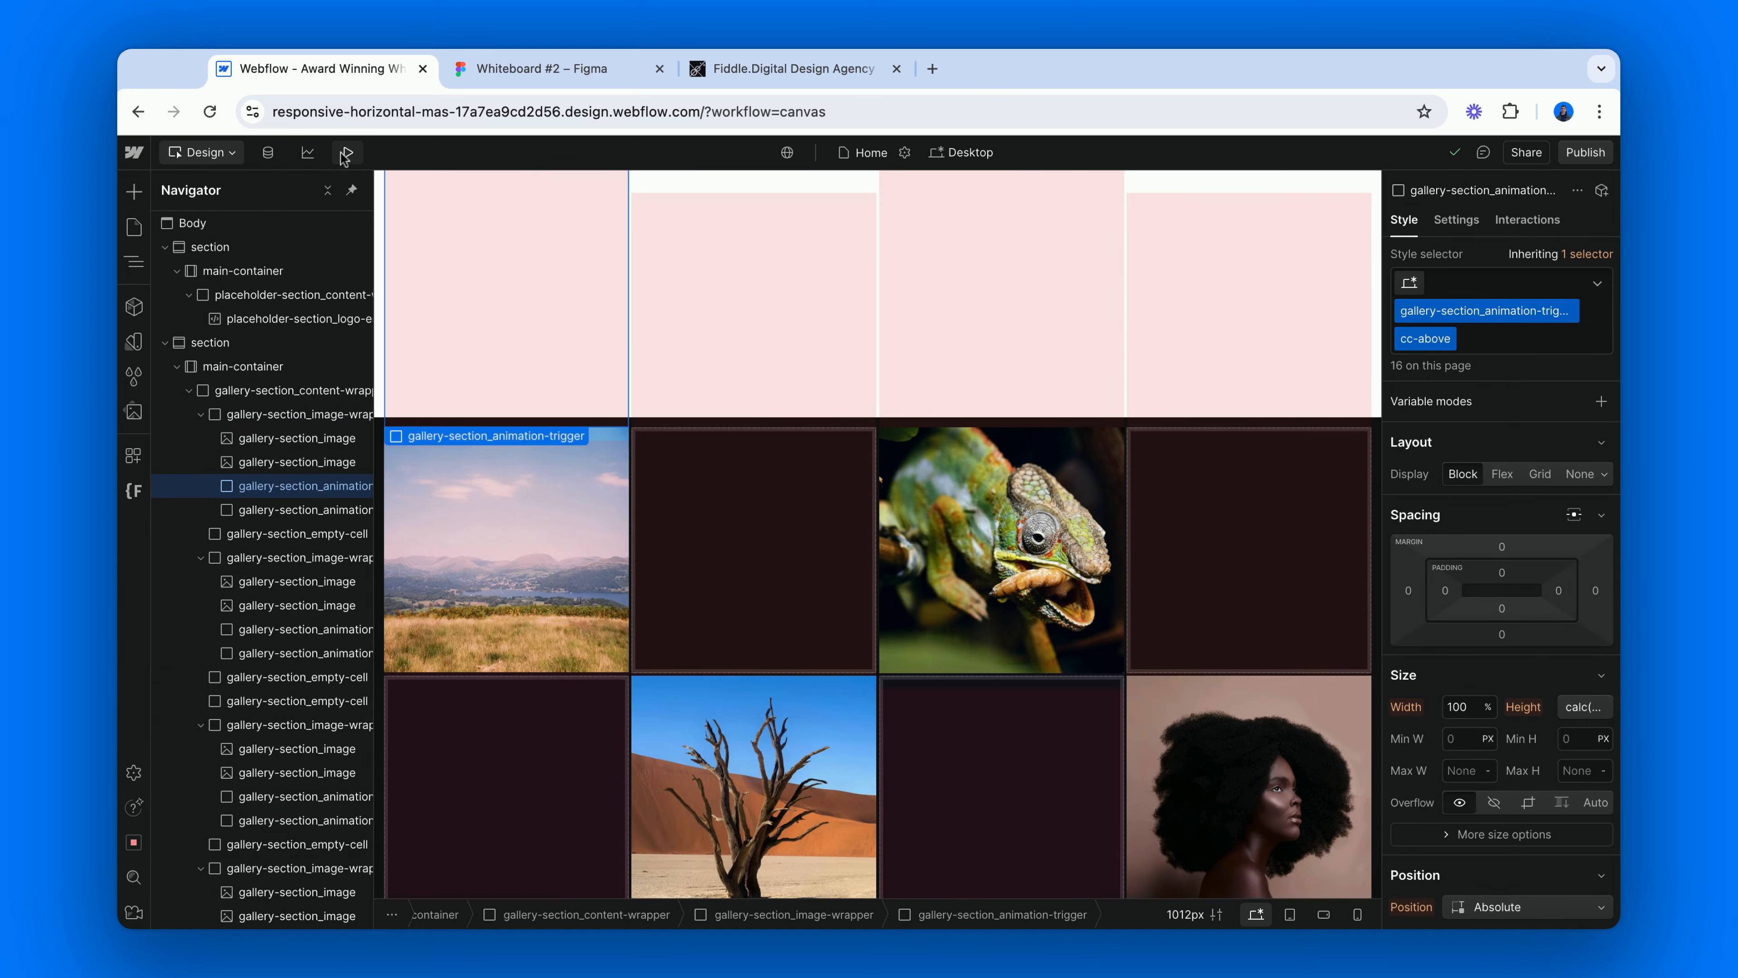
Add a Scroll into view trigger to the first cc-above gallery-section_animation-trigger, starting an animation when it is scrolled into view.
{"action": "left_click", "coordinate": [283, 510]}
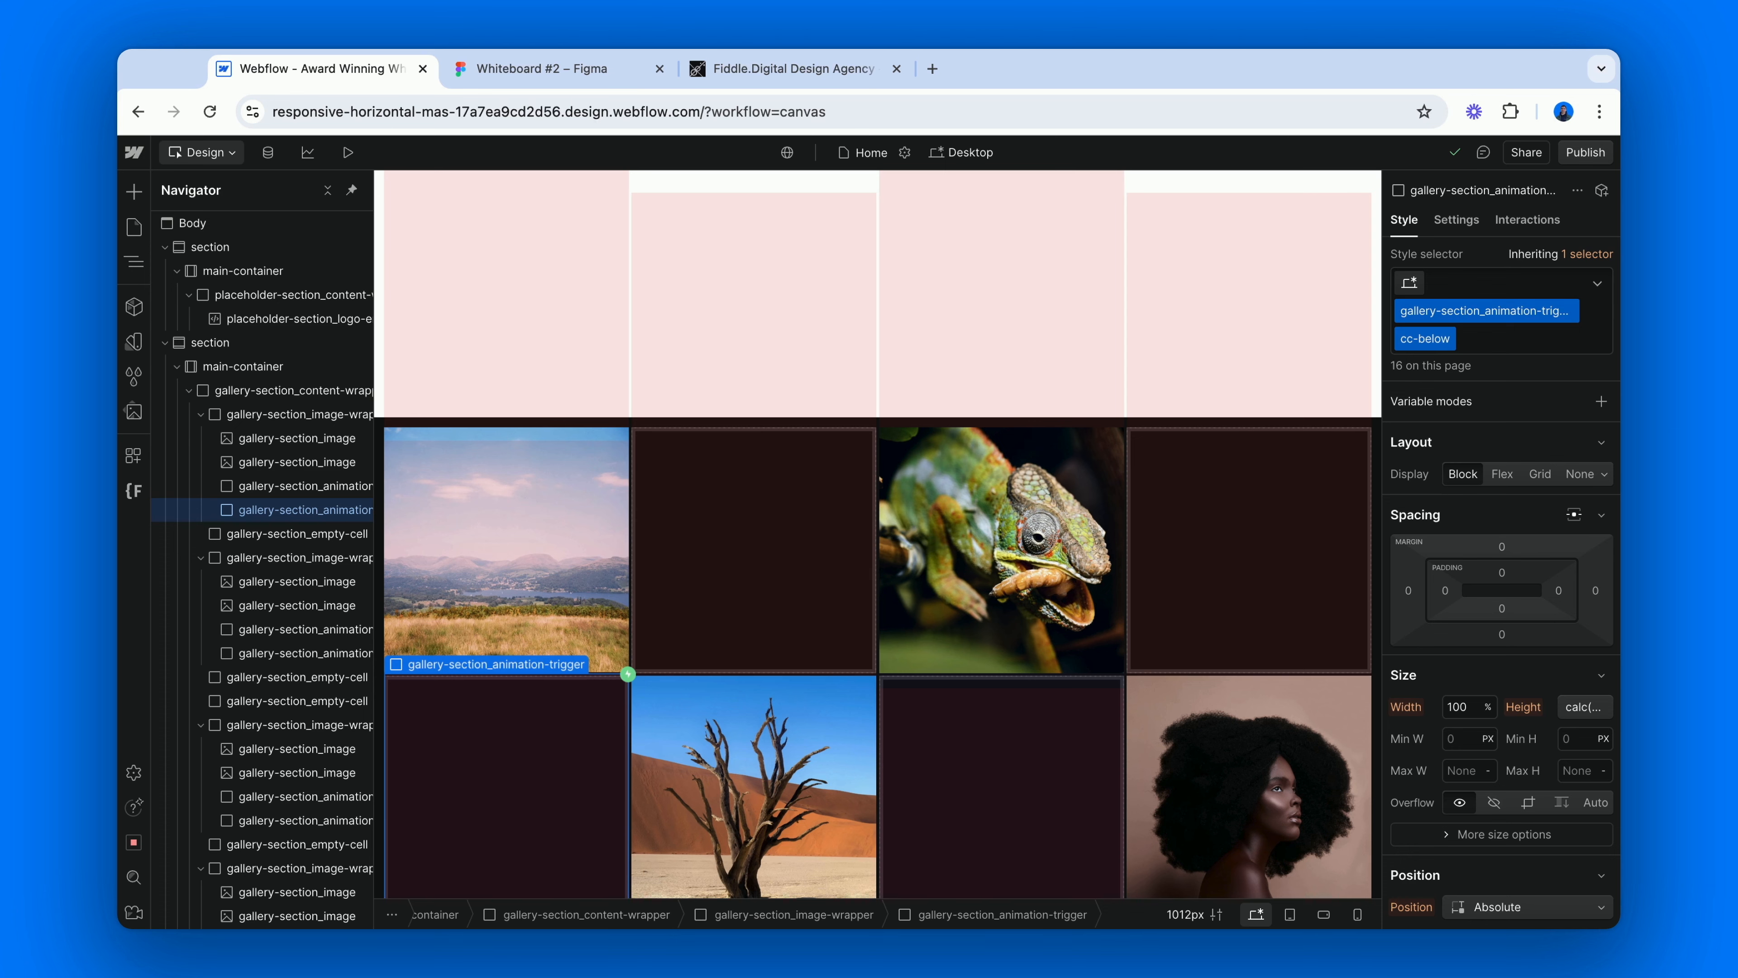
{"action": "left_click", "coordinate": [309, 488]}
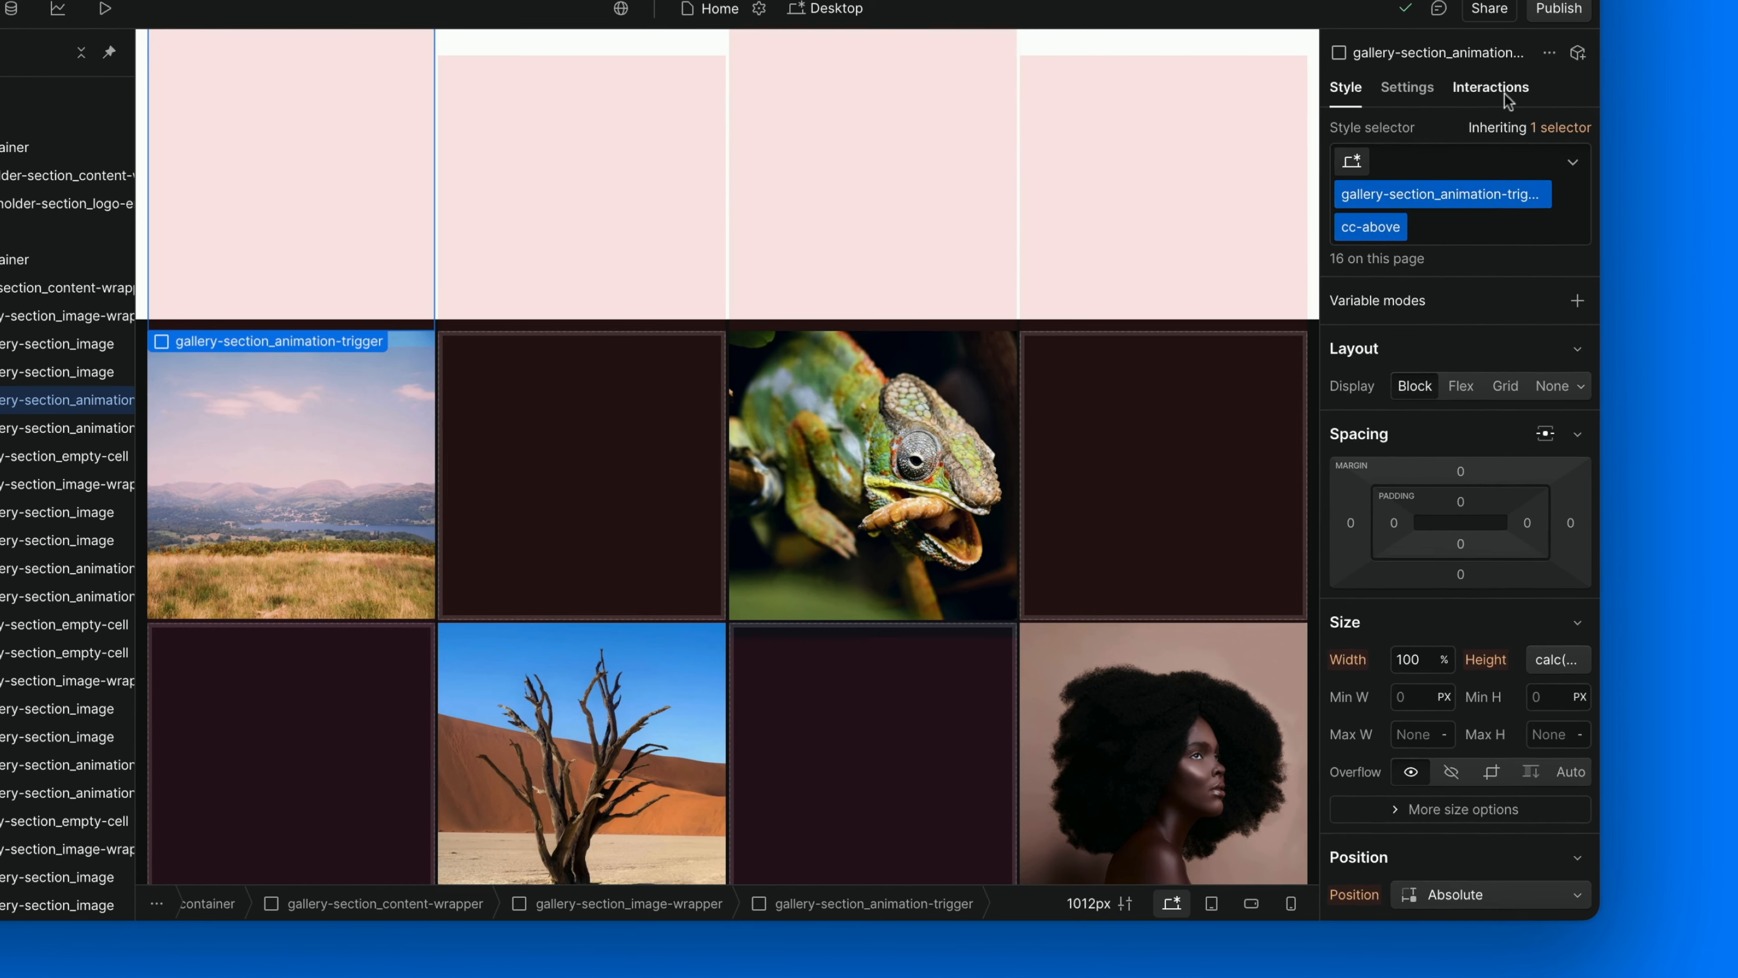
{"action": "left_click", "coordinate": [1527, 219]}
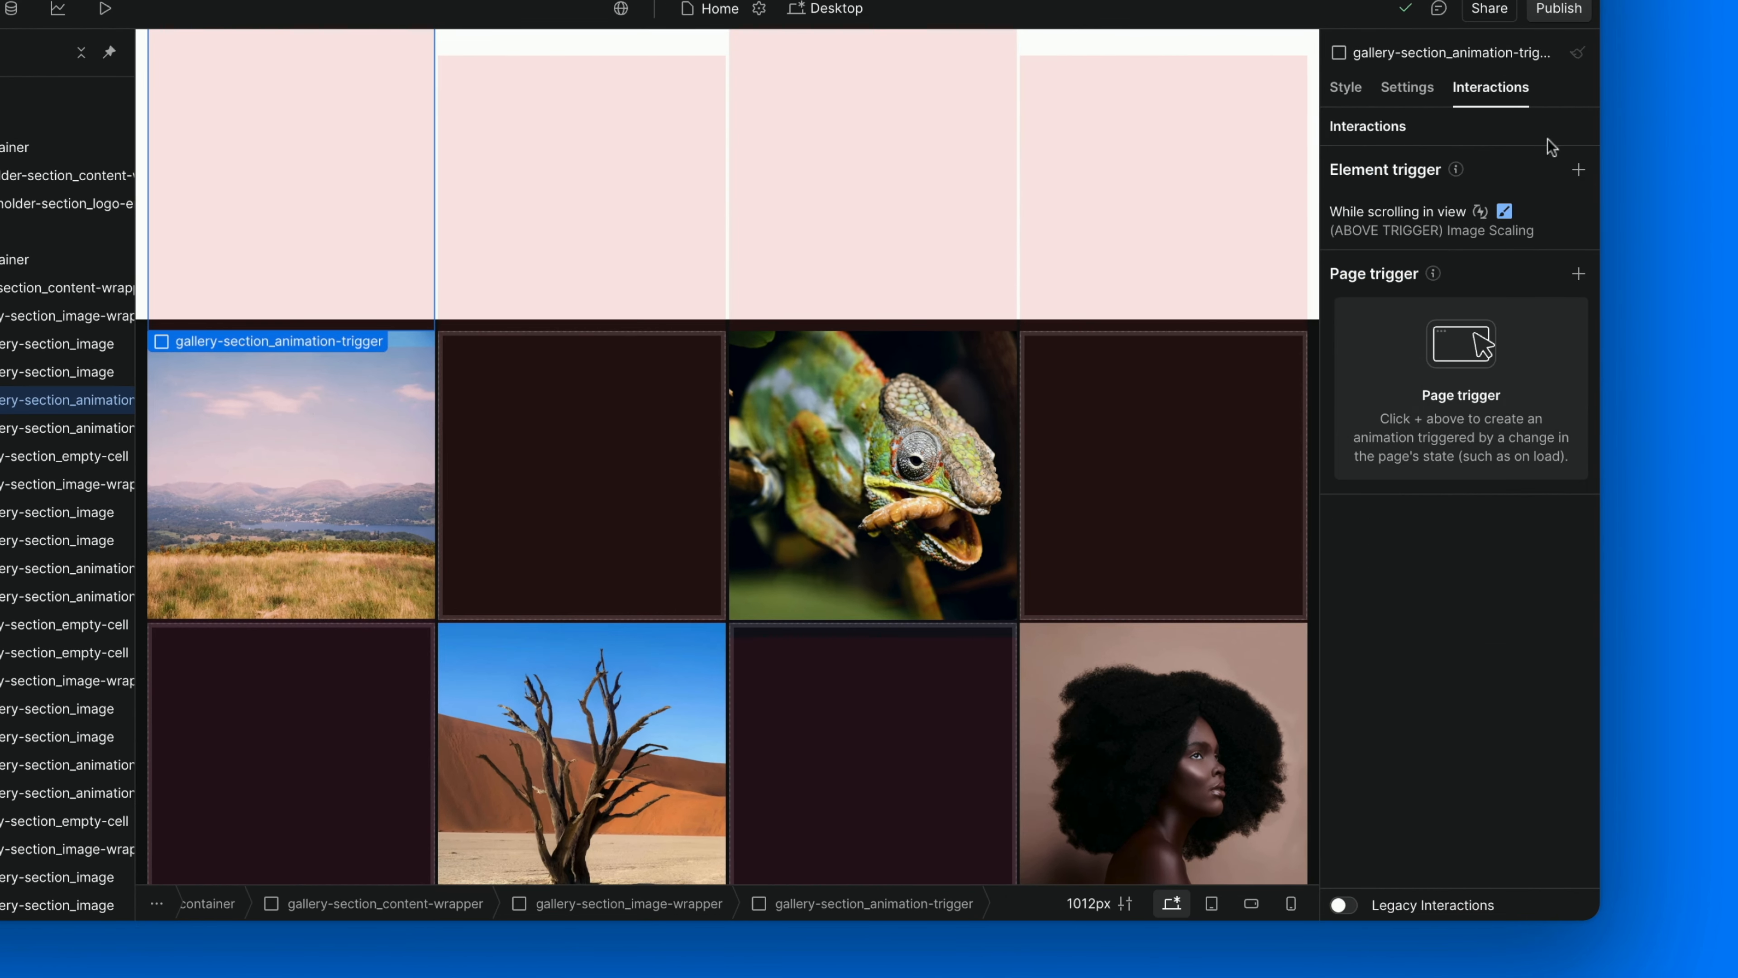
{"action": "left_click", "coordinate": [1601, 290]}
{"action": "left_click", "coordinate": [1443, 298]}
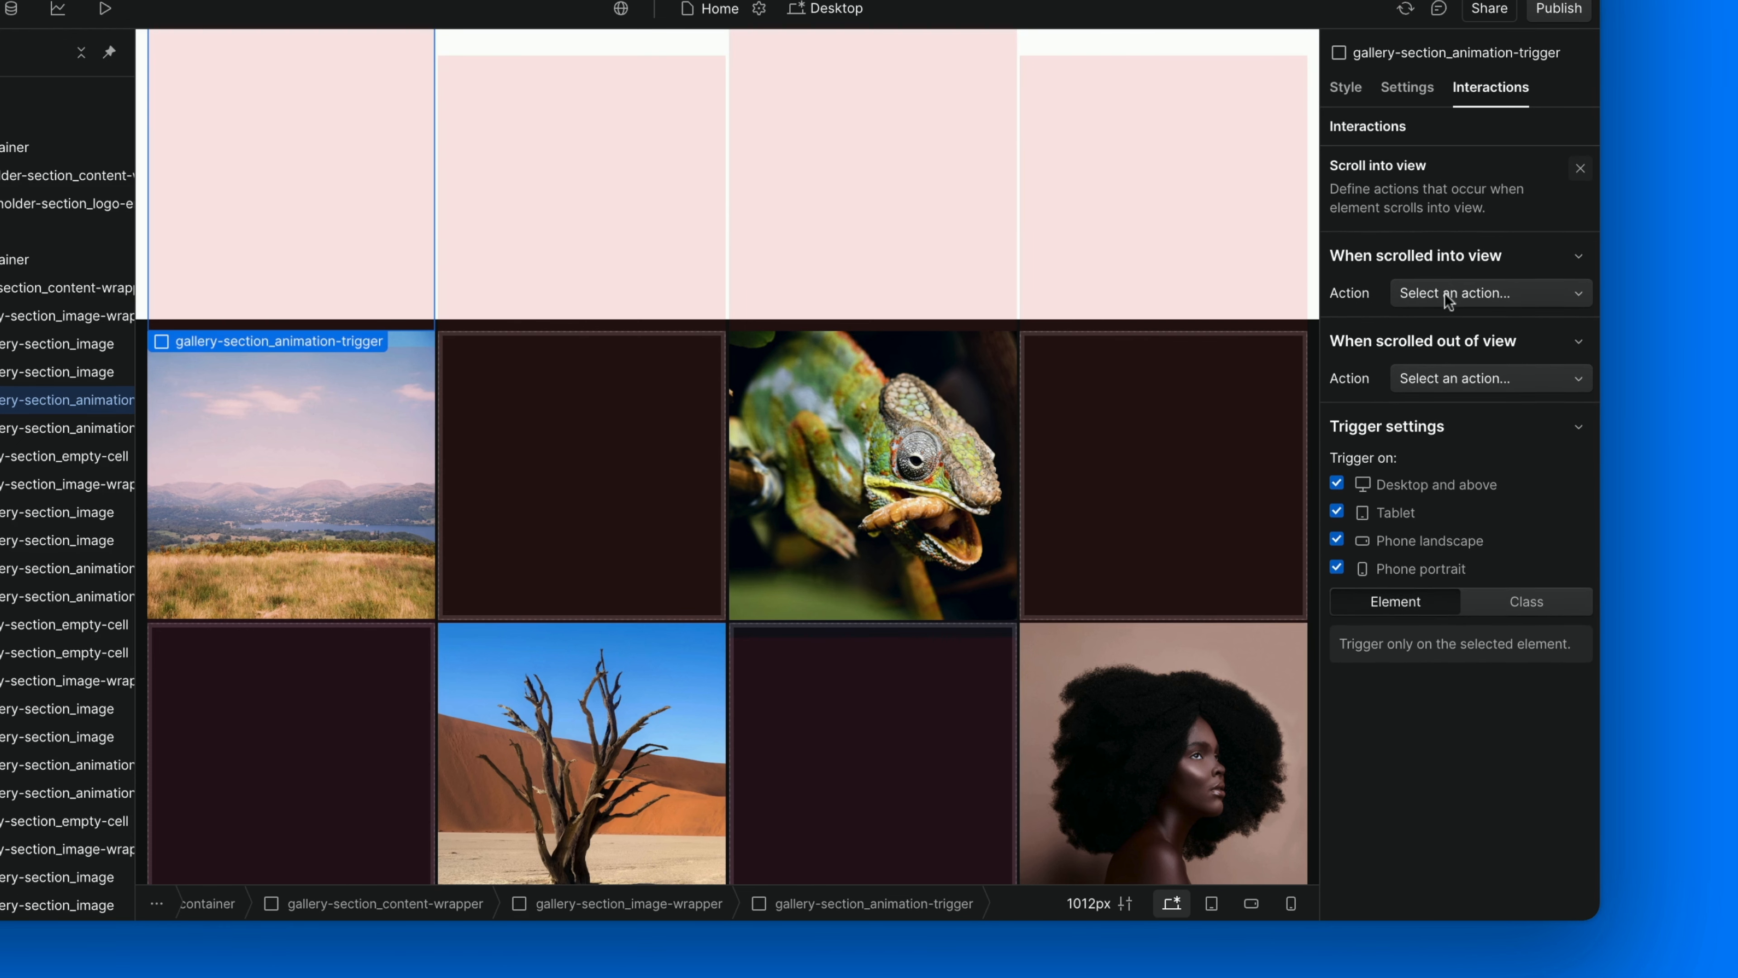
{"action": "left_click", "coordinate": [1448, 294]}
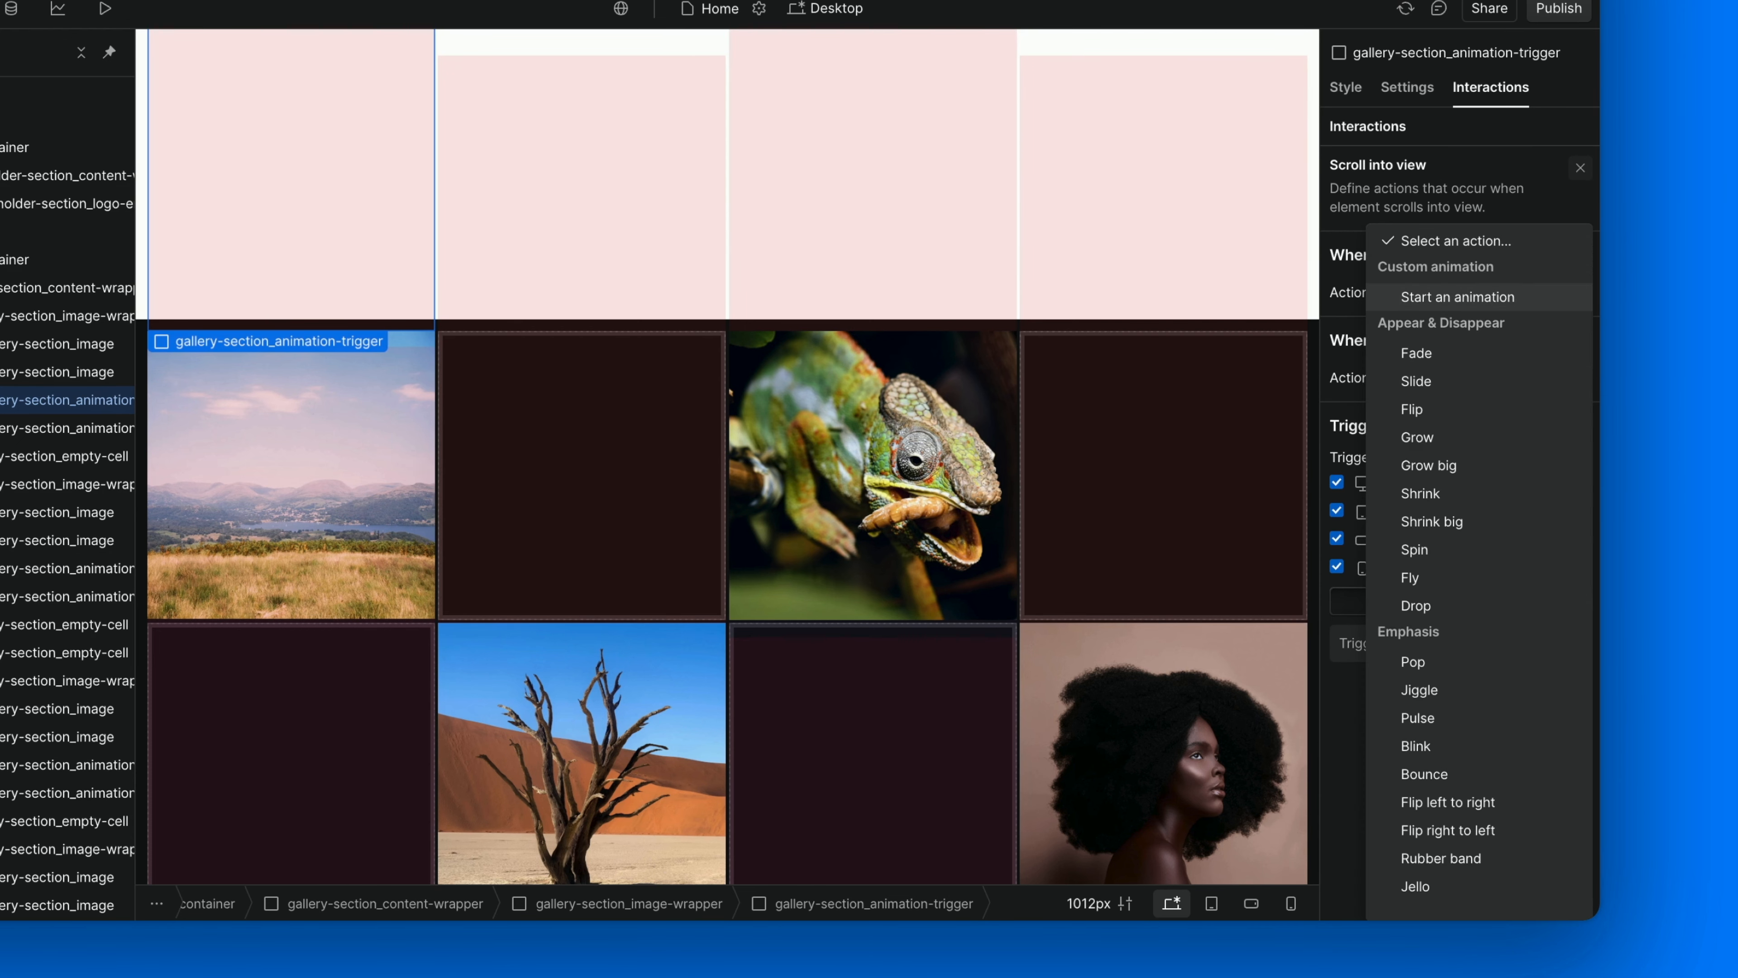
{"action": "left_click", "coordinate": [1448, 297]}
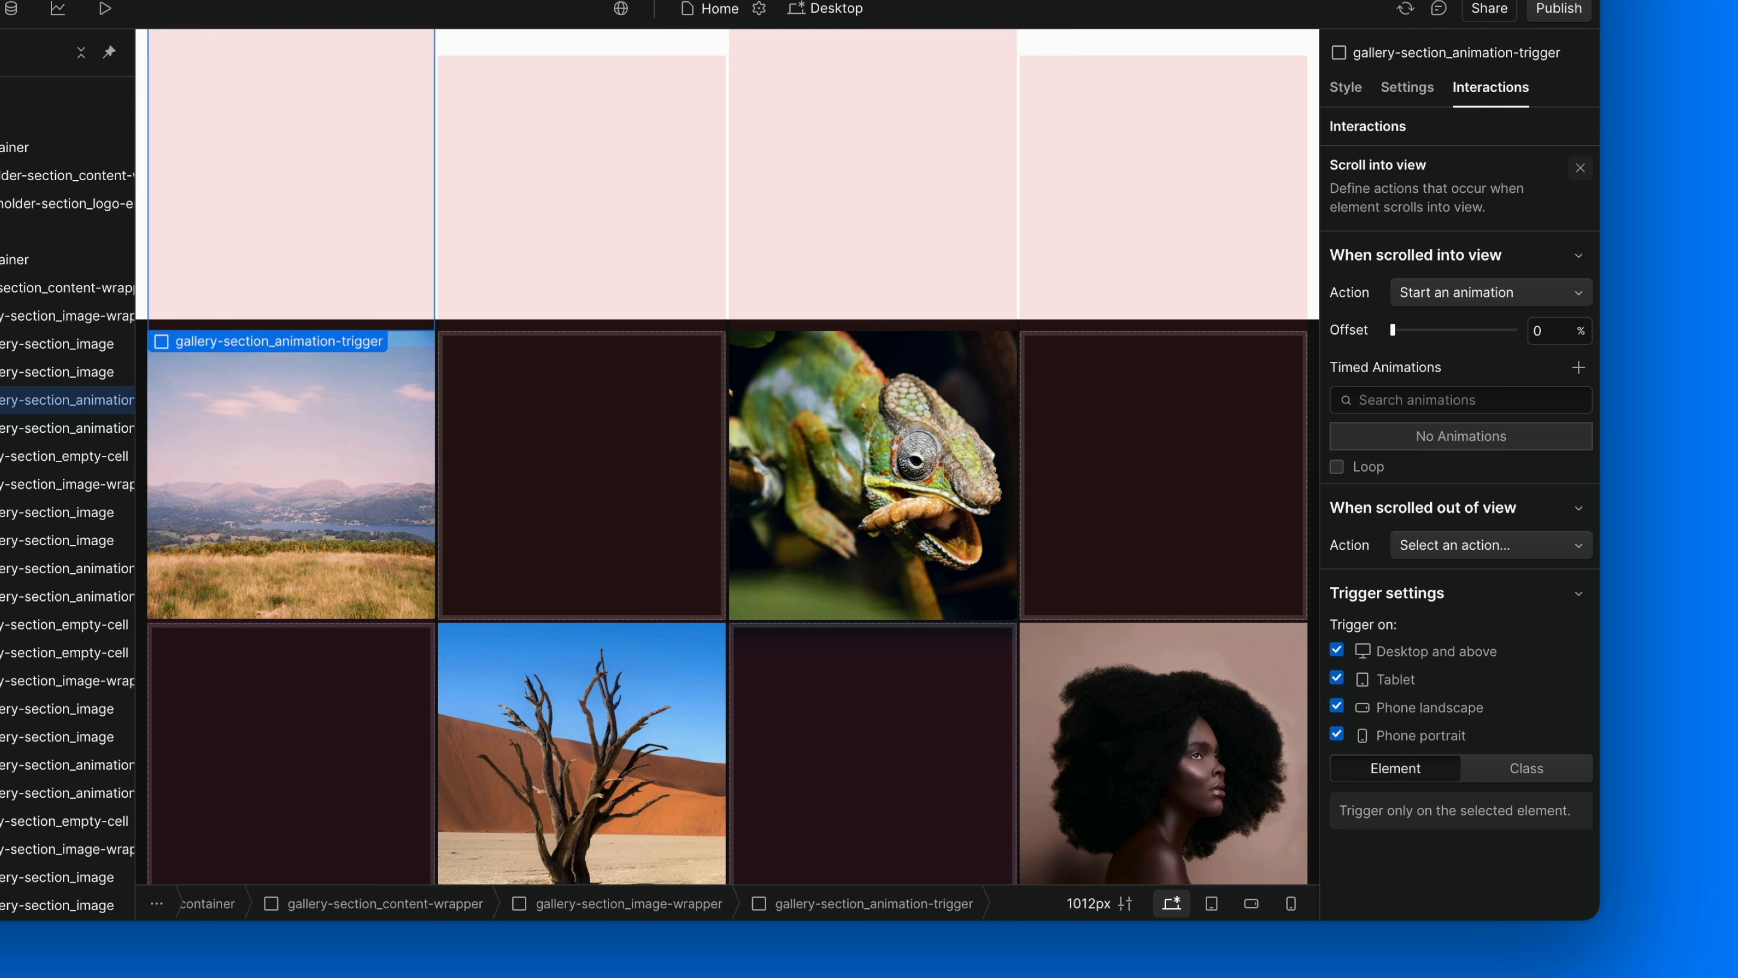
Create a new timed animation for the scrolled-into-view action and name it "(ABOVE TRIGGER) Scroll In View".
{"action": "left_click", "coordinate": [1578, 367]}
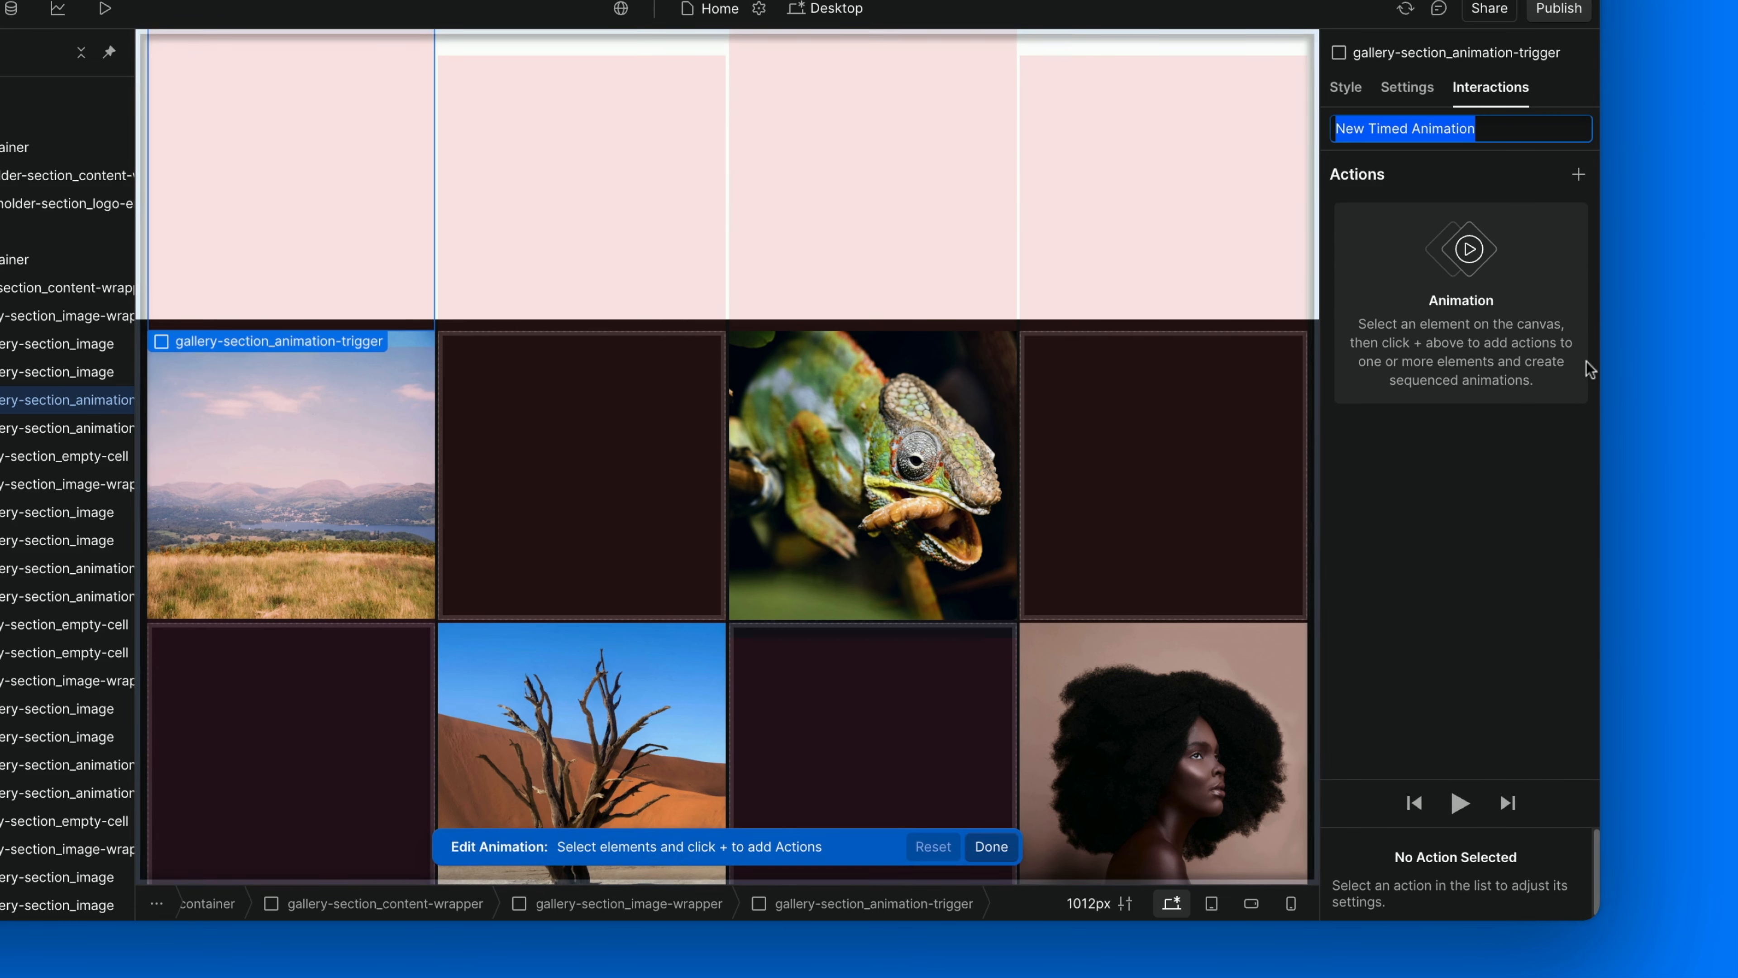
{"action": "key", "text": "BackSpace"}
{"action": "type", "text": "(ABOVE TRI"}
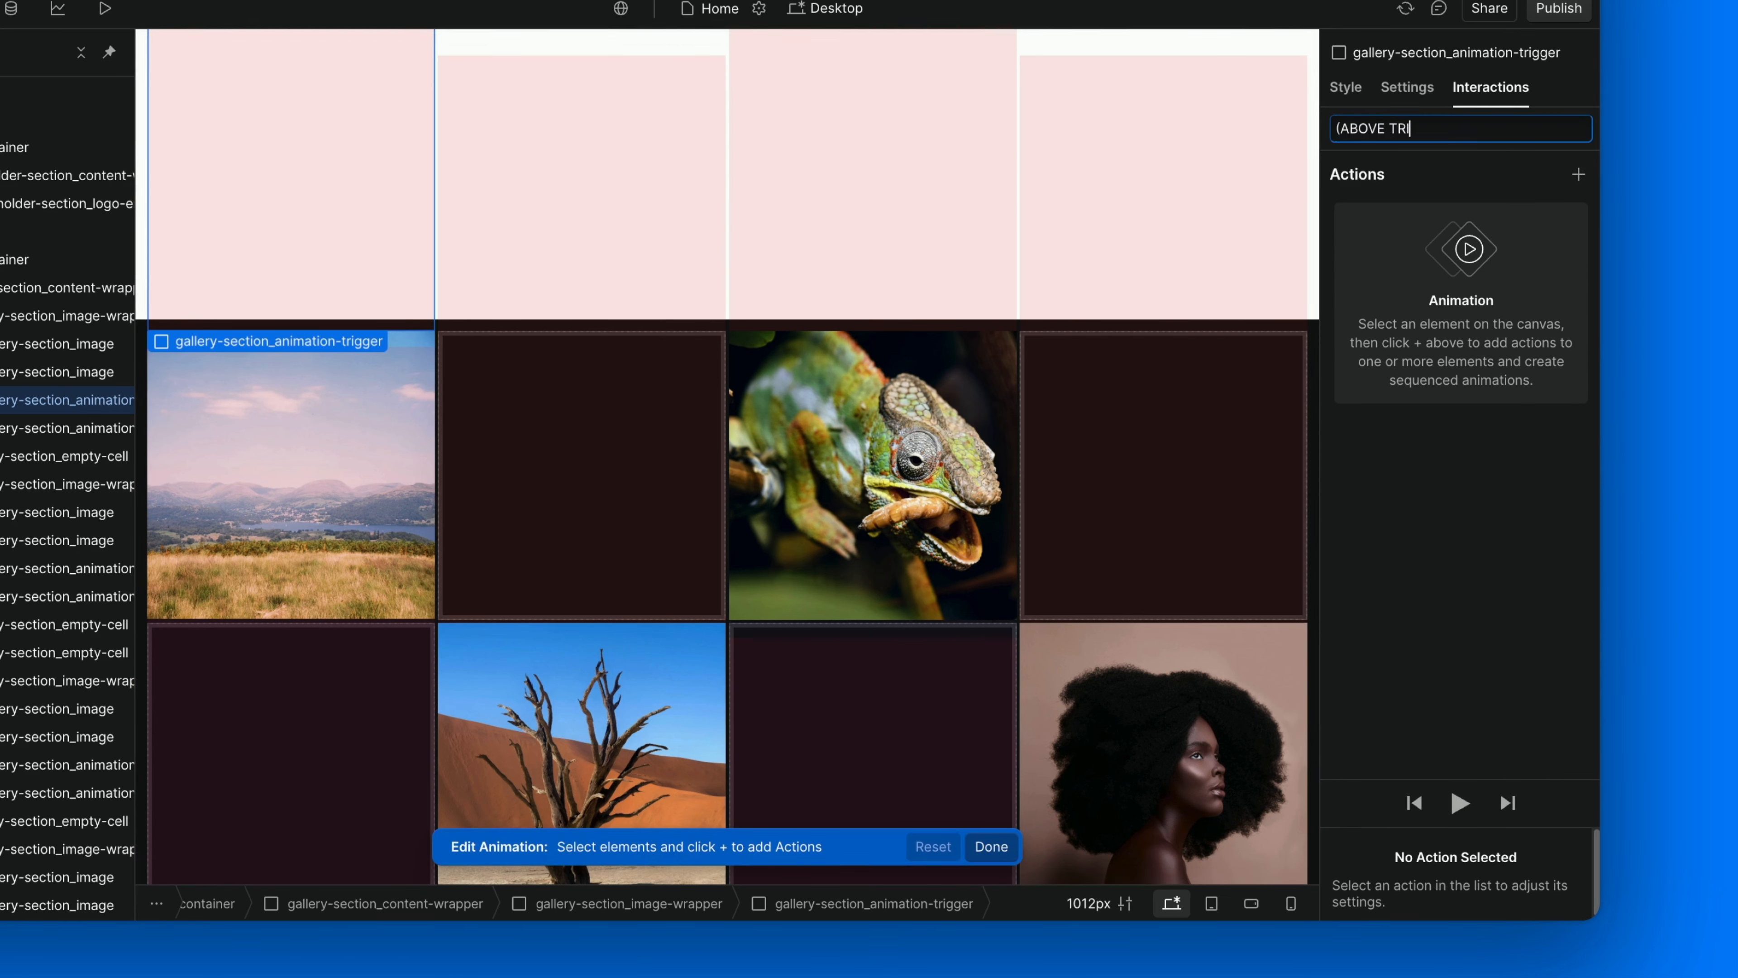
{"action": "type", "text": "GGER) S"}
{"action": "type", "text": "l In View"}
{"action": "key", "text": "Return"}
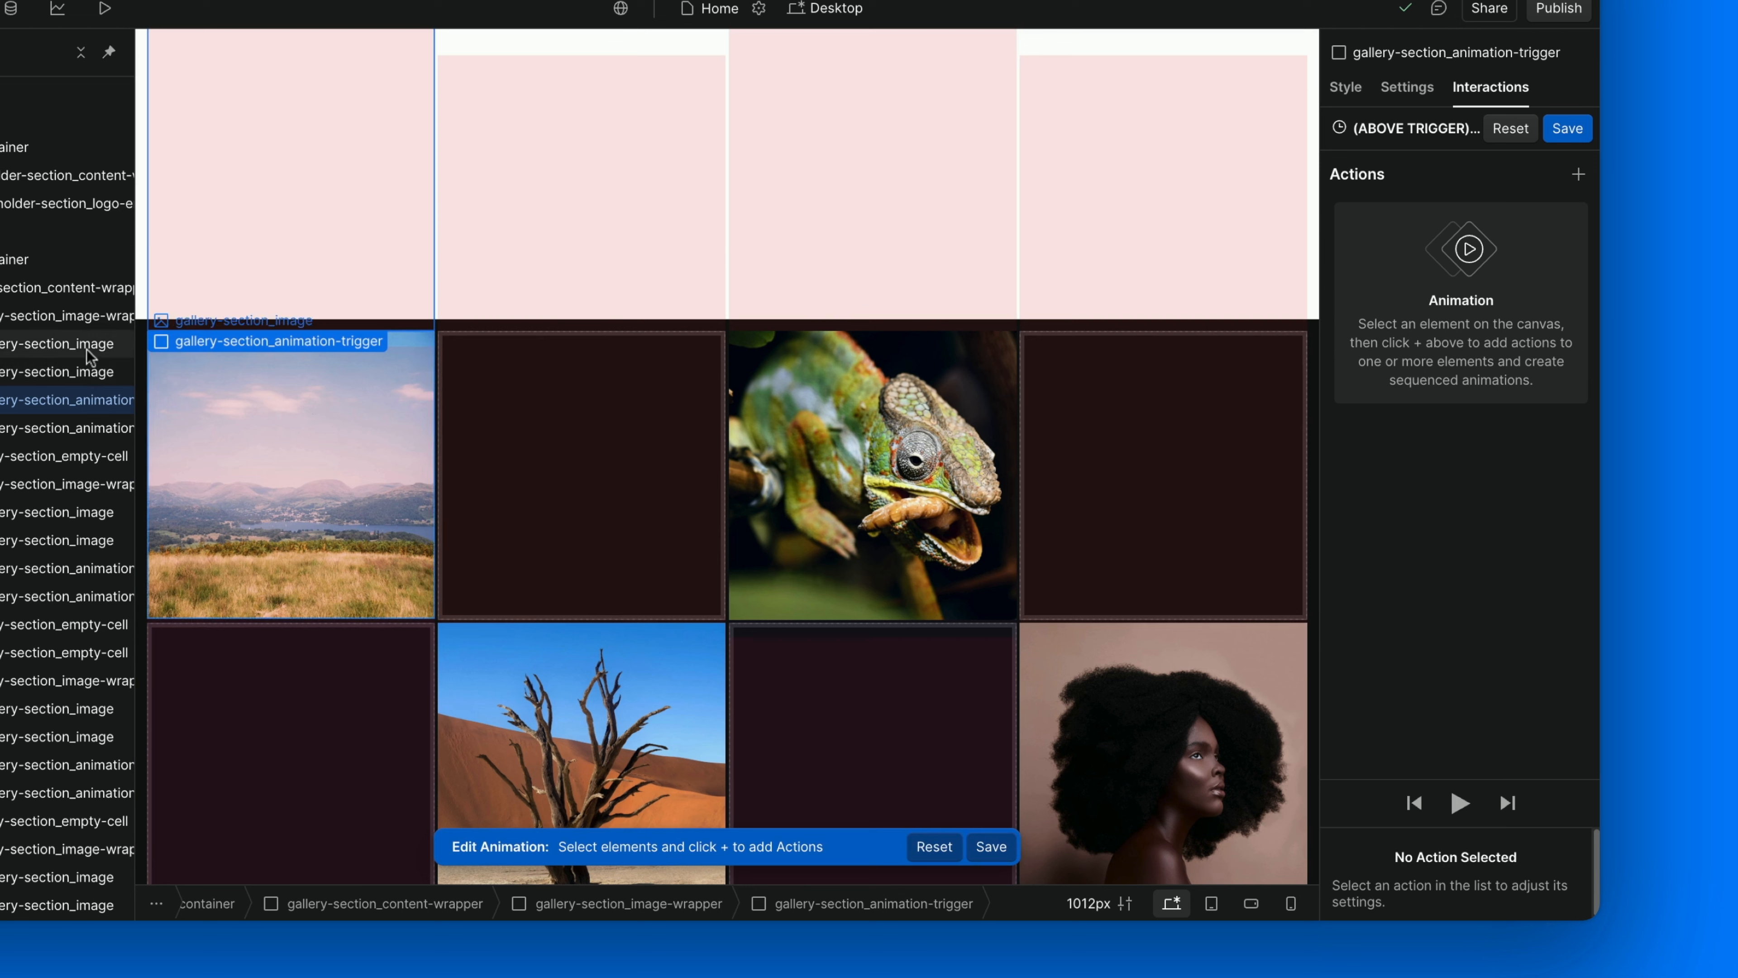
Add a Hide/Show action for the first gallery image with display Block, affecting the class gallery-section_image cc-1 among siblings only.
{"action": "left_click", "coordinate": [88, 345]}
{"action": "left_click", "coordinate": [1577, 173]}
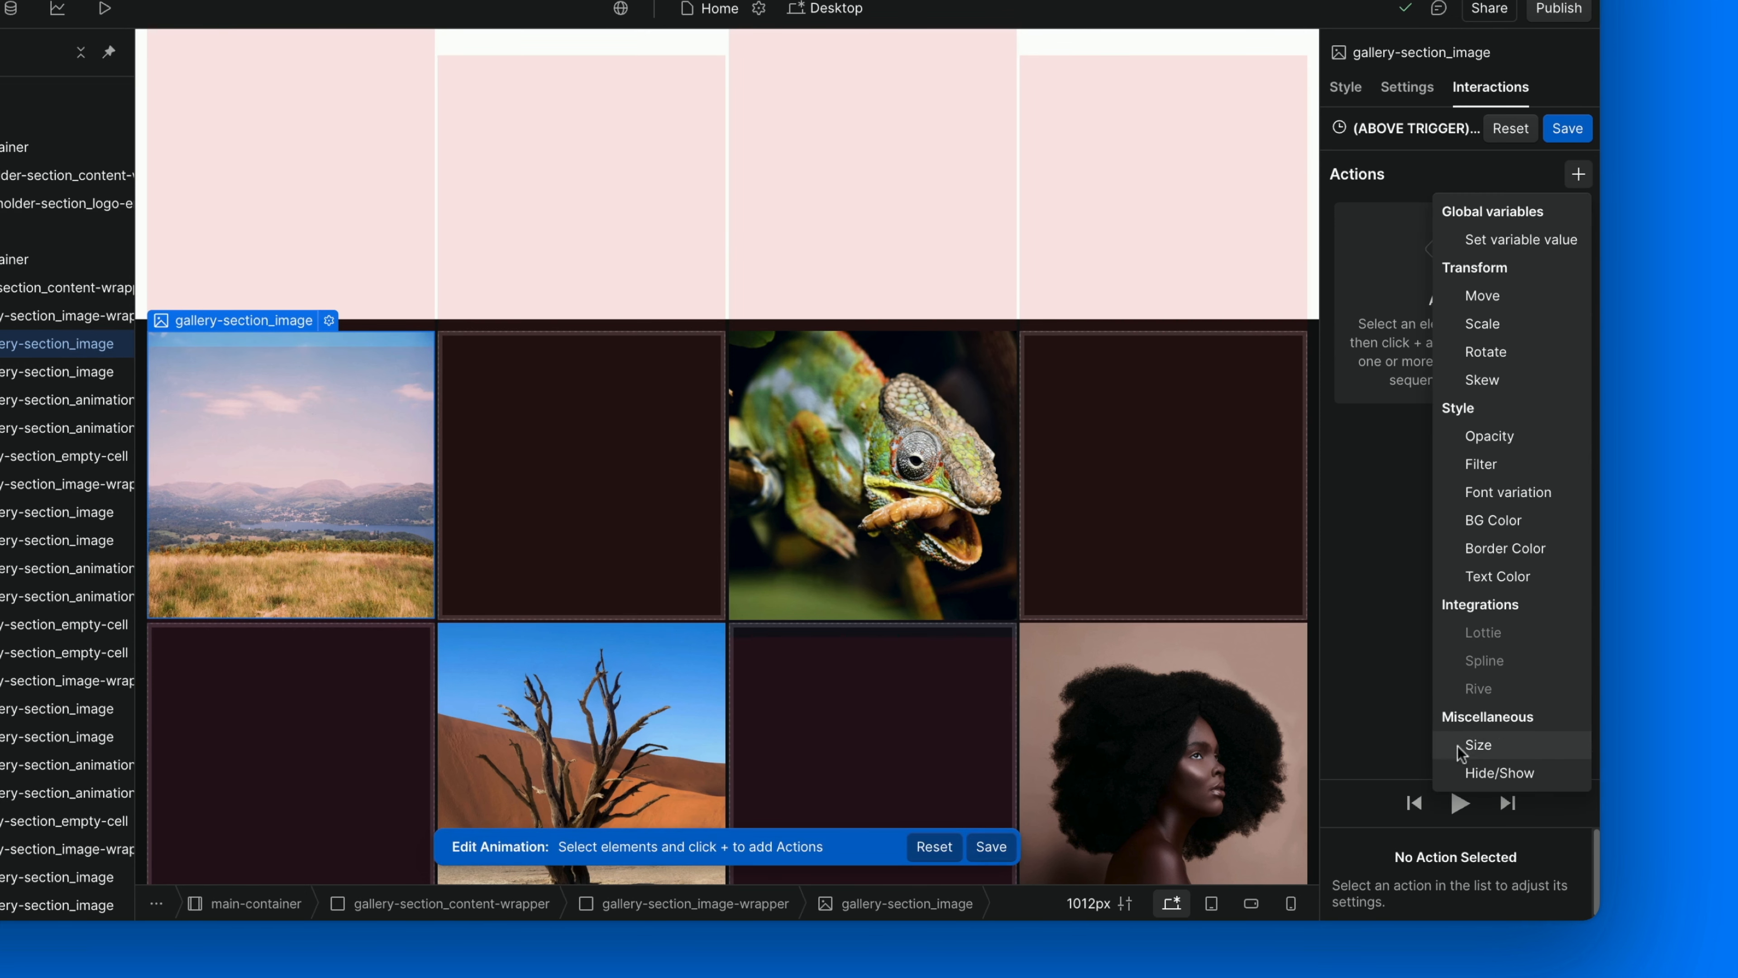
{"action": "left_click", "coordinate": [1477, 781]}
{"action": "scroll", "coordinate": [1465, 815], "scroll_direction": "down", "scroll_amount": 2}
{"action": "left_click", "coordinate": [1411, 899]}
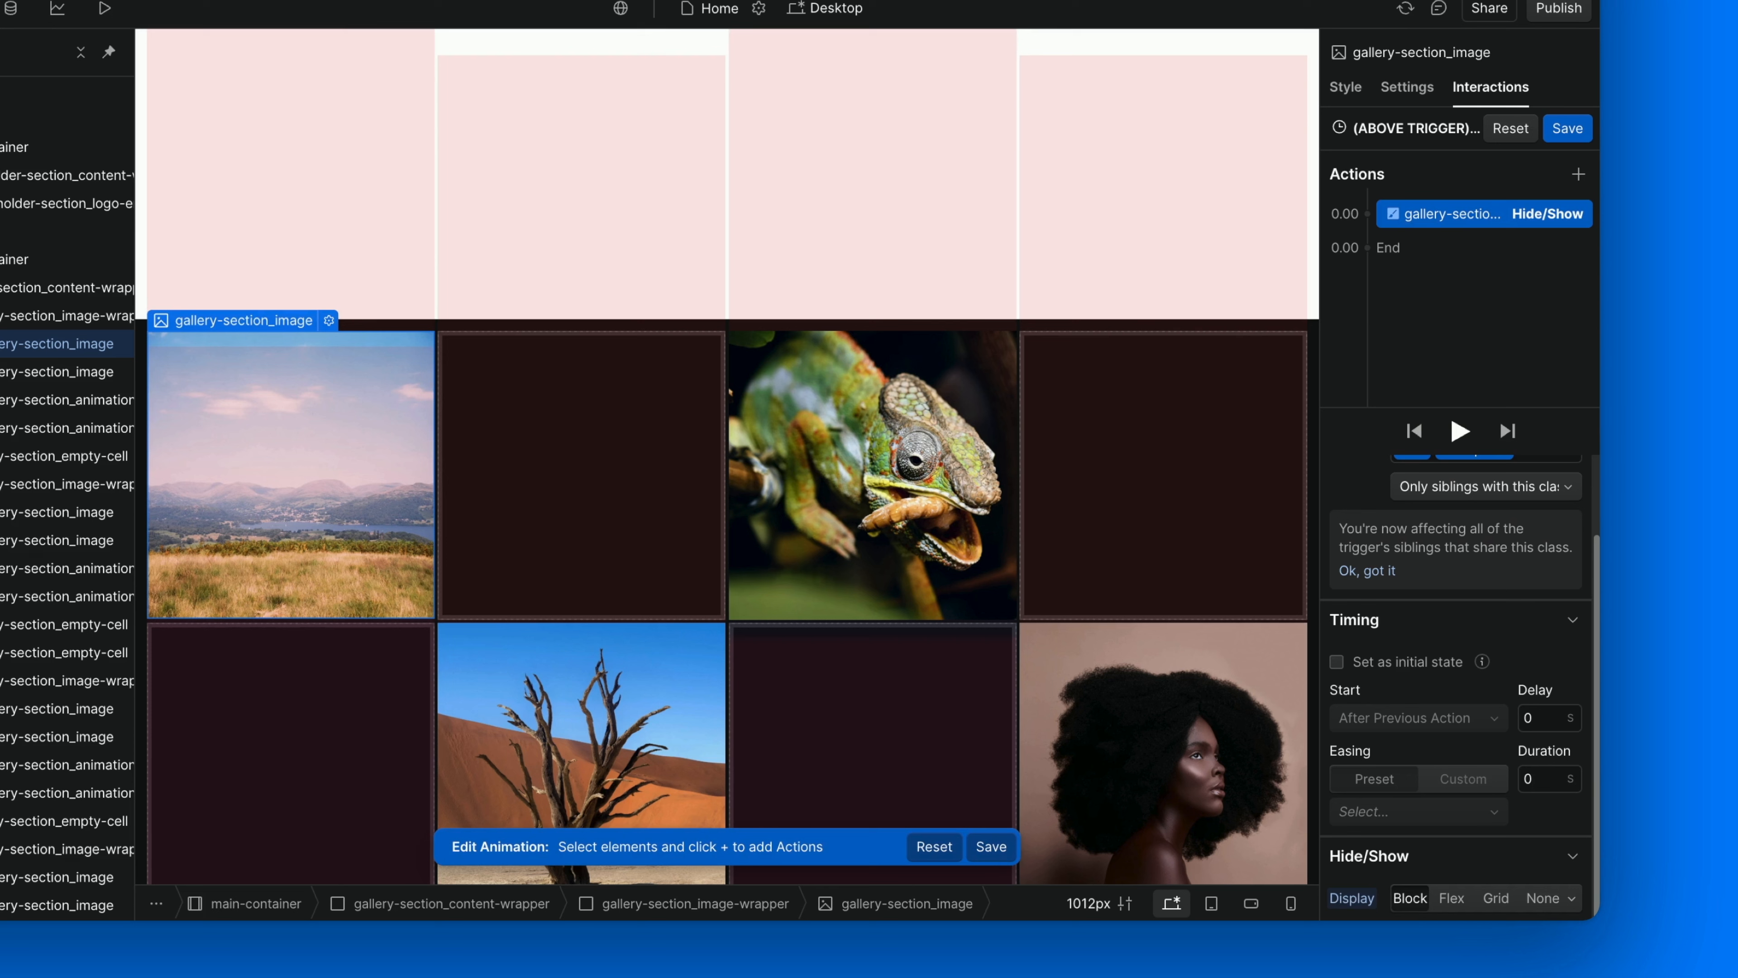
{"action": "scroll", "coordinate": [1442, 521], "scroll_direction": "up", "scroll_amount": 2}
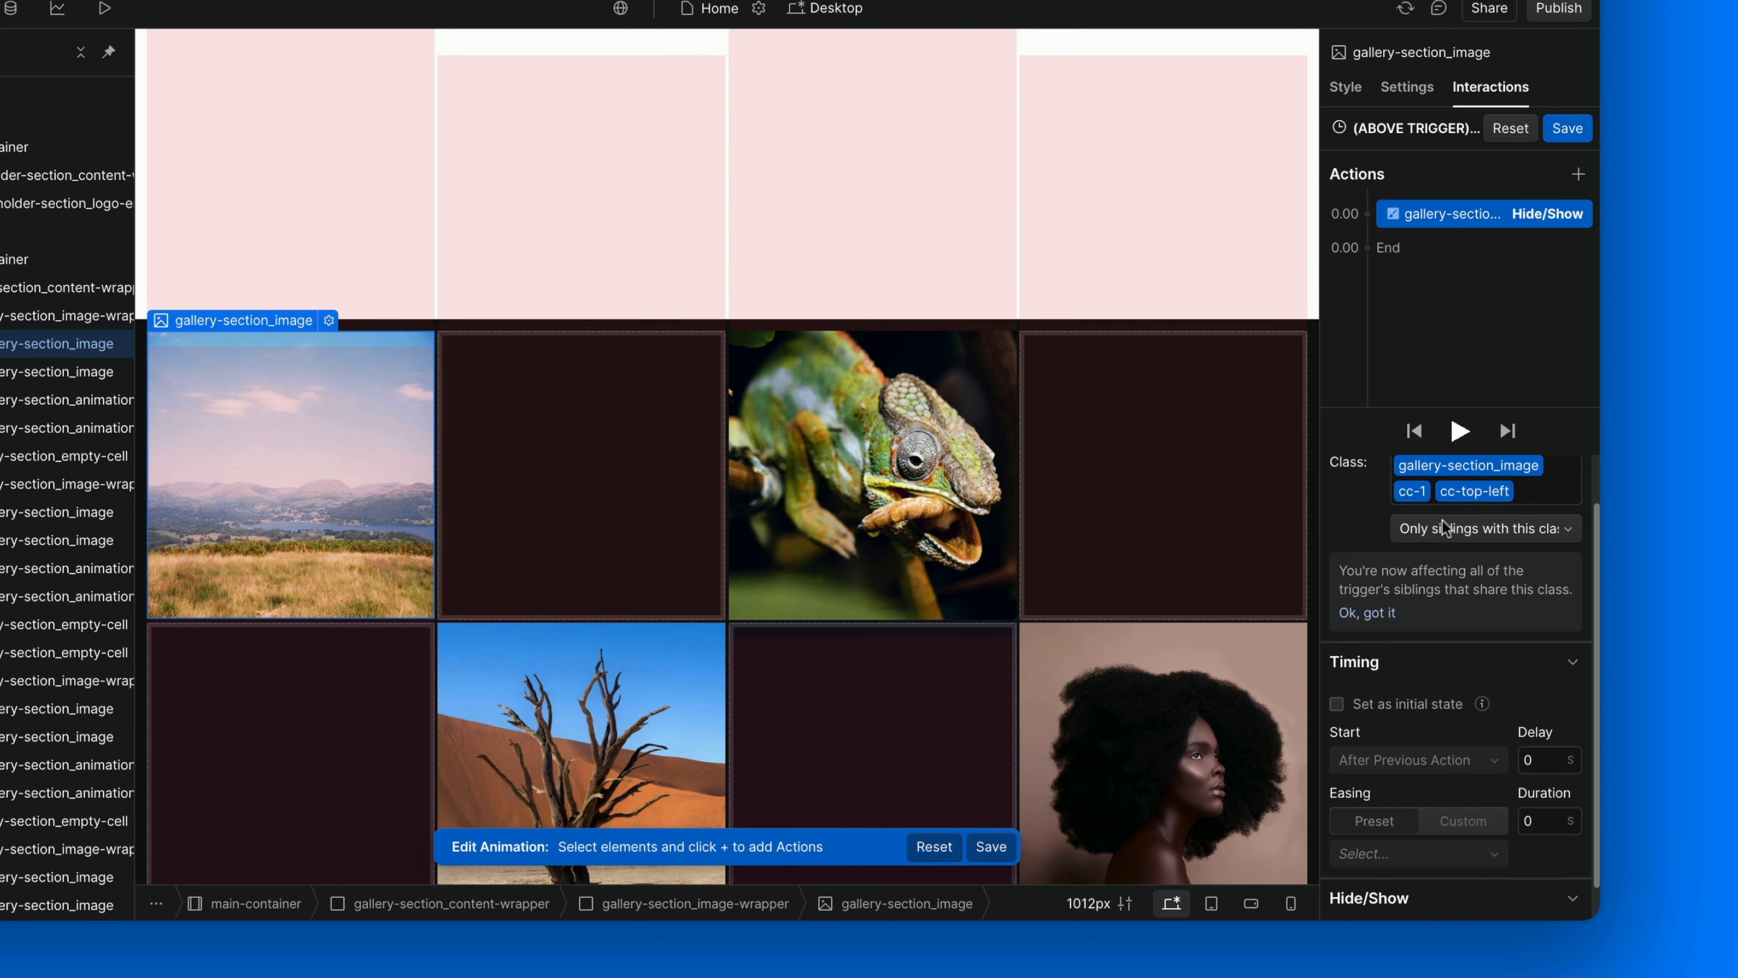
{"action": "left_click", "coordinate": [1528, 539]}
{"action": "type", "text": "cc-1"}
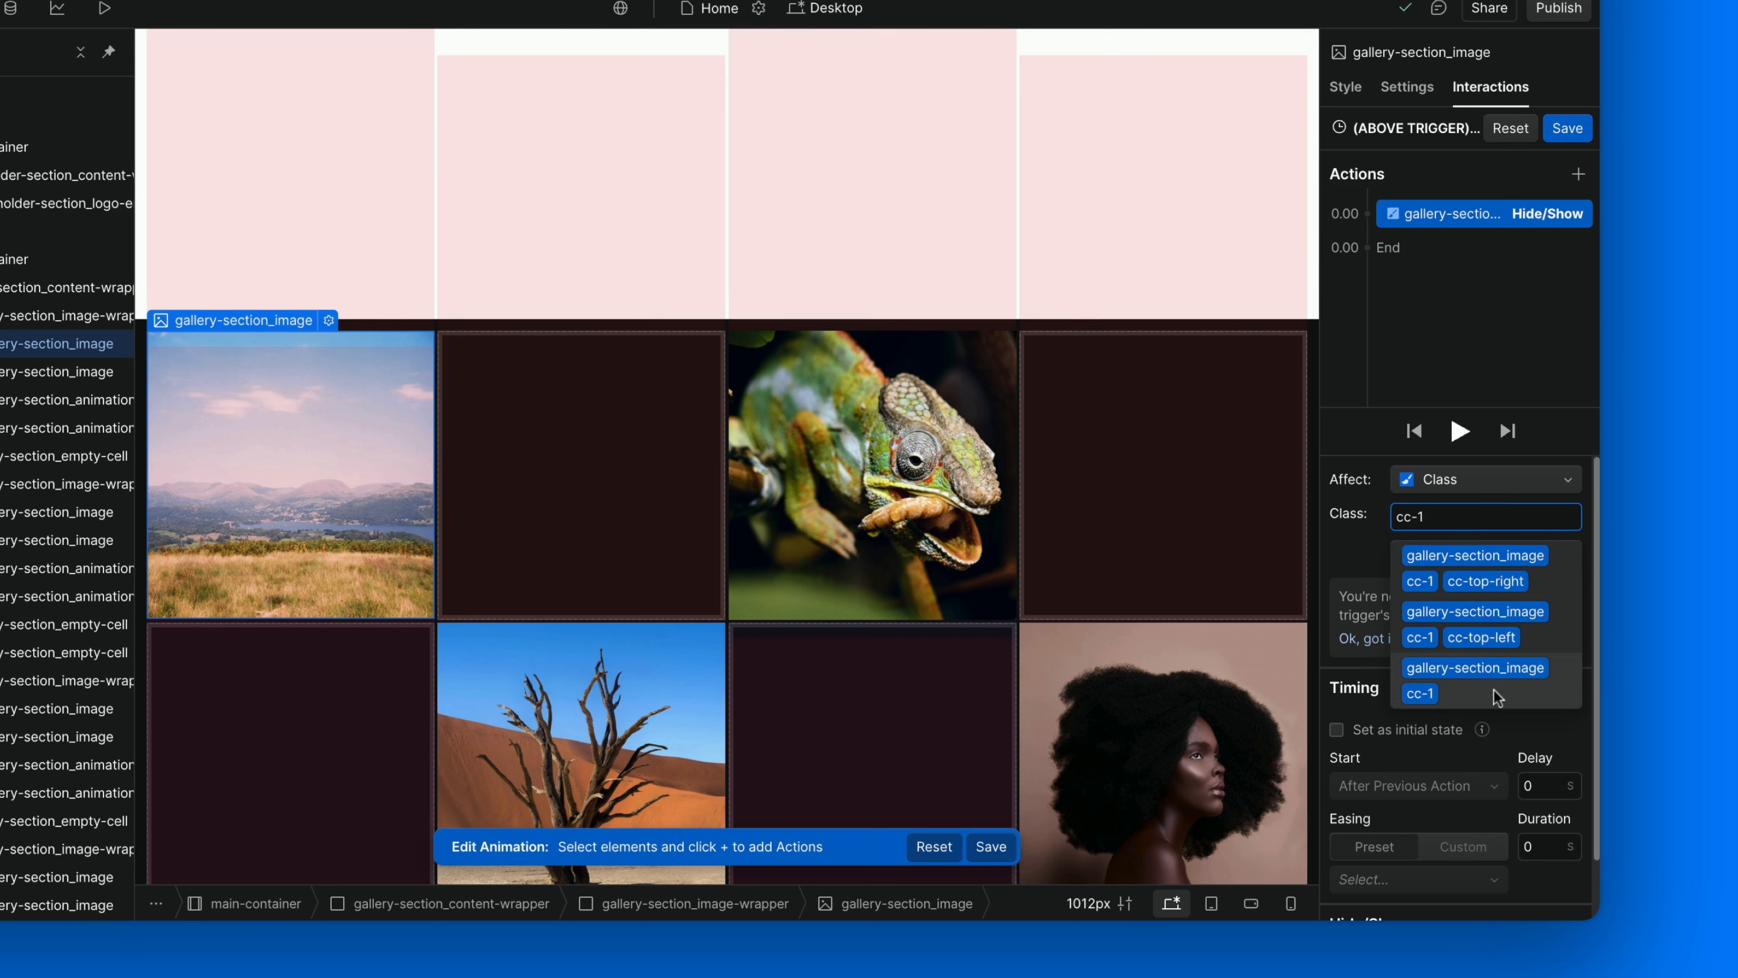
{"action": "left_click", "coordinate": [1499, 692]}
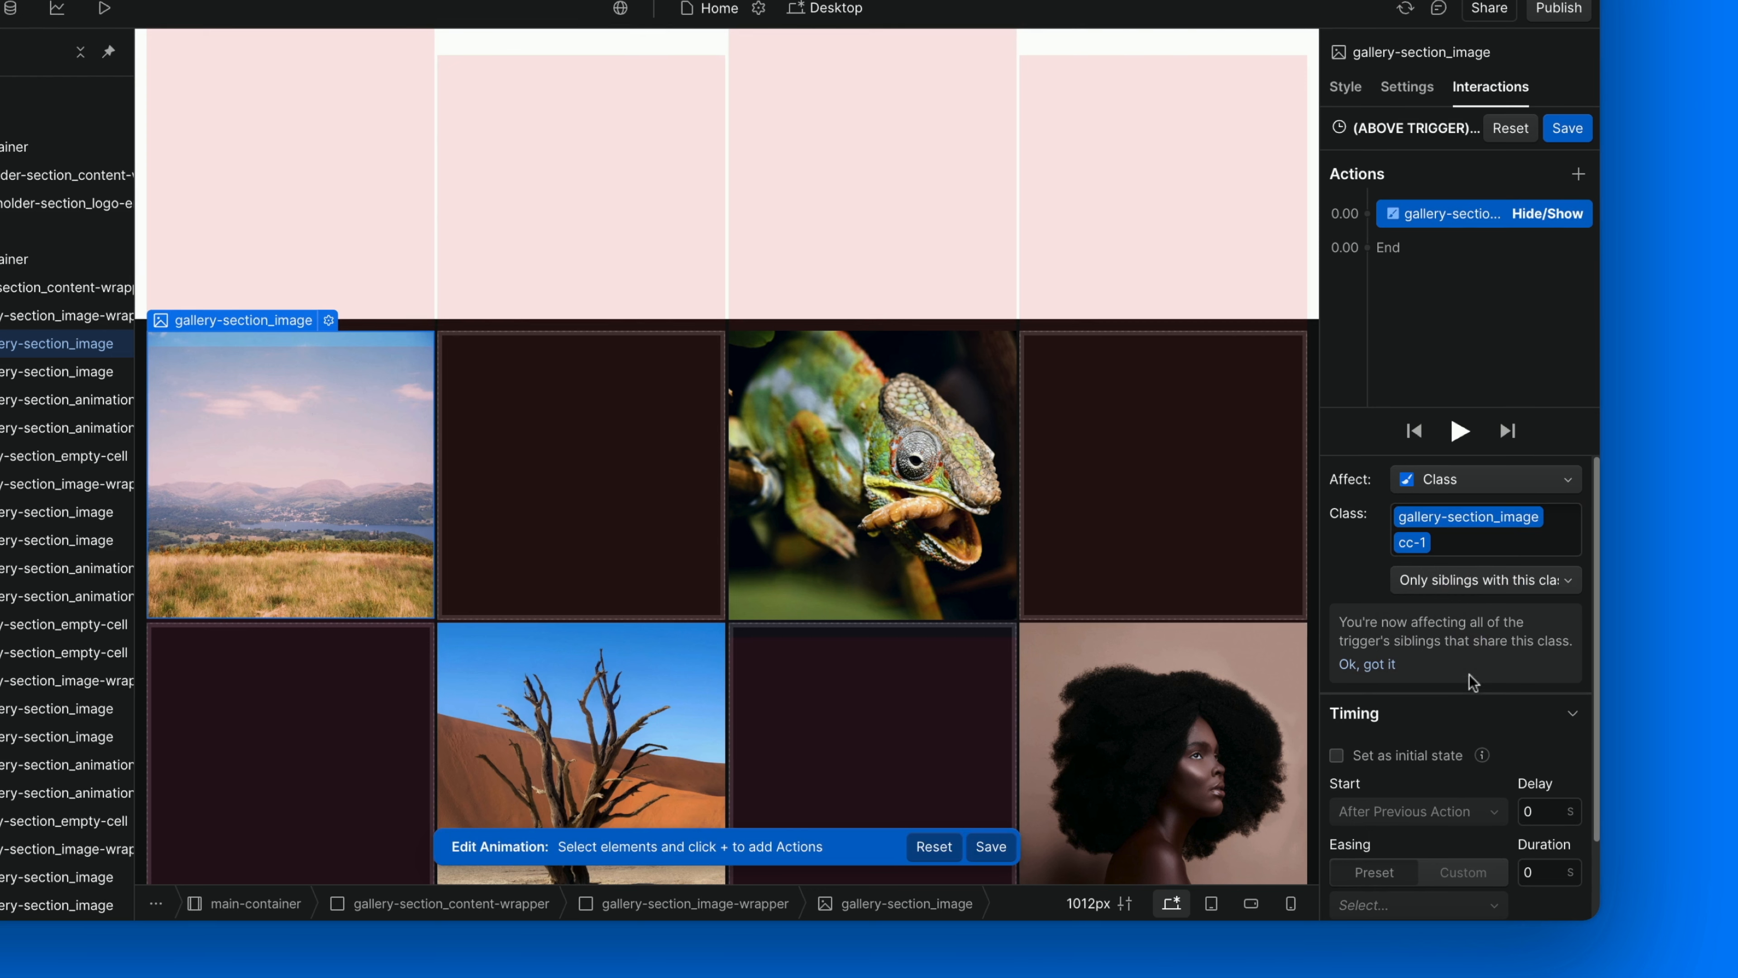
Add a Hide/Show action with display None for sibling gallery-section_image cc-2 elements, starting with the previous action.
{"action": "left_click", "coordinate": [92, 373]}
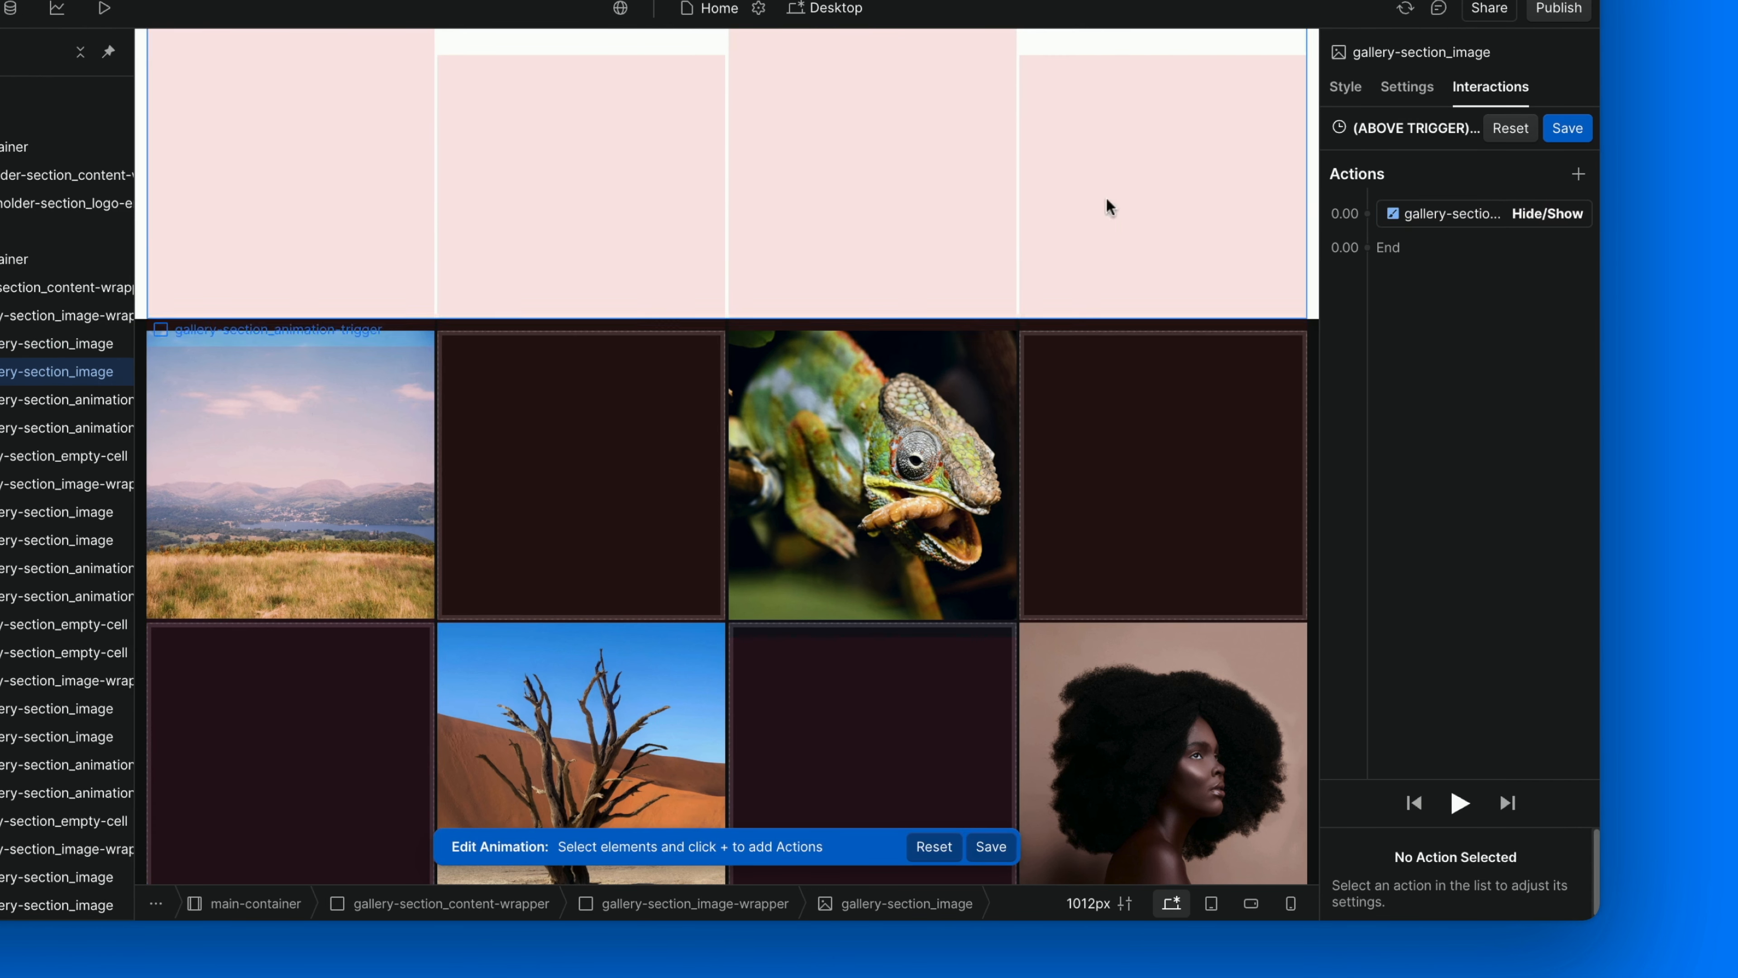
{"action": "left_click", "coordinate": [1578, 174]}
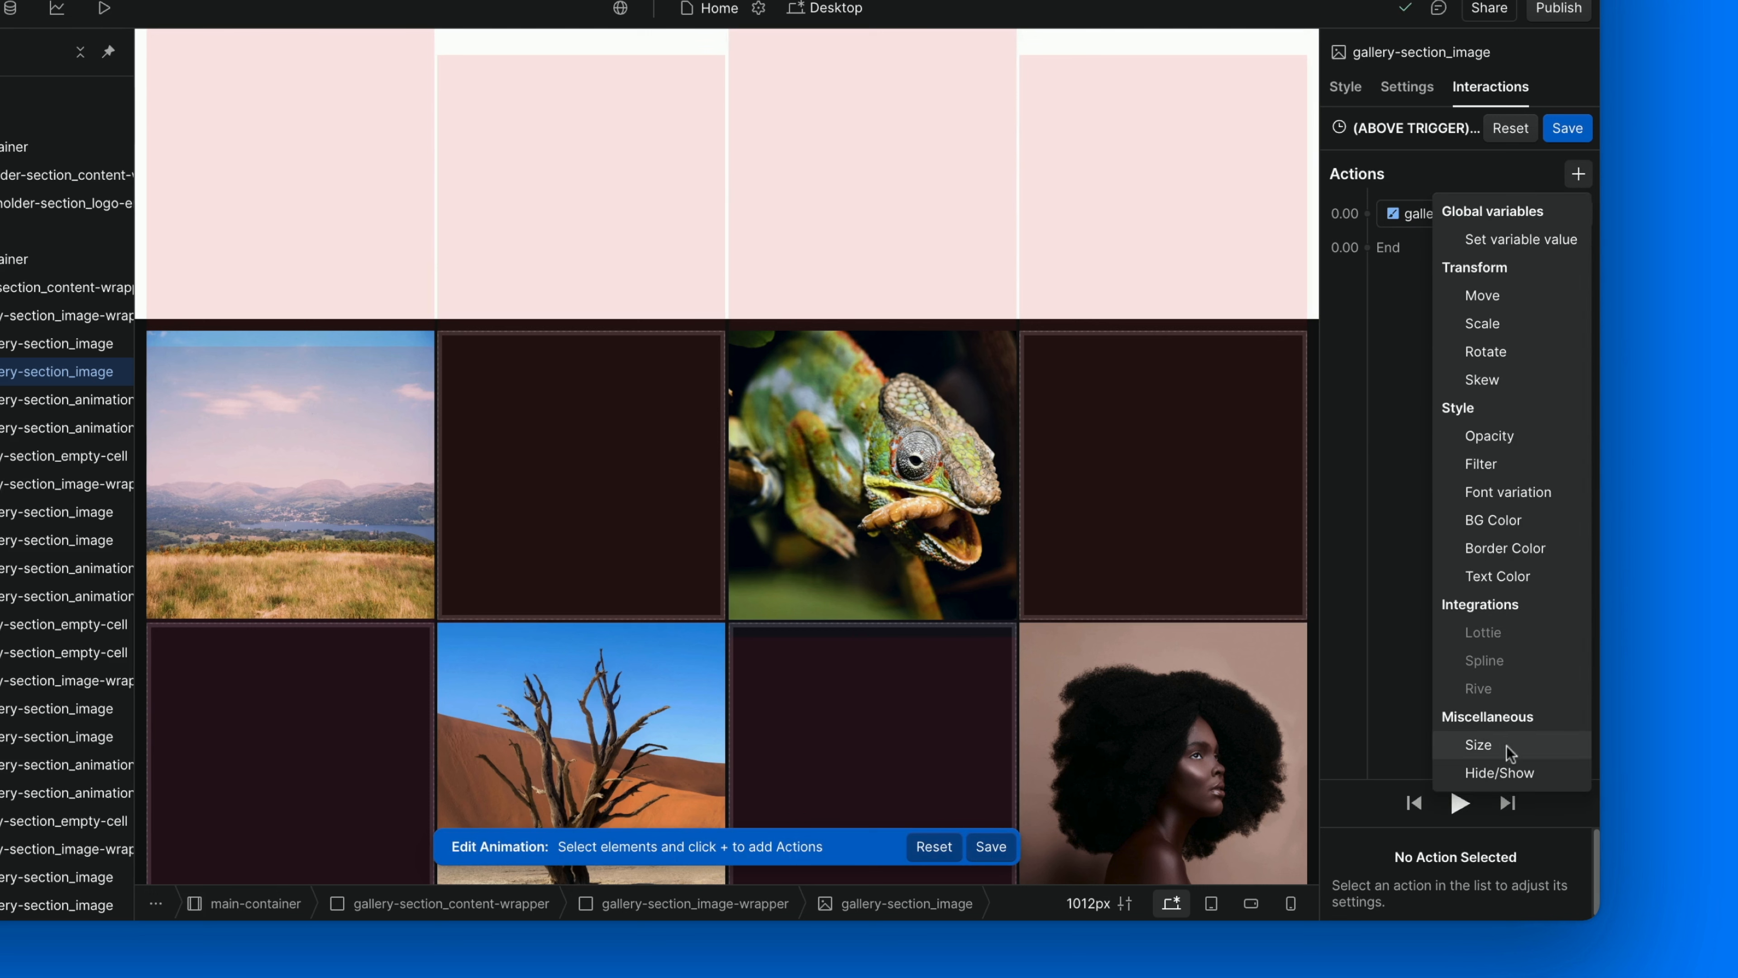
{"action": "left_click", "coordinate": [1506, 772]}
{"action": "scroll", "coordinate": [1485, 788], "scroll_direction": "down", "scroll_amount": 2}
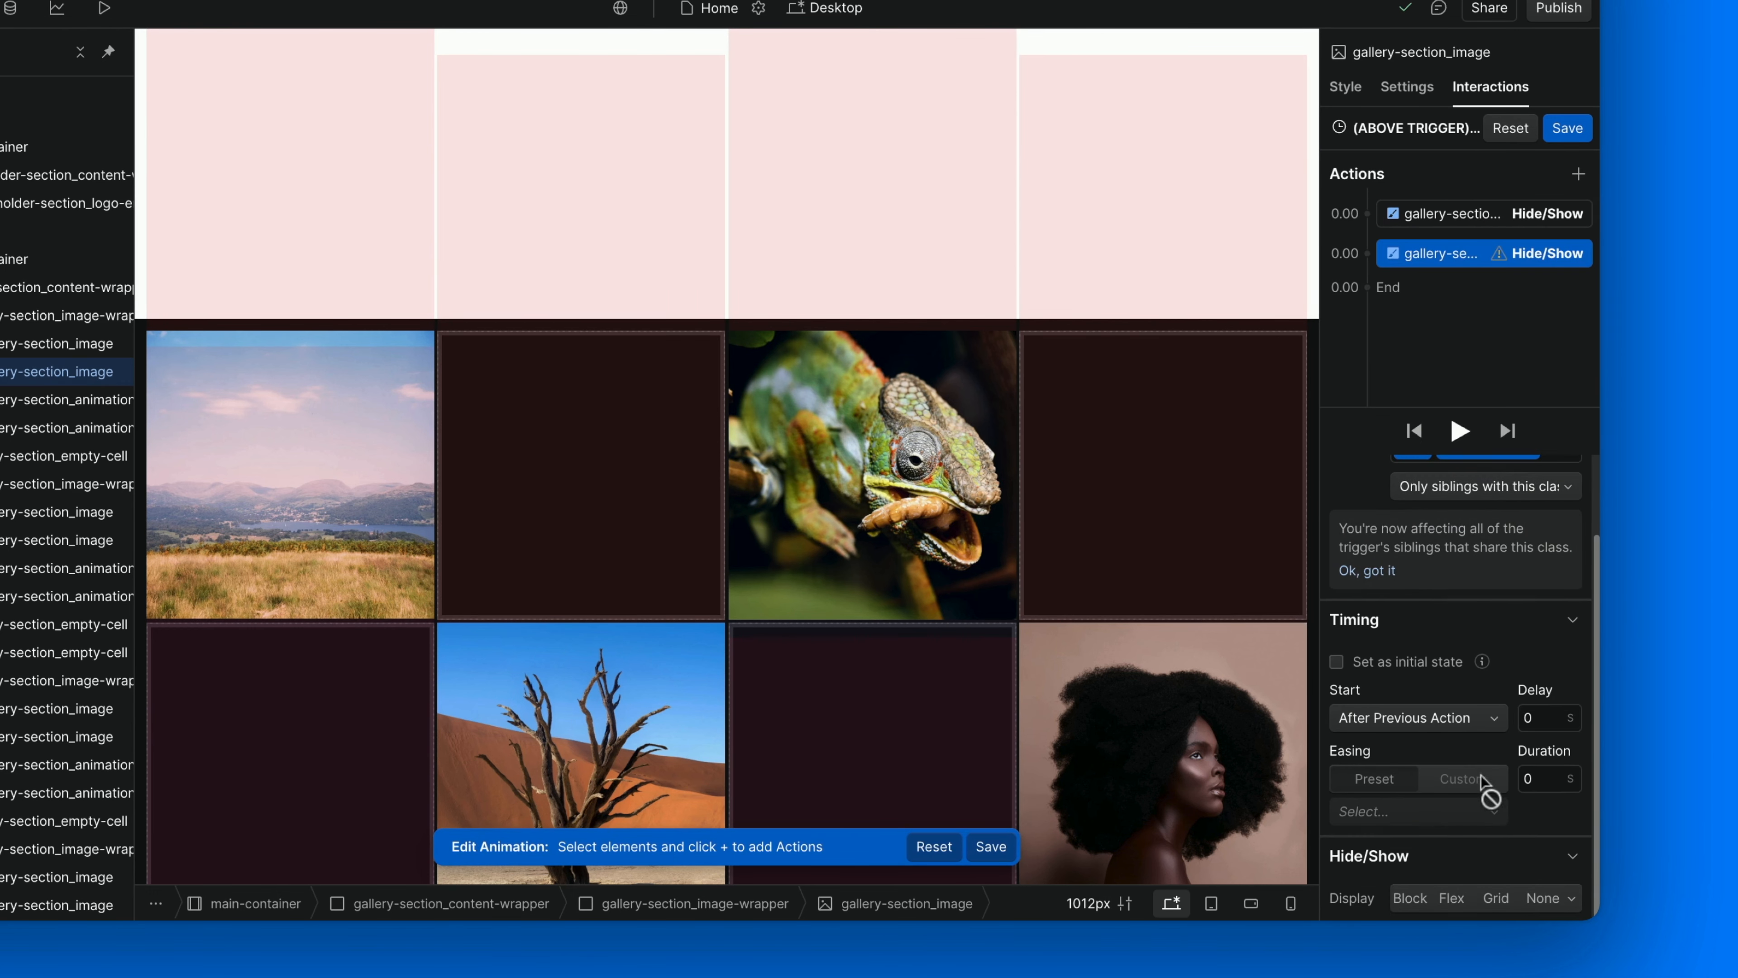
{"action": "left_click", "coordinate": [1543, 899]}
{"action": "scroll", "coordinate": [1519, 788], "scroll_direction": "up", "scroll_amount": 2}
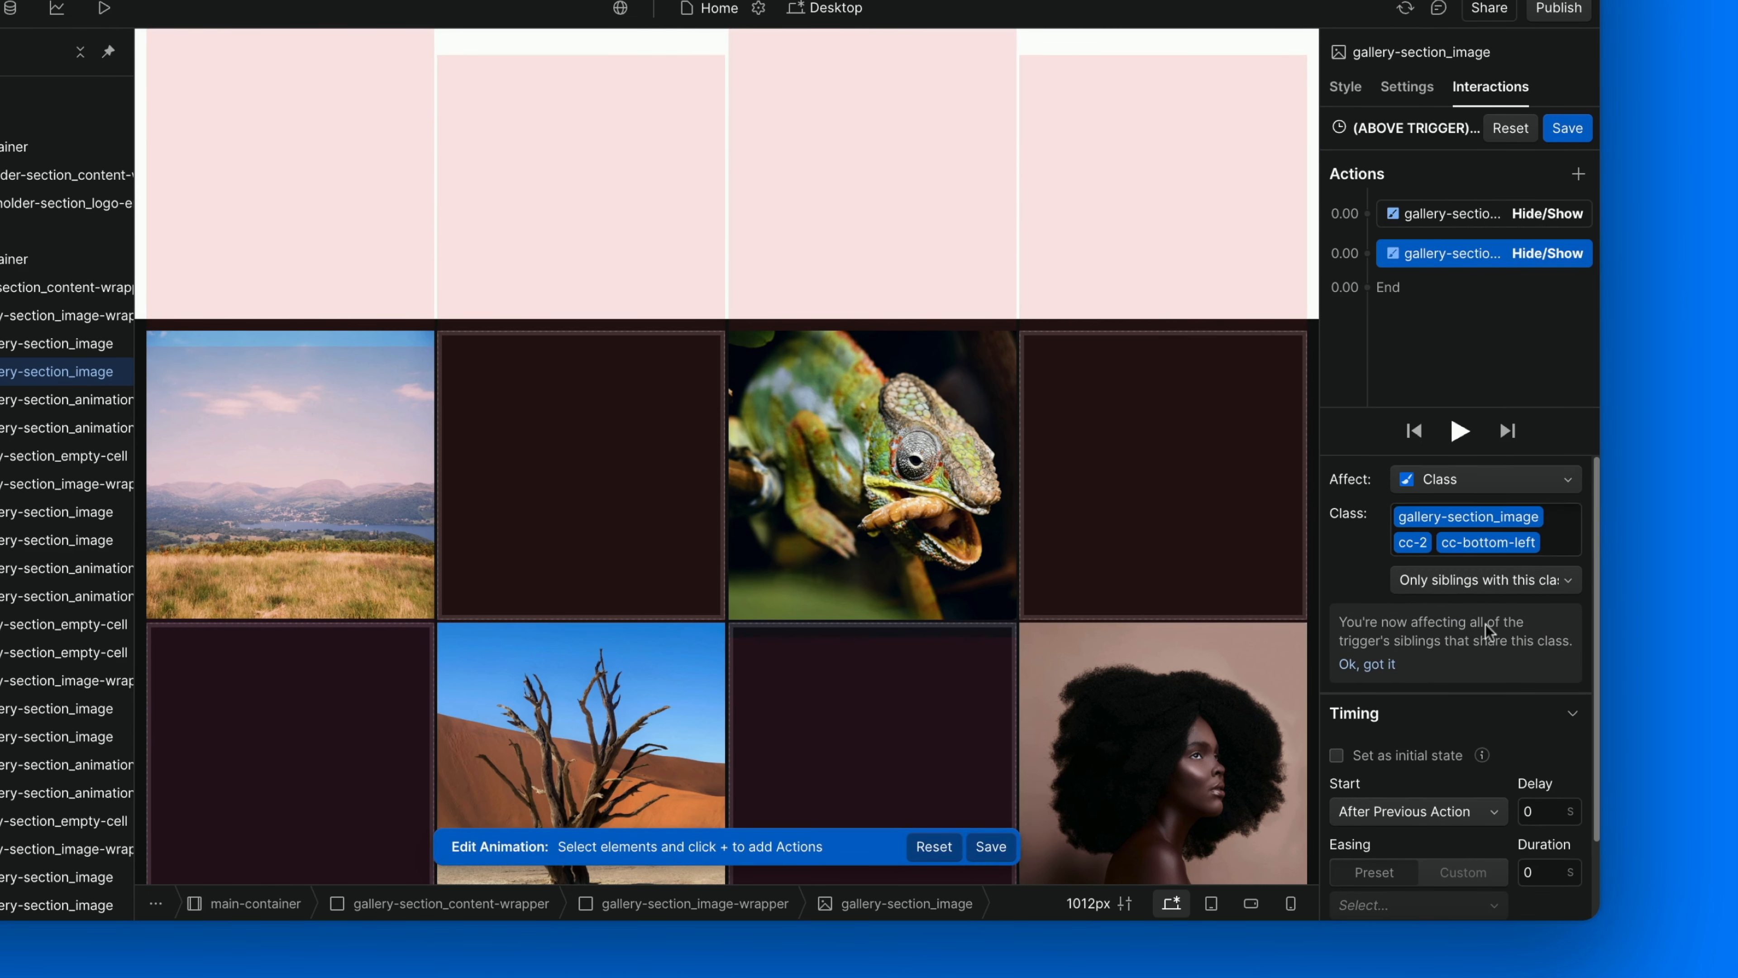
{"action": "left_click", "coordinate": [1551, 537]}
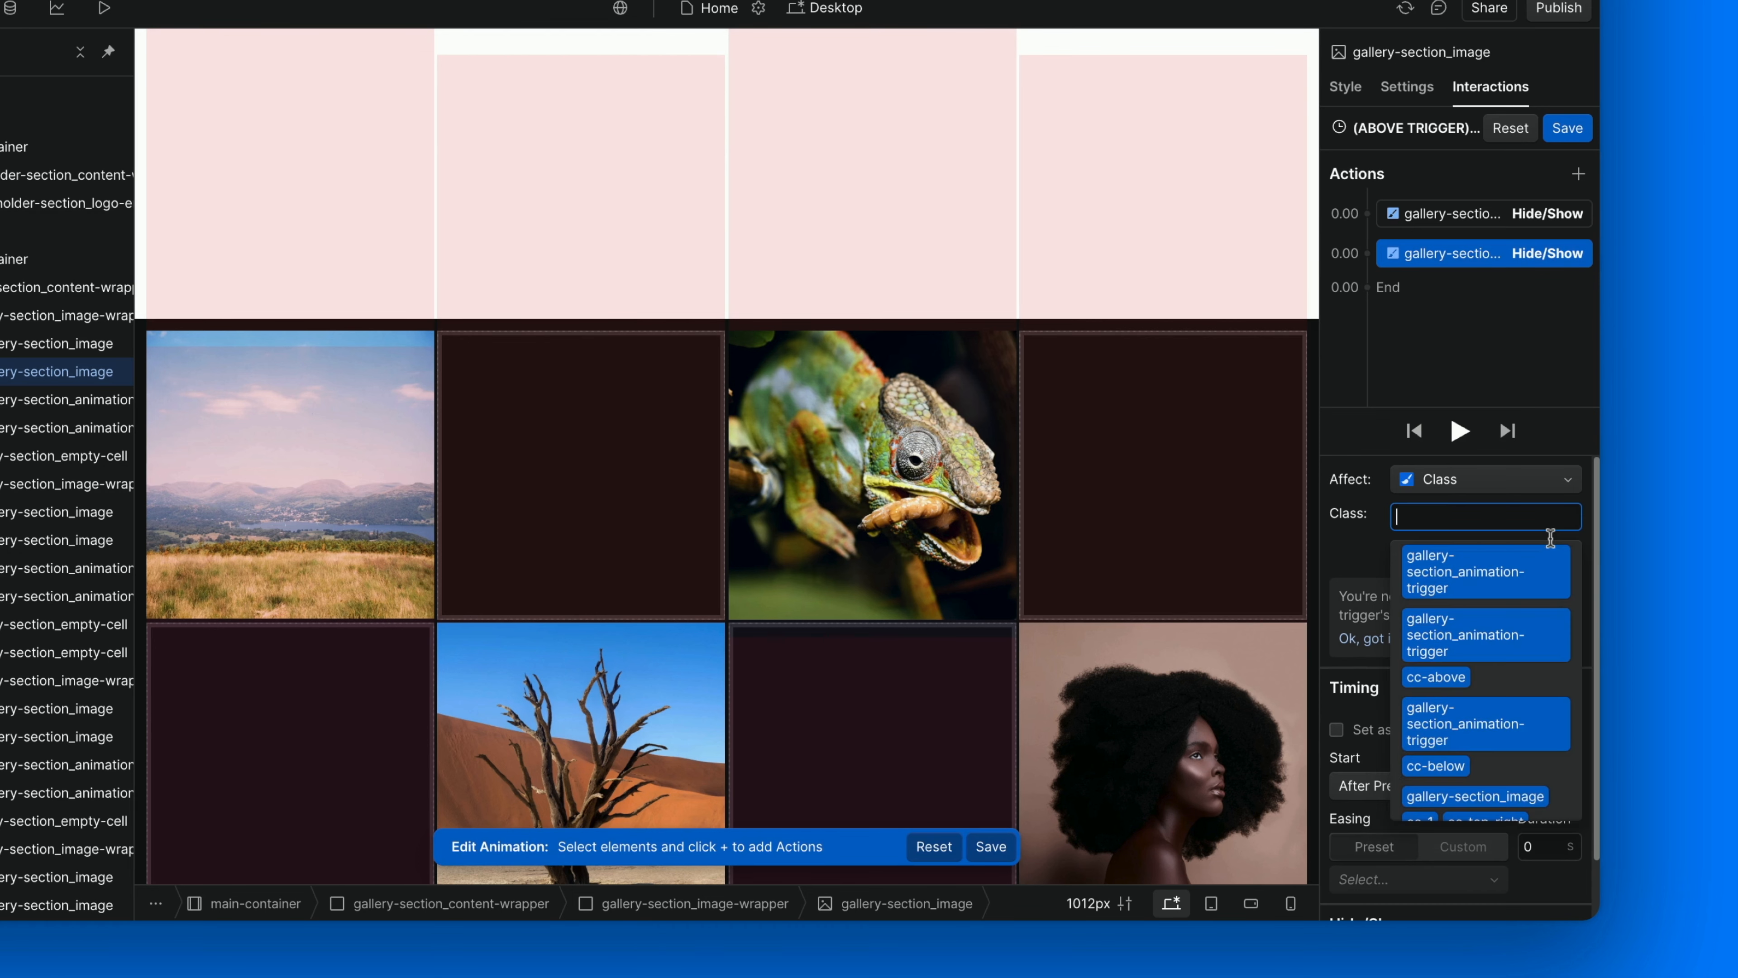
{"action": "type", "text": "cc-2"}
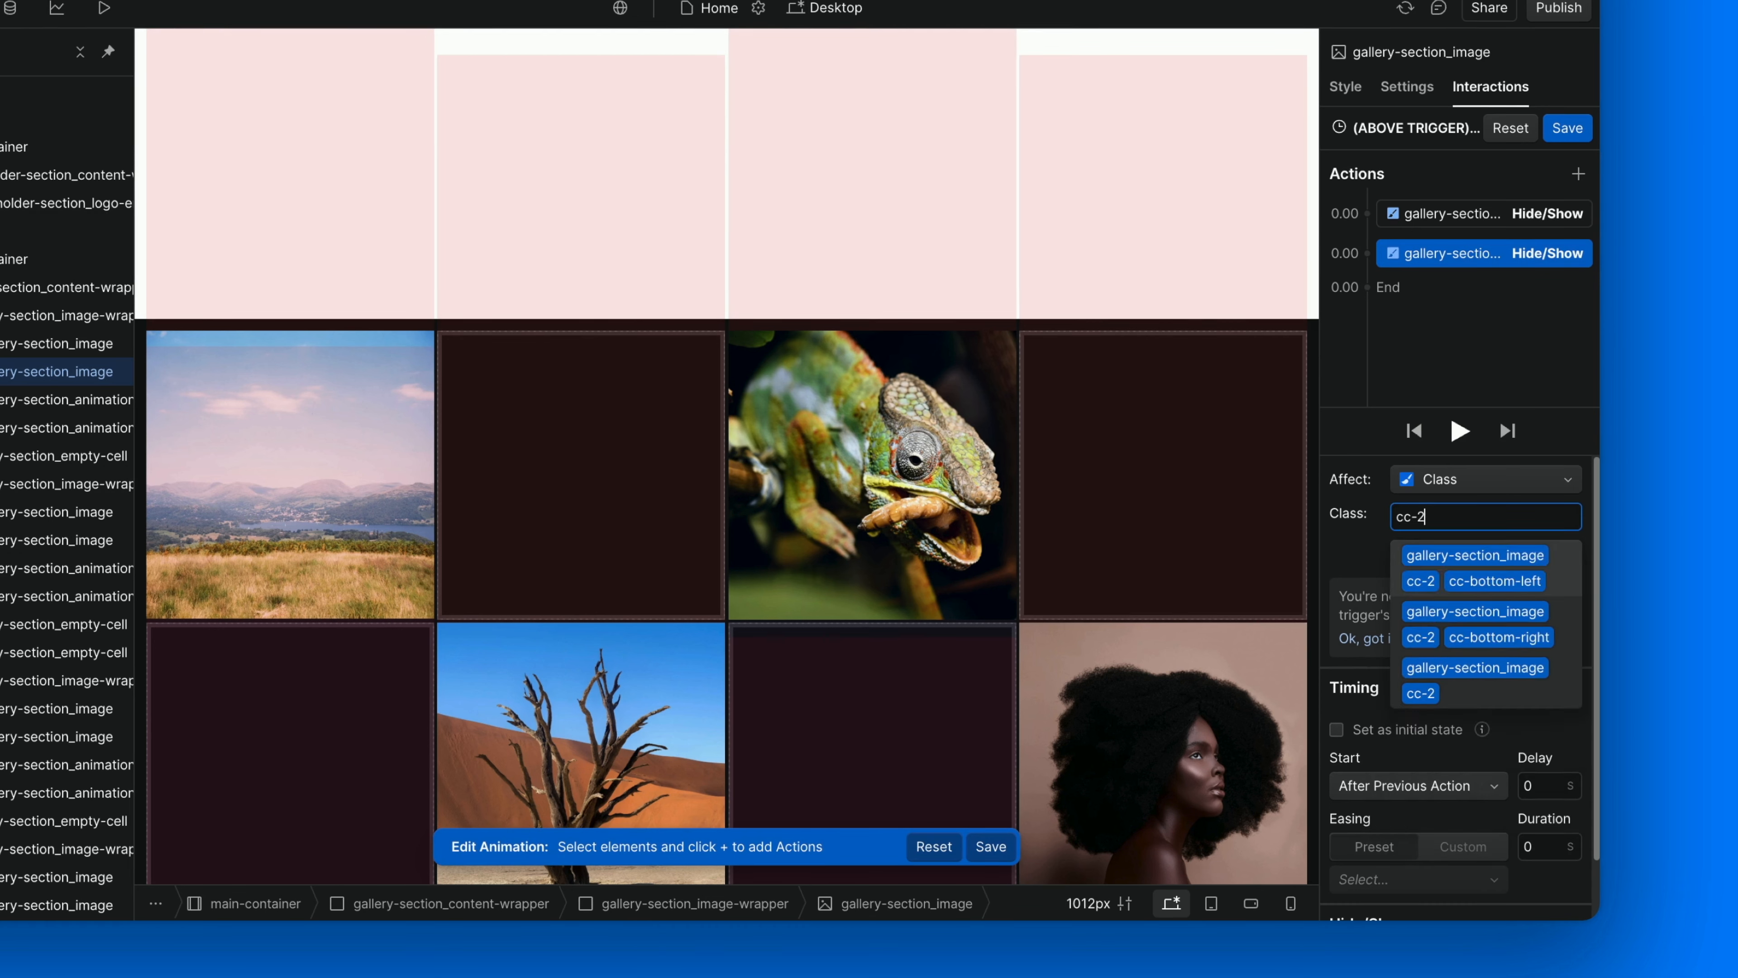
{"action": "left_click", "coordinate": [1492, 693]}
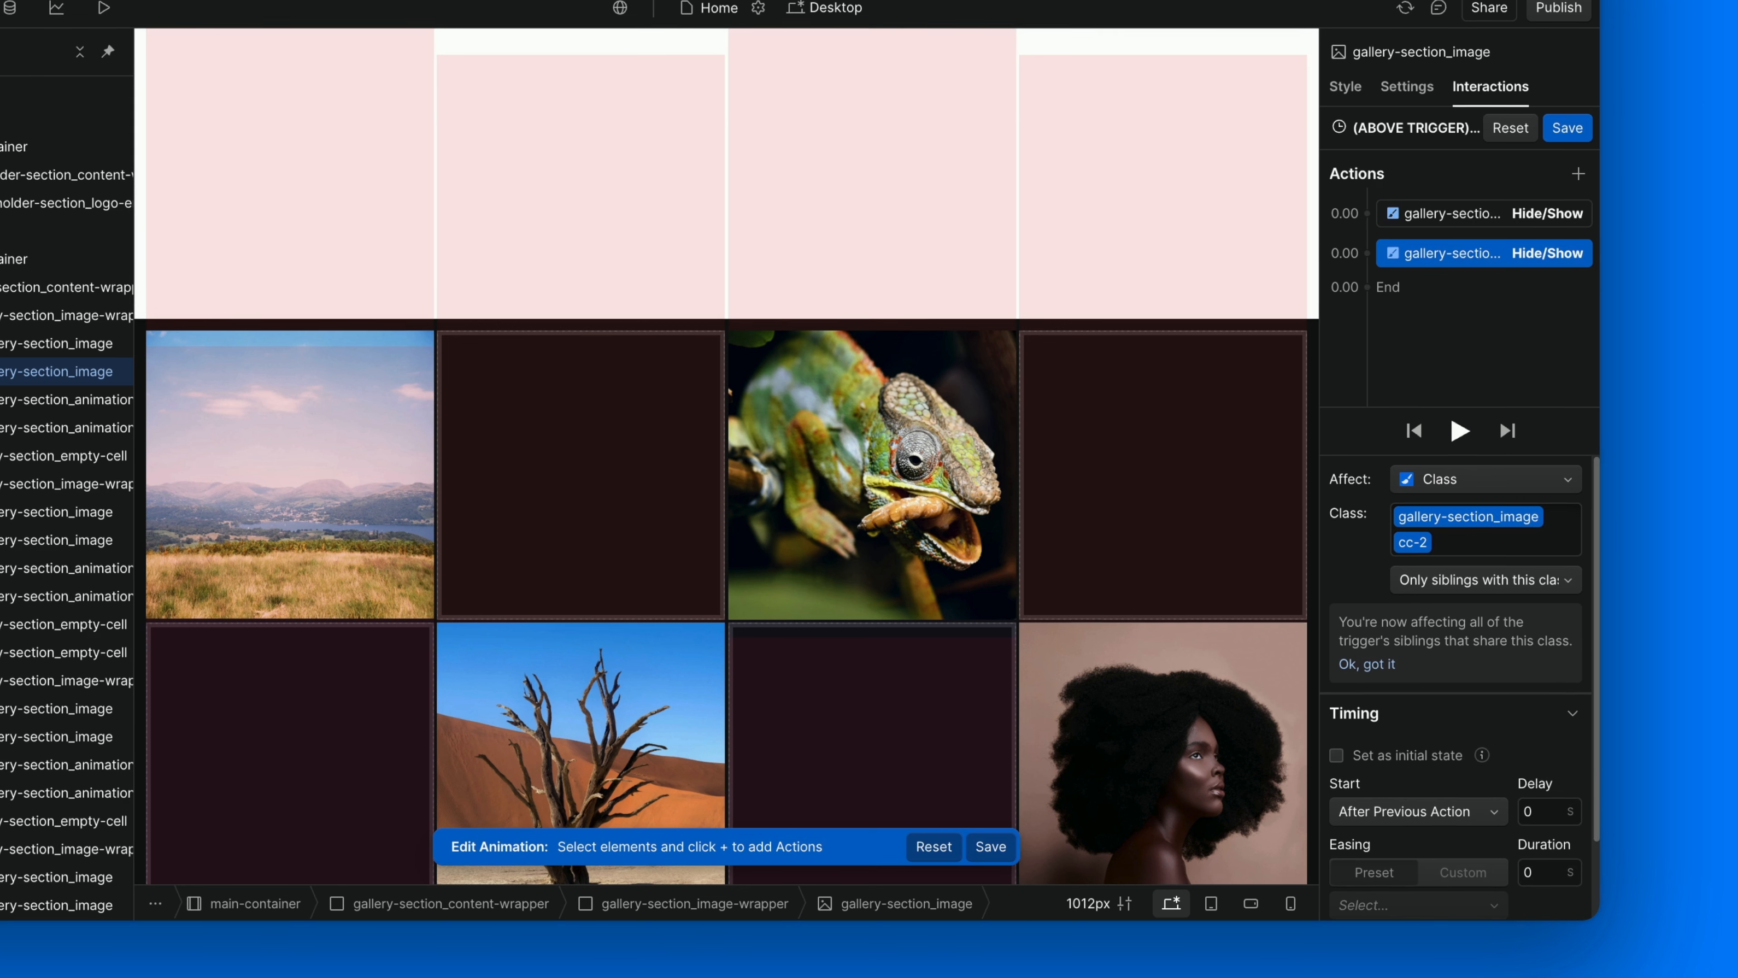
{"action": "left_click_drag", "start_coordinate": [1428, 262], "coordinate": [1426, 212]}
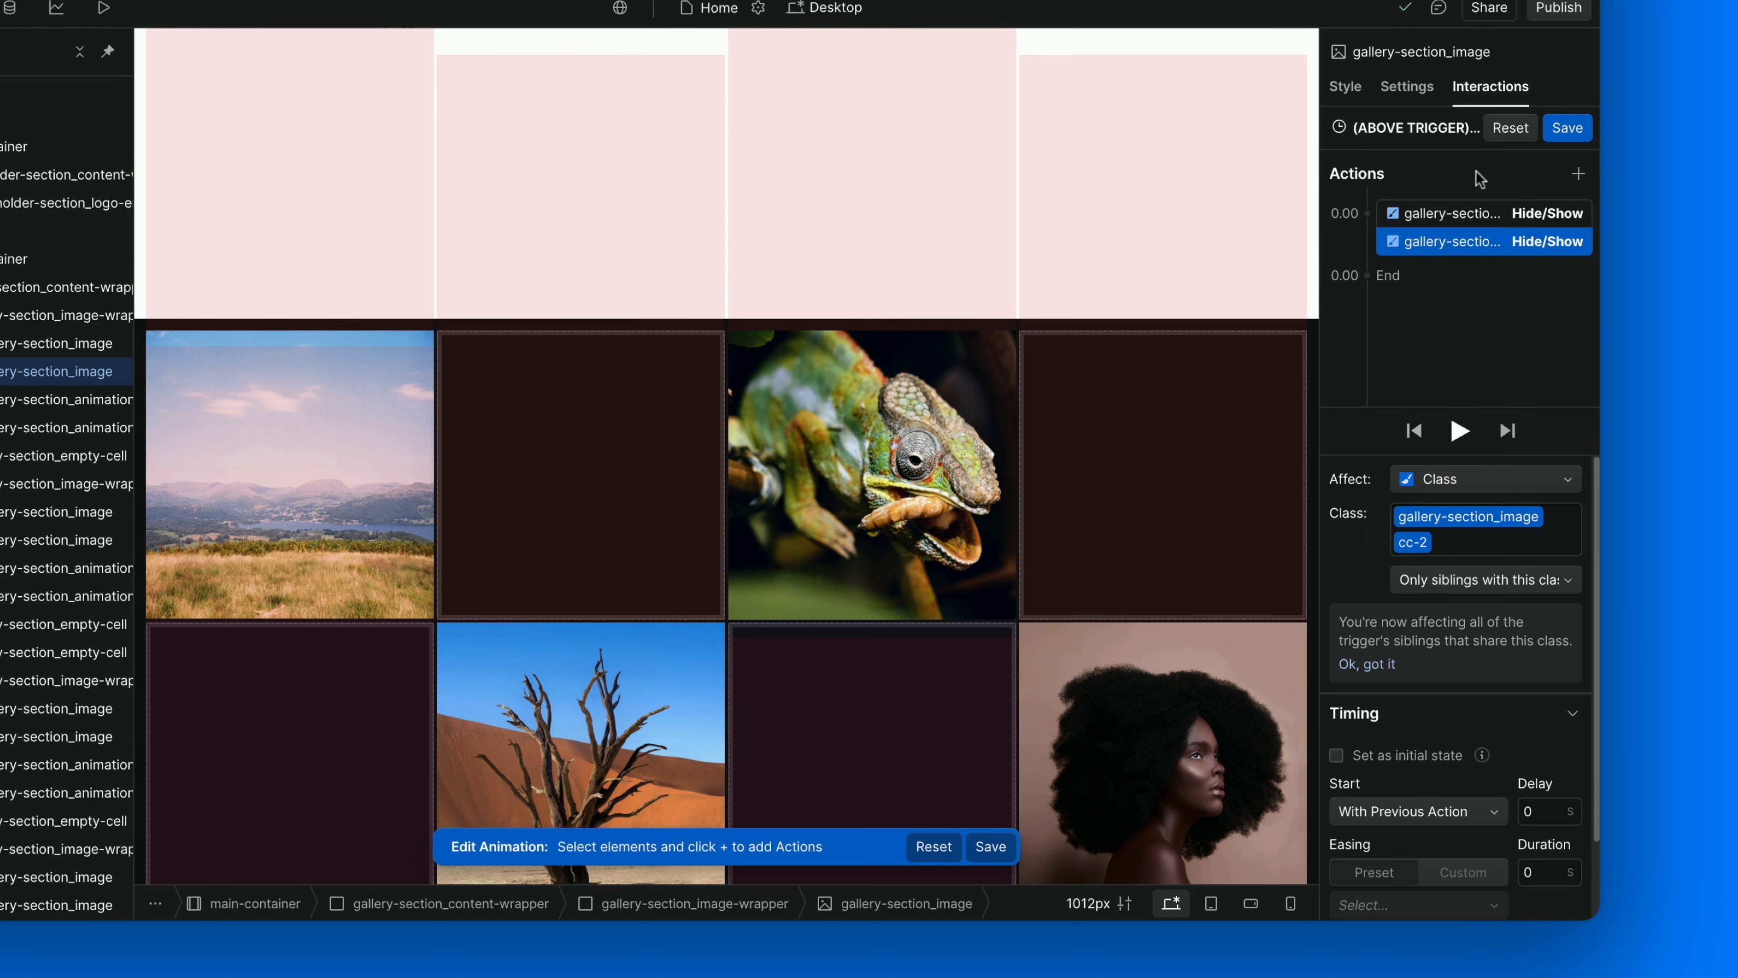
Save the (ABOVE TRIGGER) Scroll In View animation and apply the trigger to all elements with the same class.
{"action": "left_click", "coordinate": [1567, 127]}
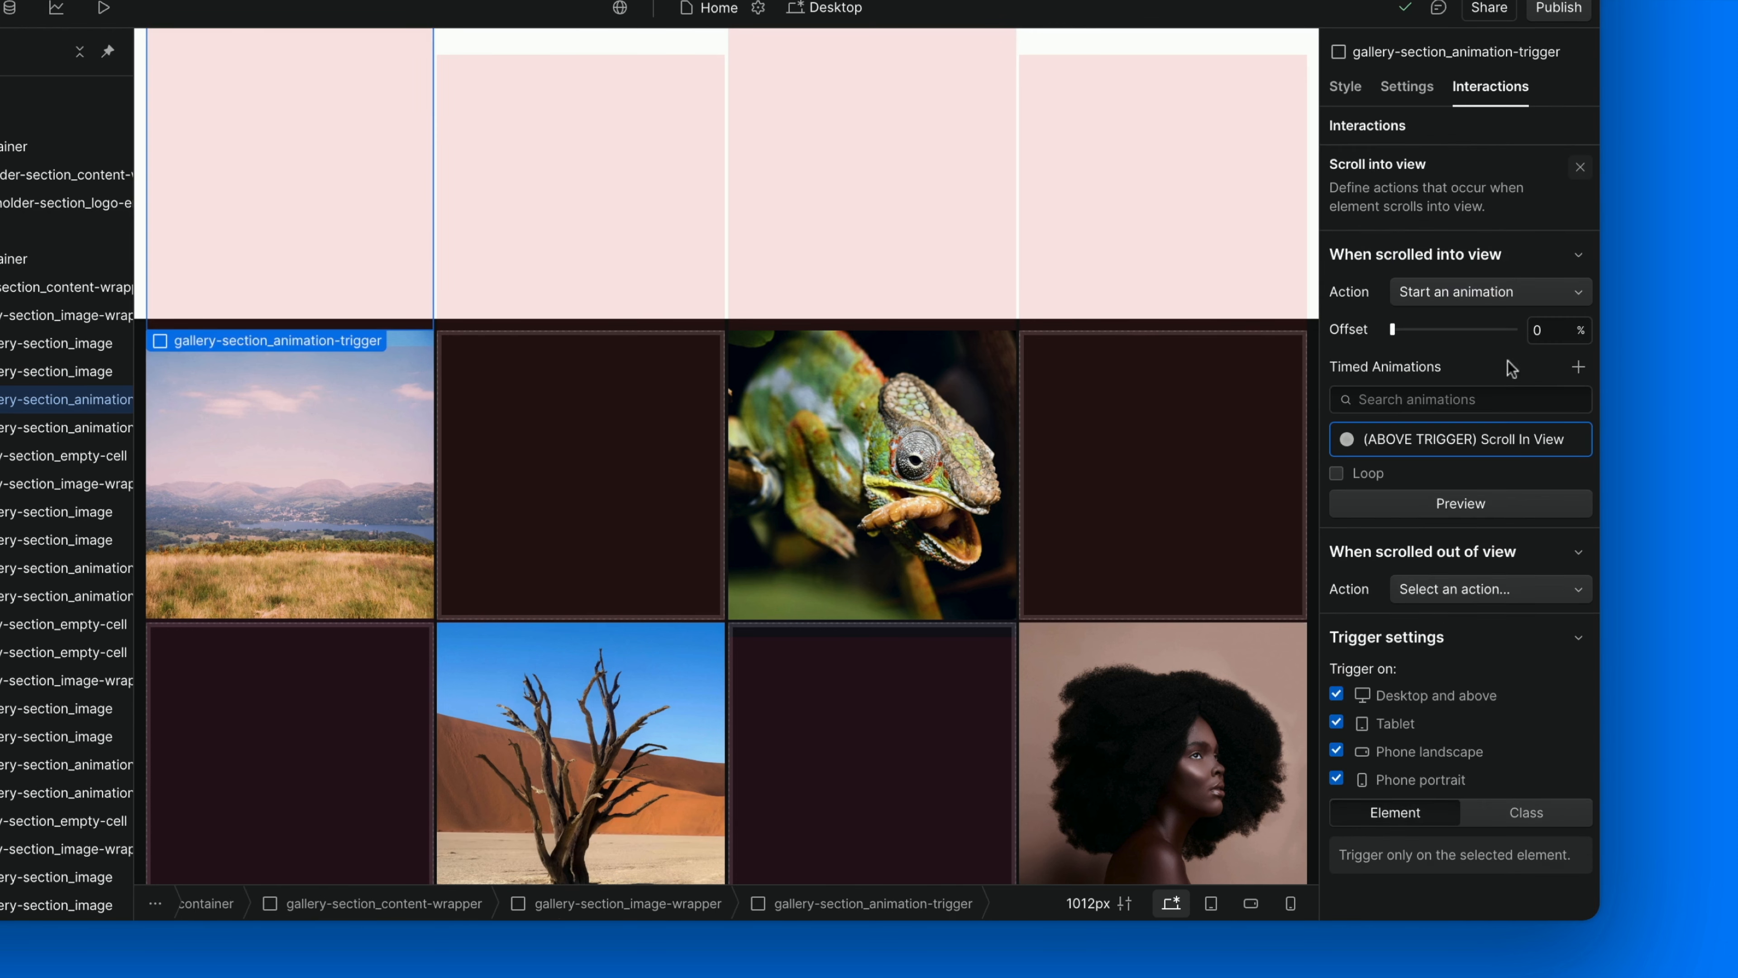
{"action": "left_click", "coordinate": [1523, 815]}
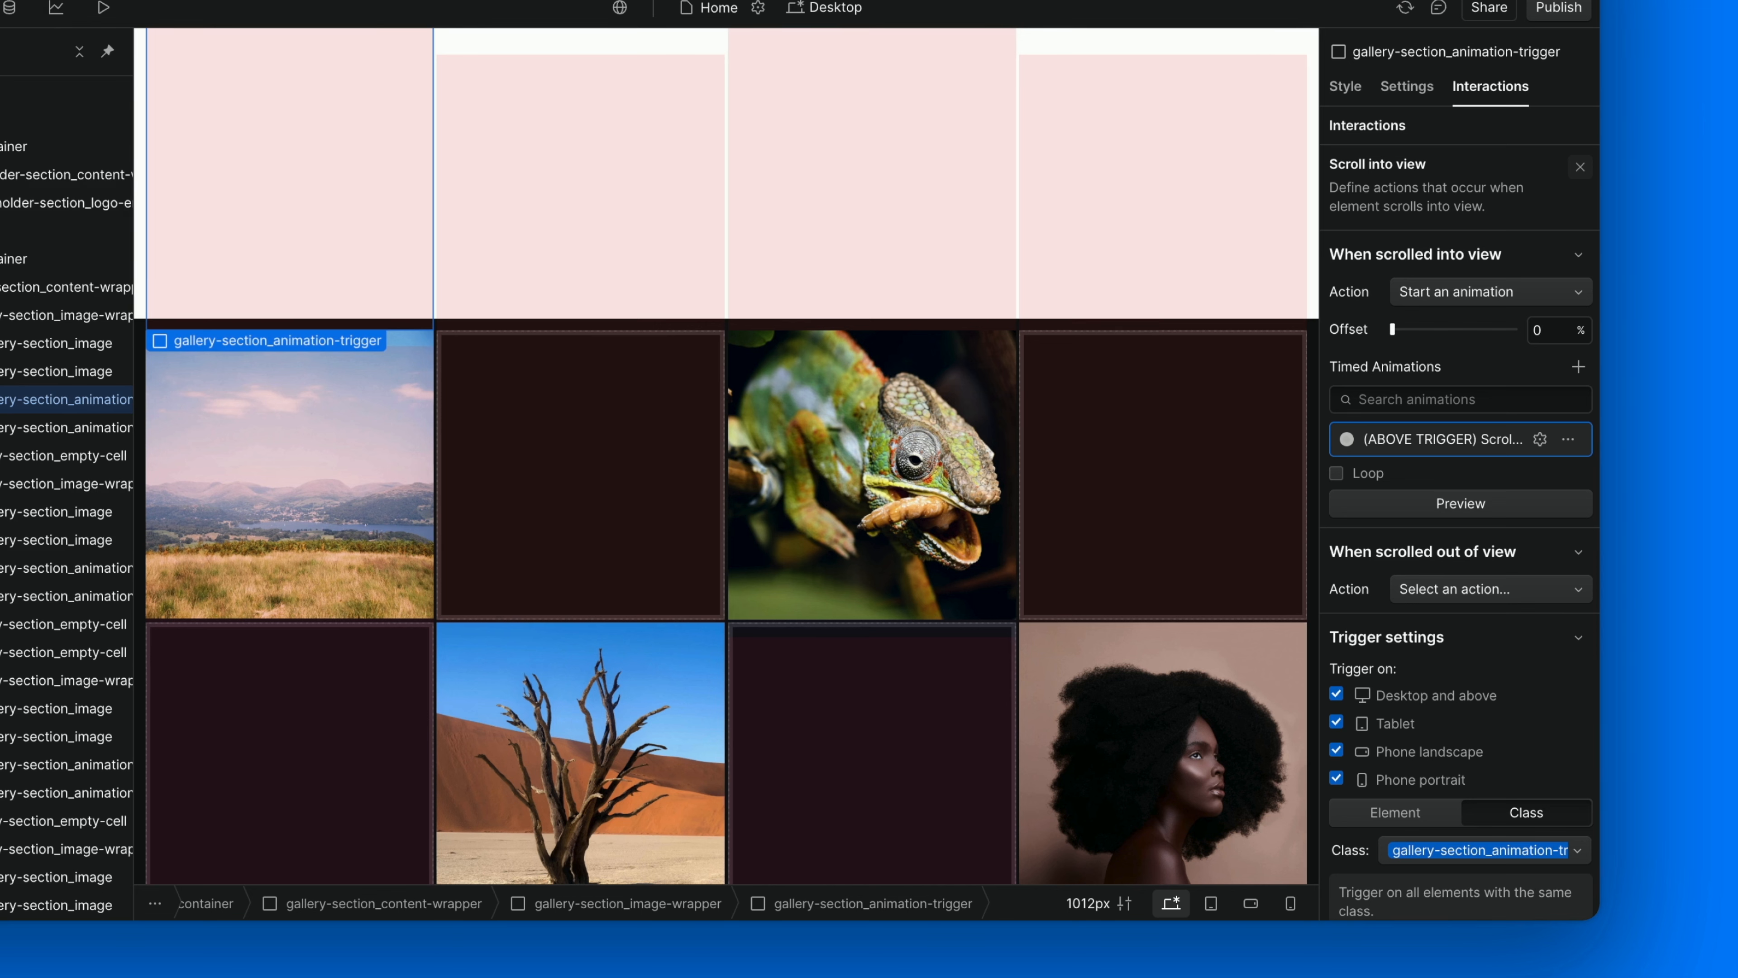
{"action": "scroll", "coordinate": [1471, 723], "scroll_direction": "down", "scroll_amount": 1}
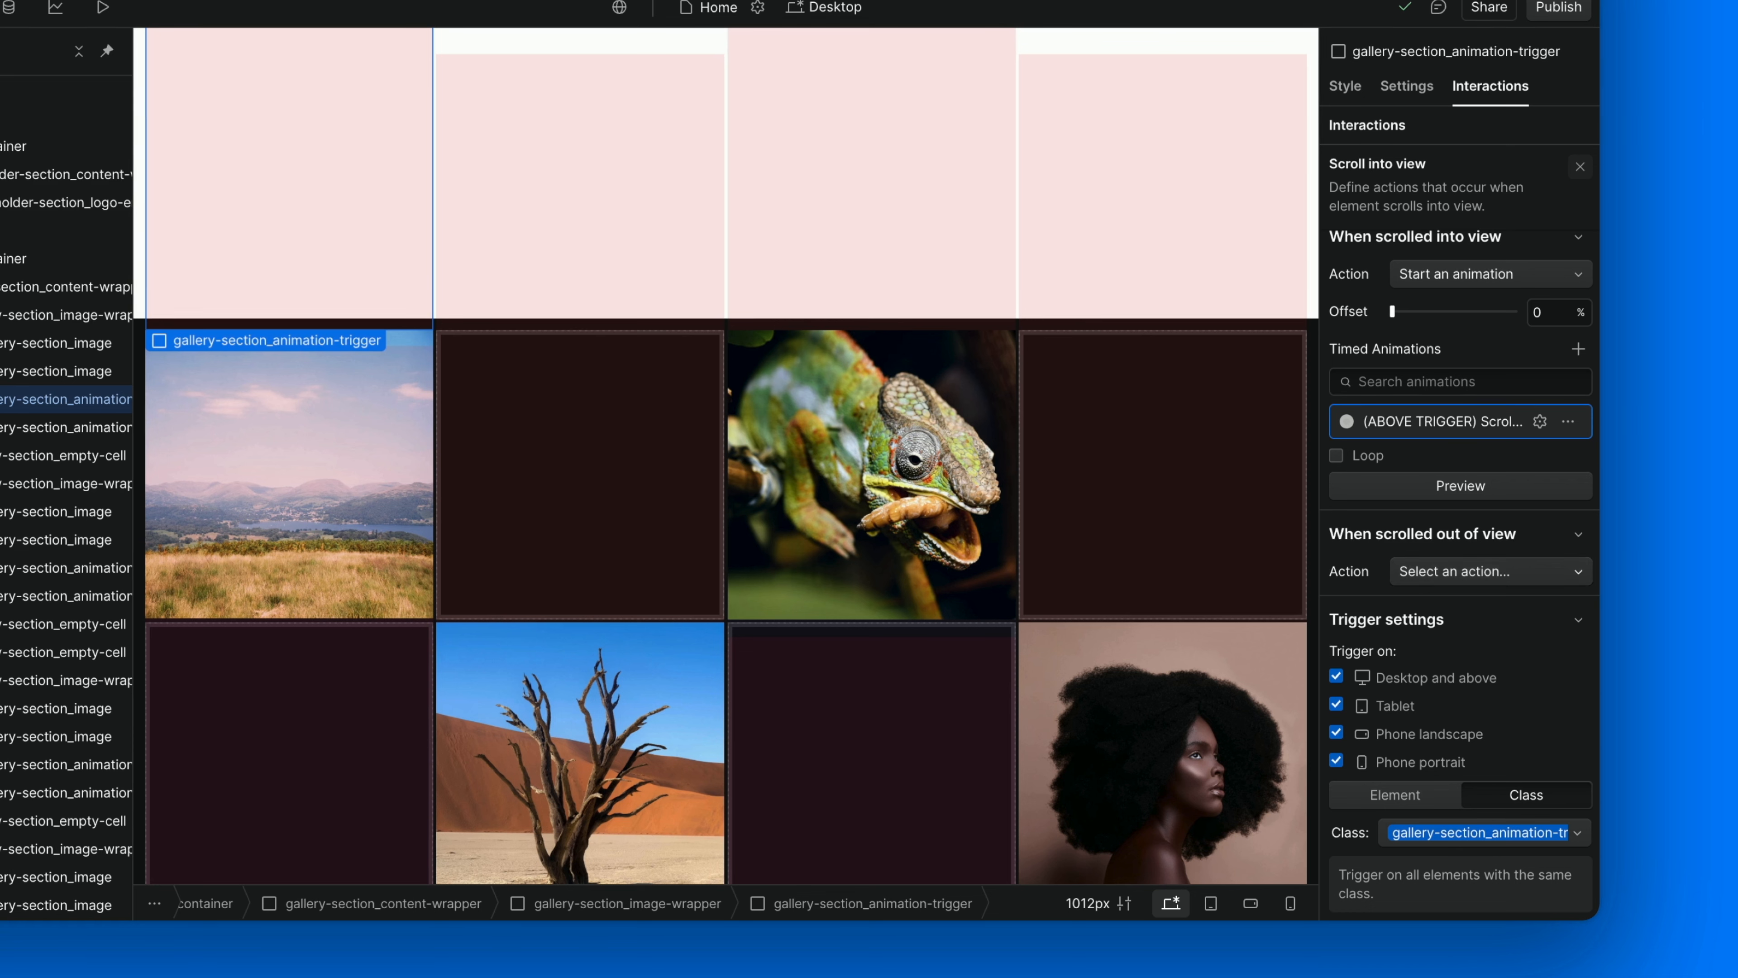
Set the scrolled-out-of-view action to start an animation, using a new empty timed animation named "(TRIGGER) Empty", and save it.
{"action": "left_click", "coordinate": [1472, 572]}
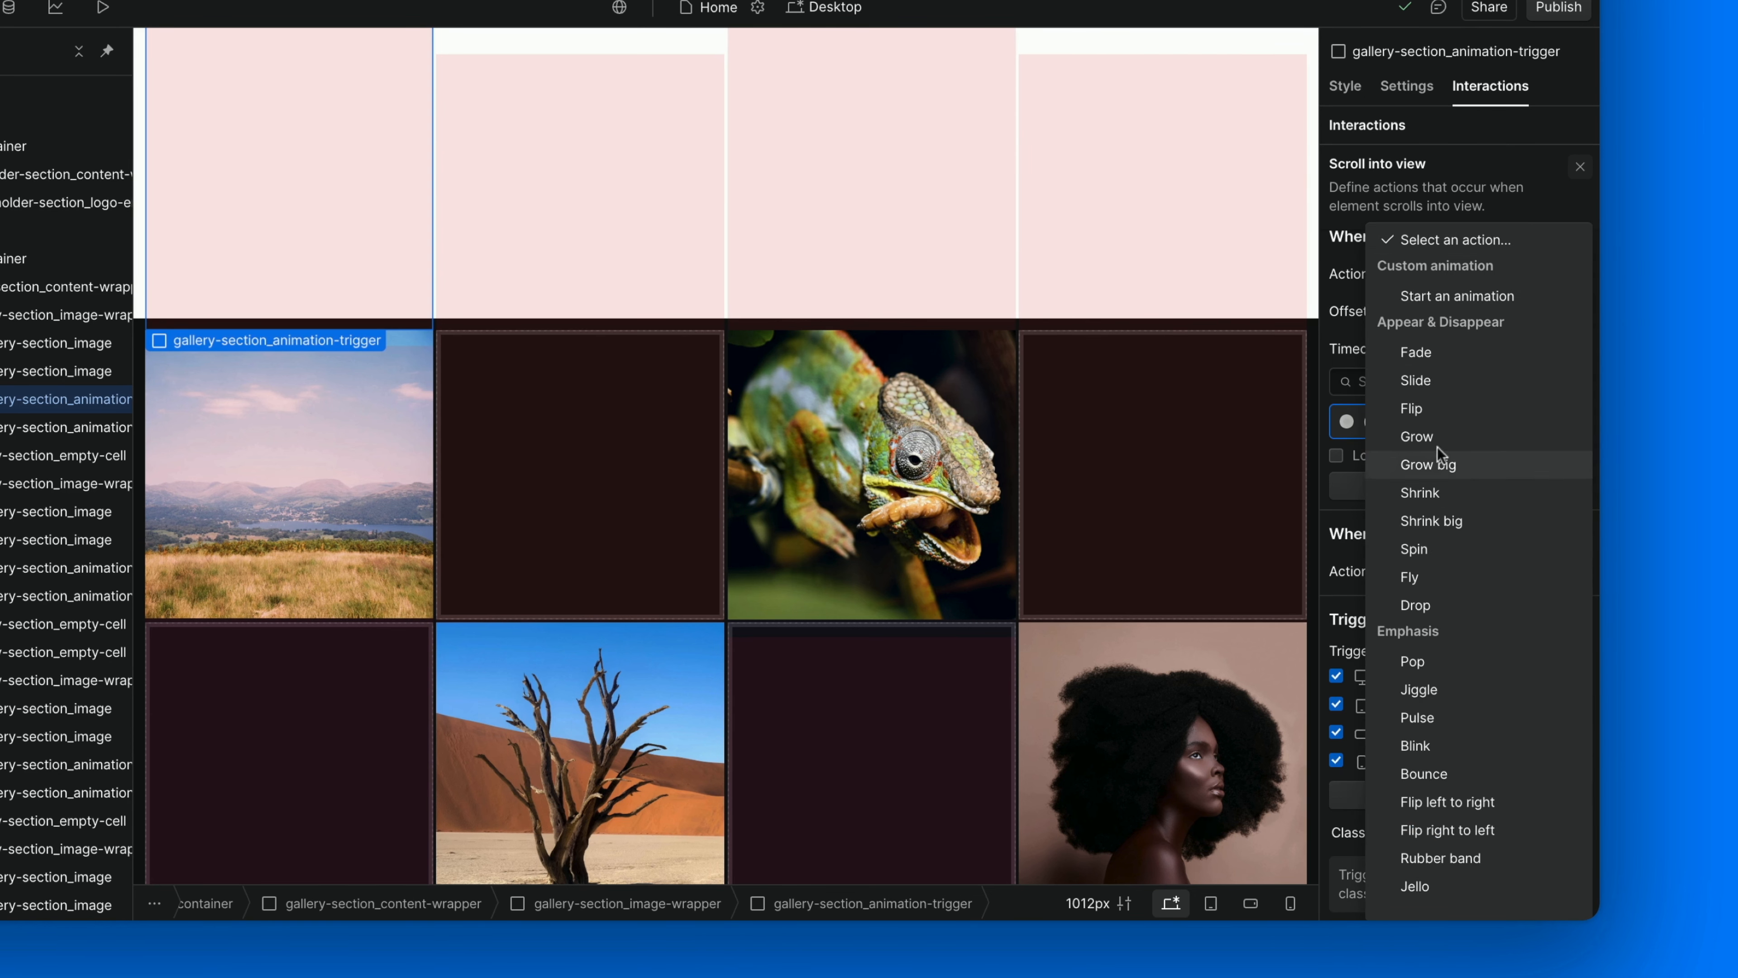
{"action": "left_click", "coordinate": [1454, 297]}
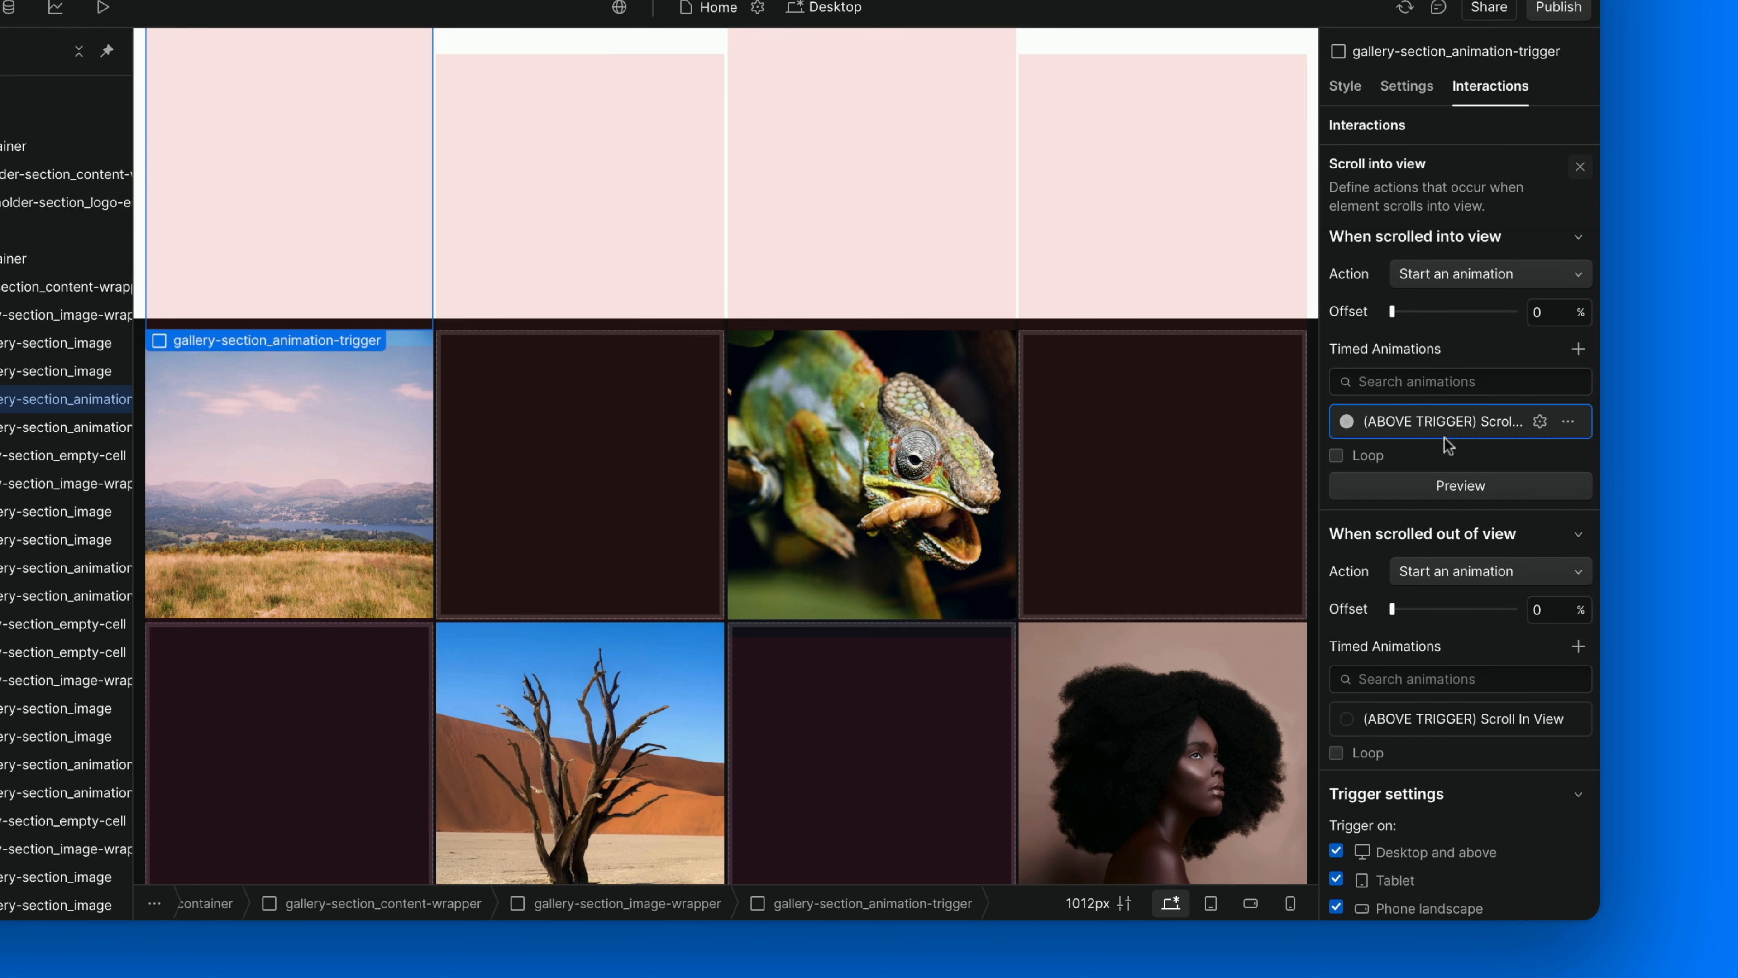
{"action": "left_click", "coordinate": [1577, 647]}
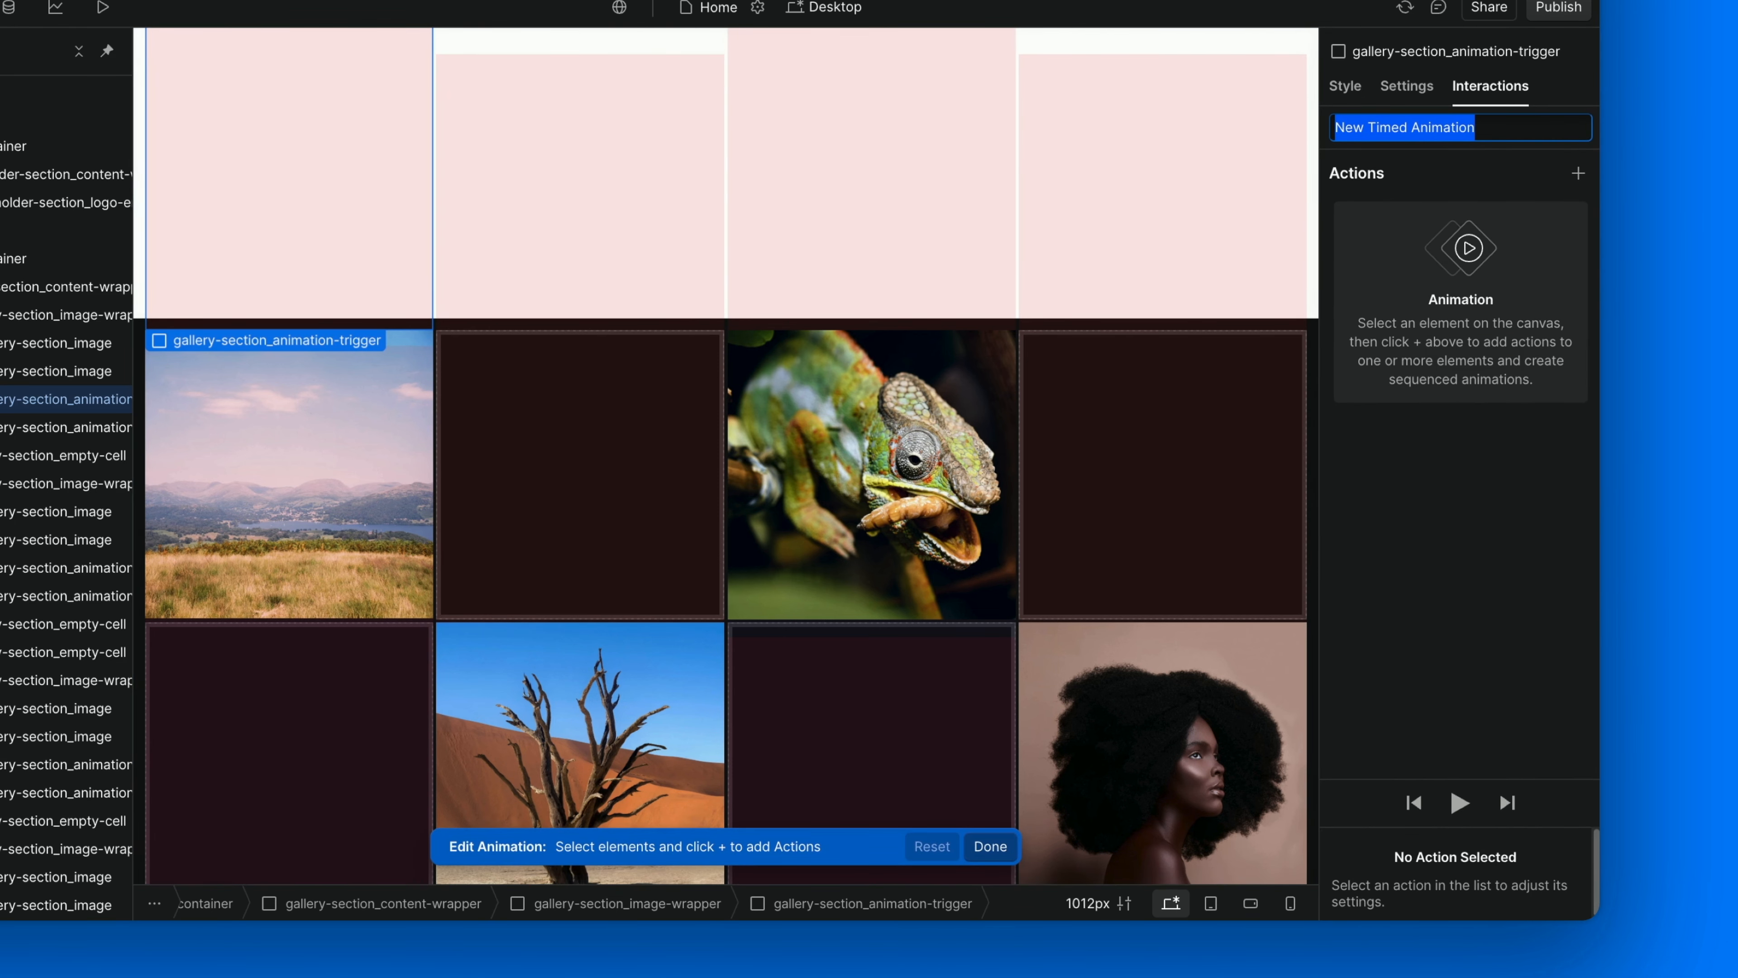
{"action": "type", "text": "(T"}
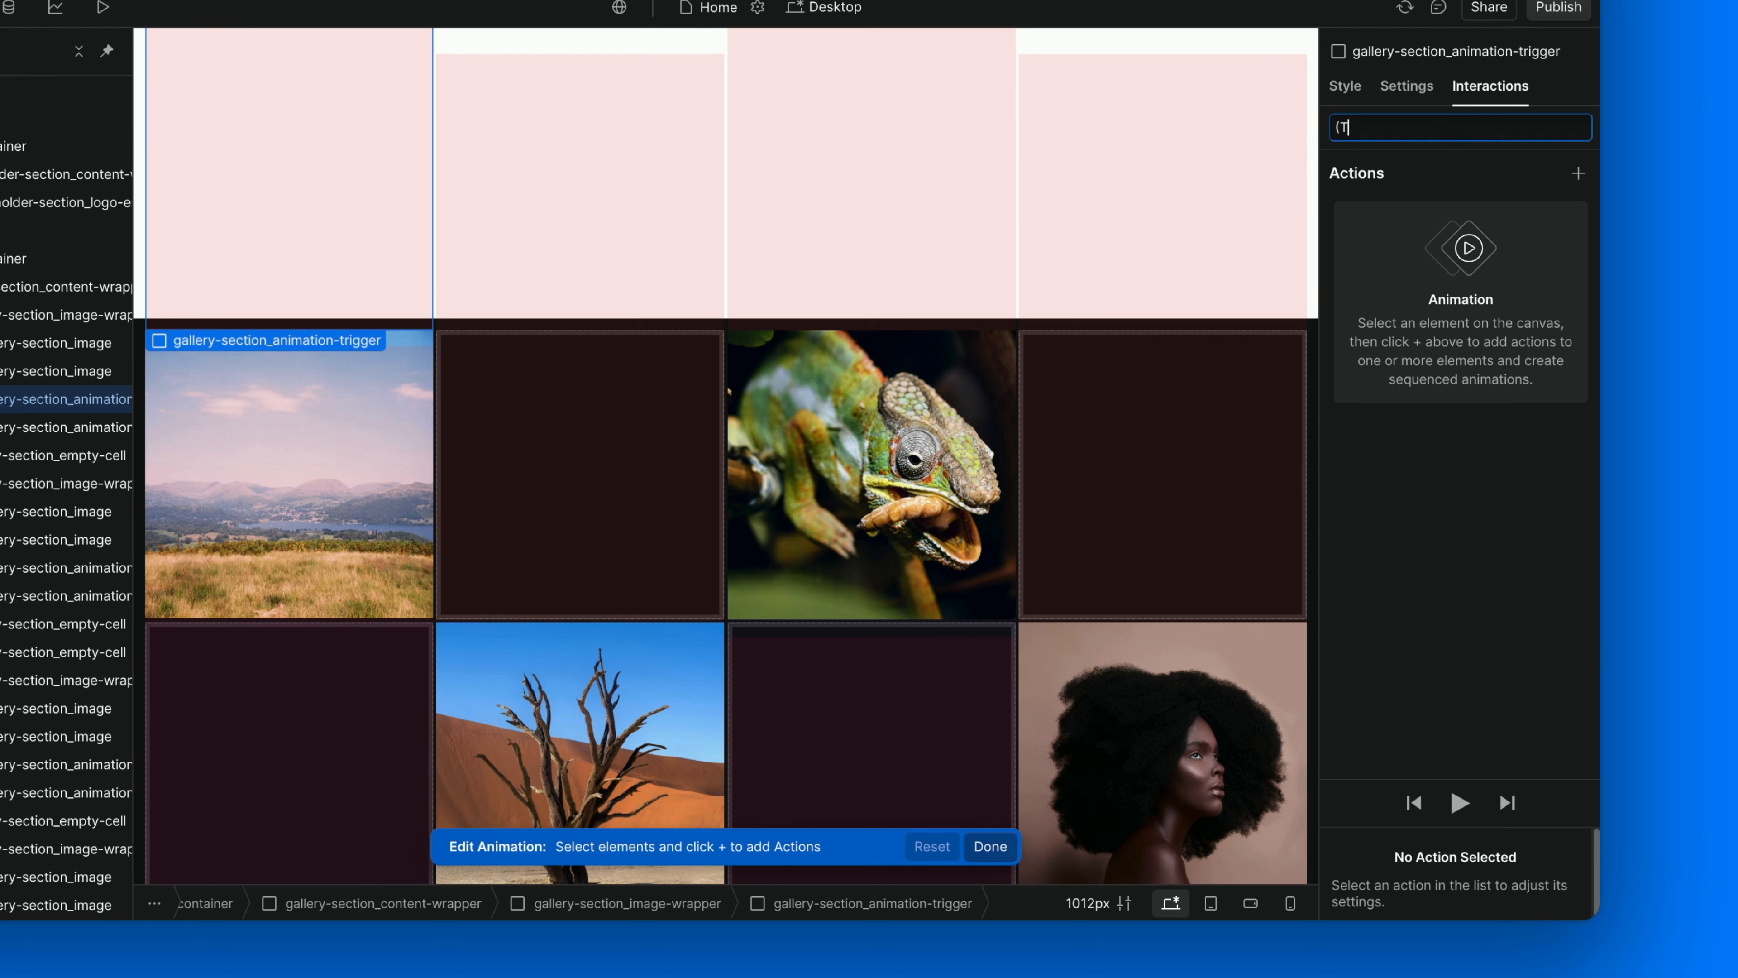
{"action": "type", "text": "RIGGER) Empty"}
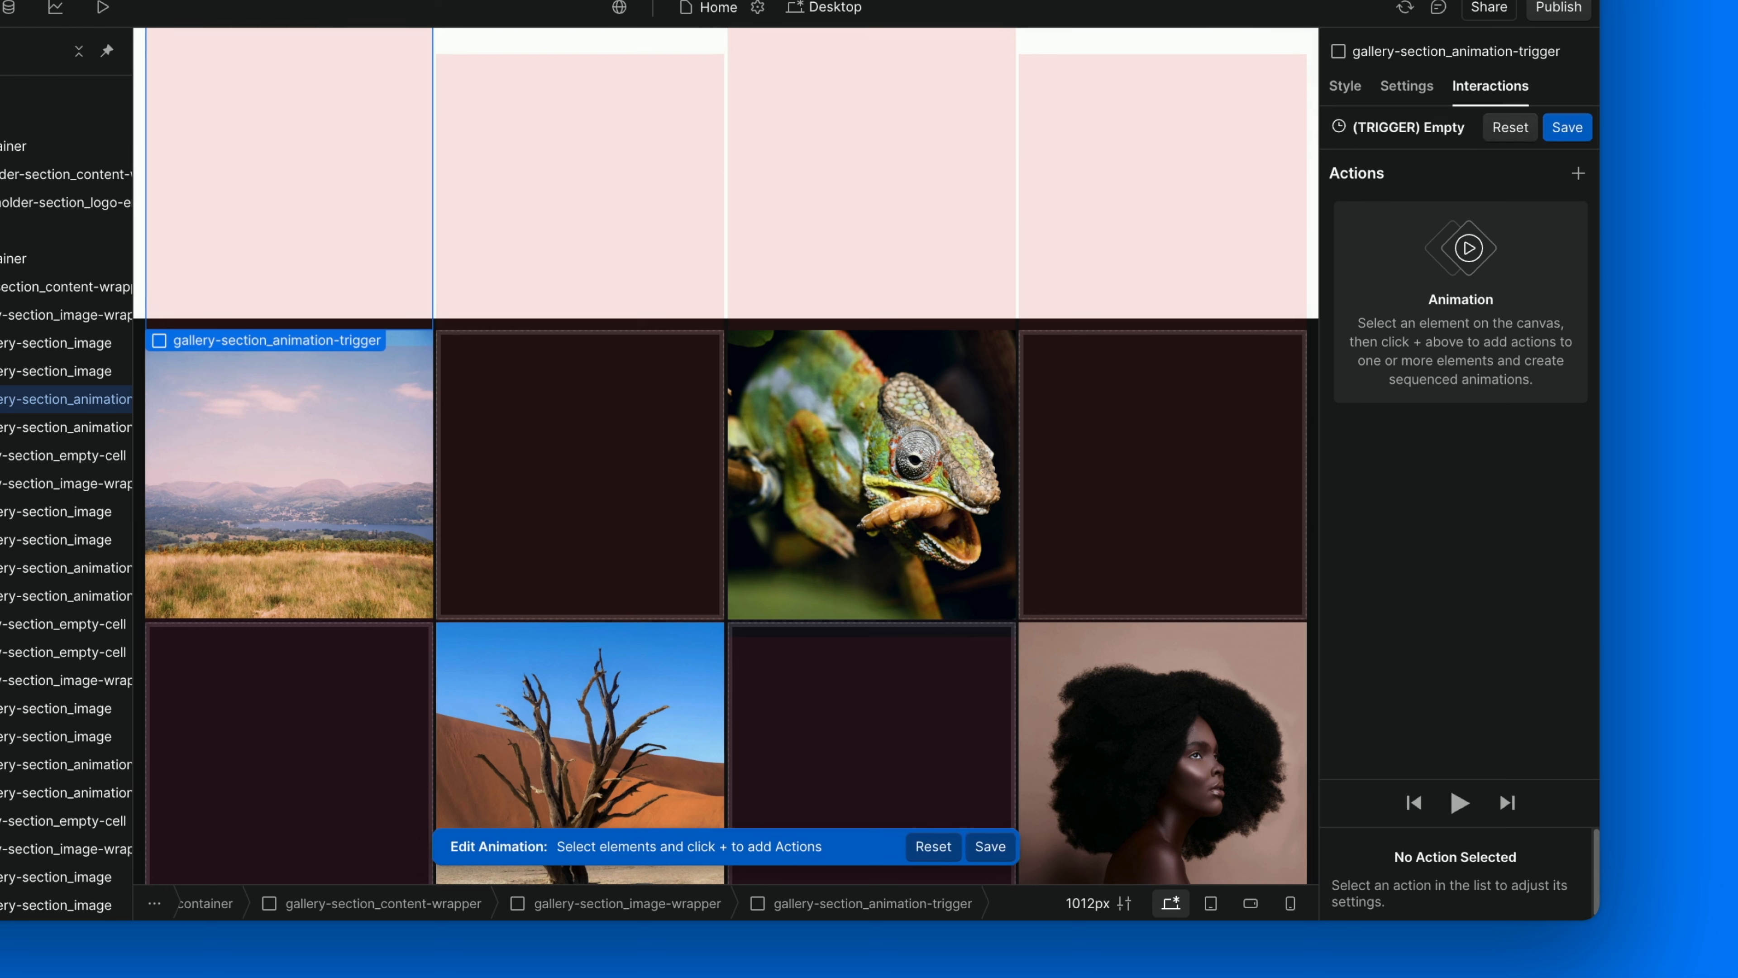
{"action": "left_click", "coordinate": [1567, 127]}
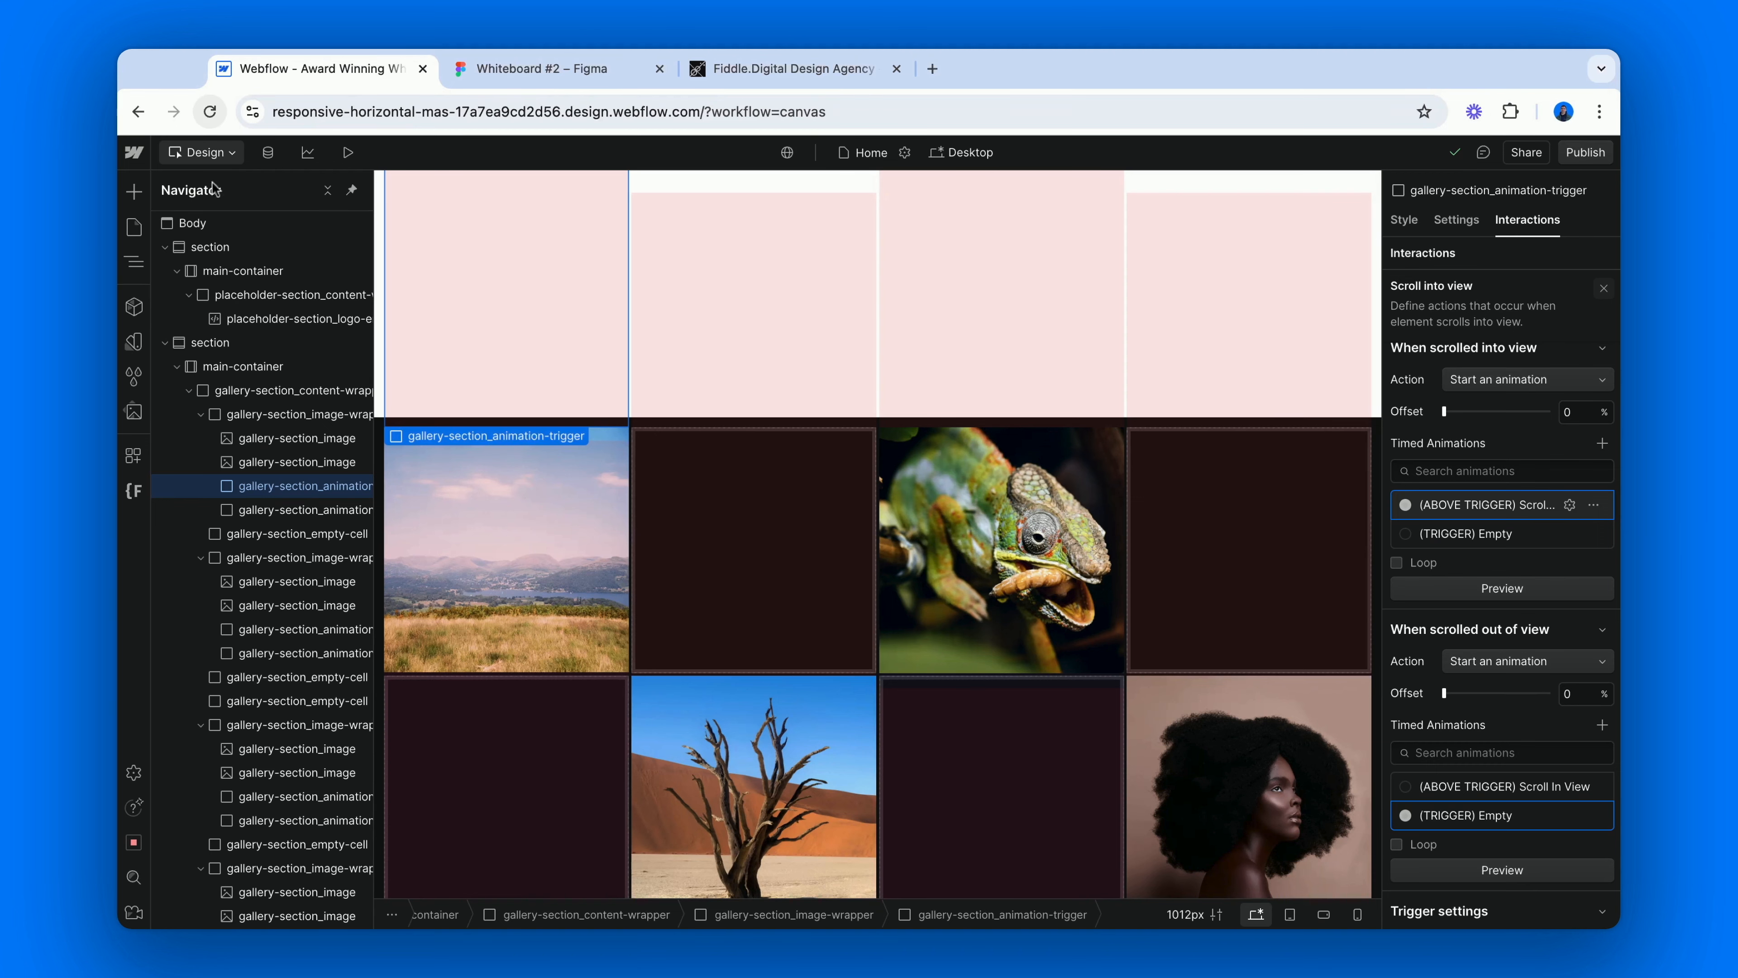
Add a Scroll into view trigger to the first cell's below trigger element, with Start an animation as its scrolled-into-view action.
{"action": "left_click", "coordinate": [306, 510]}
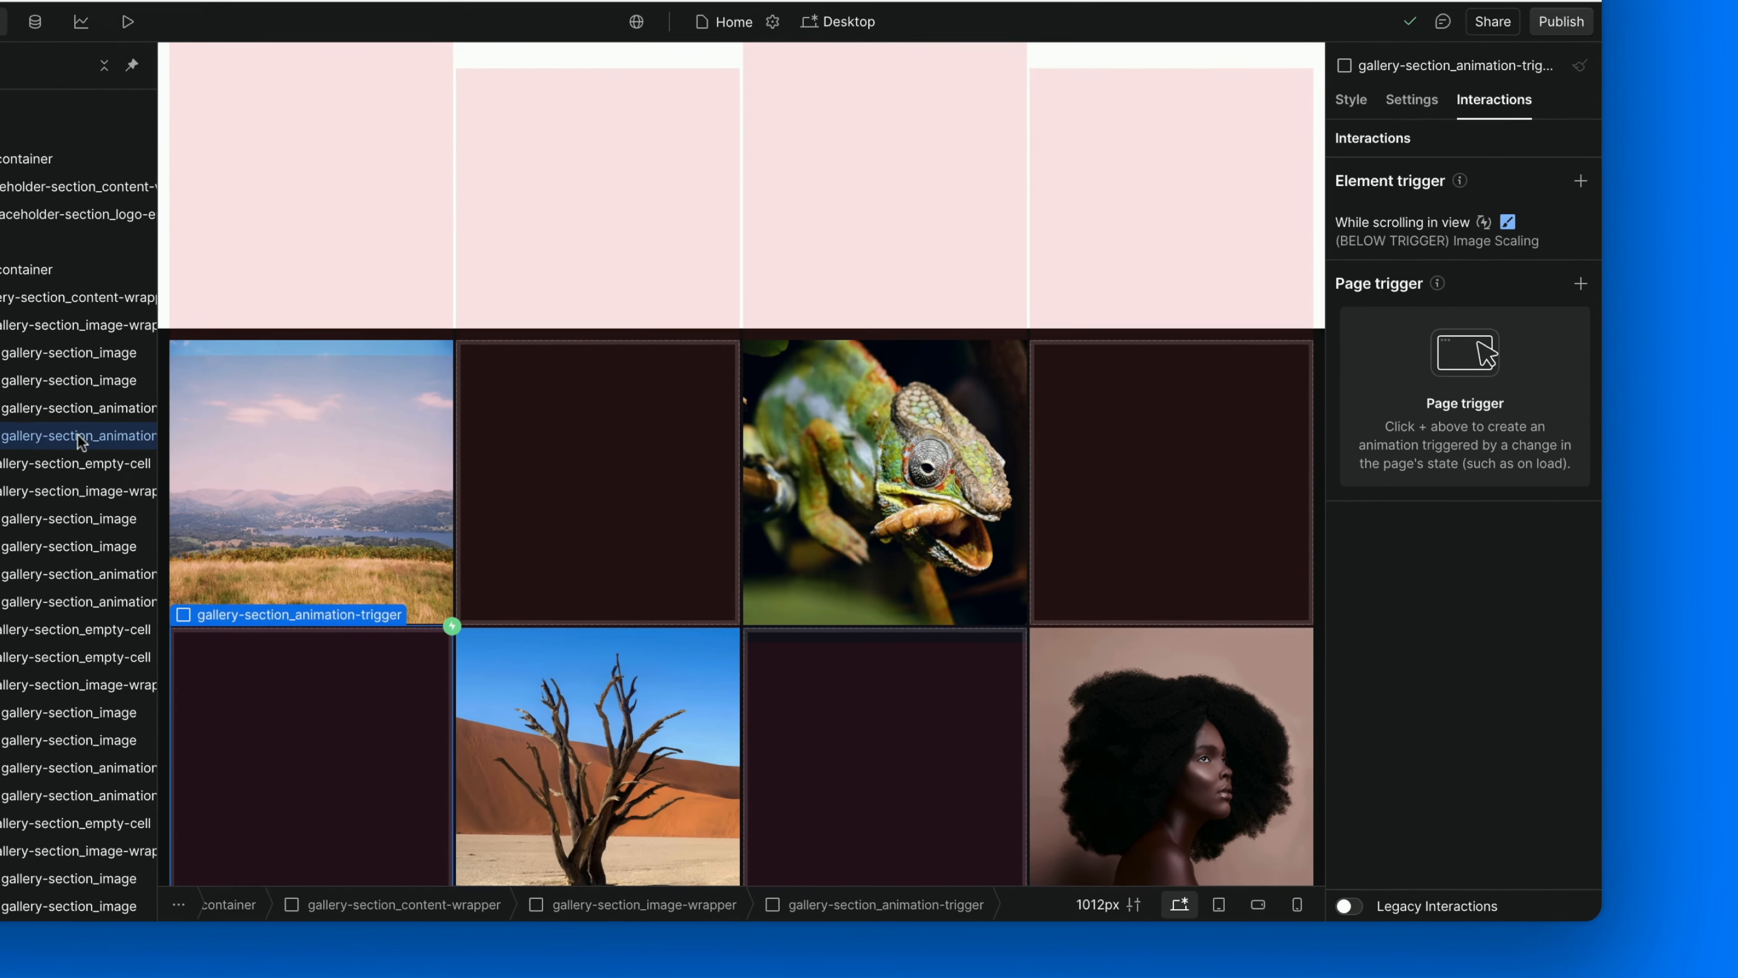
{"action": "left_click", "coordinate": [1577, 165]}
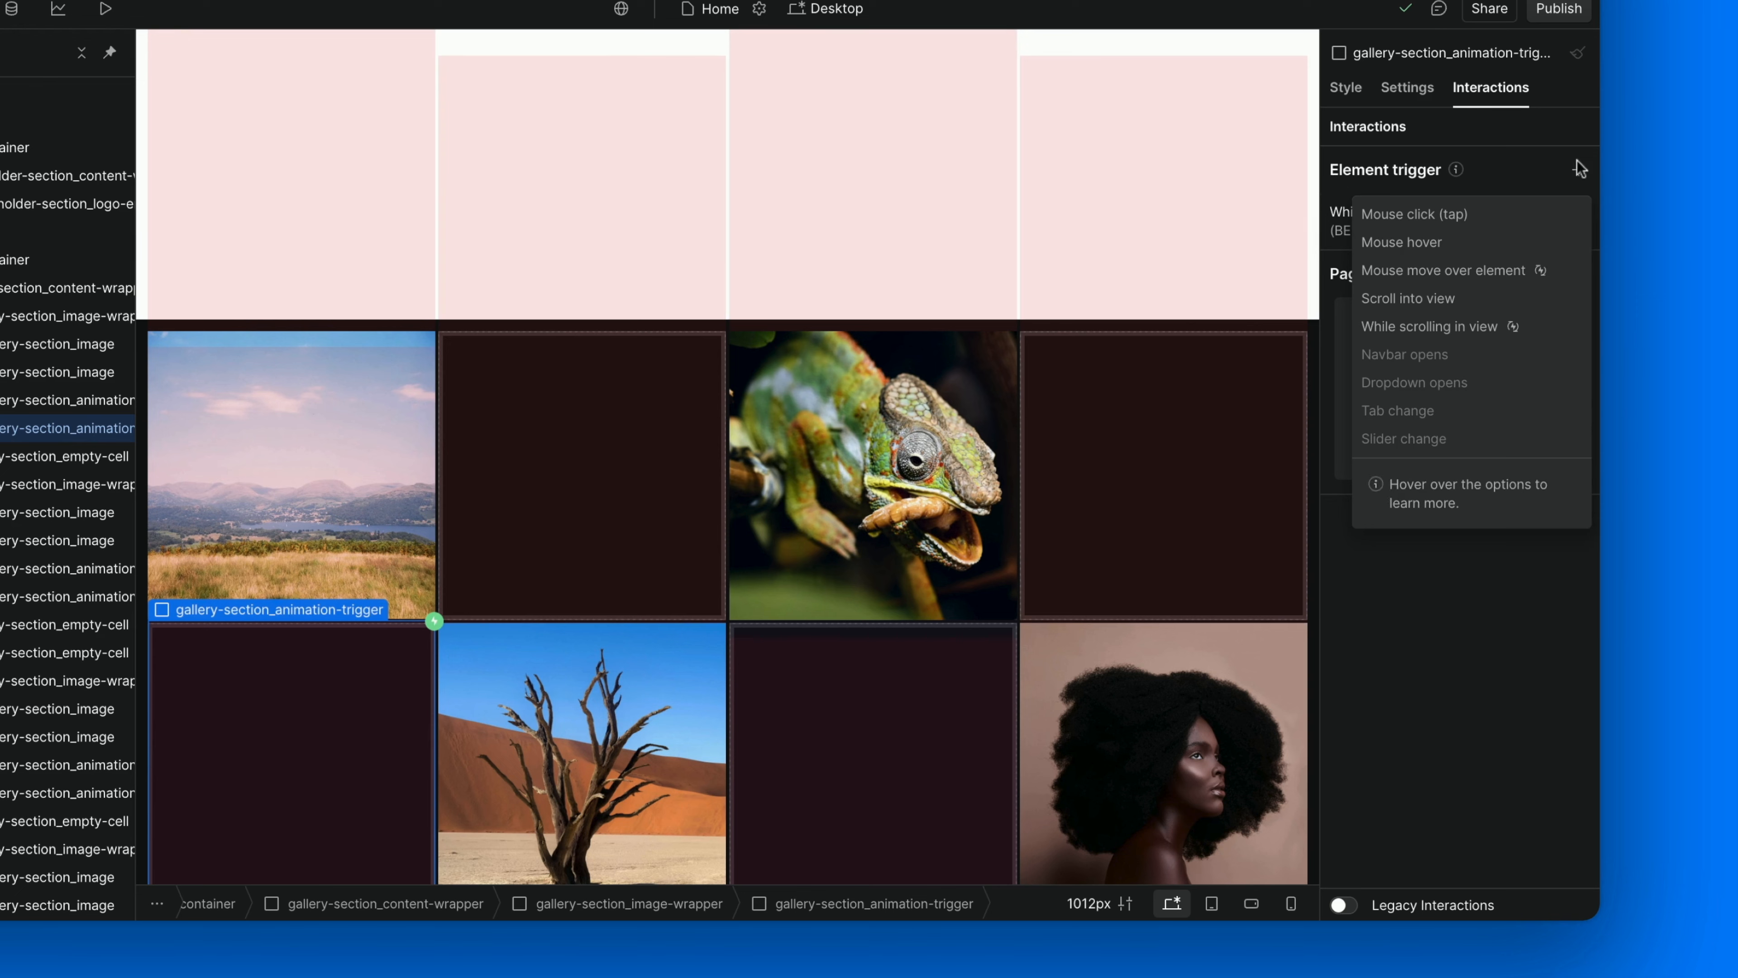
{"action": "left_click", "coordinate": [1432, 293]}
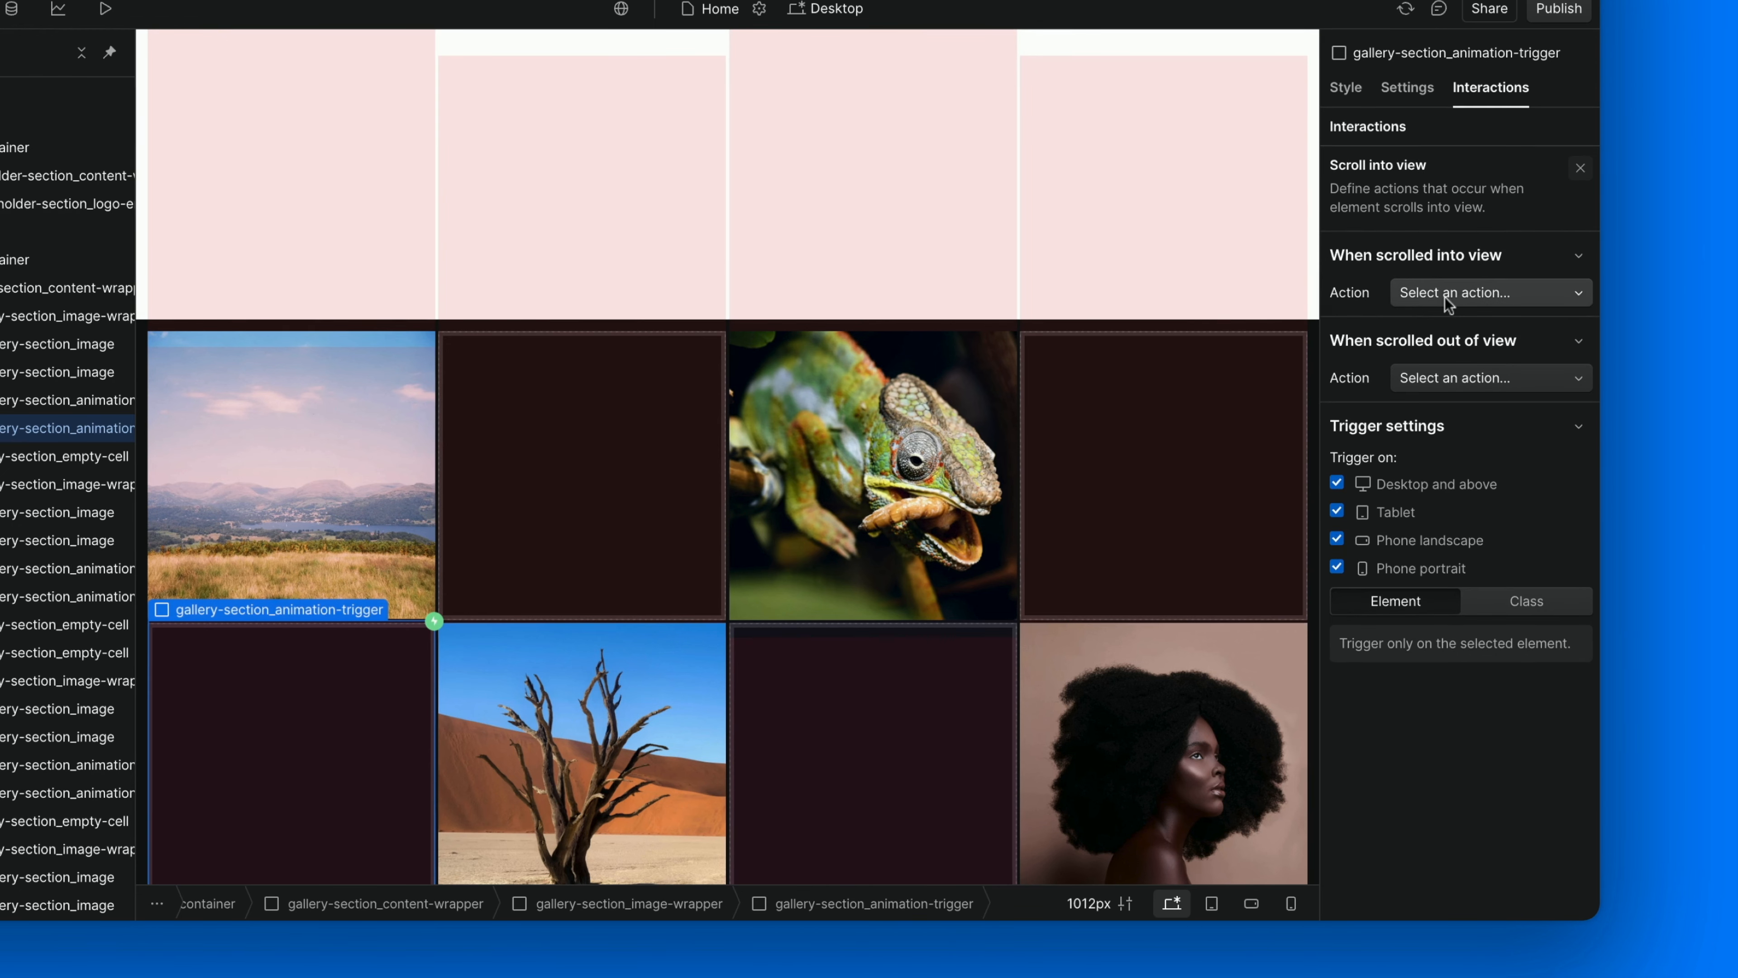
{"action": "left_click", "coordinate": [1445, 298]}
{"action": "left_click", "coordinate": [1446, 298]}
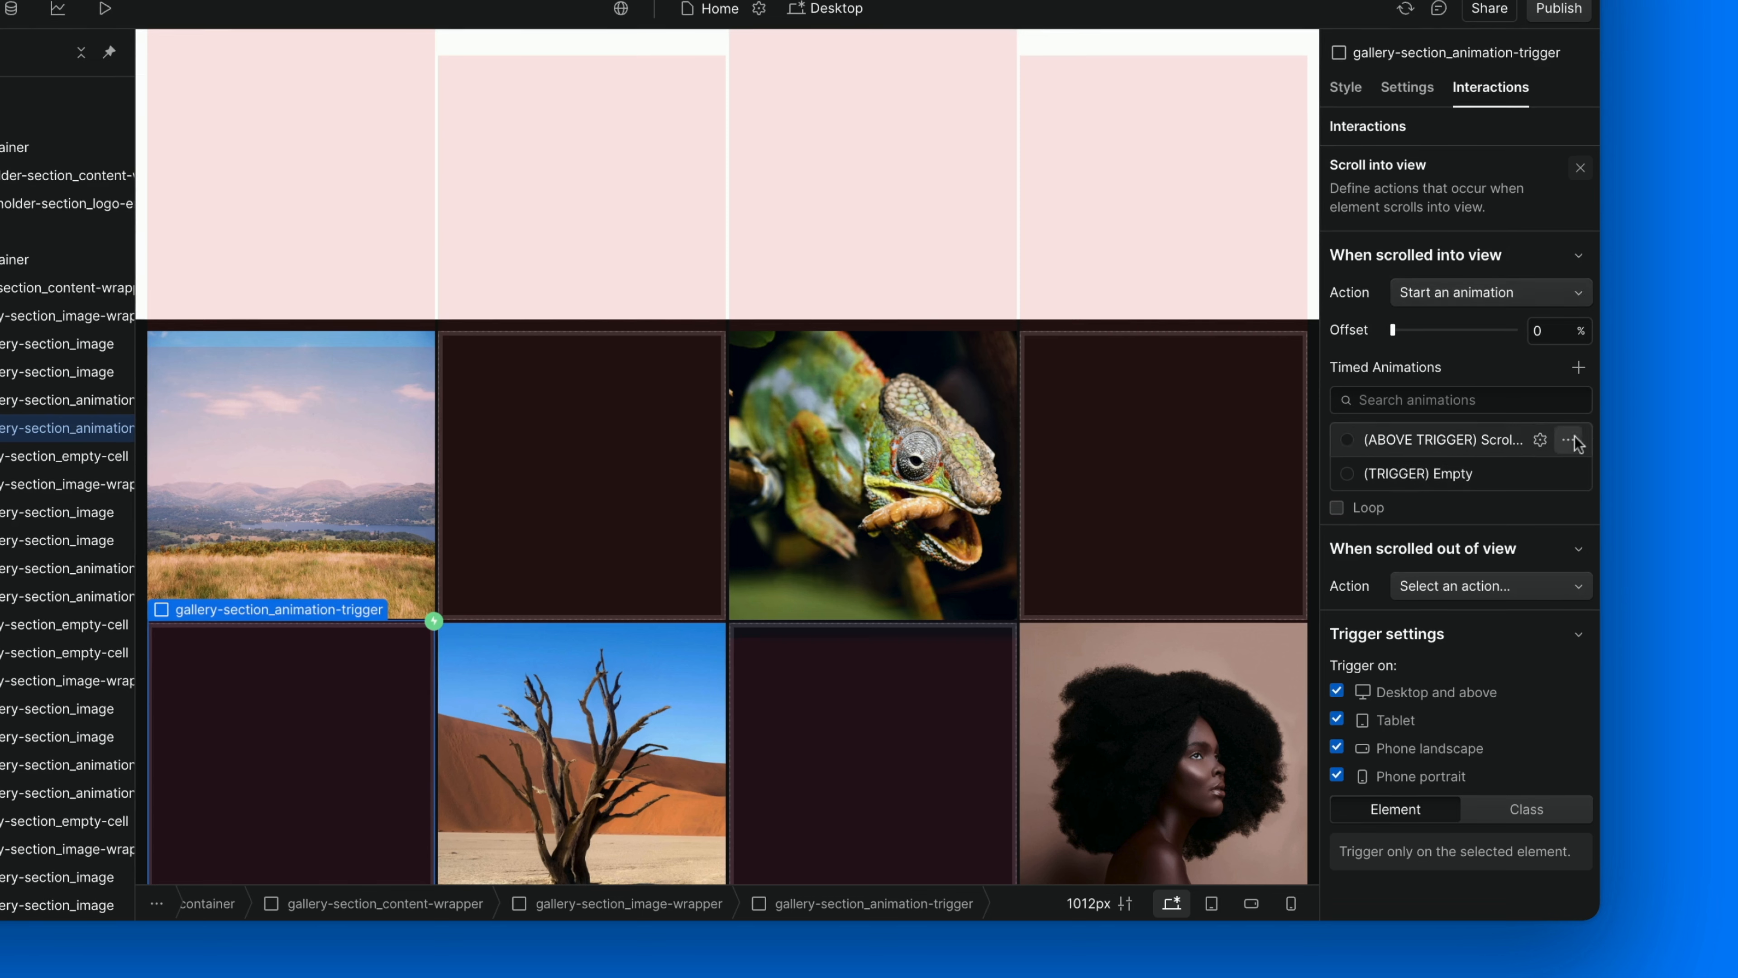
Duplicate the (ABOVE TRIGGER) Scroll In View animation and rename the copy "(BELOW TRIGGER) Scroll In View".
{"action": "left_click", "coordinate": [1568, 439]}
{"action": "left_click", "coordinate": [1521, 537]}
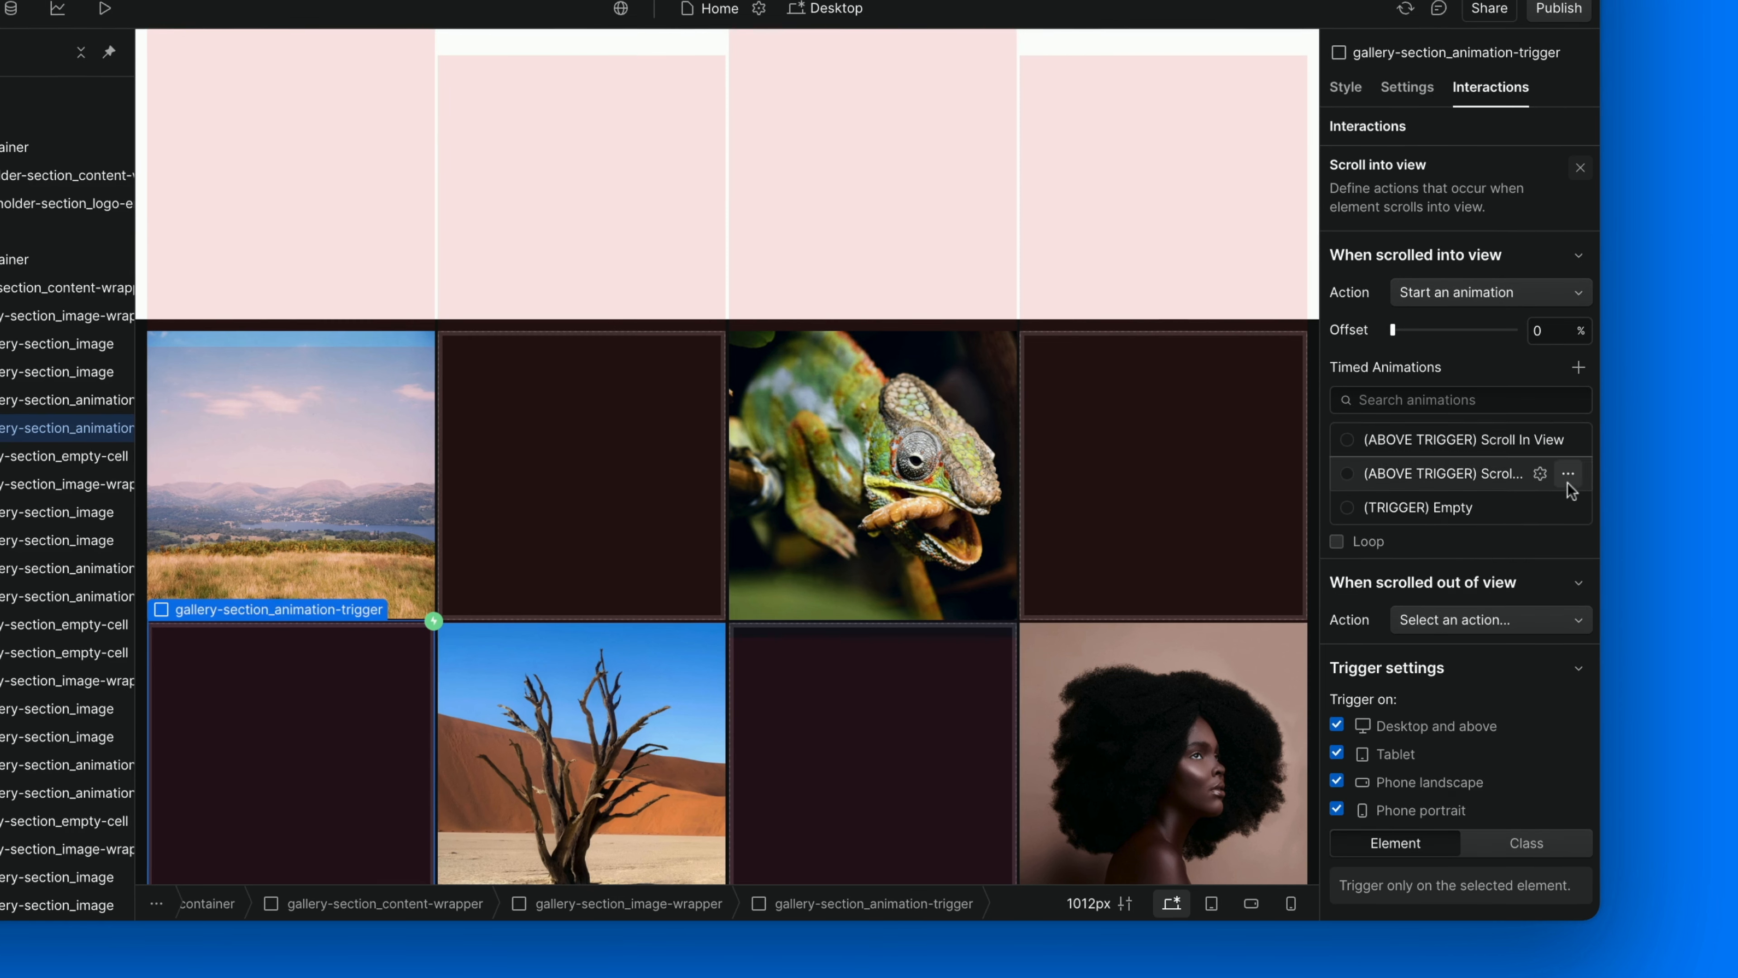
{"action": "left_click", "coordinate": [1568, 473]}
{"action": "left_click", "coordinate": [1528, 541]}
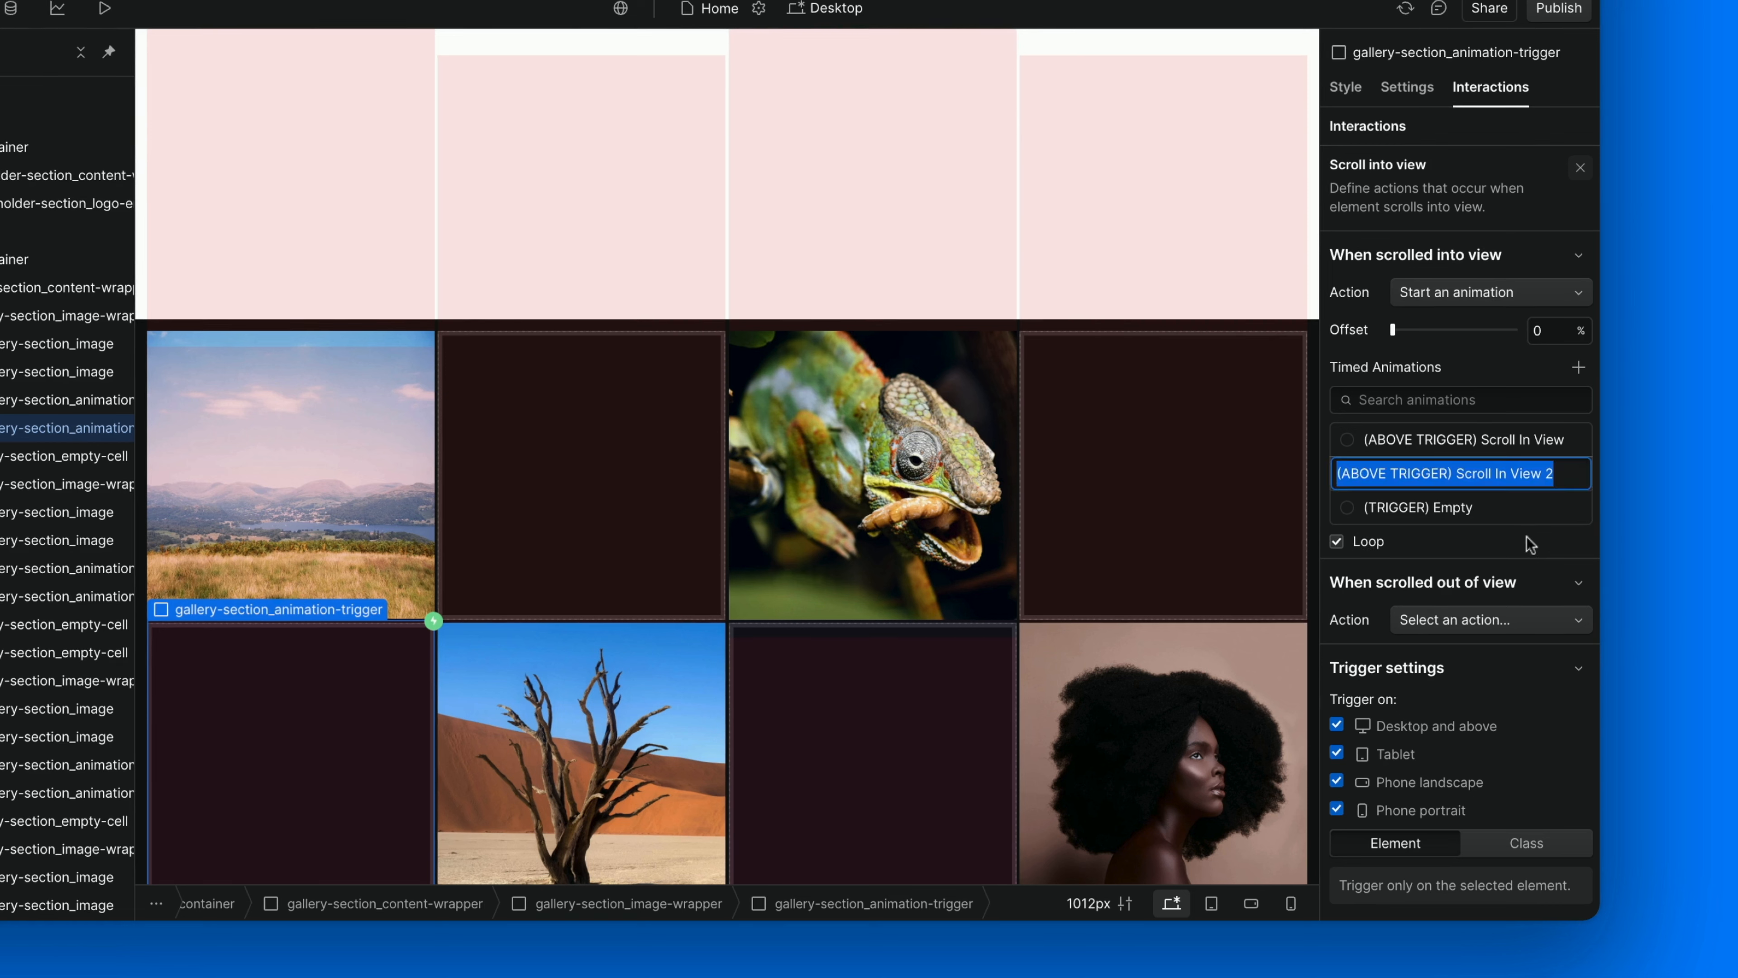
{"action": "key", "text": "alt+Right"}
{"action": "key", "text": "BackSpace"}
{"action": "key", "text": "BackSpace"}
{"action": "key", "text": "BackSpace"}
{"action": "key", "text": "BackSpace"}
{"action": "key", "text": "BackSpace"}
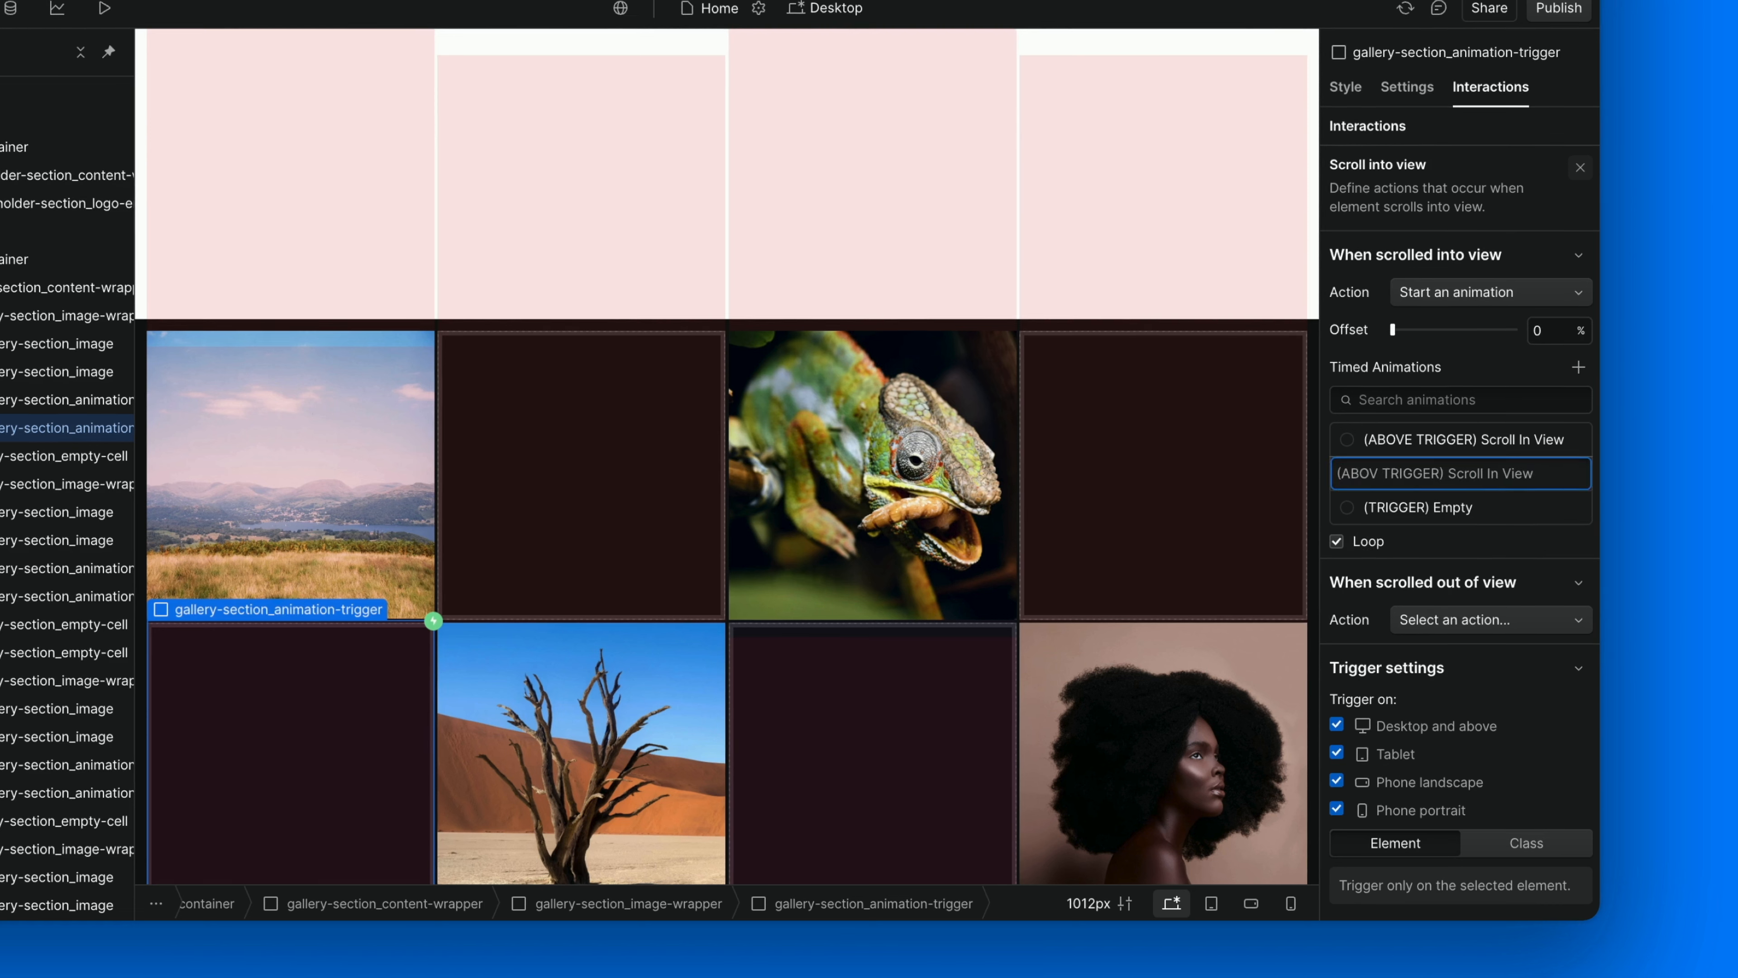
{"action": "type", "text": "BELOW"}
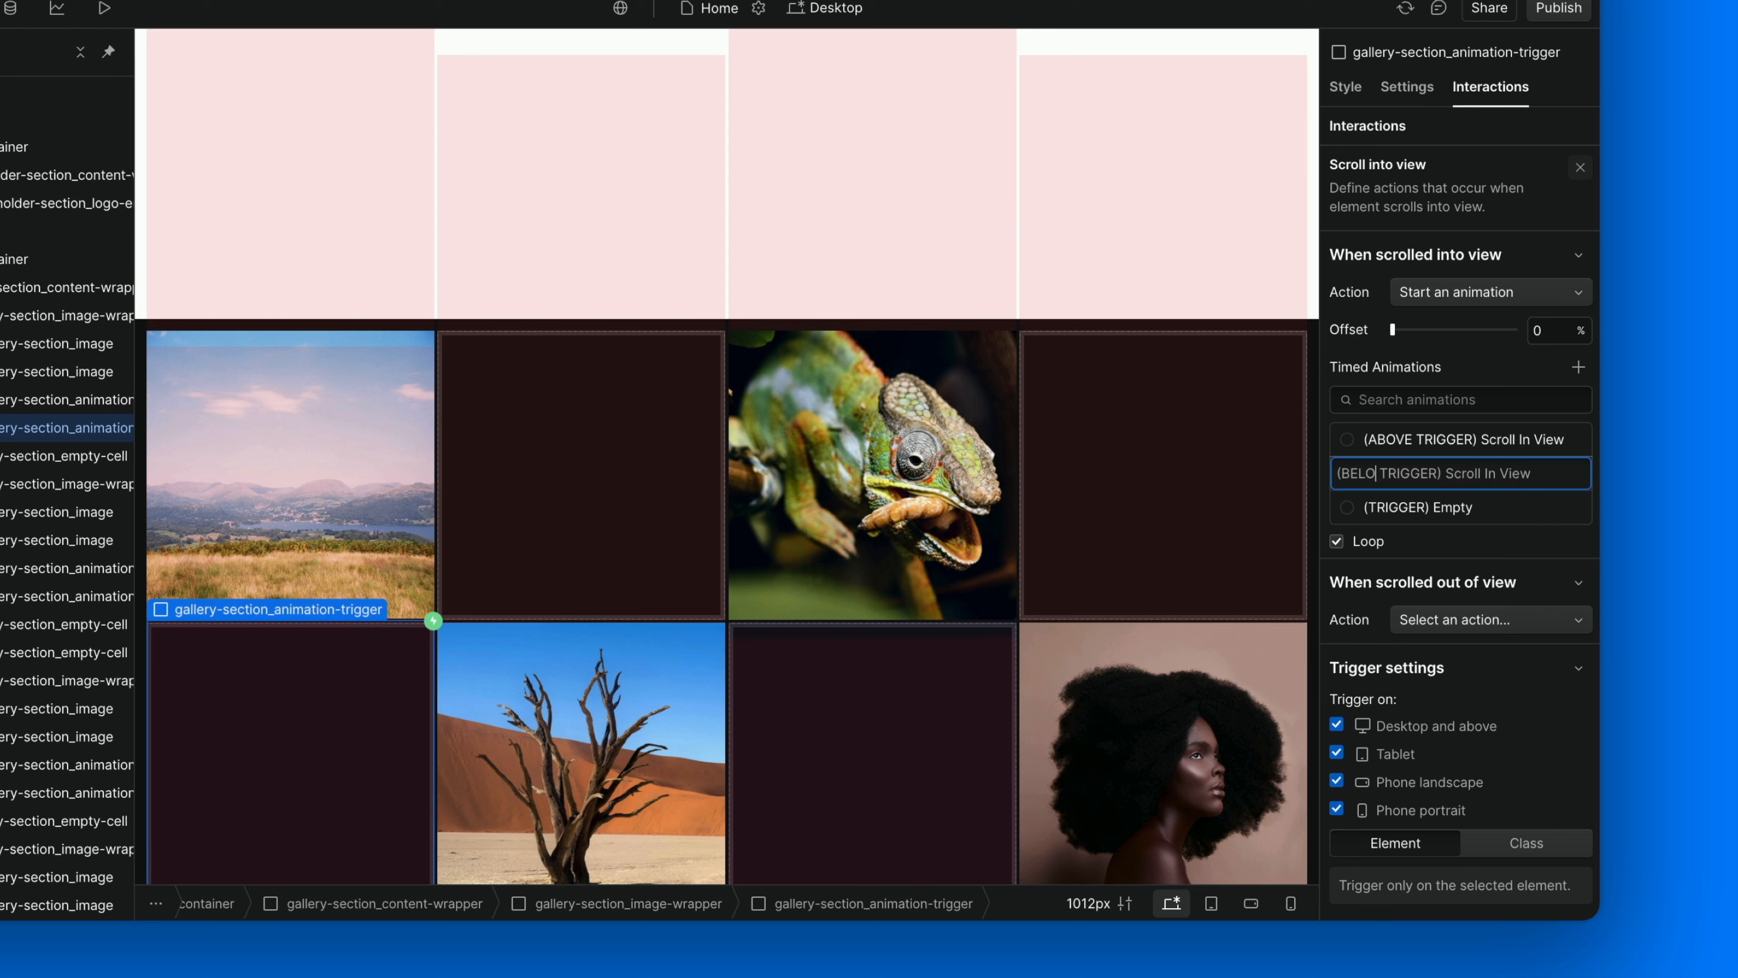
{"action": "key", "text": "Return"}
In (BELOW TRIGGER) Scroll In View, set the first Hide/Show action to None and the second to Block, and save the animation.
{"action": "left_click", "coordinate": [1540, 473]}
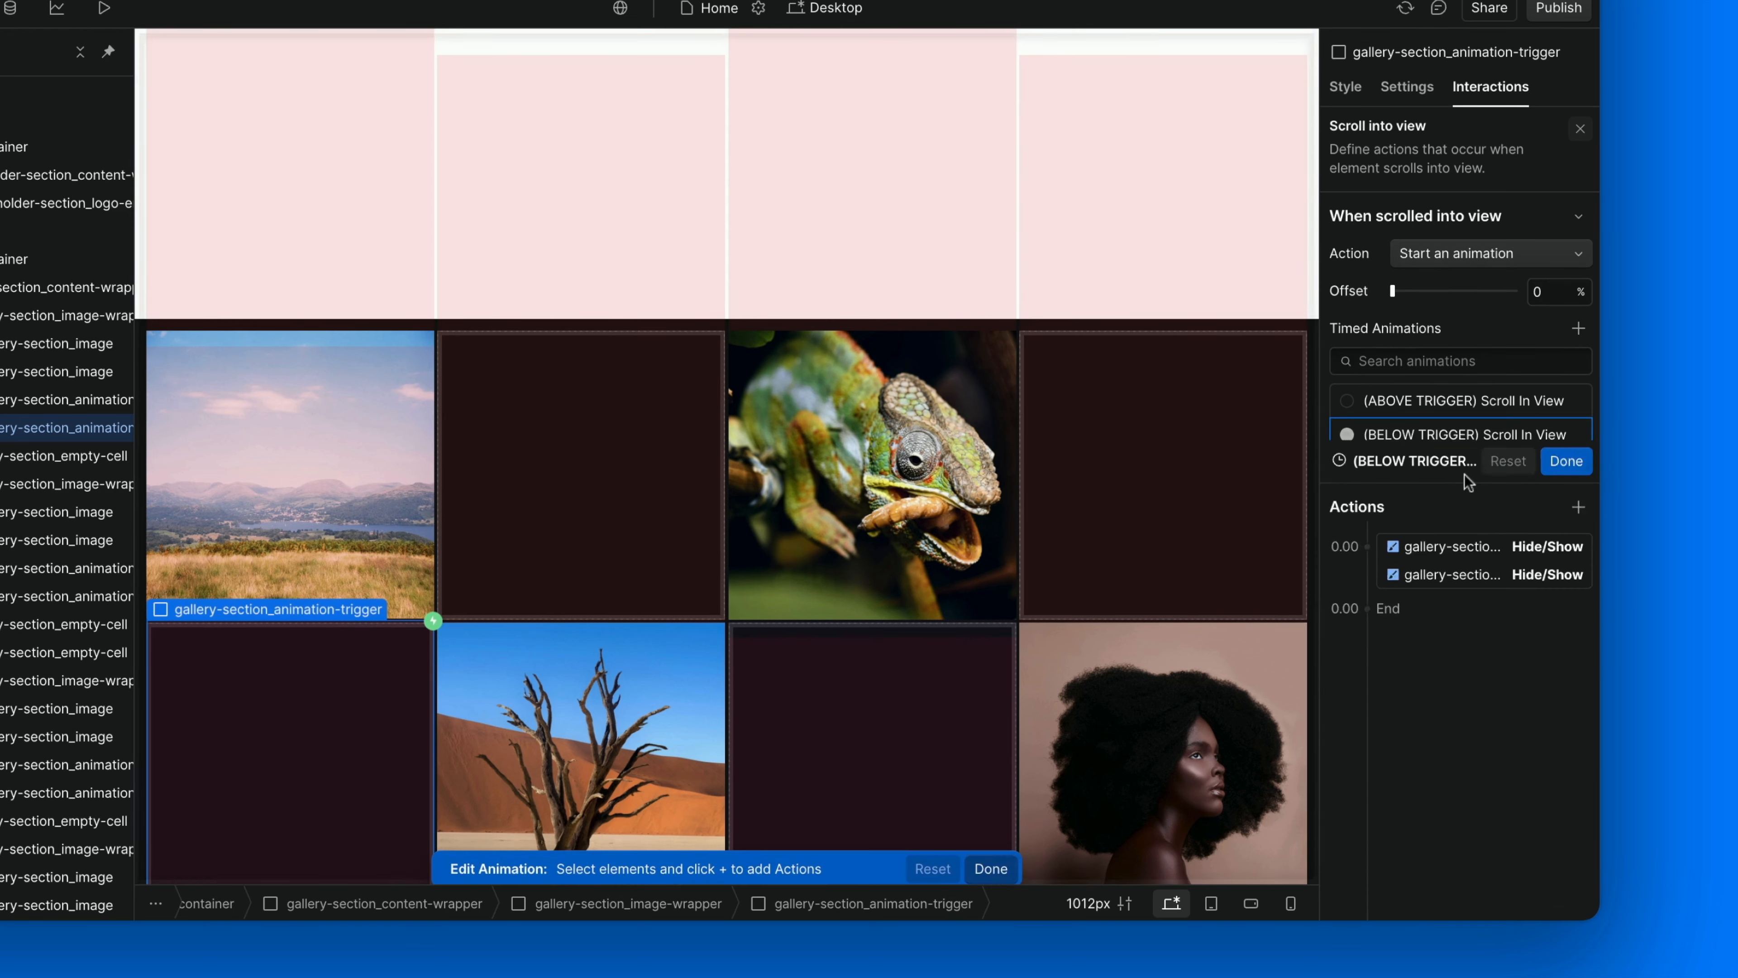
{"action": "left_click", "coordinate": [1442, 221]}
{"action": "scroll", "coordinate": [1534, 834], "scroll_direction": "down", "scroll_amount": 2}
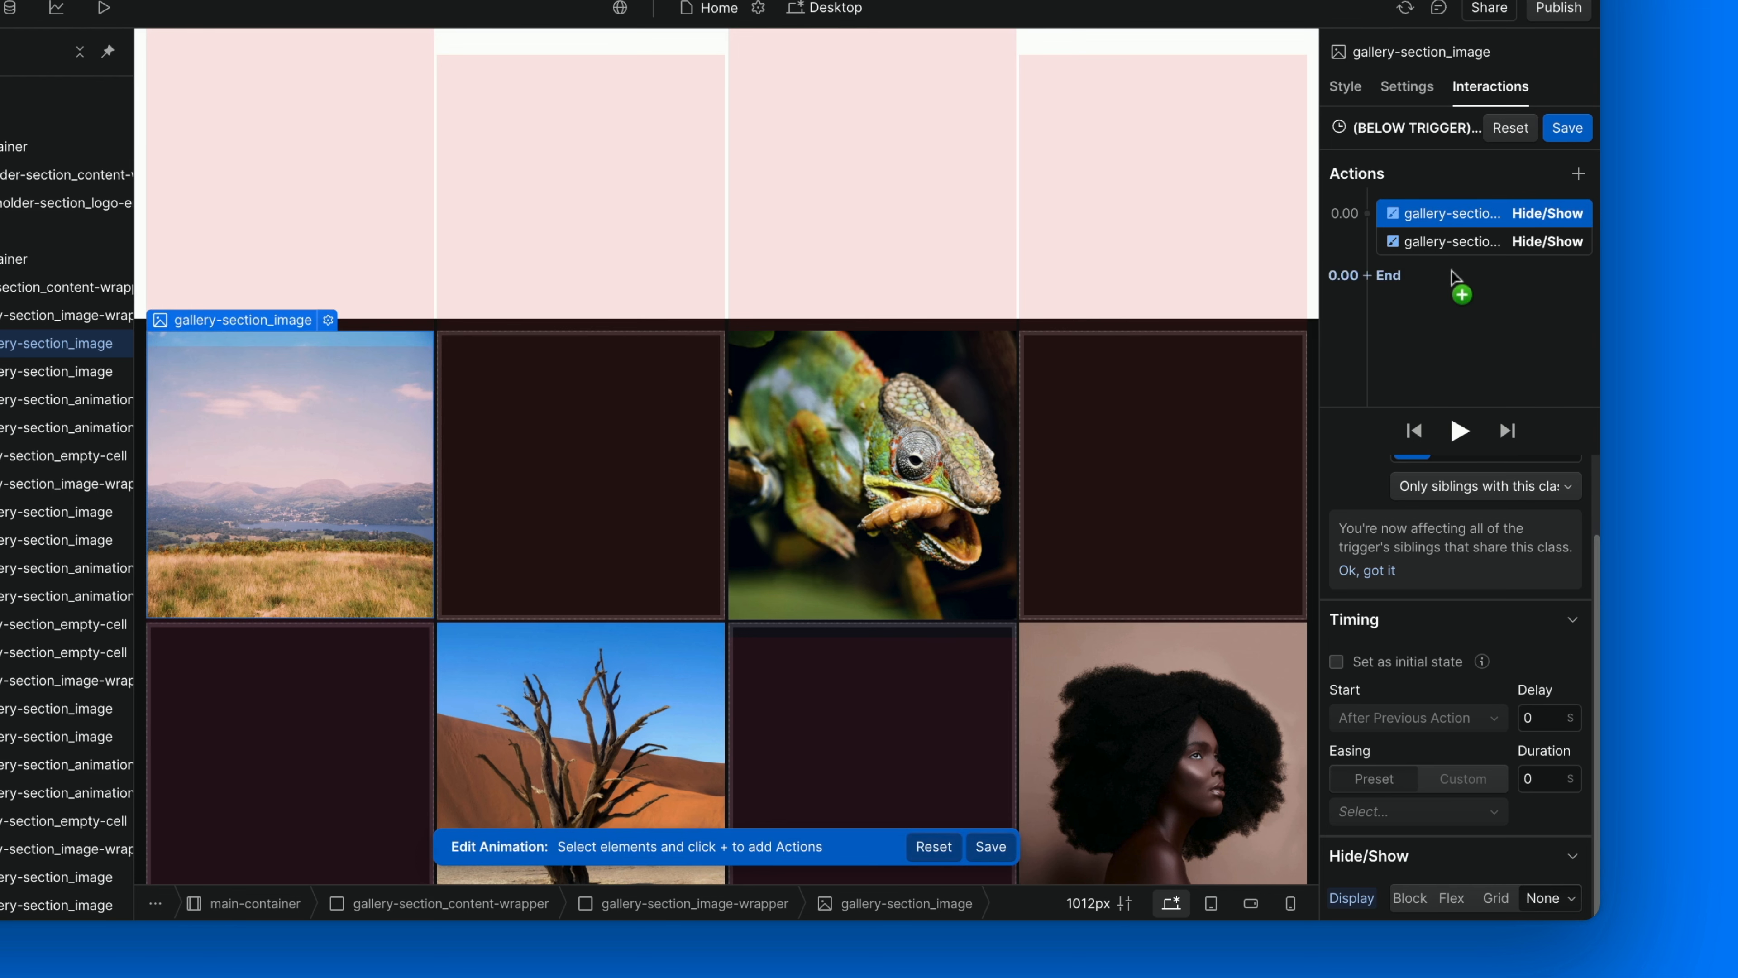
{"action": "left_click", "coordinate": [1454, 242]}
{"action": "left_click", "coordinate": [1407, 894]}
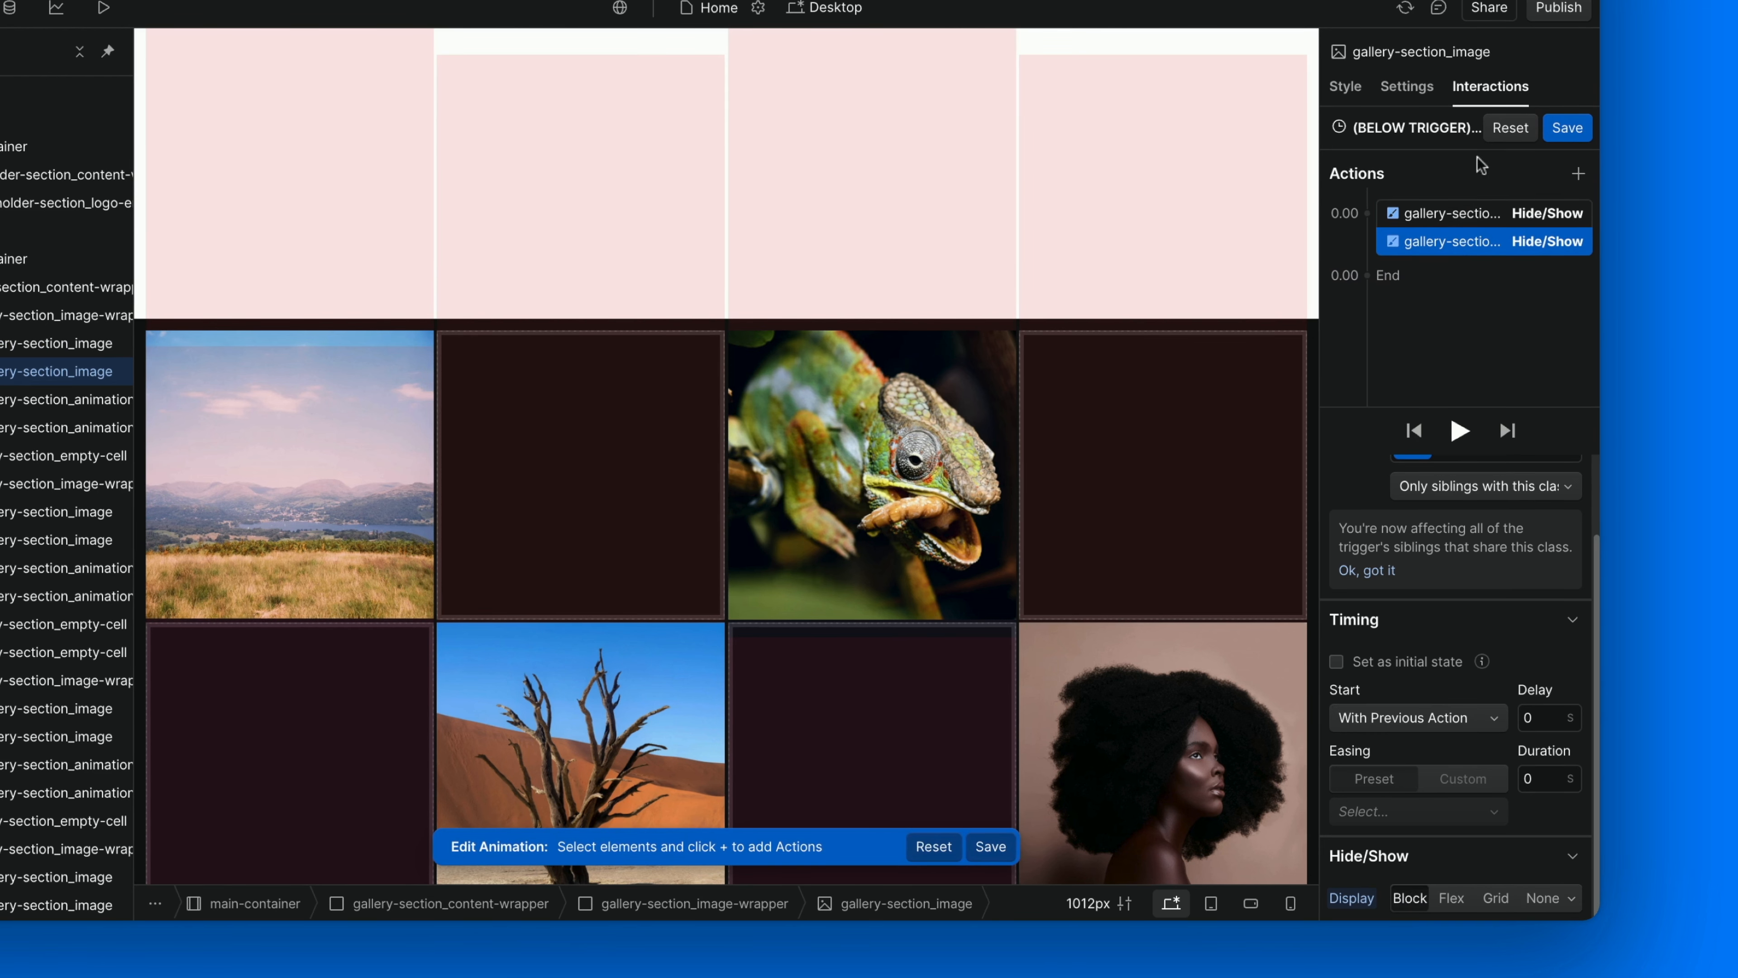
{"action": "left_click", "coordinate": [1552, 130]}
Apply the below trigger to all elements with the same class and start (TRIGGER) Empty when they scroll out of view.
{"action": "scroll", "coordinate": [1464, 628], "scroll_direction": "down", "scroll_amount": 1}
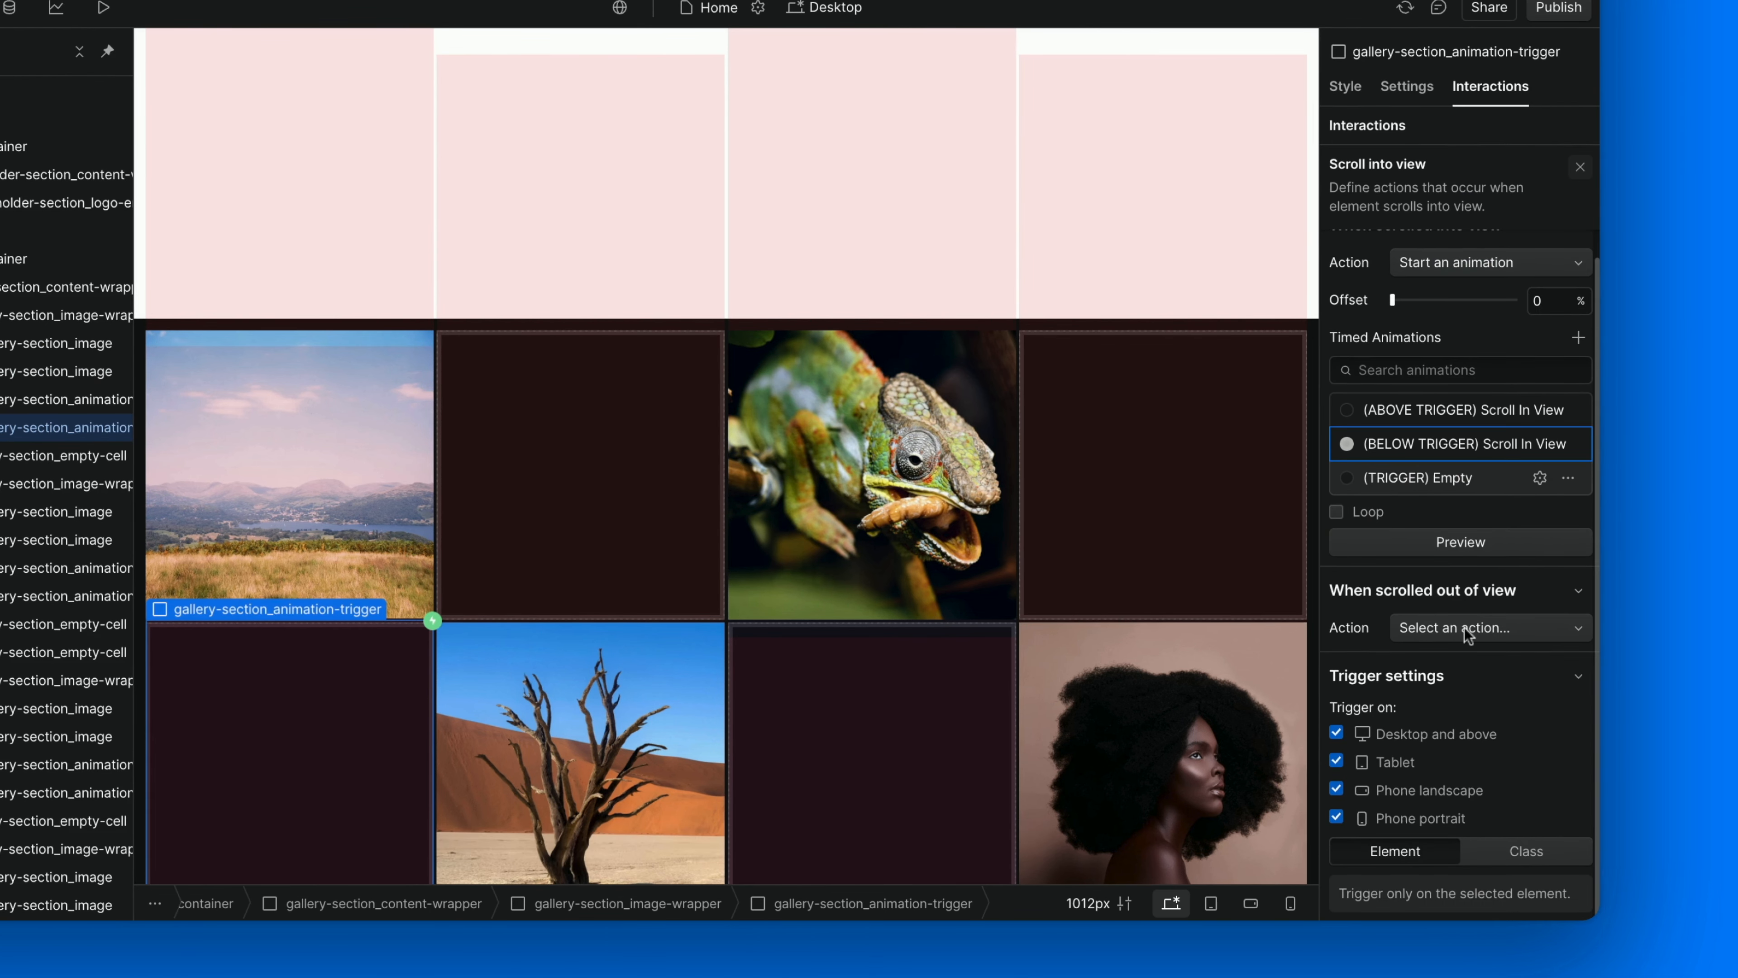
{"action": "left_click", "coordinate": [1528, 852]}
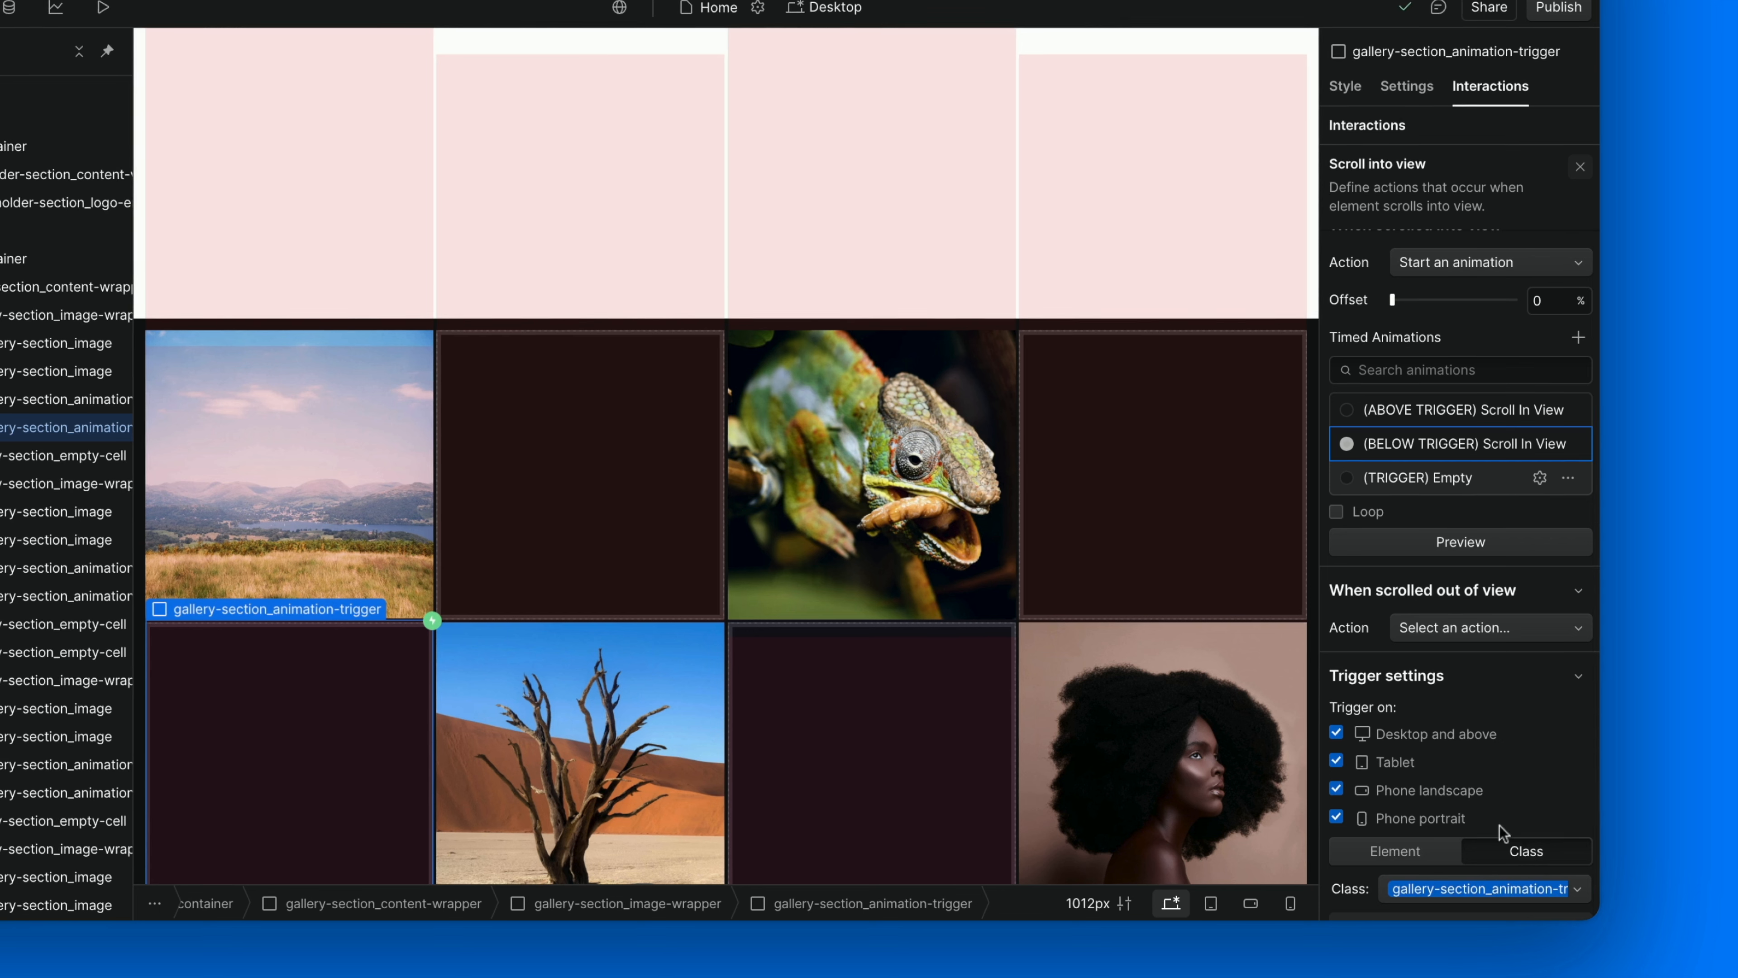
{"action": "left_click", "coordinate": [1433, 632]}
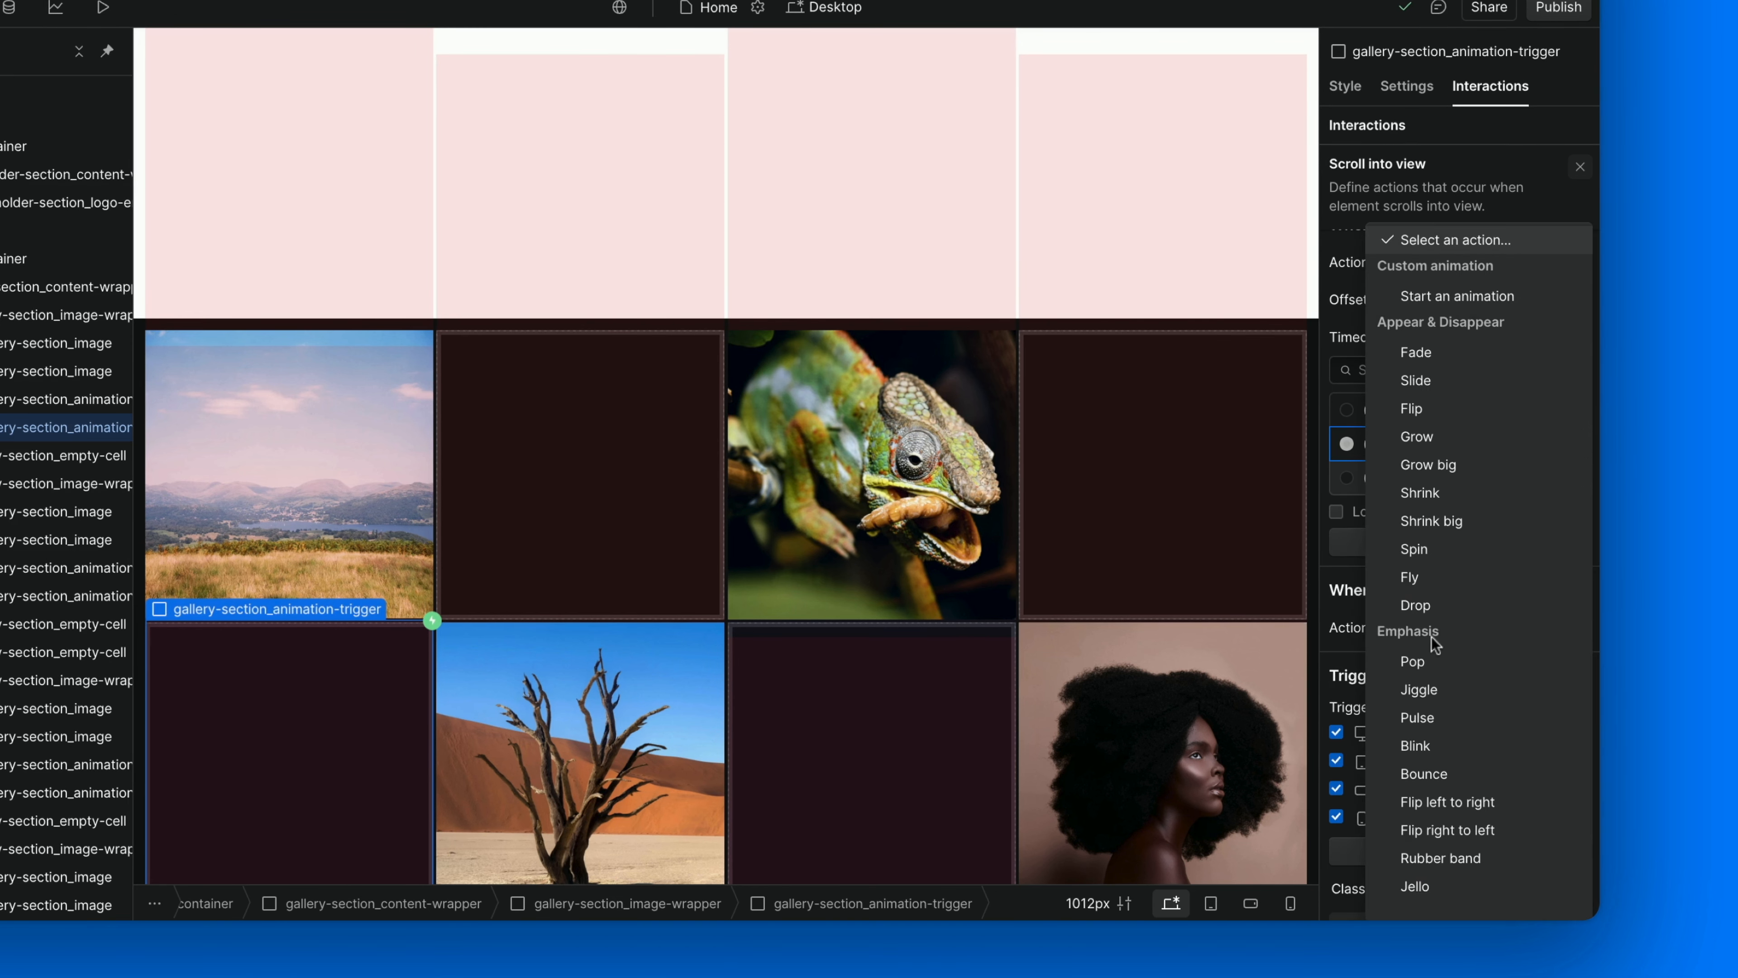
{"action": "left_click", "coordinate": [1496, 299]}
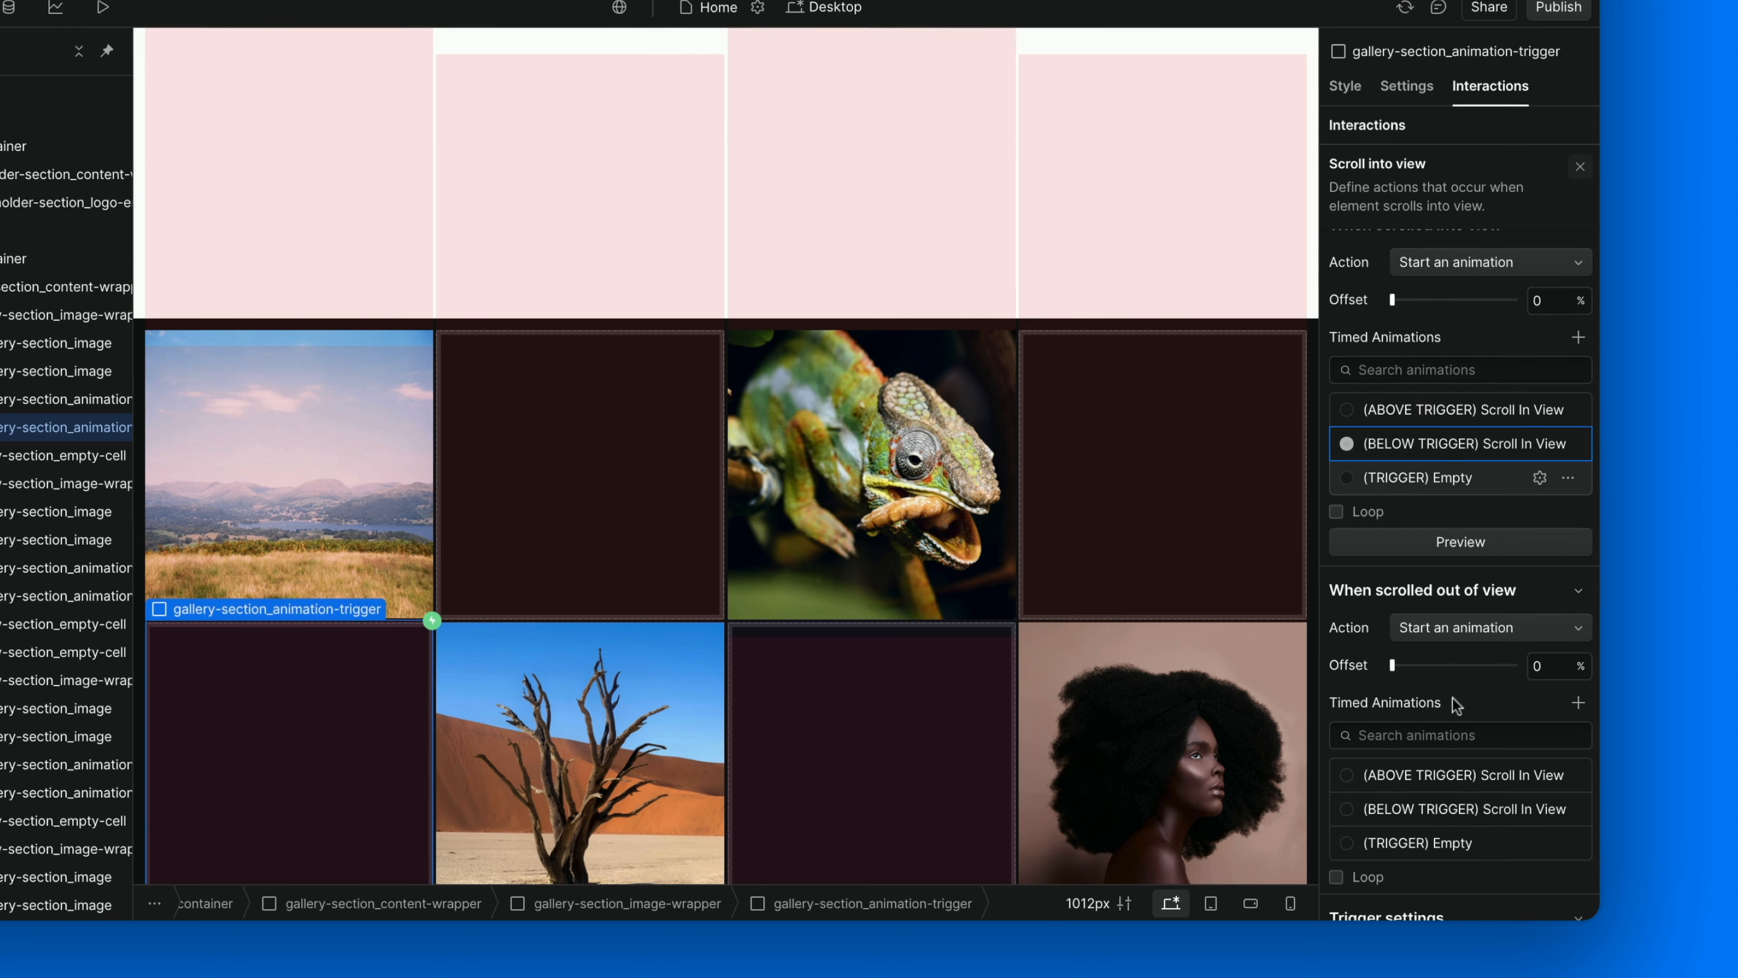
{"action": "scroll", "coordinate": [1458, 705], "scroll_direction": "down", "scroll_amount": 2}
{"action": "left_click", "coordinate": [1430, 734]}
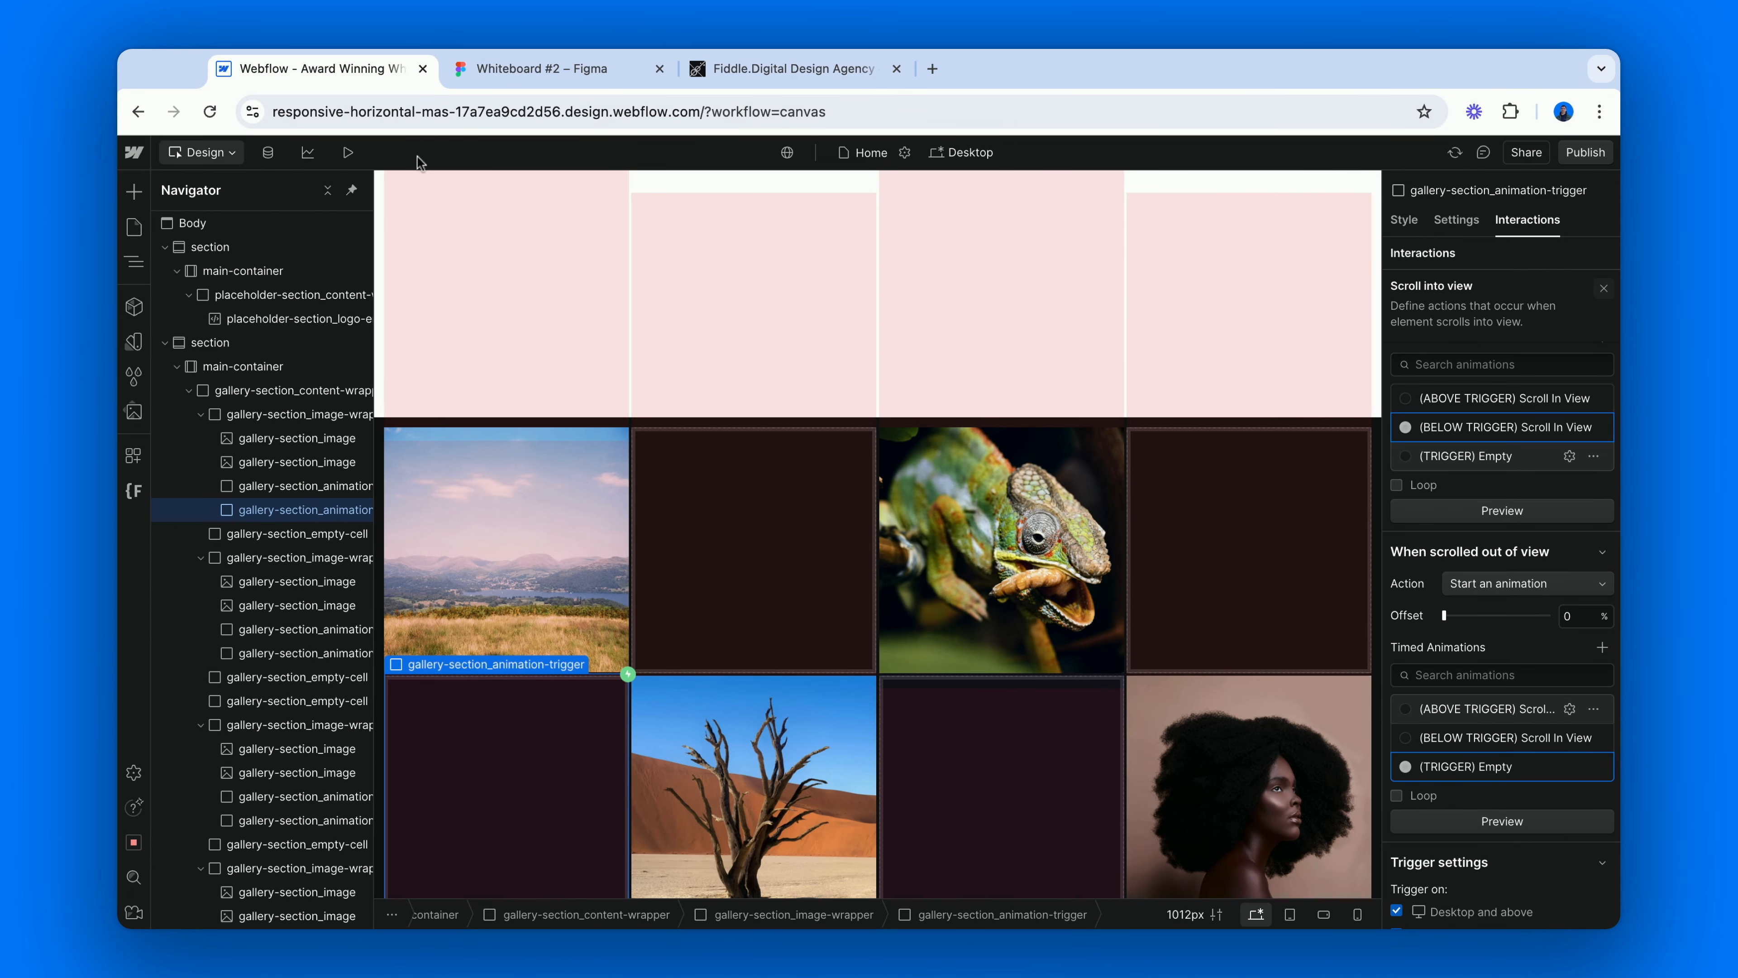
Preview the site and scroll through the gallery in both directions to check the image scaling and switching, returning to the design view.
{"action": "key", "text": "shift+p"}
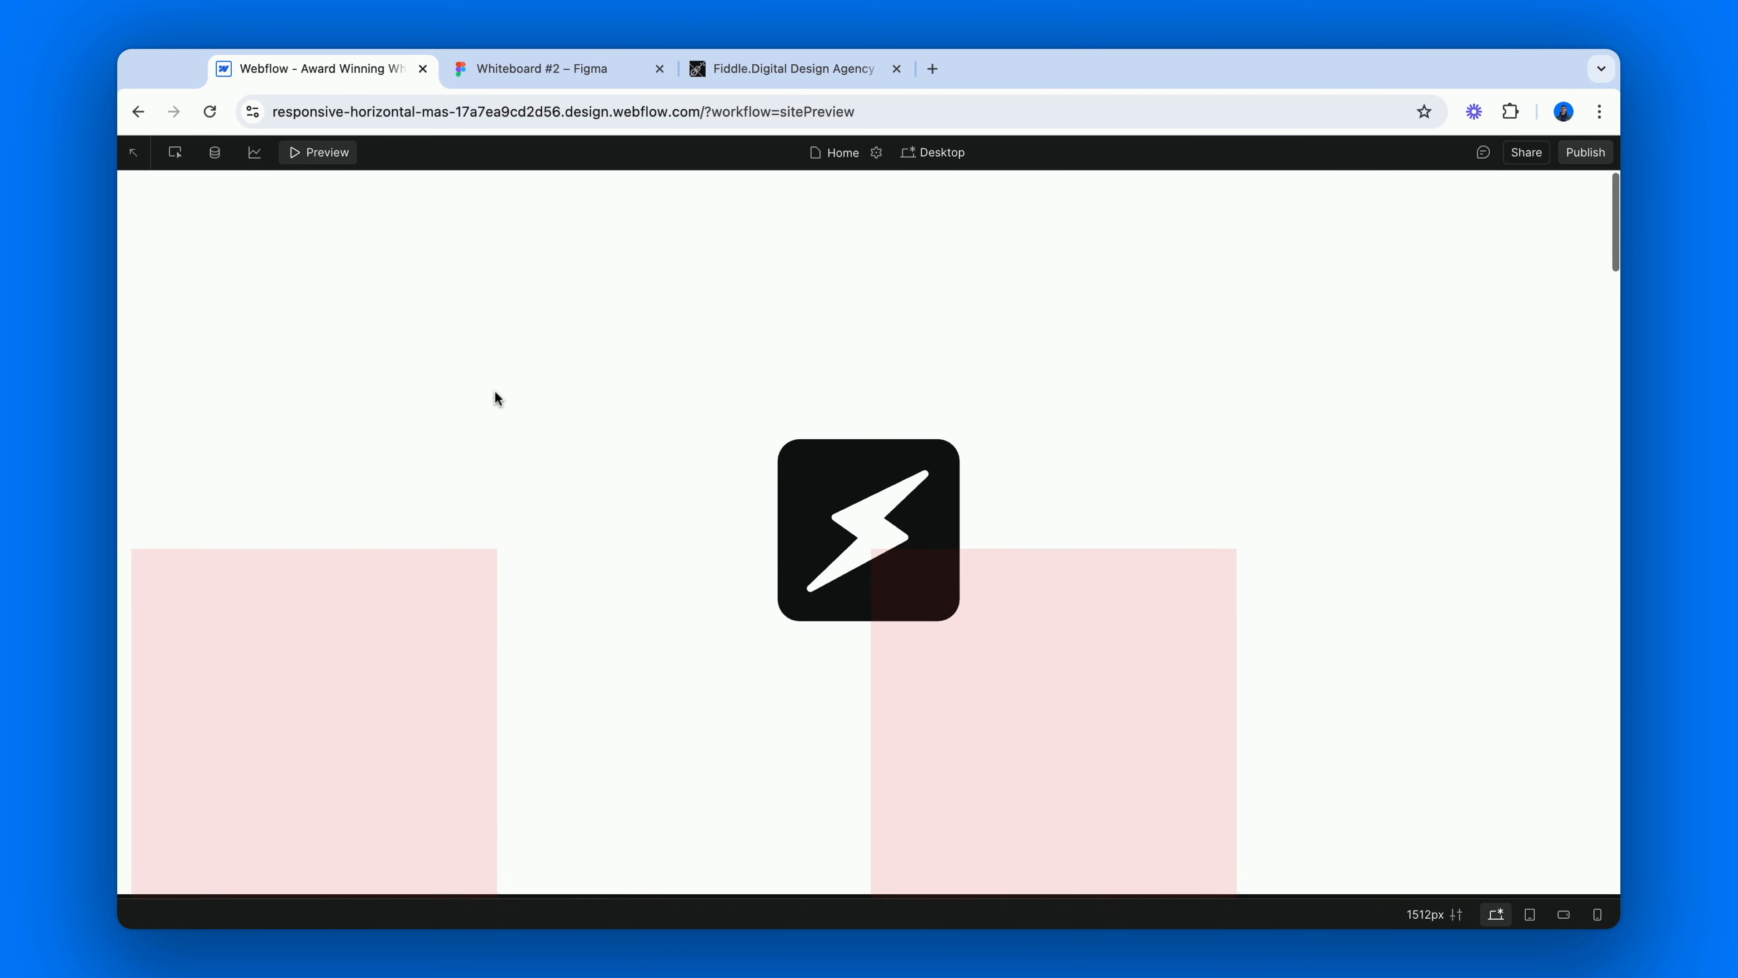
{"action": "scroll", "coordinate": [494, 390], "scroll_direction": "down", "scroll_amount": 6}
{"action": "scroll", "coordinate": [495, 390], "scroll_direction": "down", "scroll_amount": 6}
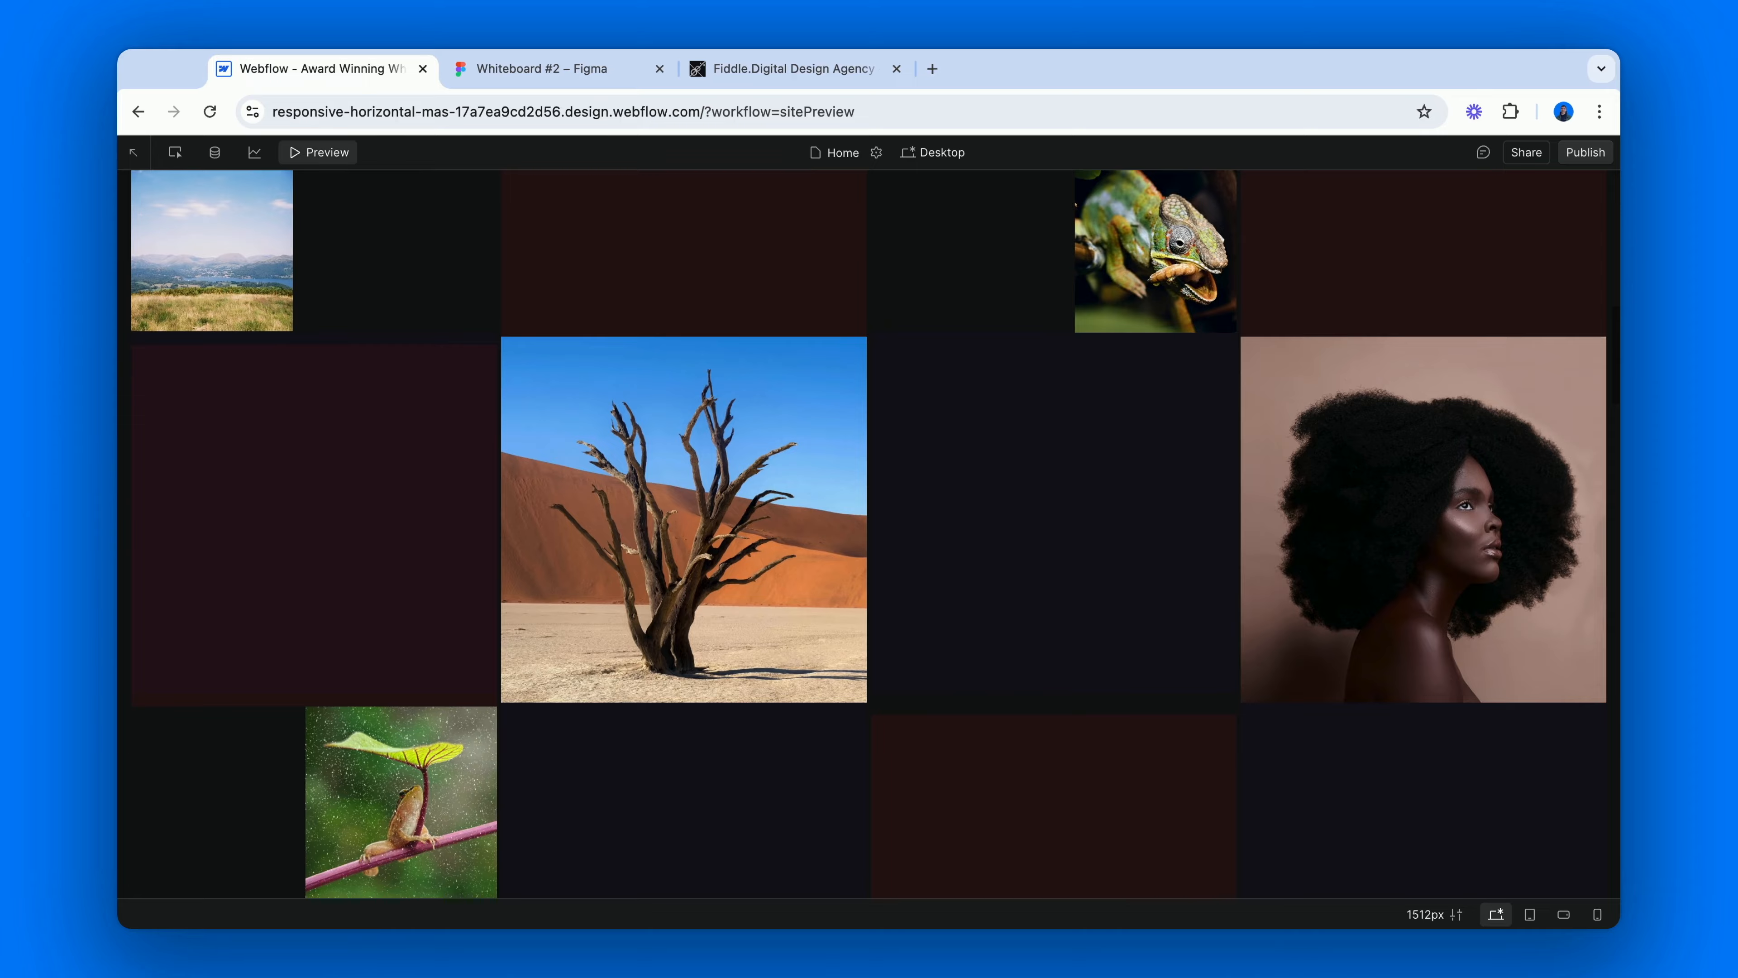
{"action": "scroll", "coordinate": [869, 537], "scroll_direction": "down", "scroll_amount": 6}
{"action": "scroll", "coordinate": [869, 536], "scroll_direction": "down", "scroll_amount": 6}
{"action": "scroll", "coordinate": [869, 537], "scroll_direction": "down", "scroll_amount": 6}
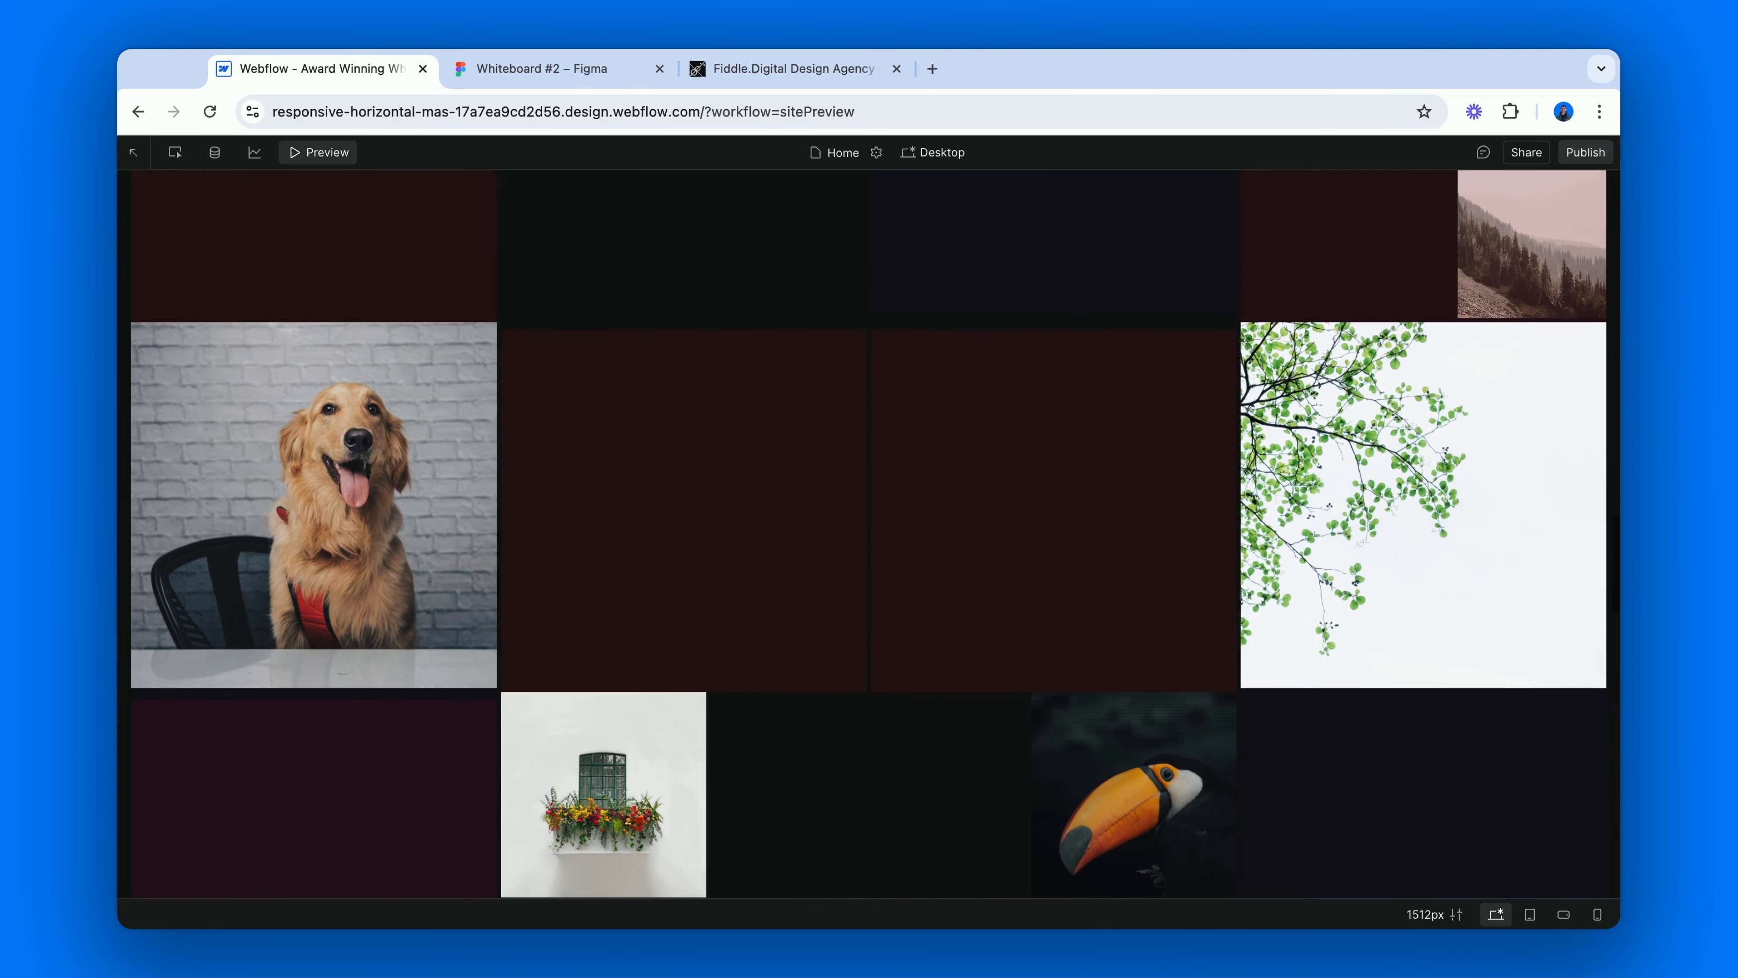
{"action": "scroll", "coordinate": [869, 536], "scroll_direction": "down", "scroll_amount": 3}
{"action": "scroll", "coordinate": [869, 537], "scroll_direction": "up", "scroll_amount": 4}
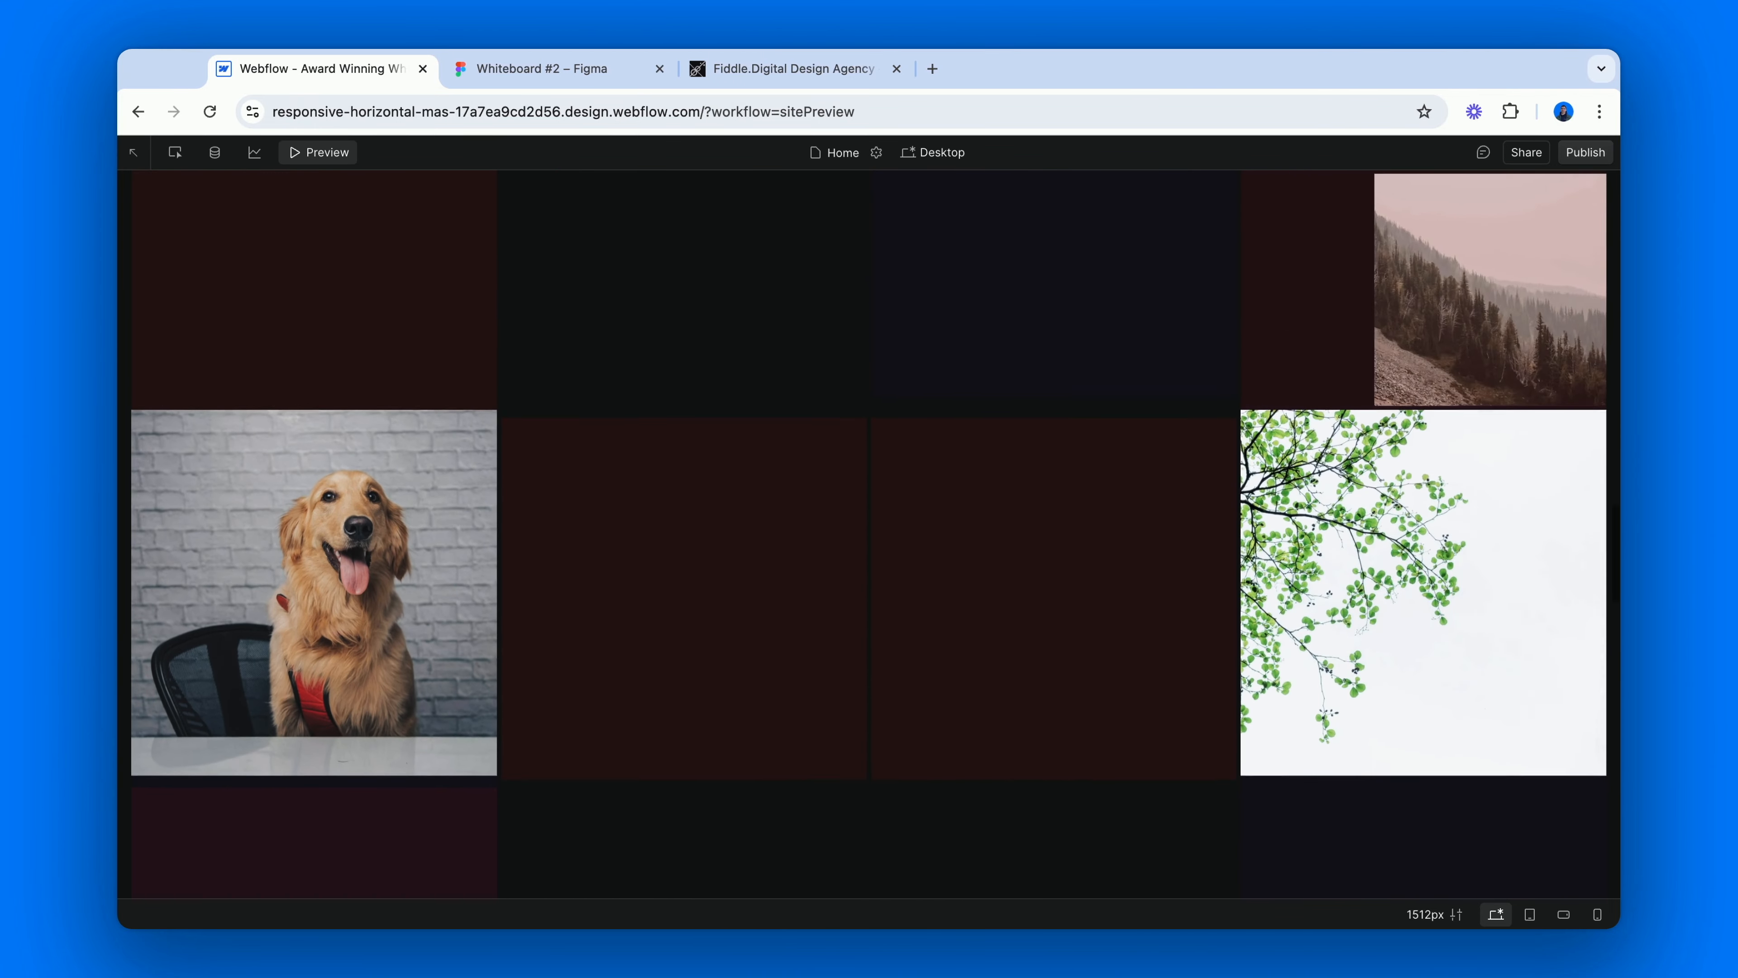
{"action": "scroll", "coordinate": [869, 537], "scroll_direction": "up", "scroll_amount": 5}
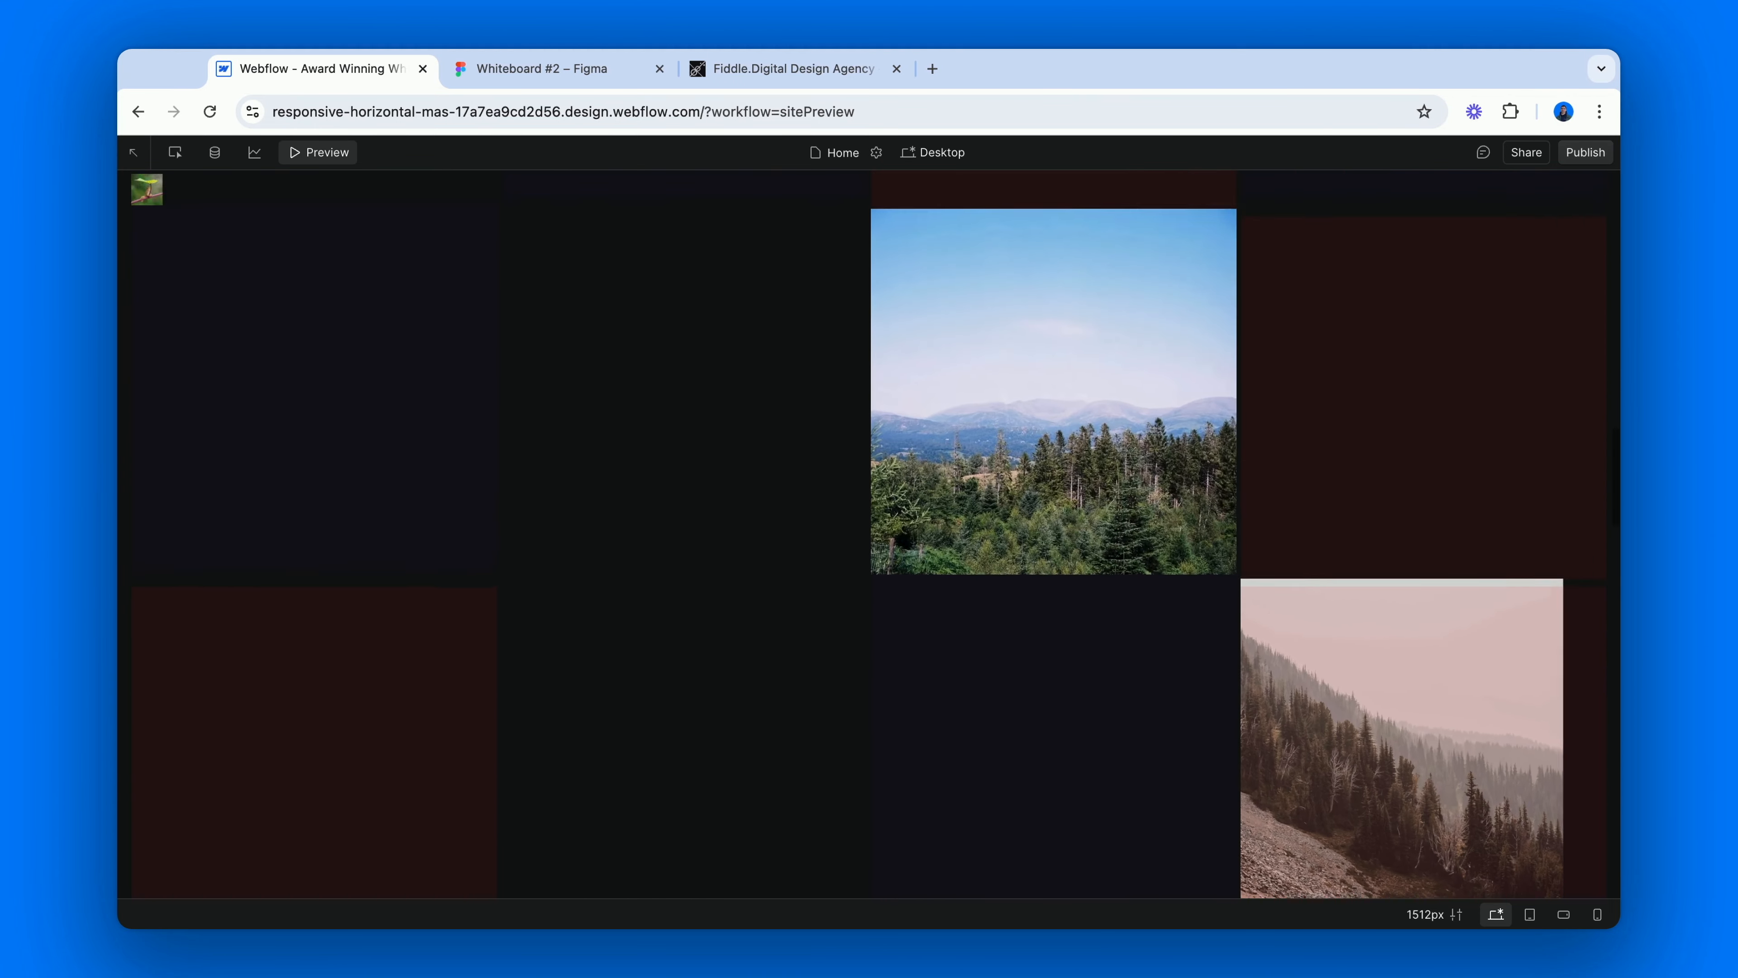
{"action": "scroll", "coordinate": [869, 536], "scroll_direction": "up", "scroll_amount": 5}
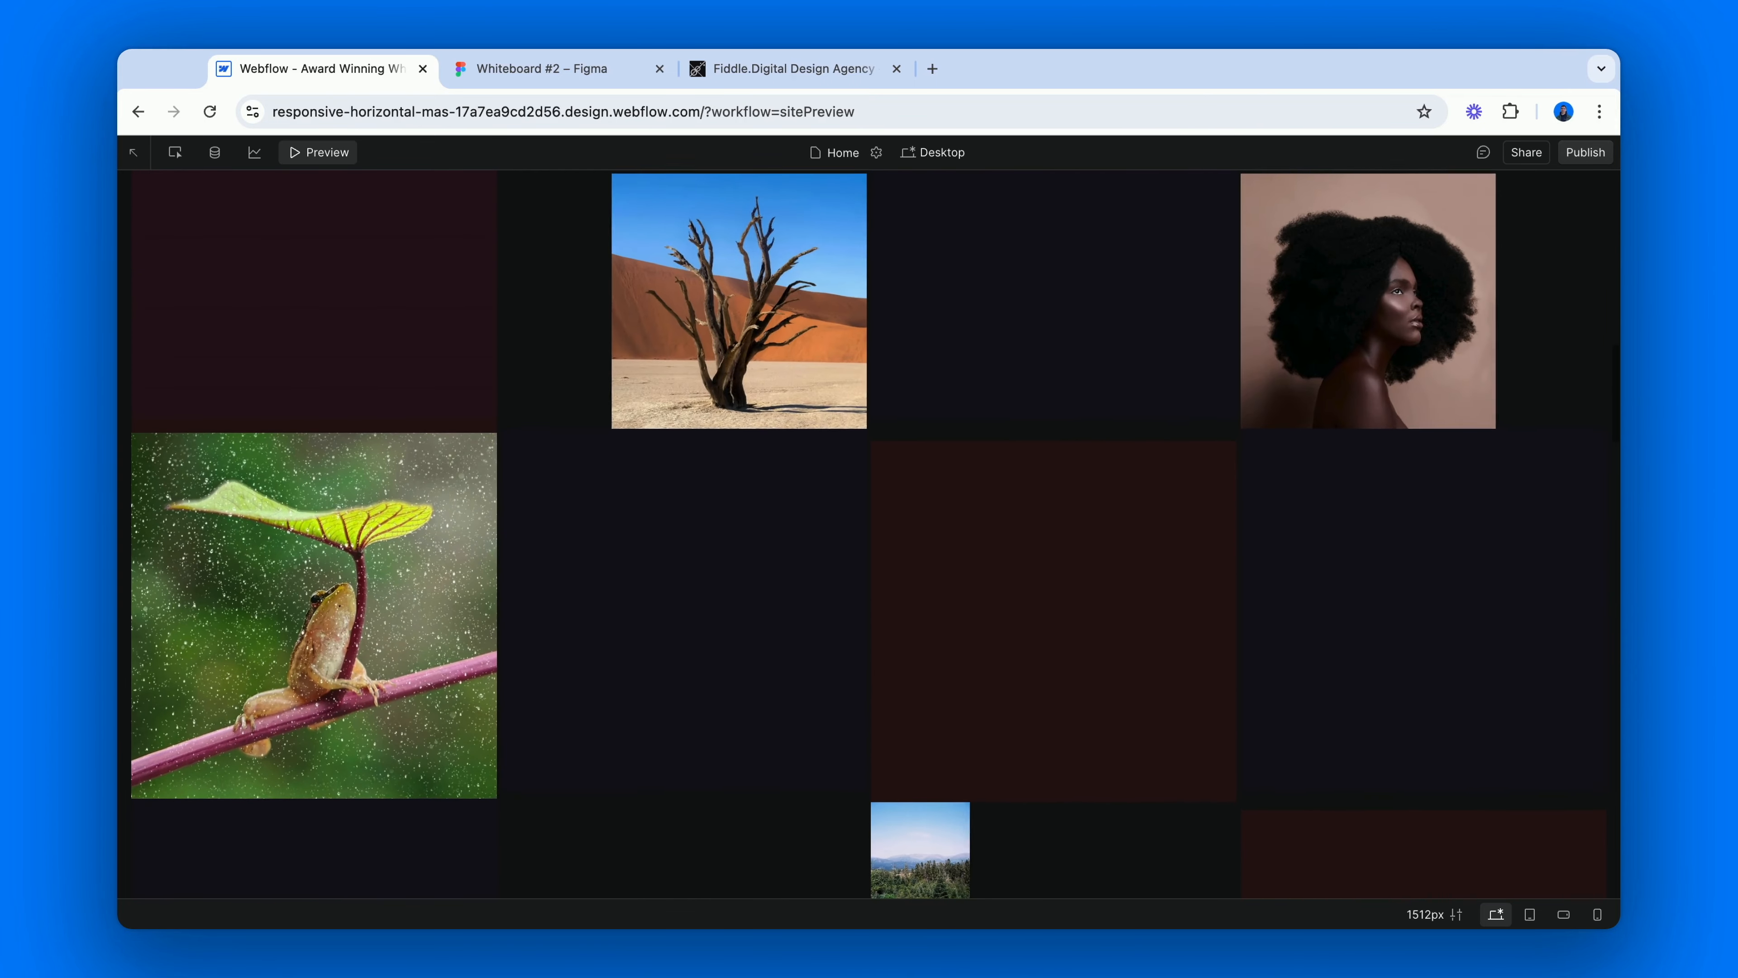
{"action": "scroll", "coordinate": [869, 537], "scroll_direction": "up", "scroll_amount": 5}
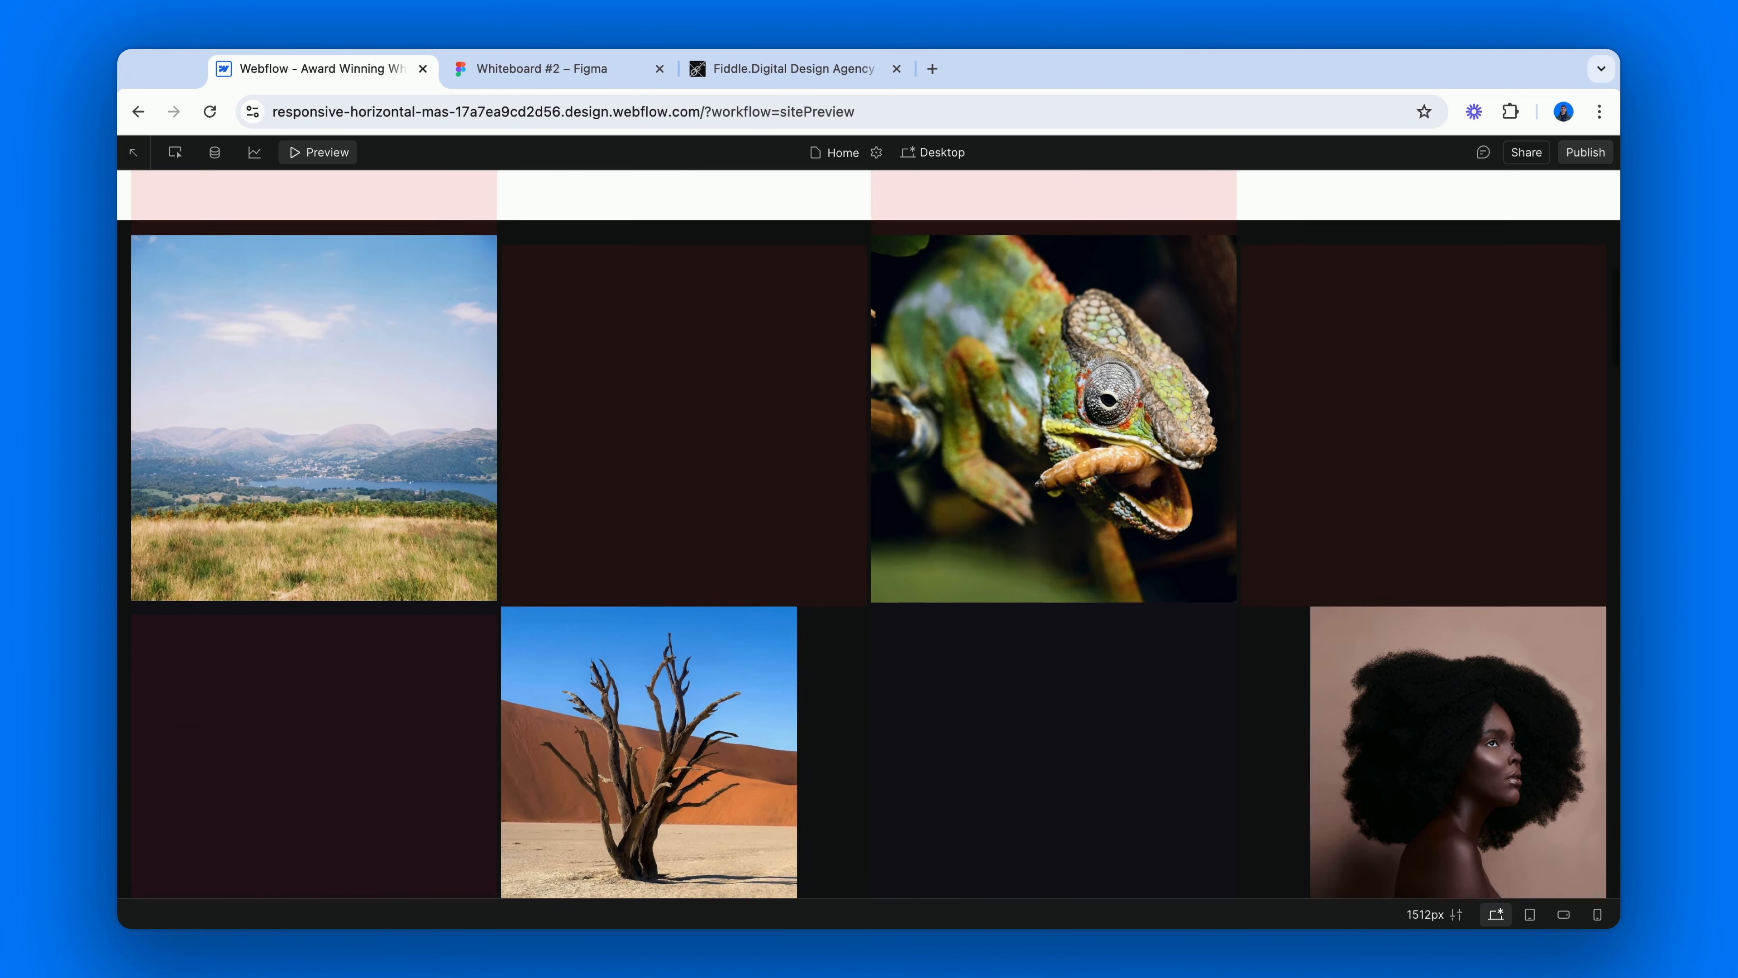
{"action": "scroll", "coordinate": [869, 537], "scroll_direction": "up", "scroll_amount": 5}
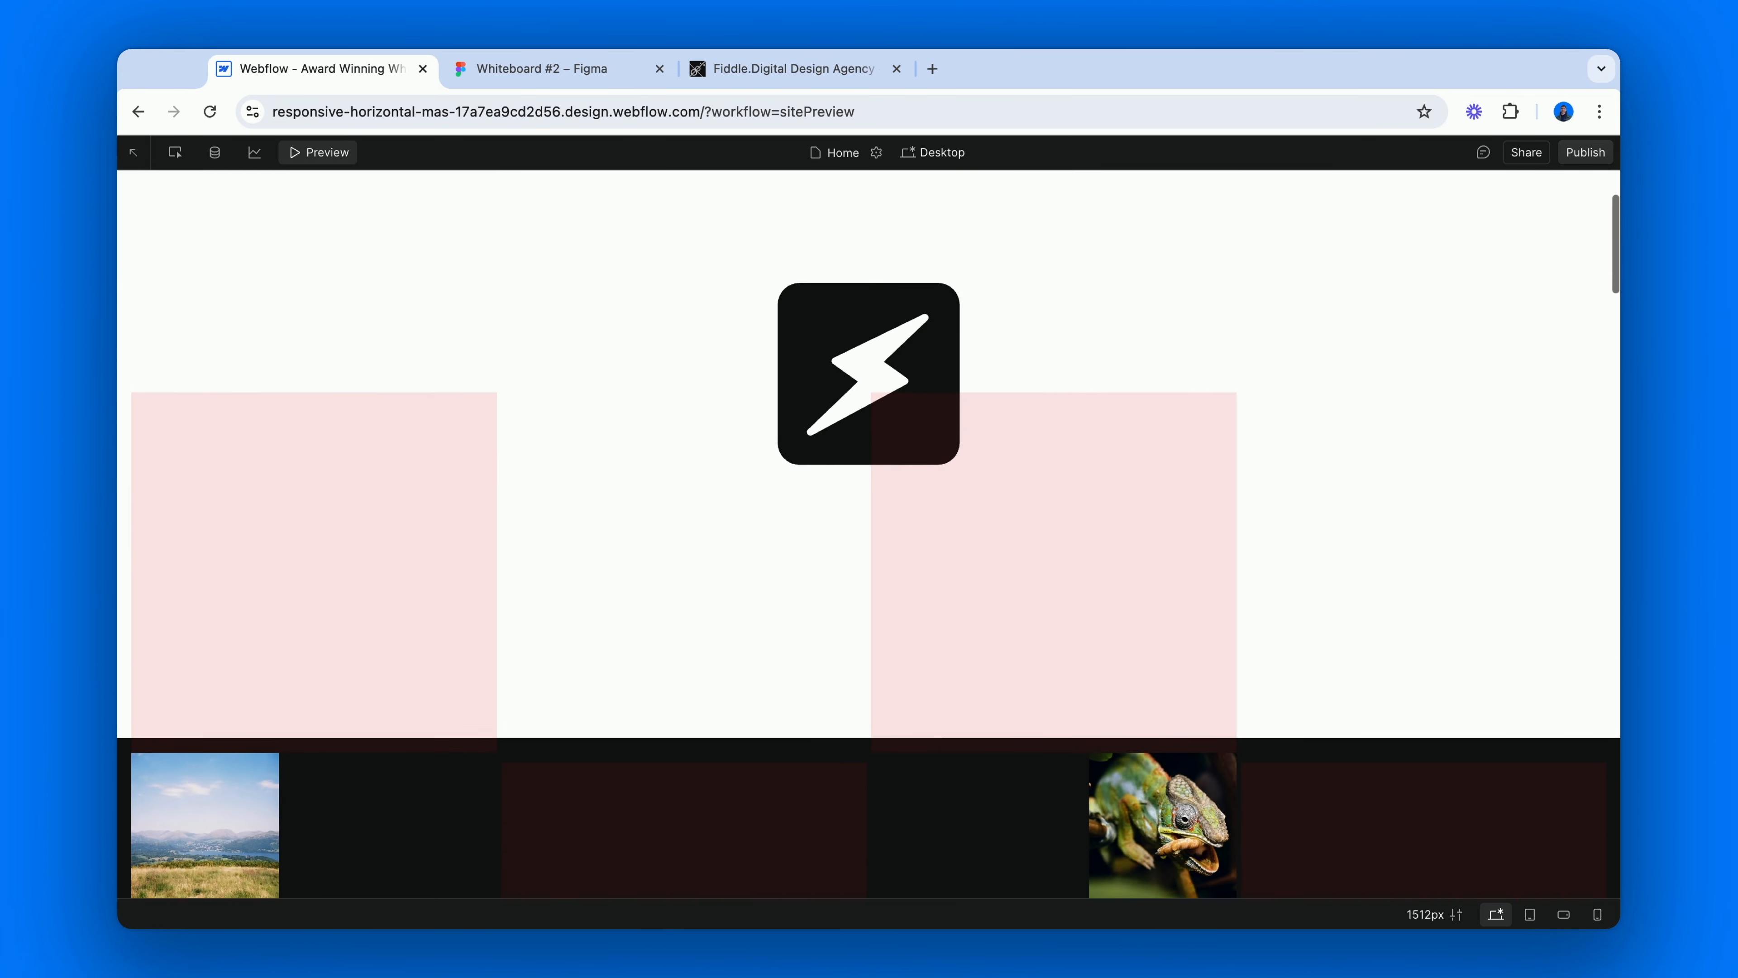
{"action": "scroll", "coordinate": [279, 209], "scroll_direction": "up", "scroll_amount": 2}
{"action": "left_click", "coordinate": [315, 153]}
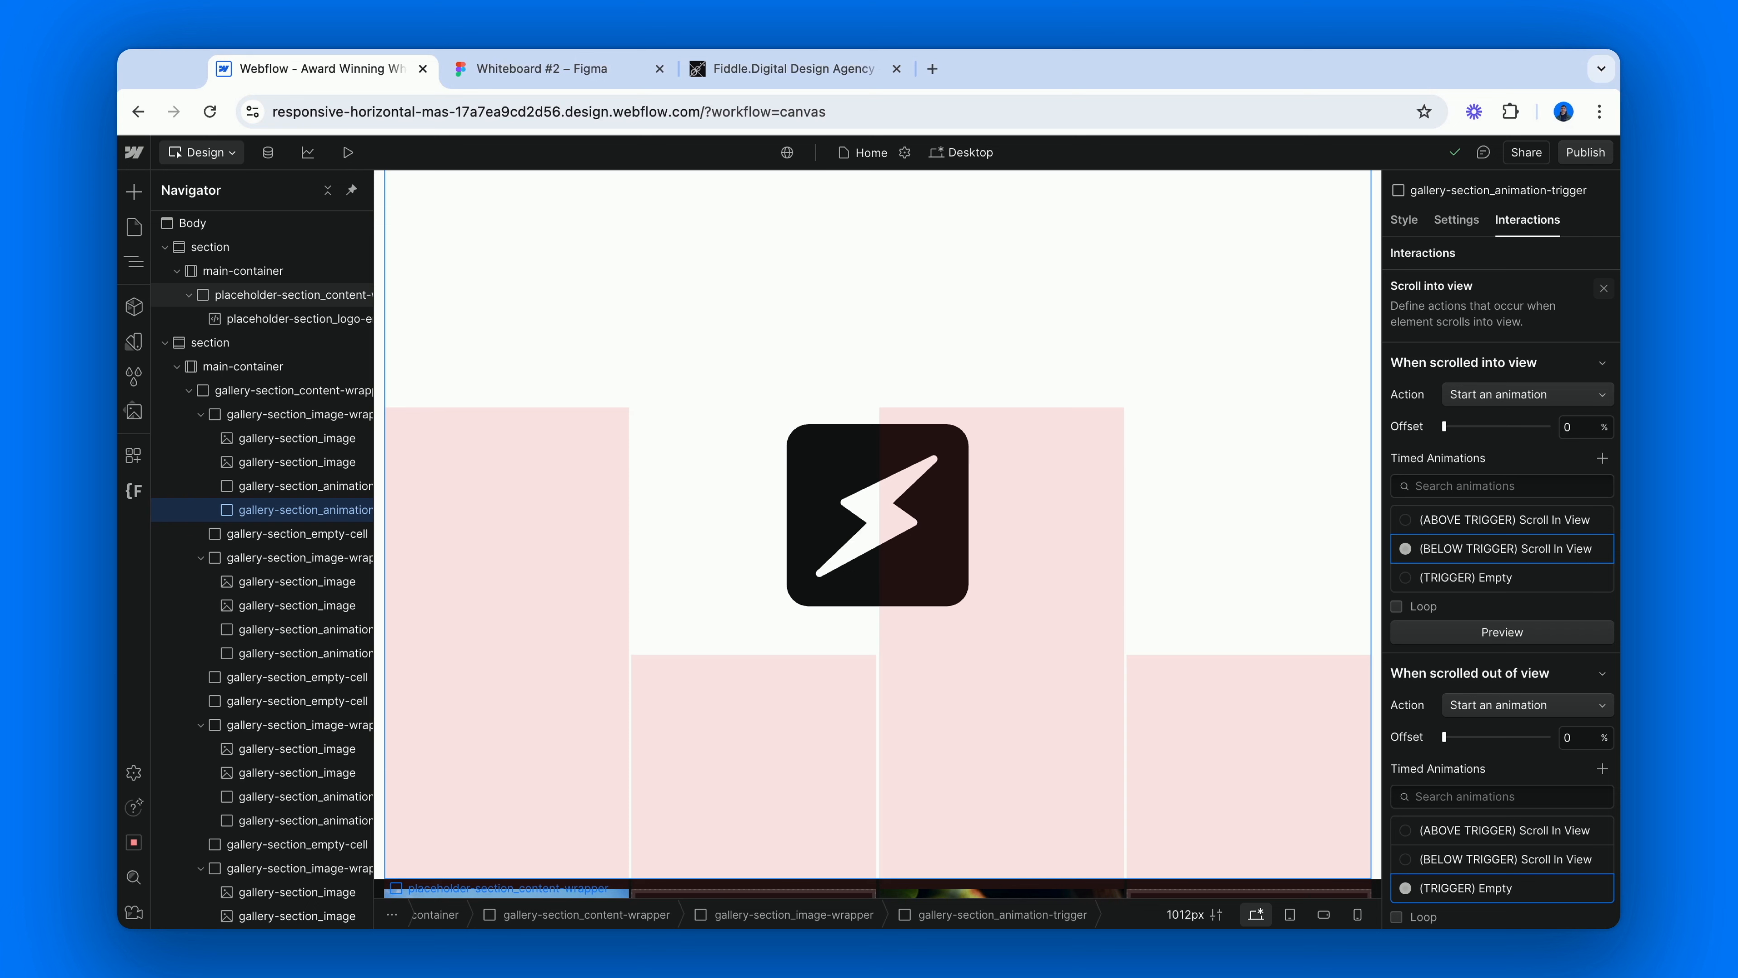
Reset the opacity of the above trigger's cc-above class to its initial value.
{"action": "scroll", "coordinate": [877, 534], "scroll_direction": "down", "scroll_amount": 5}
{"action": "scroll", "coordinate": [878, 534], "scroll_direction": "down", "scroll_amount": 4}
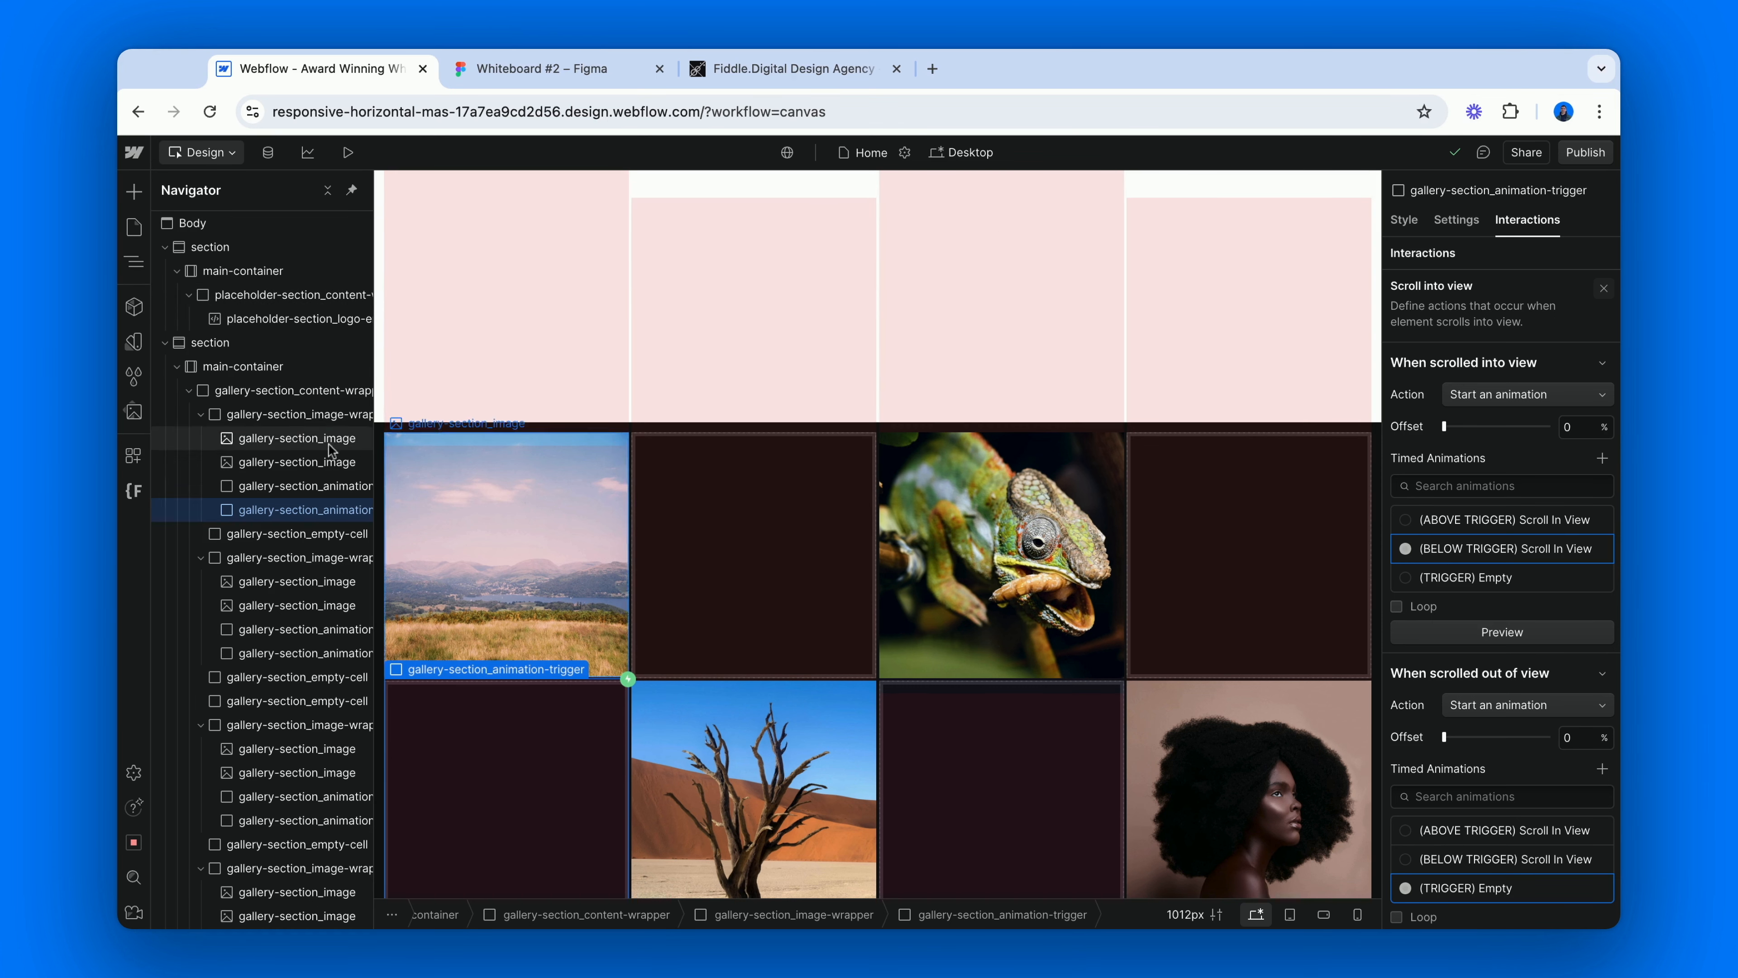
{"action": "left_click", "coordinate": [313, 487]}
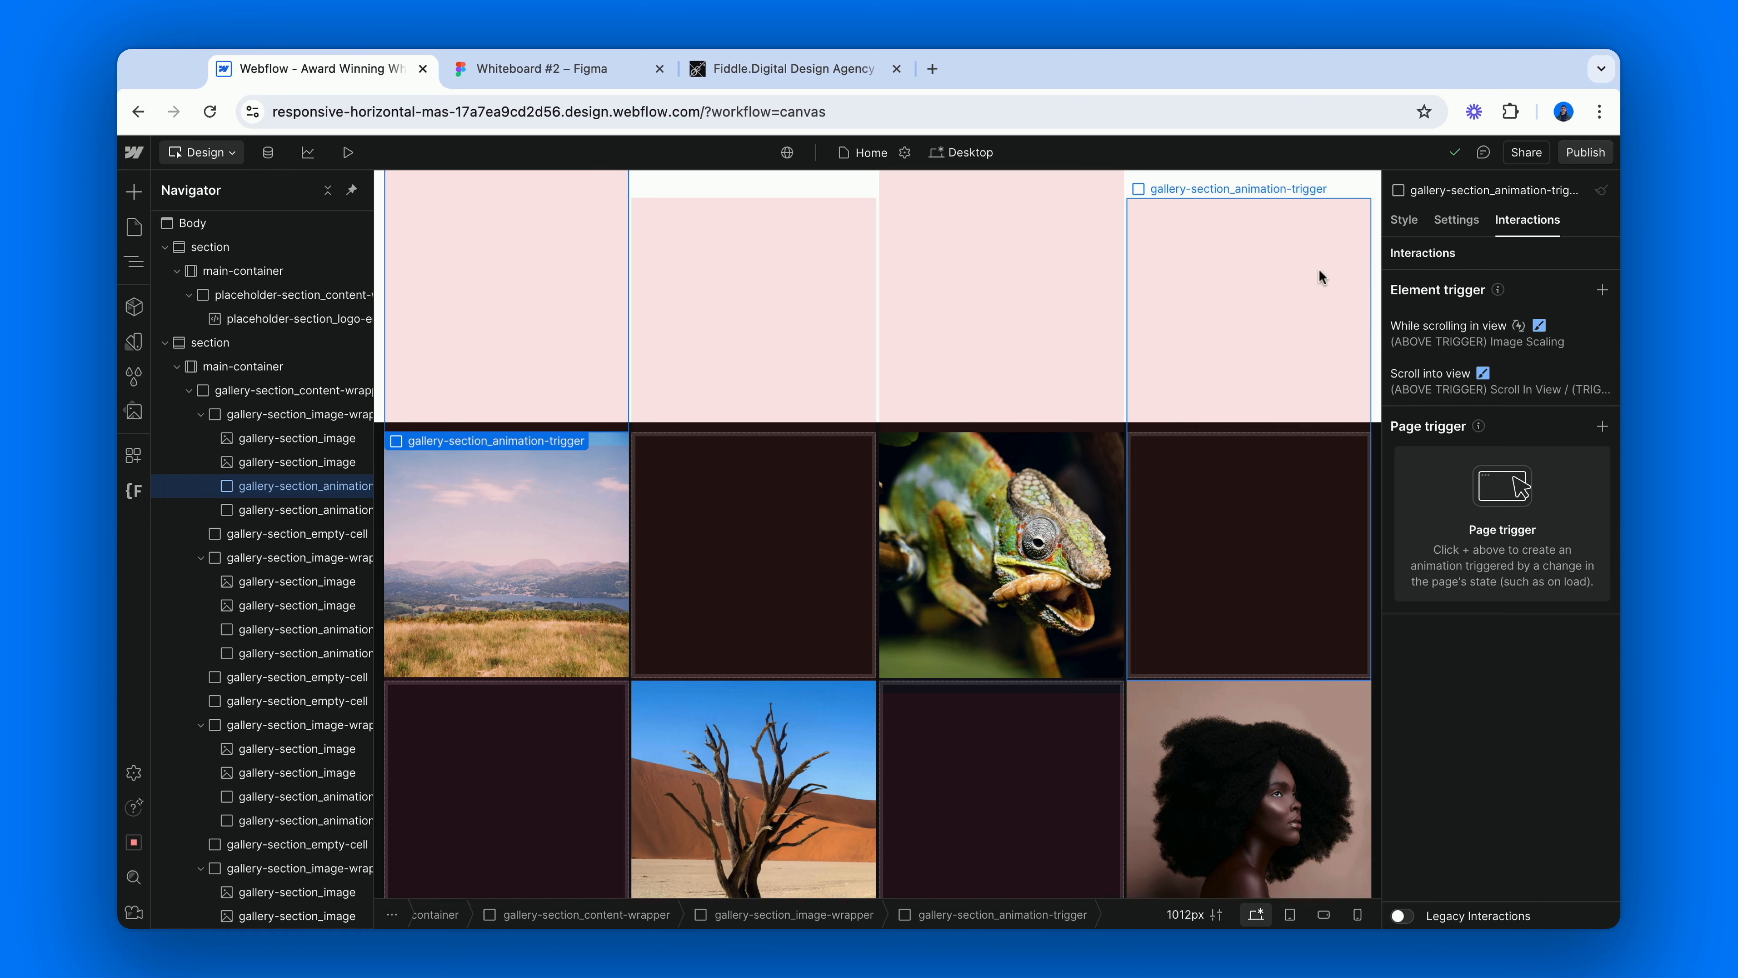
{"action": "left_click", "coordinate": [1406, 220]}
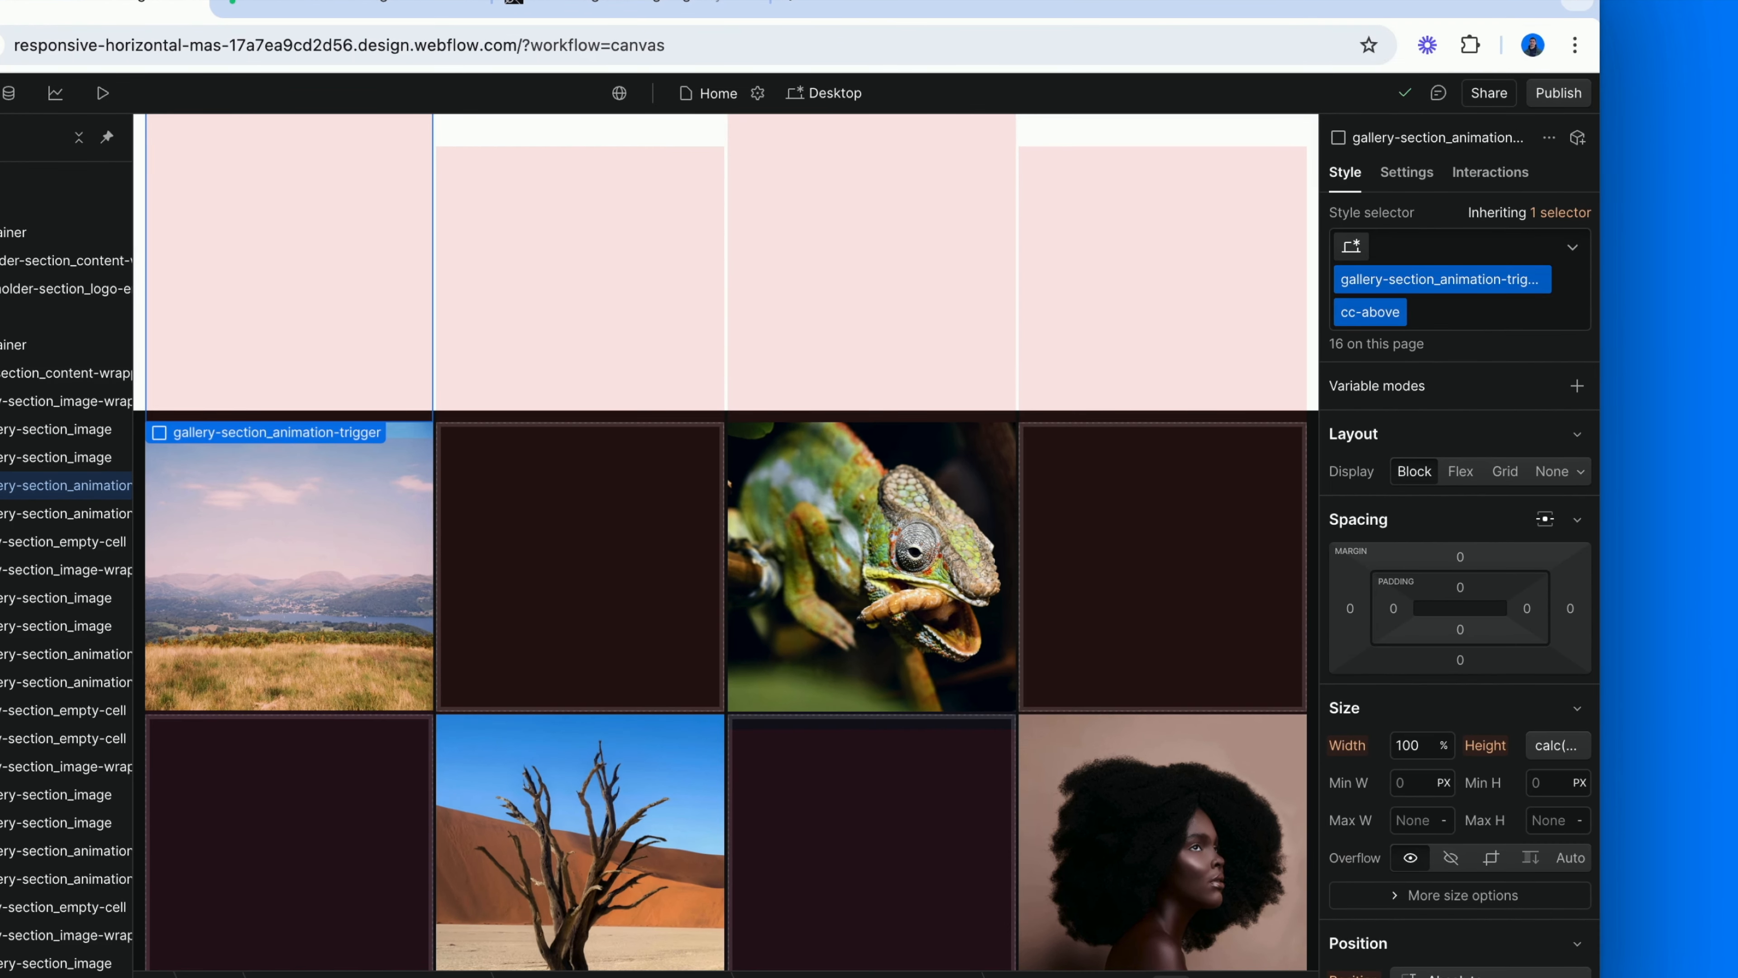
{"action": "scroll", "coordinate": [1413, 727], "scroll_direction": "down", "scroll_amount": 7}
{"action": "left_click", "coordinate": [1353, 804]}
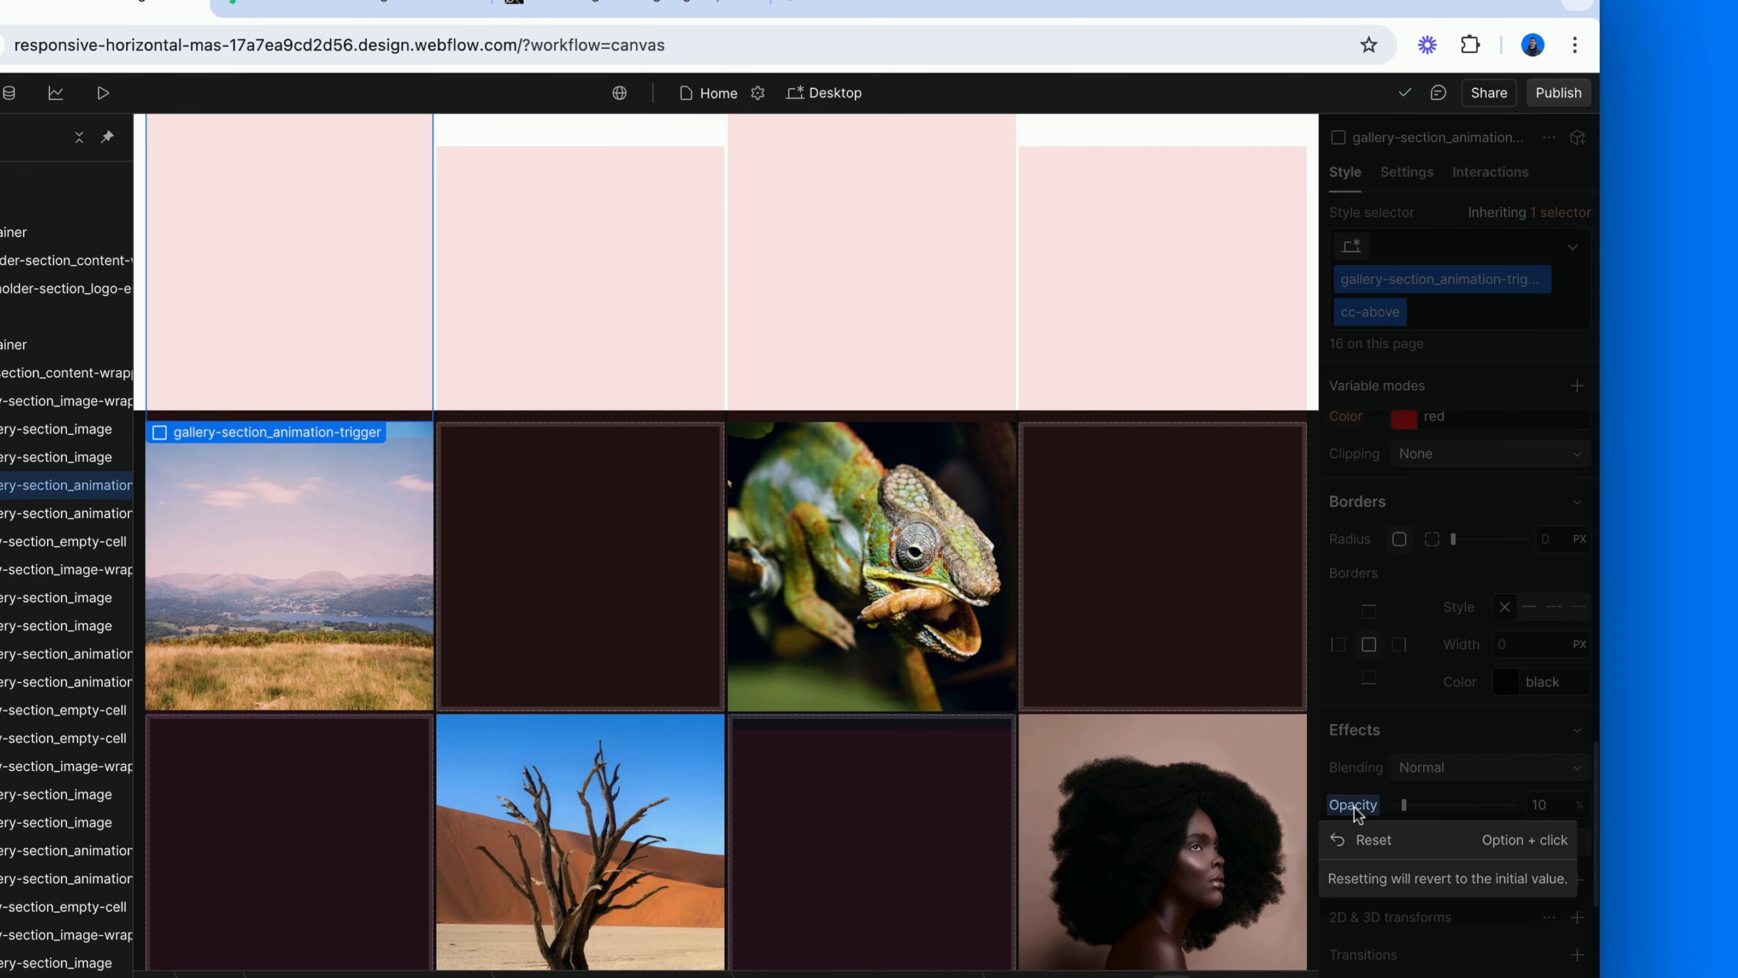
{"action": "left_click", "coordinate": [1368, 839]}
Reset the red background color on the base gallery-section_animation-trigger class that the above trigger inherits from.
{"action": "mouse_move", "coordinate": [1572, 225]}
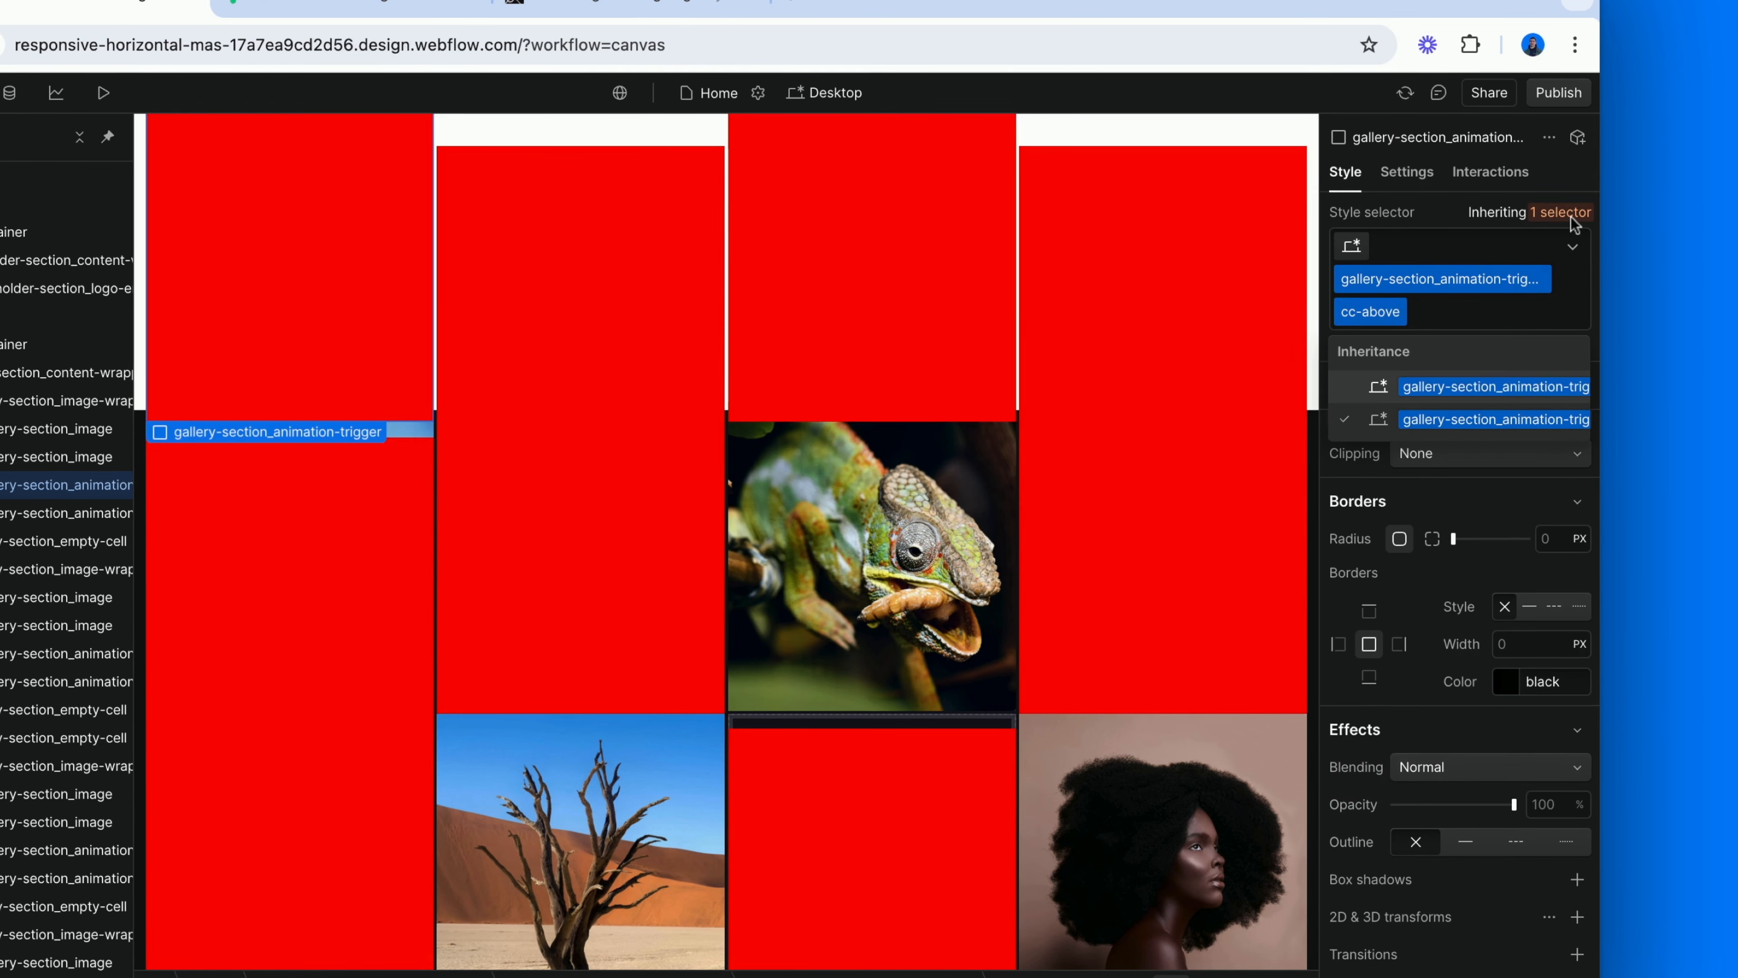
{"action": "left_click", "coordinate": [1461, 389]}
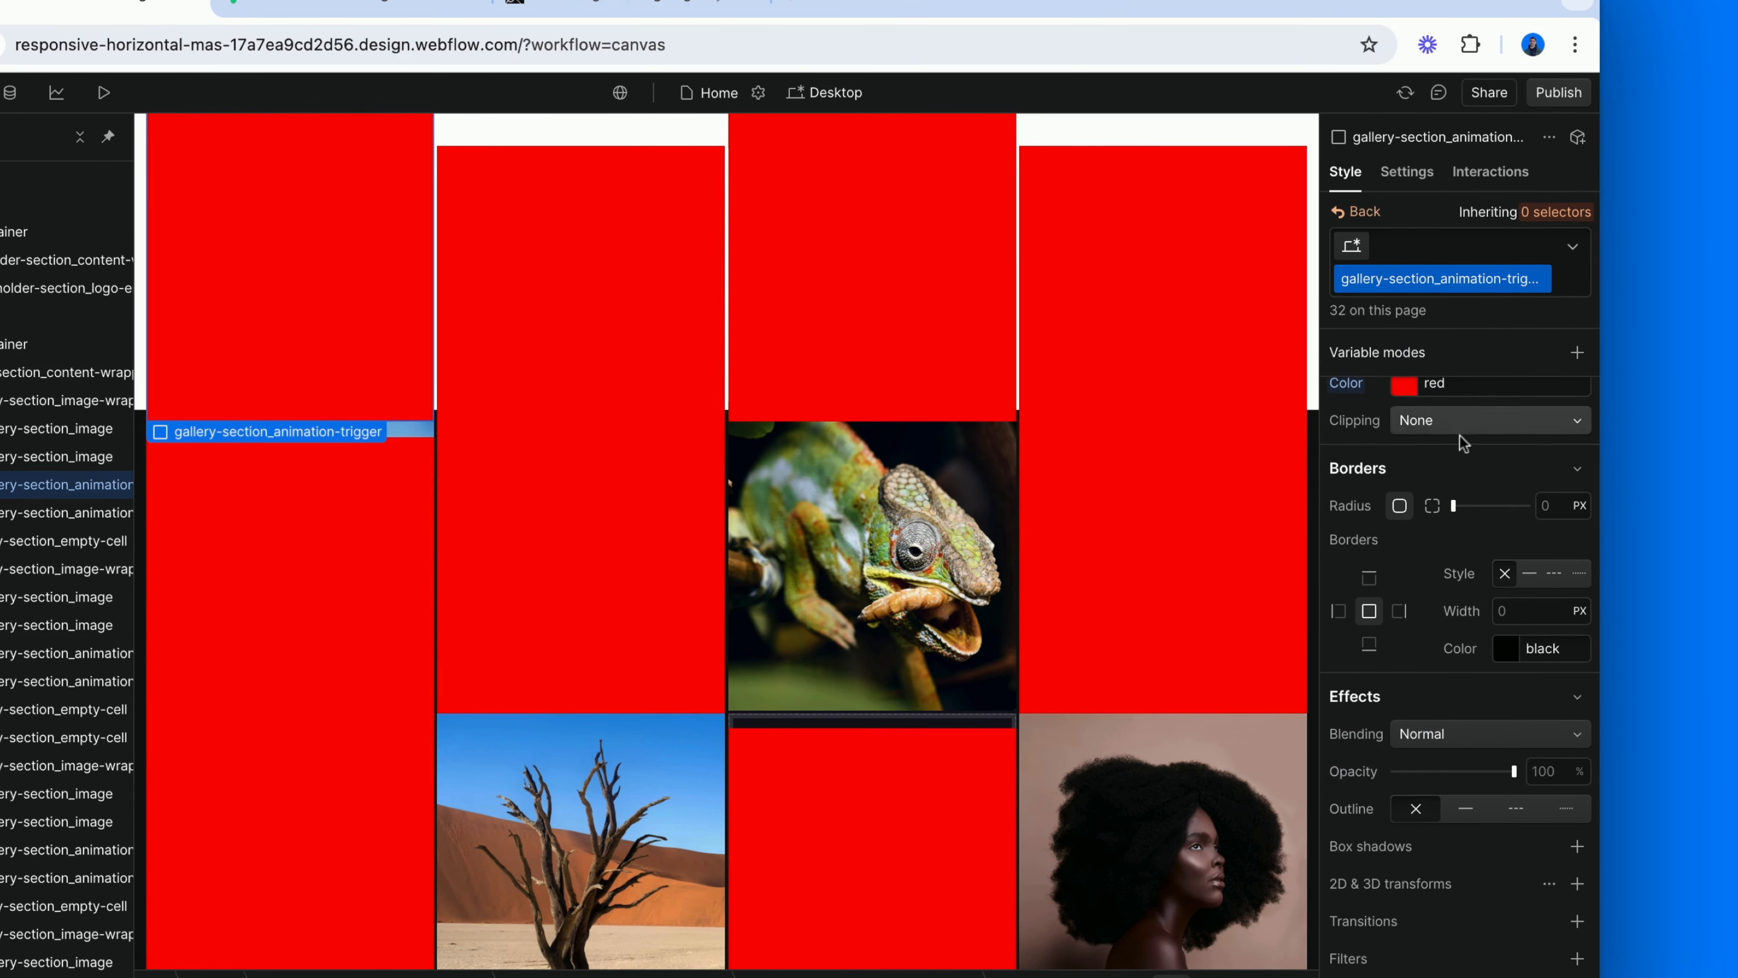
{"action": "scroll", "coordinate": [1457, 541], "scroll_direction": "up", "scroll_amount": 2}
{"action": "left_click", "coordinate": [1354, 483]}
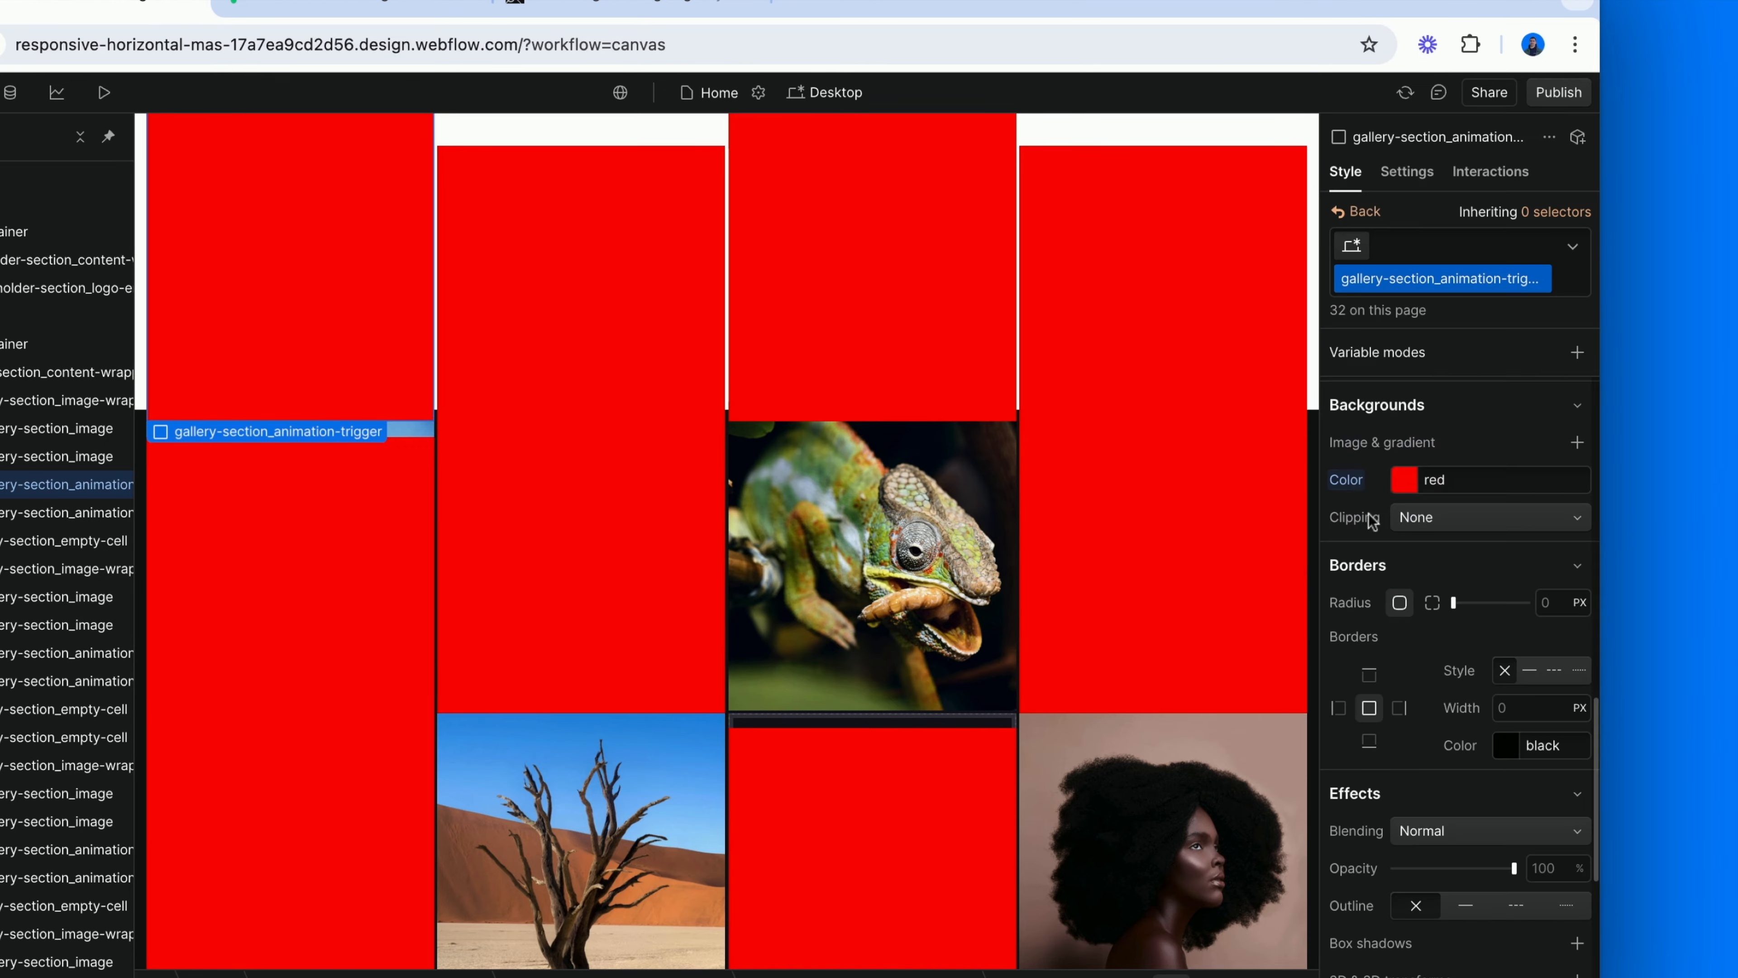
{"action": "left_click", "coordinate": [1369, 517]}
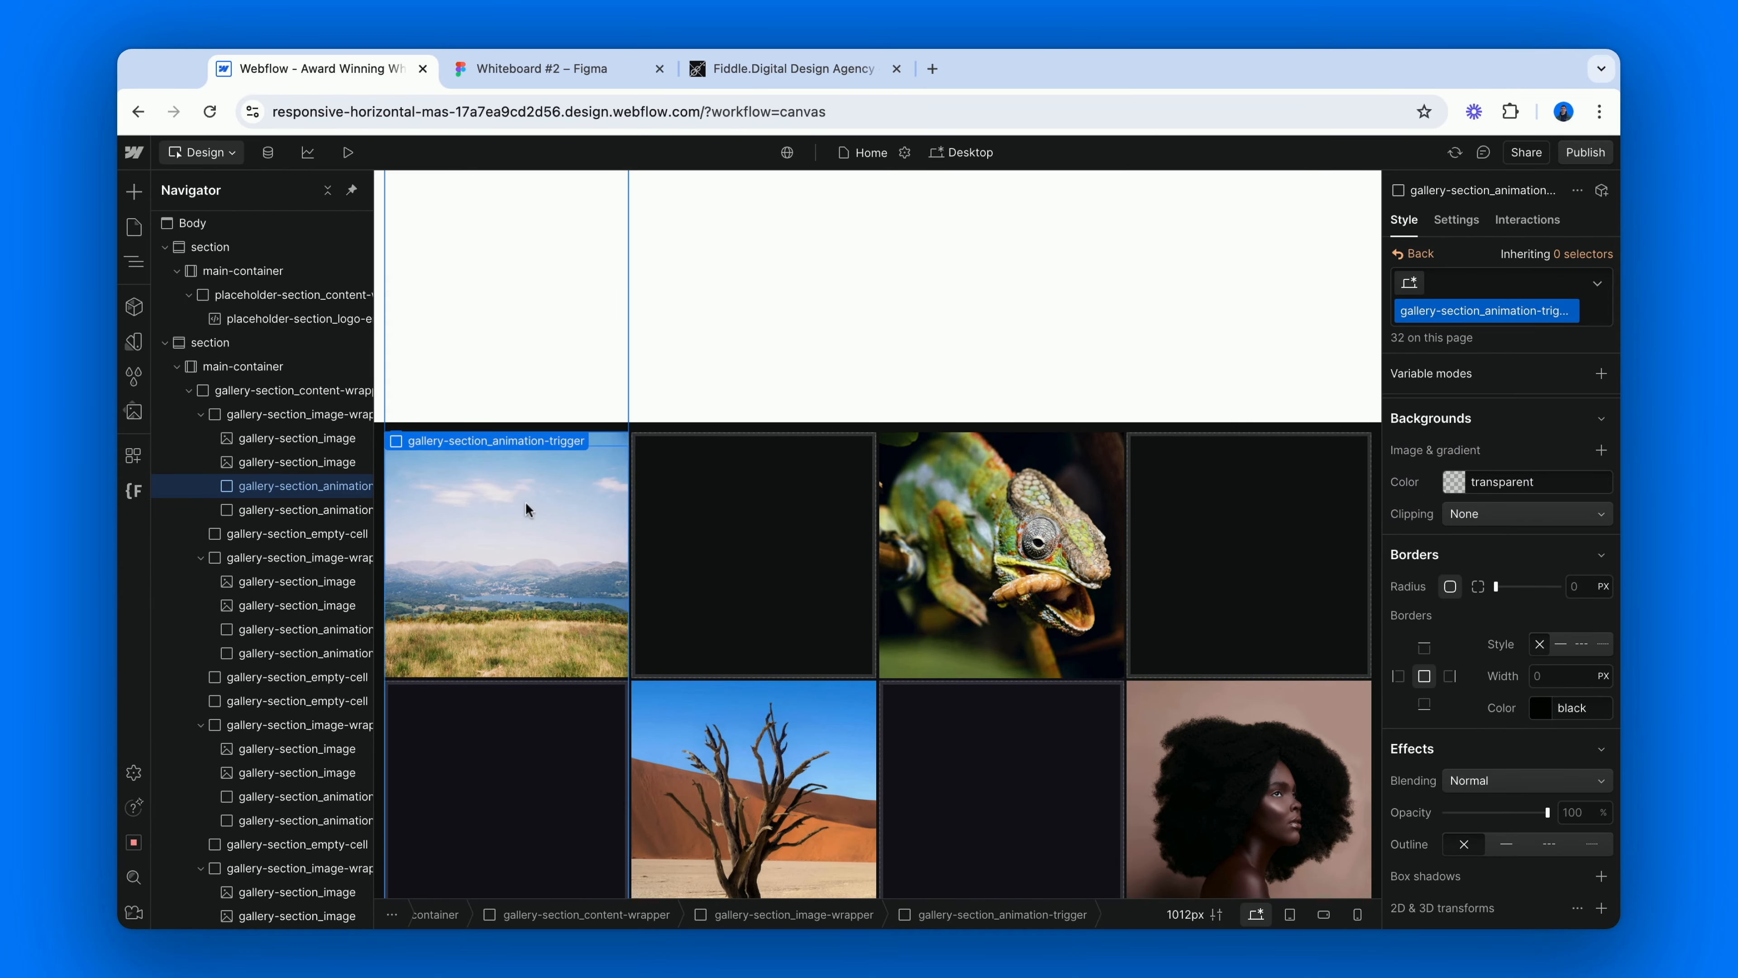
Reset the opacity and the #200f83 background color on the below trigger's cc-below class.
{"action": "left_click", "coordinate": [525, 508]}
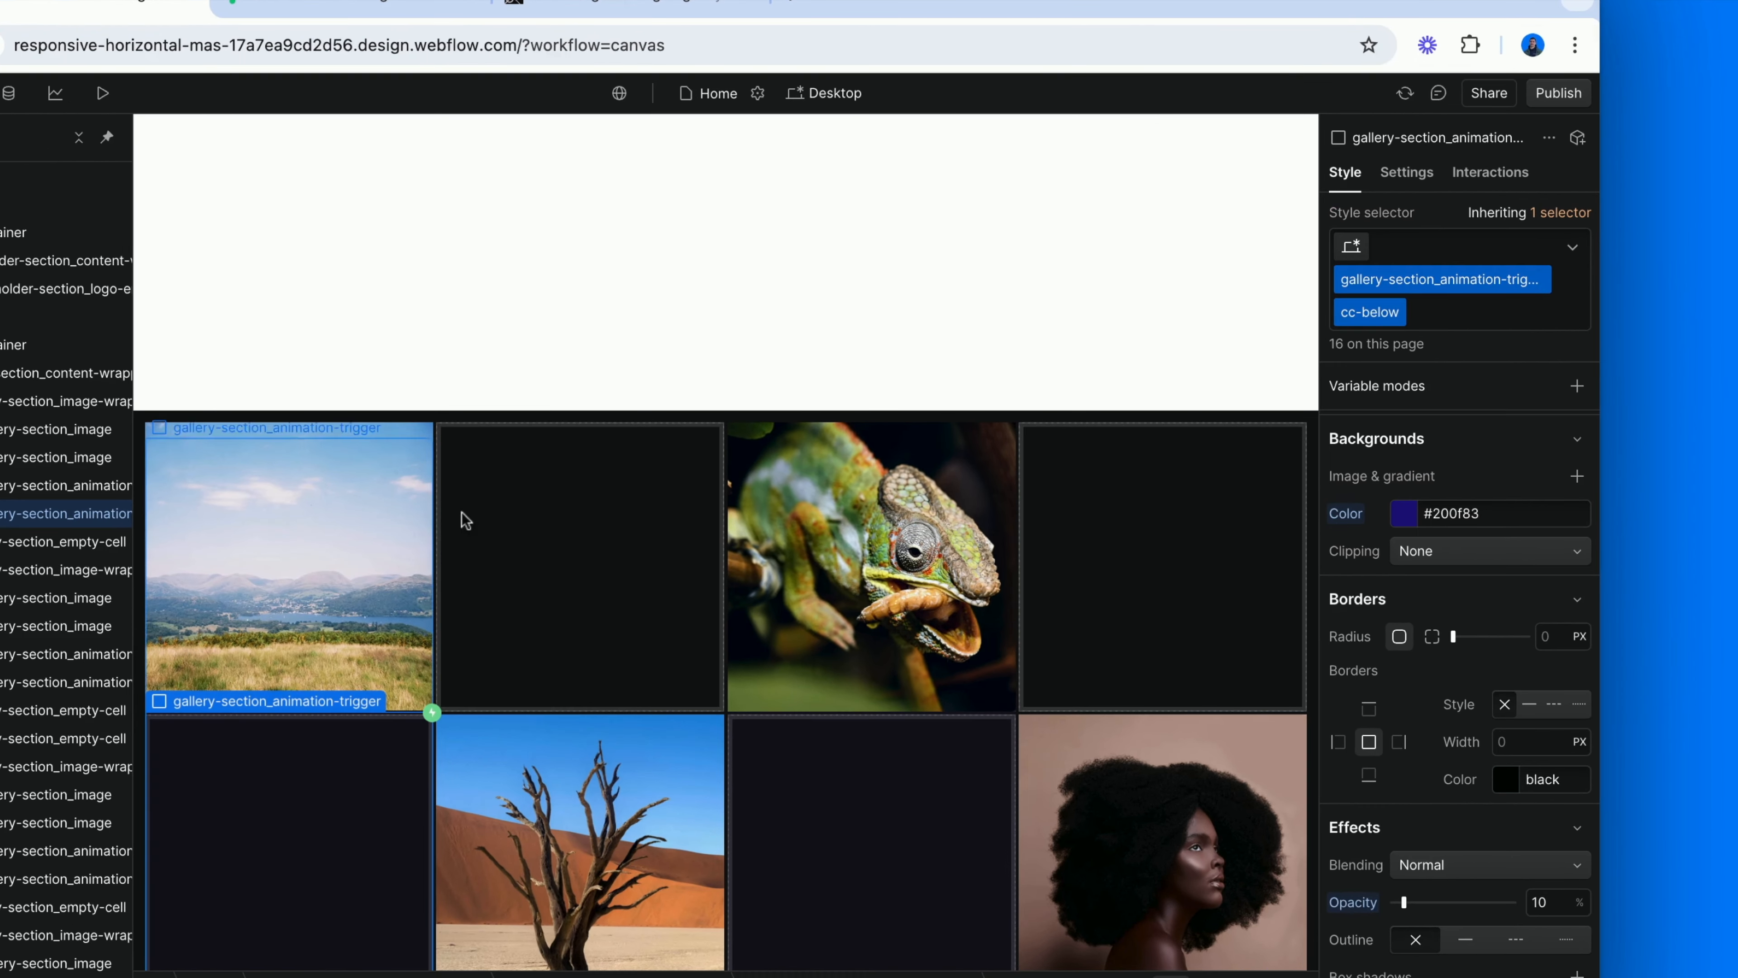
{"action": "left_click", "coordinate": [1353, 902]}
{"action": "left_click", "coordinate": [1369, 931]}
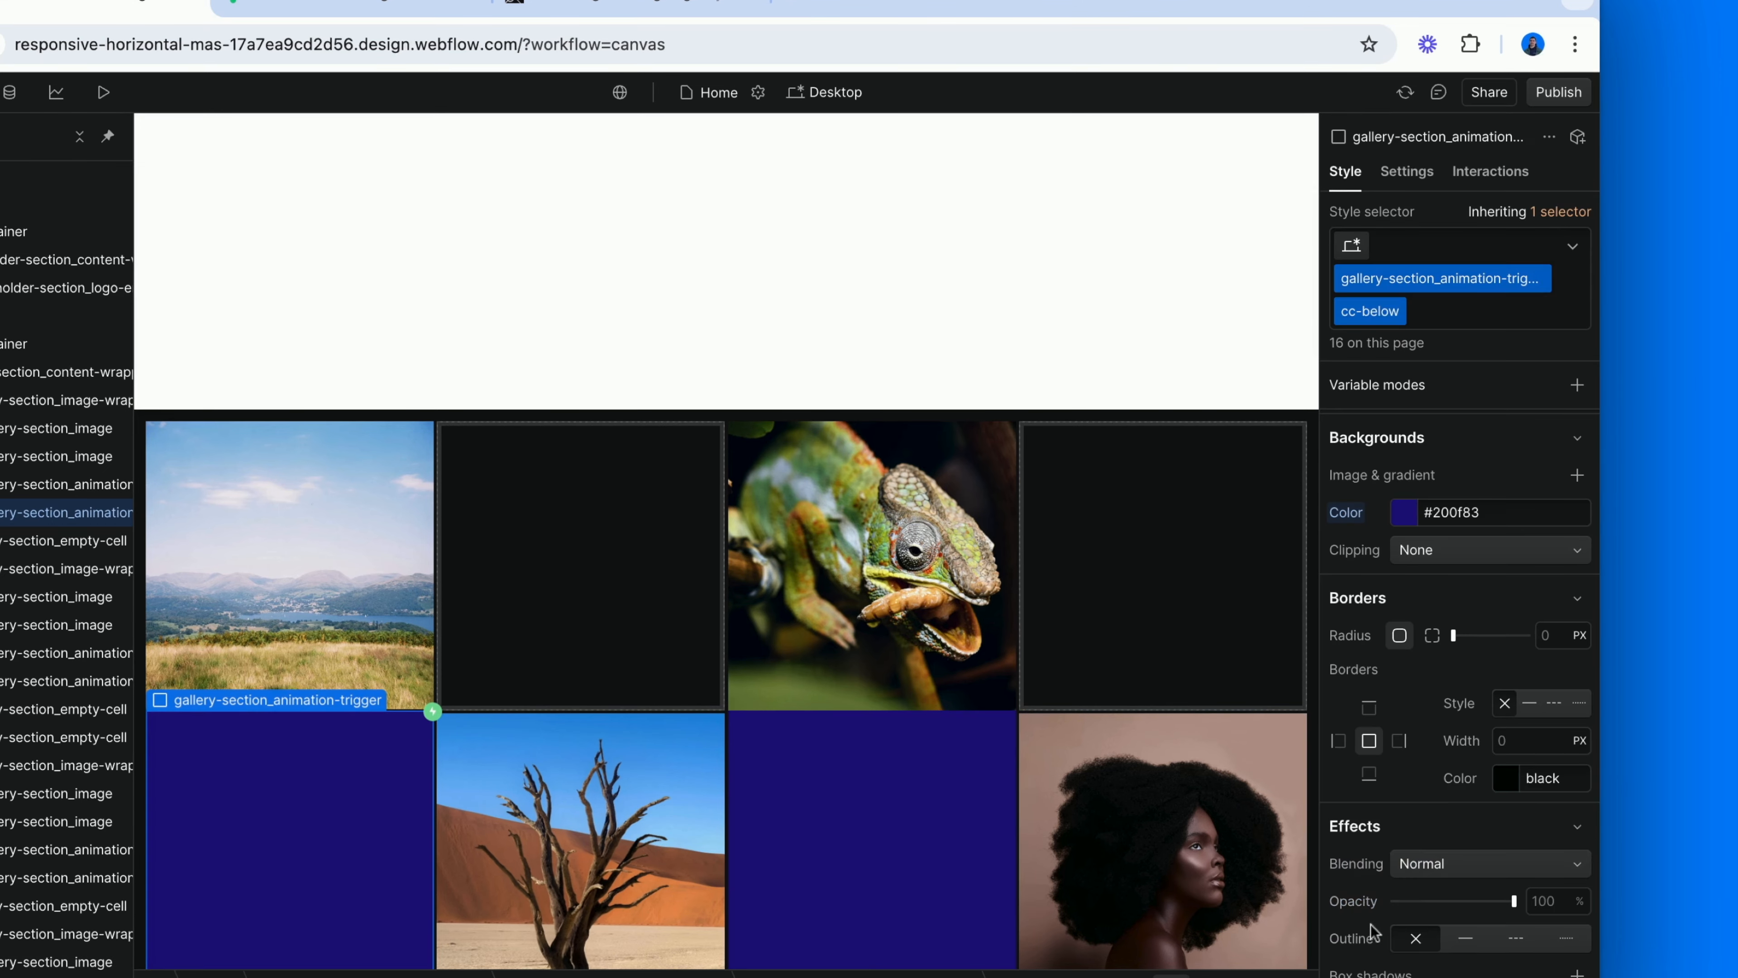
{"action": "left_click", "coordinate": [1346, 512]}
{"action": "left_click", "coordinate": [1355, 545]}
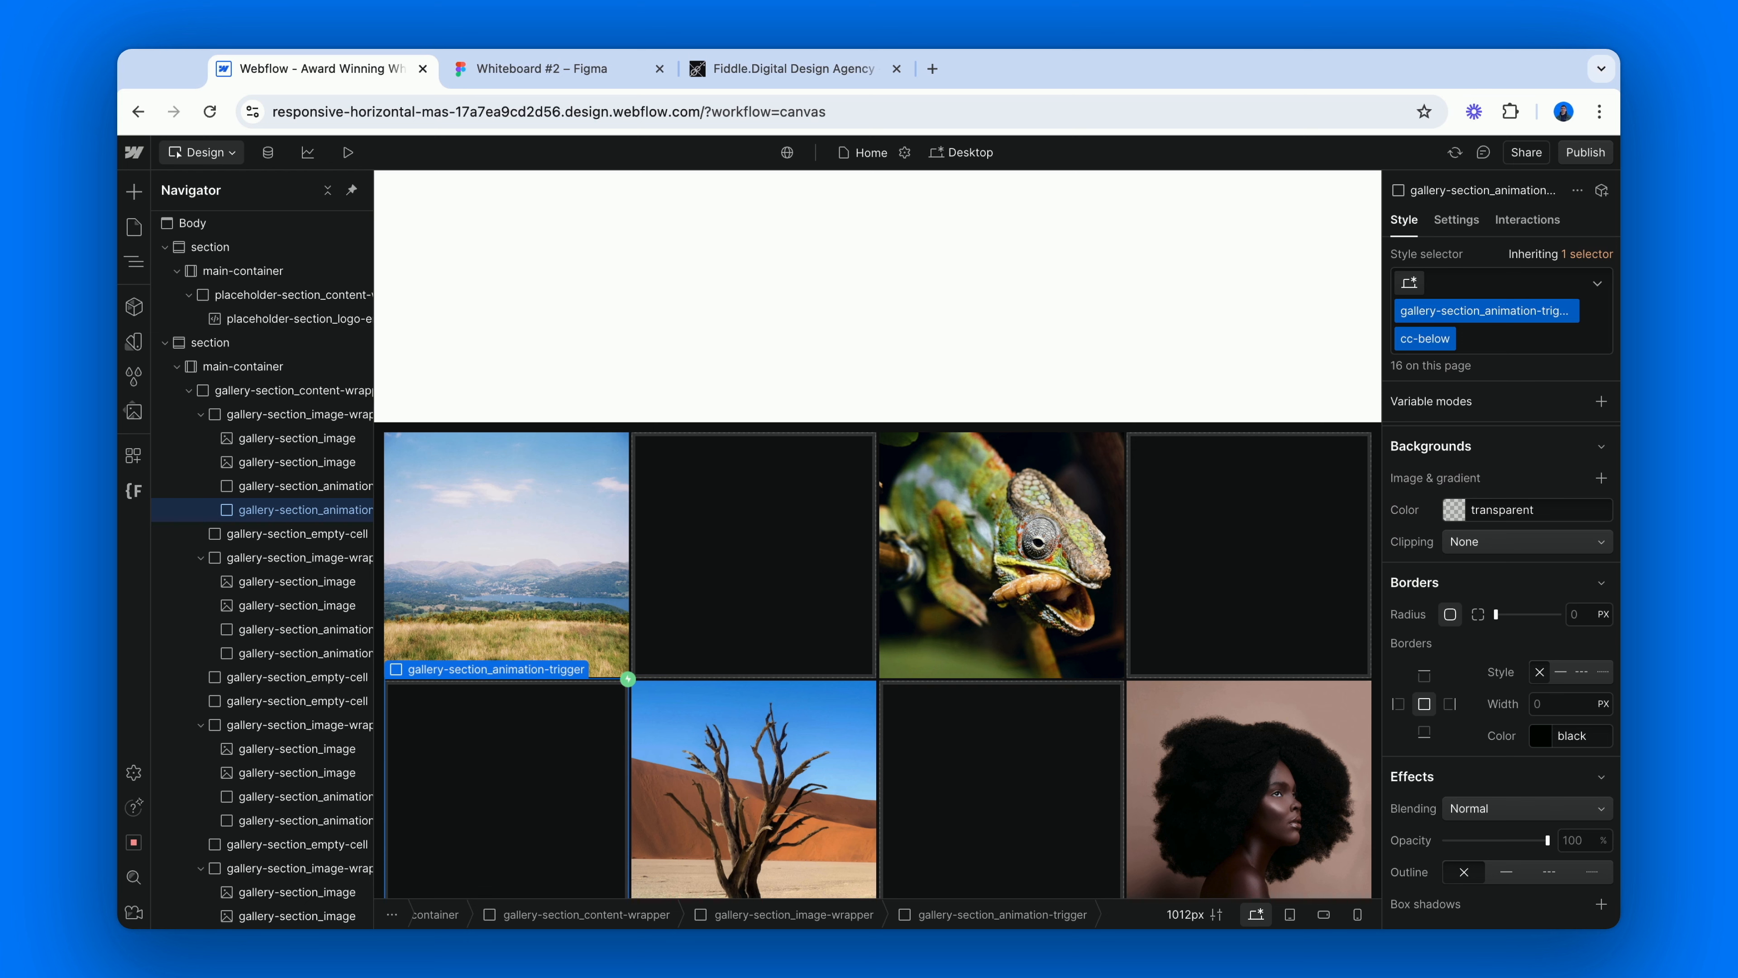
Set pointer events to None on the base gallery-section_animation-trigger class shared by all triggers.
{"action": "left_click", "coordinate": [866, 401]}
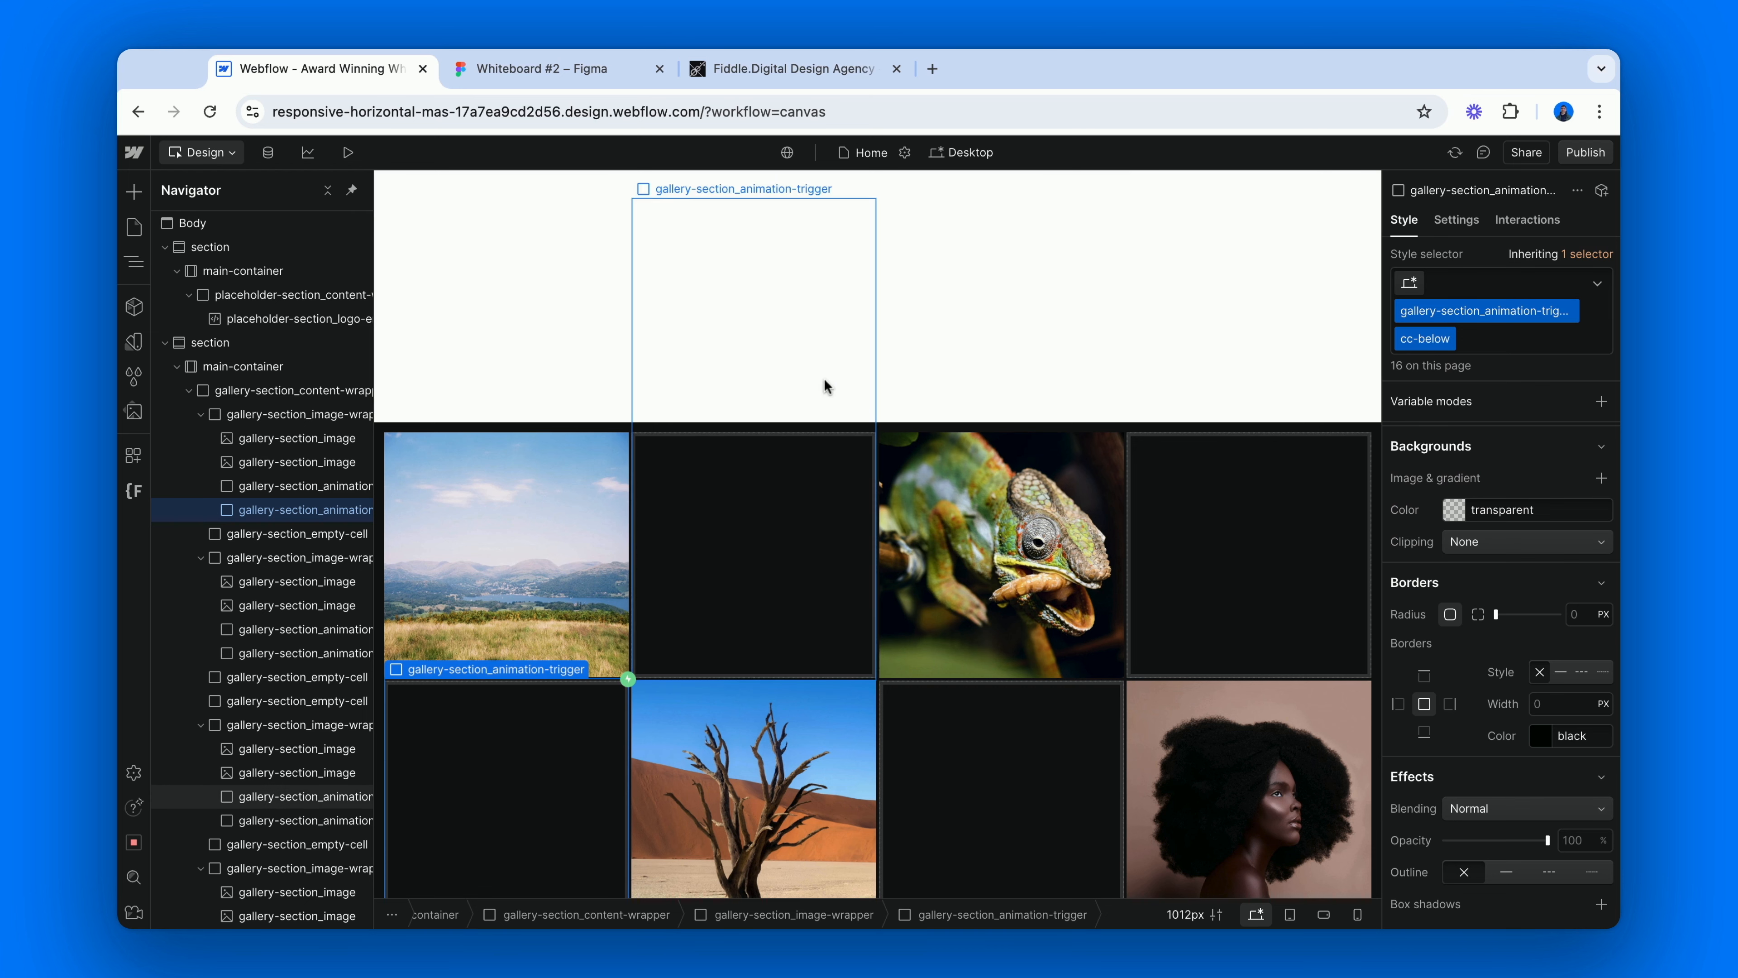
{"action": "left_click", "coordinate": [1191, 500]}
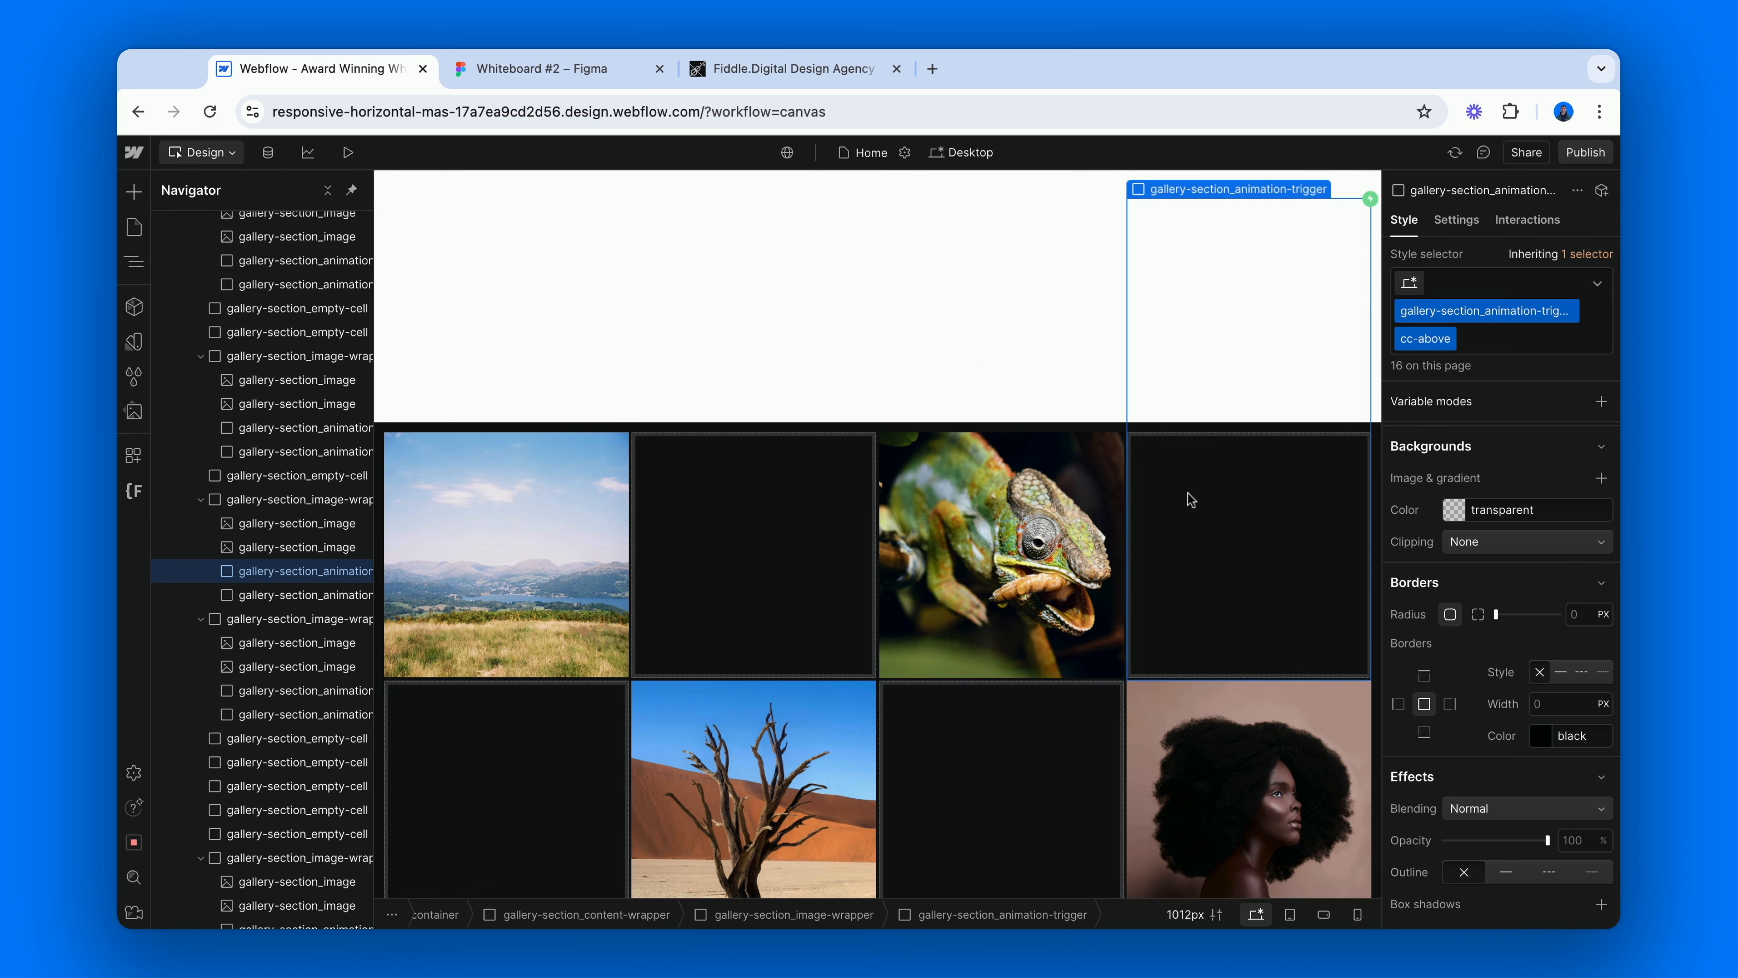
{"action": "left_click", "coordinate": [931, 760]}
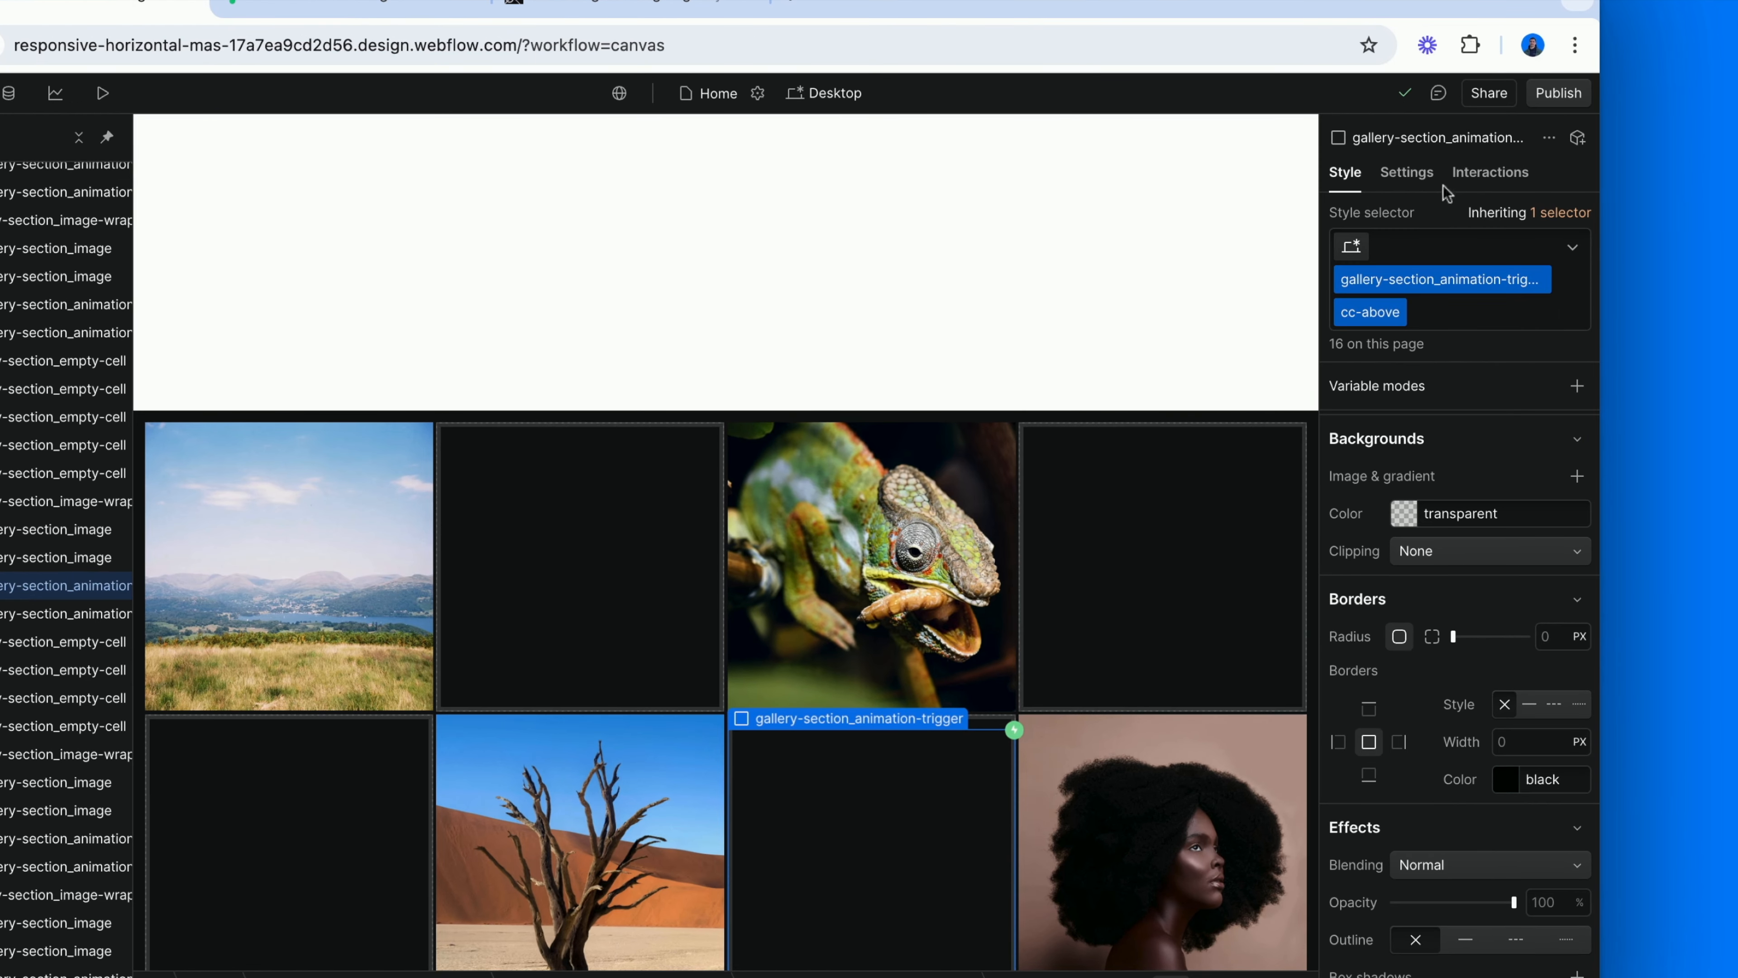
{"action": "mouse_move", "coordinate": [1552, 218]}
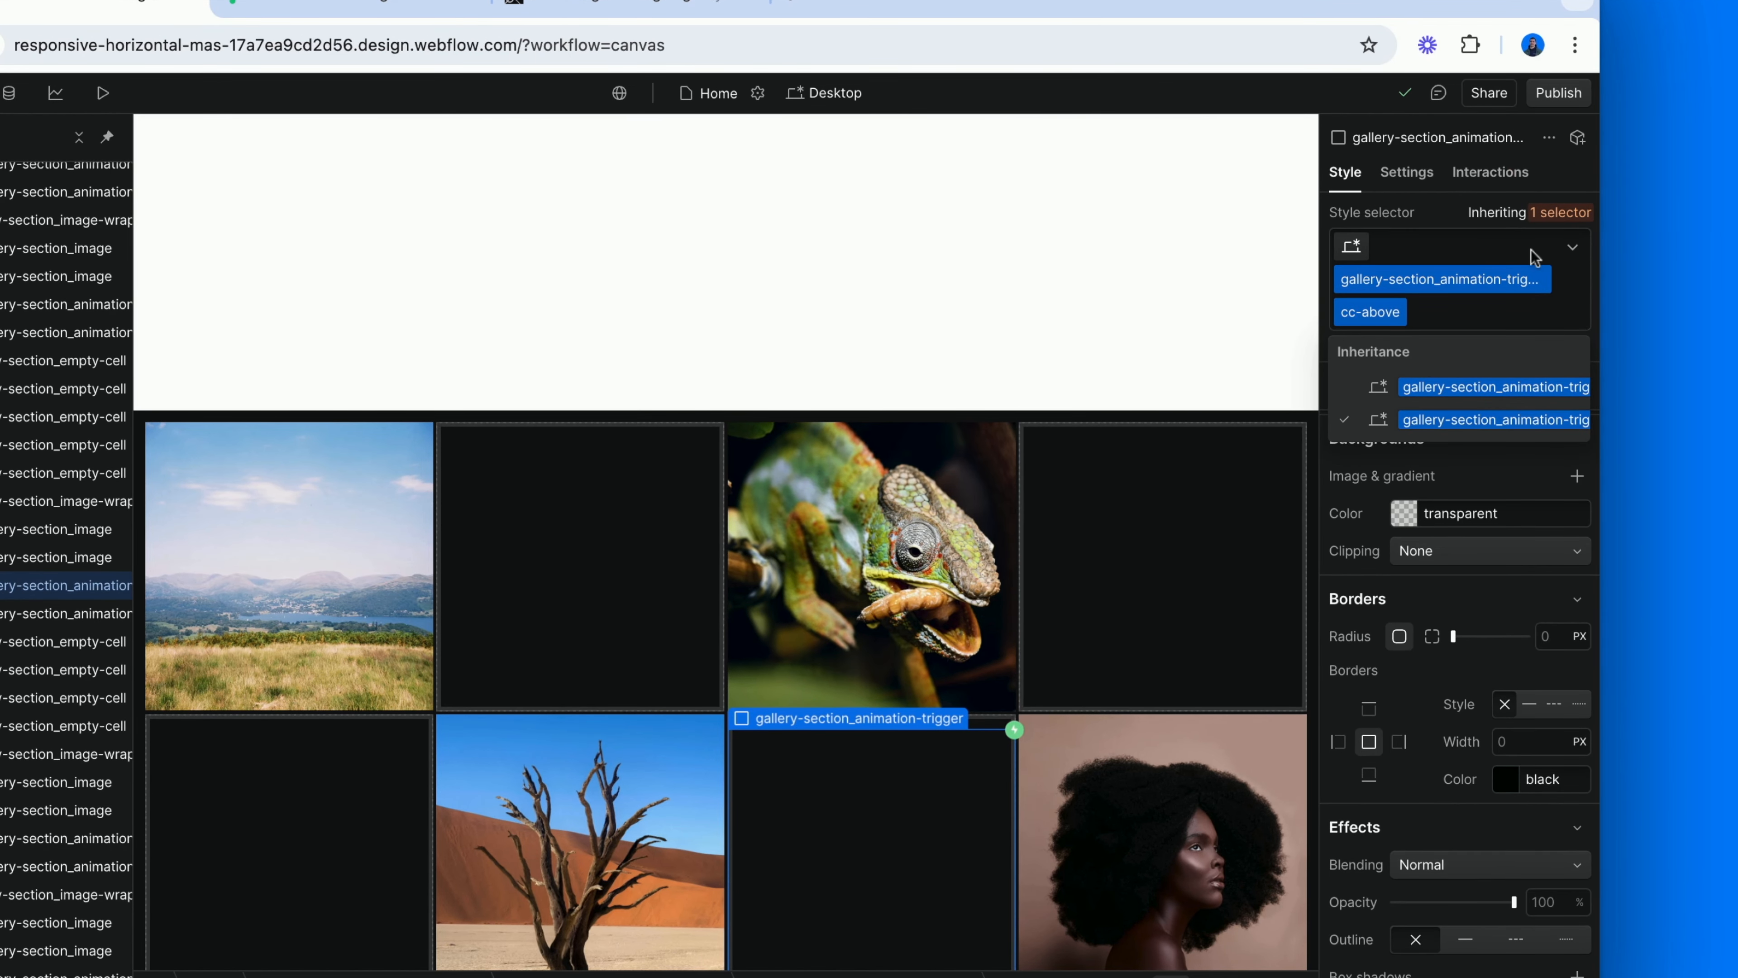
{"action": "left_click", "coordinate": [1478, 387]}
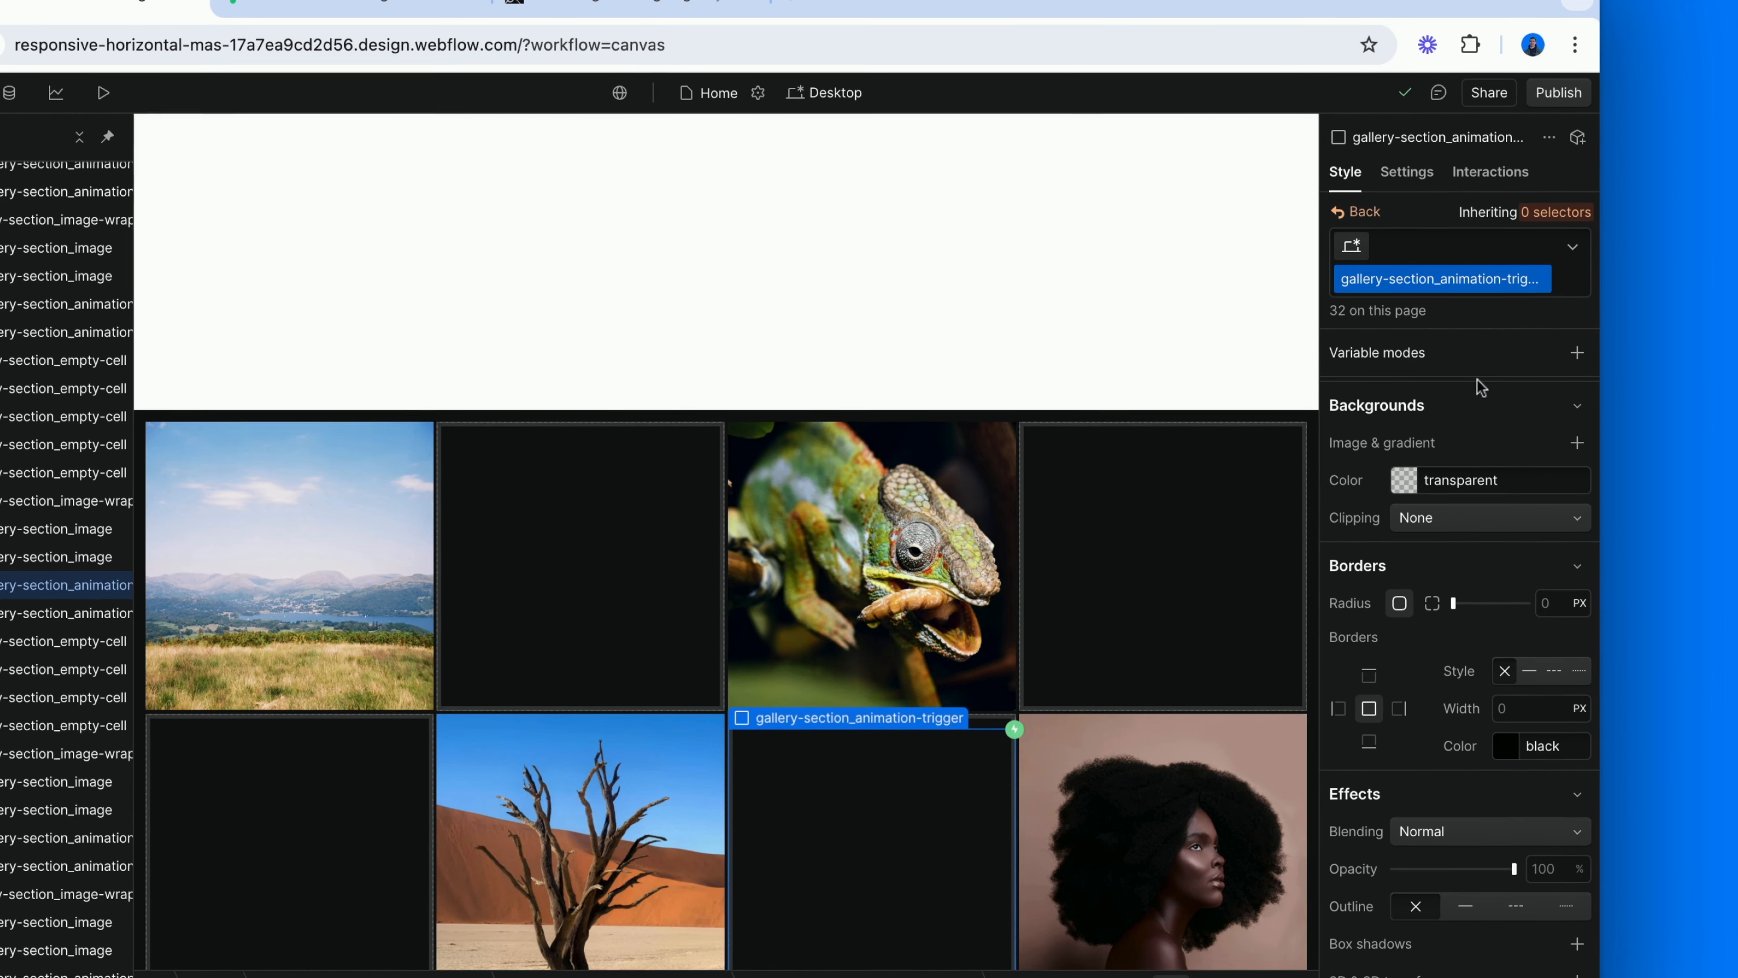
{"action": "scroll", "coordinate": [1438, 674], "scroll_direction": "down", "scroll_amount": 5}
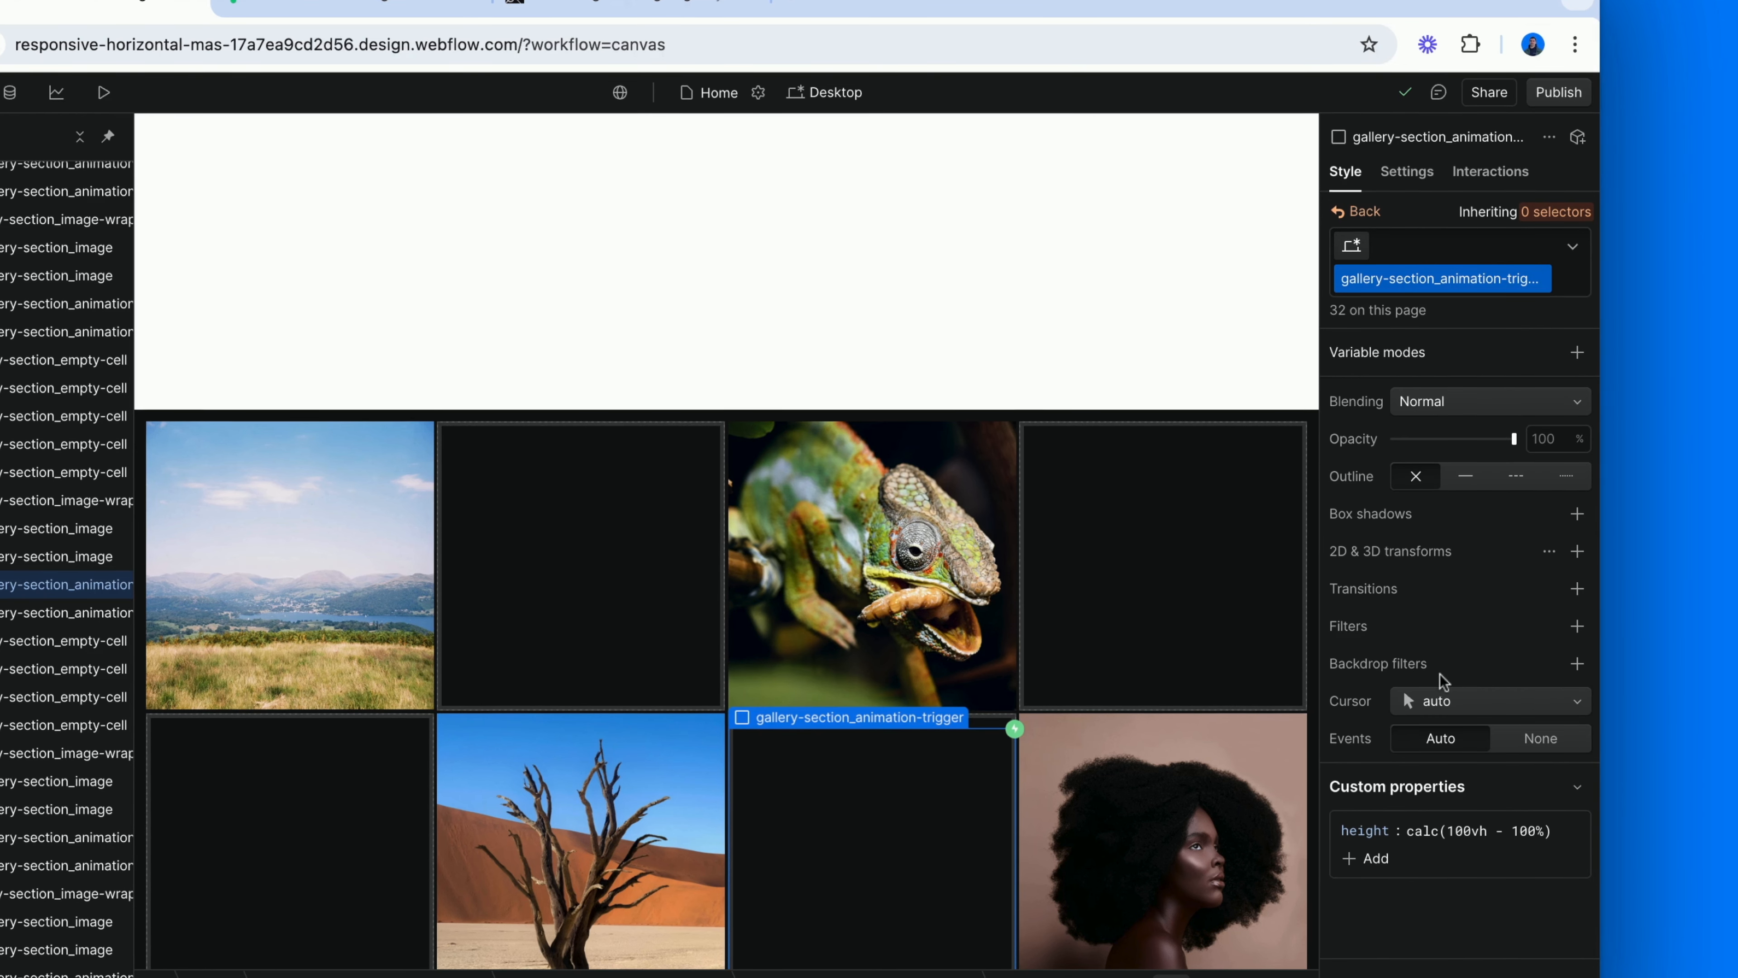
{"action": "left_click", "coordinate": [1517, 744]}
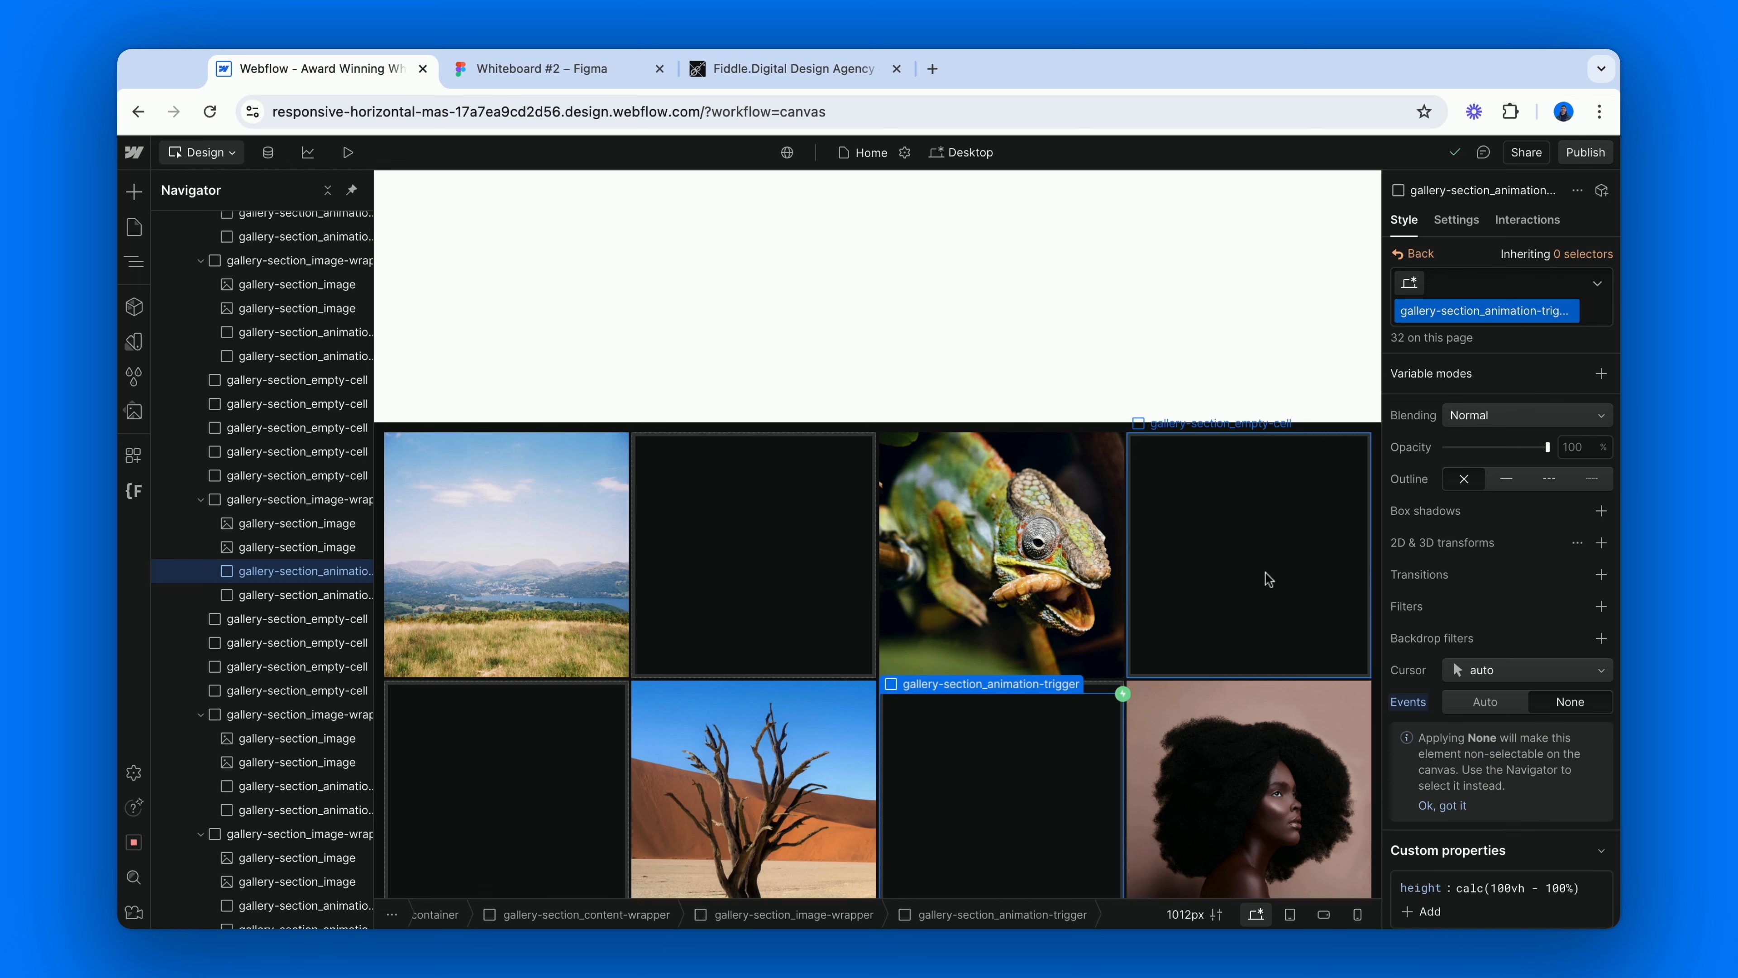
Duplicate the placeholder logo section and move a copy below the gallery section as the page's last section.
{"action": "scroll", "coordinate": [303, 392], "scroll_direction": "up", "scroll_amount": 2}
{"action": "scroll", "coordinate": [303, 392], "scroll_direction": "up", "scroll_amount": 10}
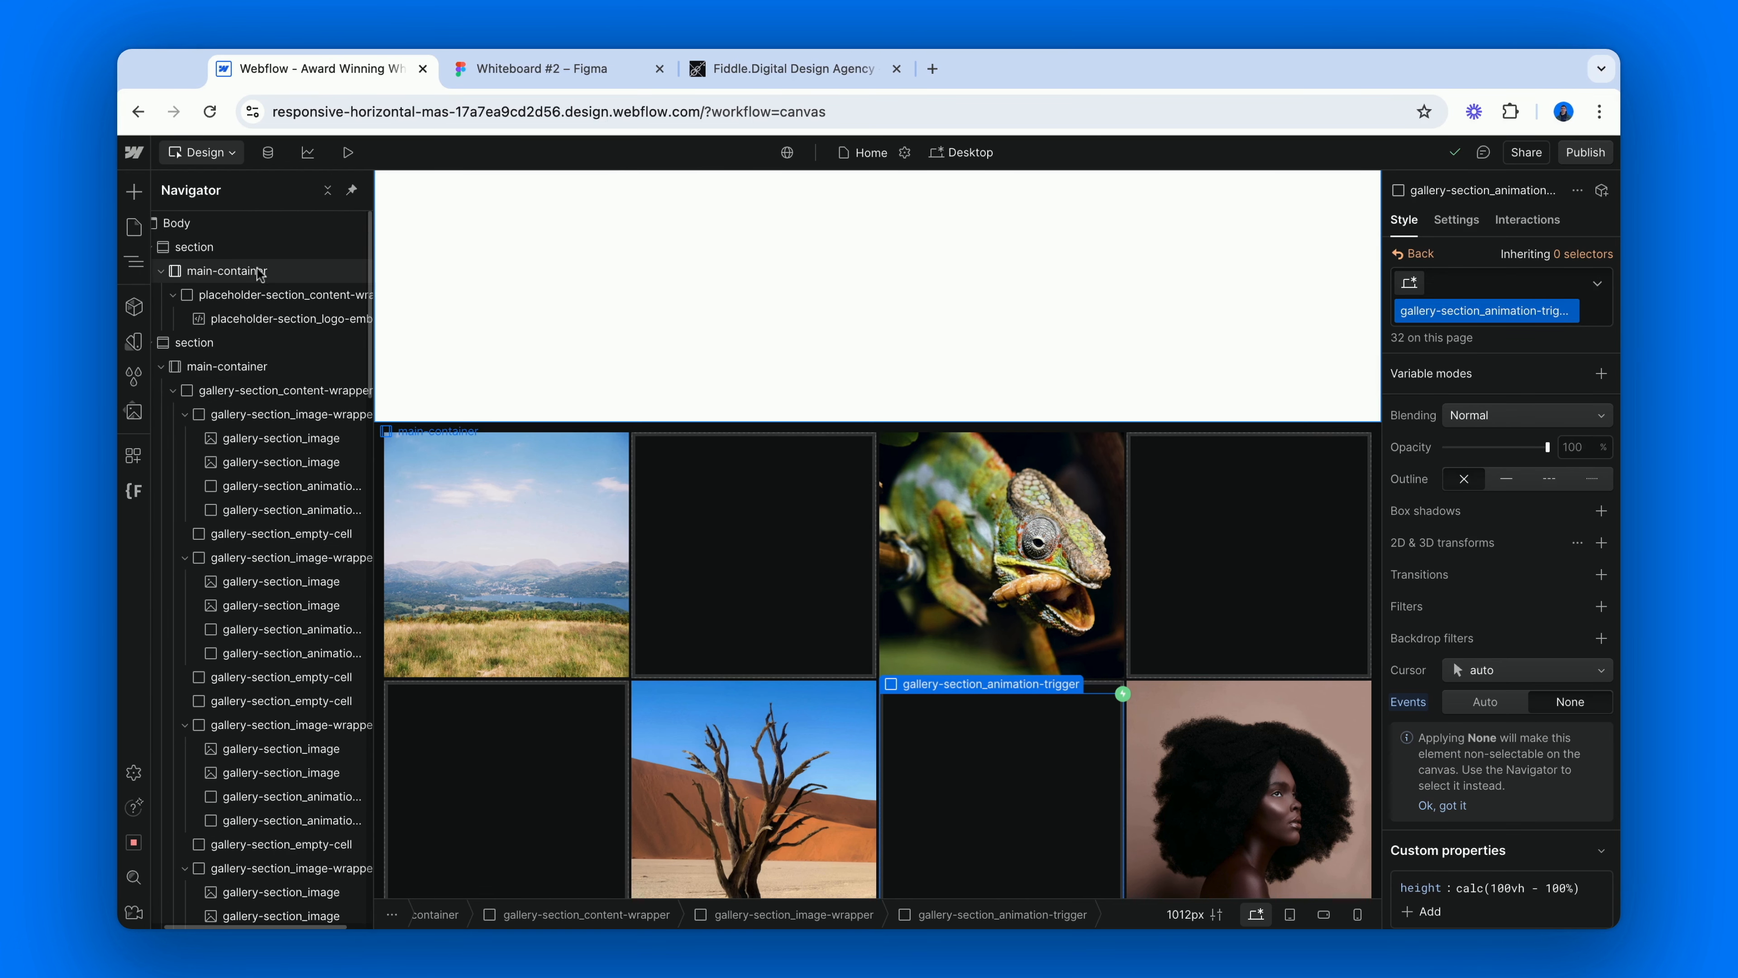
{"action": "left_click", "coordinate": [255, 248]}
{"action": "key", "text": "super+d"}
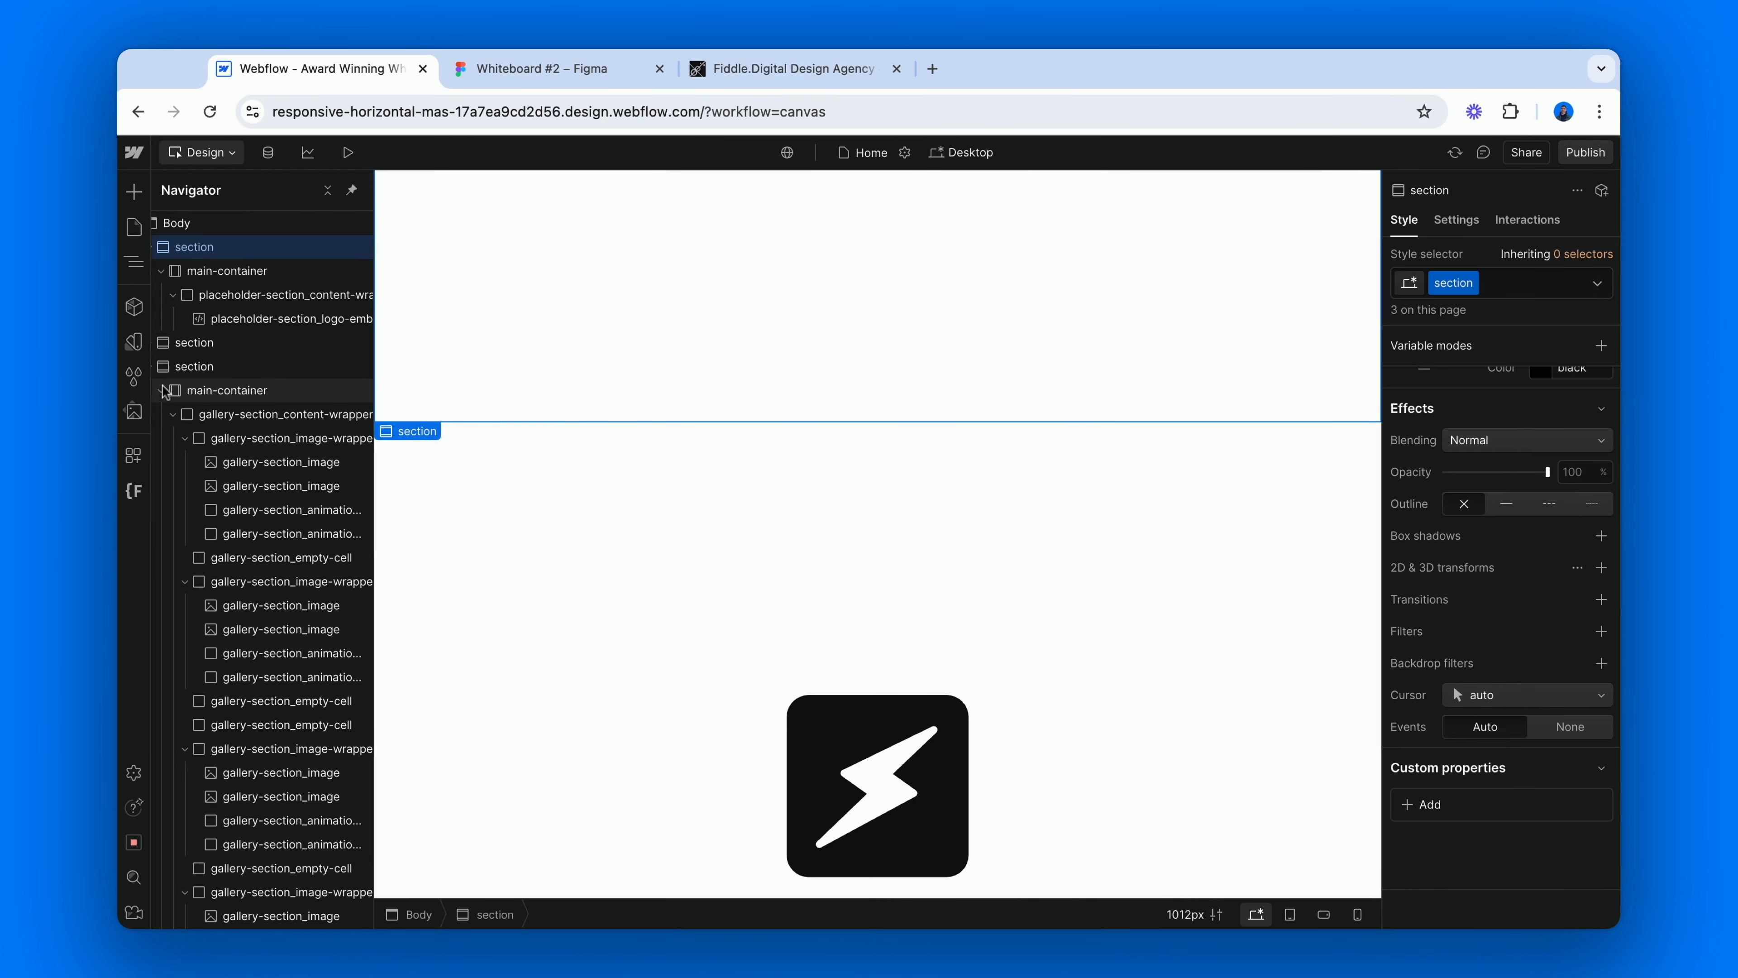
{"action": "left_click", "coordinate": [154, 368]}
{"action": "left_click_drag", "start_coordinate": [207, 246], "coordinate": [210, 248]}
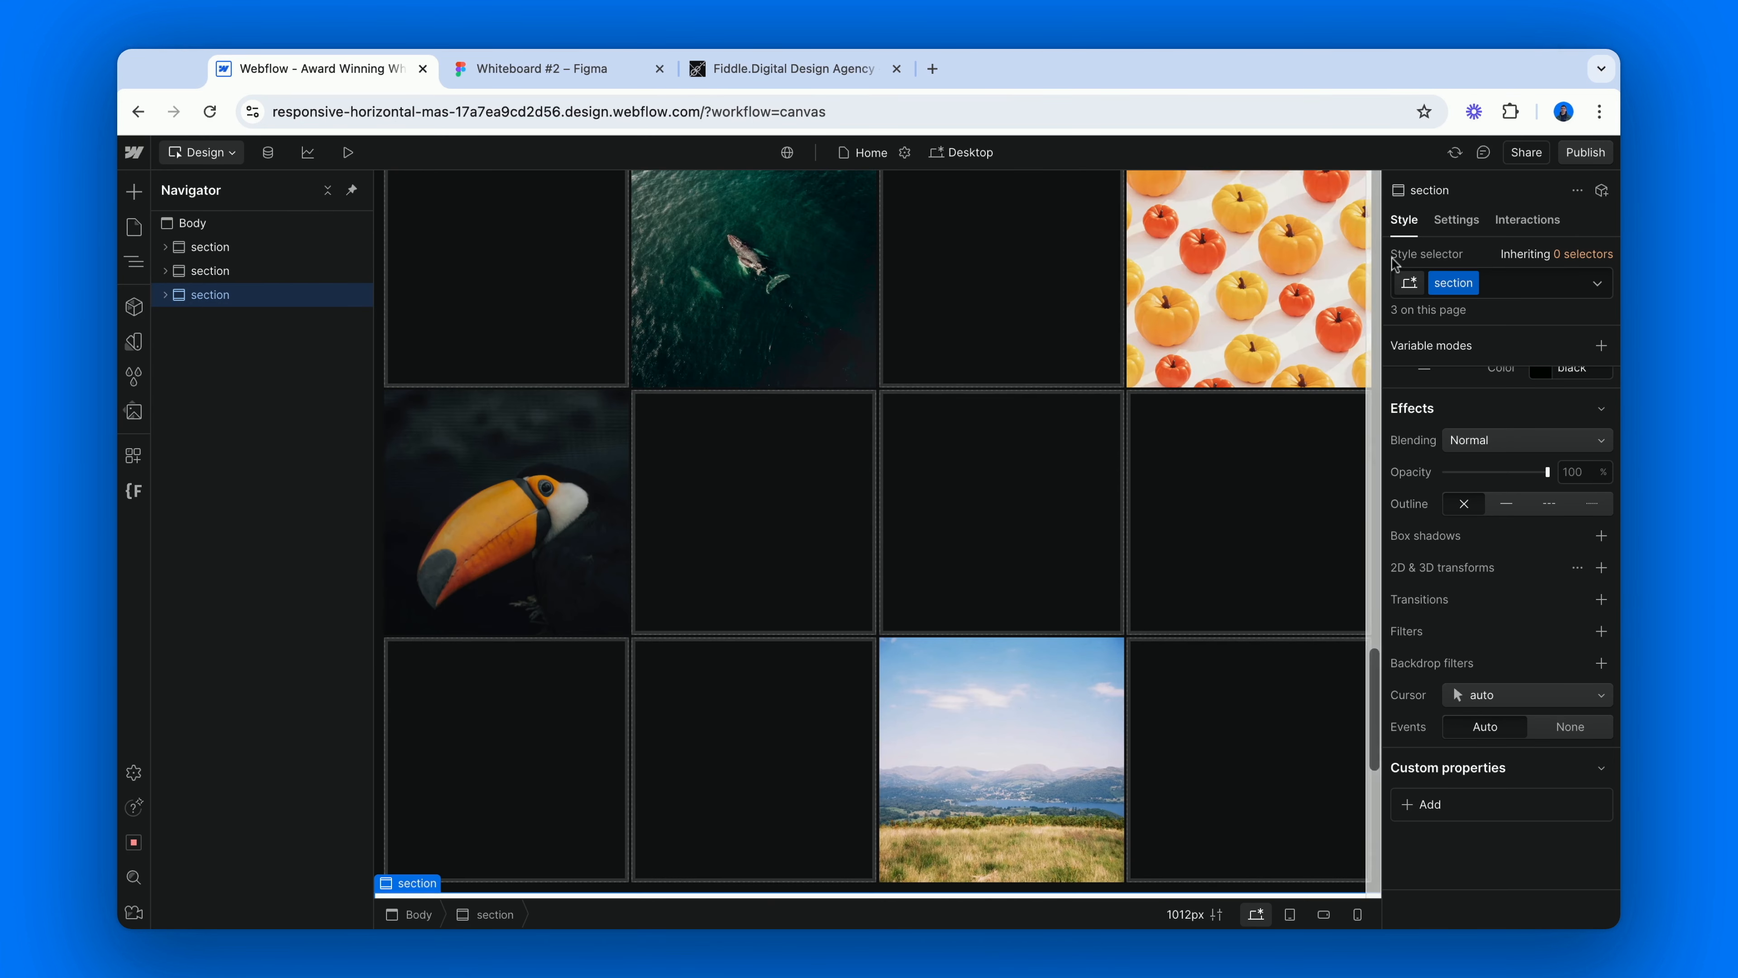
Publish the site to the webflow.io staging domain and open the published page.
{"action": "left_click", "coordinate": [1586, 153]}
{"action": "left_click", "coordinate": [1495, 432]}
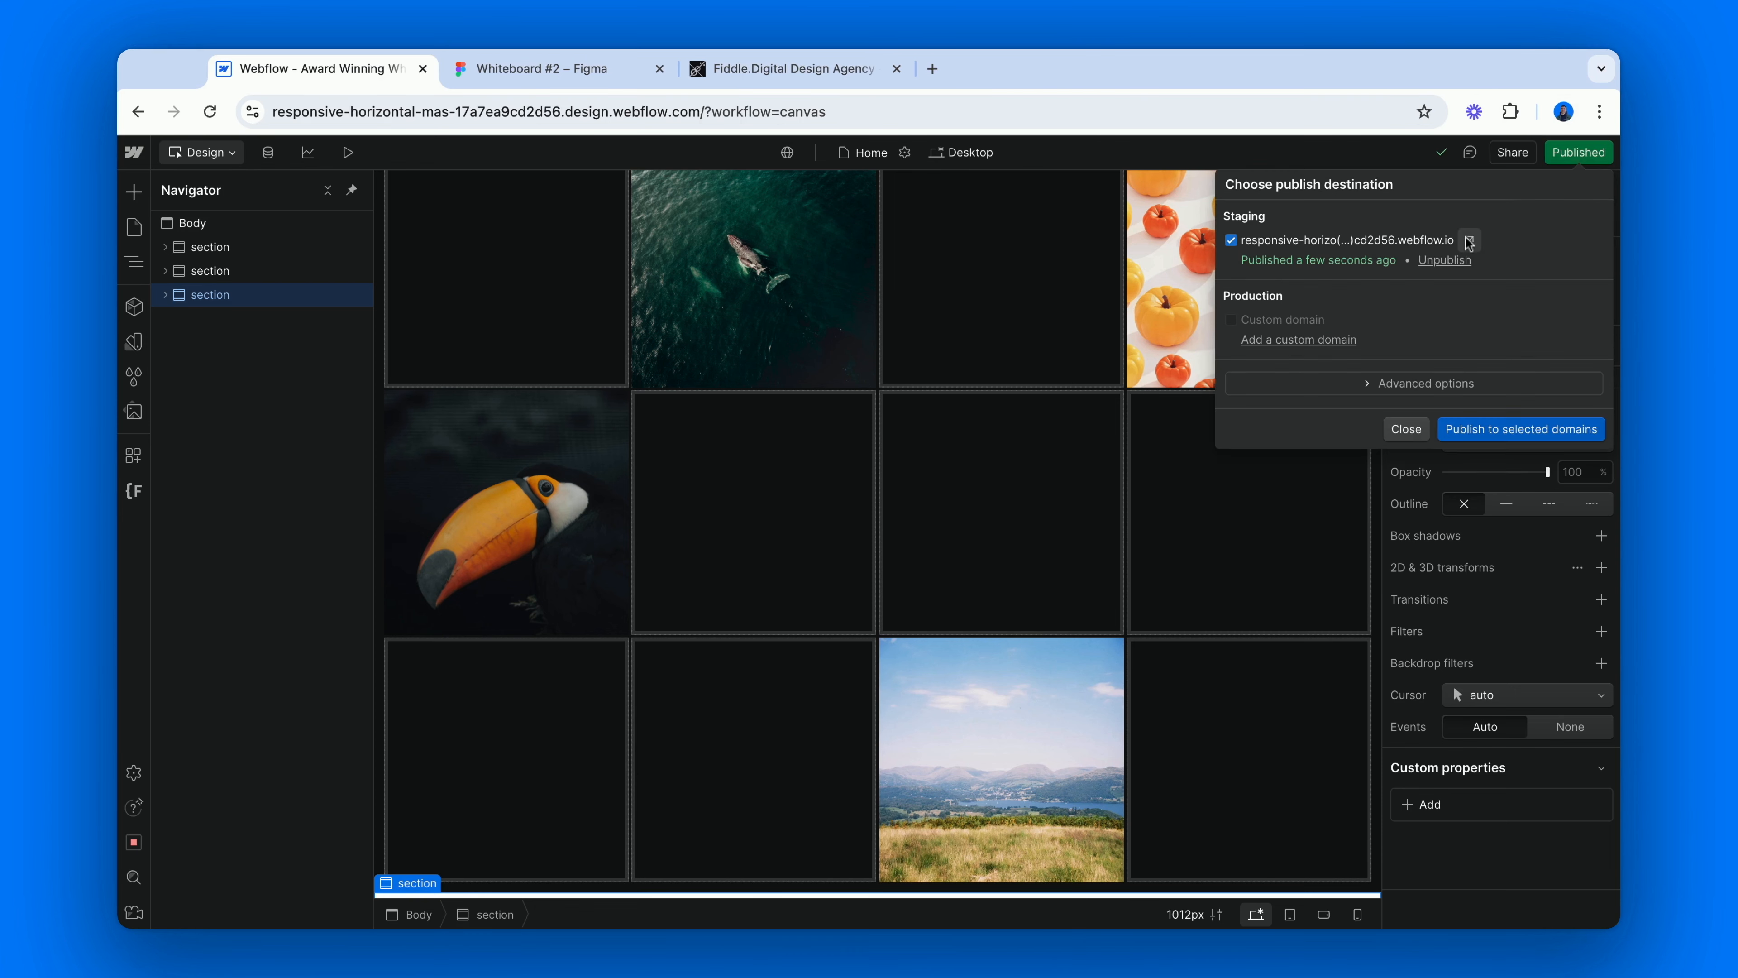
{"action": "left_click", "coordinate": [1465, 236]}
Scroll through the published gallery down to the last section and back up to check the image scaling in both directions.
{"action": "scroll", "coordinate": [1358, 179], "scroll_direction": "down", "scroll_amount": 5}
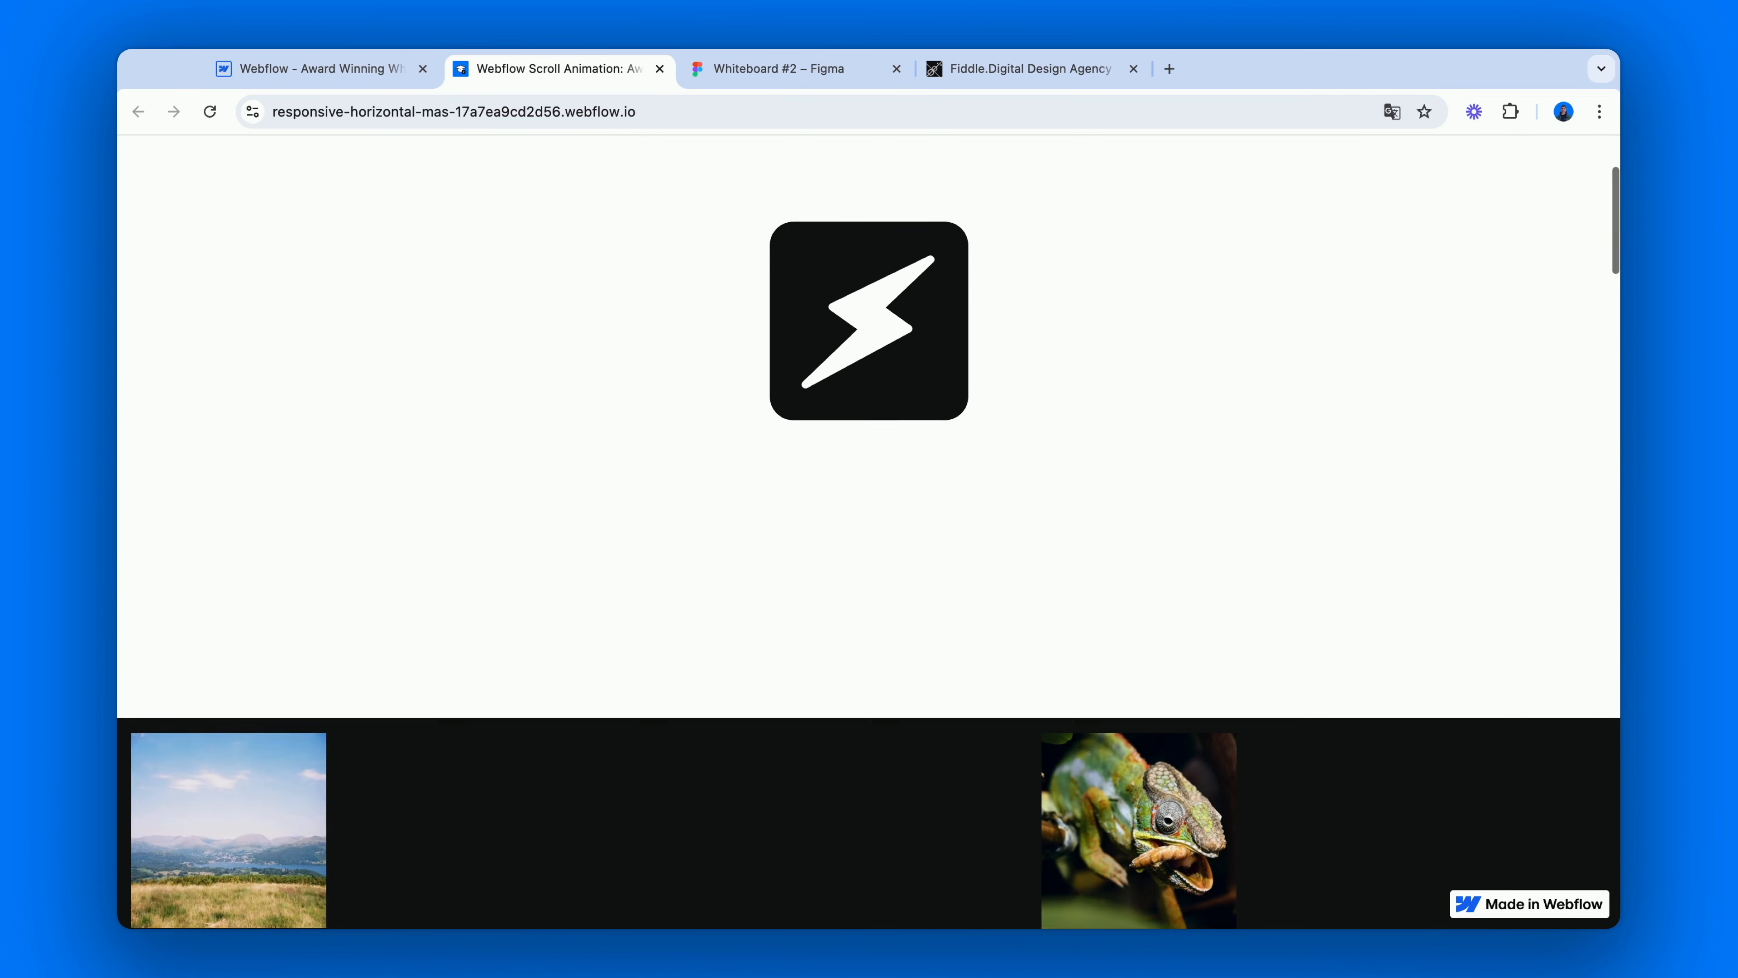
{"action": "scroll", "coordinate": [869, 530], "scroll_direction": "down", "scroll_amount": 10}
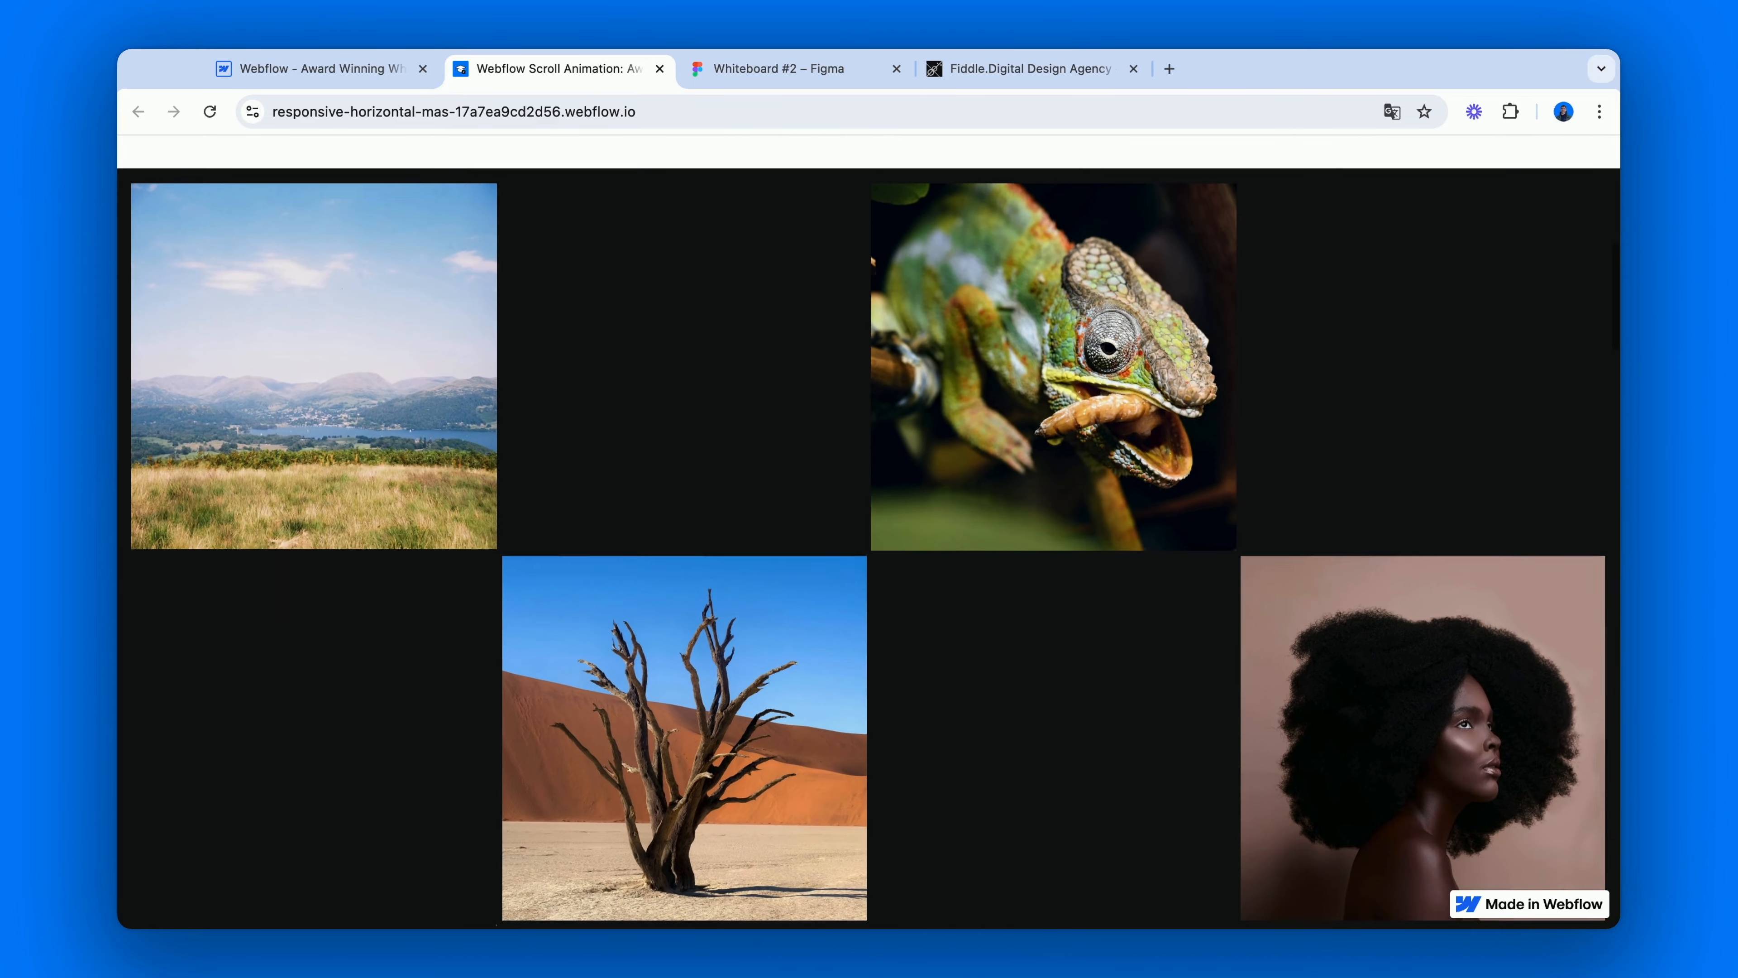
{"action": "scroll", "coordinate": [869, 531], "scroll_direction": "down", "scroll_amount": 10}
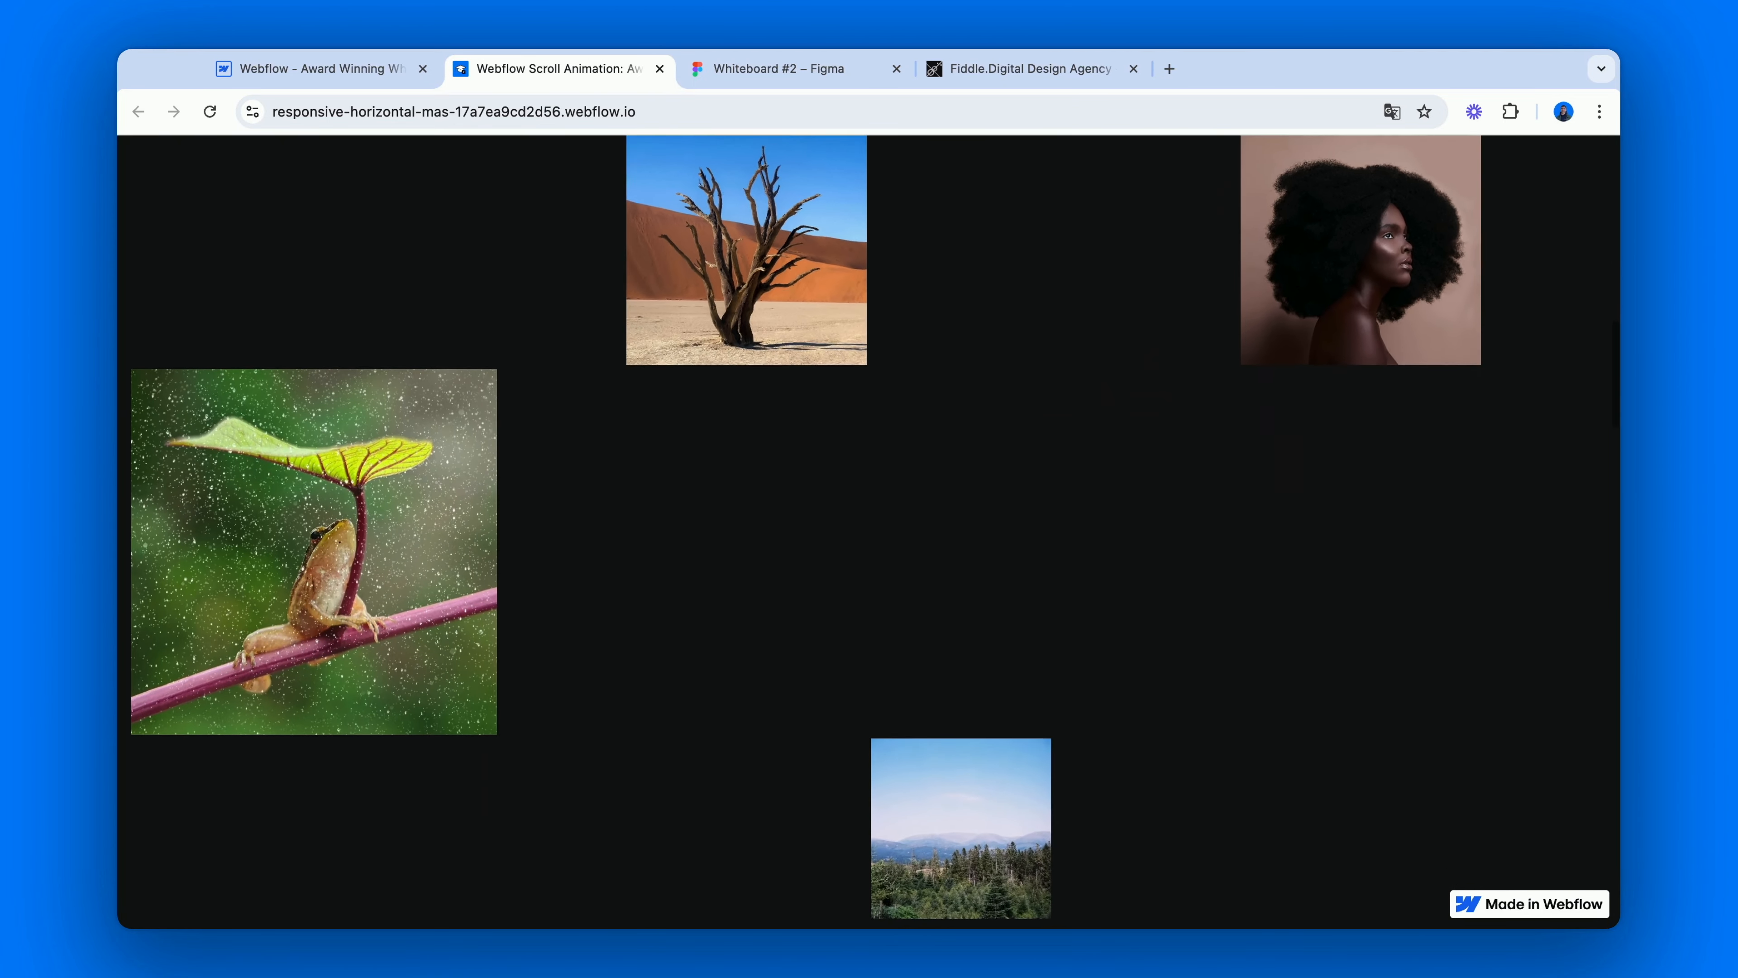
{"action": "scroll", "coordinate": [869, 531], "scroll_direction": "down", "scroll_amount": 10}
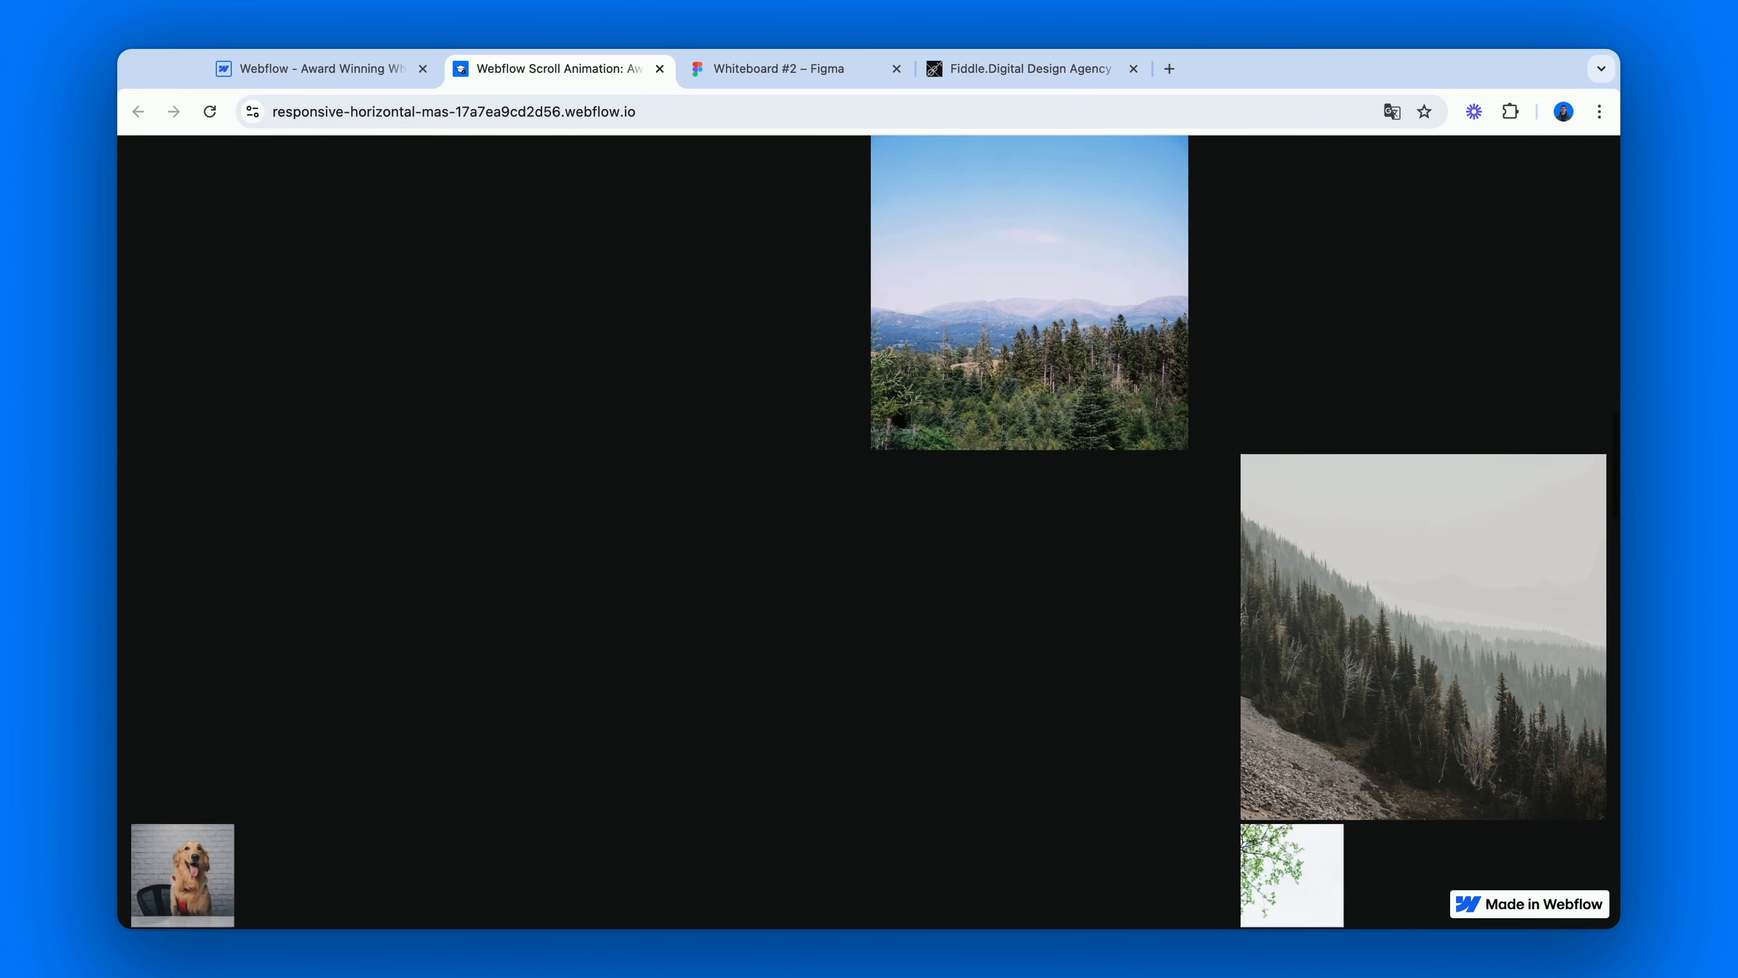
{"action": "scroll", "coordinate": [869, 530], "scroll_direction": "down", "scroll_amount": 10}
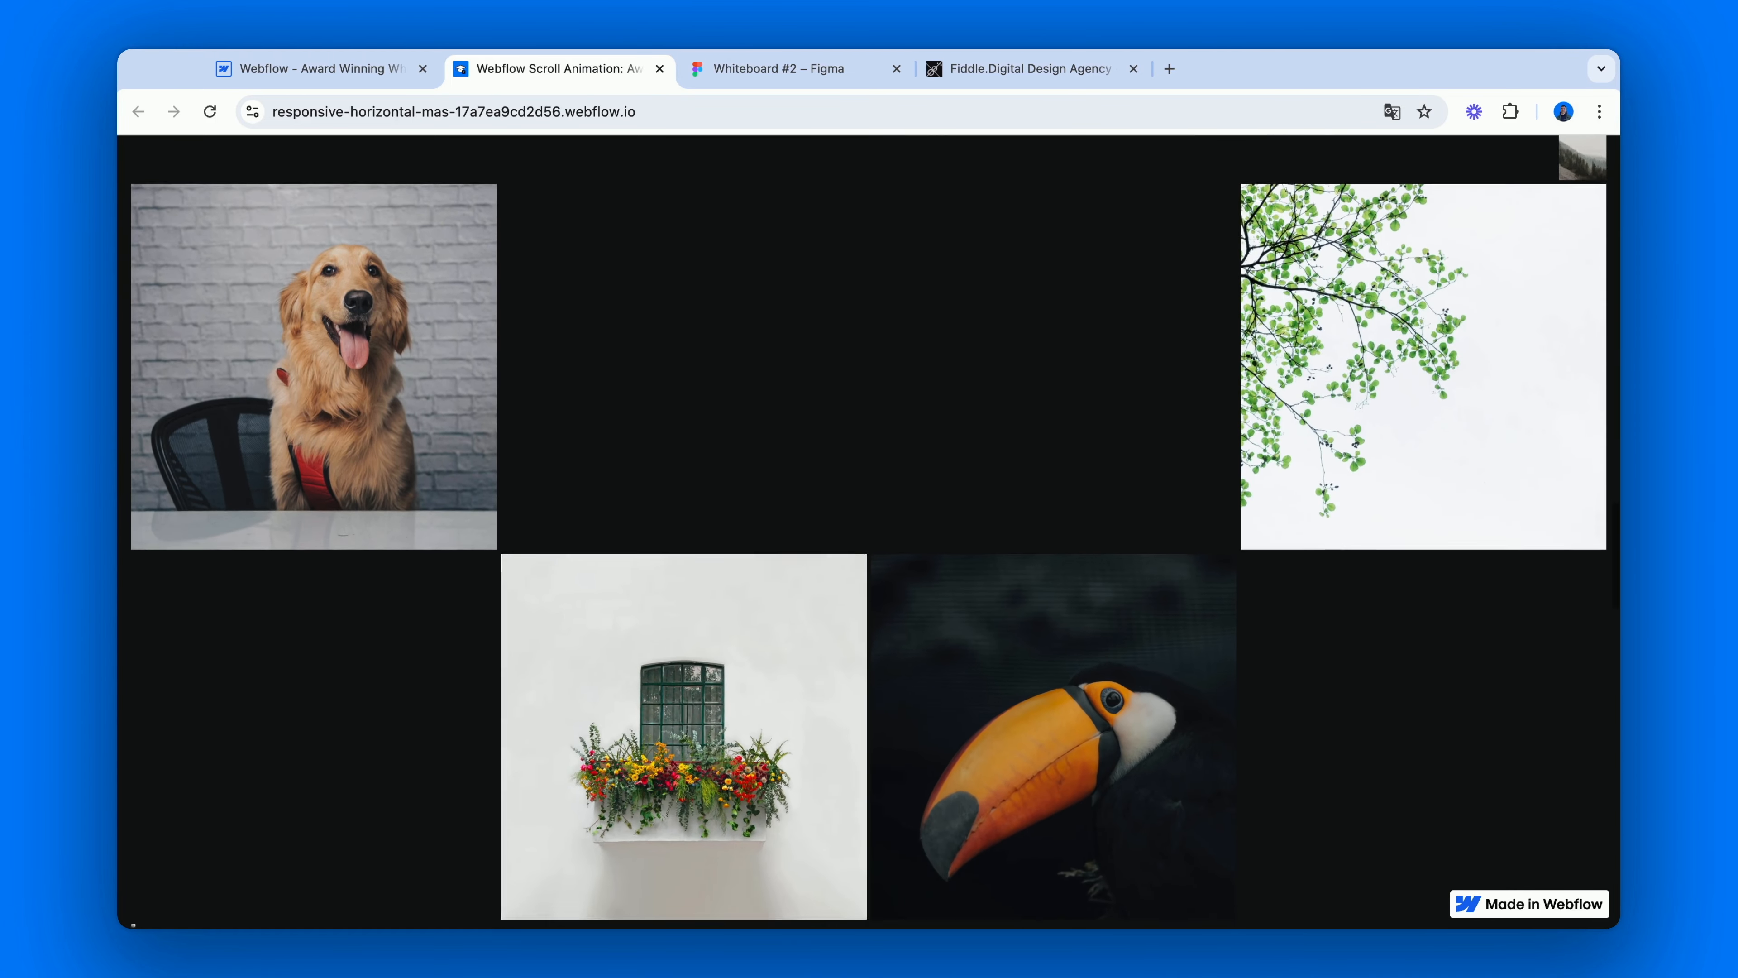
{"action": "scroll", "coordinate": [870, 531], "scroll_direction": "down", "scroll_amount": 10}
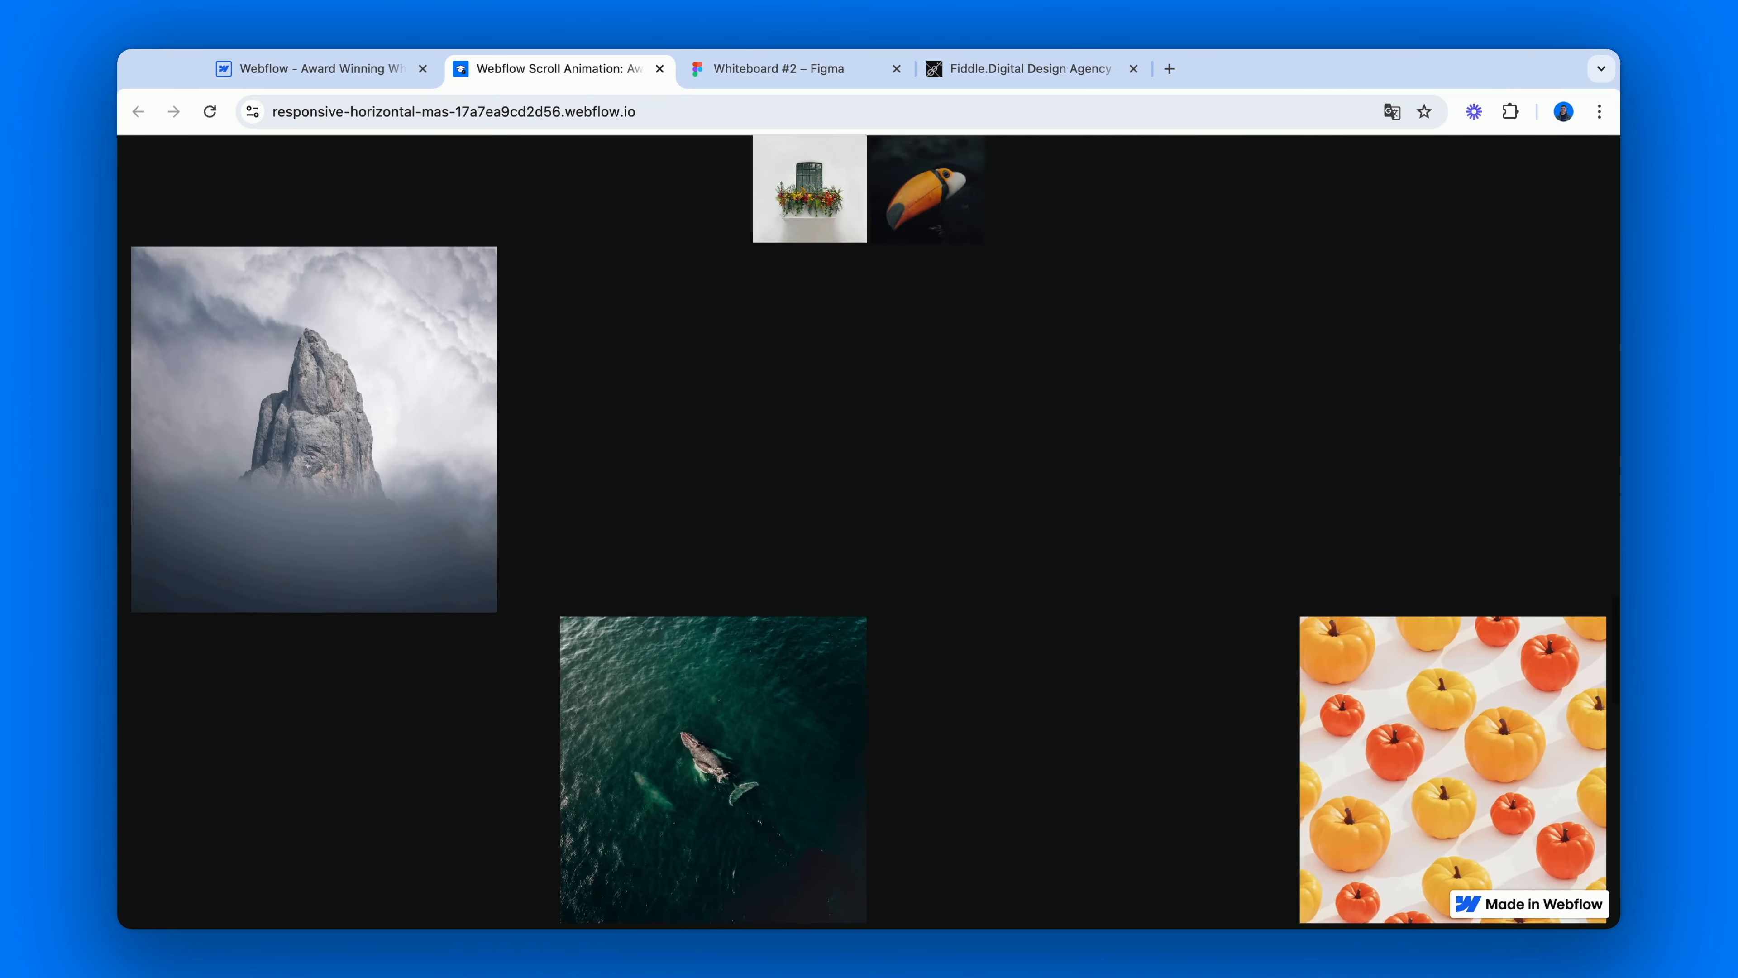
{"action": "scroll", "coordinate": [870, 530], "scroll_direction": "down", "scroll_amount": 10}
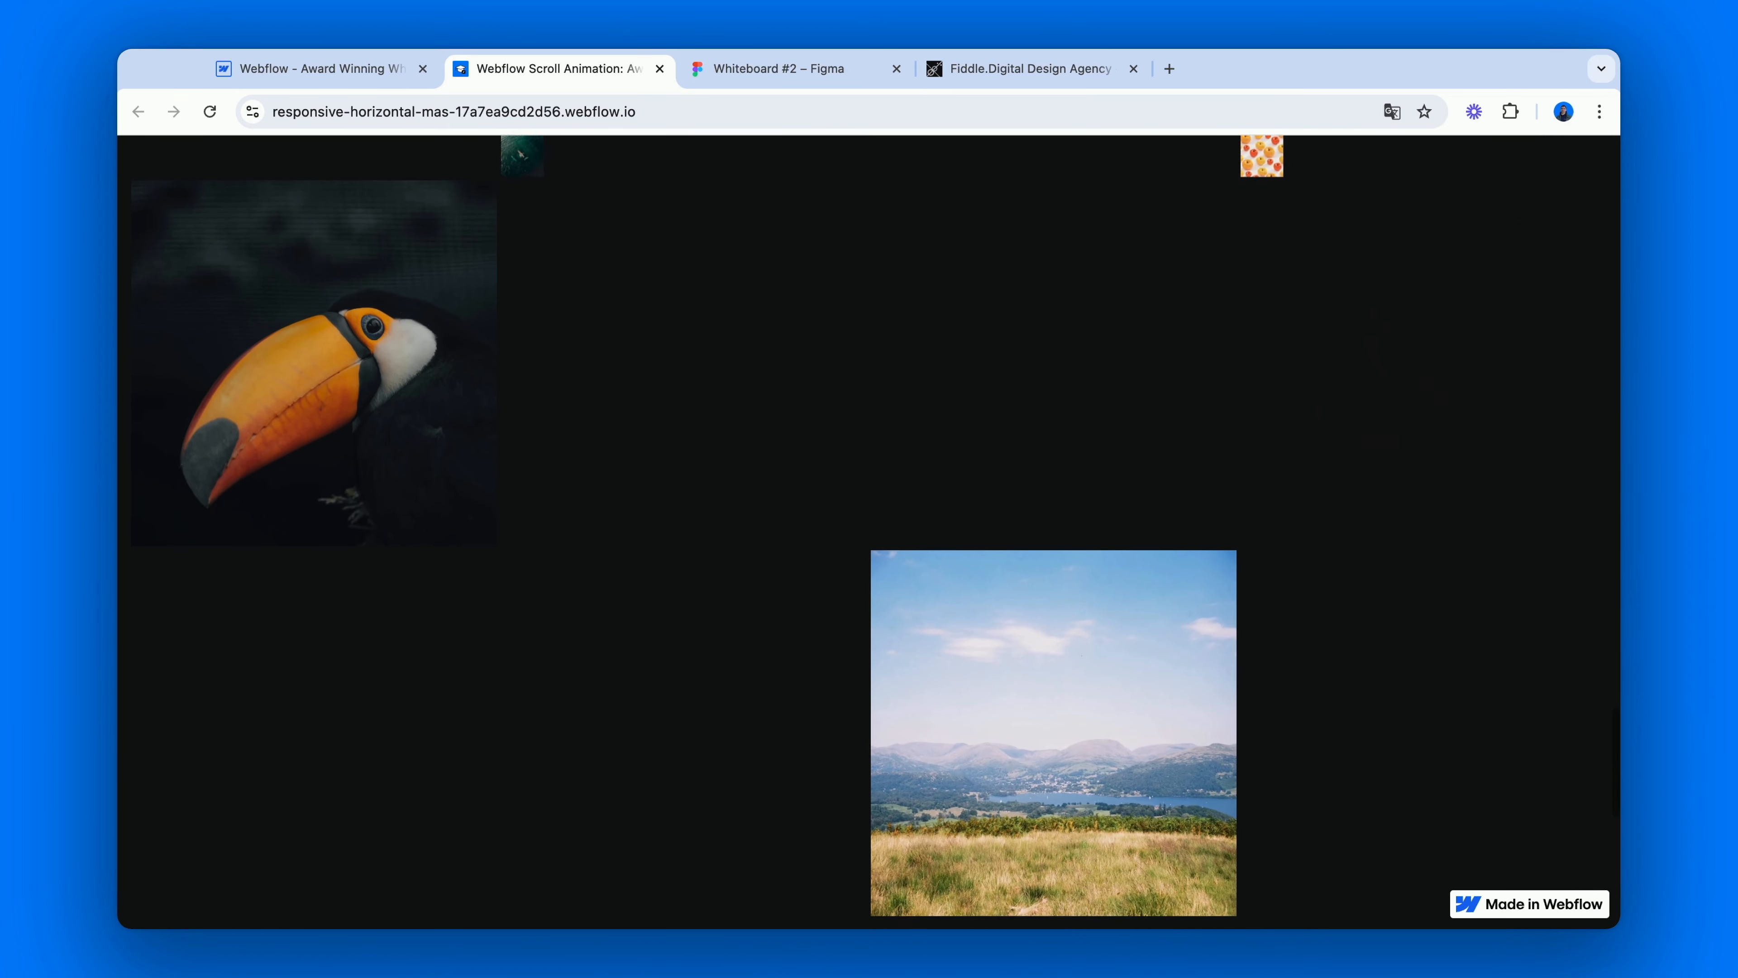
{"action": "scroll", "coordinate": [869, 531], "scroll_direction": "down", "scroll_amount": 10}
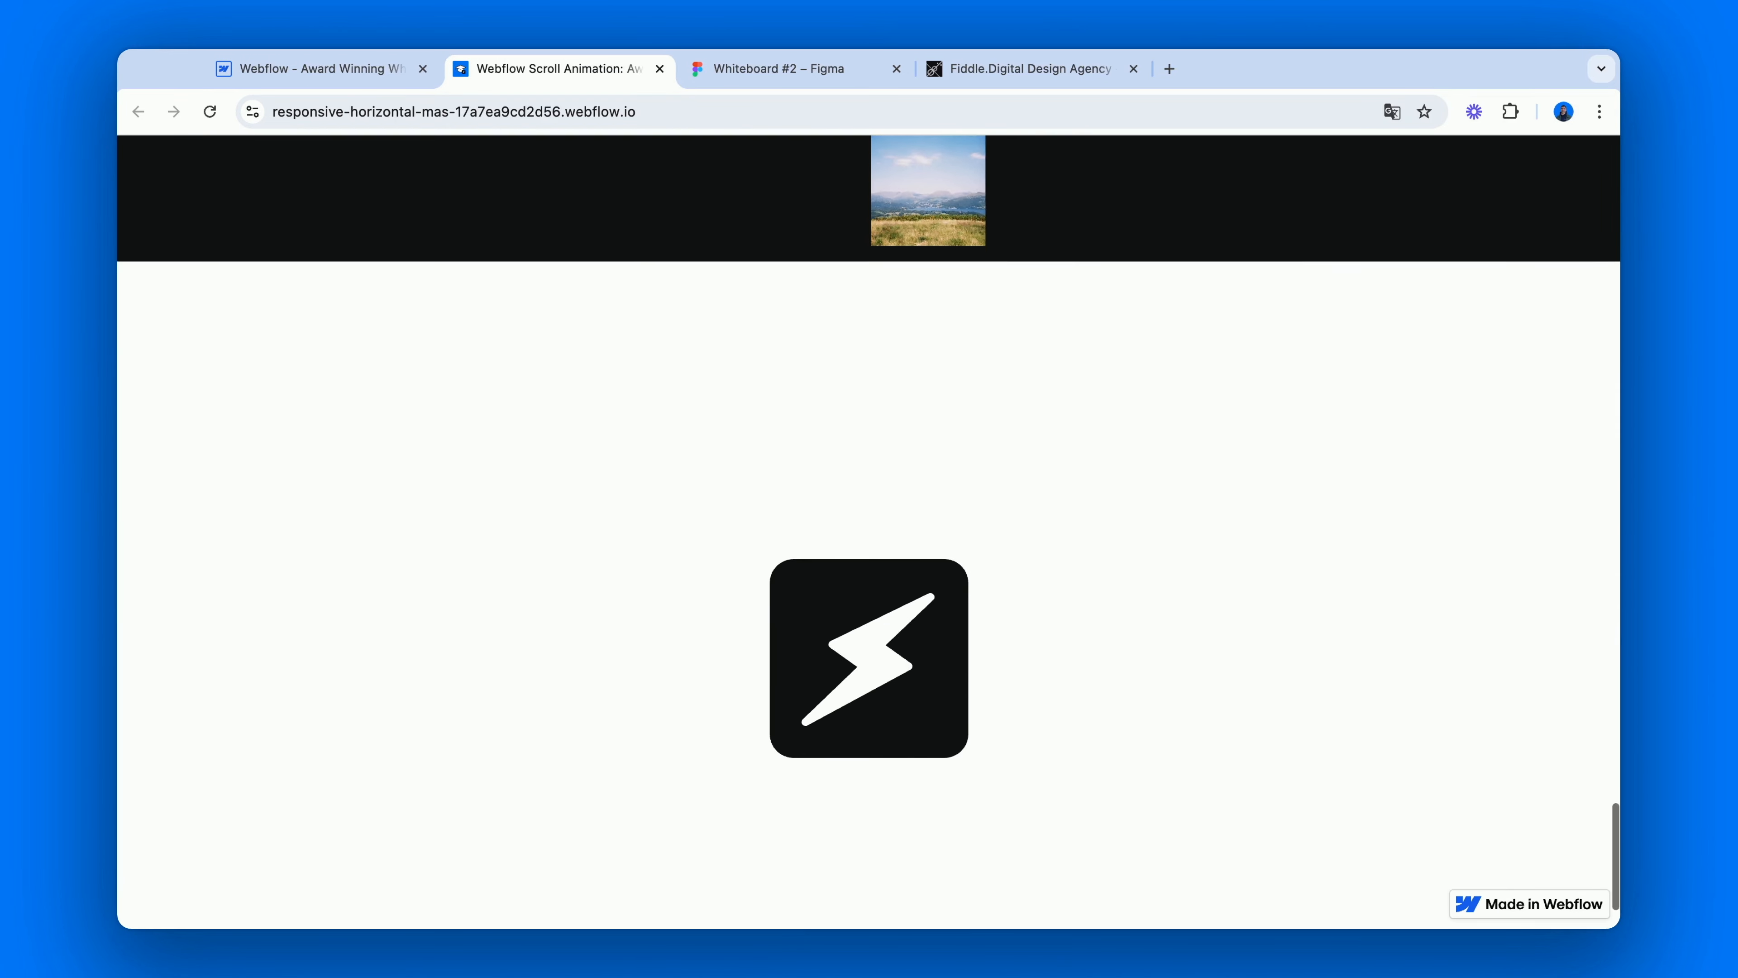
{"action": "scroll", "coordinate": [869, 531], "scroll_direction": "down", "scroll_amount": 1}
{"action": "scroll", "coordinate": [869, 530], "scroll_direction": "down", "scroll_amount": 1}
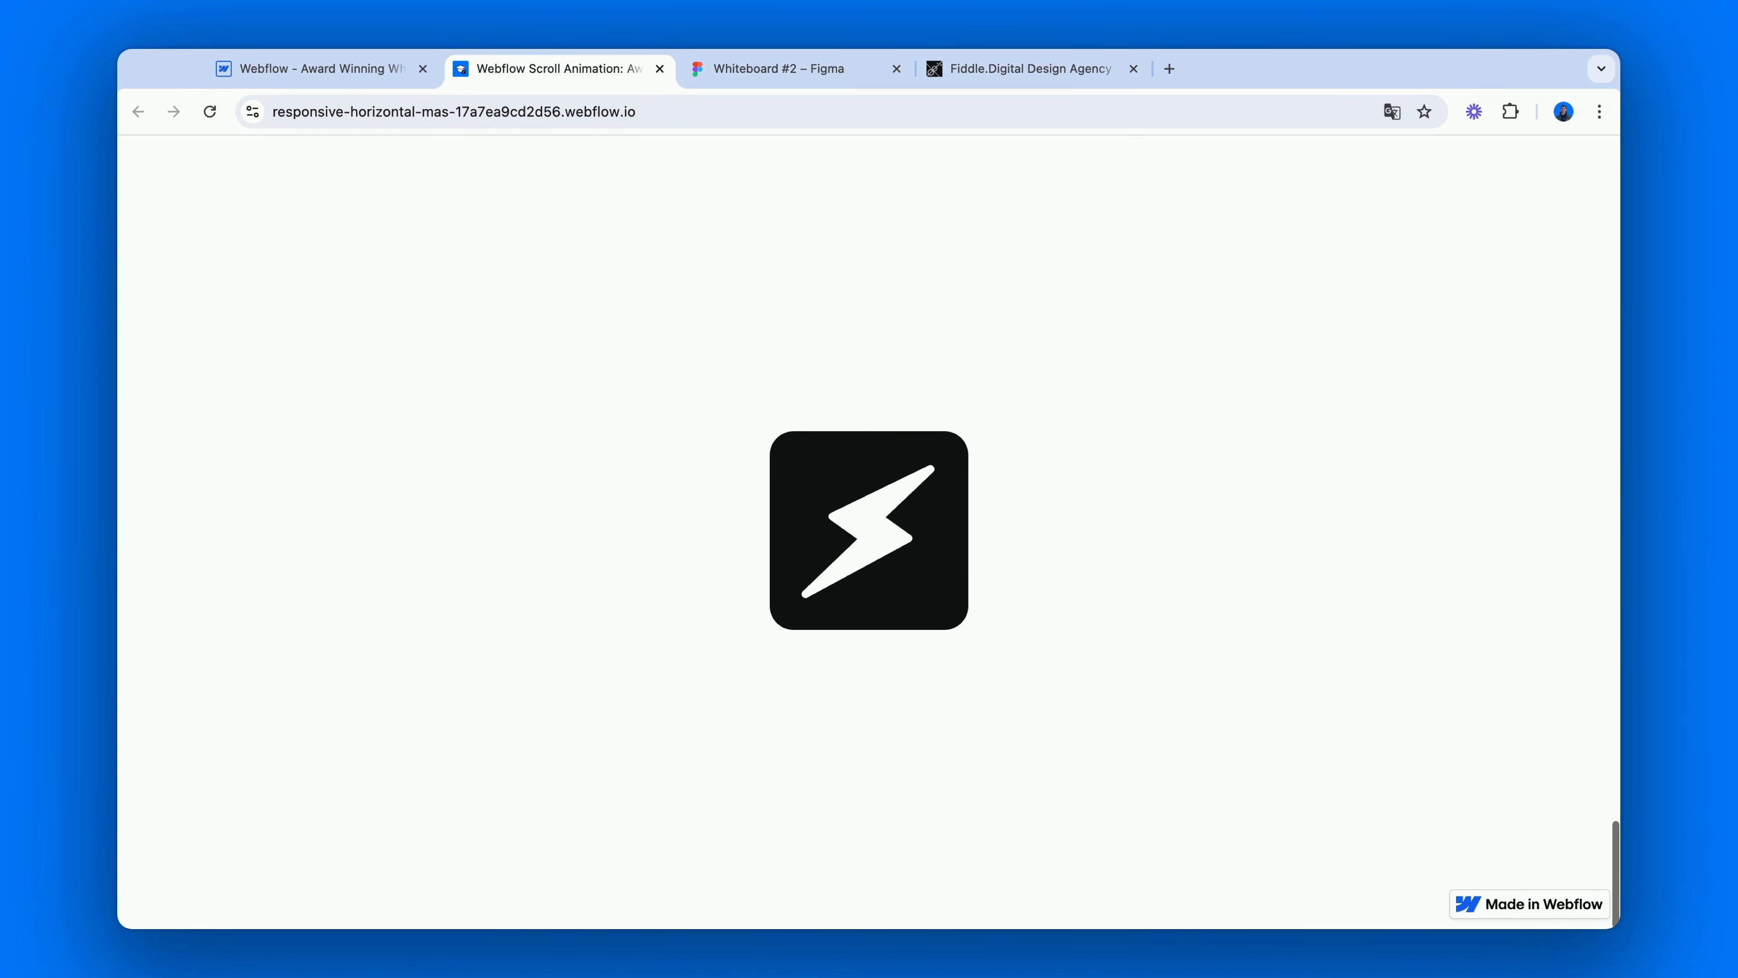
{"action": "scroll", "coordinate": [869, 531], "scroll_direction": "up", "scroll_amount": 1}
{"action": "scroll", "coordinate": [869, 531], "scroll_direction": "up", "scroll_amount": 10}
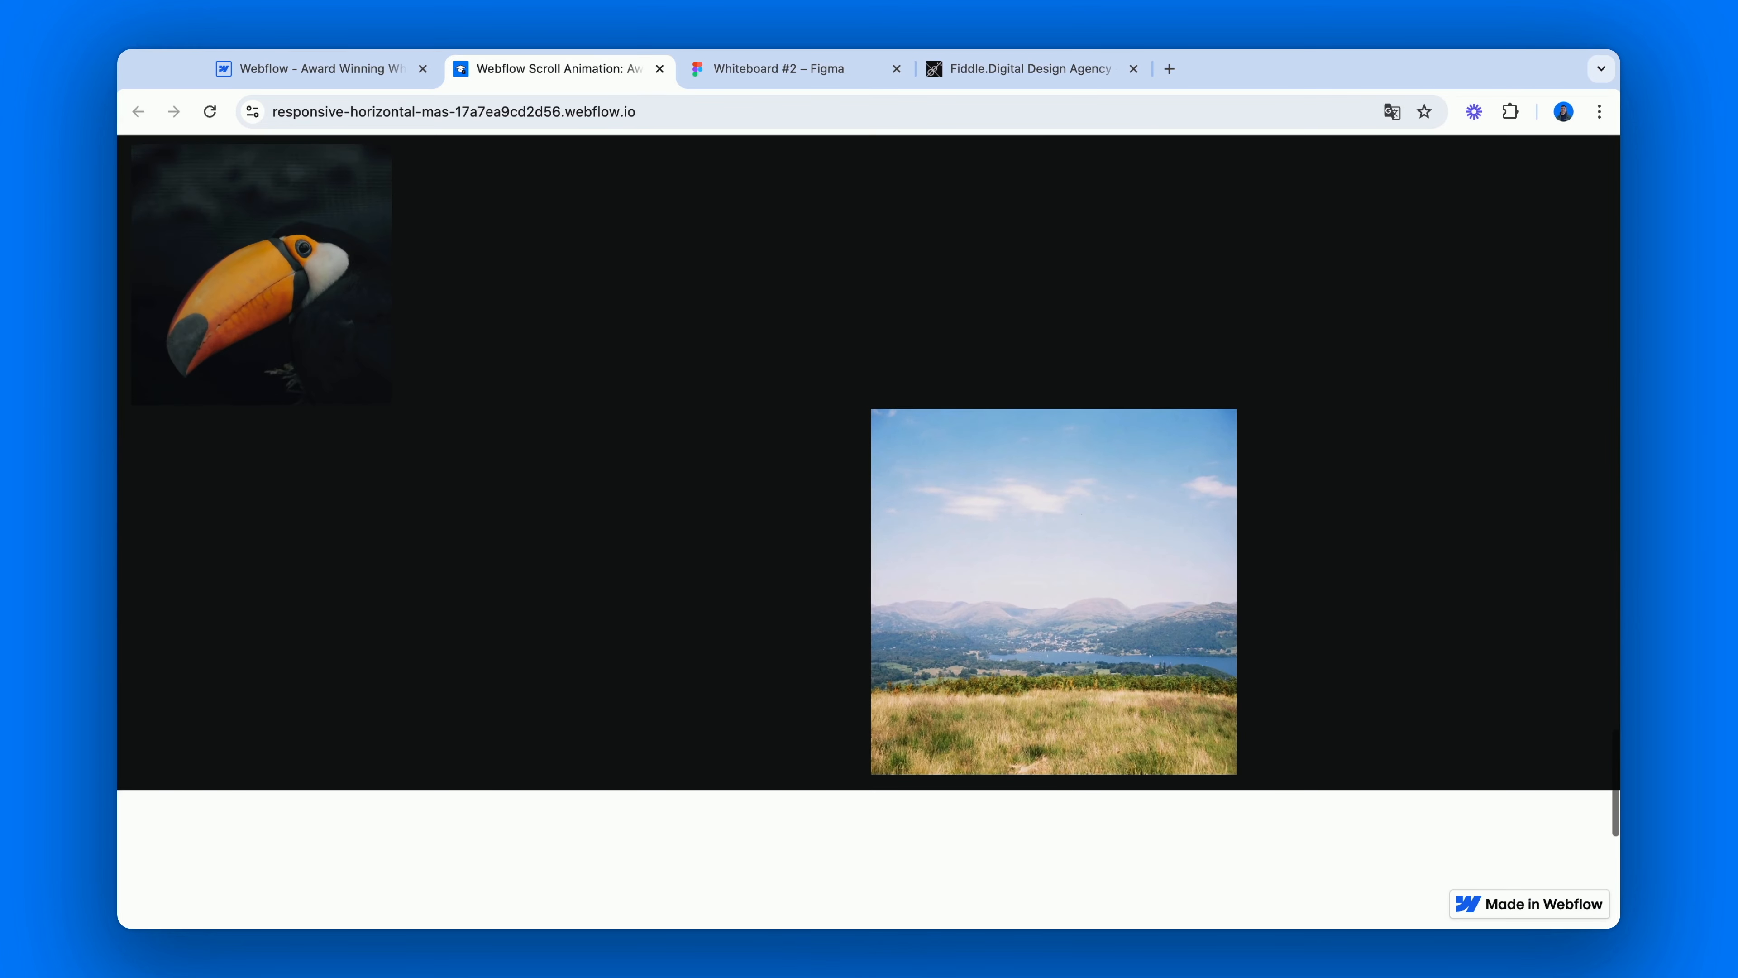
{"action": "scroll", "coordinate": [869, 530], "scroll_direction": "up", "scroll_amount": 10}
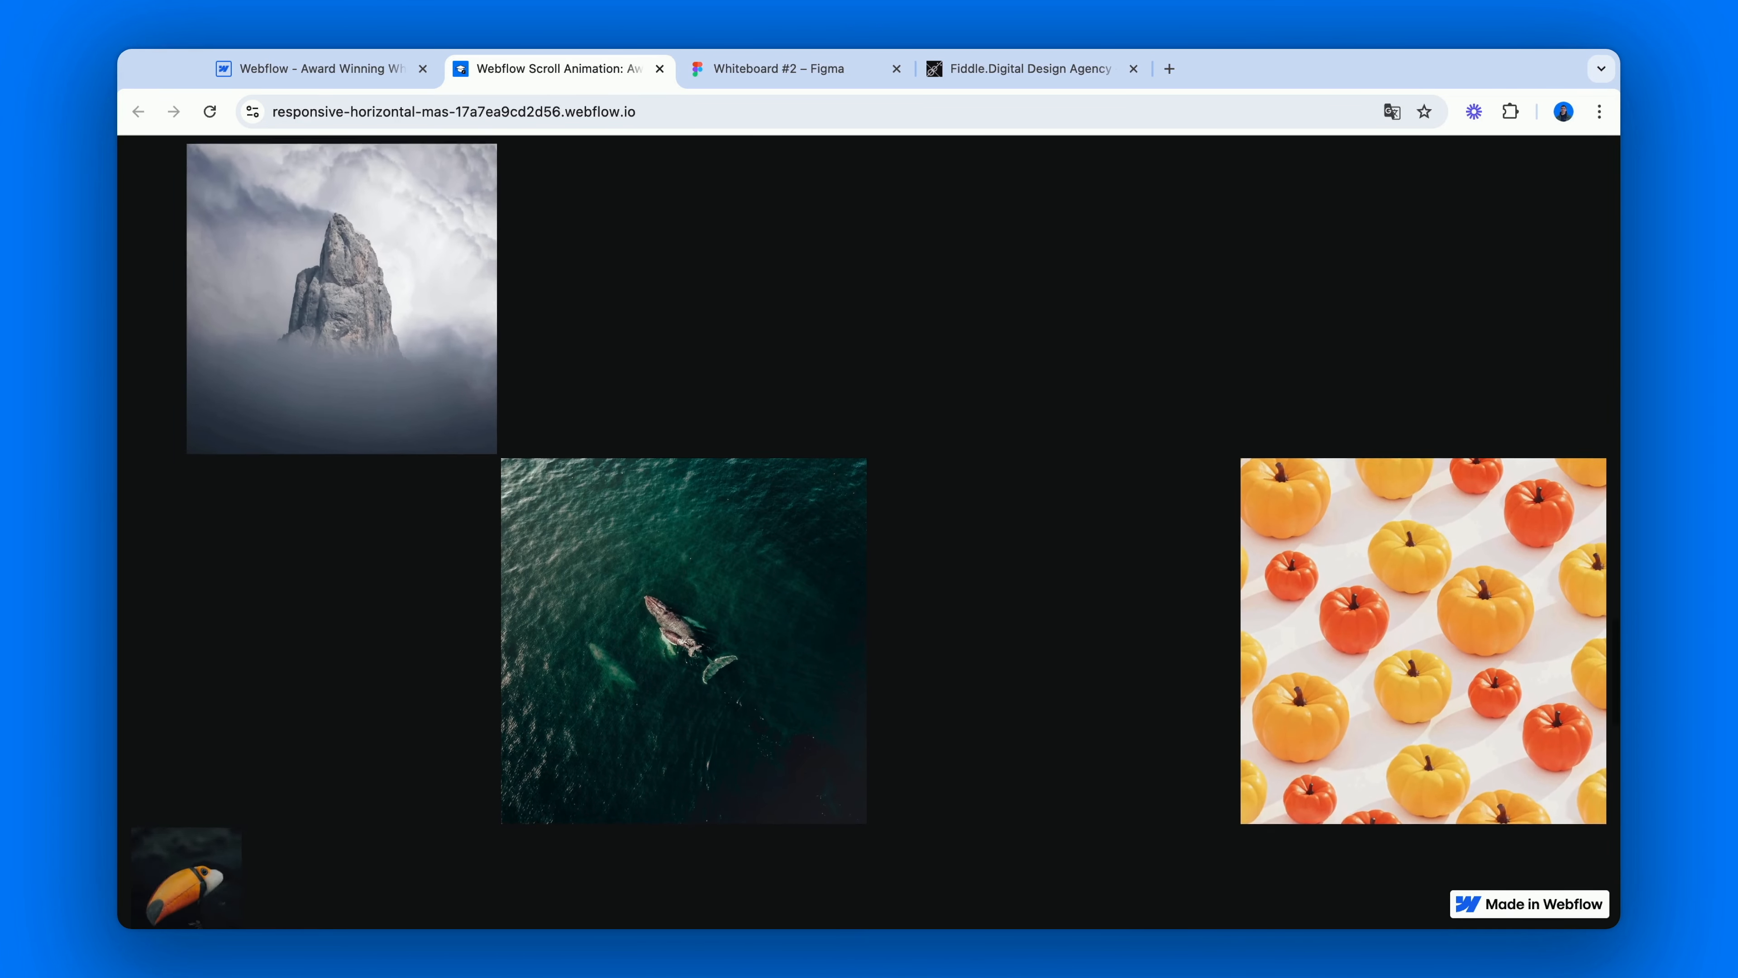
{"action": "scroll", "coordinate": [869, 530], "scroll_direction": "up", "scroll_amount": 10}
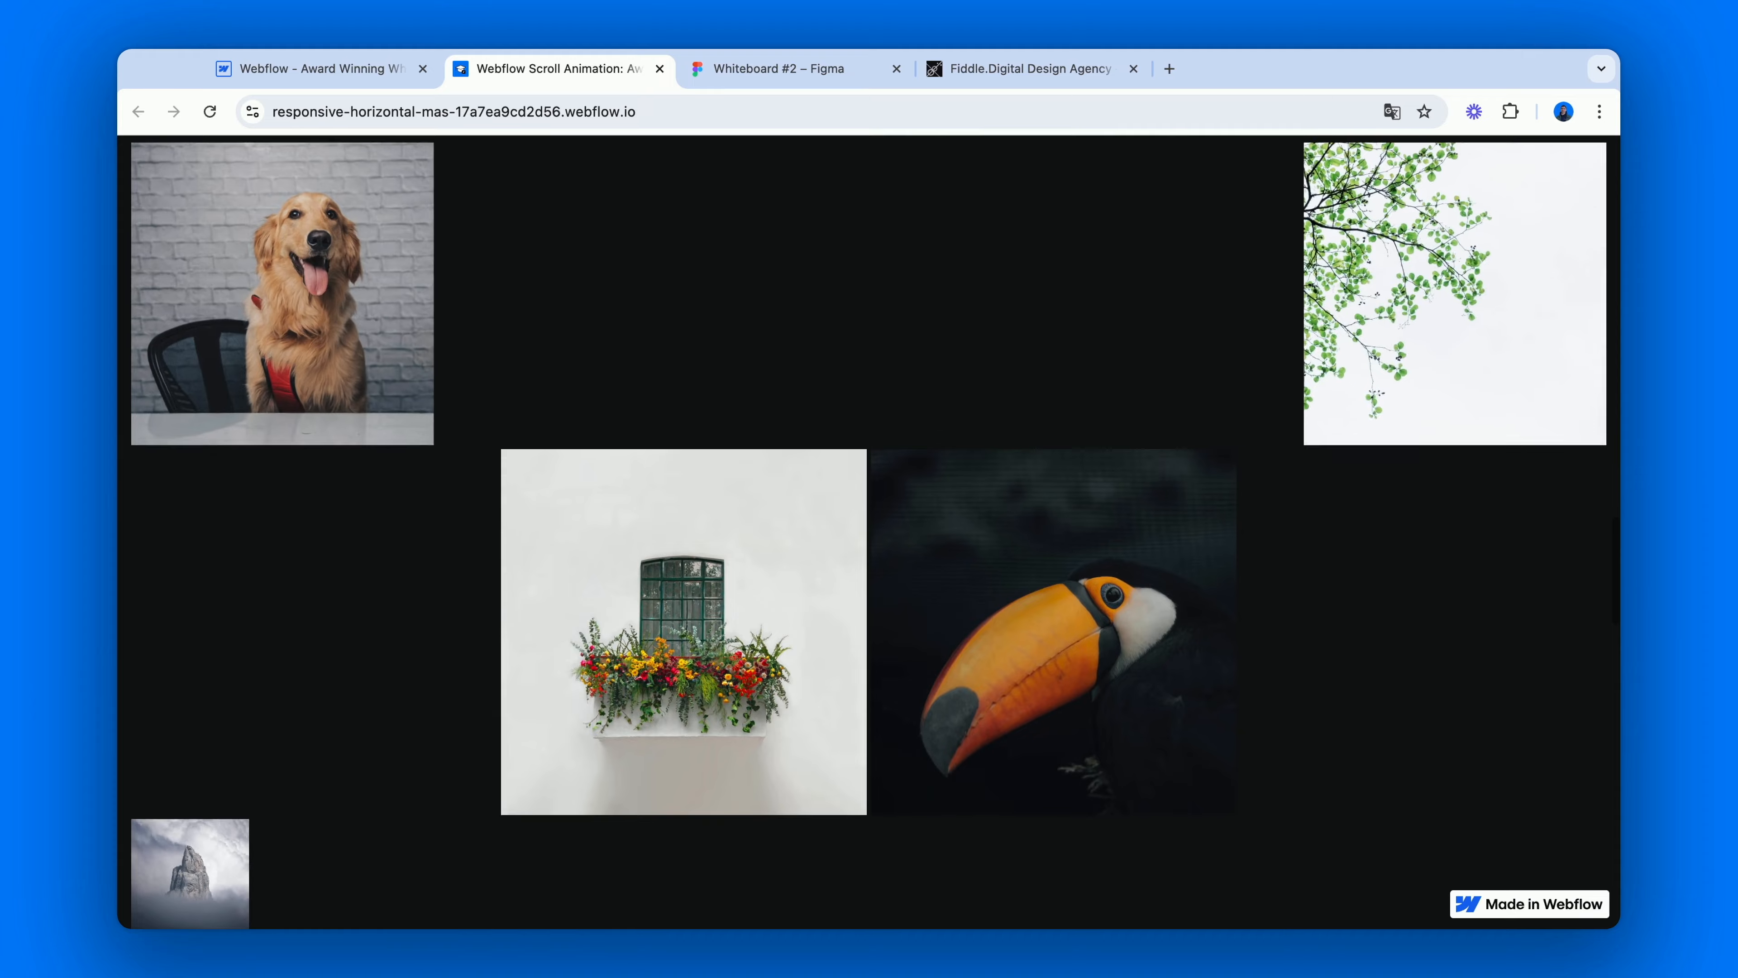
{"action": "scroll", "coordinate": [869, 531], "scroll_direction": "up", "scroll_amount": 10}
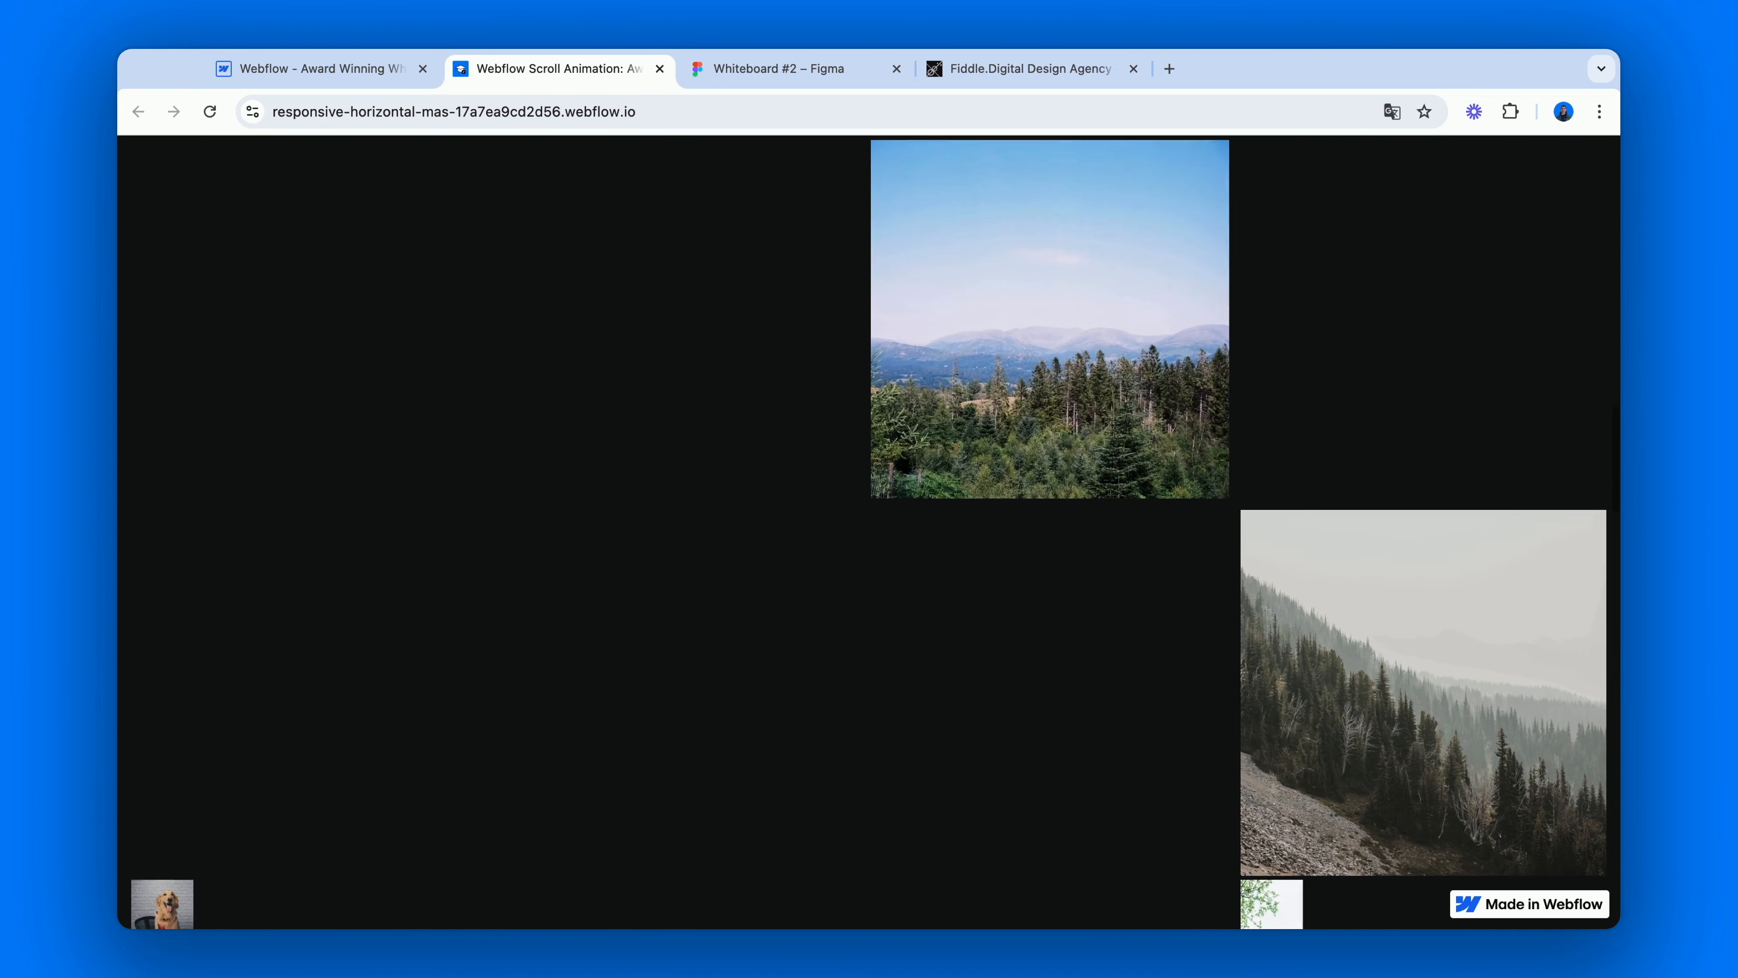
Scroll further up the published gallery page to recheck how the images scale in reverse.
{"action": "scroll", "coordinate": [869, 531], "scroll_direction": "up", "scroll_amount": 10}
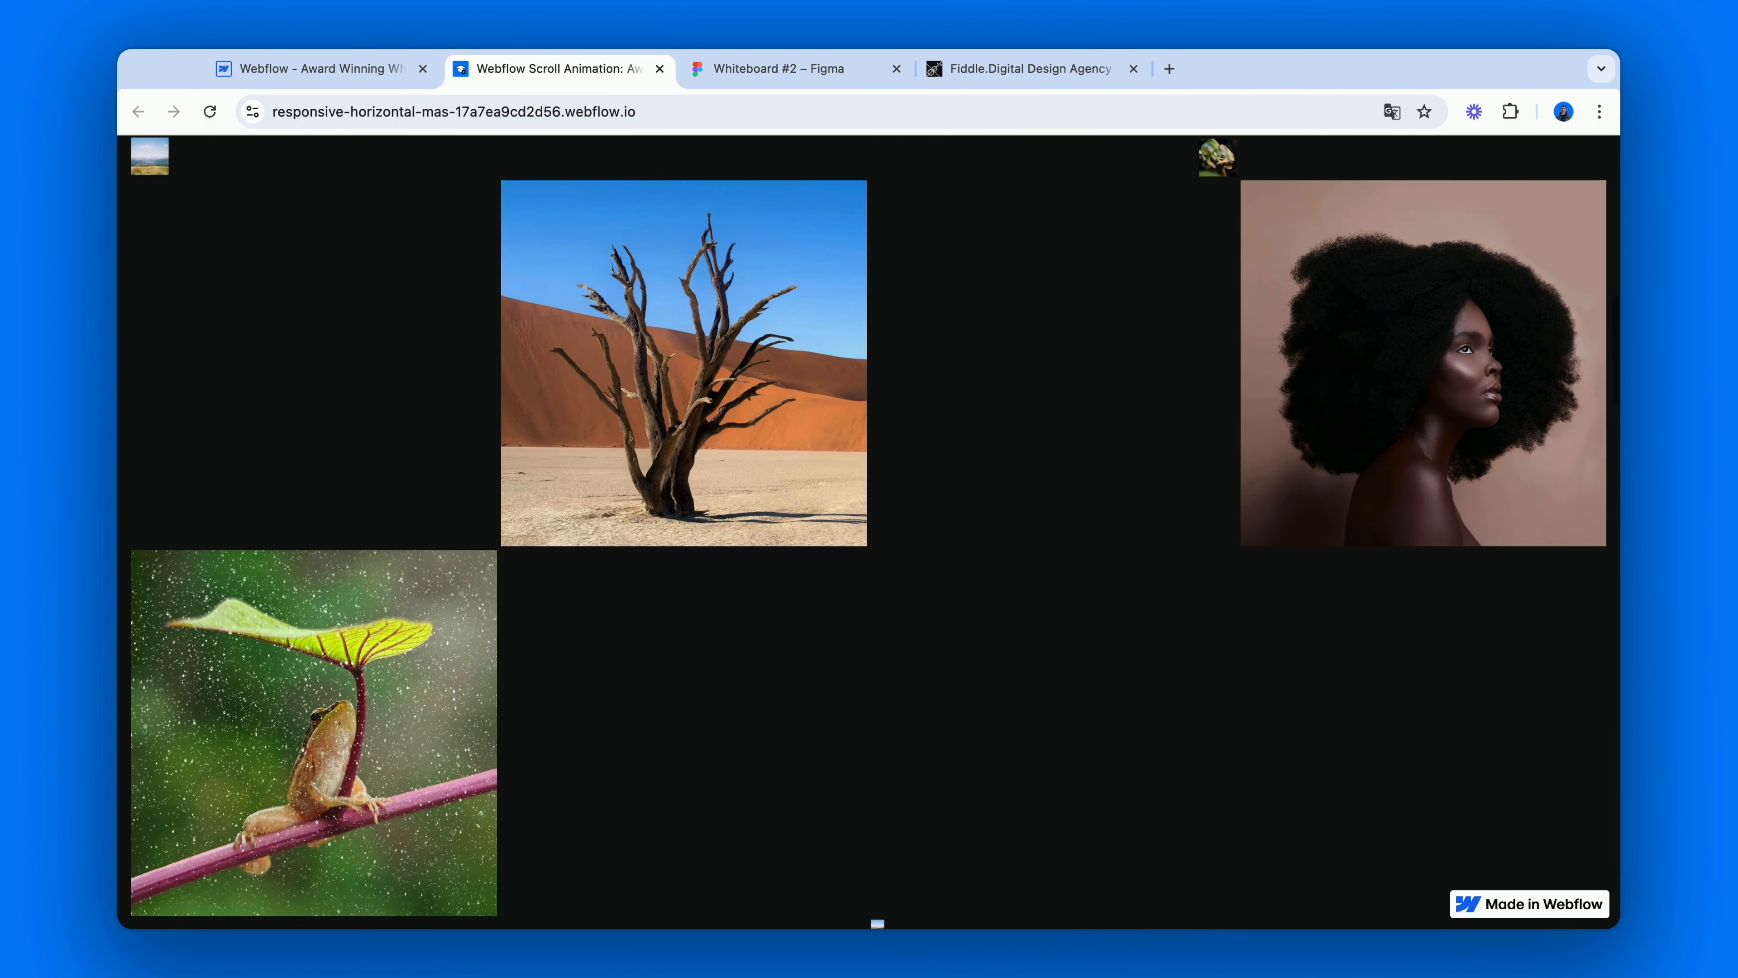
{"action": "scroll", "coordinate": [869, 530], "scroll_direction": "up", "scroll_amount": 10}
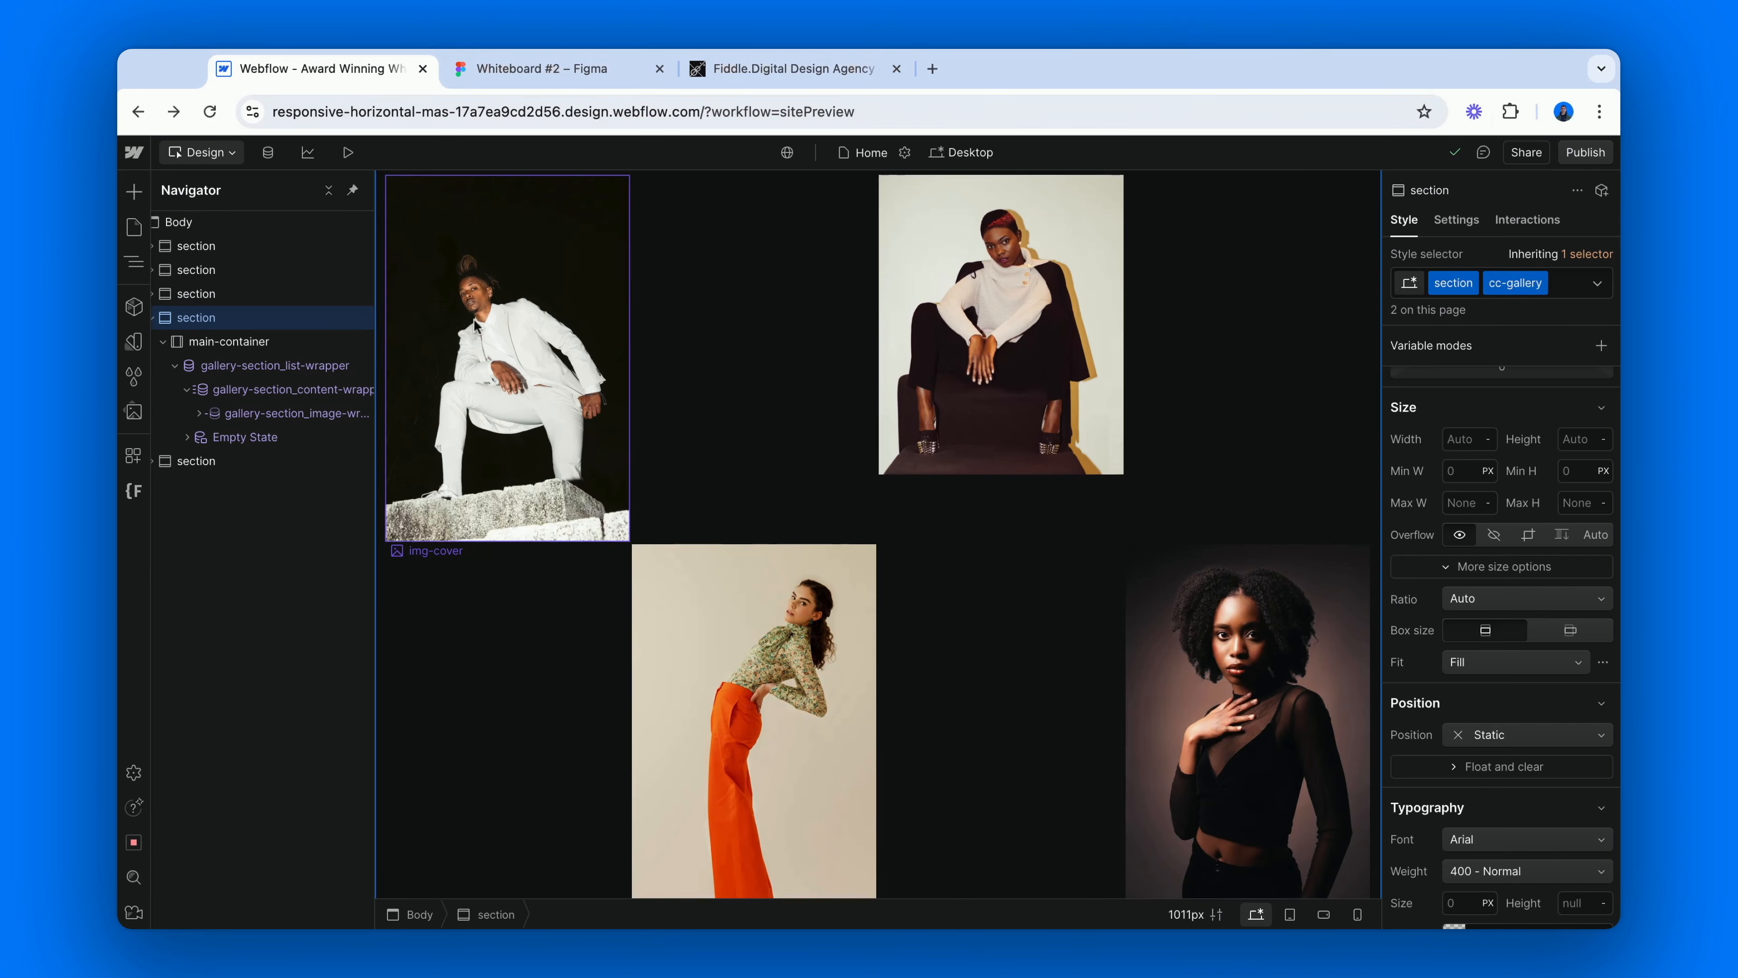
Inspect the flex gallery's main-container, gallery-section_list-wrapper and cc-flex content wrapper, including the content wrapper's layout settings.
{"action": "left_click", "coordinate": [253, 347]}
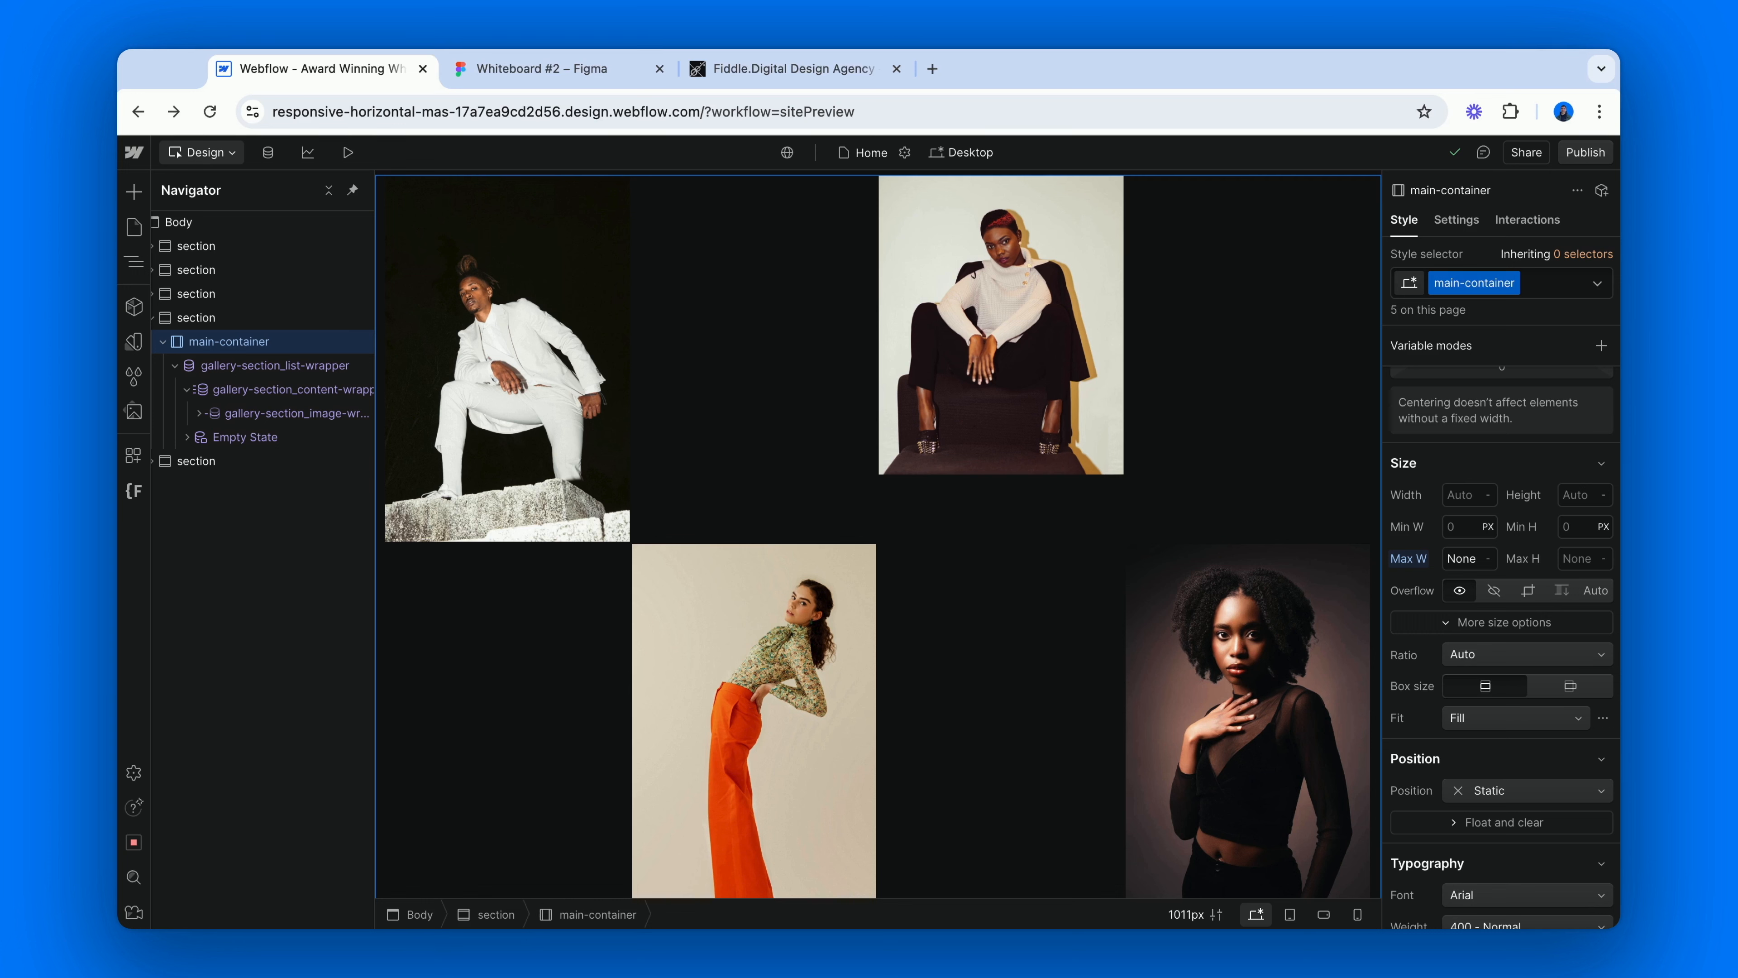
{"action": "left_click", "coordinate": [269, 367]}
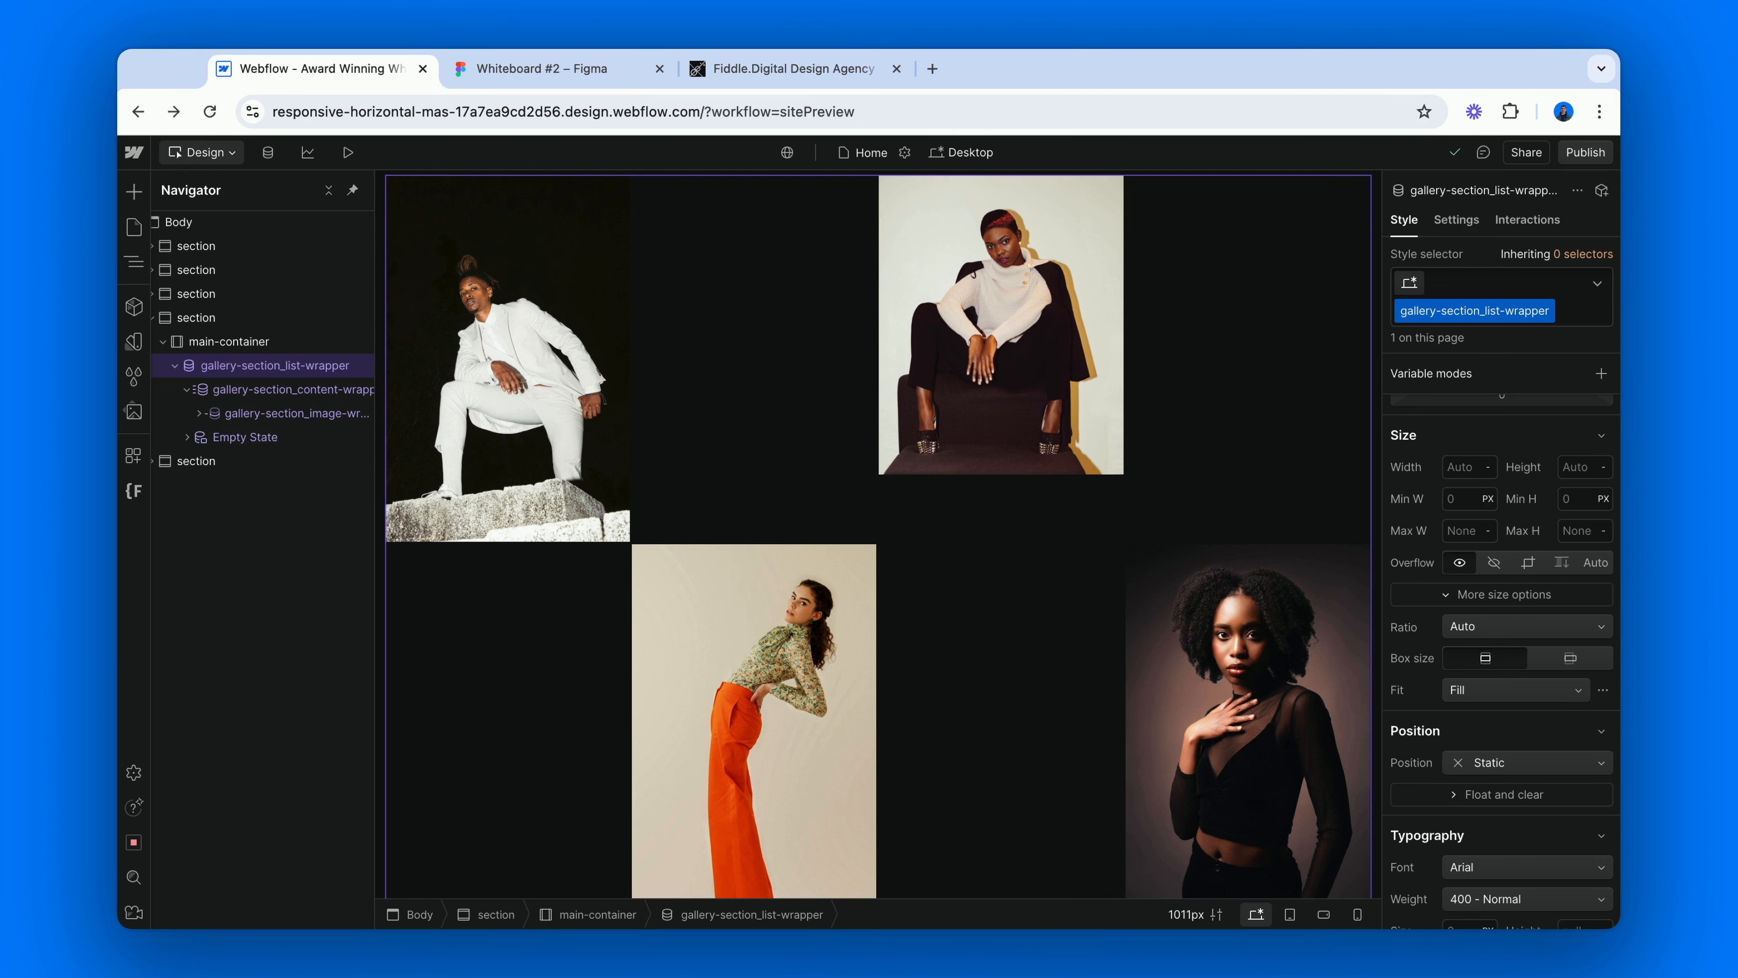
{"action": "left_click", "coordinate": [286, 390]}
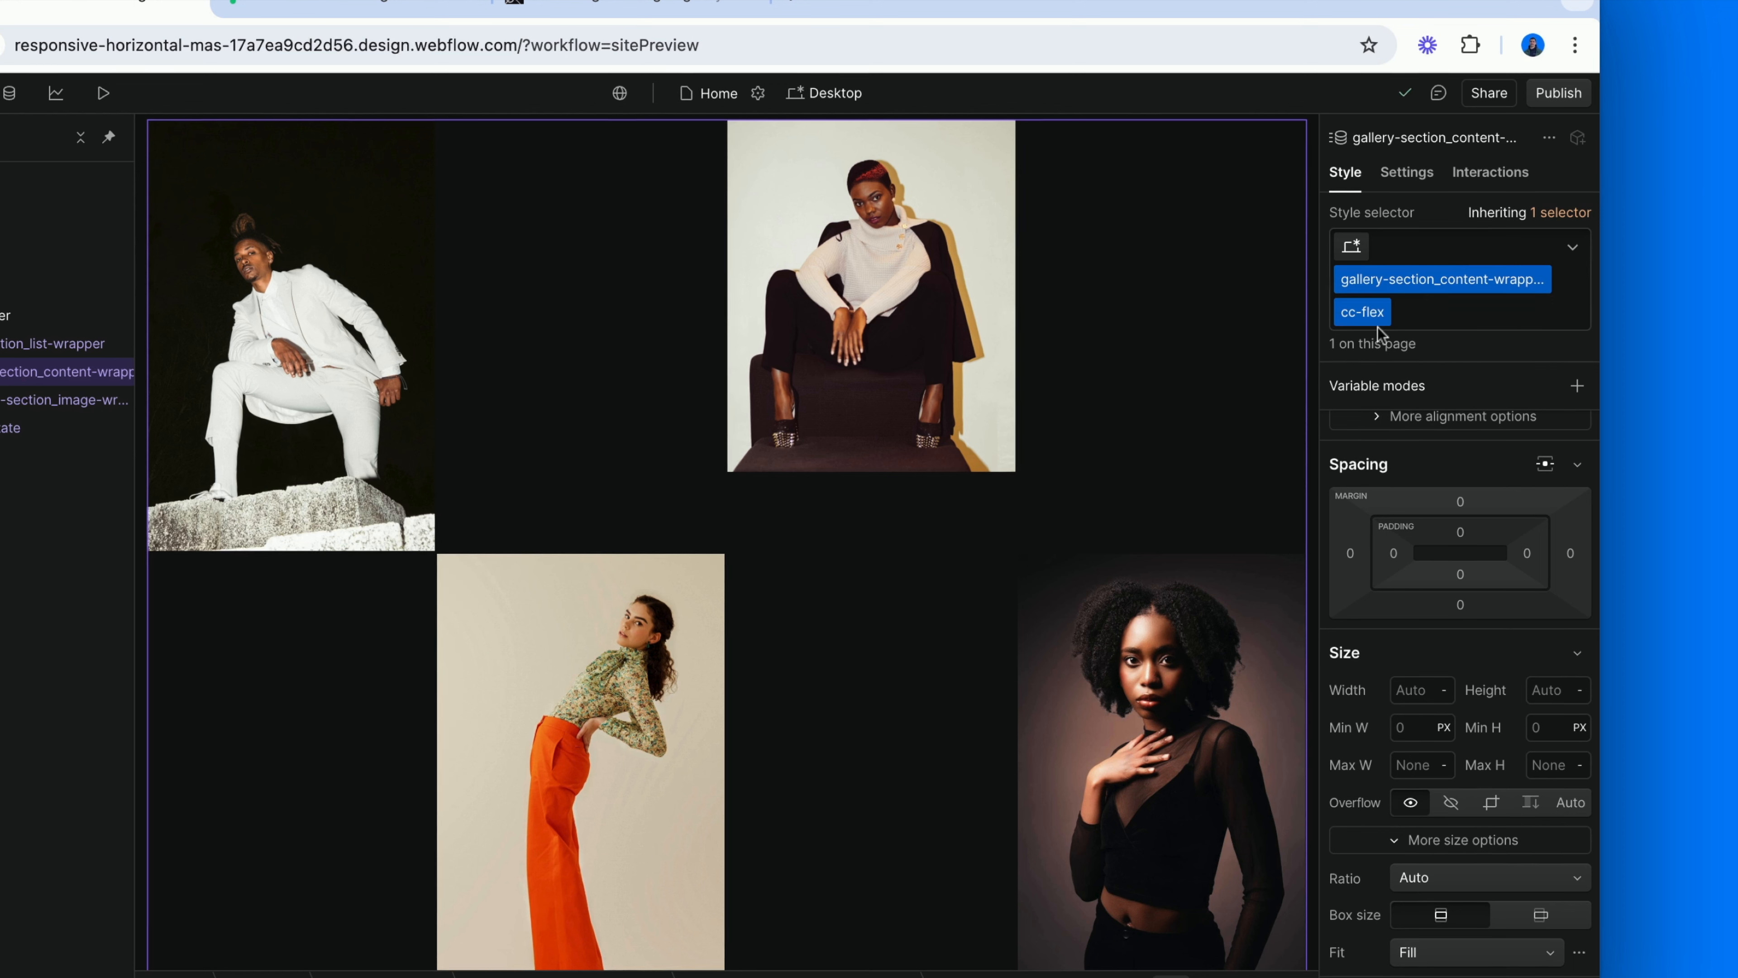
{"action": "scroll", "coordinate": [1396, 479], "scroll_direction": "up", "scroll_amount": 4}
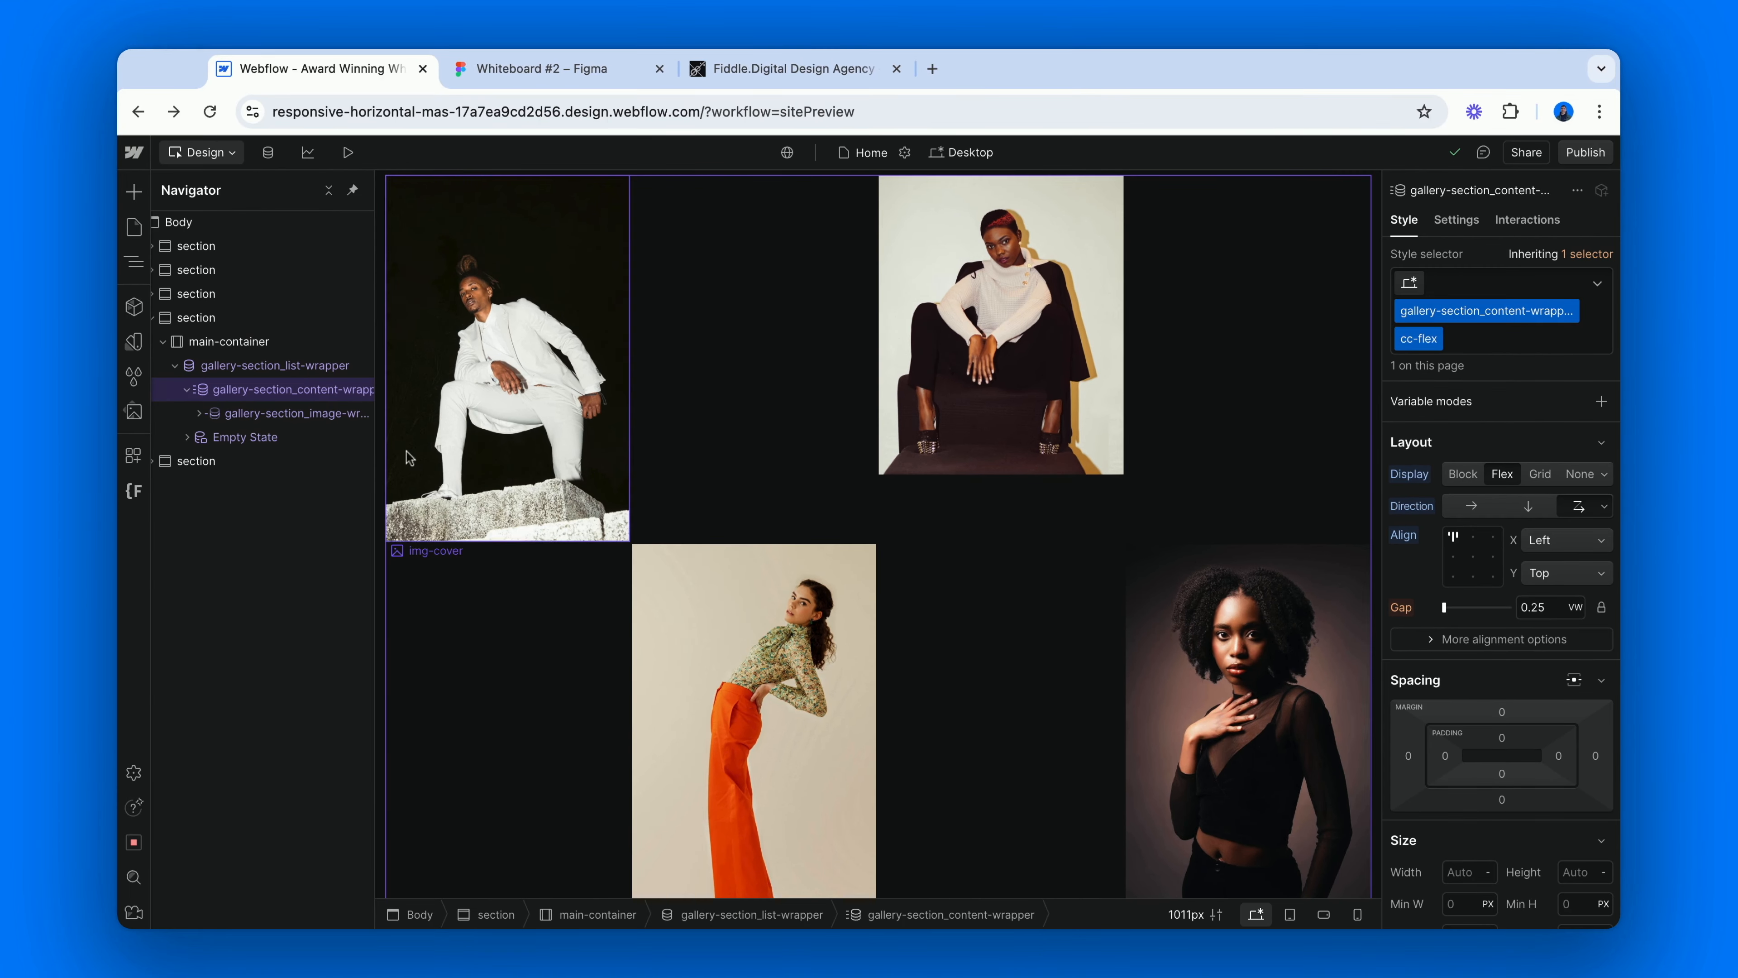
Examine the custom width formula of the cc-flex gallery-section_image-wrapper, highlighting its percentage term.
{"action": "left_click", "coordinate": [67, 405]}
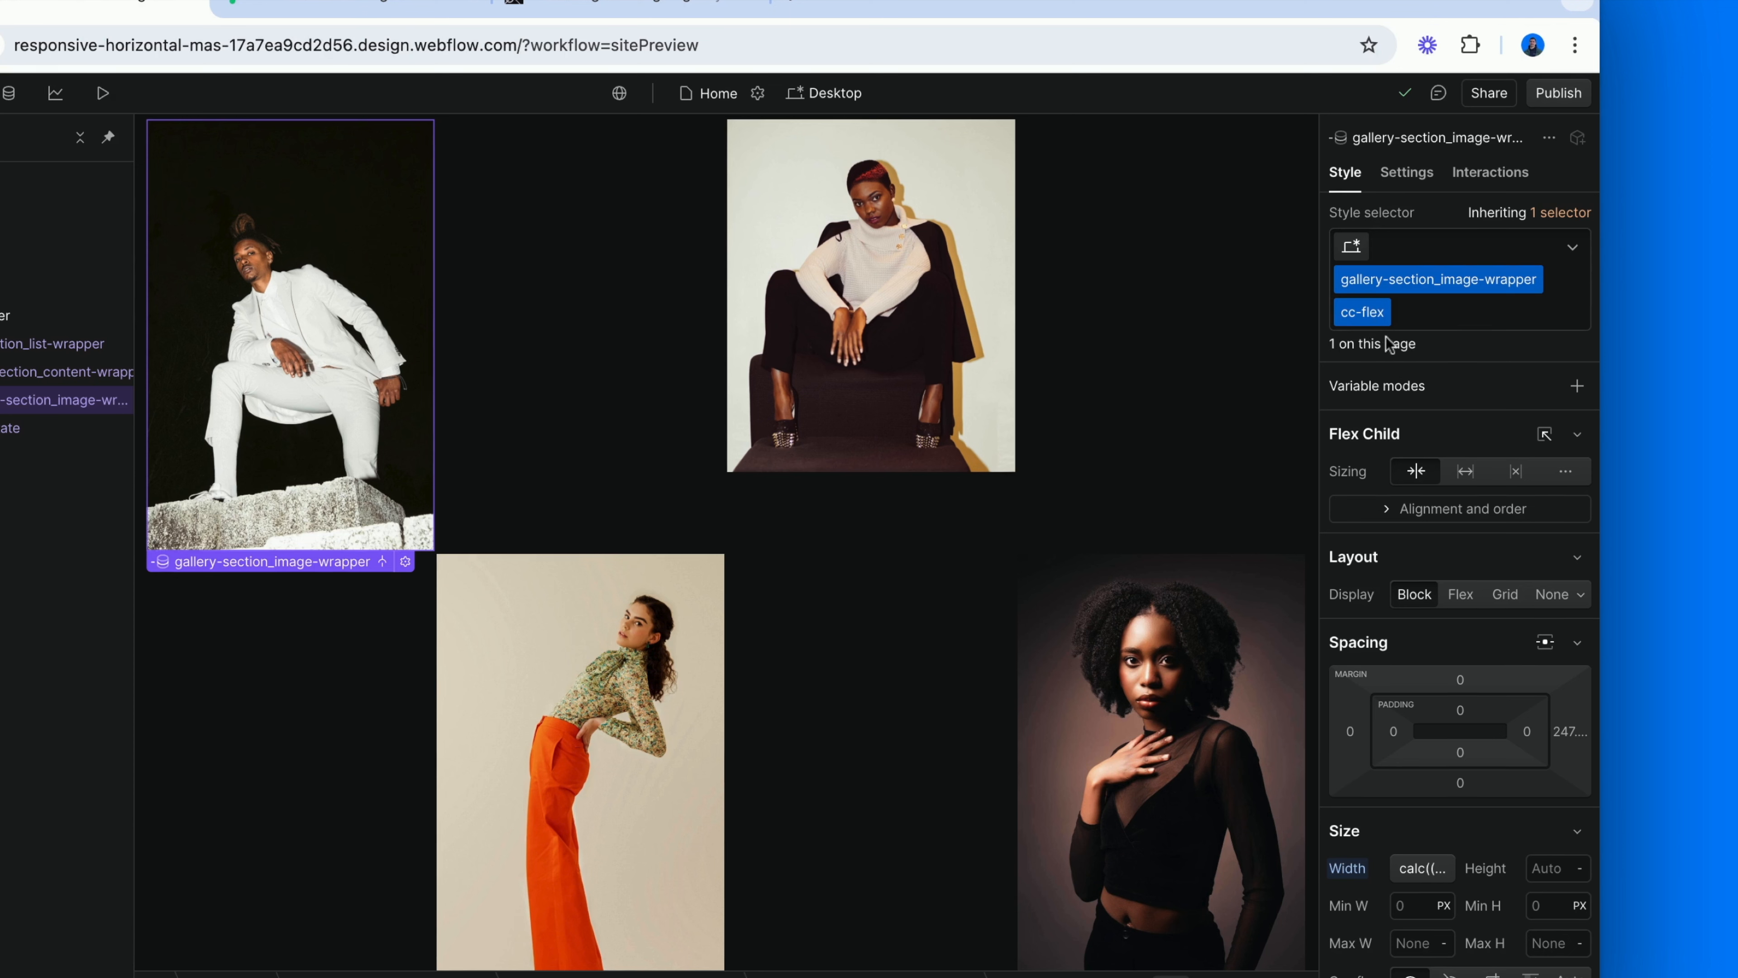
{"action": "scroll", "coordinate": [1389, 561], "scroll_direction": "down", "scroll_amount": 5}
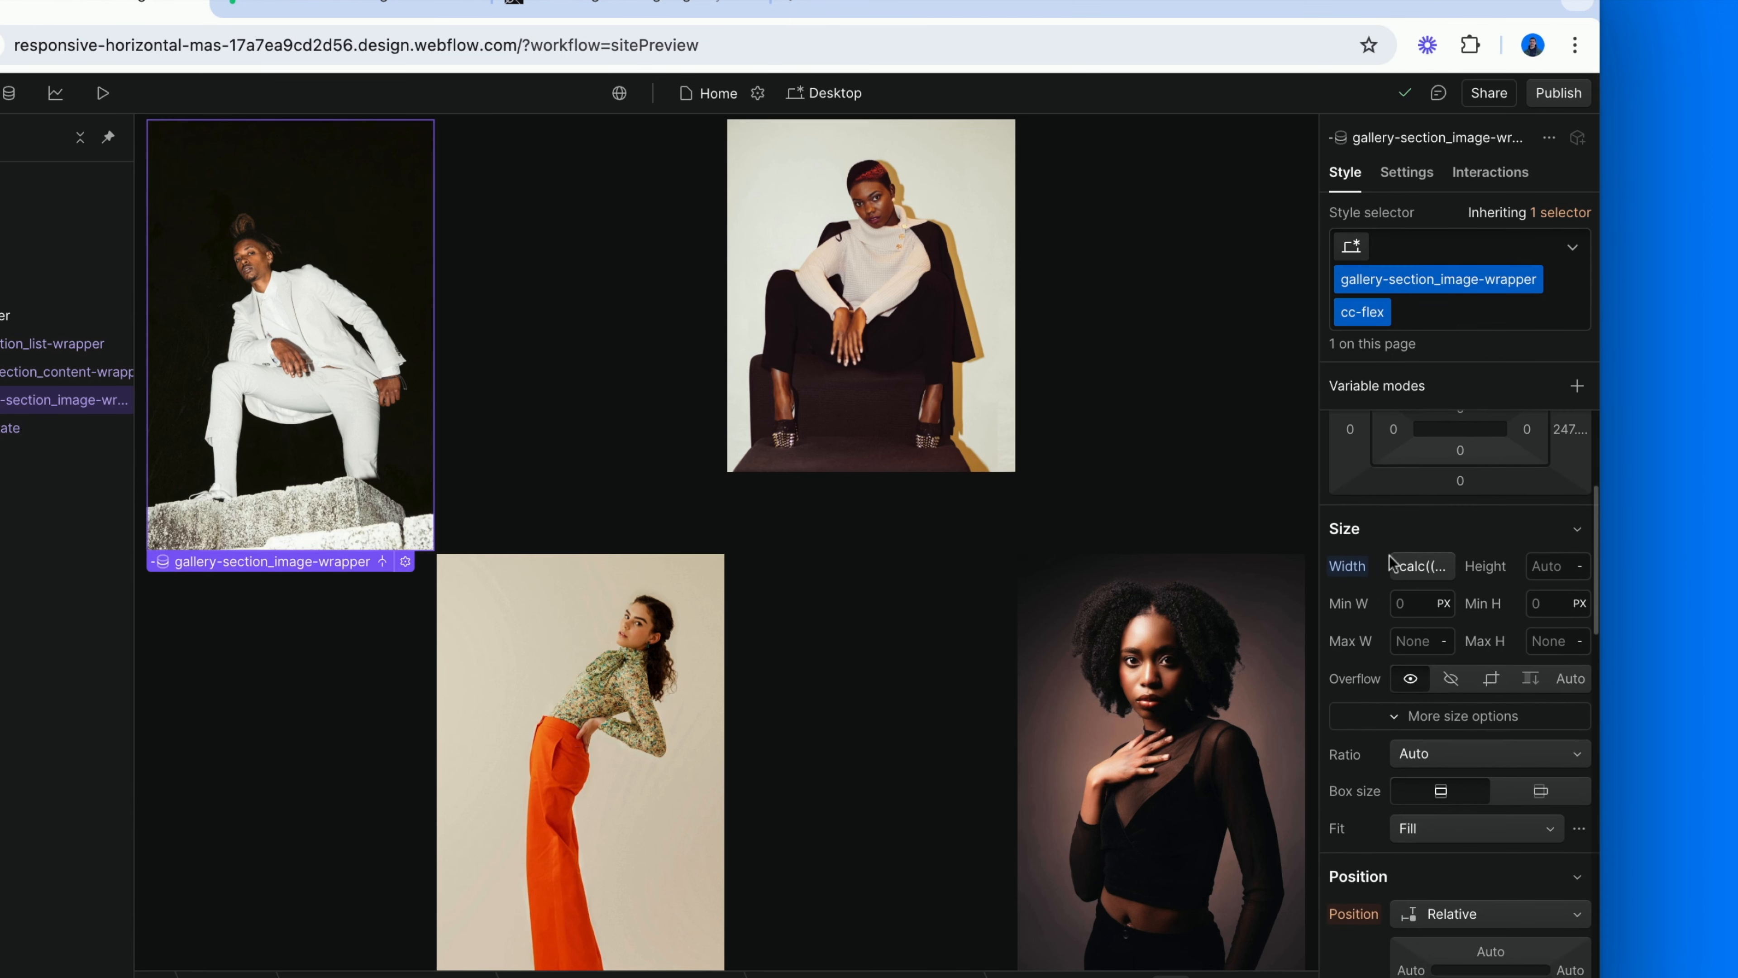
{"action": "left_click", "coordinate": [1400, 565]}
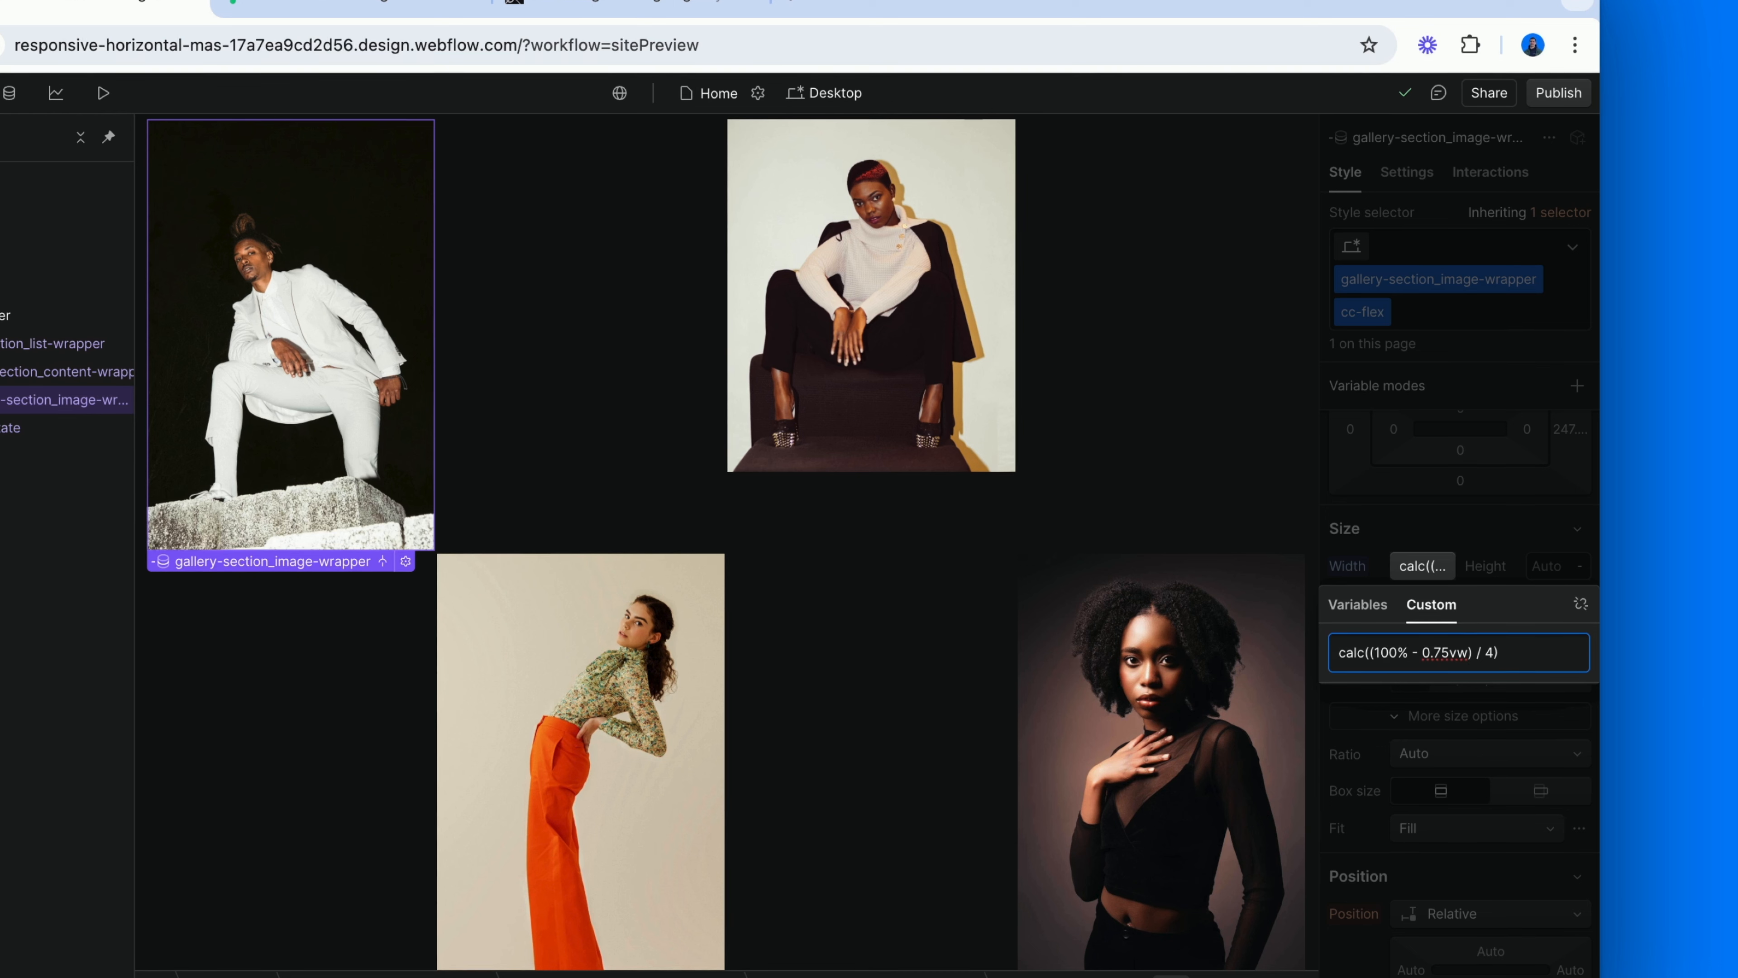
{"action": "left_click", "coordinate": [1392, 653]}
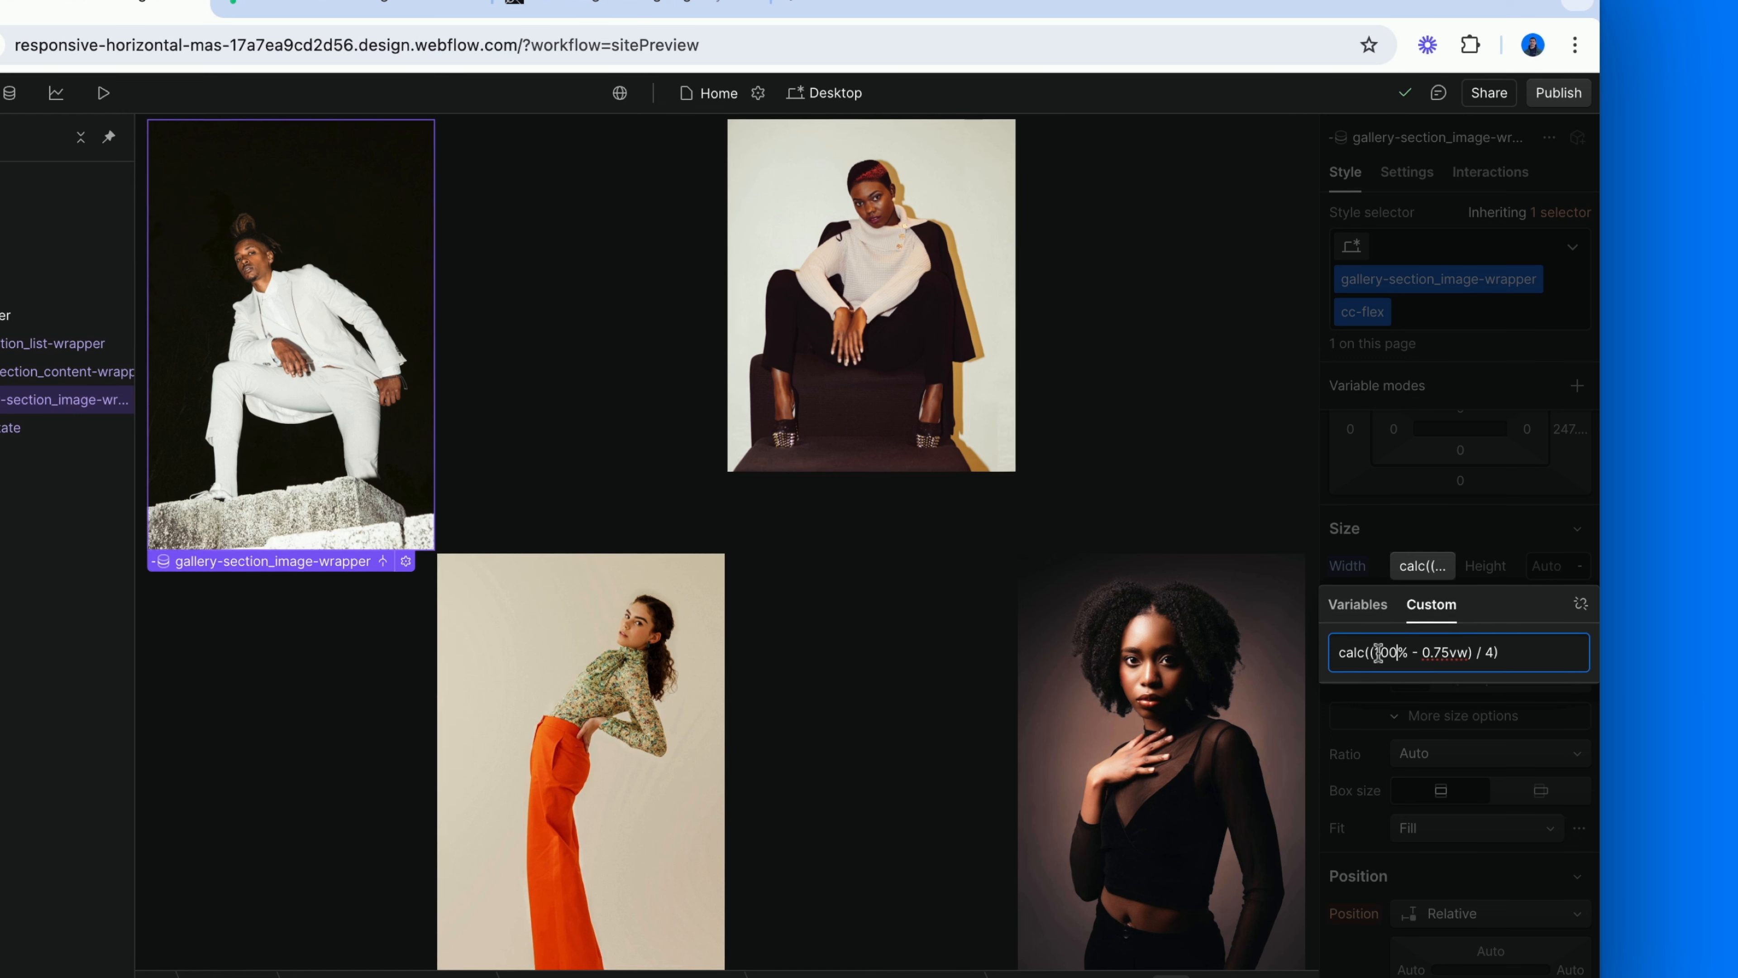
{"action": "left_click_drag", "start_coordinate": [1375, 652], "coordinate": [1411, 652]}
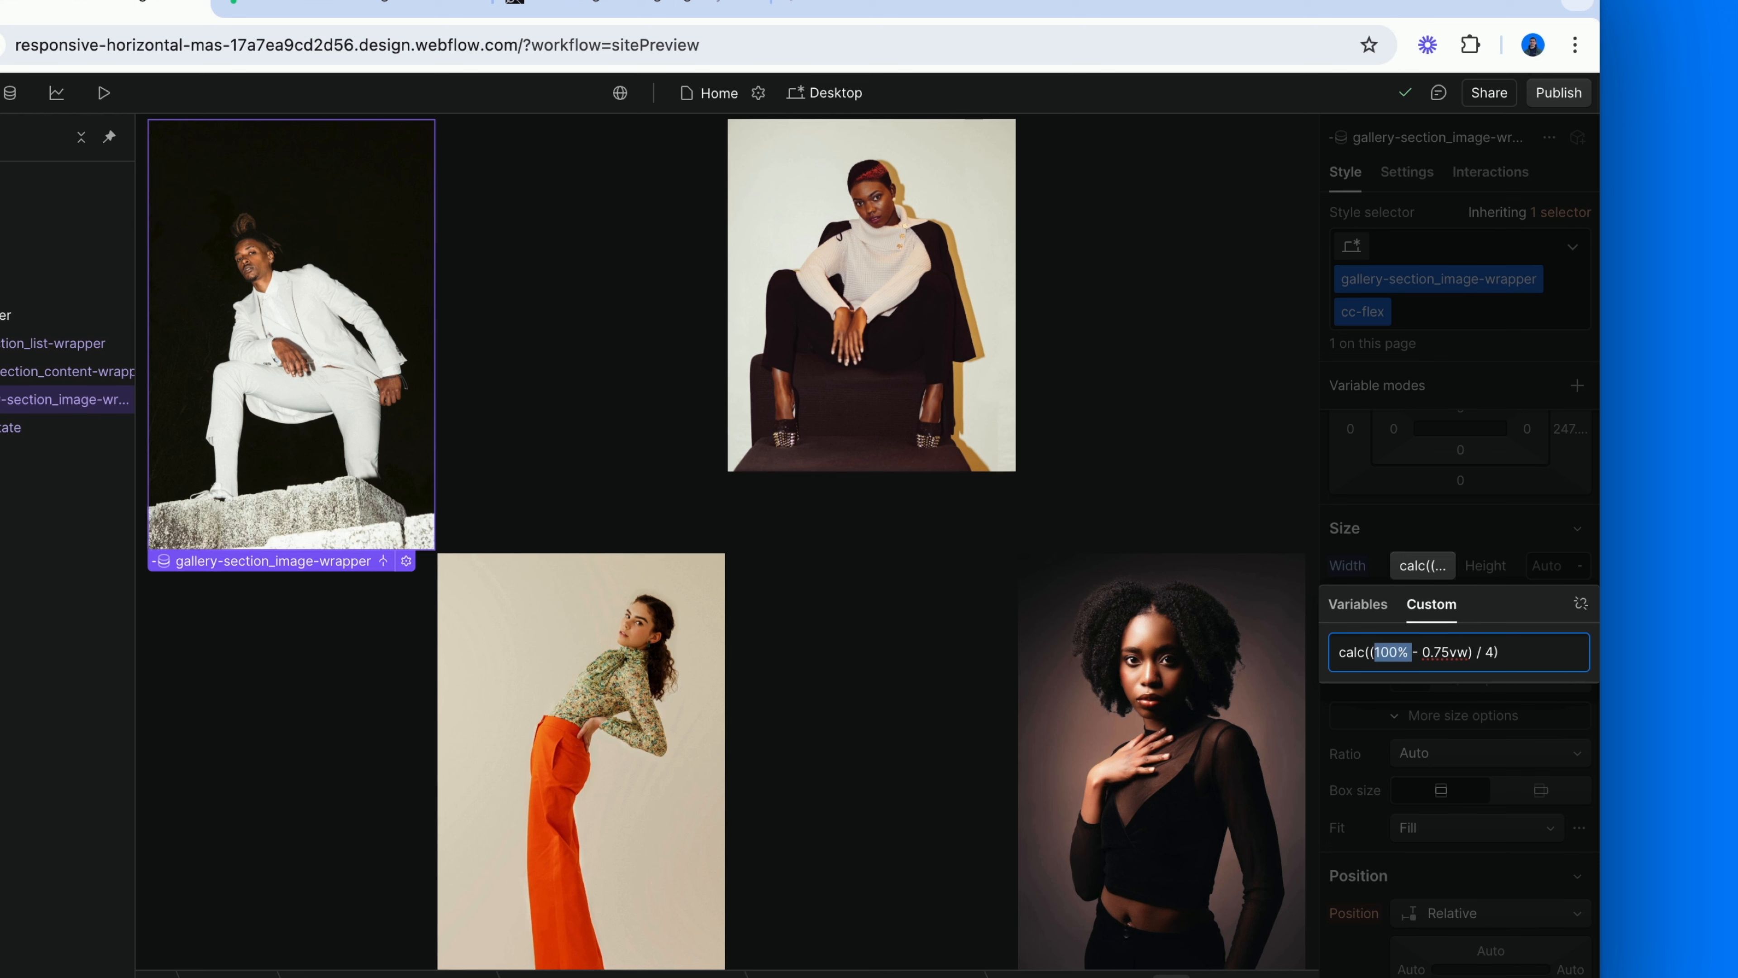
{"action": "left_click", "coordinate": [1343, 504]}
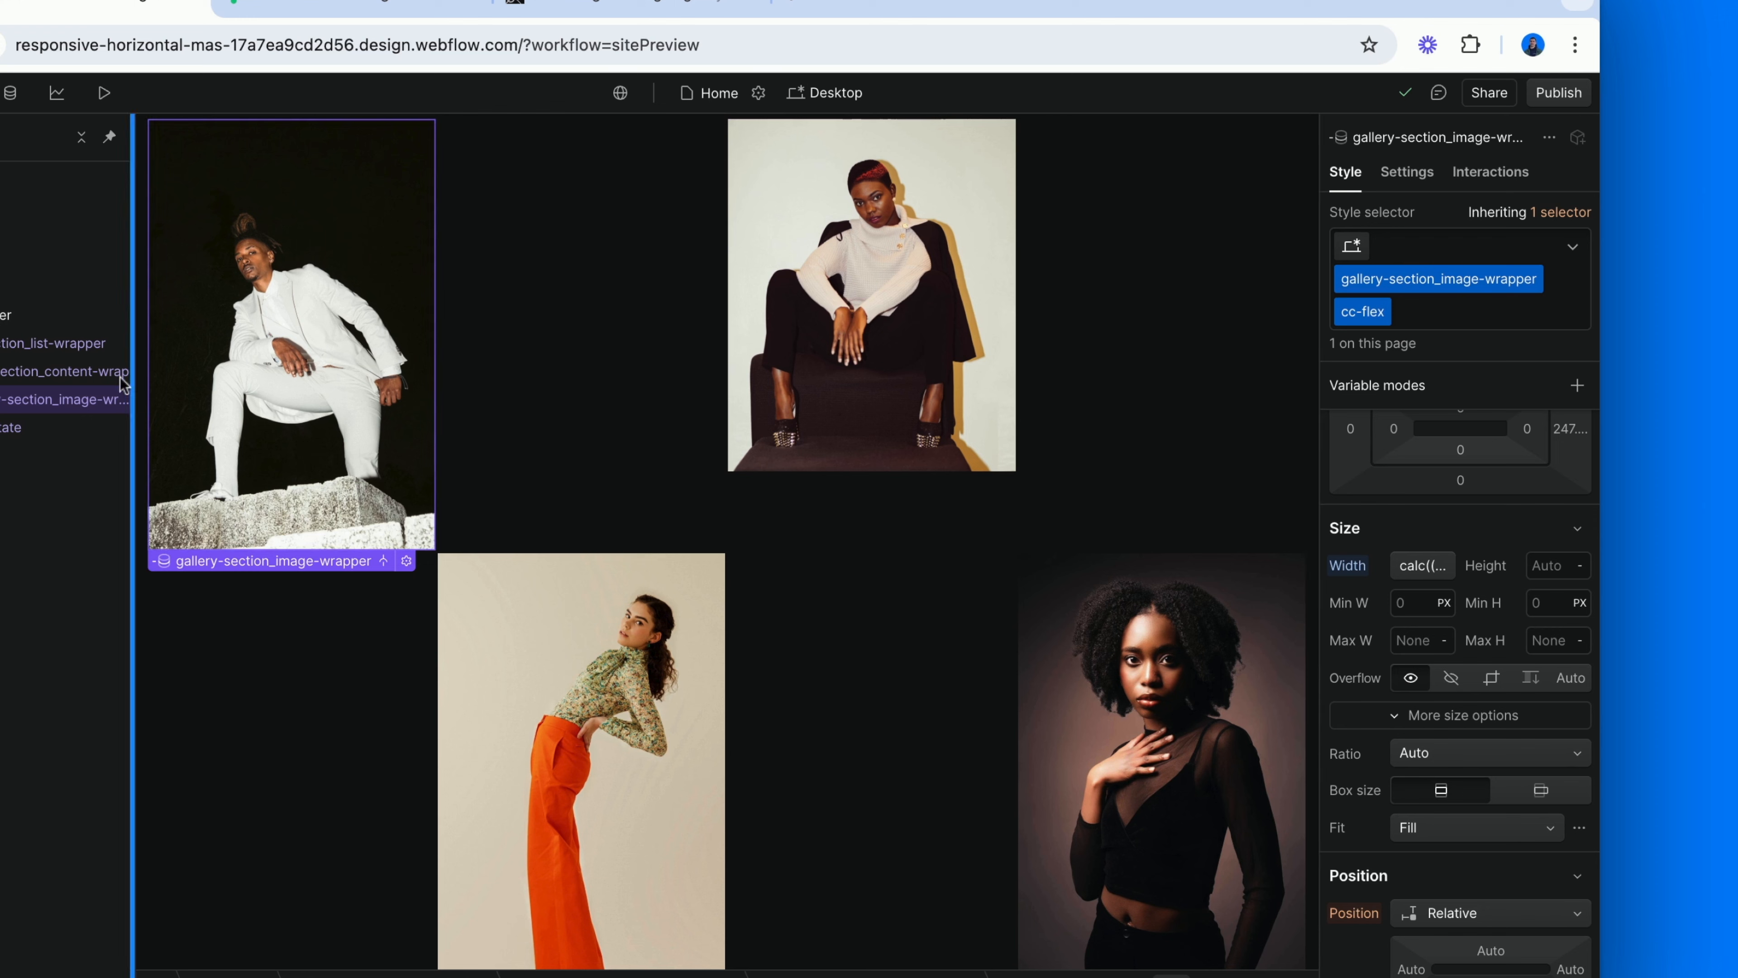
Compare the cc-flex content wrapper's gap with the value subtracted in the image wrapper's custom width formula.
{"action": "left_click", "coordinate": [134, 371]}
{"action": "scroll", "coordinate": [1423, 521], "scroll_direction": "up", "scroll_amount": 5}
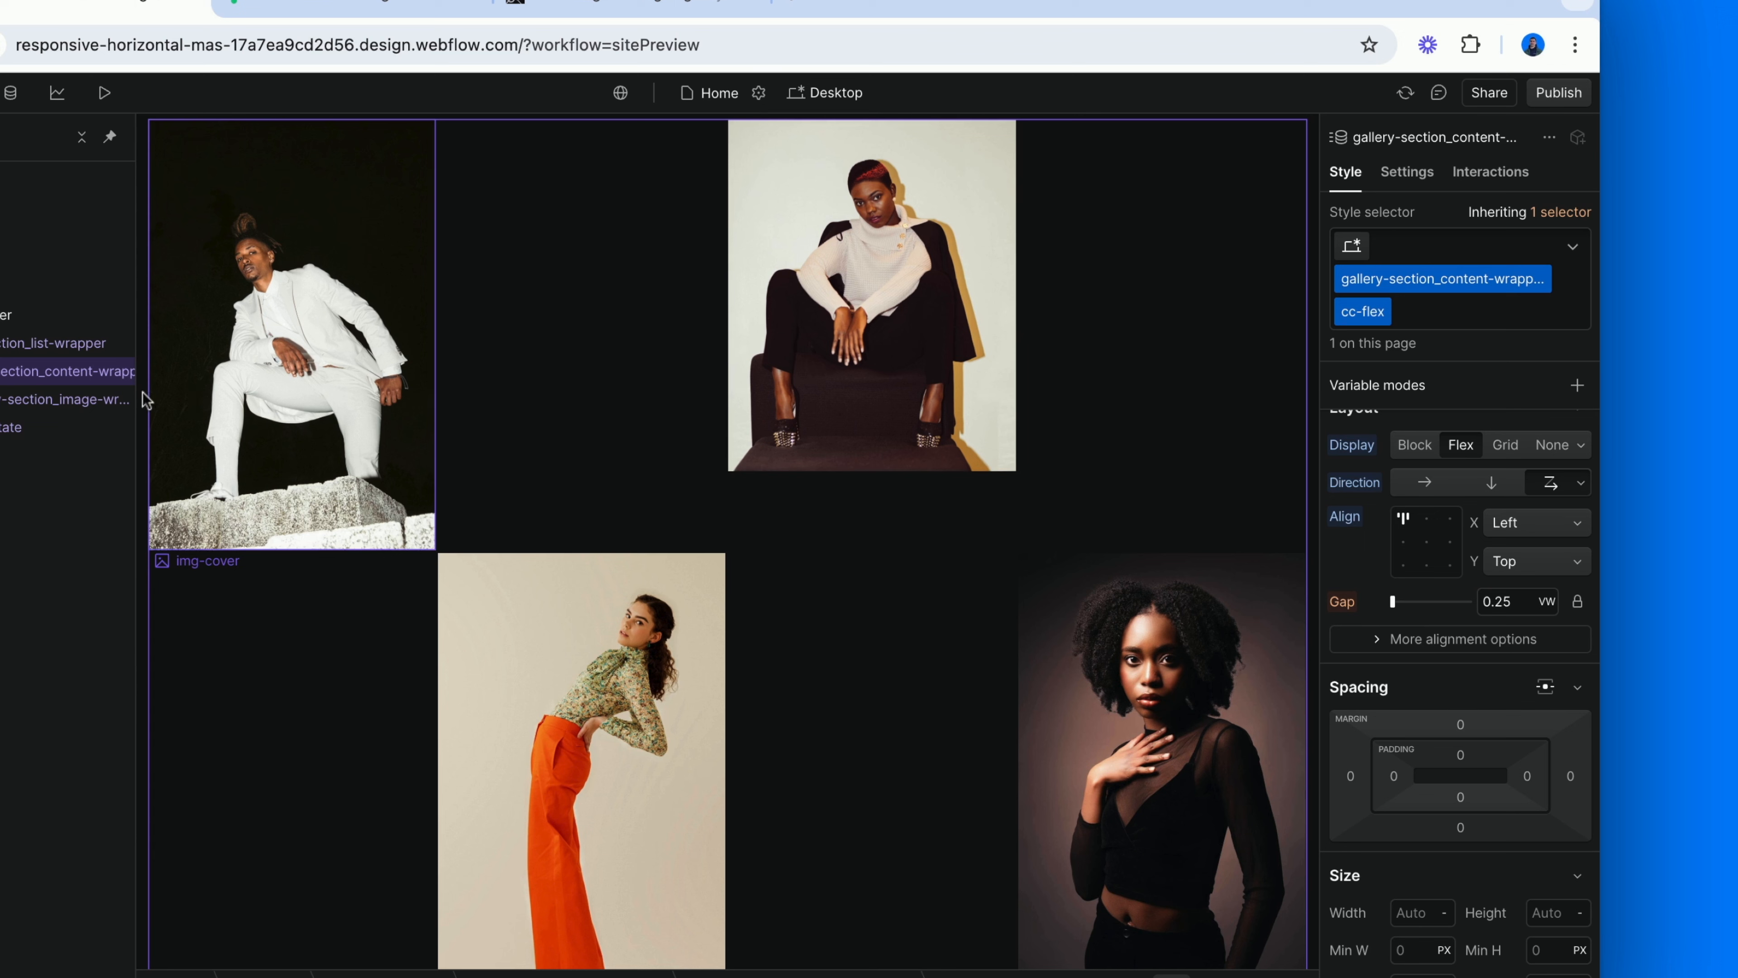
{"action": "left_click", "coordinate": [78, 402]}
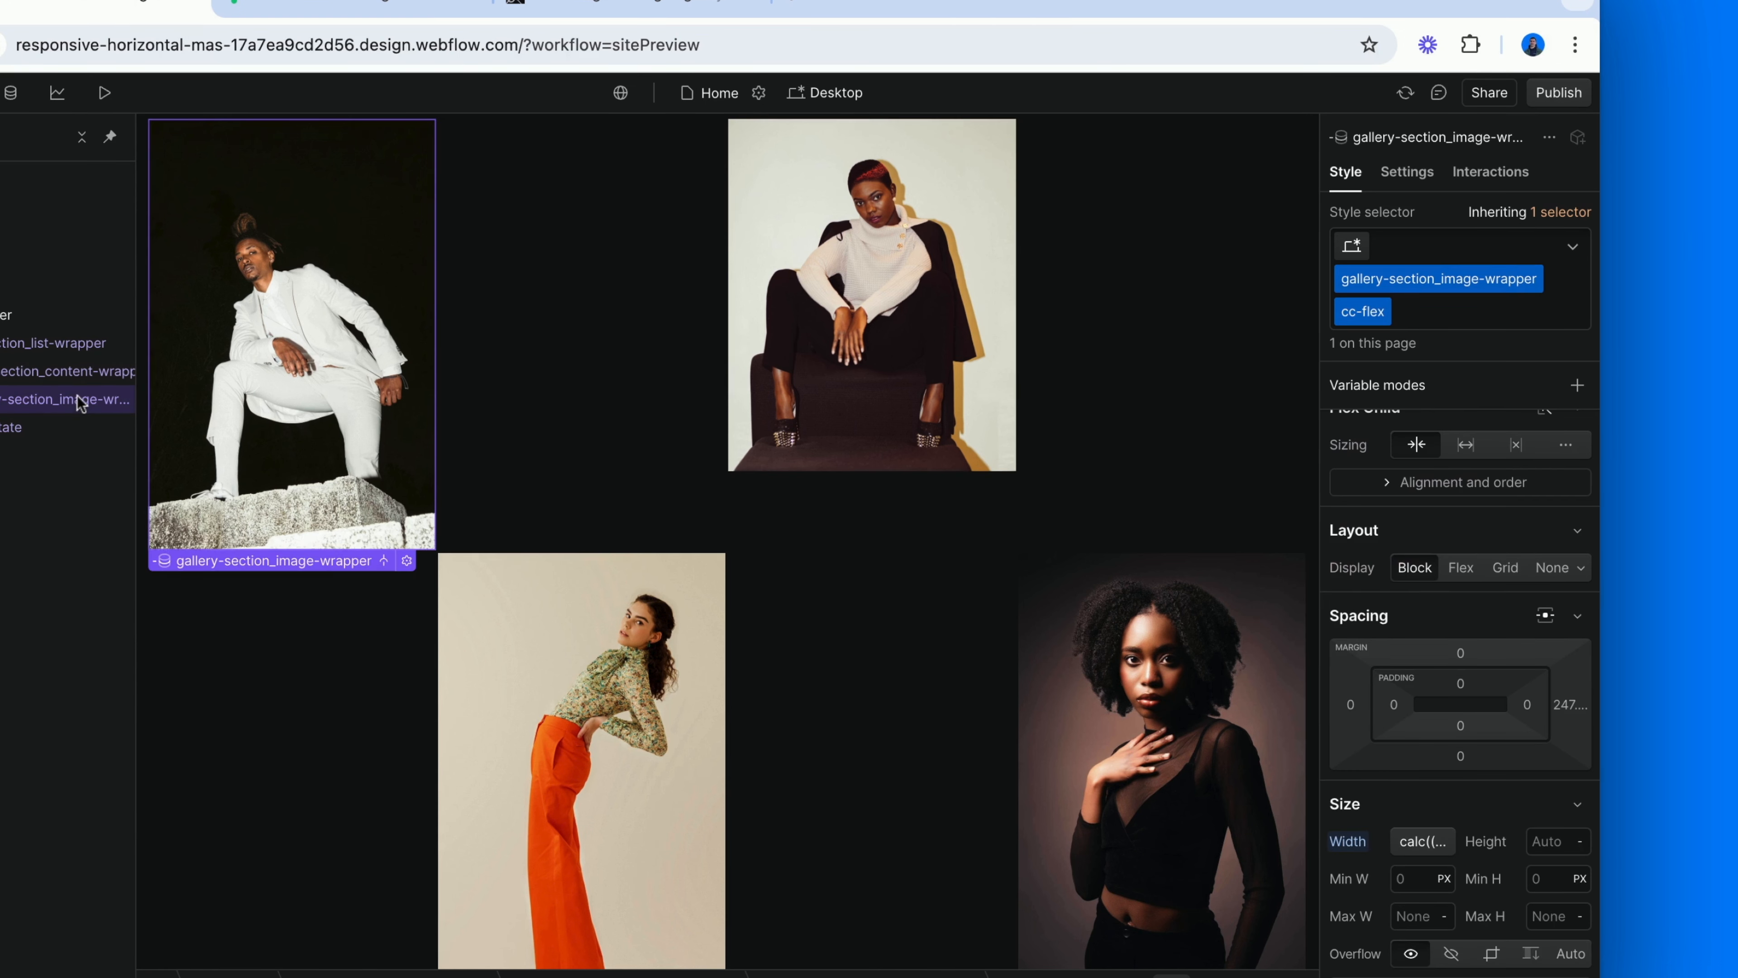
{"action": "scroll", "coordinate": [1354, 639], "scroll_direction": "down", "scroll_amount": 3}
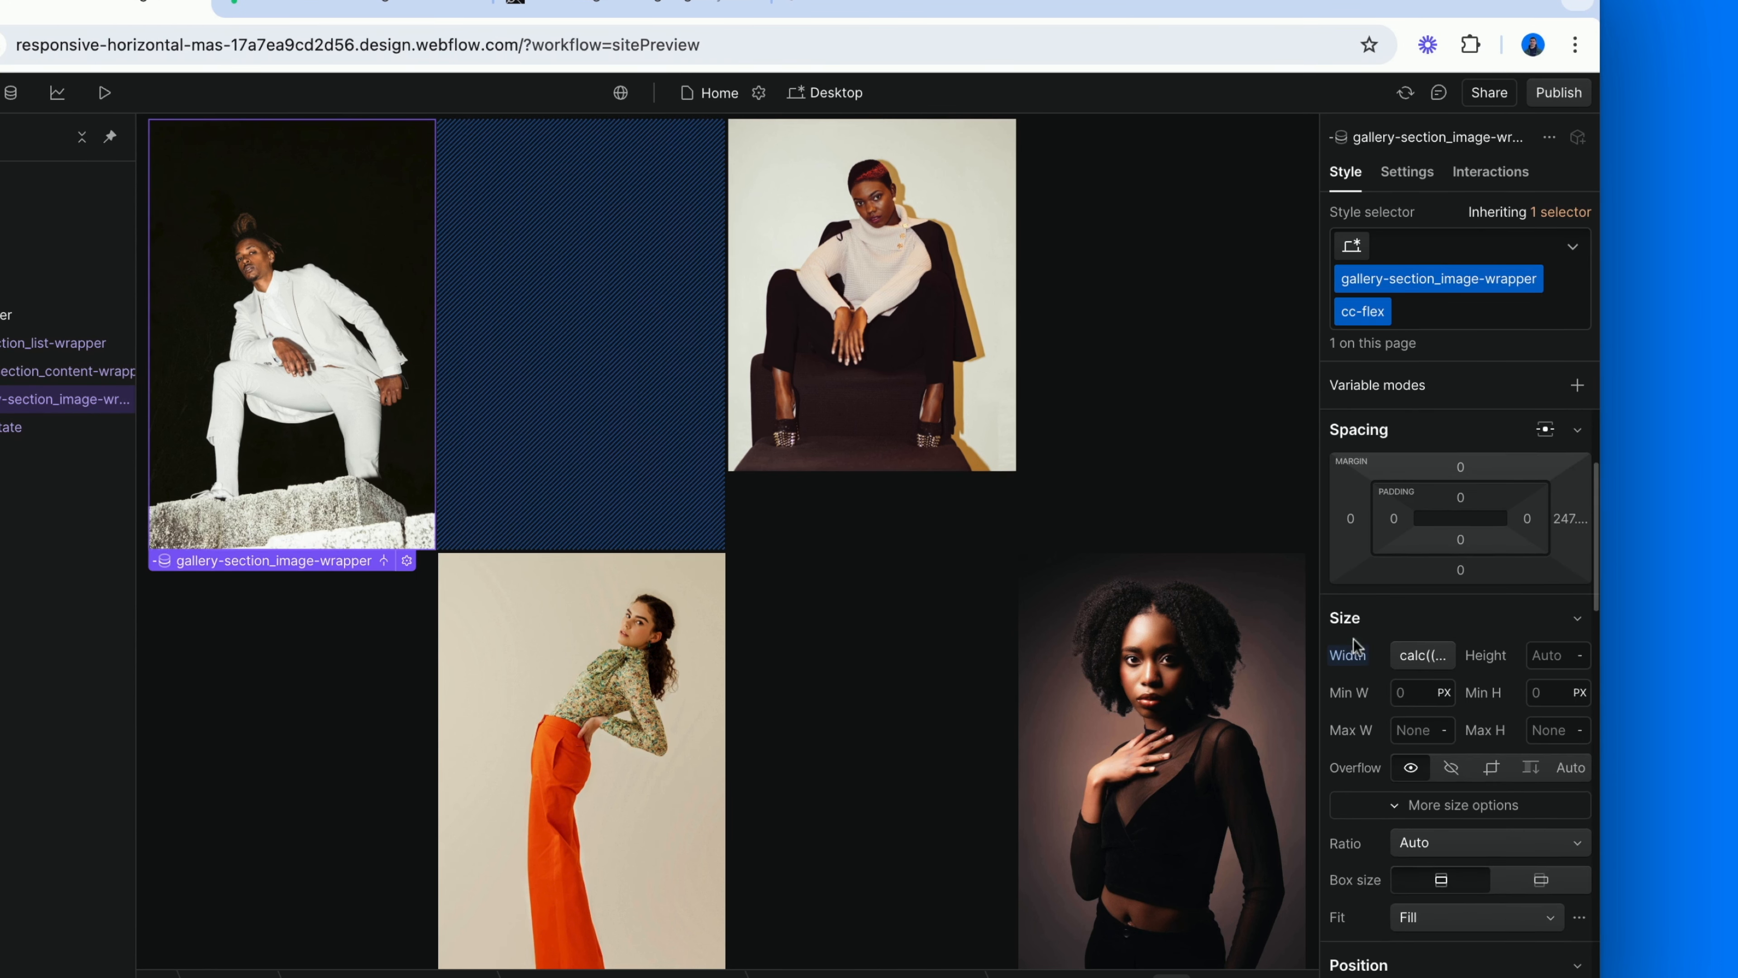
{"action": "left_click", "coordinate": [1405, 641]}
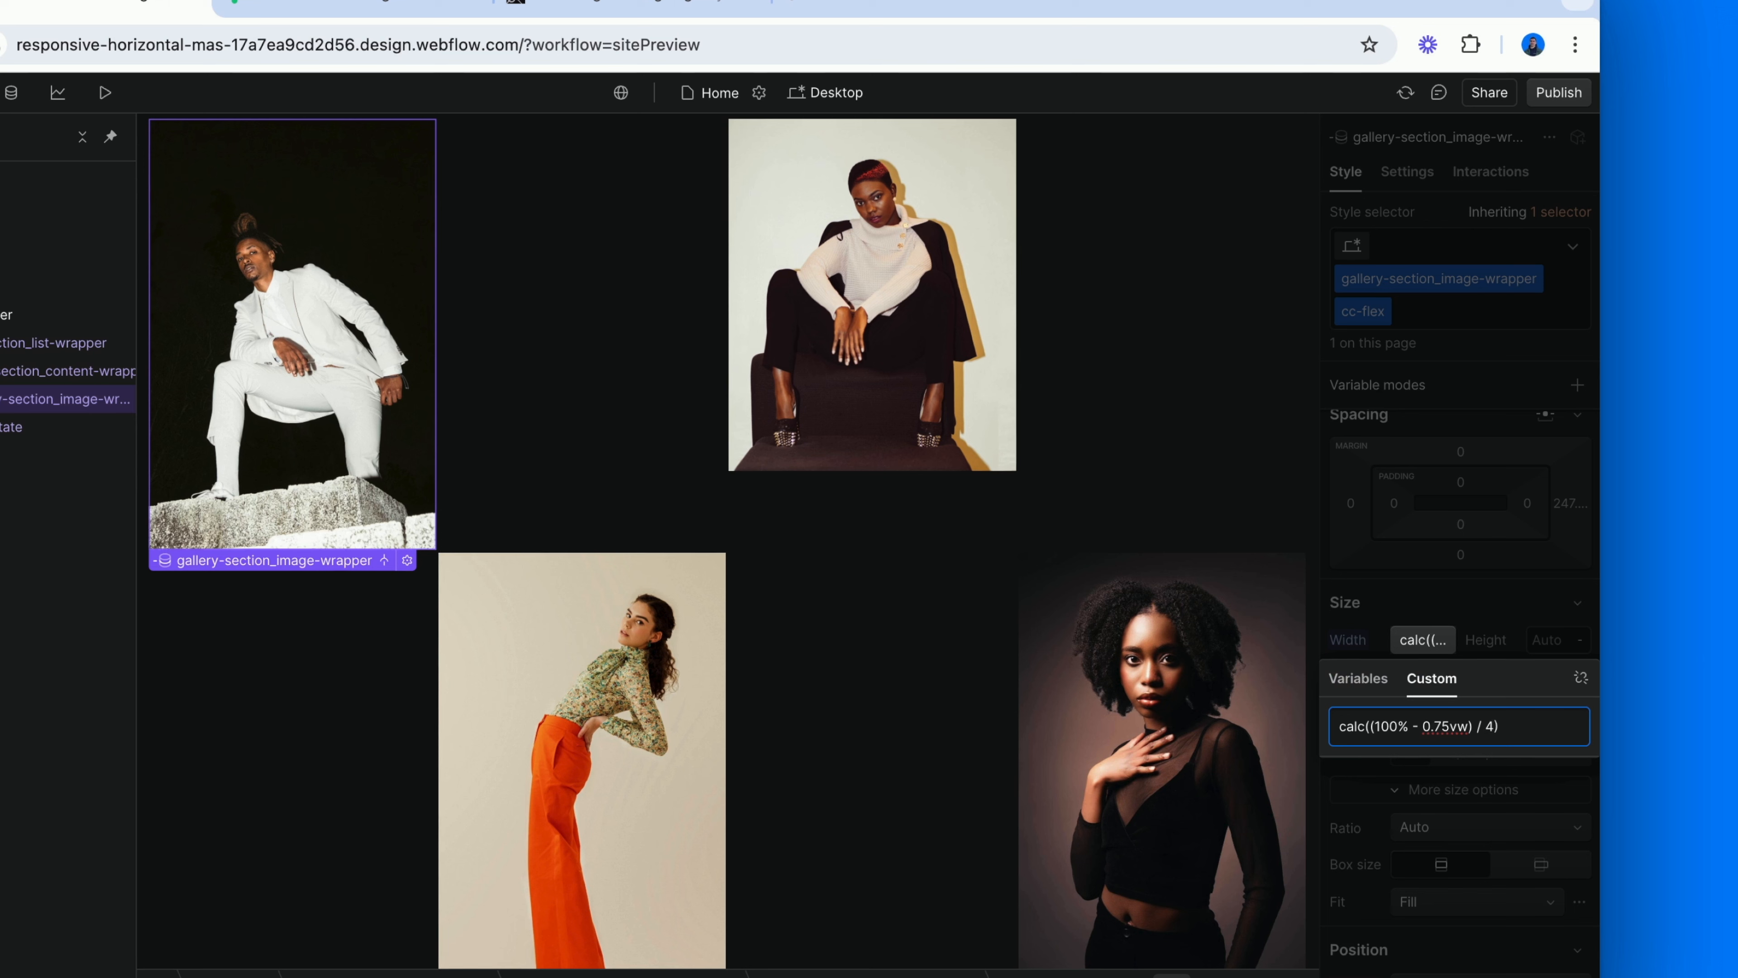
{"action": "left_click", "coordinate": [1424, 730]}
{"action": "key", "text": "shift+Right"}
{"action": "key", "text": "shift+Right"}
{"action": "key", "text": "shift+Right"}
{"action": "key", "text": "shift+Right"}
{"action": "key", "text": "shift+Right"}
{"action": "key", "text": "shift+Right"}
{"action": "key", "text": "shift+Right"}
{"action": "key", "text": "End"}
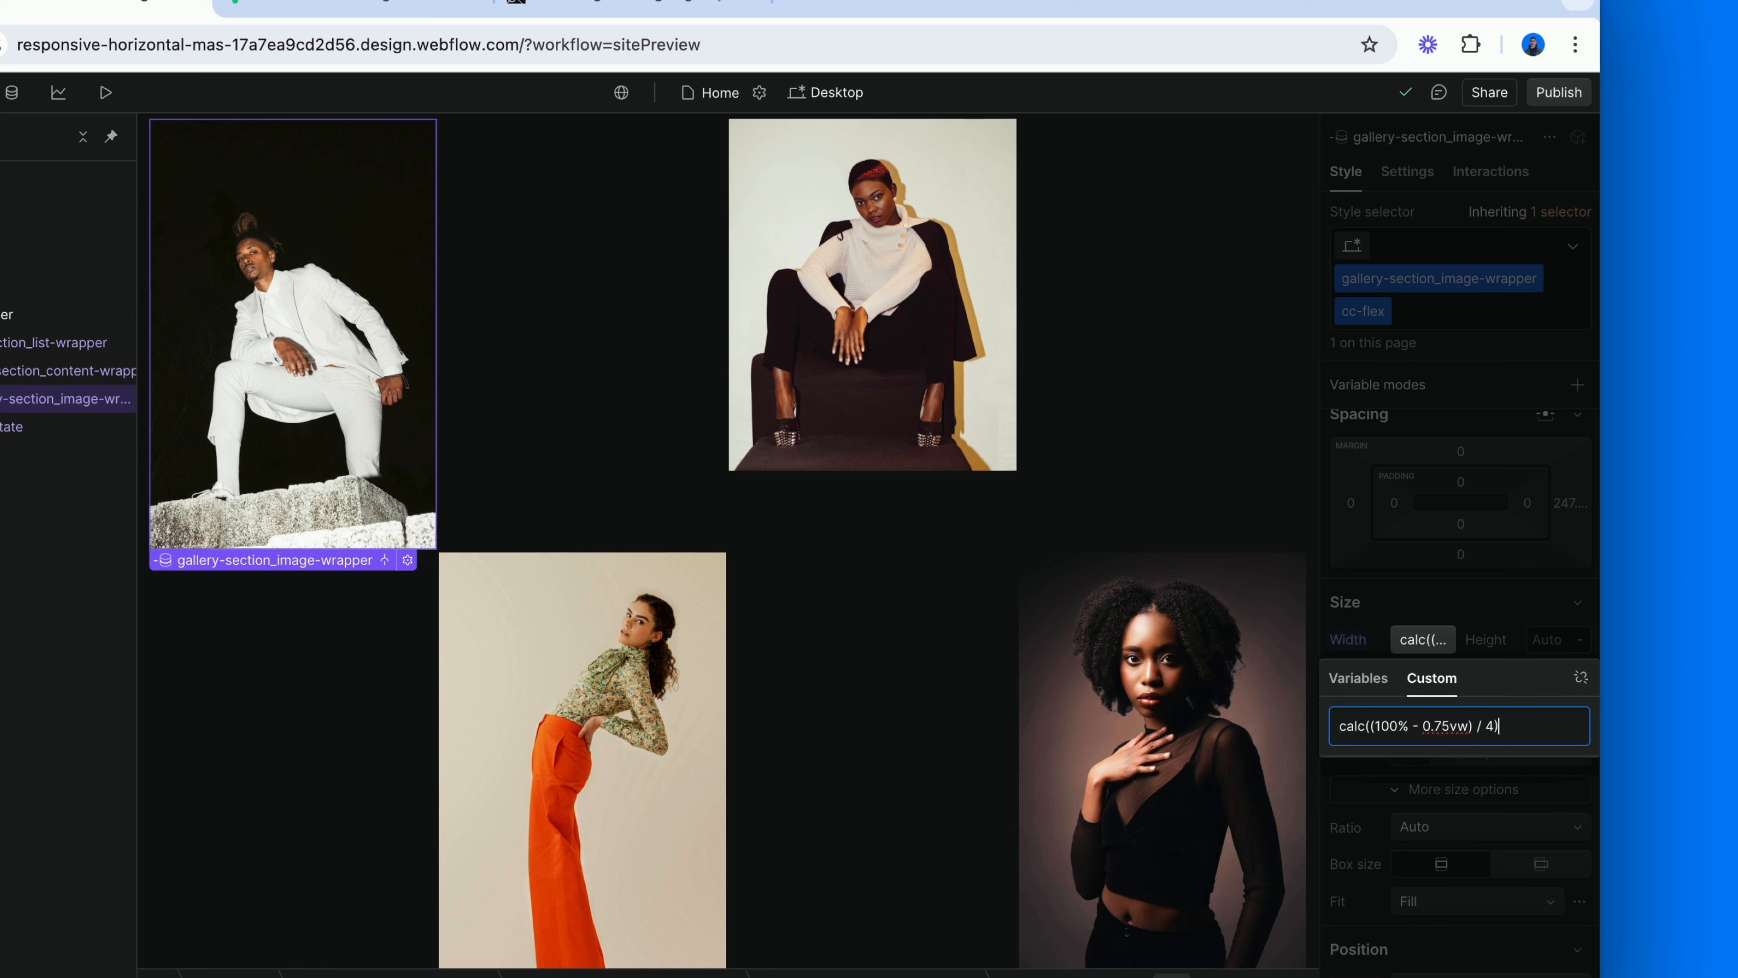
Highlight the parenthesised subtraction in the image wrapper's width calc formula to examine how the formula is grouped.
{"action": "double_click", "coordinate": [1377, 725]}
{"action": "key", "text": "shift+Right"}
{"action": "key", "text": "shift+Right"}
{"action": "key", "text": "shift+Right"}
{"action": "key", "text": "shift+Right"}
{"action": "key", "text": "shift+Right"}
{"action": "key", "text": "shift+Right"}
{"action": "key", "text": "shift+Right"}
{"action": "key", "text": "shift+Right"}
{"action": "key", "text": "shift+Right"}
{"action": "key", "text": "shift+Right"}
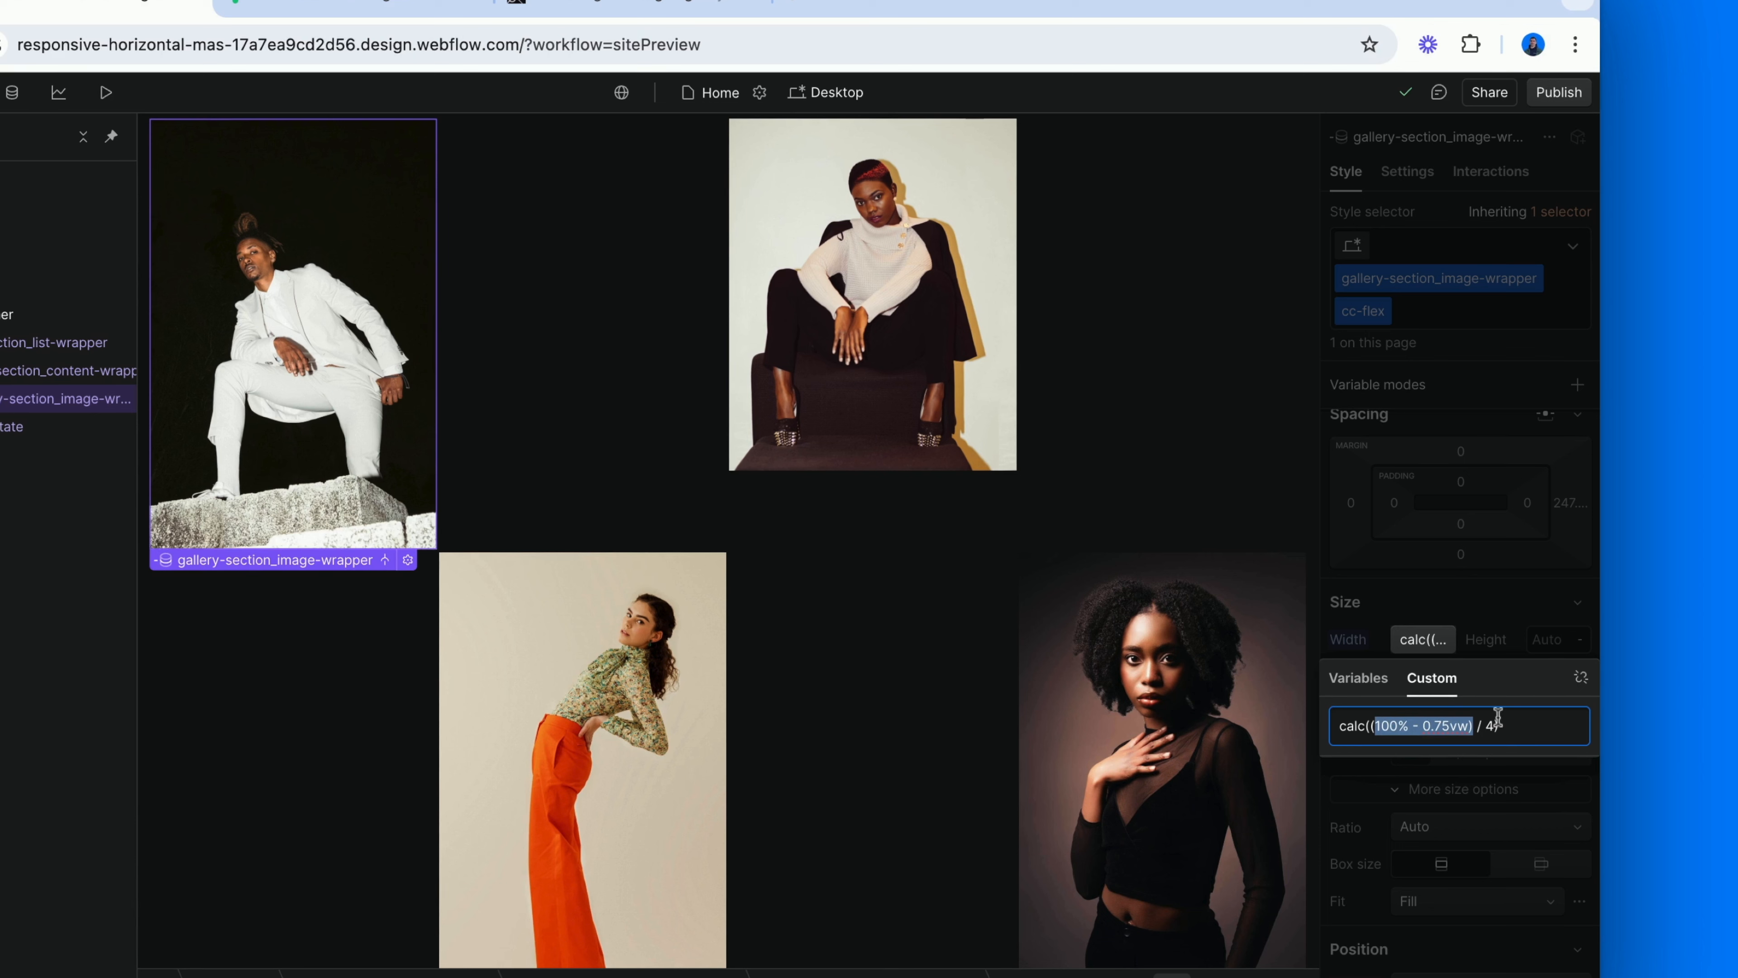
{"action": "key", "text": "End"}
{"action": "key", "text": "Return"}
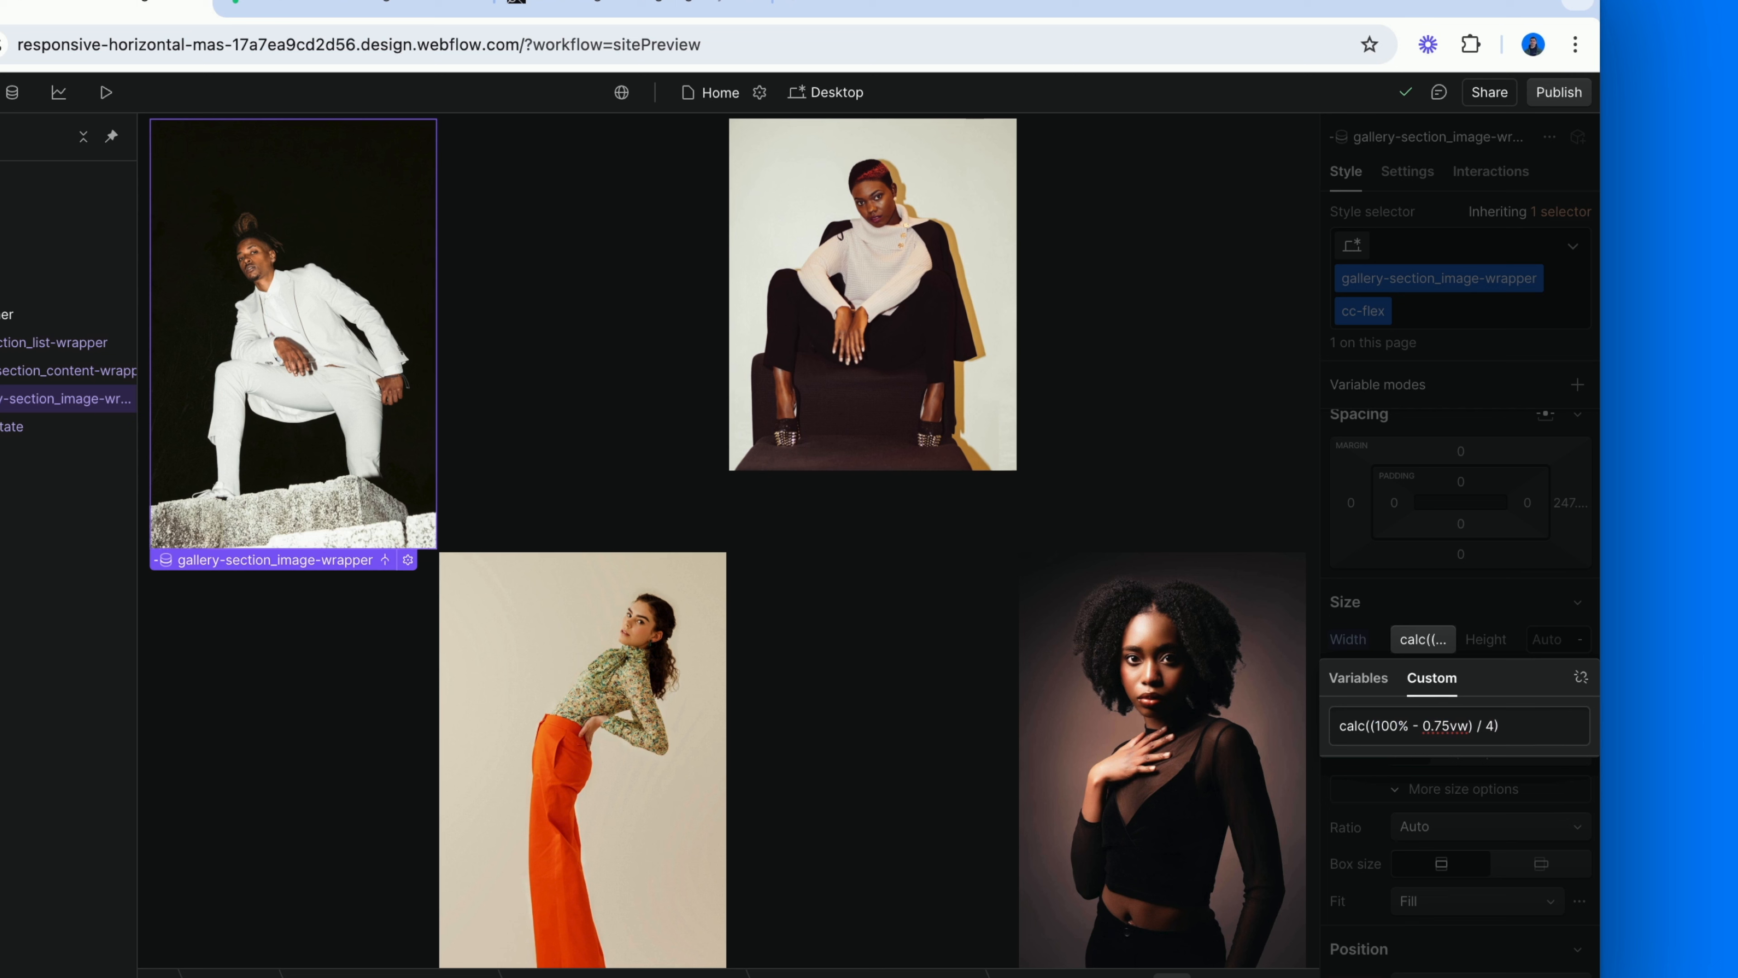
{"action": "left_click", "coordinate": [1372, 726]}
{"action": "key", "text": "shift+Right"}
{"action": "key", "text": "shift+Right"}
{"action": "key", "text": "shift+Right"}
{"action": "key", "text": "shift+Right"}
{"action": "key", "text": "shift+Right"}
{"action": "key", "text": "shift+Right"}
{"action": "key", "text": "shift+Right"}
{"action": "key", "text": "shift+Right"}
{"action": "key", "text": "shift+Right"}
{"action": "key", "text": "shift+Right"}
{"action": "key", "text": "shift+Right"}
{"action": "key", "text": "shift+Right"}
{"action": "key", "text": "shift+Right"}
{"action": "key", "text": "shift+Right"}
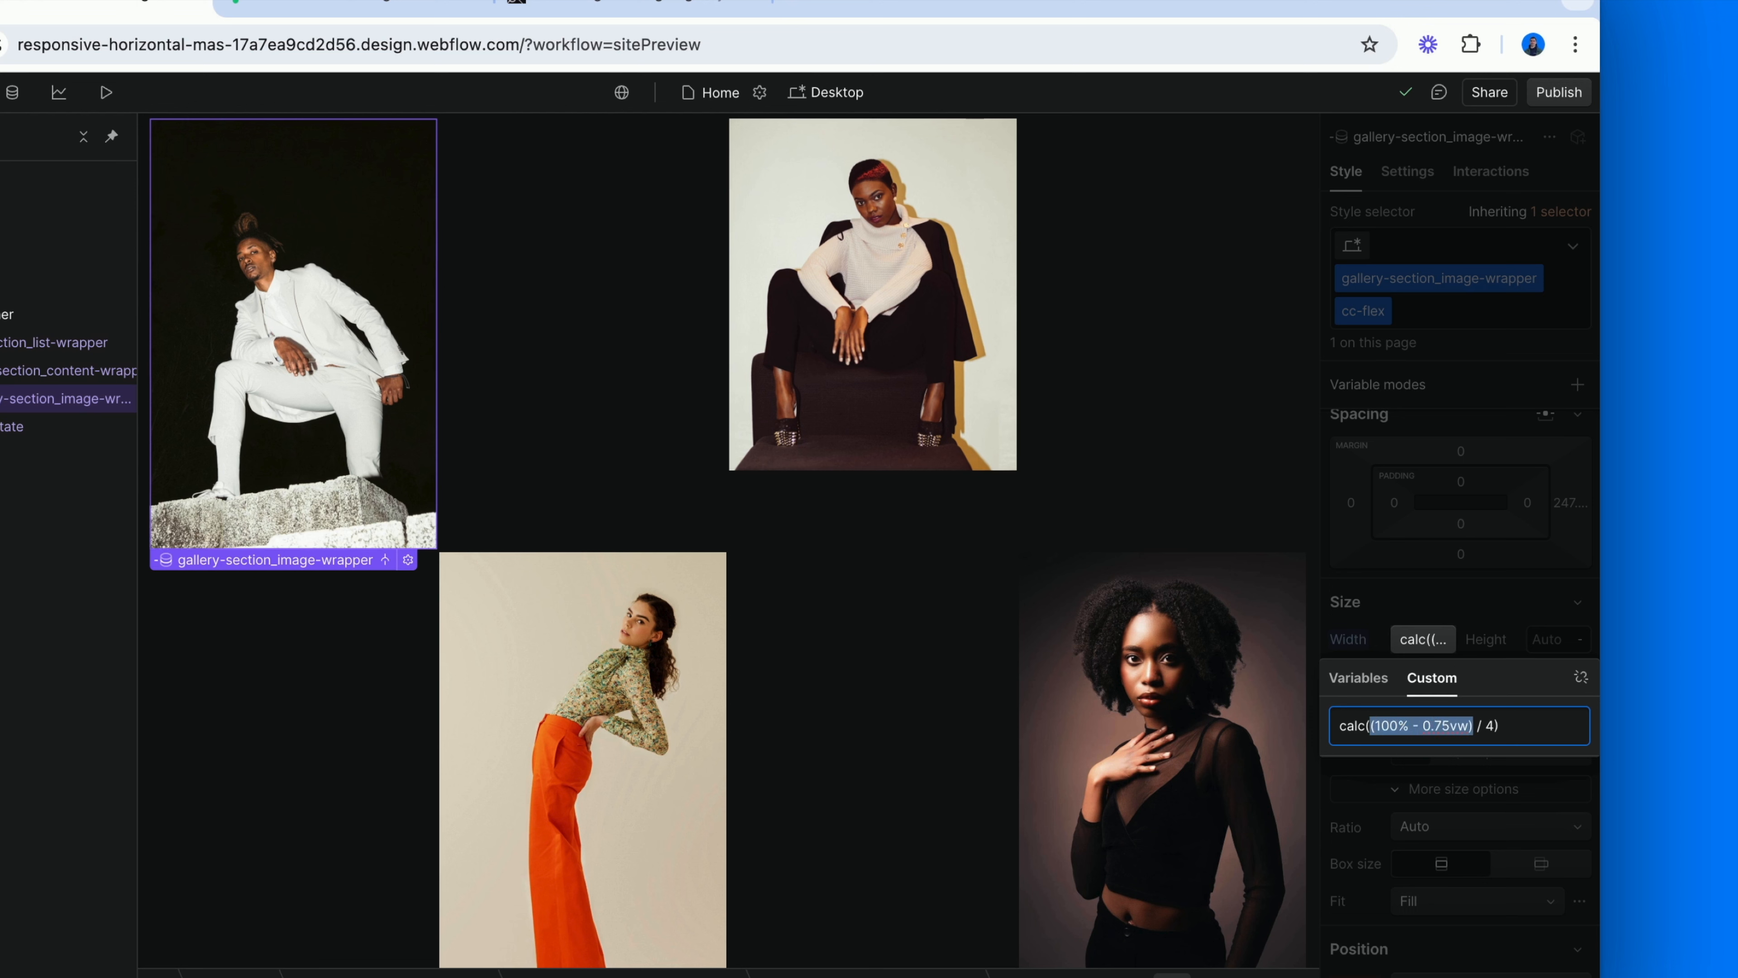
{"action": "key", "text": "shift+Right"}
{"action": "key", "text": "shift+Right"}
{"action": "key", "text": "shift+Right"}
{"action": "key", "text": "shift+Right"}
{"action": "key", "text": "shift+Right"}
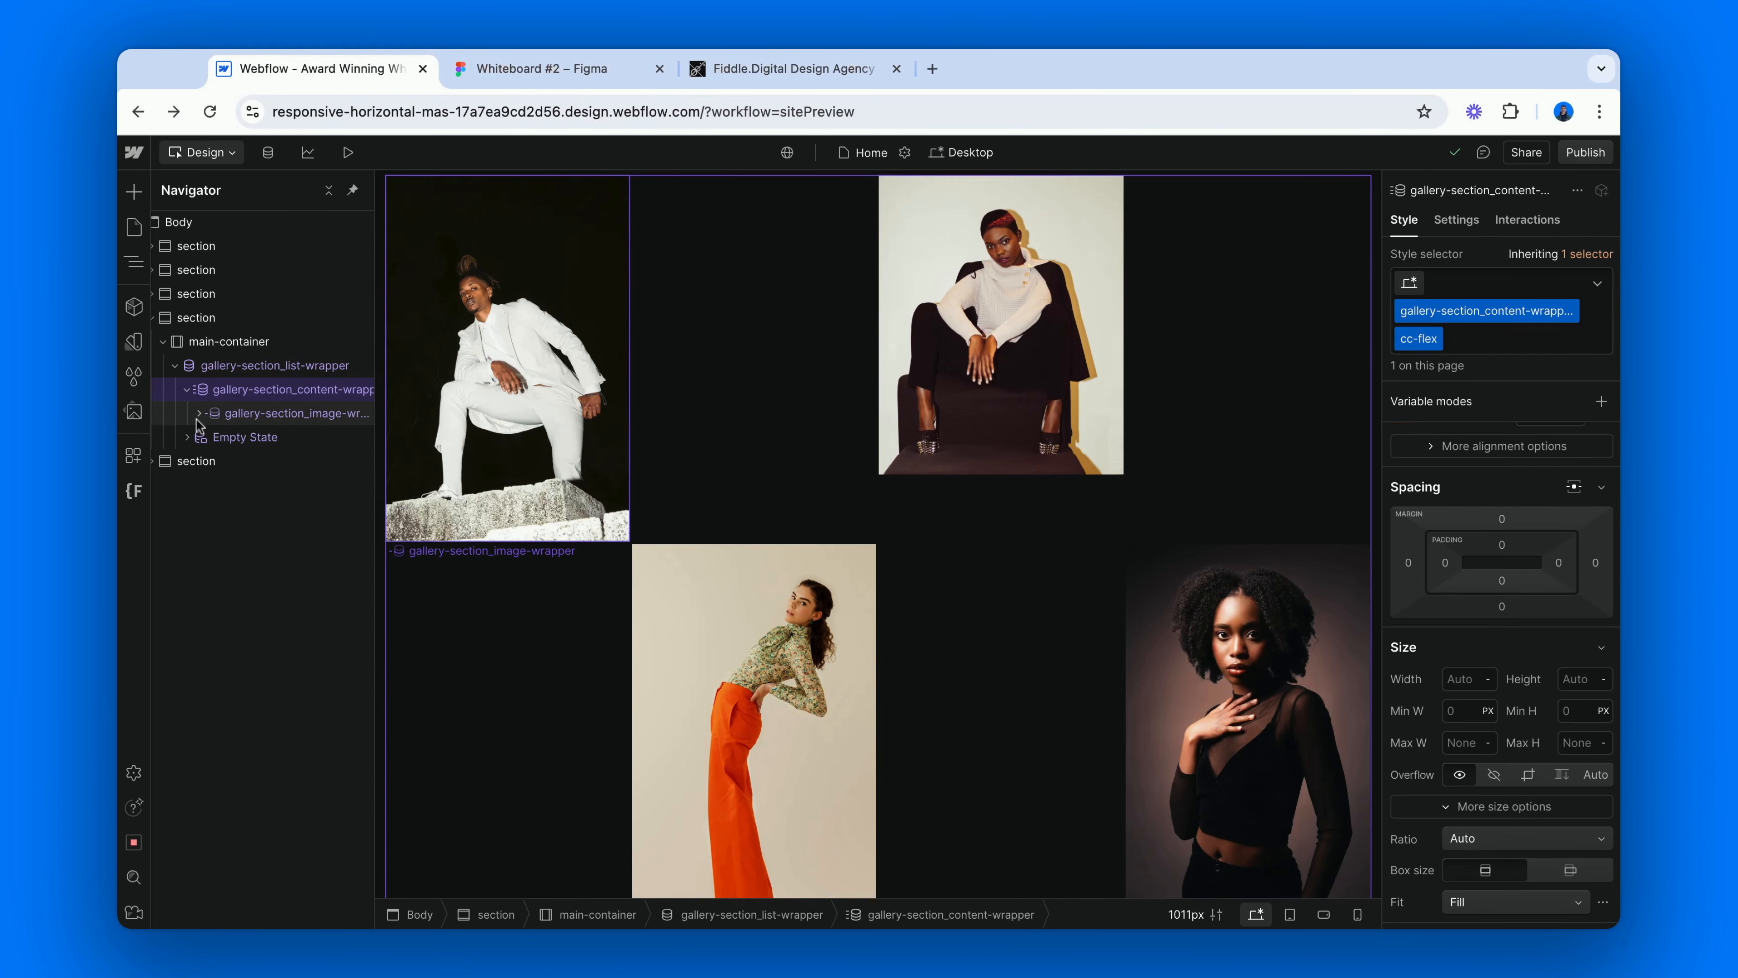
Expand the gallery-section_image-wrapper and inspect its cc-above and cc-below animation triggers.
{"action": "left_click", "coordinate": [200, 414]}
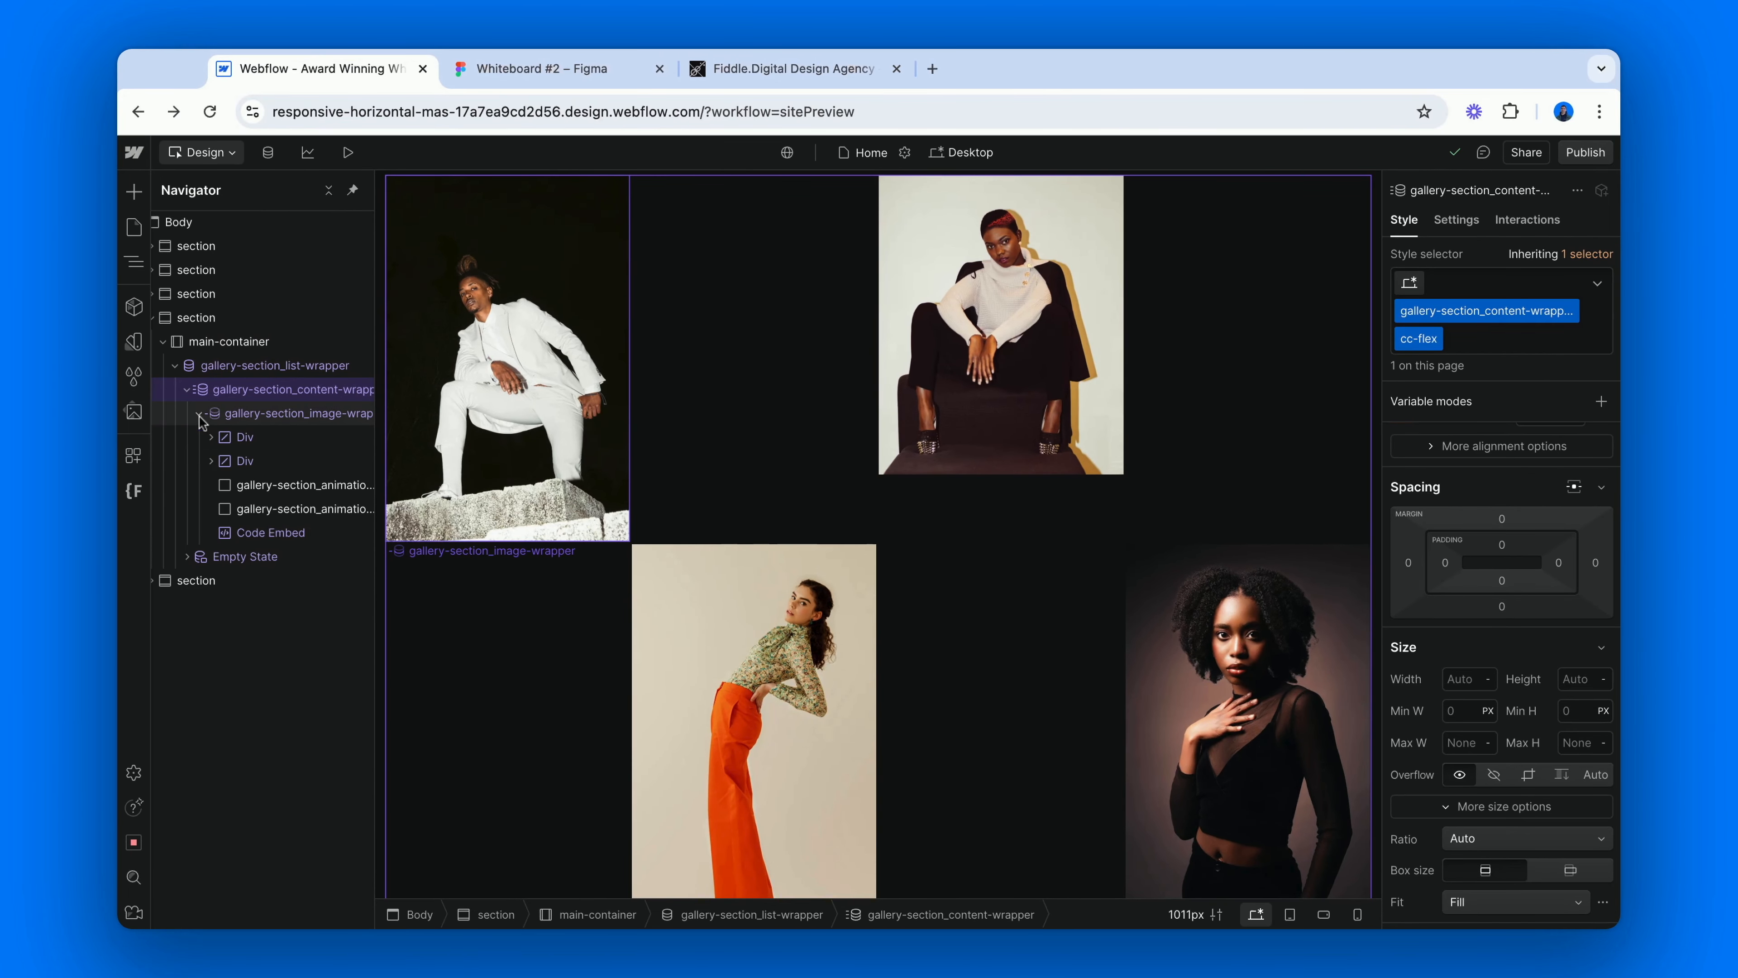
{"action": "left_click", "coordinate": [267, 485]}
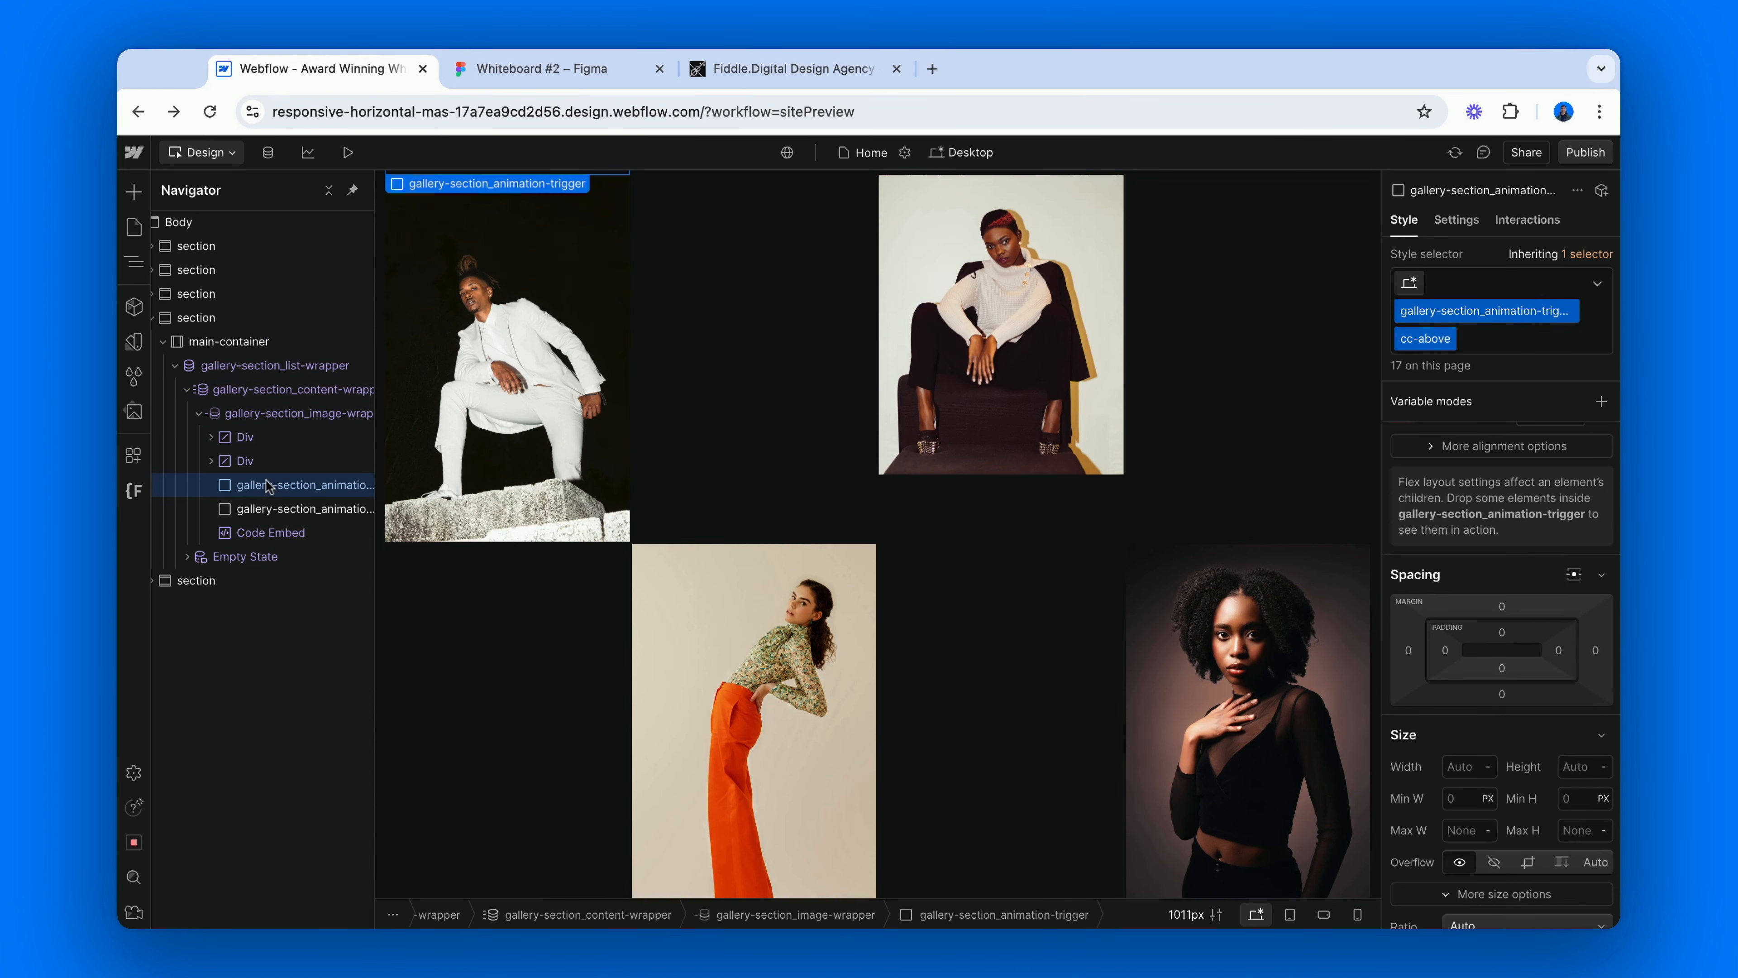
{"action": "left_click", "coordinate": [321, 510]}
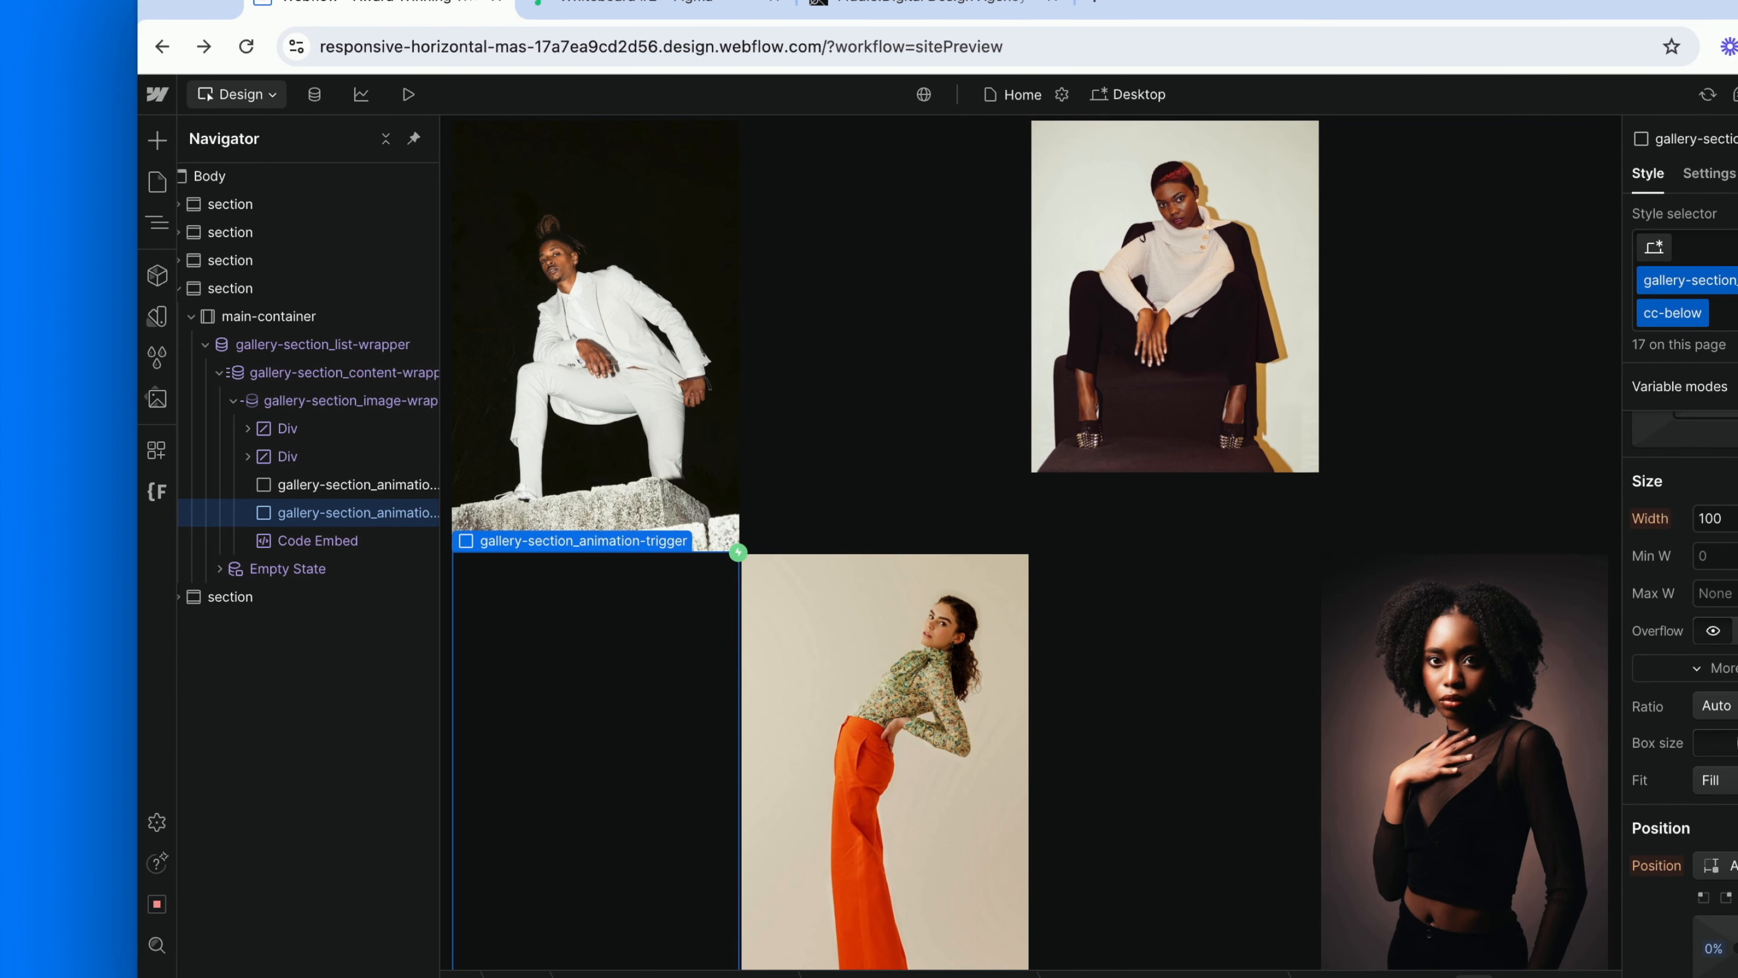
Expand both custom Div elements inside the image wrapper and inspect each Div and its img-cover image.
{"action": "left_click", "coordinate": [247, 428]}
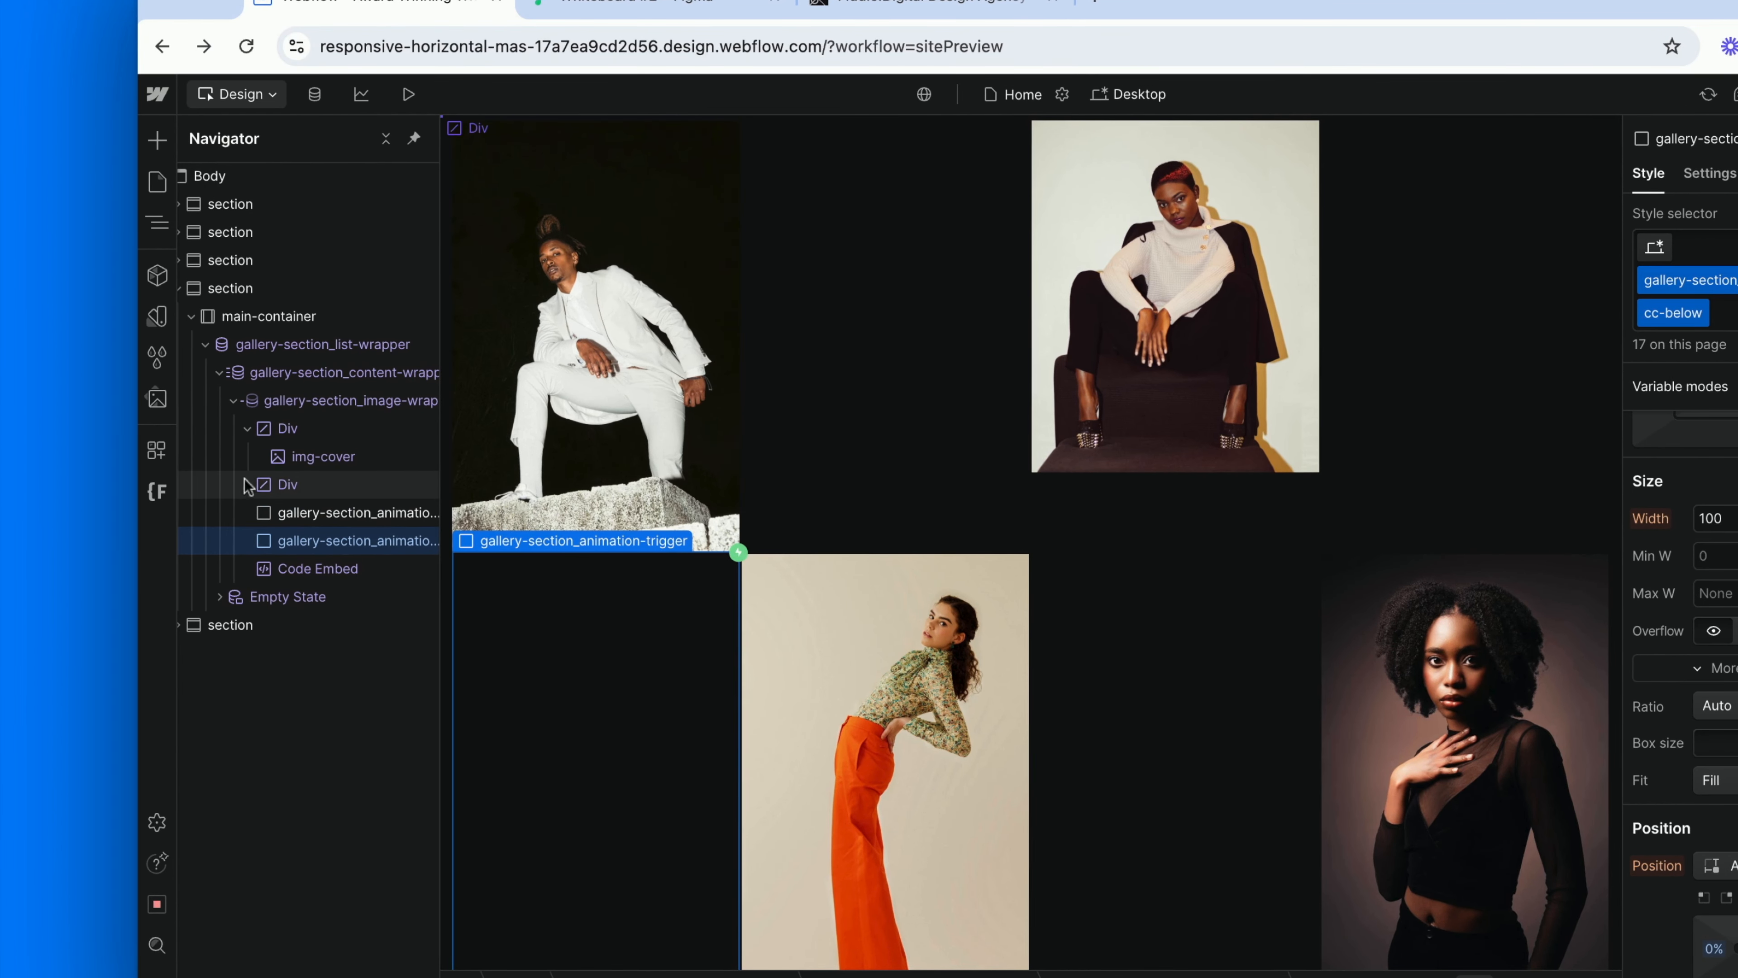
{"action": "left_click", "coordinate": [247, 484]}
{"action": "left_click", "coordinate": [287, 430]}
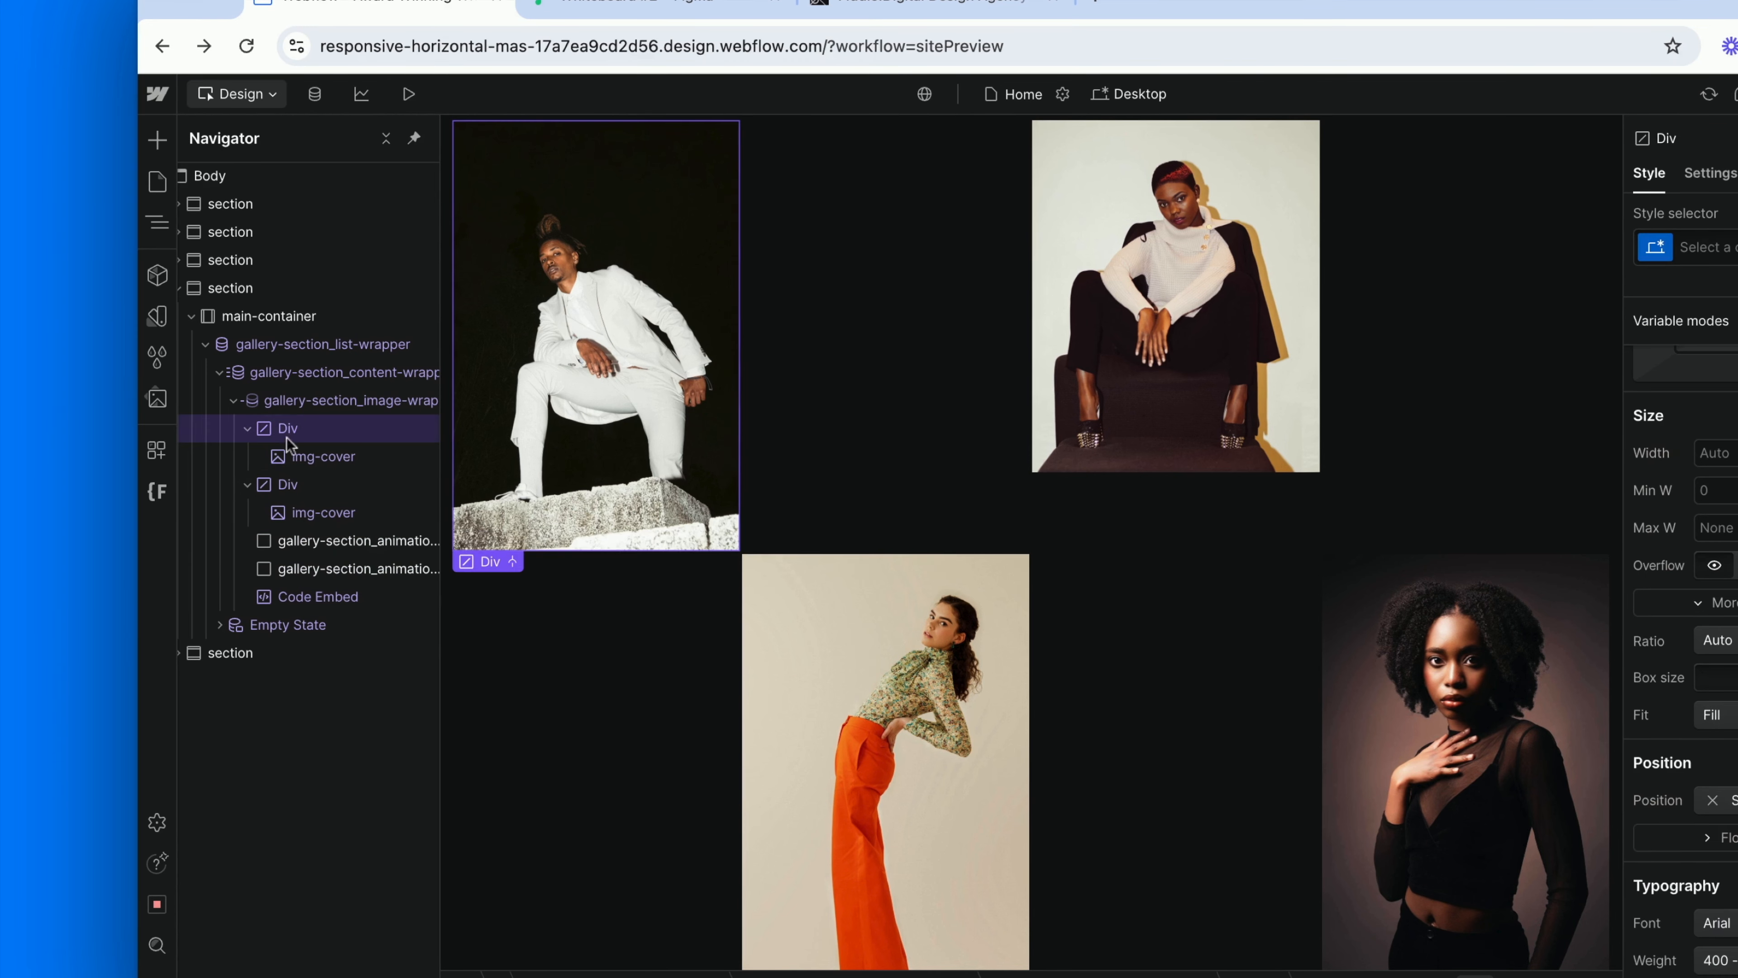
{"action": "left_click", "coordinate": [293, 485]}
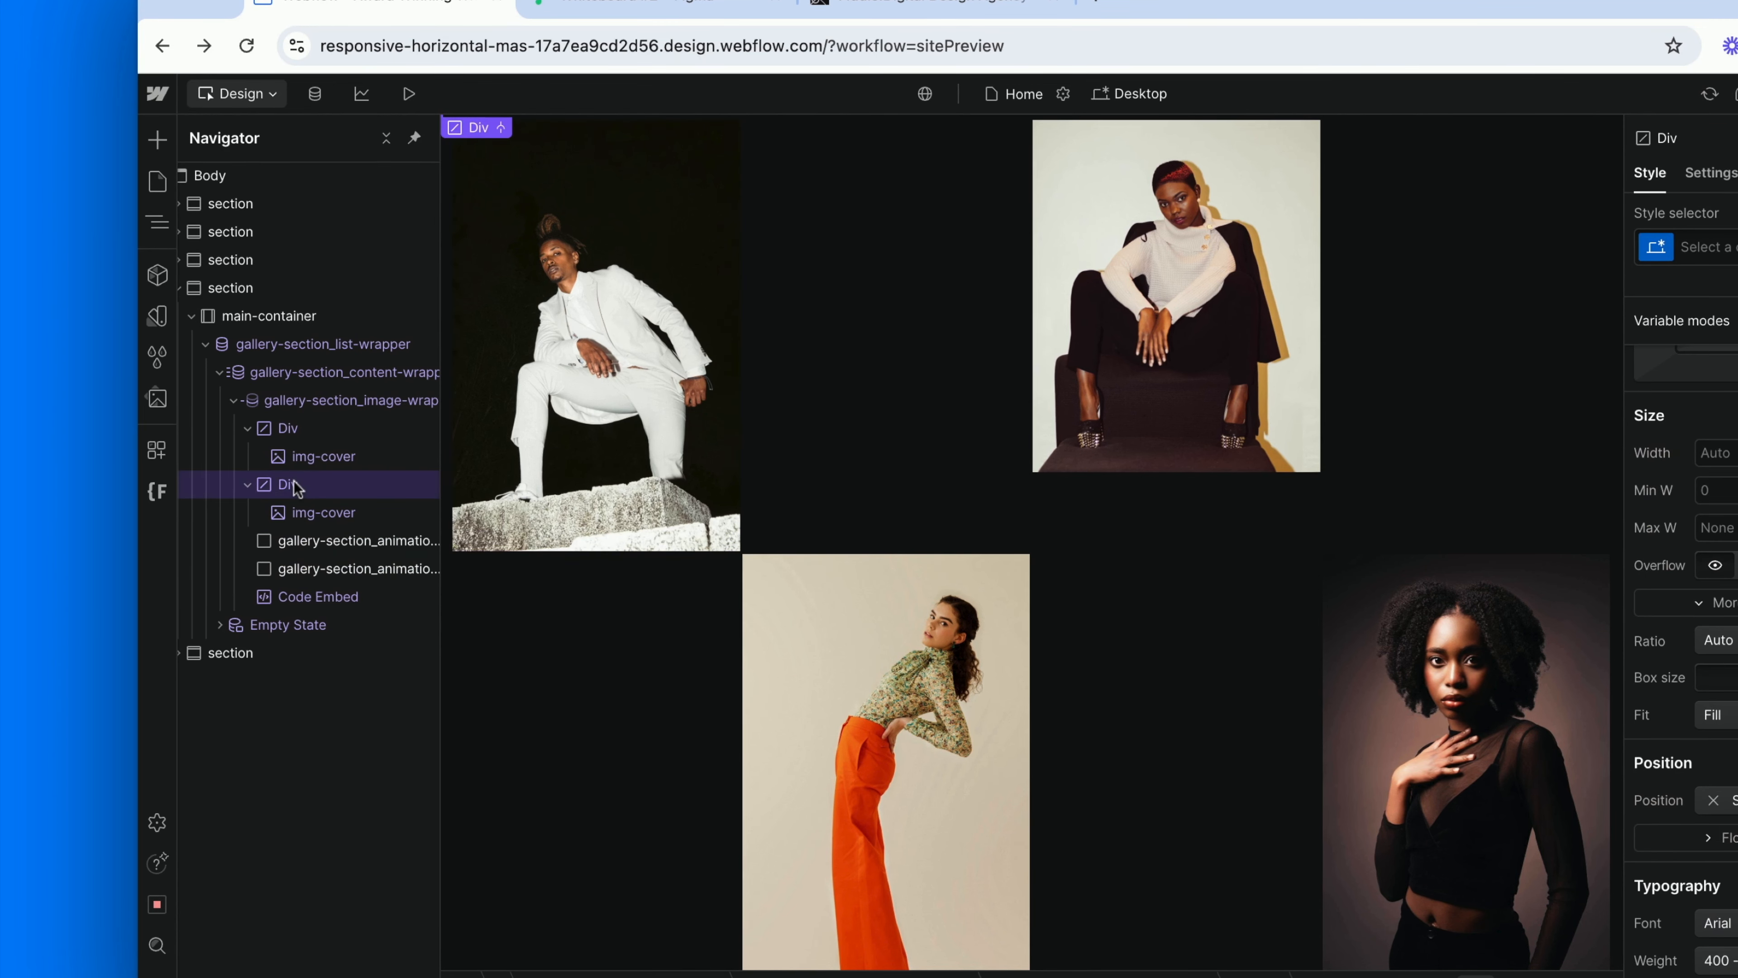
{"action": "left_click", "coordinate": [324, 459]}
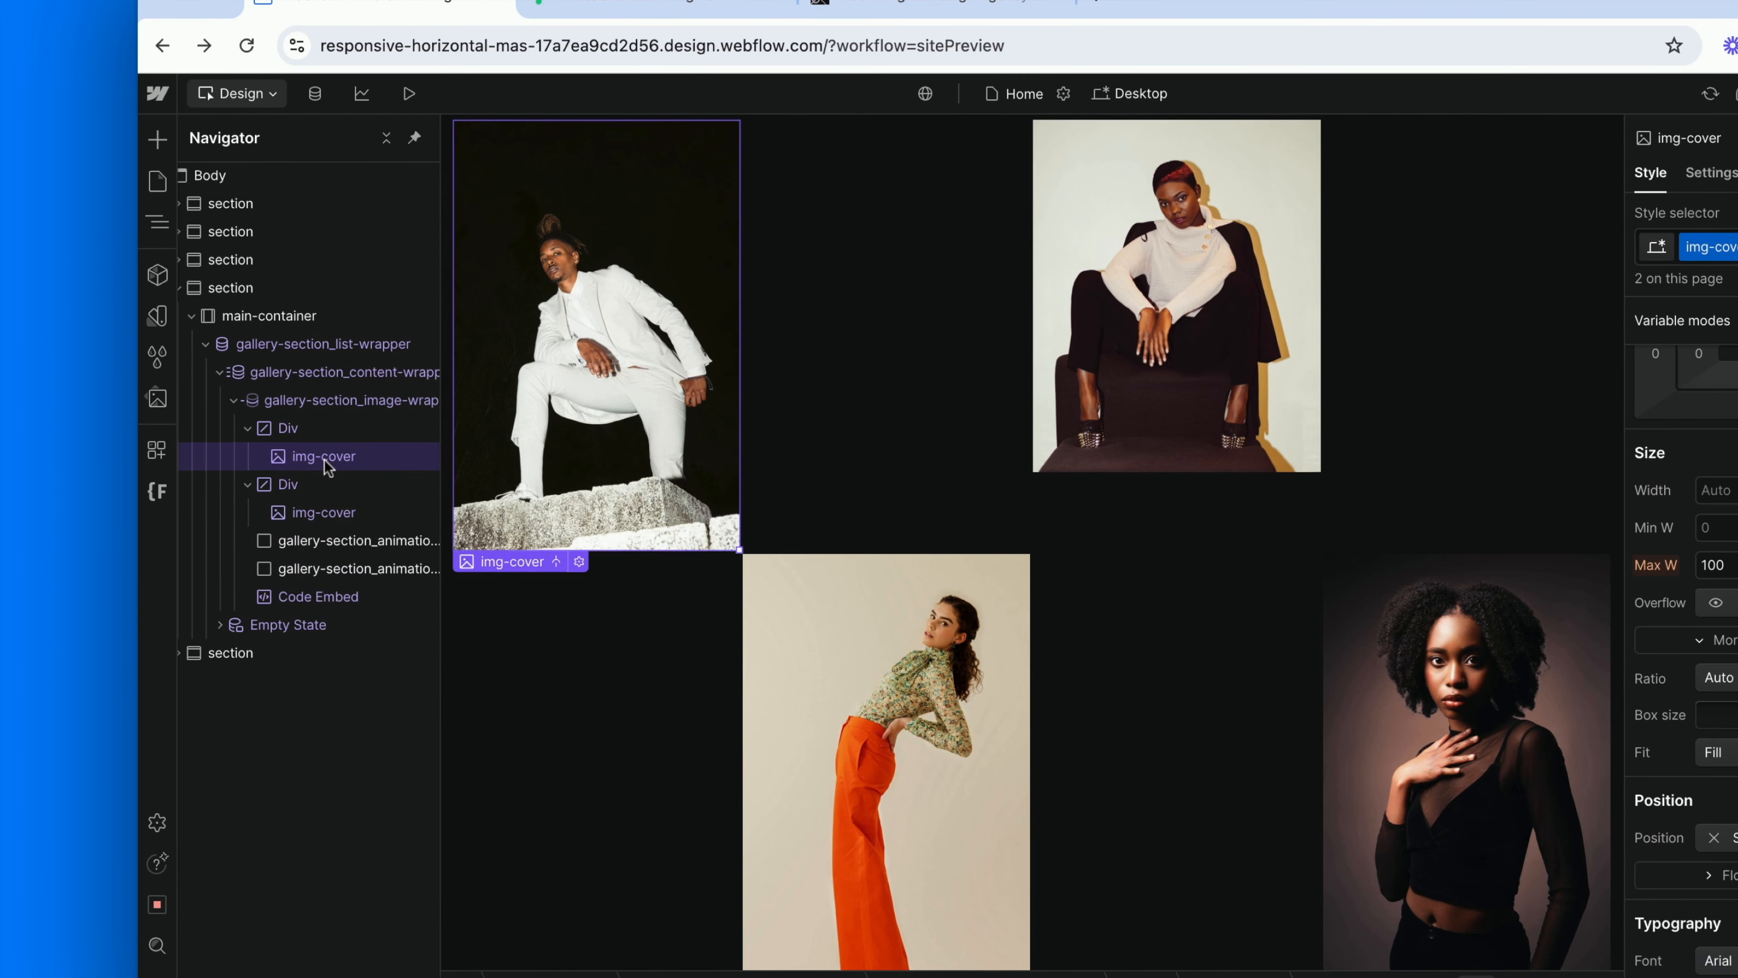
{"action": "left_click", "coordinate": [347, 514]}
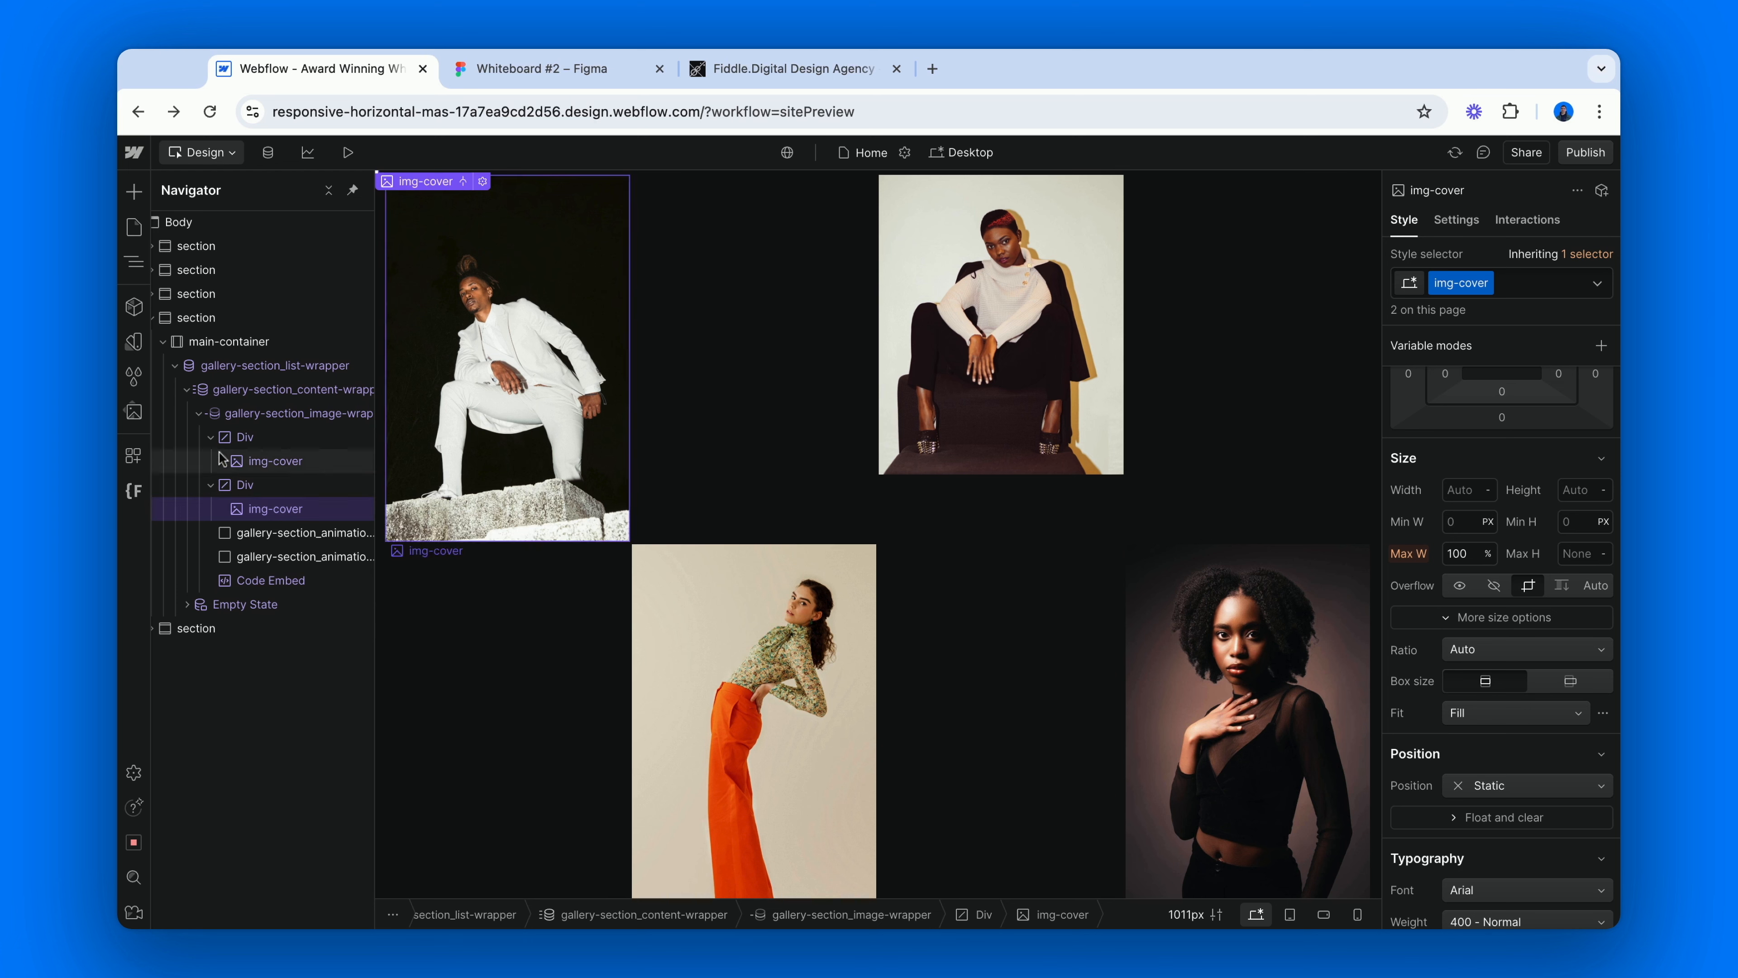
Examine the class attribute and its connected Pictures field on the first custom Div and on the second one.
{"action": "left_click", "coordinate": [266, 433]}
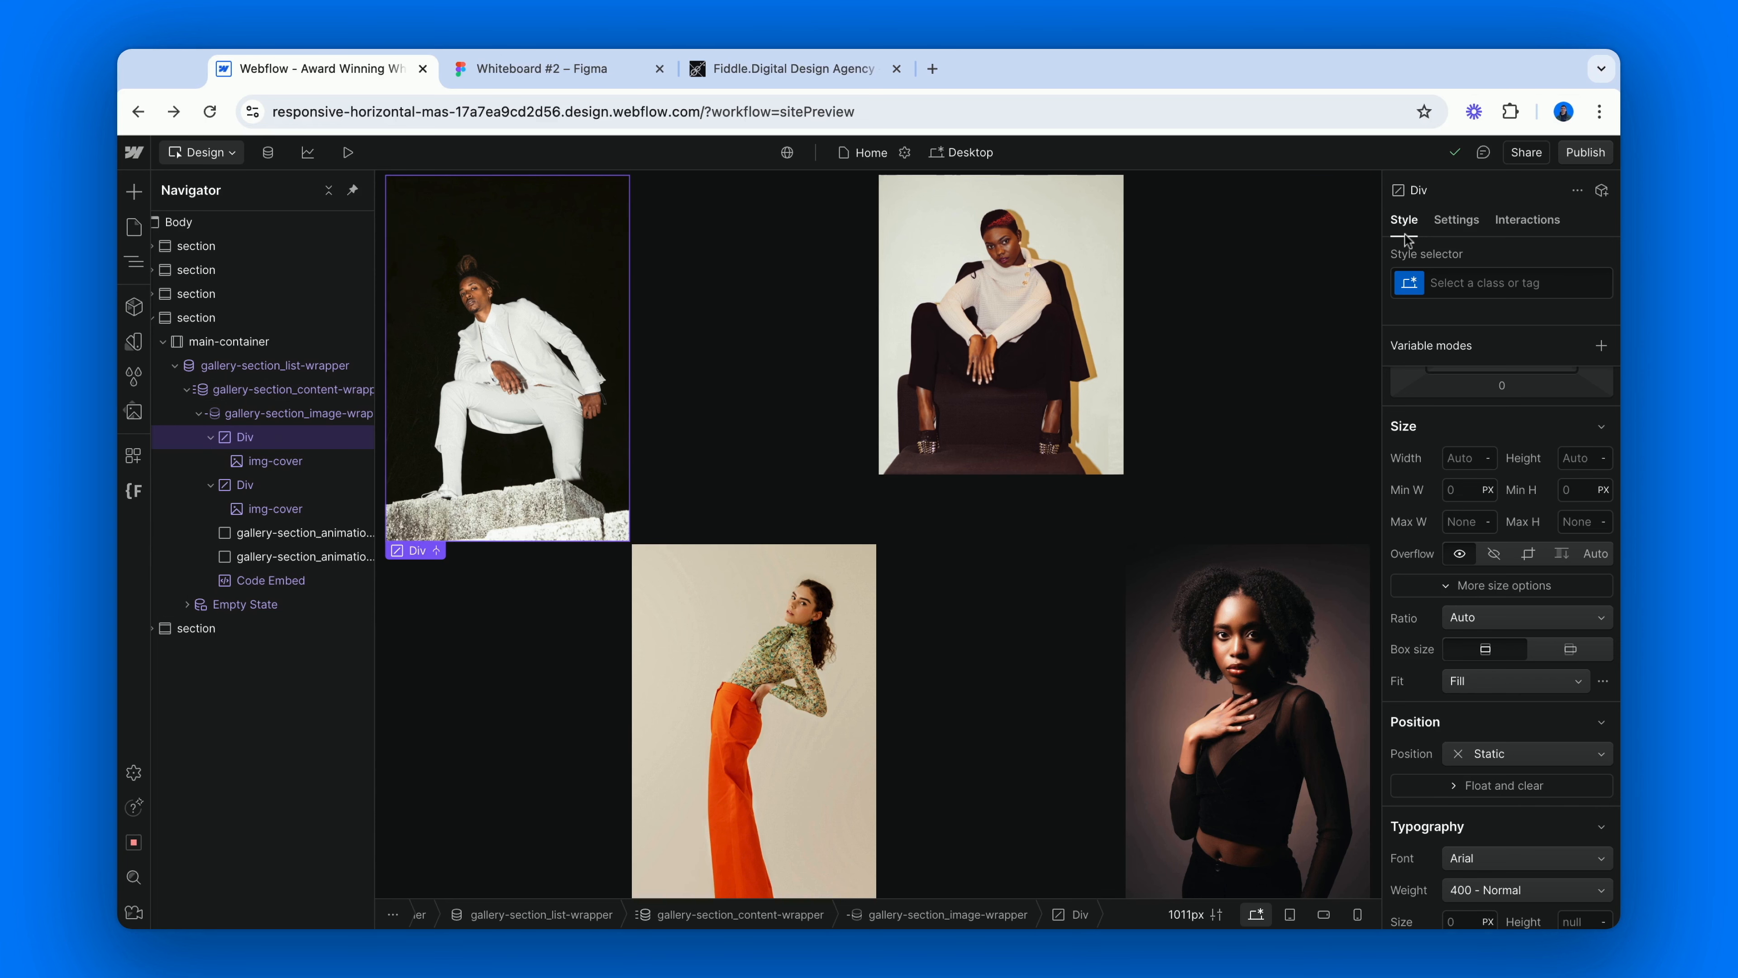
{"action": "left_click", "coordinate": [1446, 230]}
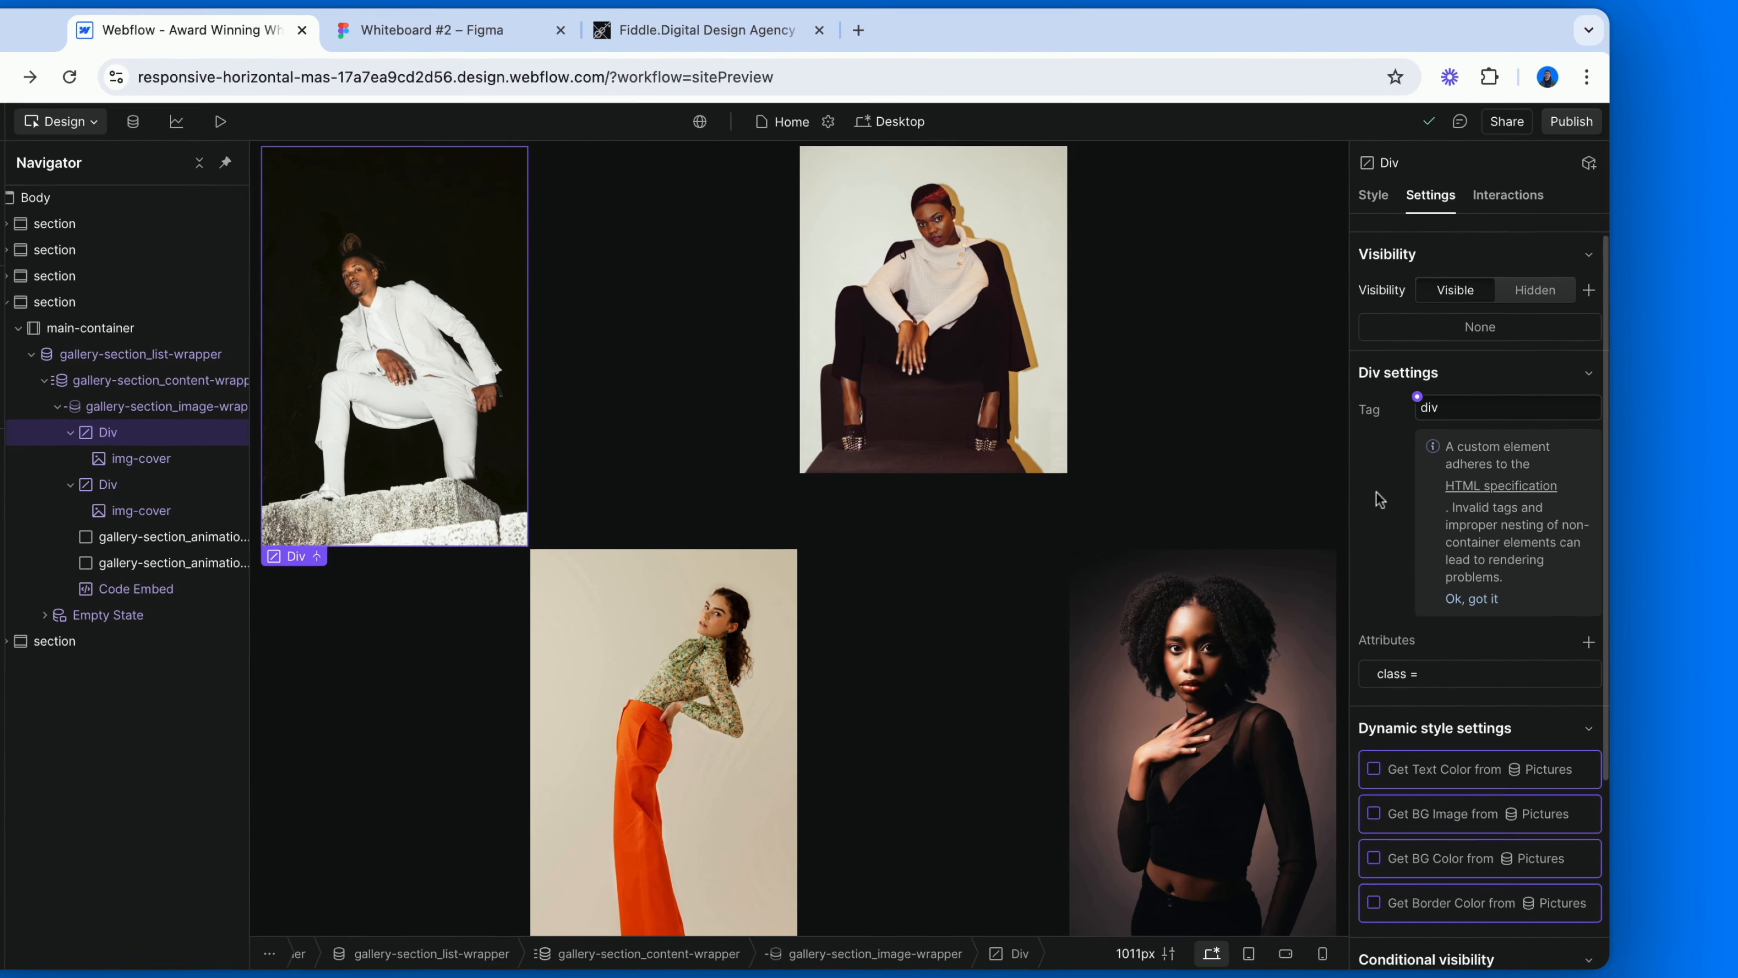
{"action": "scroll", "coordinate": [1407, 490], "scroll_direction": "down", "scroll_amount": 3}
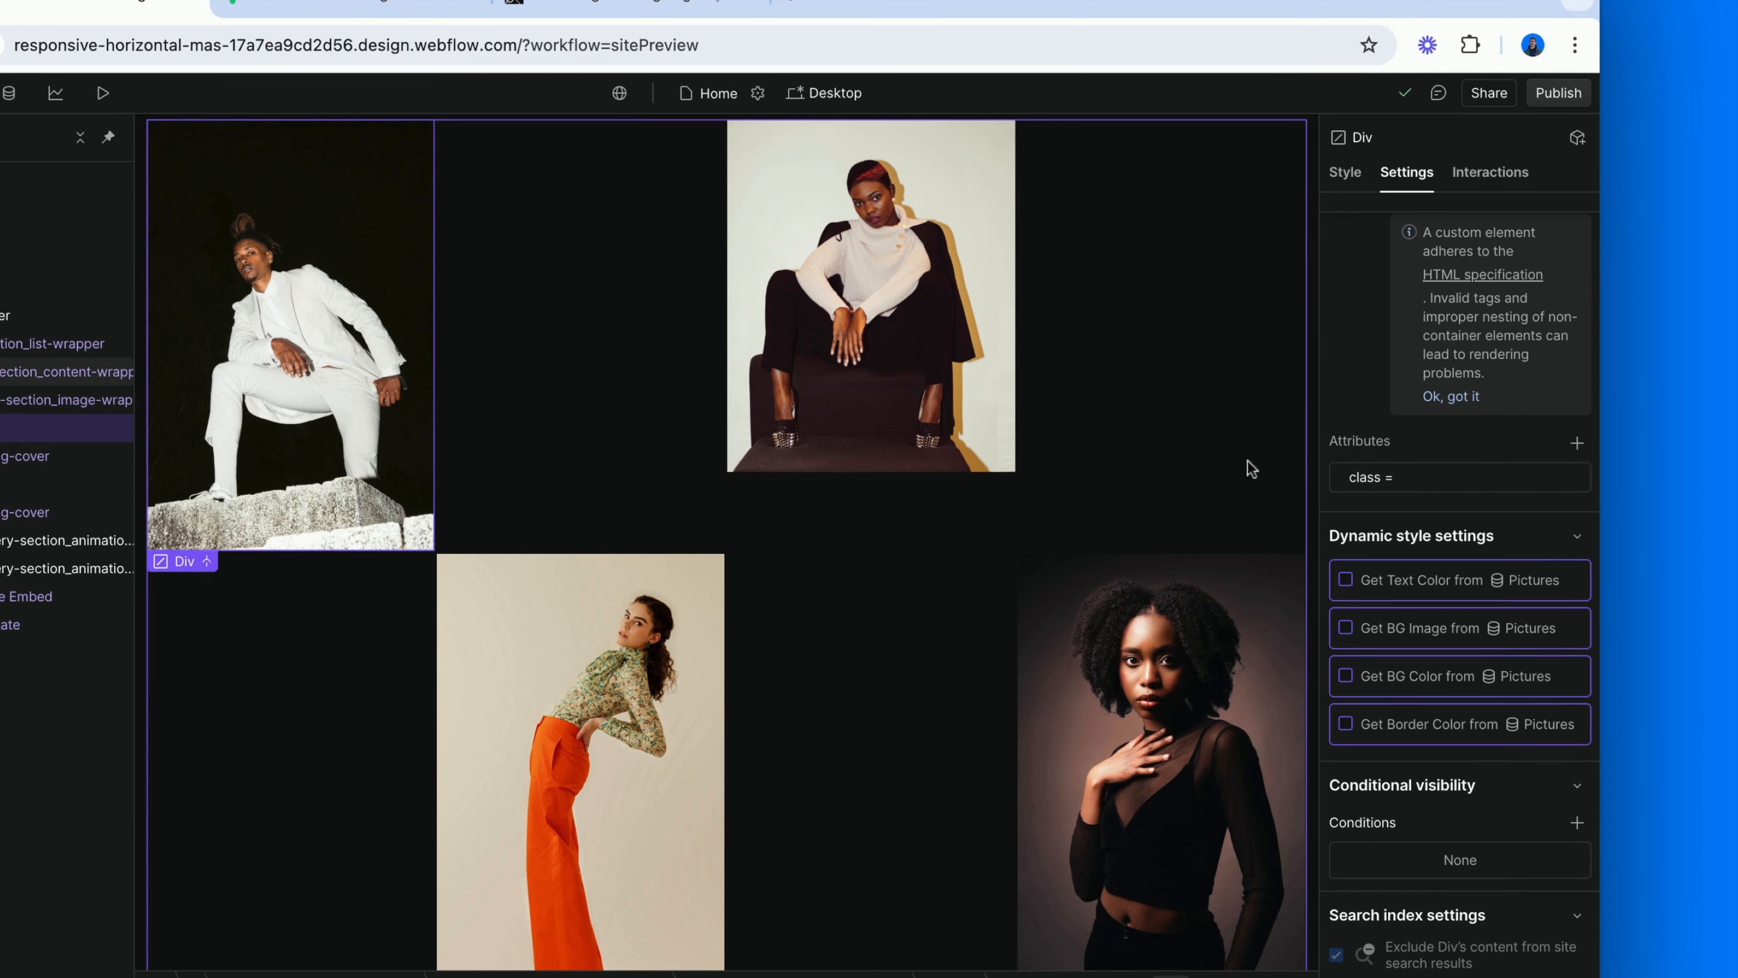
{"action": "left_click", "coordinate": [1369, 478]}
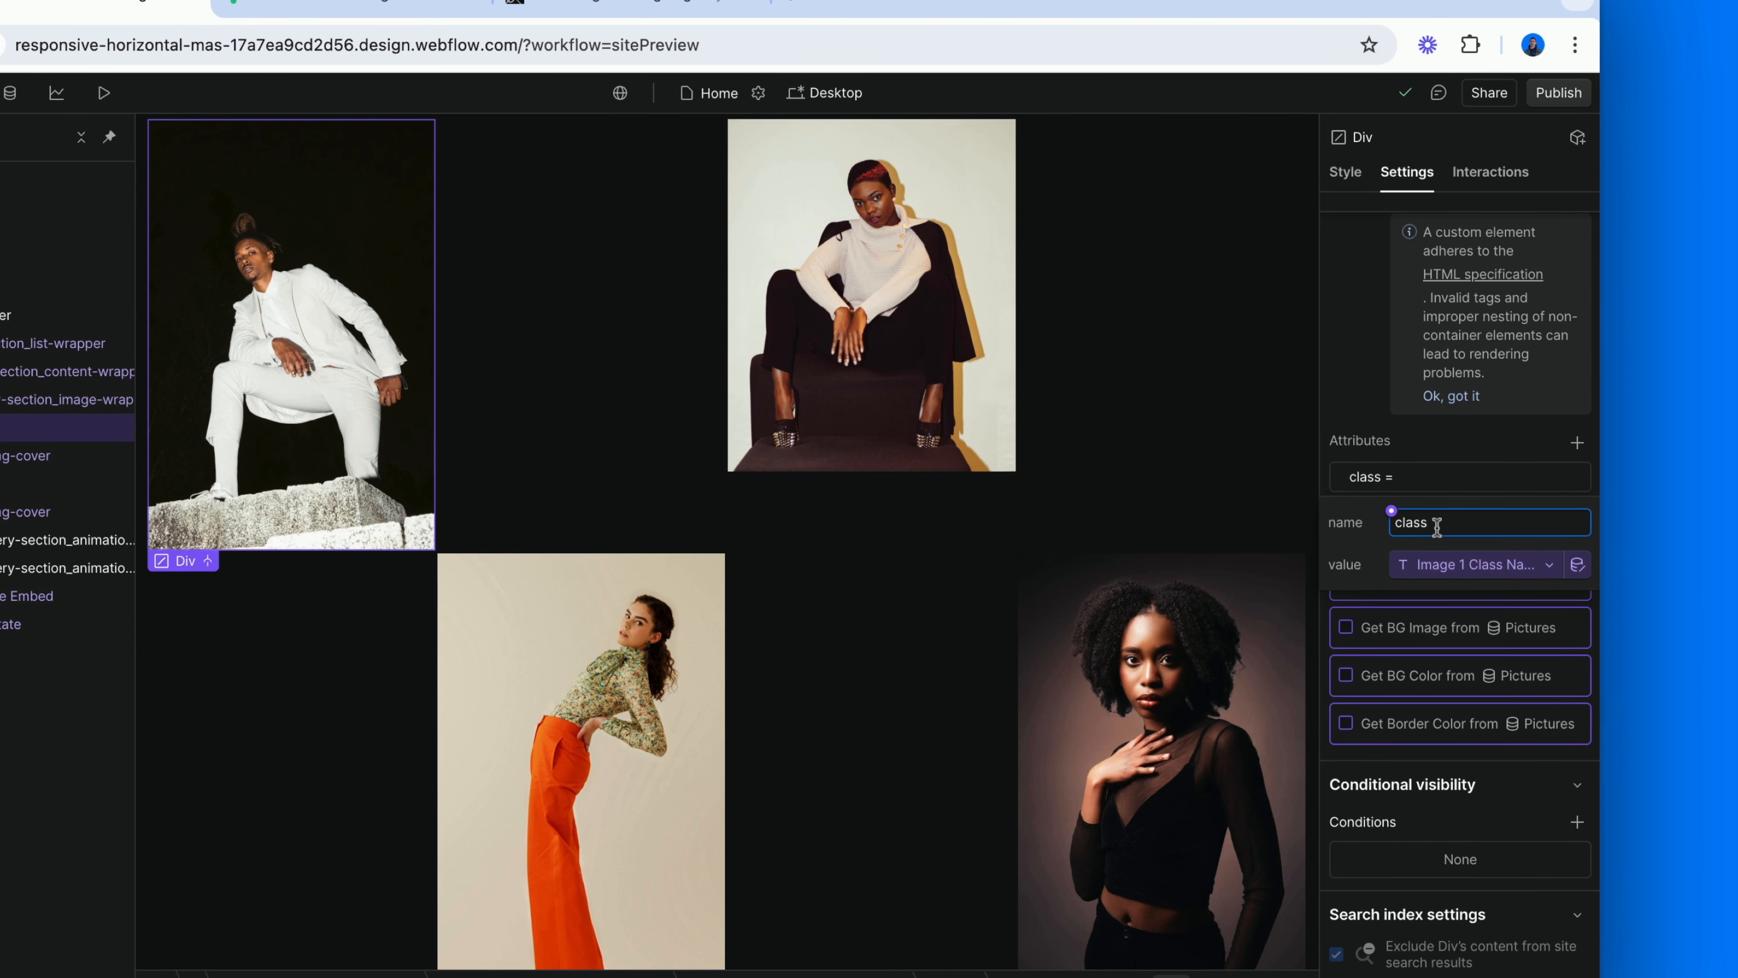
{"action": "left_click", "coordinate": [1437, 555]}
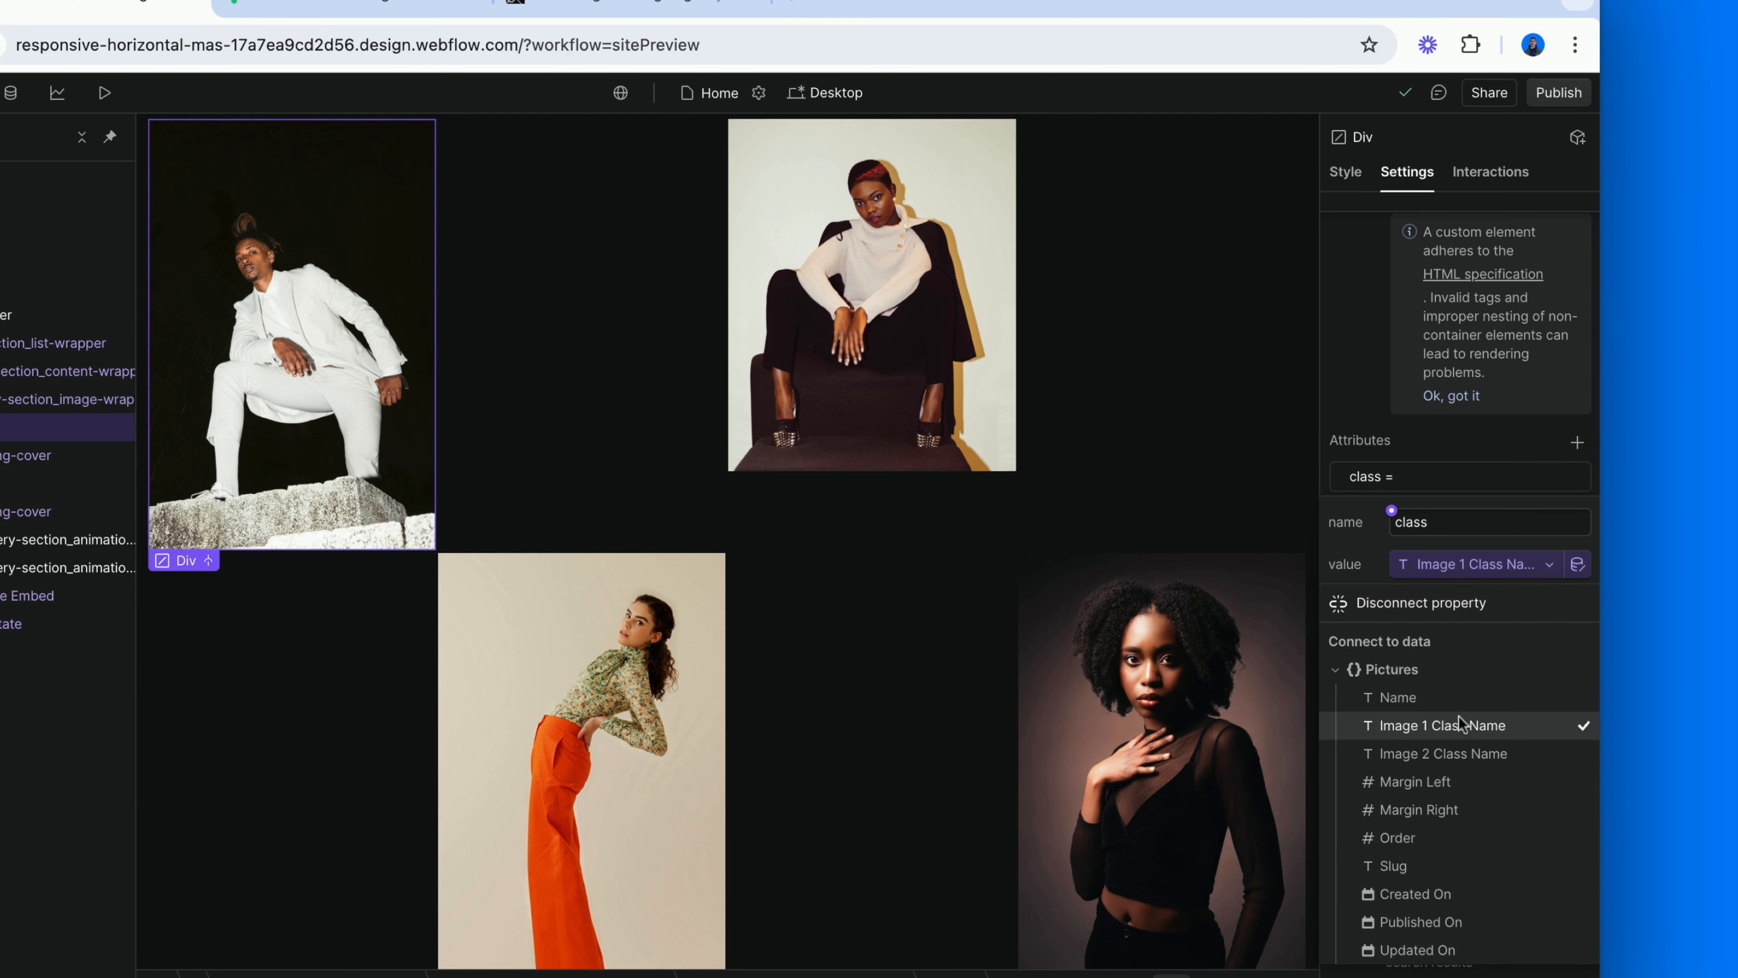
{"action": "left_click", "coordinate": [5, 483]}
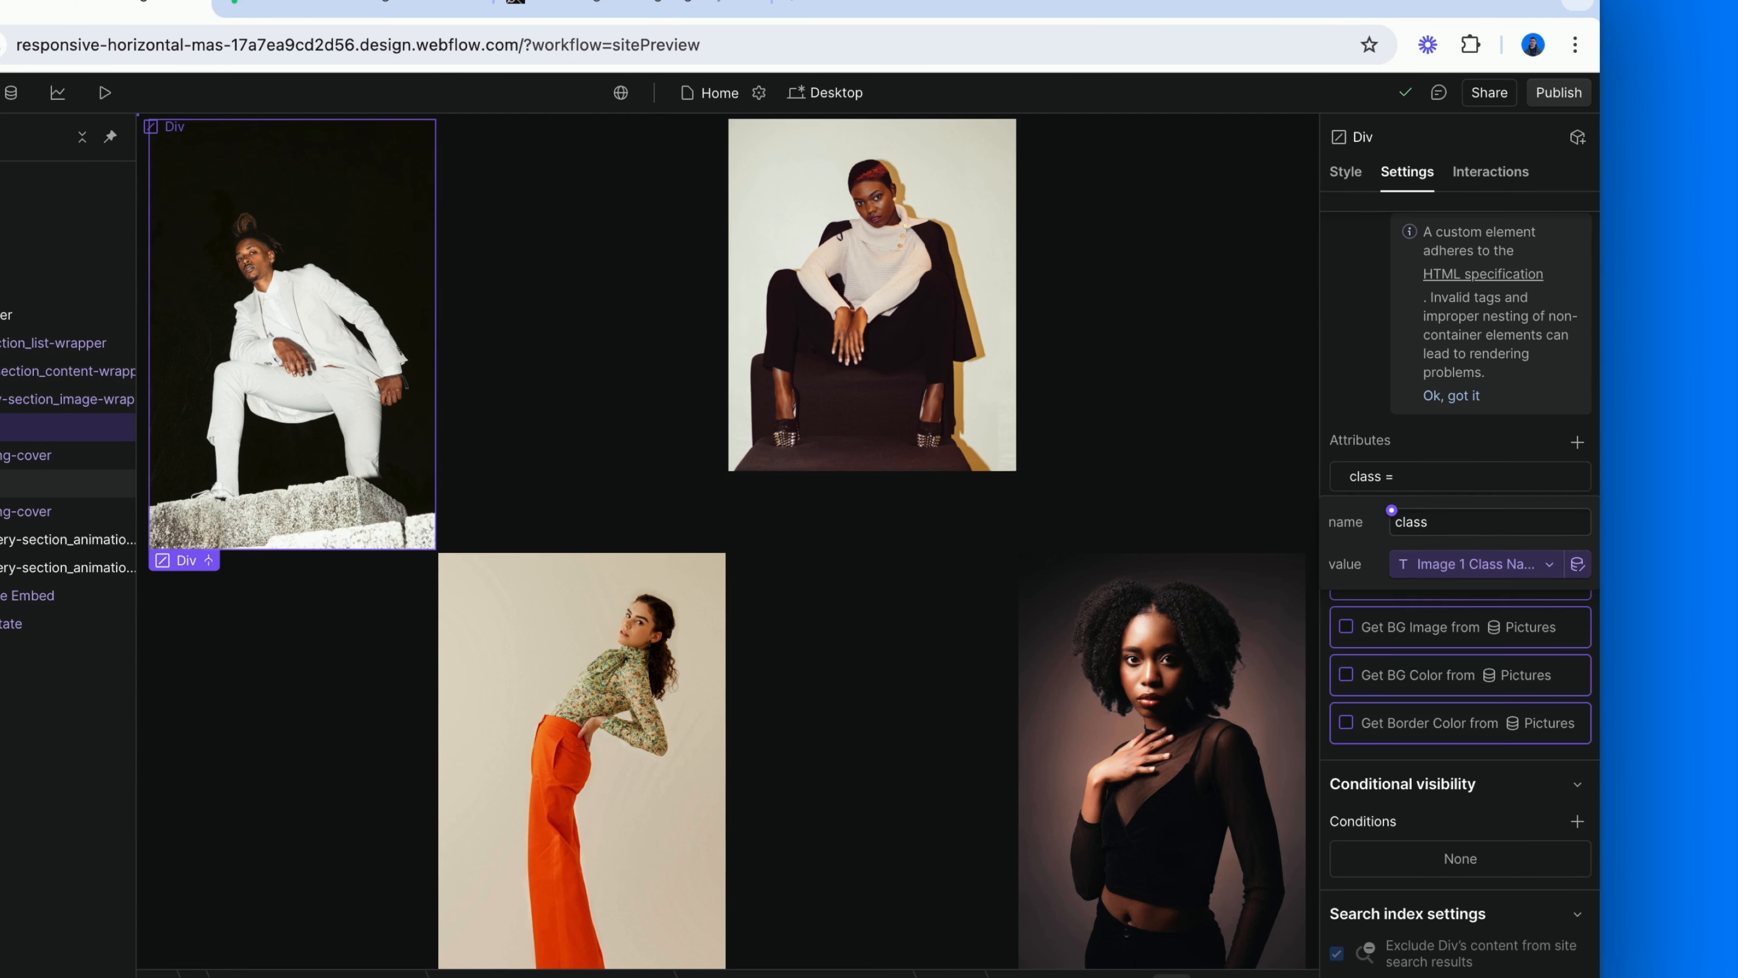
{"action": "left_click", "coordinate": [1414, 691]}
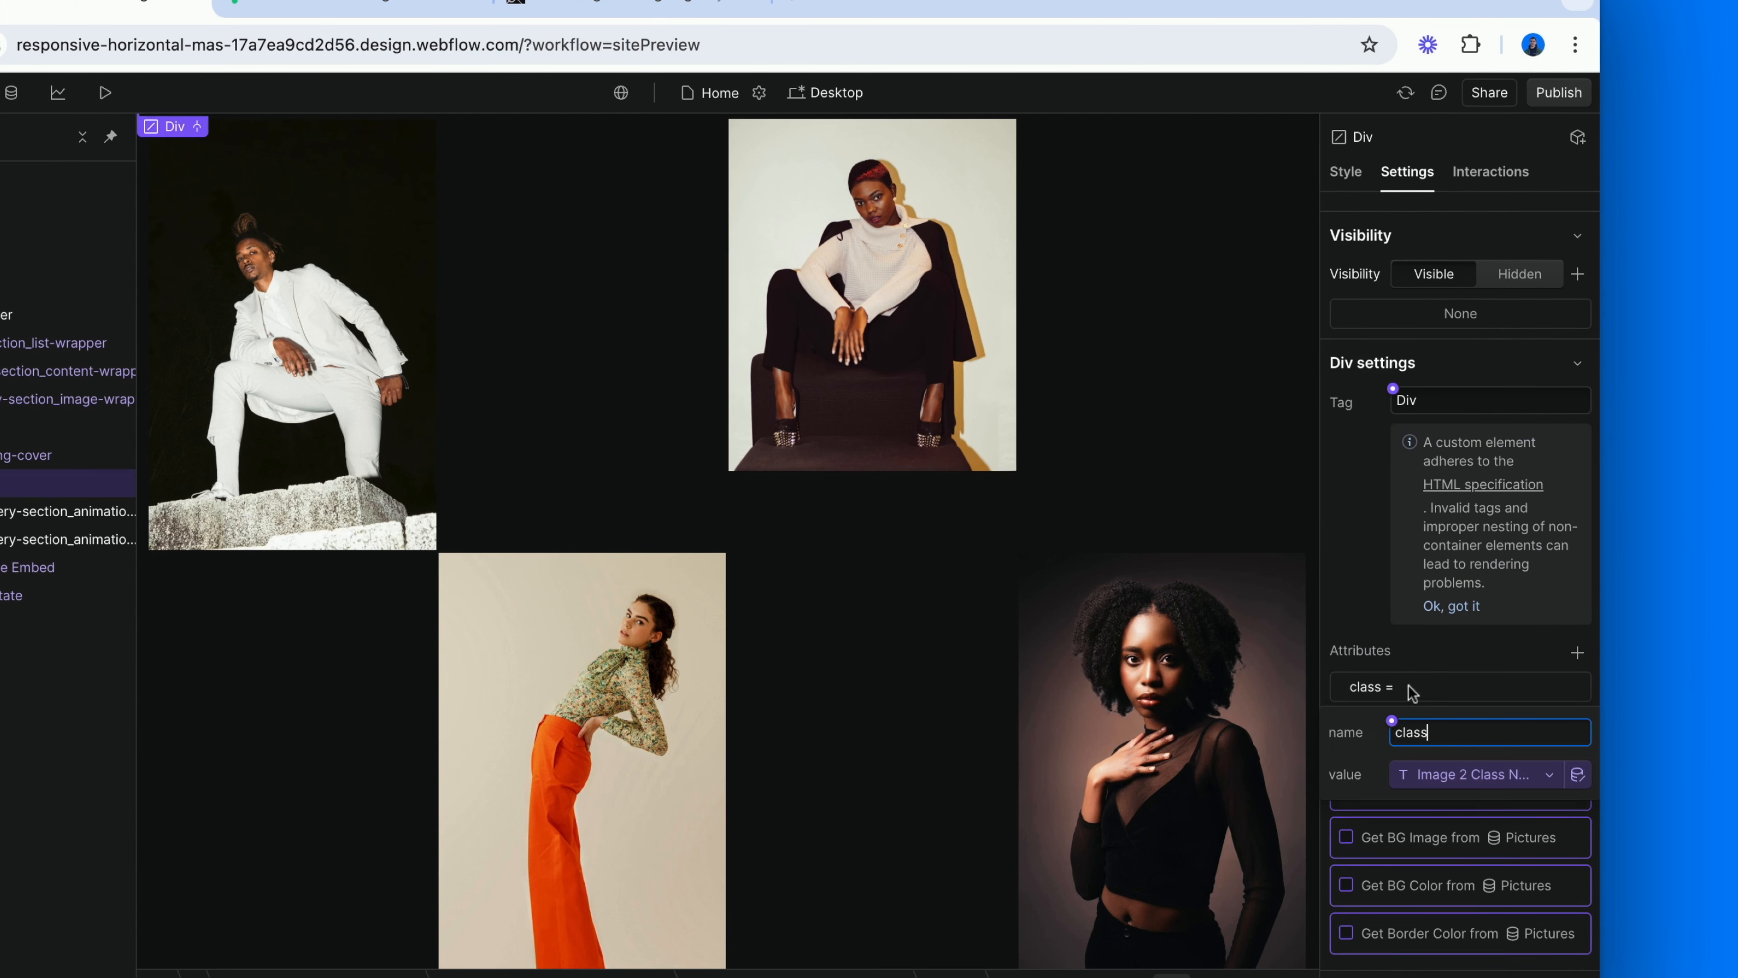
Check the field bound to the second Div's class attribute, and inspect the Pictures collection's custom fields in the CMS settings.
{"action": "left_click", "coordinate": [1432, 774]}
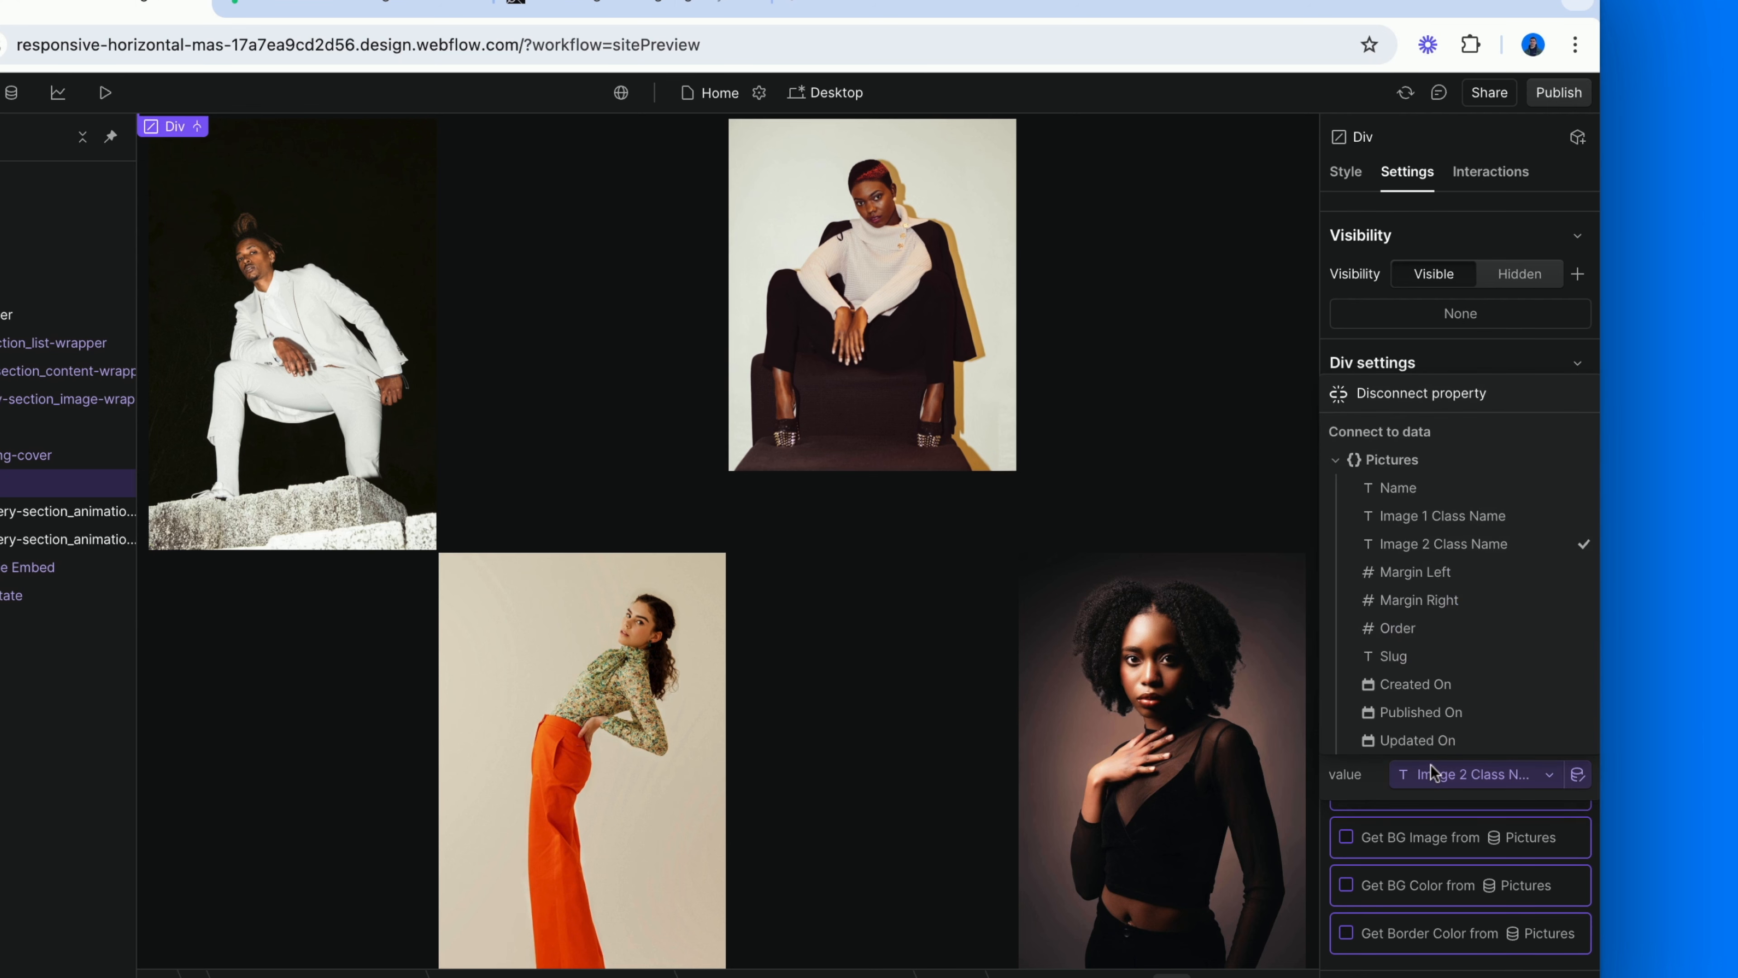
{"action": "left_click", "coordinate": [1466, 551]}
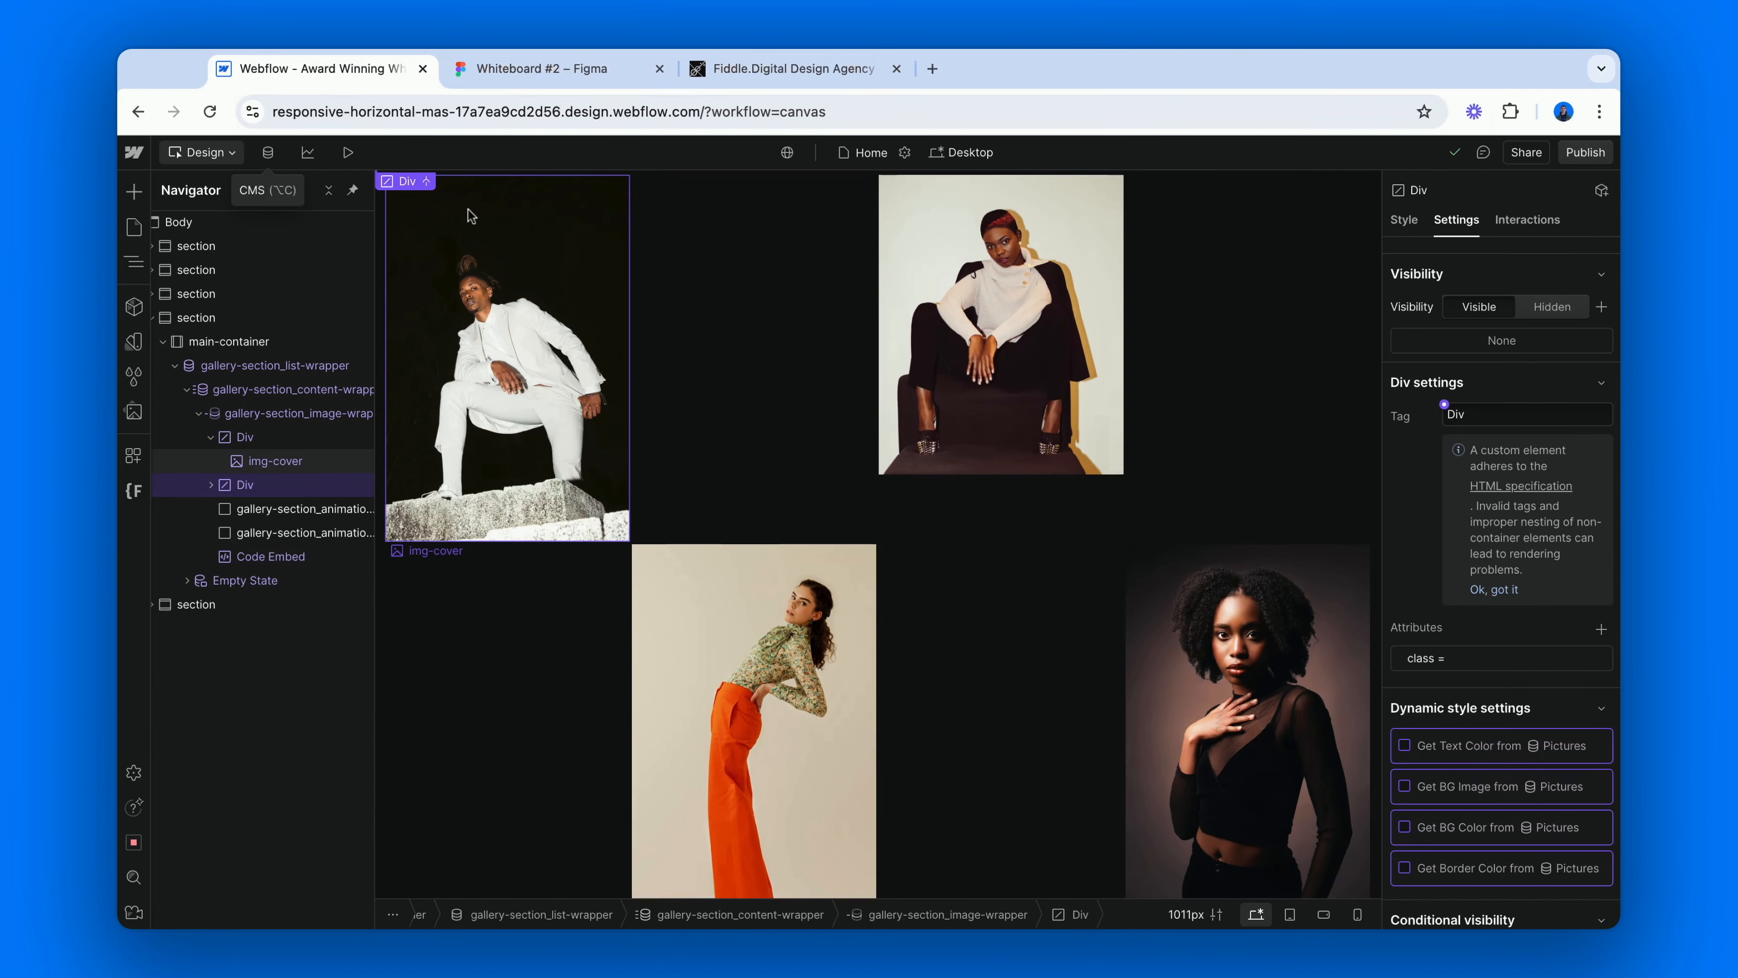
{"action": "left_click", "coordinate": [204, 137]}
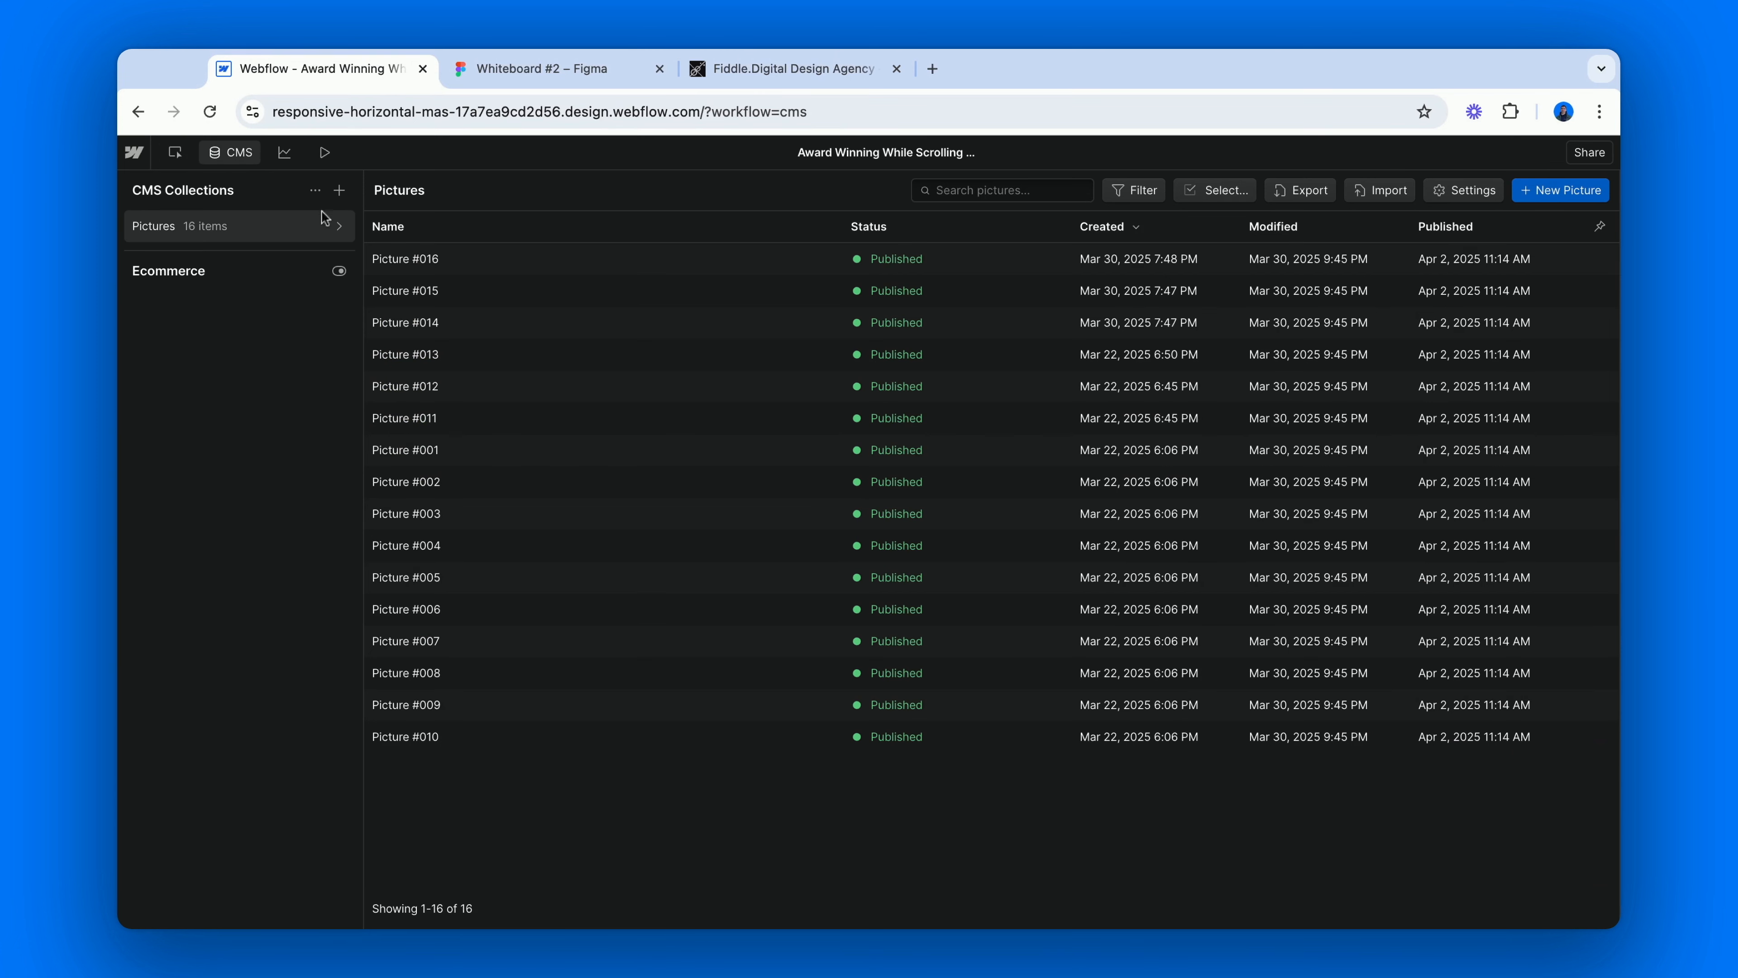
{"action": "left_click", "coordinate": [339, 227]}
{"action": "scroll", "coordinate": [438, 438], "scroll_direction": "down", "scroll_amount": 3}
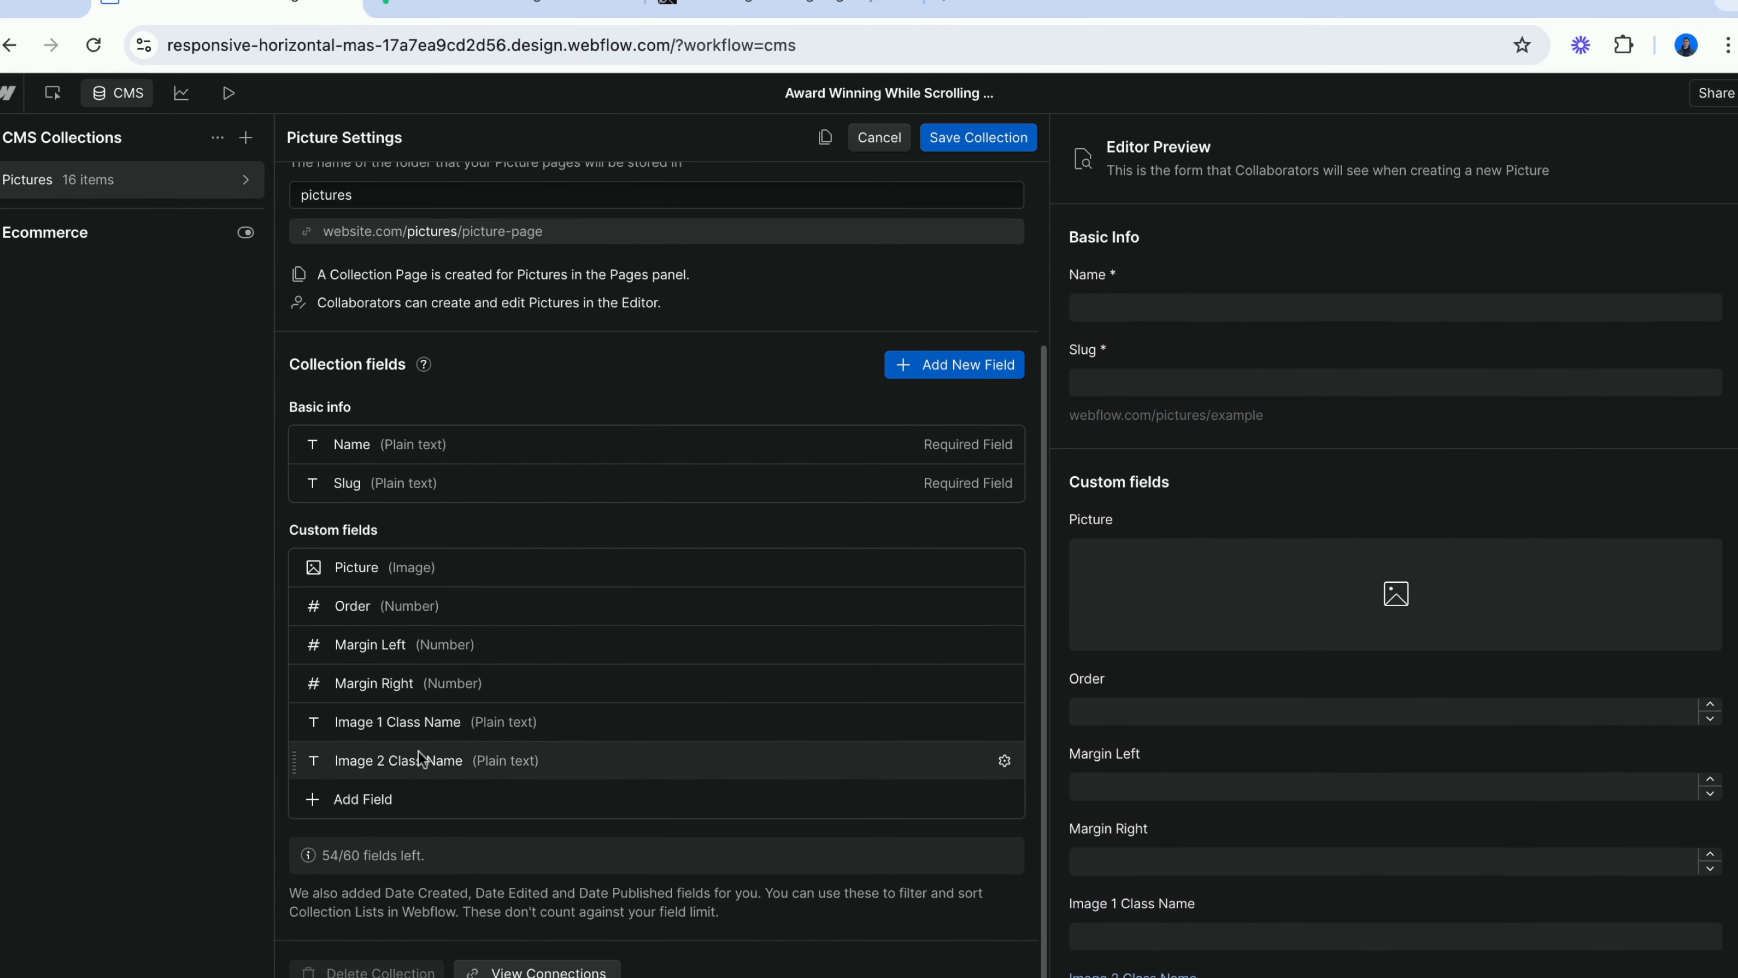
Open the Picture #001 item from the Pictures collection and highlight its whole Image 1 Class Name value.
{"action": "left_click", "coordinate": [221, 195]}
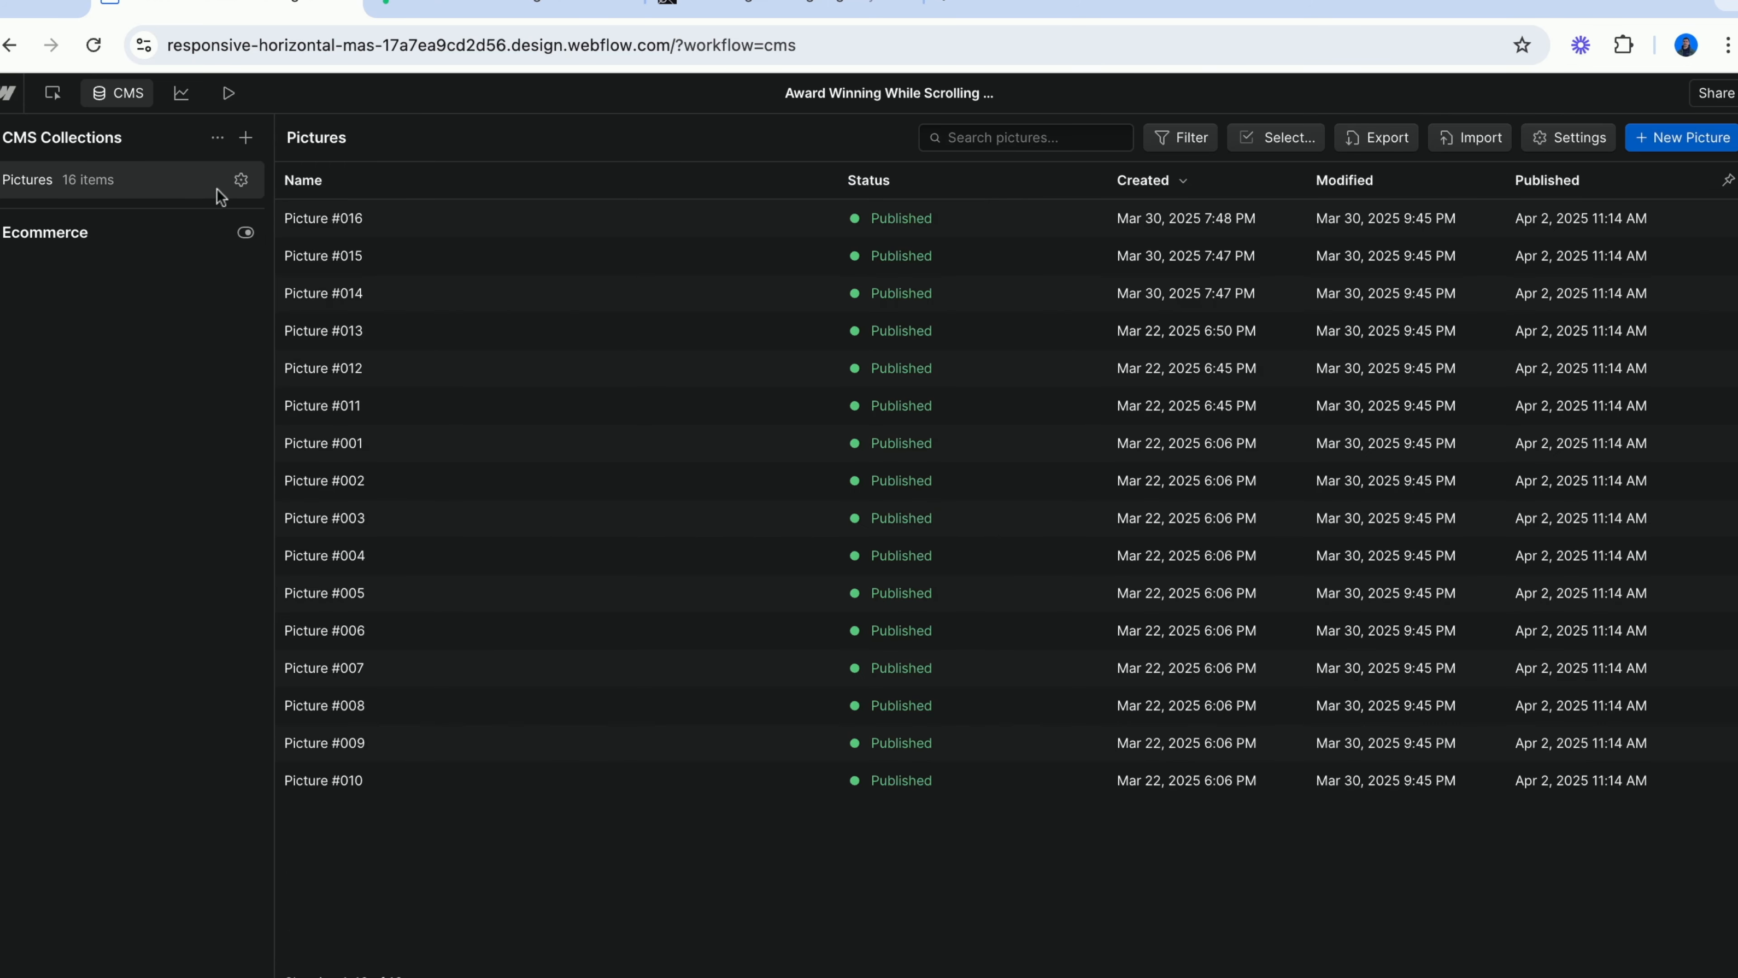
{"action": "left_click", "coordinate": [400, 453]}
{"action": "scroll", "coordinate": [618, 679], "scroll_direction": "down", "scroll_amount": 4}
{"action": "left_click", "coordinate": [587, 595]}
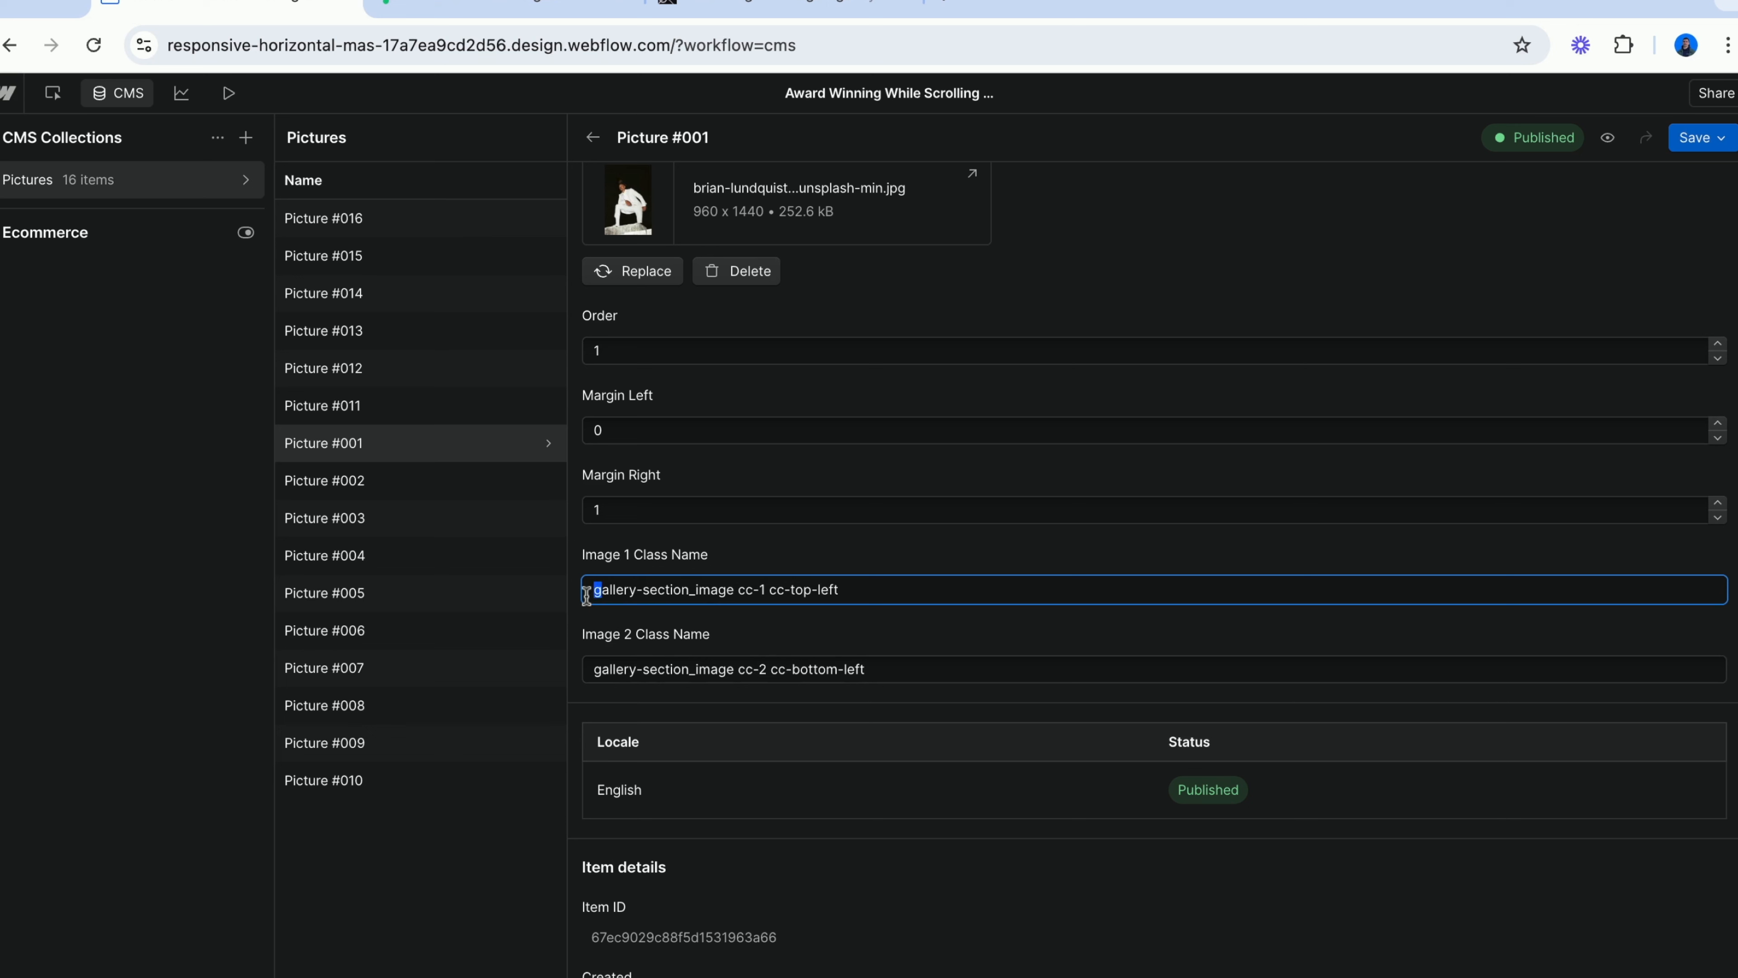
{"action": "key", "text": "shift+Right"}
{"action": "key", "text": "shift+Right"}
{"action": "key", "text": "shift+Right"}
{"action": "key", "text": "shift+Right"}
{"action": "key", "text": "shift+Right"}
{"action": "key", "text": "shift+Right"}
{"action": "key", "text": "shift+Right"}
{"action": "key", "text": "shift+Right"}
{"action": "key", "text": "shift+Right"}
{"action": "key", "text": "shift+Right"}
{"action": "key", "text": "shift+Right"}
{"action": "key", "text": "shift+Right"}
{"action": "key", "text": "shift+Right"}
{"action": "key", "text": "shift+Right"}
{"action": "key", "text": "shift+Right"}
{"action": "key", "text": "shift+Right"}
{"action": "key", "text": "shift+Right"}
{"action": "key", "text": "shift+Right"}
{"action": "key", "text": "shift+Right"}
{"action": "key", "text": "shift+Right"}
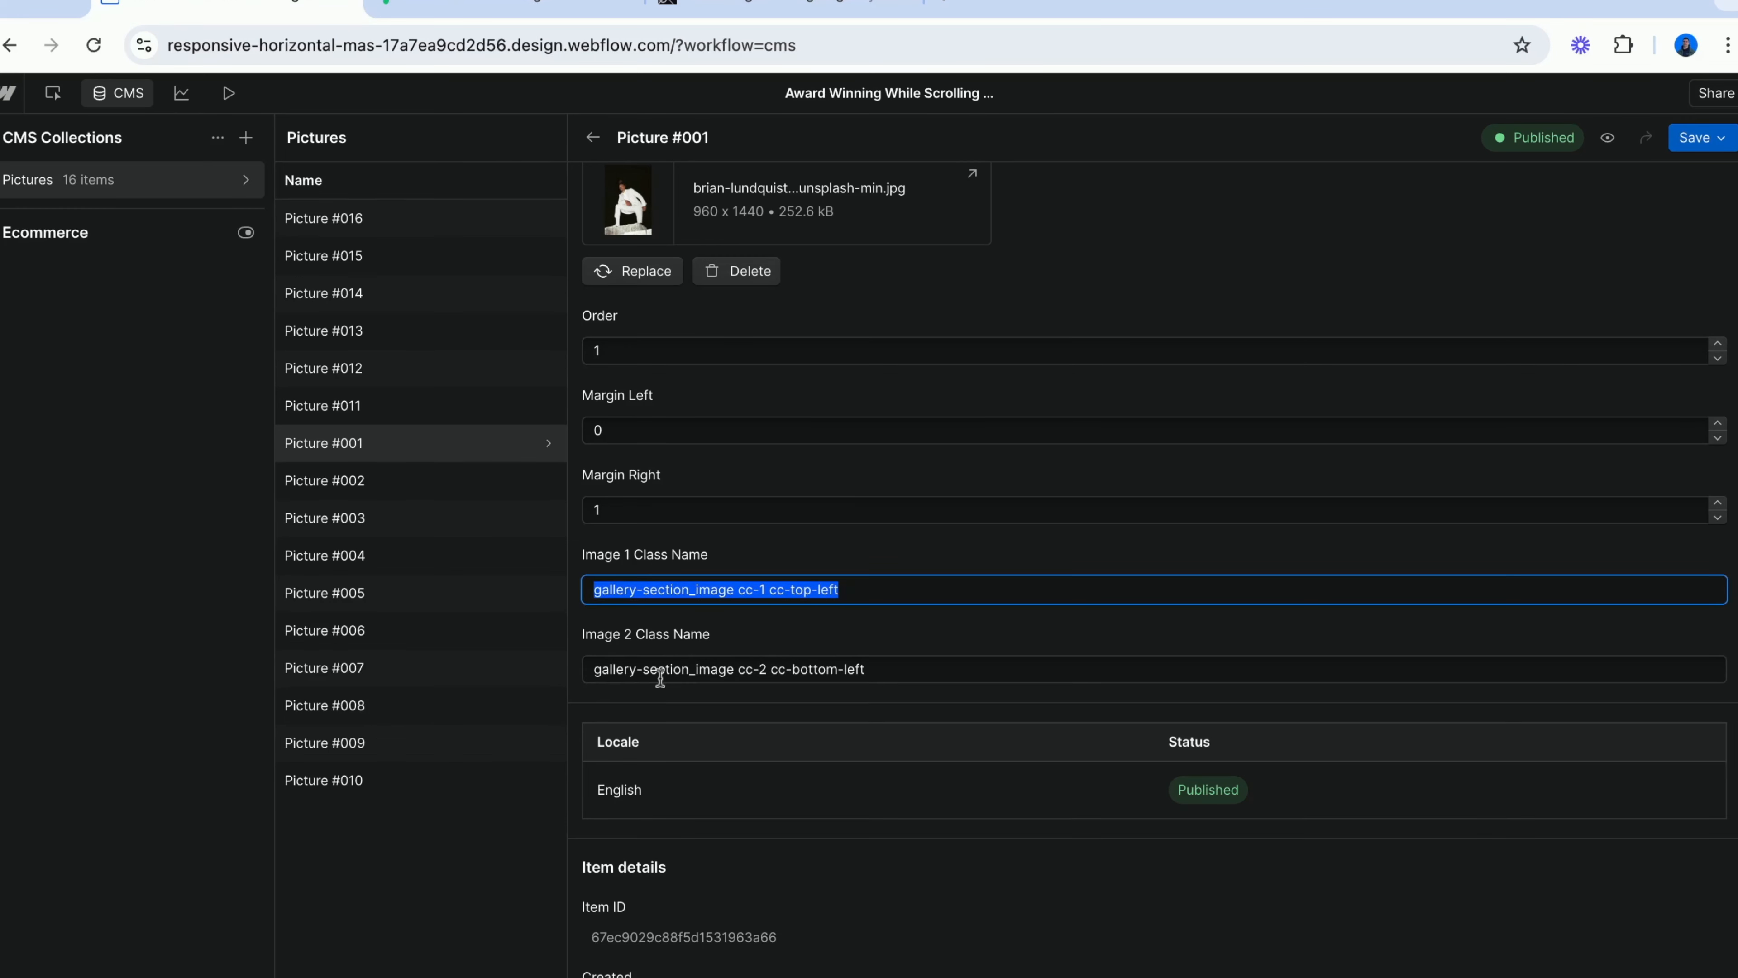
Highlight the Image 2 Class Name value of Picture #001 to examine its classes, and clear the selection.
{"action": "left_click", "coordinate": [595, 671]}
{"action": "key", "text": "shift+Right"}
{"action": "key", "text": "shift+Right"}
{"action": "key", "text": "shift+Right"}
{"action": "key", "text": "shift+Right"}
{"action": "key", "text": "shift+Right"}
{"action": "key", "text": "shift+Right"}
{"action": "key", "text": "shift+Right"}
{"action": "key", "text": "shift+Right"}
{"action": "key", "text": "shift+Right"}
{"action": "key", "text": "shift+Right"}
{"action": "key", "text": "shift+Right"}
{"action": "key", "text": "shift+Right"}
{"action": "key", "text": "shift+Right"}
{"action": "key", "text": "shift+Right"}
{"action": "key", "text": "shift+Right"}
{"action": "key", "text": "shift+Right"}
{"action": "key", "text": "shift+Right"}
{"action": "key", "text": "shift+Right"}
{"action": "key", "text": "shift+Right"}
{"action": "key", "text": "shift+Right"}
{"action": "key", "text": "shift+Right"}
{"action": "key", "text": "shift+Right"}
{"action": "key", "text": "shift+Right"}
{"action": "key", "text": "shift+Right"}
{"action": "key", "text": "shift+Right"}
{"action": "left_click", "coordinate": [890, 640]}
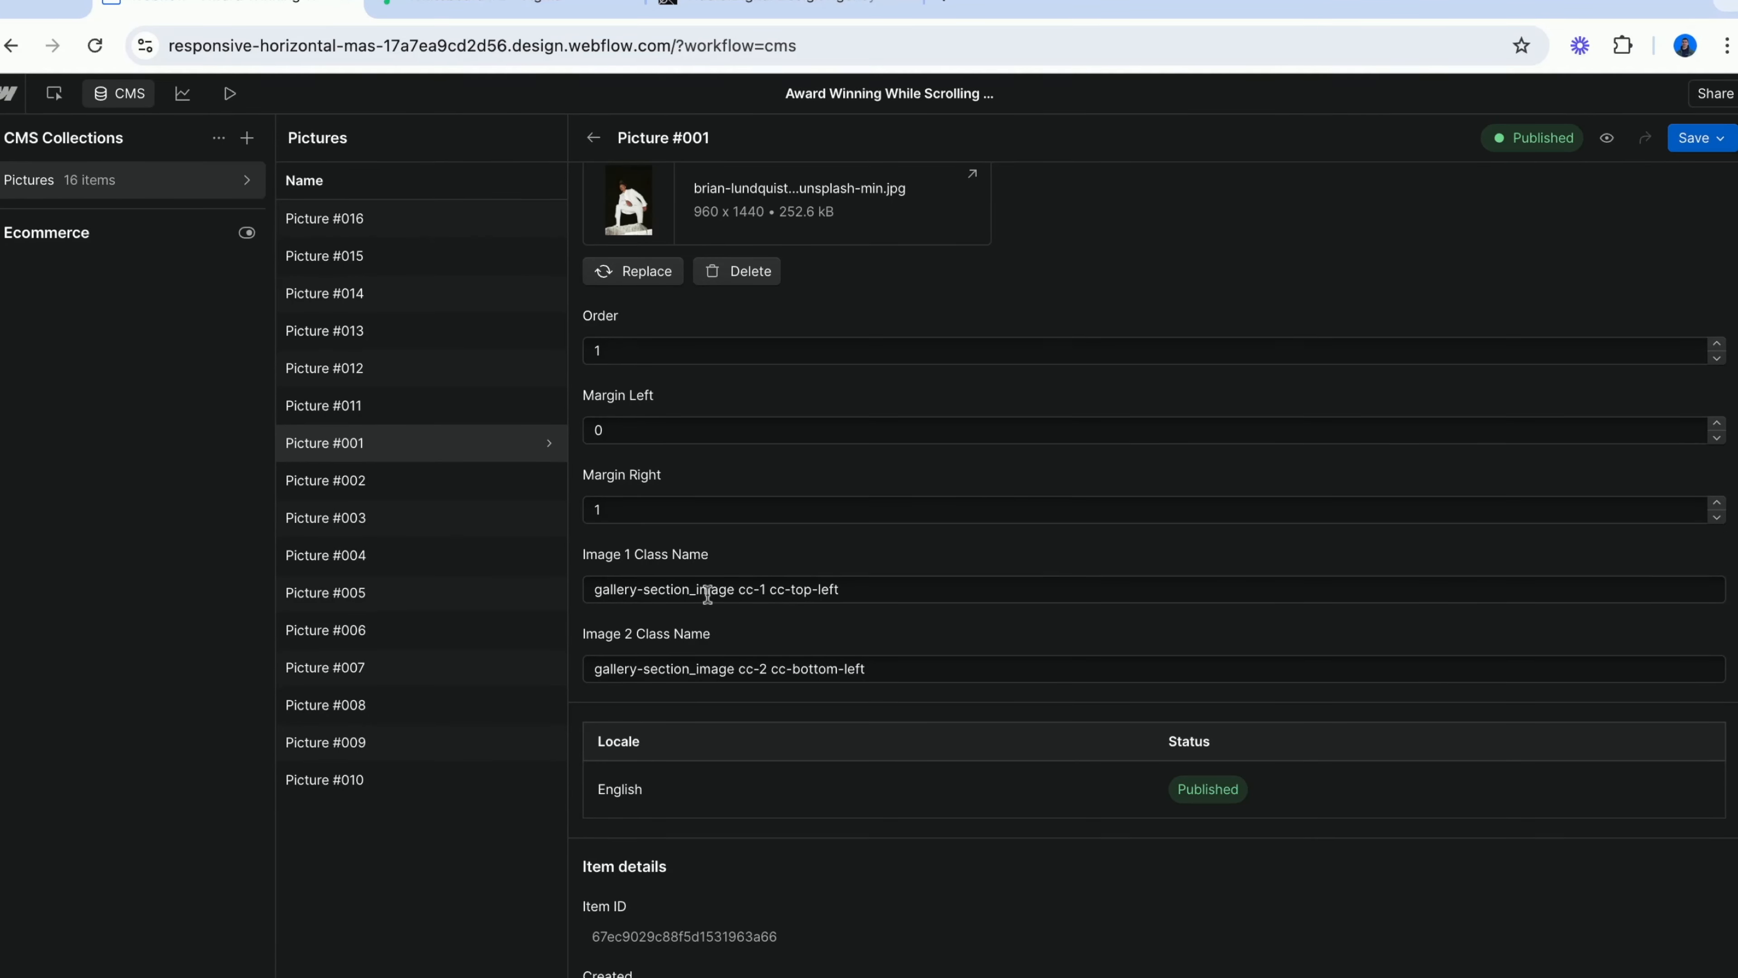
Go through Picture #001's Image 1 Class Name from the end of gallery-section_image to the end of cc-top-left.
{"action": "left_click", "coordinate": [731, 589]}
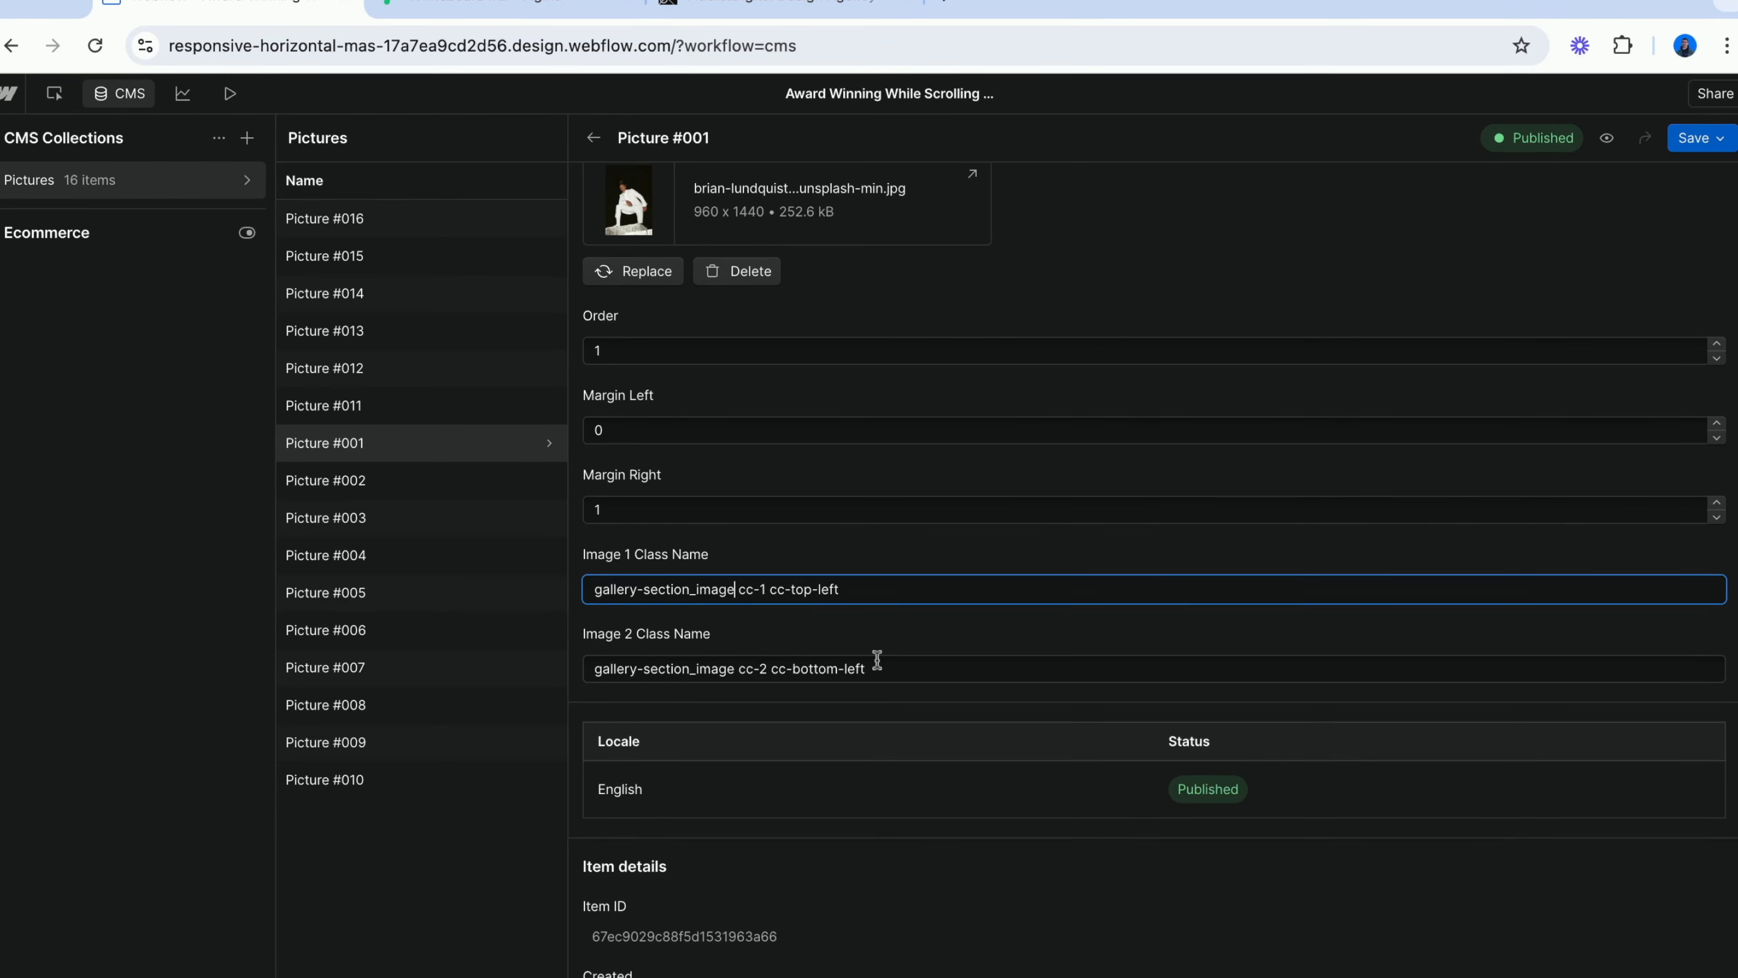
{"action": "key", "text": "Right"}
{"action": "key", "text": "Right"}
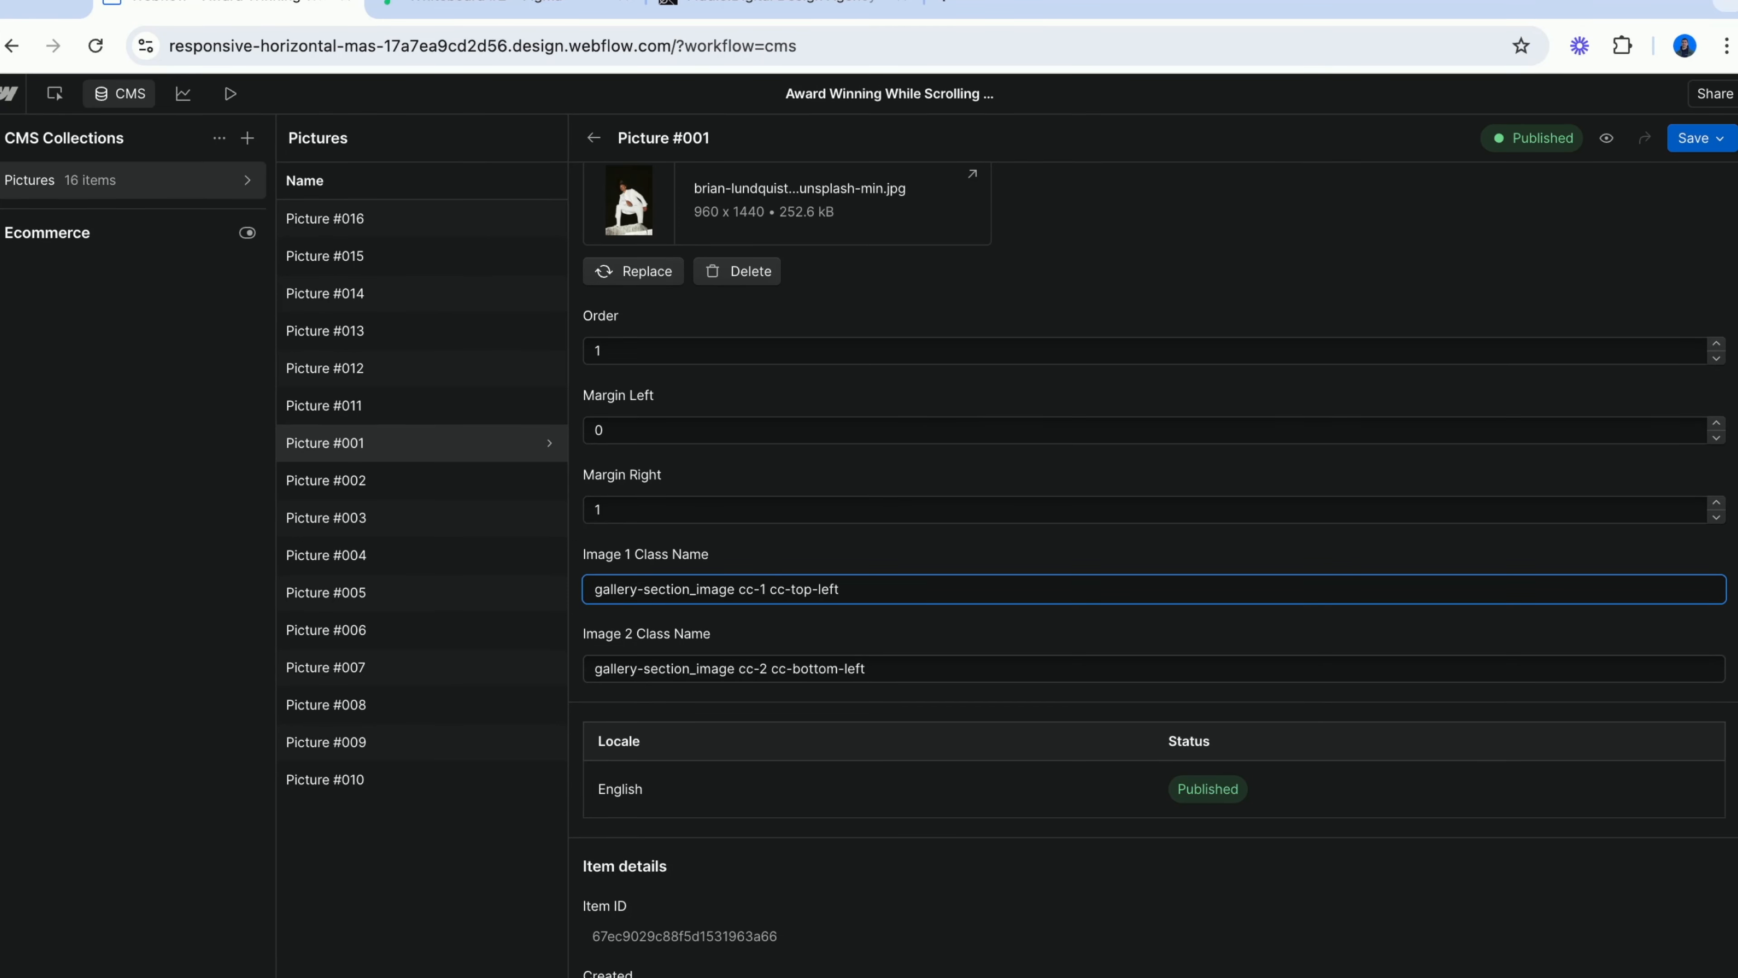
{"action": "key", "text": "Right"}
{"action": "key", "text": "Right"}
{"action": "key", "text": "Right"}
{"action": "key", "text": "Right"}
{"action": "key", "text": "Right"}
{"action": "key", "text": "Right"}
{"action": "key", "text": "Right"}
{"action": "key", "text": "Right"}
{"action": "key", "text": "Right"}
{"action": "key", "text": "Right"}
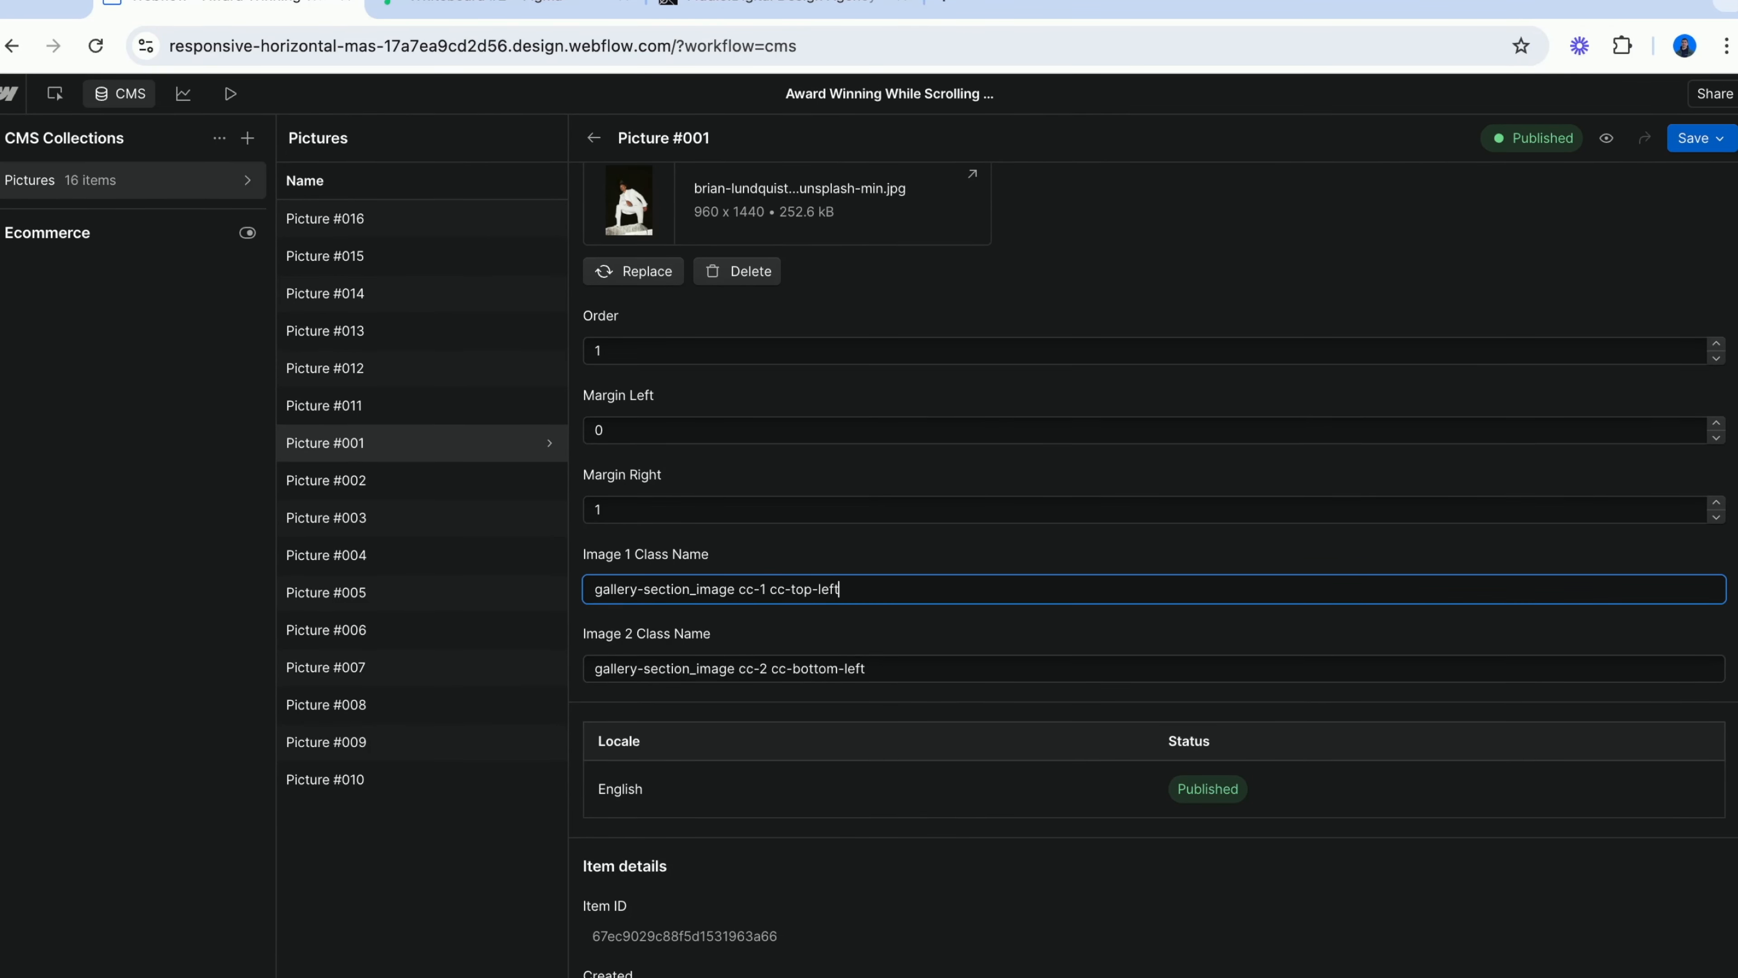
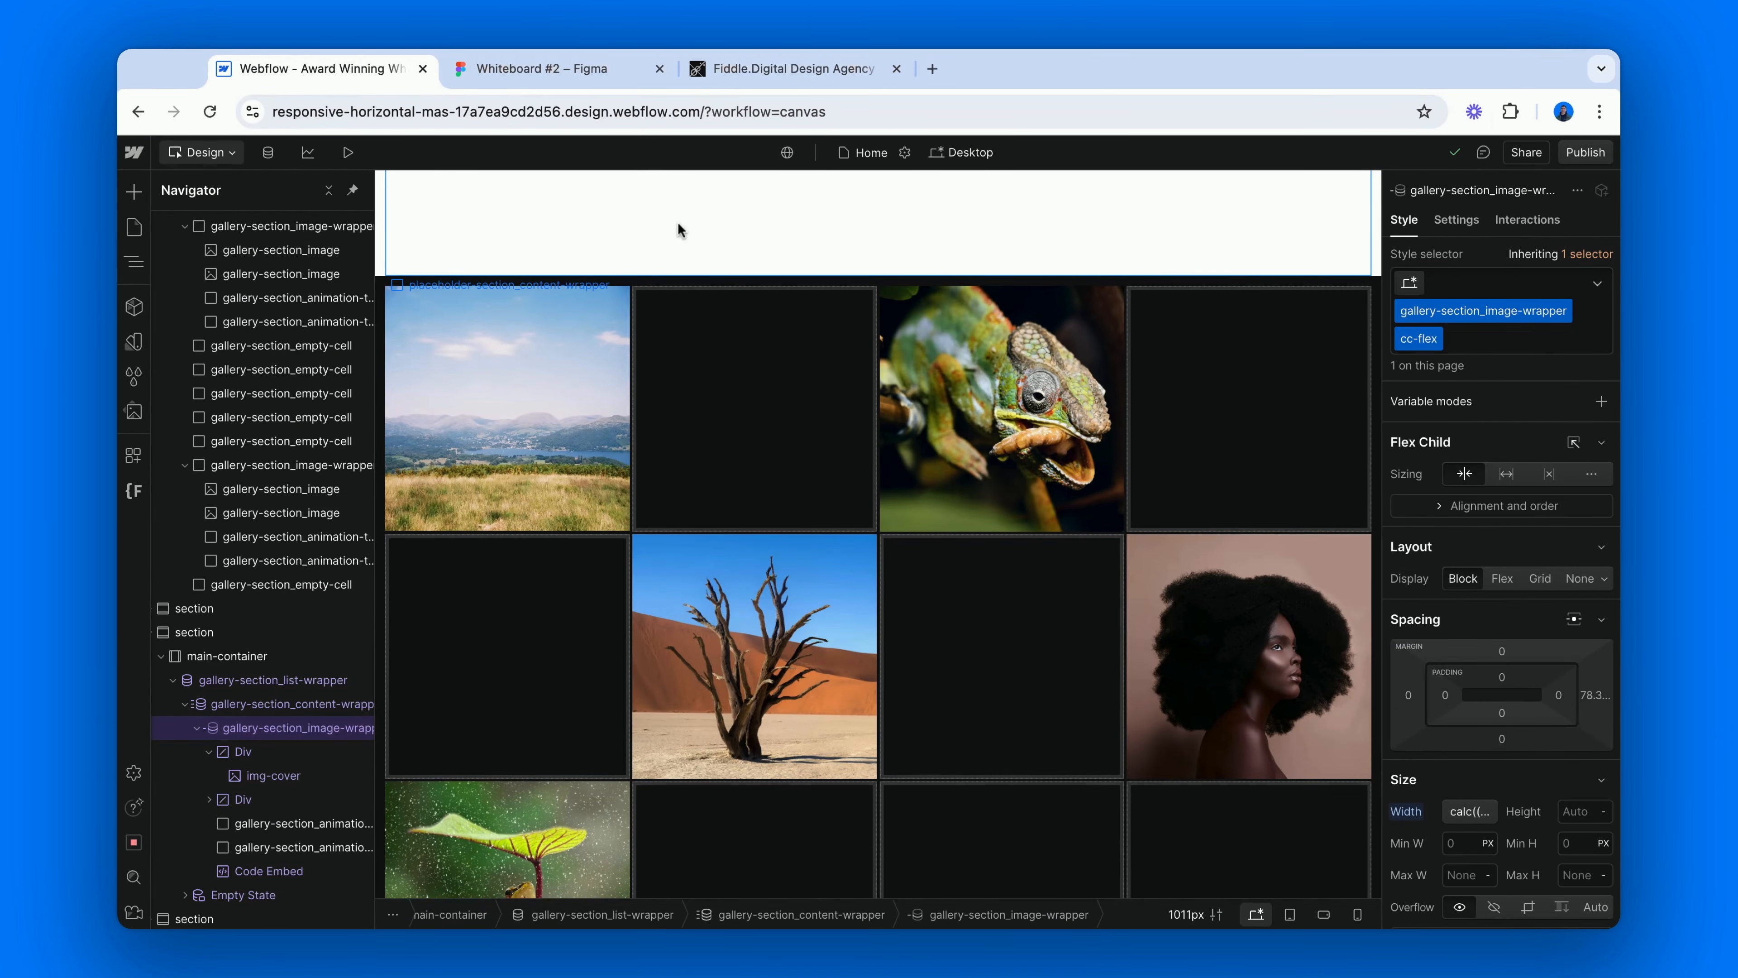
Preview the first gallery section at the tablet, mobile landscape and mobile portrait breakpoints.
{"action": "left_click", "coordinate": [565, 277]}
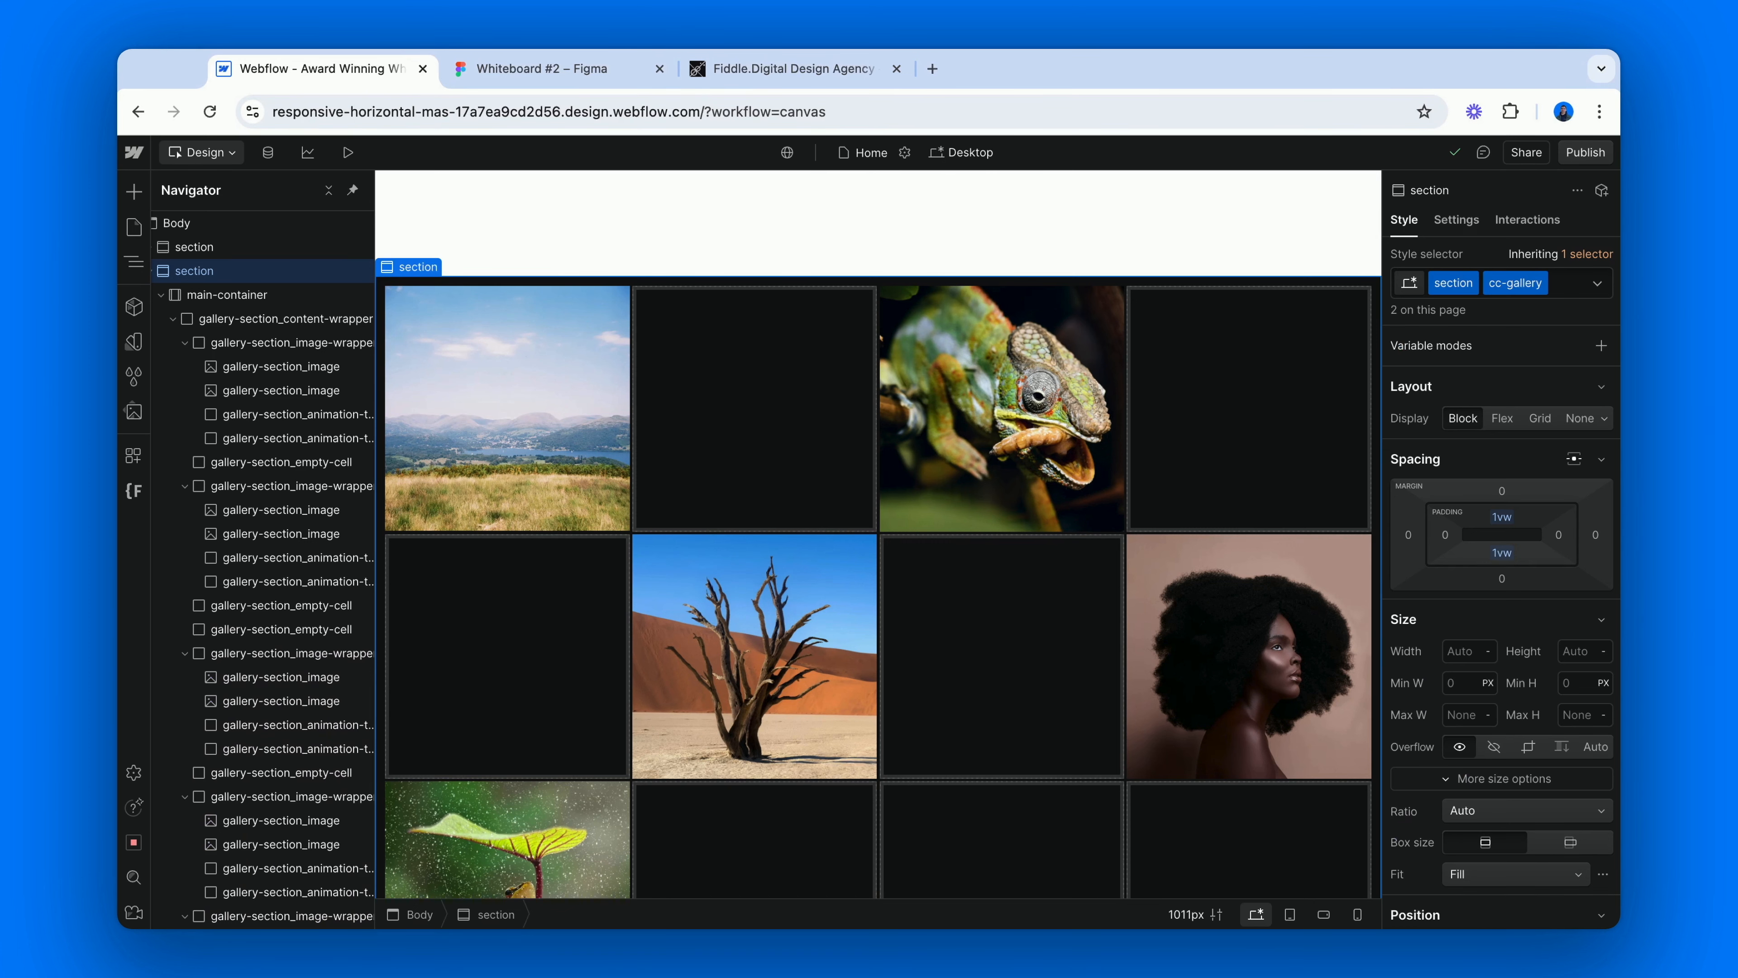
{"action": "left_click", "coordinate": [1289, 915]}
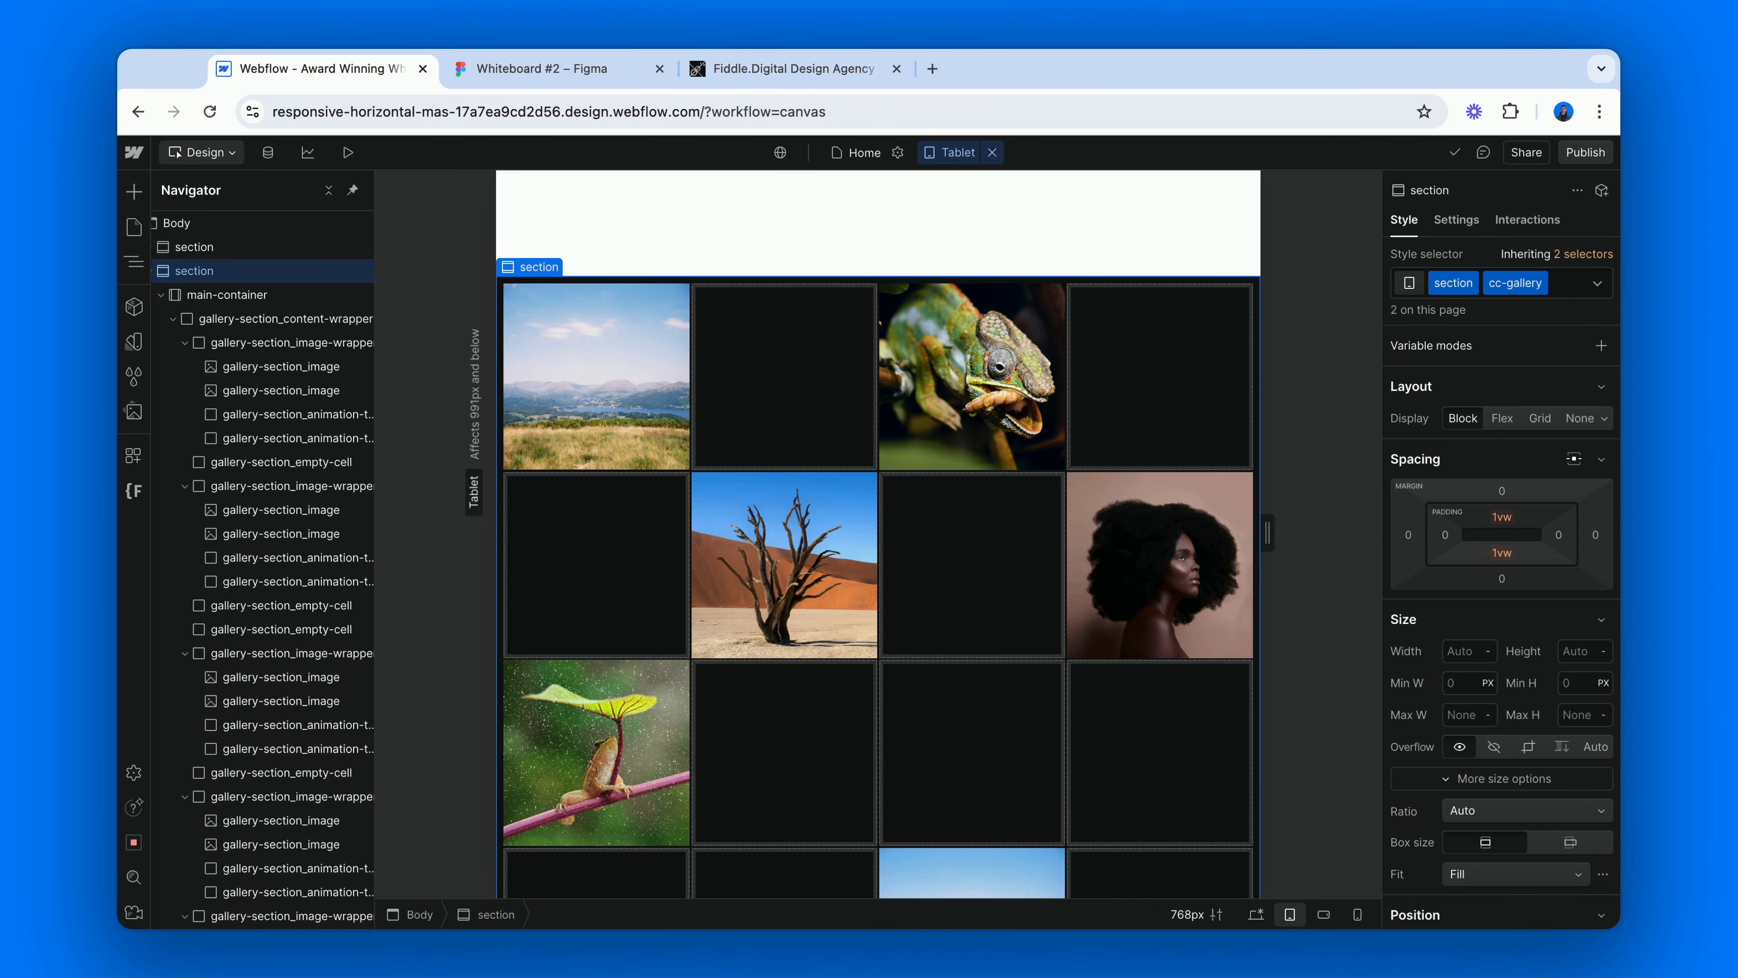
{"action": "left_click", "coordinate": [1324, 915]}
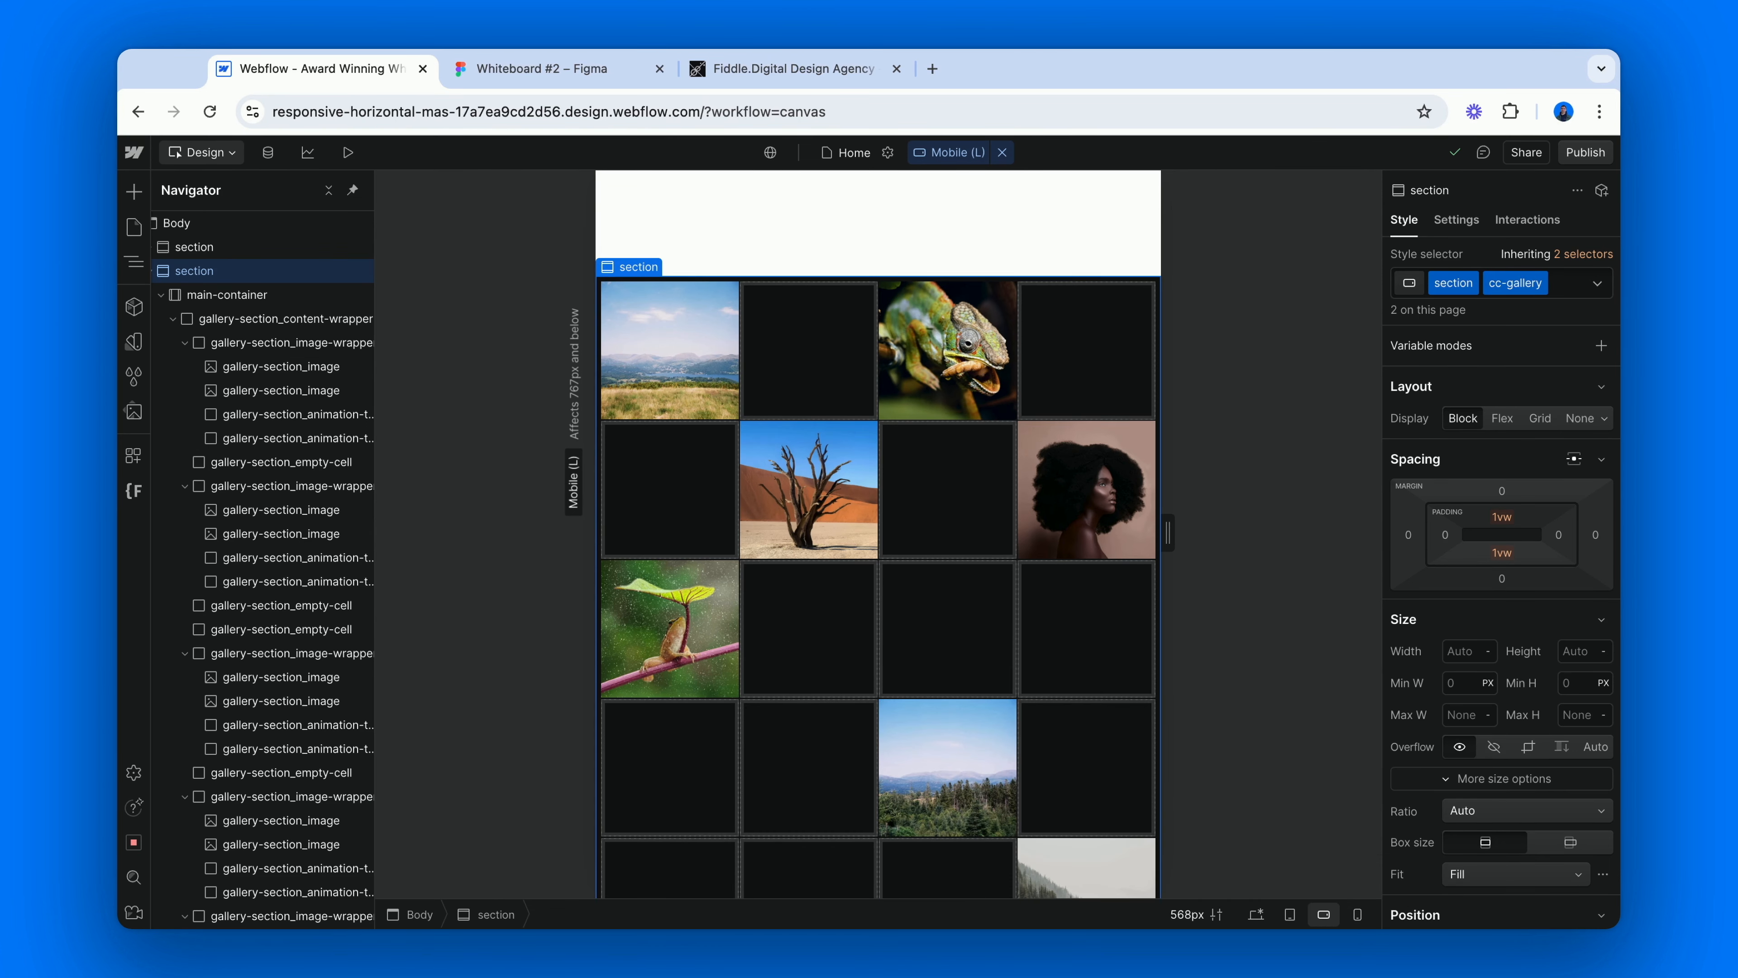
{"action": "left_click", "coordinate": [1357, 914]}
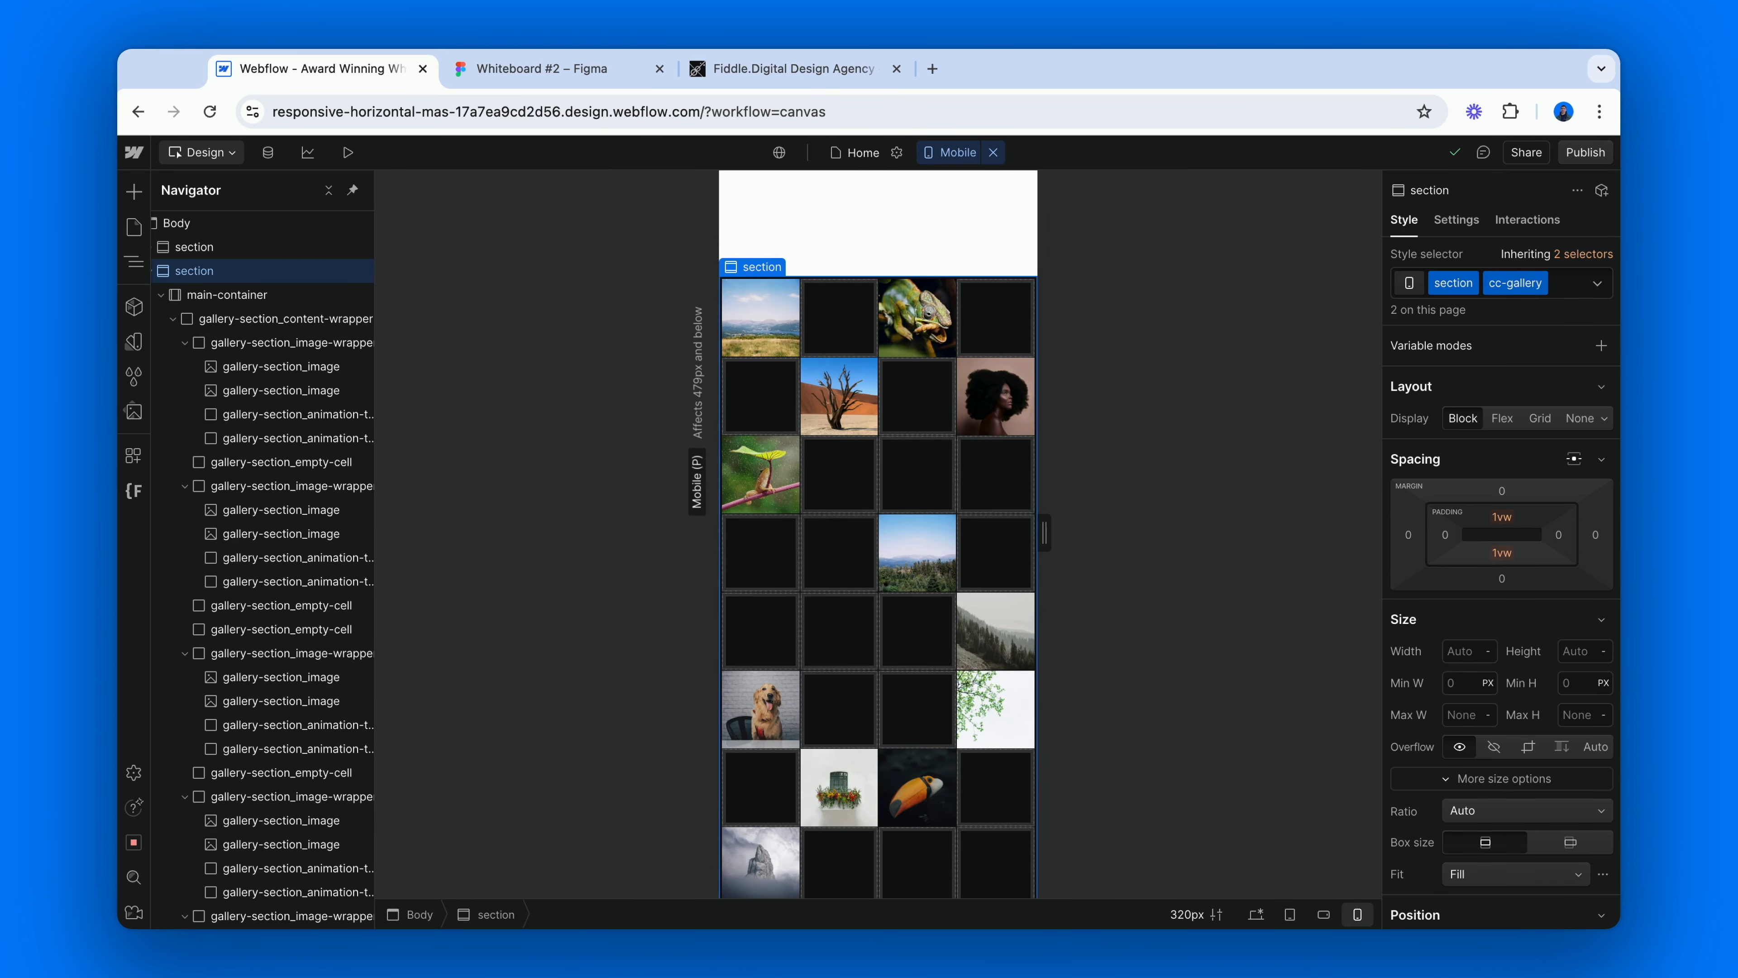
Set the grid of gallery-section_content-wrapper to 2 columns at the mobile portrait breakpoint.
{"action": "left_click", "coordinate": [342, 322]}
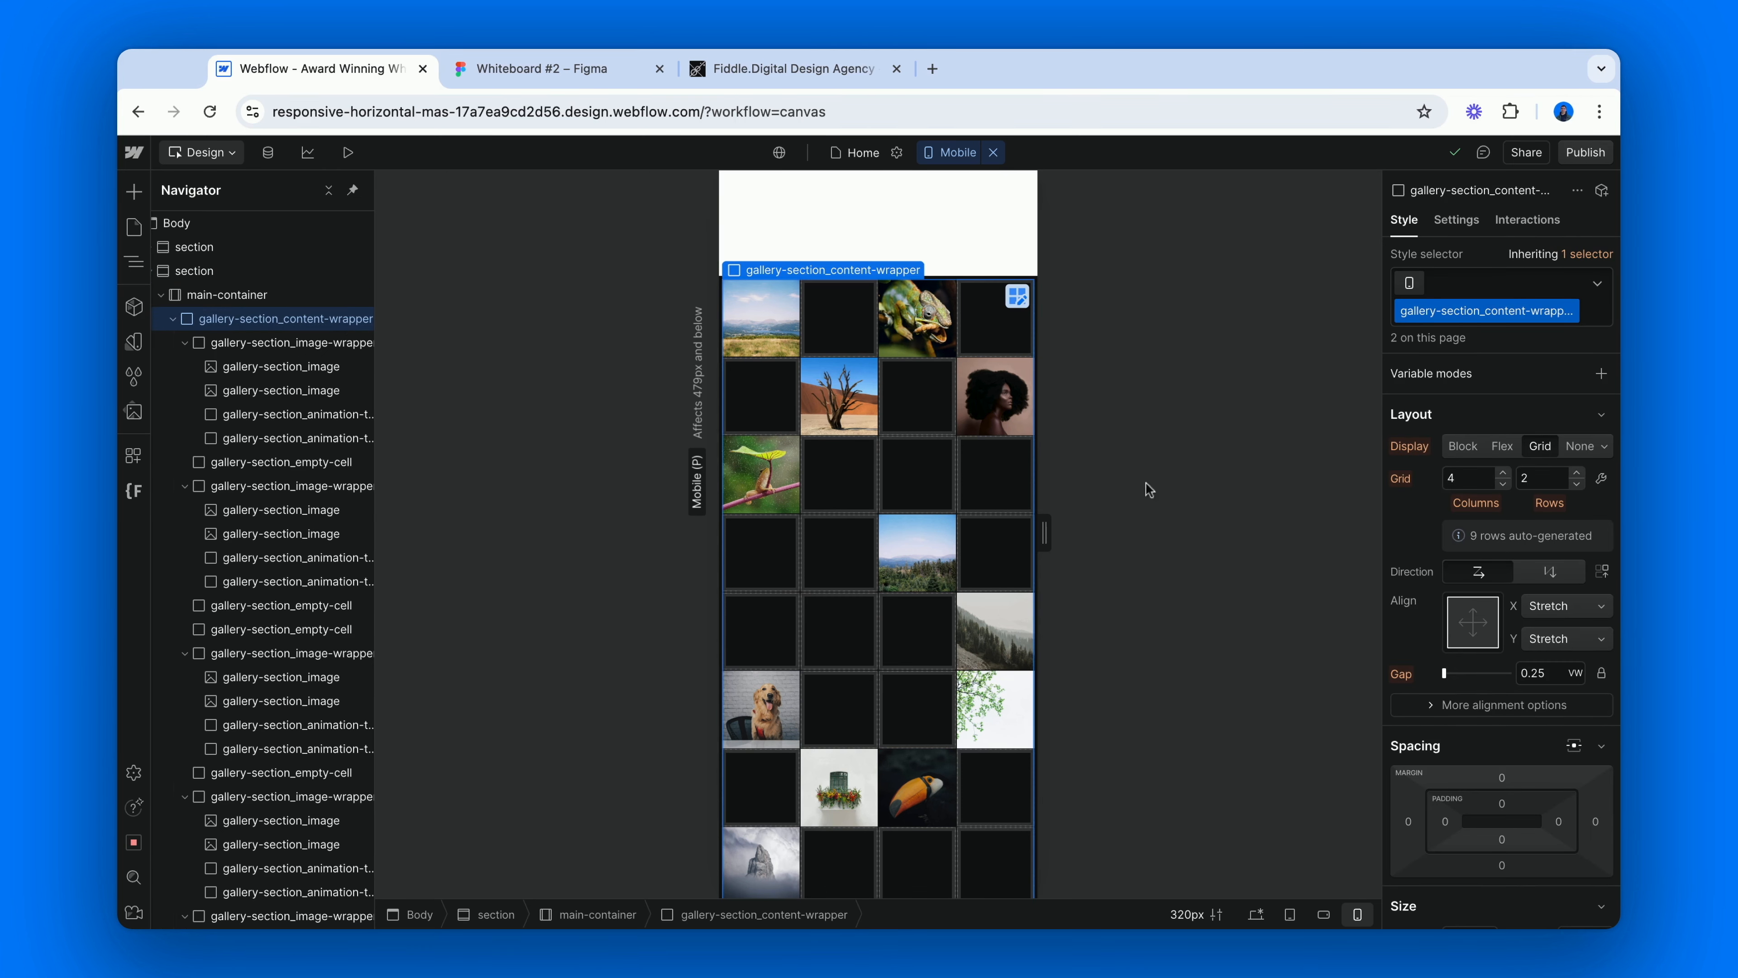
{"action": "left_click", "coordinate": [1503, 483]}
{"action": "left_click", "coordinate": [1503, 483]}
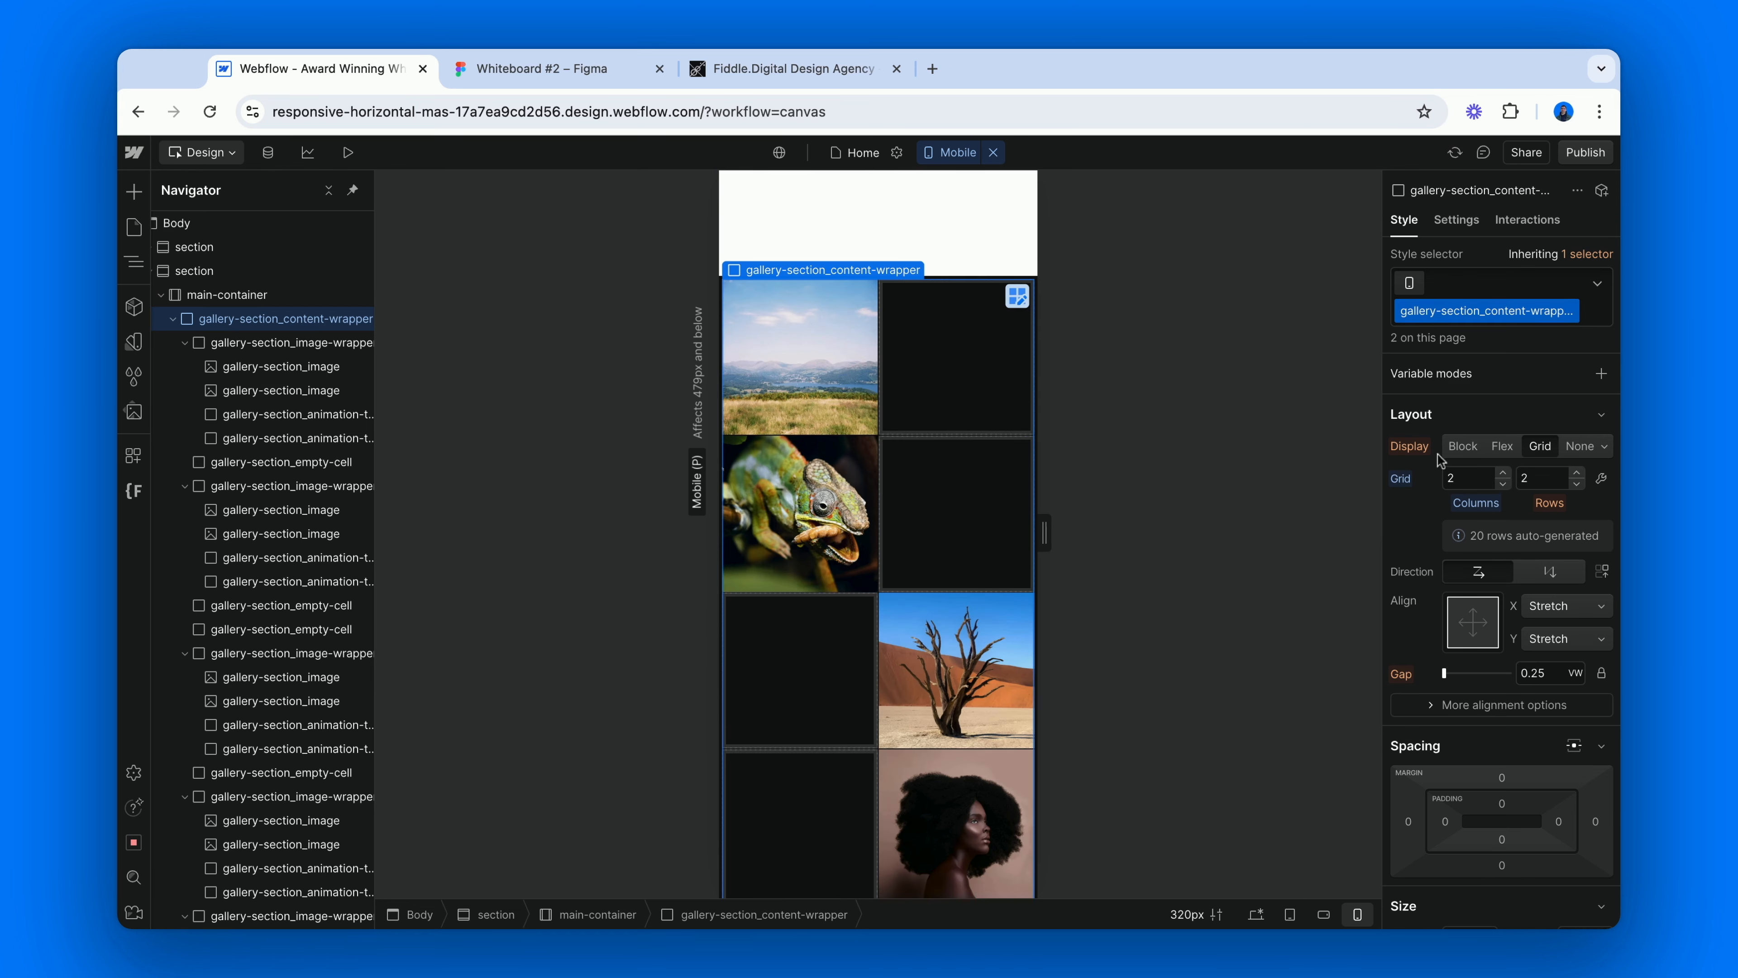
Hide the gallery-section_empty-cell elements on mobile portrait by setting their display to None, and look over the resulting grid.
{"action": "left_click", "coordinate": [952, 373]}
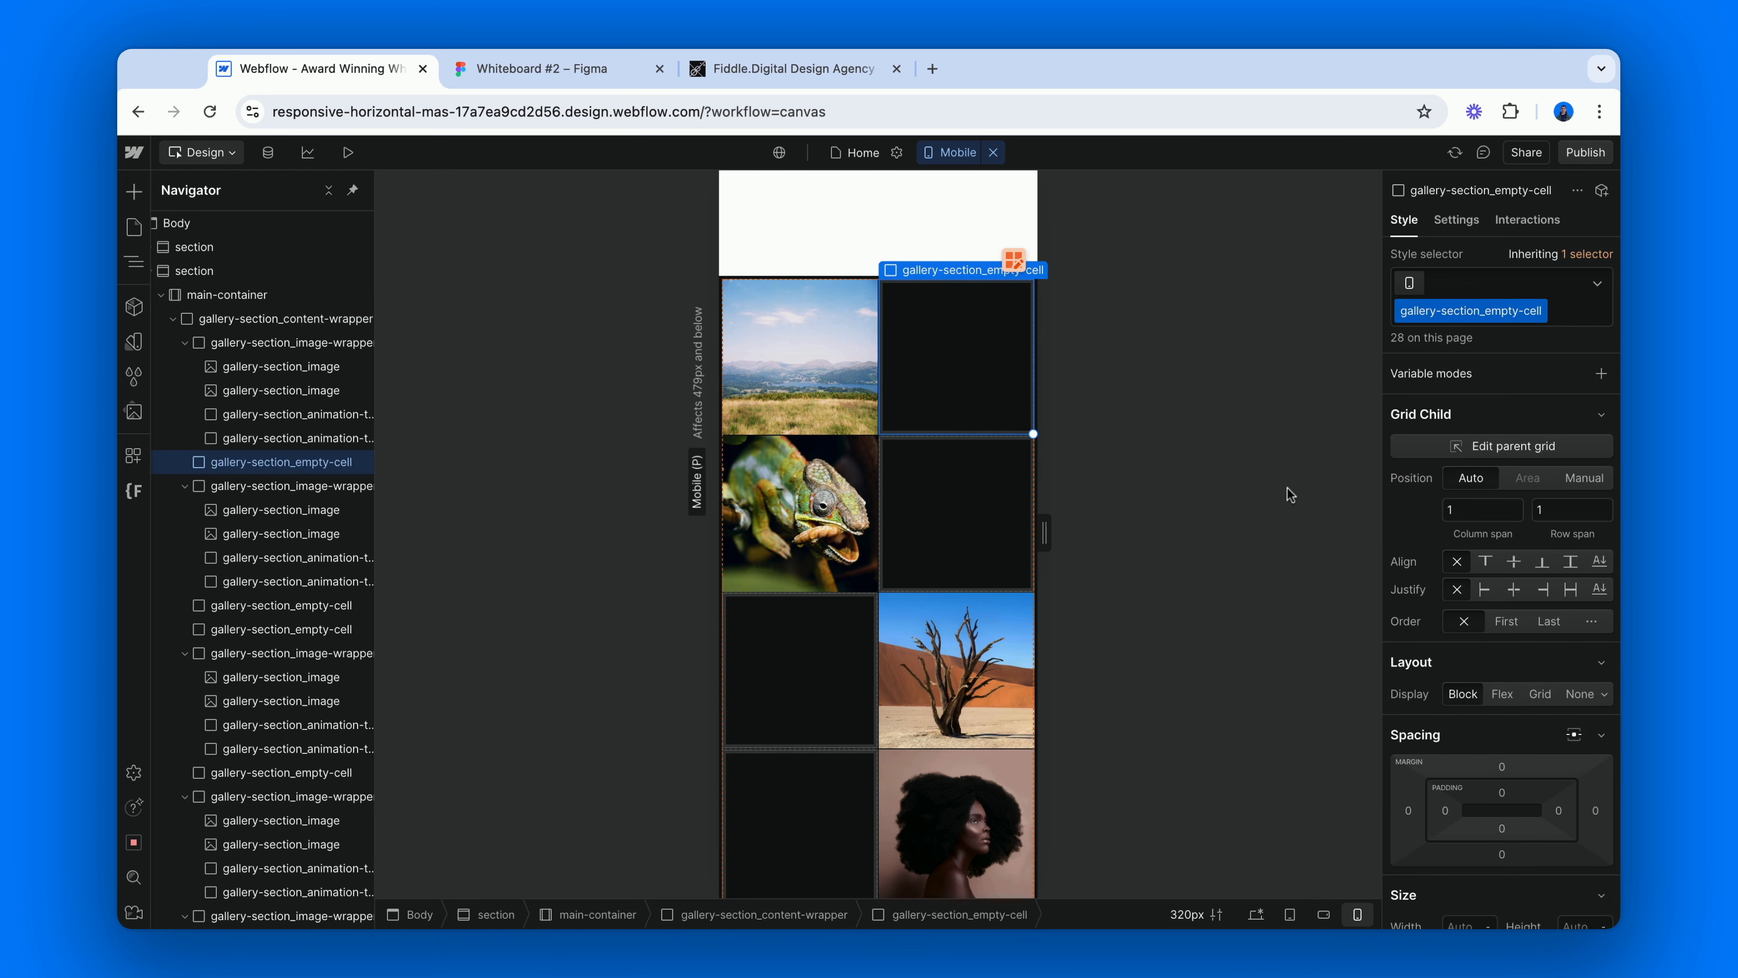
{"action": "left_click", "coordinate": [1578, 694]}
{"action": "scroll", "coordinate": [267, 577], "scroll_direction": "down", "scroll_amount": 5}
{"action": "scroll", "coordinate": [267, 577], "scroll_direction": "down", "scroll_amount": 7}
In the CMS gallery, set the left and right margins of gallery-section_image-wrapper cc-flex to 0 on mobile portrait.
{"action": "left_click", "coordinate": [245, 678]}
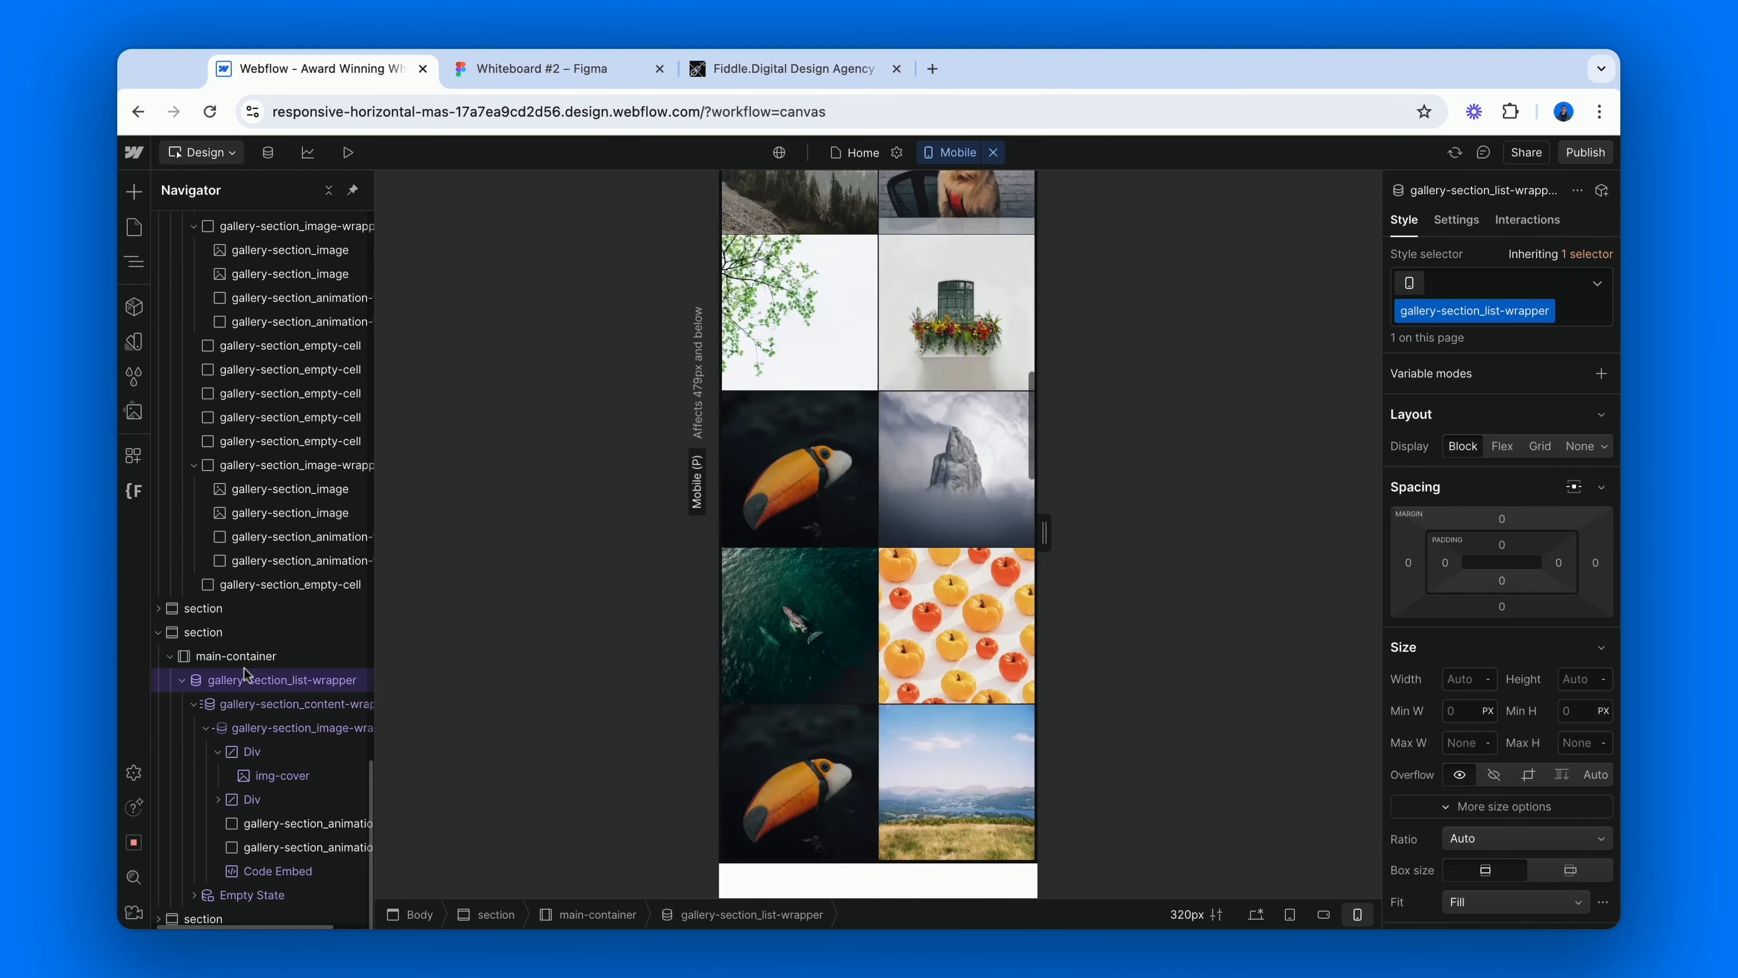
{"action": "scroll", "coordinate": [746, 666], "scroll_direction": "down", "scroll_amount": 3}
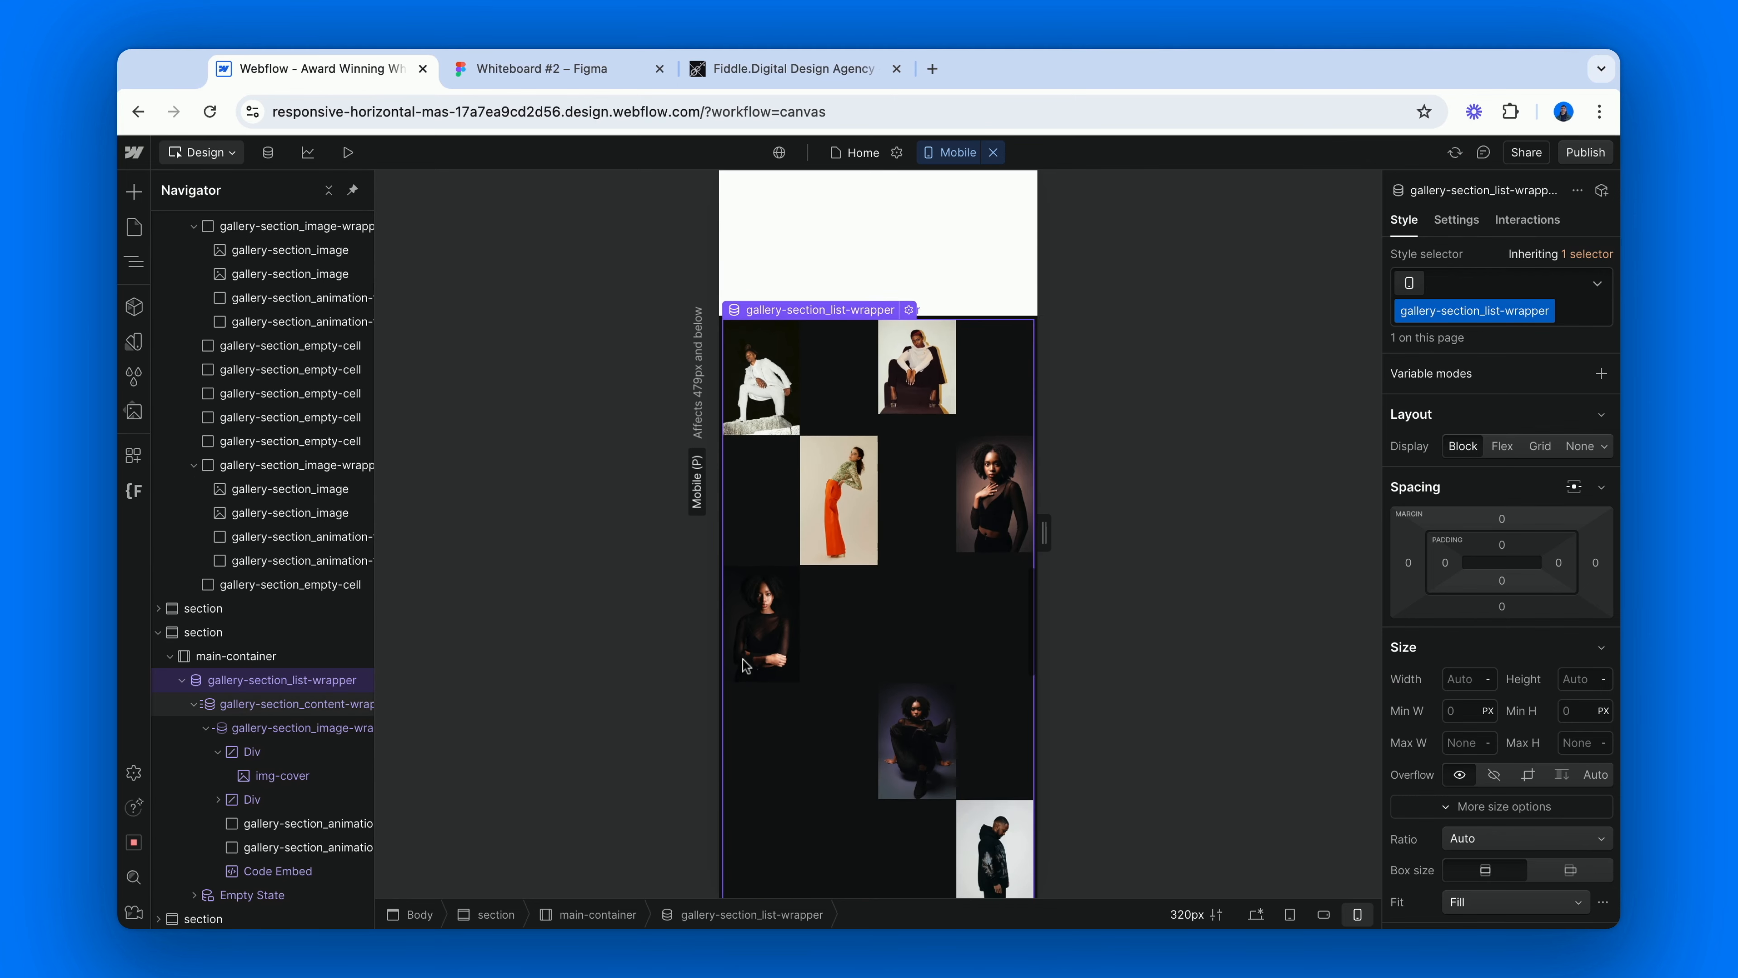
{"action": "scroll", "coordinate": [746, 666], "scroll_direction": "down", "scroll_amount": 1}
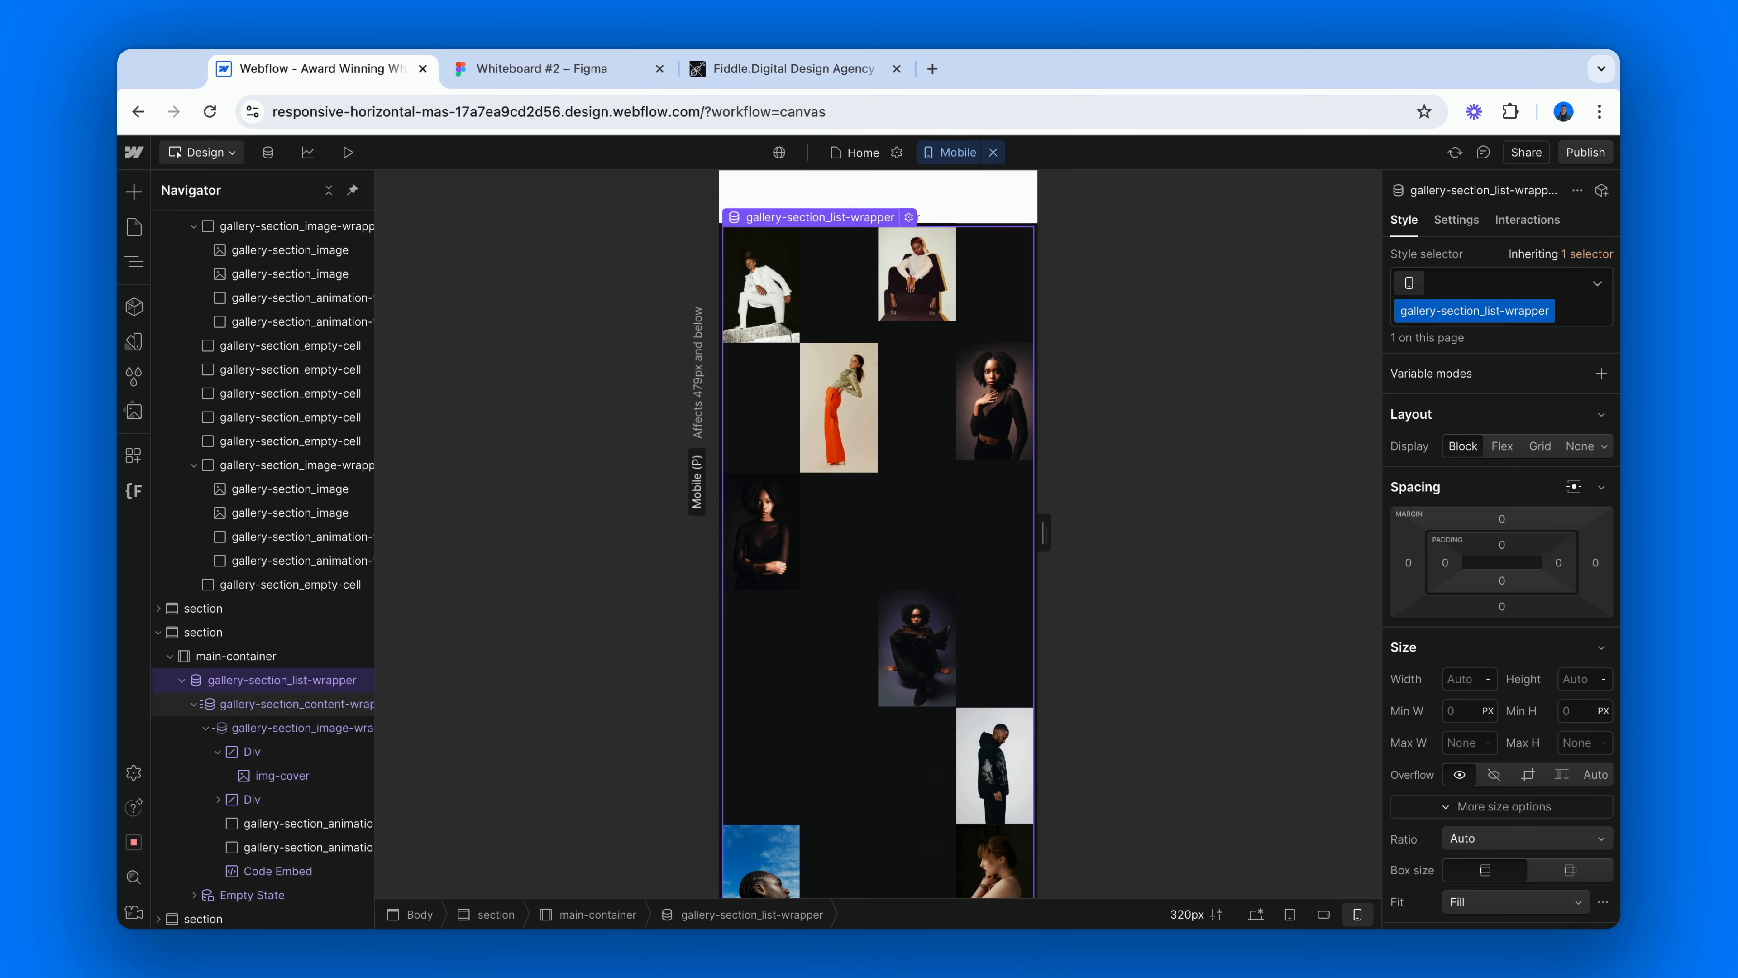
{"action": "left_click", "coordinate": [341, 729]}
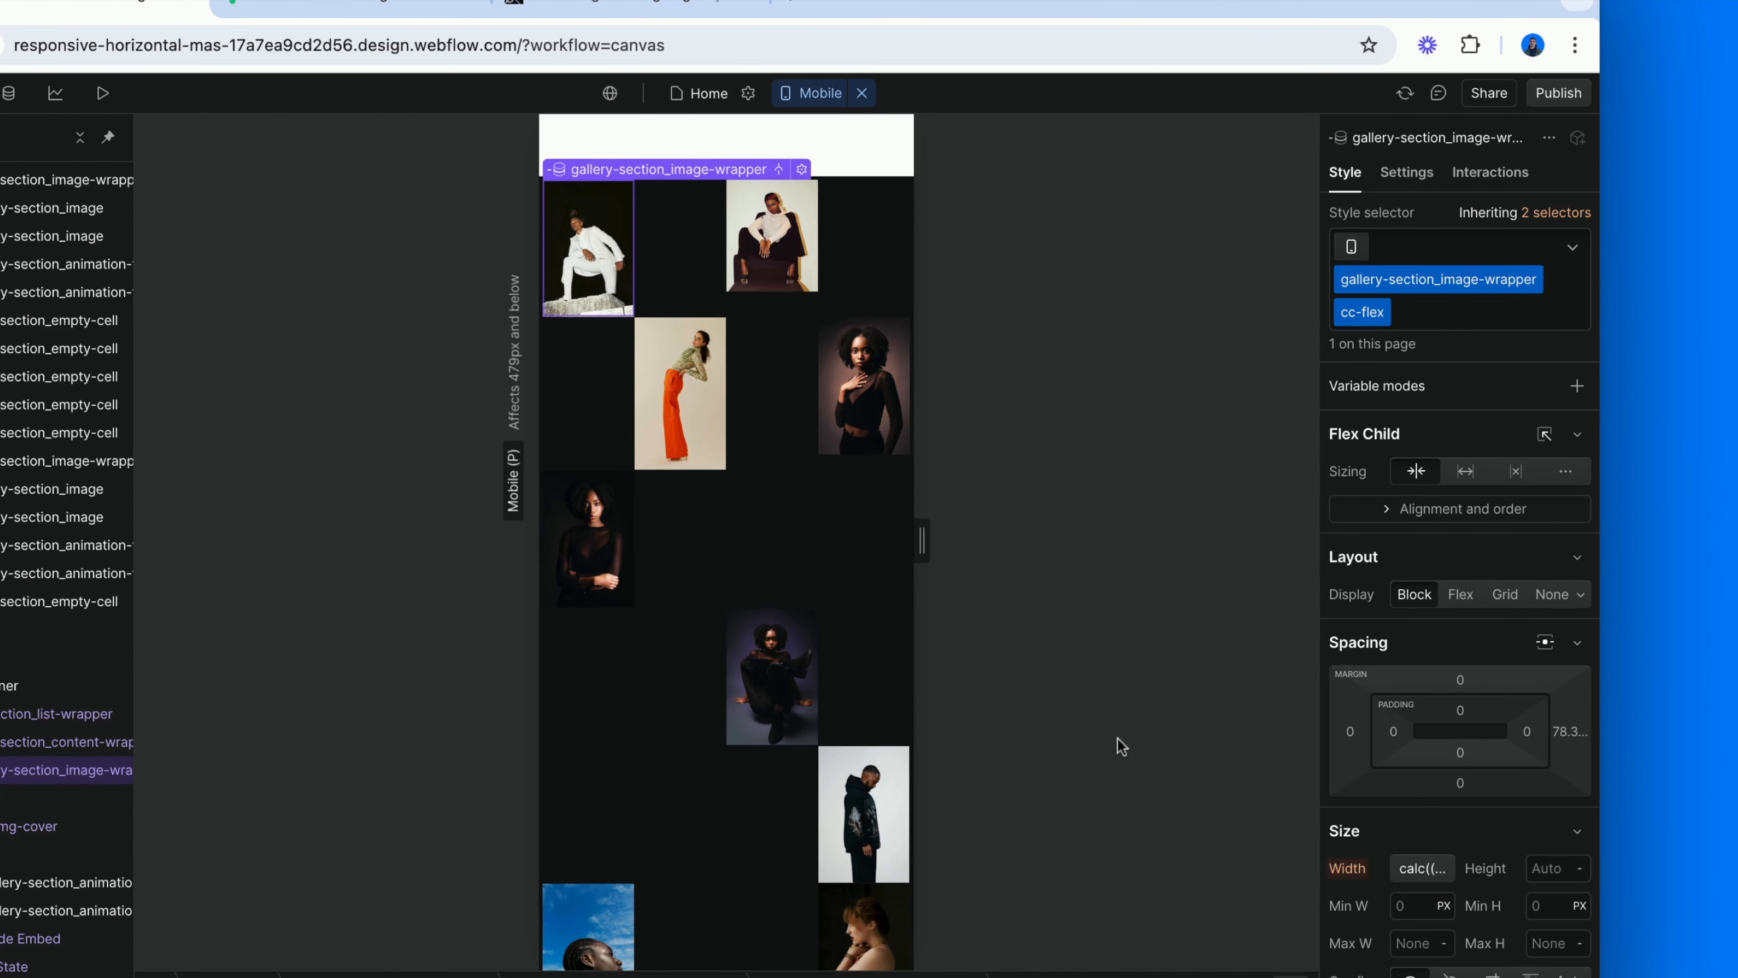
{"action": "left_click", "coordinate": [1349, 732]}
{"action": "type", "text": "0"}
{"action": "key", "text": "Return"}
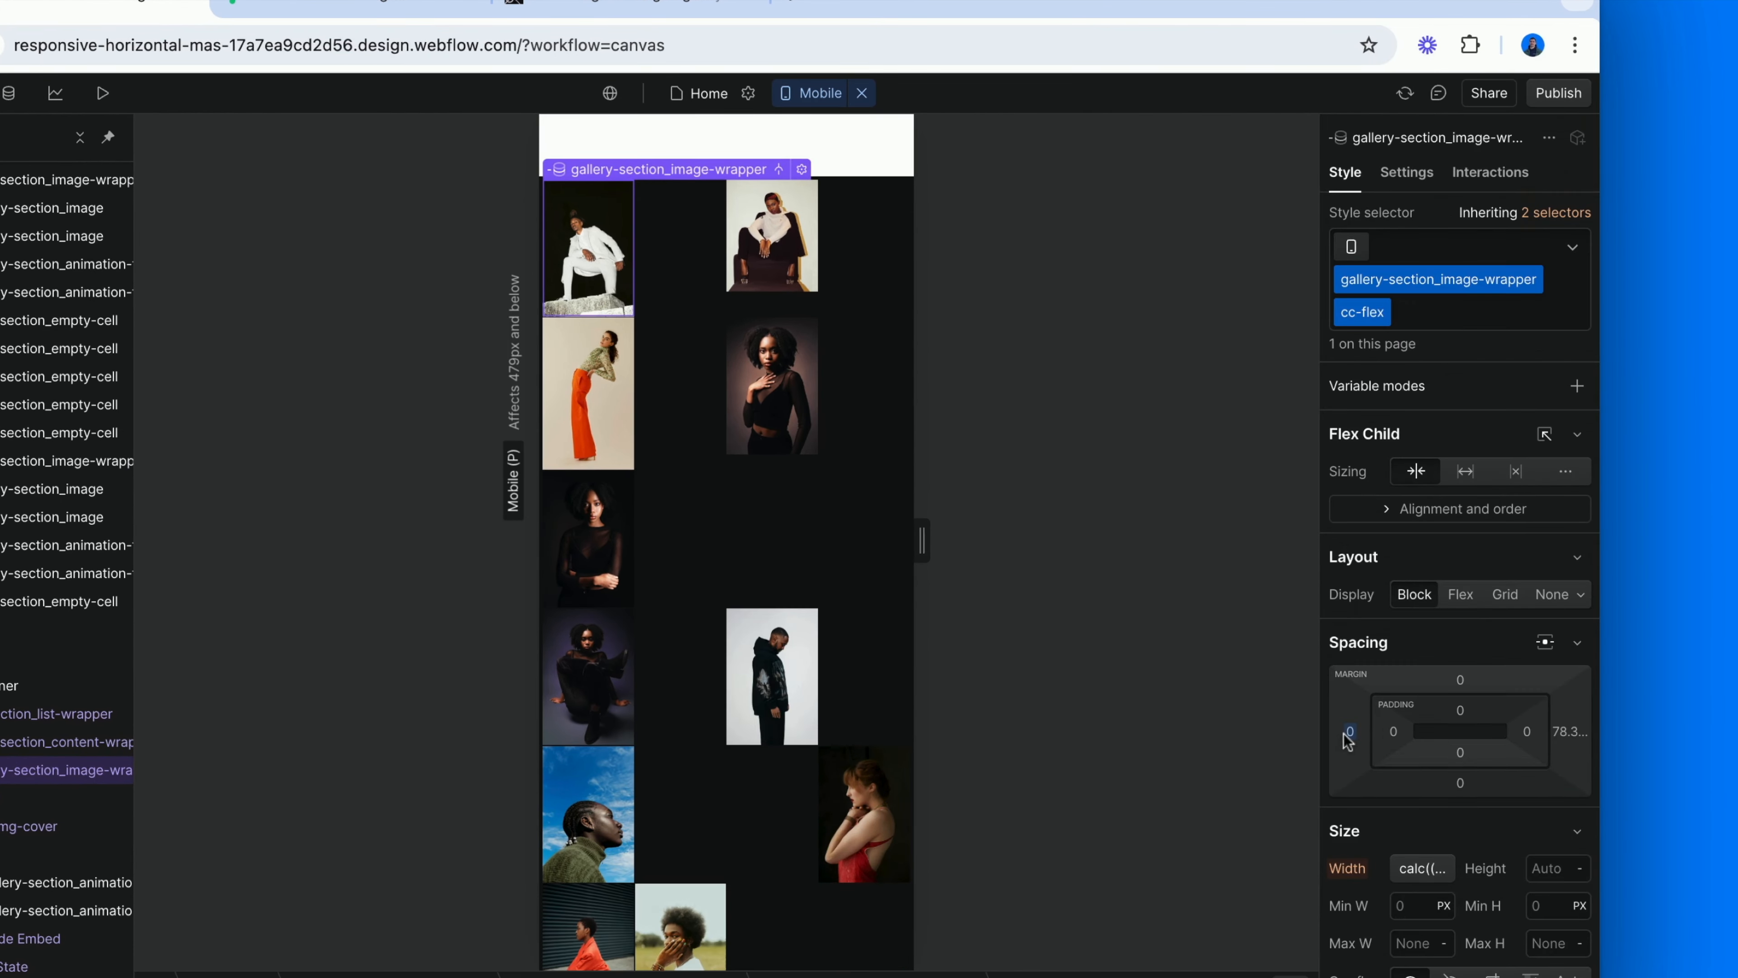
{"action": "left_click", "coordinate": [1568, 732]}
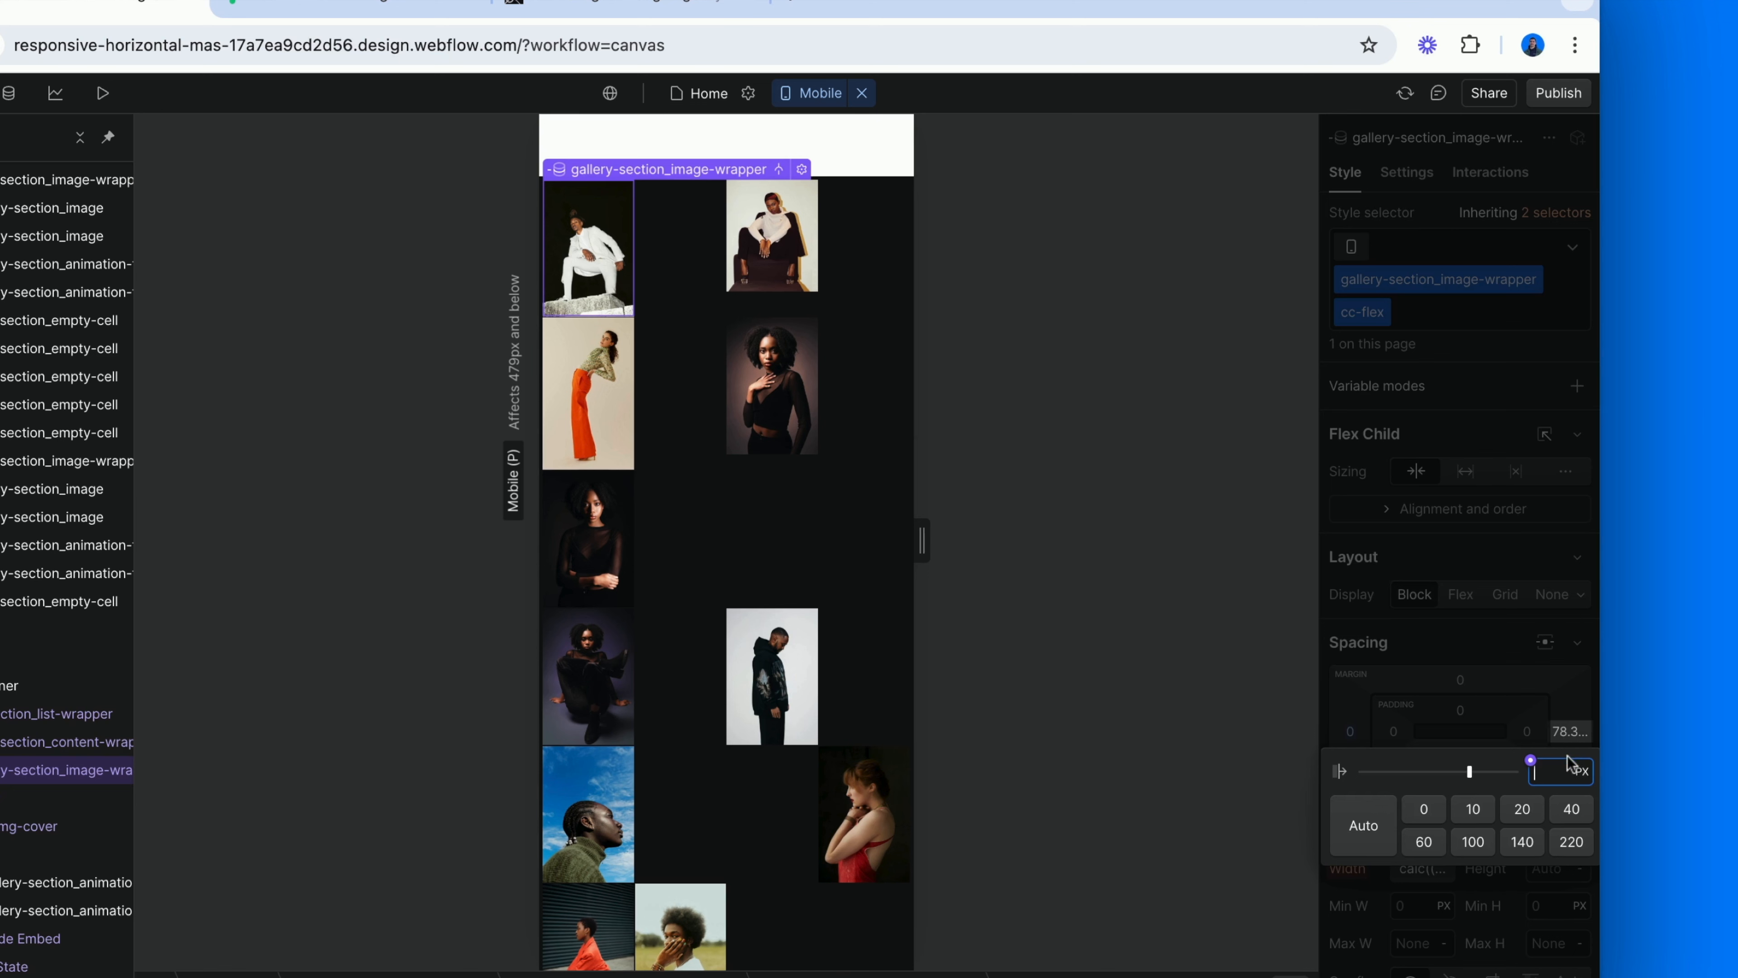
{"action": "key", "text": "Return"}
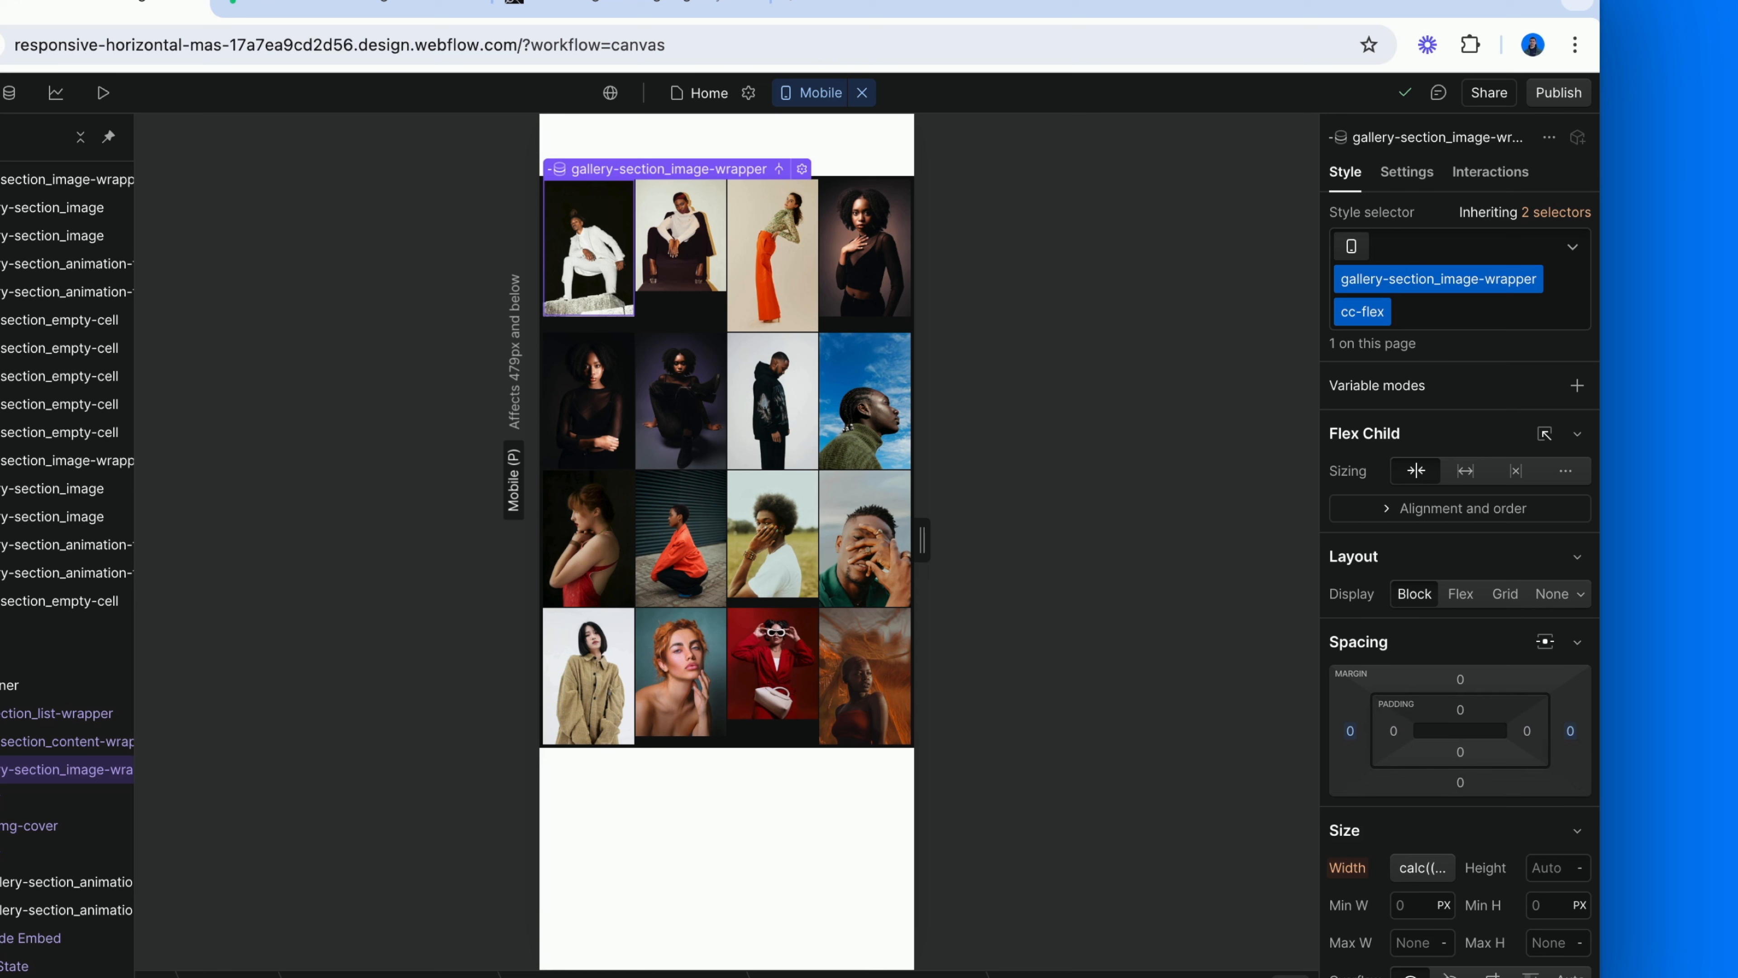
Change the custom width of gallery-section_image-wrapper cc-flex on mobile portrait to calc((100% - 0.25vw) / 2).
{"action": "left_click", "coordinate": [1408, 865]}
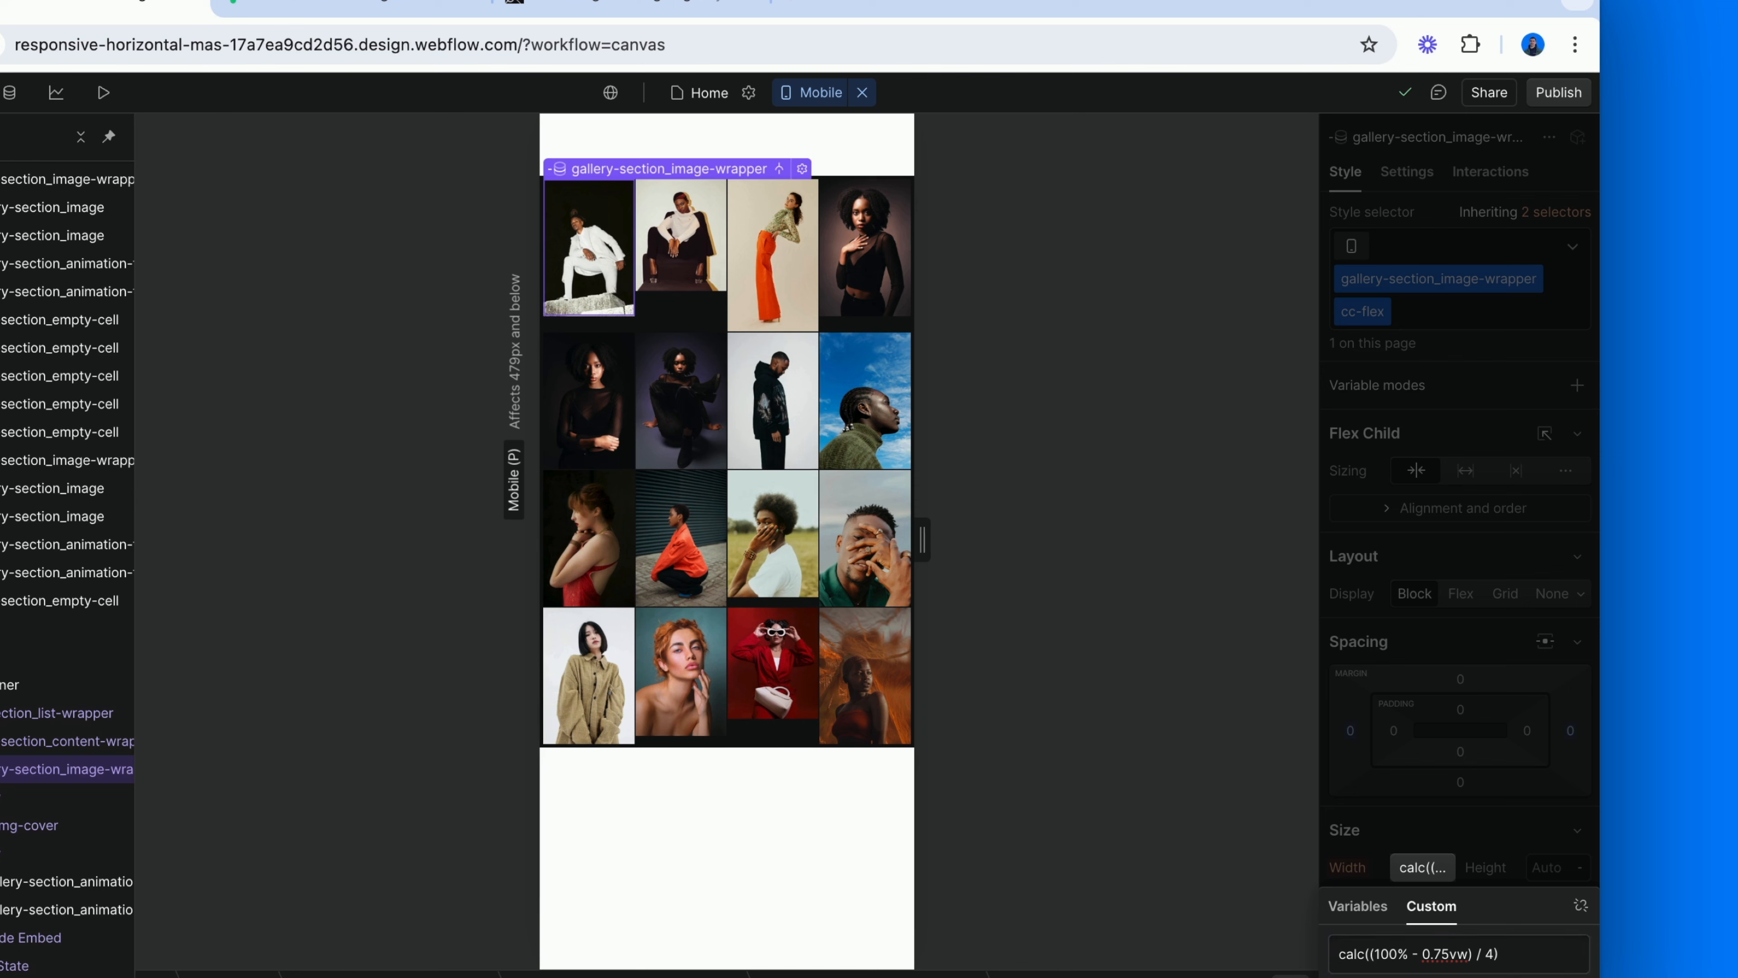
{"action": "key", "text": "Escape"}
{"action": "scroll", "coordinate": [1422, 695], "scroll_direction": "down", "scroll_amount": 3}
{"action": "left_click", "coordinate": [1423, 695]}
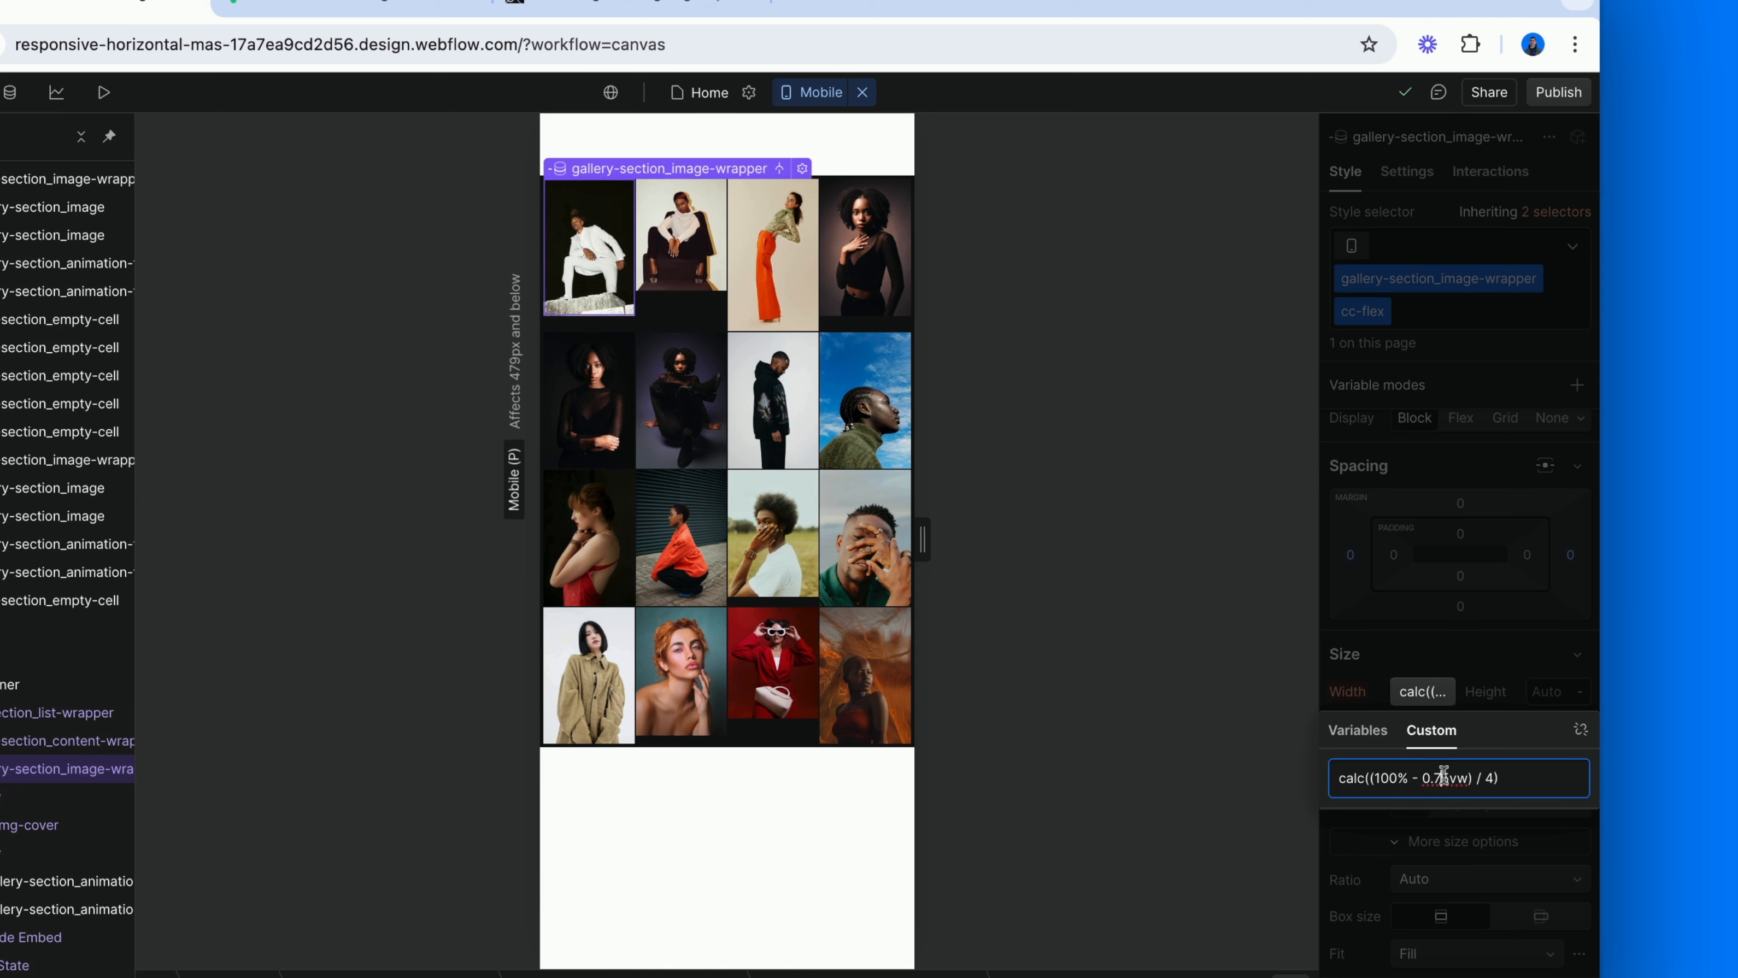
{"action": "key", "text": "BackSpace"}
{"action": "type", "text": "2"}
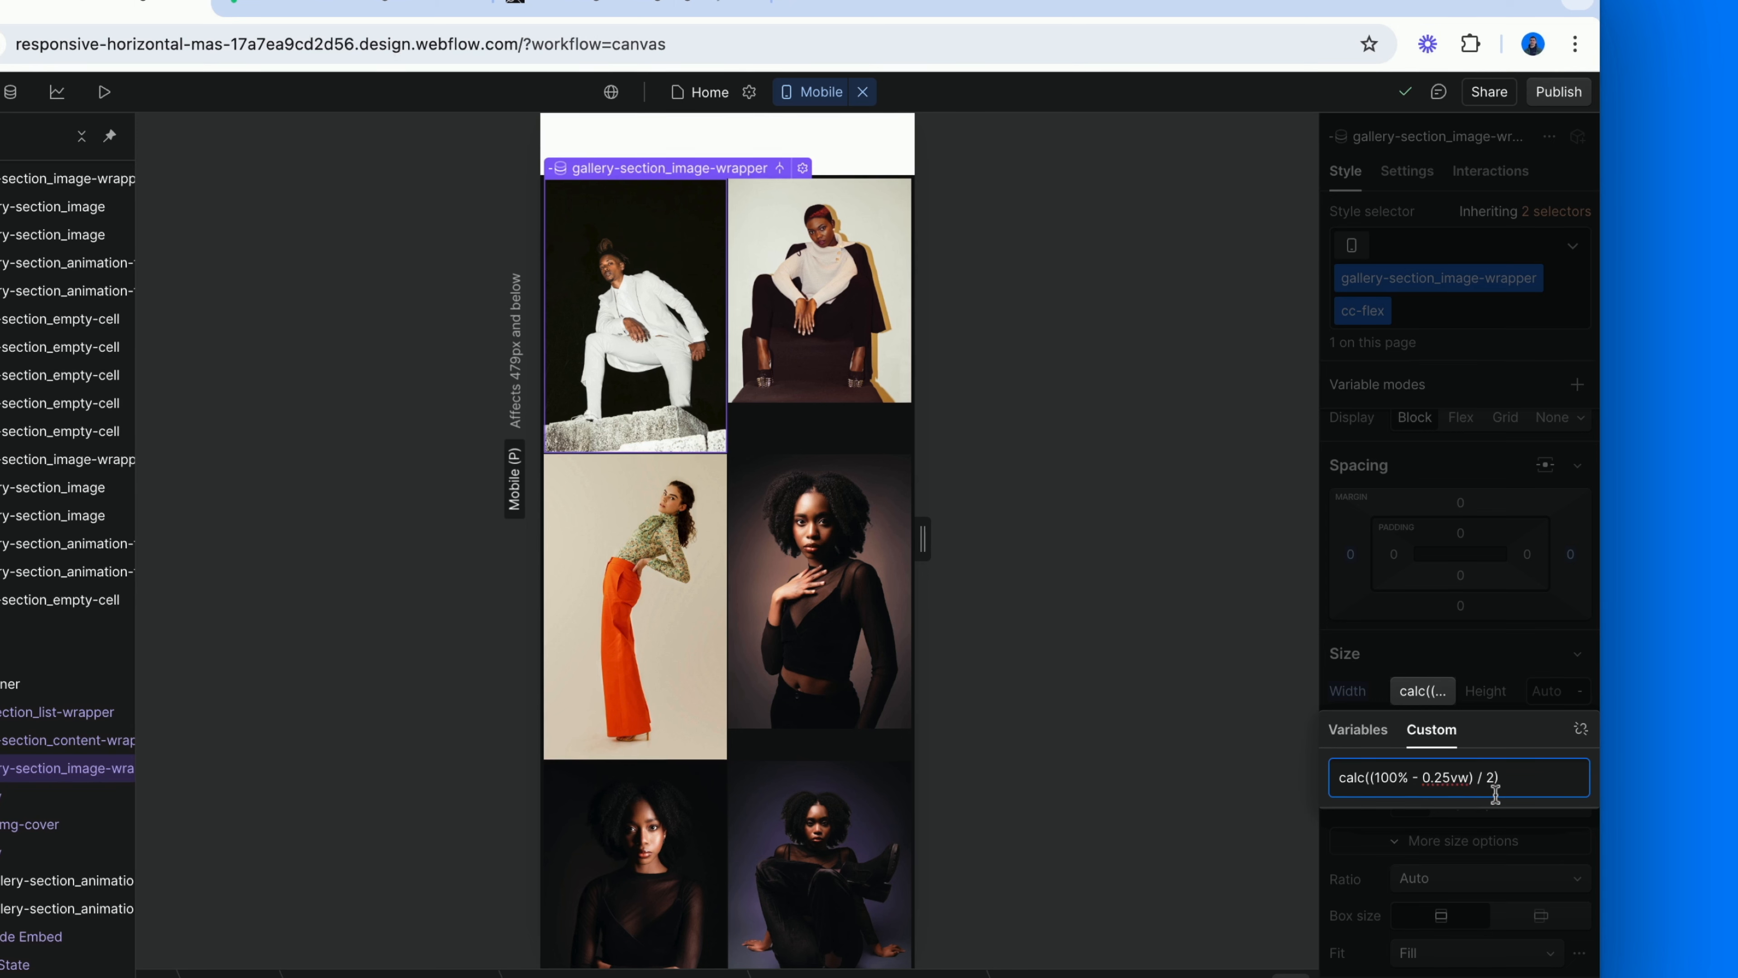
{"action": "left_click", "coordinate": [1477, 679]}
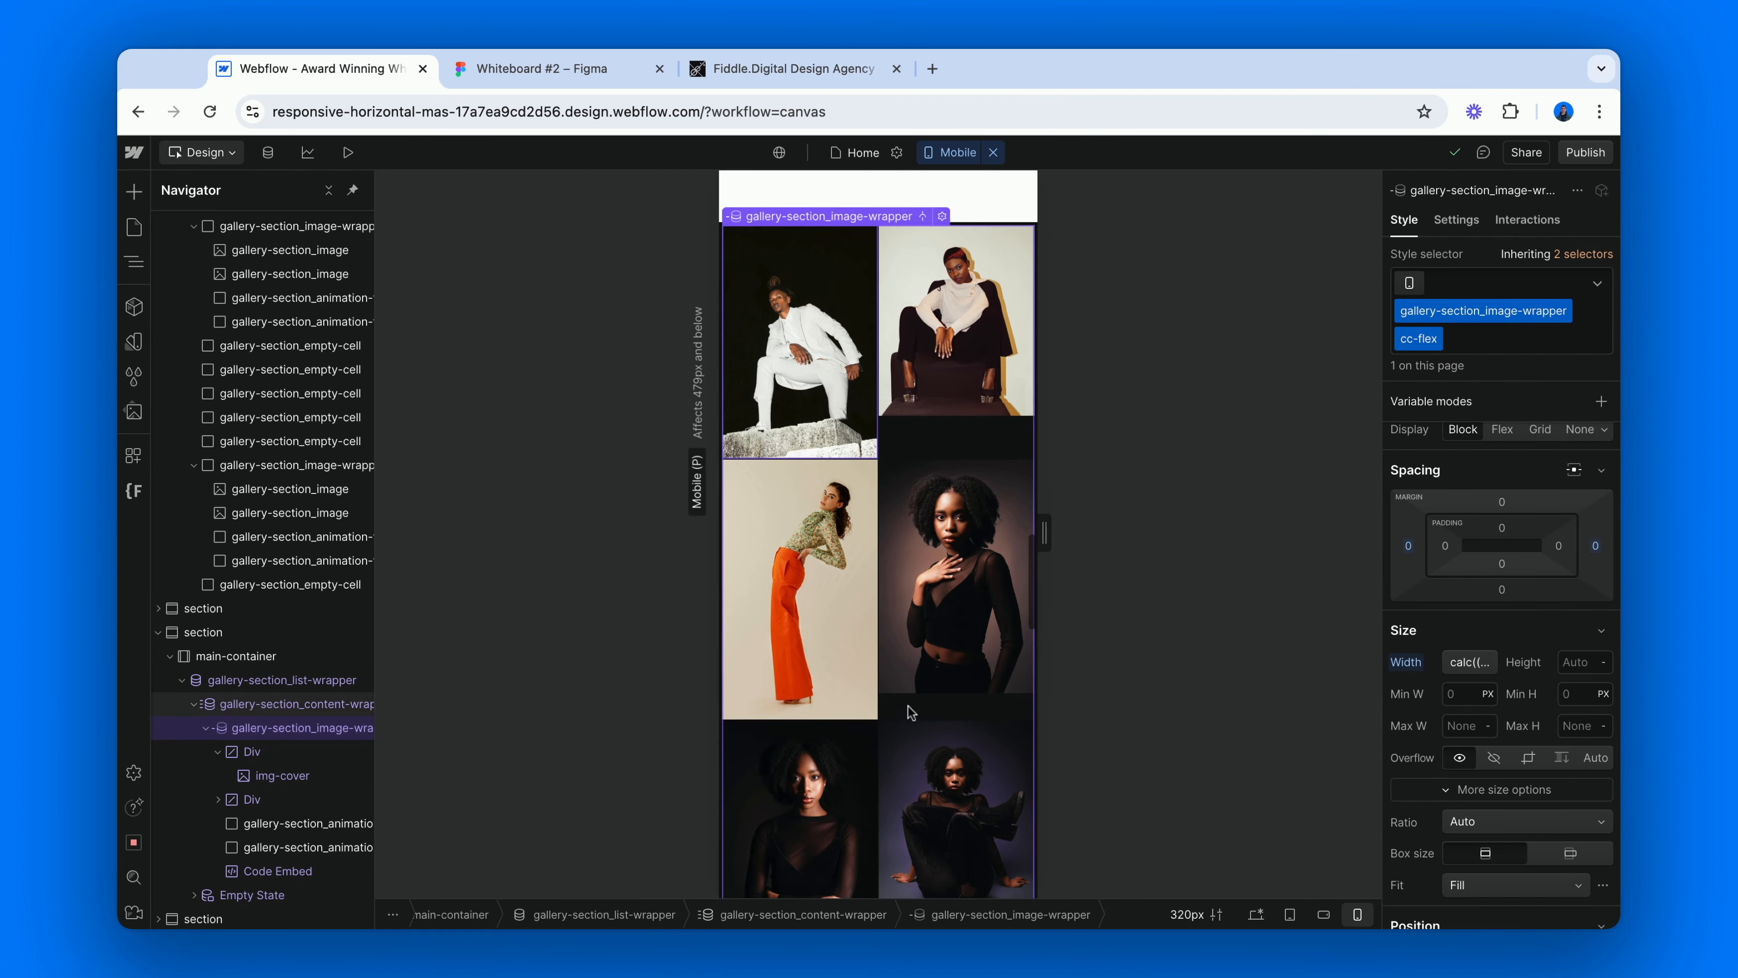
Set the vertical alignment of gallery-section_content-wrapper cc-flex to Stretch on mobile portrait.
{"action": "scroll", "coordinate": [910, 712], "scroll_direction": "down", "scroll_amount": 6}
{"action": "scroll", "coordinate": [910, 712], "scroll_direction": "down", "scroll_amount": 8}
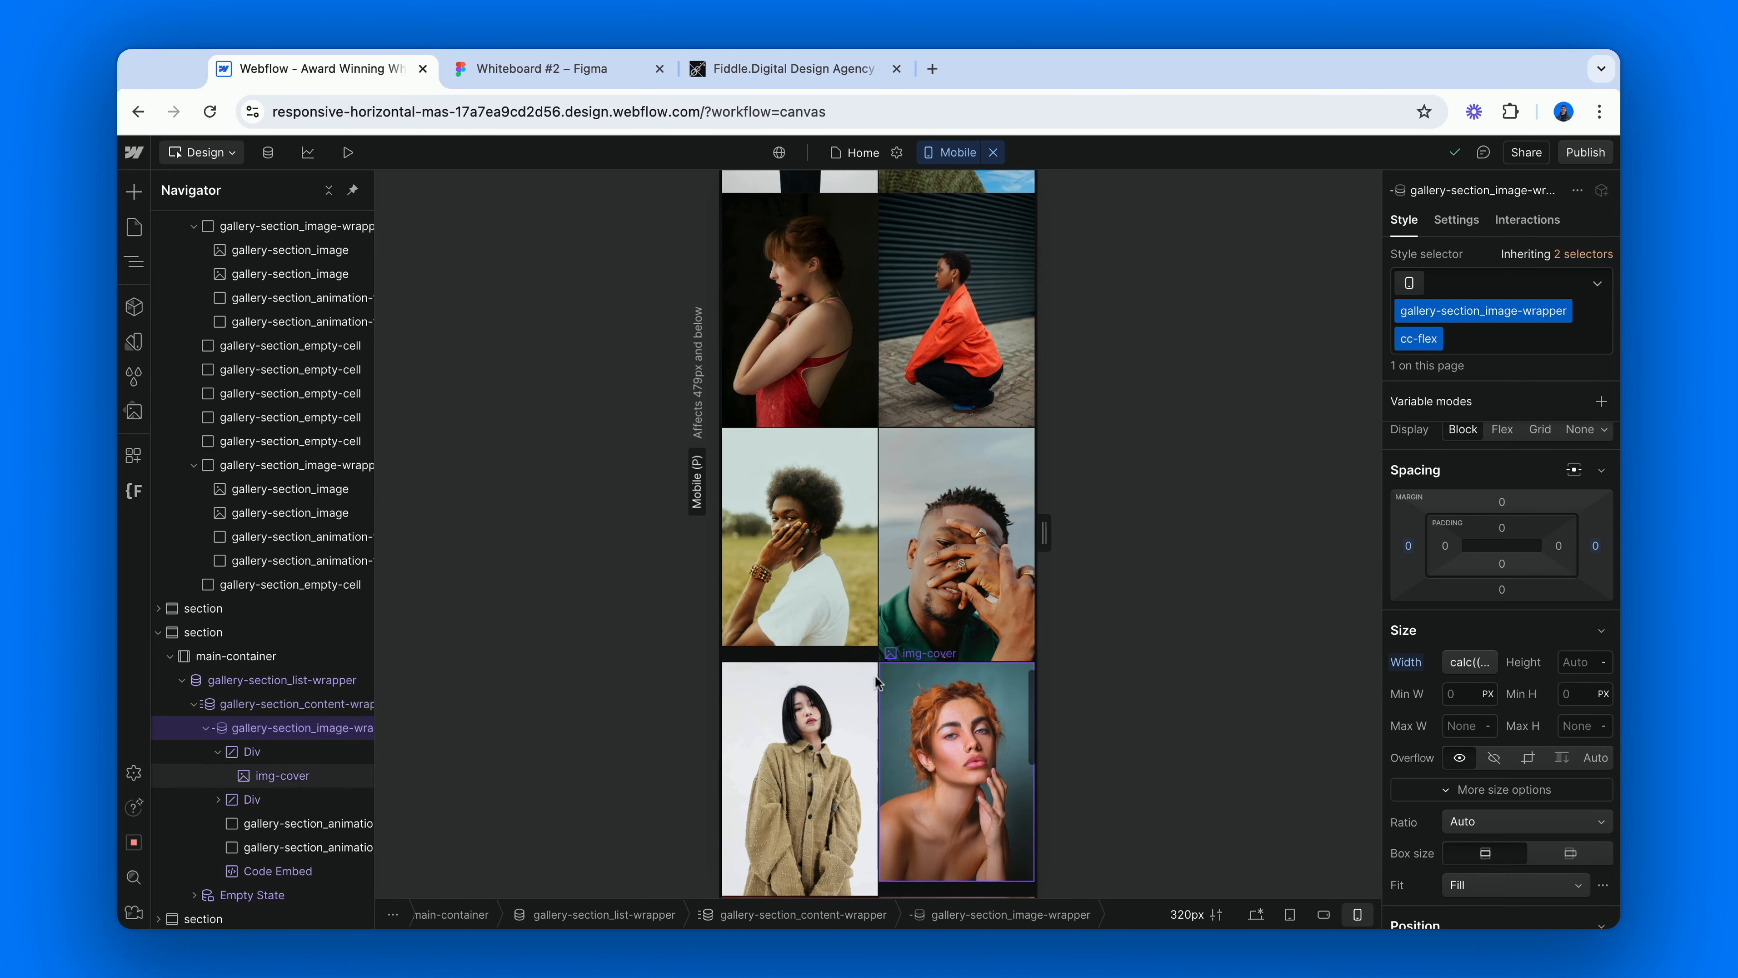
{"action": "scroll", "coordinate": [857, 654], "scroll_direction": "down", "scroll_amount": 2}
{"action": "scroll", "coordinate": [857, 654], "scroll_direction": "up", "scroll_amount": 6}
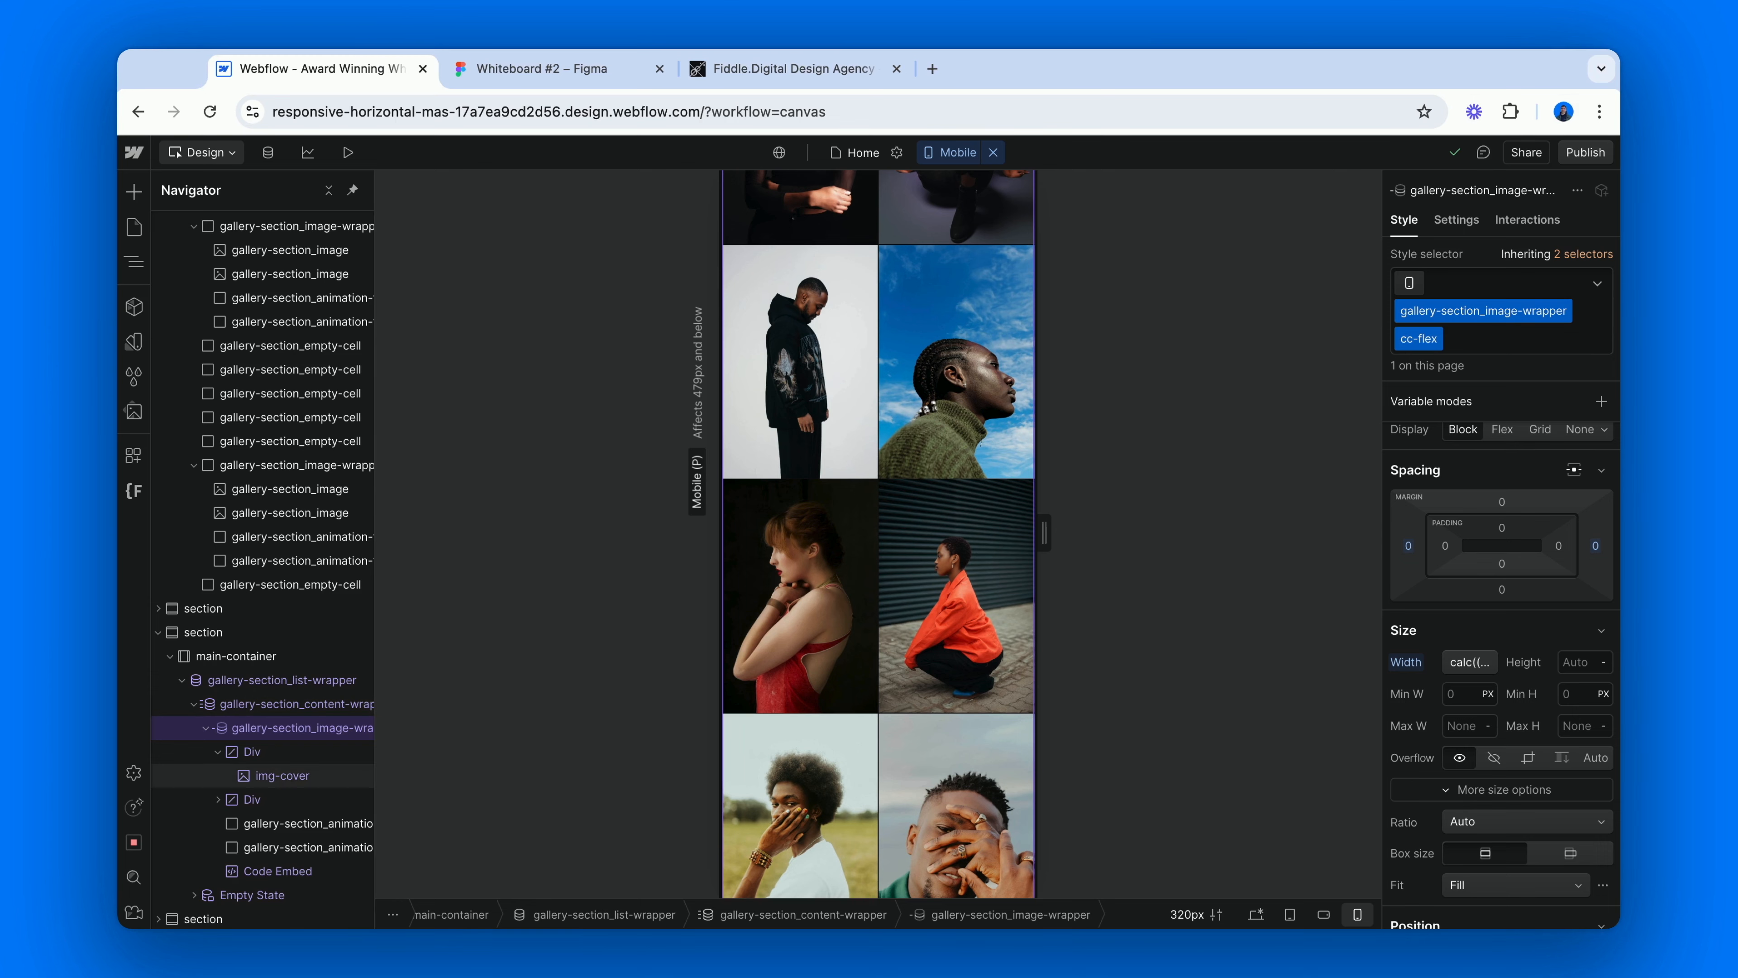
{"action": "left_click", "coordinate": [323, 707]}
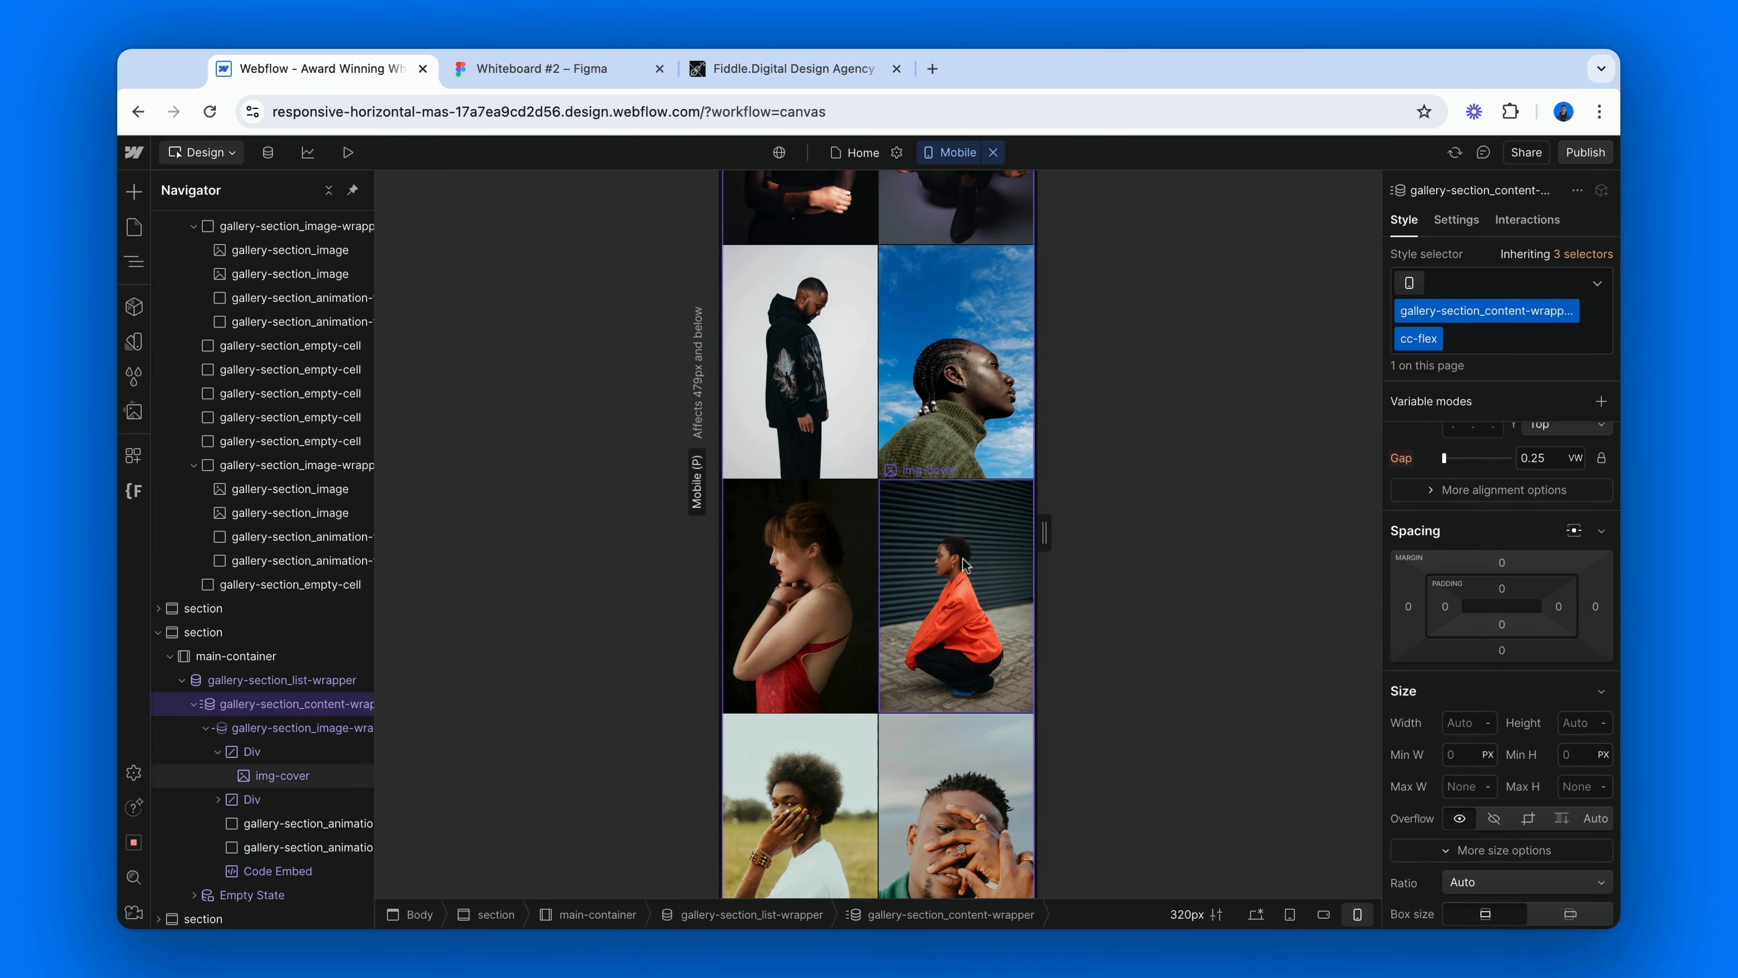
{"action": "scroll", "coordinate": [1449, 520], "scroll_direction": "up", "scroll_amount": 2}
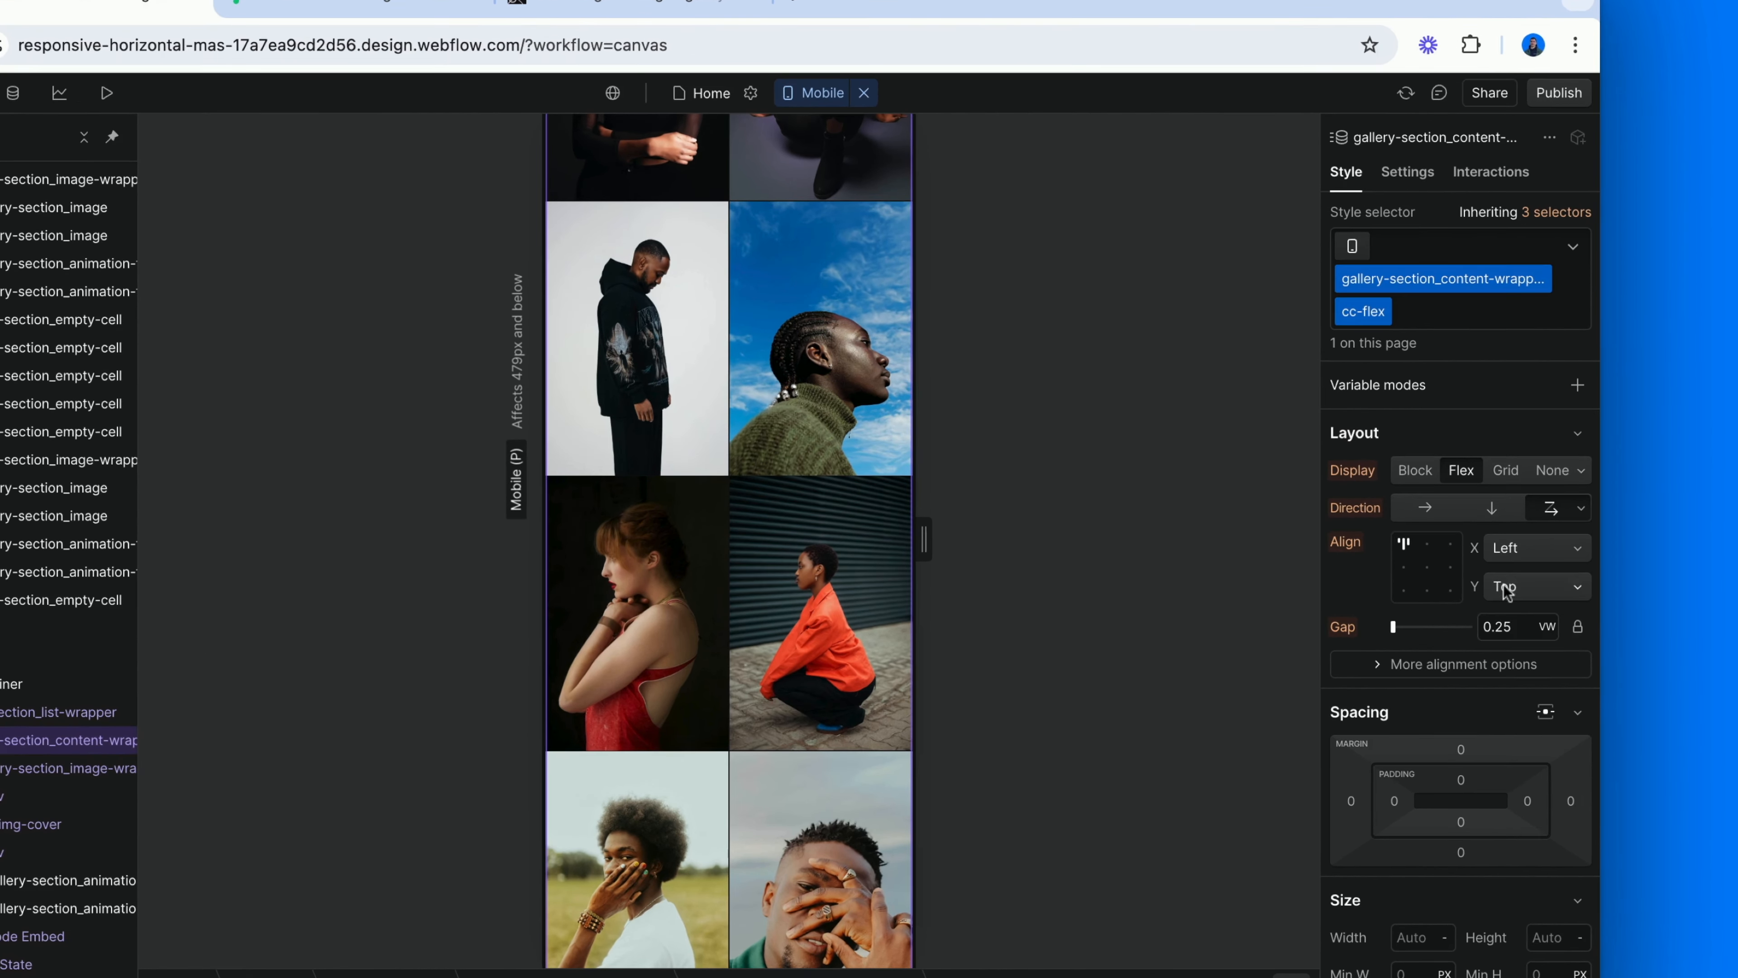
{"action": "left_click", "coordinate": [1539, 573]}
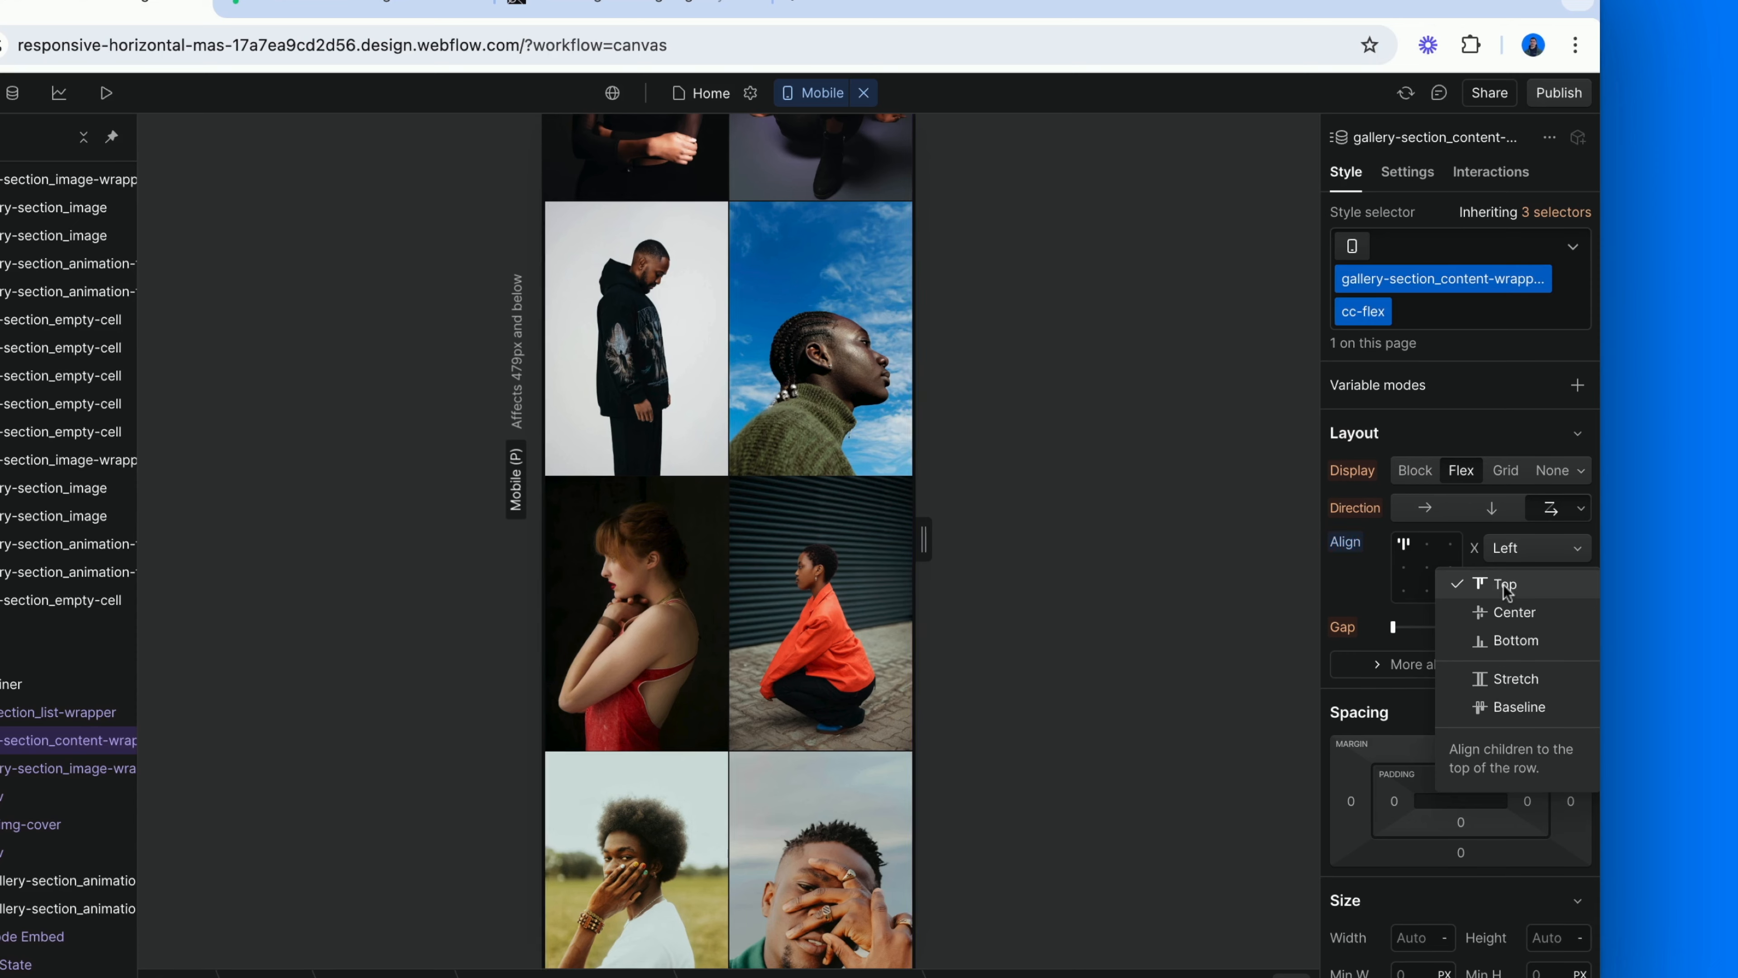
{"action": "left_click", "coordinate": [1510, 677]}
{"action": "scroll", "coordinate": [849, 568], "scroll_direction": "up", "scroll_amount": 10}
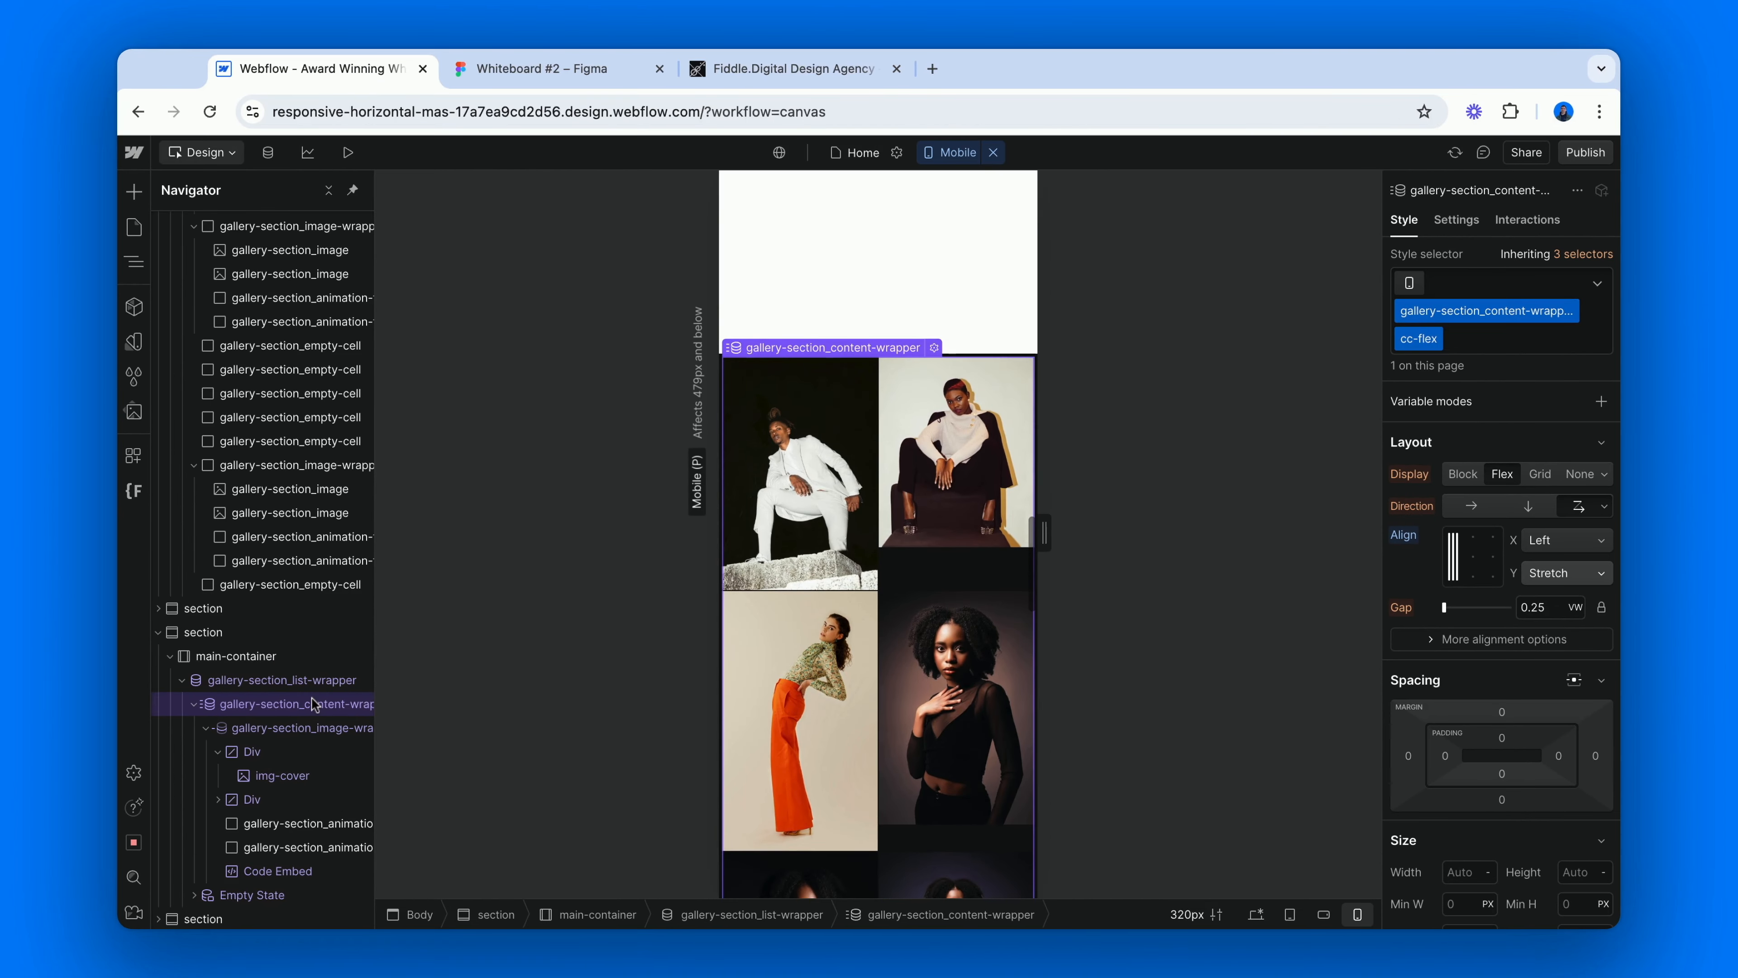
Set the display of gallery-section_image-wrapper cc-flex to Flex on mobile portrait, and check the size and fit settings of img-cover.
{"action": "left_click", "coordinate": [322, 729]}
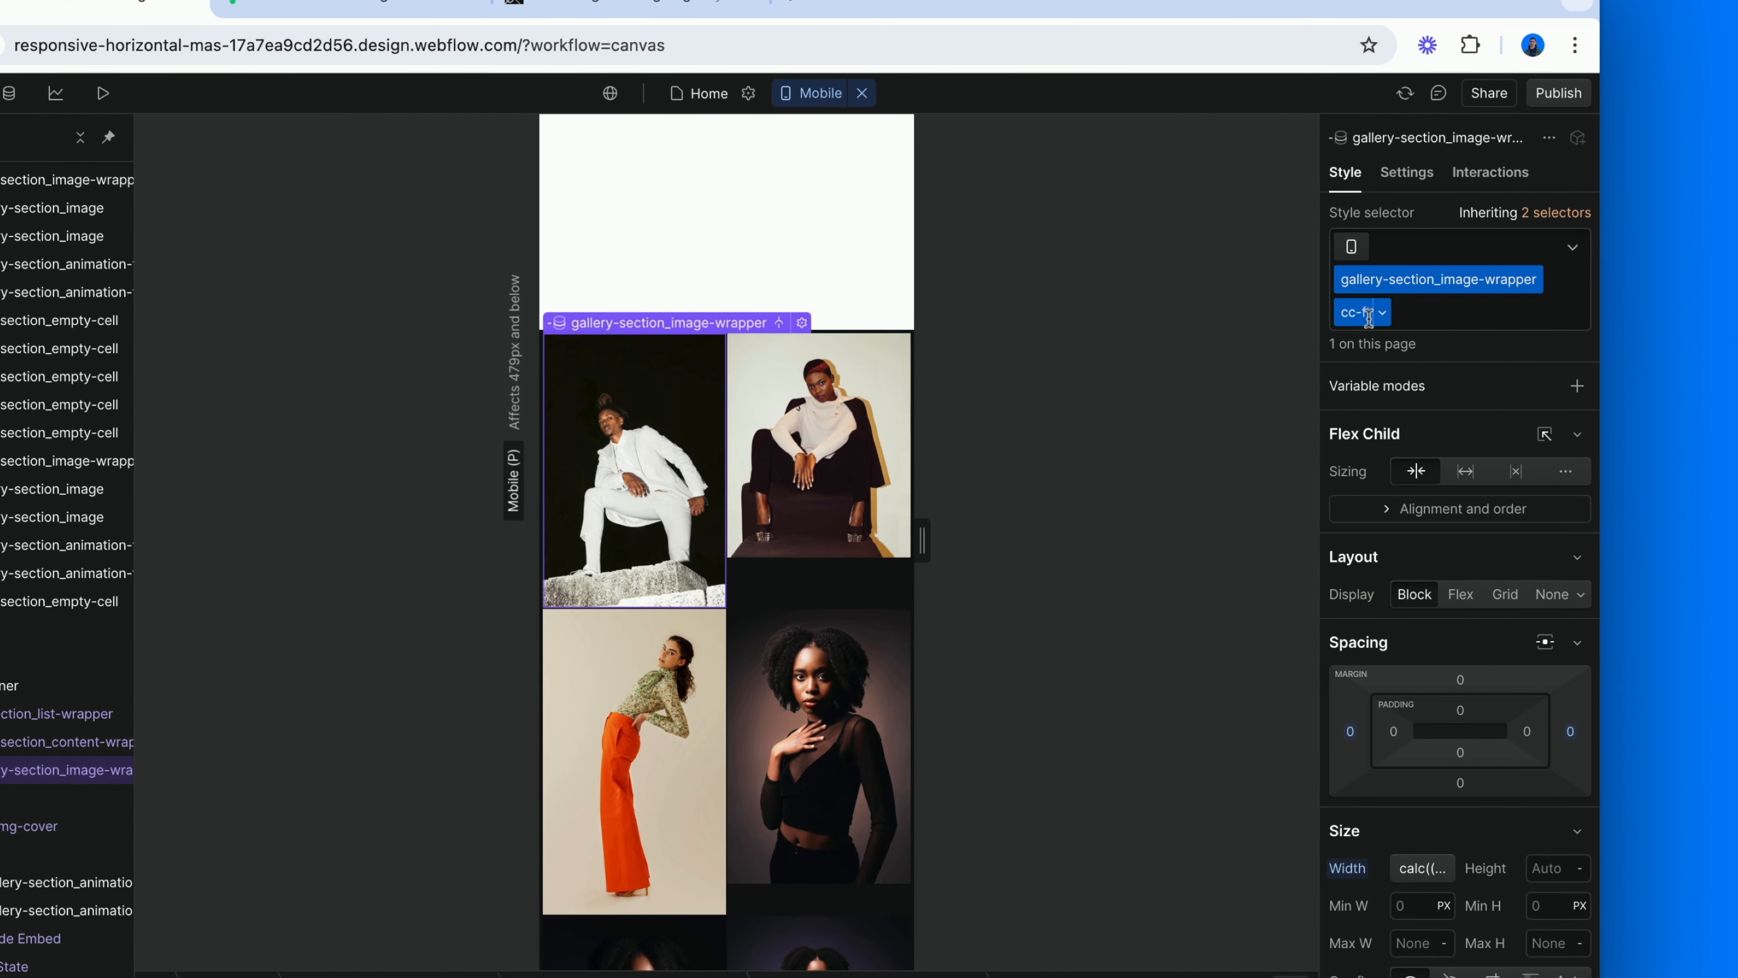
{"action": "scroll", "coordinate": [1440, 786], "scroll_direction": "down", "scroll_amount": 3}
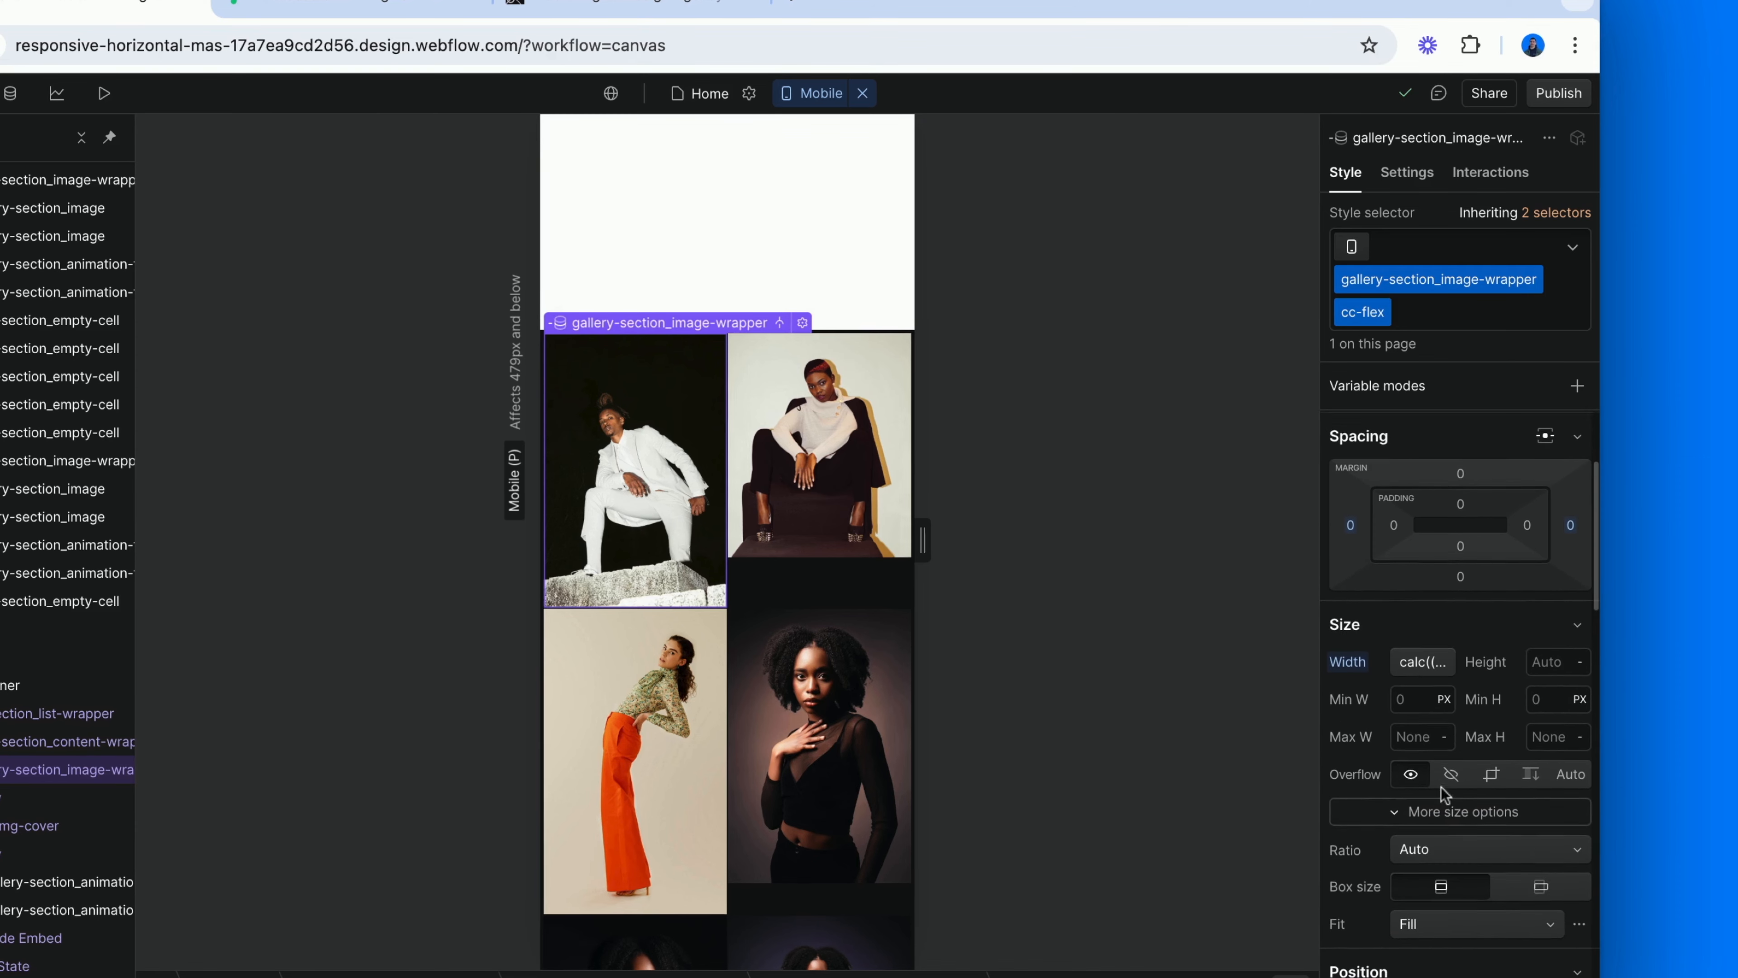
{"action": "scroll", "coordinate": [1441, 787], "scroll_direction": "up", "scroll_amount": 3}
{"action": "left_click", "coordinate": [1458, 594]}
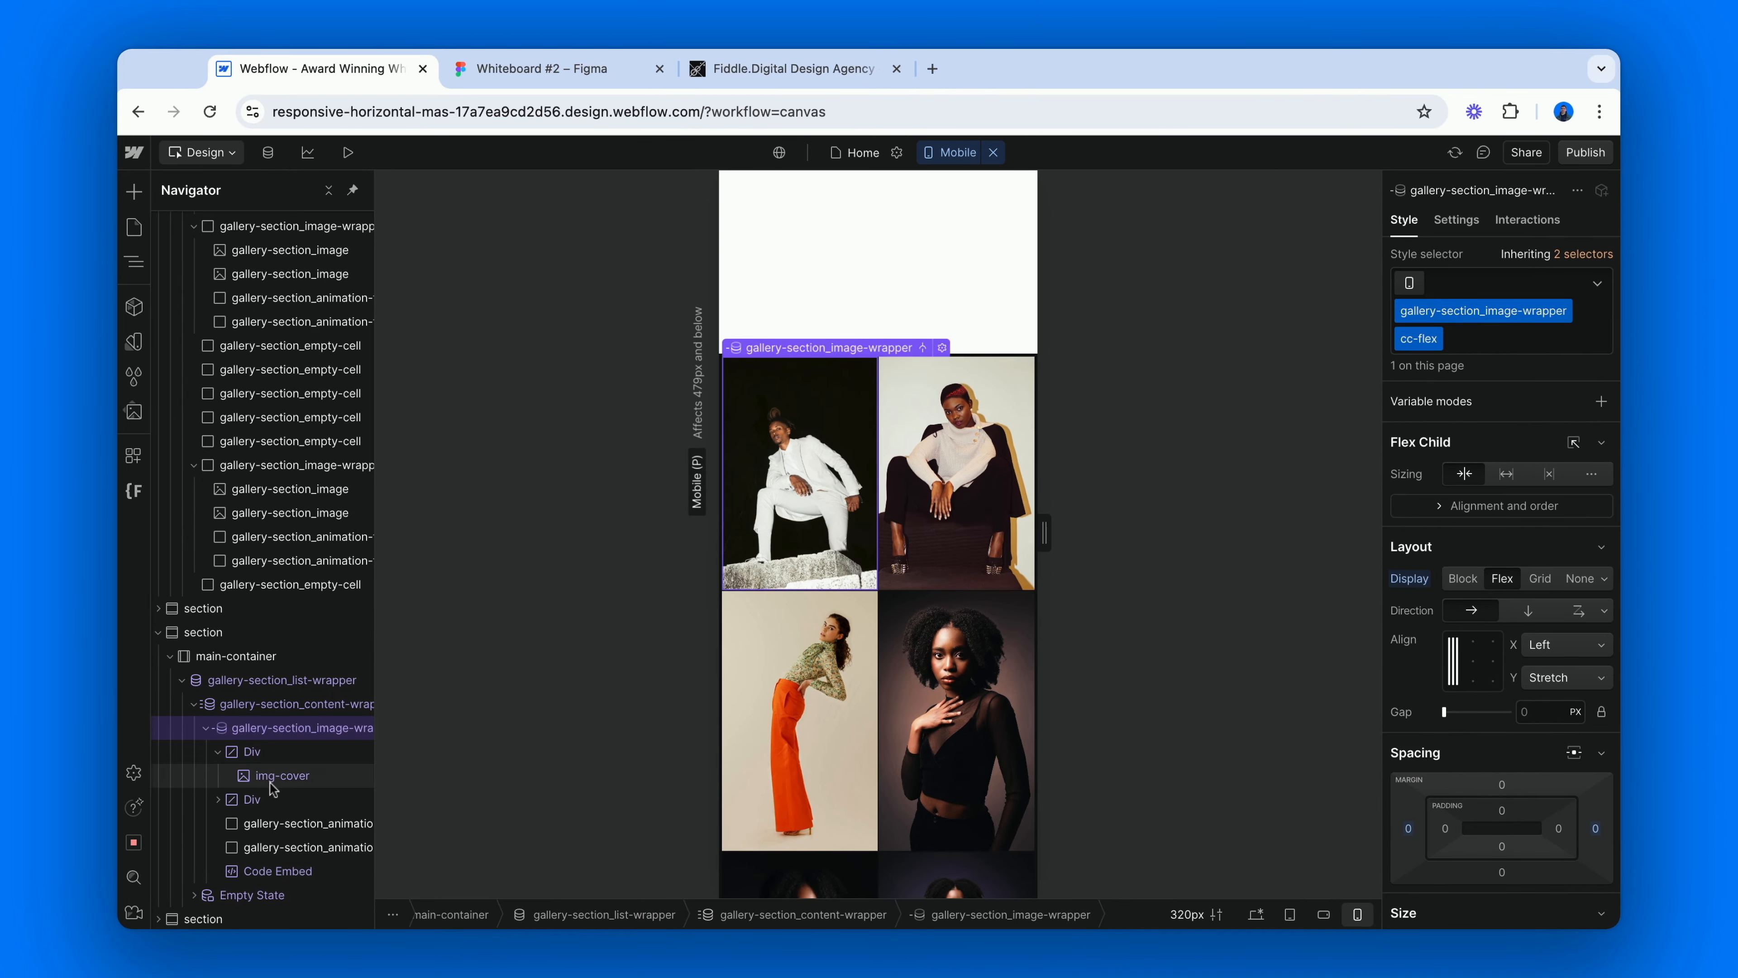
{"action": "left_click", "coordinate": [271, 779]}
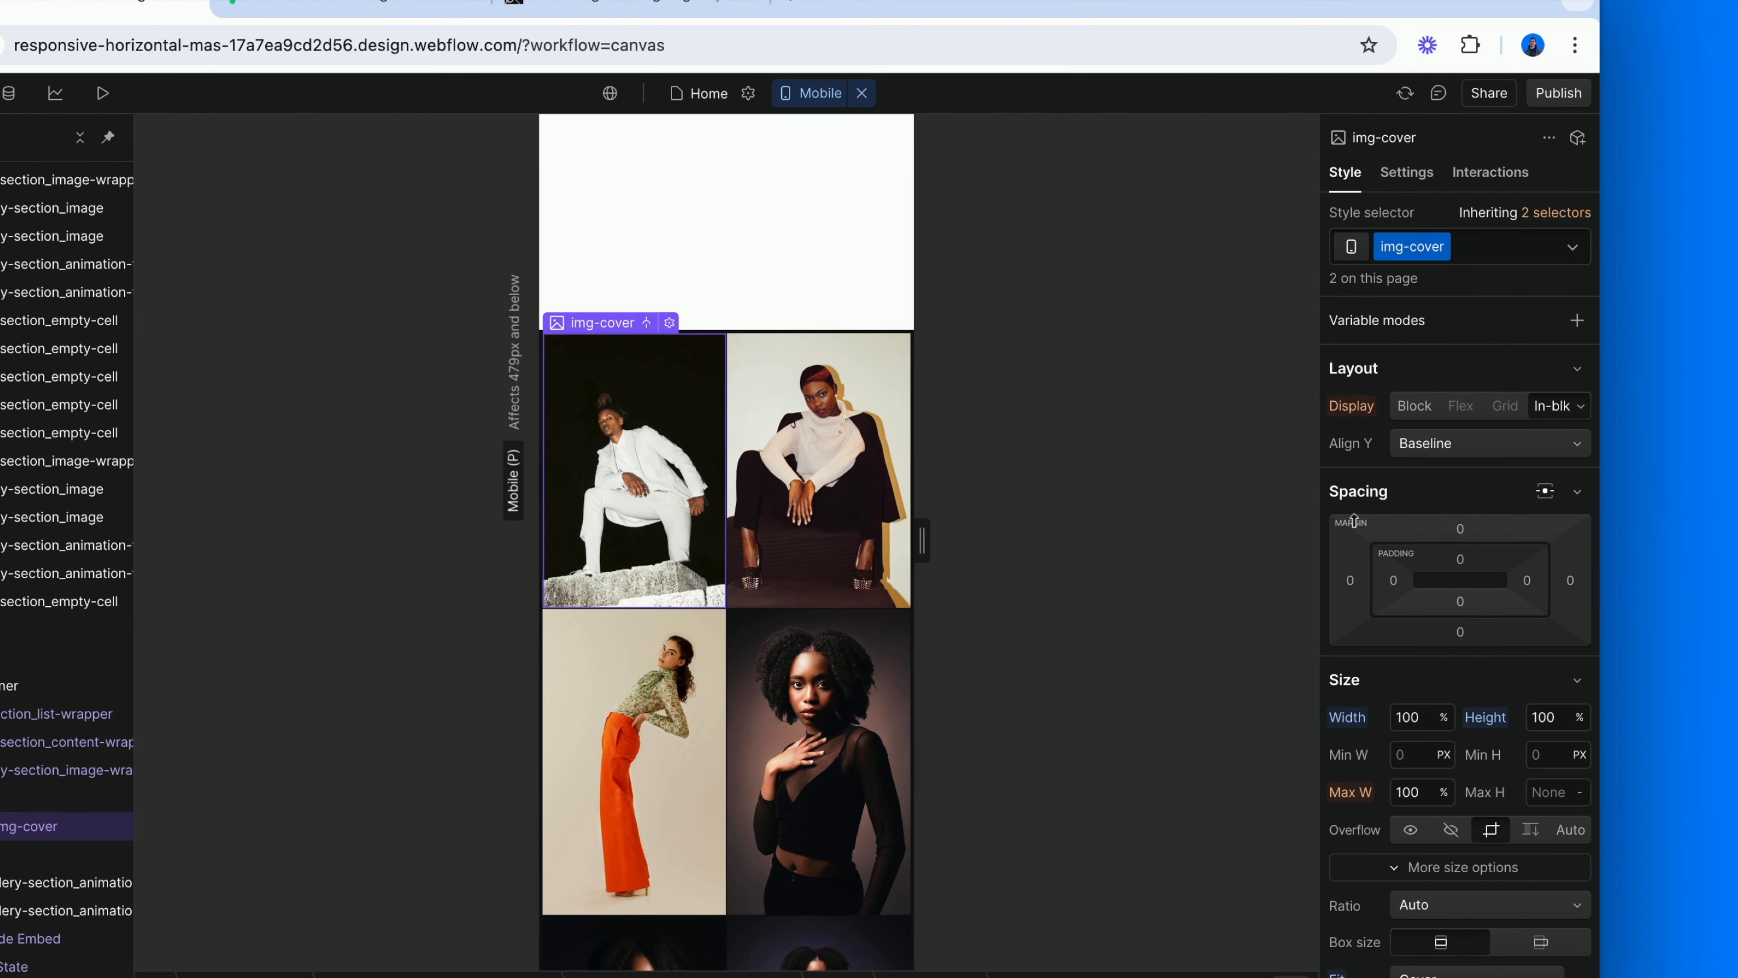
{"action": "scroll", "coordinate": [1344, 507], "scroll_direction": "down", "scroll_amount": 4}
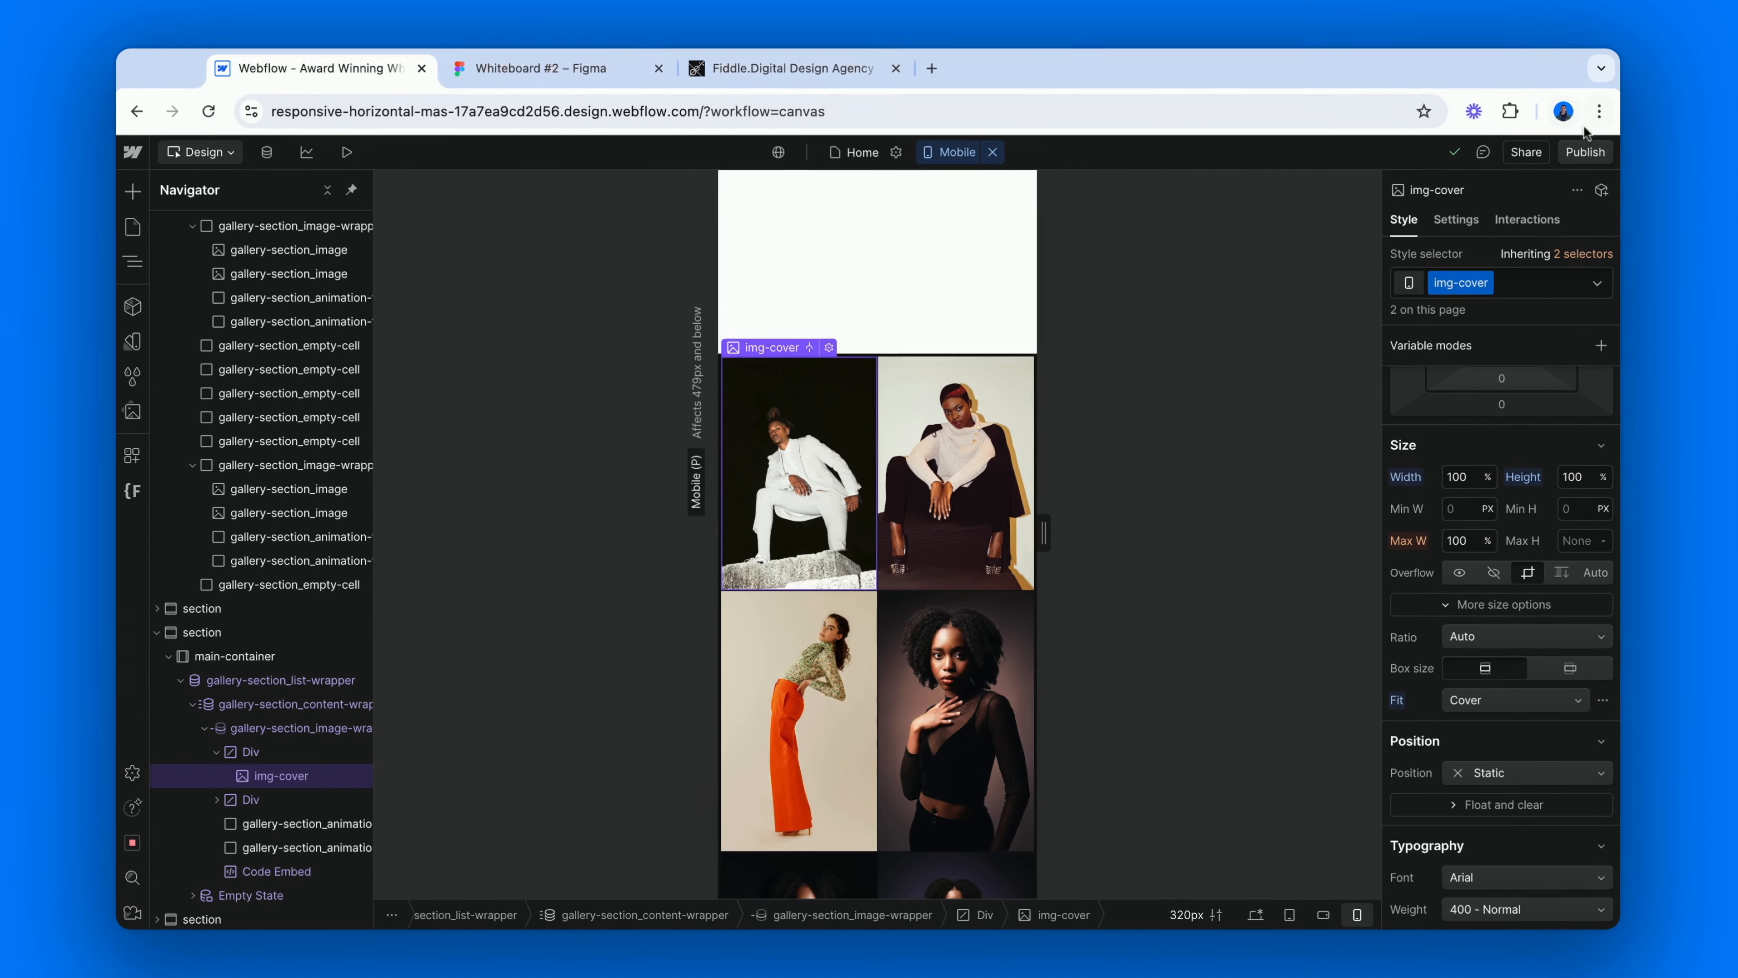
Publish the site and open its published webflow.io page.
{"action": "left_click", "coordinate": [1558, 92]}
{"action": "left_click", "coordinate": [1496, 422]}
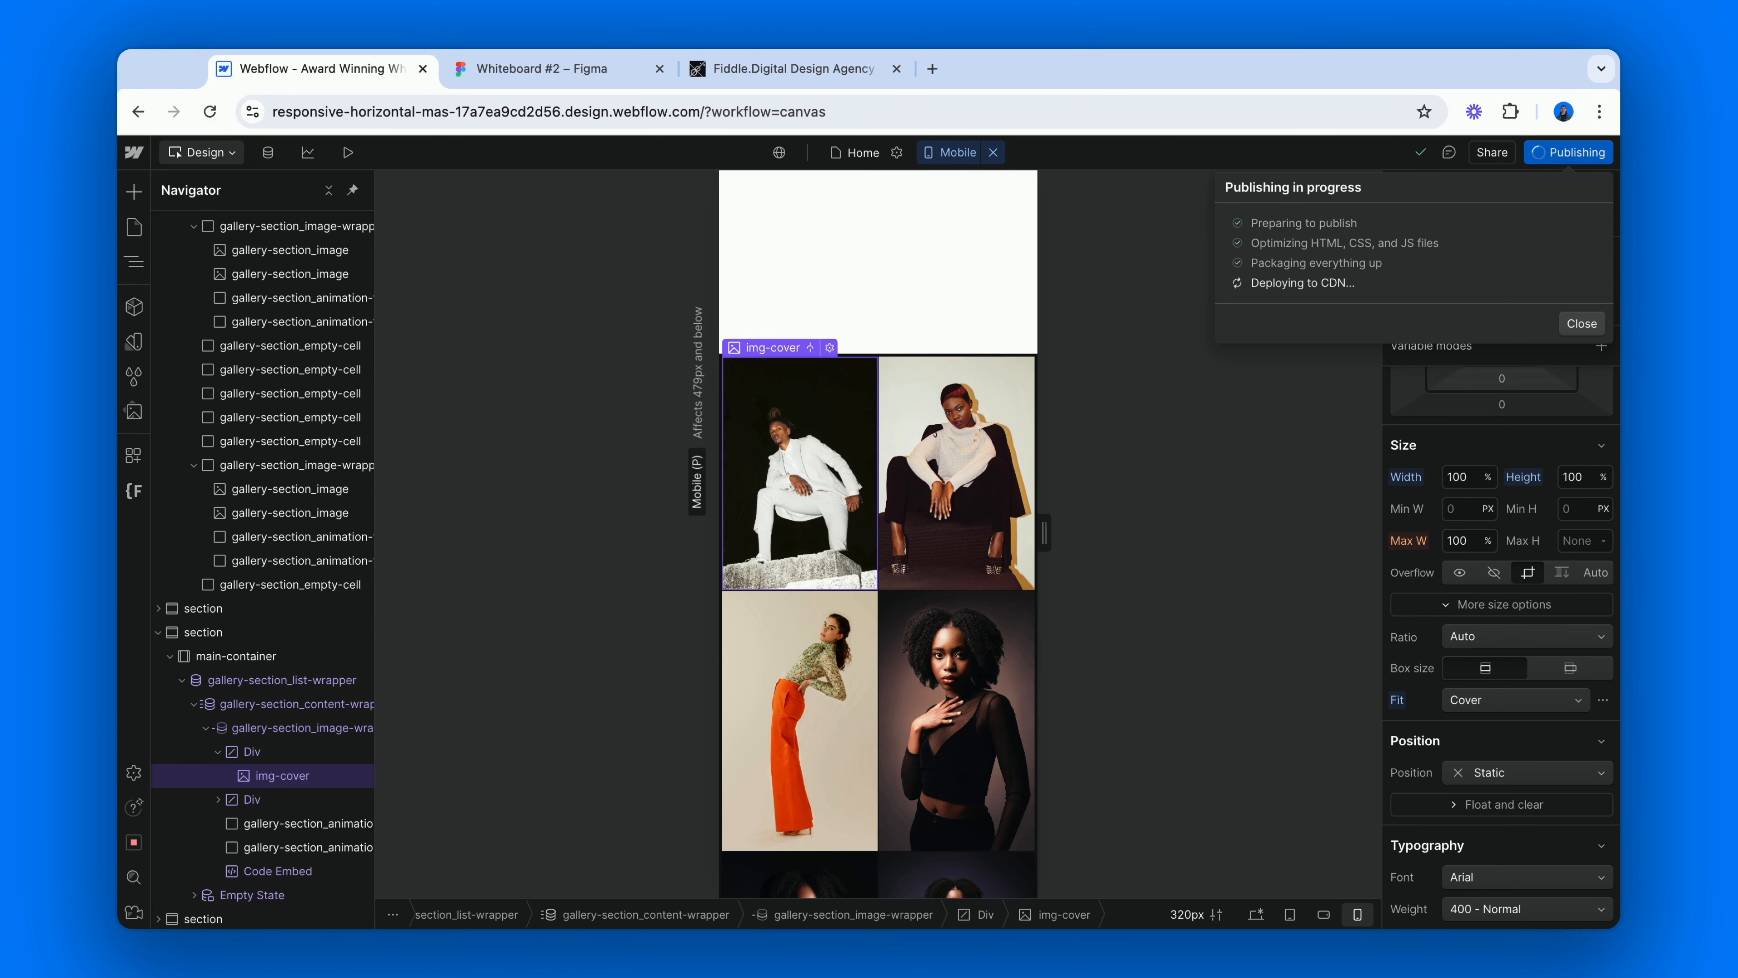
{"action": "left_click", "coordinate": [1464, 239]}
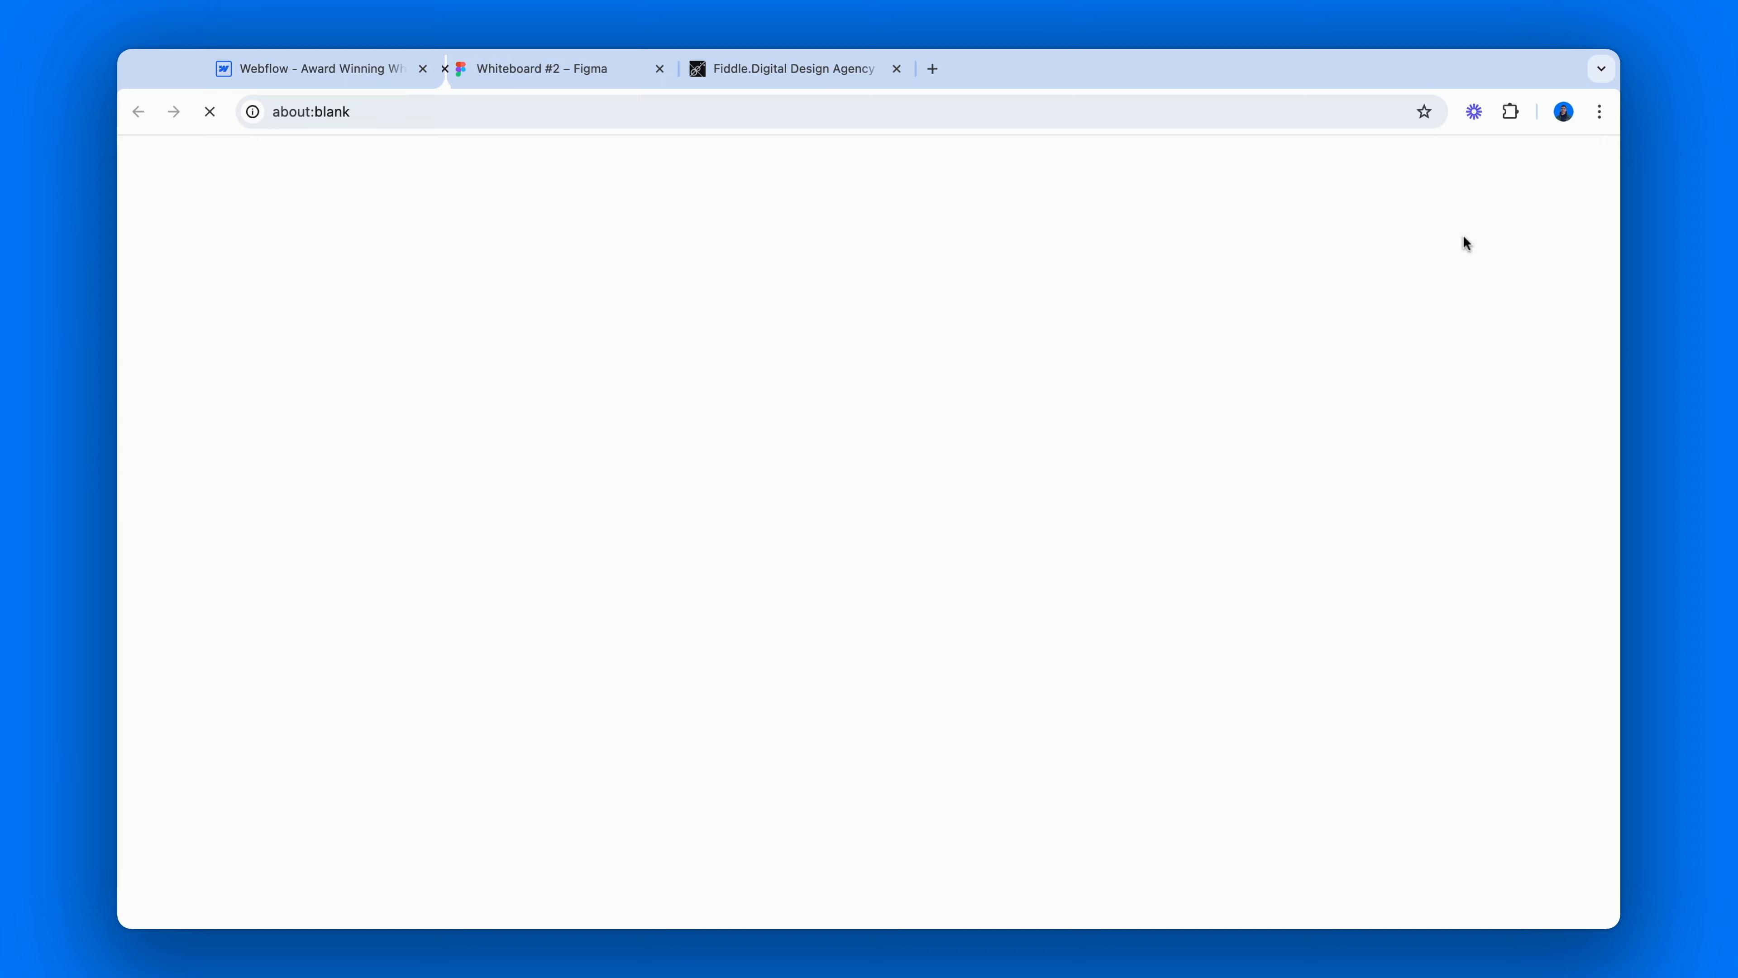
Examine the scroll scaling animation of both the grid and flex galleries on the published page at desktop width, down to the page end.
{"action": "scroll", "coordinate": [1462, 241], "scroll_direction": "down", "scroll_amount": 5}
{"action": "scroll", "coordinate": [869, 532], "scroll_direction": "down", "scroll_amount": 10}
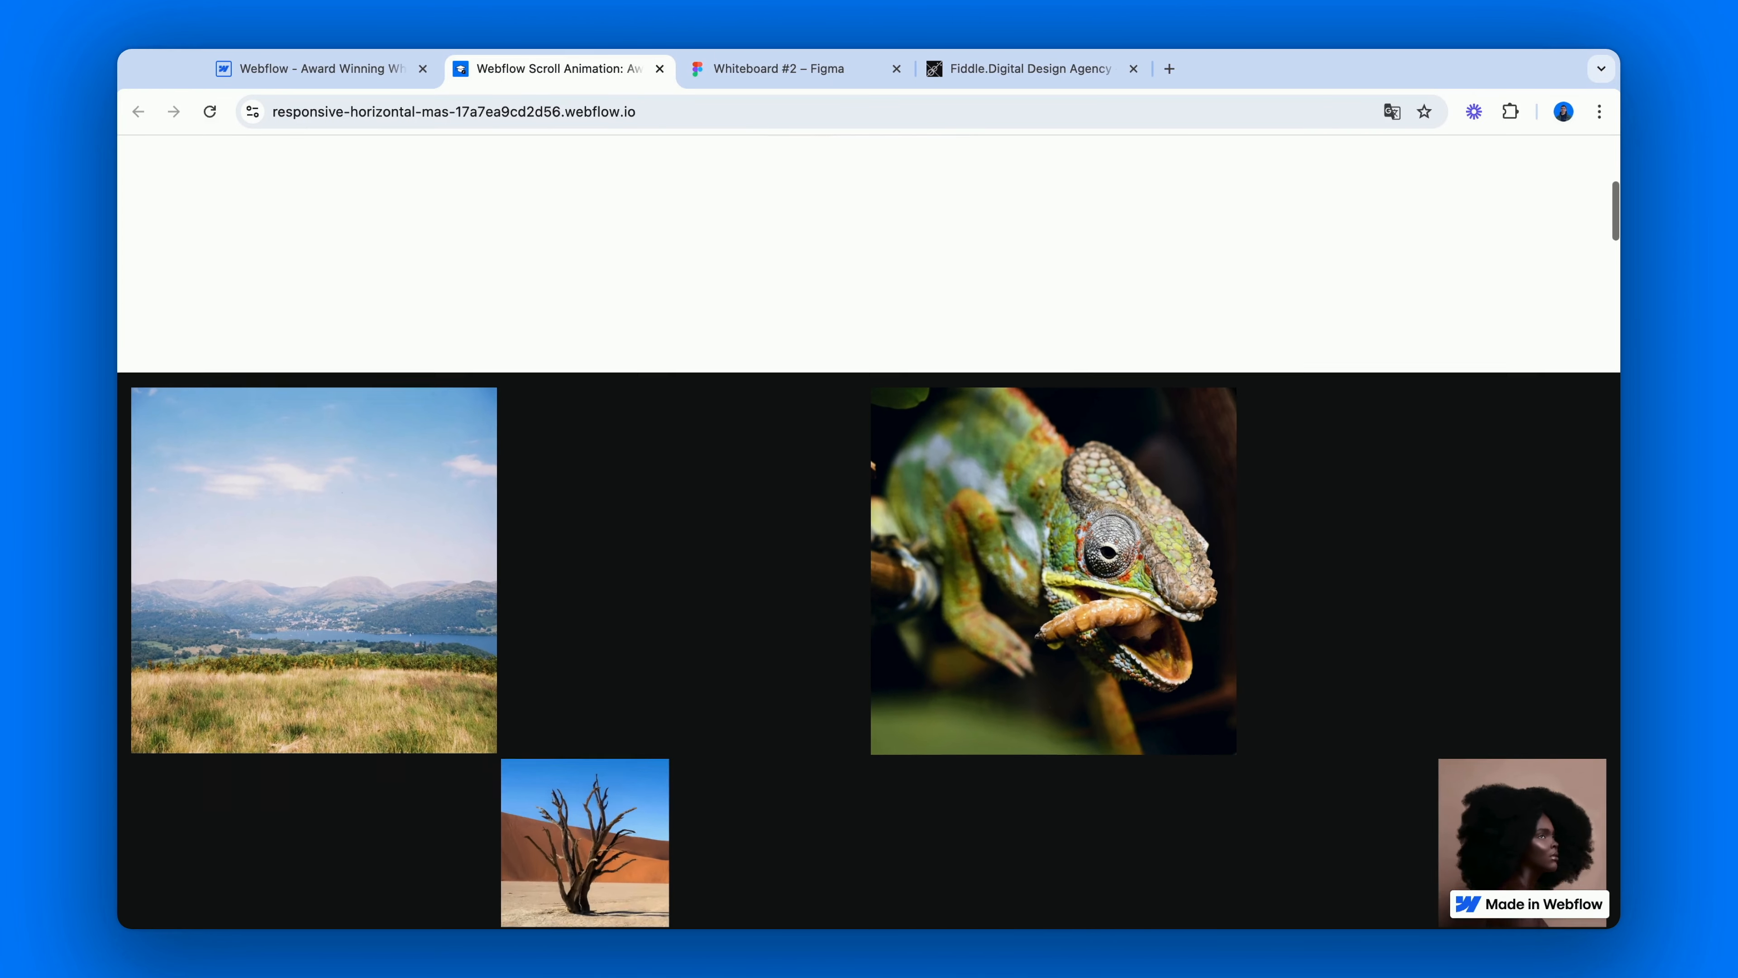
{"action": "scroll", "coordinate": [869, 531], "scroll_direction": "down", "scroll_amount": 10}
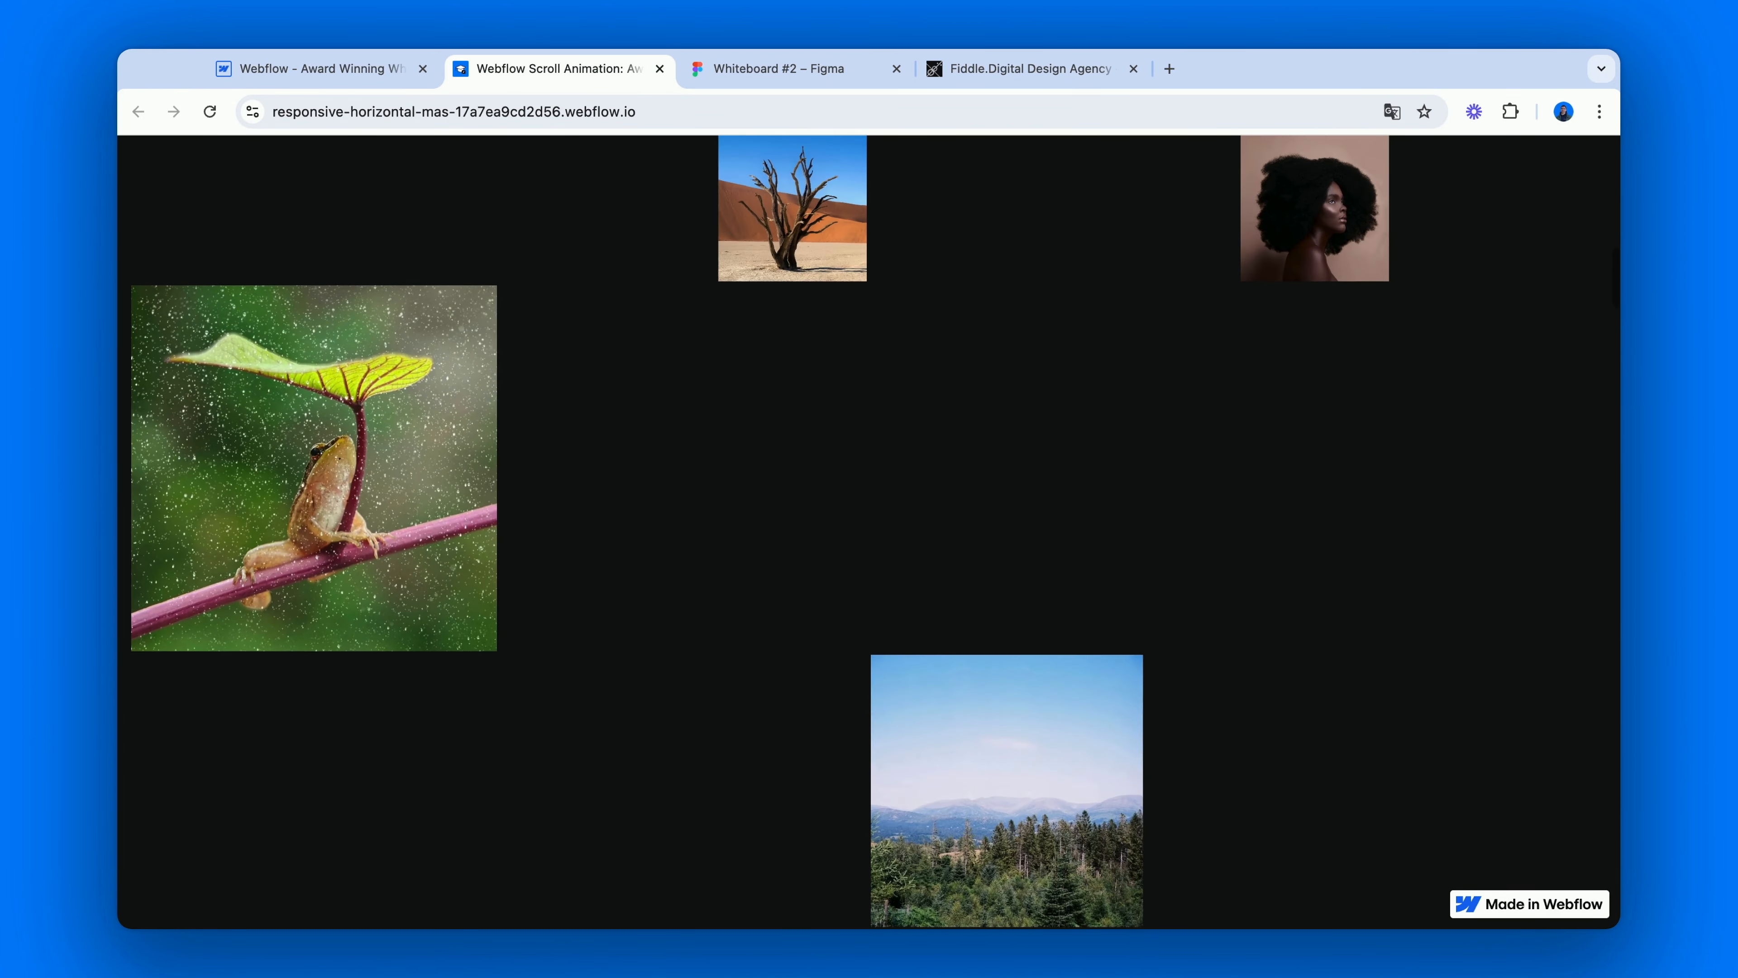
{"action": "scroll", "coordinate": [869, 531], "scroll_direction": "down", "scroll_amount": 10}
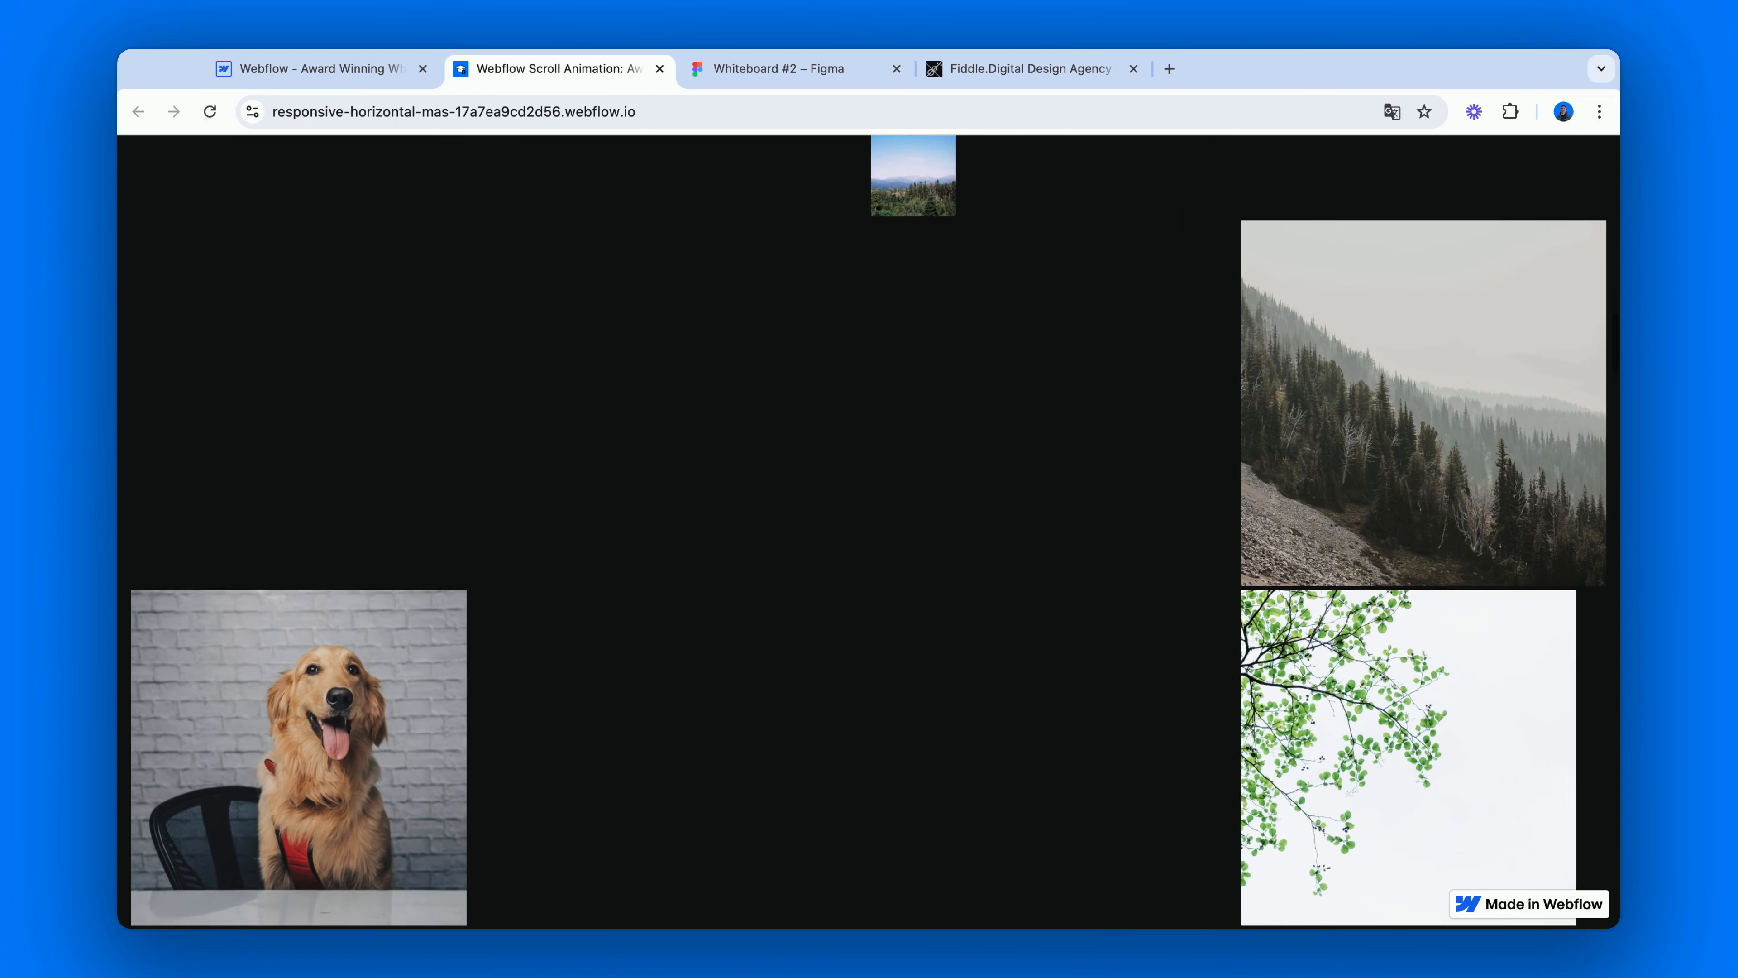
{"action": "scroll", "coordinate": [869, 532], "scroll_direction": "down", "scroll_amount": 10}
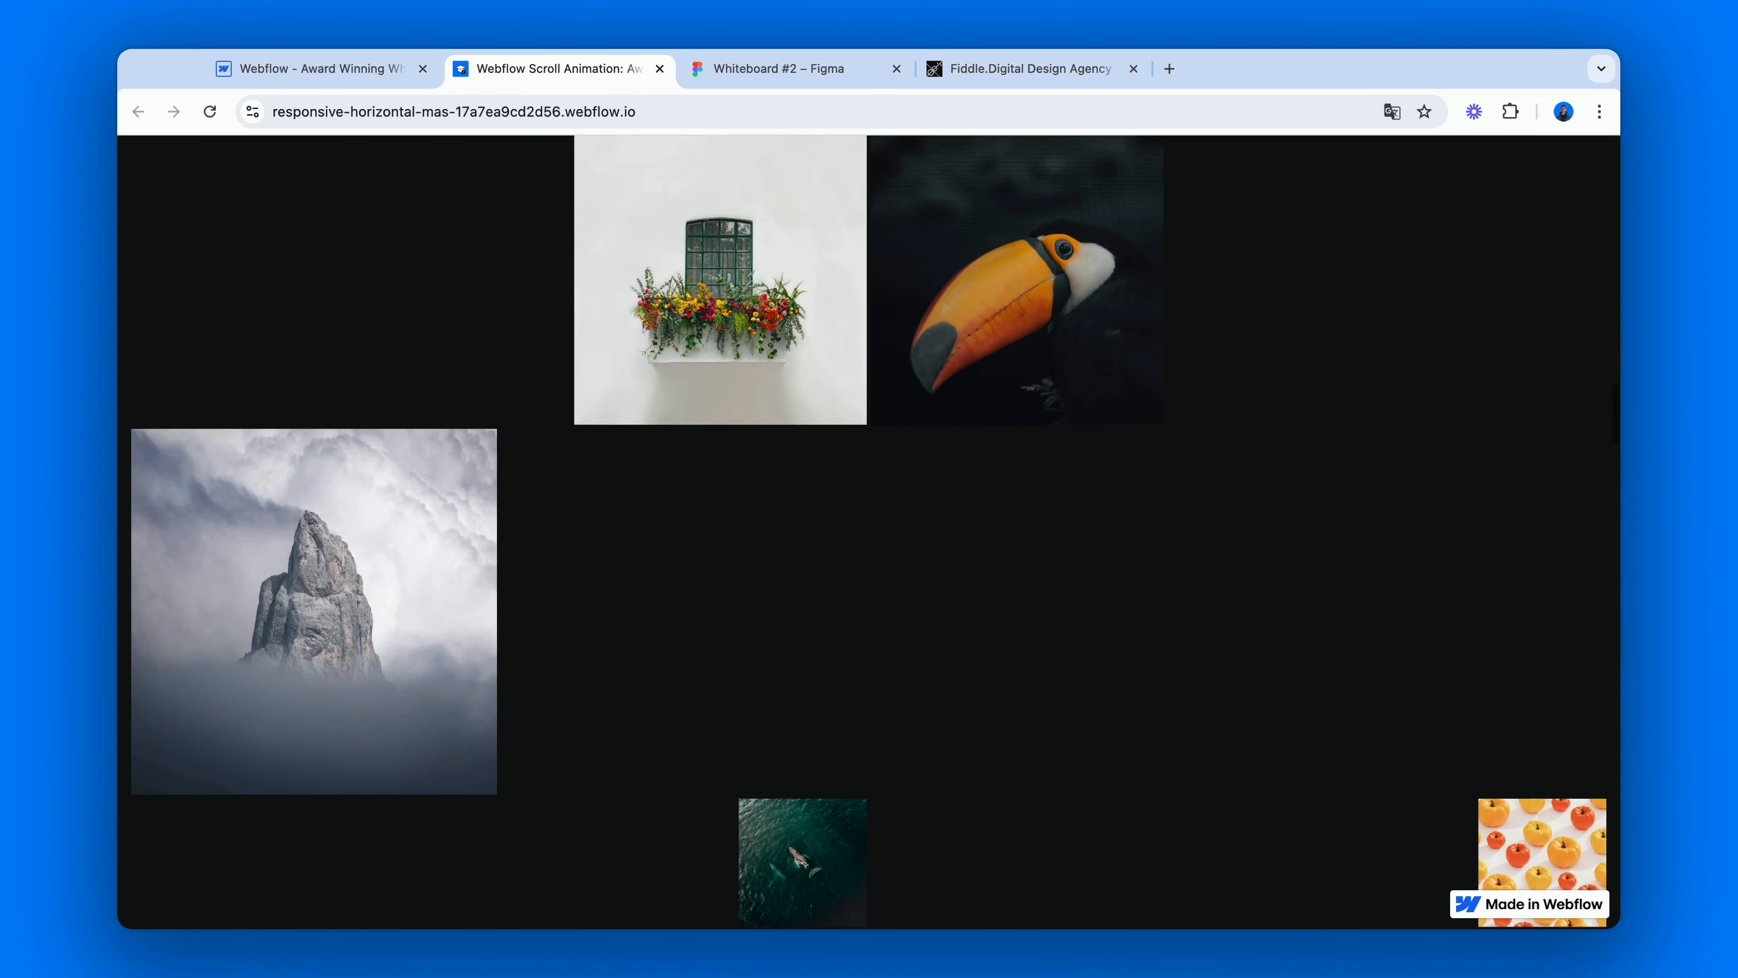
{"action": "scroll", "coordinate": [869, 531], "scroll_direction": "down", "scroll_amount": 10}
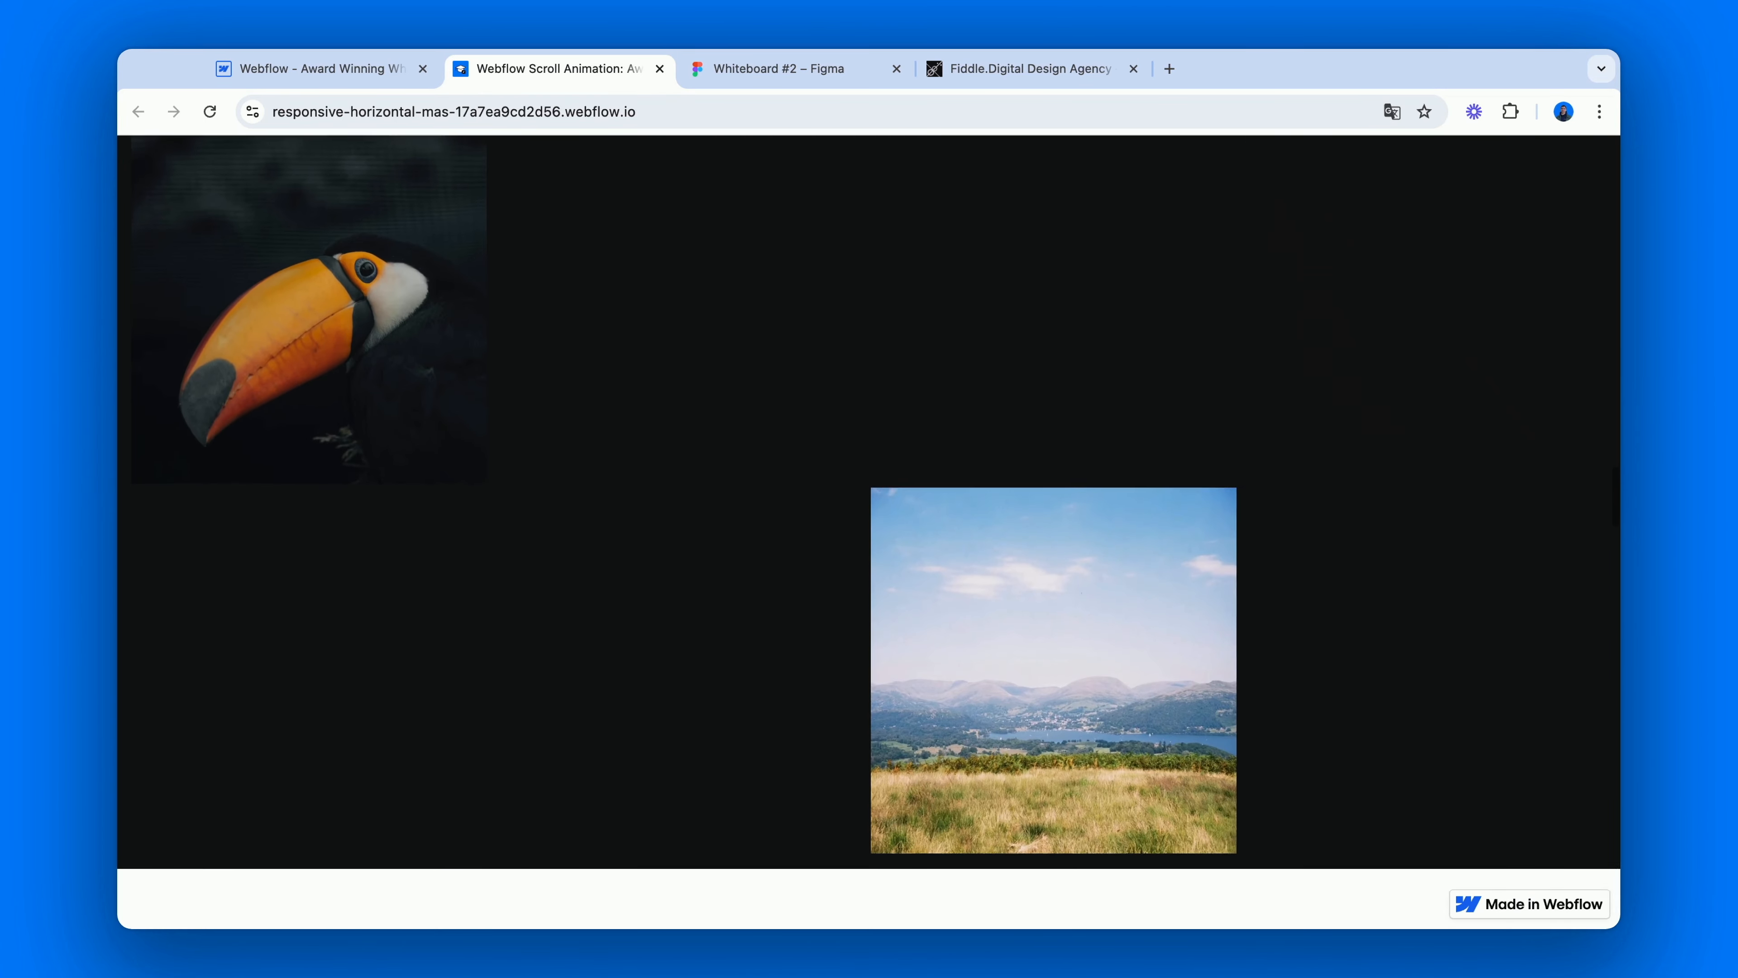
{"action": "scroll", "coordinate": [869, 532], "scroll_direction": "down", "scroll_amount": 10}
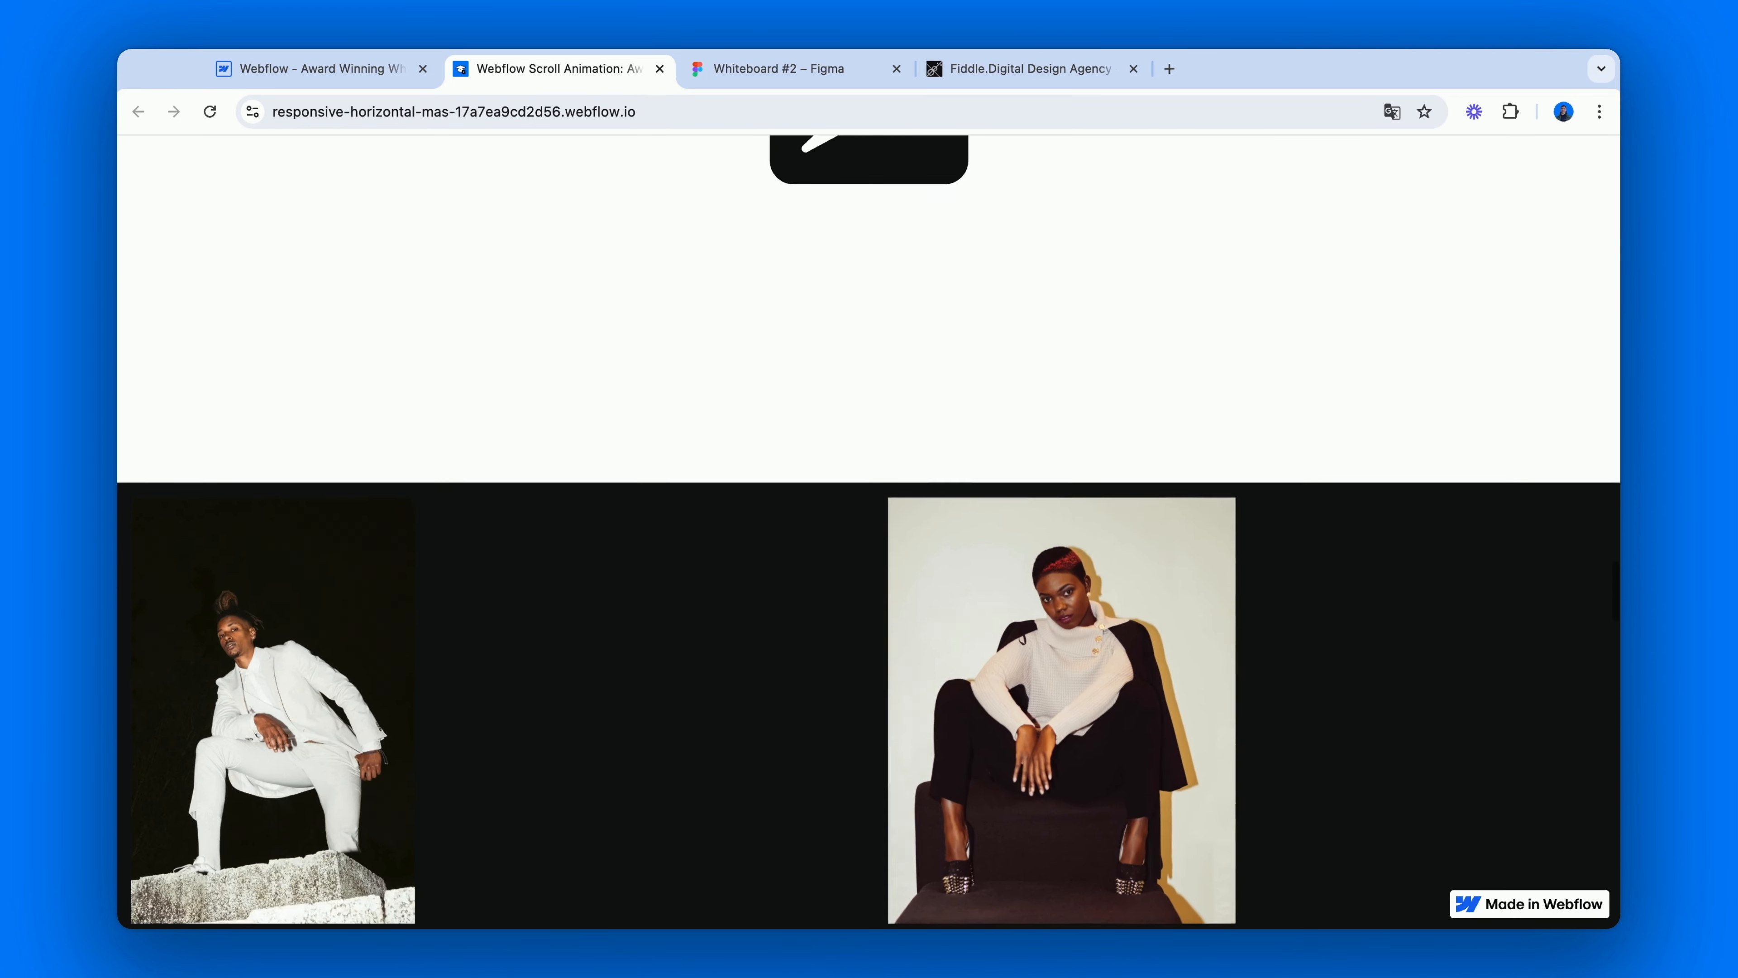
{"action": "scroll", "coordinate": [869, 532], "scroll_direction": "down", "scroll_amount": 10}
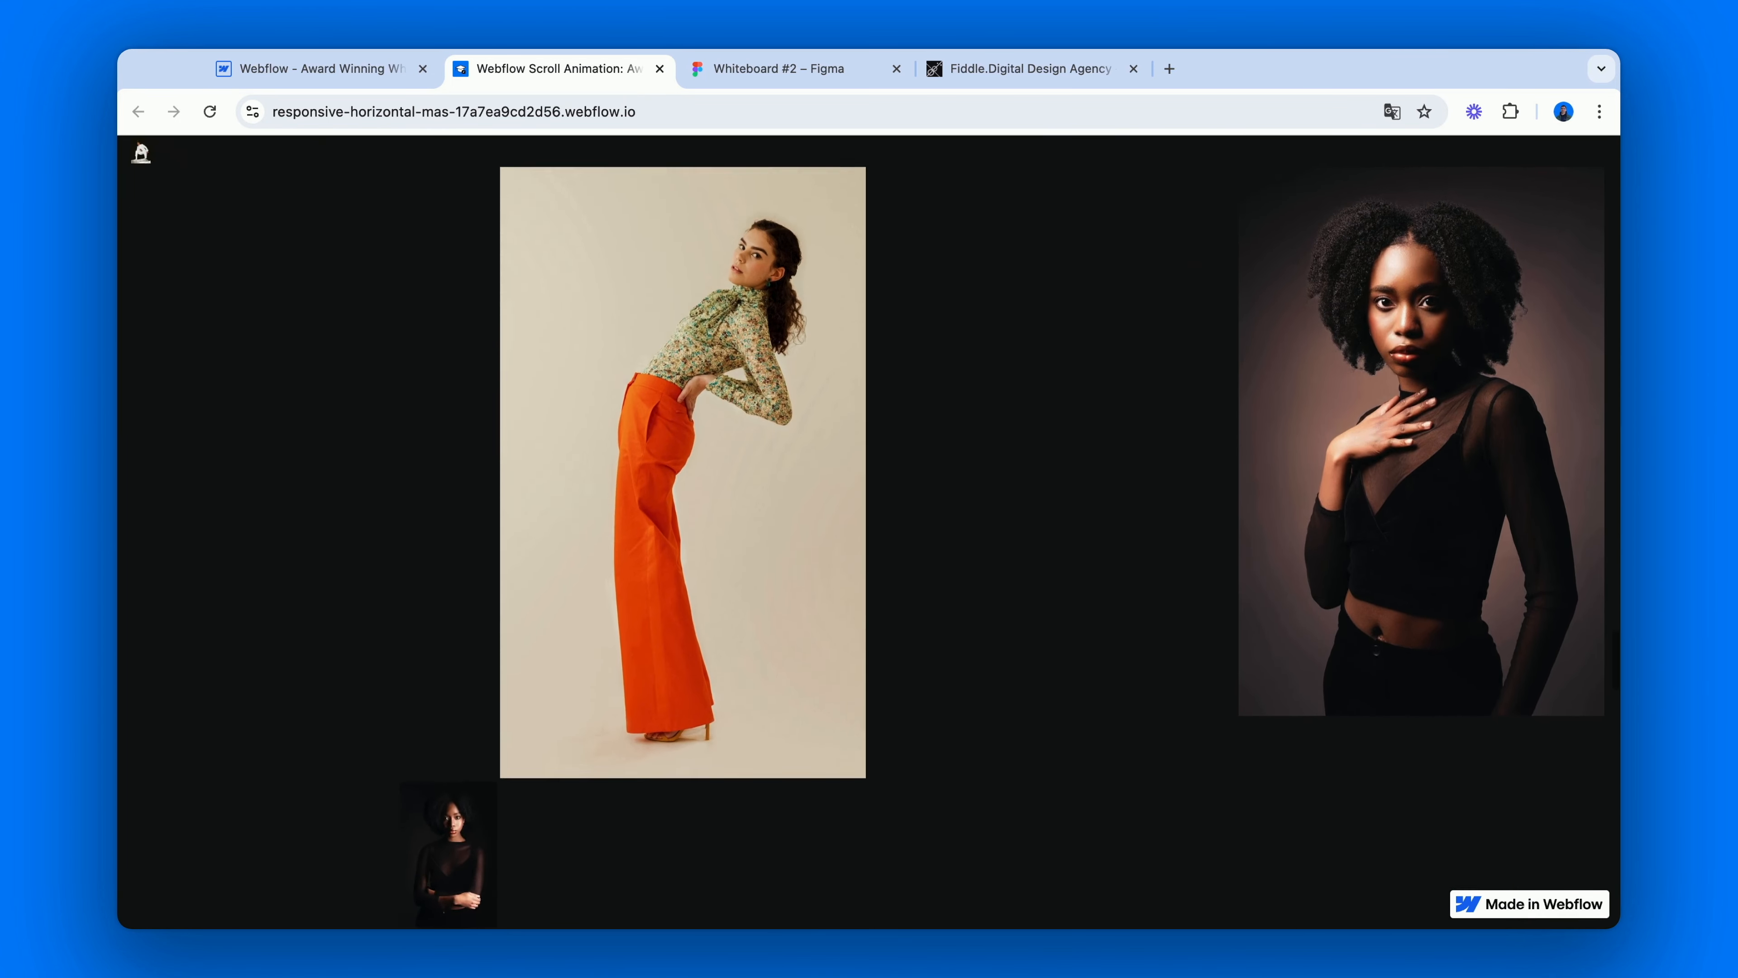
{"action": "scroll", "coordinate": [870, 532], "scroll_direction": "down", "scroll_amount": 10}
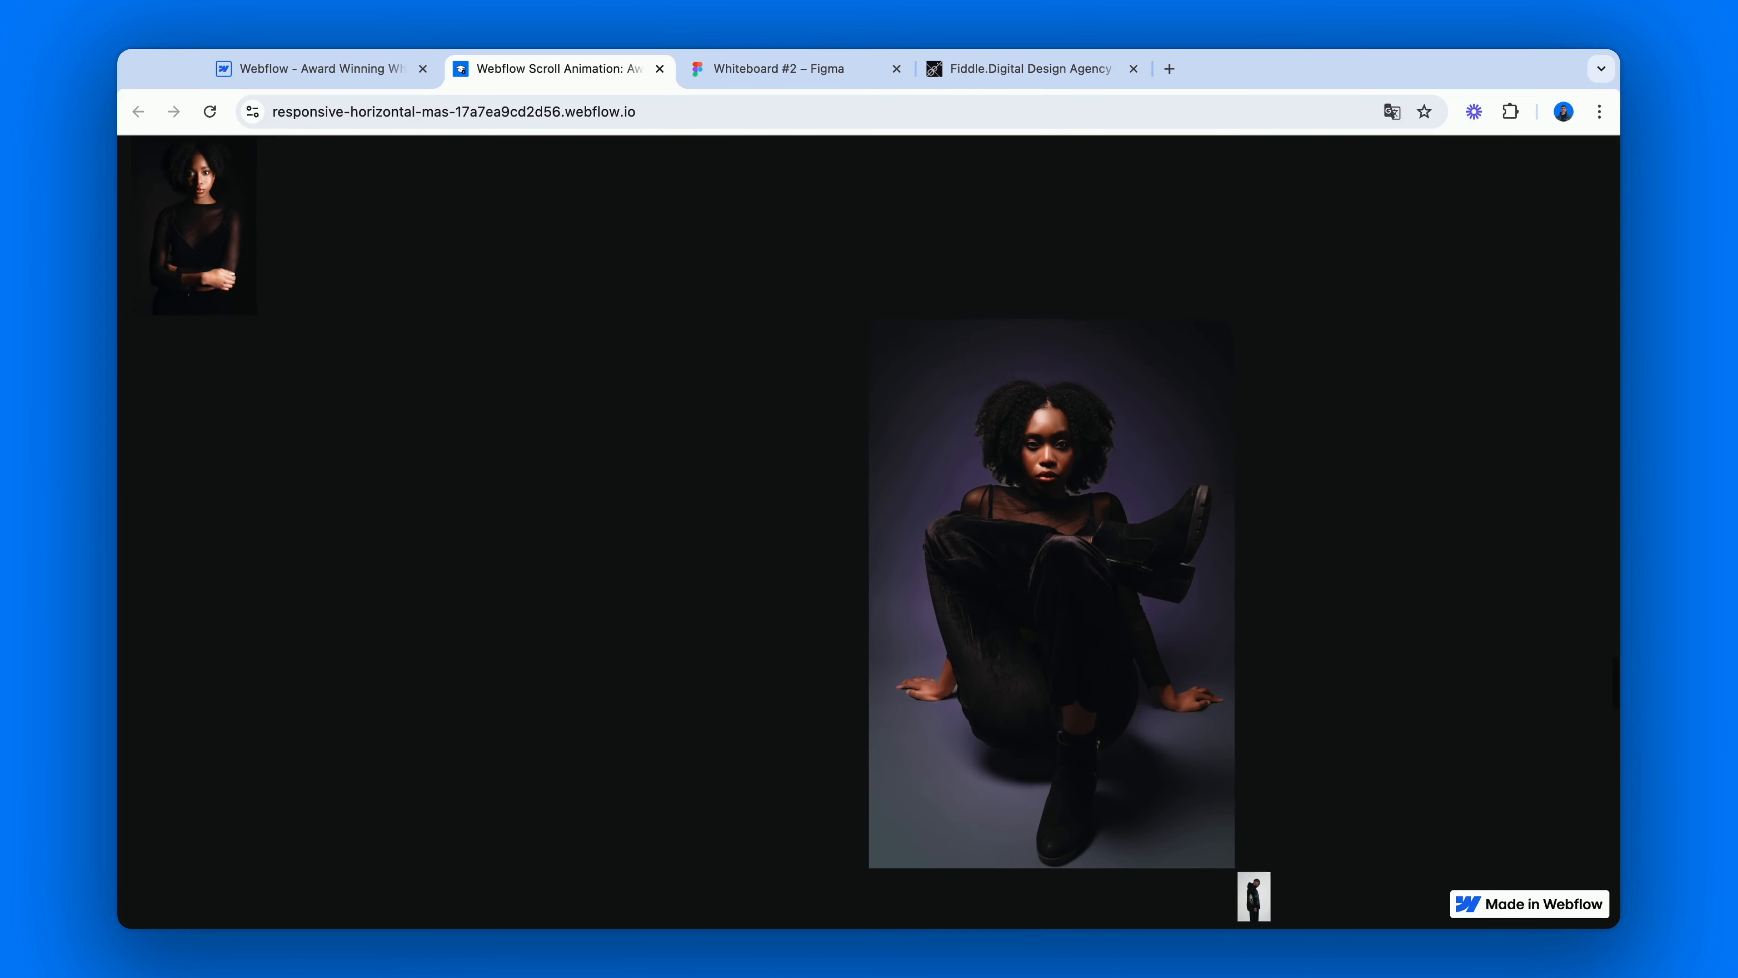
{"action": "scroll", "coordinate": [869, 531], "scroll_direction": "down", "scroll_amount": 10}
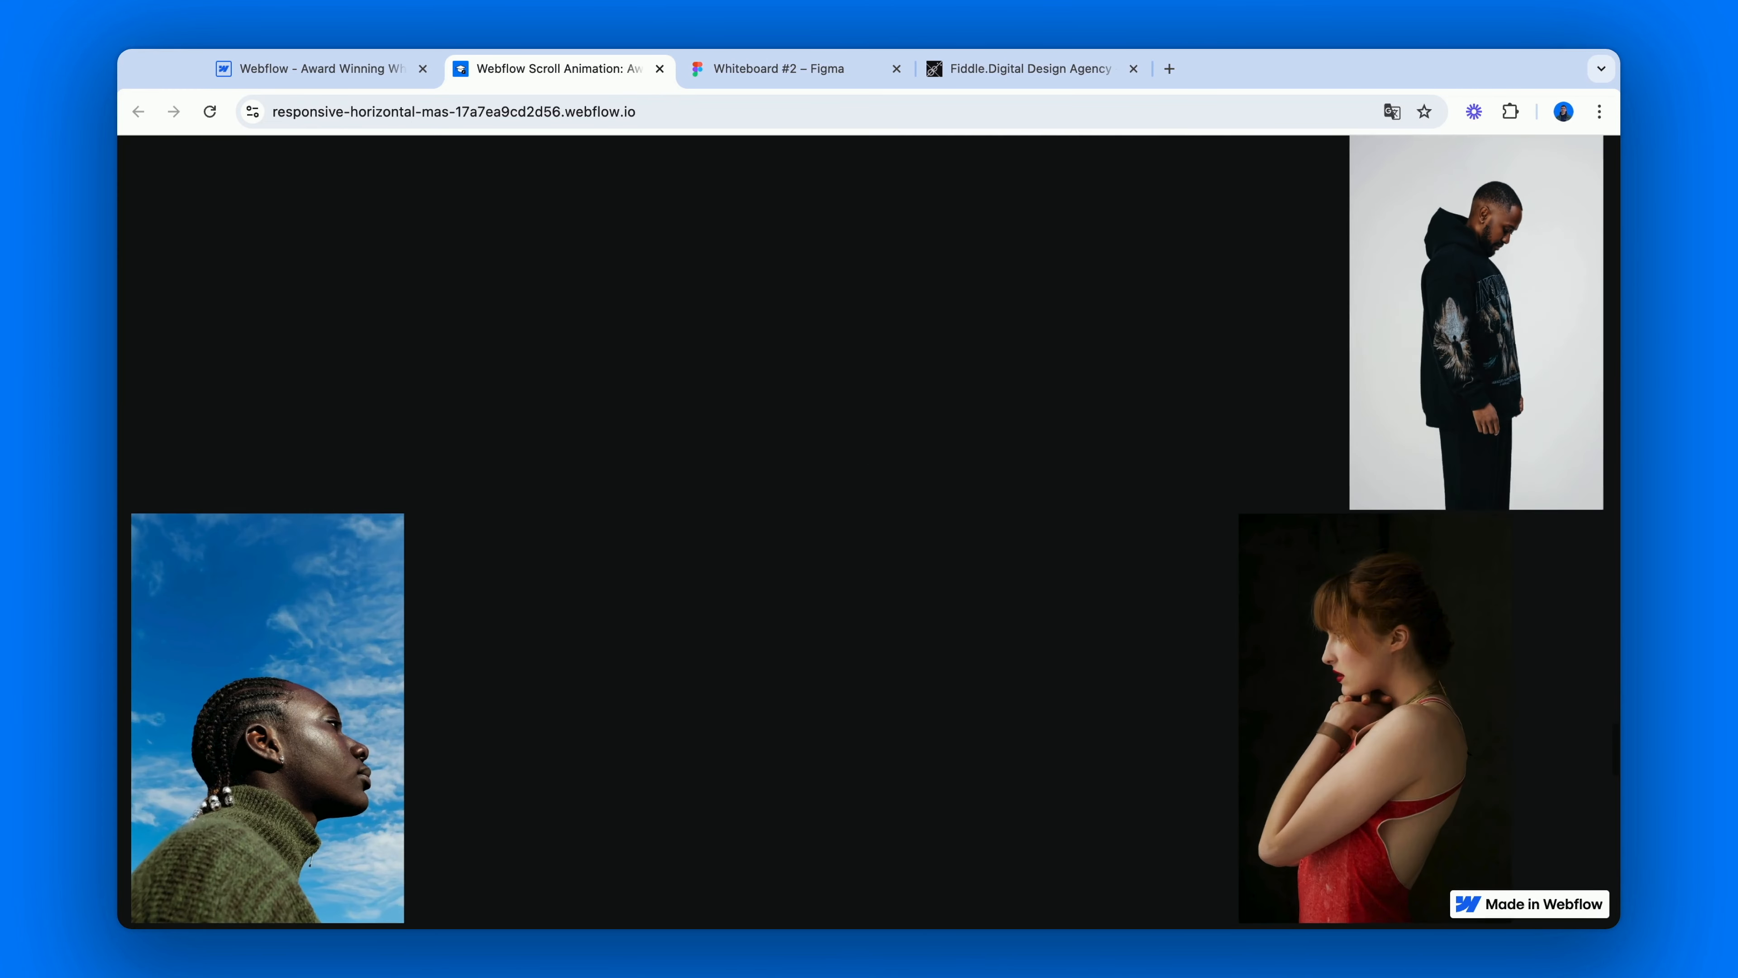
{"action": "scroll", "coordinate": [869, 531], "scroll_direction": "down", "scroll_amount": 10}
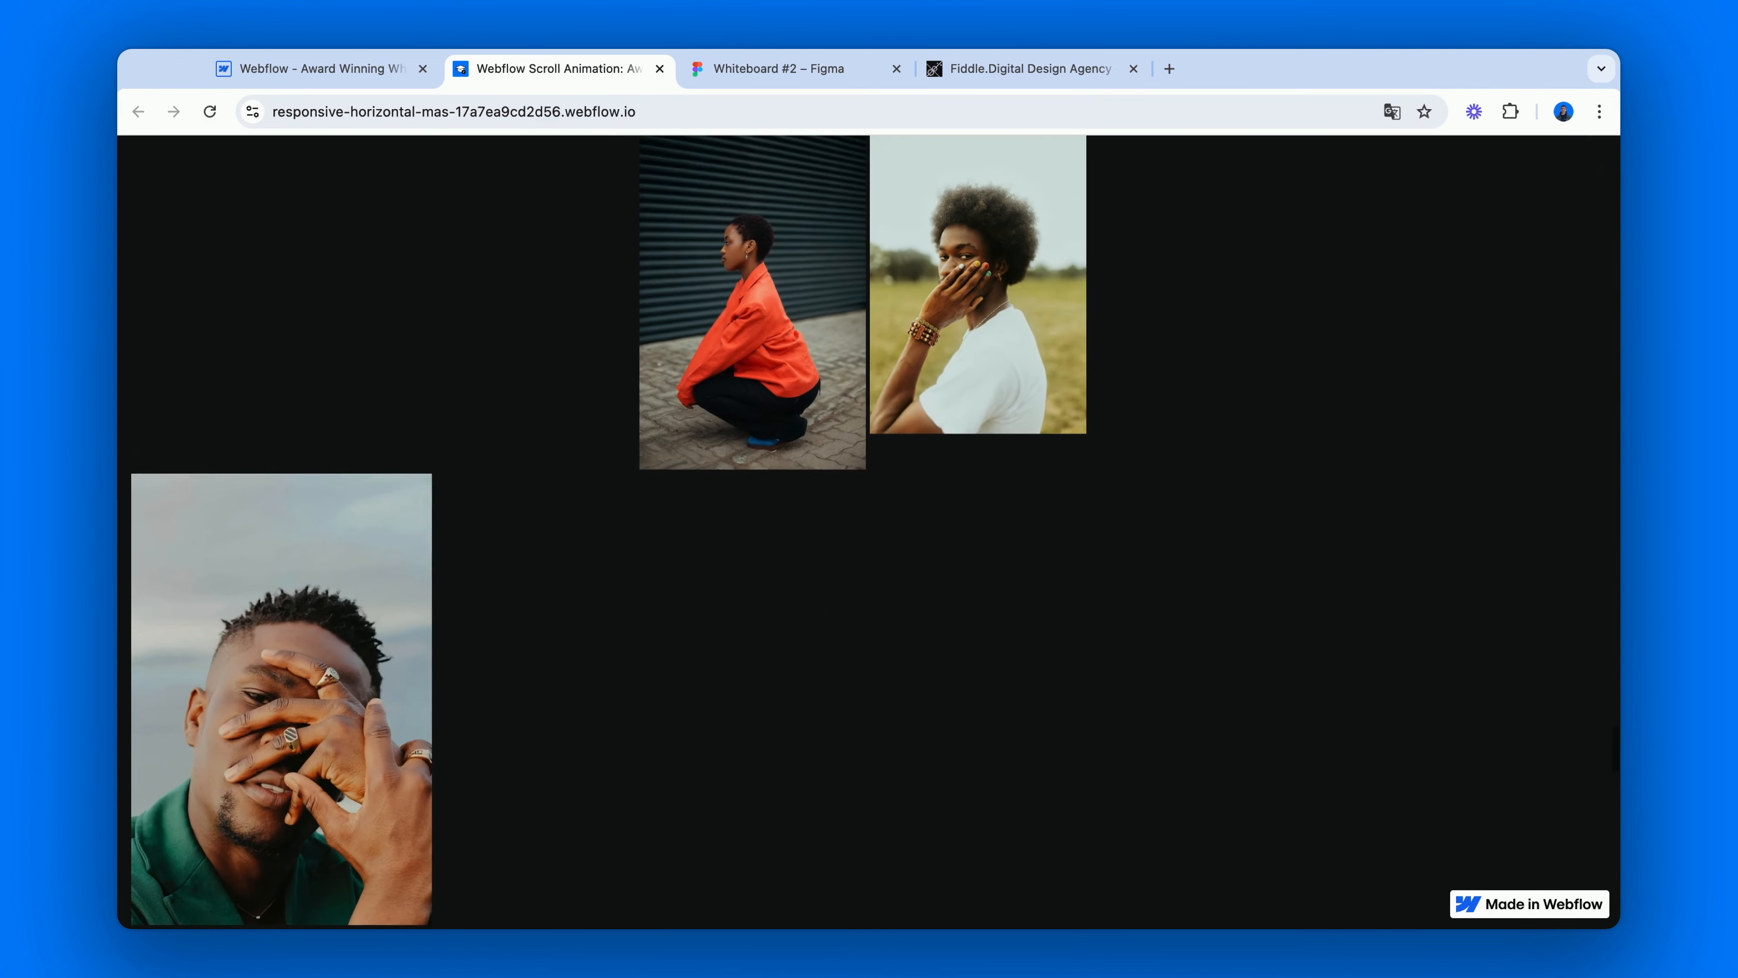
{"action": "scroll", "coordinate": [869, 531], "scroll_direction": "down", "scroll_amount": 10}
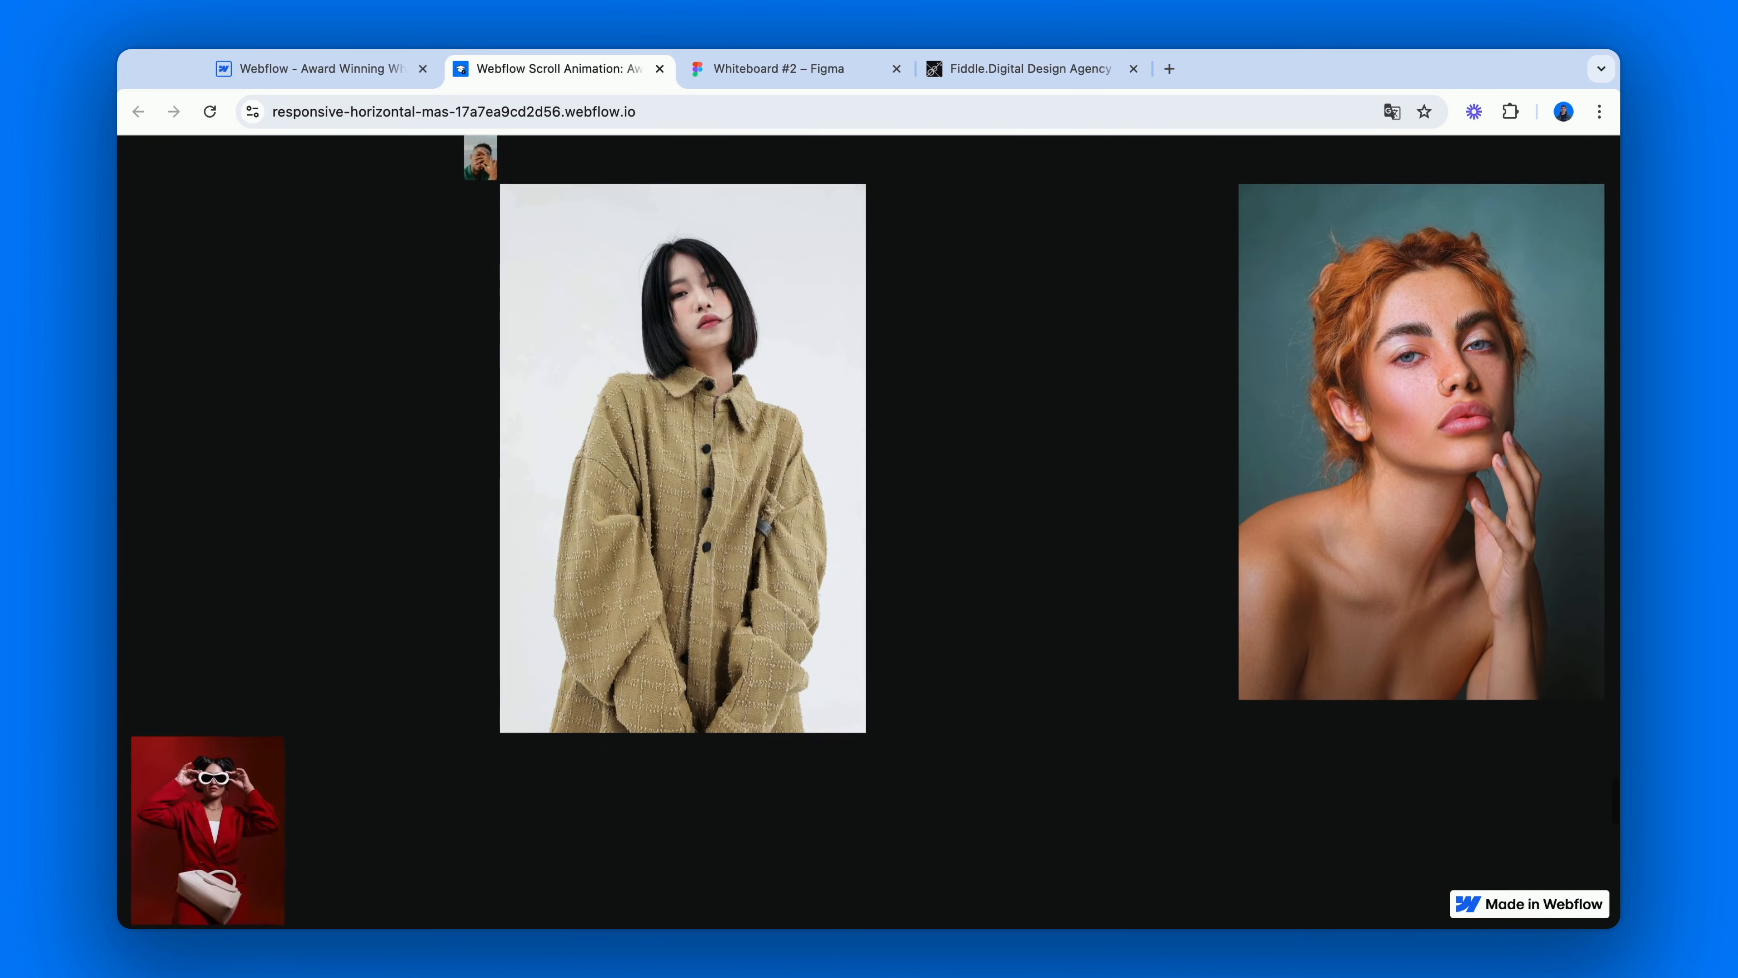
{"action": "scroll", "coordinate": [869, 532], "scroll_direction": "down", "scroll_amount": 10}
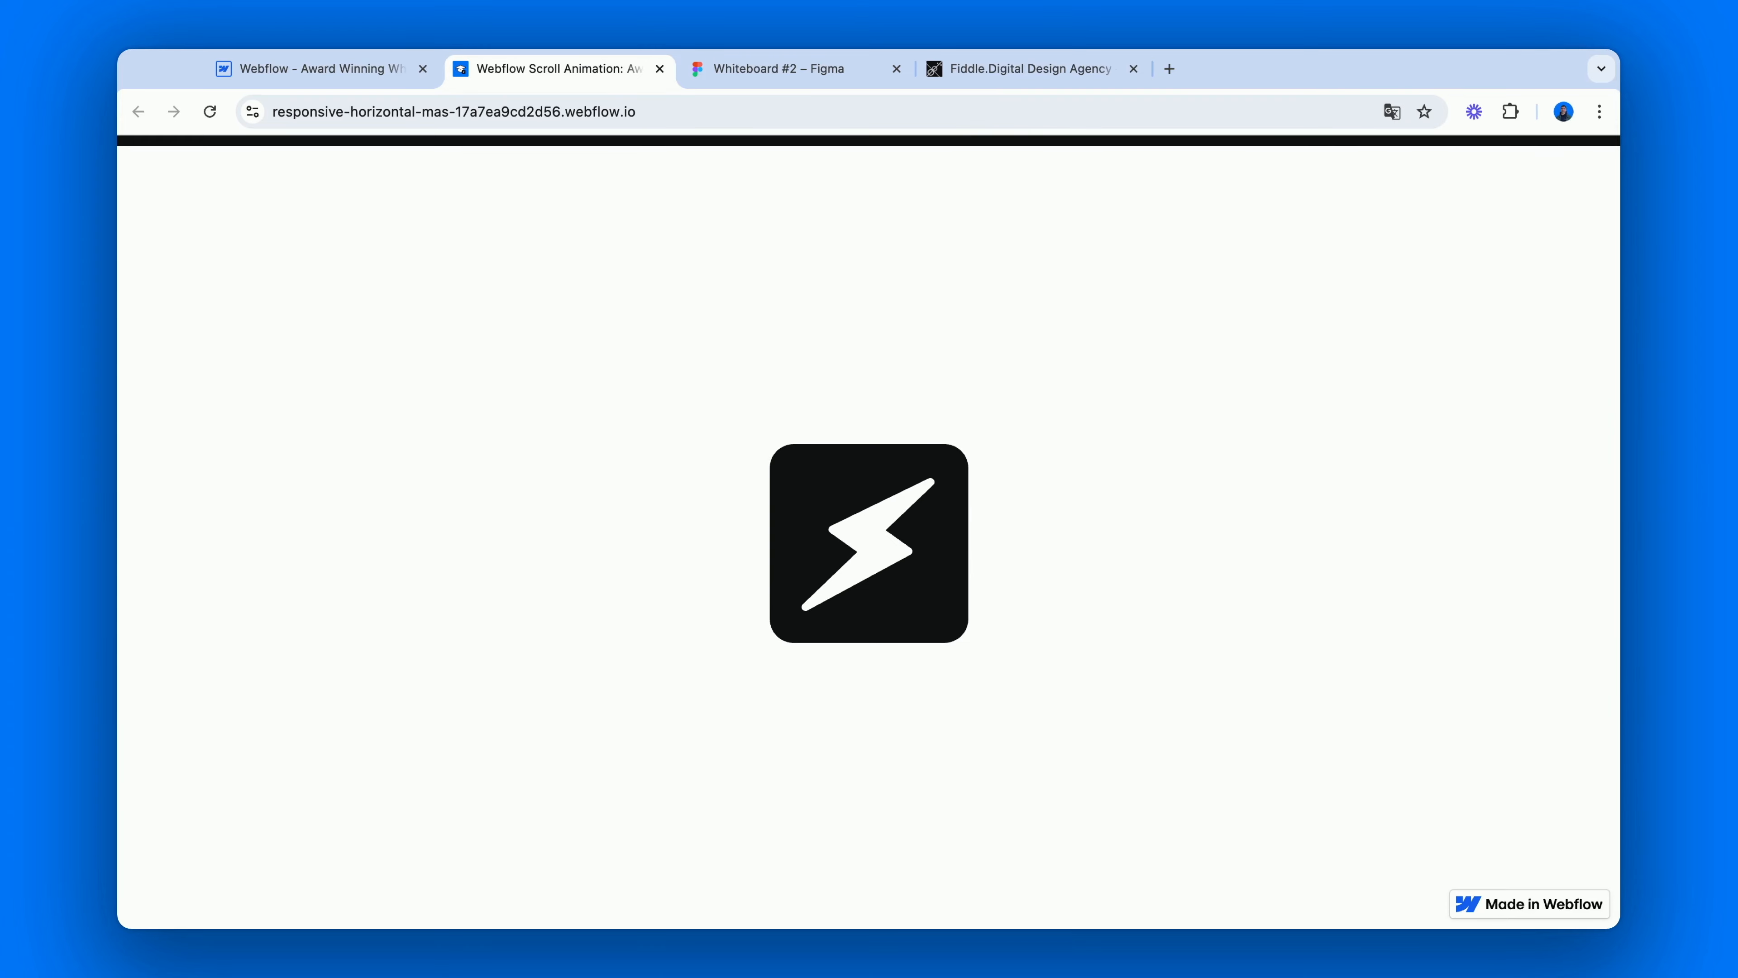
Preview the published page in the browser's responsive device view at 375 x 838 and examine both galleries' two-column mobile layout back up to the start.
{"action": "key", "text": "super+alt+i"}
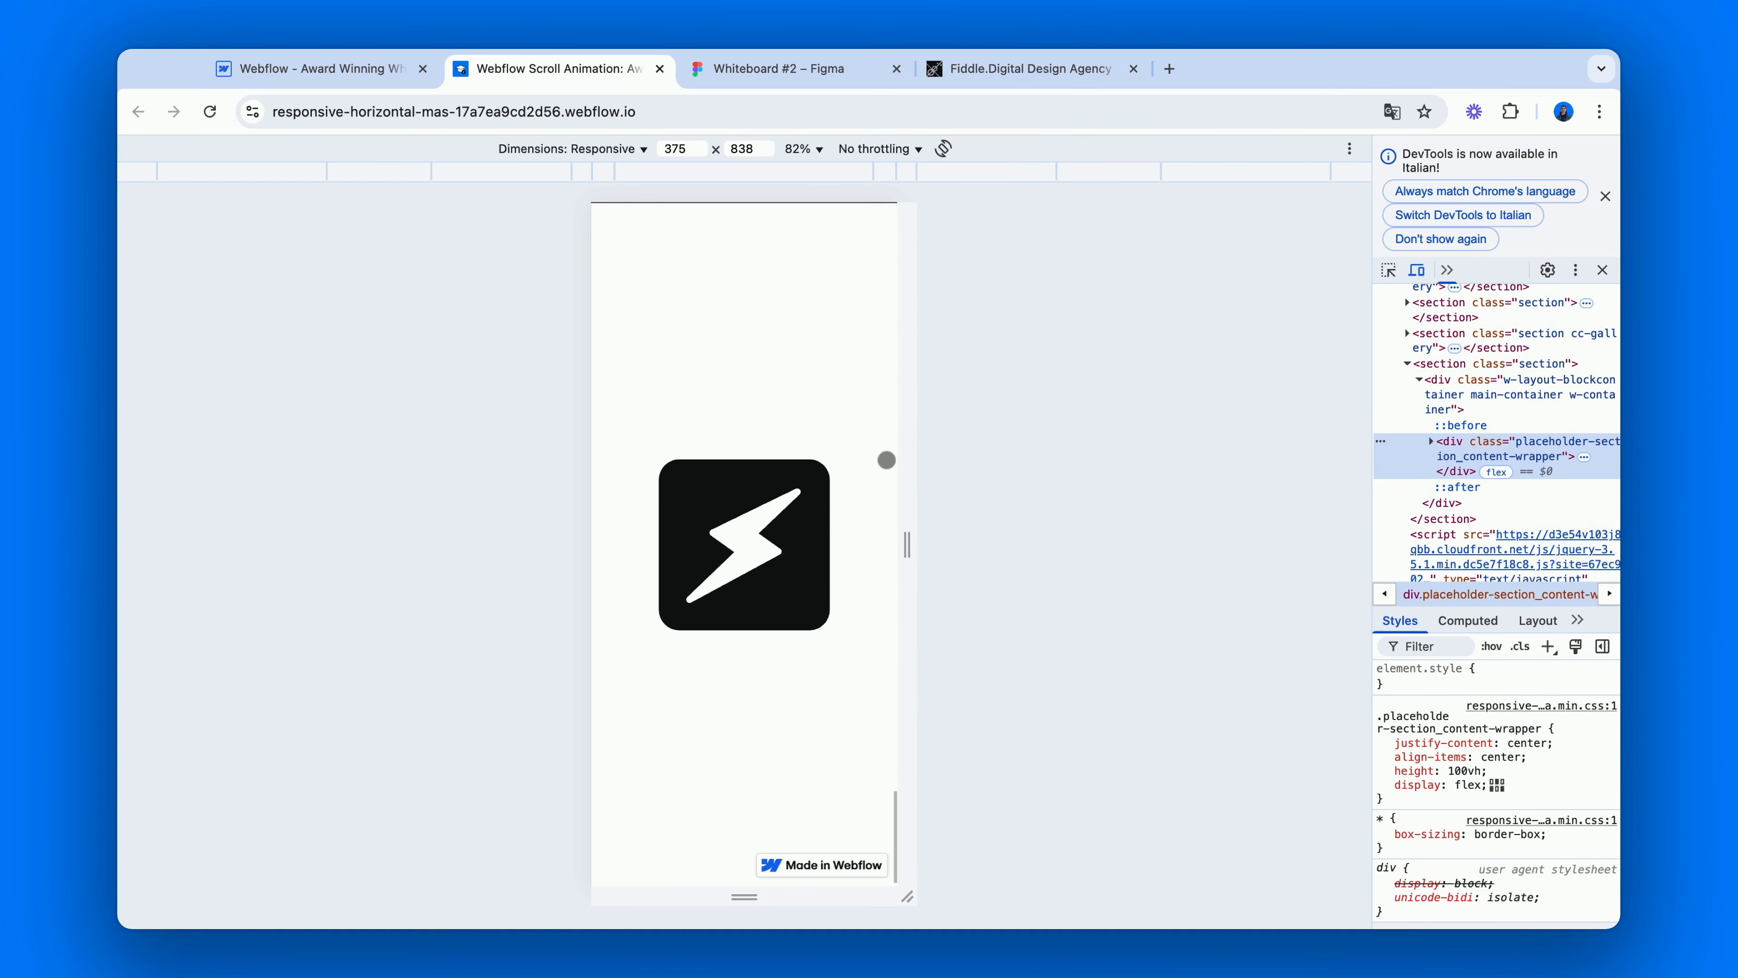
{"action": "scroll", "coordinate": [887, 460], "scroll_direction": "up", "scroll_amount": 10}
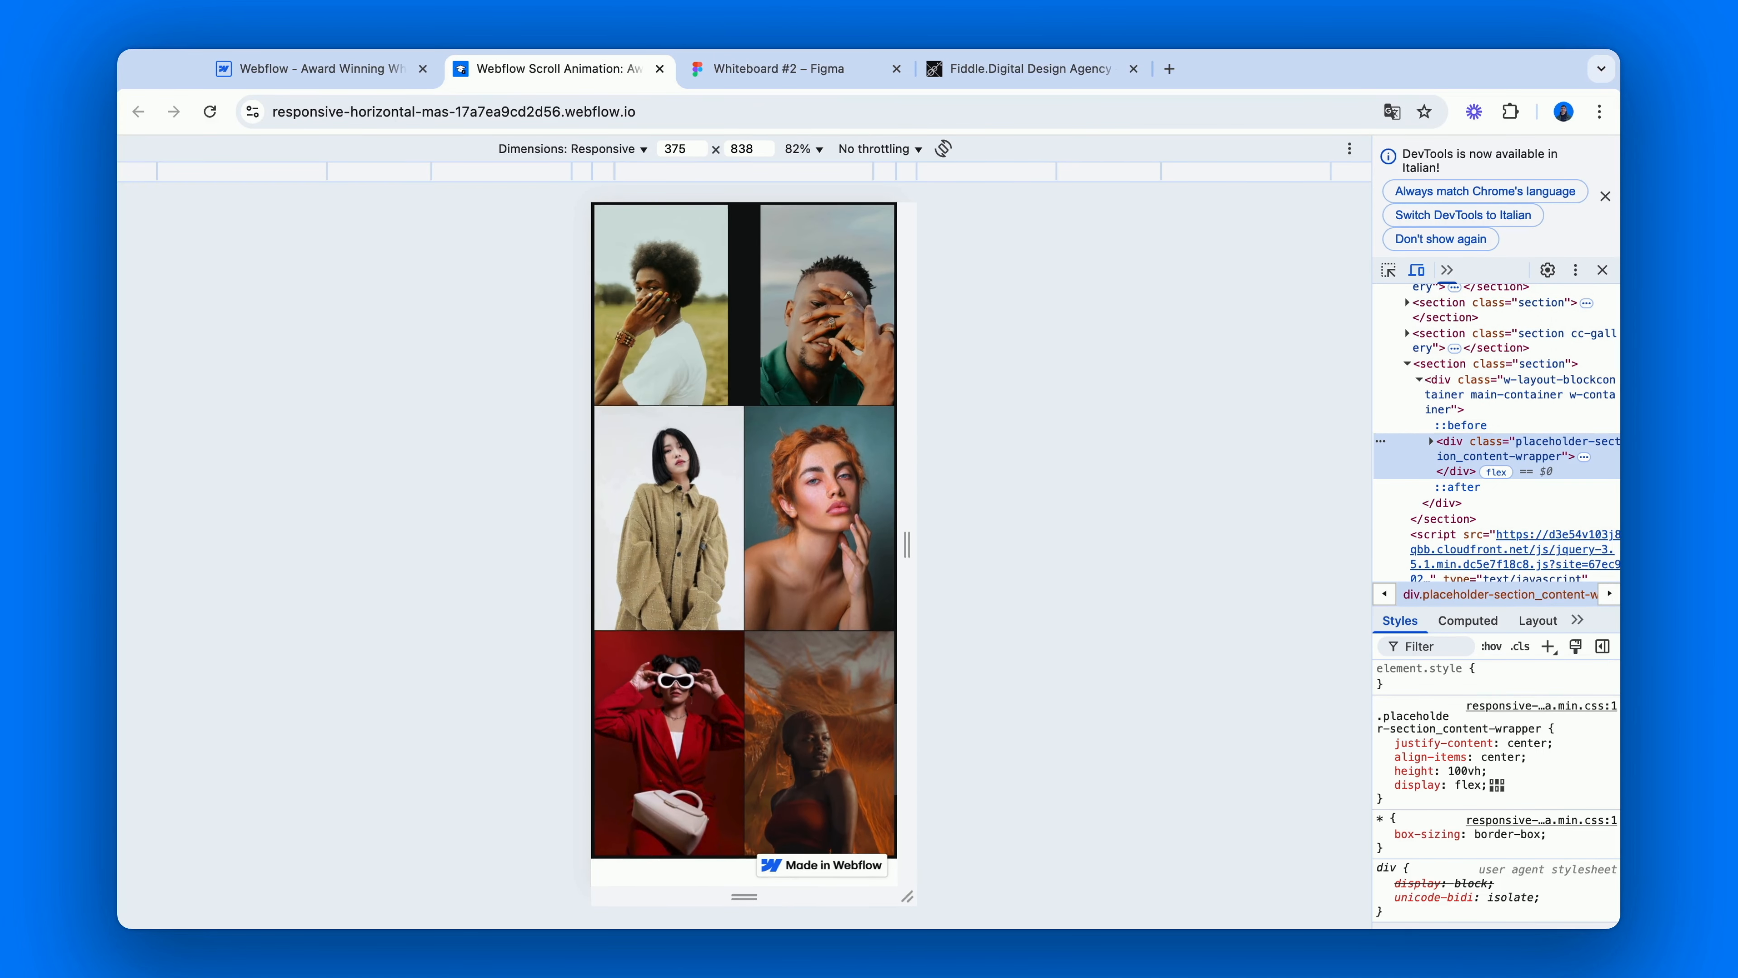
{"action": "scroll", "coordinate": [744, 545], "scroll_direction": "up", "scroll_amount": 10}
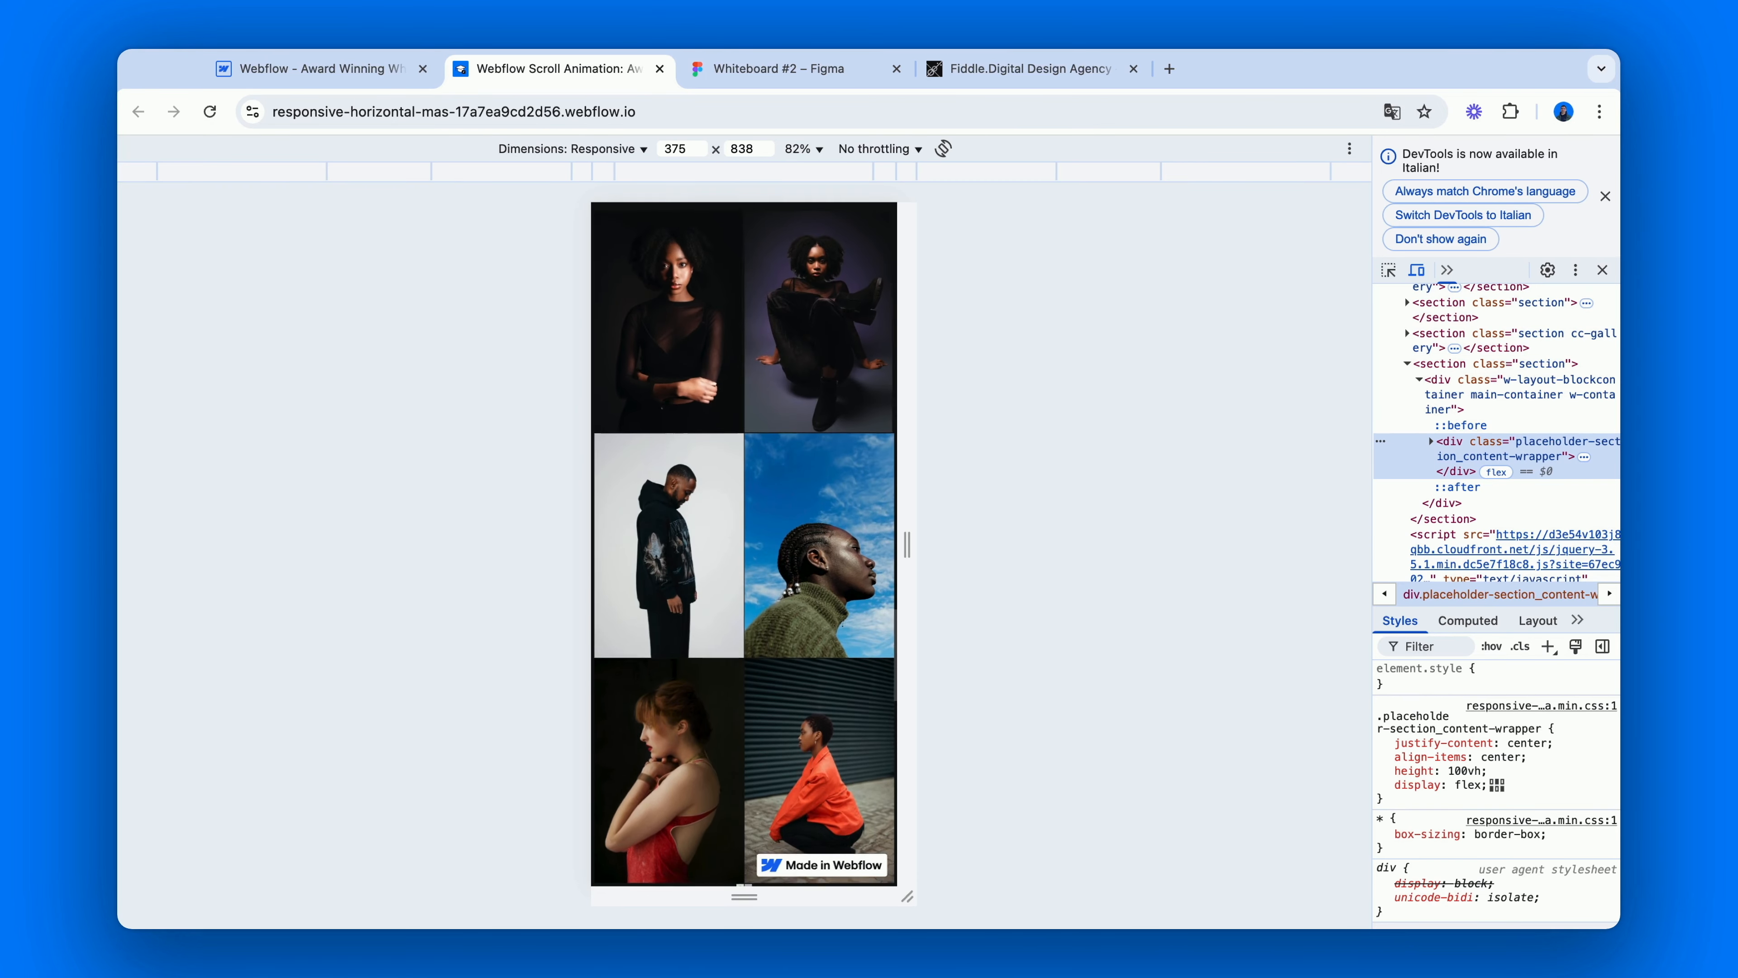
{"action": "scroll", "coordinate": [744, 545], "scroll_direction": "up", "scroll_amount": 10}
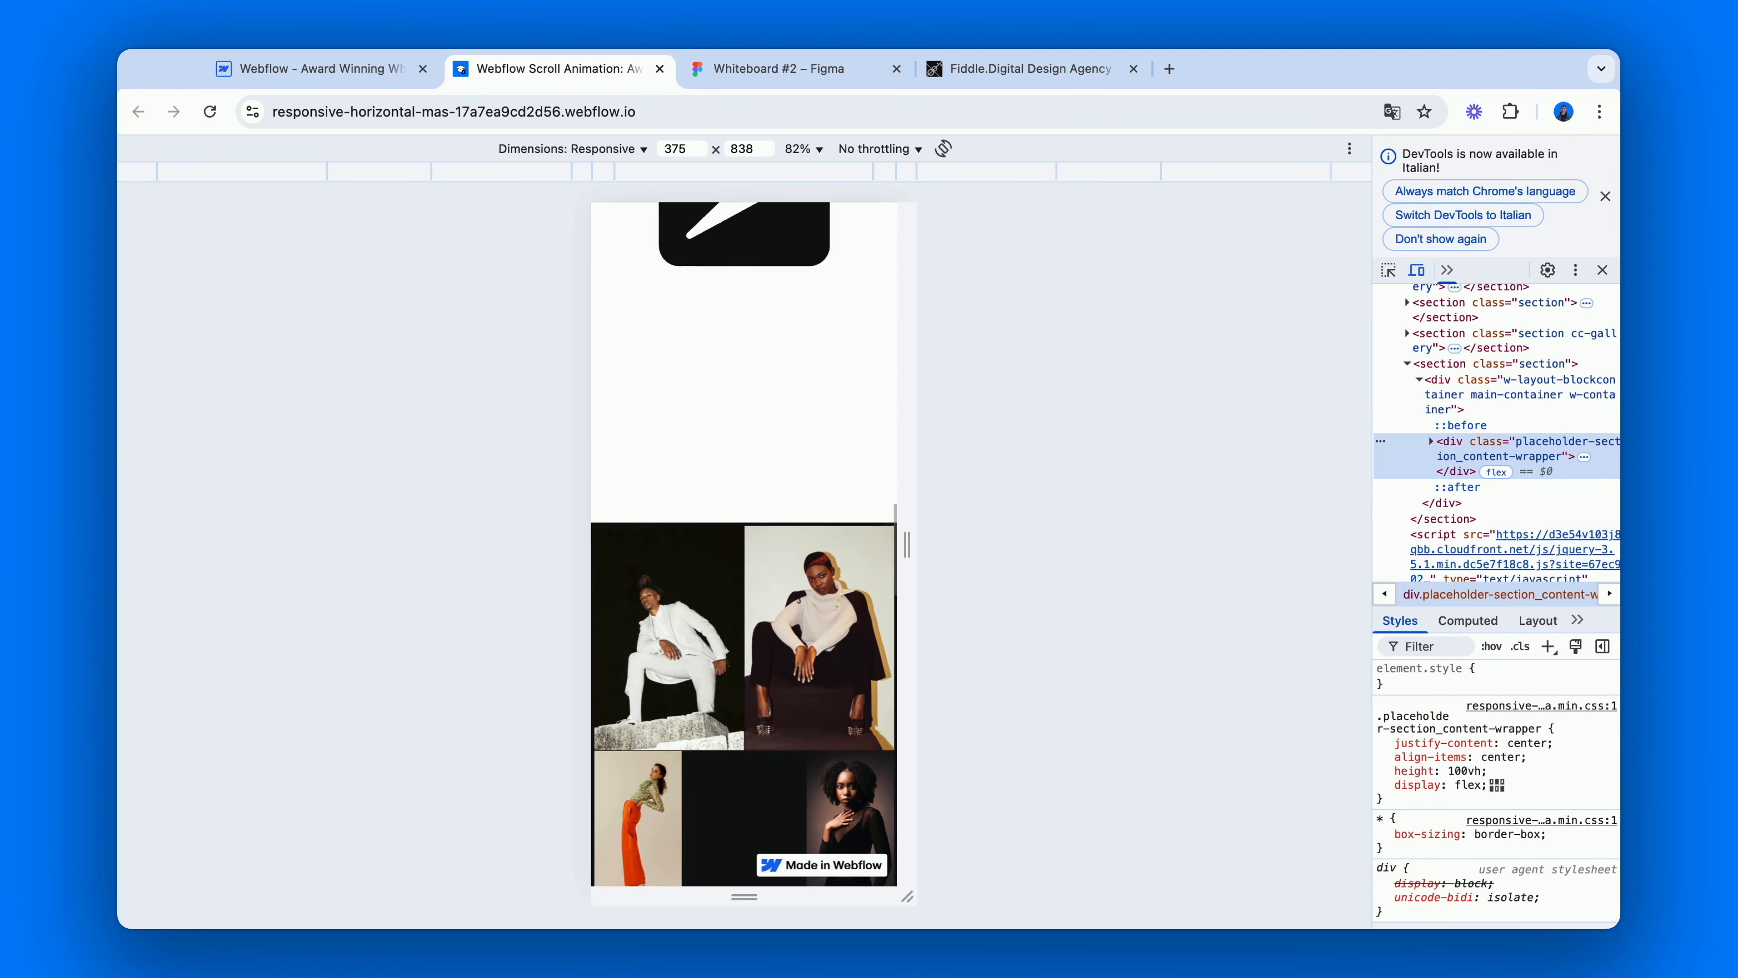
{"action": "scroll", "coordinate": [744, 545], "scroll_direction": "up", "scroll_amount": 3}
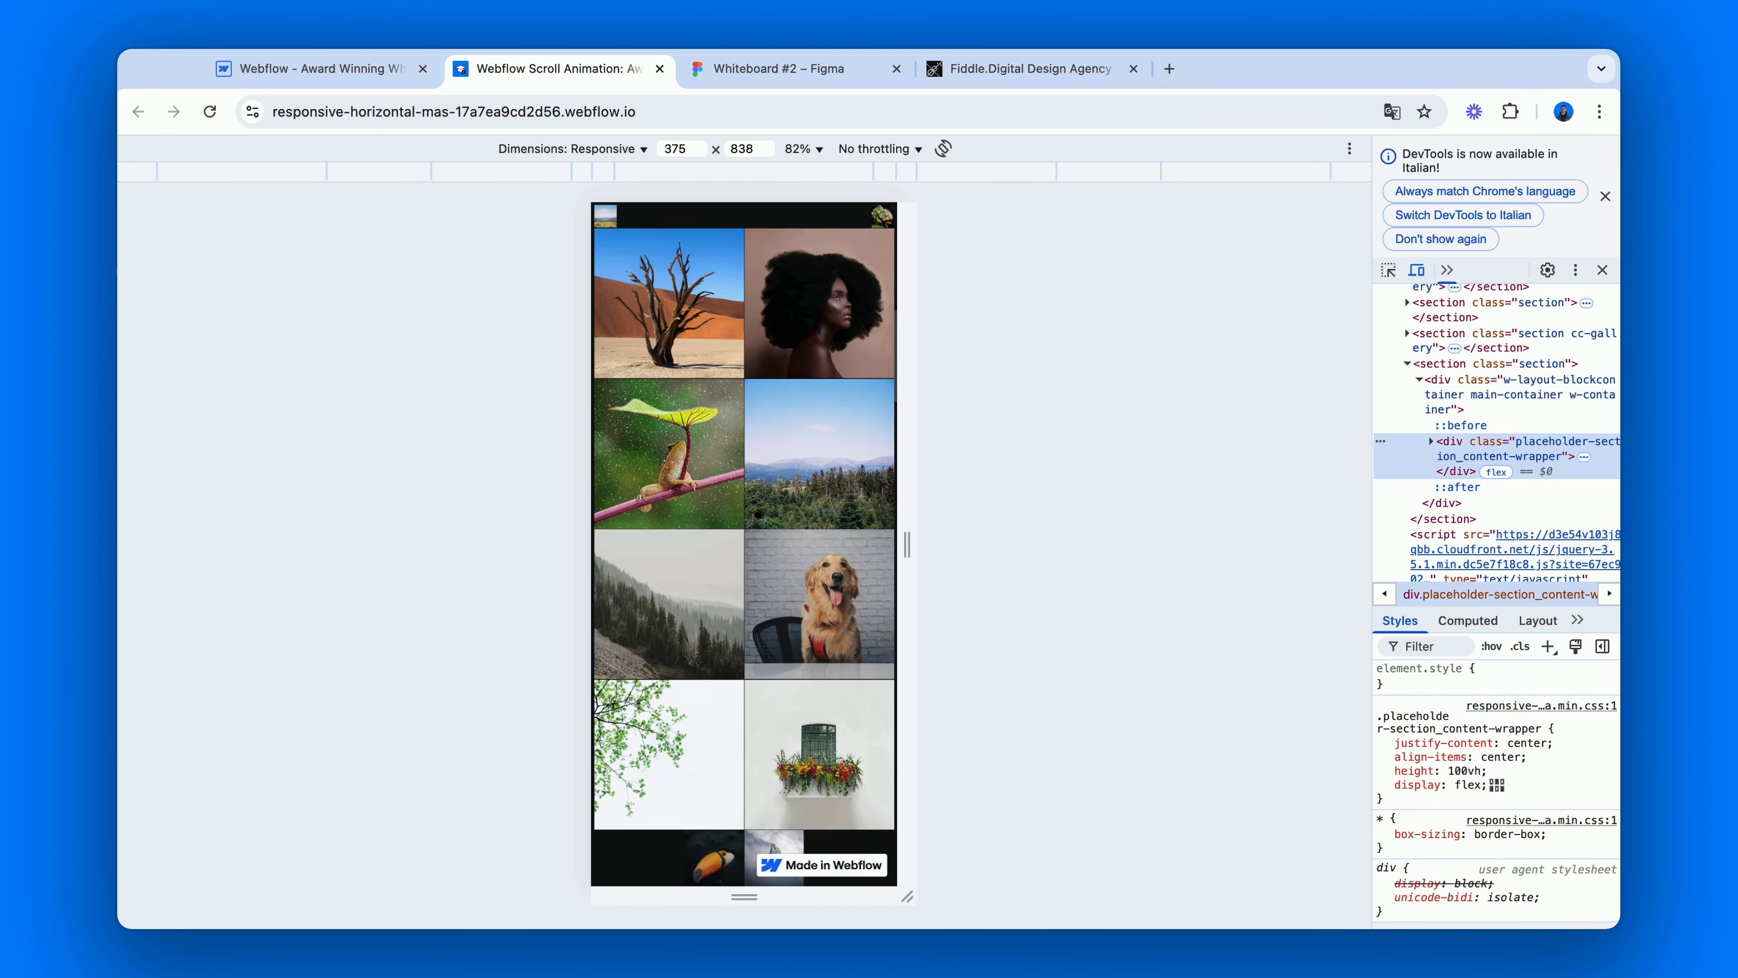
{"action": "scroll", "coordinate": [744, 545], "scroll_direction": "up", "scroll_amount": 3}
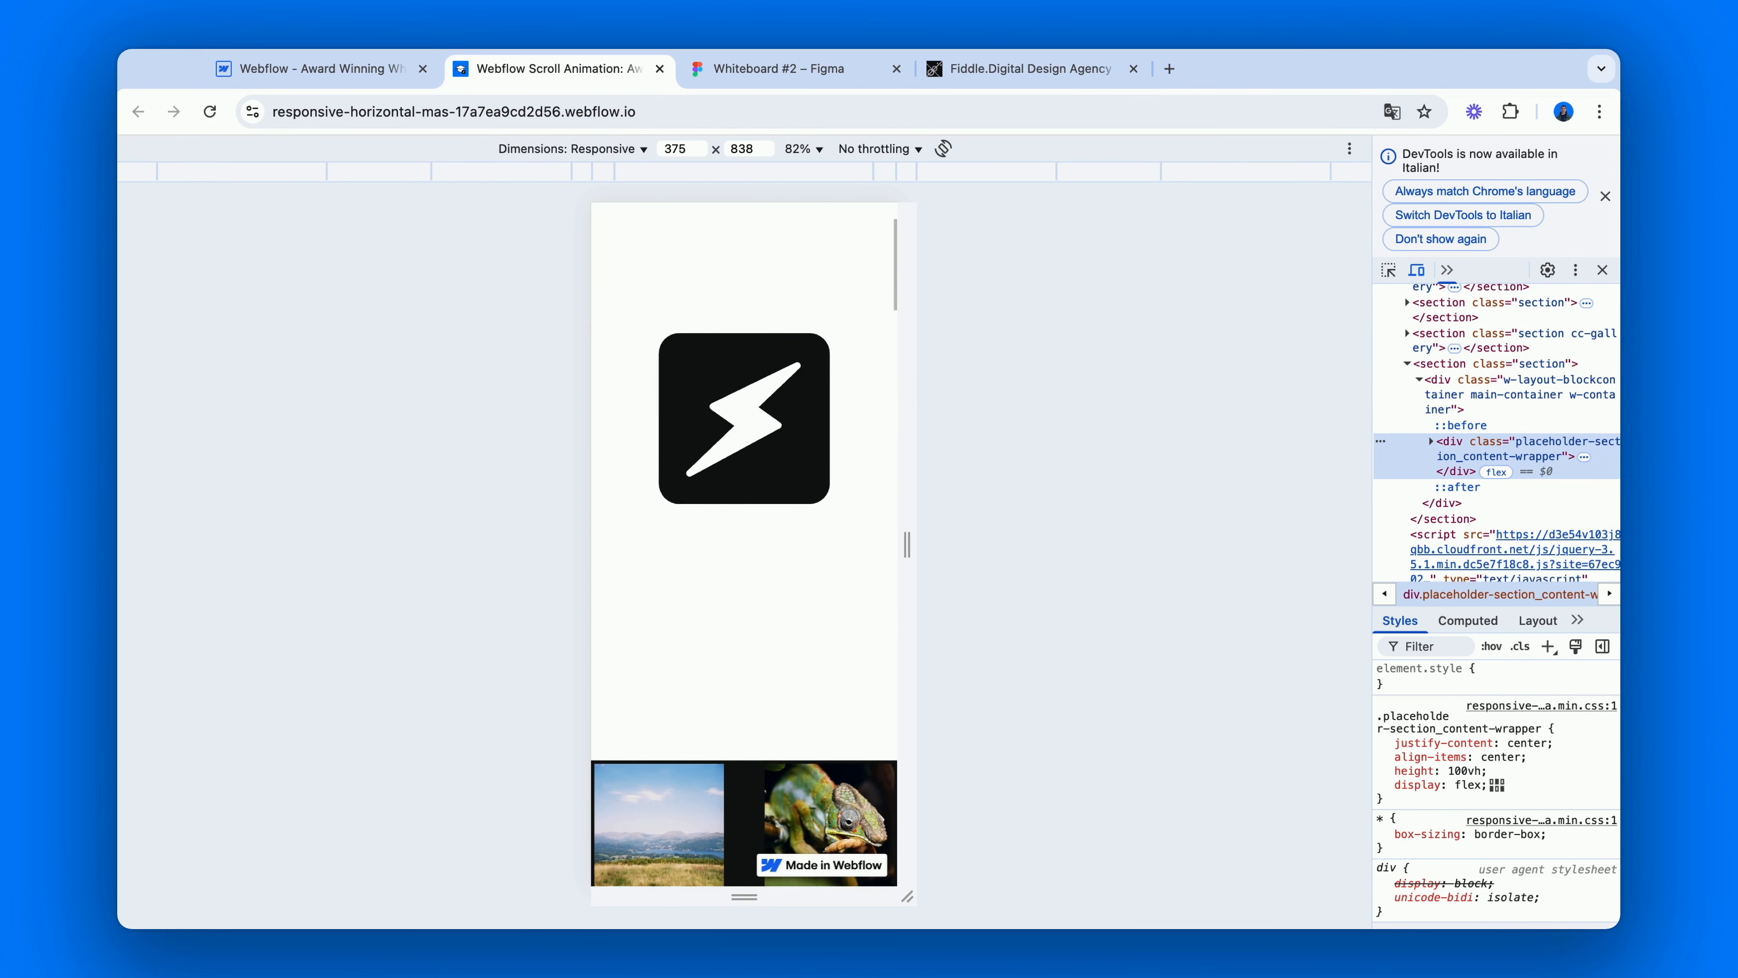